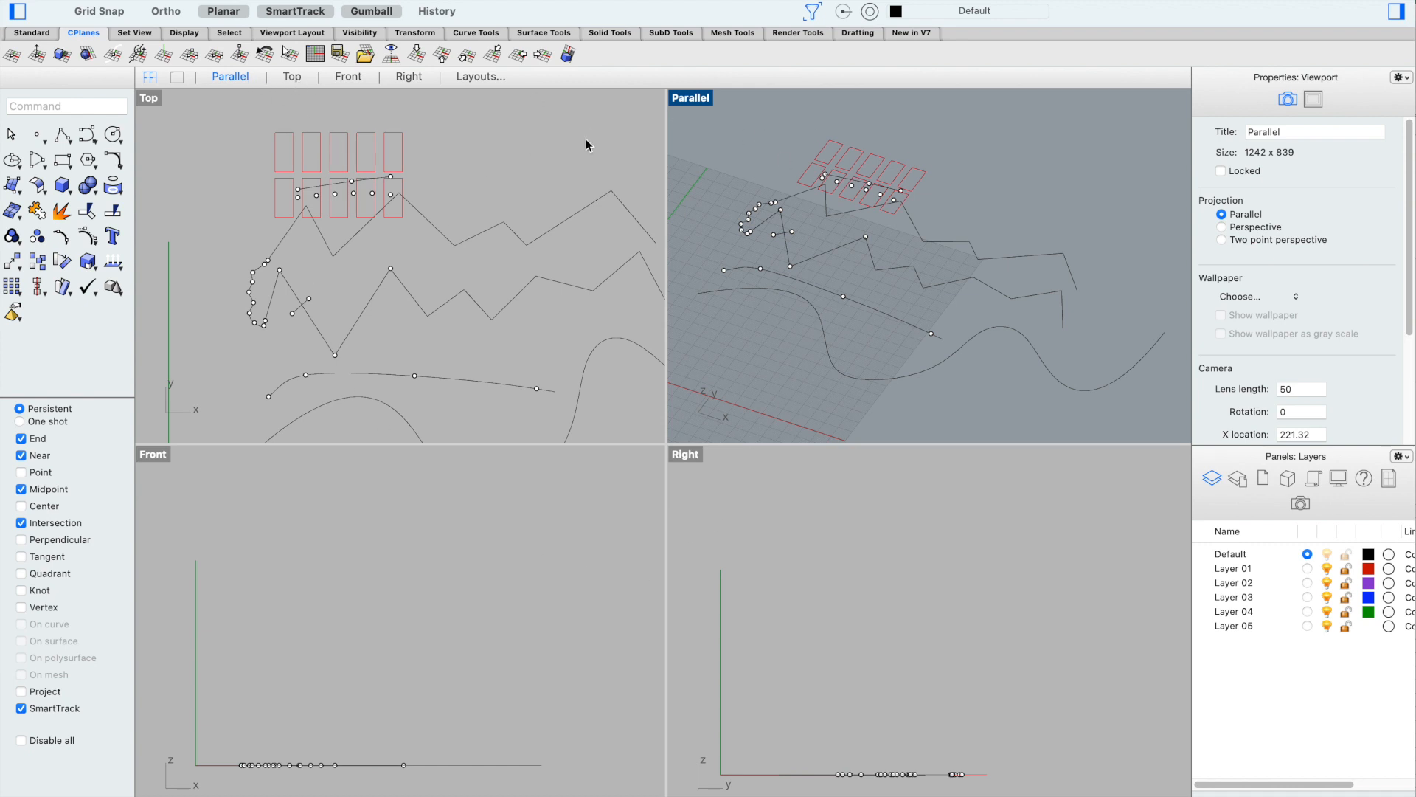
Maximize the Parallel viewport and frame all the curves in it
click(242, 79)
scroll(406, 436, up, 2)
scroll(680, 227, down, 4)
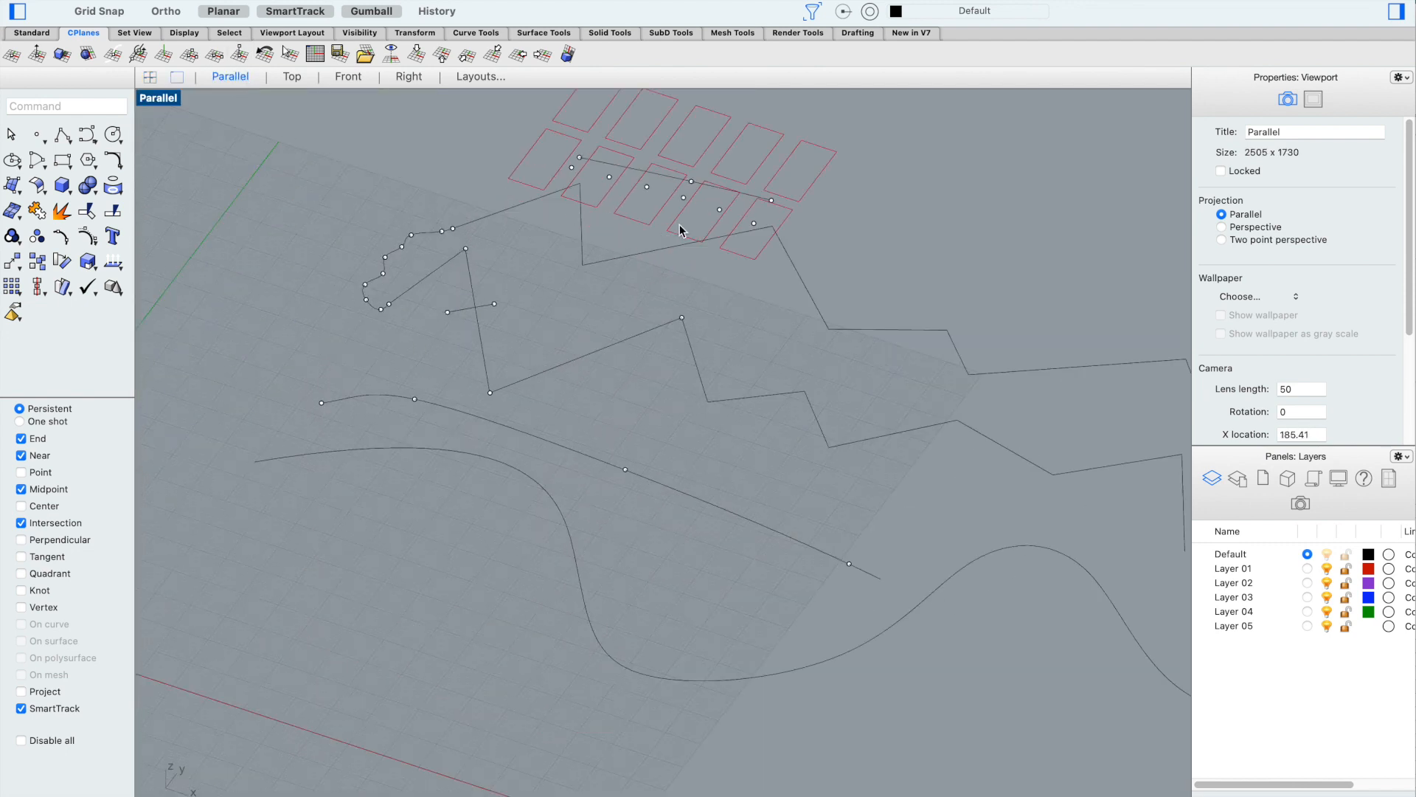
scroll(692, 232, up, 2)
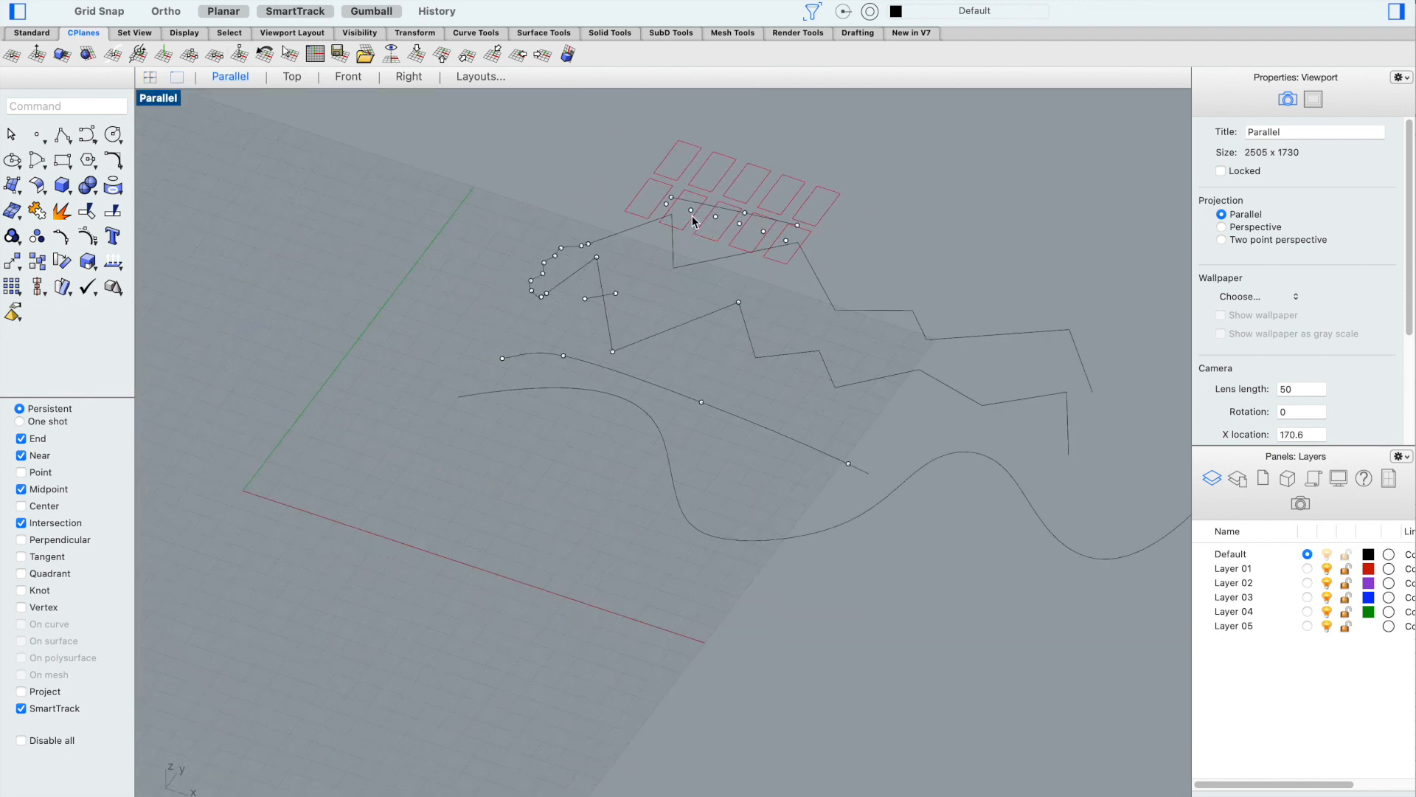
right_drag(572, 240, 930, 221)
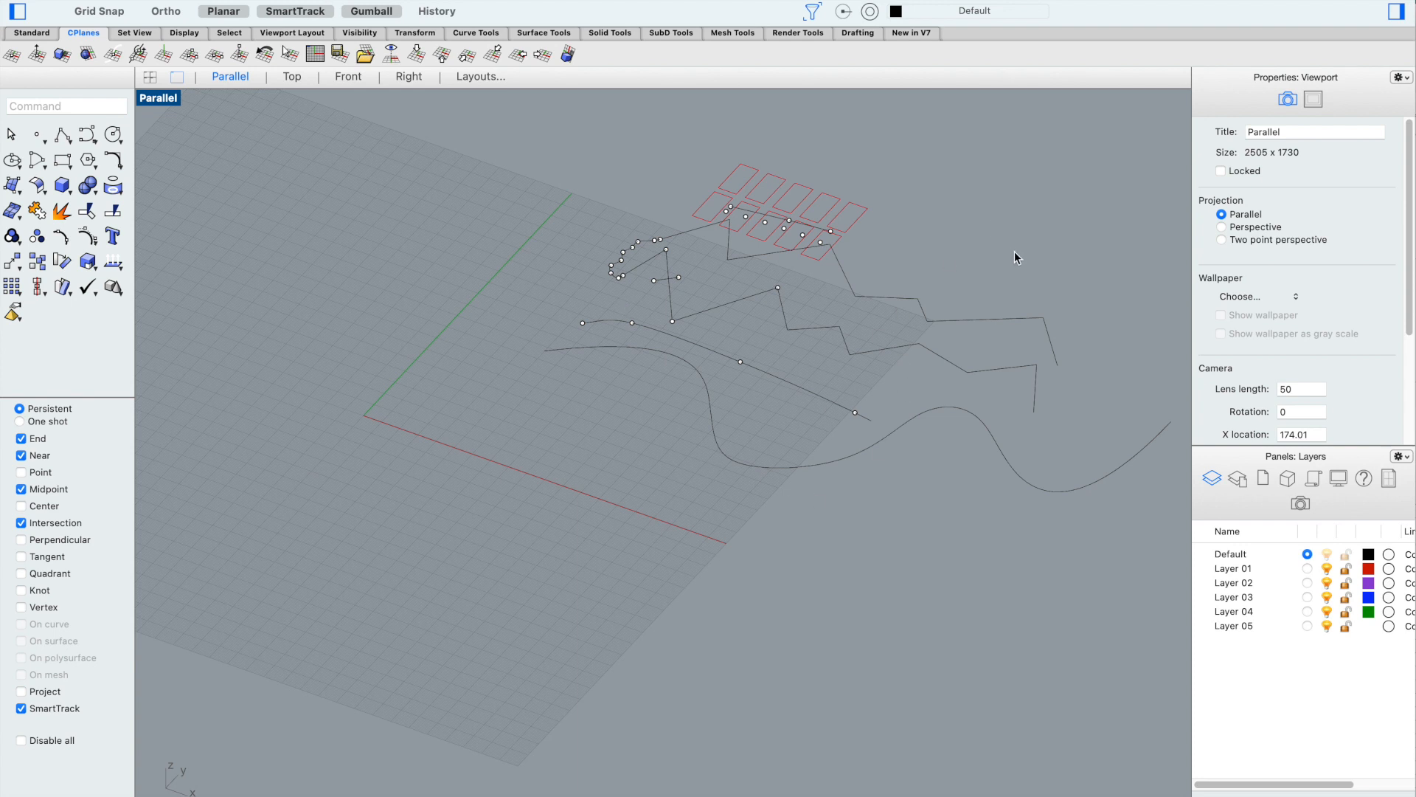
Make Layer 01 the current layer and hide the Default layer
click(1307, 570)
scroll(794, 199, up, 3)
click(1327, 554)
scroll(989, 313, down, 2)
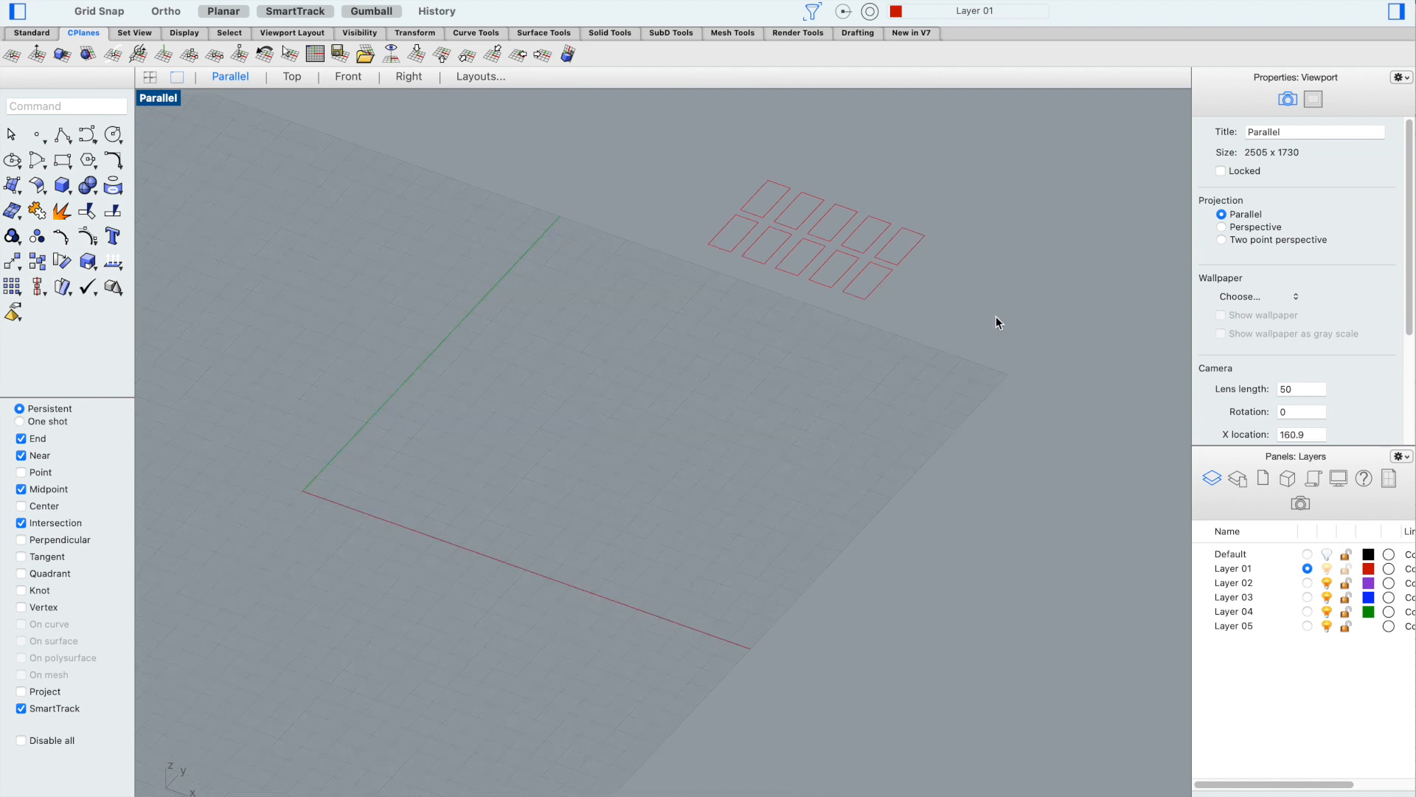
Try to move the ten red rectangles freehand toward the origin
scroll(573, 384, down, 1)
drag(653, 166, 948, 346)
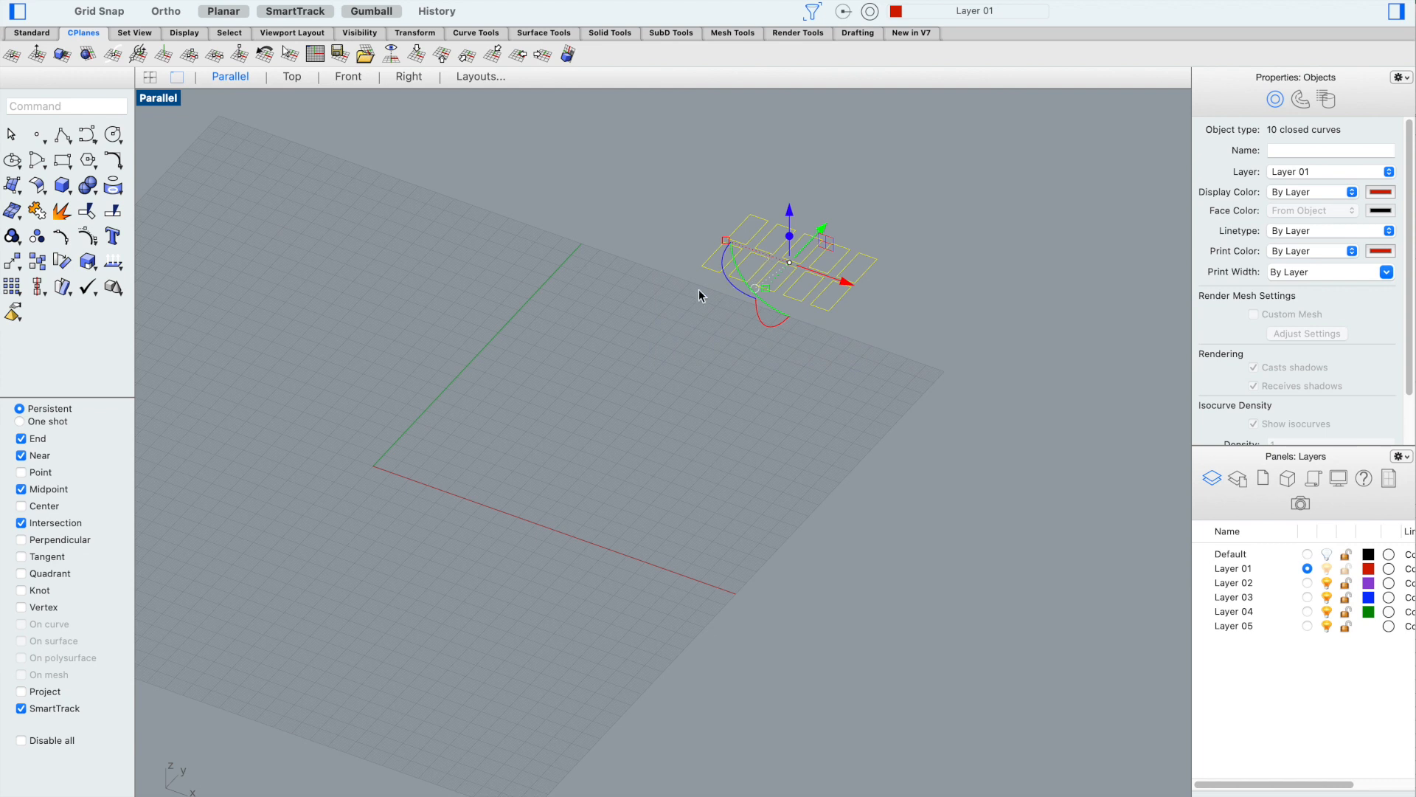
drag(702, 268, 417, 452)
scroll(653, 347, down, 3)
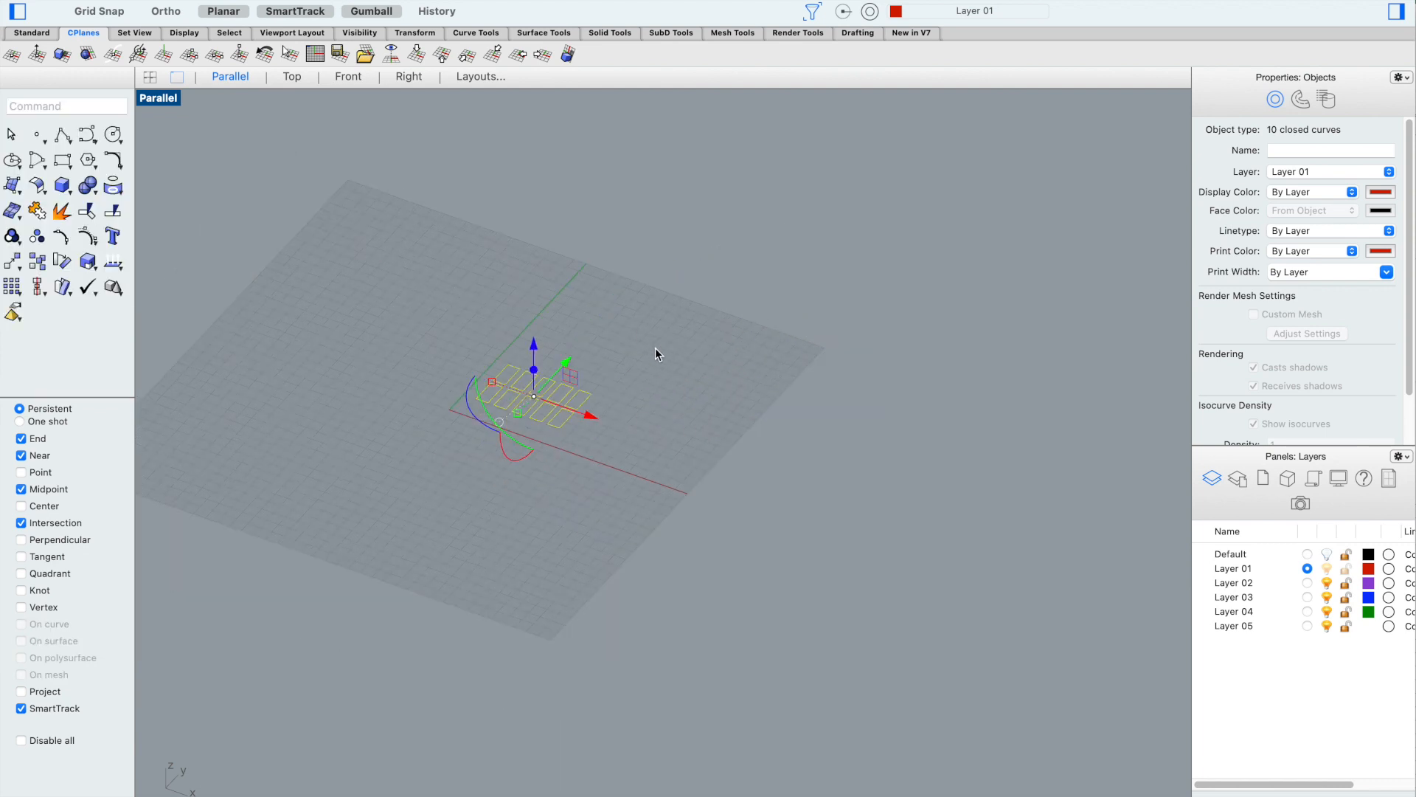
mouse_move(643, 351)
right_down()
mouse_move(645, 290)
mouse_move(651, 385)
mouse_move(643, 374)
right_up()
right_drag(385, 414, 385, 352)
key(super+z)
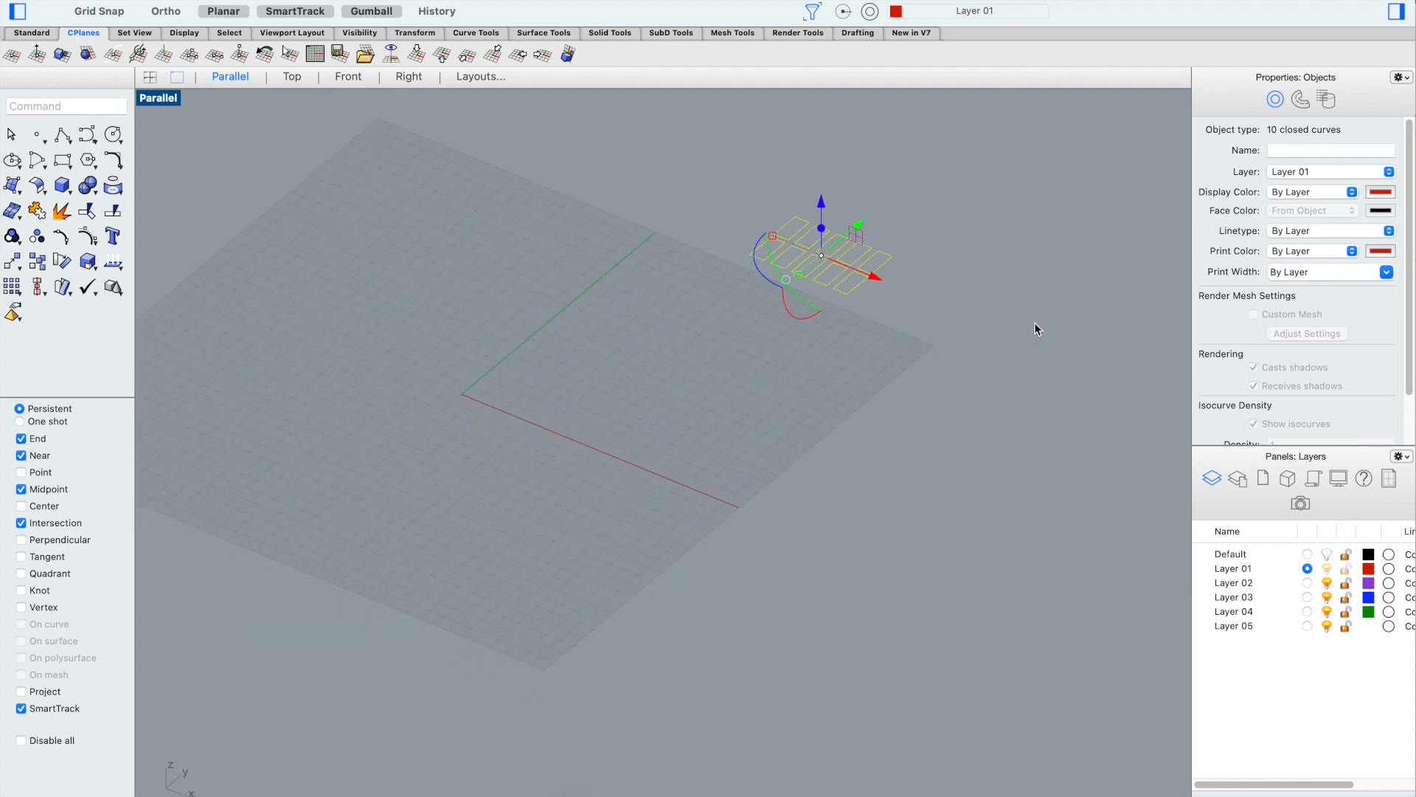
Move all ten rectangles from the outer corner of the first front-row rectangle to the origin at 0,0,0
click(1034, 324)
drag(726, 166, 1037, 382)
right_click(1038, 382)
scroll(786, 296, up, 4)
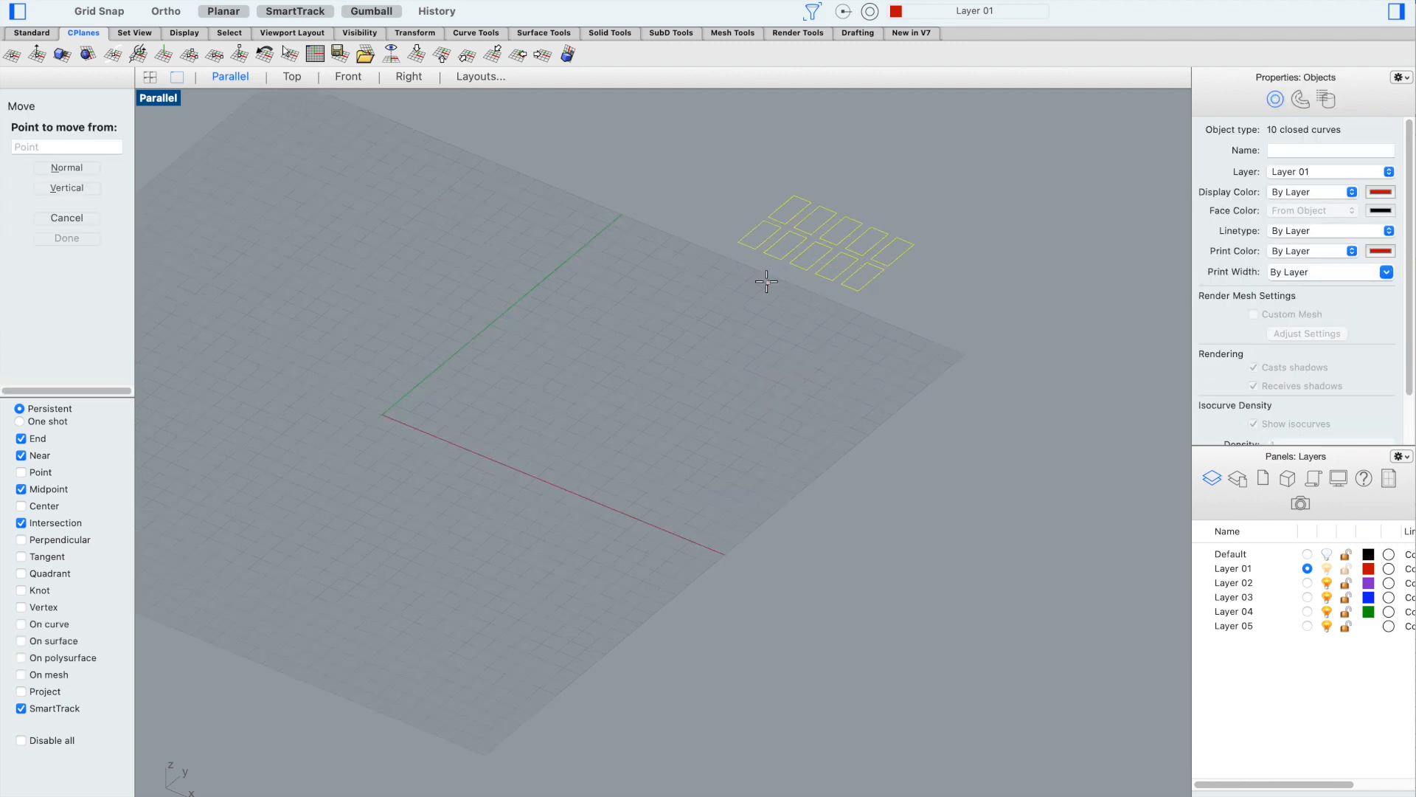
click(732, 233)
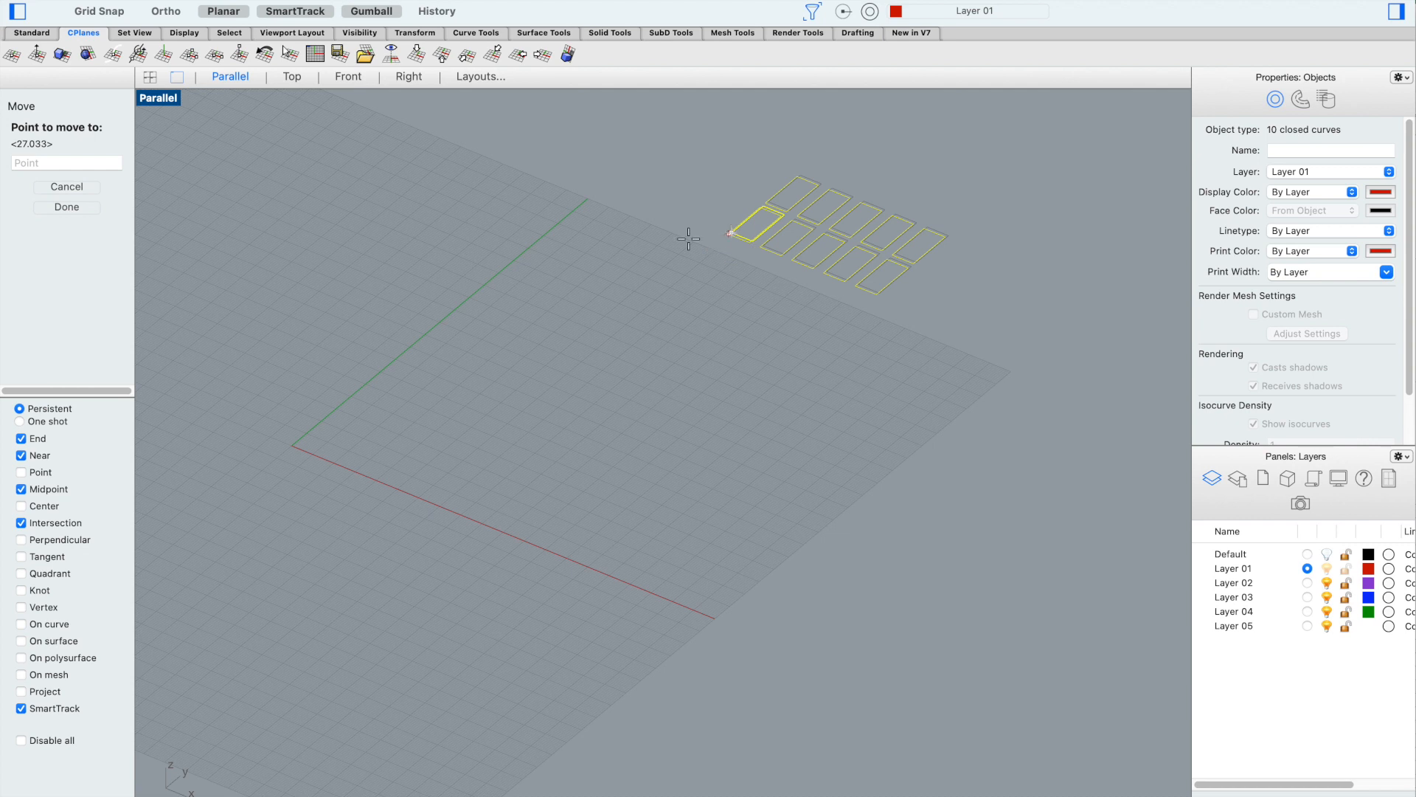
click(85, 162)
text(0)
text(,0,0)
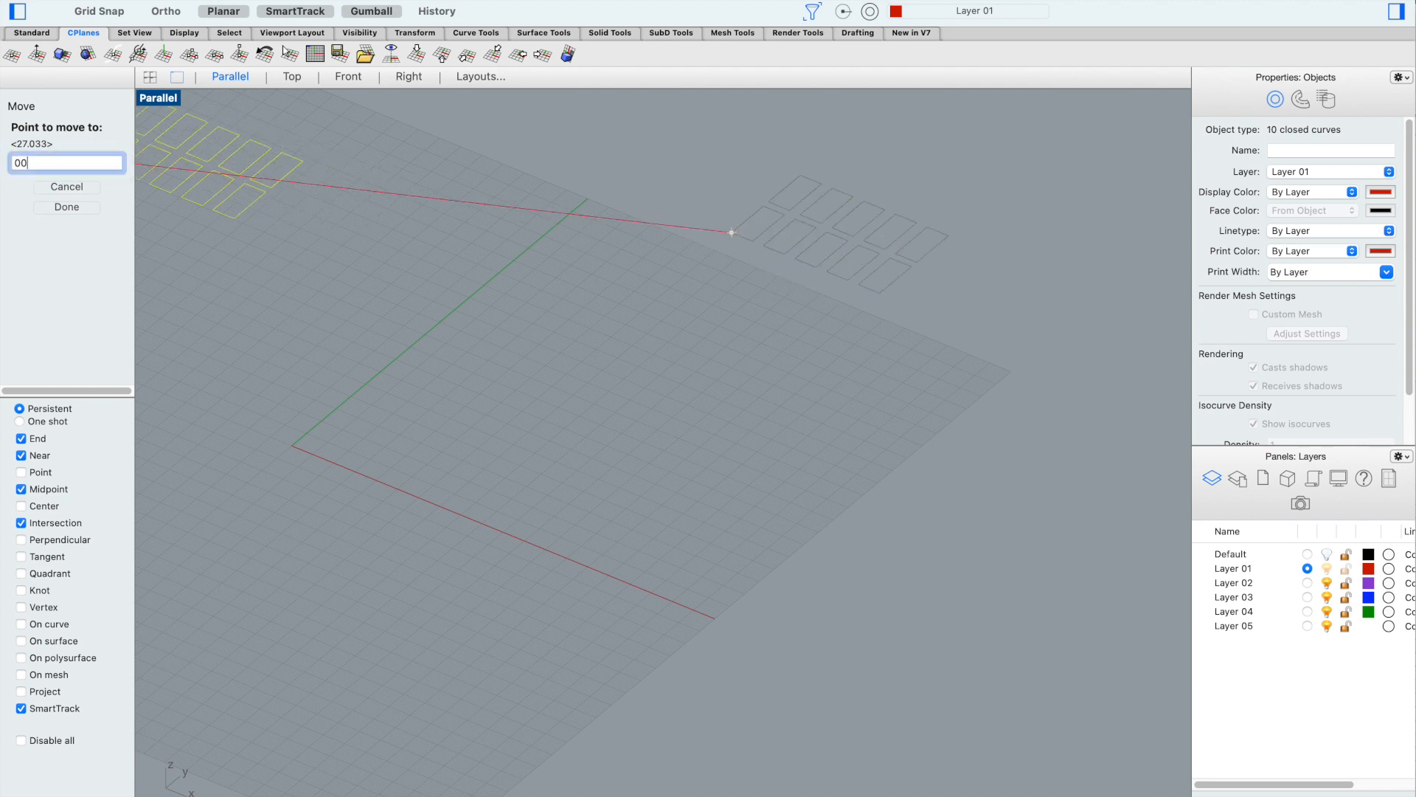
key(Return)
text(0,0,0)
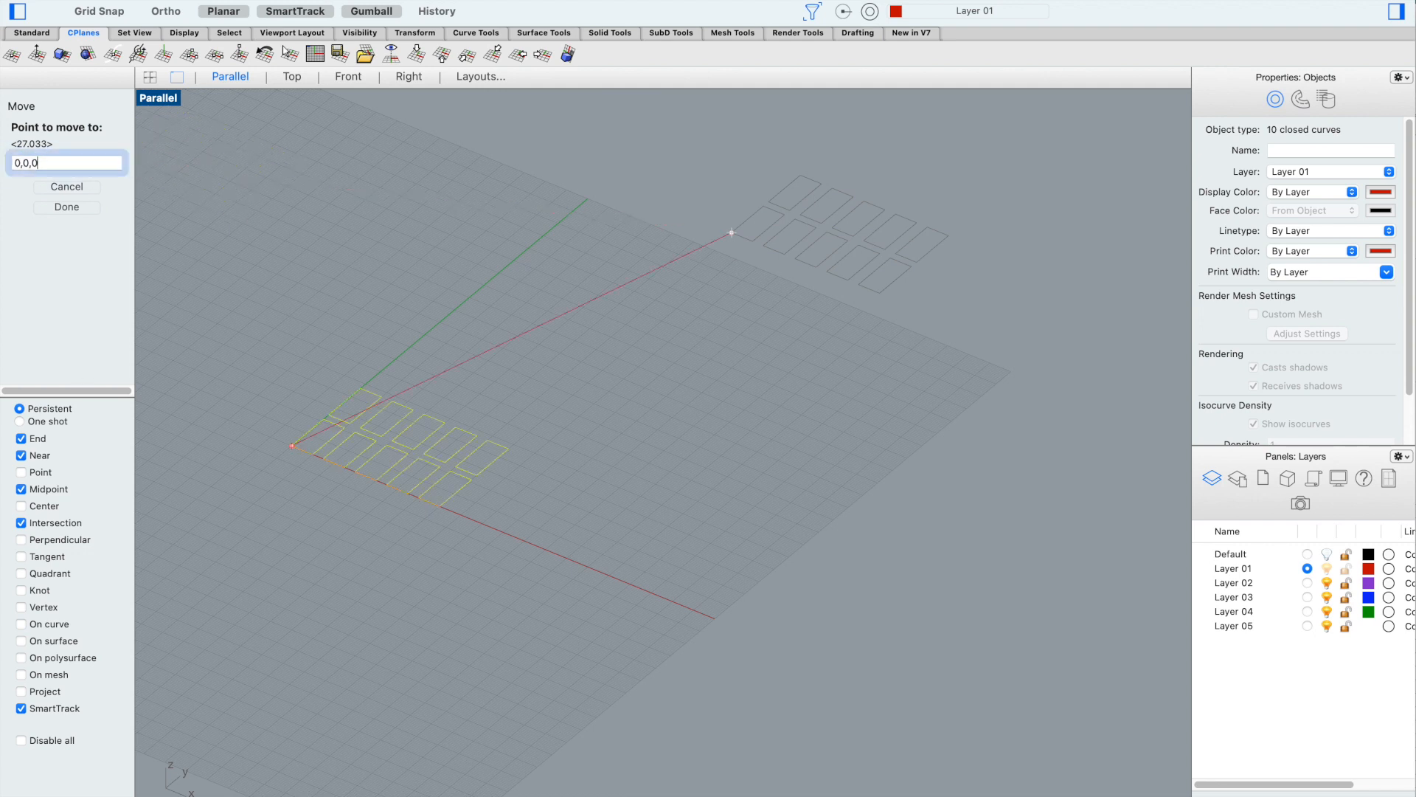
key(Return)
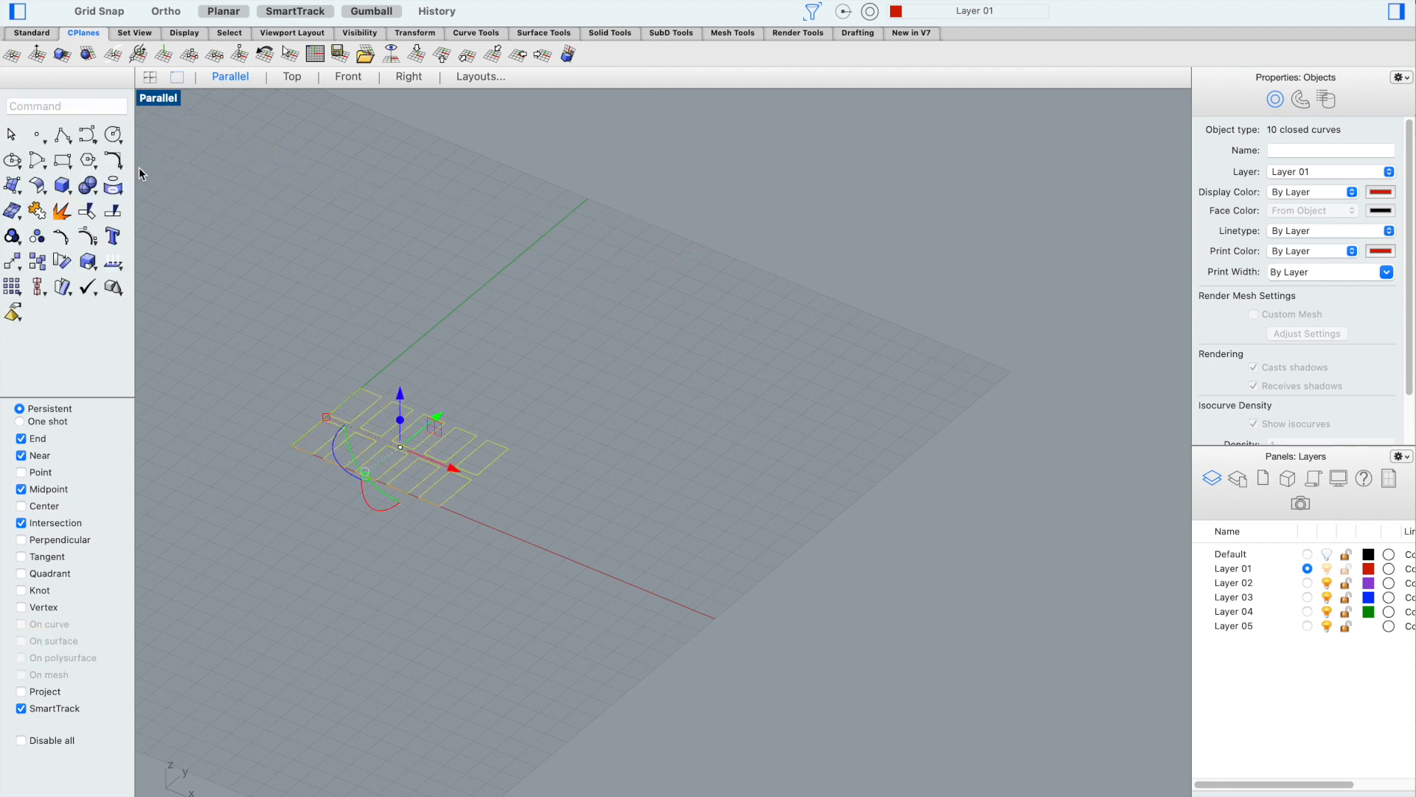
click(846, 251)
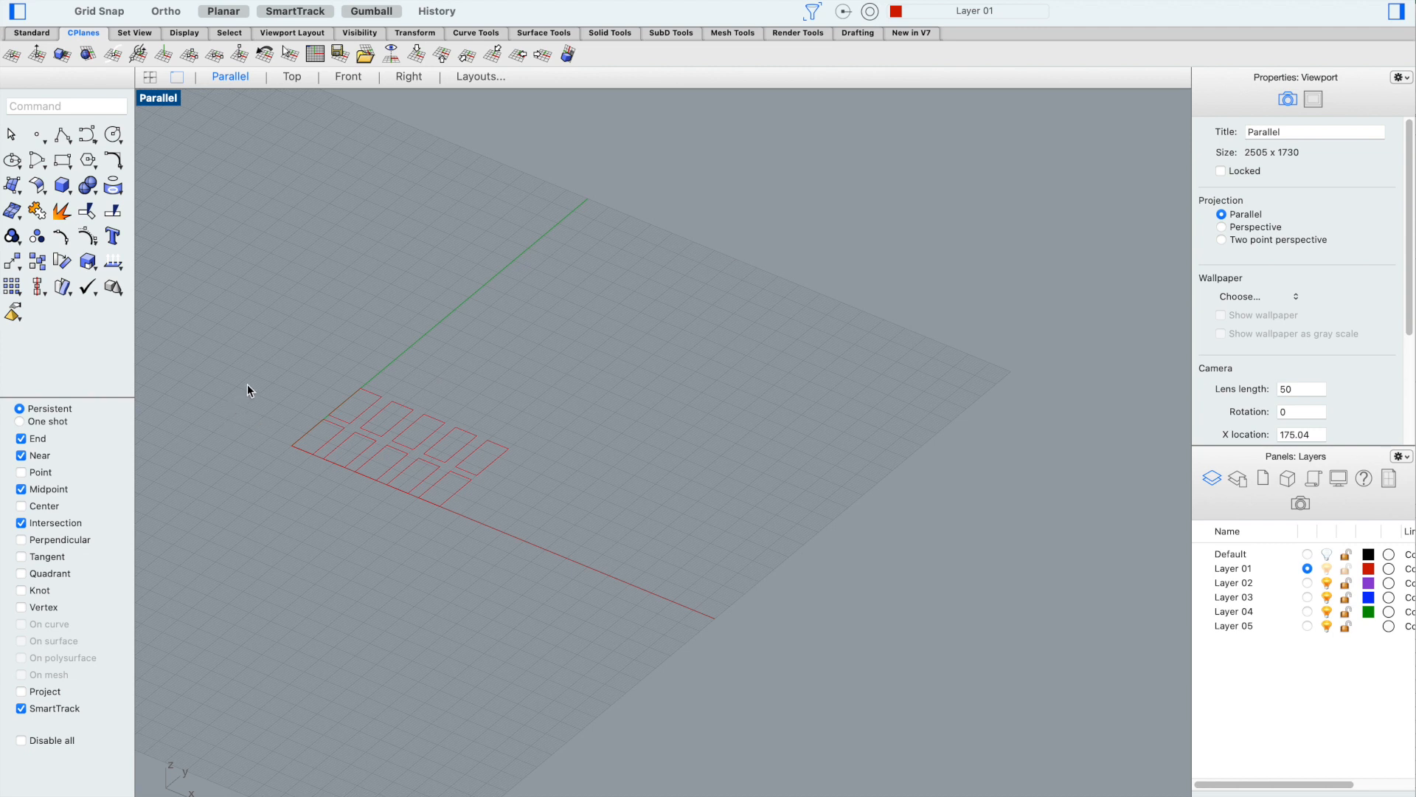
Examine the placement of the ten rectangles at the origin from close up and from farther away
drag(205, 316, 601, 596)
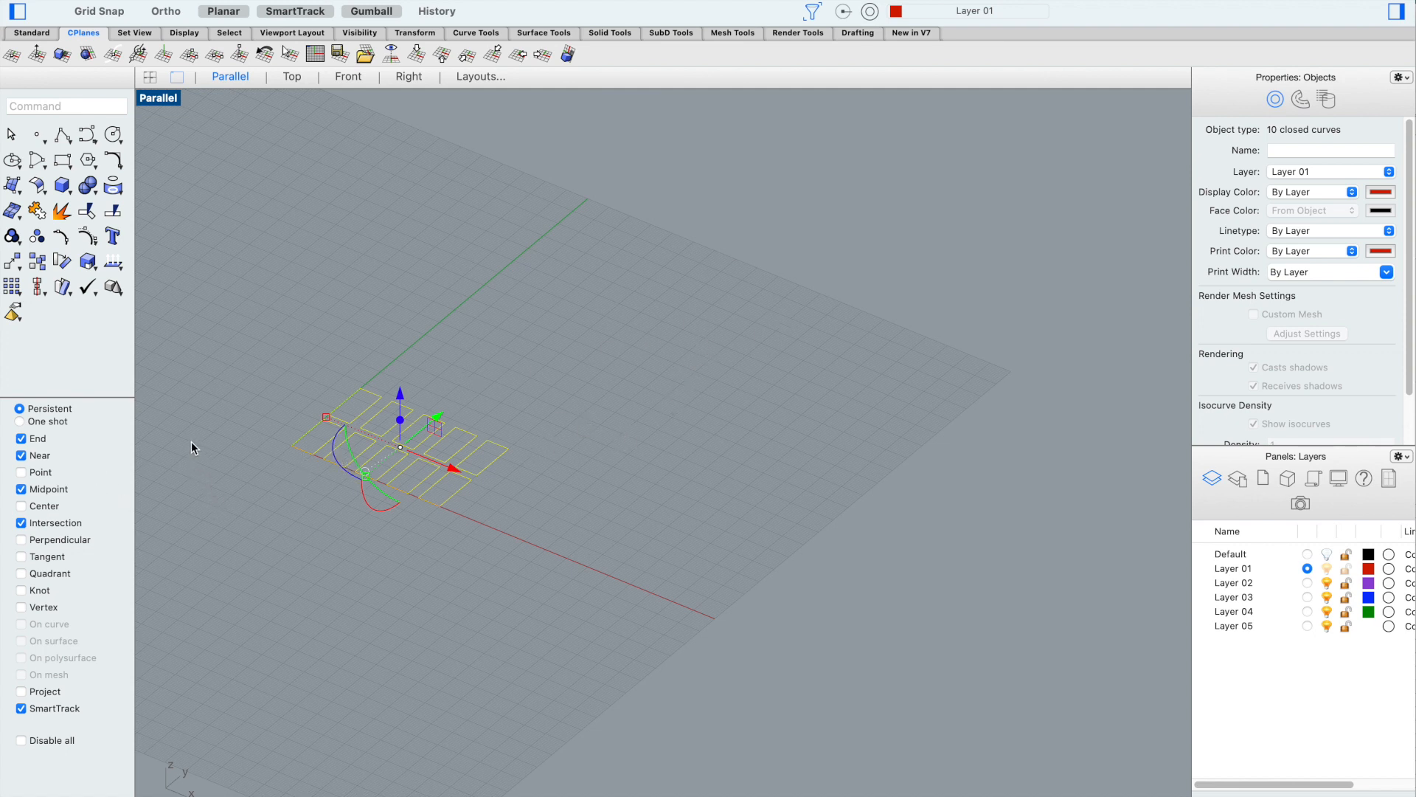
click(679, 312)
scroll(243, 424, up, 10)
scroll(308, 410, down, 3)
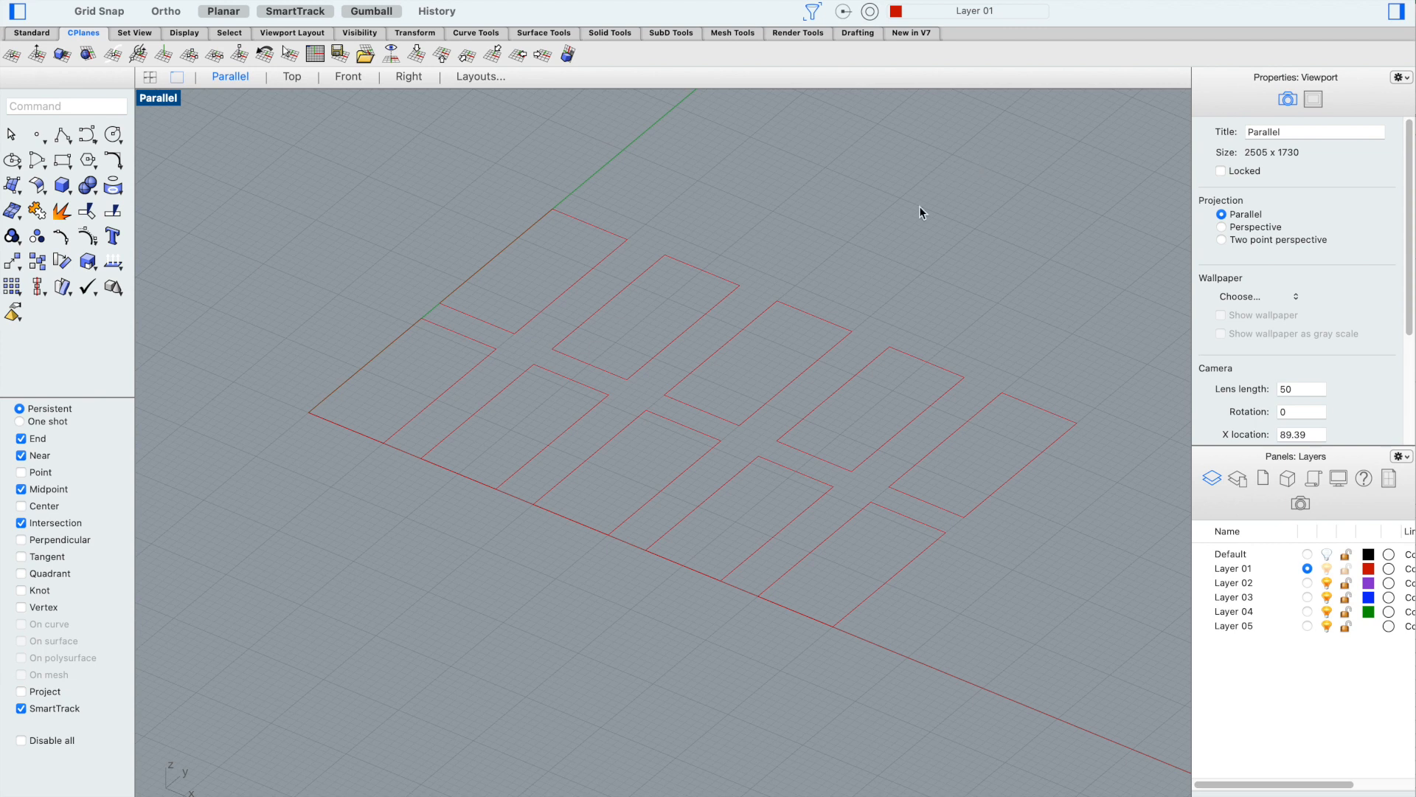
scroll(317, 406, up, 5)
scroll(291, 413, up, 5)
scroll(290, 418, down, 10)
scroll(546, 436, up, 2)
scroll(471, 361, down, 4)
scroll(476, 365, up, 3)
text(m)
key(Return)
key(Escape)
Select all ten rectangles and fit the view to the selection with the ZS command
shift+right_drag(747, 263, 575, 303)
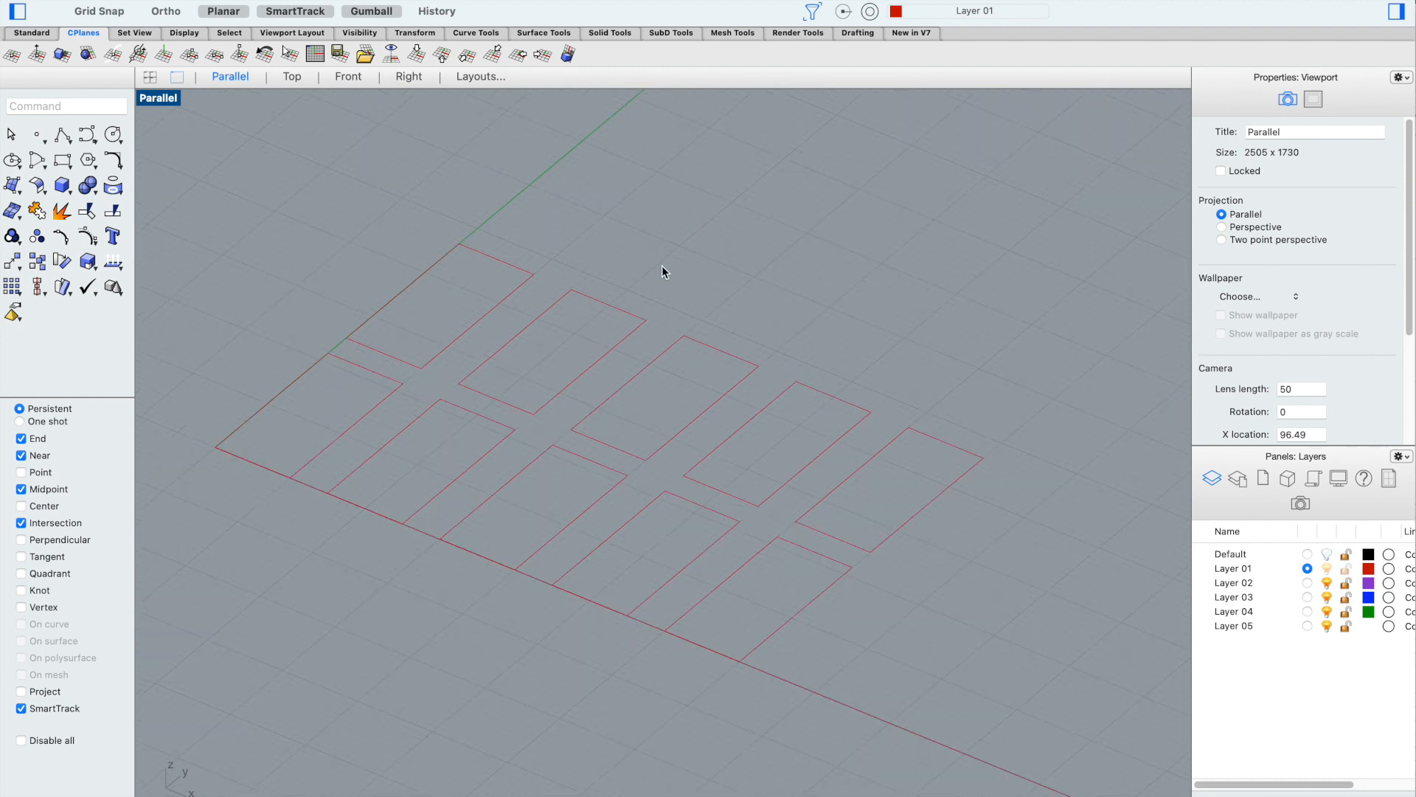
scroll(681, 259, down, 4)
scroll(650, 270, up, 2)
drag(247, 169, 412, 223)
drag(256, 135, 1044, 693)
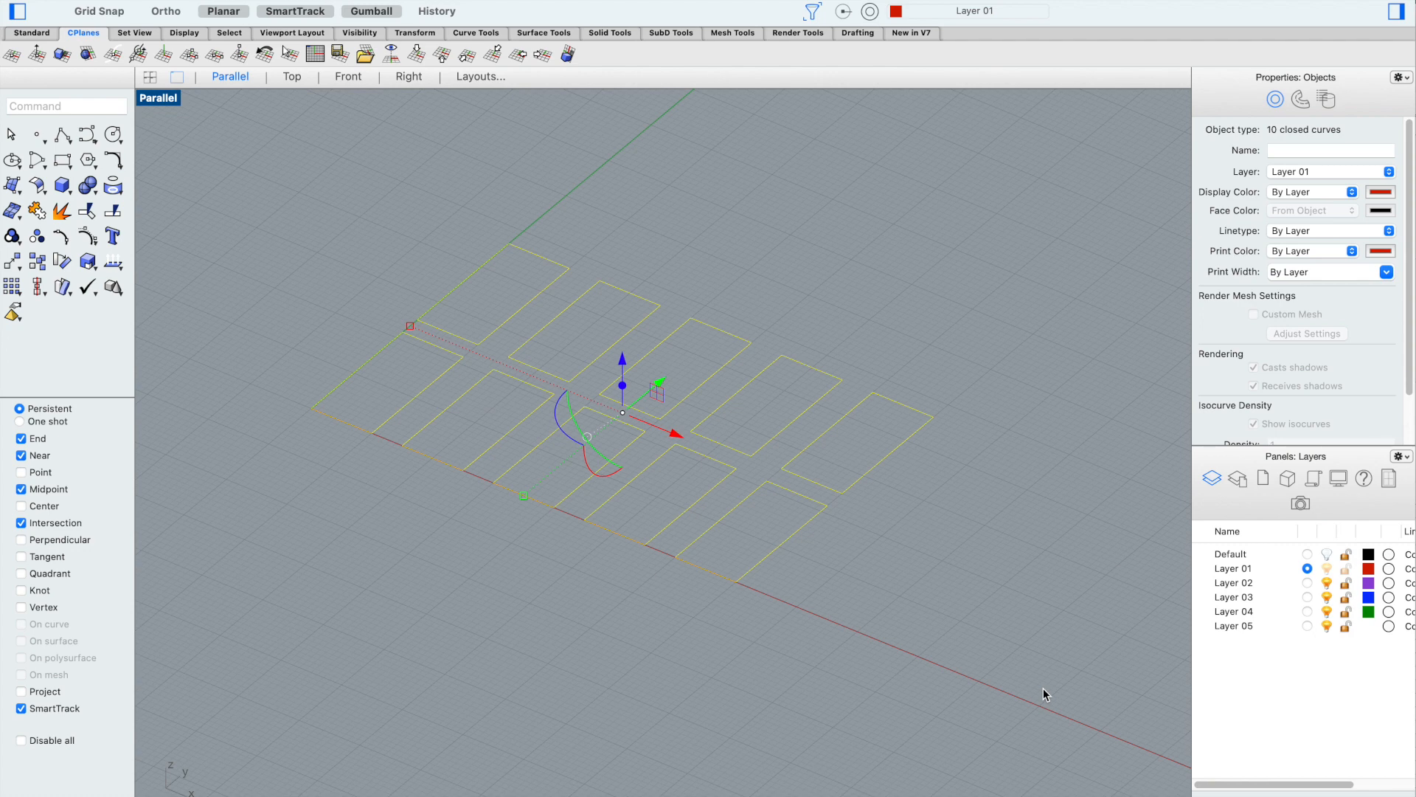
text(ZS)
key(Return)
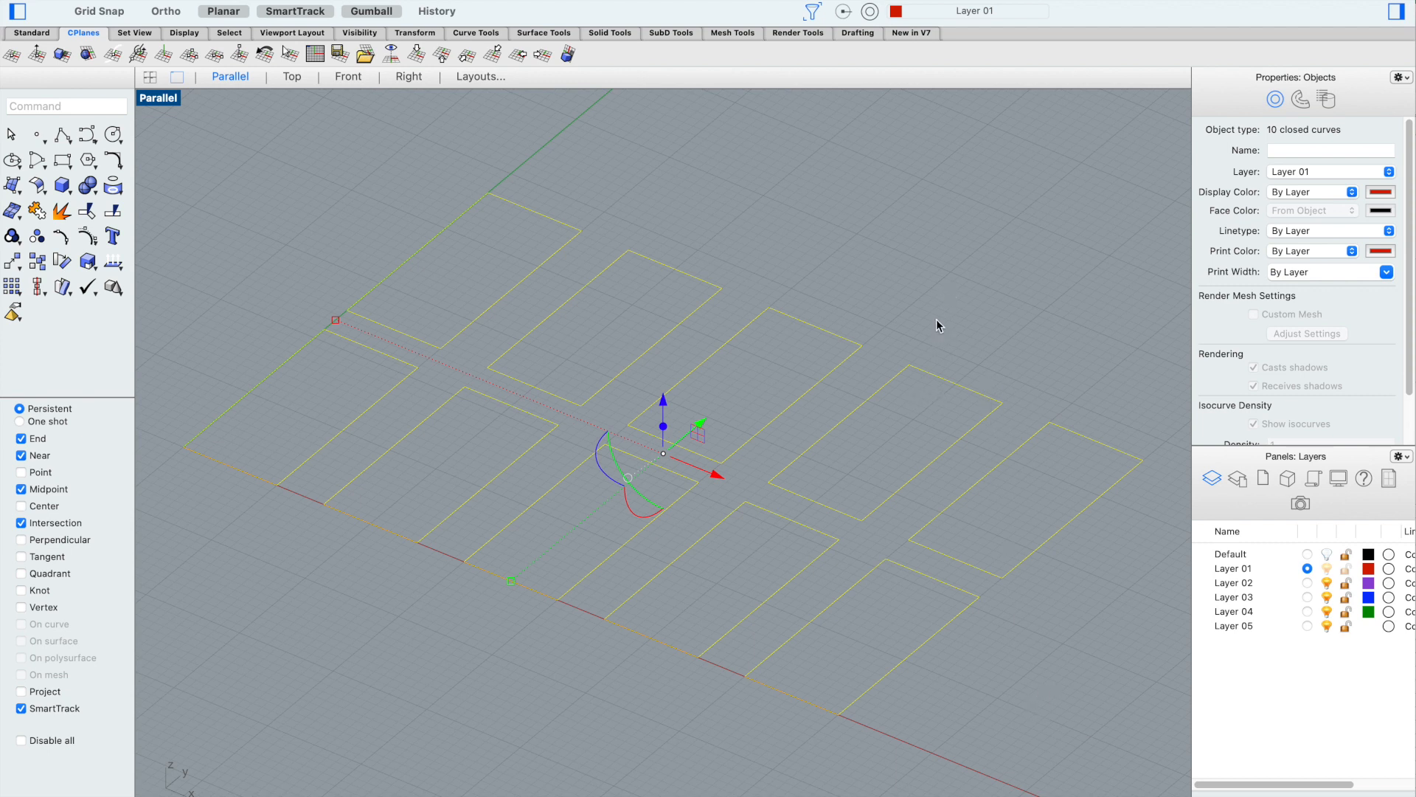
mouse_move(905, 276)
right_down()
mouse_move(929, 246)
mouse_move(847, 303)
mouse_move(923, 281)
mouse_move(894, 284)
right_up()
click(889, 232)
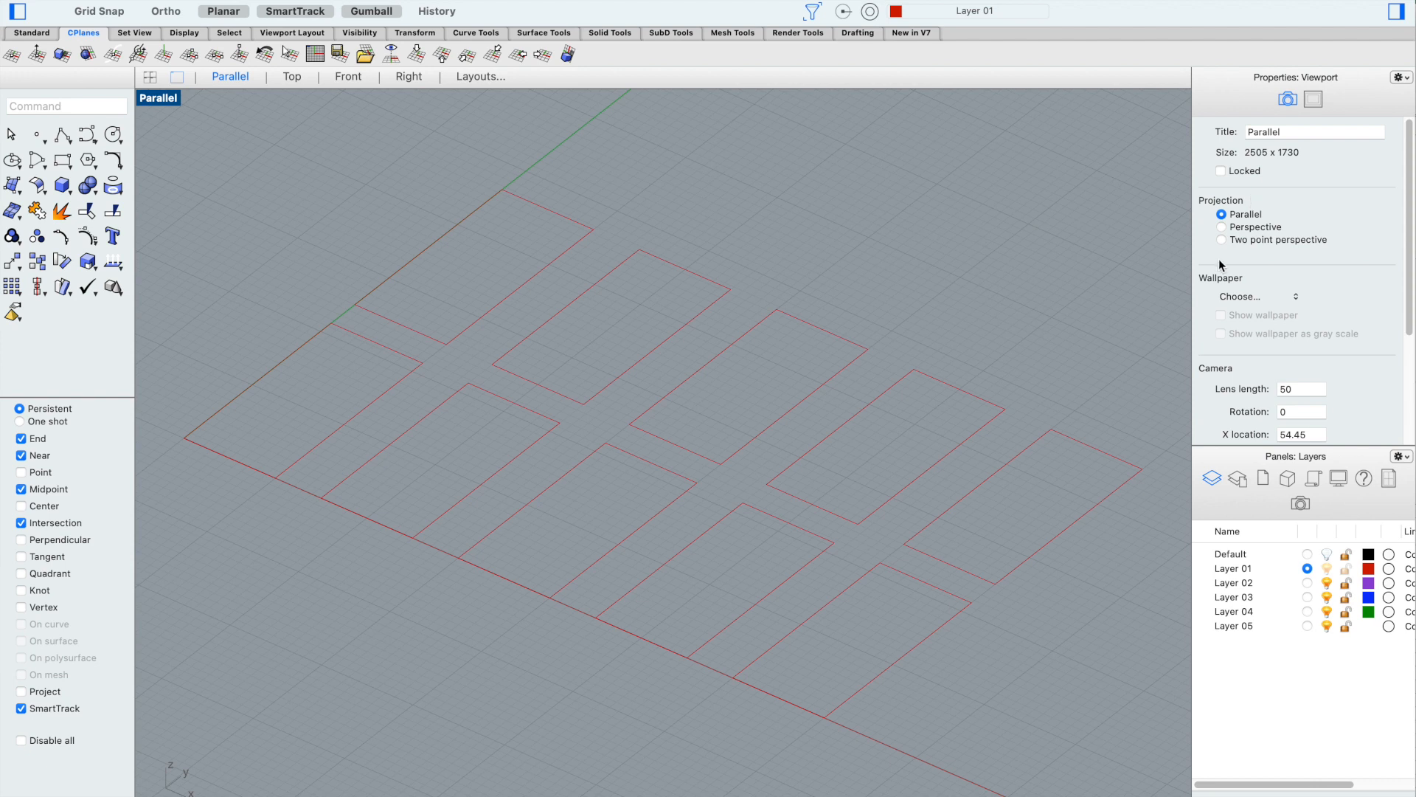
Set the viewport projection to Perspective and inspect how the rectangles appear near the origin
click(1222, 227)
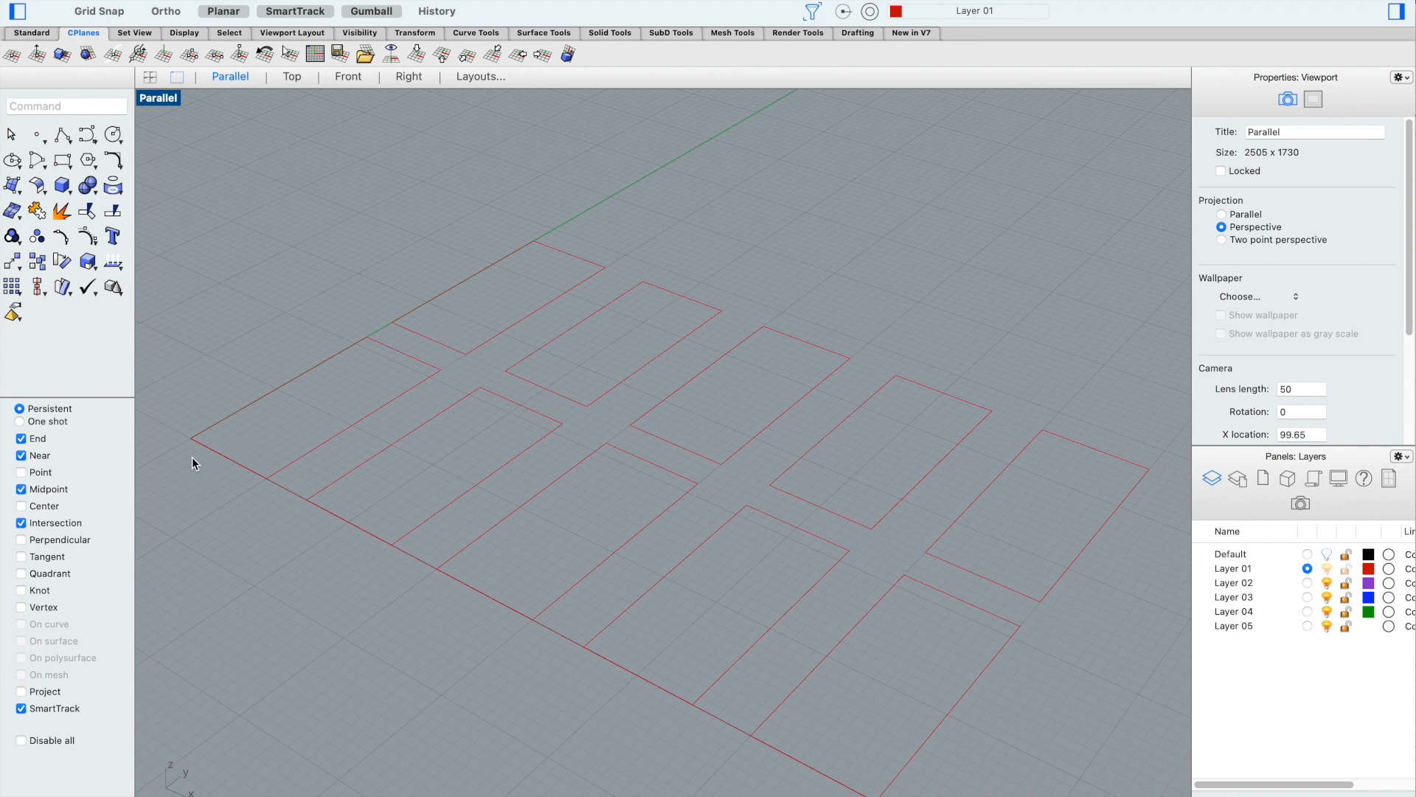
scroll(191, 441, up, 10)
scroll(193, 440, up, 2)
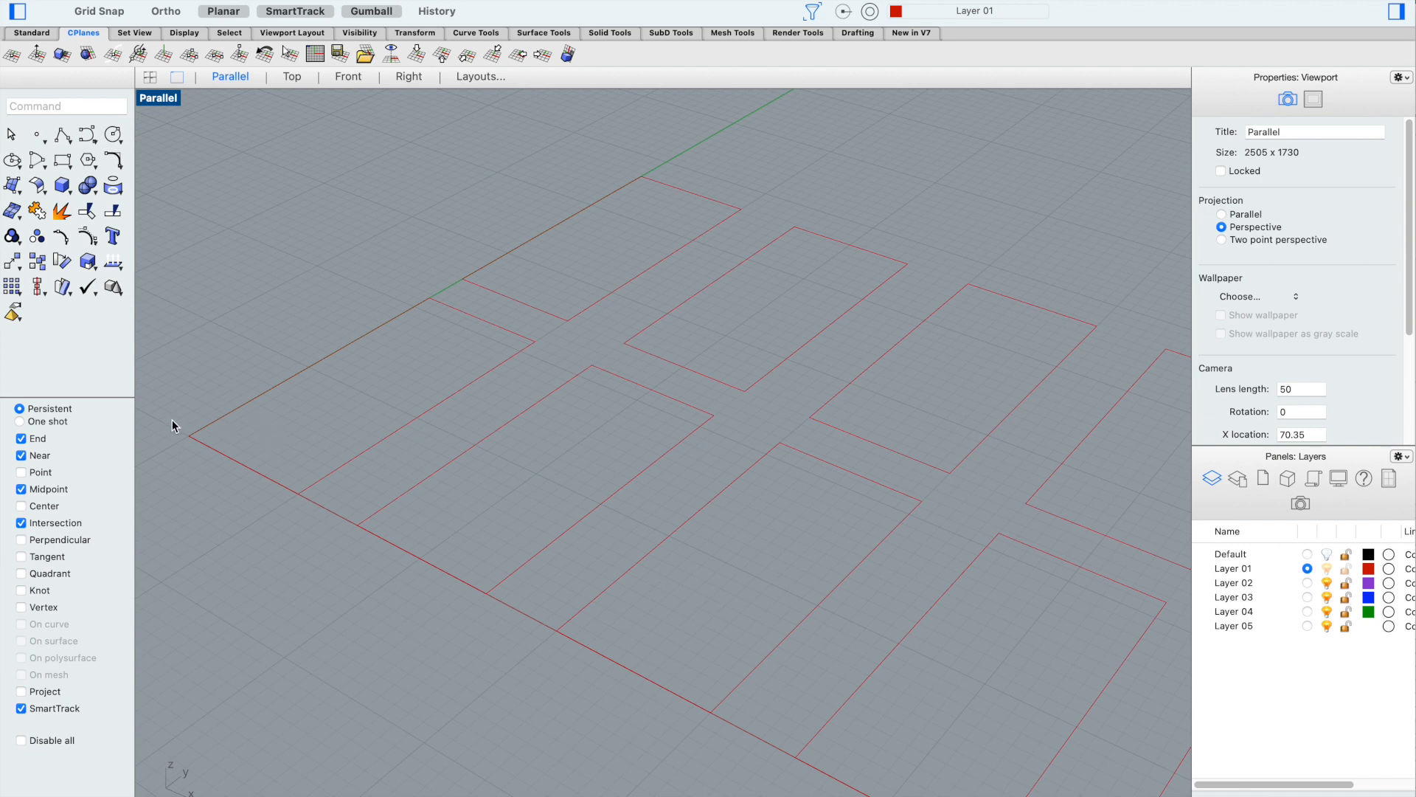
scroll(194, 440, up, 1)
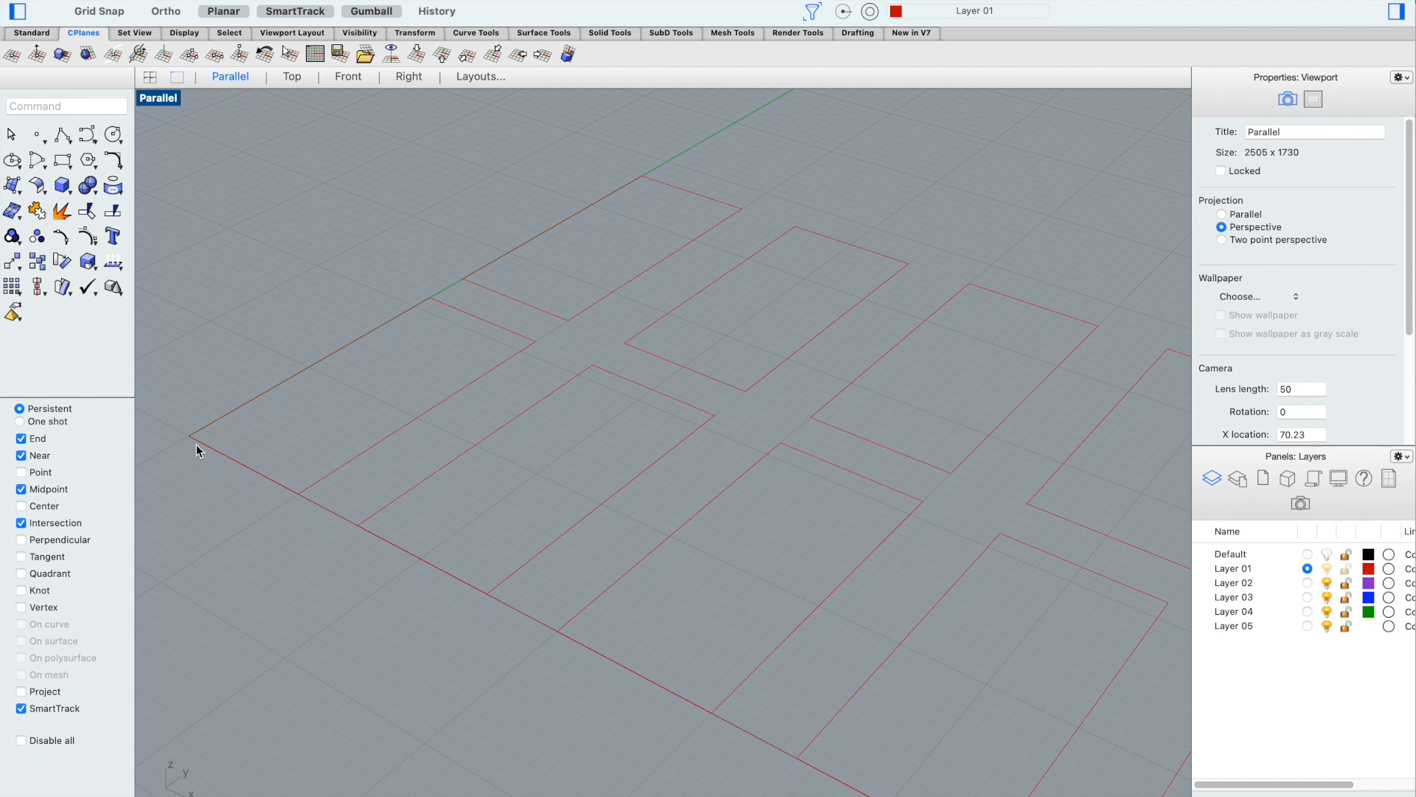
right_click(262, 415)
click(268, 368)
scroll(250, 369, down, 5)
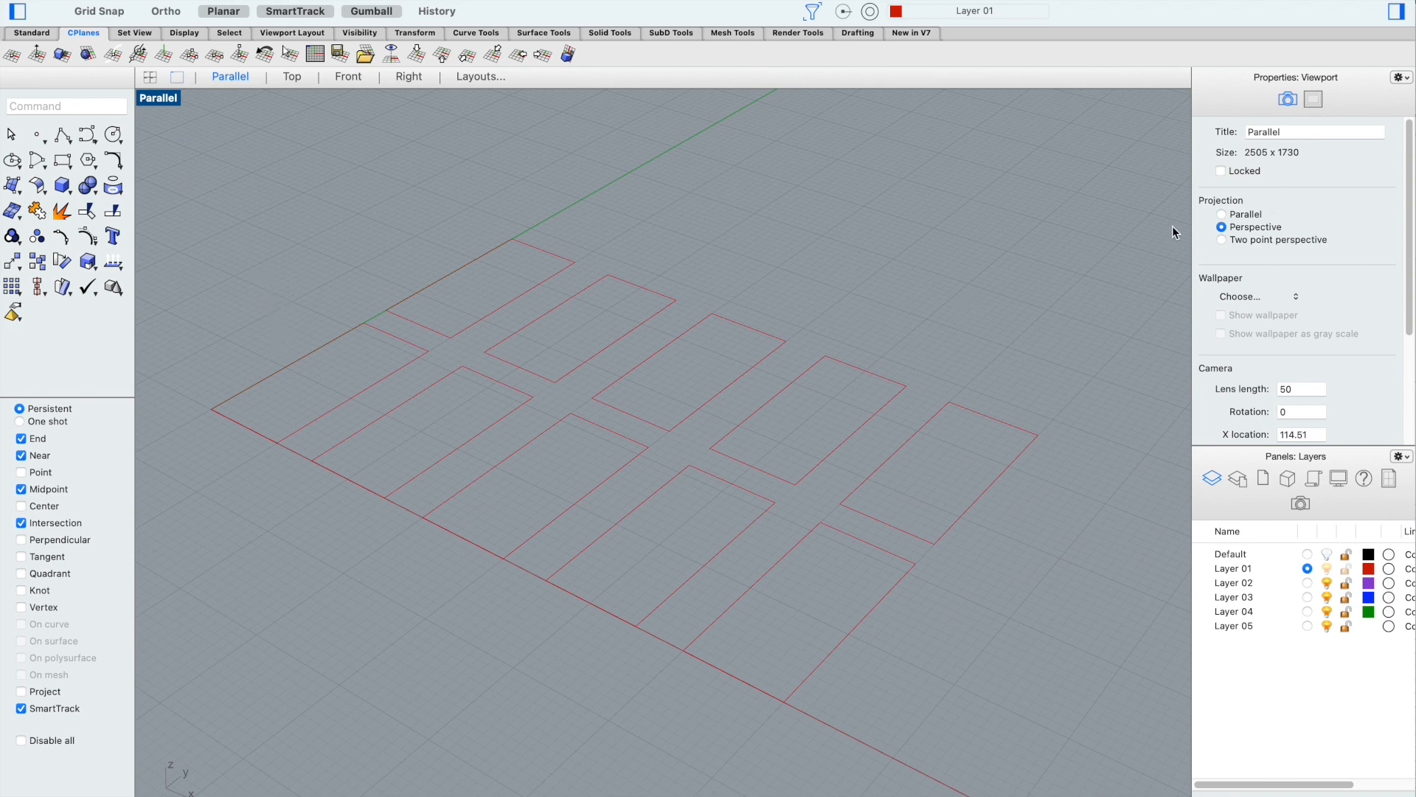
Return the viewport projection to Parallel and compare the view of the origin corner
click(1222, 214)
scroll(357, 405, up, 10)
scroll(306, 339, up, 10)
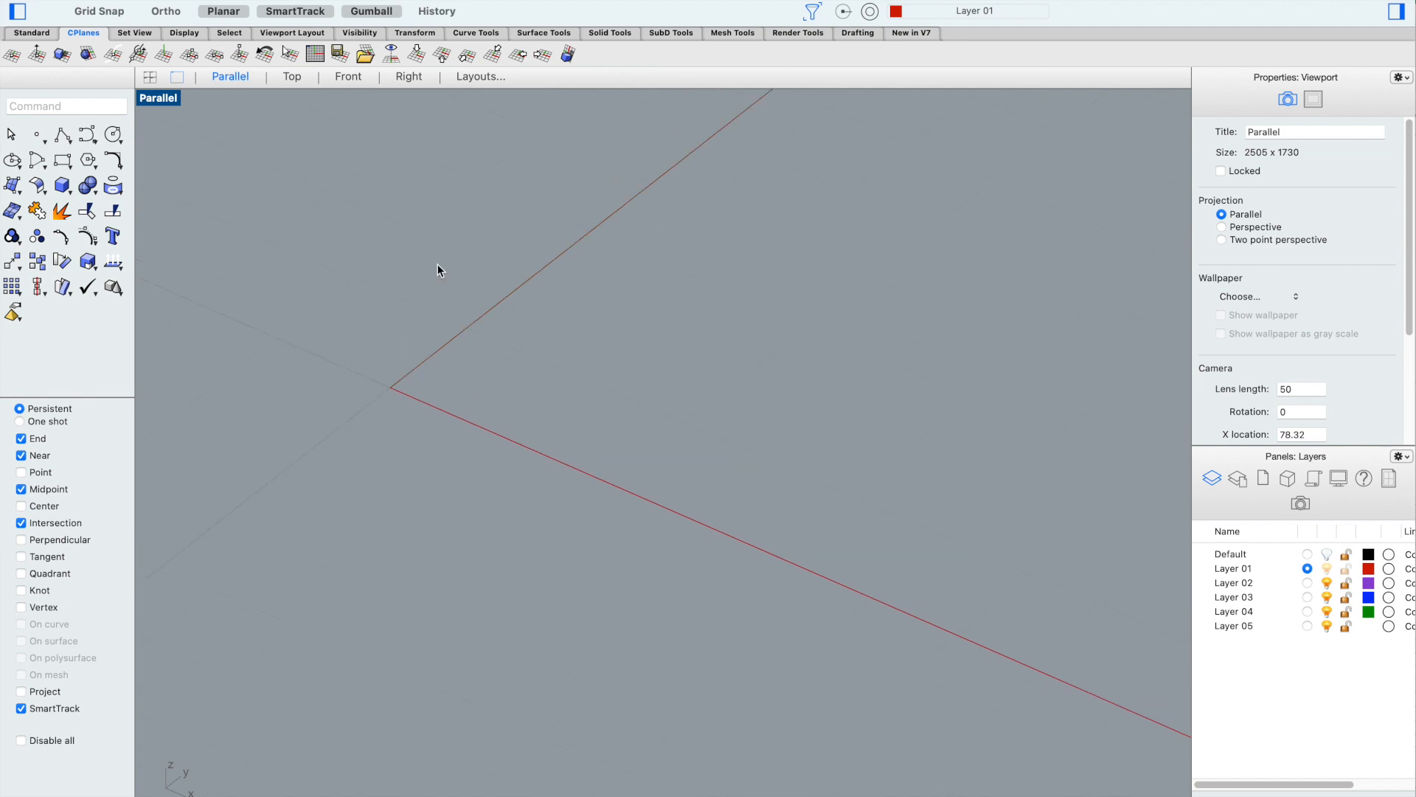
scroll(468, 367, down, 18)
scroll(595, 419, down, 8)
scroll(636, 379, up, 8)
Switch the viewport to Perspective again and fit the view to the ten selected rectangles with the ZS command
click(1221, 227)
scroll(159, 307, down, 8)
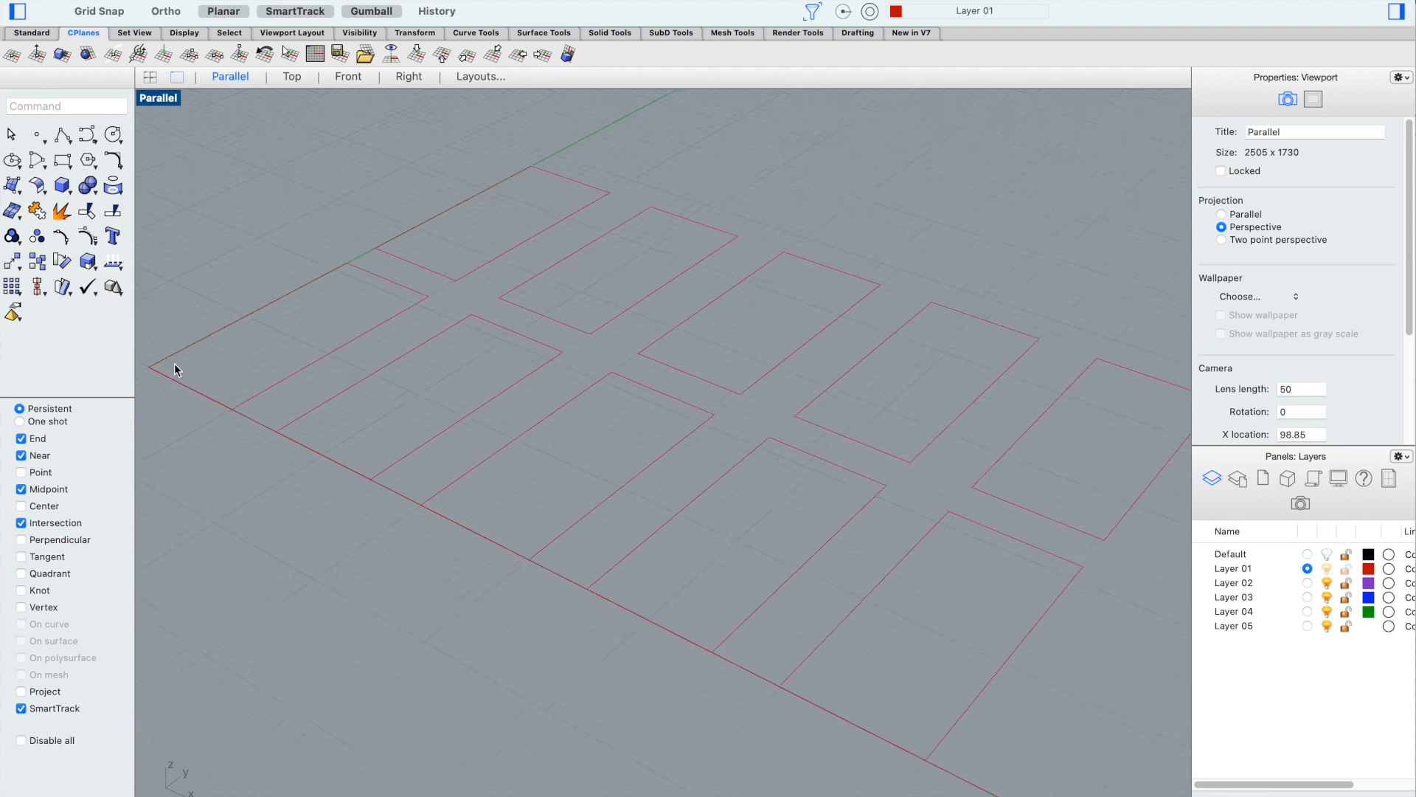
scroll(589, 426, up, 1)
click(345, 253)
drag(248, 175, 1115, 736)
text(zs)
key(Return)
scroll(168, 409, up, 10)
scroll(260, 484, down, 10)
scroll(315, 534, up, 2)
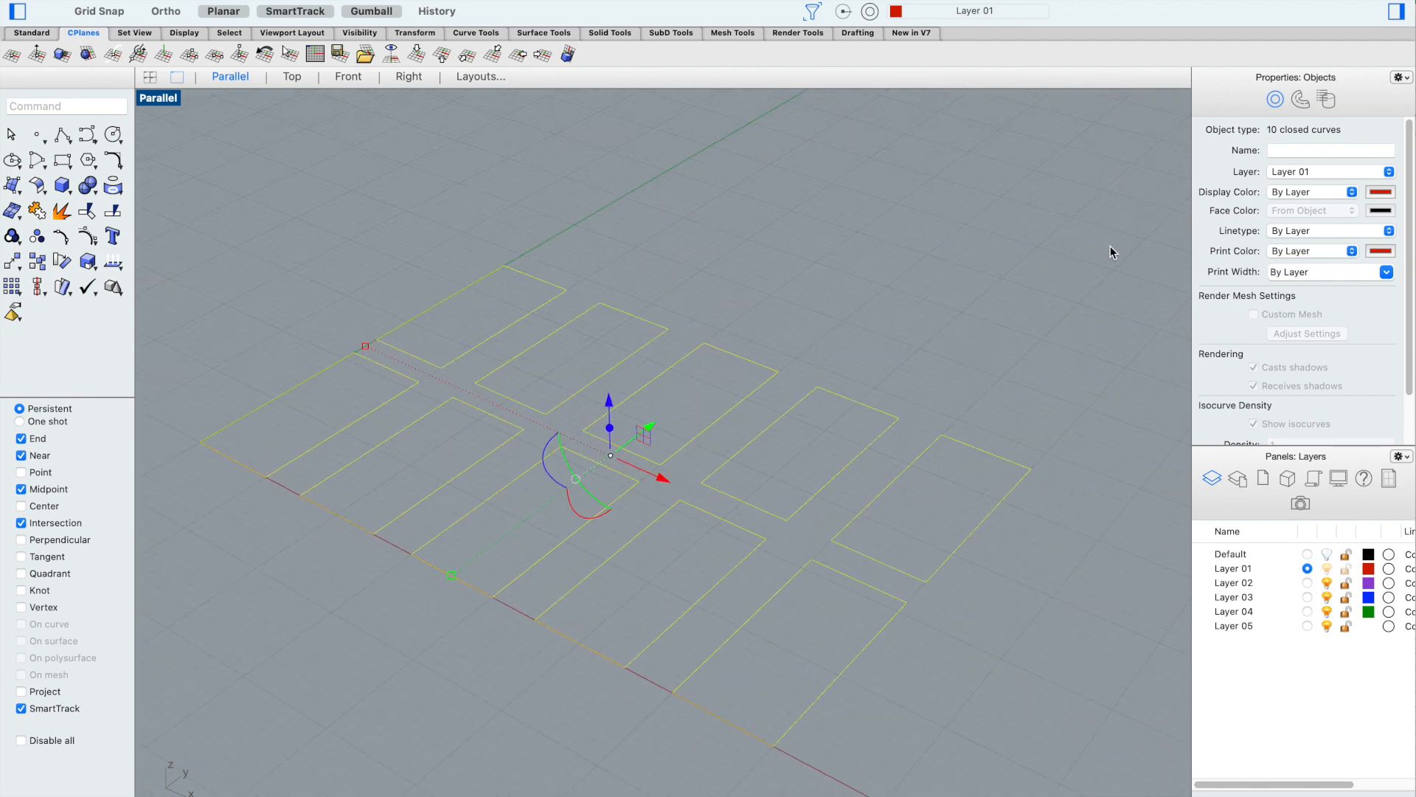
click(415, 210)
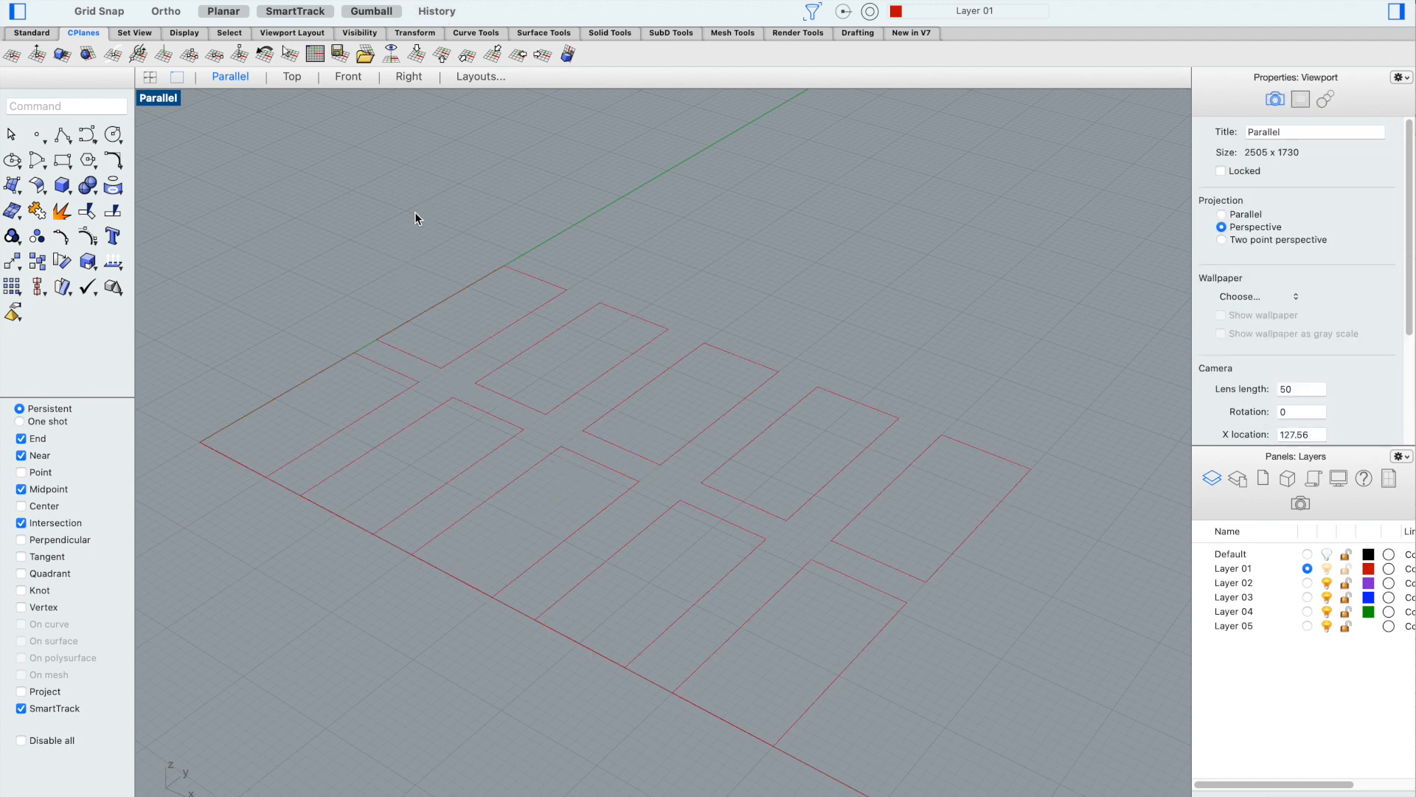
Set the viewport projection back to Parallel for viewing the rectangle grid
click(1222, 214)
scroll(897, 346, down, 2)
scroll(549, 247, up, 4)
right_click(800, 313)
click(799, 280)
right_drag(800, 280, 930, 307)
scroll(905, 301, down, 2)
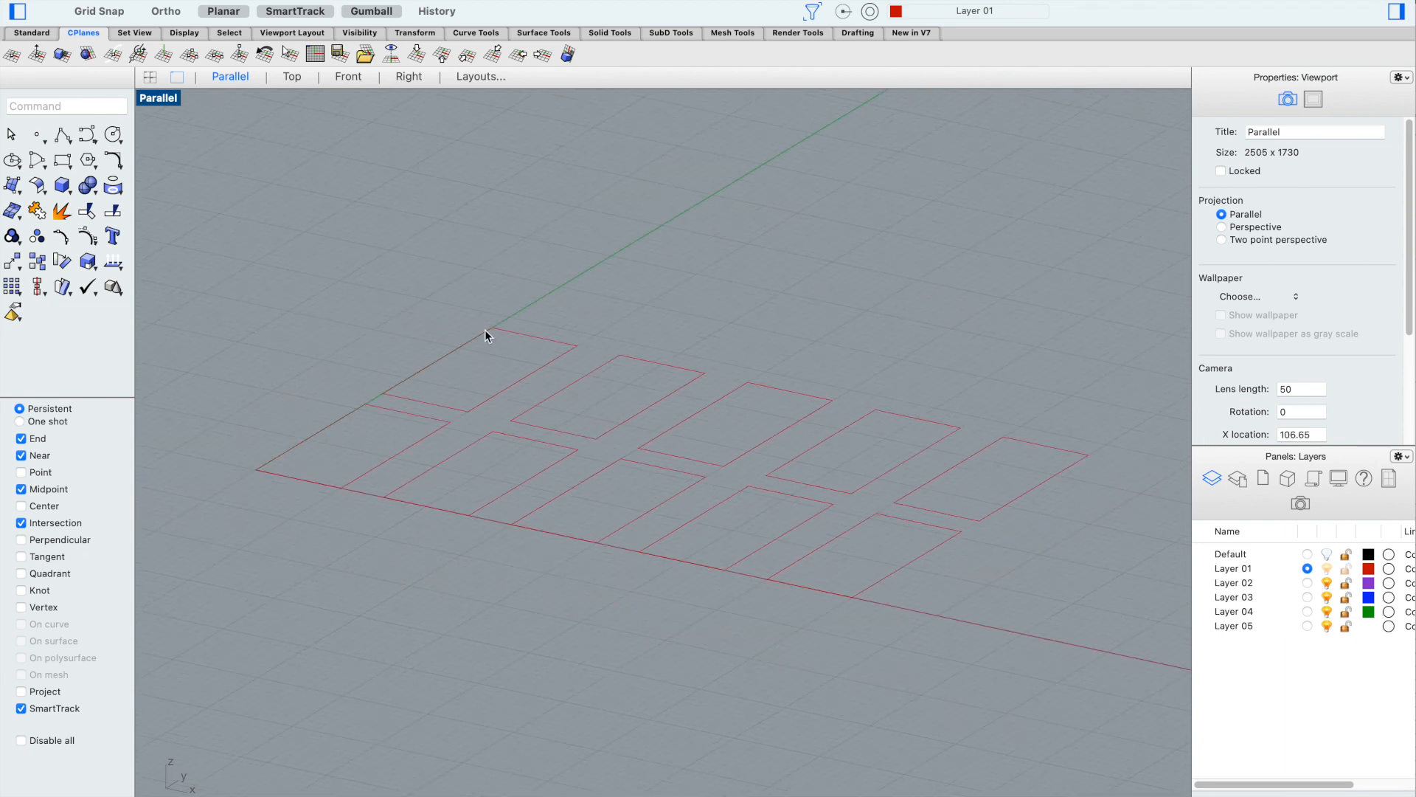
scroll(799, 291, down, 2)
shift+right_drag(828, 291, 819, 320)
scroll(836, 342, up, 2)
scroll(826, 348, up, 2)
scroll(542, 373, up, 2)
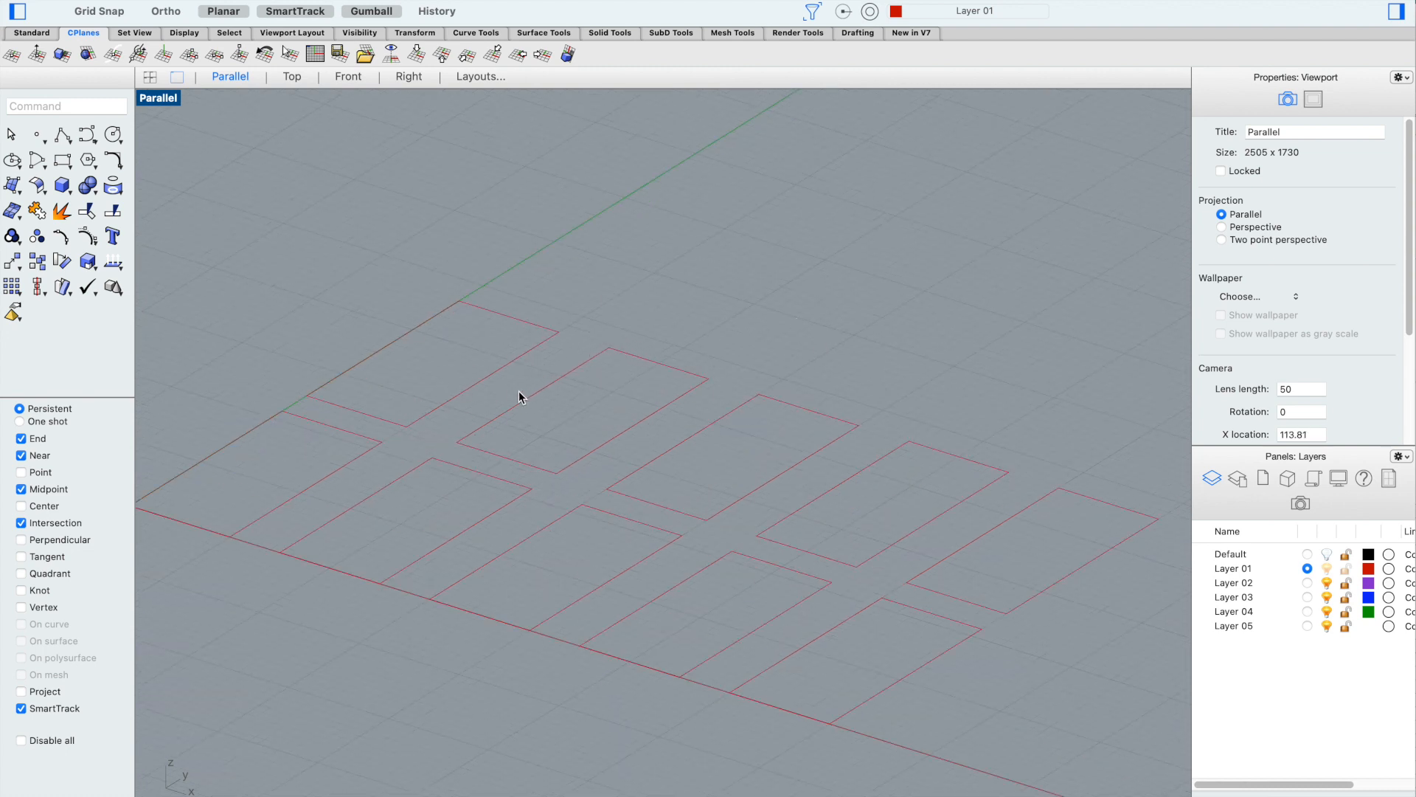
scroll(683, 392, down, 2)
scroll(483, 360, up, 2)
scroll(566, 378, up, 2)
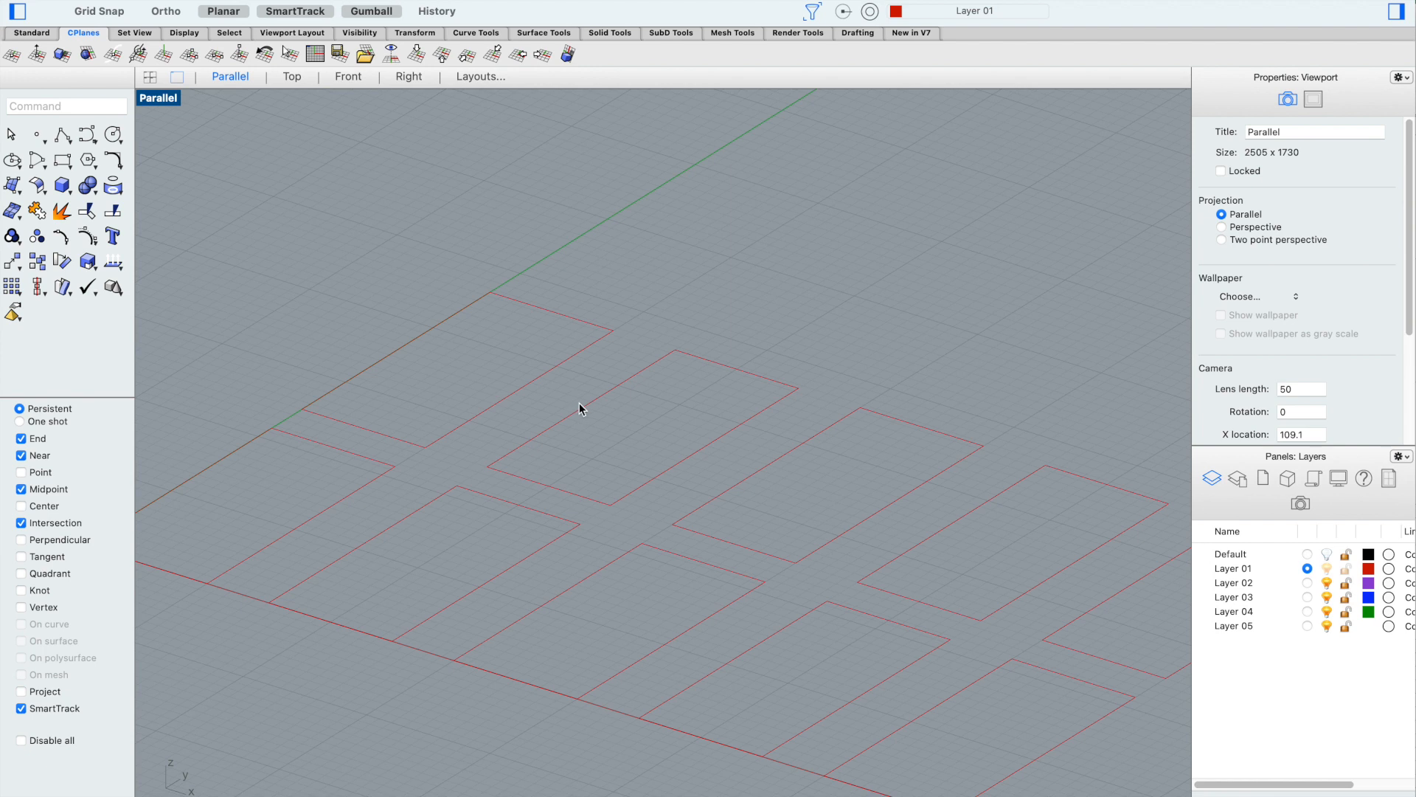
Start ExtrudeCrv on the second rectangle of the back row and compare its preview with Solid off and on, keeping Solid on
click(29, 107)
text(ExtrudeCrv)
key(Return)
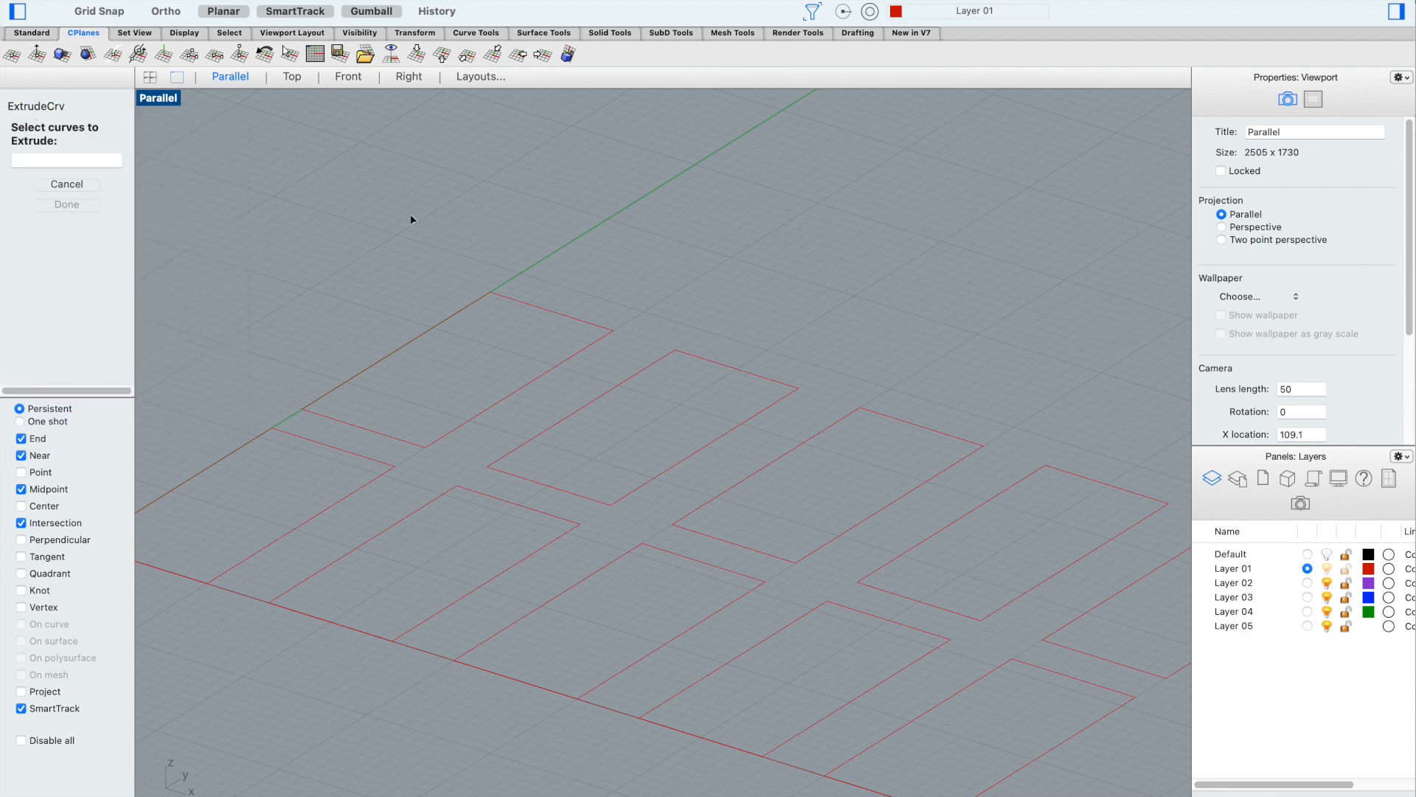
click(636, 376)
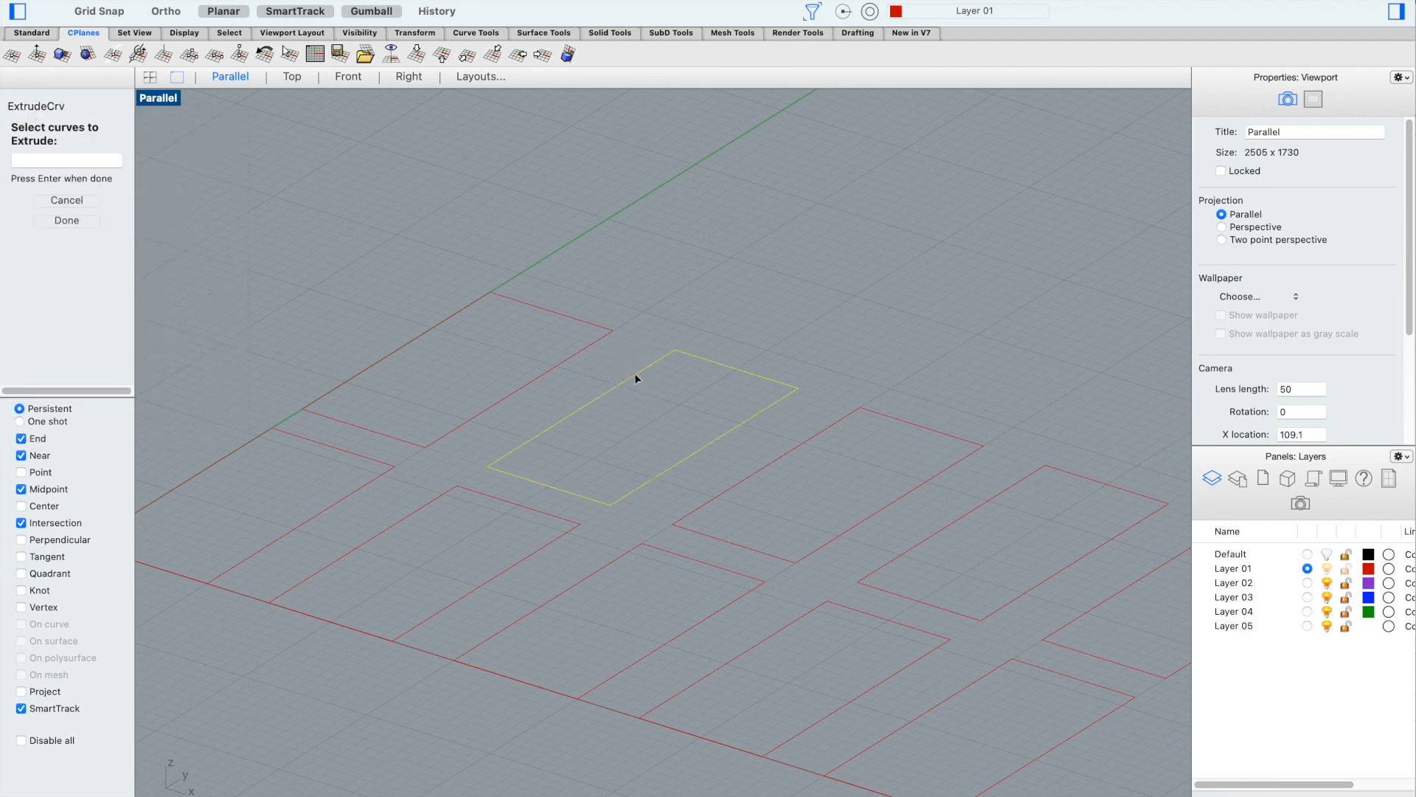
click(49, 221)
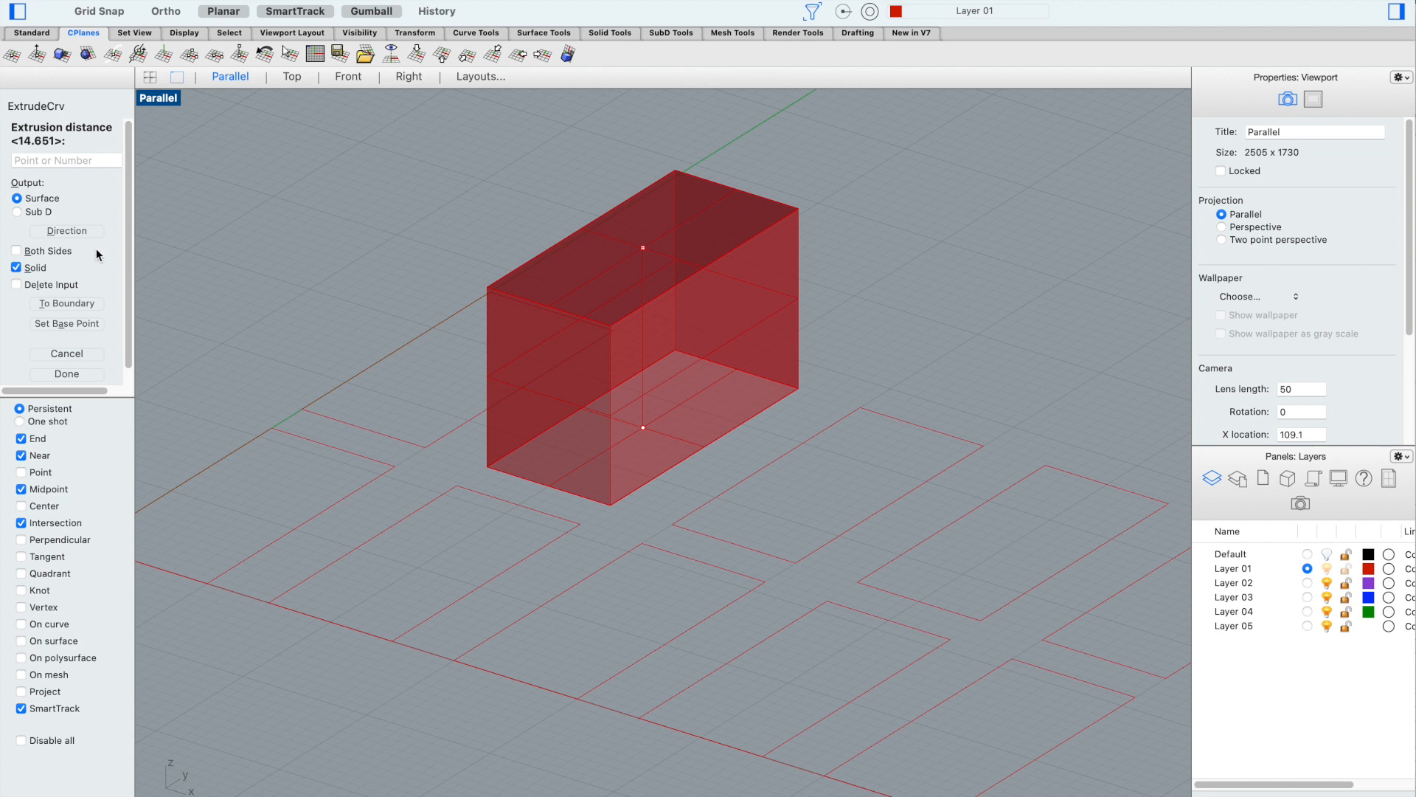
click(16, 268)
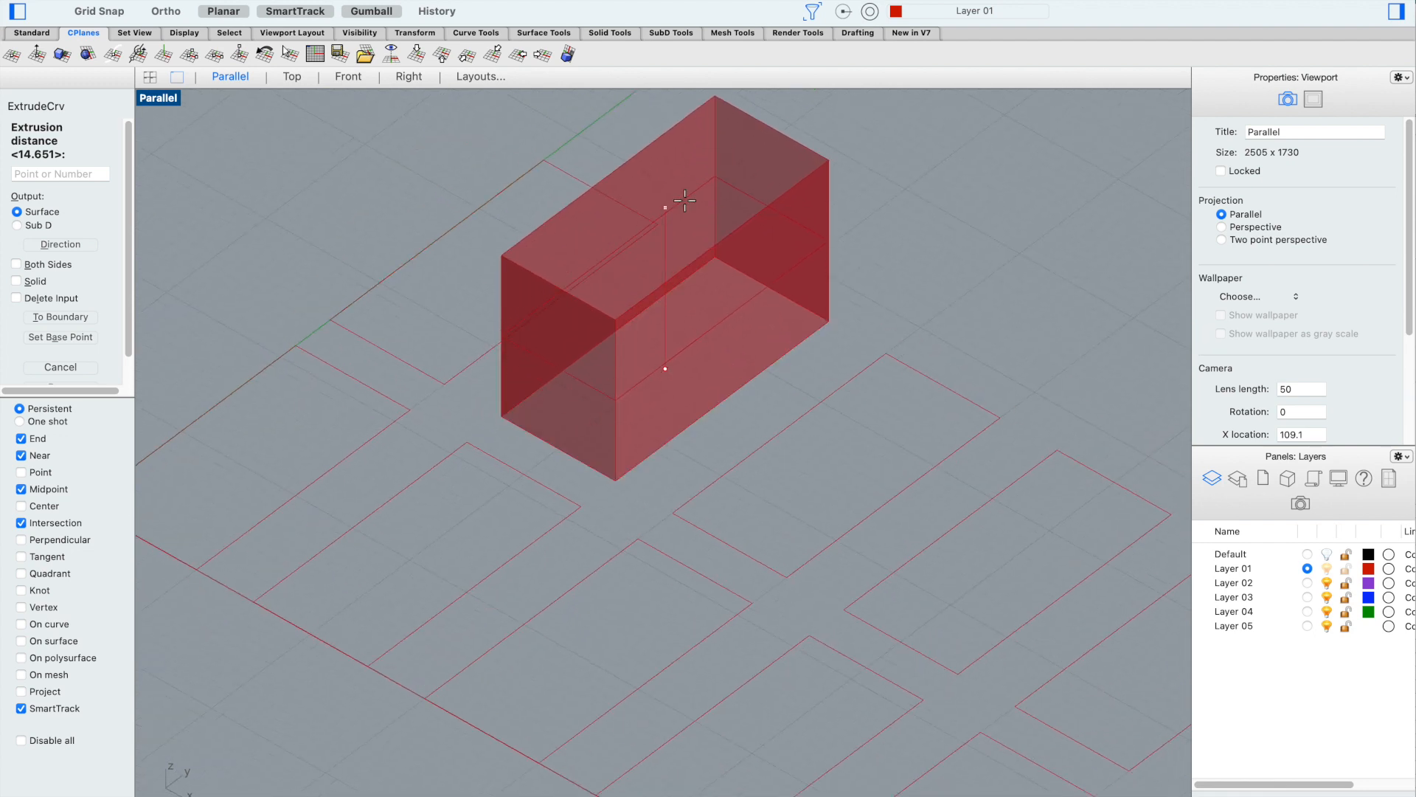
click(16, 281)
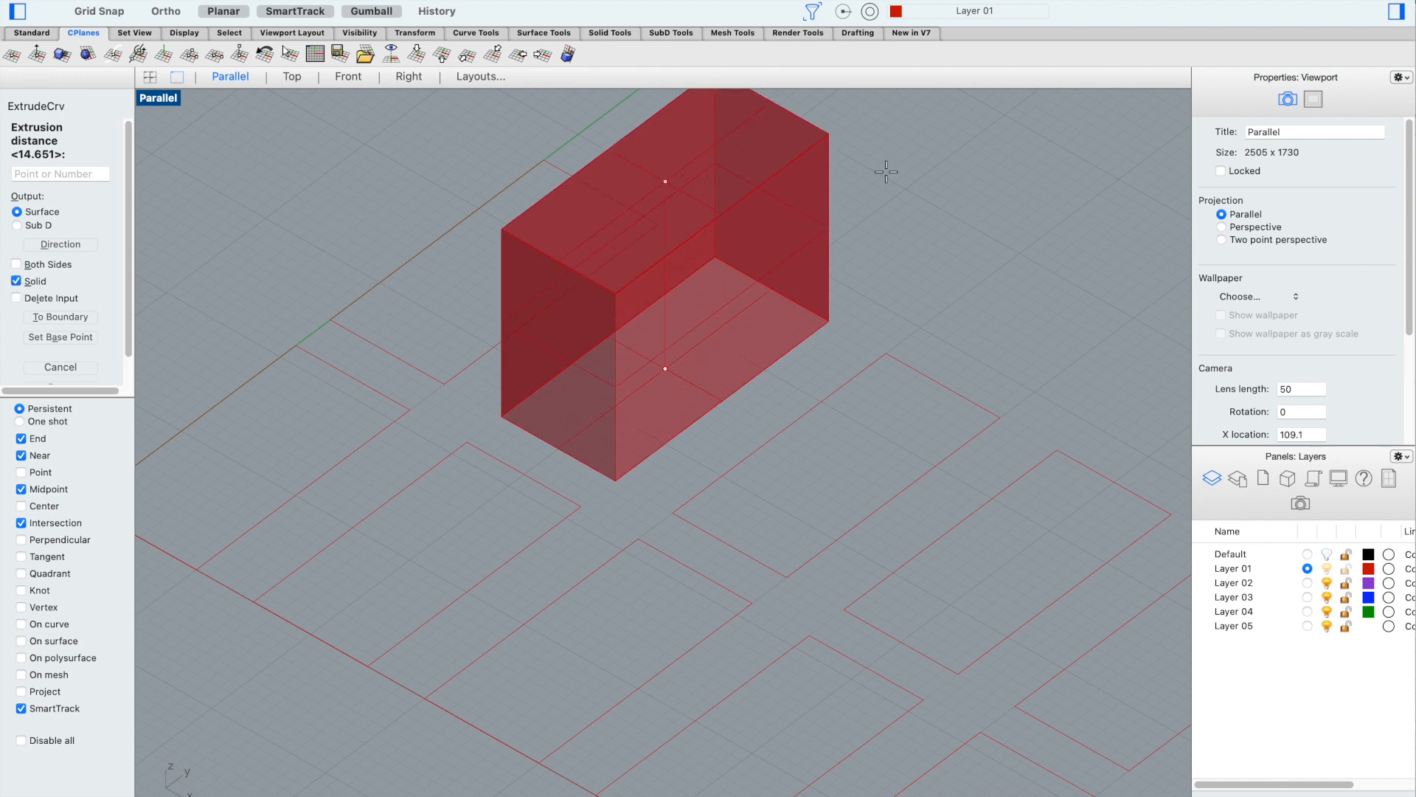
Enter an exact upward extrusion distance to complete the back row's second rectangle as a solid box
scroll(820, 211, down, 4)
right_drag(820, 211, 856, 178)
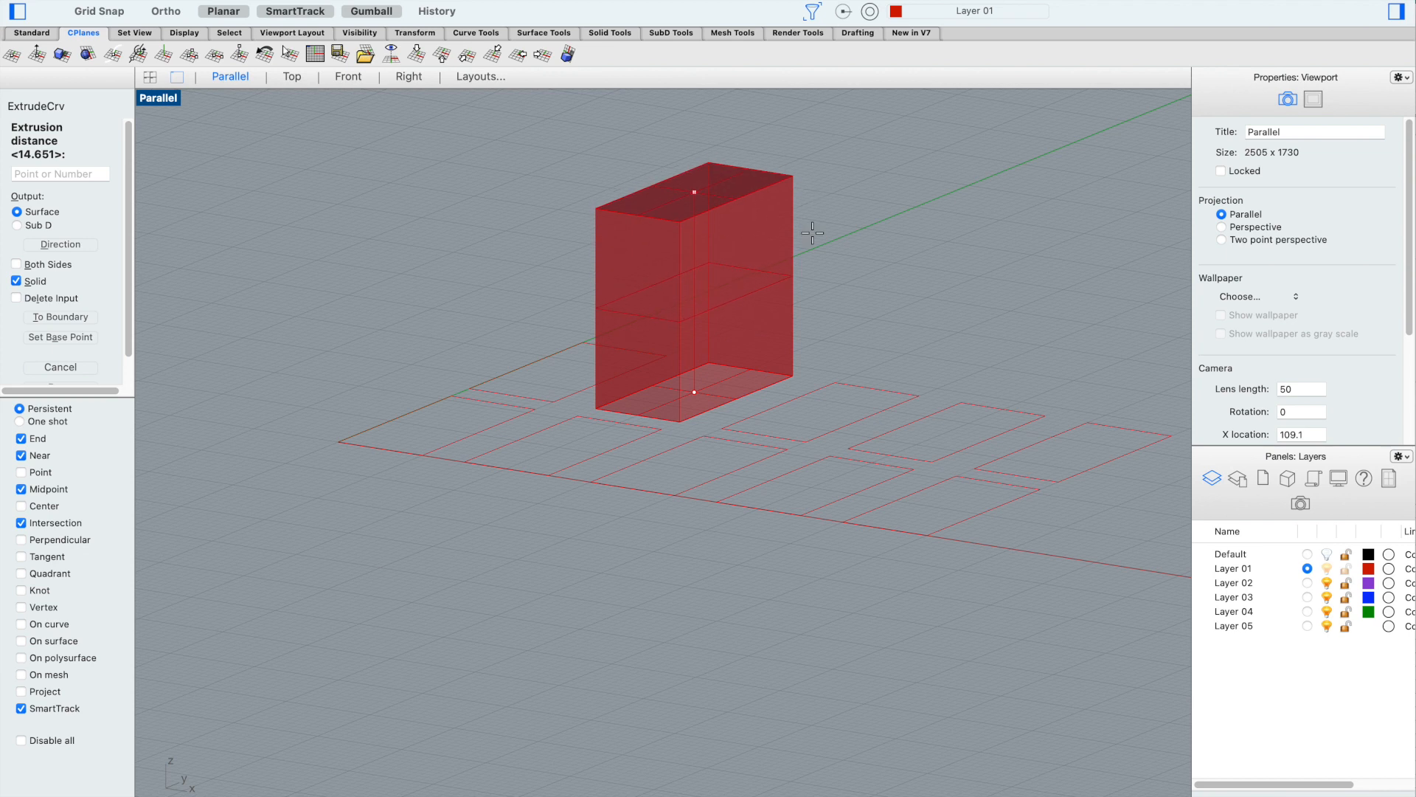
click(96, 177)
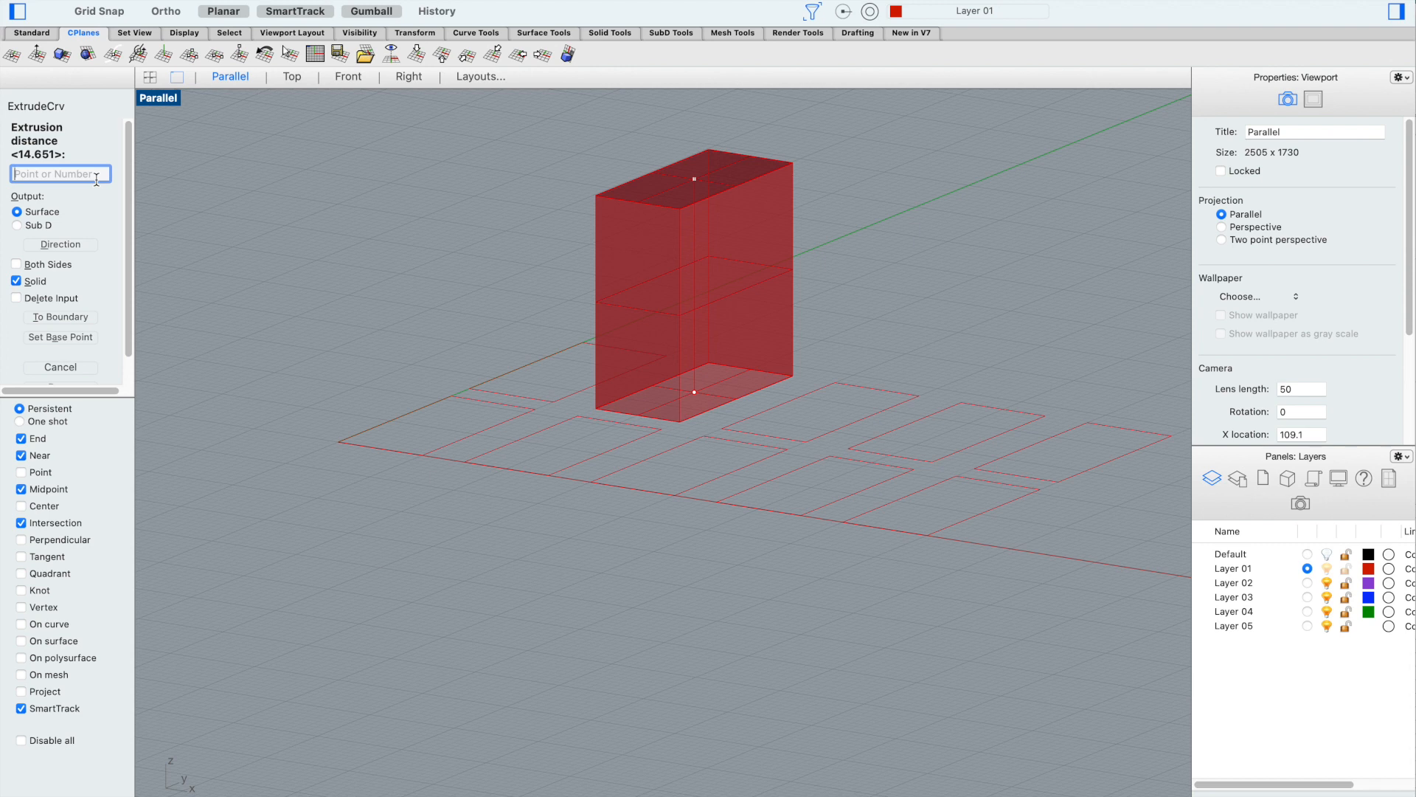
text(14)
key(Return)
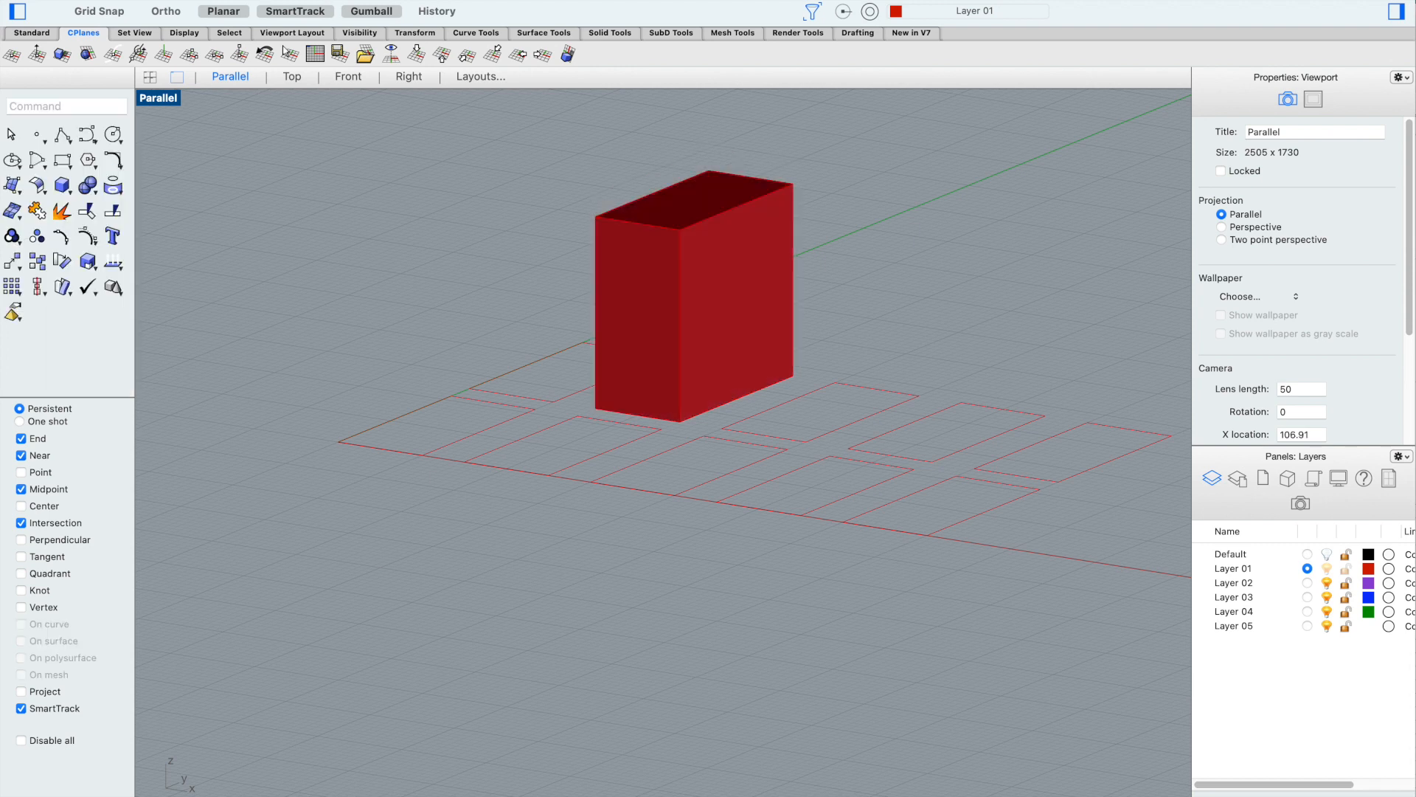
right_drag(864, 221, 856, 242)
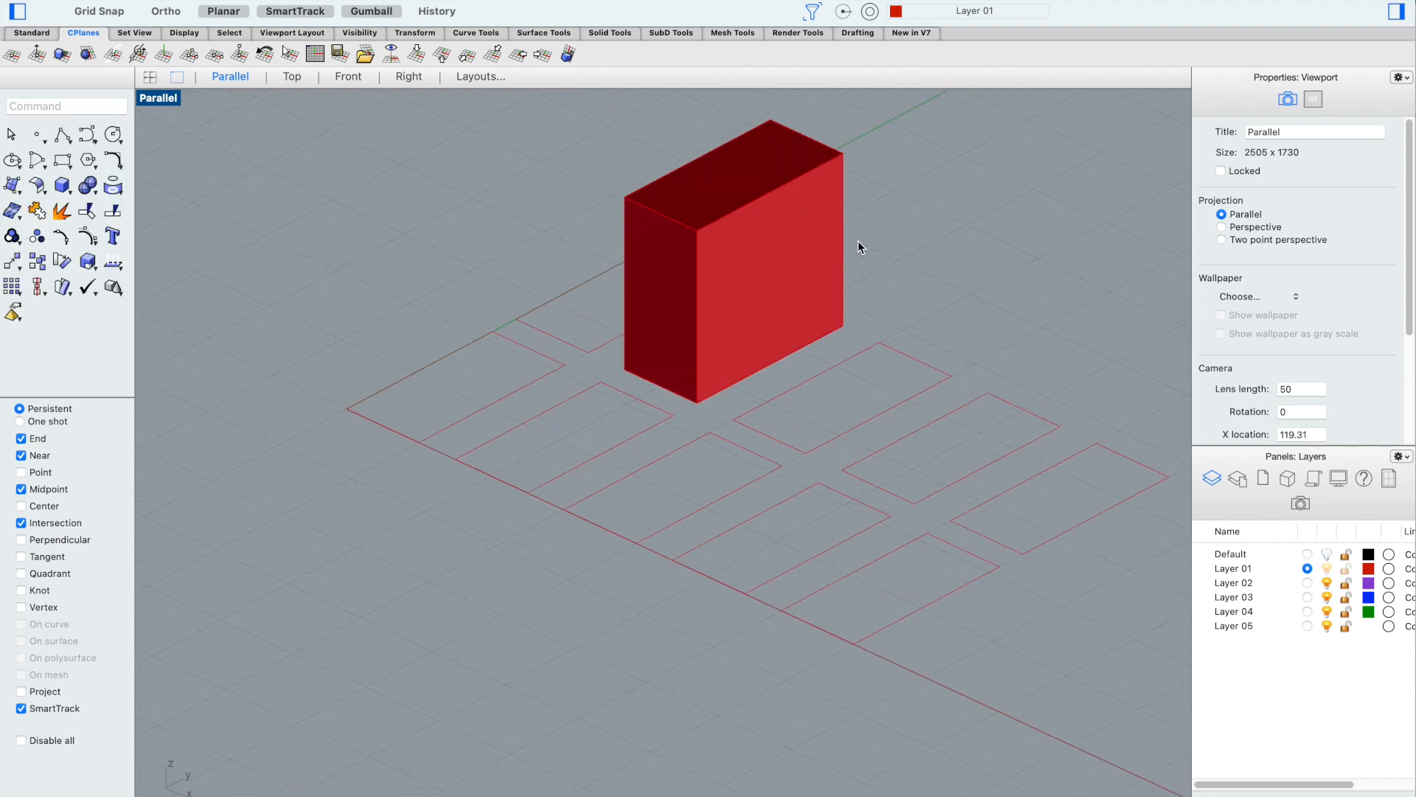
scroll(857, 241, up, 3)
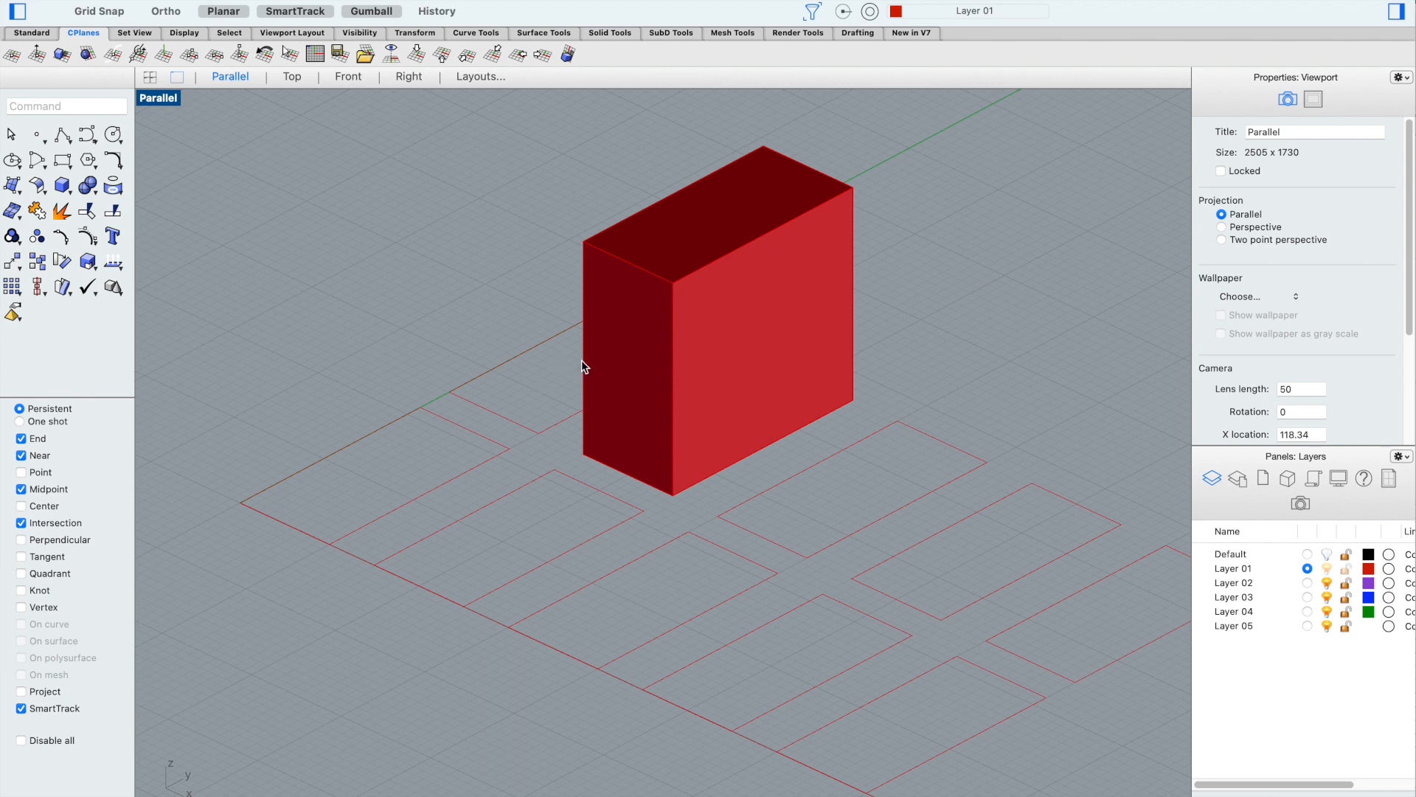
Create a flat surface from the third rectangle of the back row with PlanarSrf
click(830, 460)
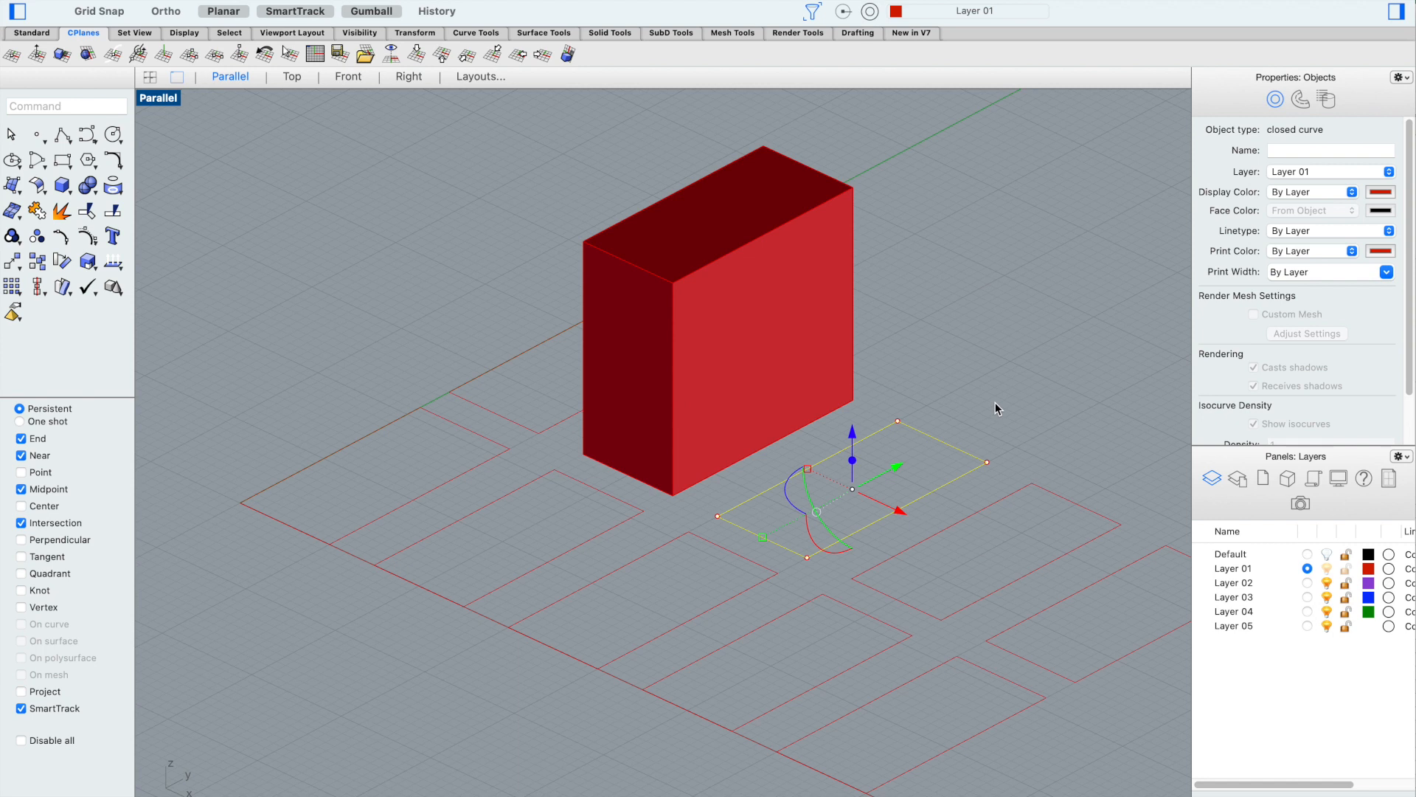
text(pl)
key(Return)
text(Planarsrf)
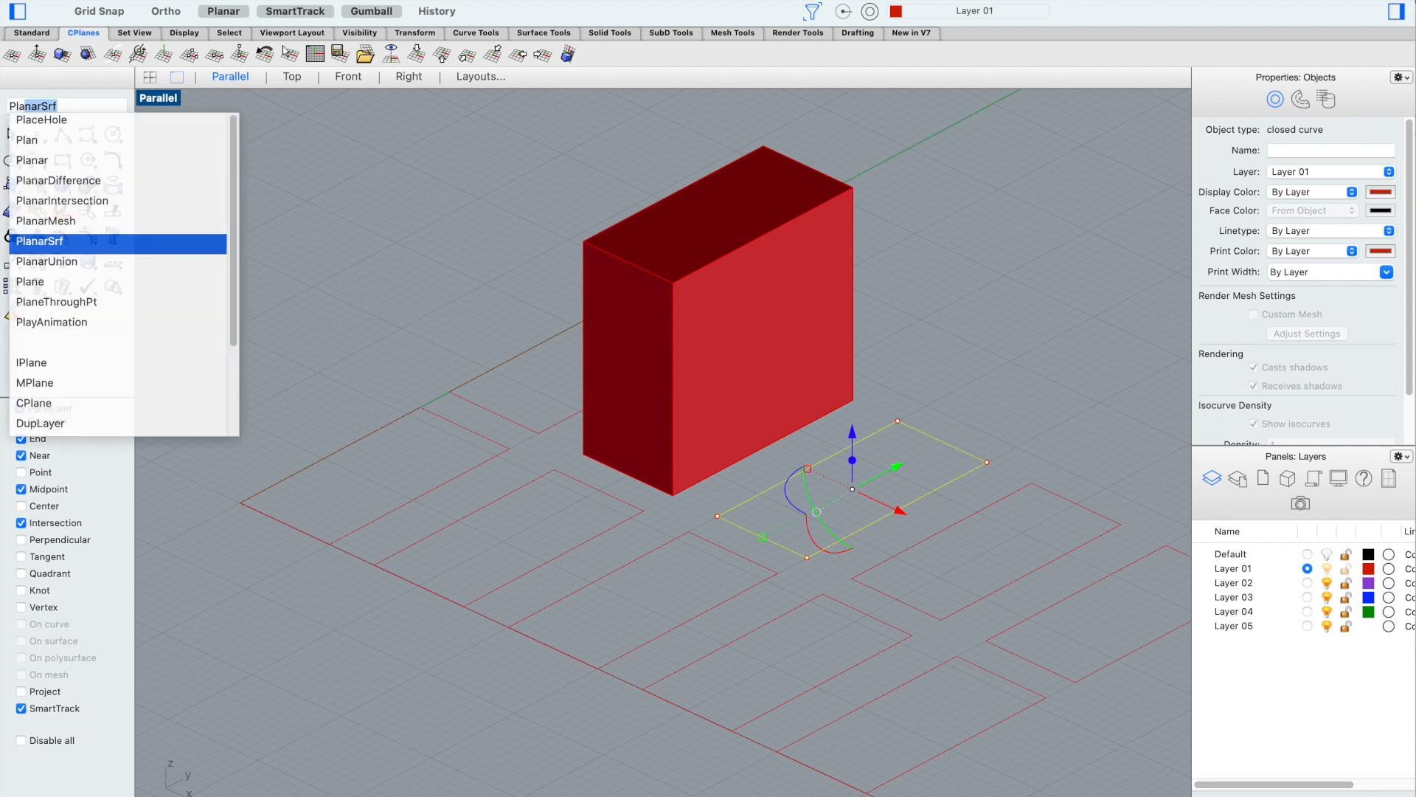
key(Return)
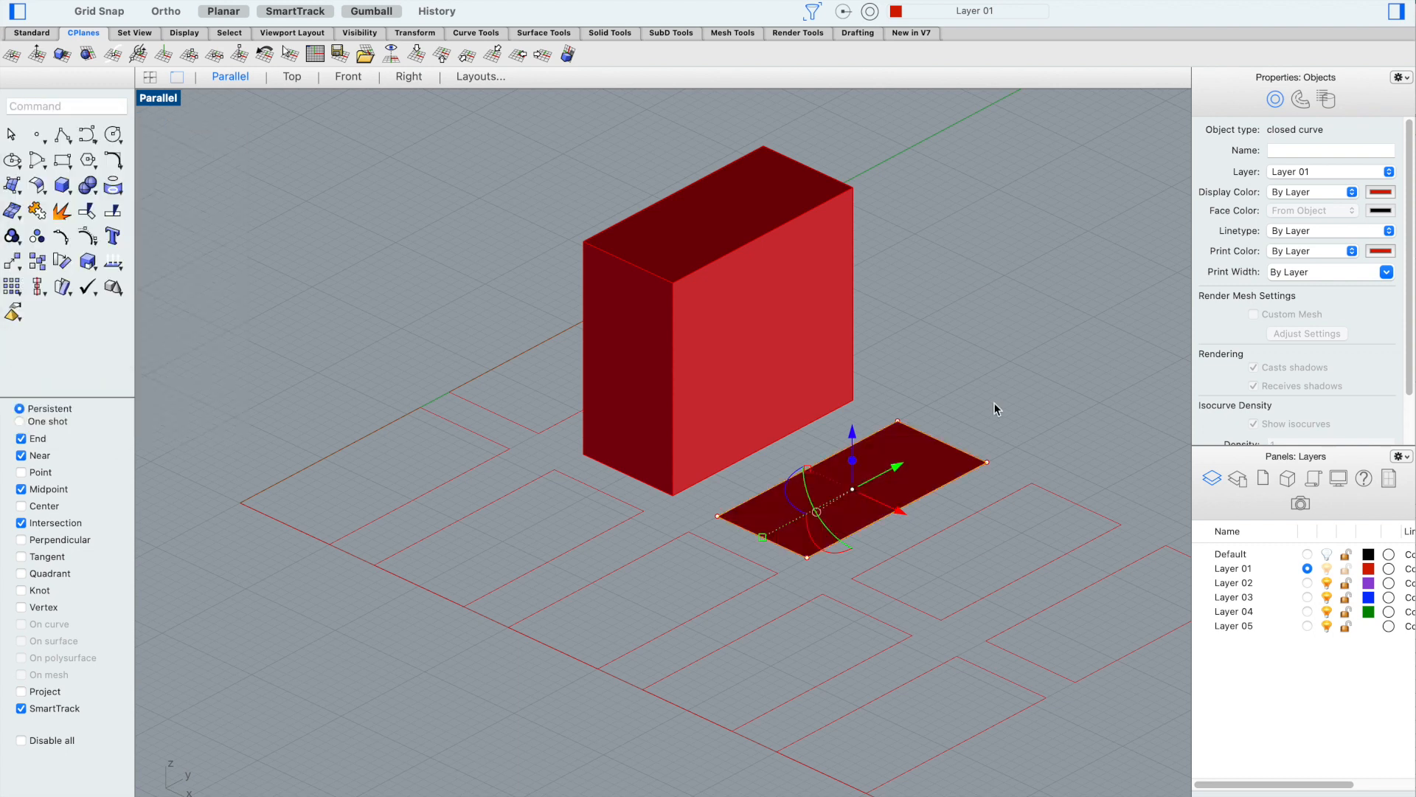
click(995, 403)
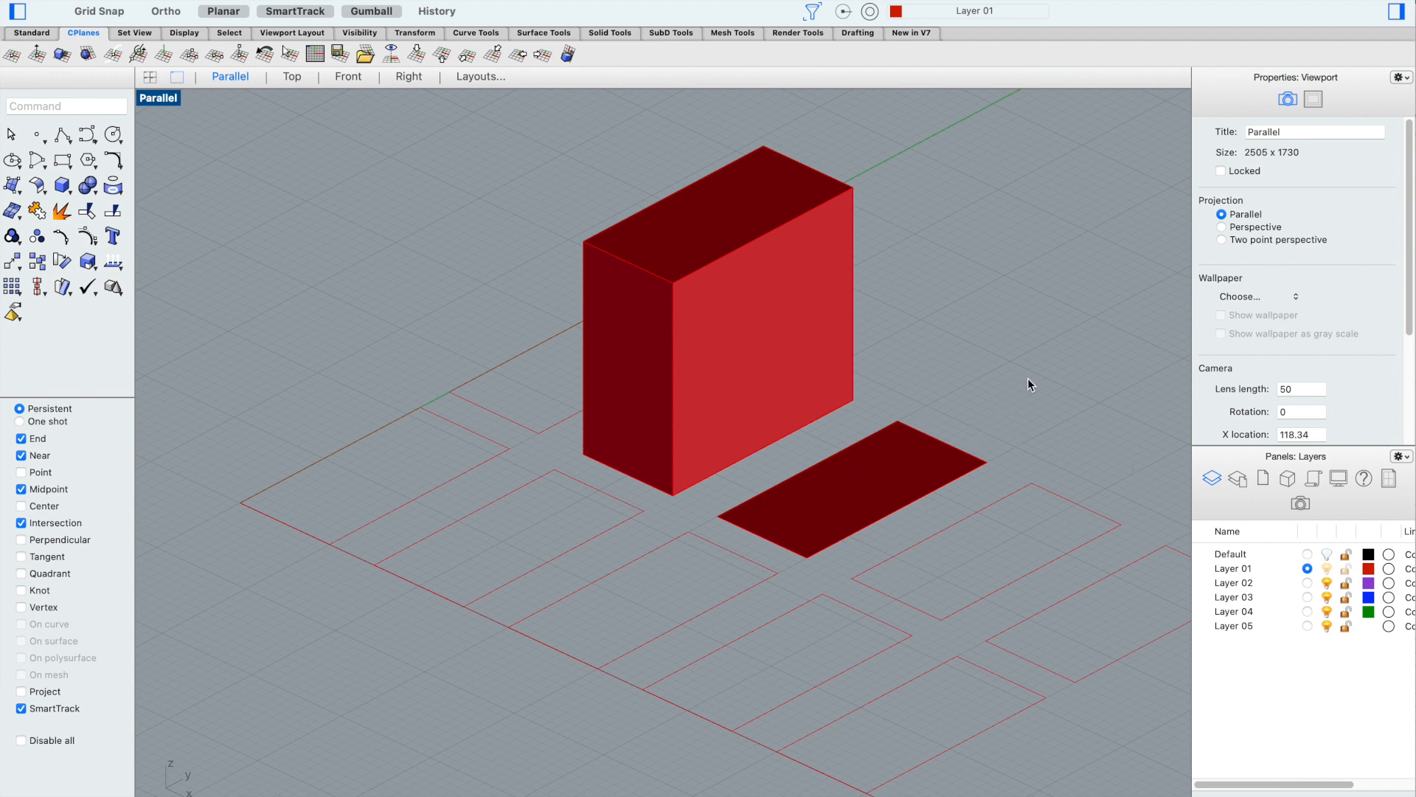
Extrude the new planar surface 15 units upward into a solid box with ExtrudeSrf
click(919, 450)
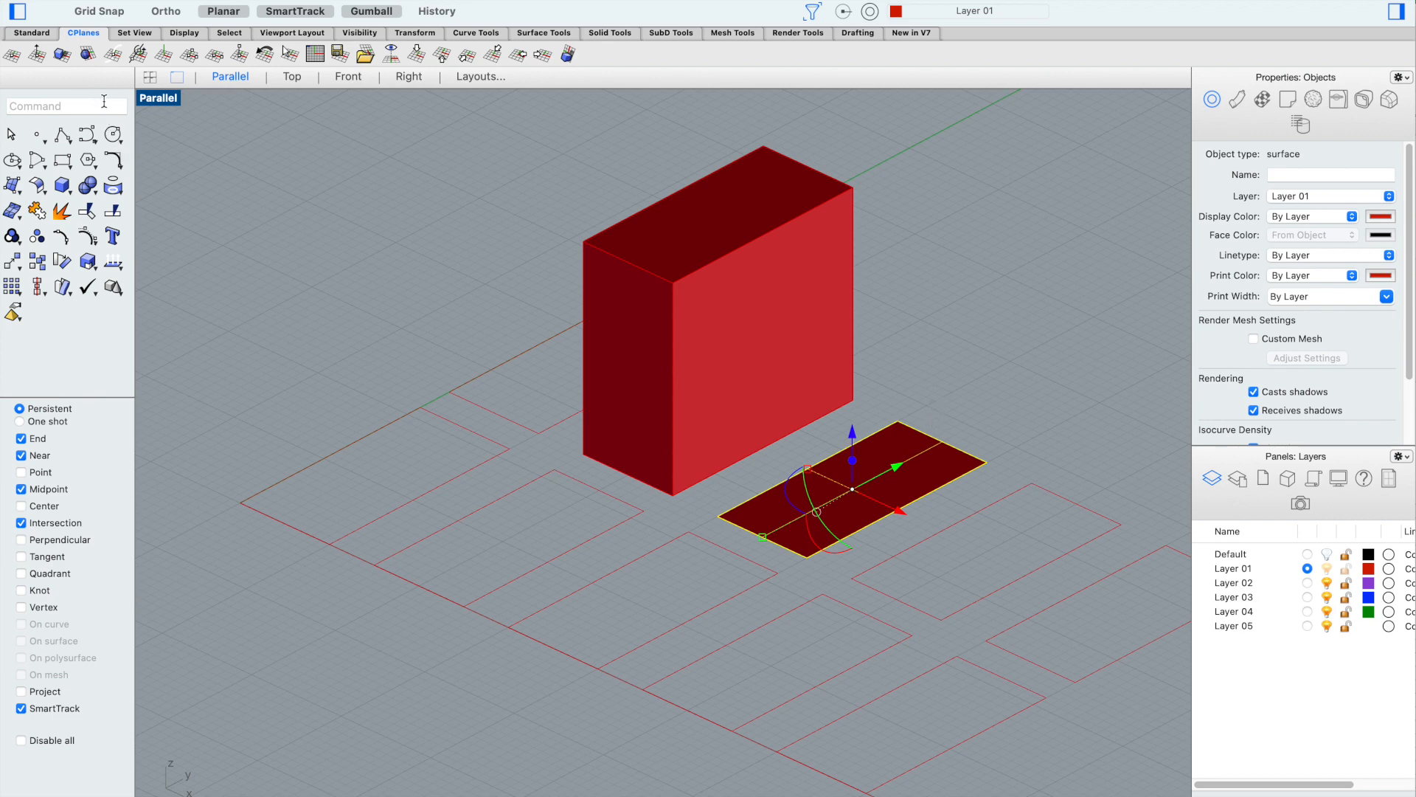
text(Extrudesrf)
key(Return)
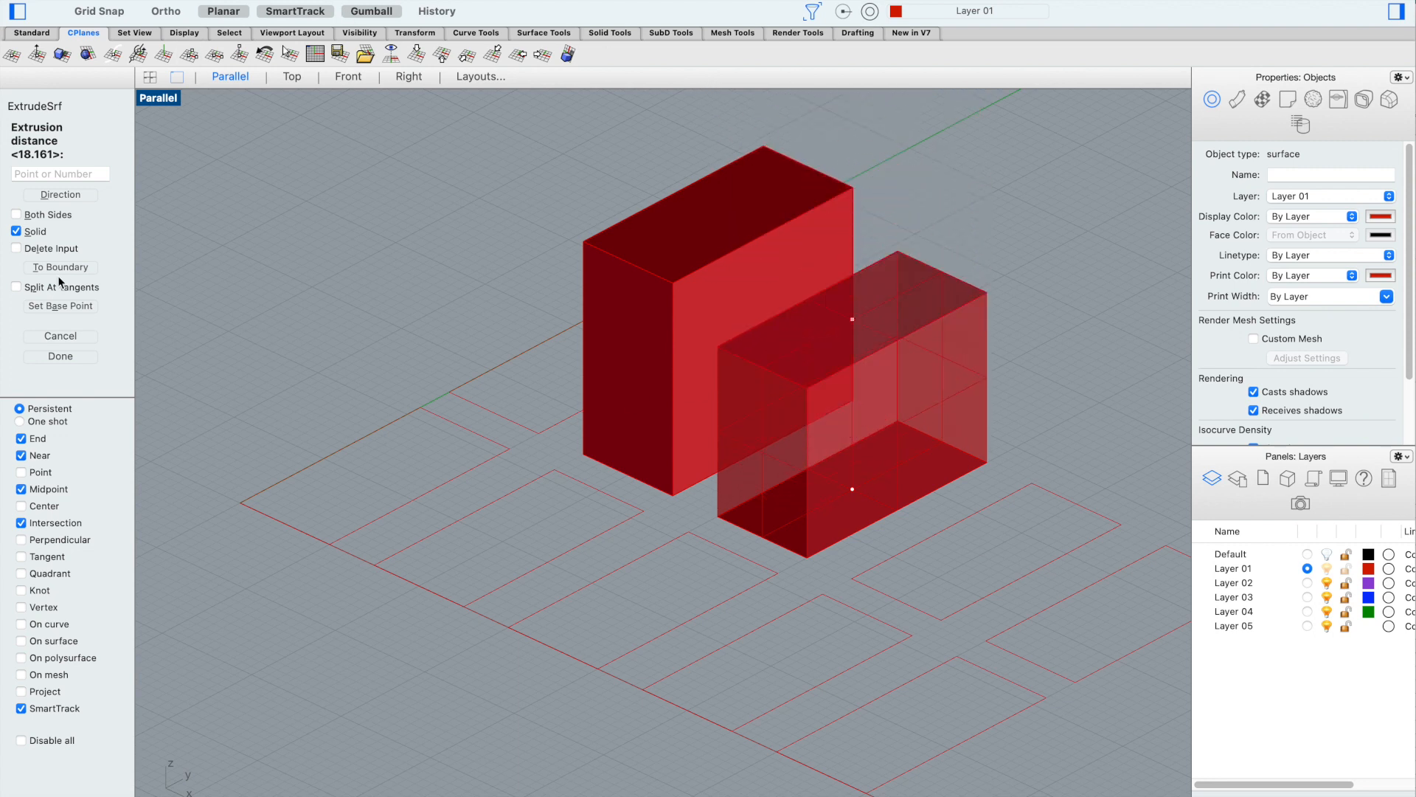
click(60, 175)
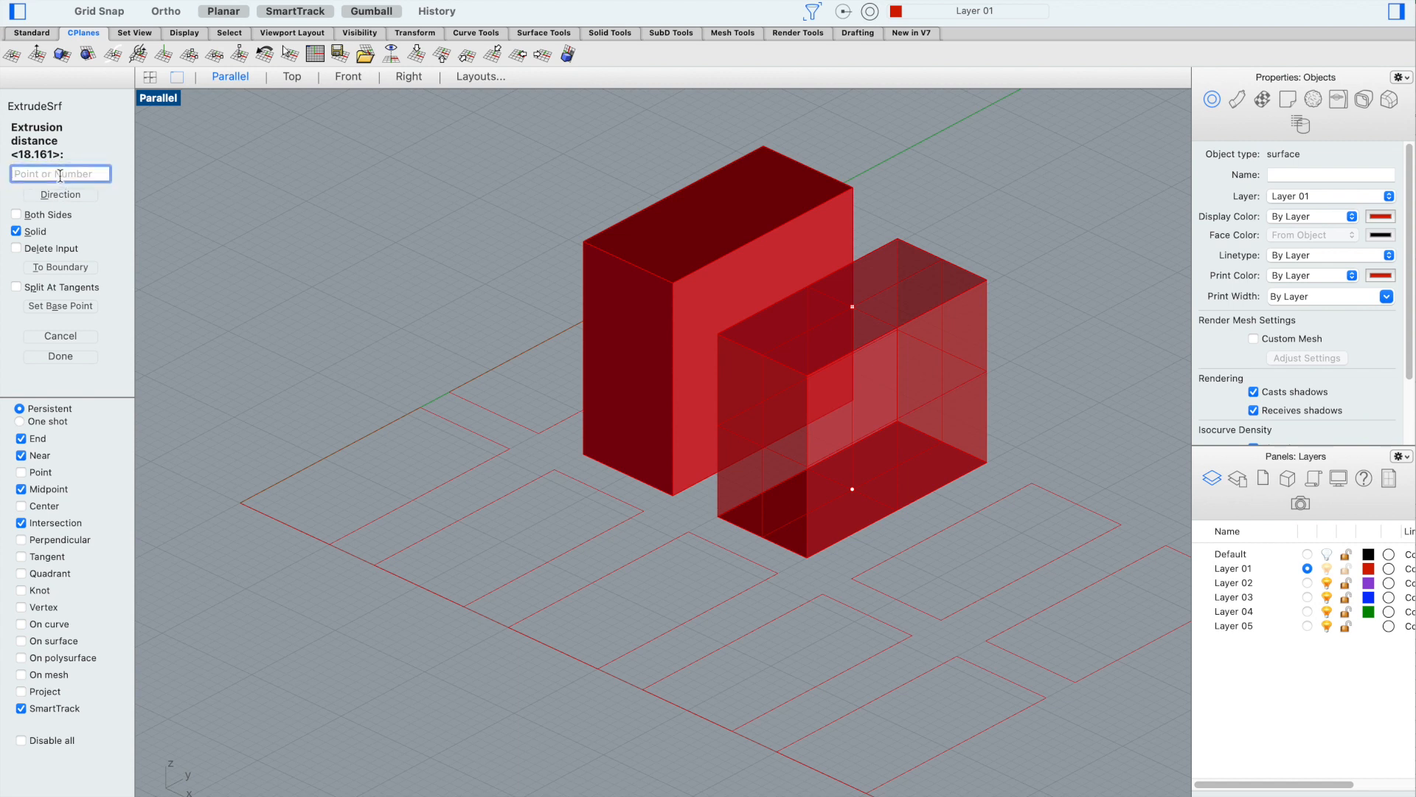
text(15)
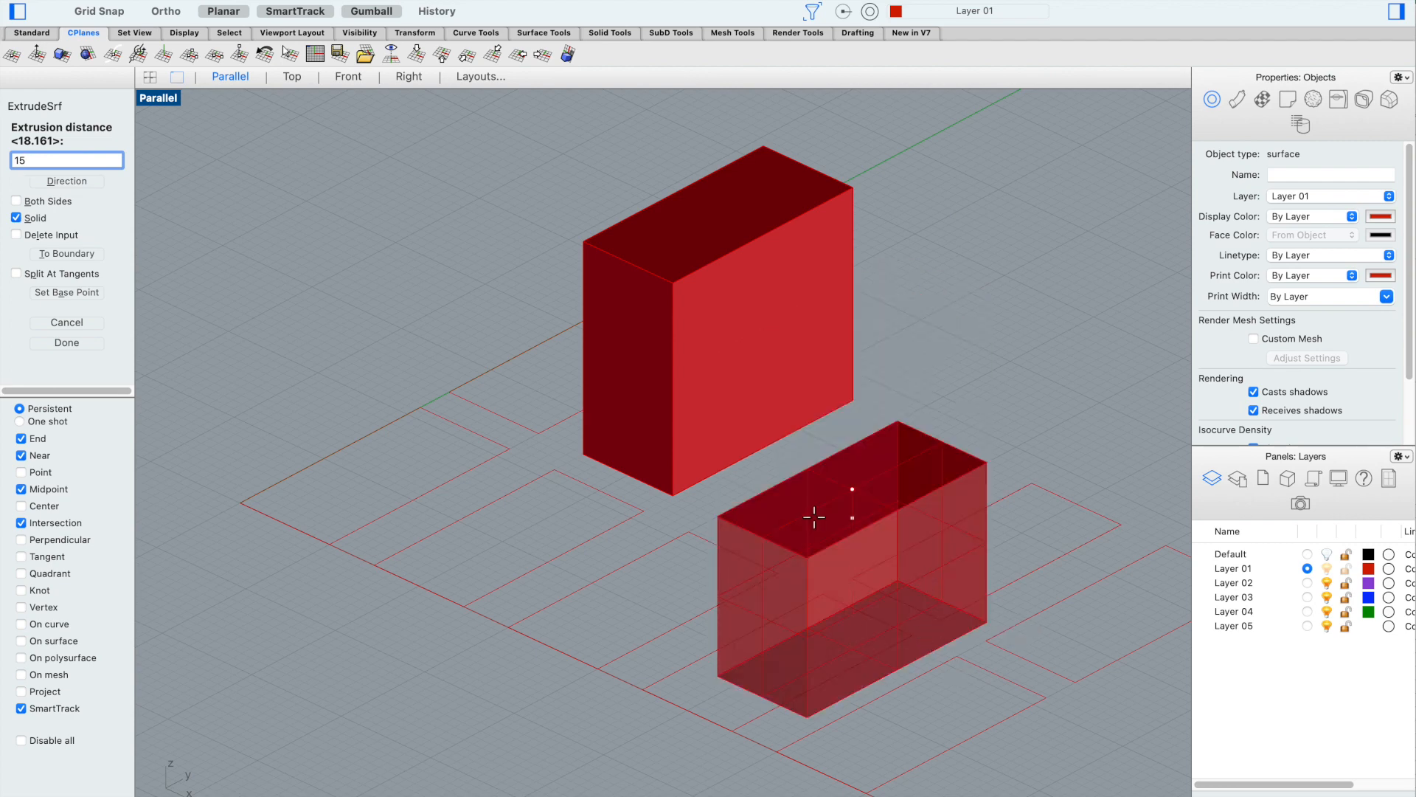
click(16, 160)
text(-)
key(BackSpace)
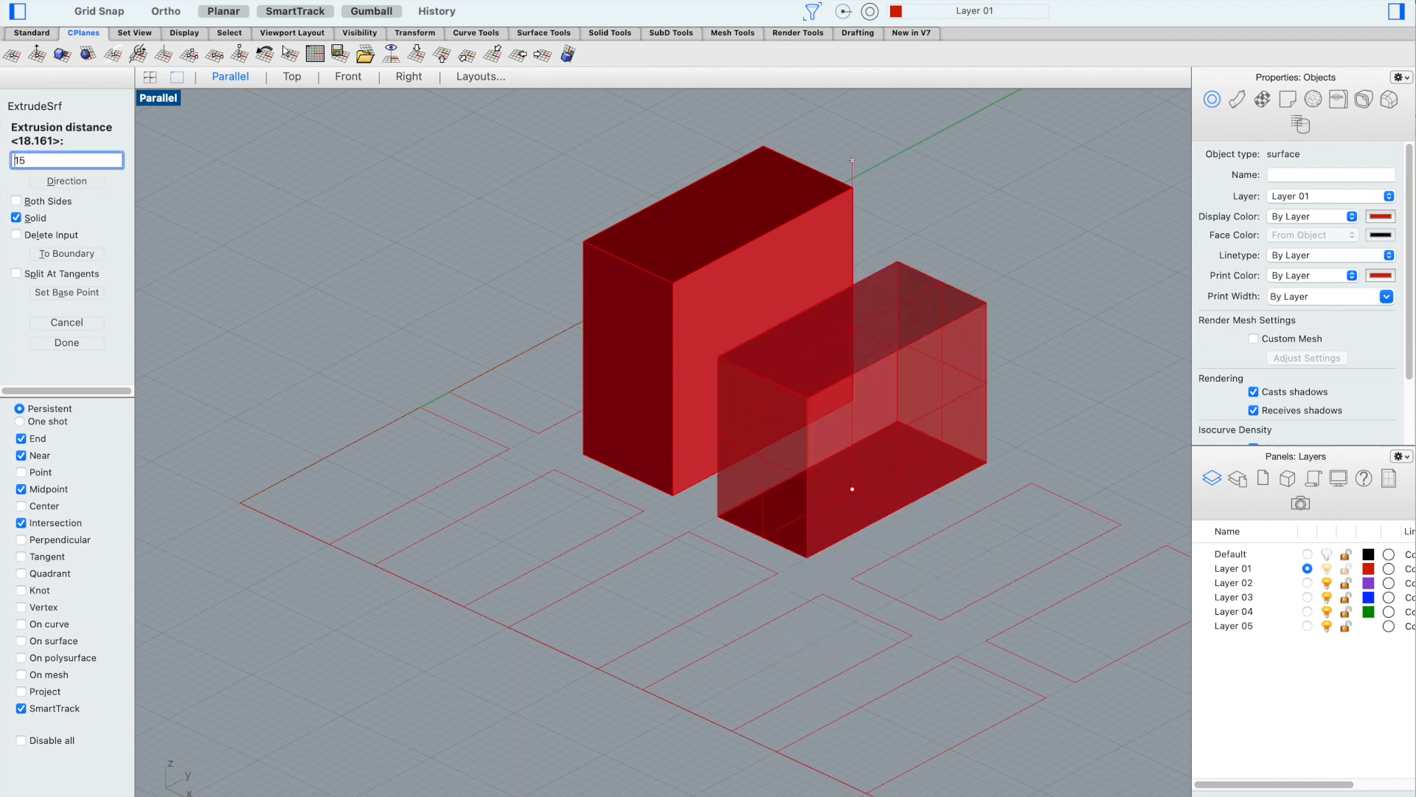
key(Return)
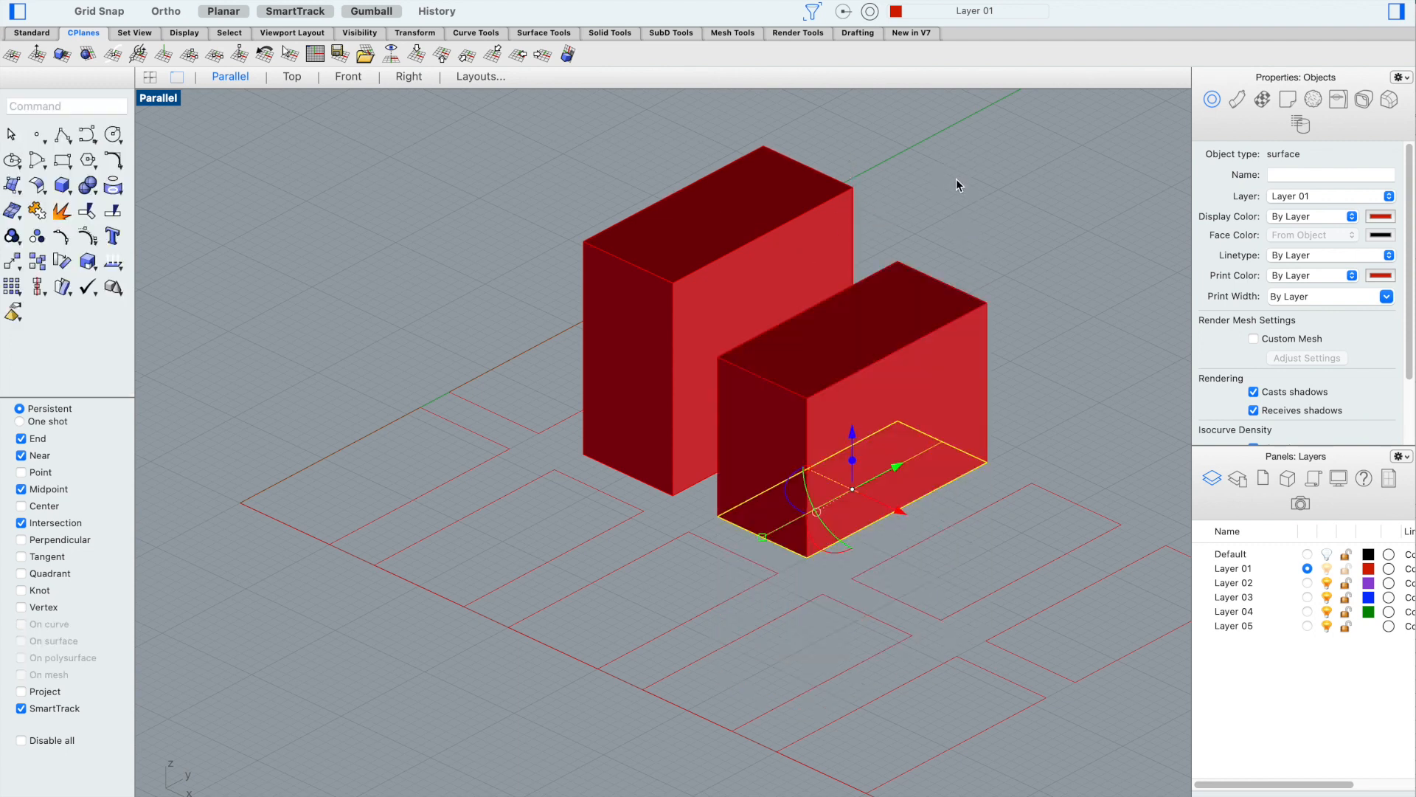
click(990, 233)
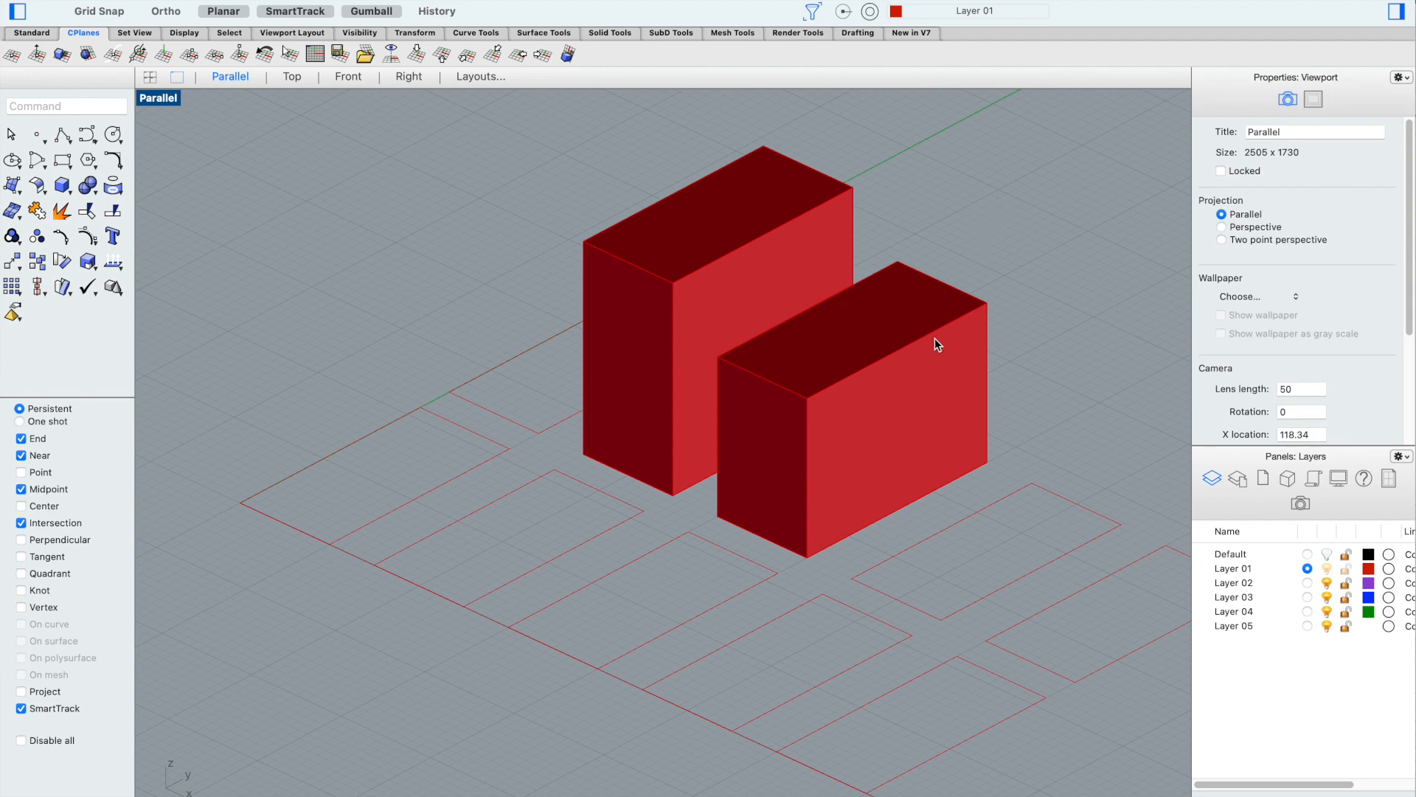
Explode the fourth rectangle of the back row into separate lines and select its individual edges to check them
scroll(1005, 341, down, 4)
scroll(1040, 413, up, 4)
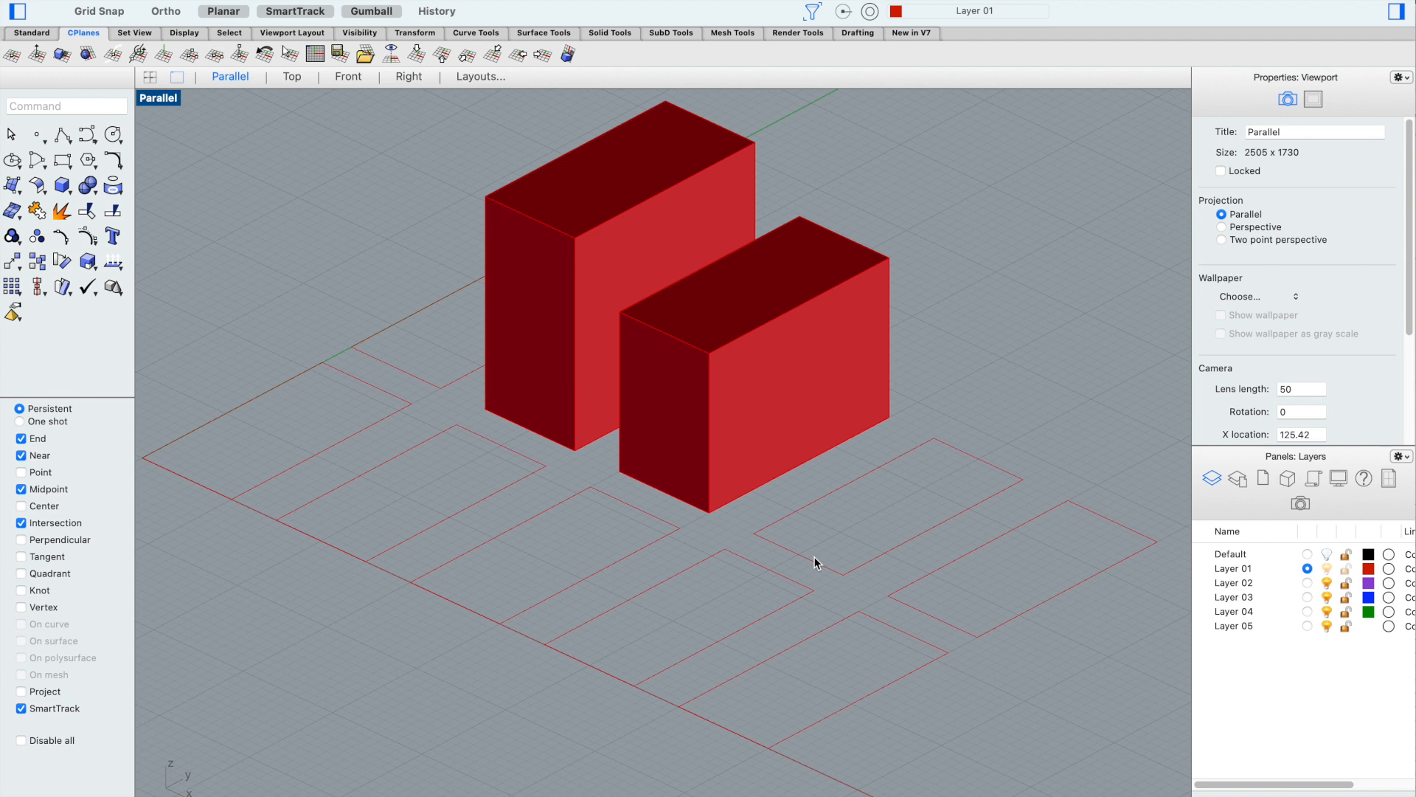
click(815, 499)
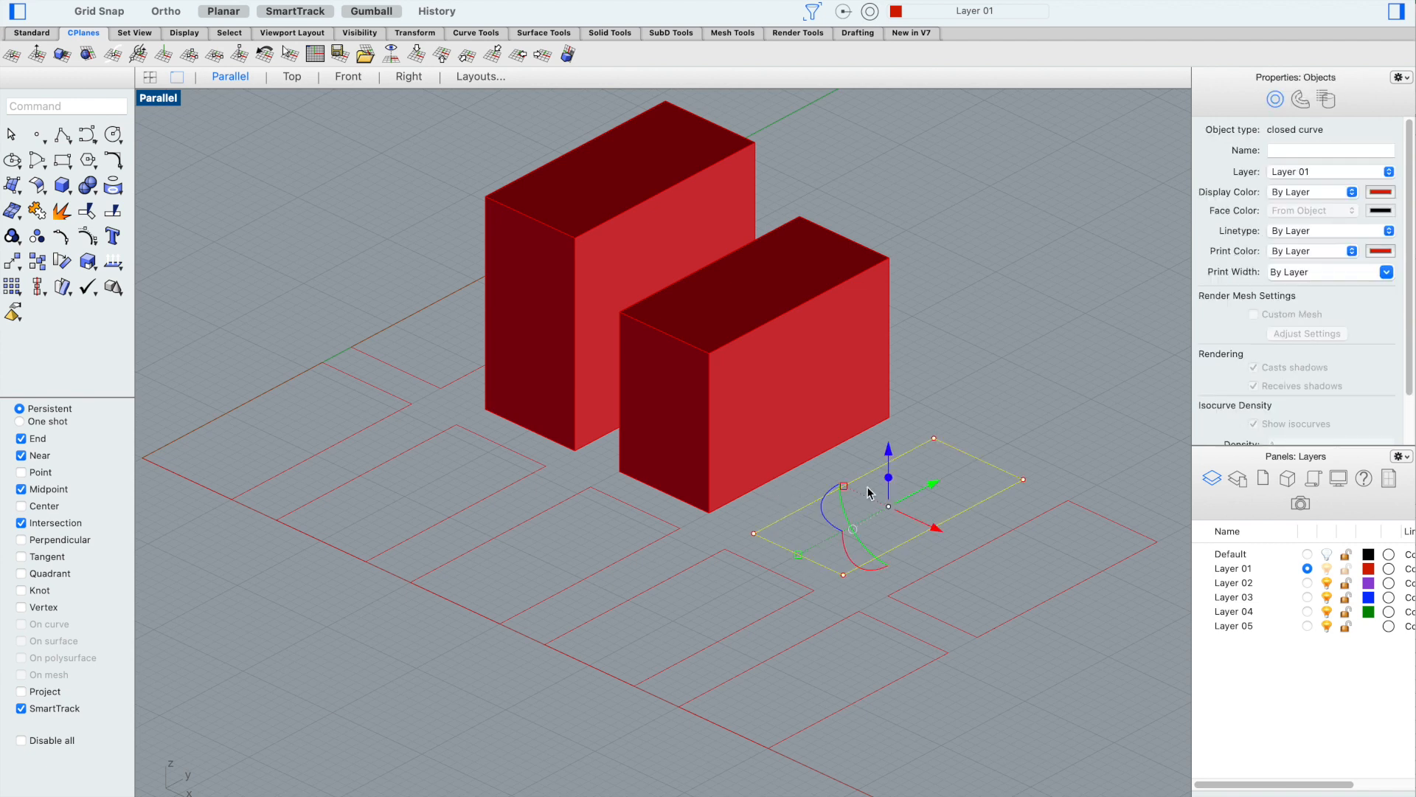
text(explode)
key(Return)
key(Escape)
click(996, 467)
drag(994, 466, 829, 517)
click(862, 475)
click(1100, 420)
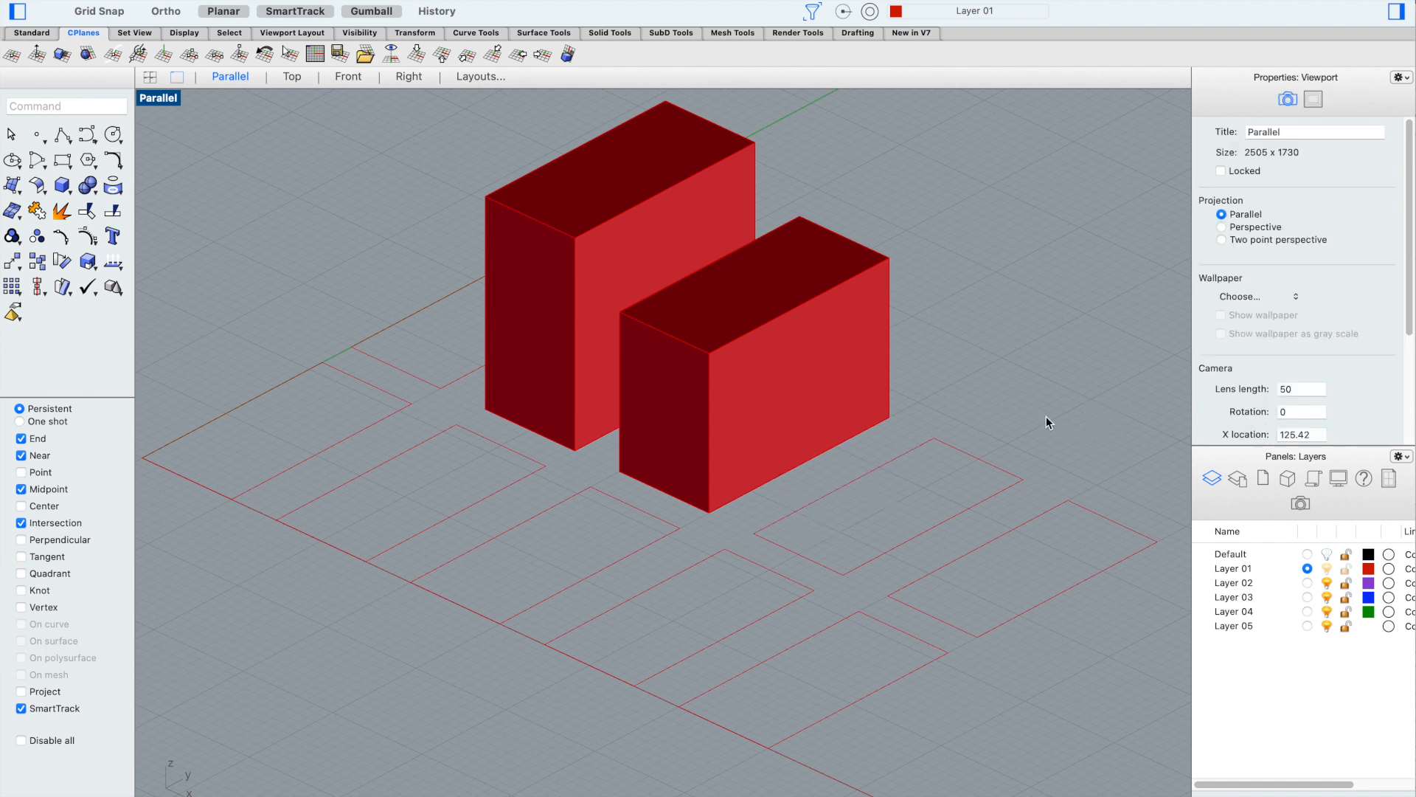
Delete three edges of the exploded rectangle, keeping only the short edge nearest the front row
click(898, 458)
shift+click(967, 454)
click(850, 484)
key(Delete)
click(996, 467)
key(Delete)
click(987, 498)
key(Delete)
Try extruding the remaining short edge freehand in the Y direction with the gumball, and undo it
click(814, 562)
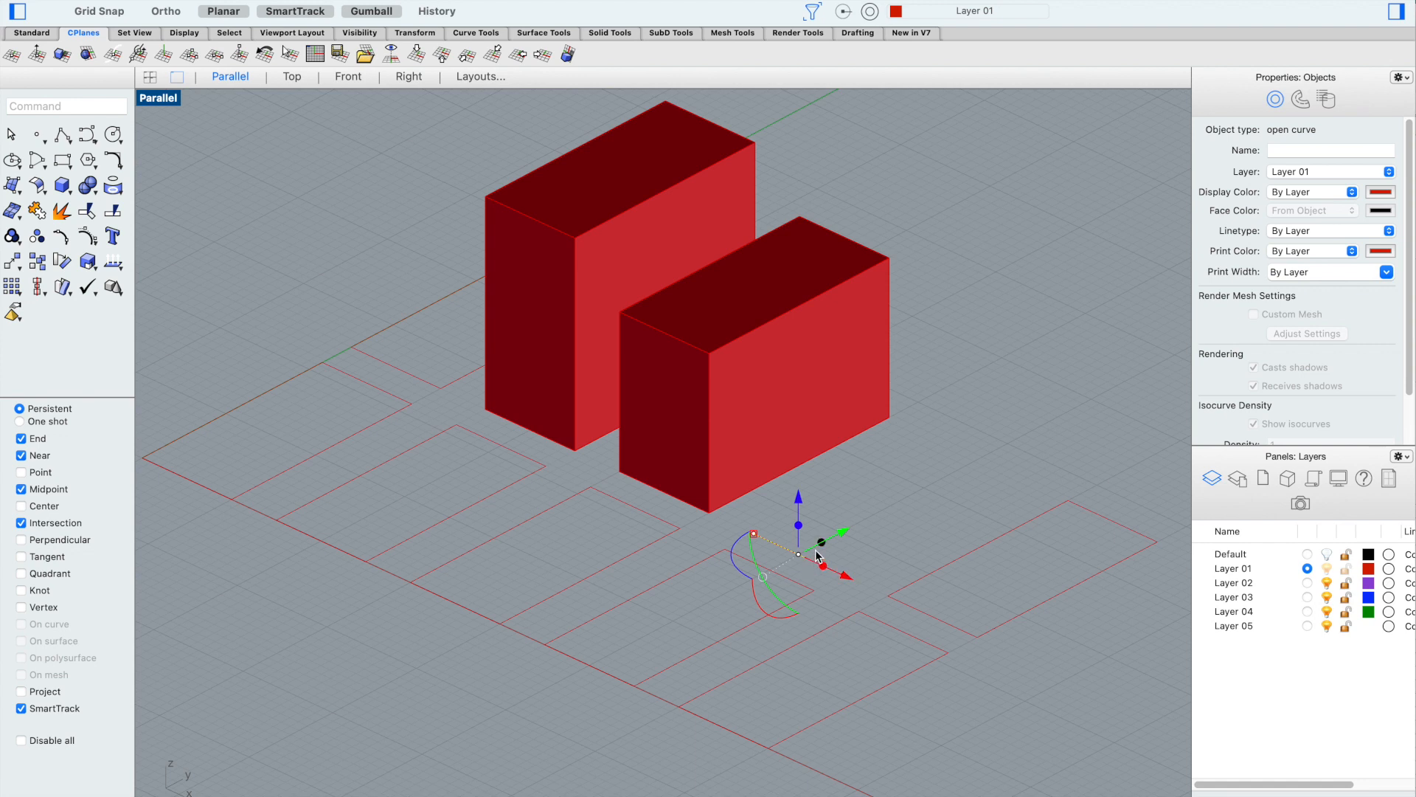
drag(821, 543, 928, 490)
click(955, 366)
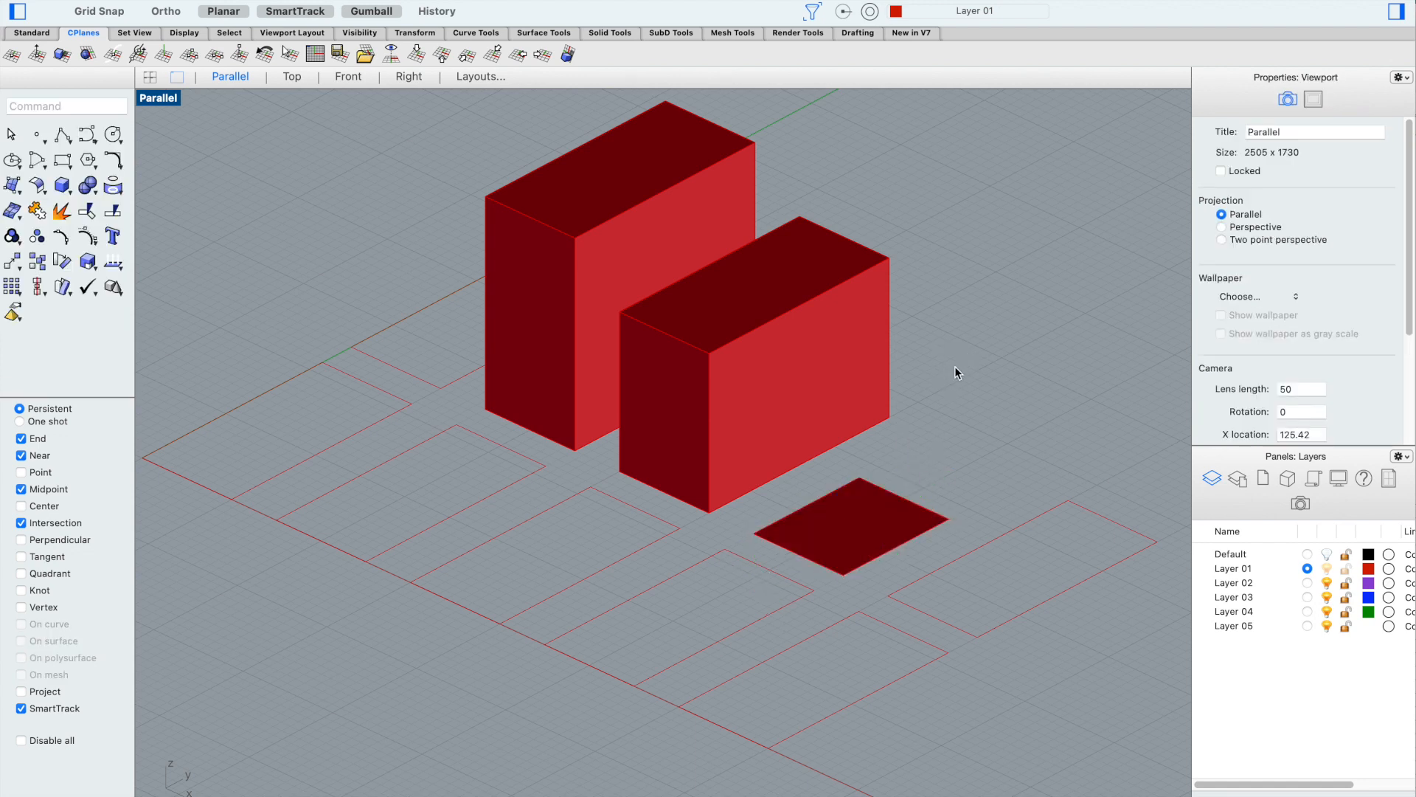
click(866, 504)
click(1003, 460)
key(super+z)
Extrude the remaining short edge exactly 10 units in the Y direction with the gumball to form a flat surface
click(821, 552)
click(820, 544)
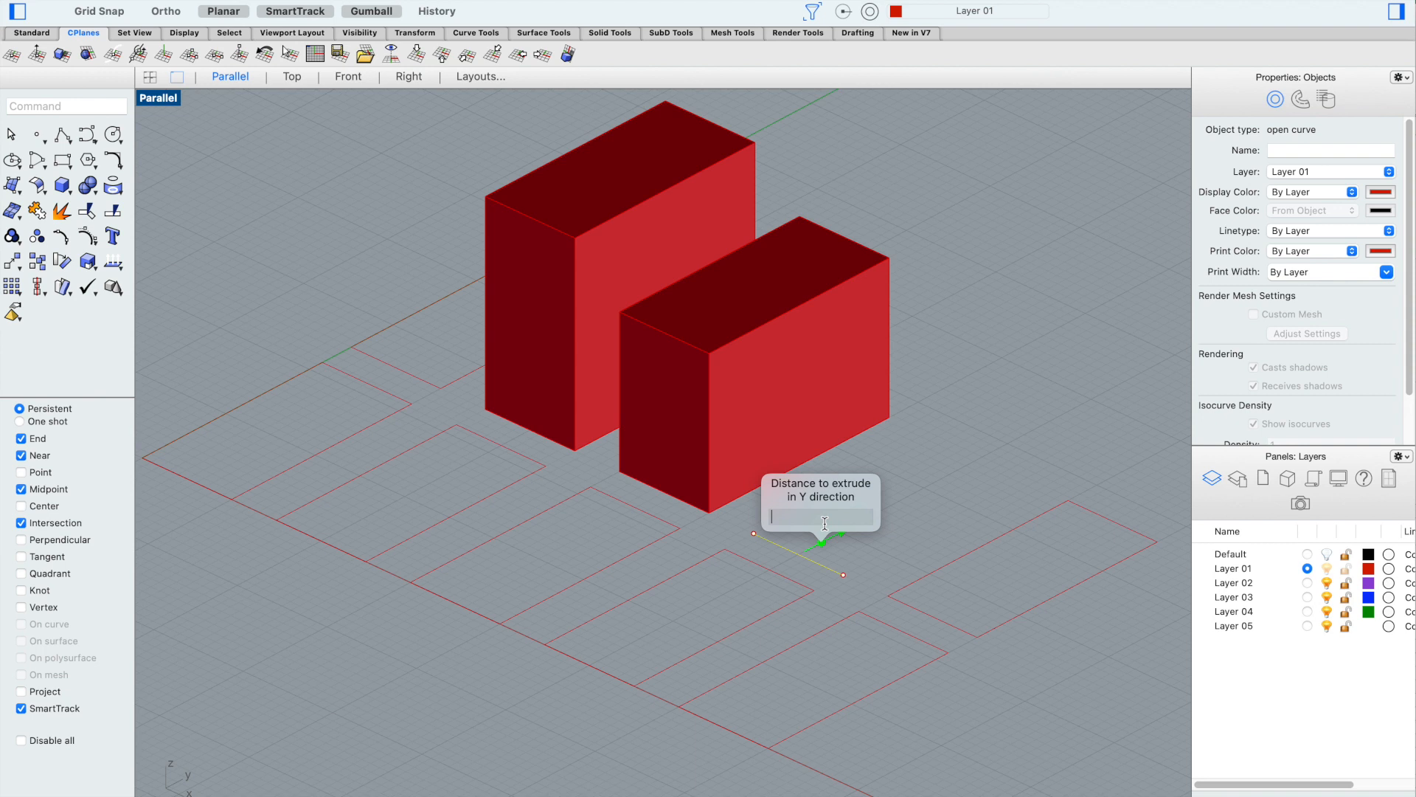
text(10)
key(Return)
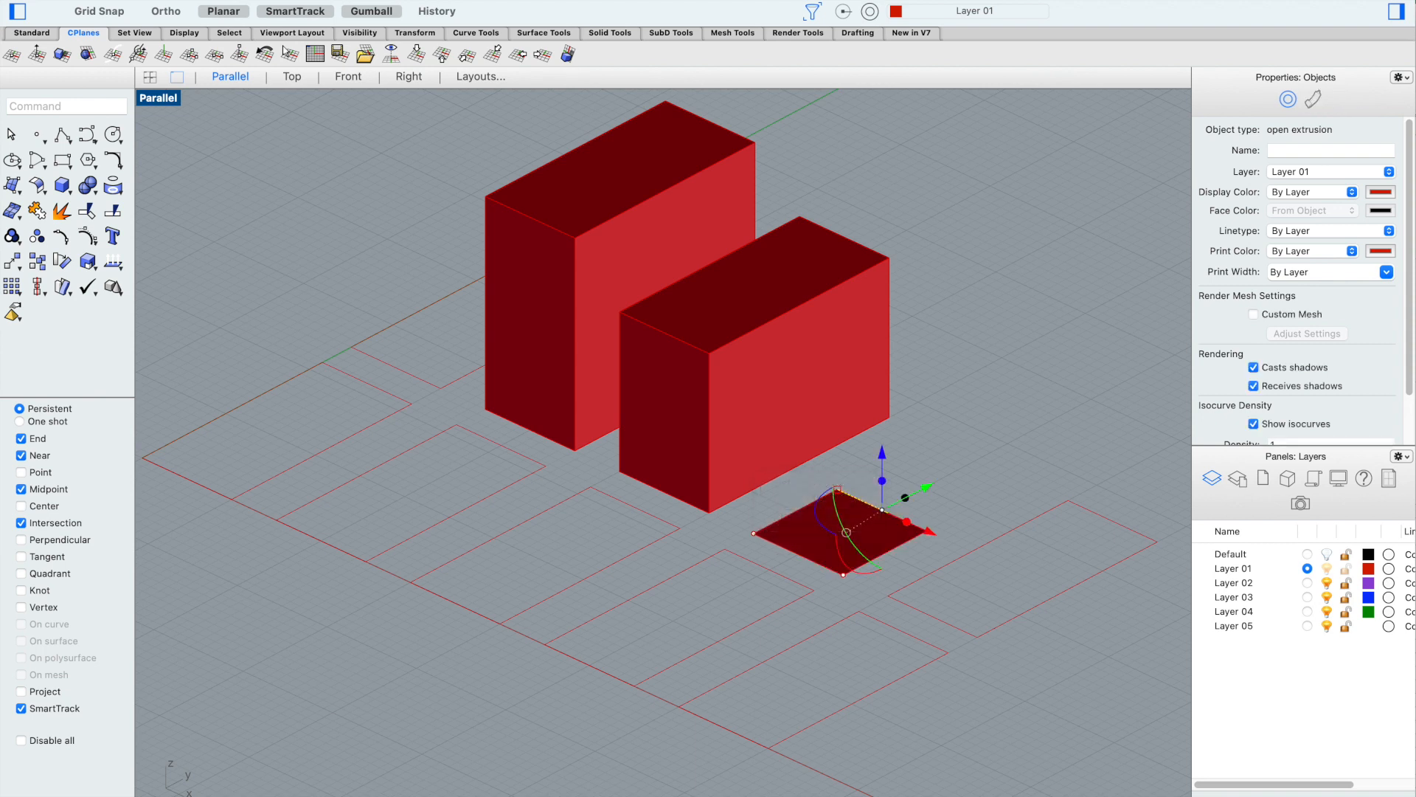
key(Escape)
Try extruding the flat surface freehand upward in Z with the gumball, and undo the extrusion
click(879, 531)
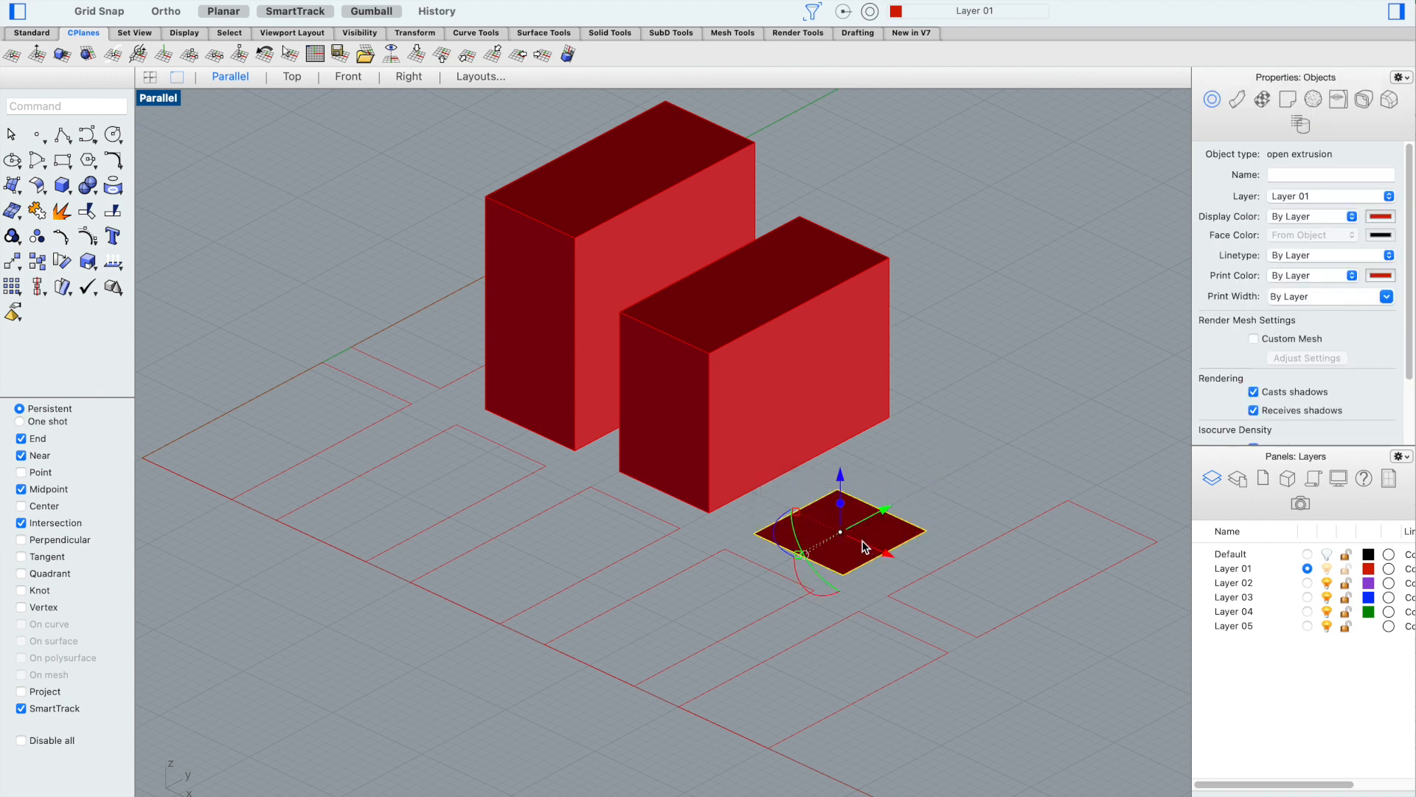
drag(841, 483, 819, 233)
click(996, 284)
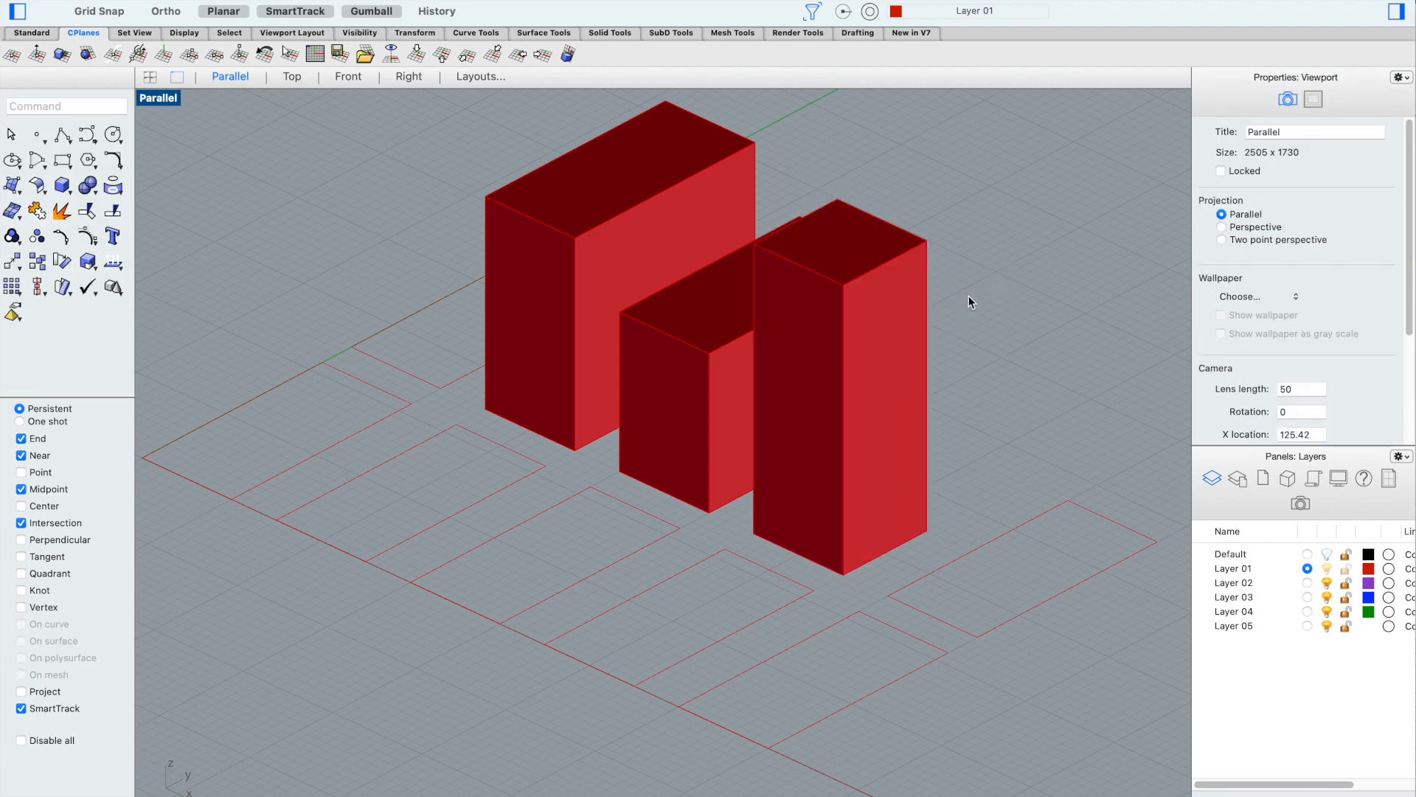
key(super+z)
click(984, 347)
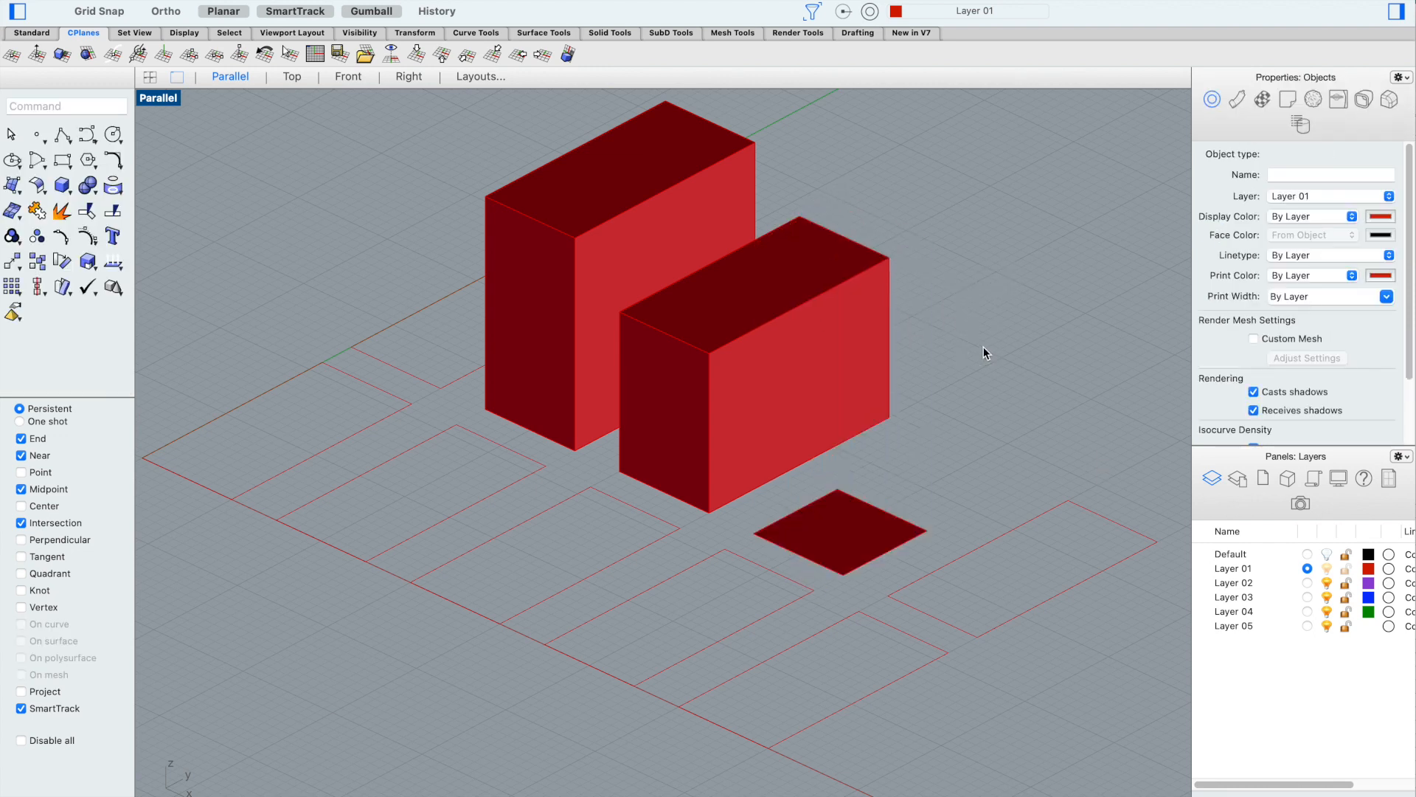
Extrude the flat surface 10 units in the Z direction with the gumball to form a small solid block
click(855, 540)
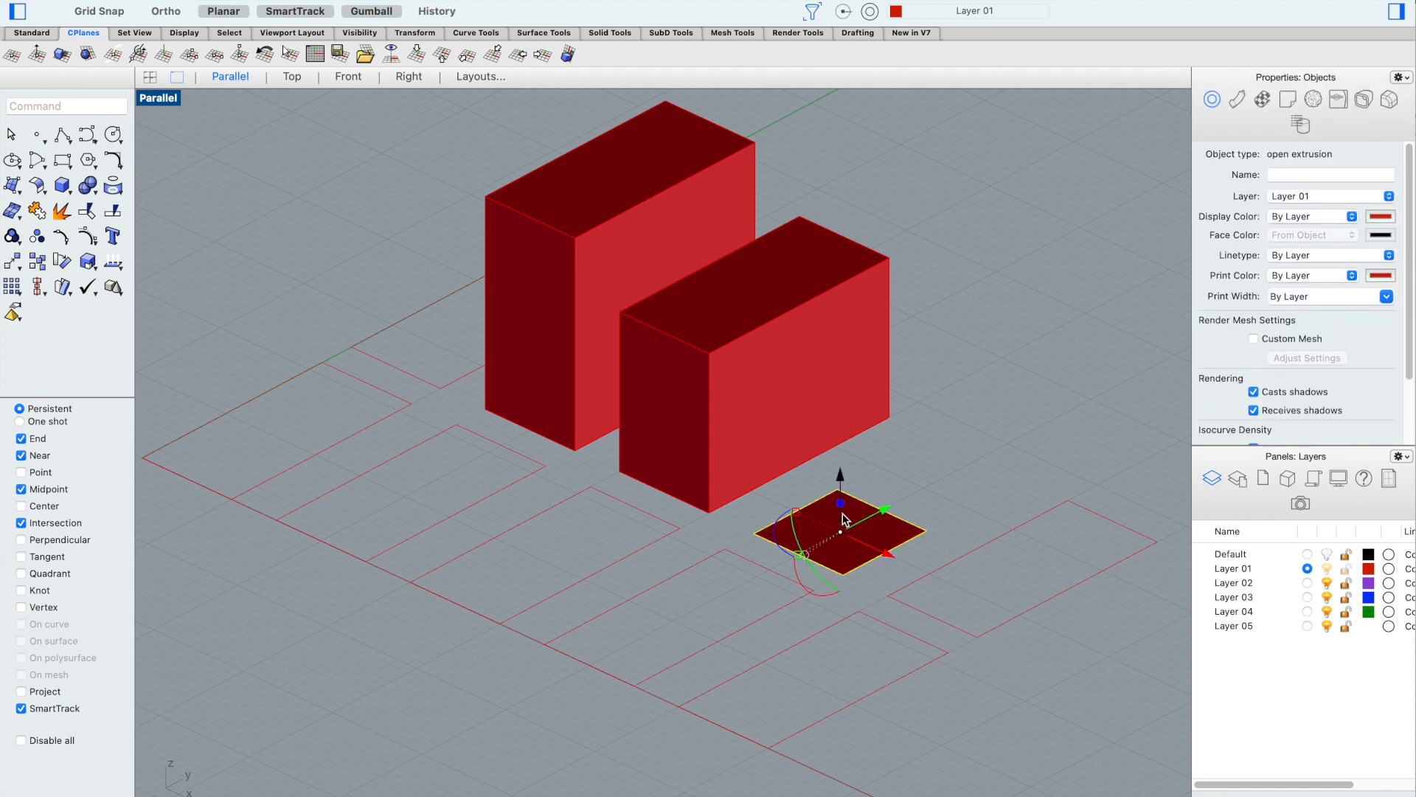
click(841, 505)
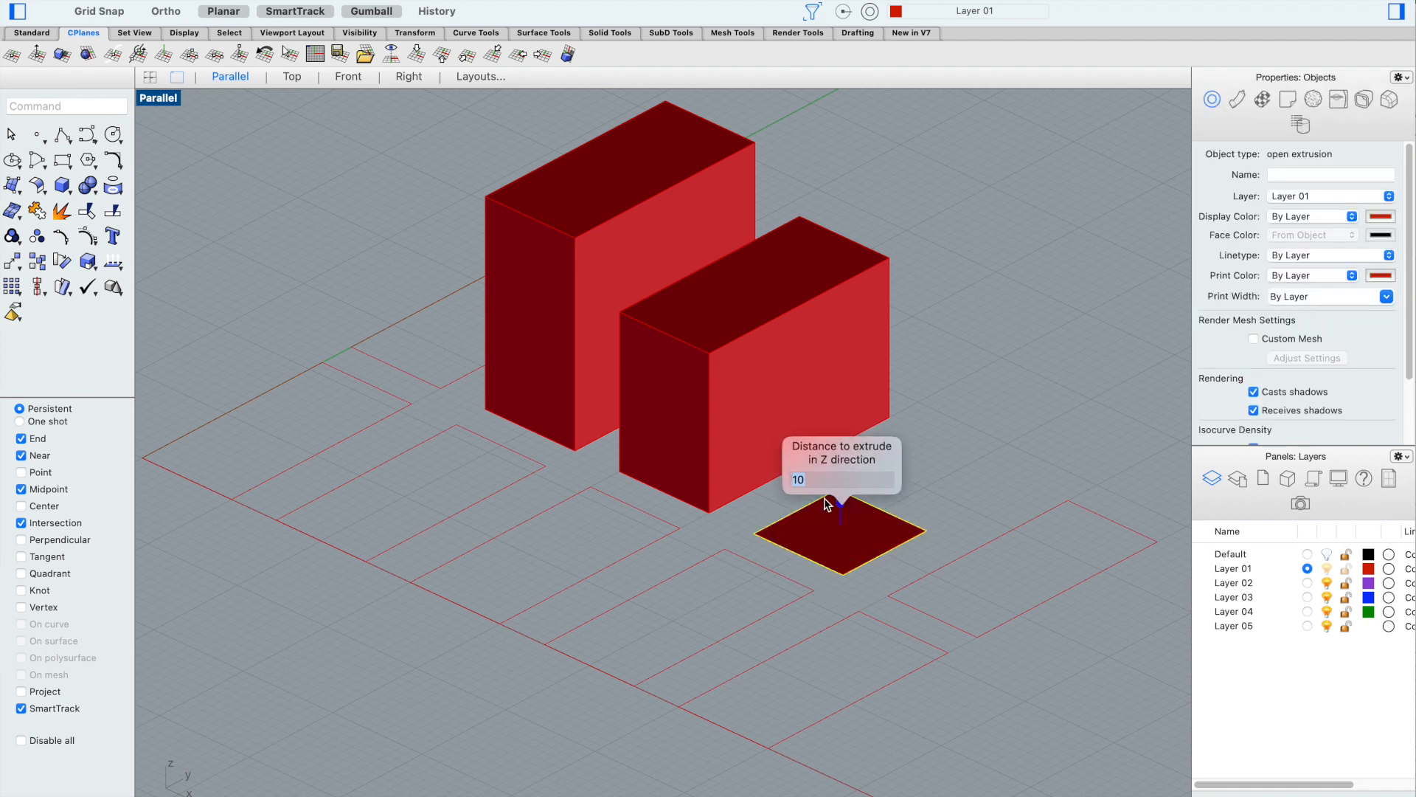
key(Return)
click(952, 341)
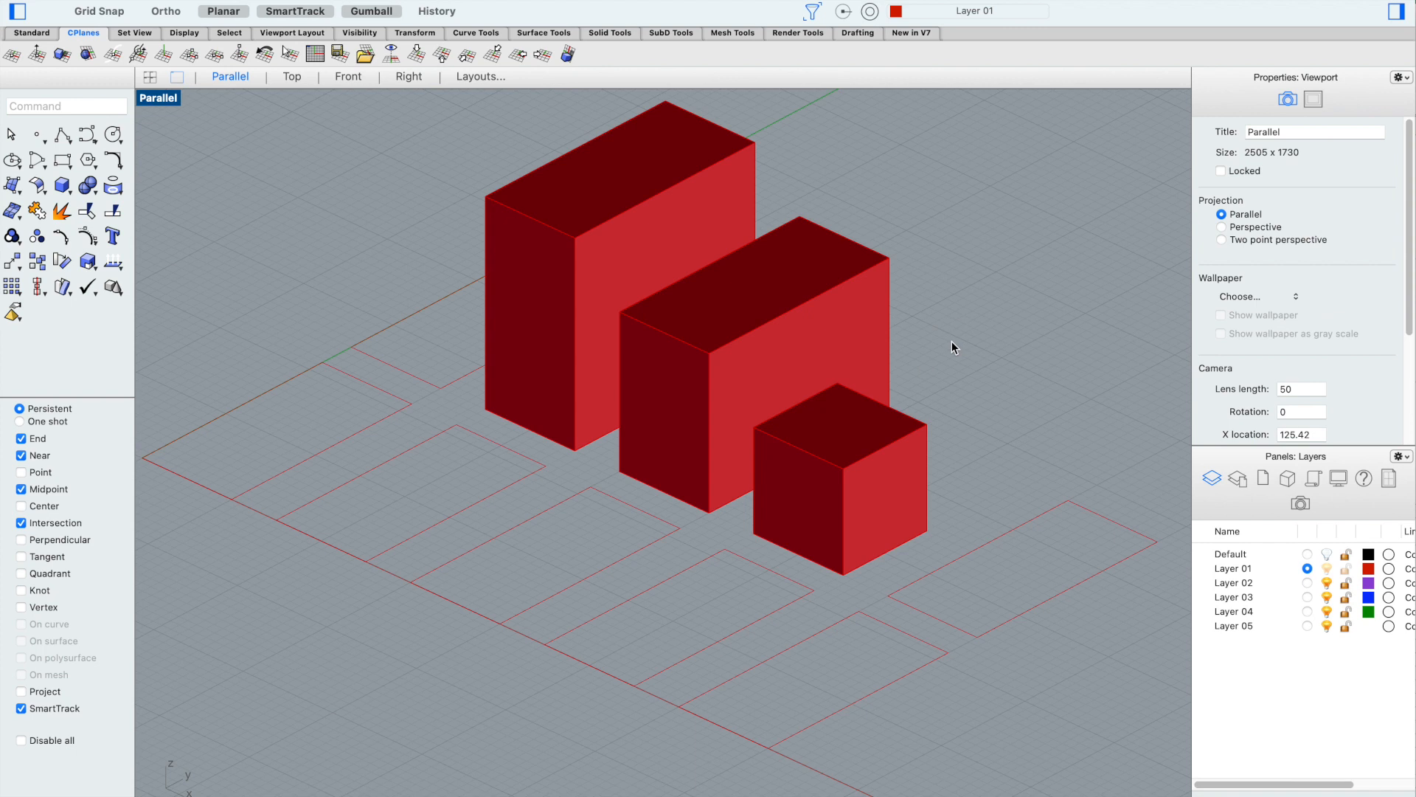
scroll(951, 319, down, 2)
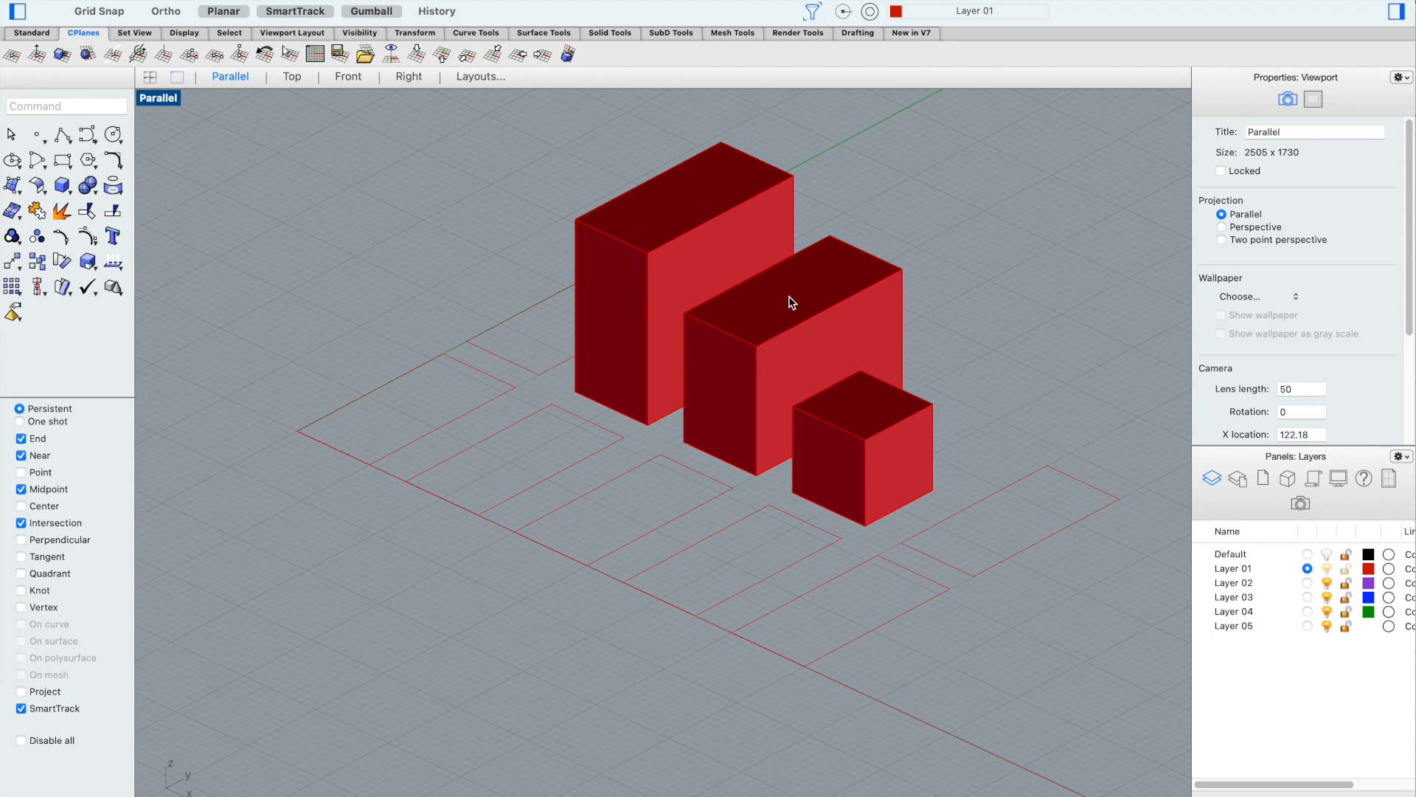
Compare selecting only the middle block's top face with selecting the whole block
click(806, 286)
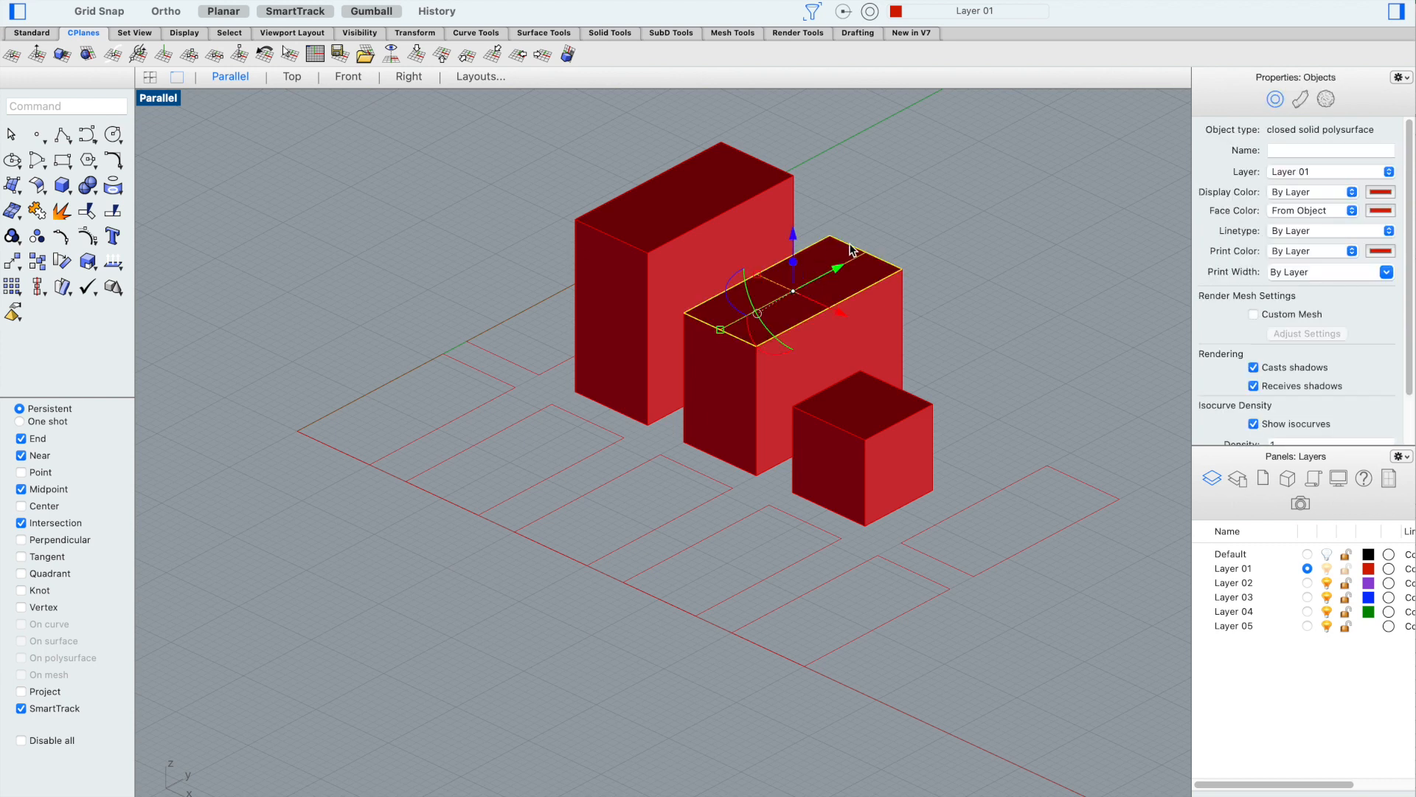
click(911, 218)
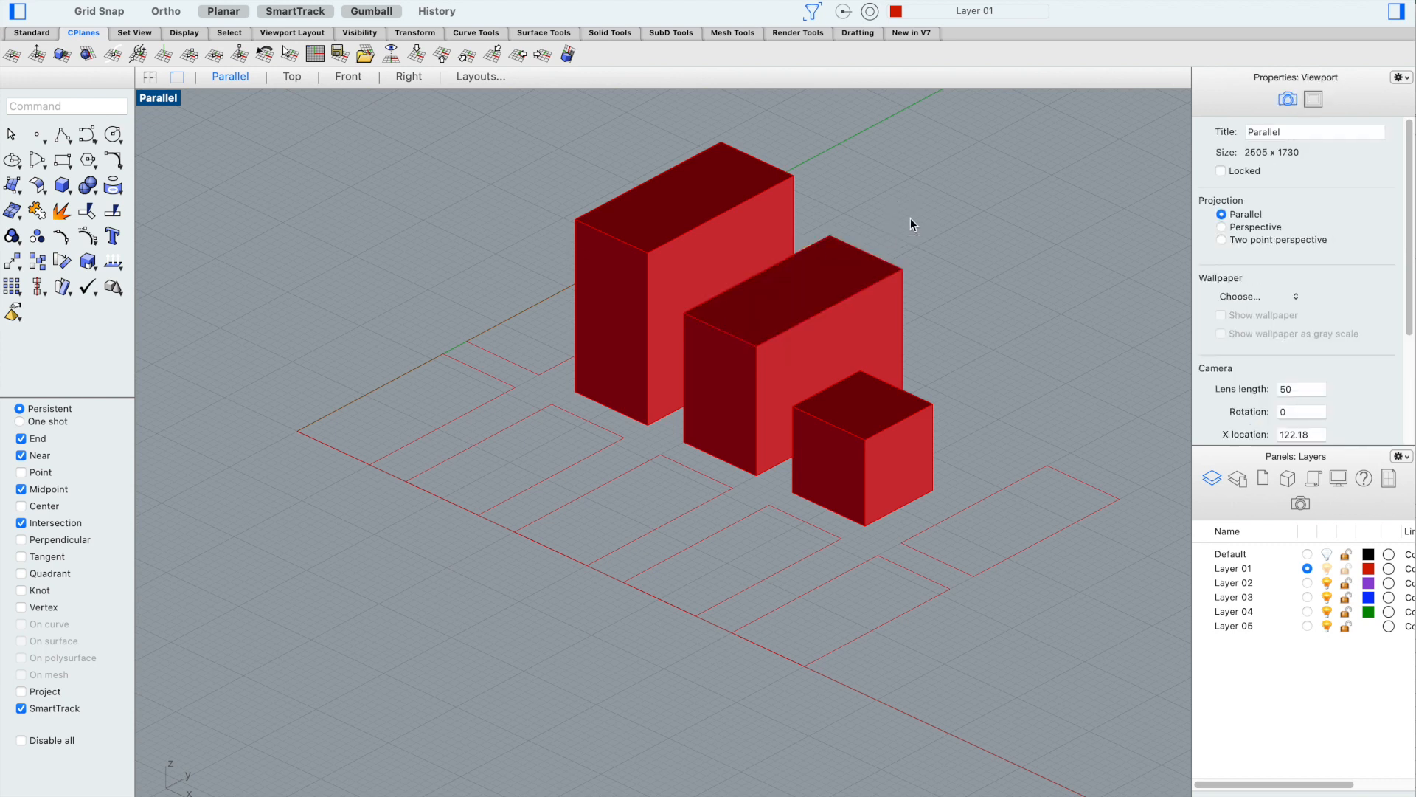
click(891, 294)
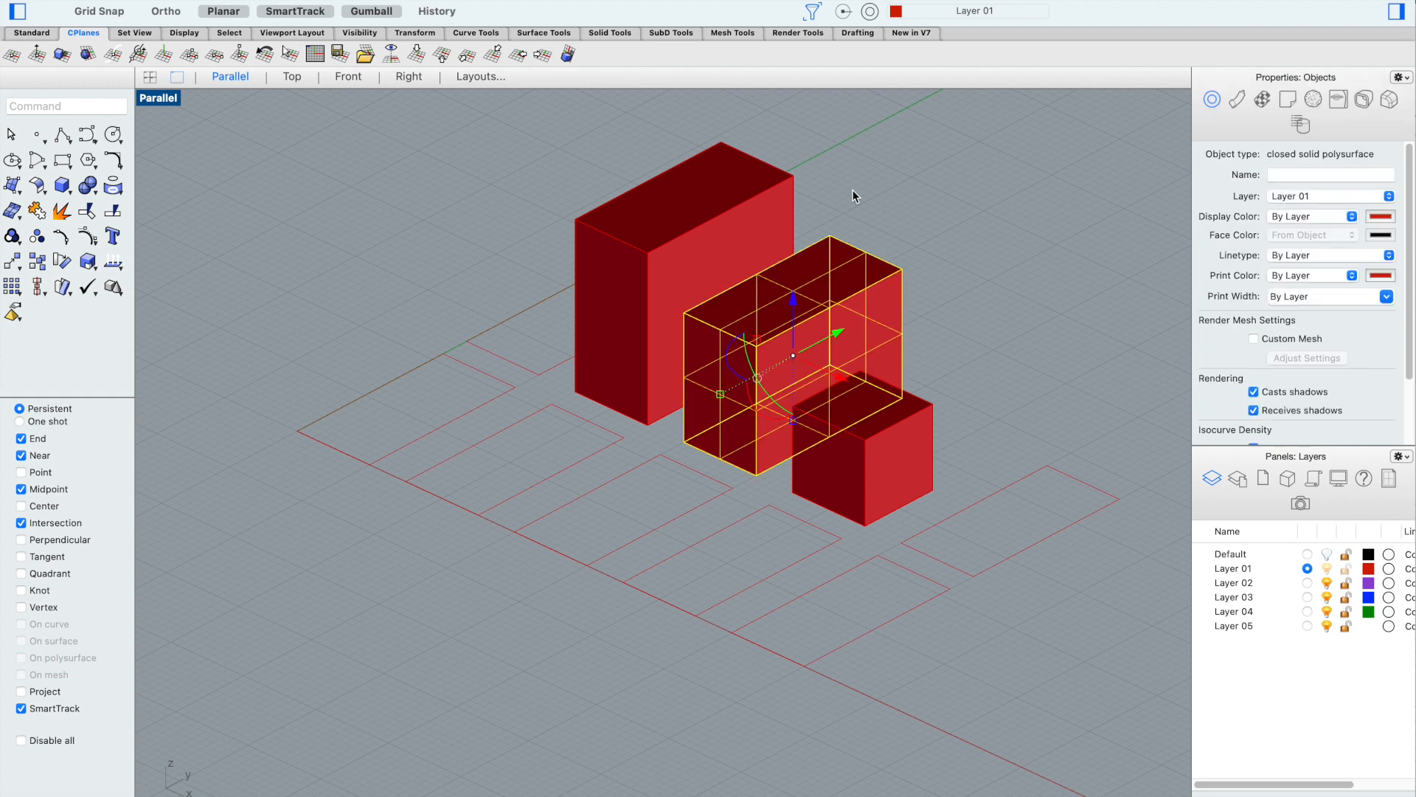
click(971, 218)
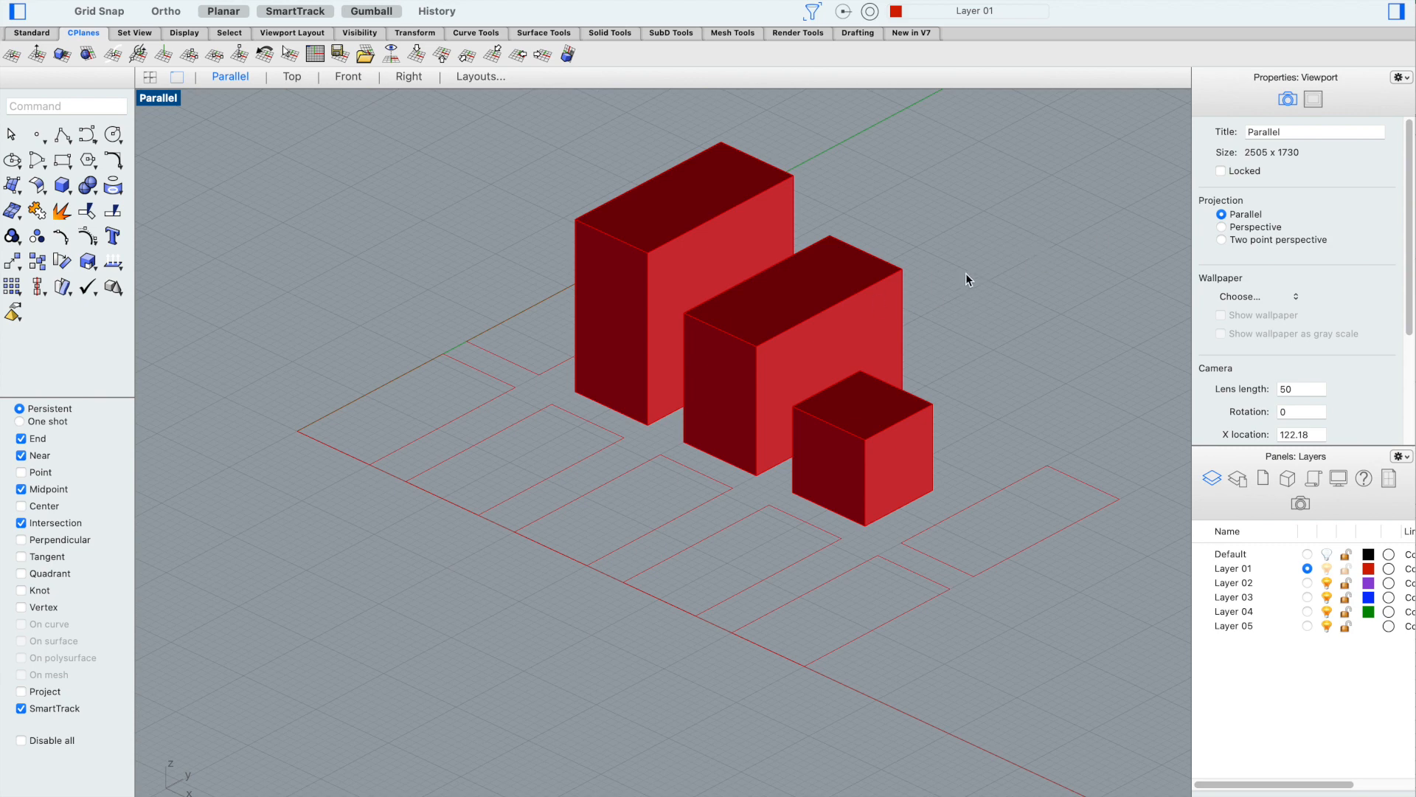
Explode the middle block into separate surfaces and check that its faces can be selected individually
click(897, 310)
text(Explode)
key(Return)
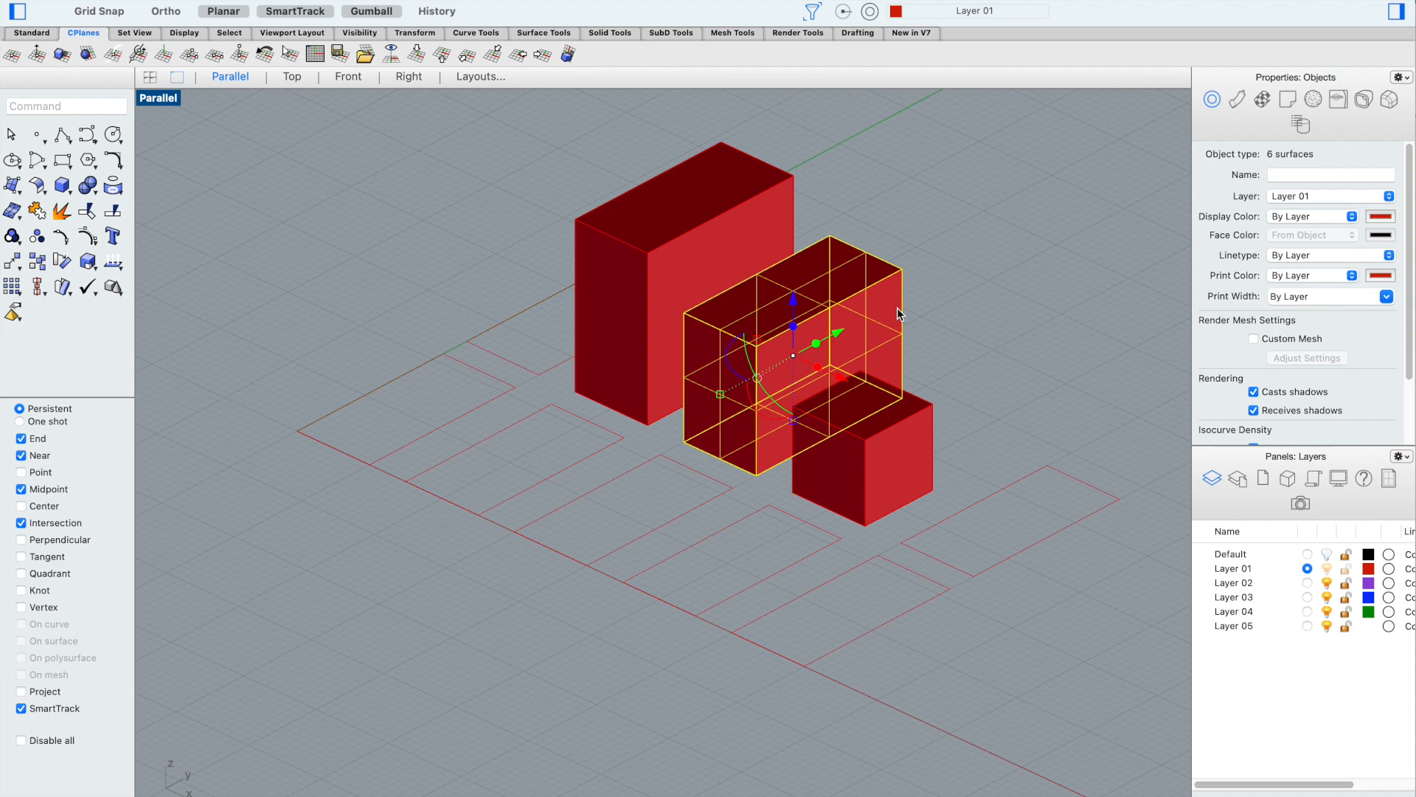
click(982, 246)
click(858, 327)
click(818, 274)
click(923, 300)
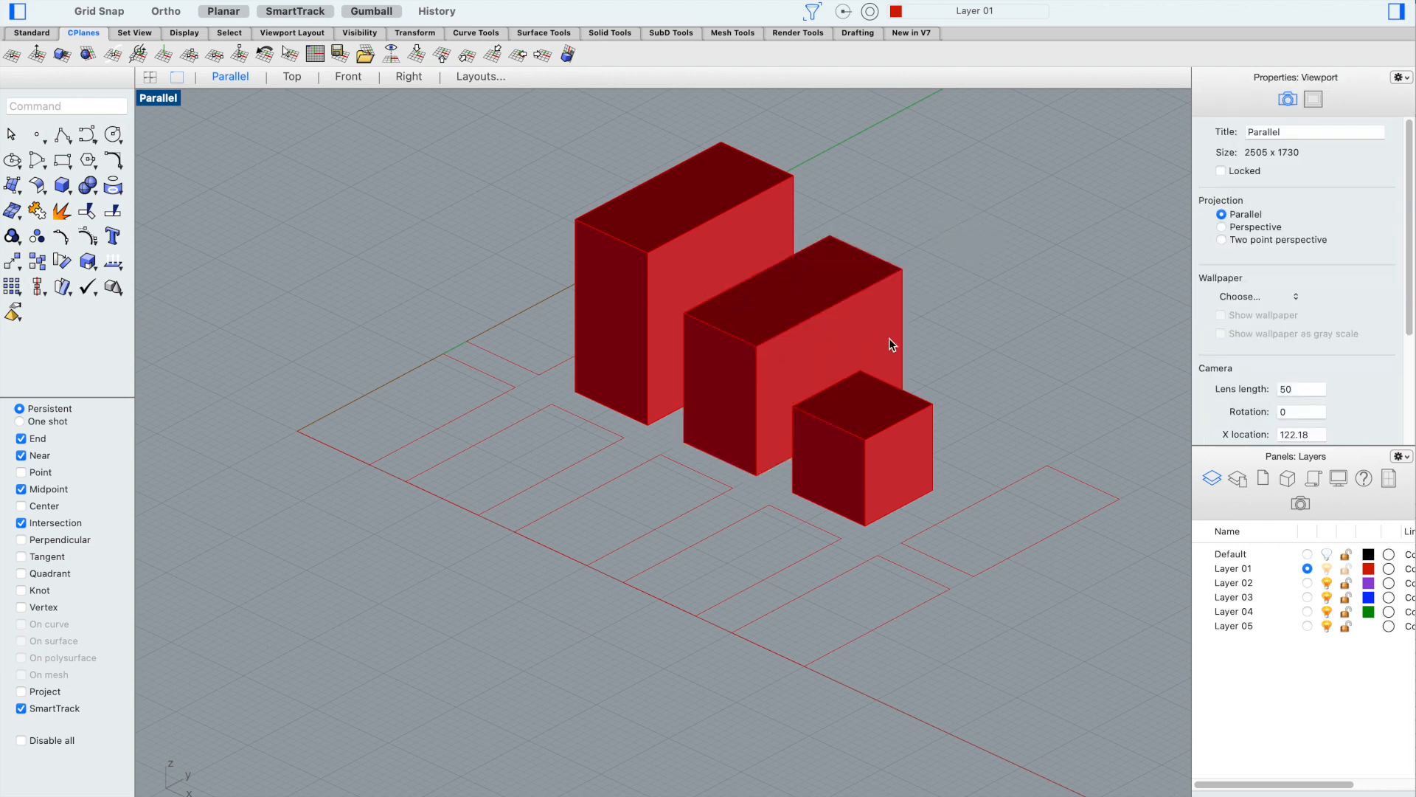
Move the middle block's detached top surface freehand upward in Z with the gumball
click(841, 289)
drag(796, 244, 793, 191)
click(928, 246)
Join the middle block's four side surfaces and its bottom surface into one open-topped polysurface
click(824, 275)
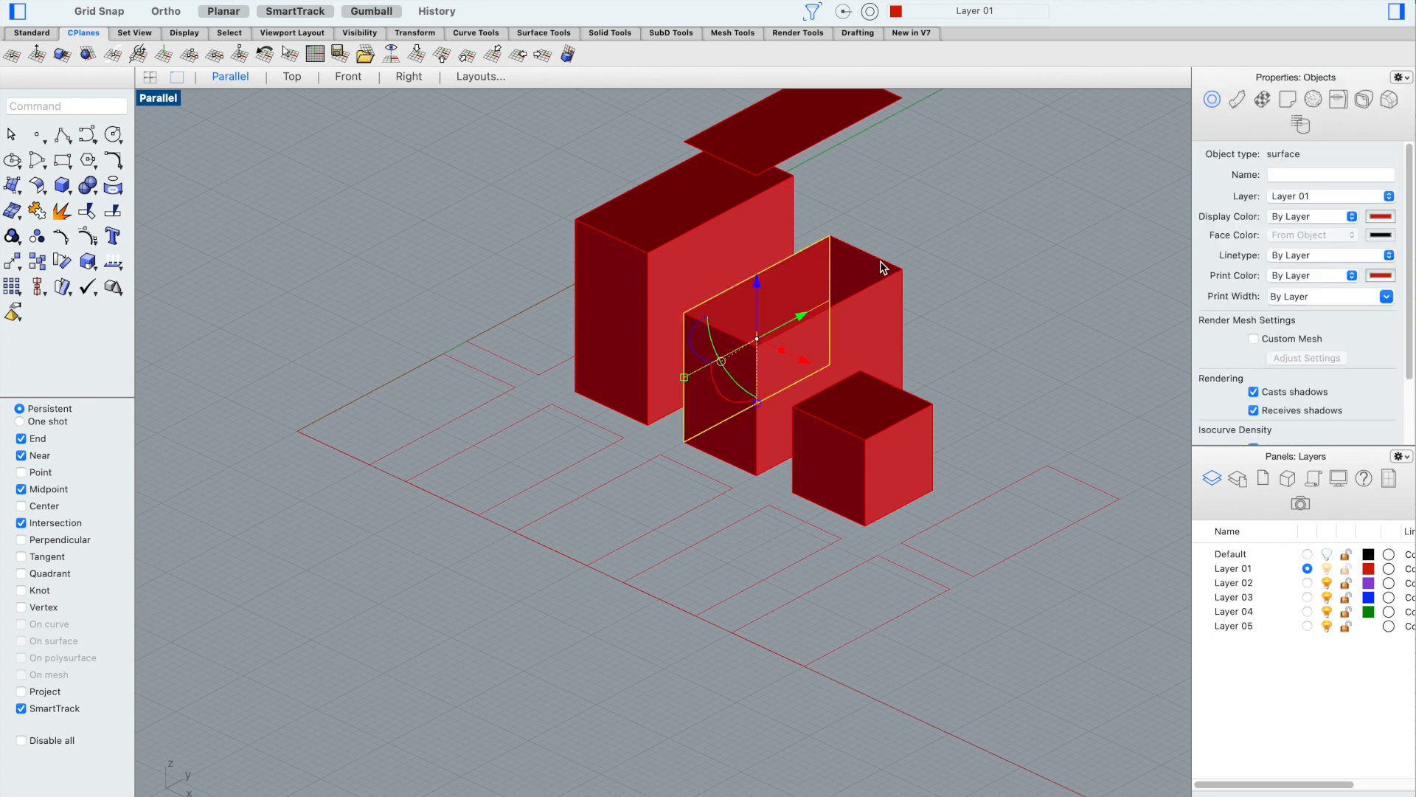
shift+click(878, 270)
shift+click(727, 445)
shift+click(772, 442)
scroll(772, 441, down, 3)
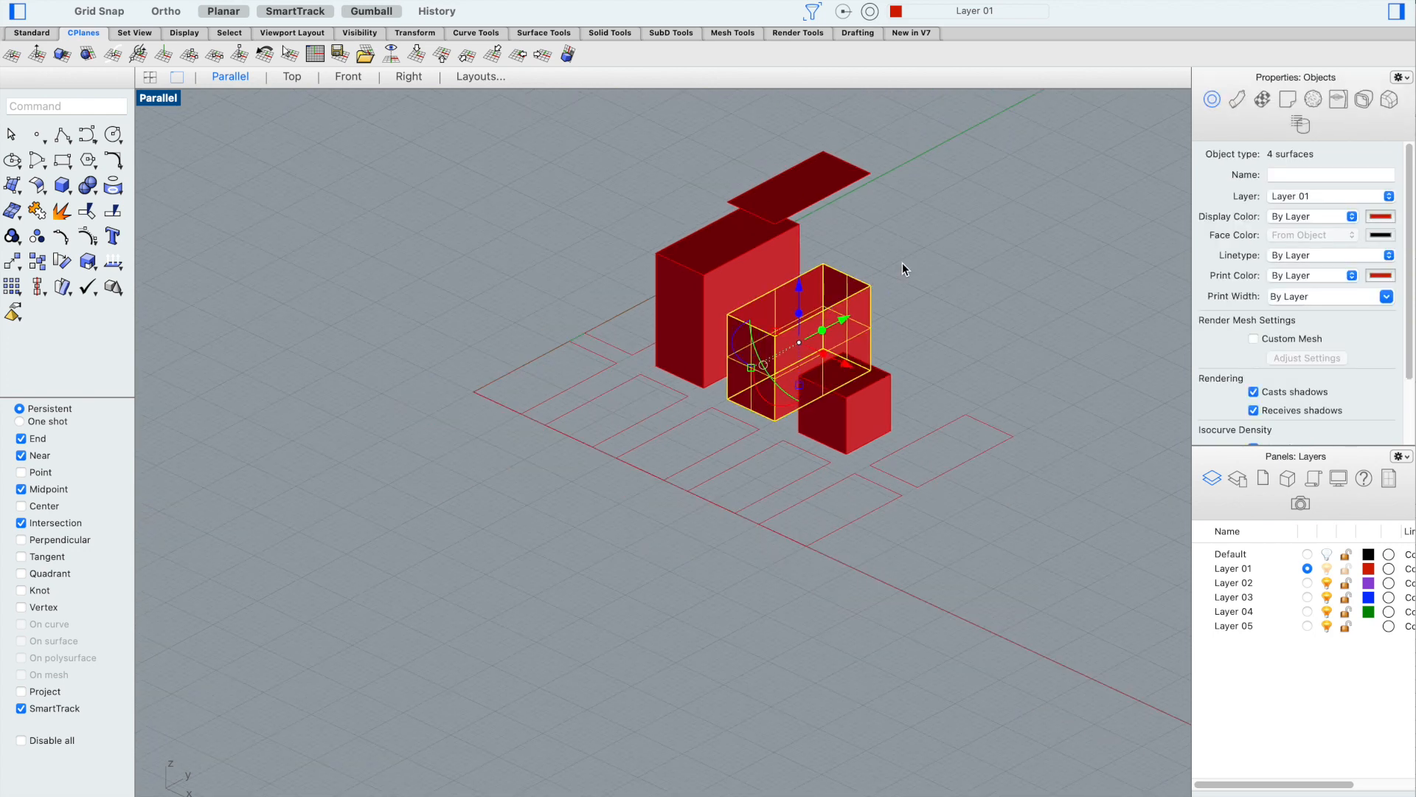
right_drag(902, 263, 906, 310)
scroll(906, 310, up, 5)
shift+click(747, 276)
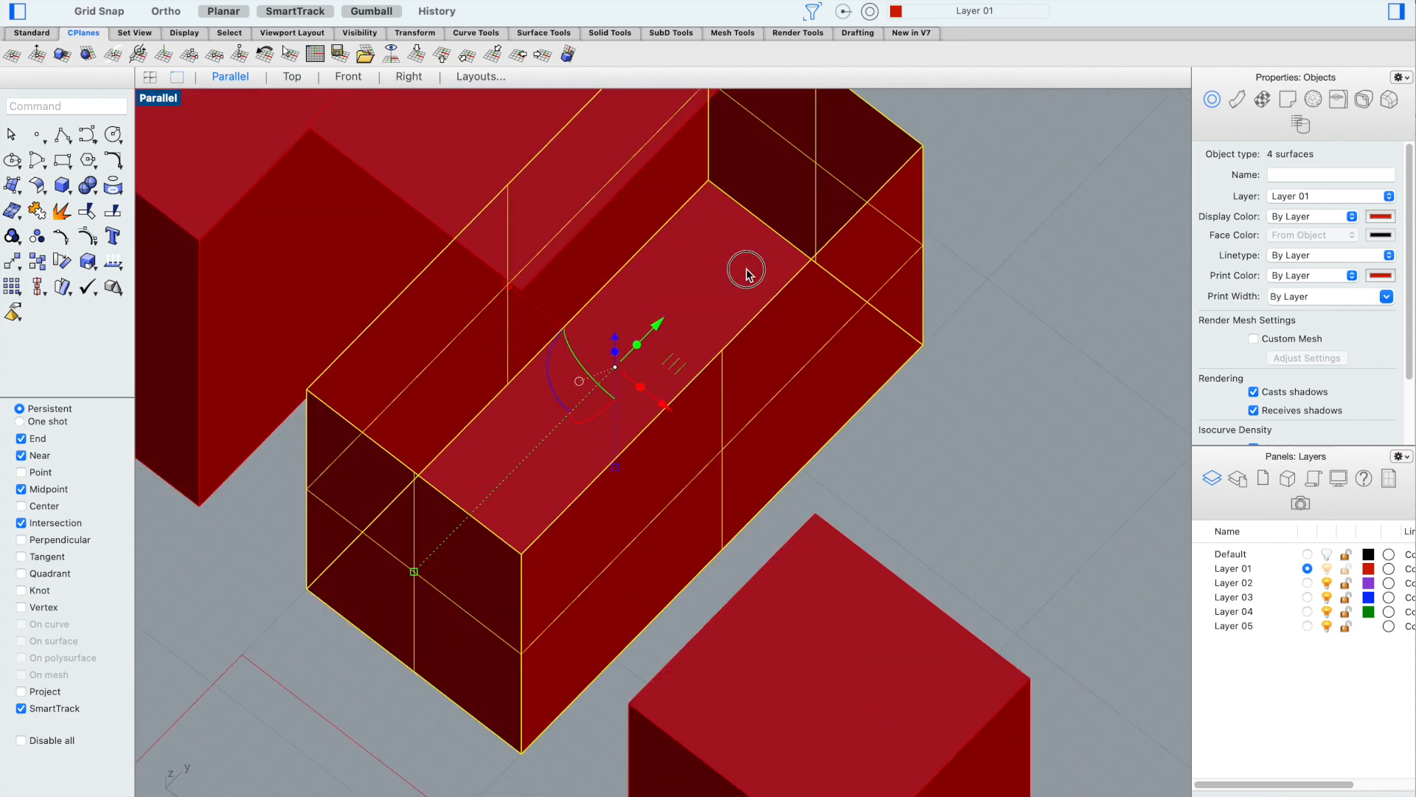
click(808, 298)
text(join)
key(Return)
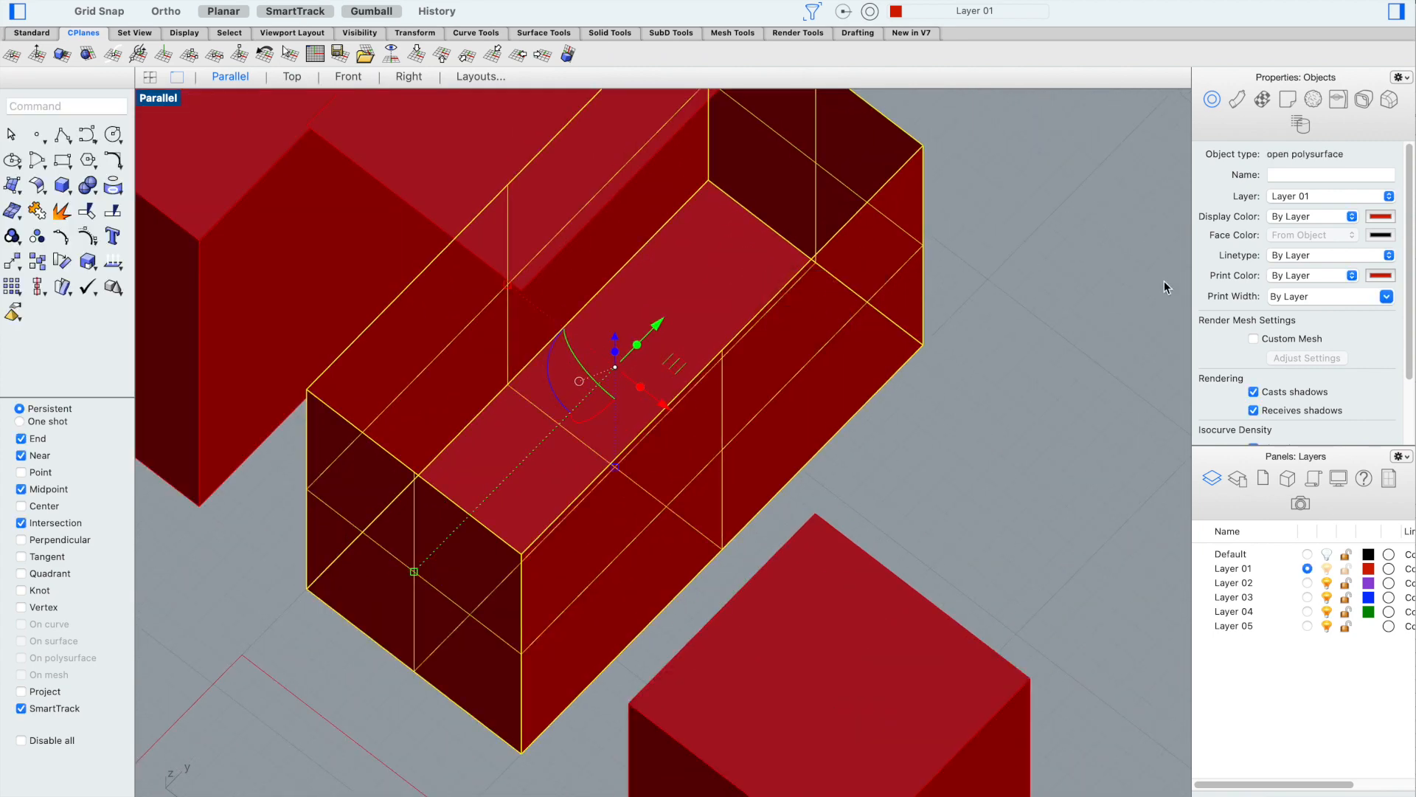
click(937, 264)
click(914, 266)
scroll(1009, 410, down, 3)
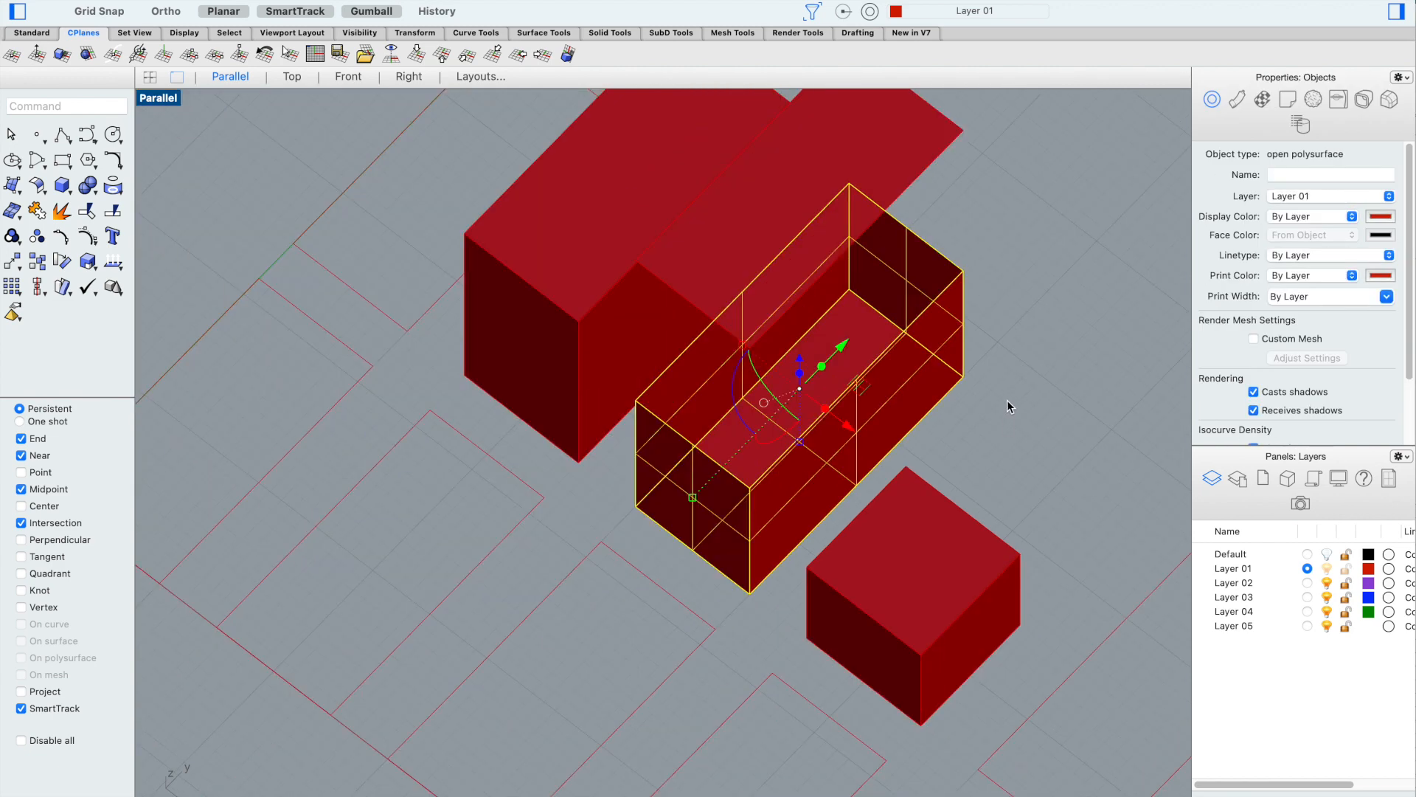
scroll(1010, 396, down, 5)
click(1021, 328)
Undo the join, the top surface's move and the explode of the middle block
key(super+z)
key(super+z)
click(1038, 264)
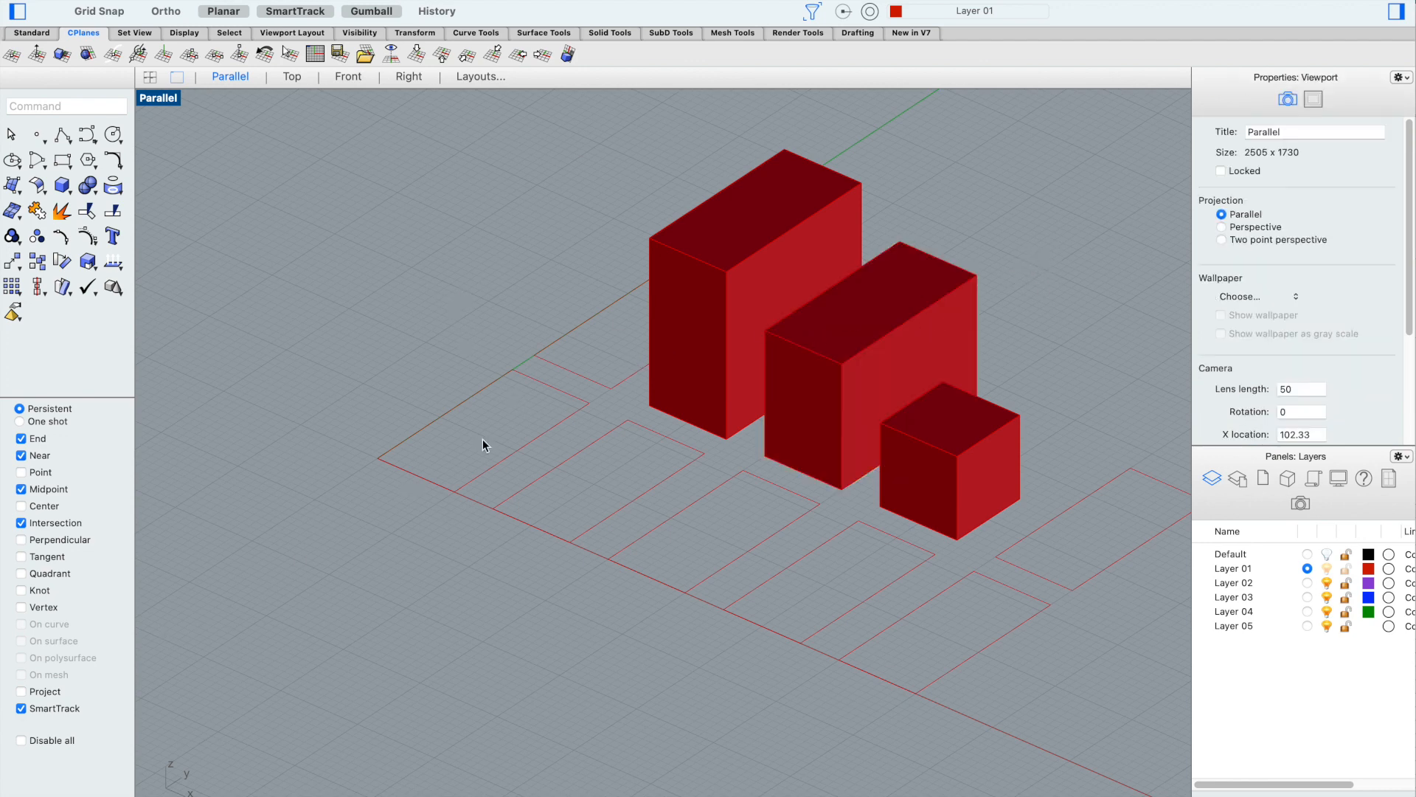
Check sub-object selection on the restored middle block by selecting its top face, and then select the complete solid
scroll(990, 232, up, 2)
scroll(990, 232, up, 2)
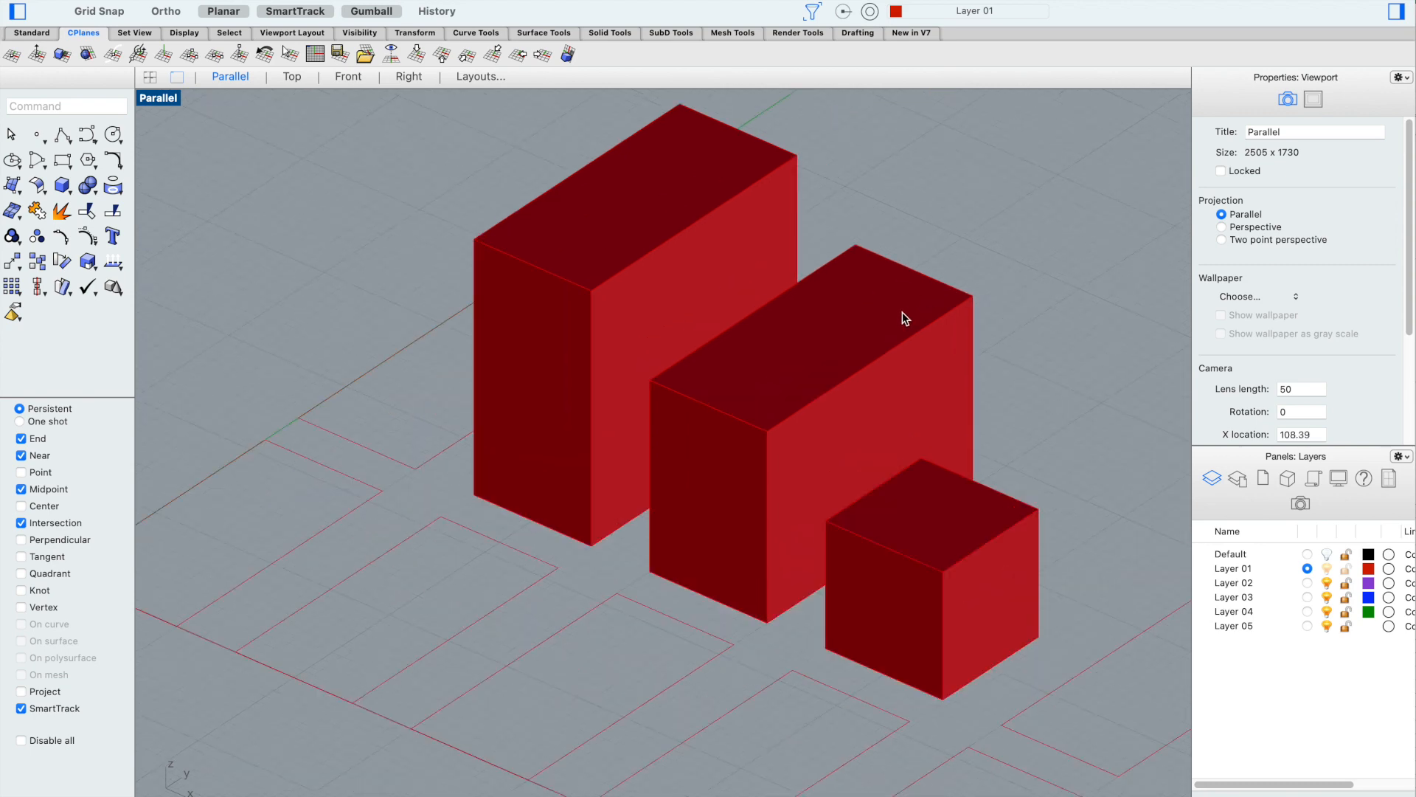
click(902, 309)
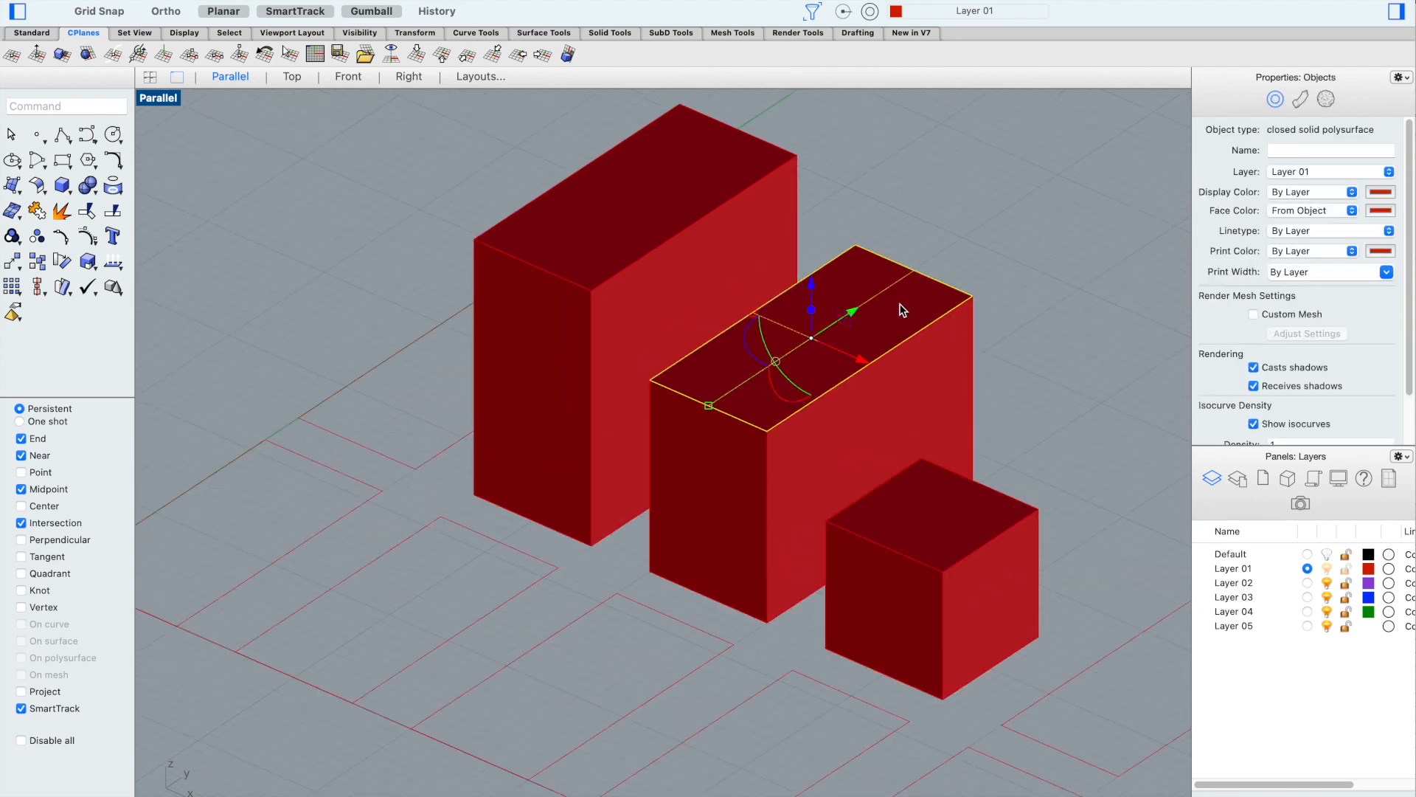
click(1041, 256)
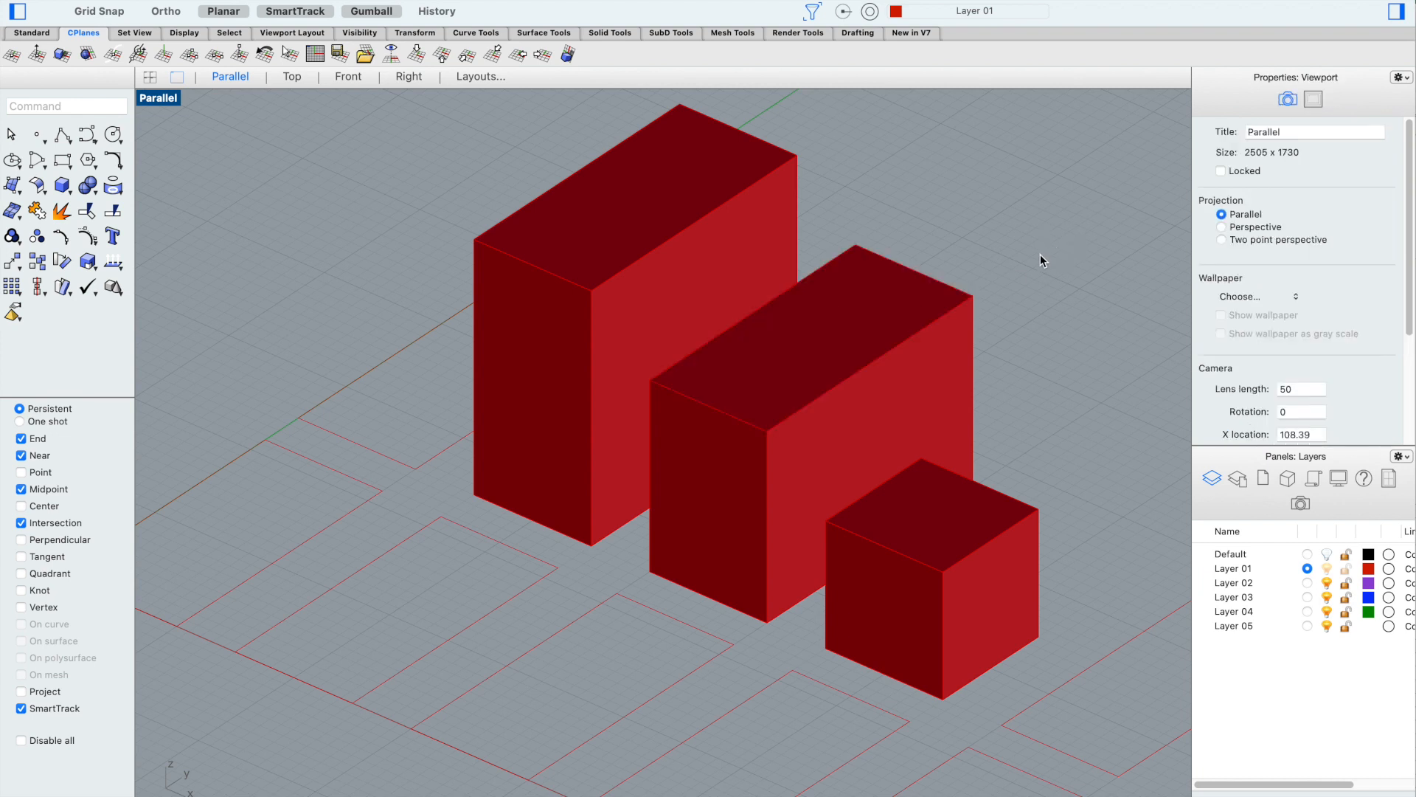
click(944, 363)
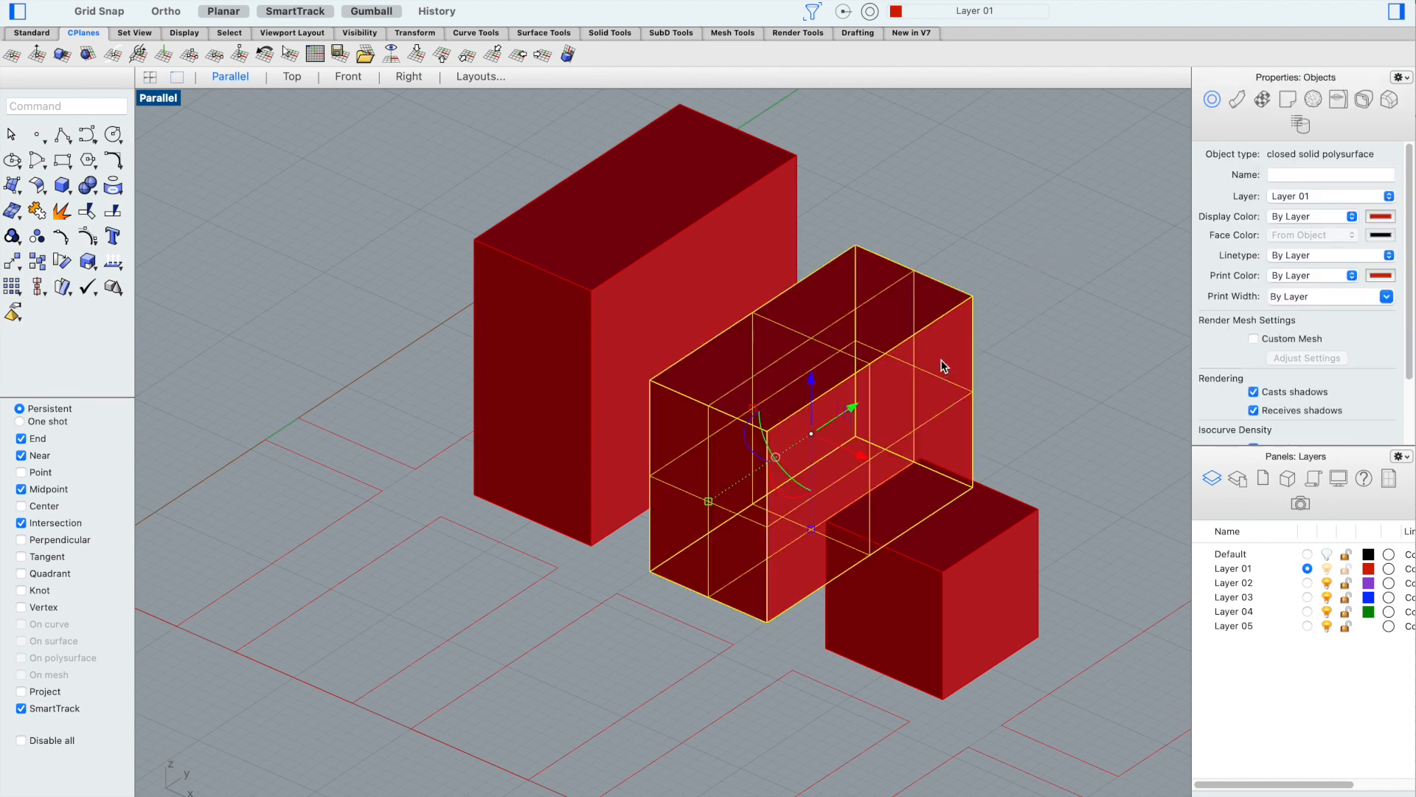
click(1009, 264)
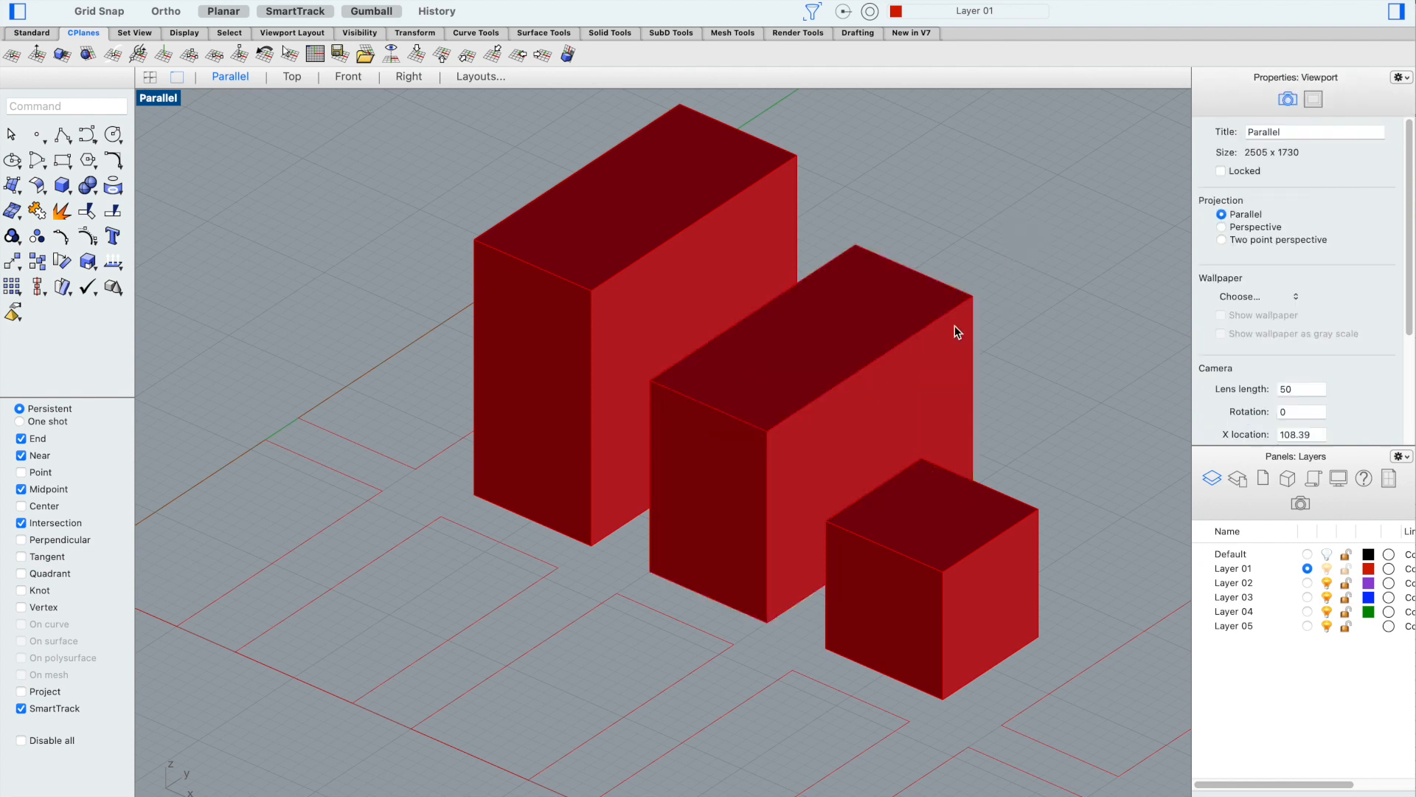
Delete the middle block's top face directly from the solid and examine the interior of the open box
click(823, 325)
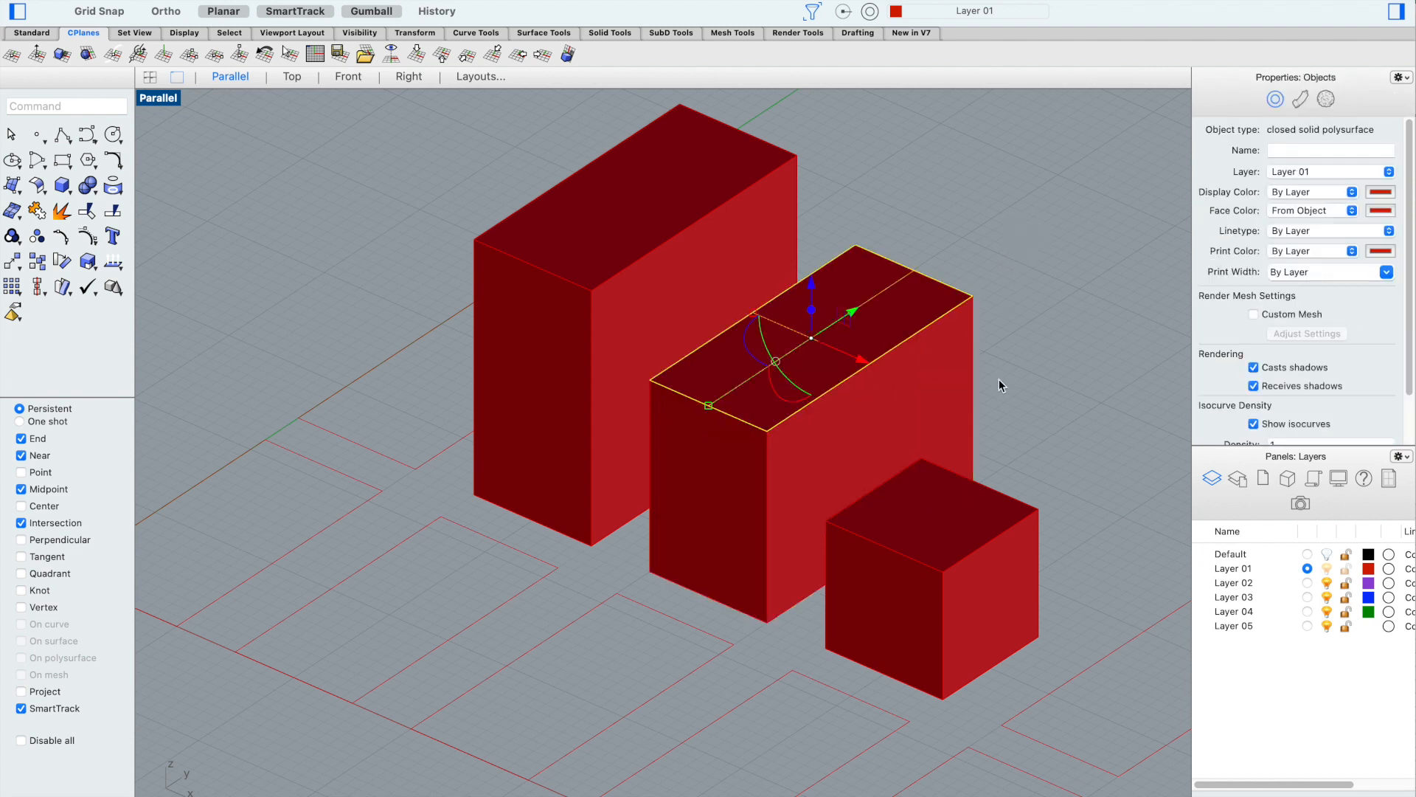
key(Delete)
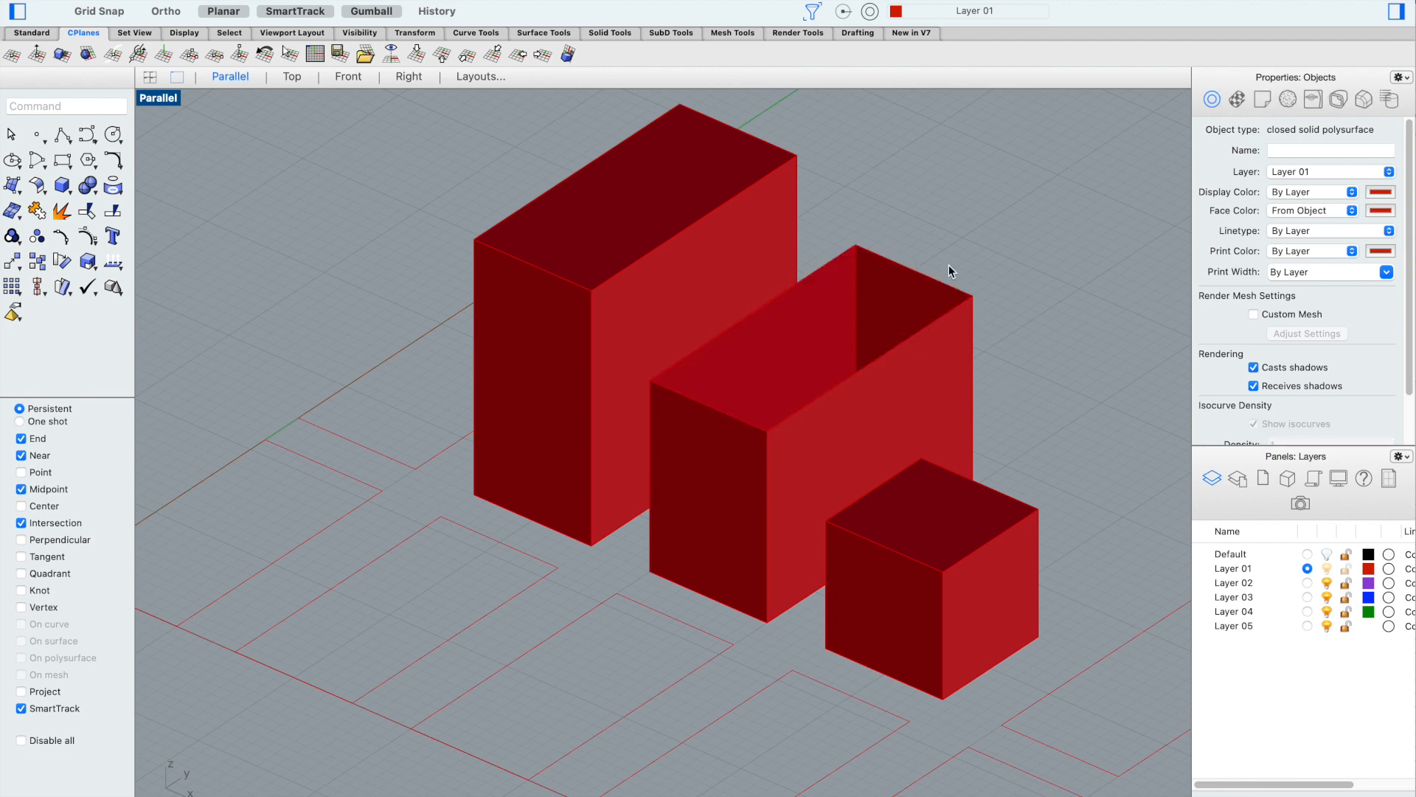
shift+right_drag(960, 248, 954, 332)
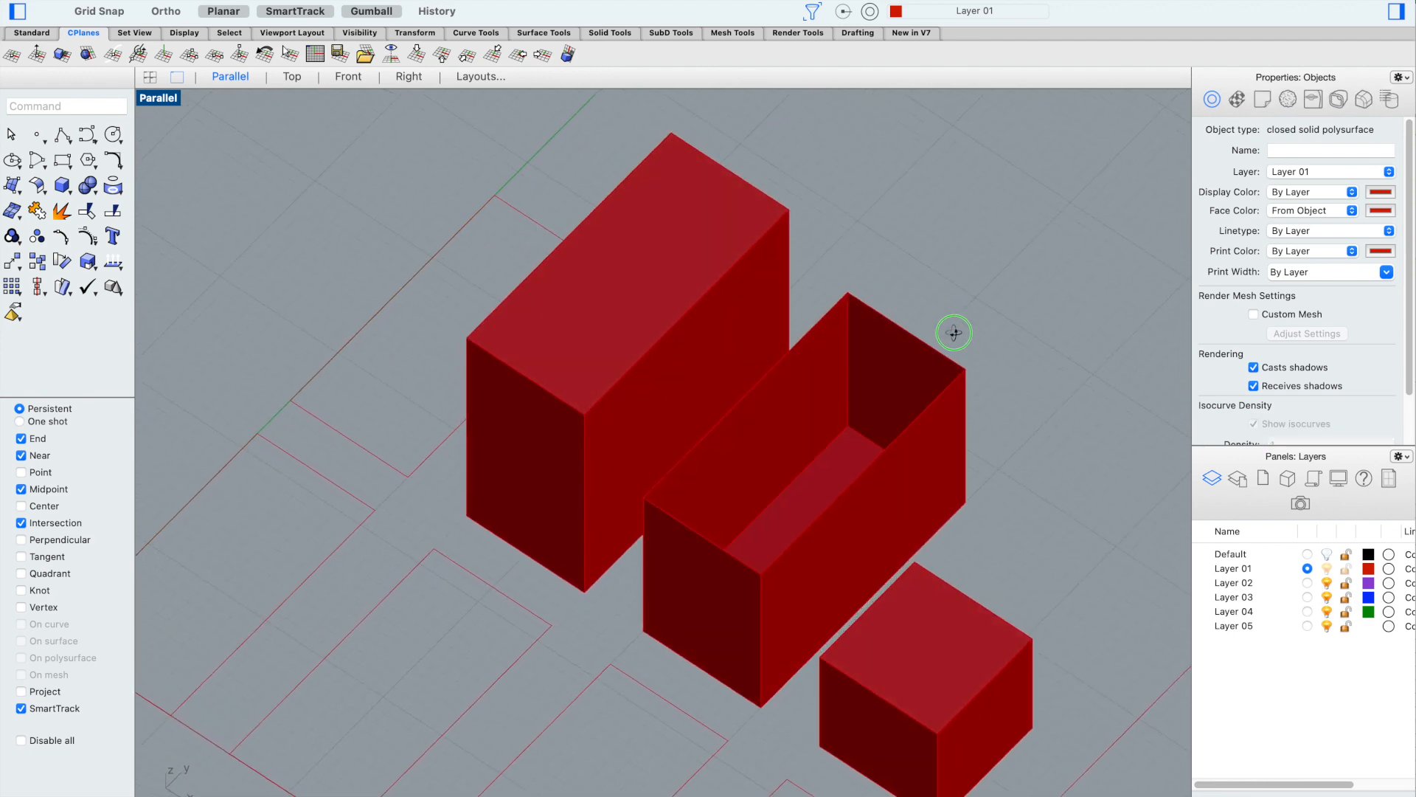
scroll(805, 495, up, 6)
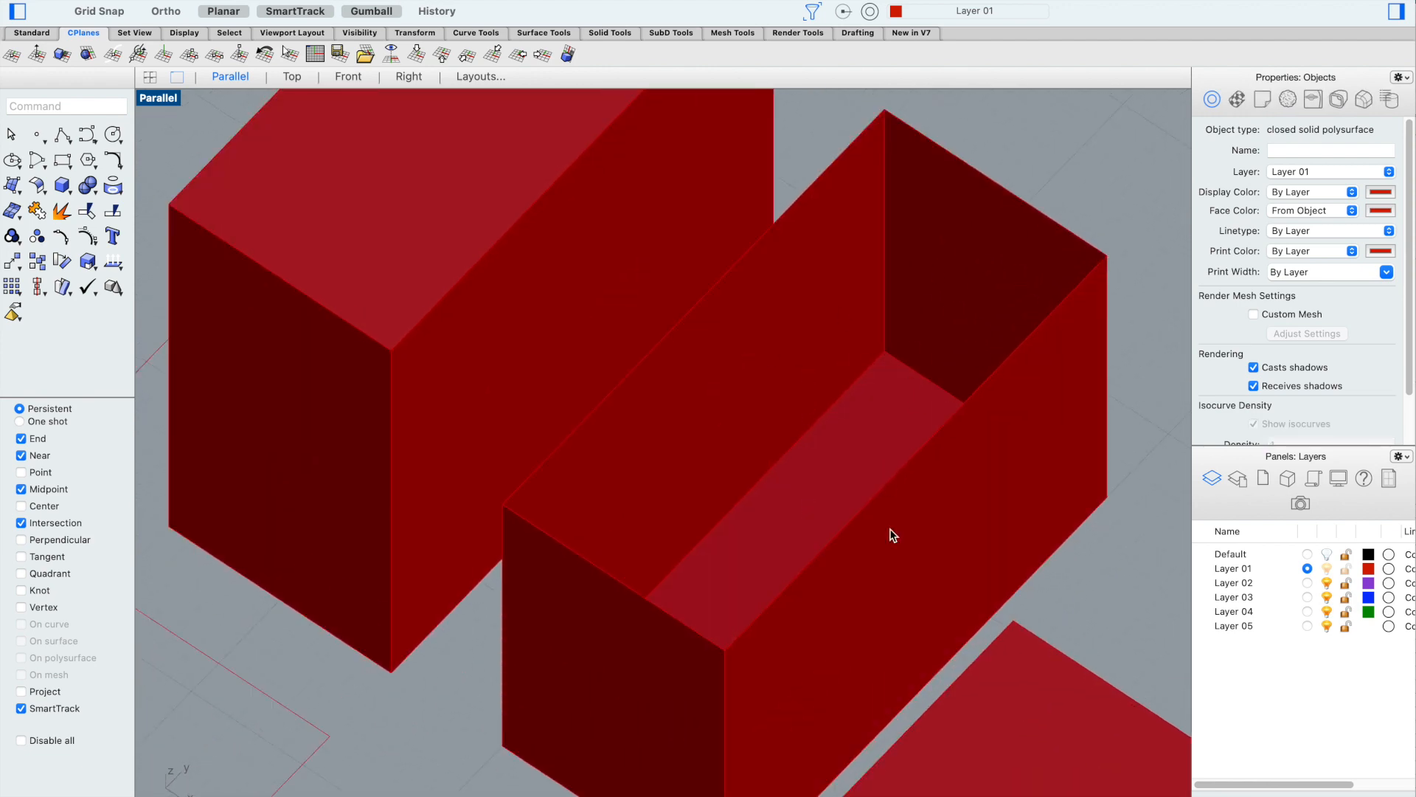
scroll(1062, 144, down, 2)
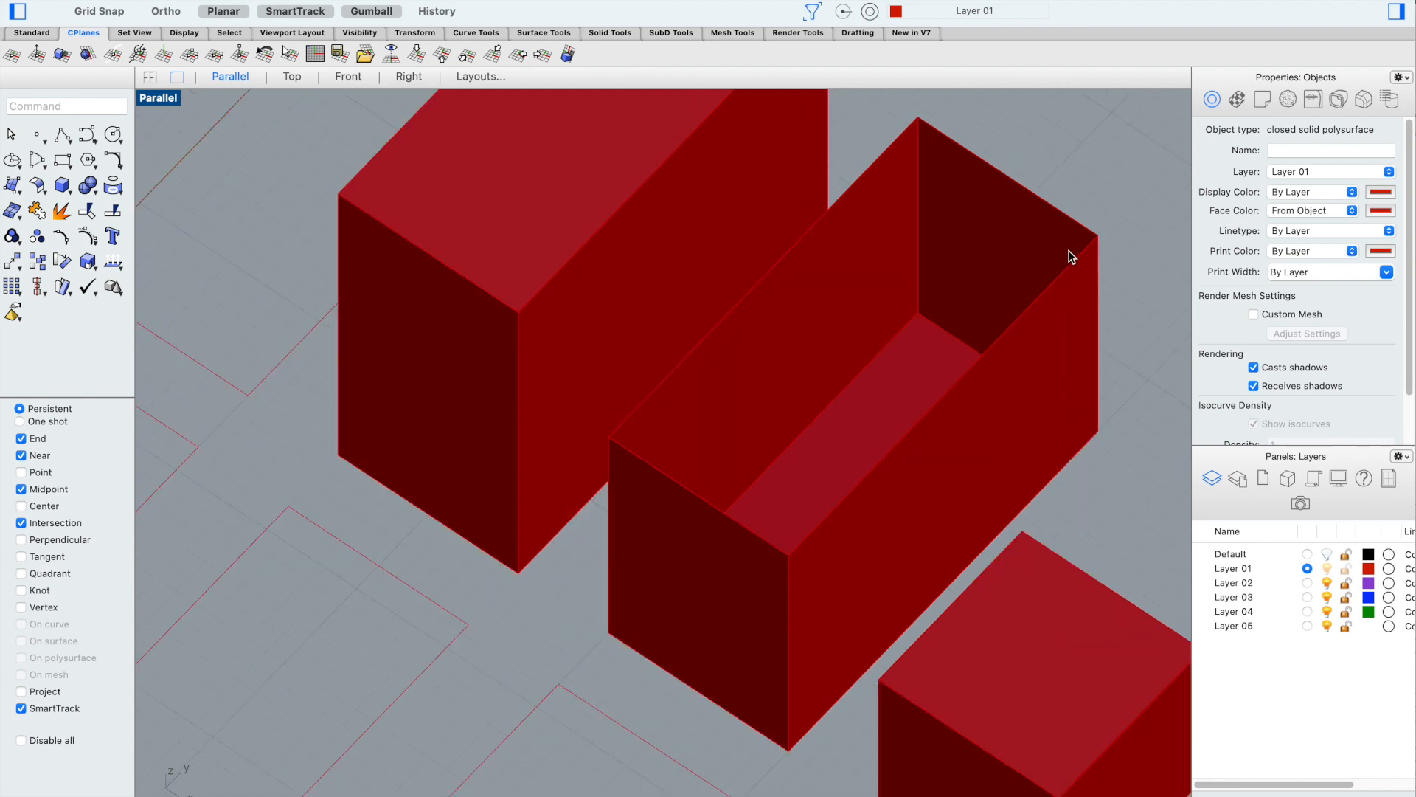
scroll(1111, 476, down, 3)
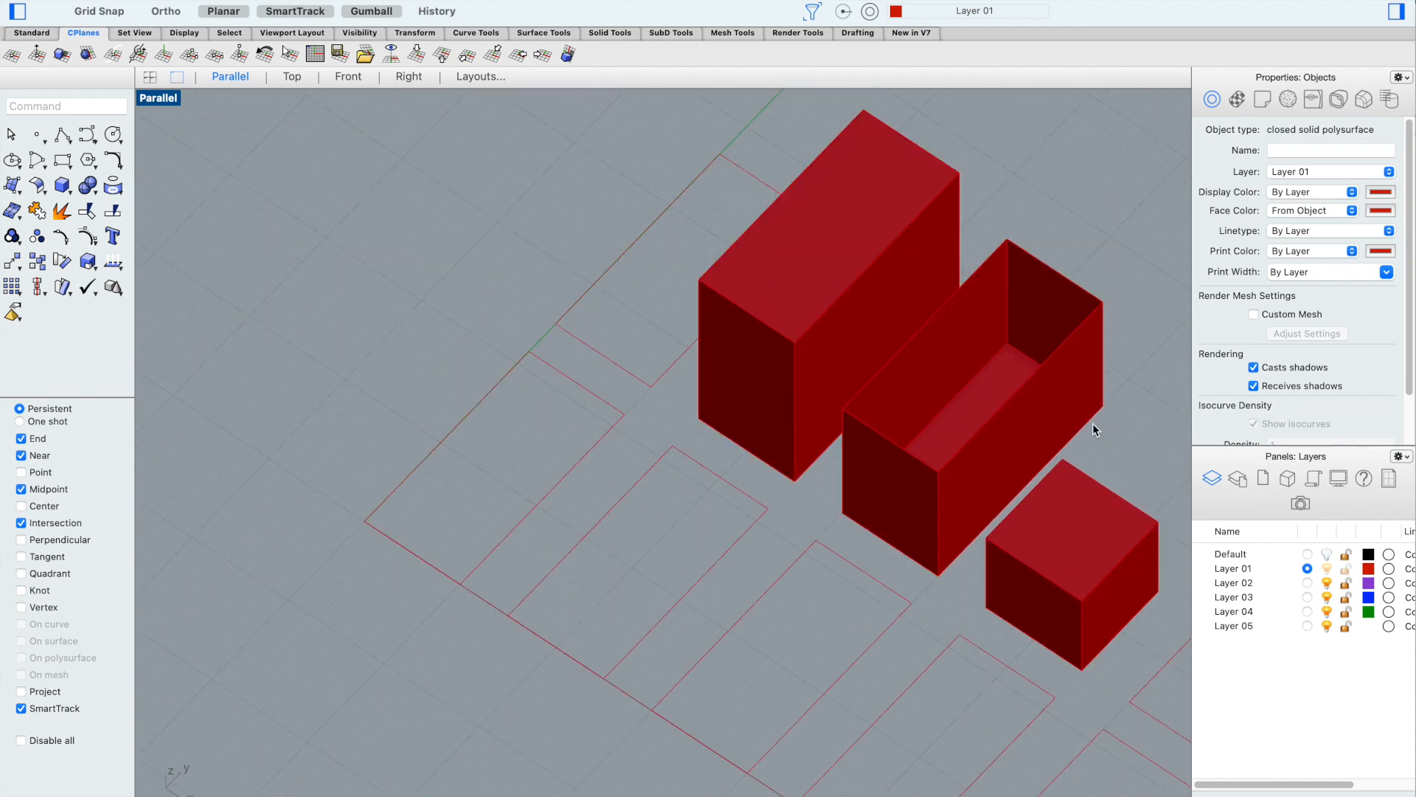
scroll(1091, 223, up, 3)
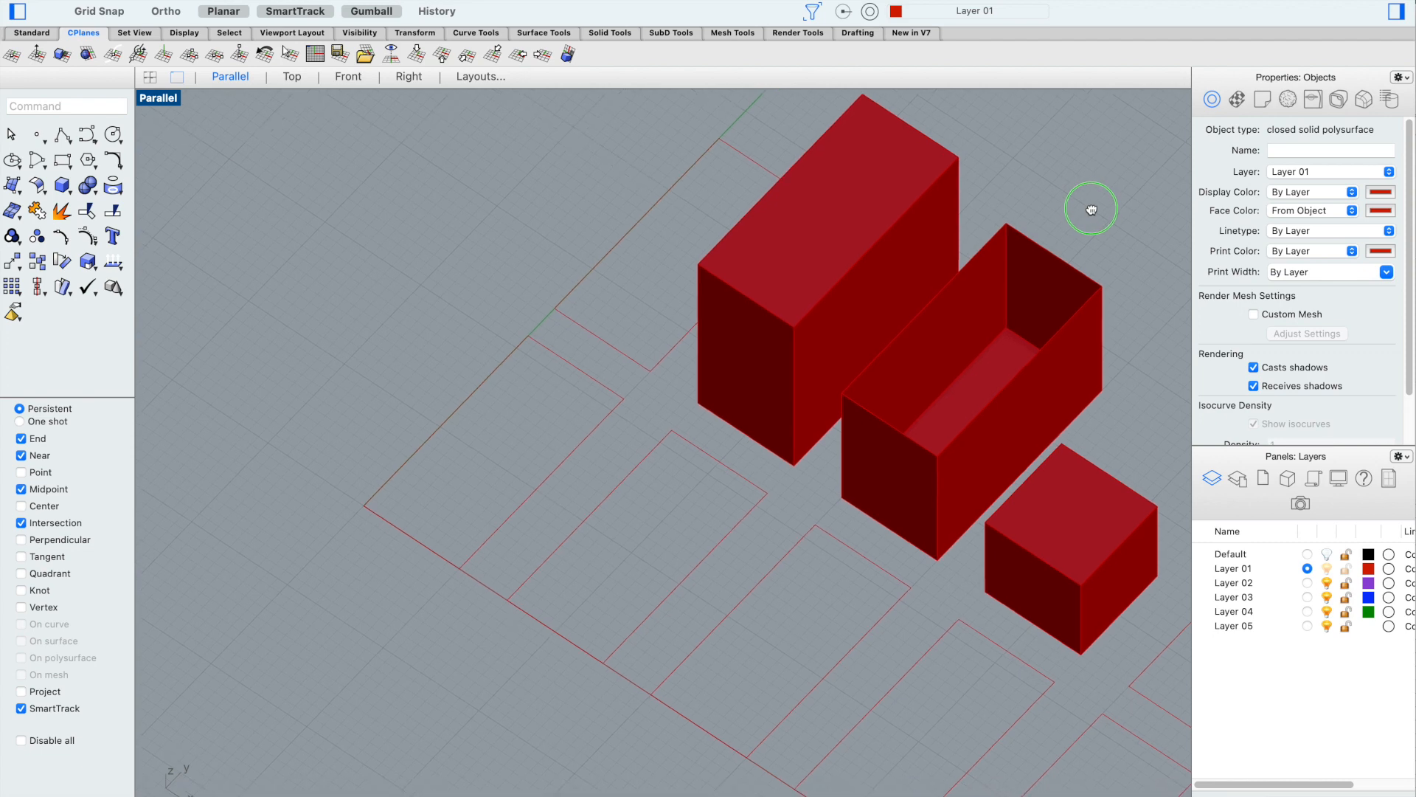
scroll(1087, 226, down, 3)
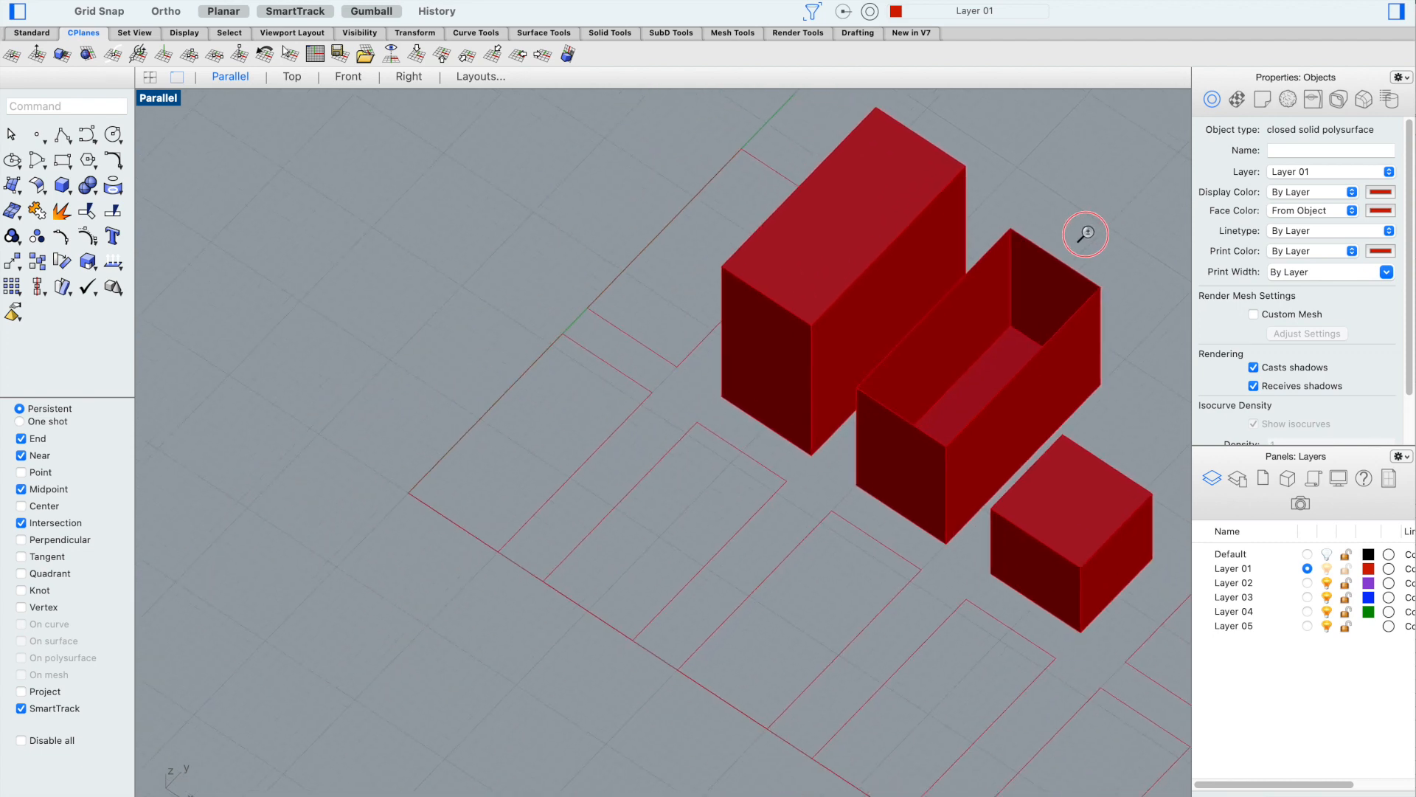
scroll(1018, 284, down, 2)
scroll(1109, 288, up, 2)
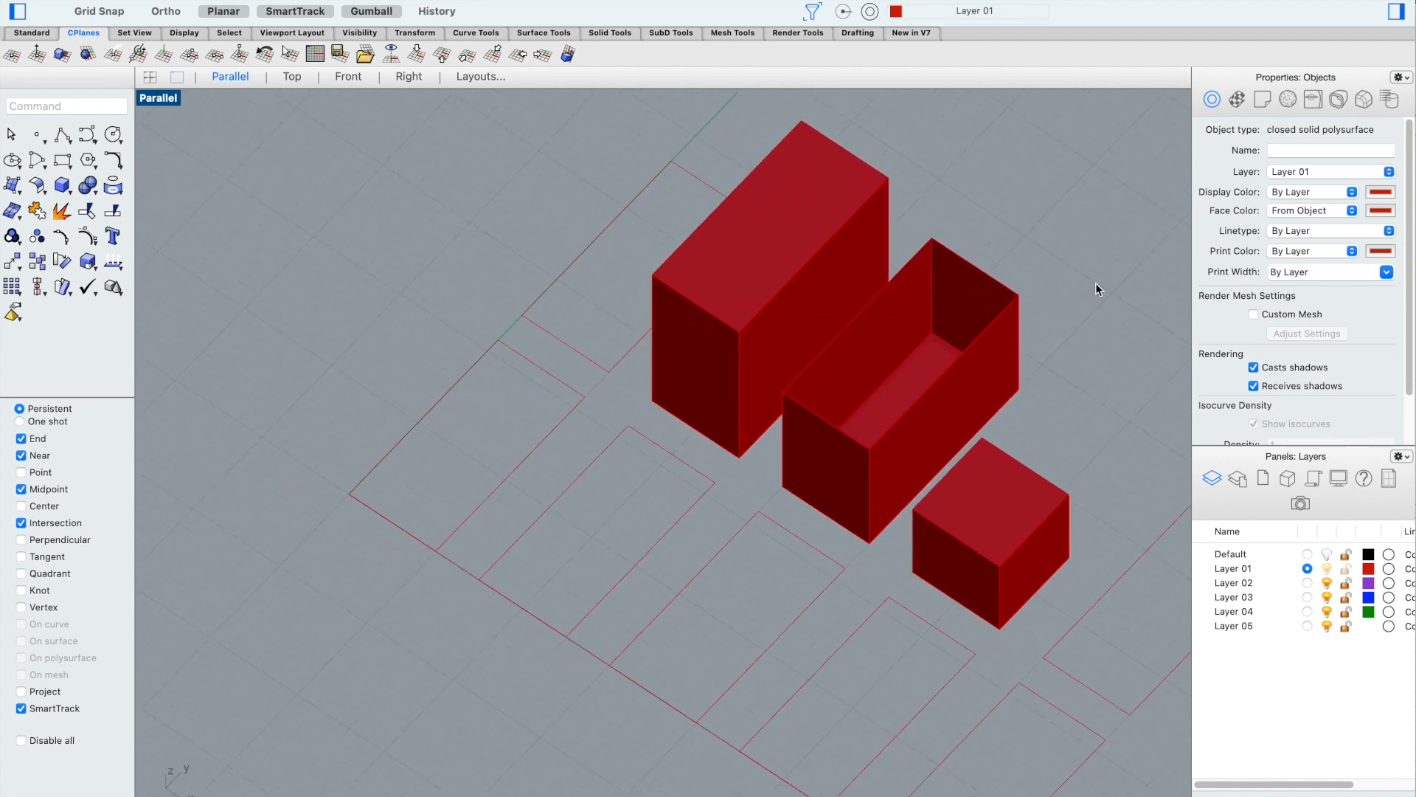
scroll(987, 299, up, 2)
Undo the deletion of the middle block's top face
key(super+z)
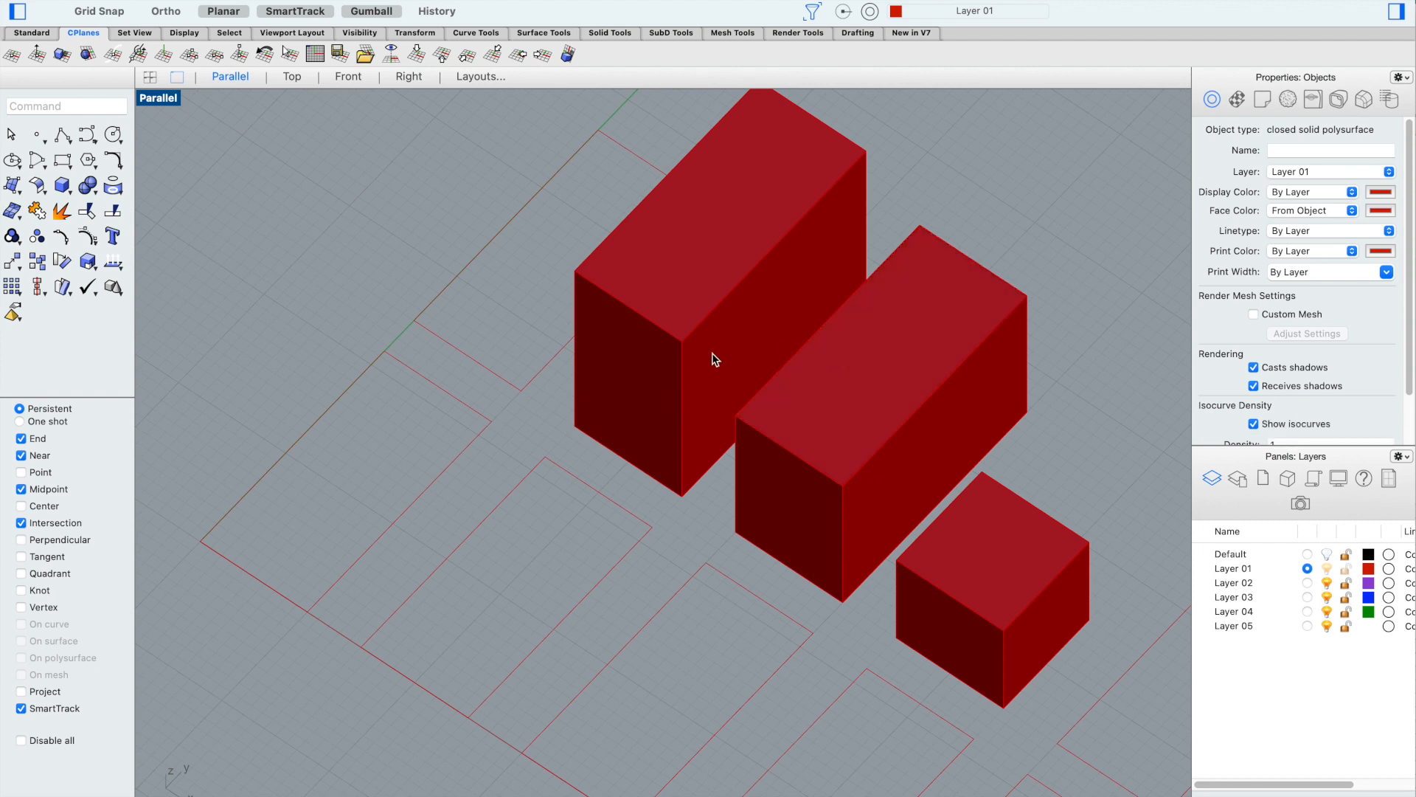
shift+right_drag(525, 354, 496, 379)
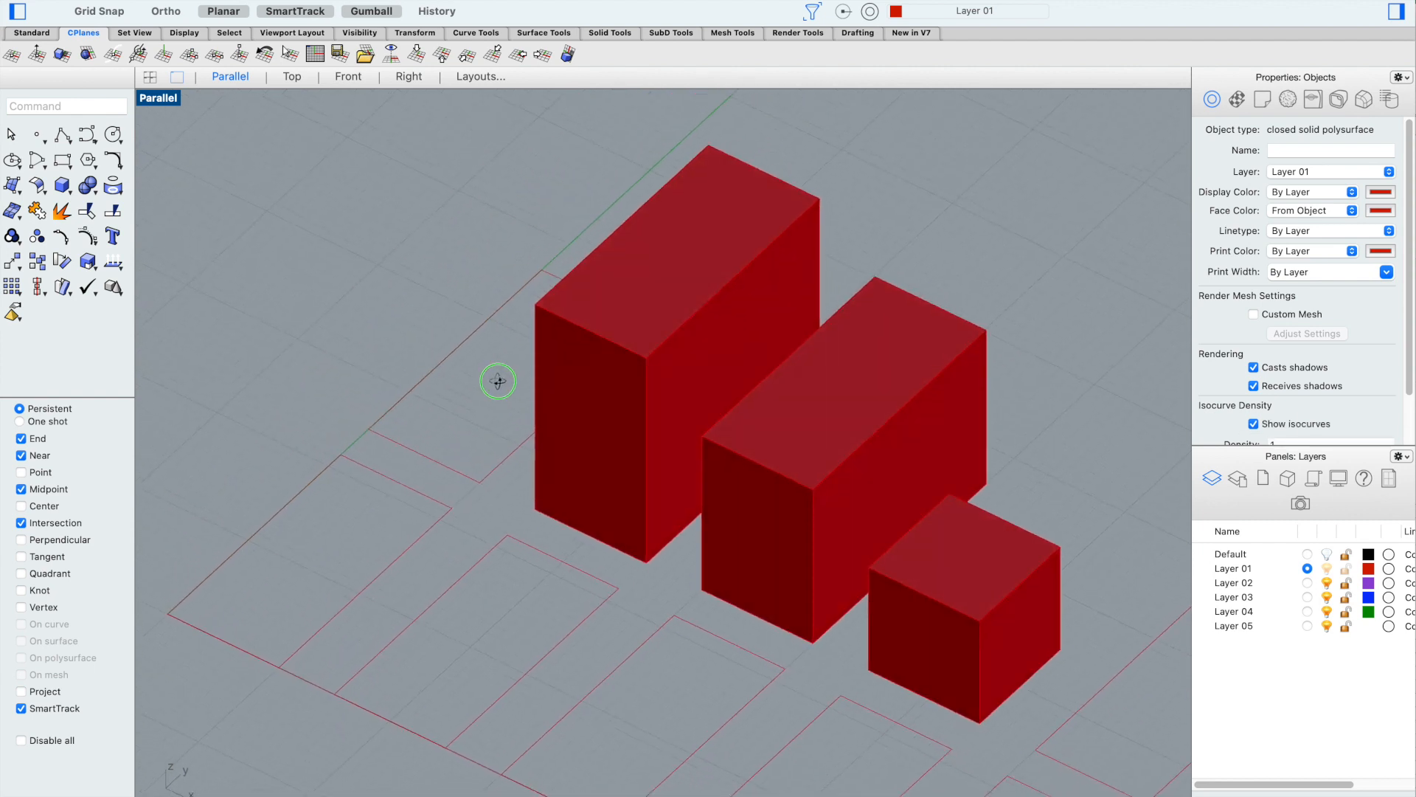
scroll(515, 316, down, 2)
scroll(515, 316, down, 1)
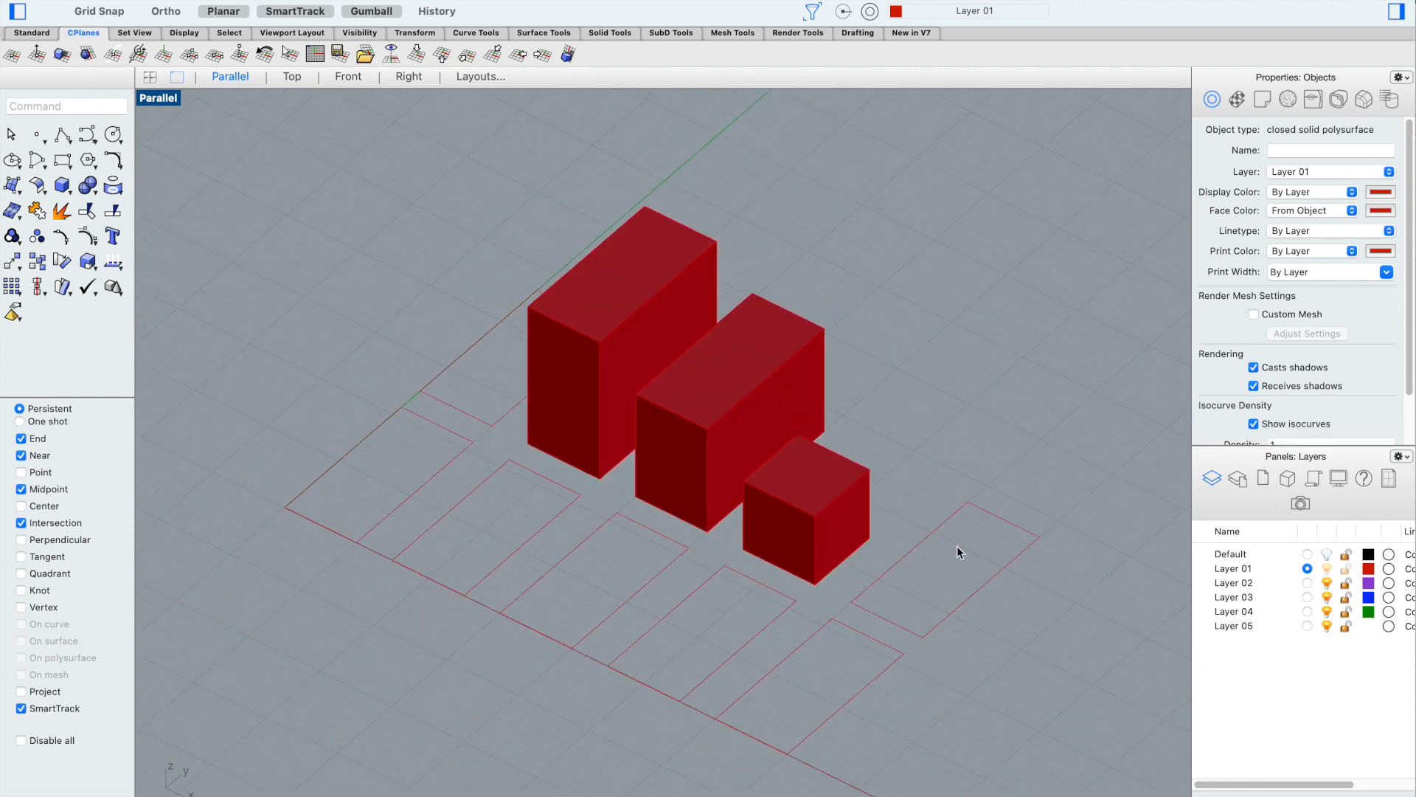
Extrude the separate rectangle beside the small block freehand upward with ExtrudeCrv, Solid turned off, and inspect the uncapped walls
scroll(936, 524, up, 2)
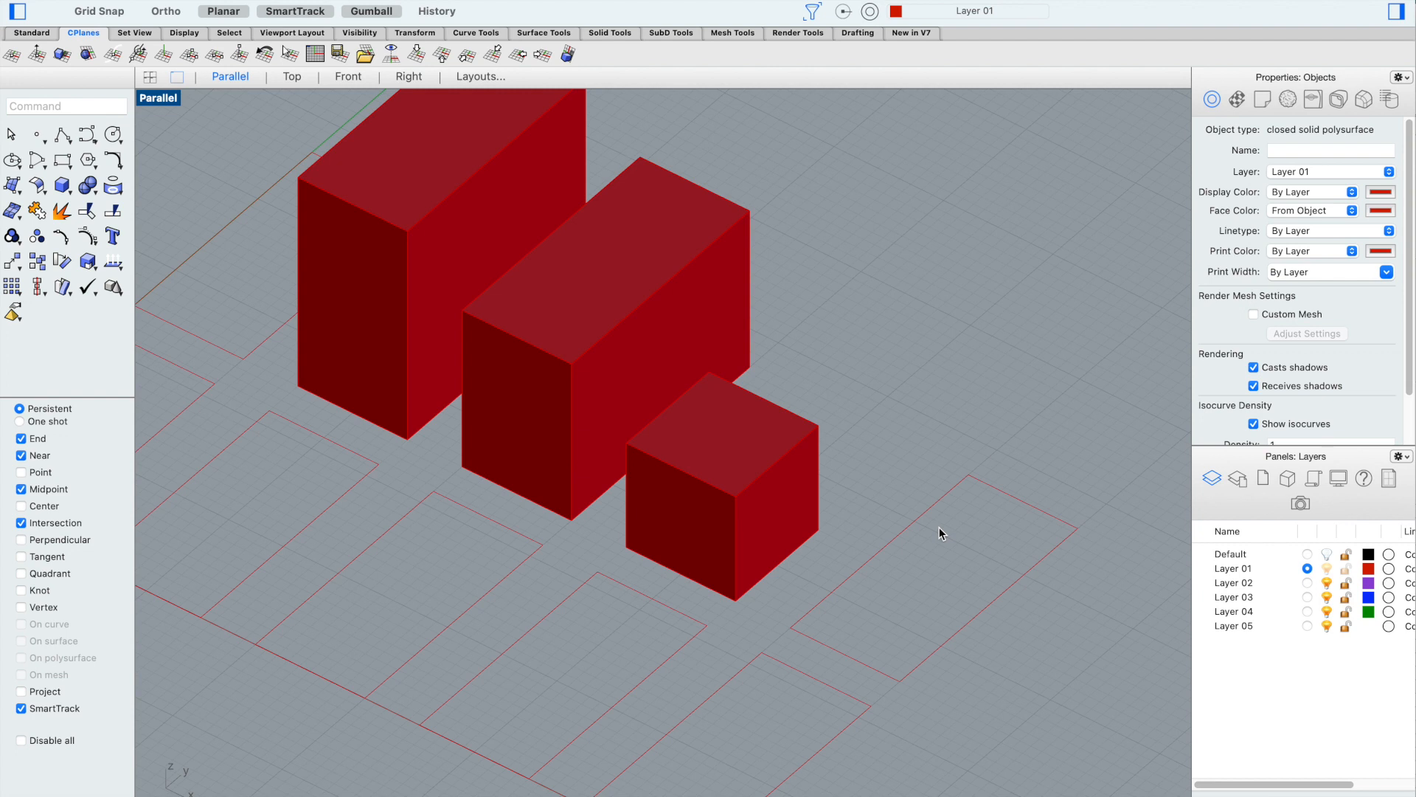
click(882, 546)
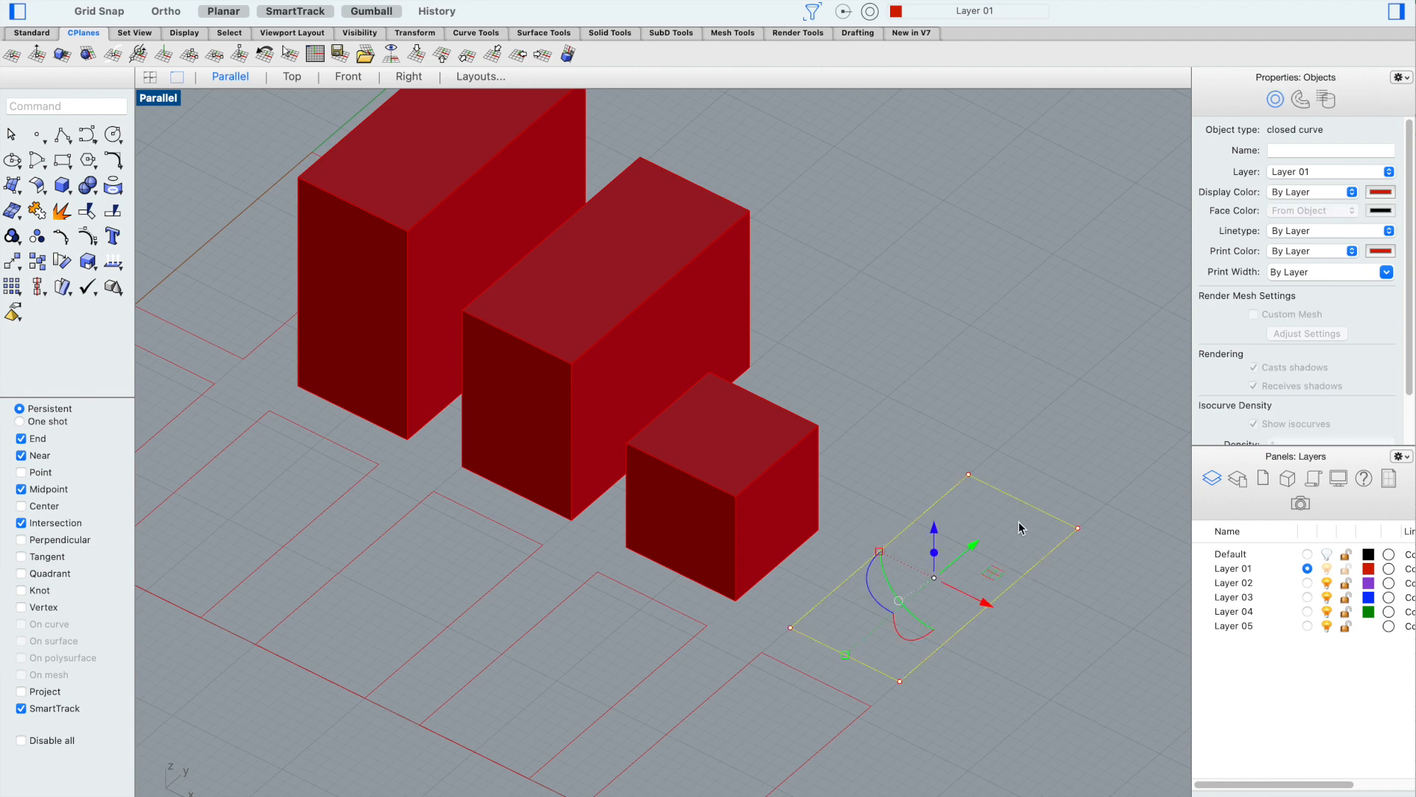
text(ExtrudeCrv)
key(Return)
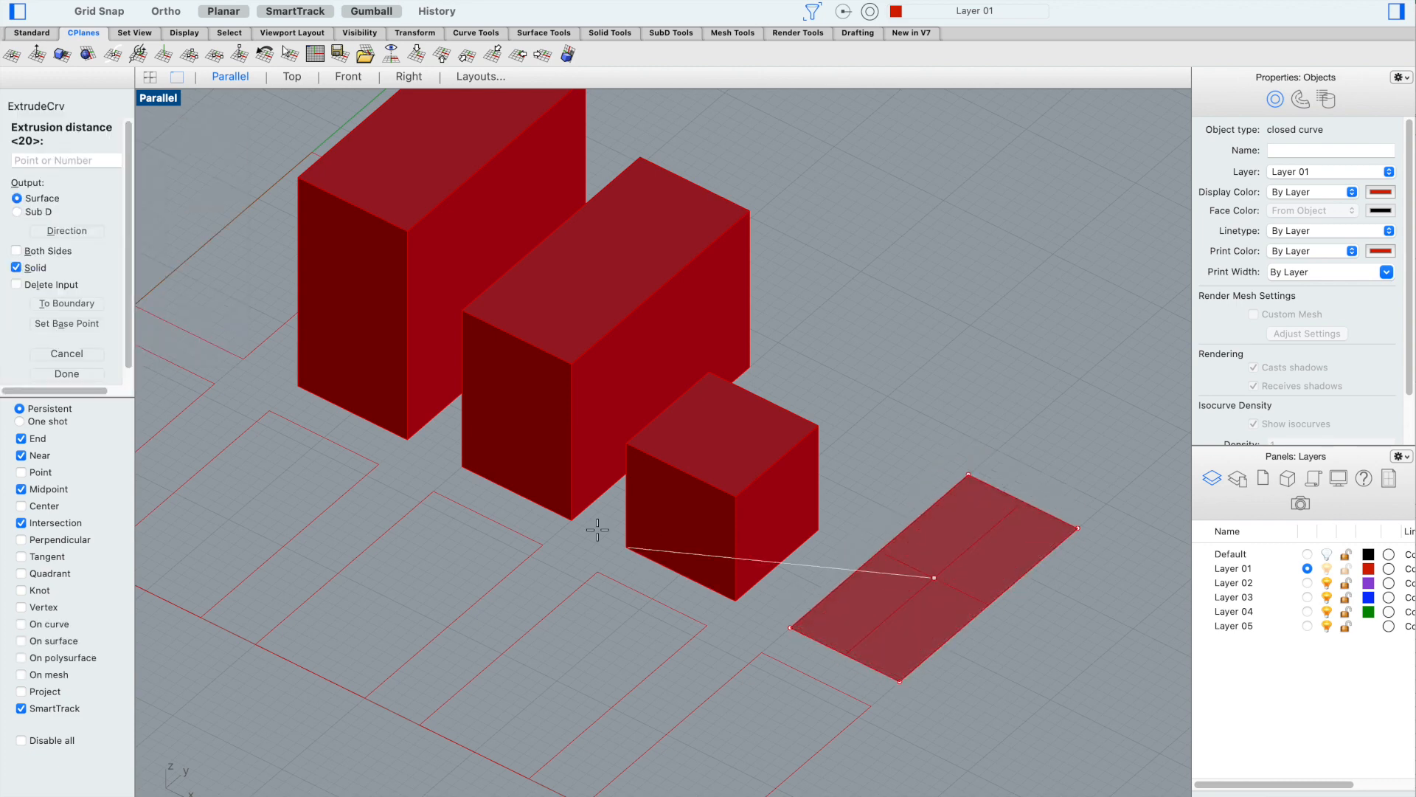
click(16, 267)
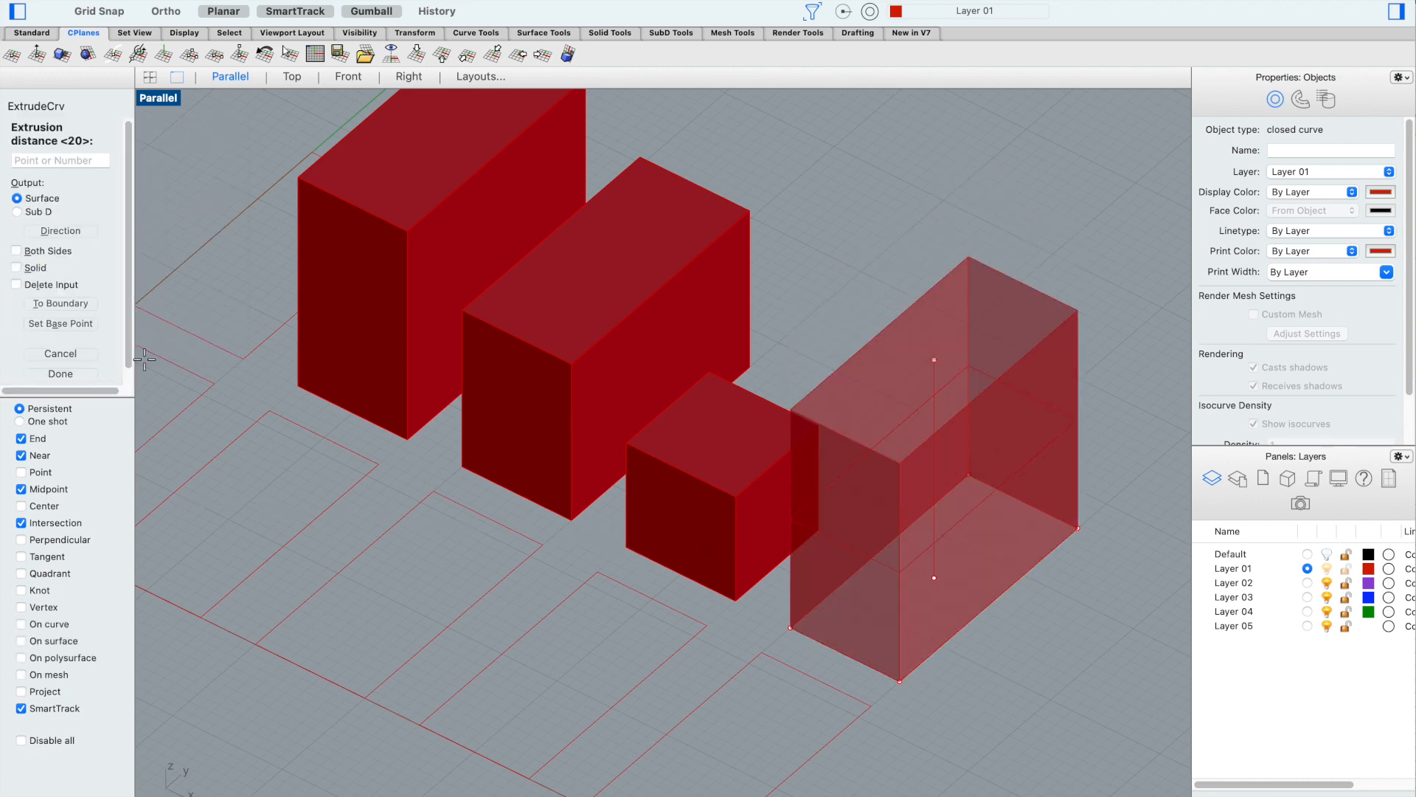
click(923, 267)
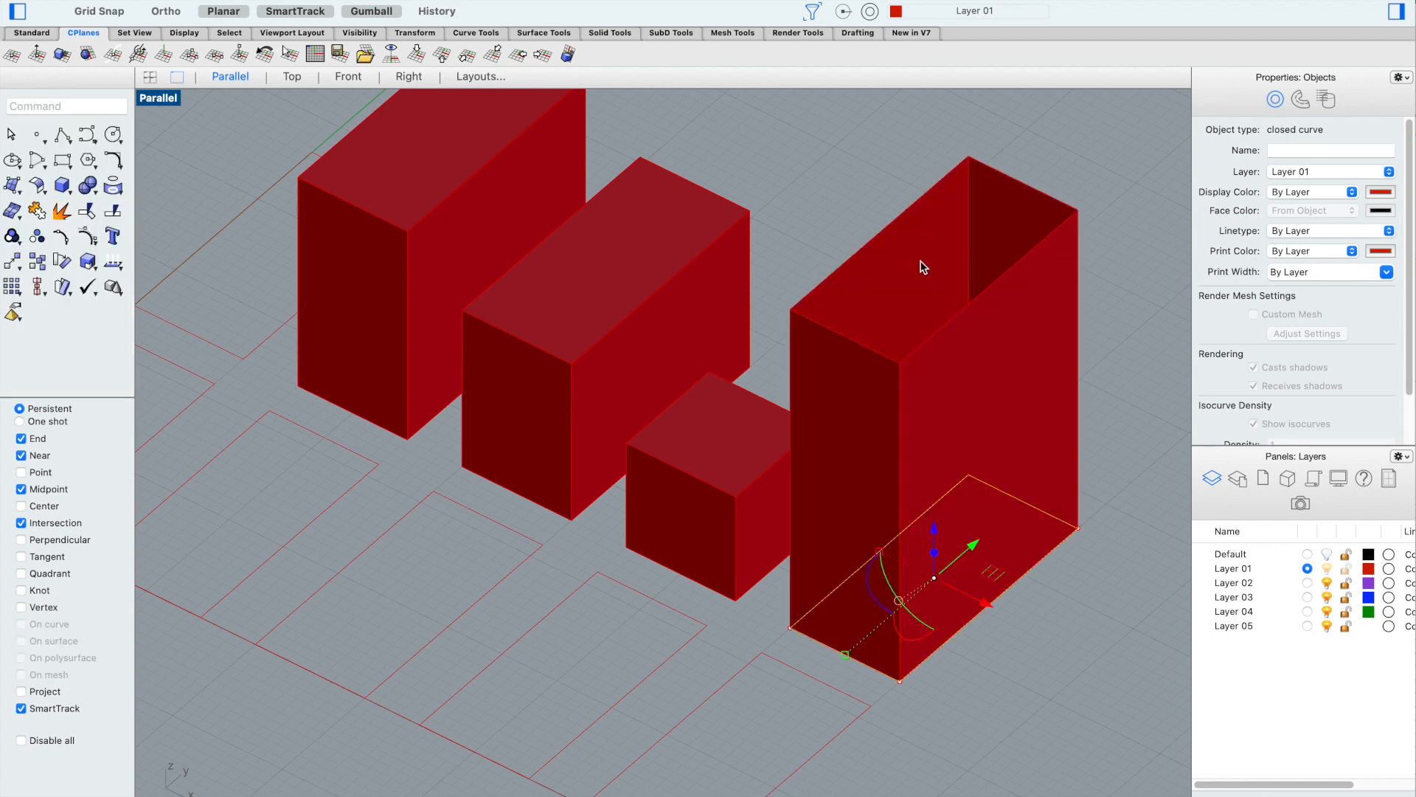
click(1038, 149)
scroll(1090, 211, up, 3)
scroll(1078, 221, up, 2)
scroll(1069, 253, down, 10)
right_drag(1049, 224, 979, 368)
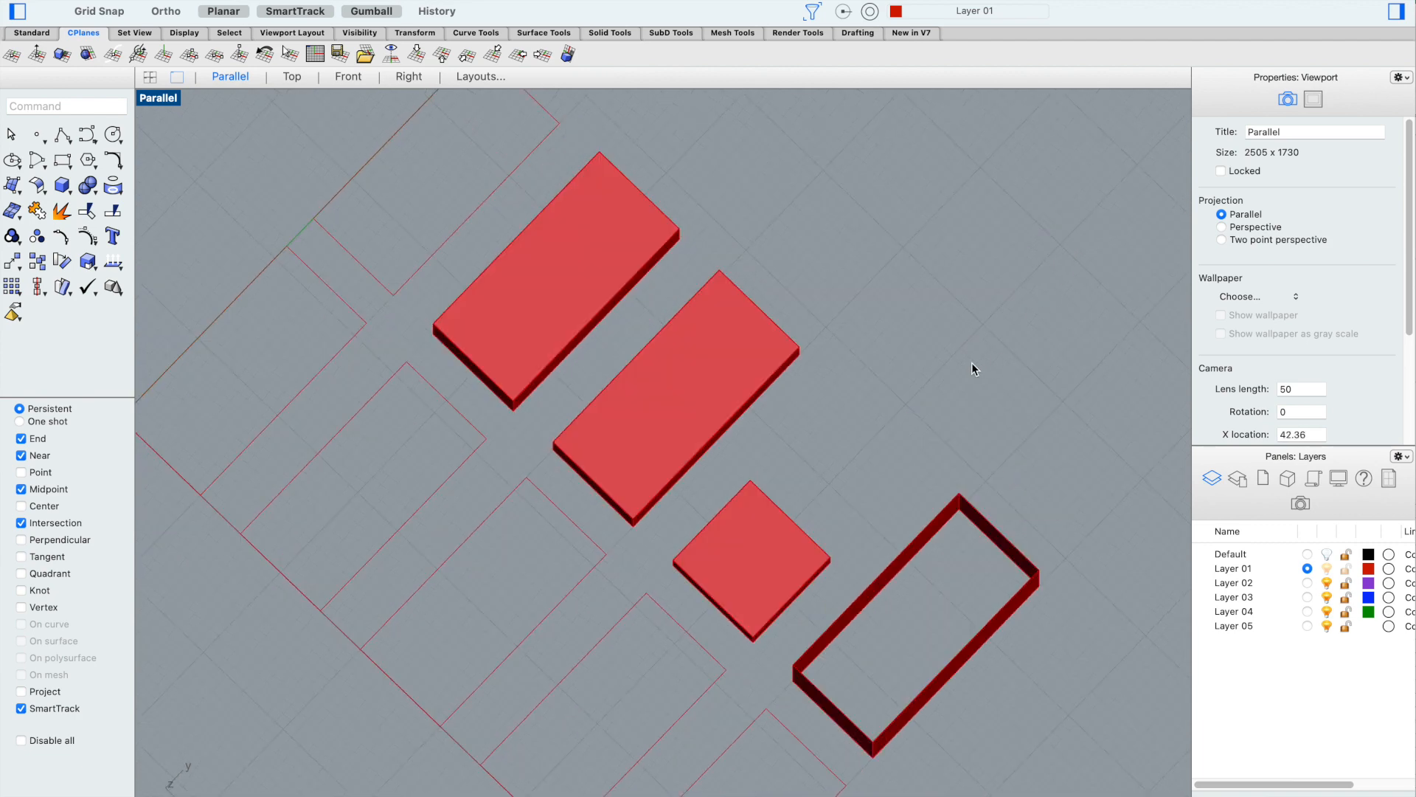
Delete the uncapped wall extrusion beside the small block, keeping its base rectangle
right_drag(907, 558, 946, 359)
click(875, 329)
key(Delete)
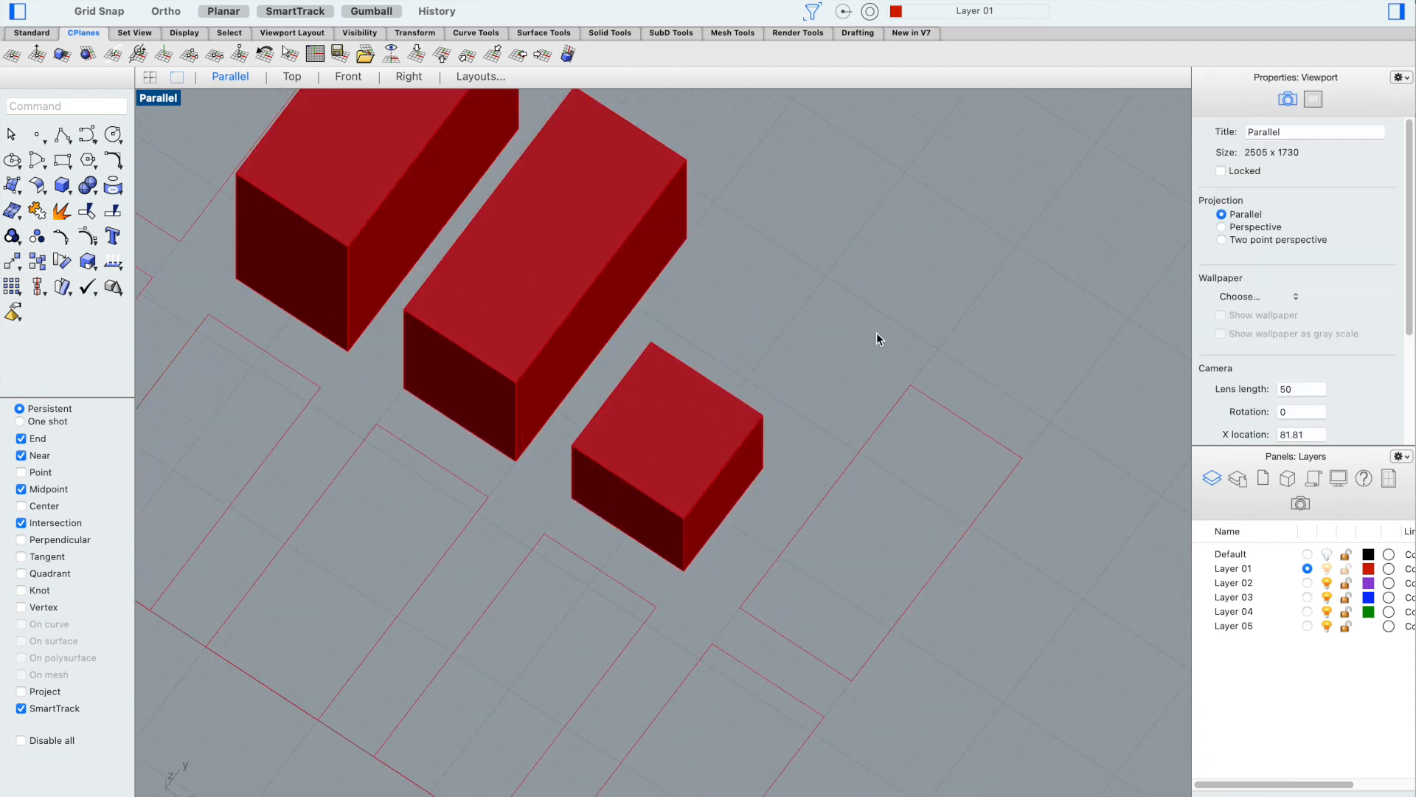
Offset the separate rectangle beside the small block inward by a distance of 1 with sharp corners
click(849, 466)
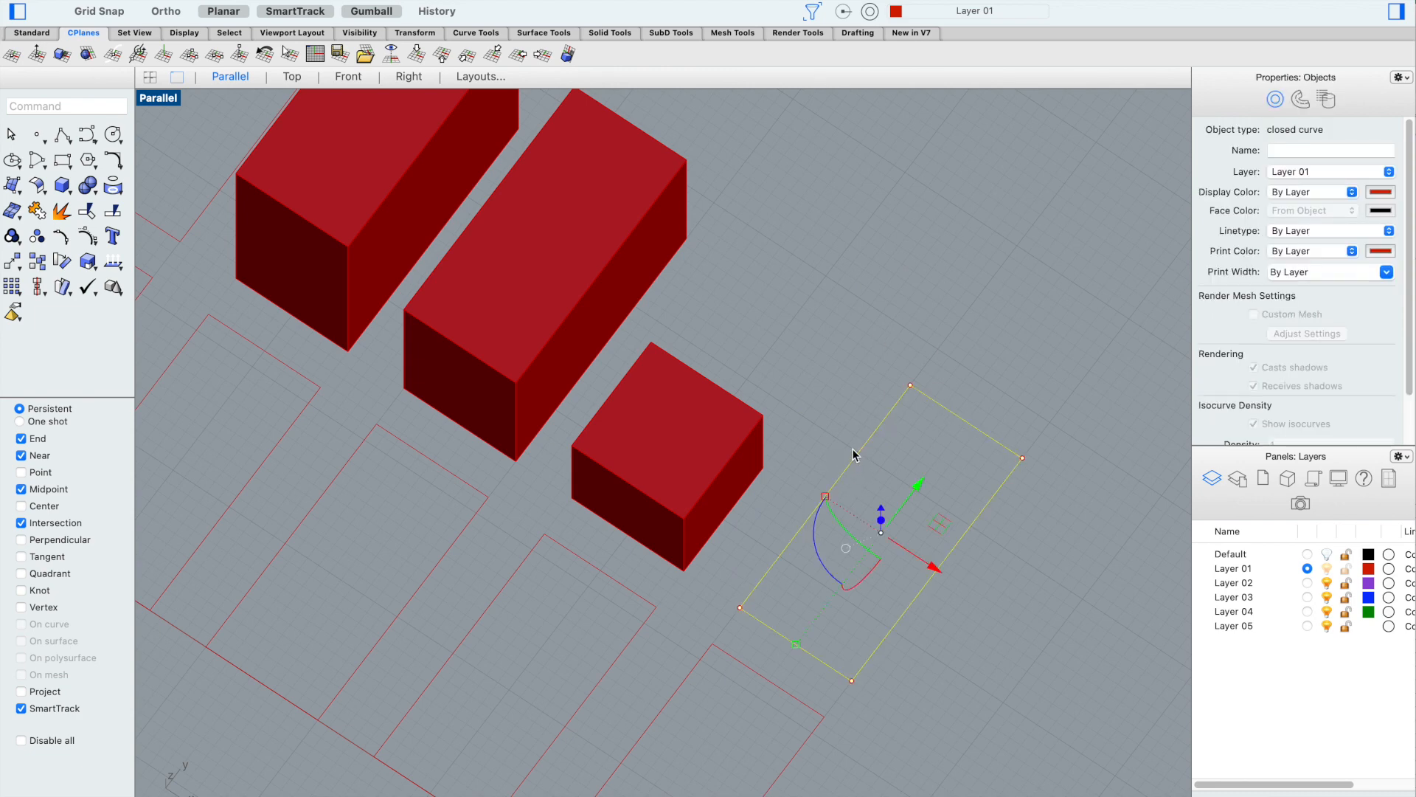
text(Offset)
key(Return)
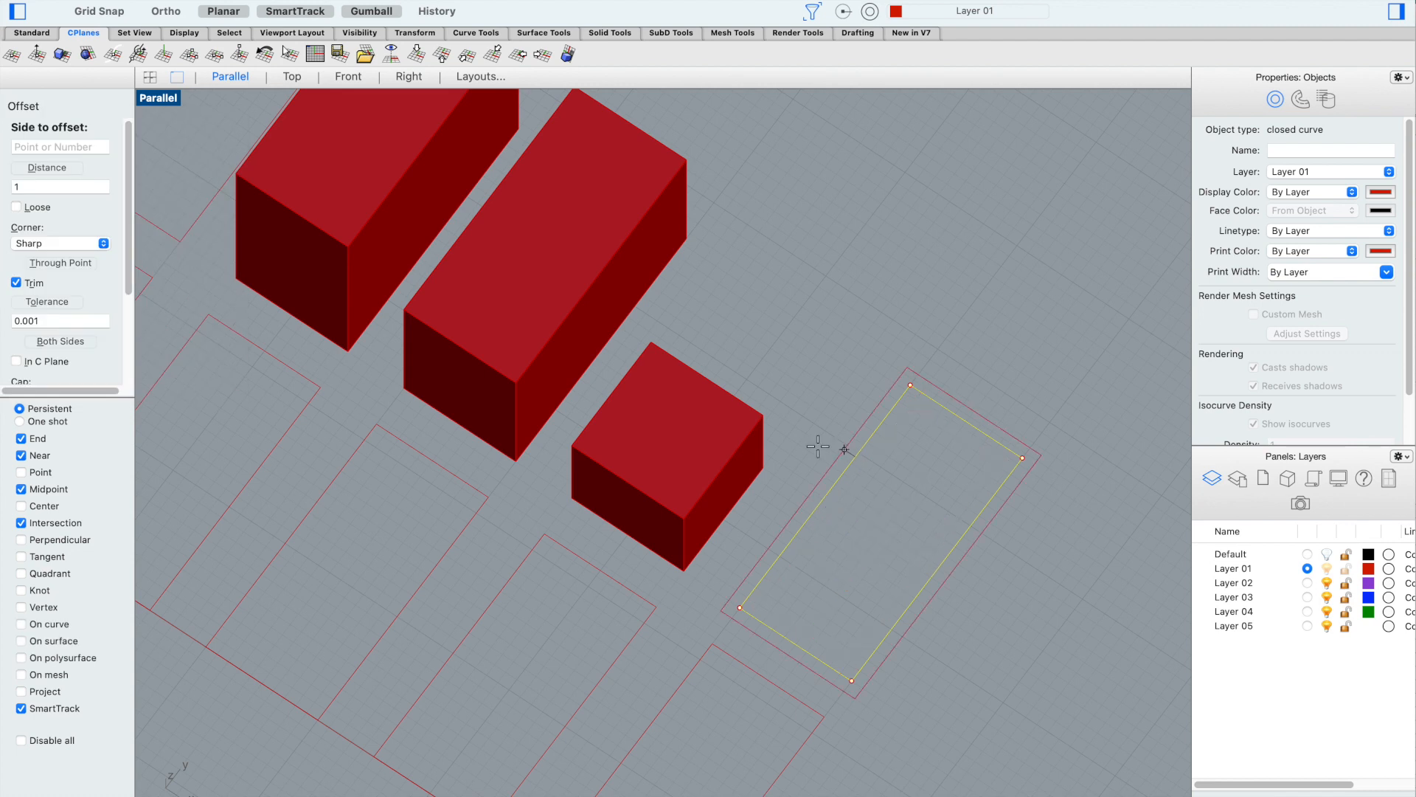
click(38, 185)
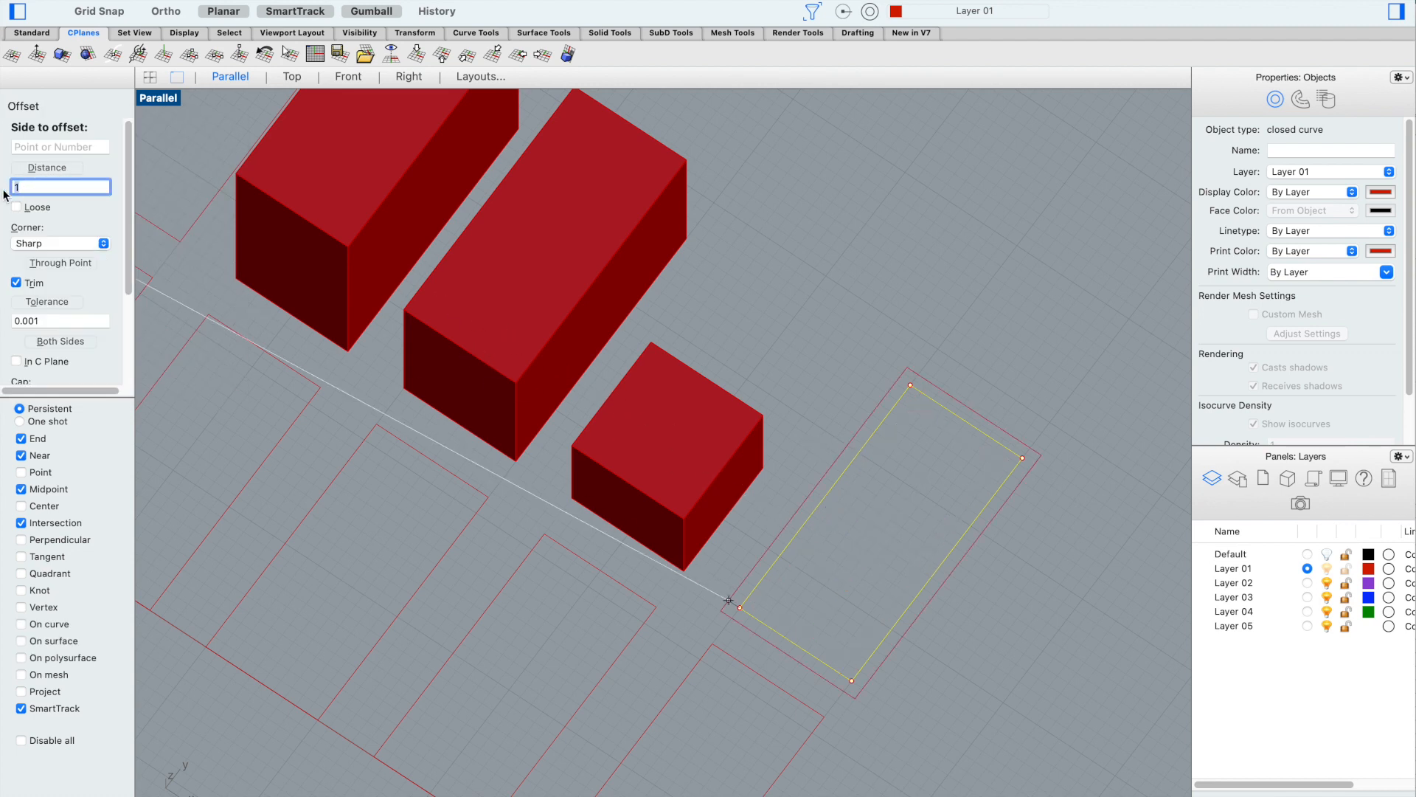
key(Return)
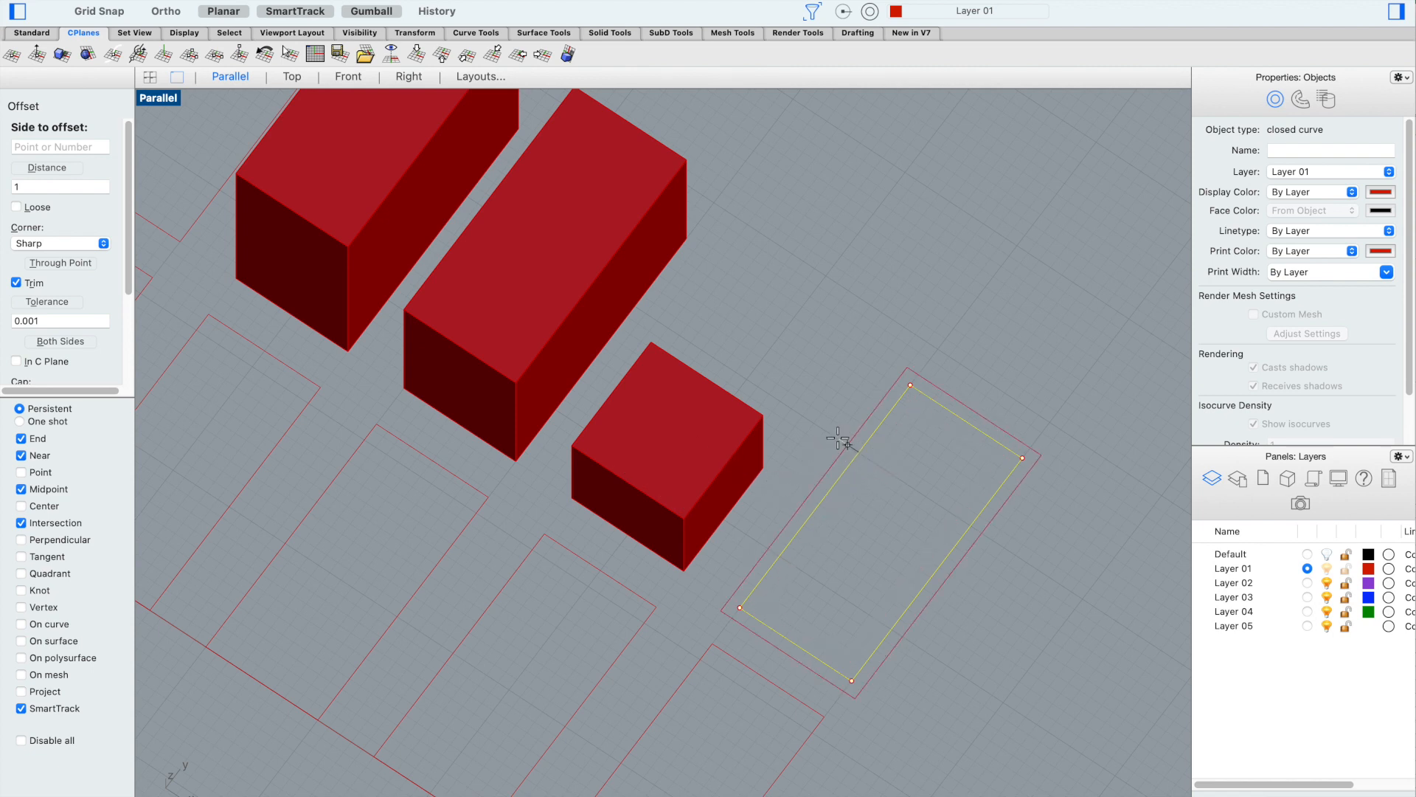
click(878, 464)
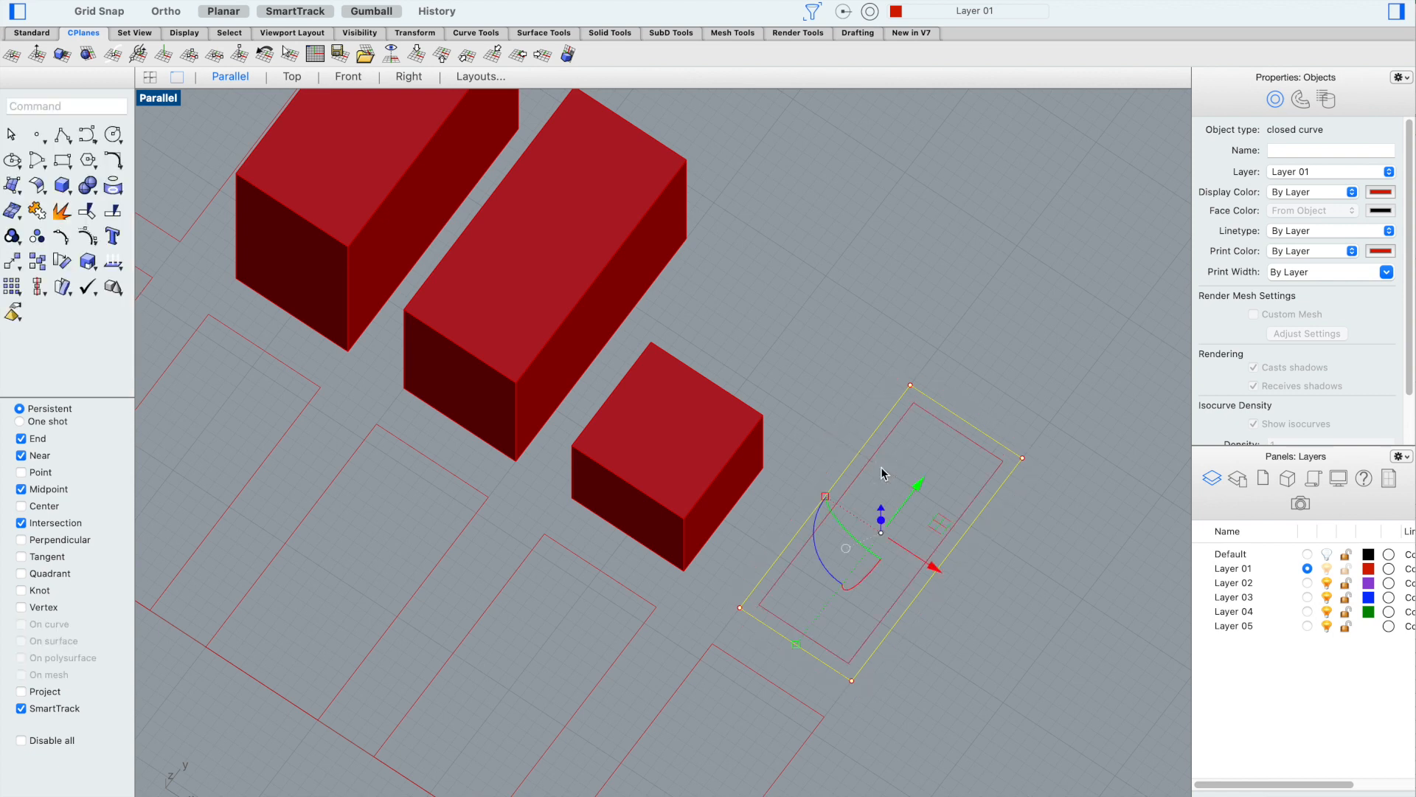
Extrude both nested rectangles freehand upward with ExtrudeCrv, Solid turned on, and inspect the thick-walled hollow box
click(830, 385)
drag(981, 364, 904, 441)
text(ExtrudeCrv)
key(Return)
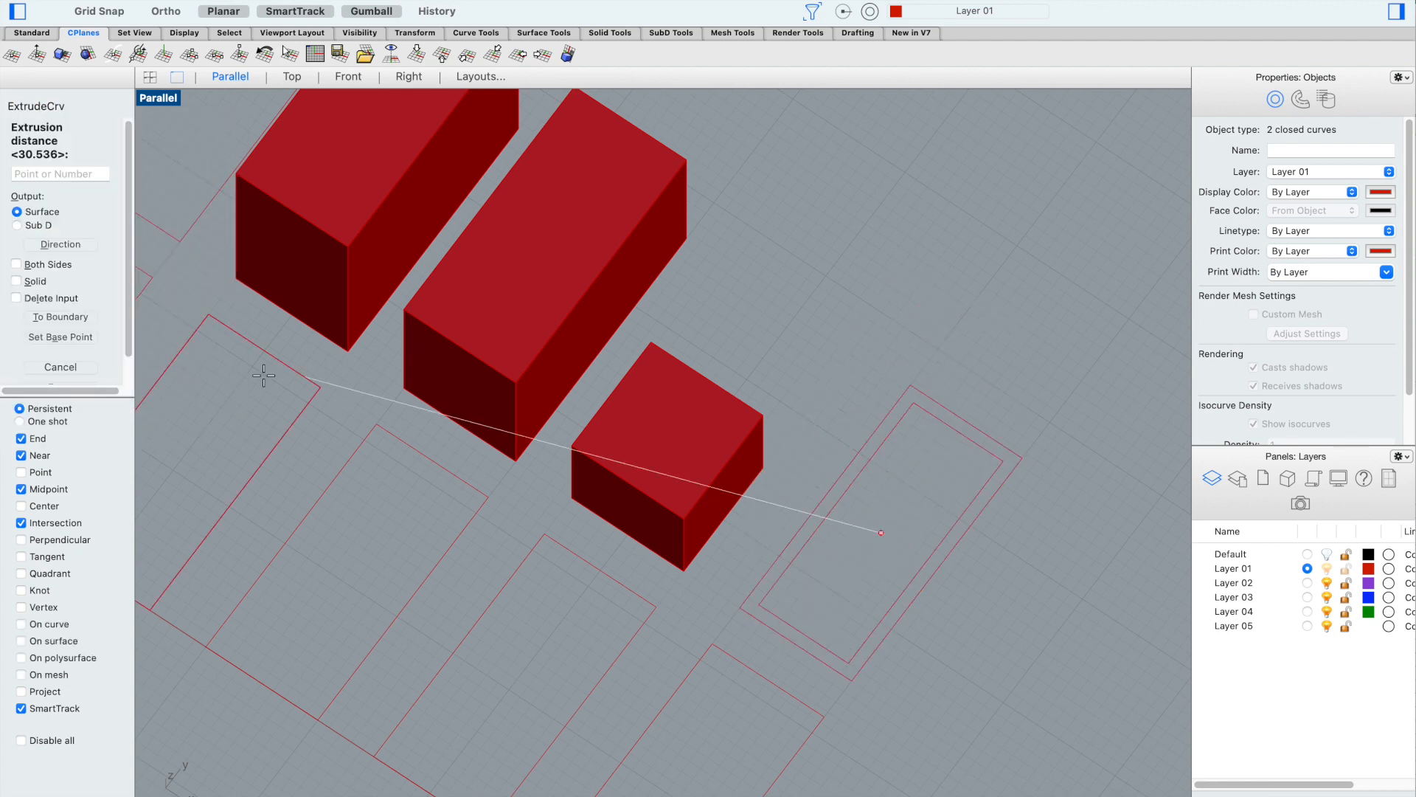
click(20, 284)
scroll(995, 398, down, 4)
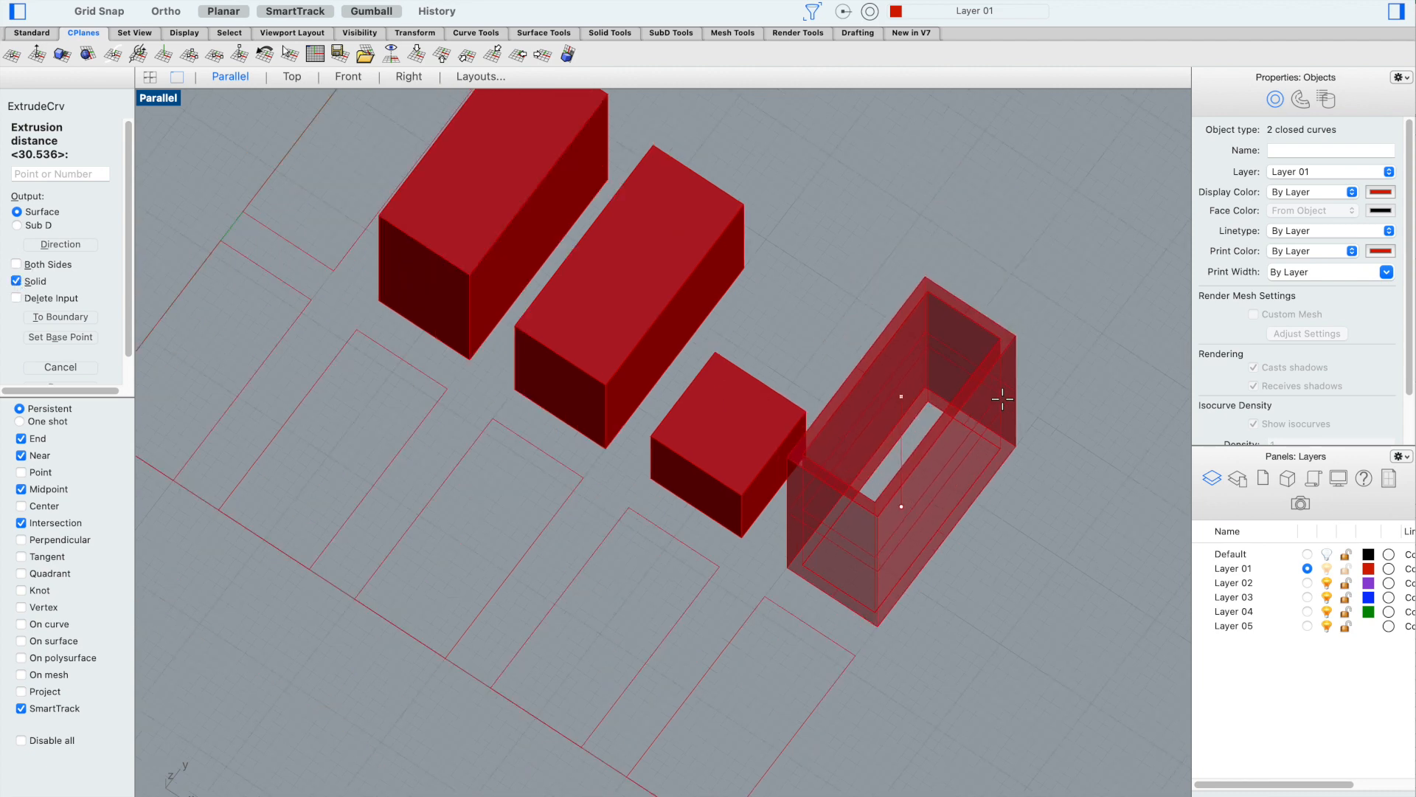
middle_click(1031, 405)
click(1021, 320)
mouse_move(1021, 320)
right_down()
mouse_move(1017, 260)
mouse_move(1005, 298)
right_up()
click(974, 324)
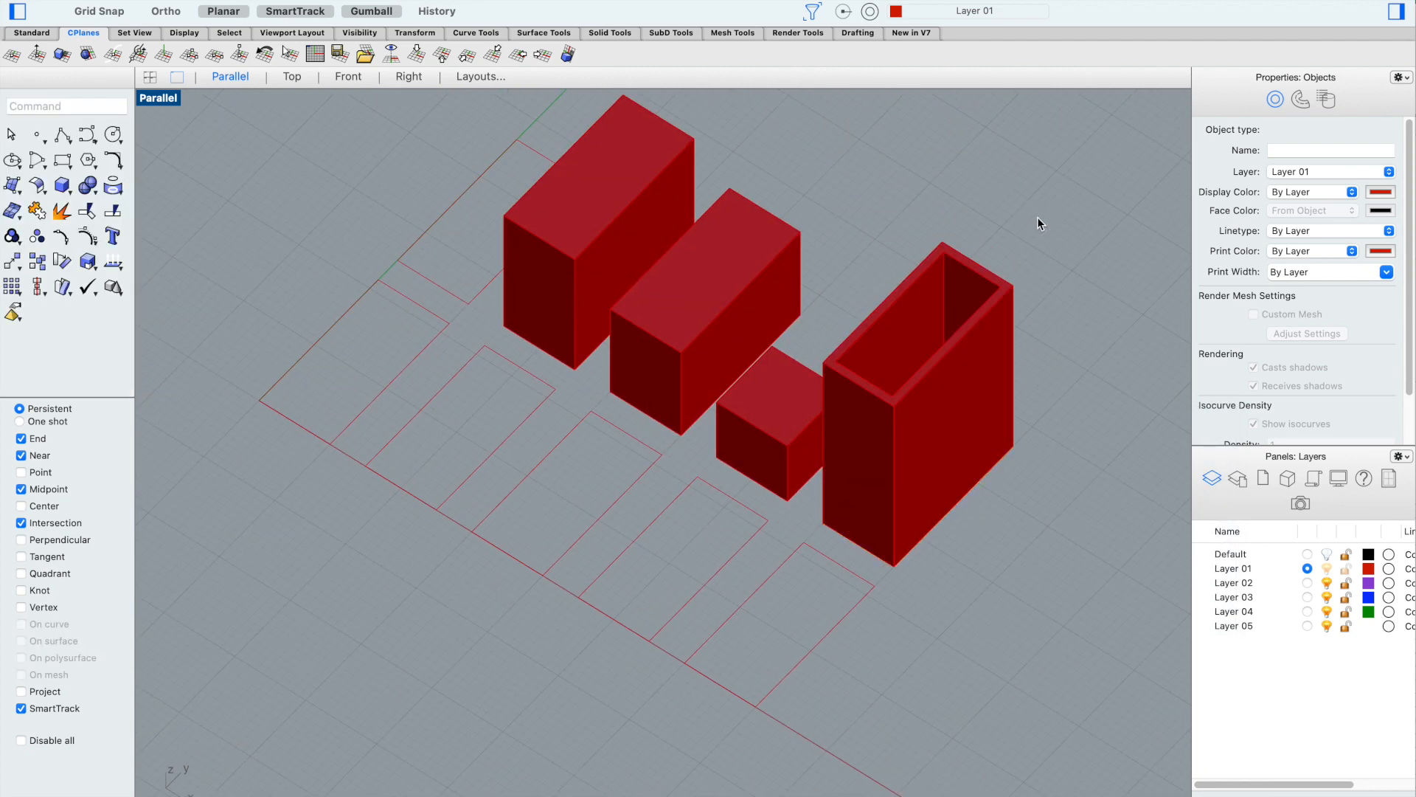
scroll(966, 342, up, 6)
right_drag(1001, 380, 989, 332)
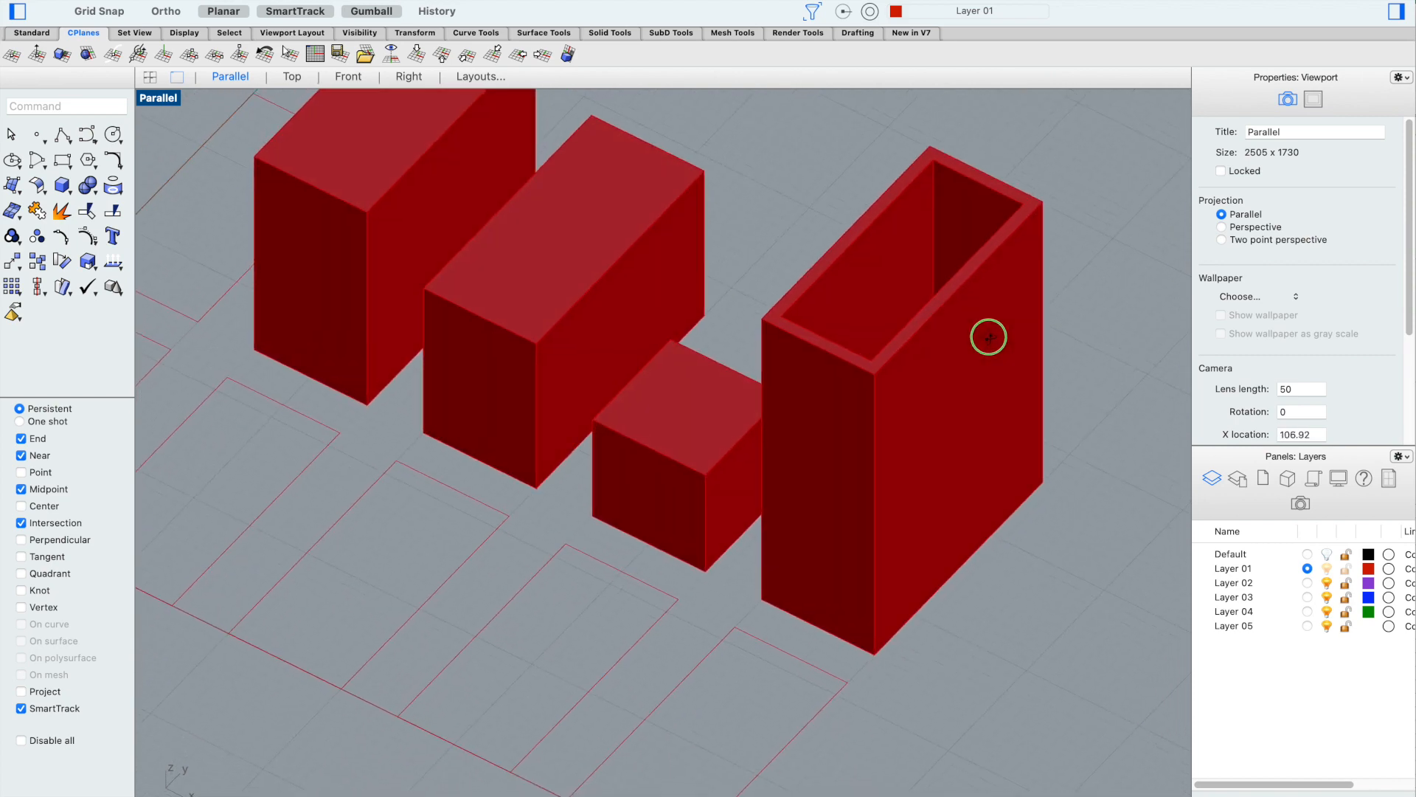
right_drag(1018, 452, 1037, 551)
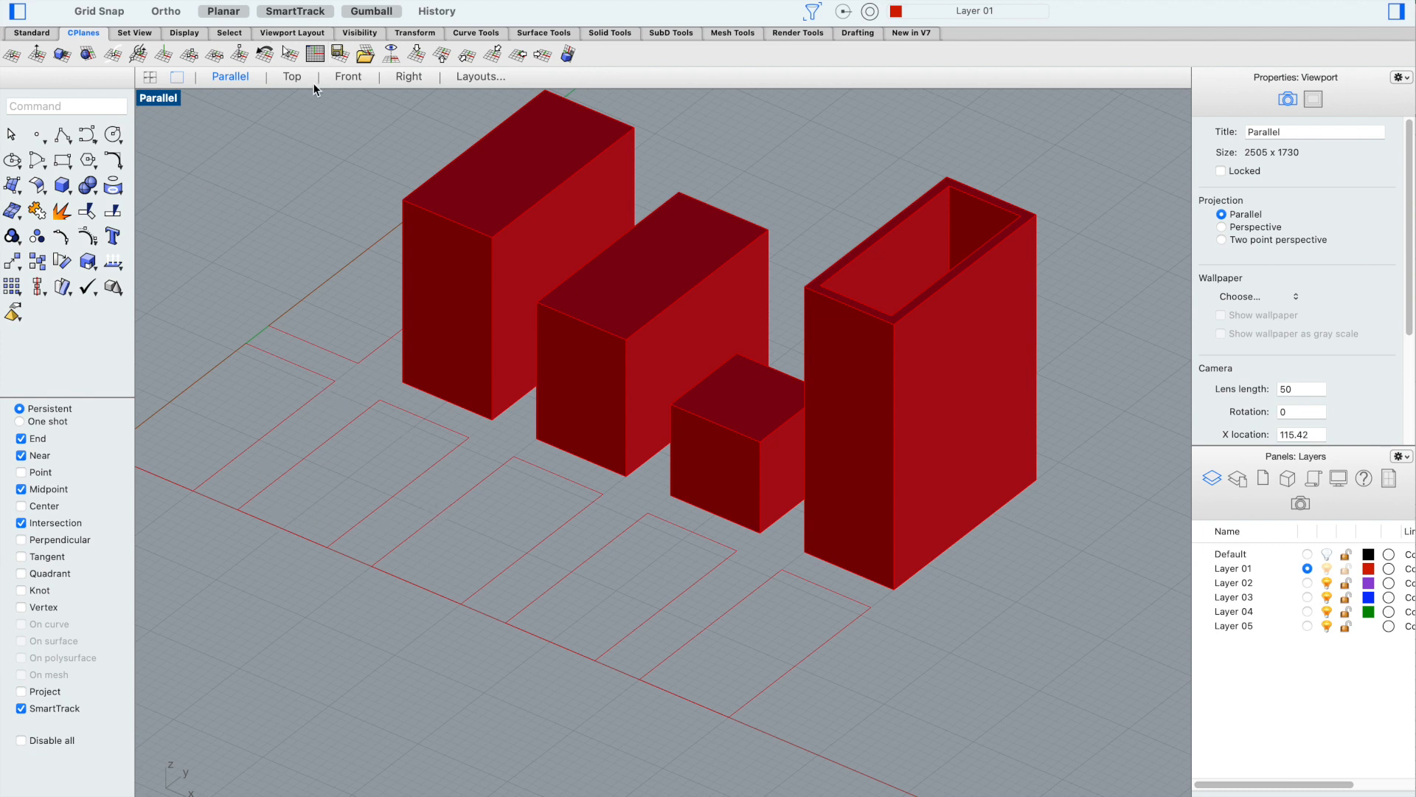
Draw a closed, irregular degree 3 control-point curve in the Top view, beside the hollow box
click(290, 77)
scroll(403, 301, down, 7)
scroll(292, 298, up, 5)
scroll(407, 350, up, 3)
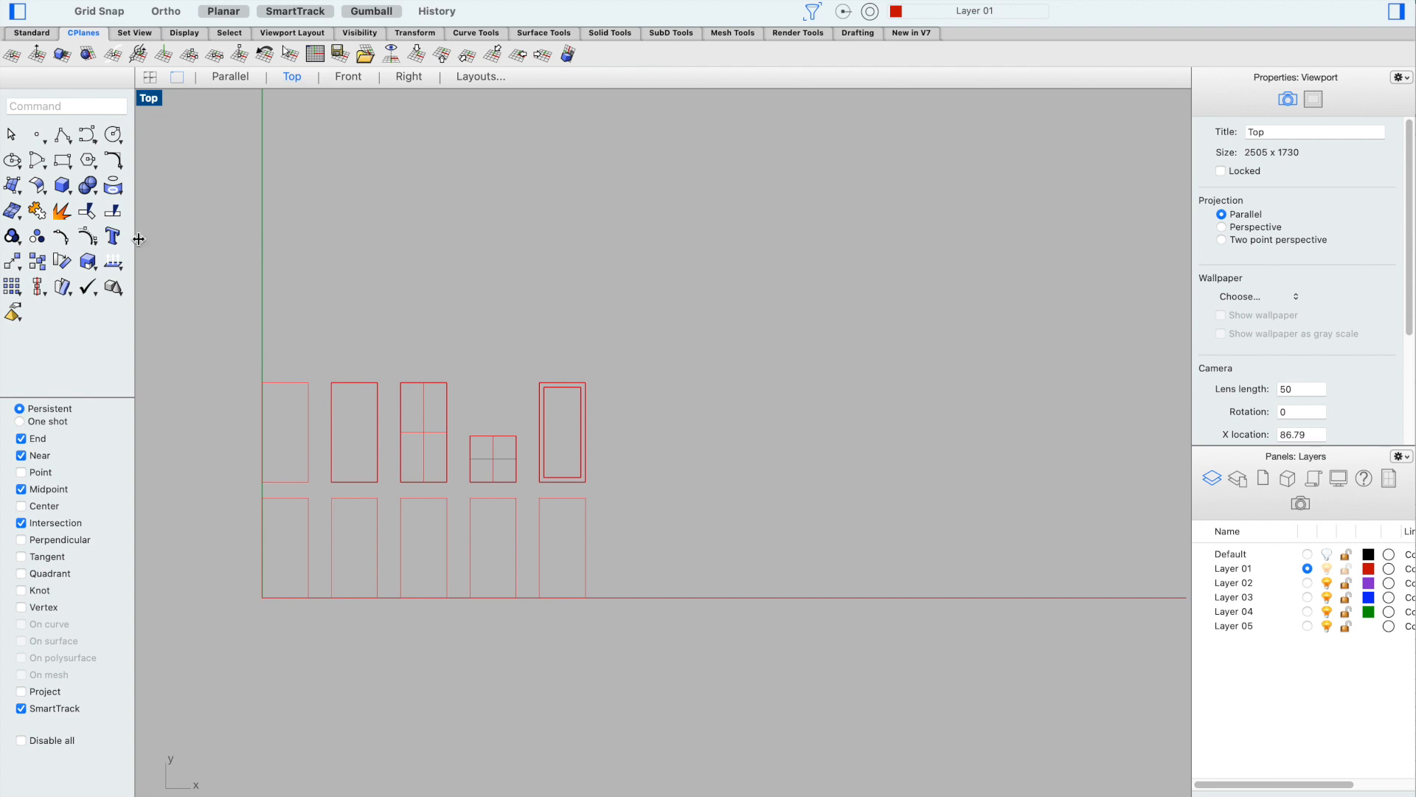
scroll(413, 276, up, 1)
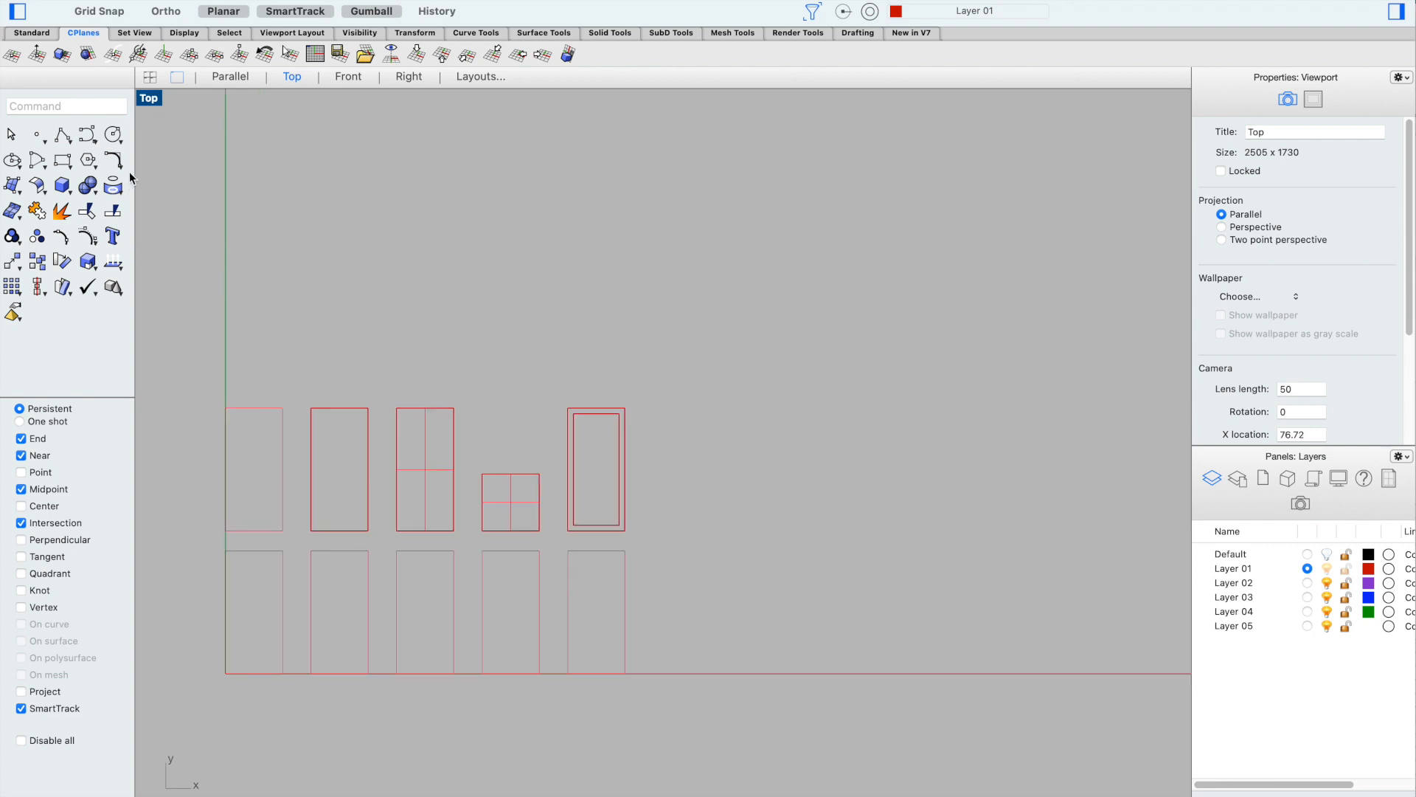
click(91, 137)
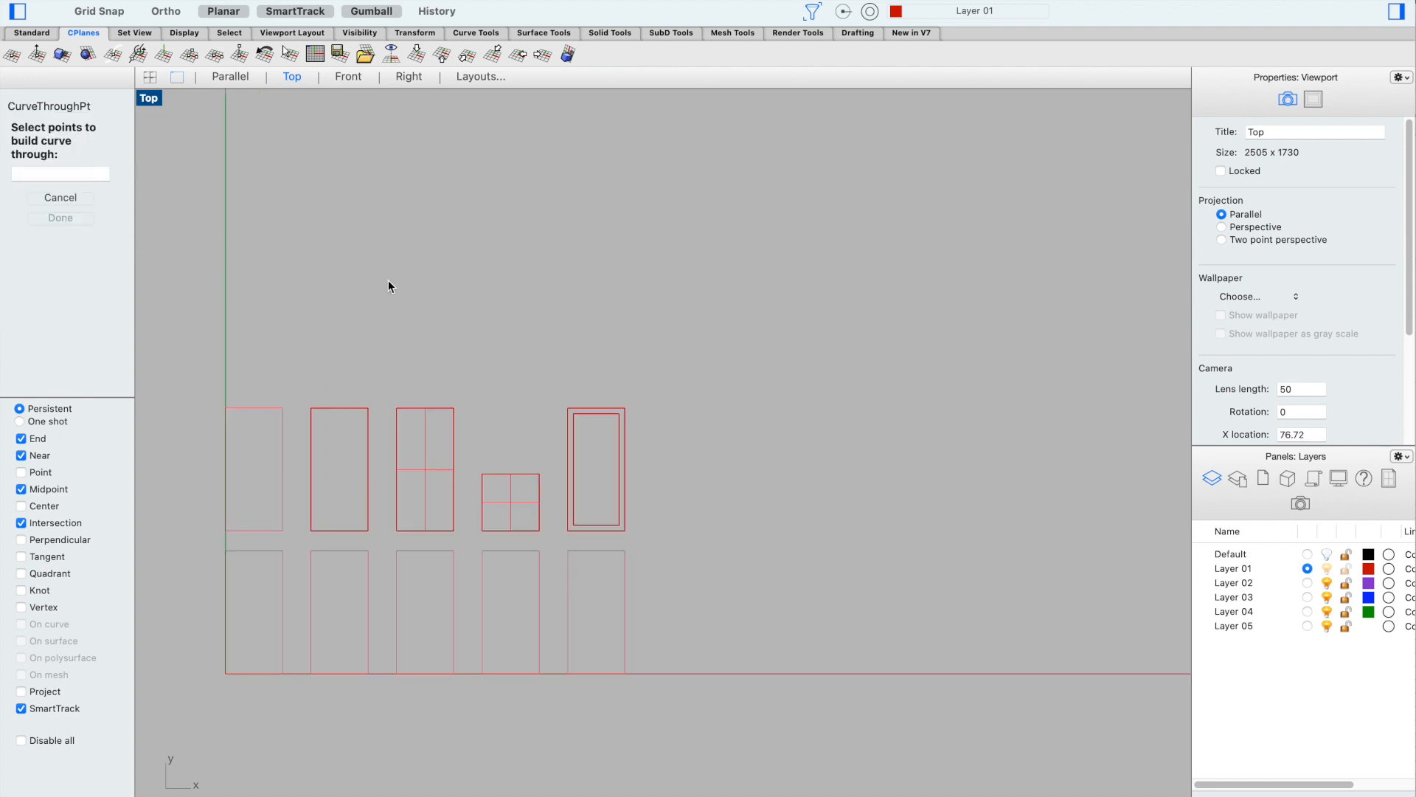
click(50, 194)
click(74, 136)
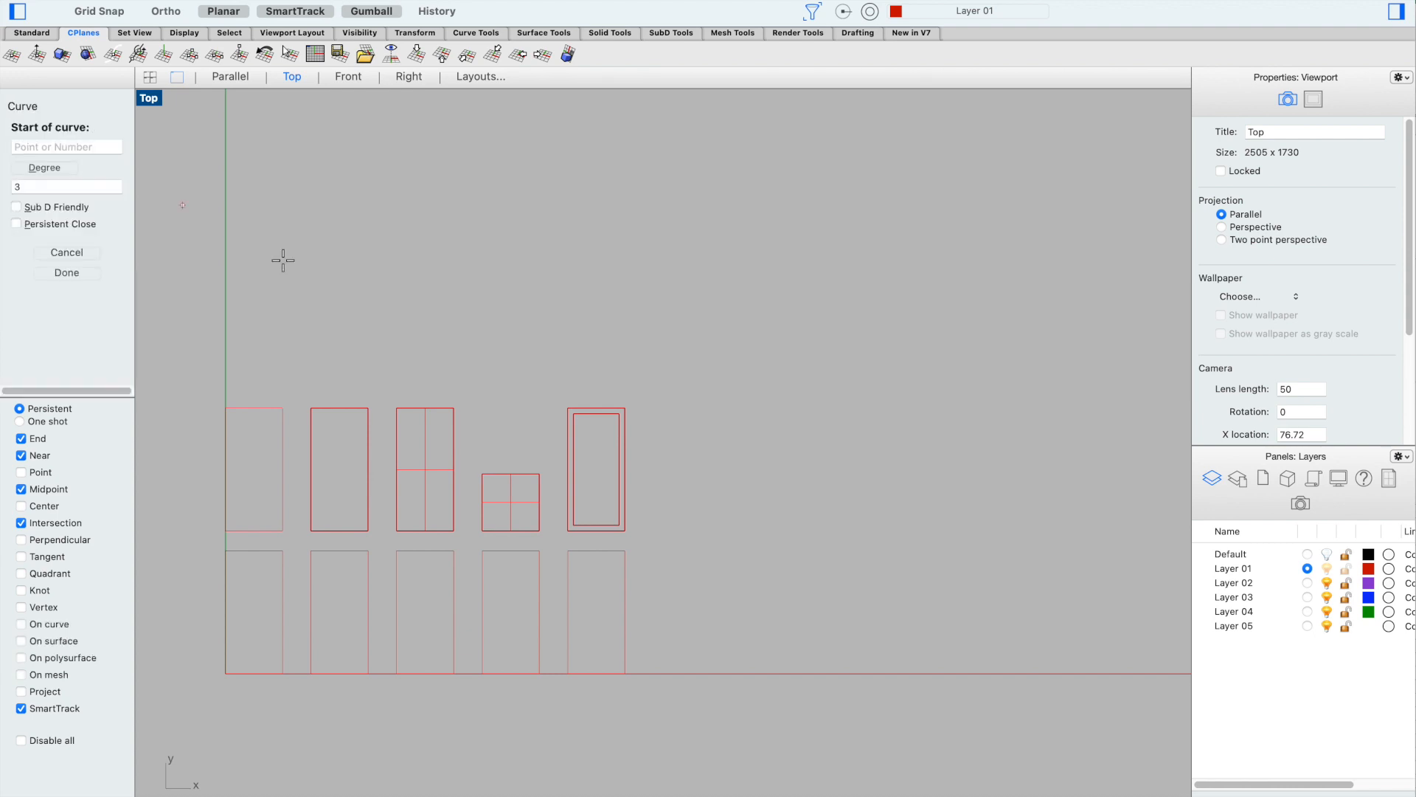
click(678, 515)
click(713, 518)
click(702, 487)
click(717, 459)
click(696, 412)
click(681, 442)
click(685, 456)
click(675, 466)
click(665, 453)
click(660, 476)
click(673, 476)
click(674, 484)
click(665, 491)
click(657, 502)
click(662, 514)
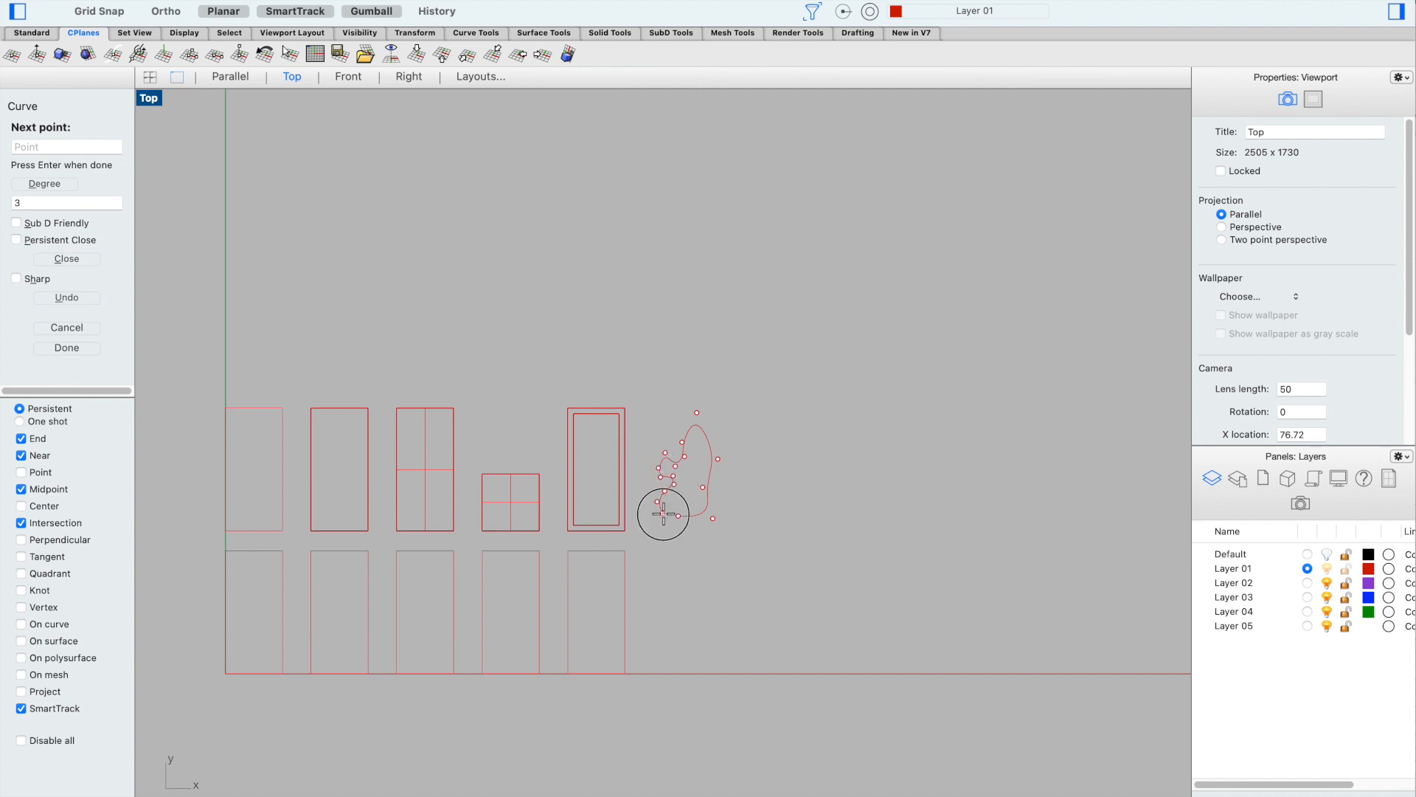
click(678, 515)
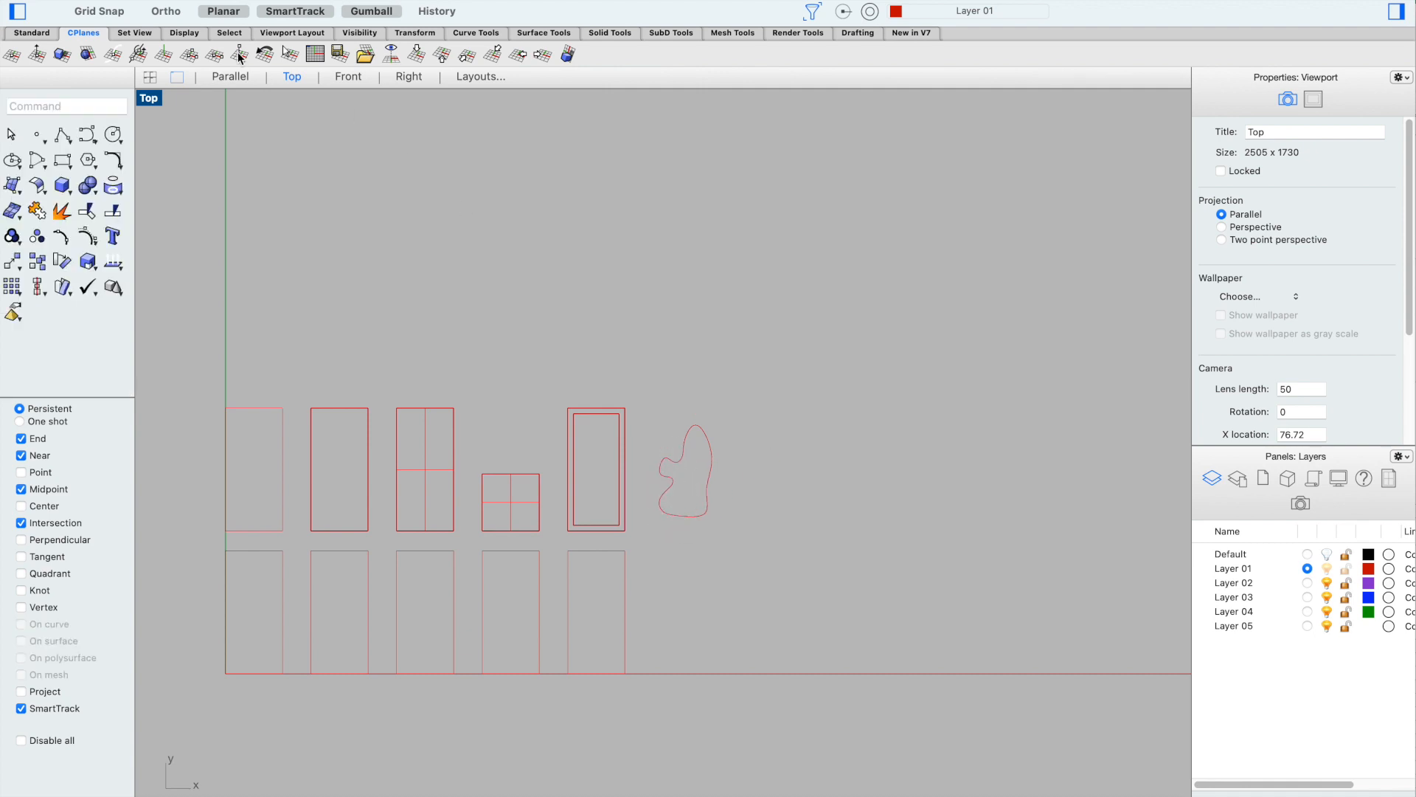
Extrude the irregular closed curve freehand upward as a capped solid in the Parallel view
click(225, 76)
scroll(1003, 498, up, 5)
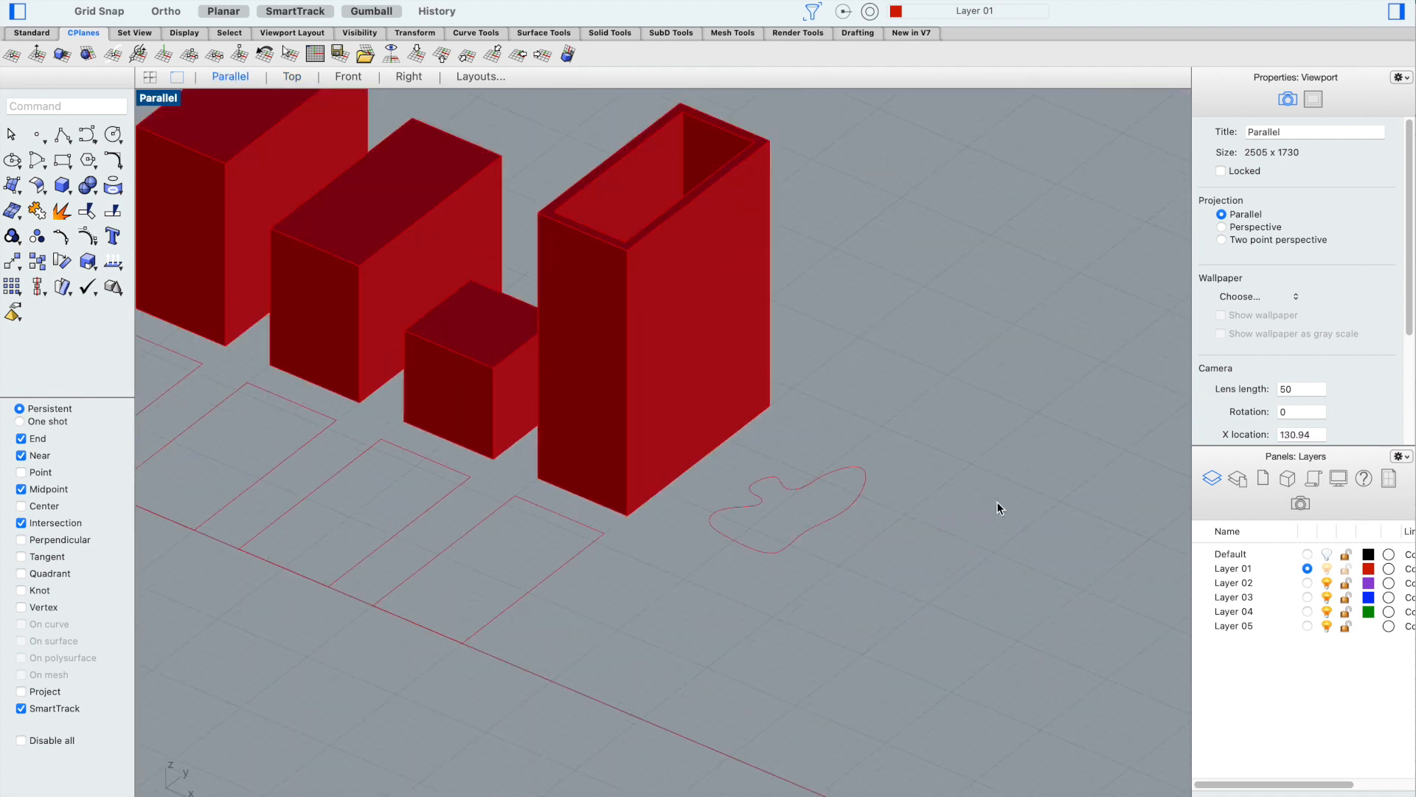
click(816, 512)
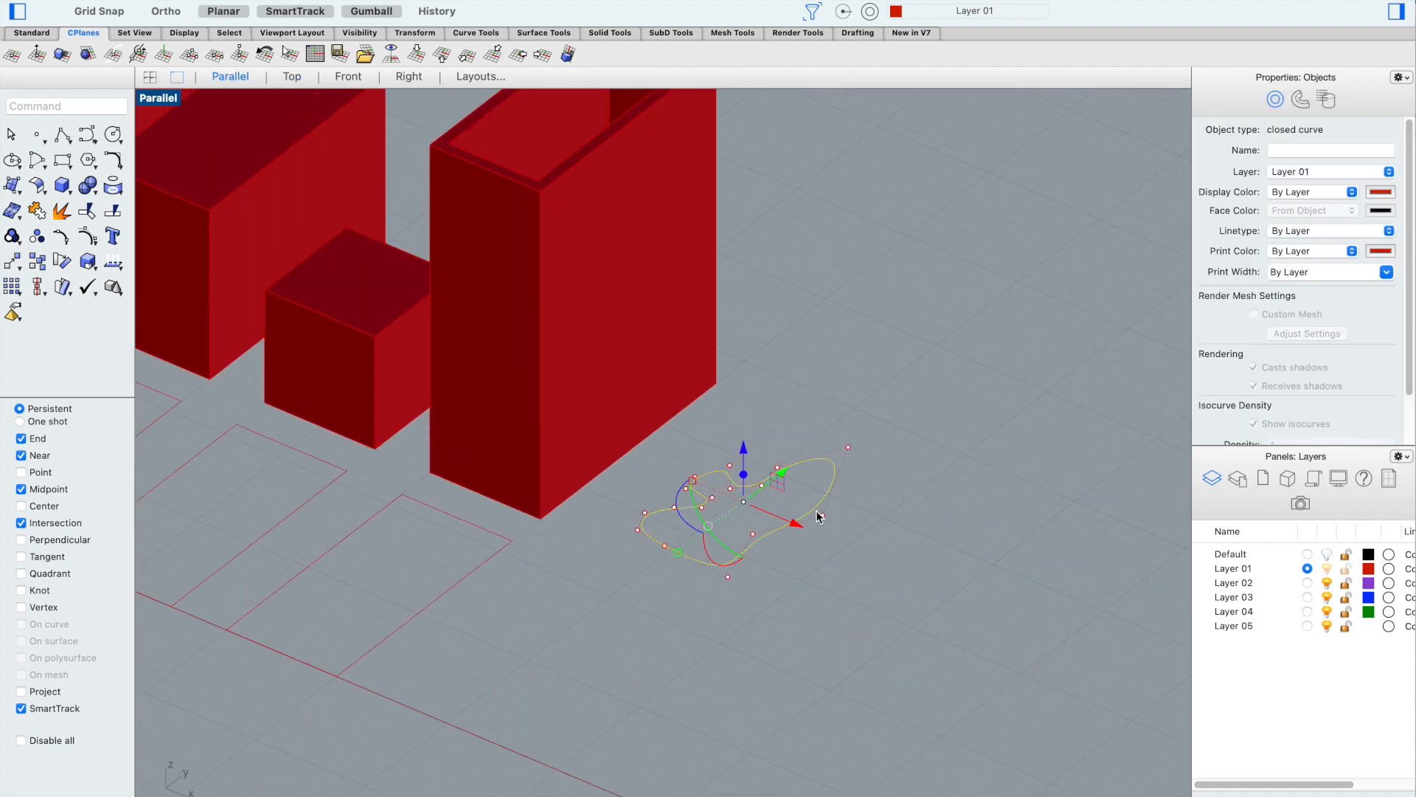
text(EC)
key(Return)
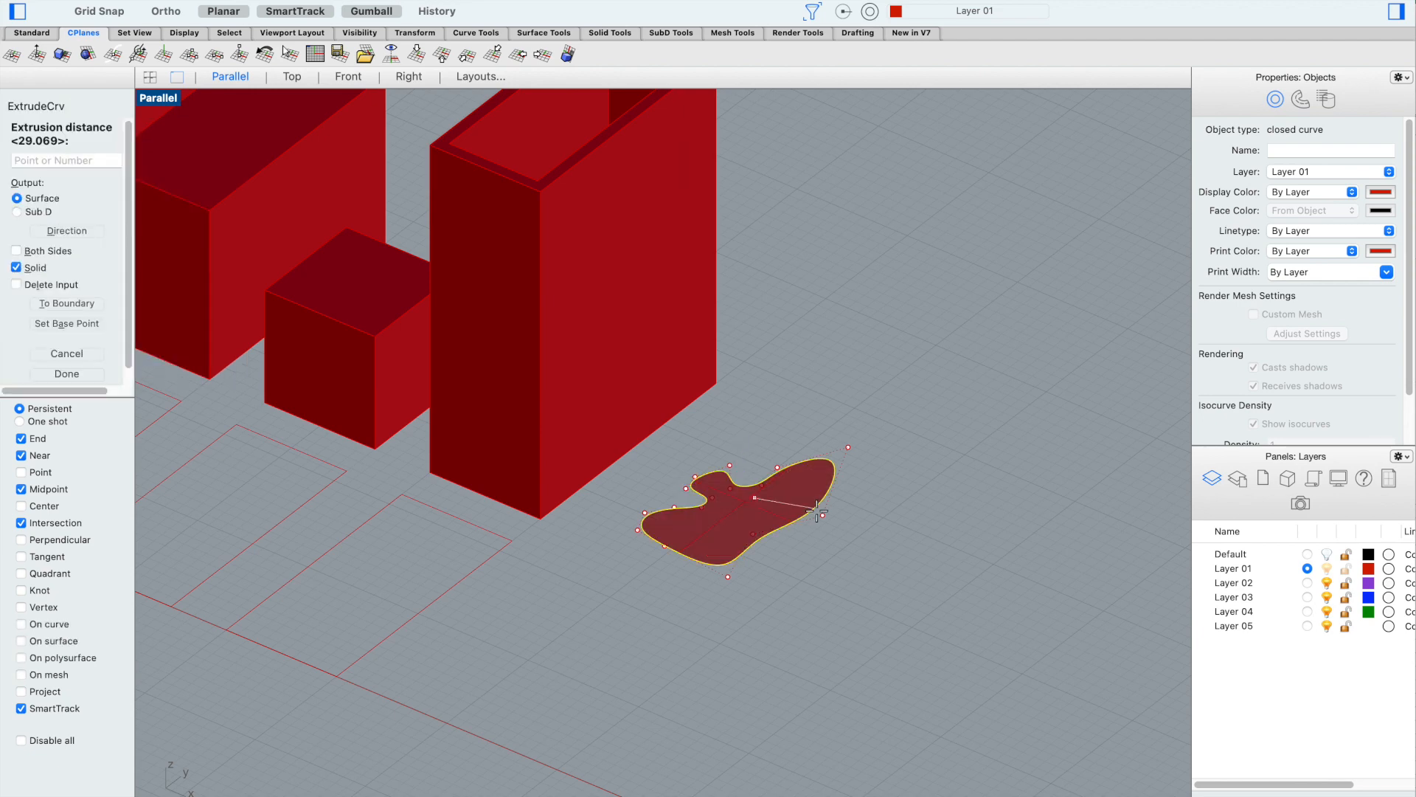
scroll(816, 388, down, 2)
mouse_move(846, 352)
right_down()
mouse_move(863, 363)
mouse_move(863, 344)
right_up()
click(850, 318)
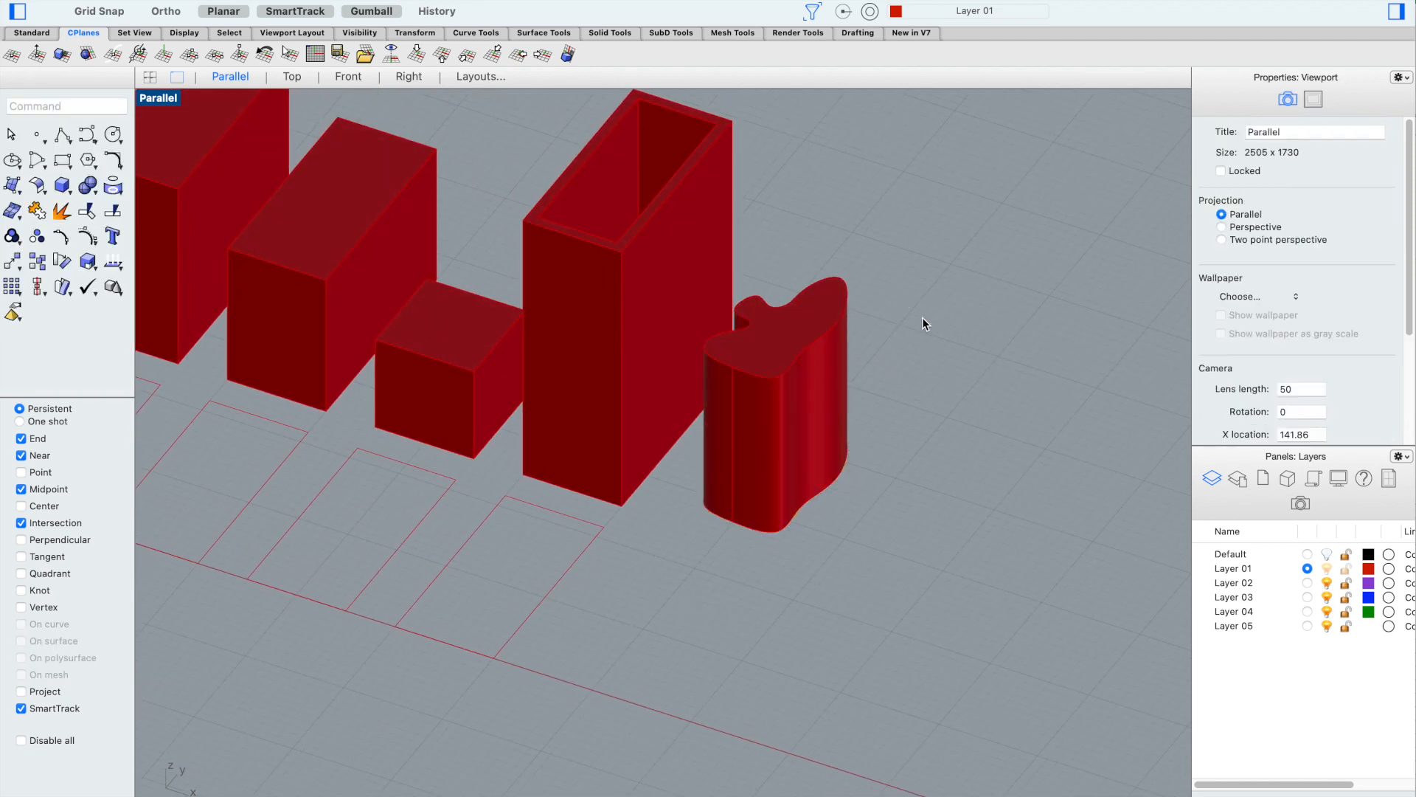
Draw a small circle beside the irregular solid and extrude it freehand upward into a thin solid cylinder
click(113, 134)
click(887, 525)
click(903, 517)
text(ExtrudeCrv)
key(Return)
click(936, 253)
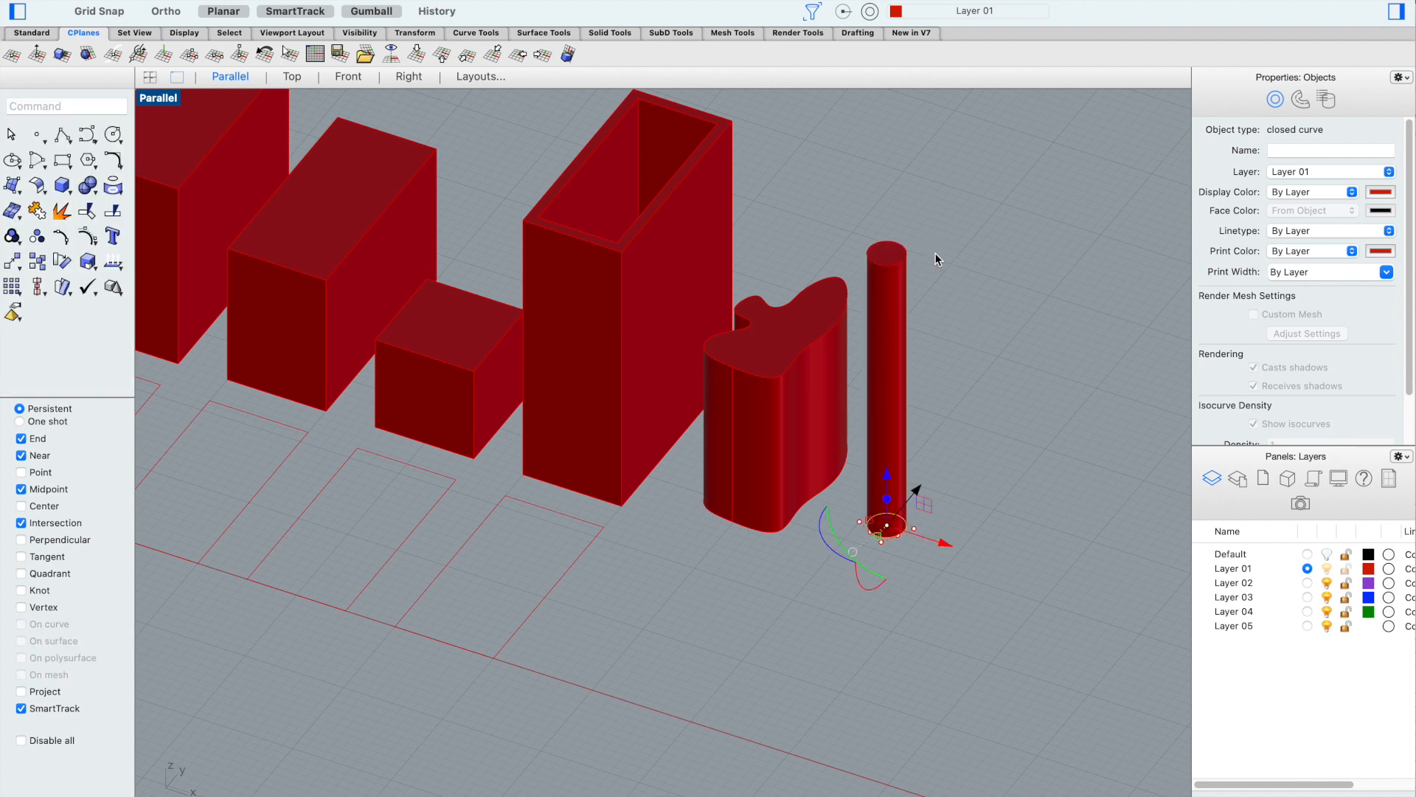
key(Escape)
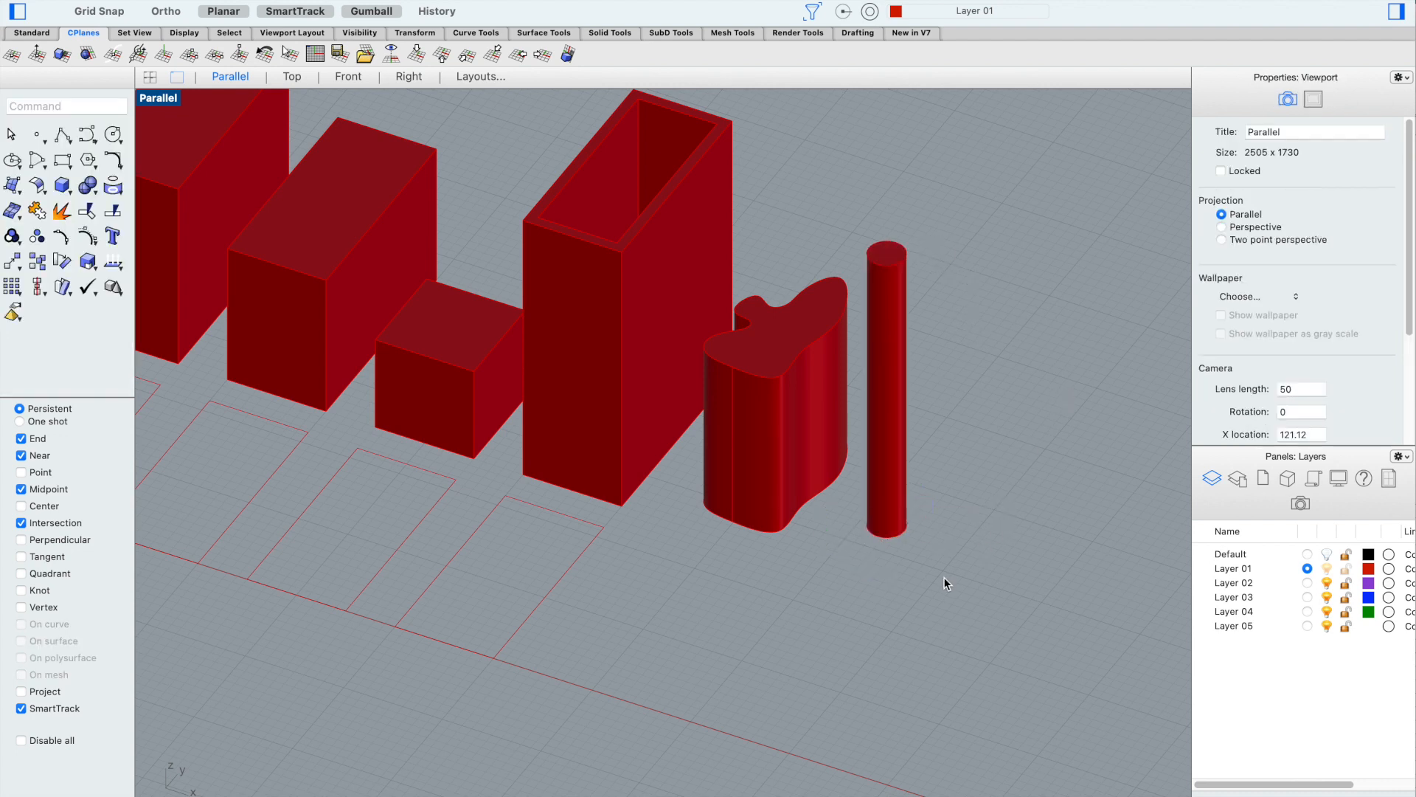
Draw two concentric circles beside the thin cylinder, enabling the Center object snap to place the smaller inner one
key(Return)
click(68, 185)
click(120, 141)
click(956, 551)
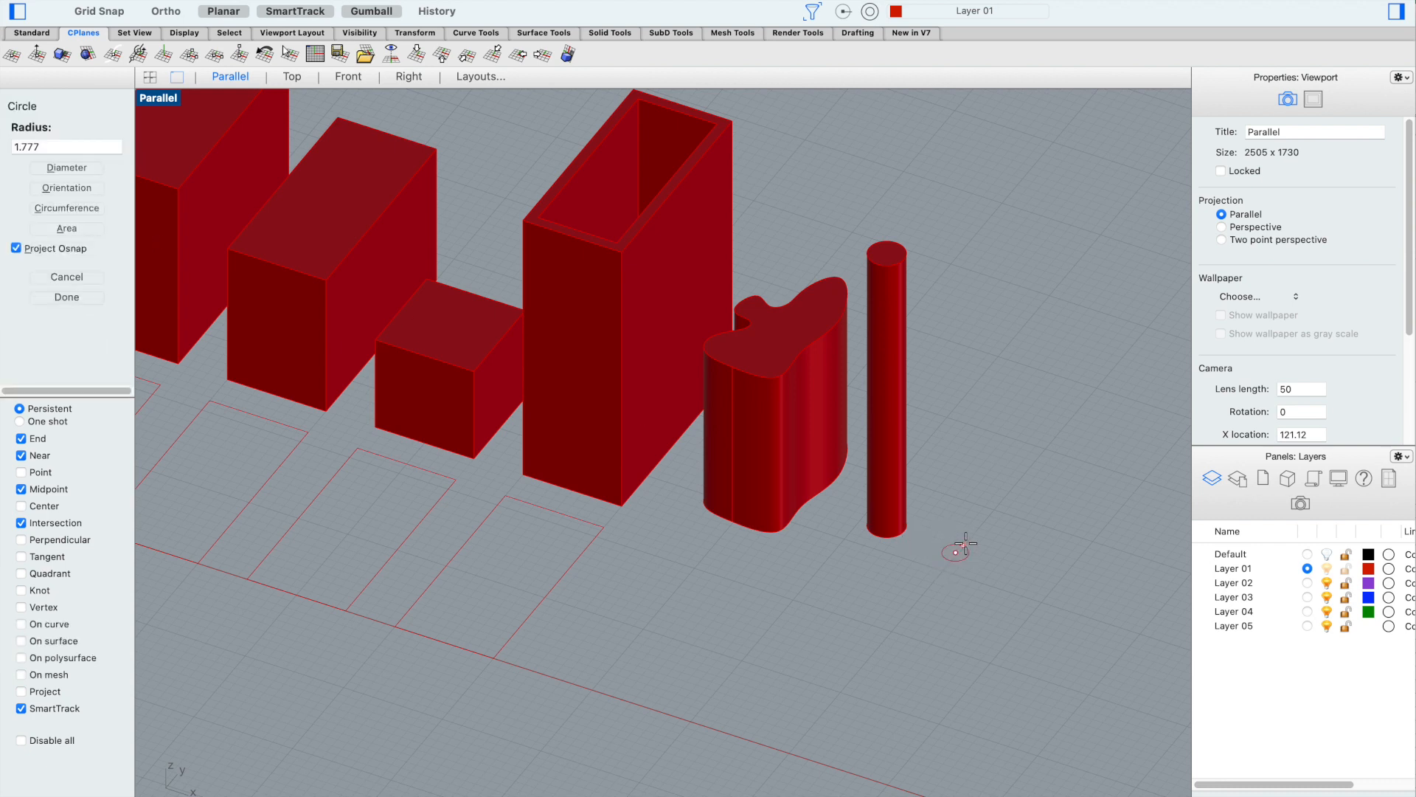
click(985, 543)
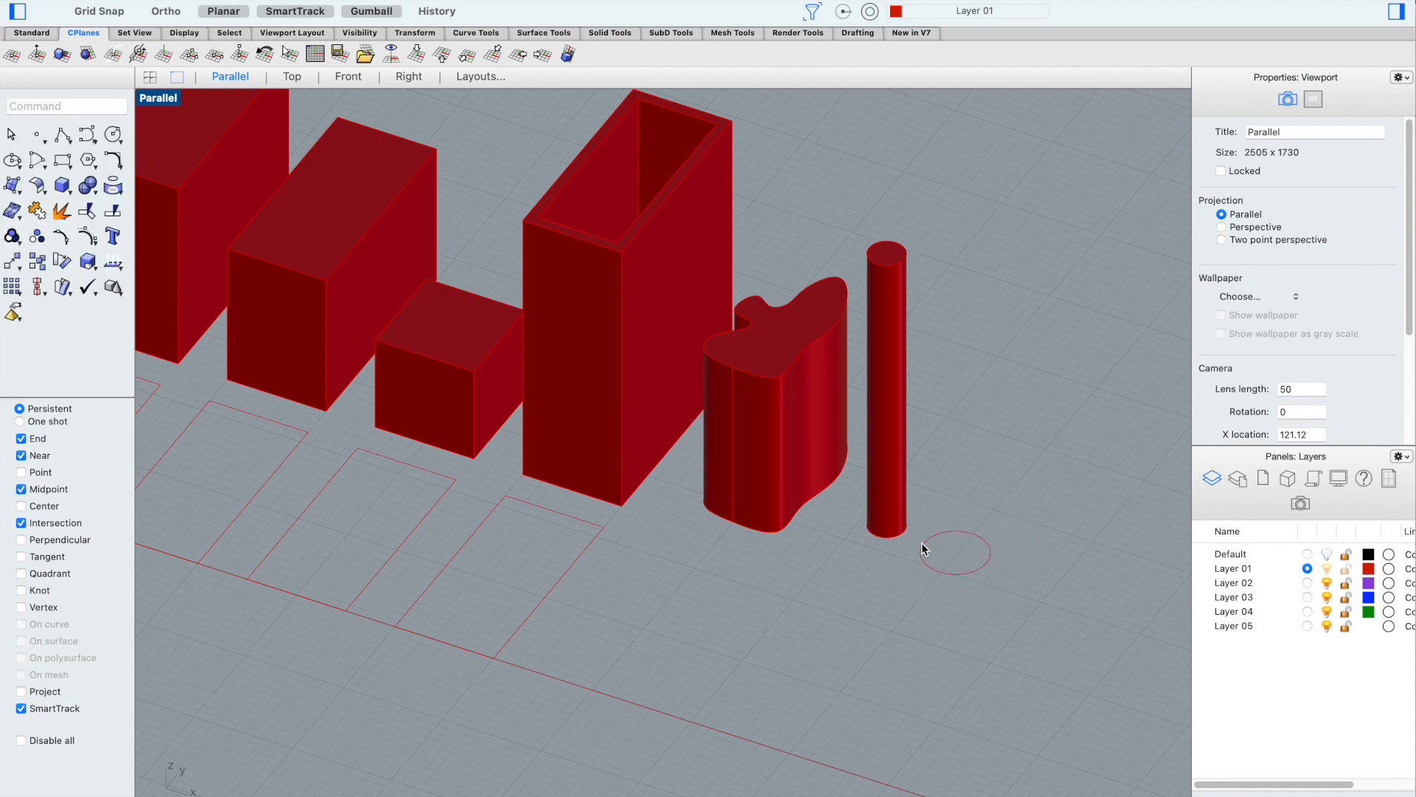
key(Return)
click(42, 506)
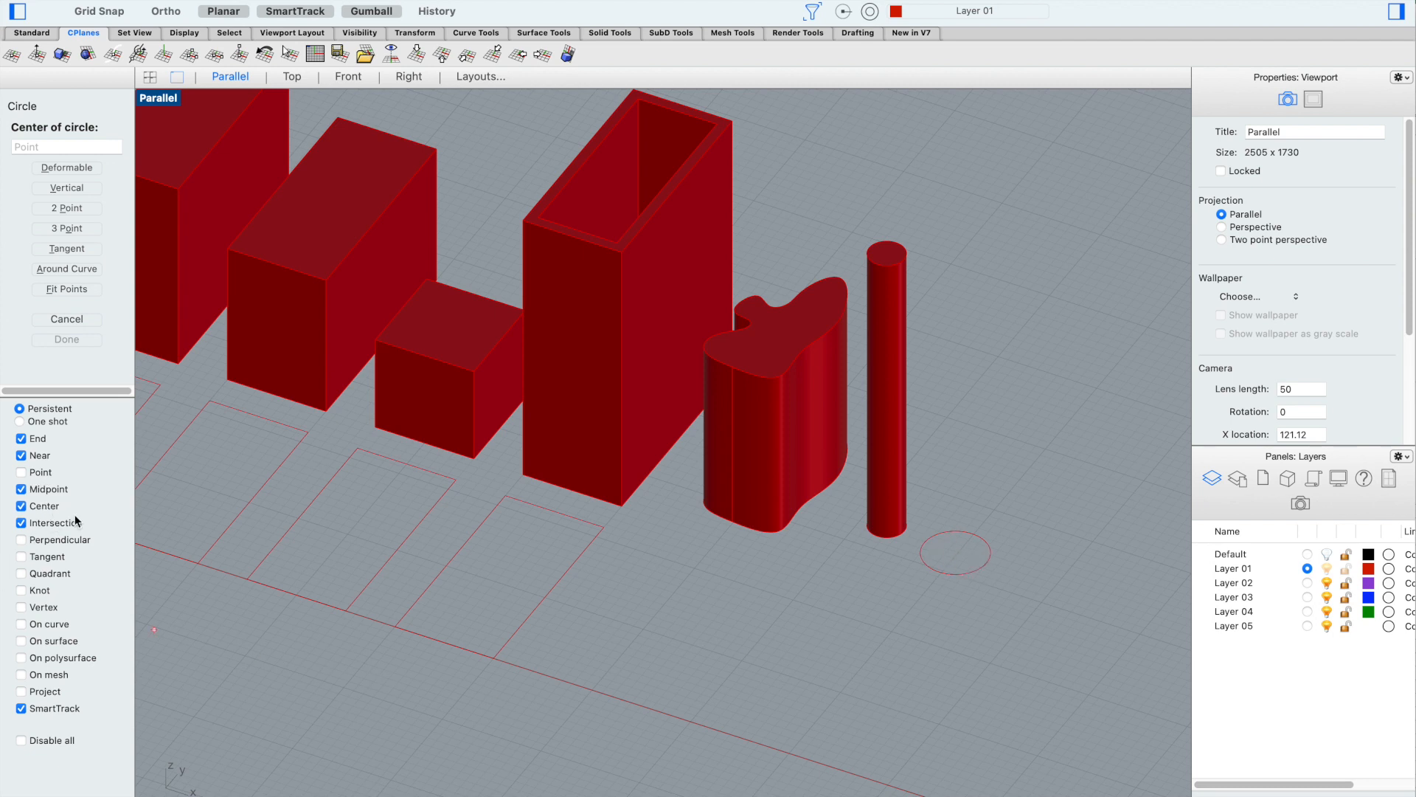
click(959, 552)
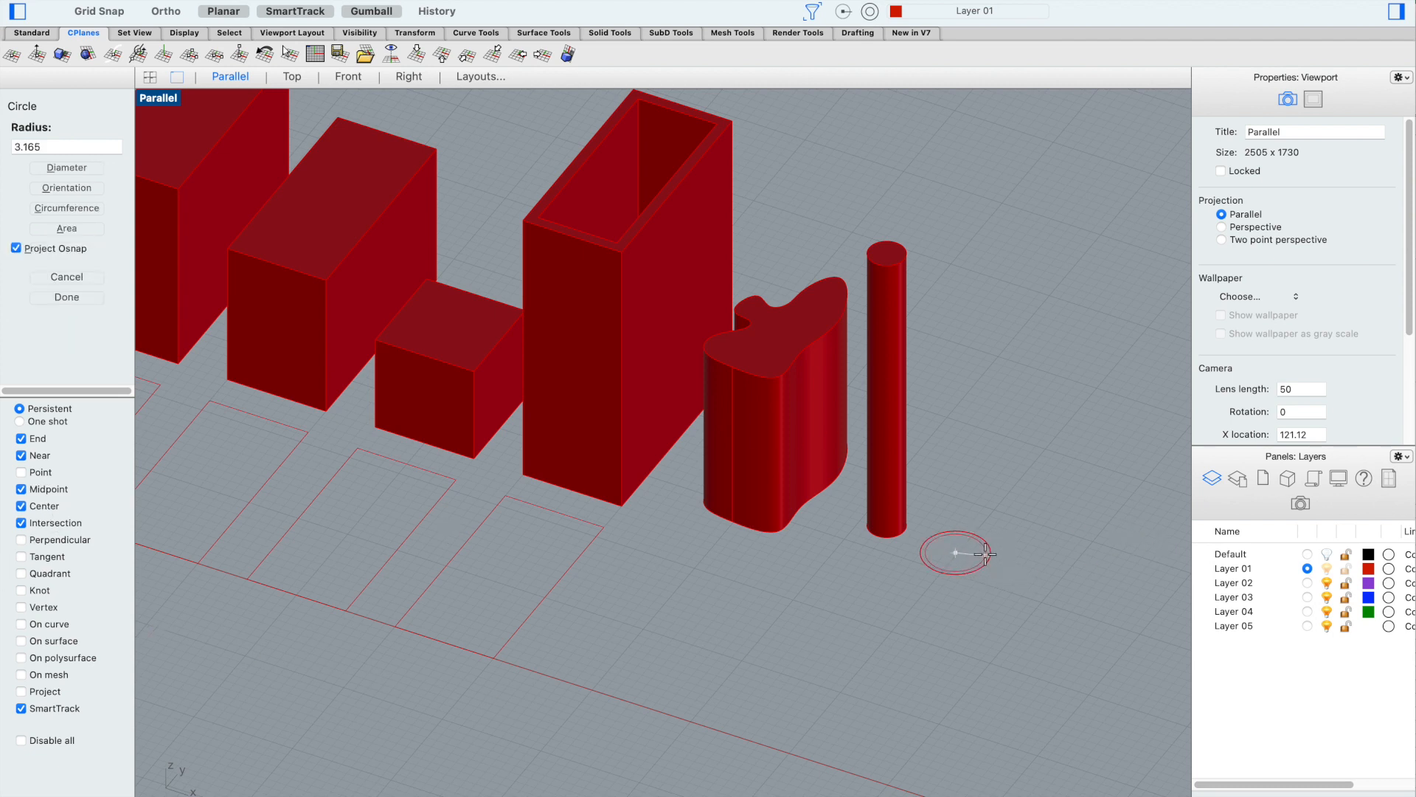
click(974, 553)
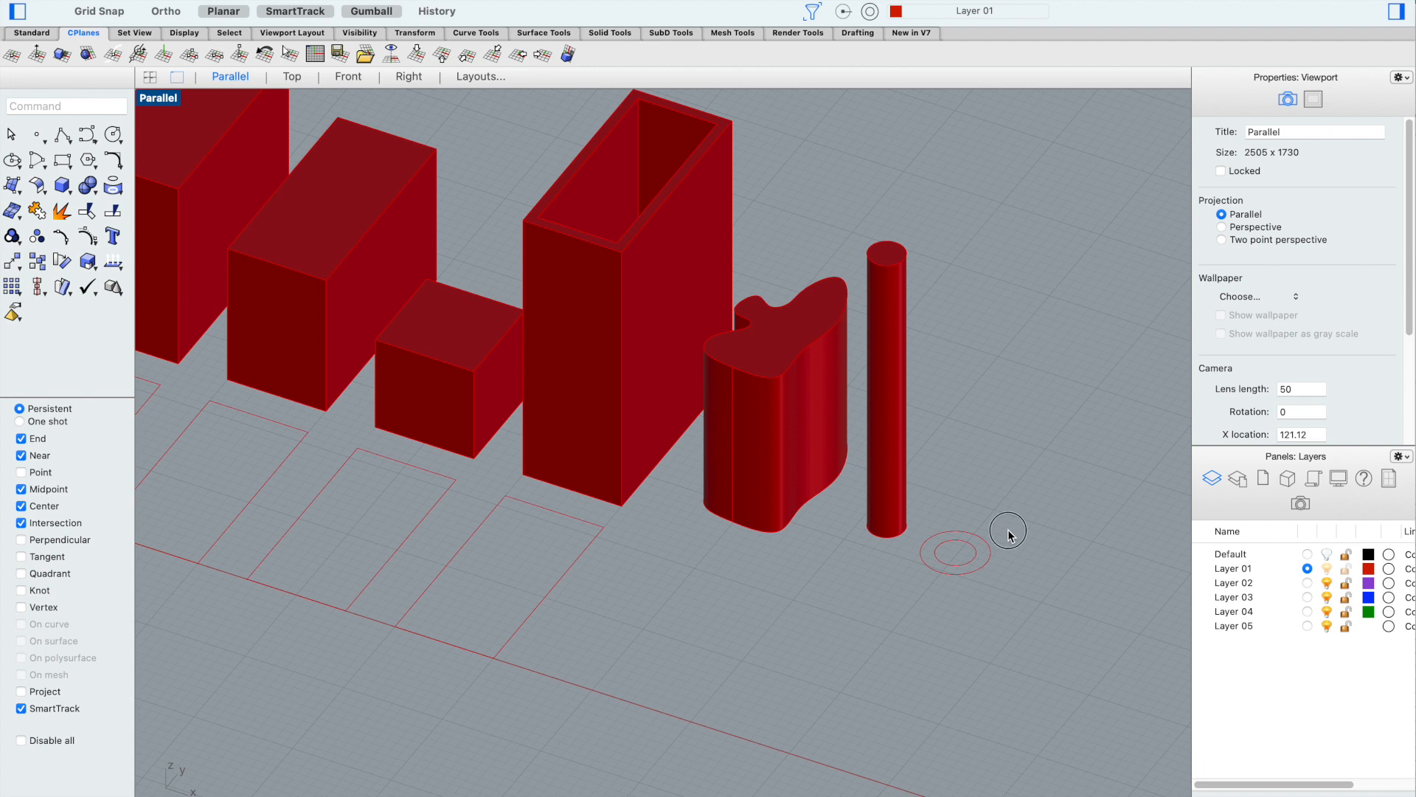
Extrude both concentric circles together freehand upward with ExtrudeCrv to form a solid tube
drag(1032, 521, 951, 579)
text(ExtrudeCrv)
key(Return)
click(983, 319)
click(995, 257)
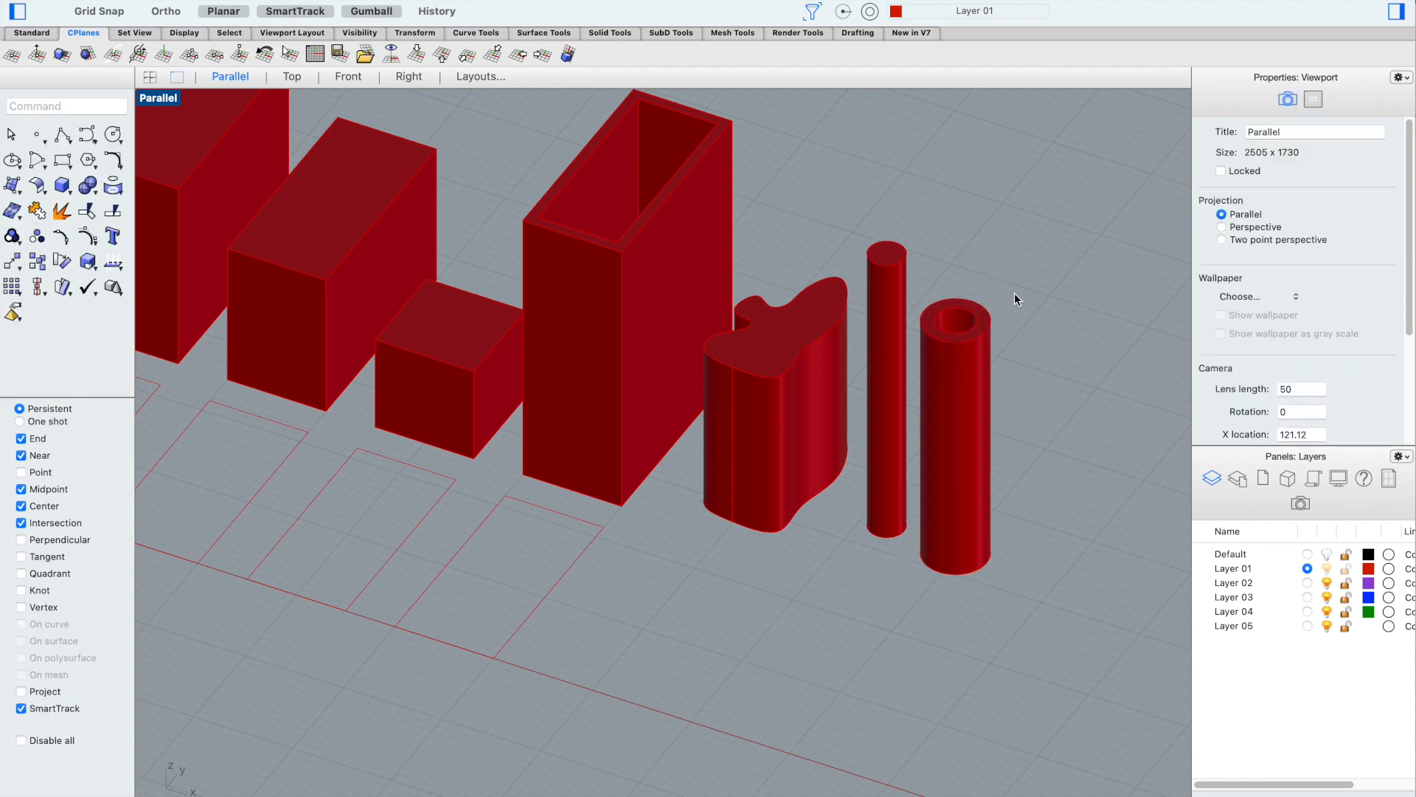
Examine the complete row of extruded solids, from the rectangular blocks to the tube
scroll(1022, 323, down, 4)
scroll(903, 363, up, 2)
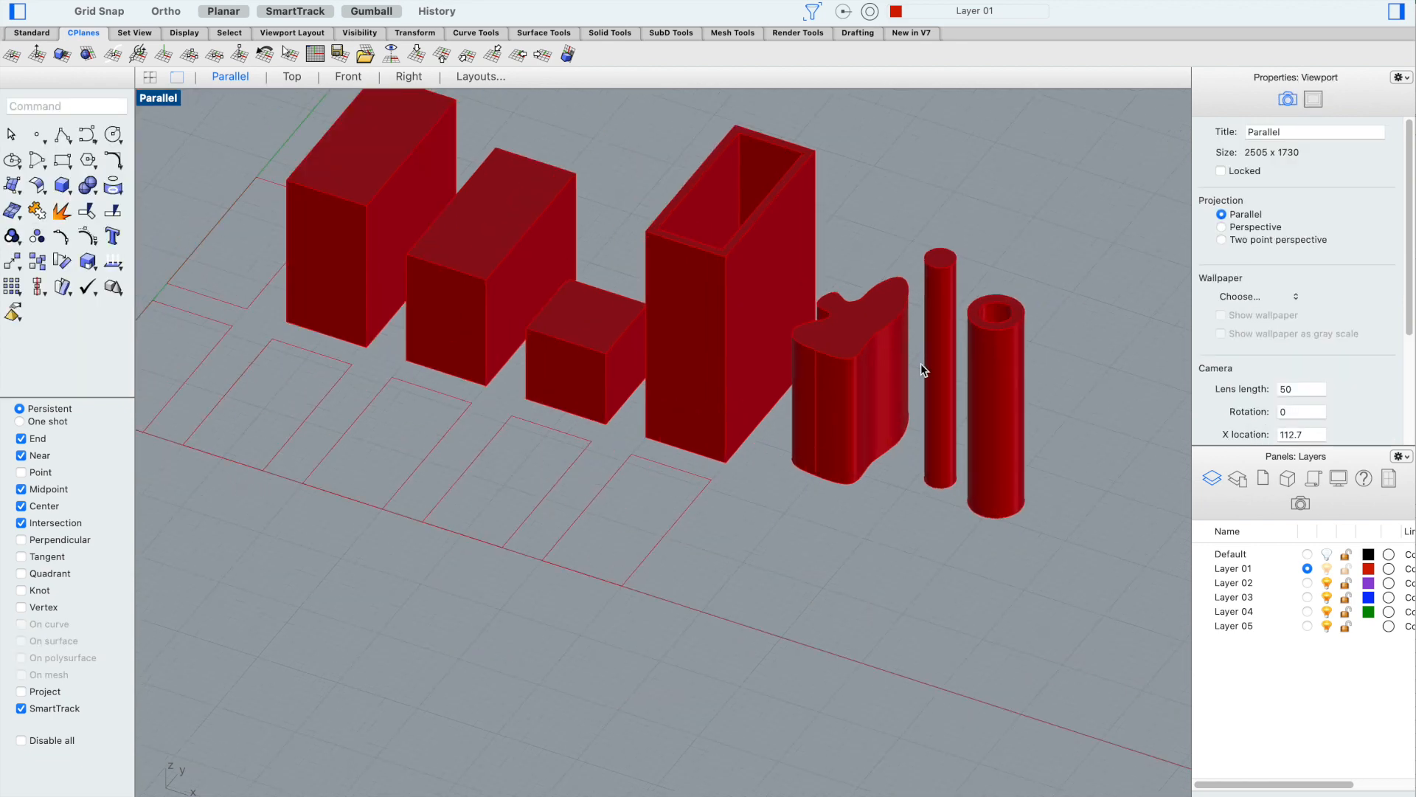
scroll(920, 363, down, 3)
scroll(827, 181, up, 3)
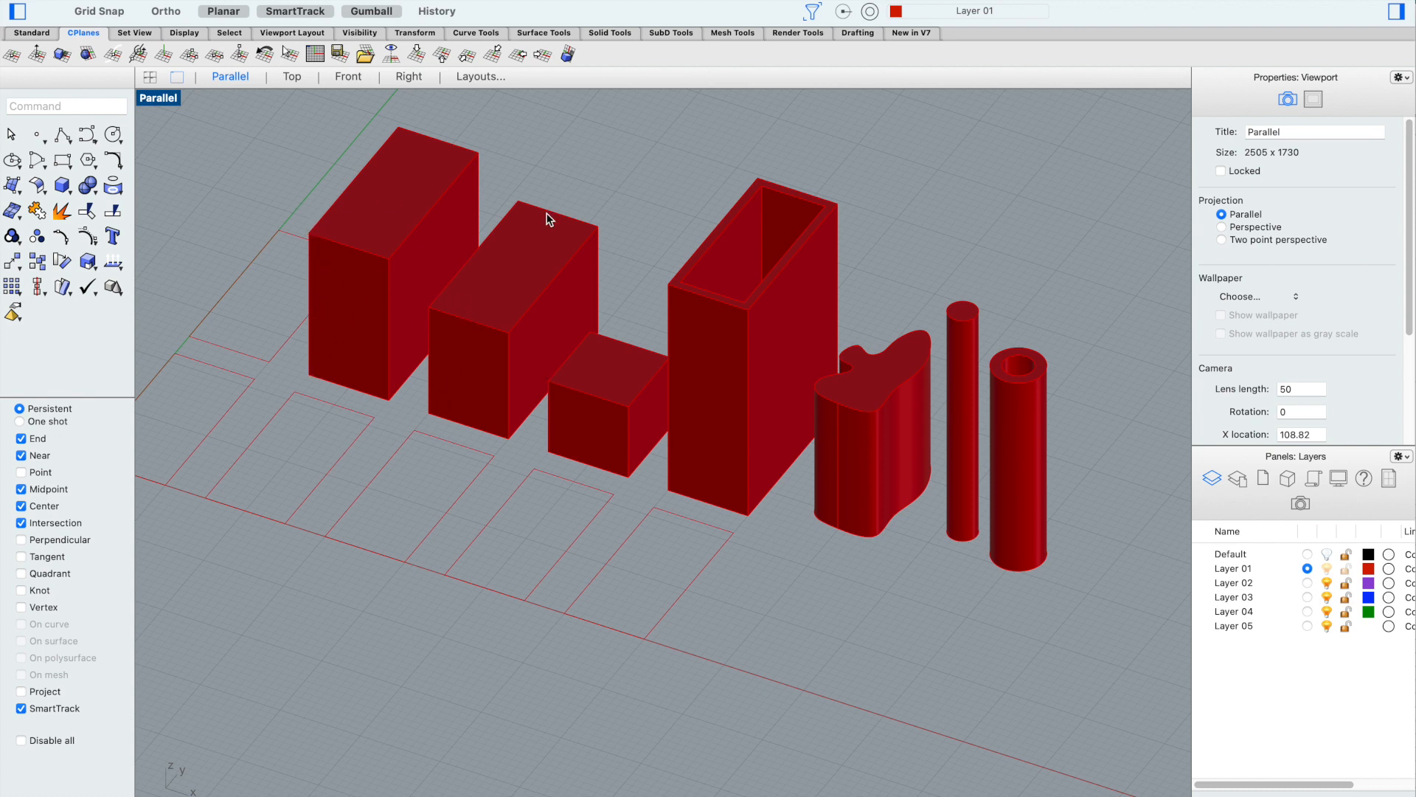
scroll(822, 159, up, 2)
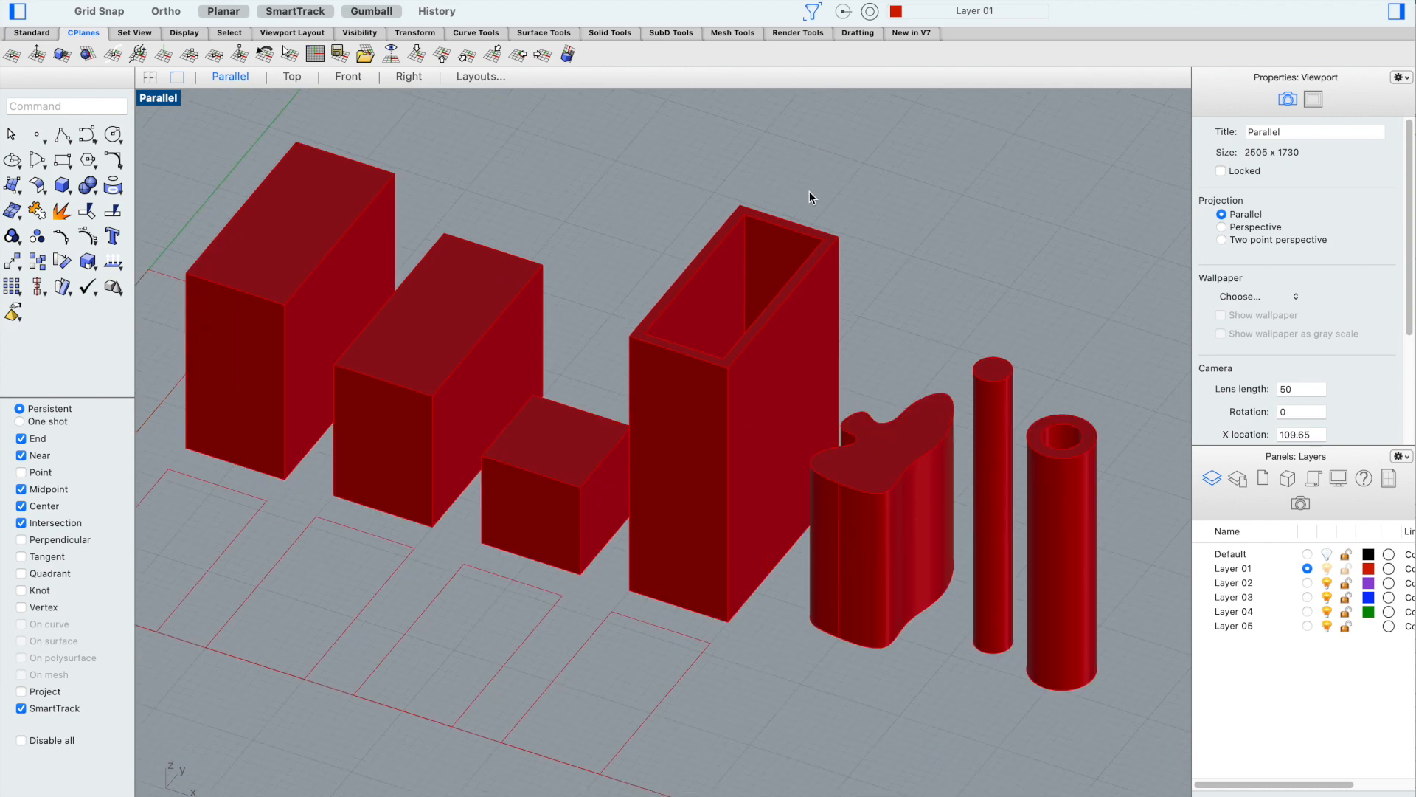
scroll(839, 199, down, 1)
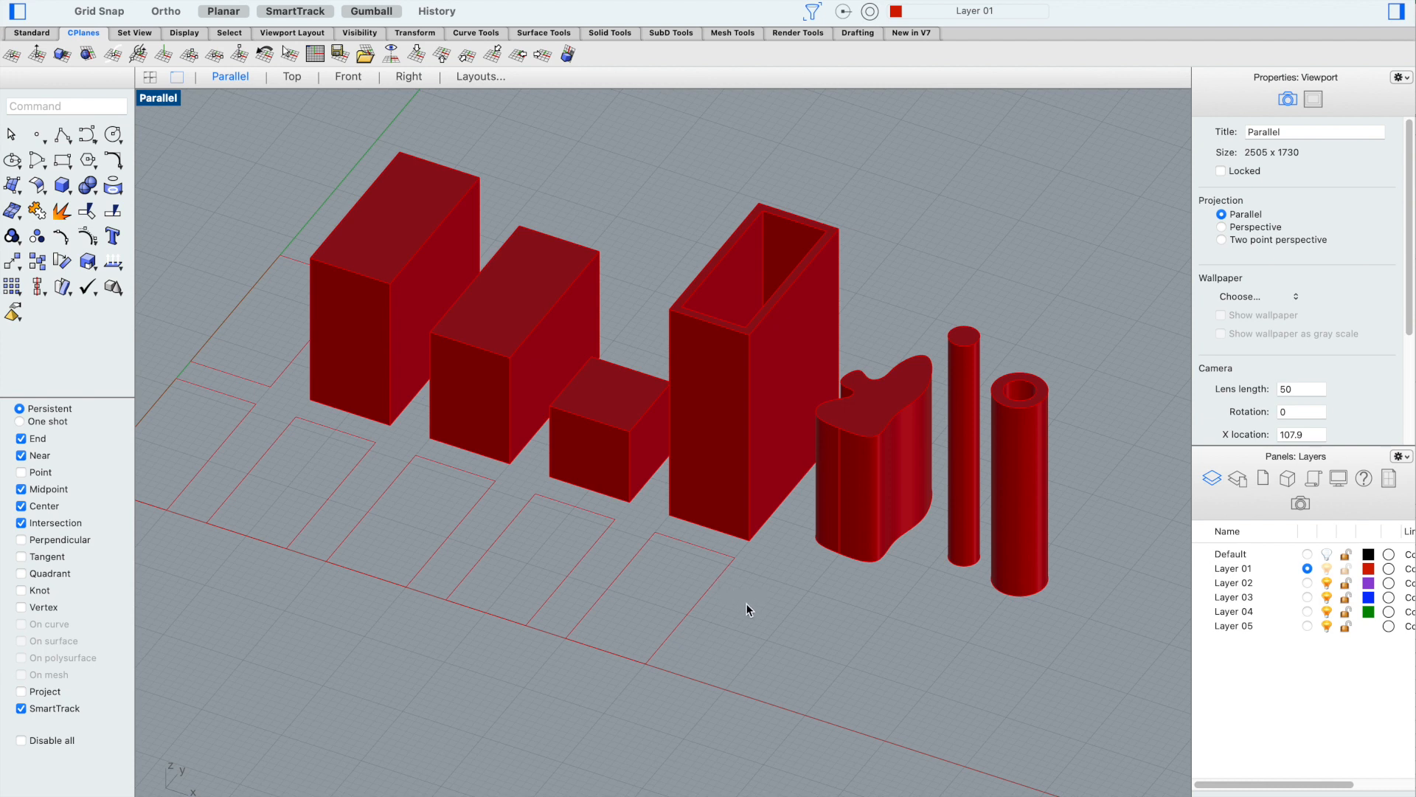
scroll(738, 594, down, 2)
scroll(639, 596, up, 2)
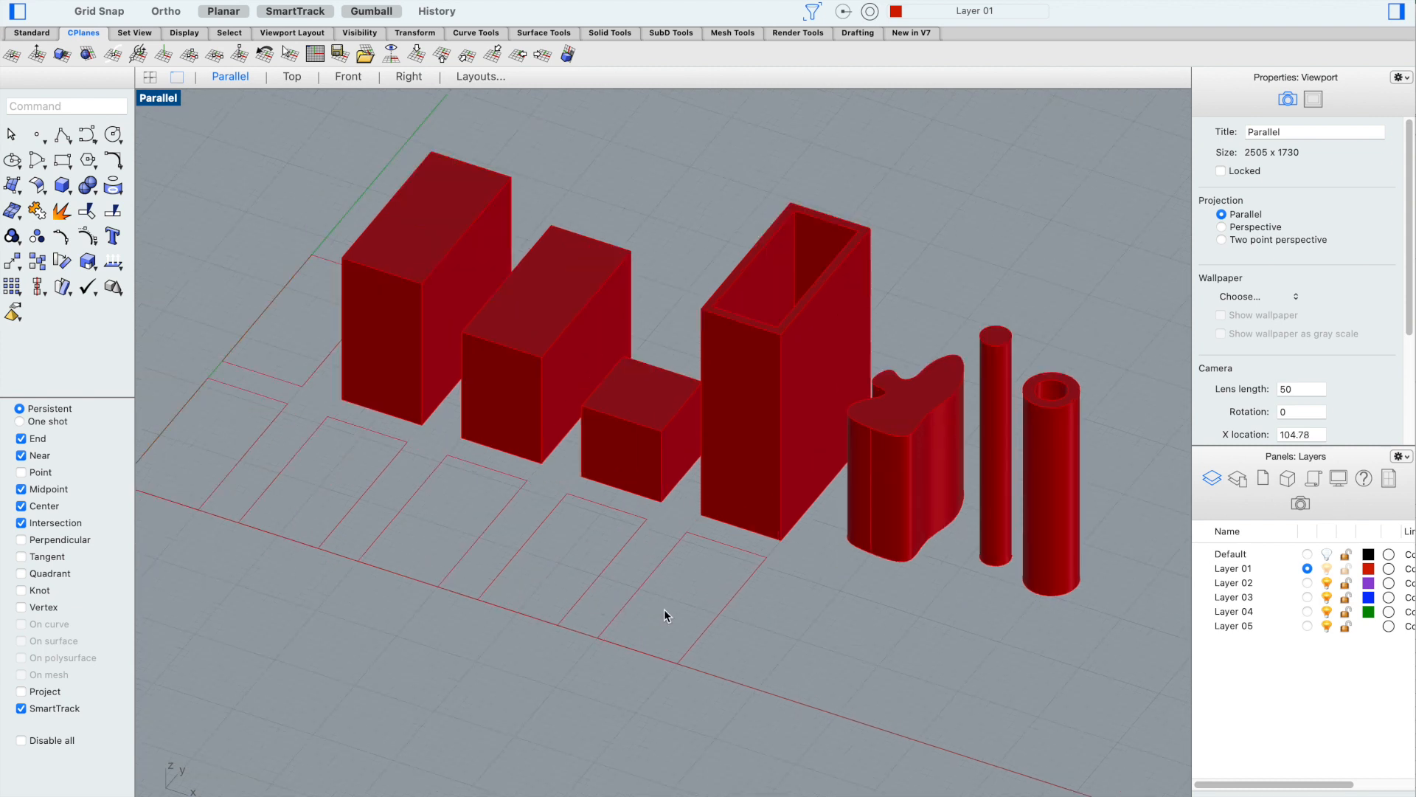
scroll(649, 608, down, 2)
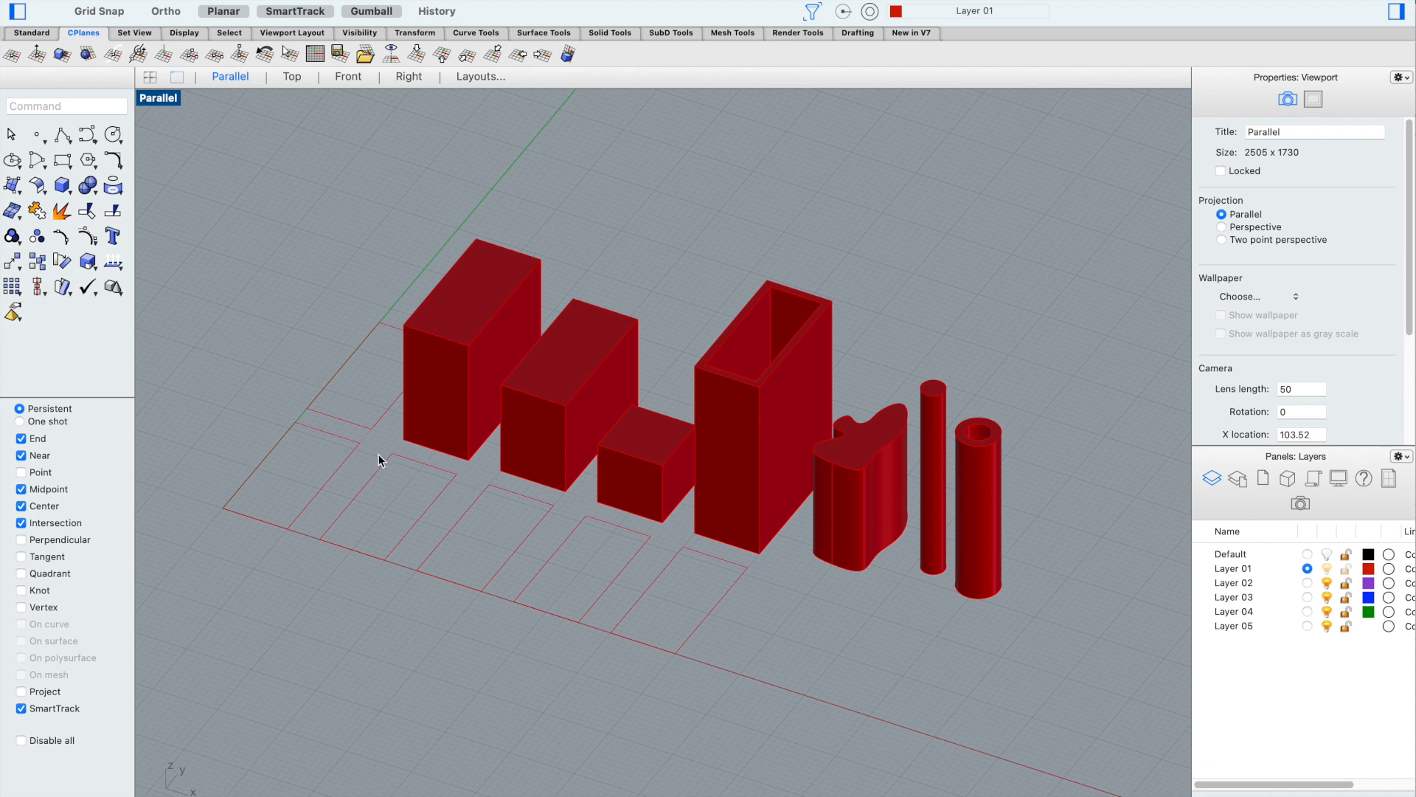
Raise the closed rectangle directly behind the corner rectangle freehand above the ground plane
scroll(360, 448, down, 2)
middle_click(317, 473)
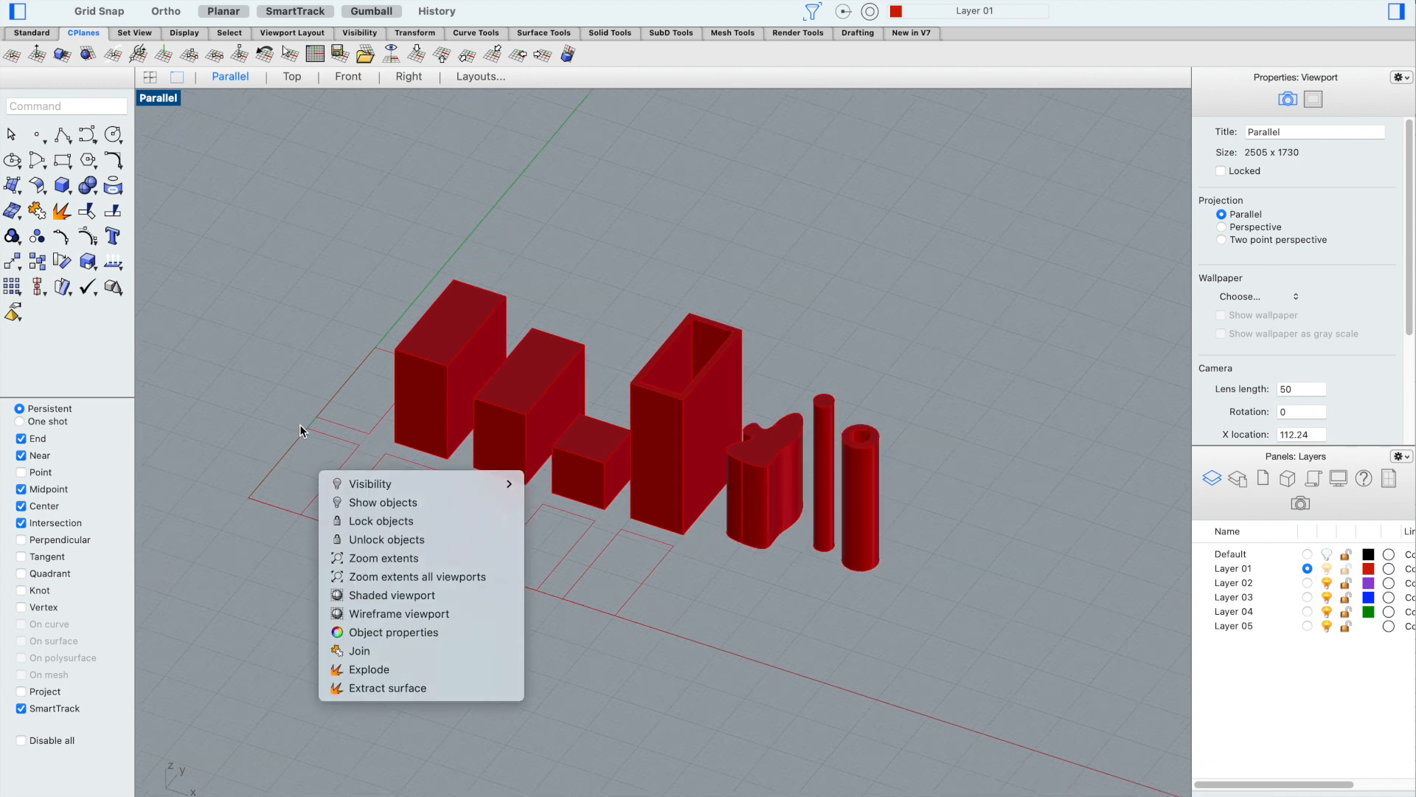
scroll(373, 435, up, 2)
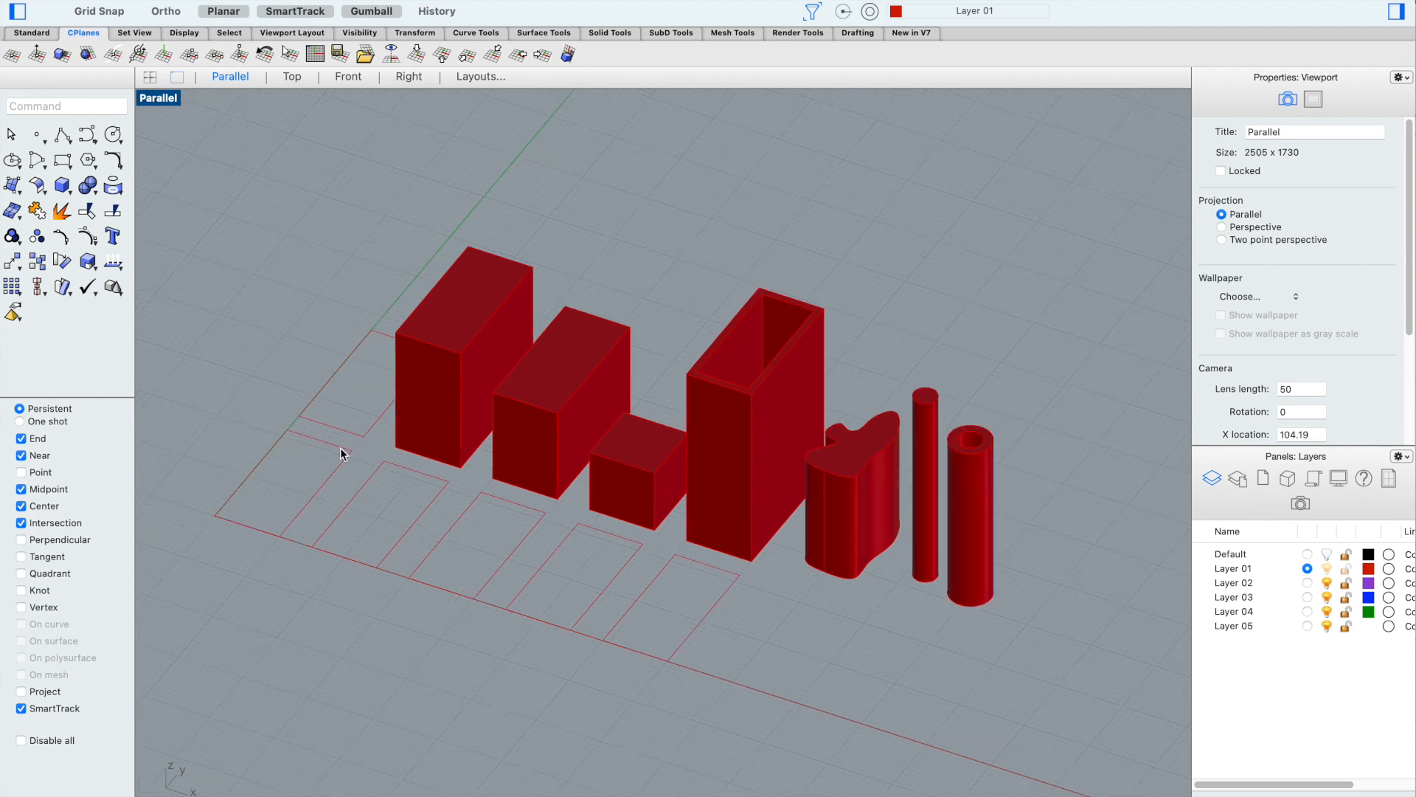
click(342, 452)
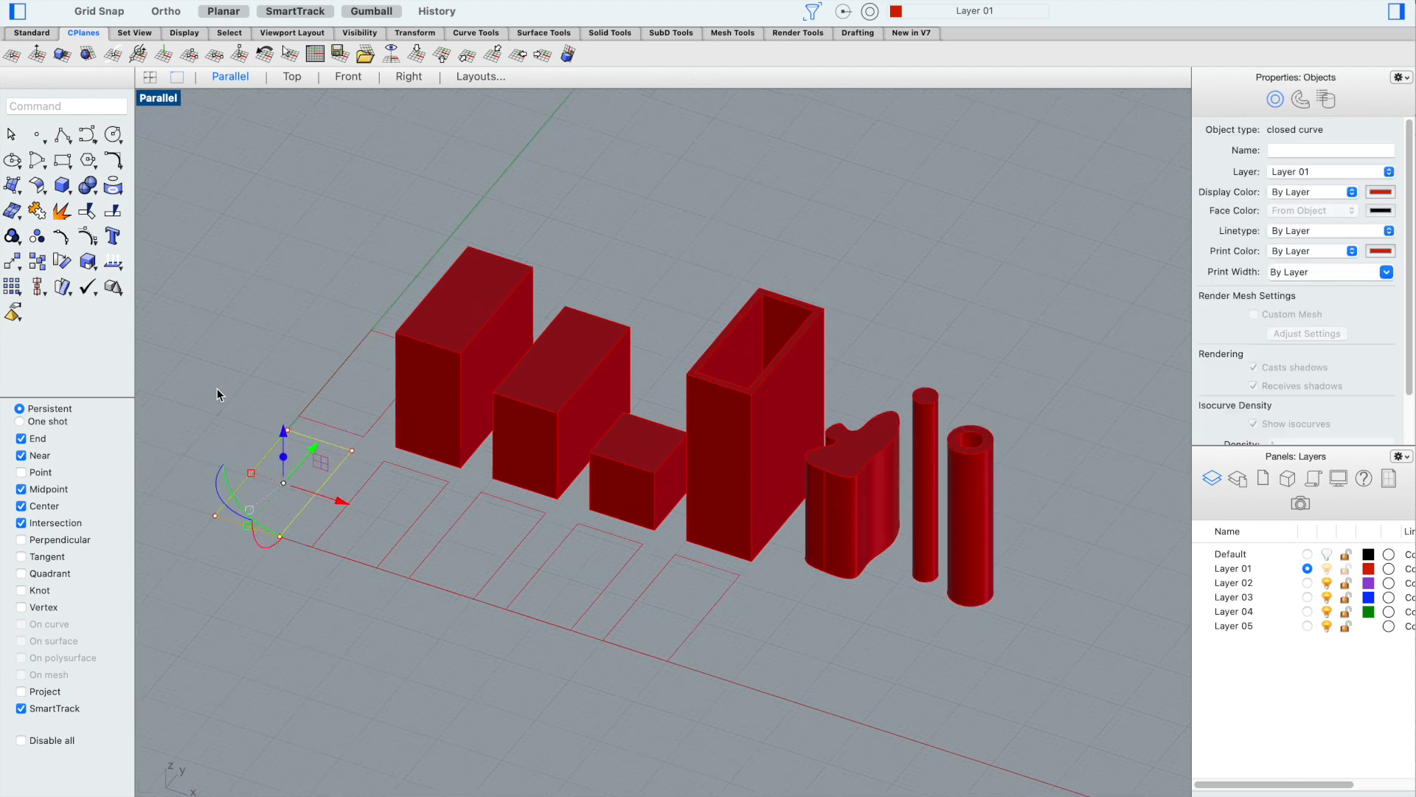
scroll(222, 380, up, 3)
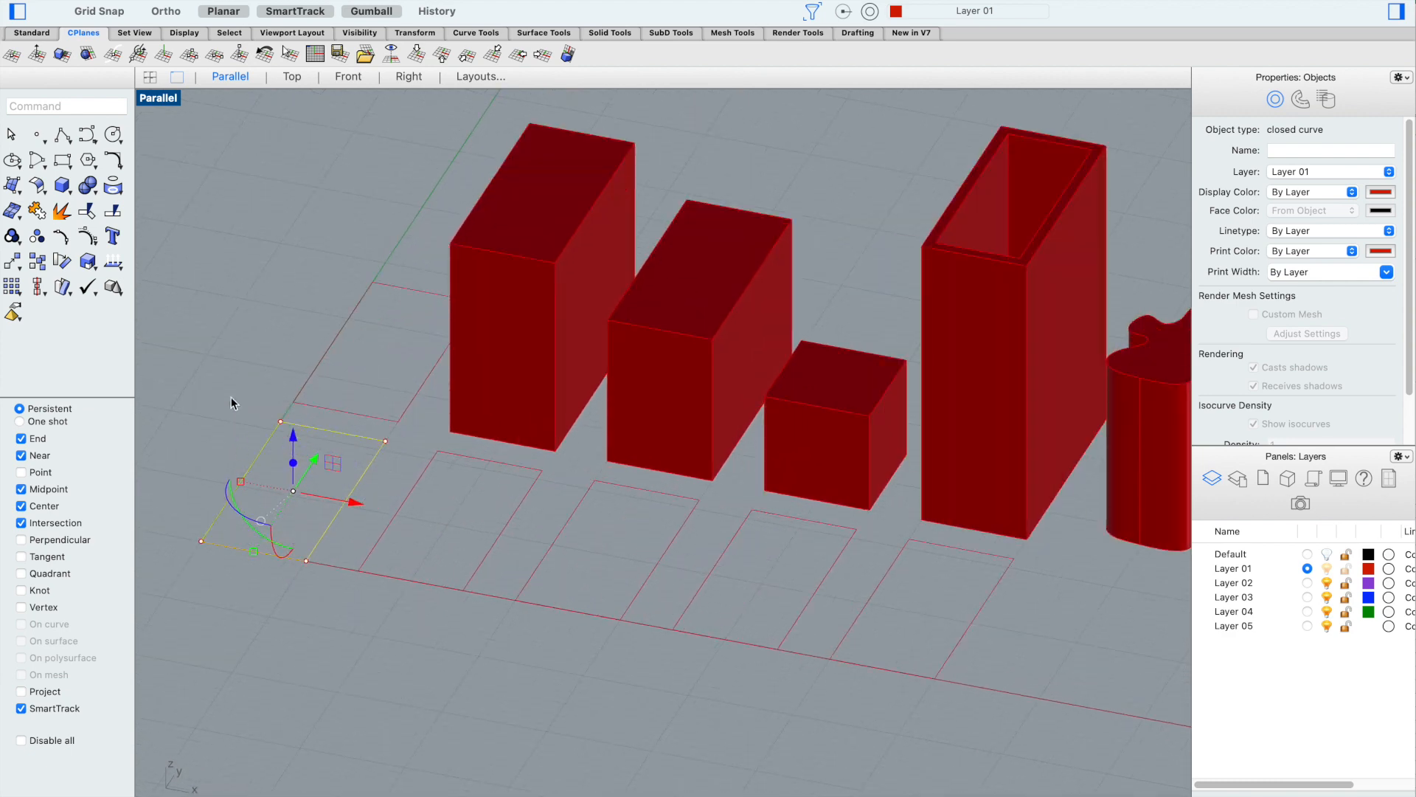
click(238, 385)
click(344, 410)
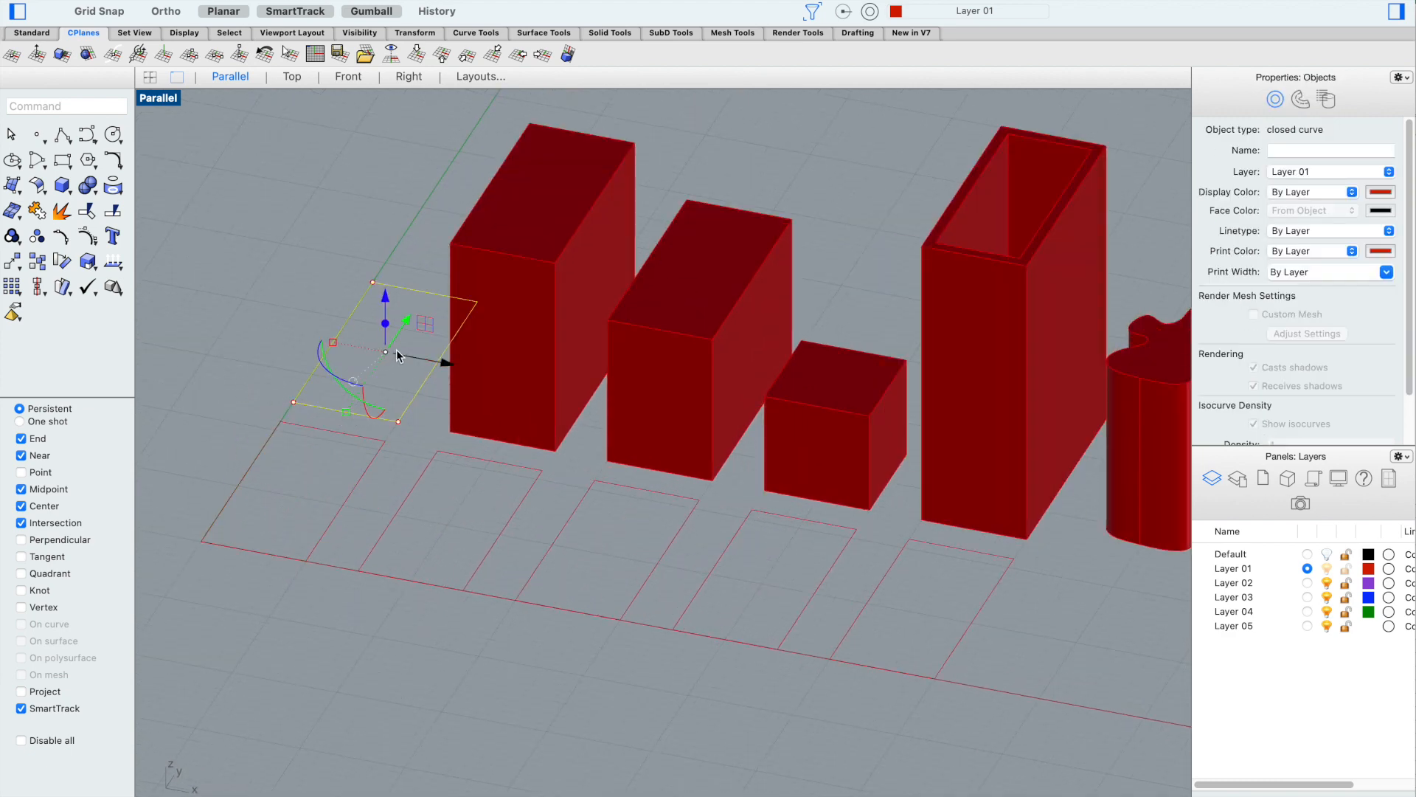
drag(386, 309, 385, 168)
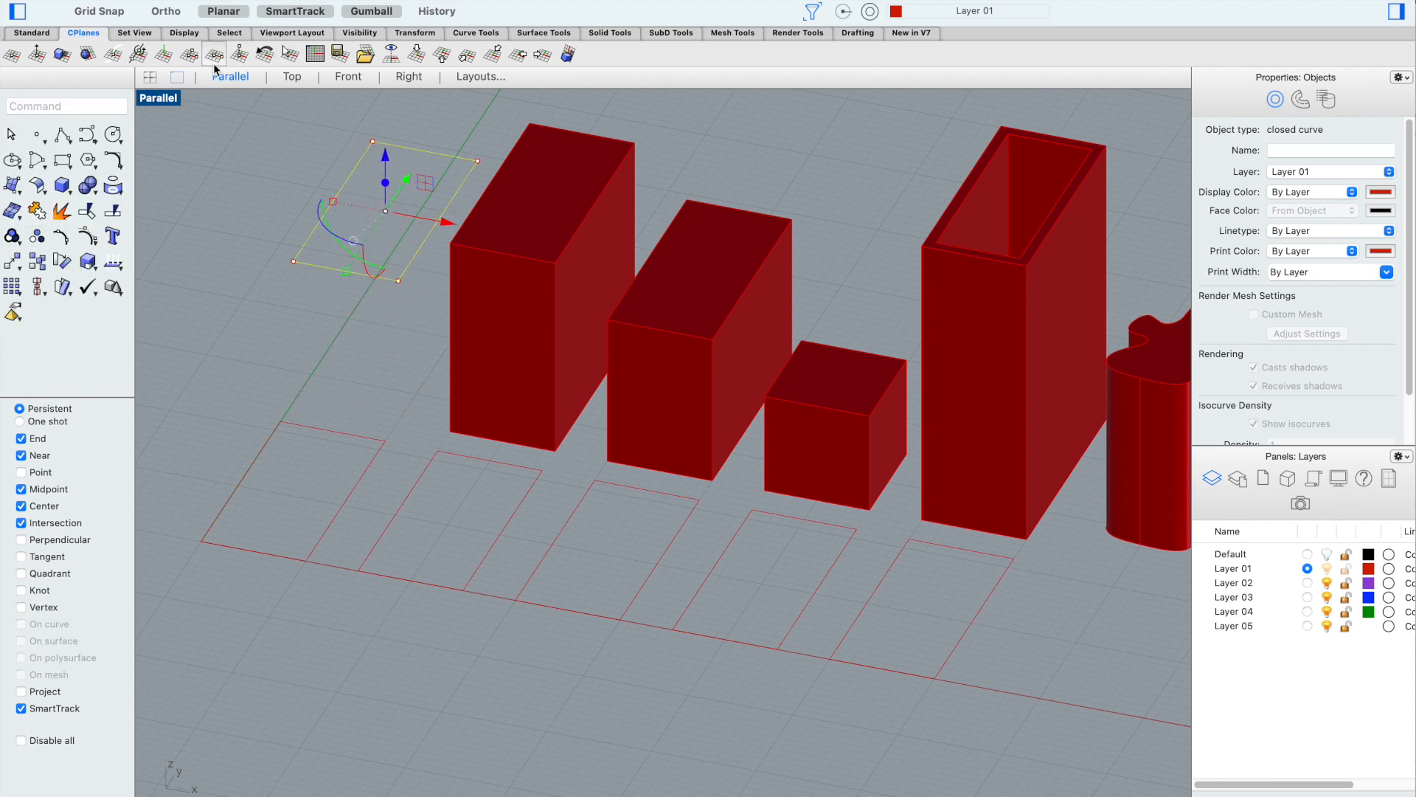
Compare the positions of the raised rectangle and the corner ground rectangle in the four-viewport layout
click(151, 79)
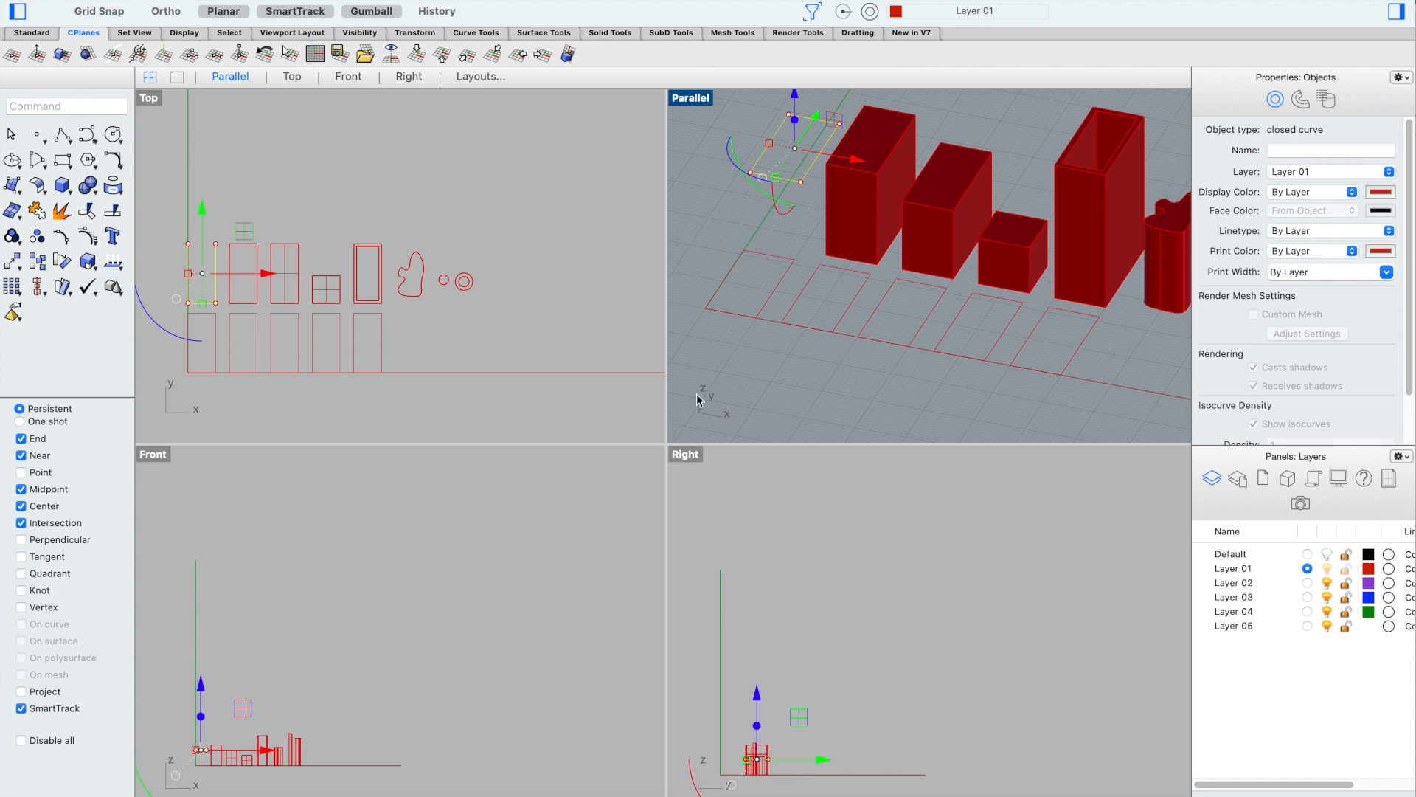
scroll(694, 472, down, 4)
scroll(787, 668, up, 4)
scroll(657, 632, up, 4)
scroll(826, 686, down, 2)
scroll(782, 676, up, 2)
scroll(823, 676, down, 2)
scroll(715, 653, up, 10)
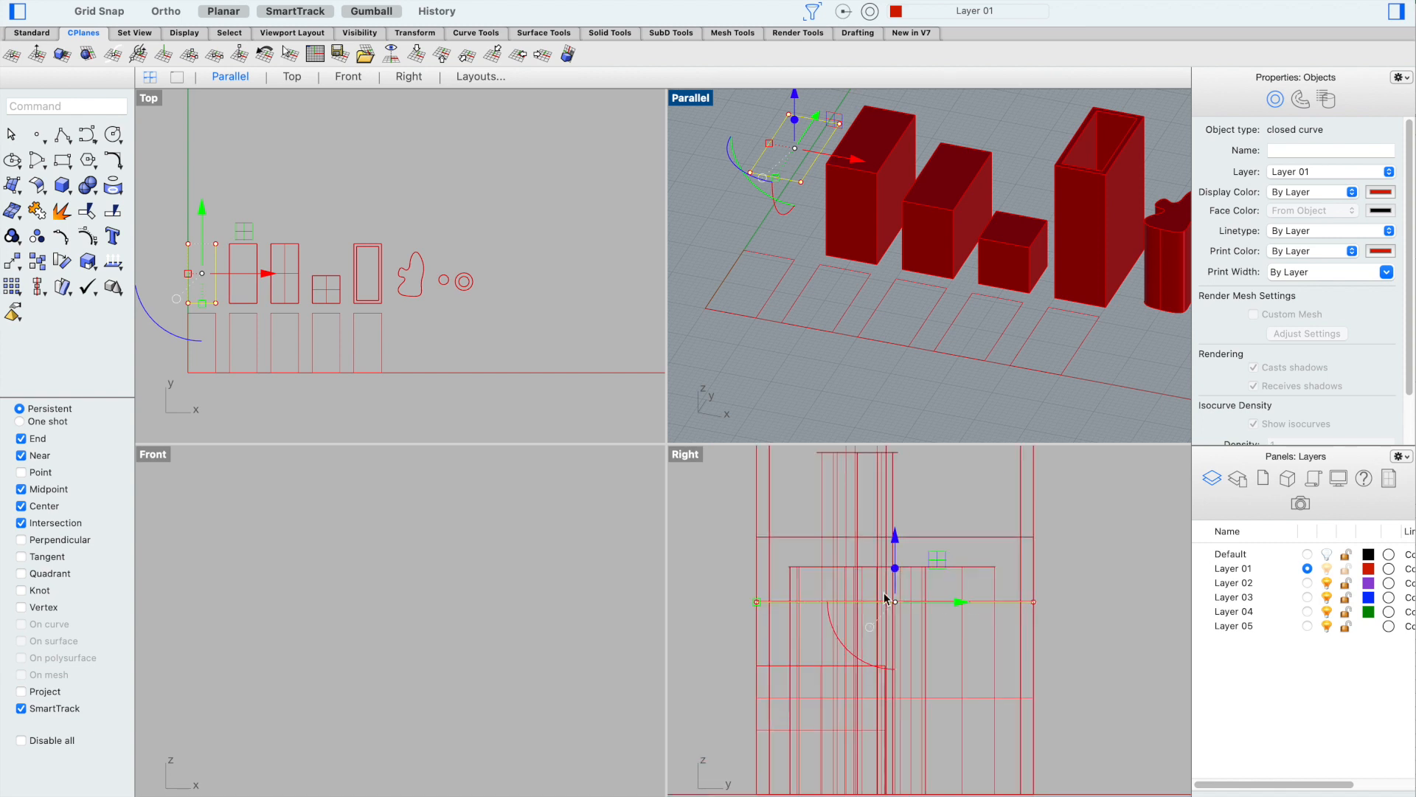
scroll(912, 606, down, 2)
scroll(289, 697, up, 8)
scroll(248, 655, up, 8)
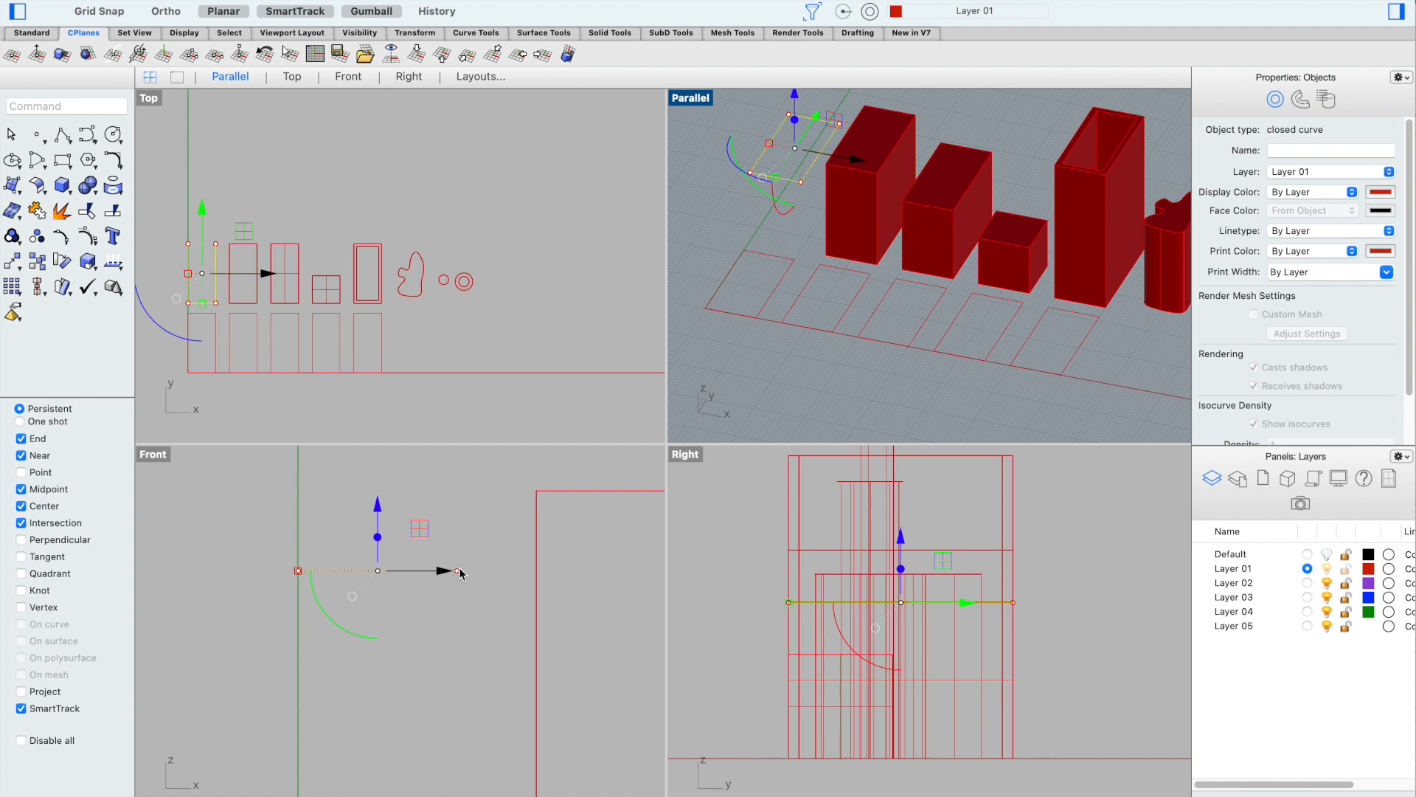
click(774, 294)
scroll(502, 398, down, 4)
scroll(358, 762, up, 2)
scroll(357, 762, down, 4)
right_drag(407, 791, 400, 717)
scroll(400, 722, up, 2)
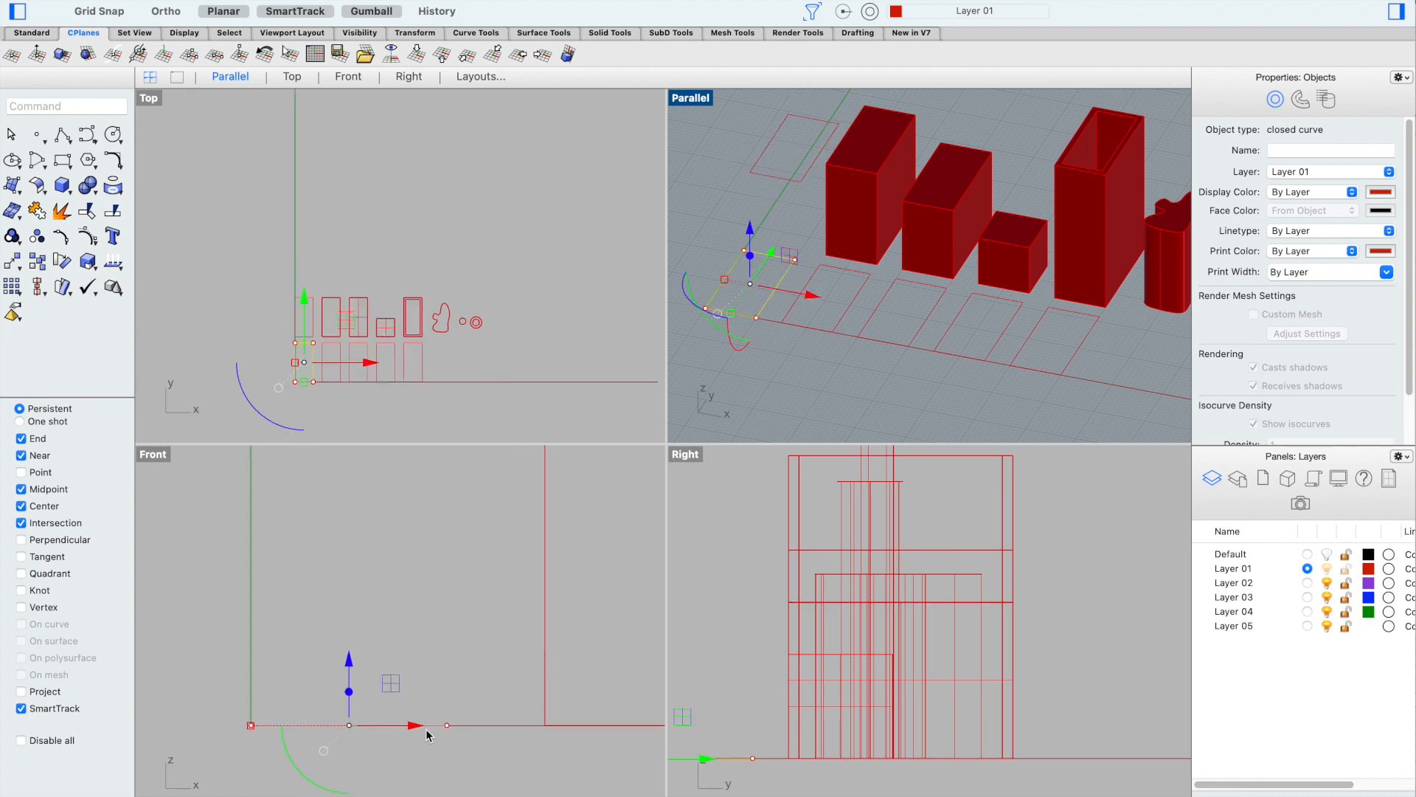
scroll(405, 686, down, 2)
Move the raised rectangle over the corner ground rectangle and scale it down freehand so it sits centered inside the outline in plan
click(758, 174)
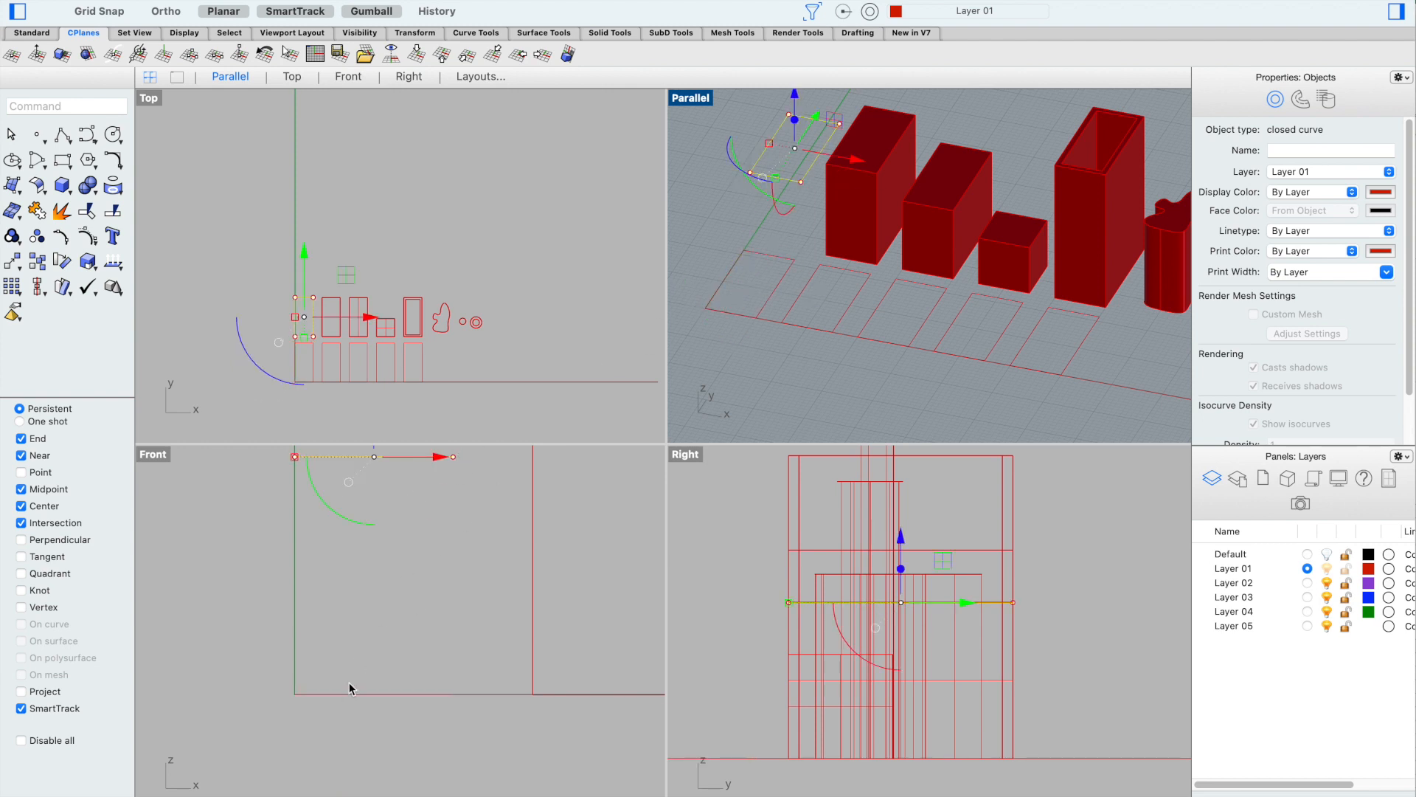
scroll(302, 295, up, 3)
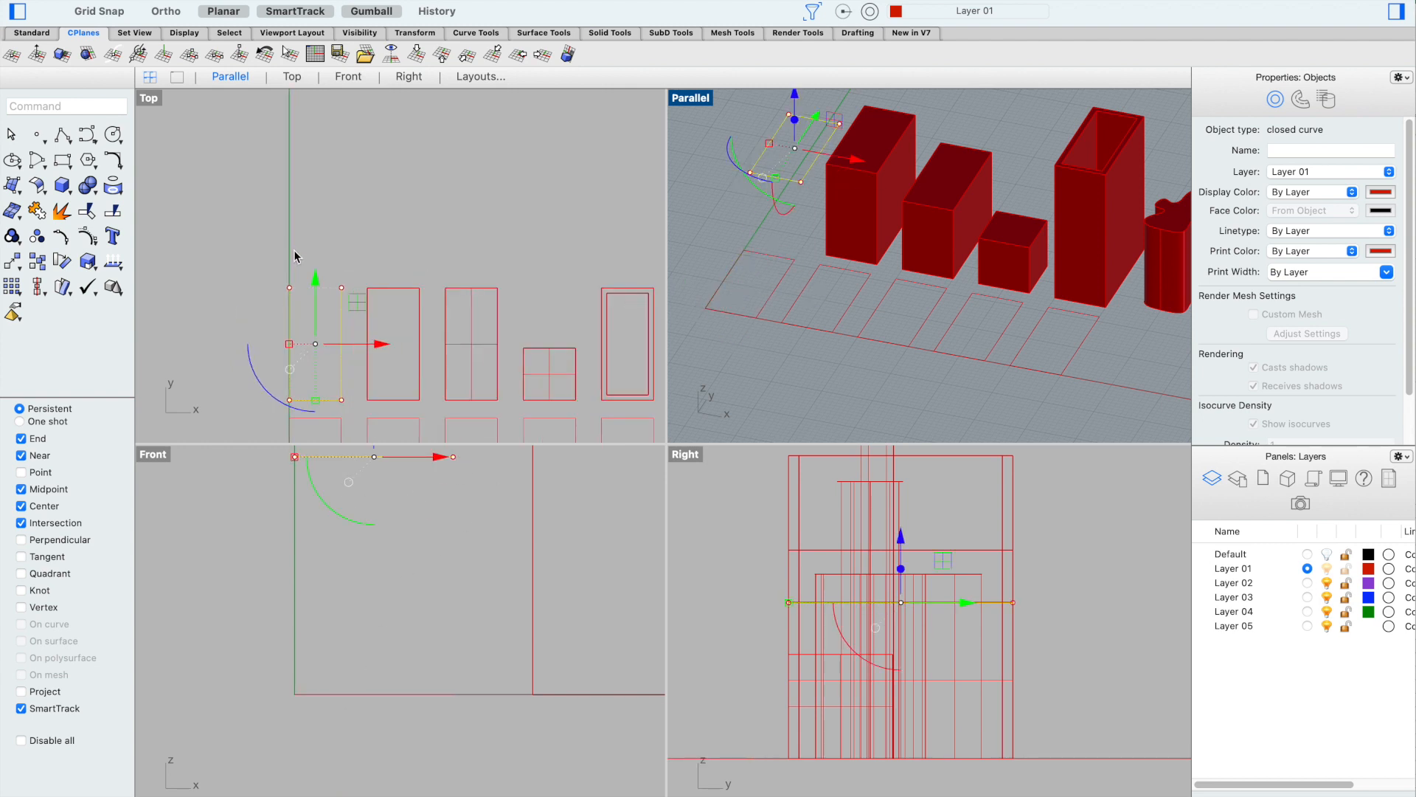
drag(307, 248, 314, 381)
scroll(290, 379, up, 2)
scroll(289, 379, down, 3)
scroll(280, 358, up, 2)
scroll(307, 379, up, 2)
scroll(475, 537, down, 2)
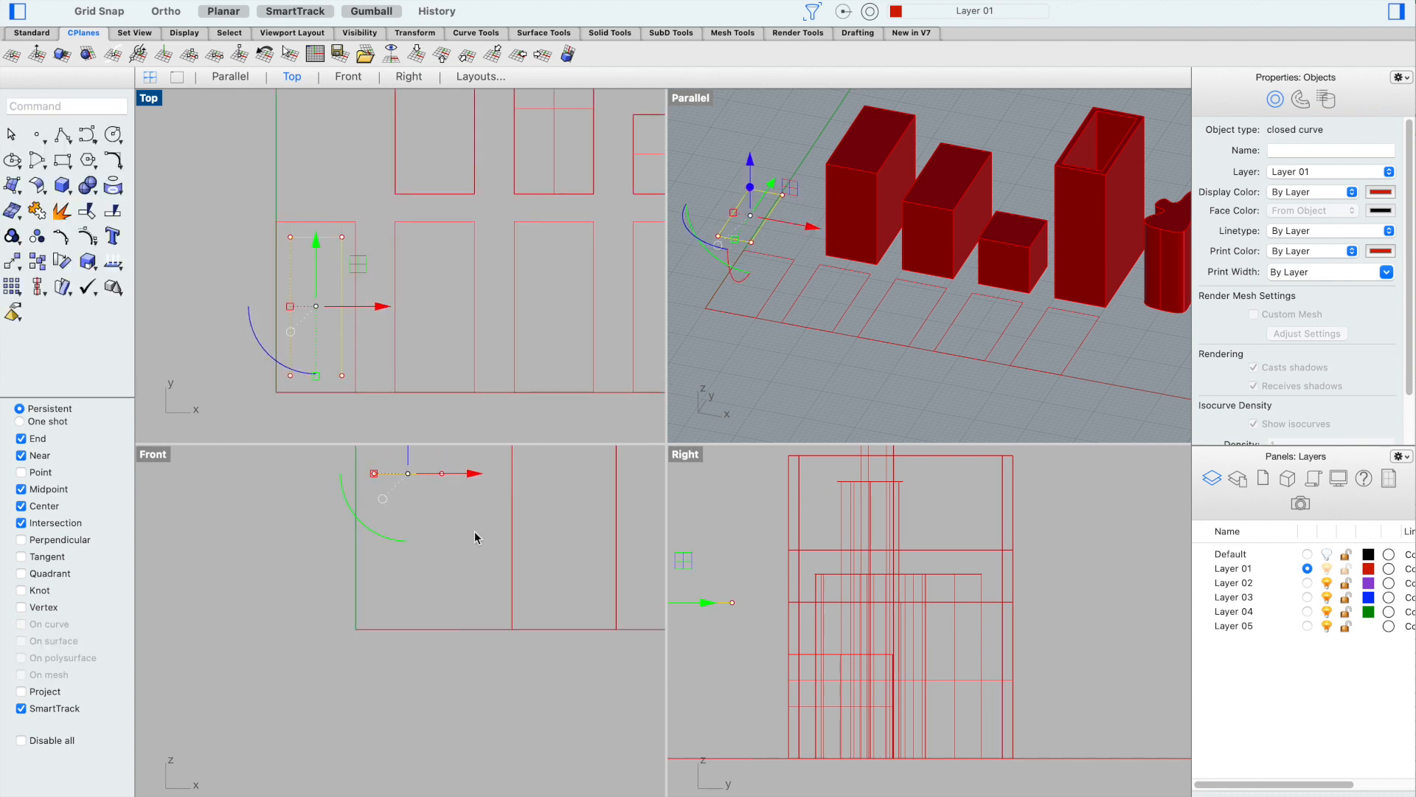
Select both rectangles together and examine how they align in plan, elevation and the Parallel view
shift+click(777, 288)
scroll(808, 561, down, 4)
scroll(807, 561, up, 2)
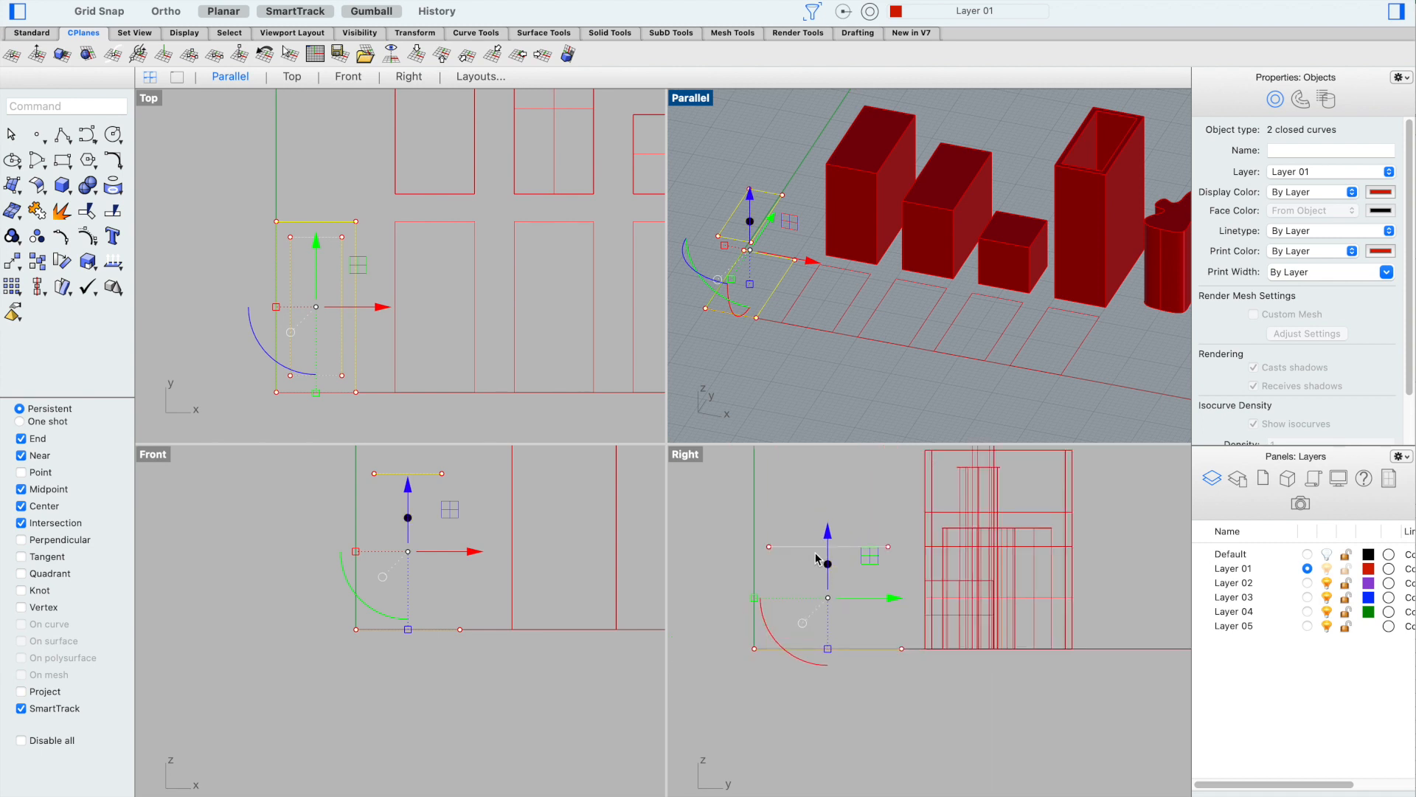
scroll(850, 522, up, 2)
scroll(382, 502, right, 2)
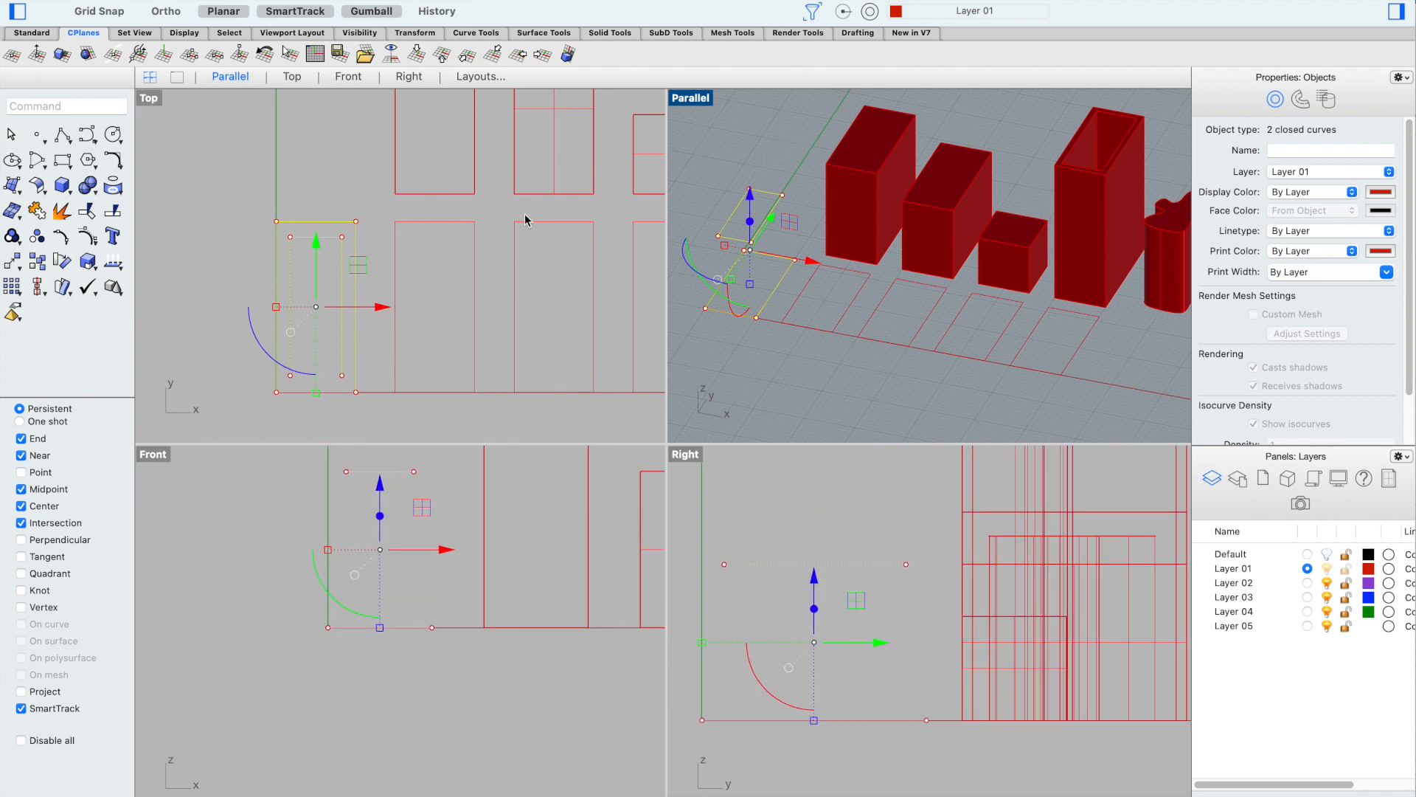
click(729, 149)
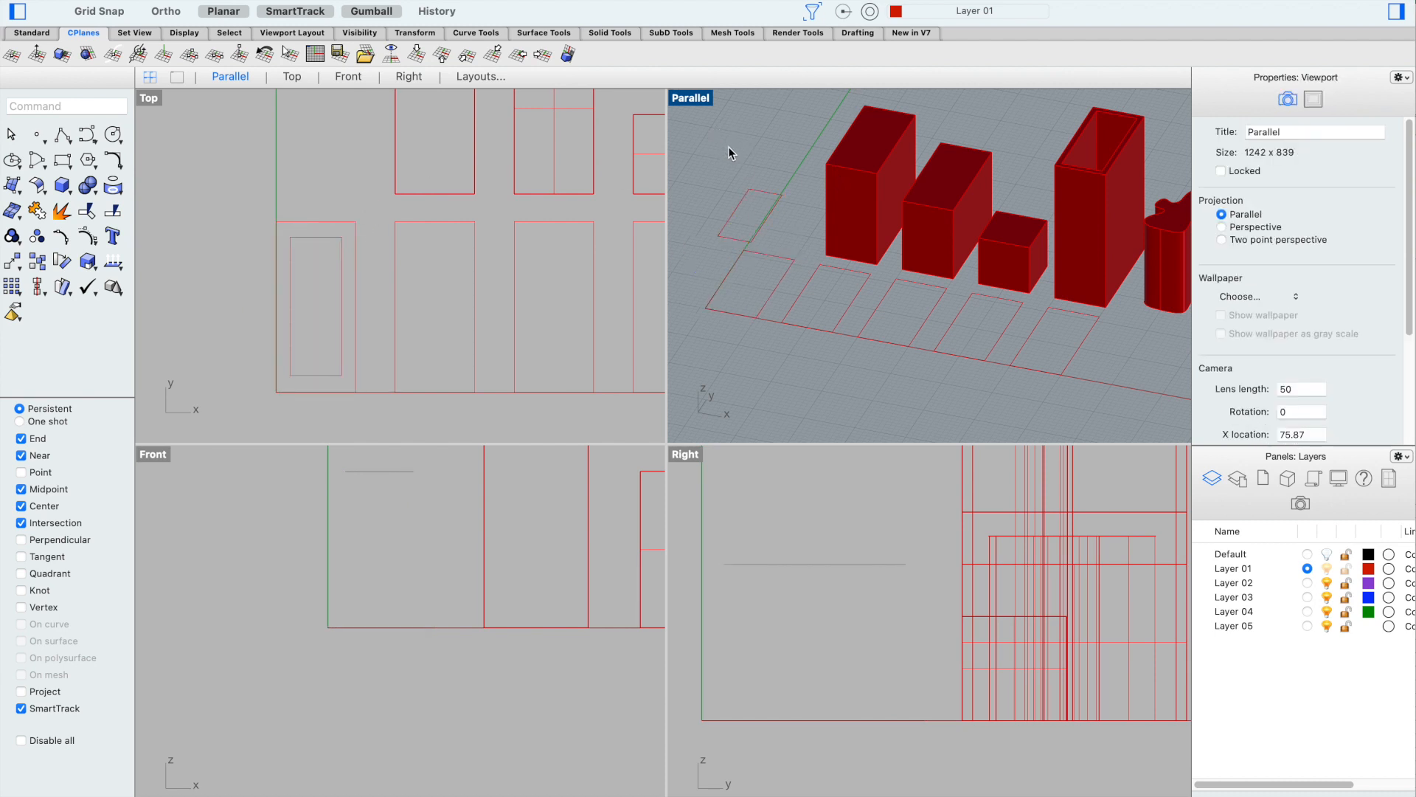
scroll(733, 162, down, 4)
scroll(722, 185, up, 2)
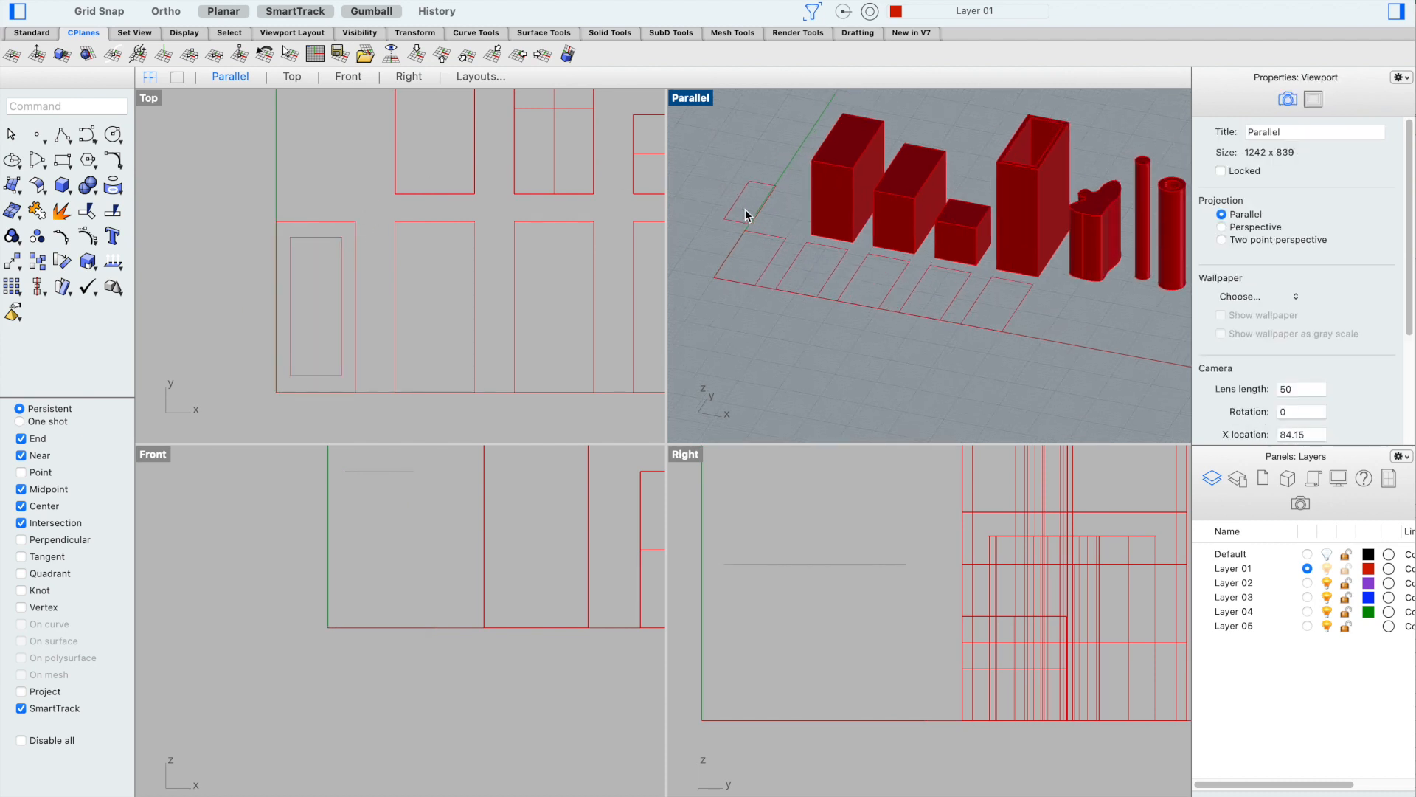
scroll(746, 214, up, 2)
scroll(733, 196, down, 3)
scroll(748, 213, up, 4)
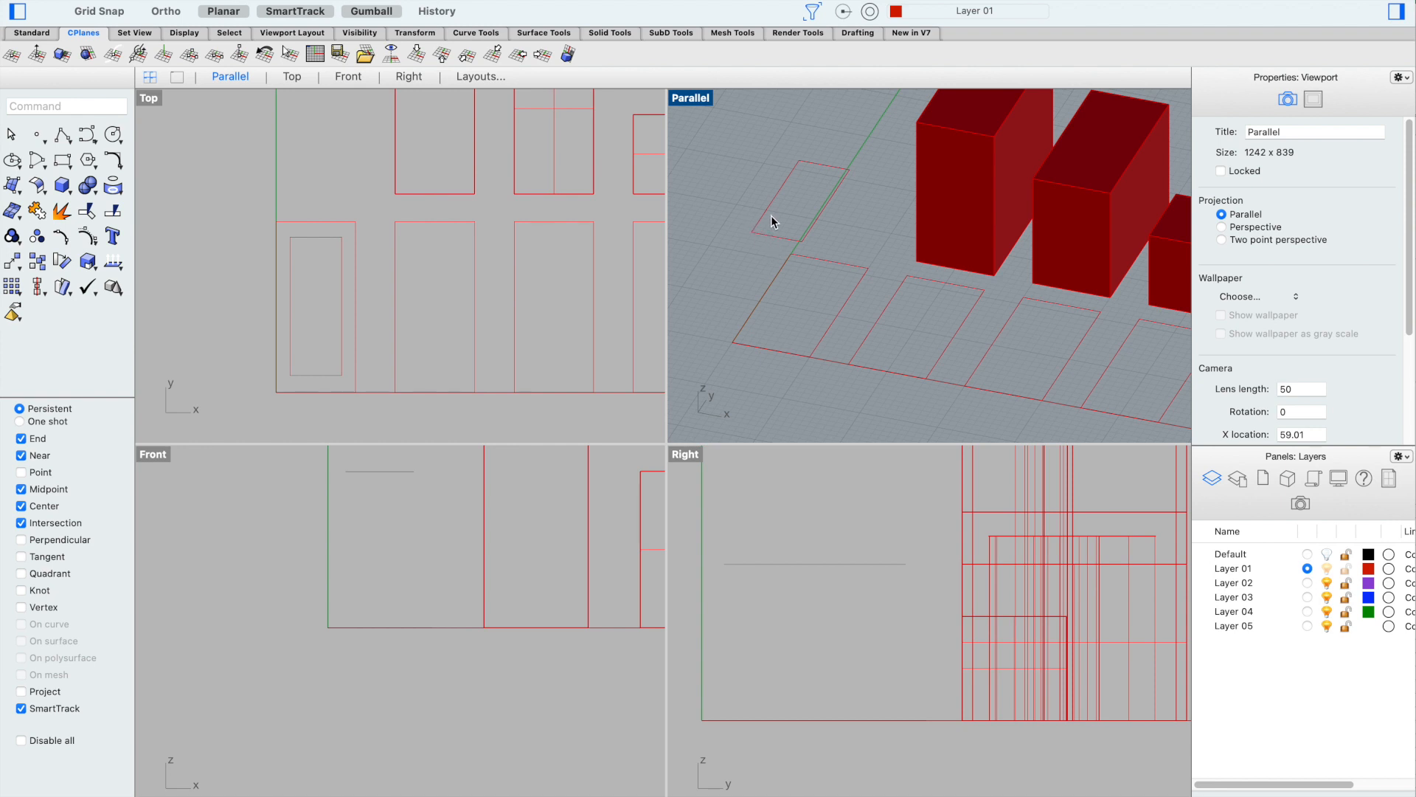
Maximize the Parallel view and loft the ground rectangle to the smaller raised rectangle with Normal style and Do not simplify
double_click(705, 104)
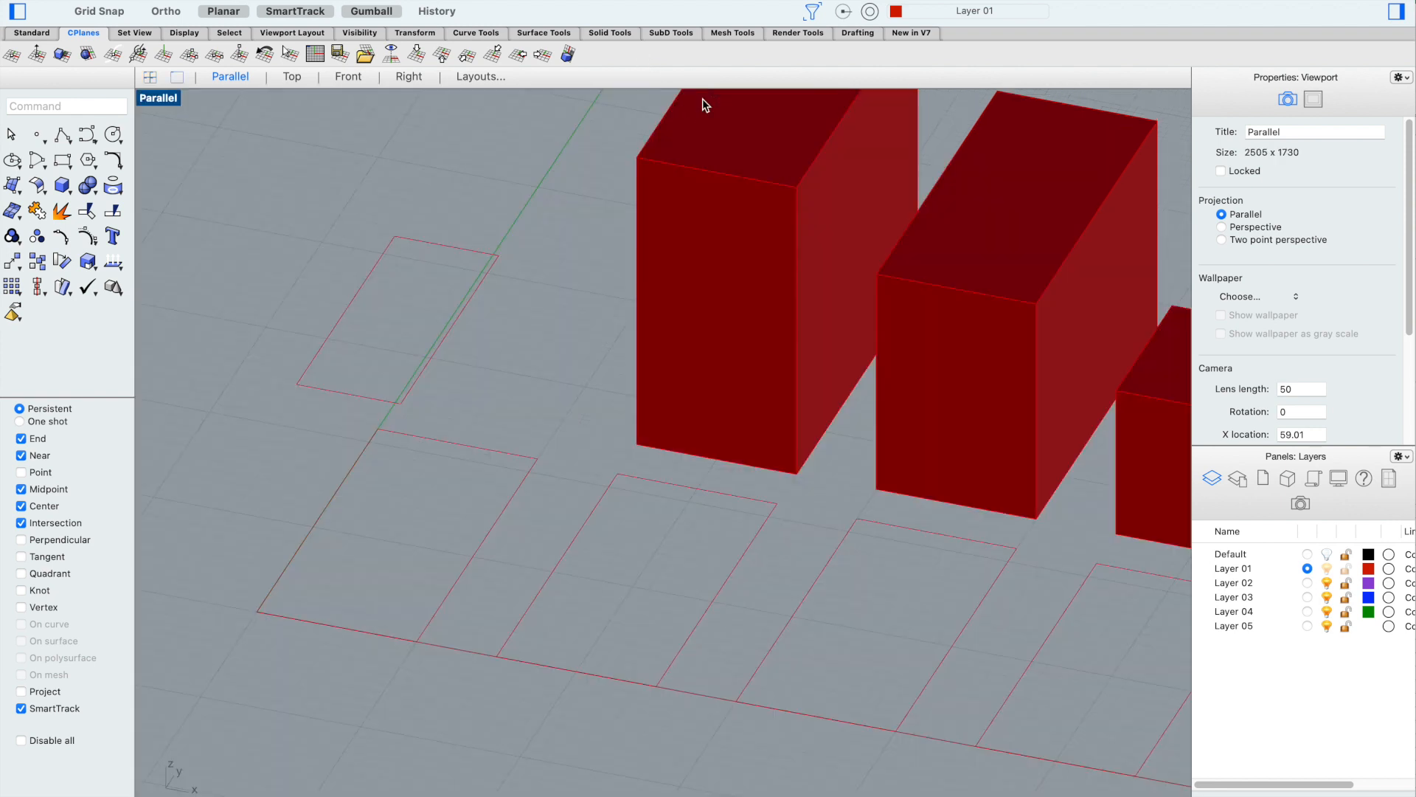
scroll(586, 435, up, 5)
right_drag(478, 405, 371, 313)
text(Loft)
key(Return)
click(481, 494)
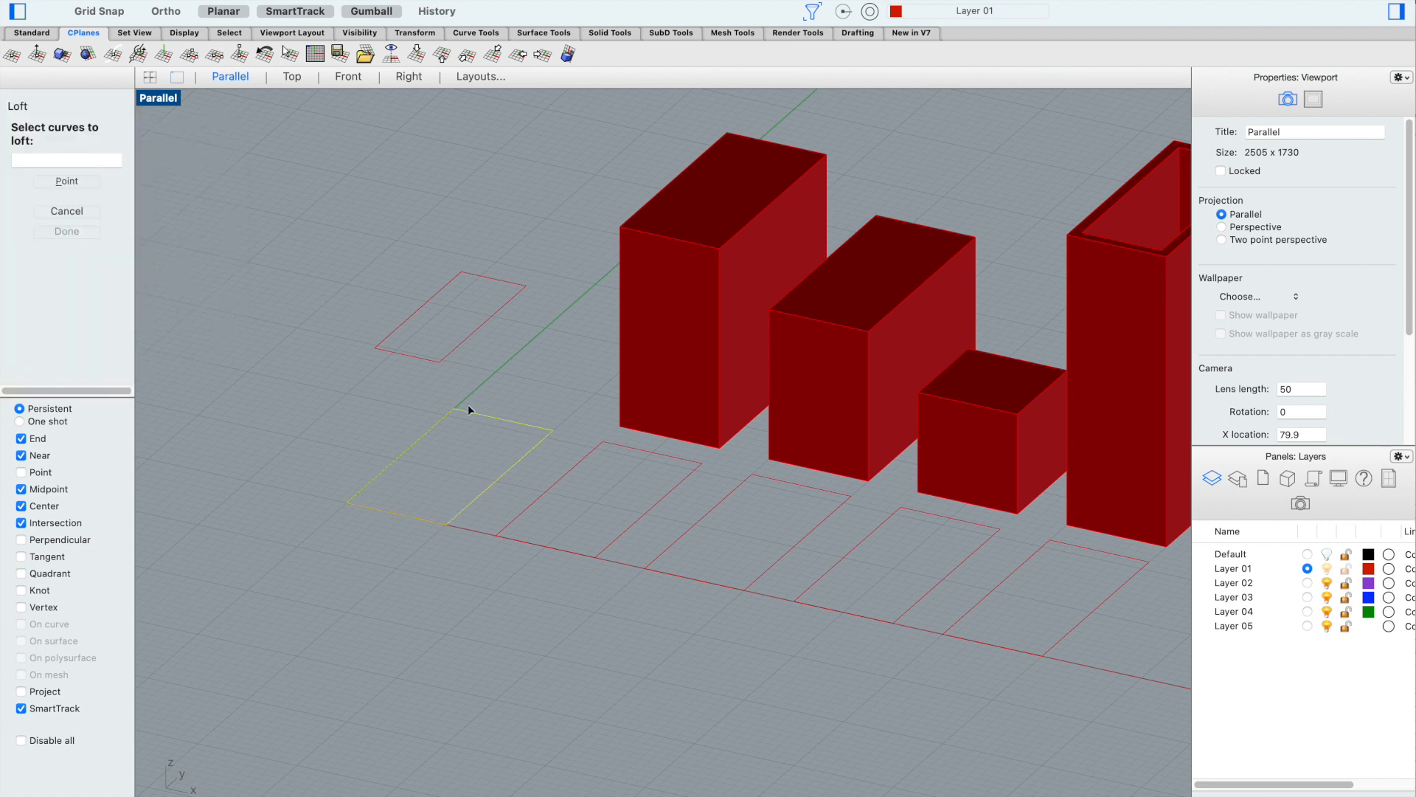
click(456, 345)
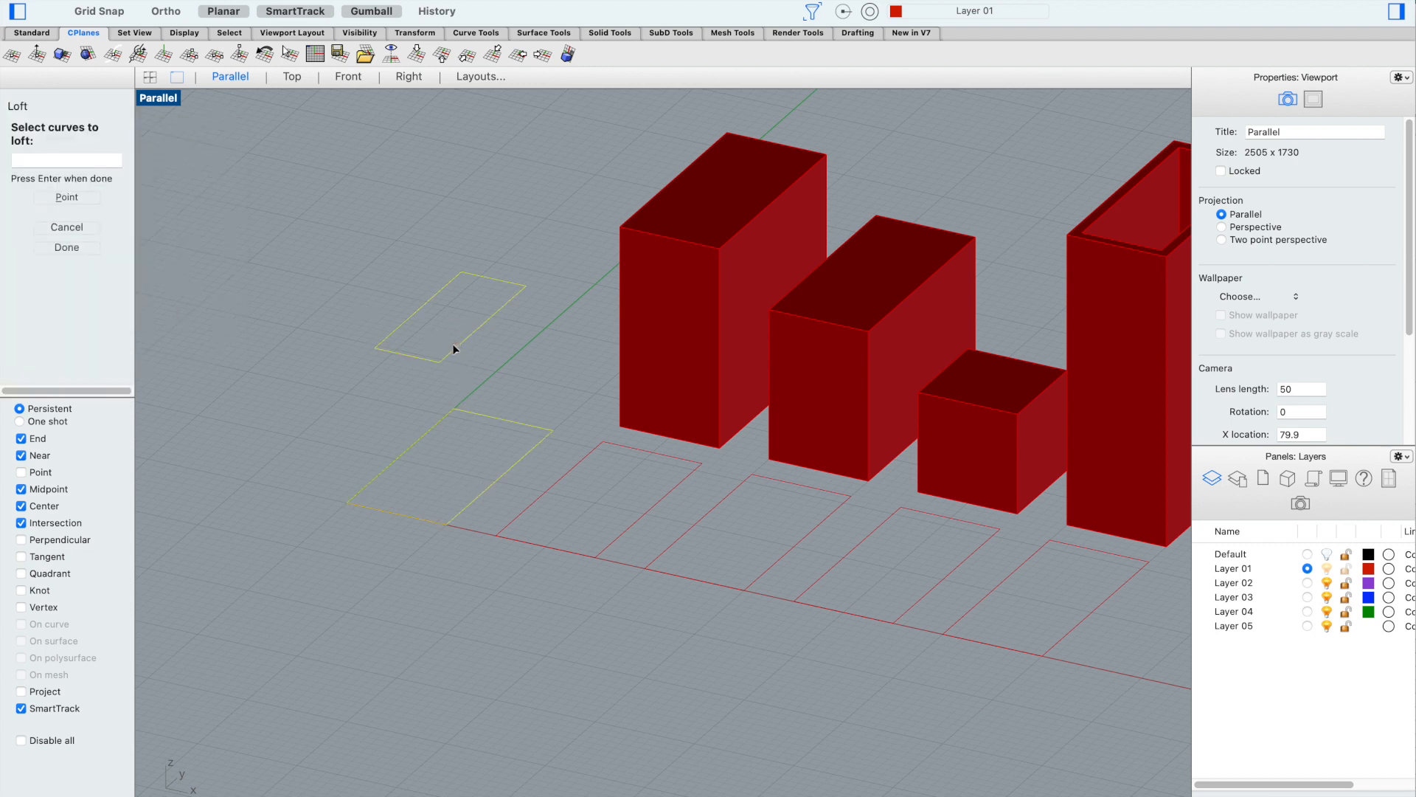
click(67, 248)
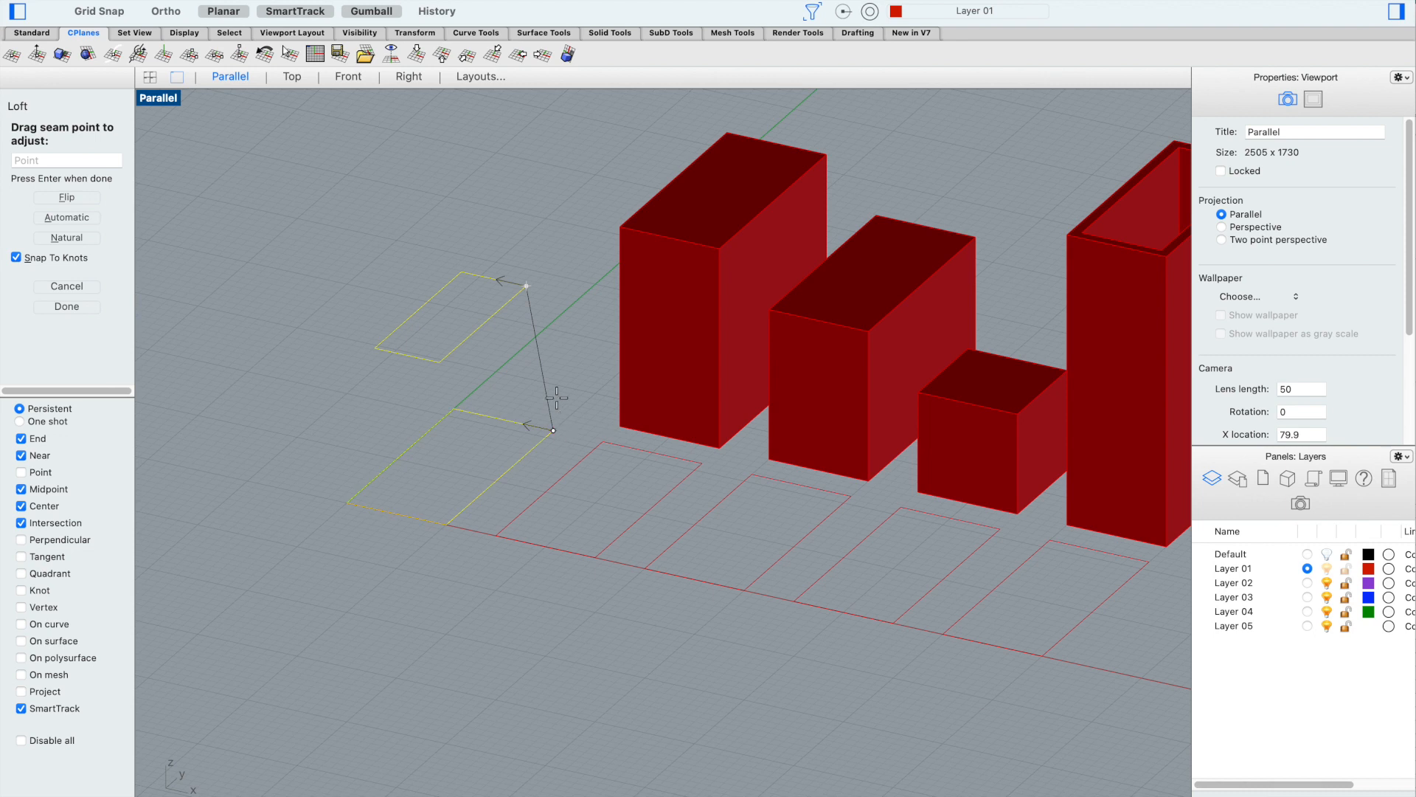
click(67, 307)
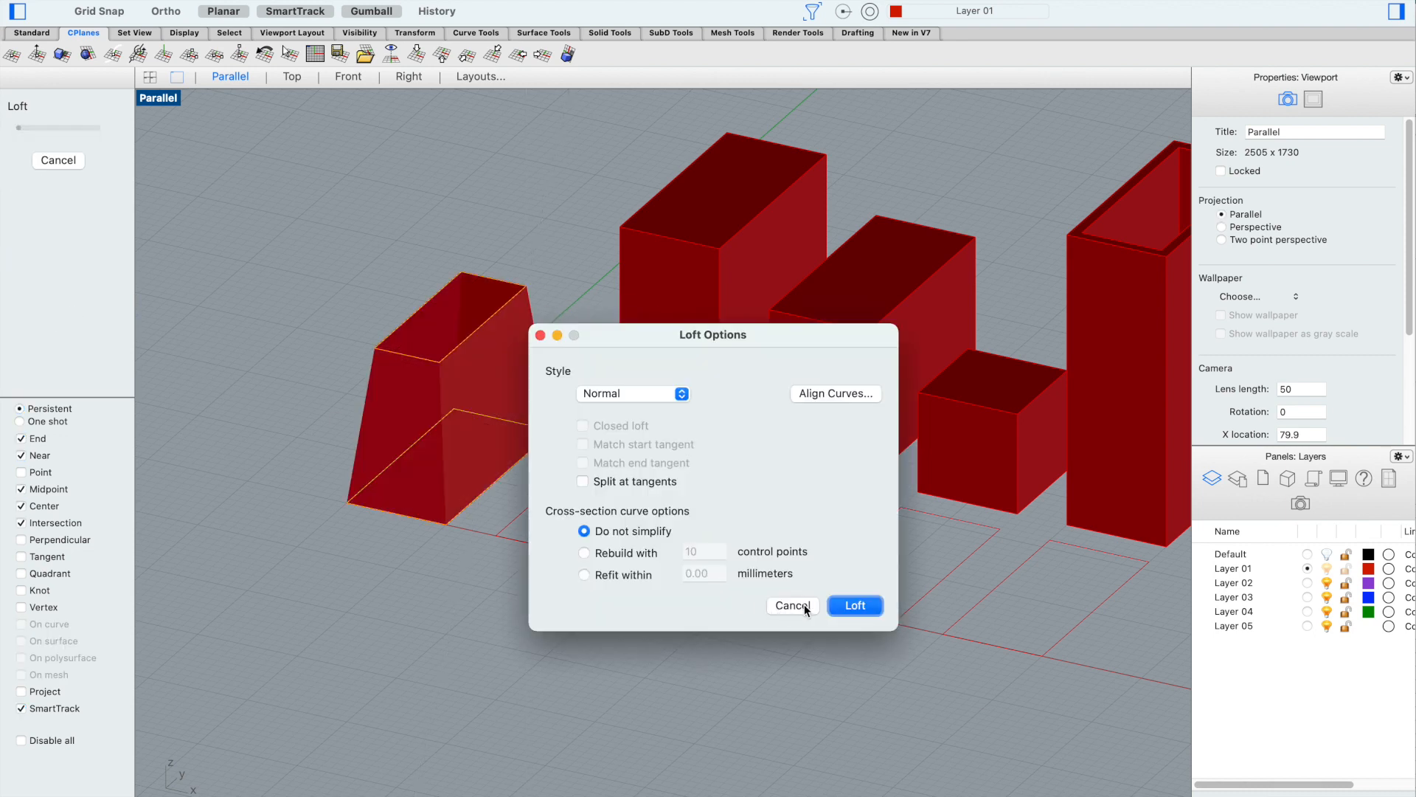
click(851, 606)
Close the open ends of the lofted tapered shape with Cap
right_drag(317, 270, 323, 340)
scroll(341, 354, up, 4)
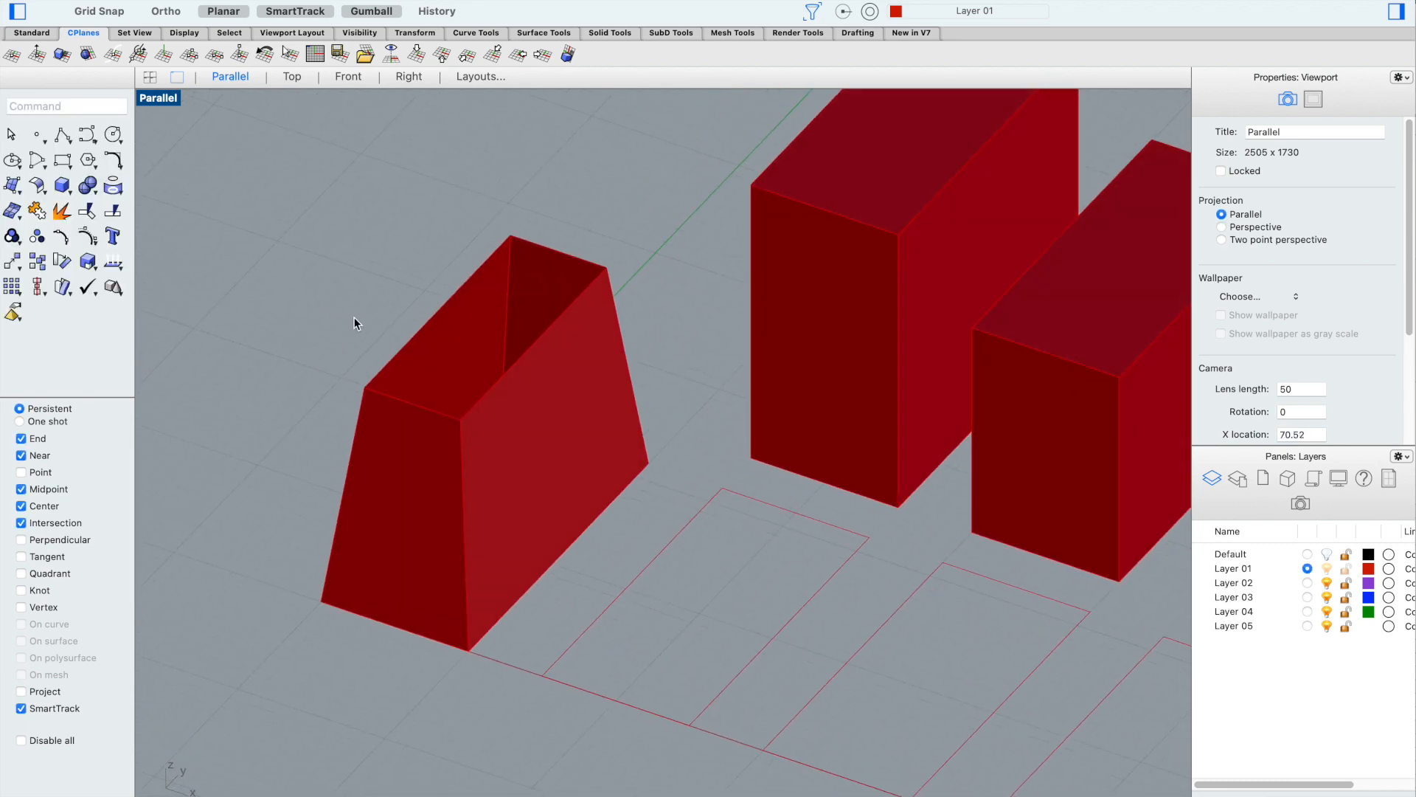
scroll(354, 321, down, 3)
scroll(360, 326, up, 2)
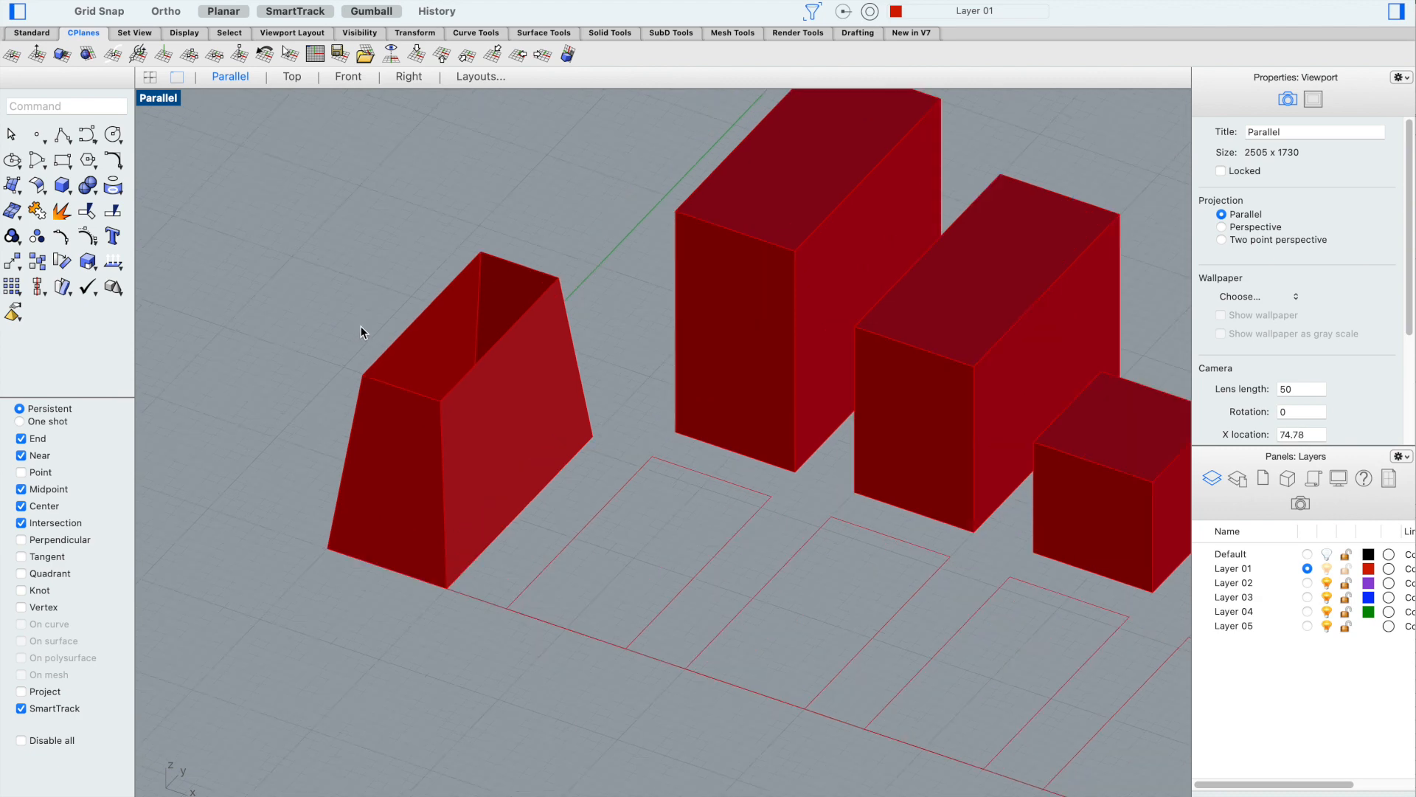
click(400, 411)
text(ca)
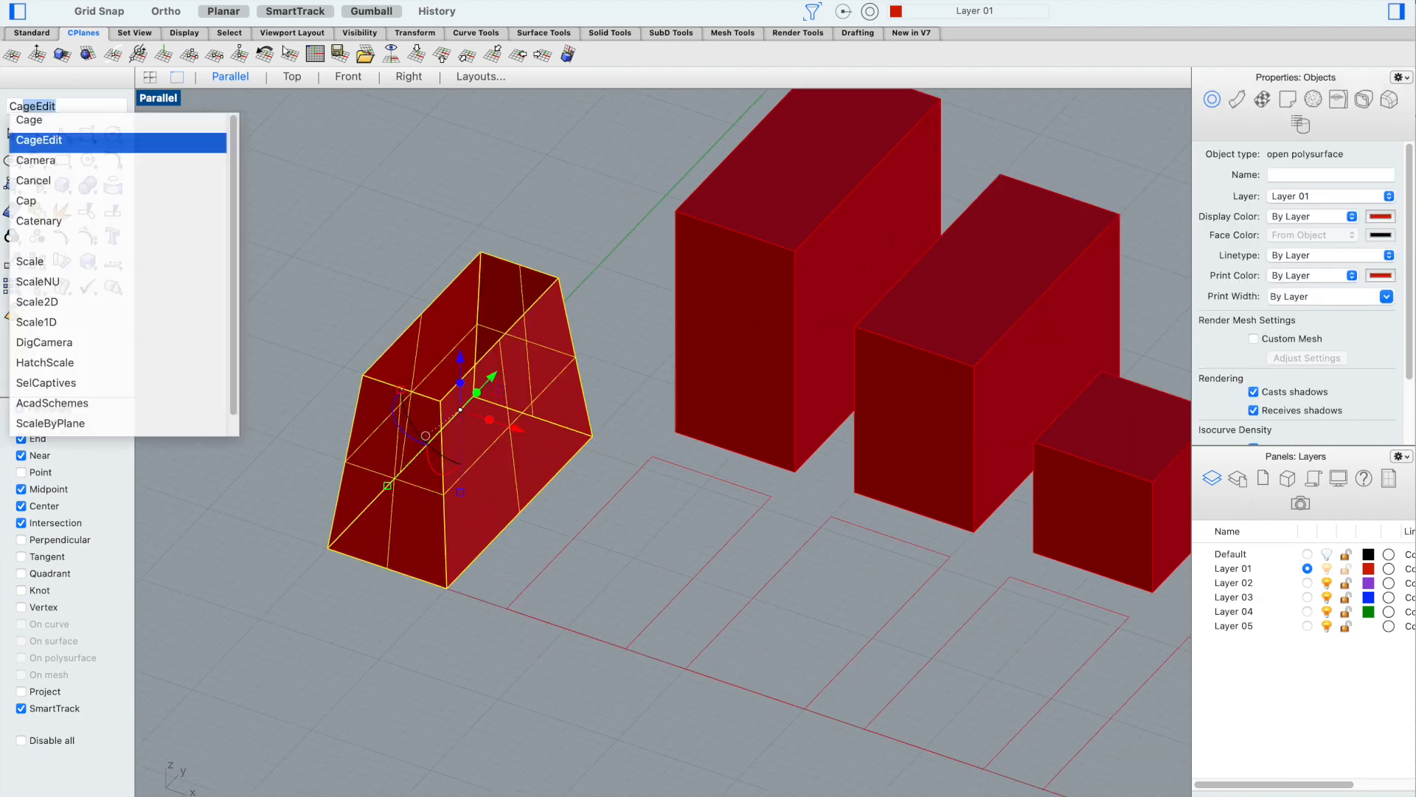
text(p)
key(Return)
click(243, 248)
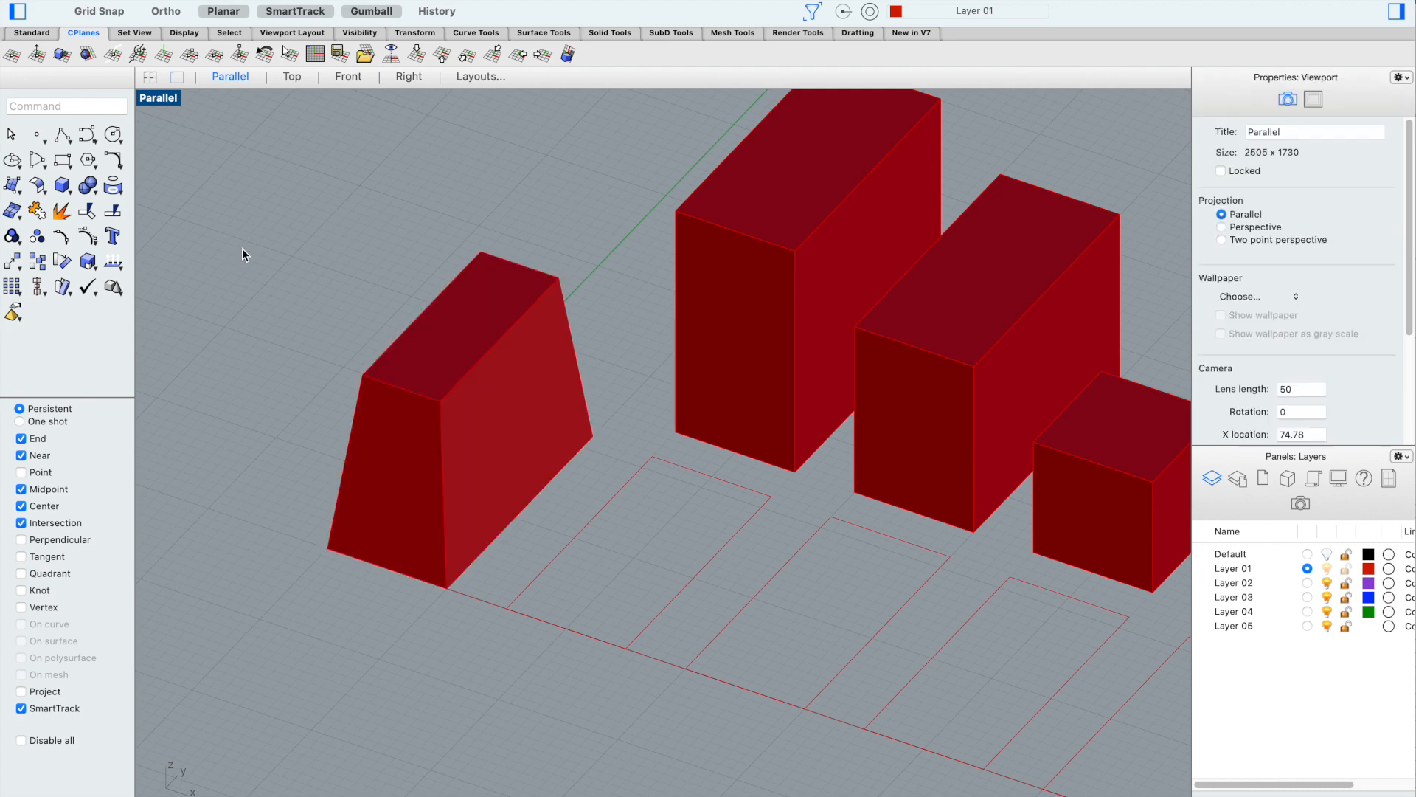
Check the capped tapered shape's object type and examine it alongside the row of extruded solids
click(404, 338)
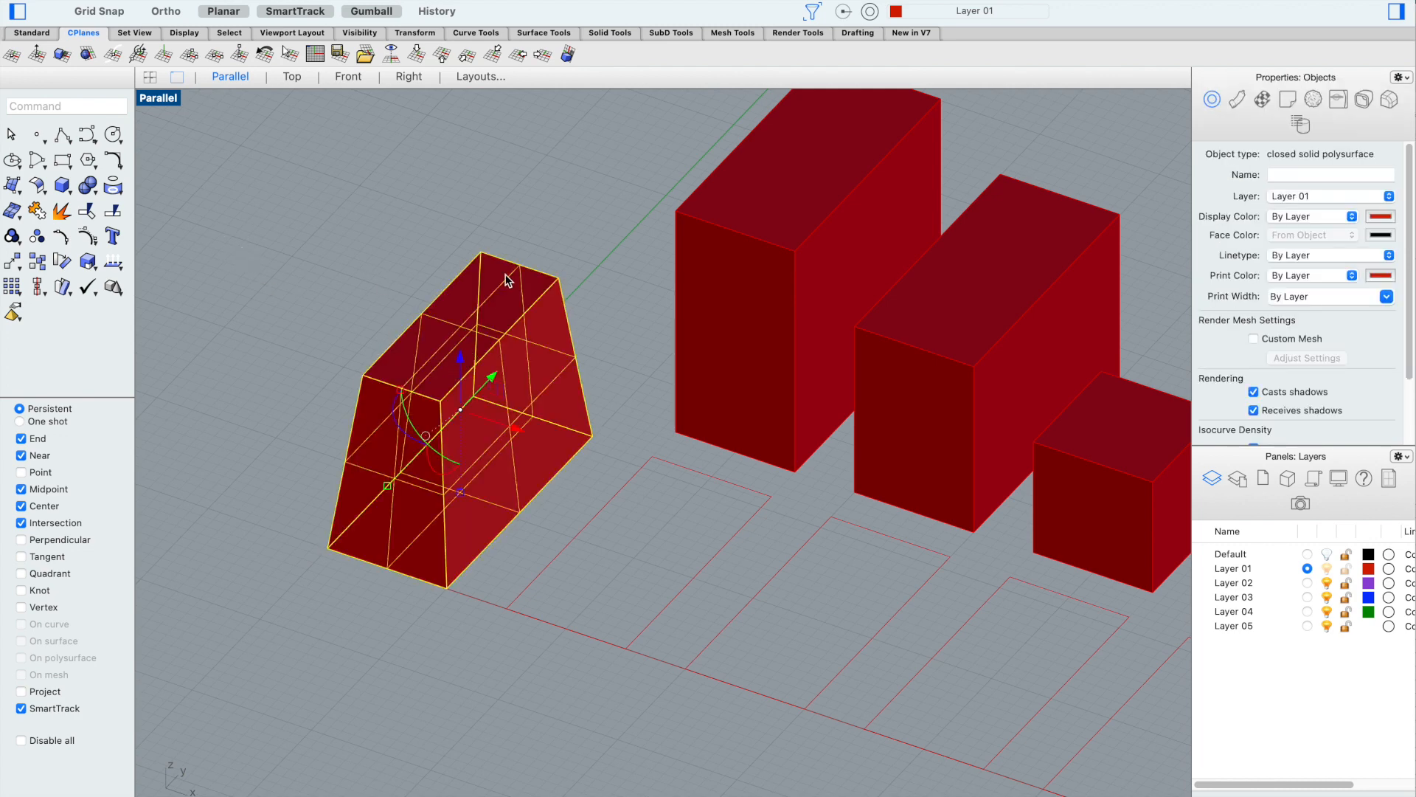
click(600, 195)
scroll(590, 214, down, 4)
scroll(667, 203, up, 4)
scroll(517, 193, down, 4)
shift+right_drag(518, 174, 432, 208)
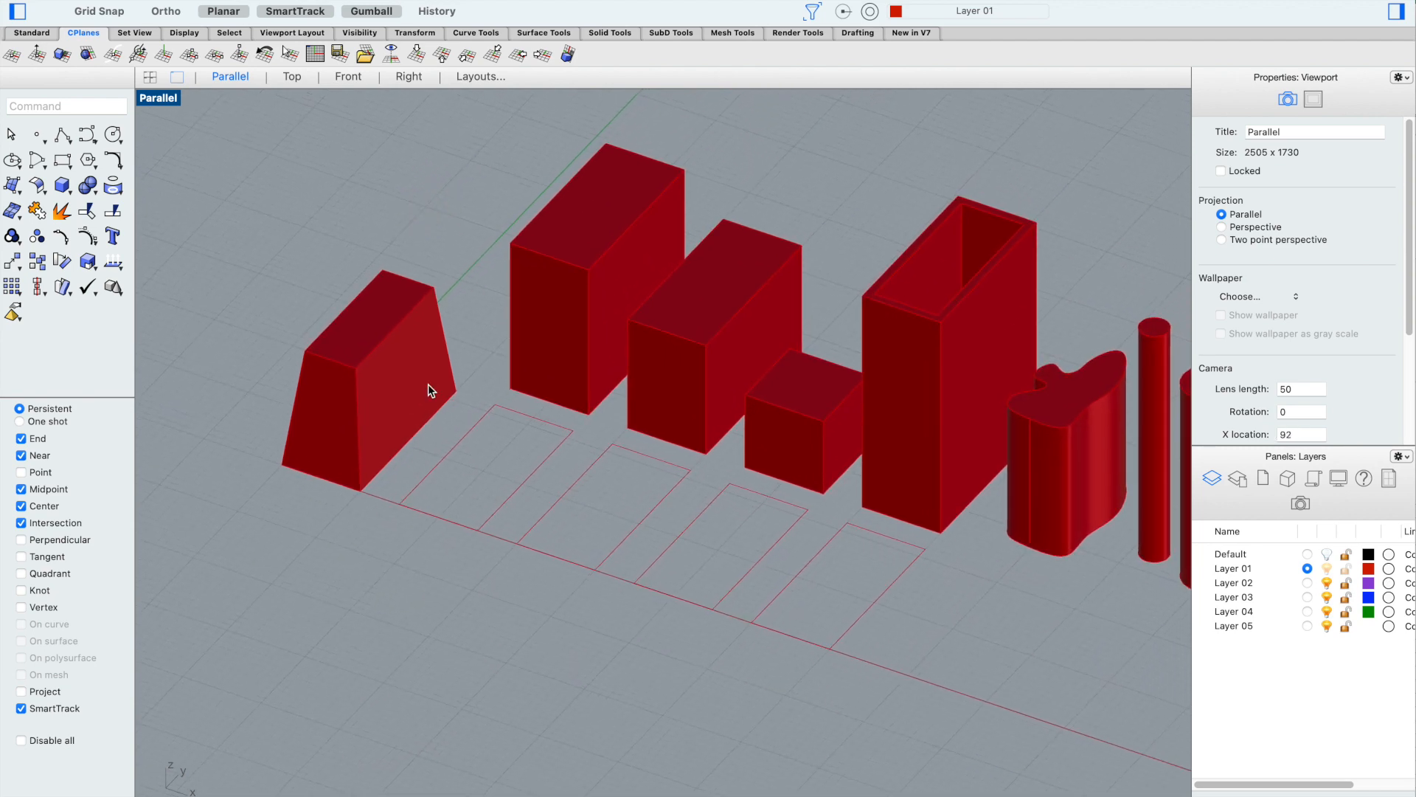
right_drag(428, 384, 330, 379)
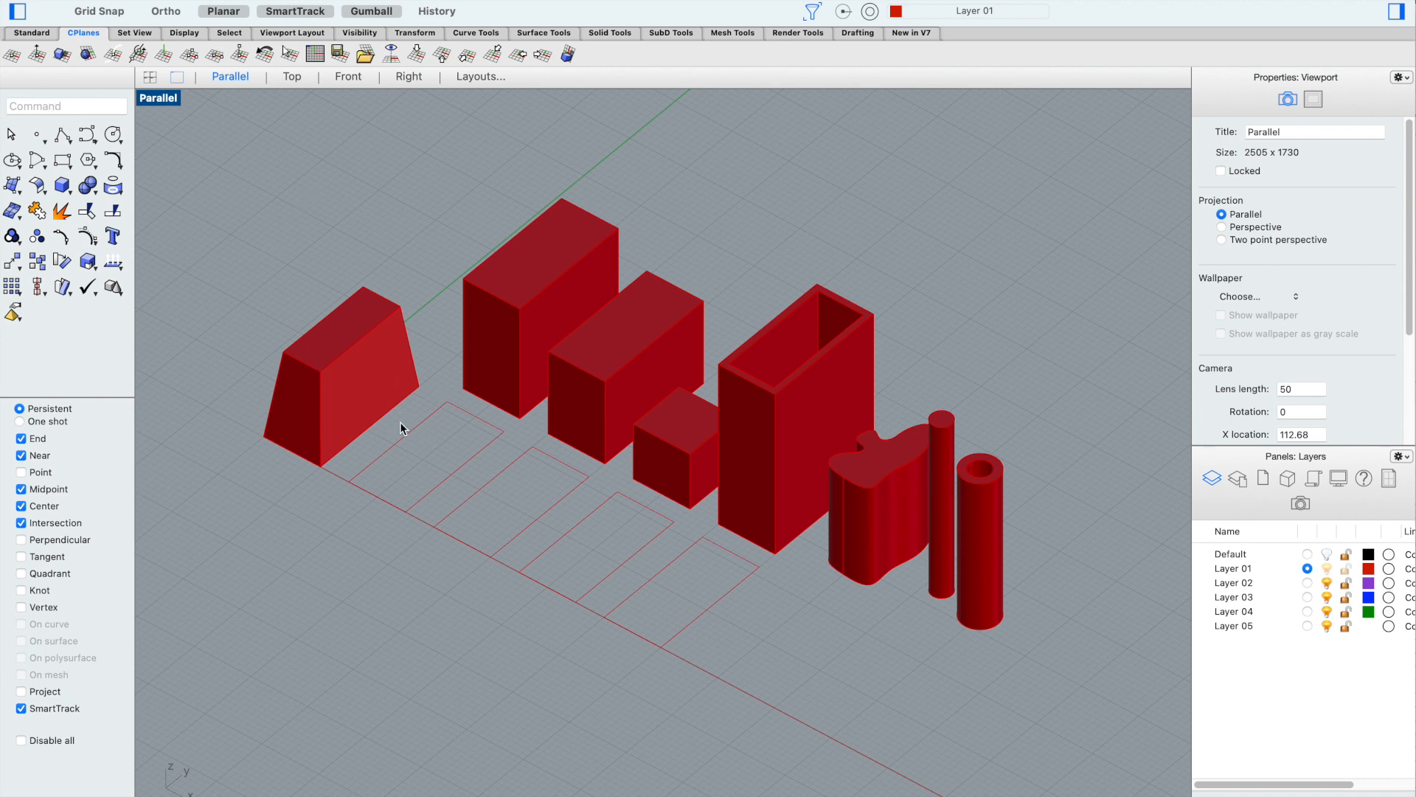
Draw a slanted line from the outer corner of the ground rectangle beside the tapered solid up to a raised point in the Front view
right_click(63, 138)
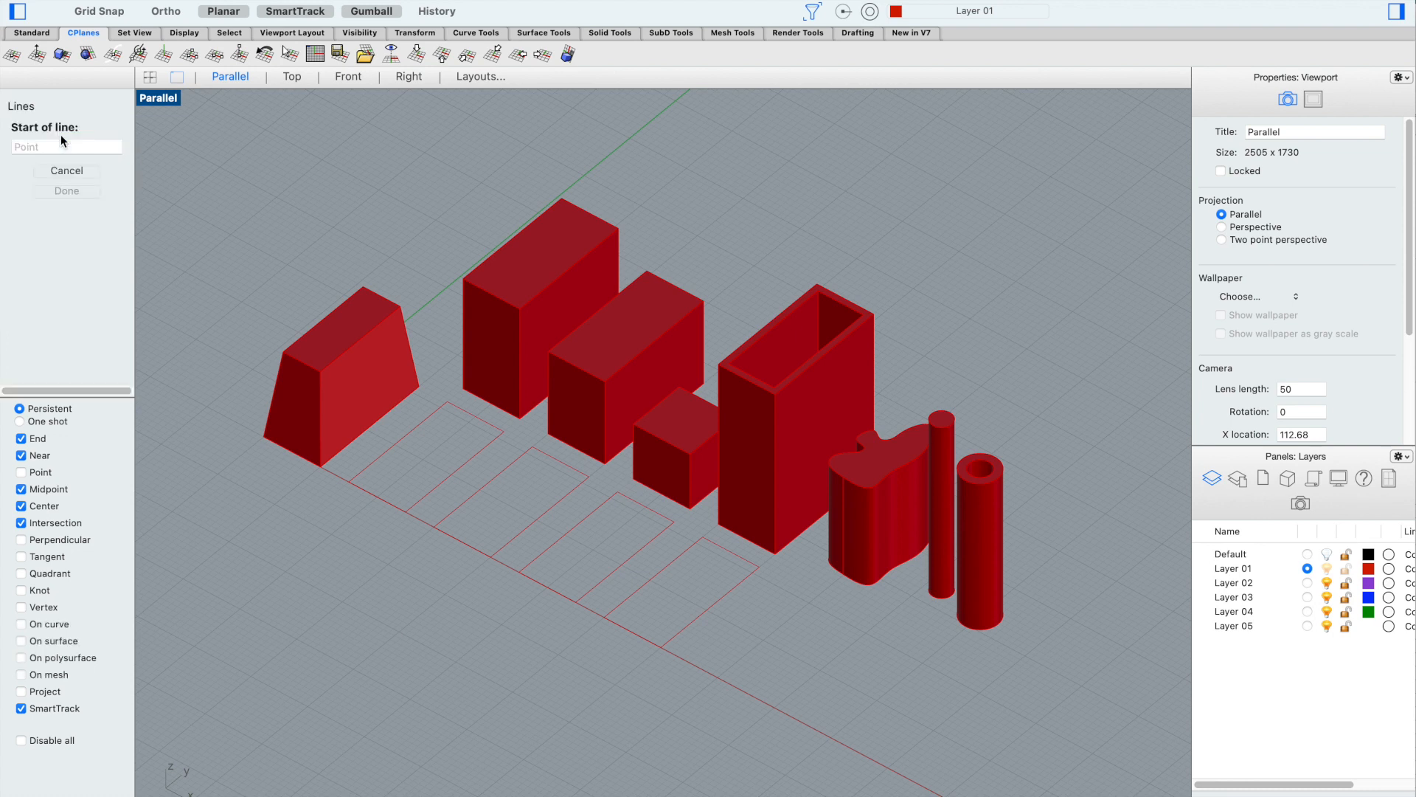
click(352, 477)
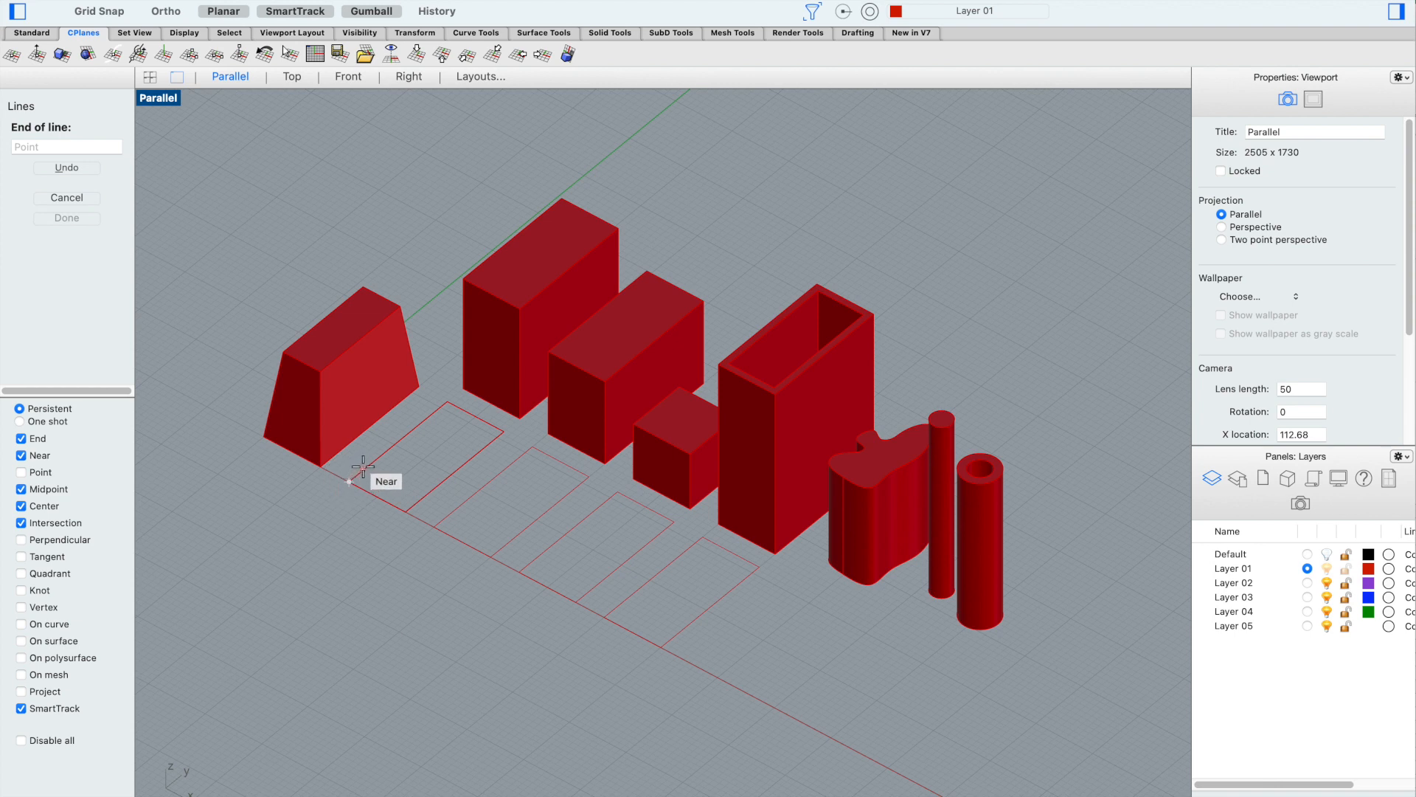
scroll(365, 467, down, 2)
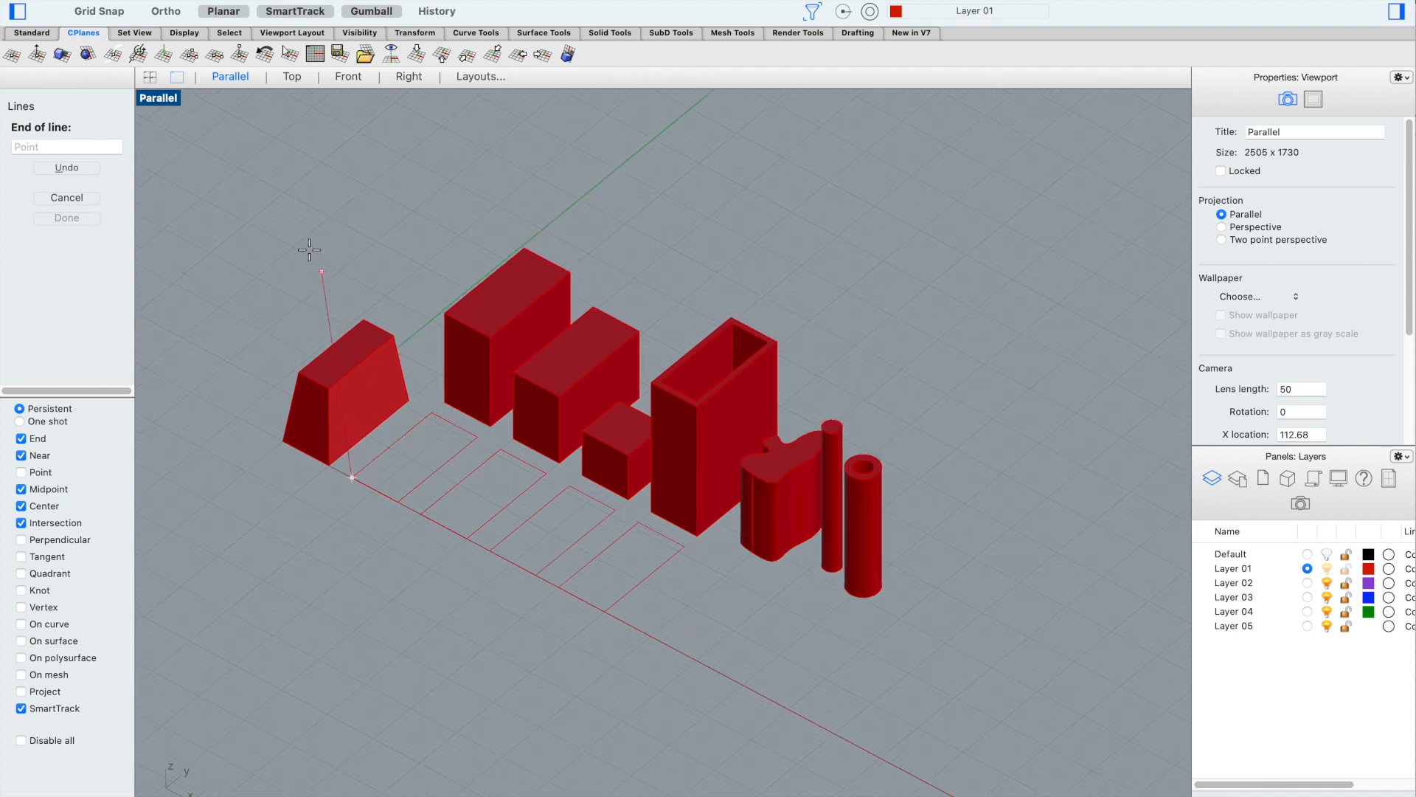
click(149, 77)
scroll(566, 354, down, 8)
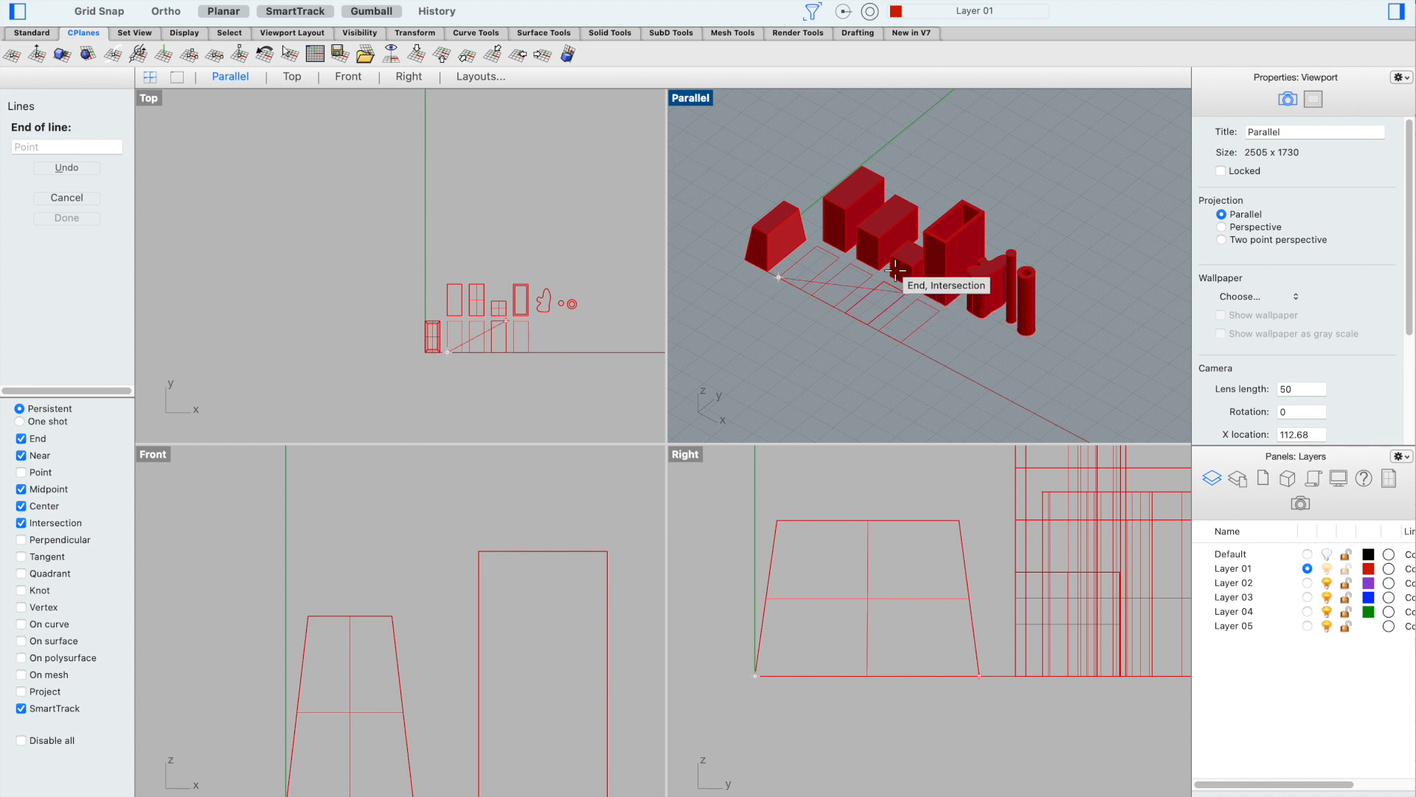
scroll(826, 188, up, 7)
scroll(864, 203, down, 7)
scroll(841, 196, up, 6)
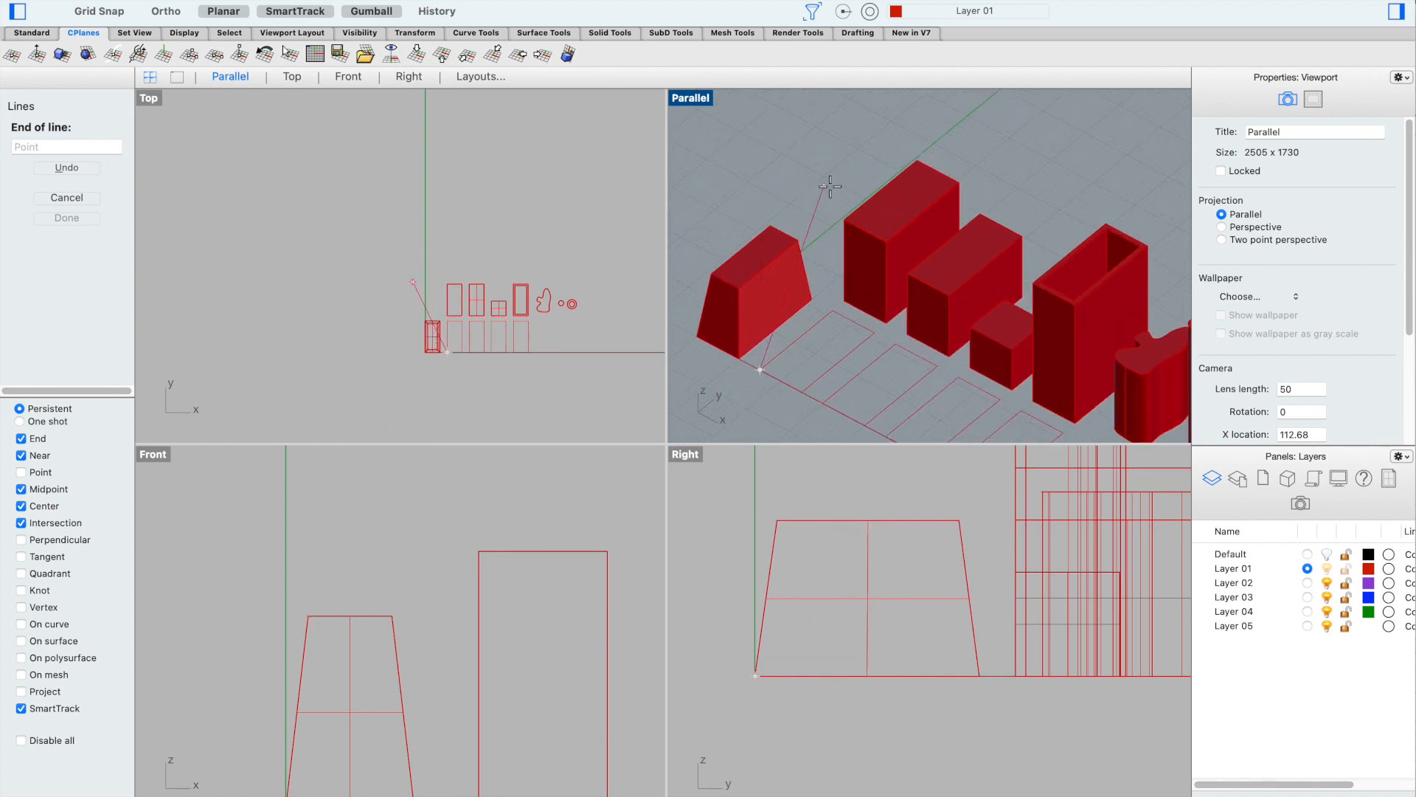
scroll(797, 679, down, 5)
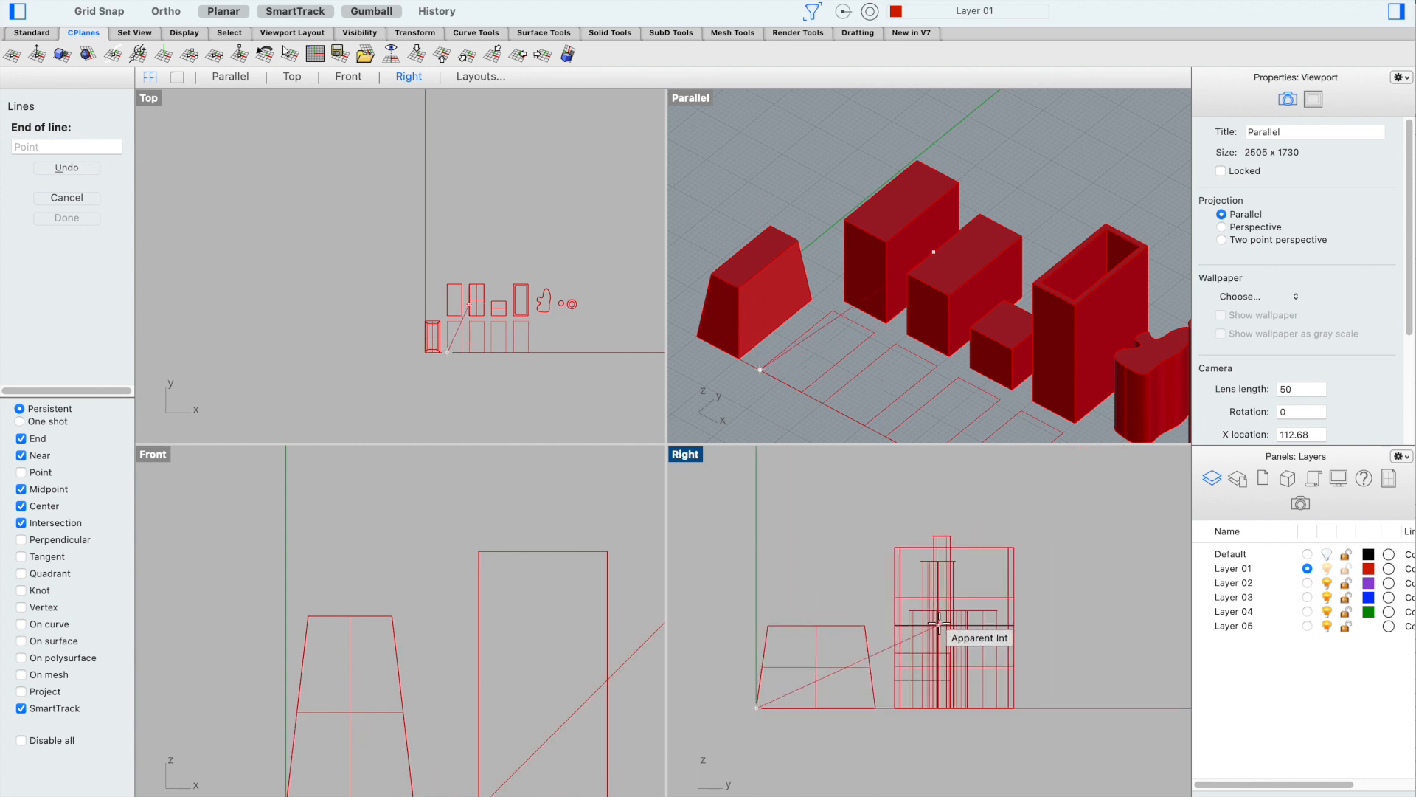
scroll(532, 678, down, 5)
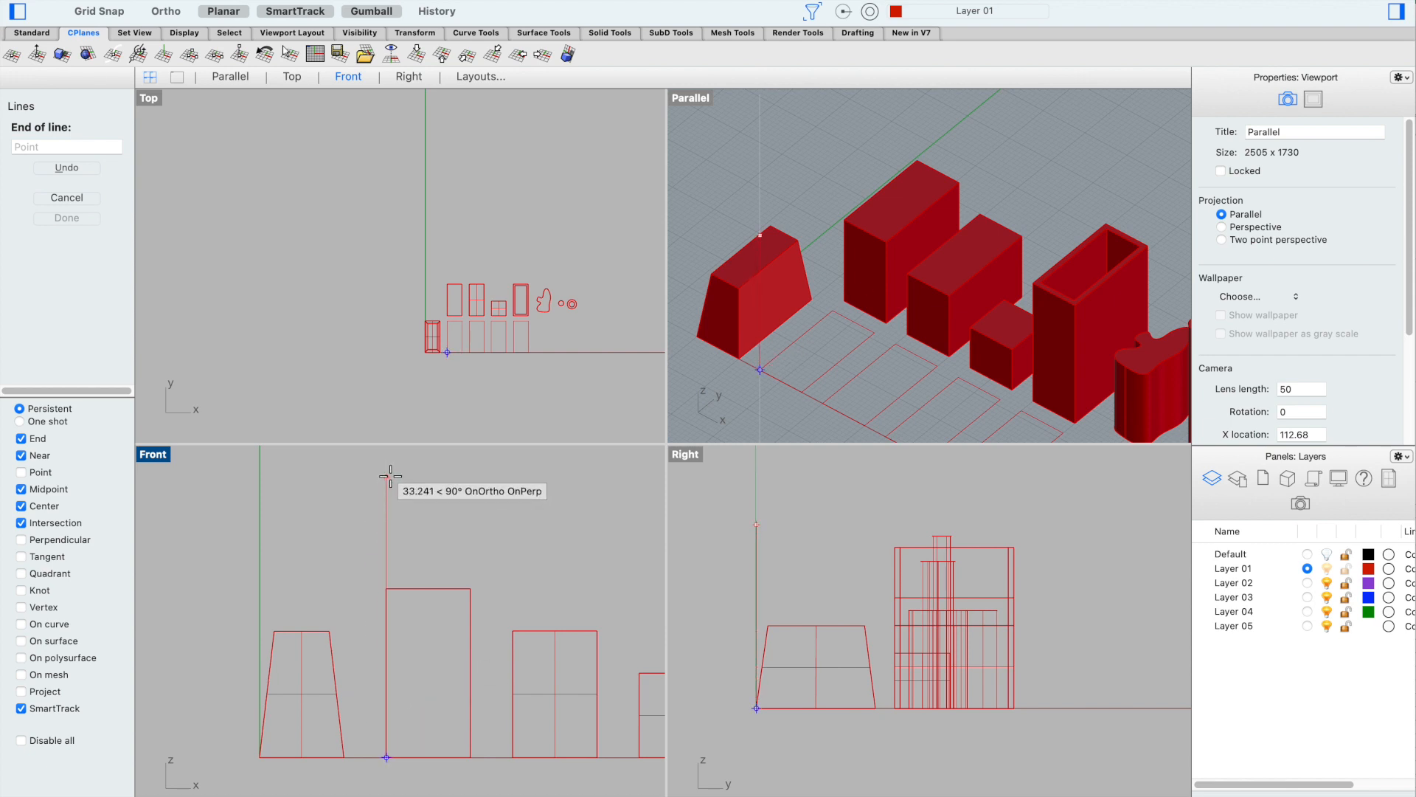
click(478, 473)
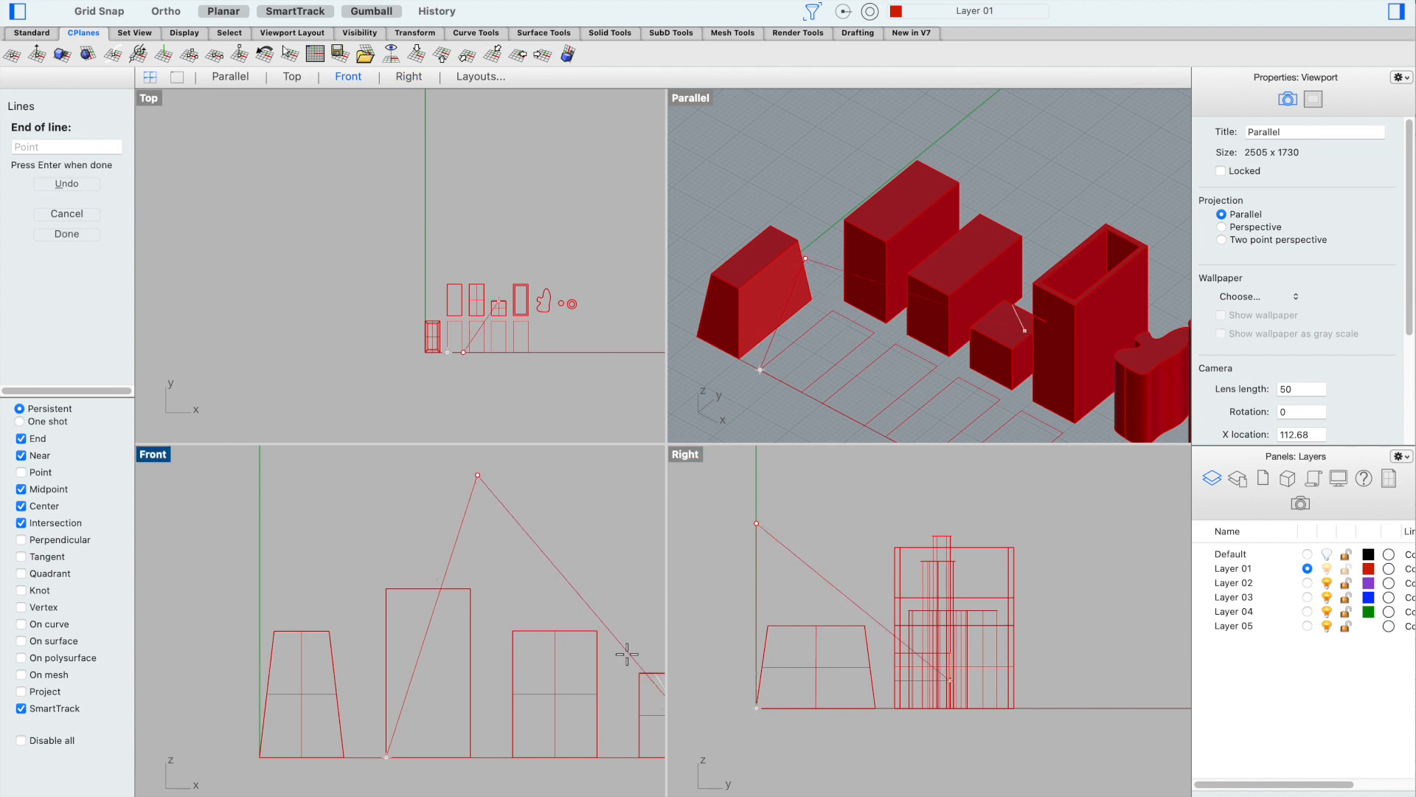
key(Return)
Pull the slanted line's upper end outward, away from the solids, so the line also leans in the Right view
mouse_move(878, 212)
right_down()
mouse_move(809, 228)
mouse_move(767, 274)
mouse_move(799, 272)
mouse_move(809, 290)
mouse_move(778, 253)
mouse_move(775, 314)
mouse_move(750, 325)
right_up()
click(743, 316)
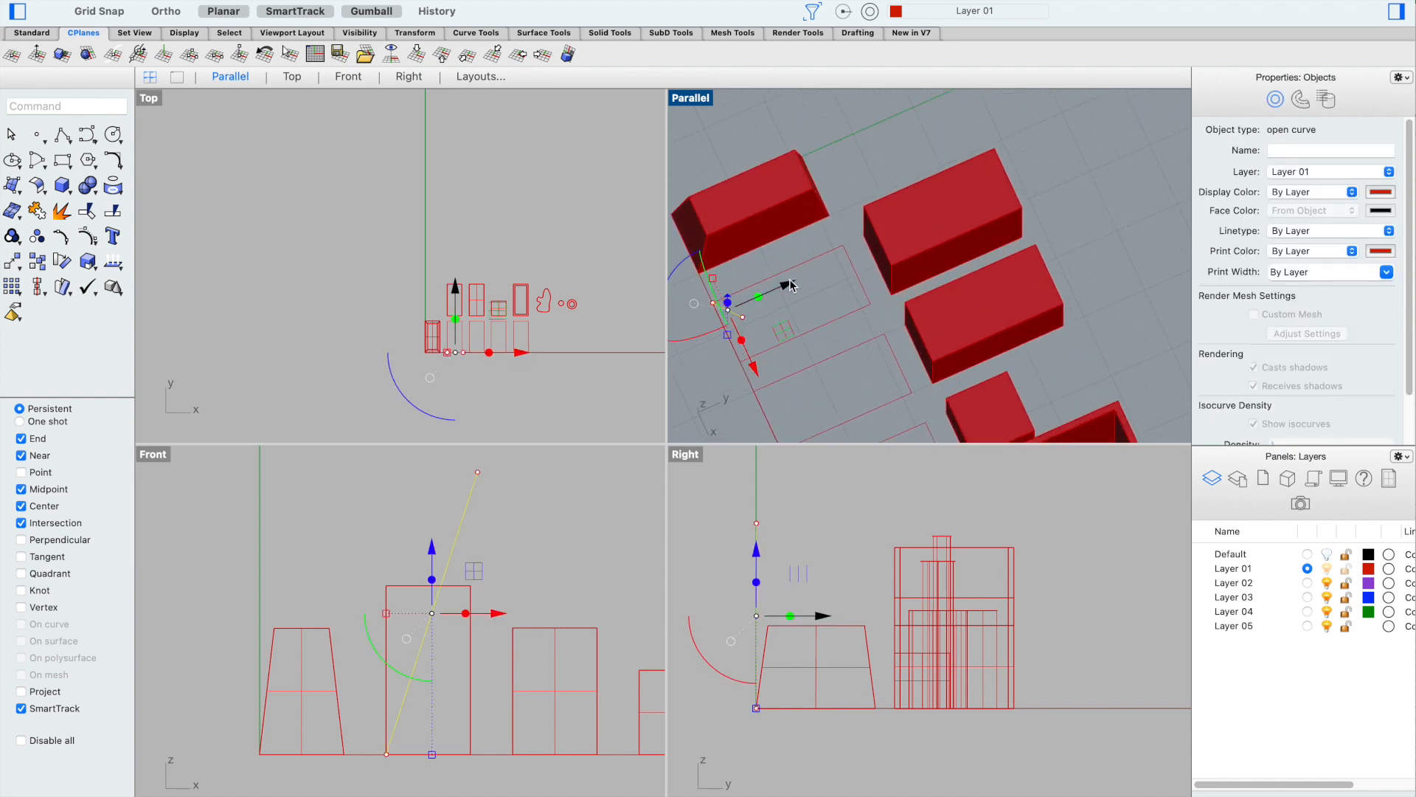
scroll(788, 297, down, 2)
right_drag(788, 297, 794, 301)
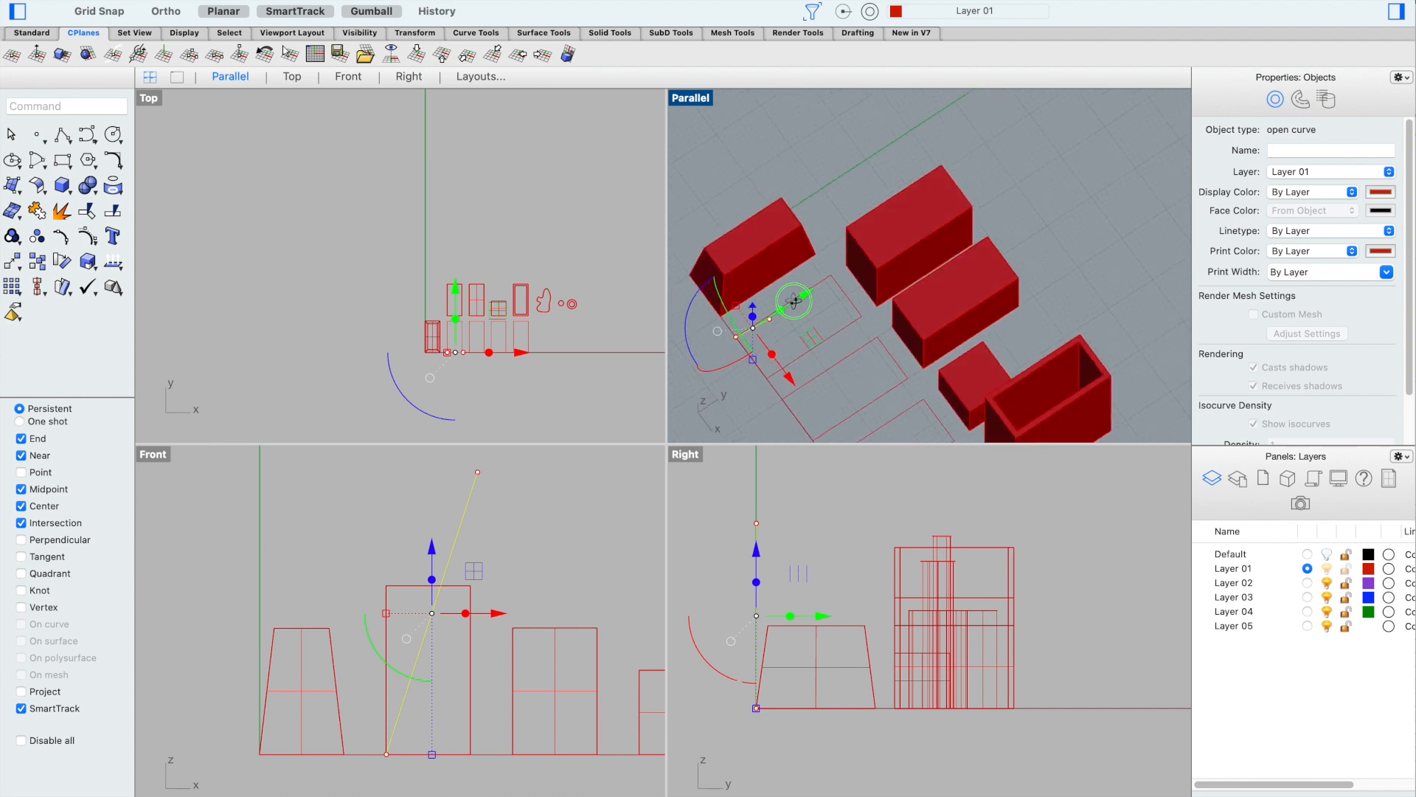
click(766, 331)
drag(819, 306, 776, 341)
drag(753, 411, 760, 421)
scroll(818, 317, down, 8)
right_drag(814, 217, 869, 220)
click(817, 189)
Sweep the ground rectangle along the slanted line with Sweep1, using Freeform frame style and Do not change cross sections
scroll(728, 376, up, 10)
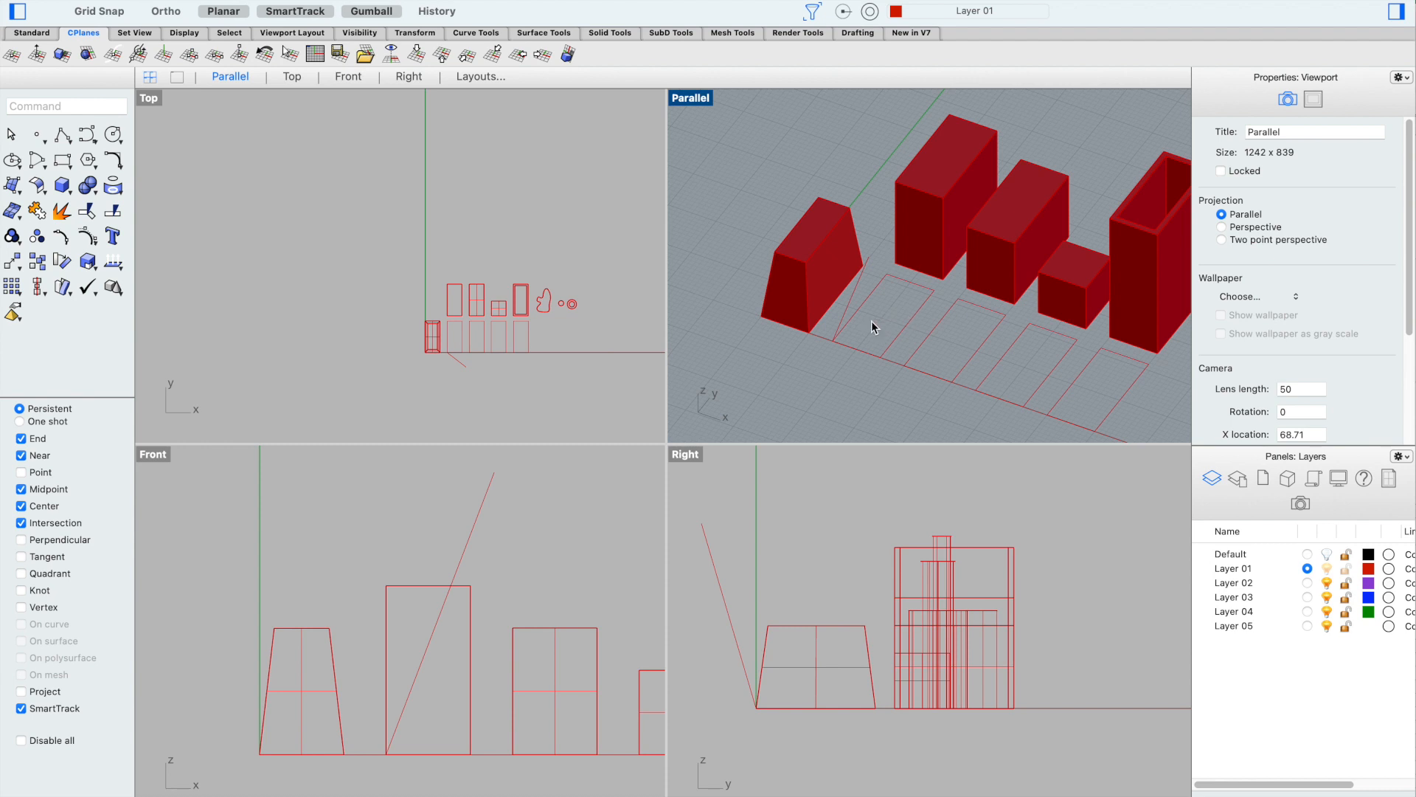
right_drag(824, 392, 852, 360)
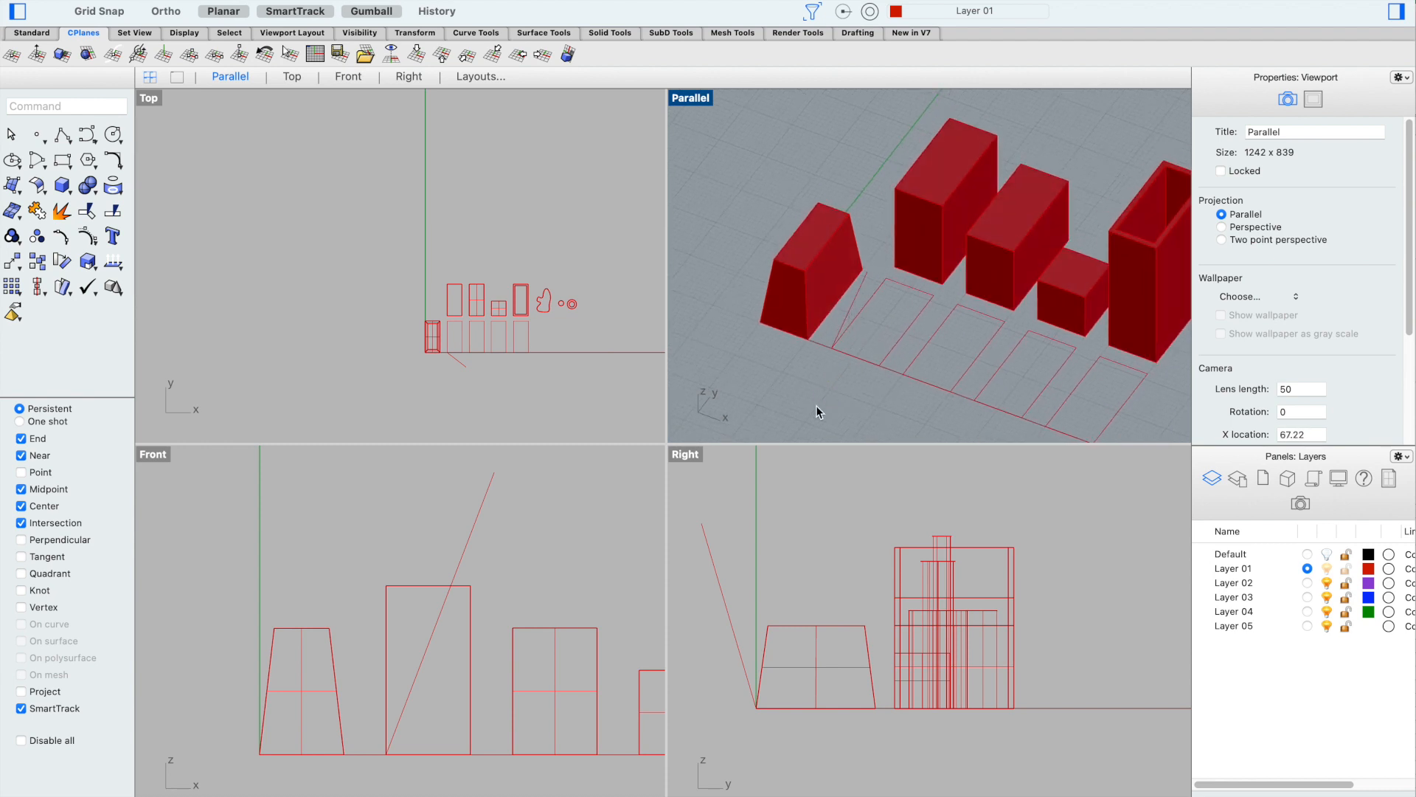
scroll(817, 408, up, 3)
scroll(981, 294, up, 3)
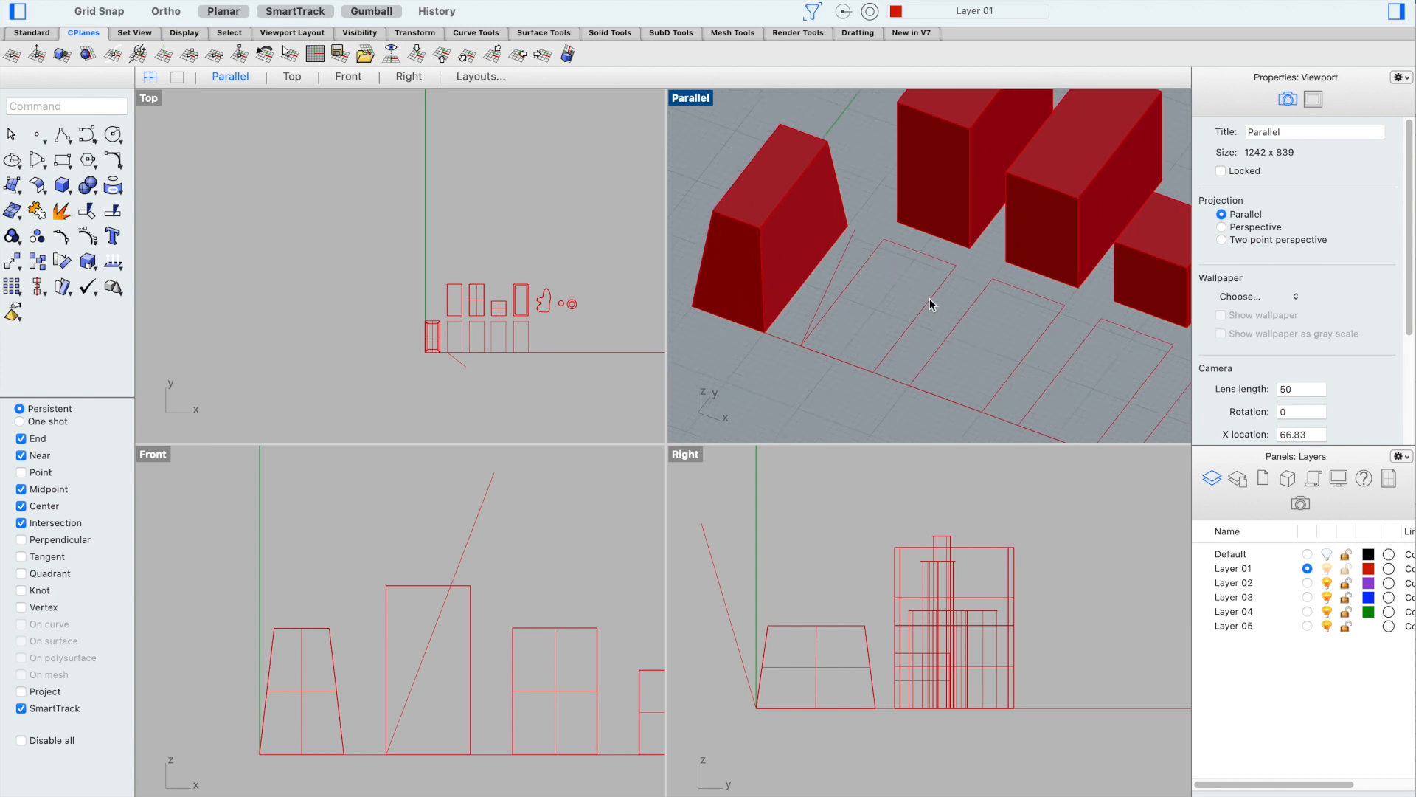
text(sweep1)
key(Return)
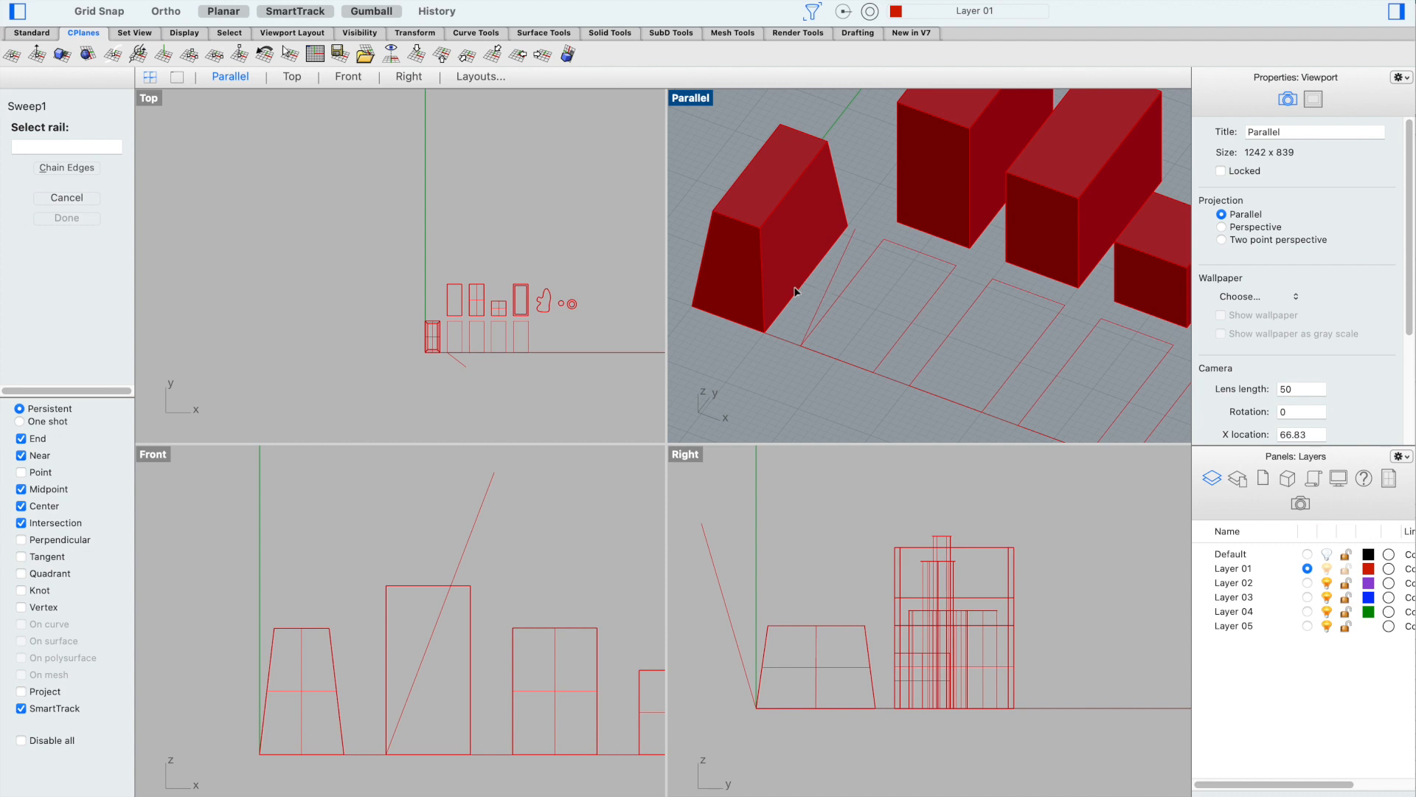
click(837, 279)
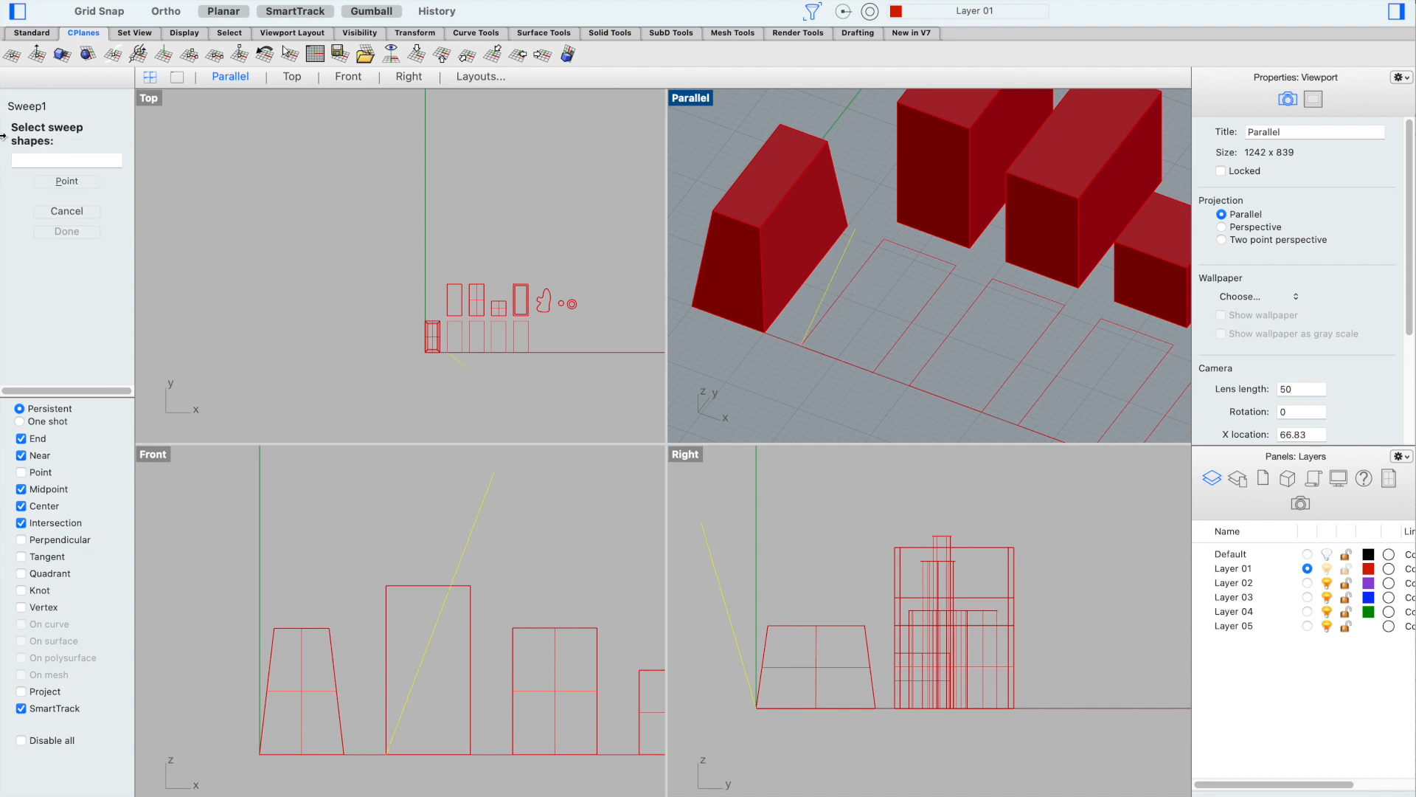
click(854, 287)
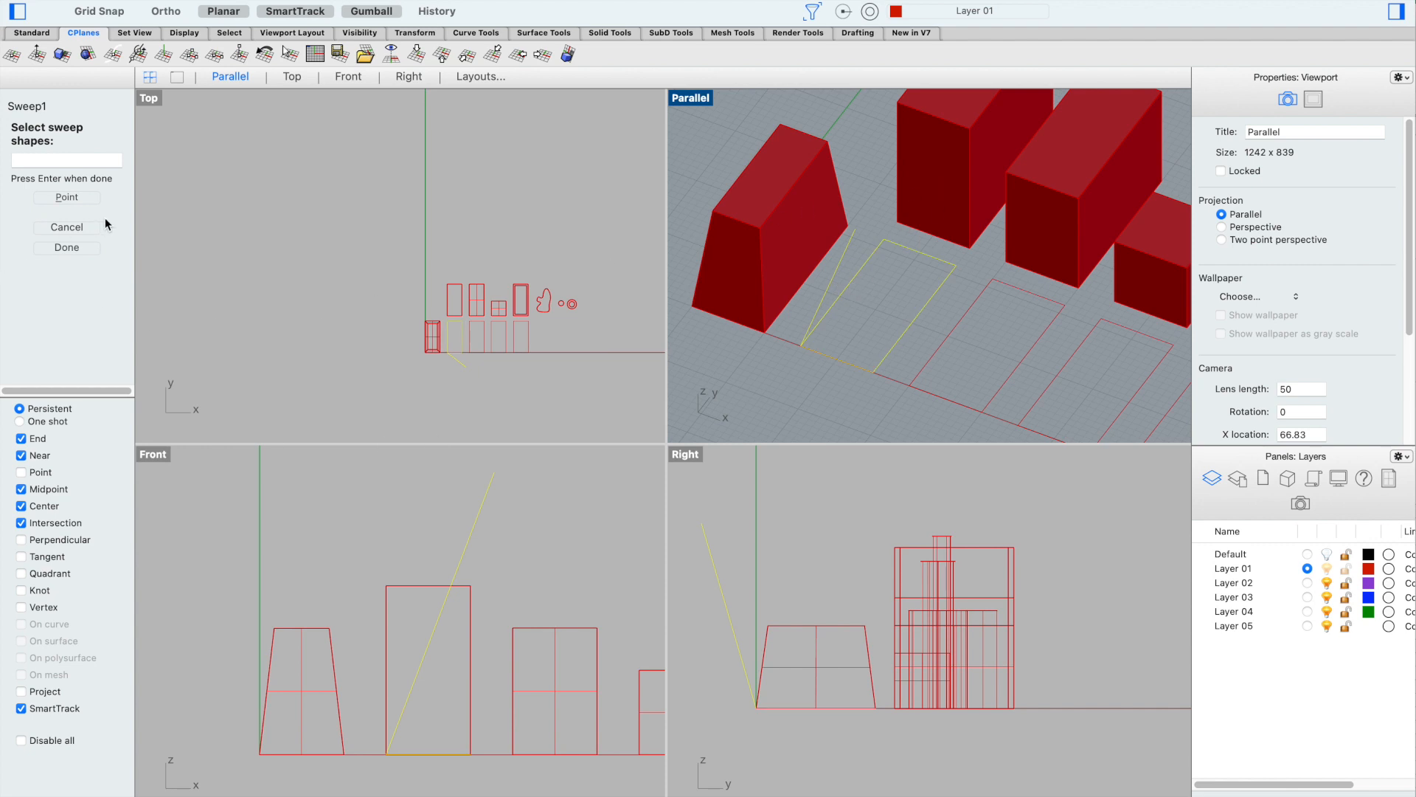
click(66, 247)
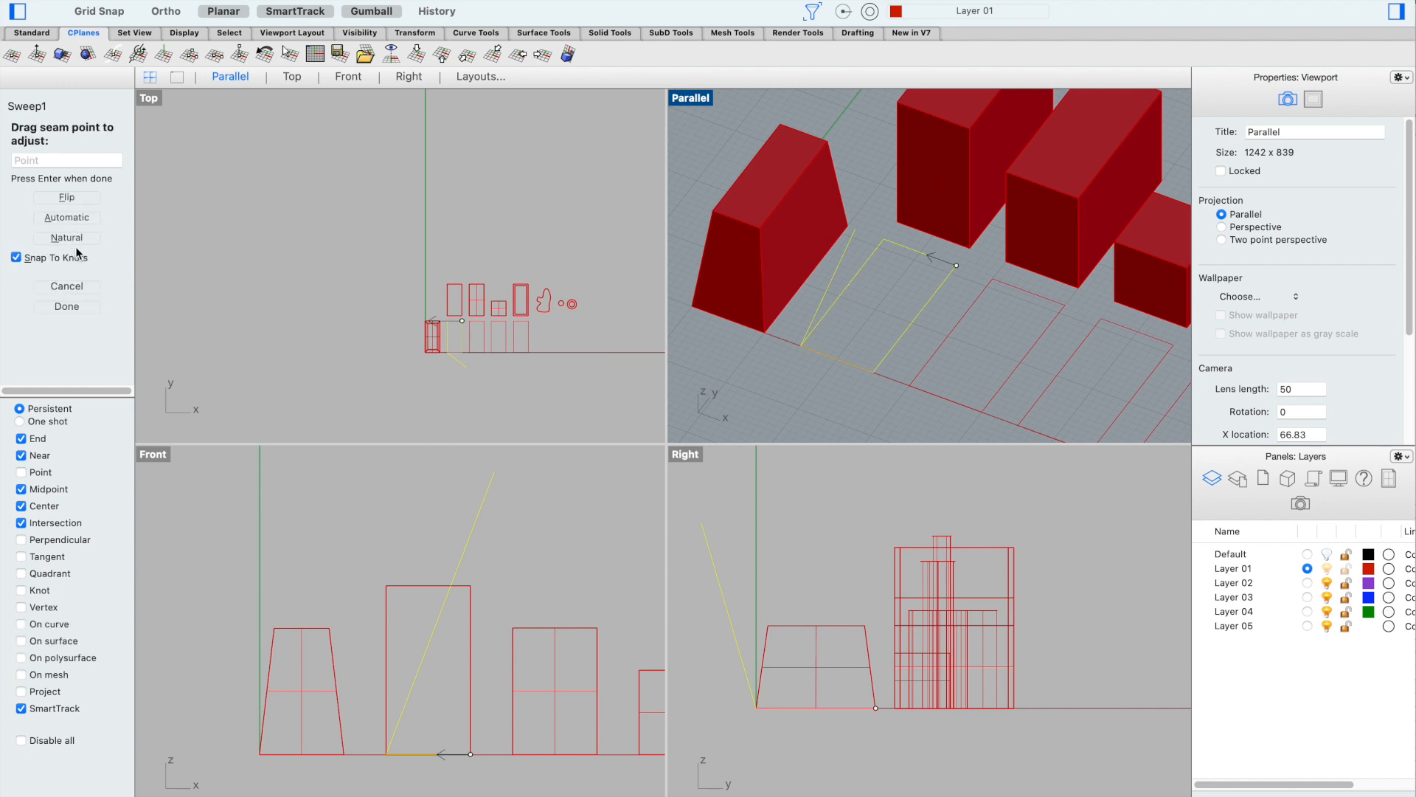
click(79, 308)
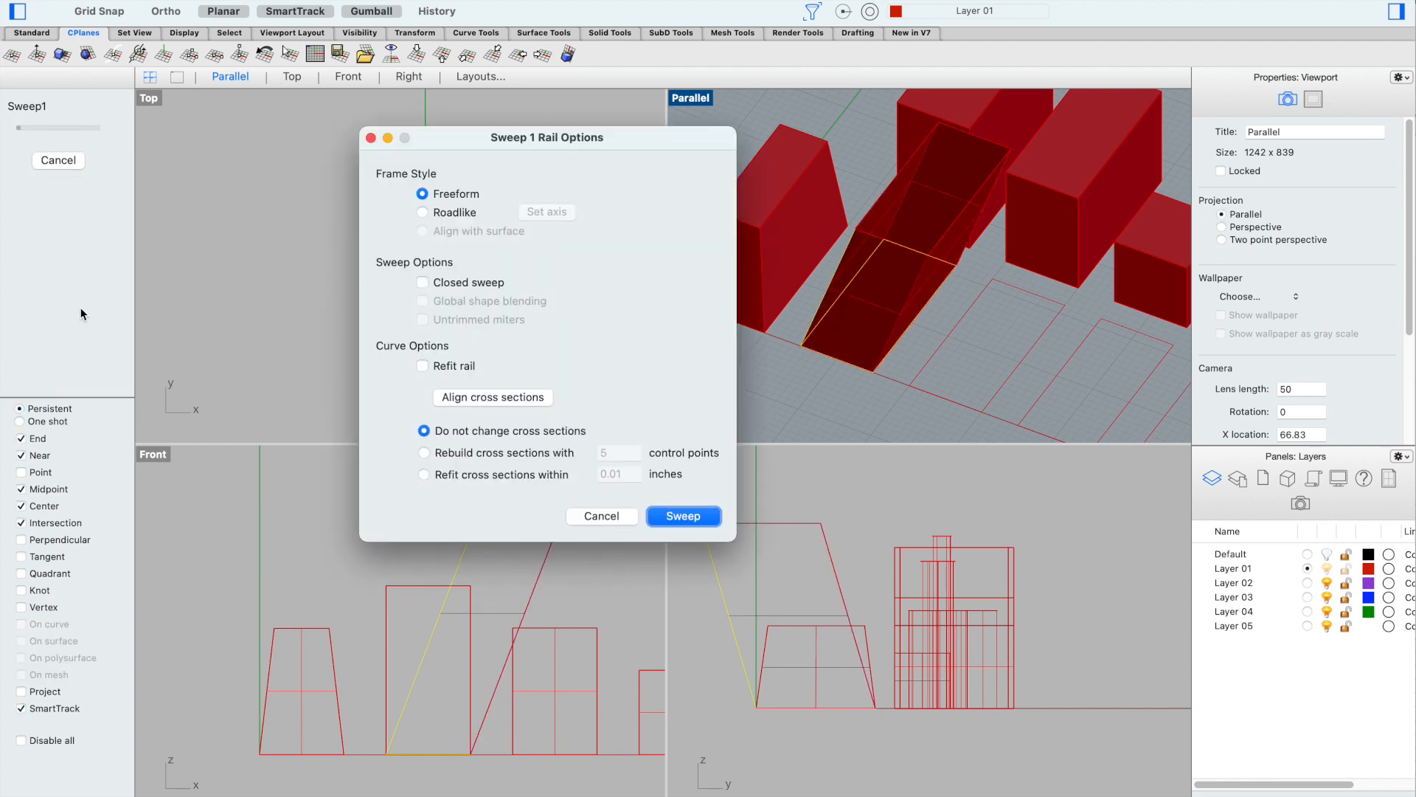
click(684, 516)
Examine the slanted swept shape and its open ends from several angles in the Parallel view
scroll(757, 112, down, 4)
right_drag(757, 112, 693, 134)
scroll(941, 237, down, 4)
right_drag(941, 237, 910, 199)
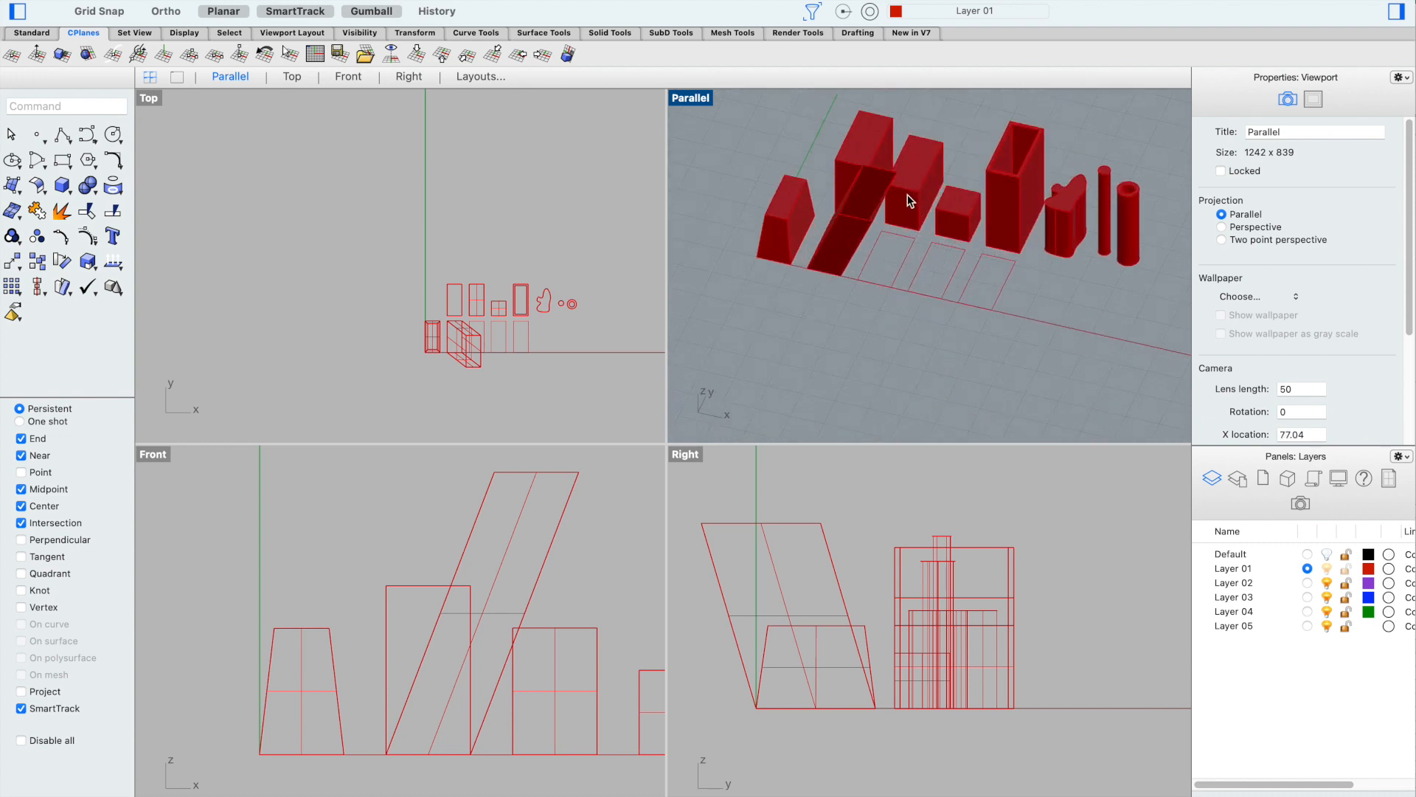
right_drag(834, 236, 849, 250)
scroll(844, 269, up, 4)
scroll(835, 304, down, 2)
right_drag(835, 304, 803, 294)
scroll(800, 253, up, 4)
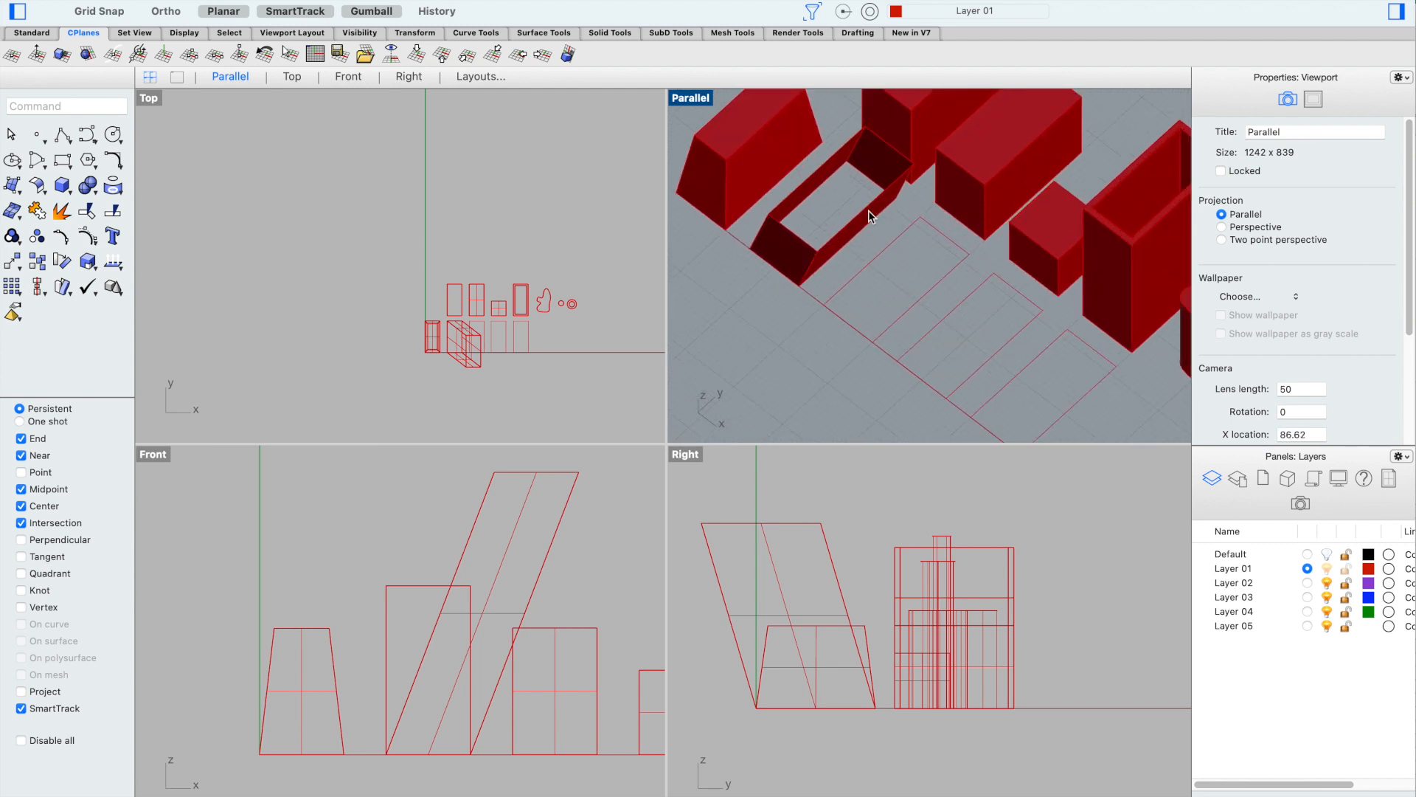
mouse_move(762, 275)
right_down()
mouse_move(762, 288)
mouse_move(765, 264)
right_up()
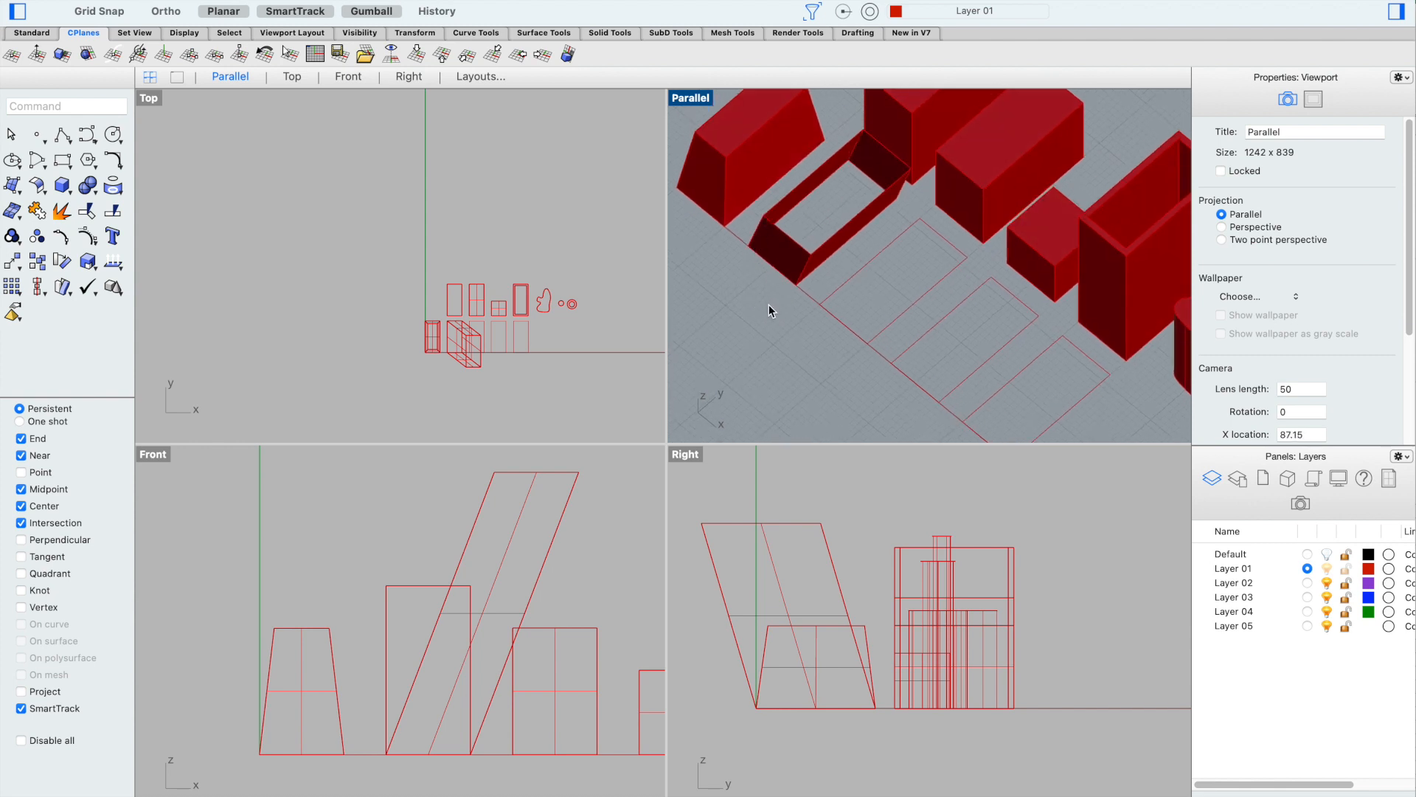
Delete the slanted swept surface, keeping its ground rectangle and rail line
click(782, 255)
key(Delete)
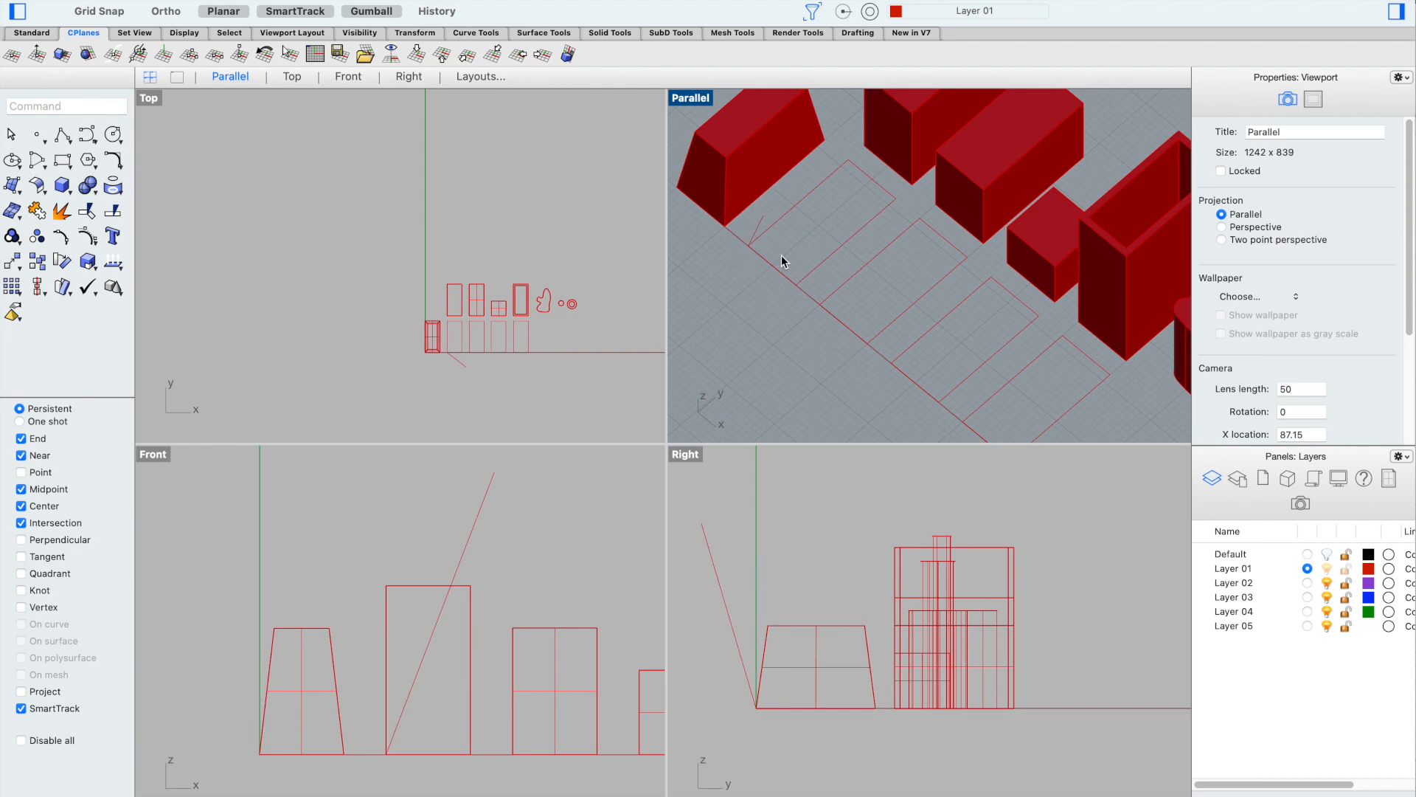
mouse_move(852, 206)
right_down()
mouse_move(806, 190)
mouse_move(838, 200)
right_up()
Maximize the Parallel view and move the smaller rectangle atop the tapered solid from its corner to the slanted line's upper end
double_click(694, 97)
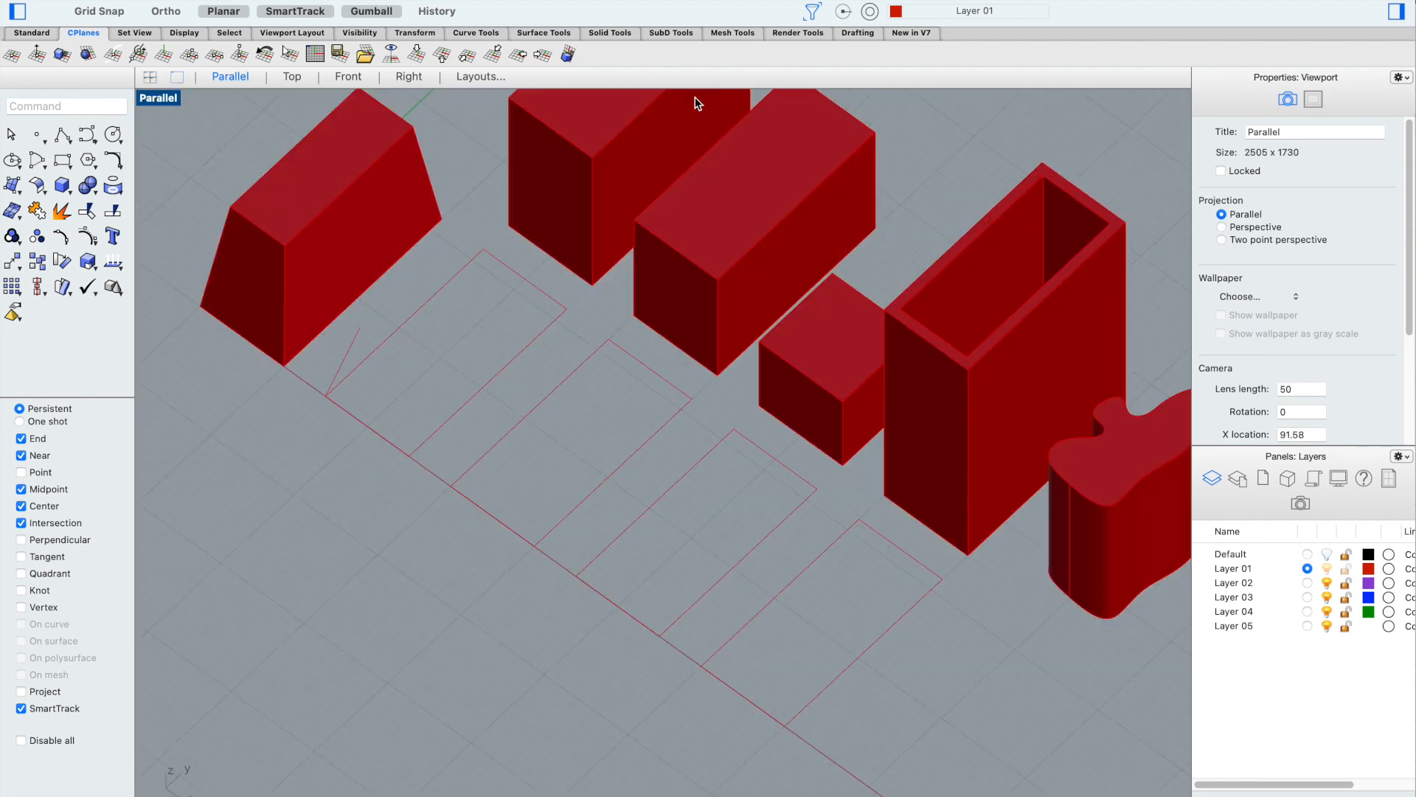
scroll(765, 395, down, 3)
scroll(494, 167, up, 6)
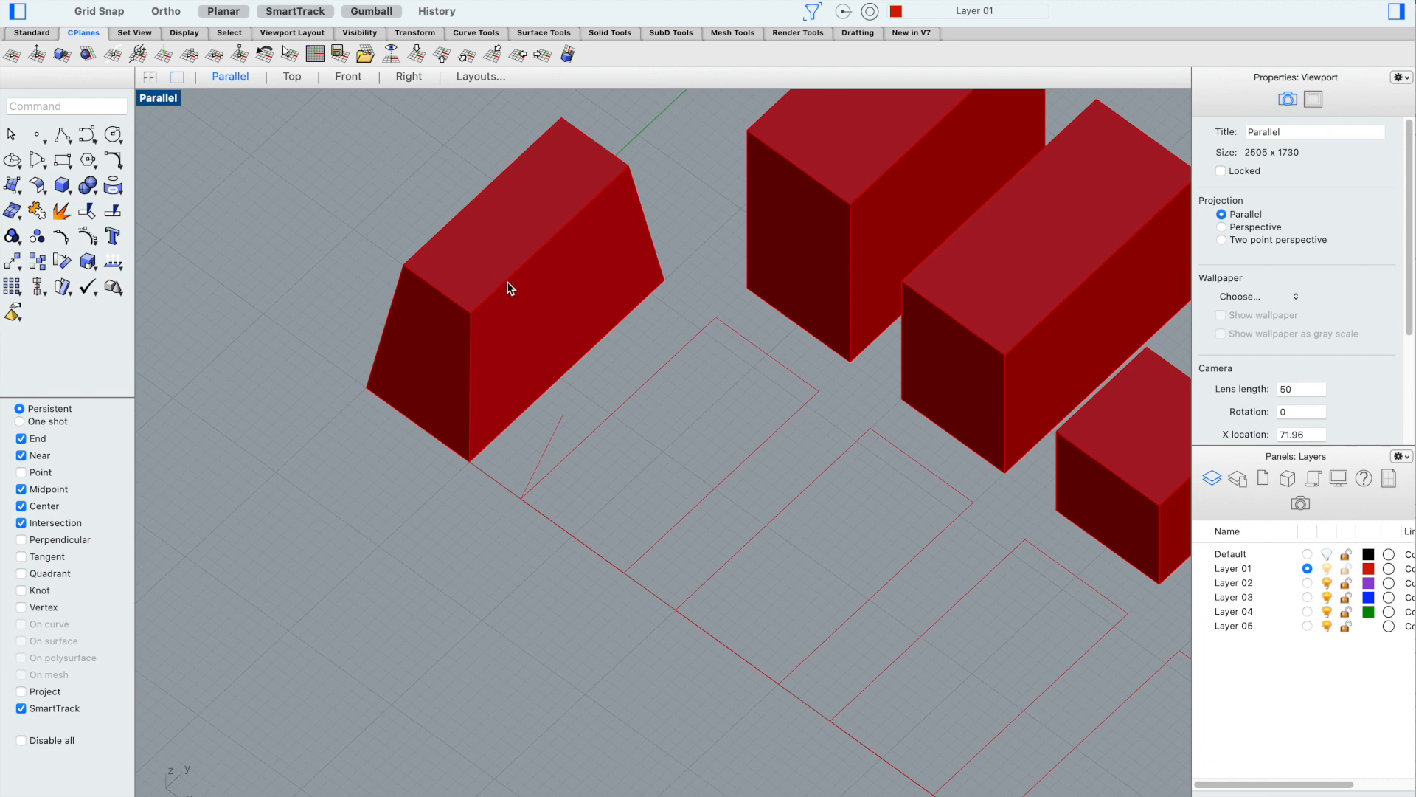
click(506, 286)
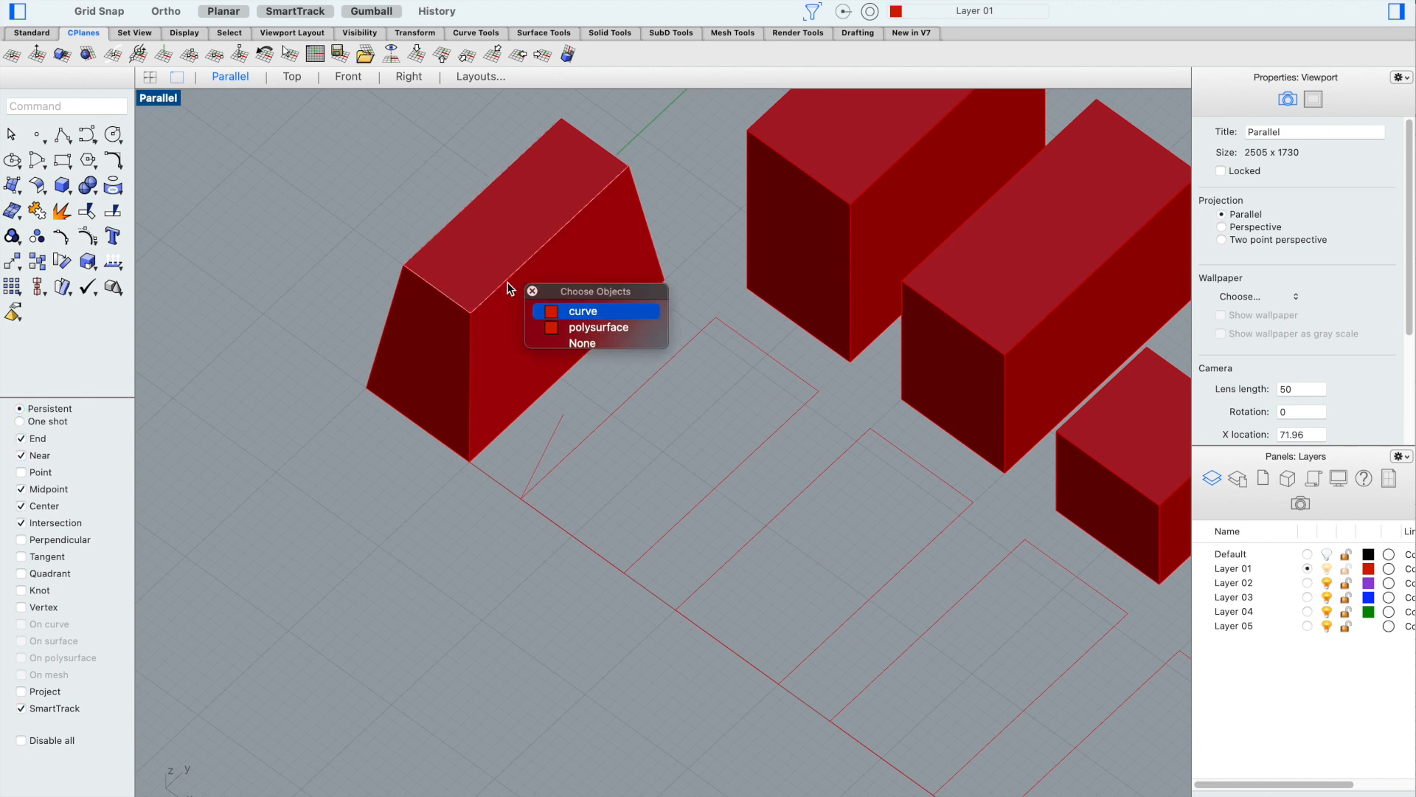
click(579, 311)
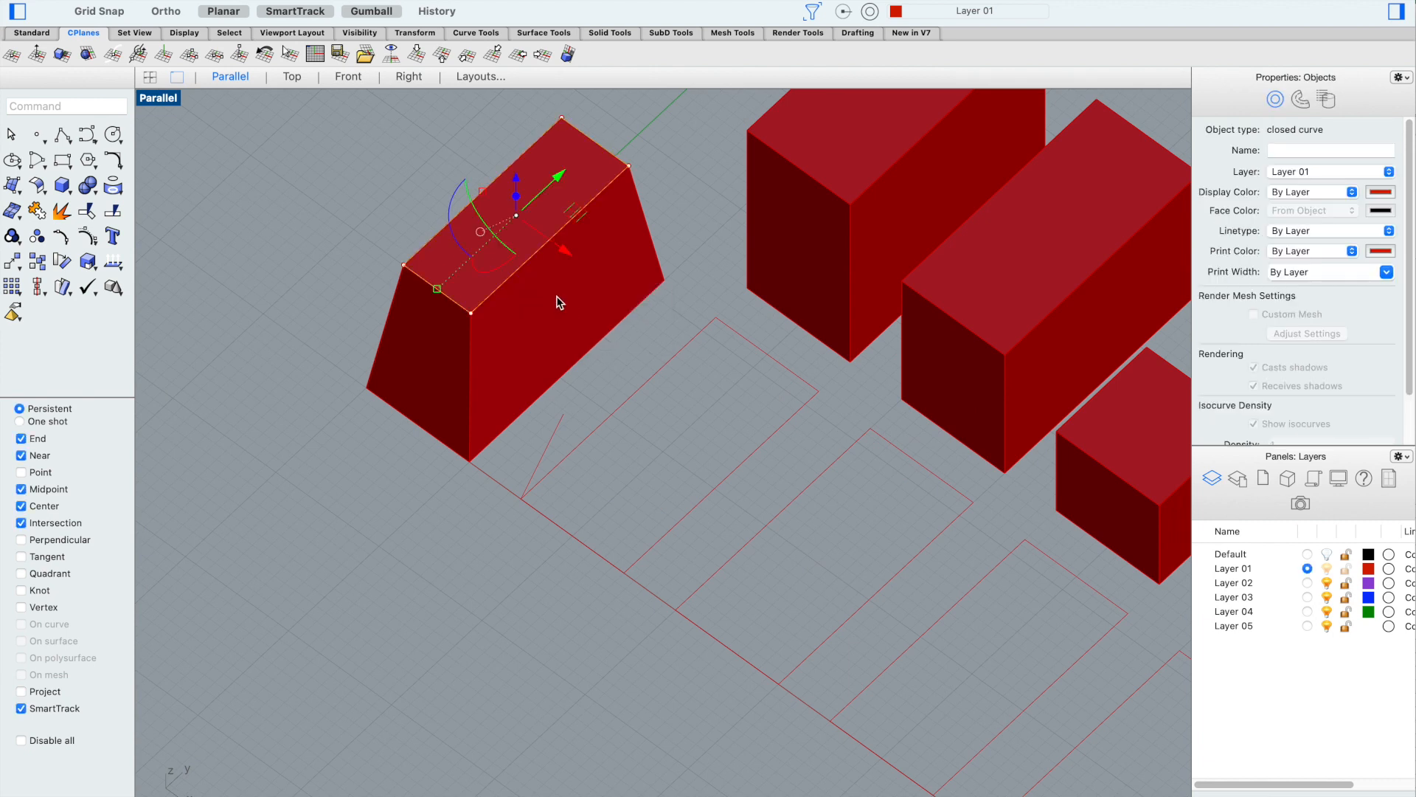
text(m)
key(Return)
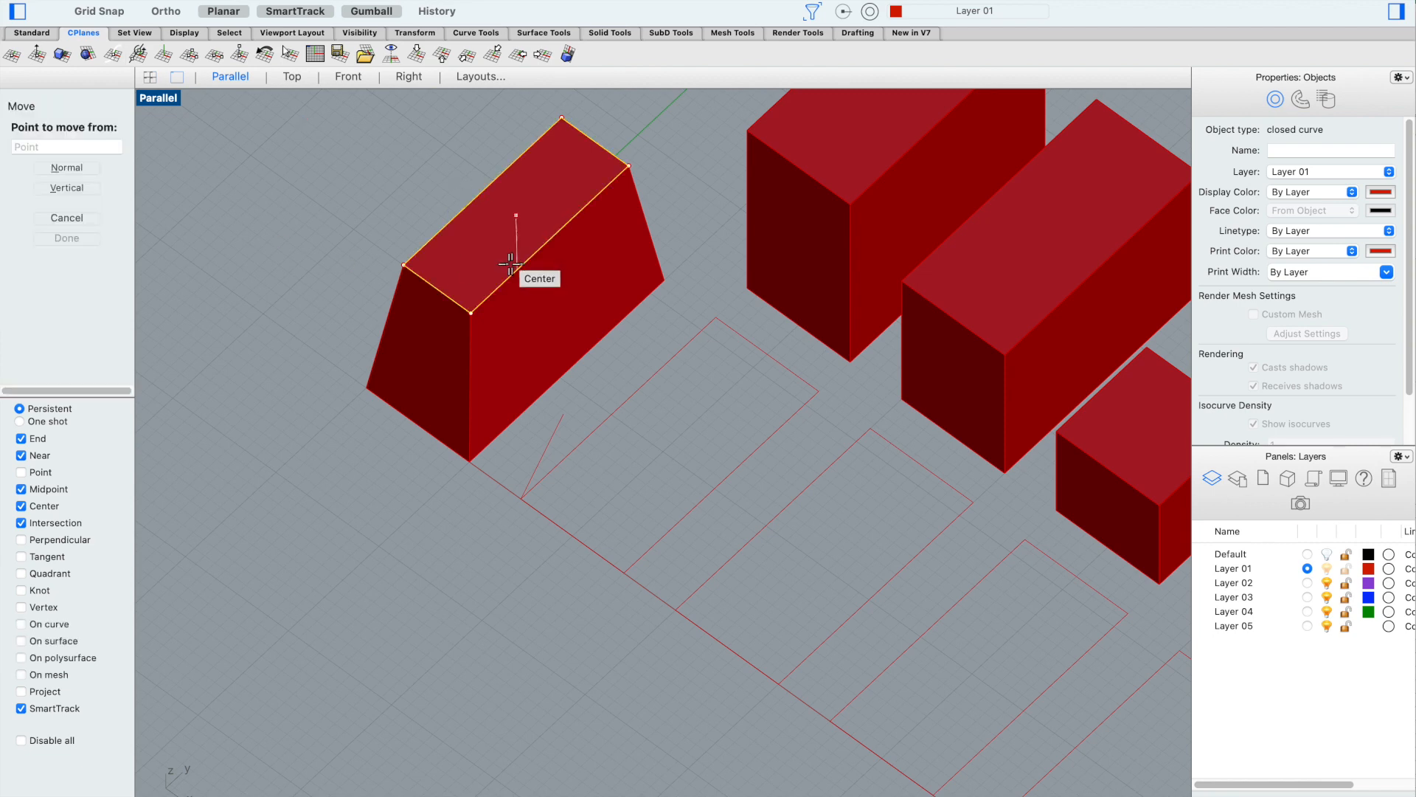
click(418, 260)
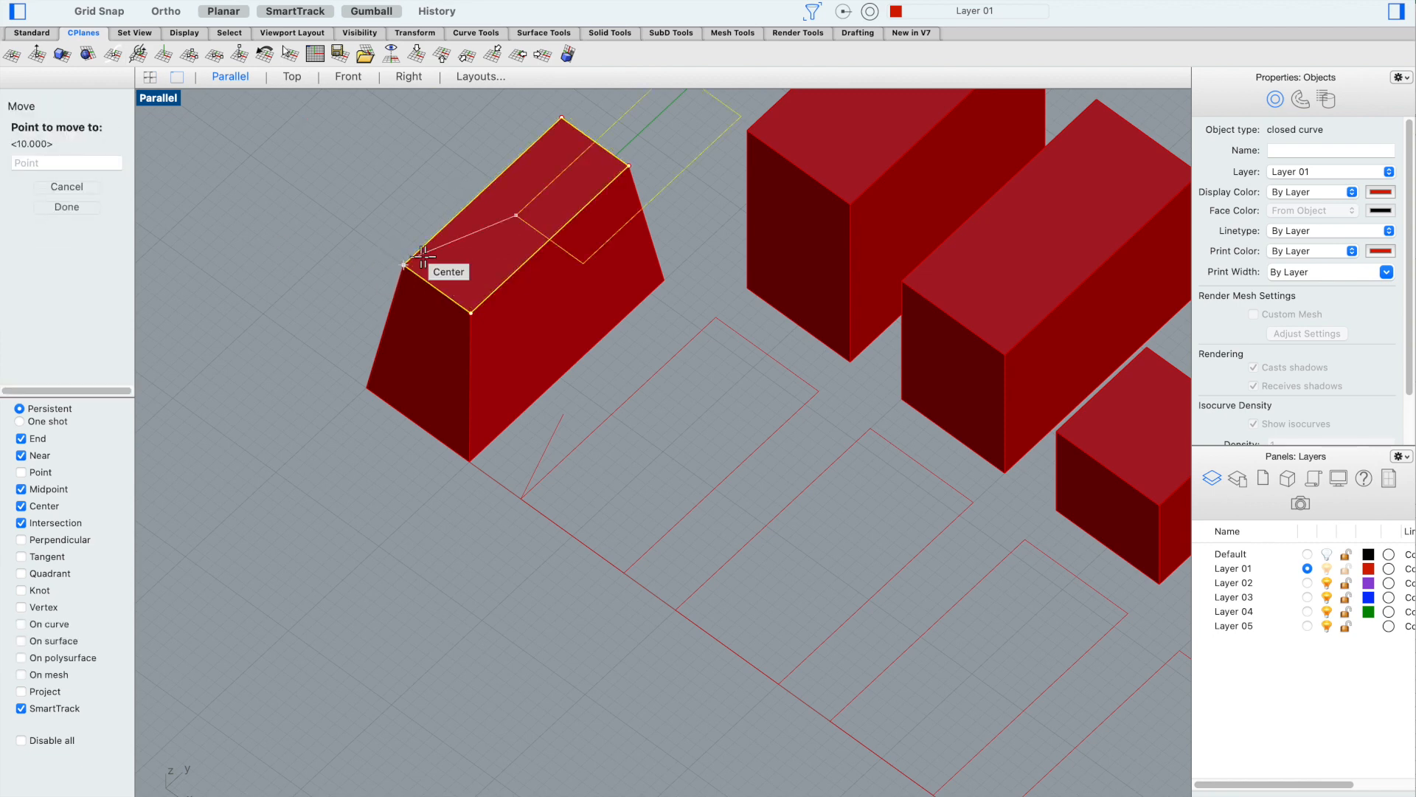
click(563, 415)
scroll(464, 422, down, 4)
right_drag(481, 465, 381, 470)
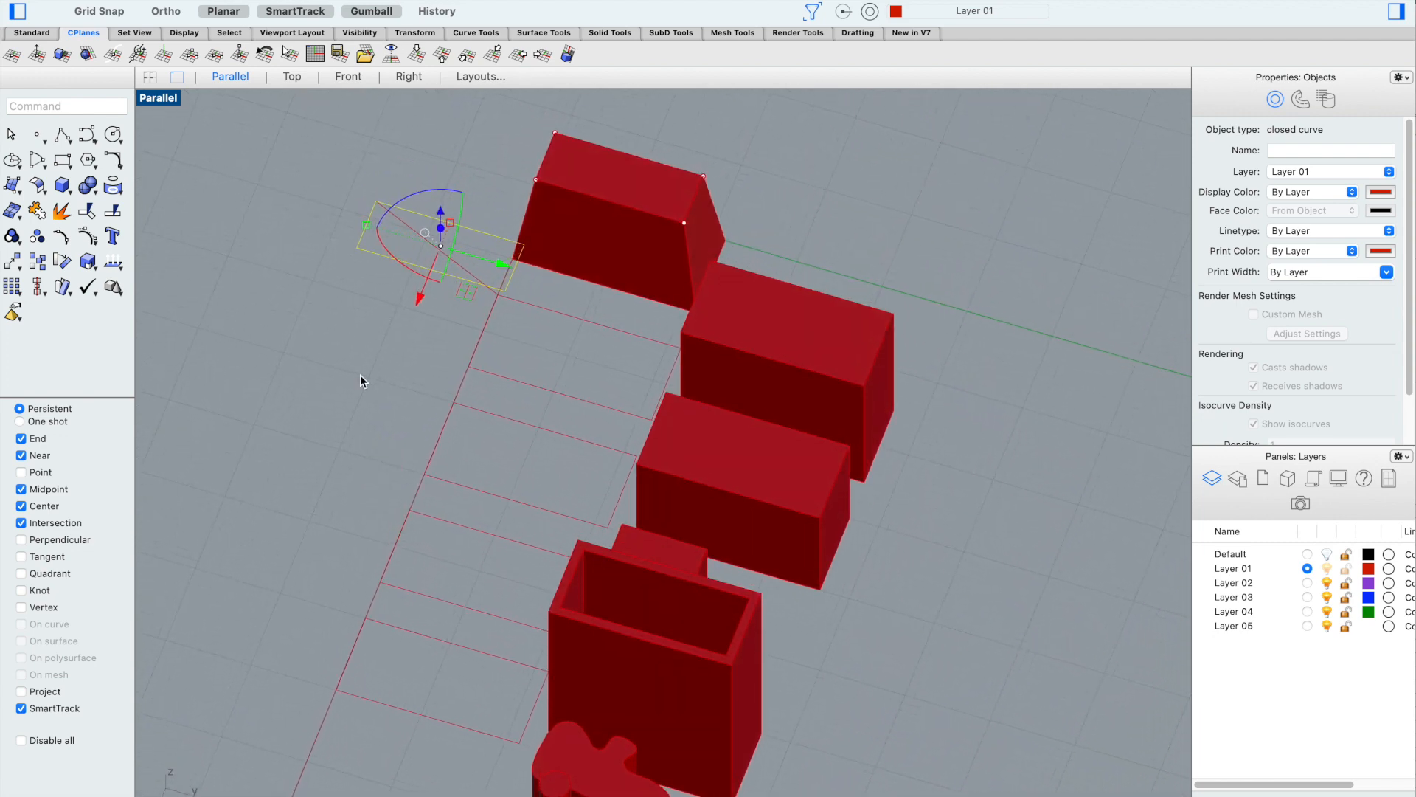
click(494, 249)
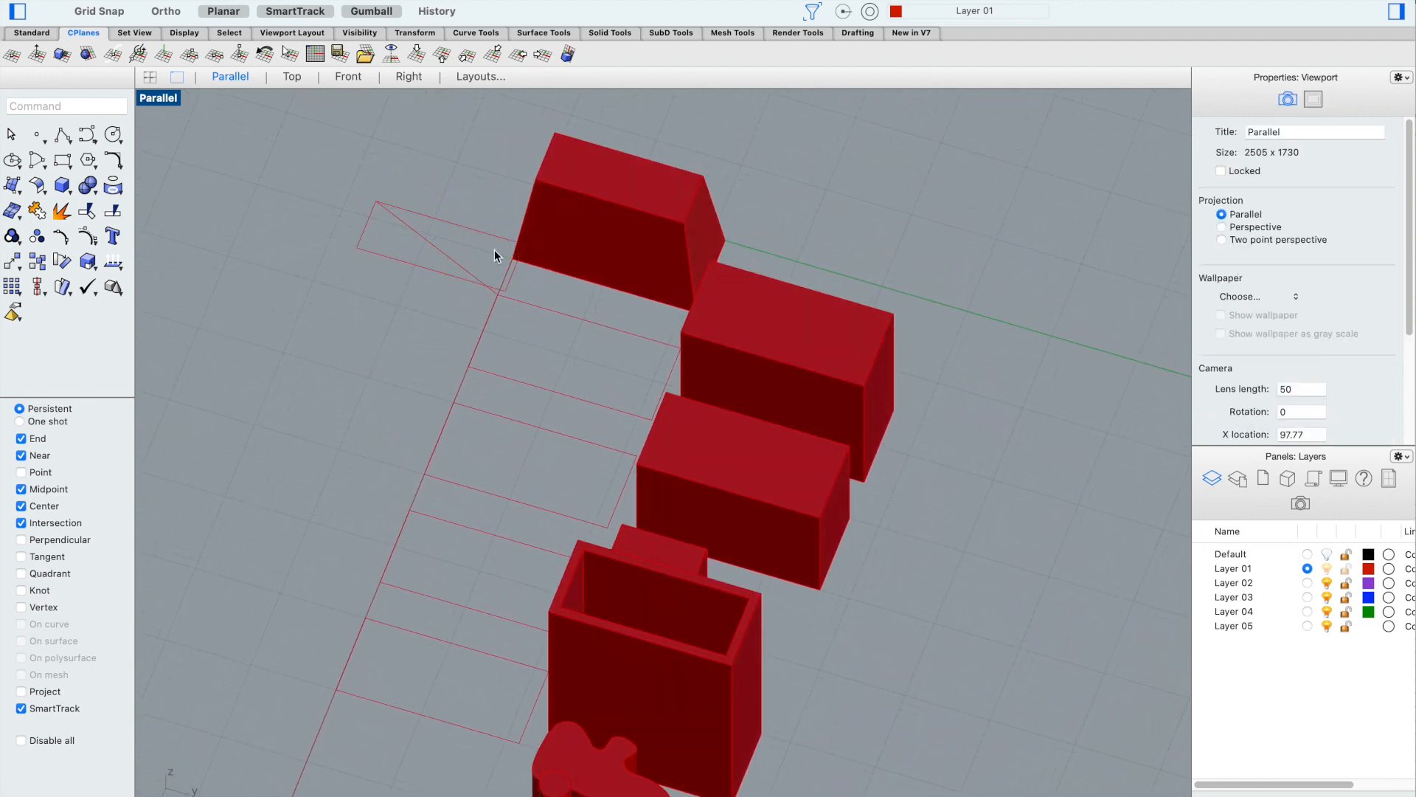
click(445, 223)
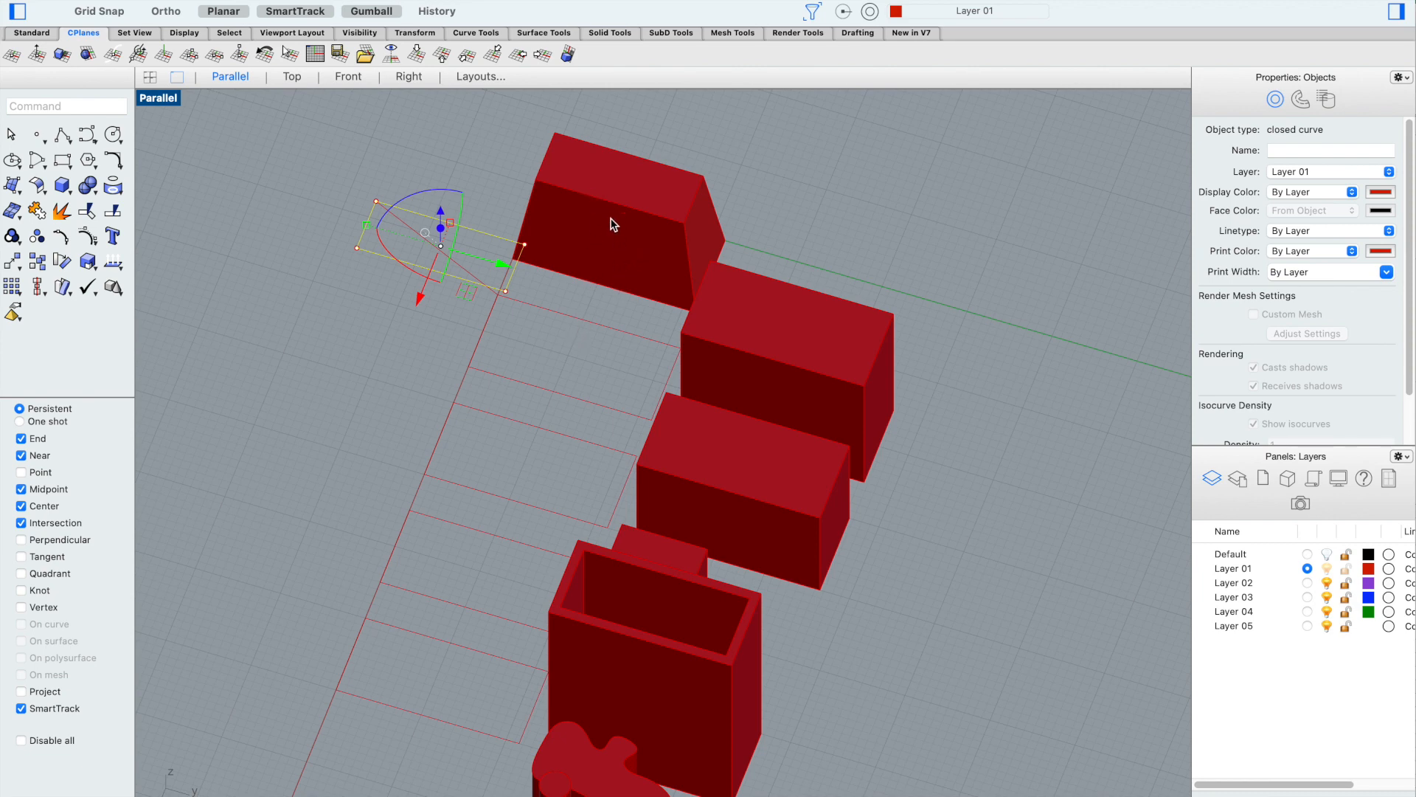
click(383, 383)
Sweep the ground rectangle and the raised rectangle along the slanted rail line with Sweep1
right_drag(384, 383, 540, 308)
text(sweep1)
key(Return)
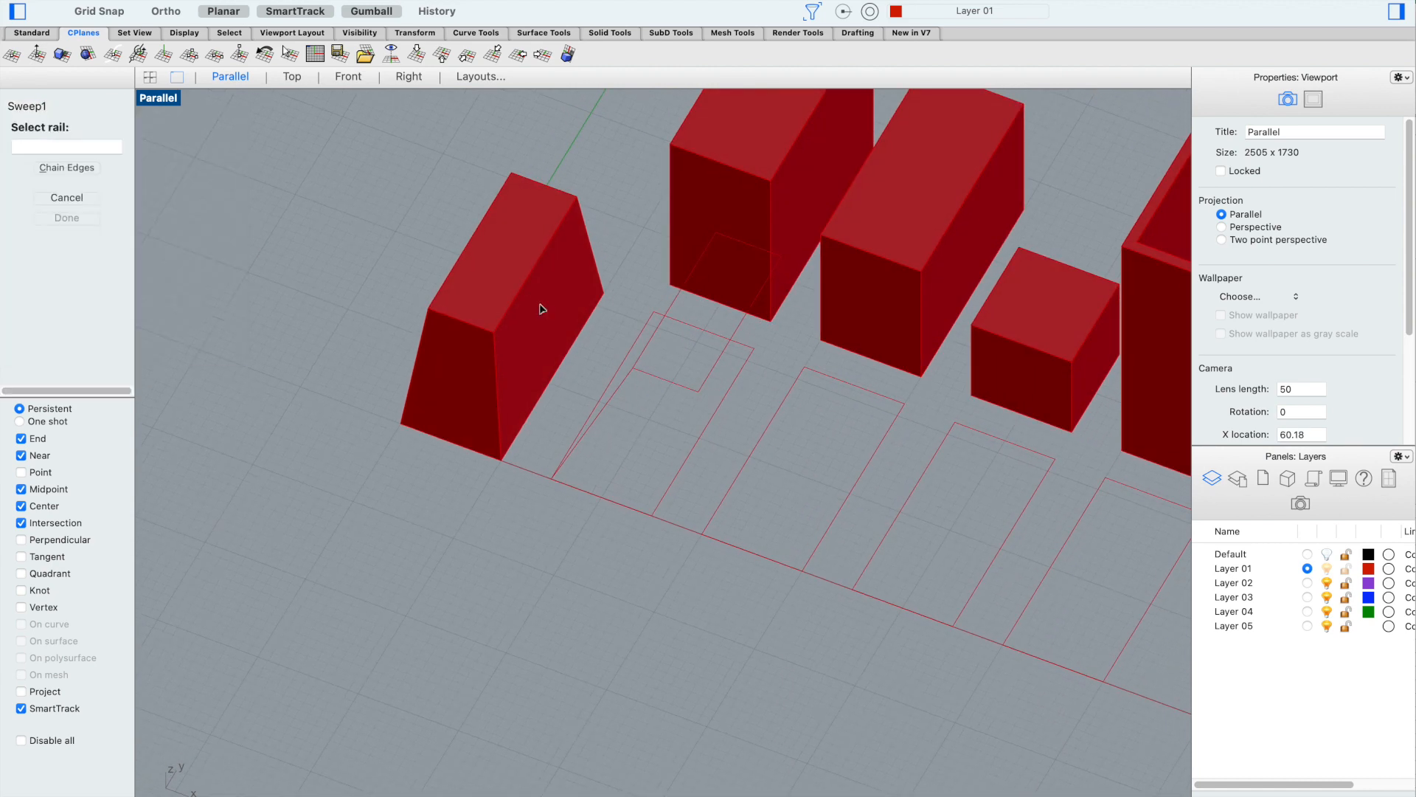
click(597, 420)
right_drag(603, 417, 627, 566)
click(603, 462)
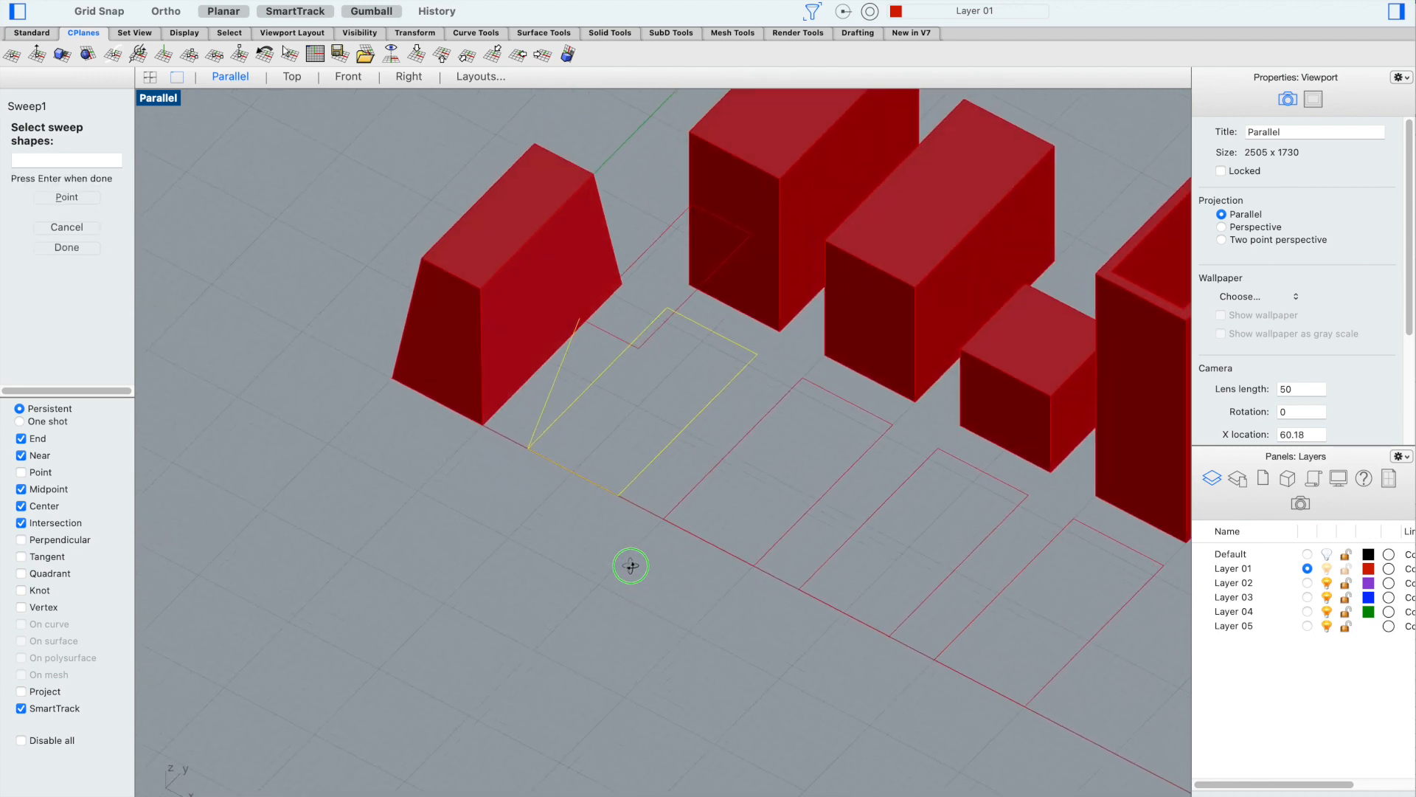
click(660, 243)
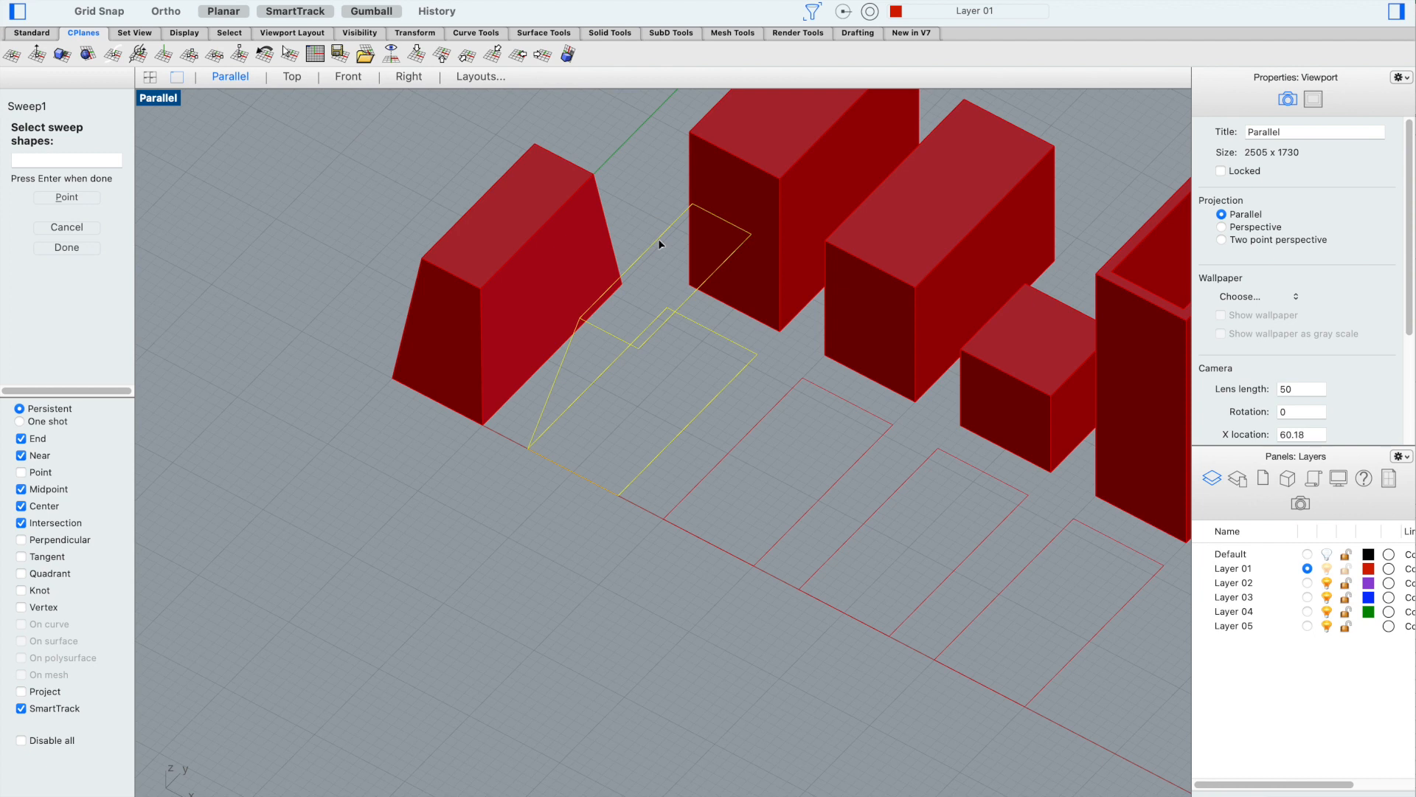
key(Return)
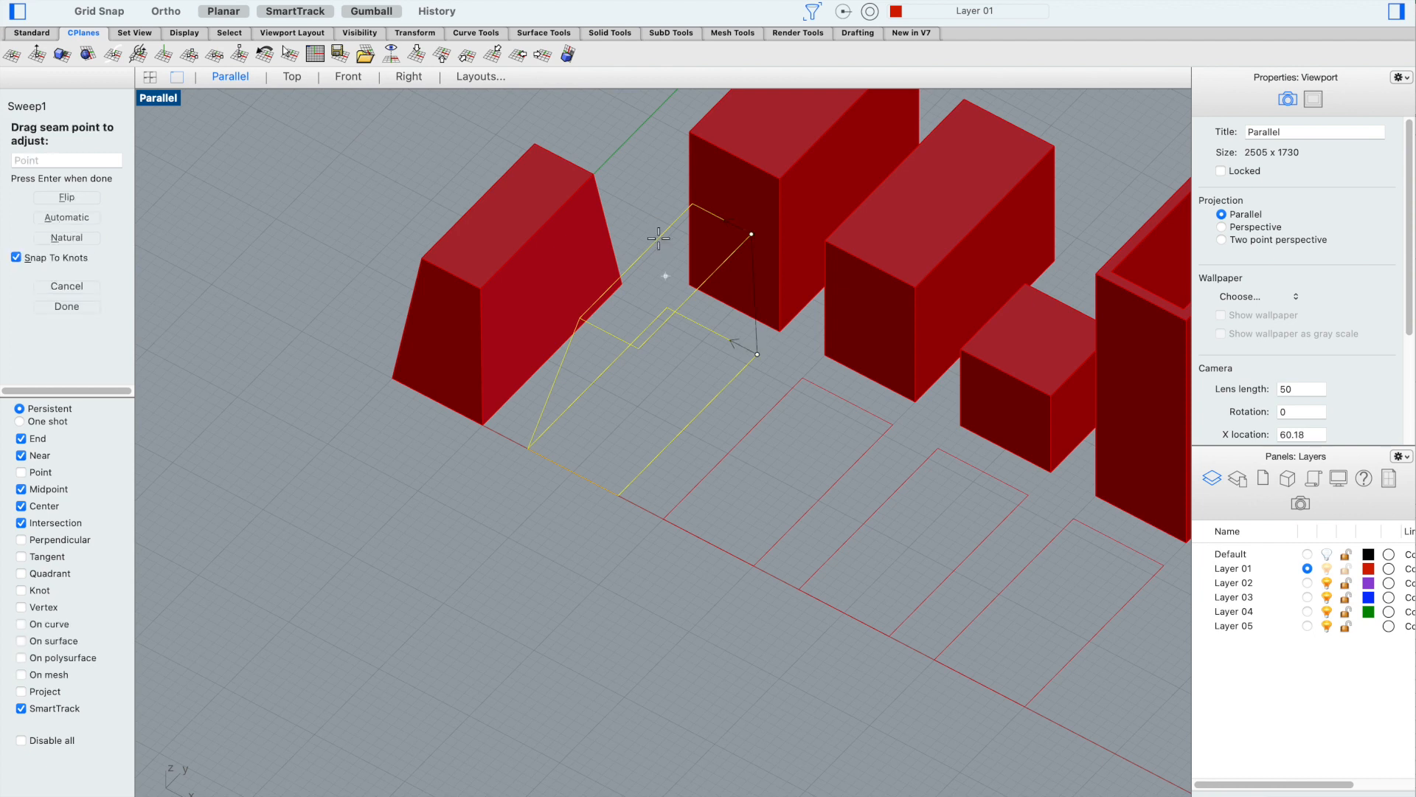
key(Return)
click(684, 516)
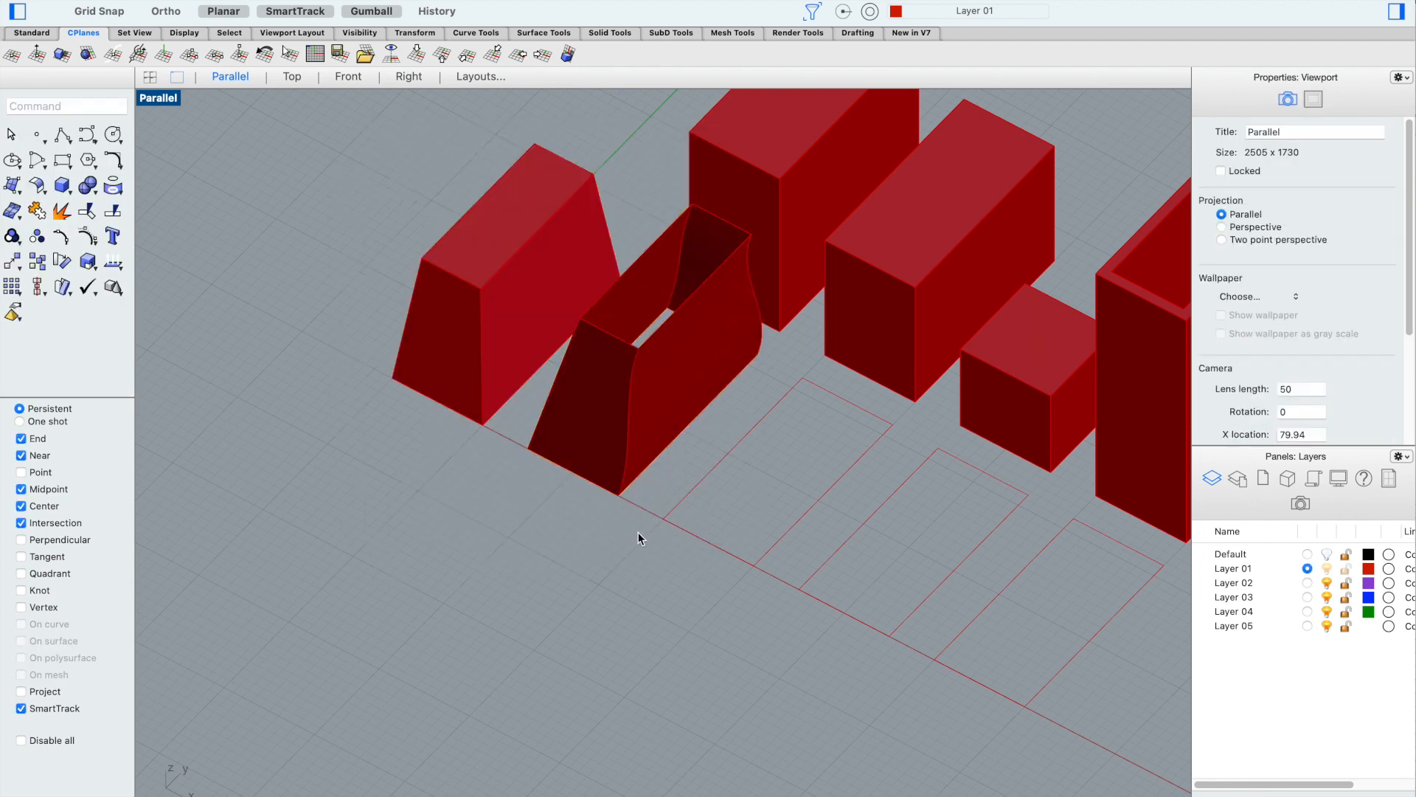
Inspect the sides of the two-rectangle swept surface, and delete it while keeping its rectangles and rail line
scroll(644, 528, up, 5)
right_drag(605, 609, 582, 580)
right_drag(480, 512, 528, 531)
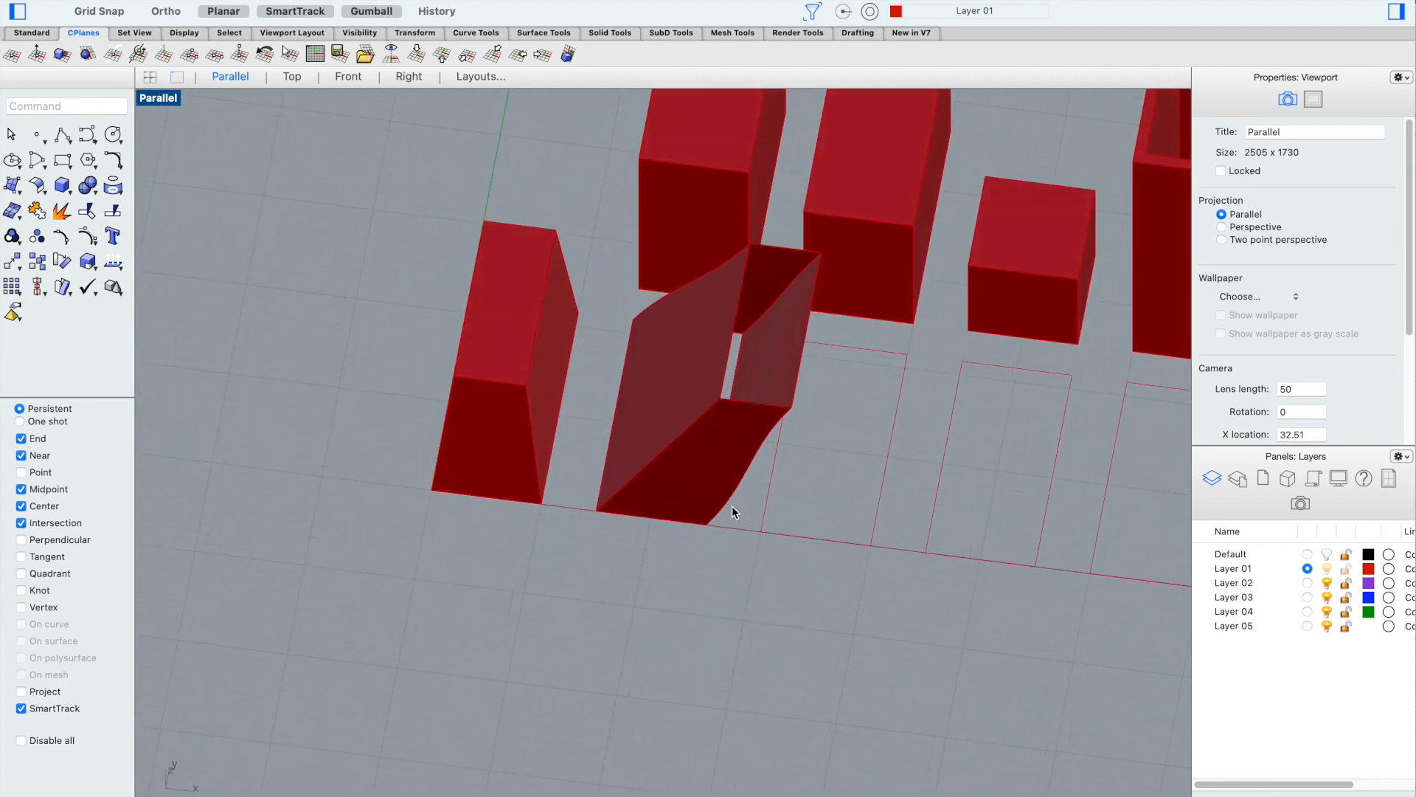
click(692, 494)
key(Delete)
right_drag(692, 493, 720, 551)
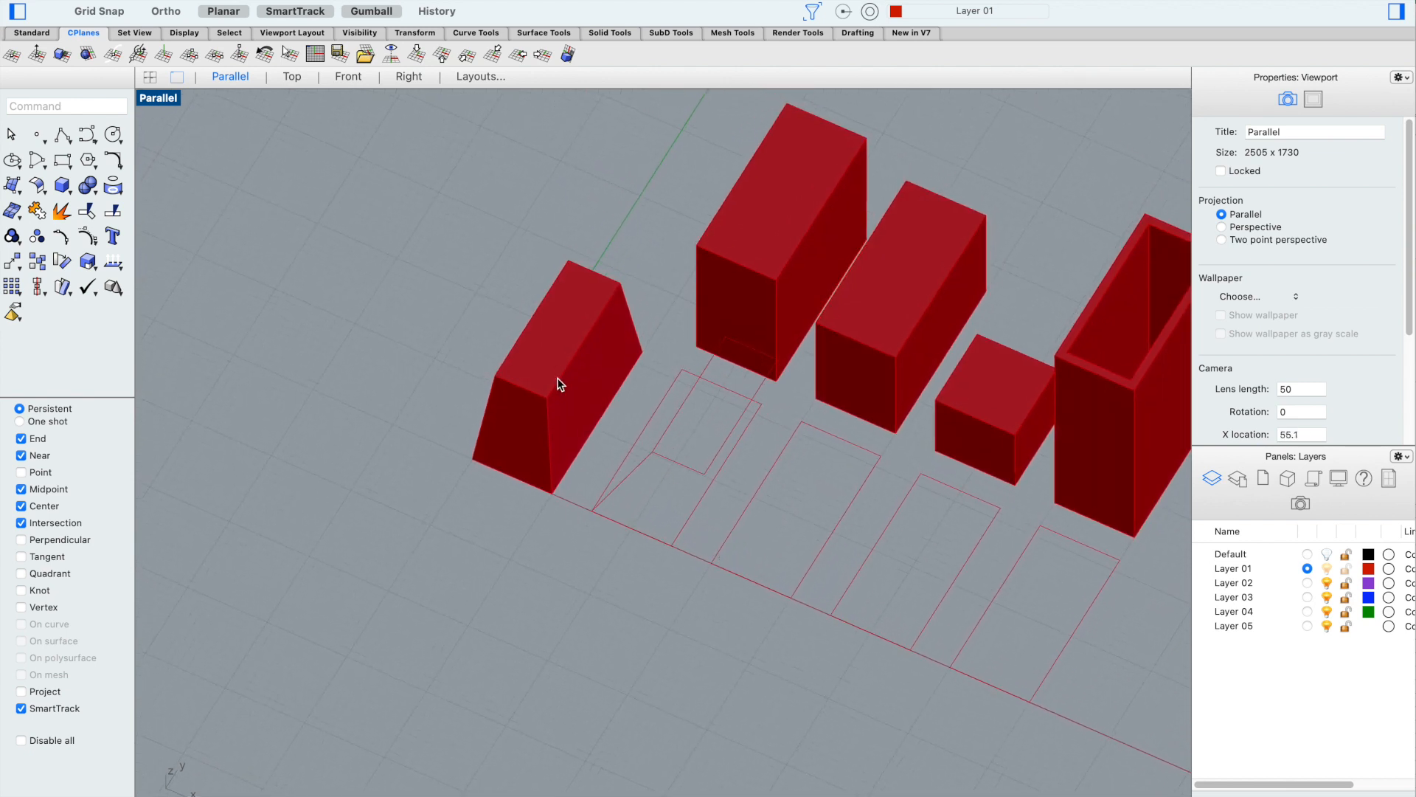
right_drag(616, 498, 594, 504)
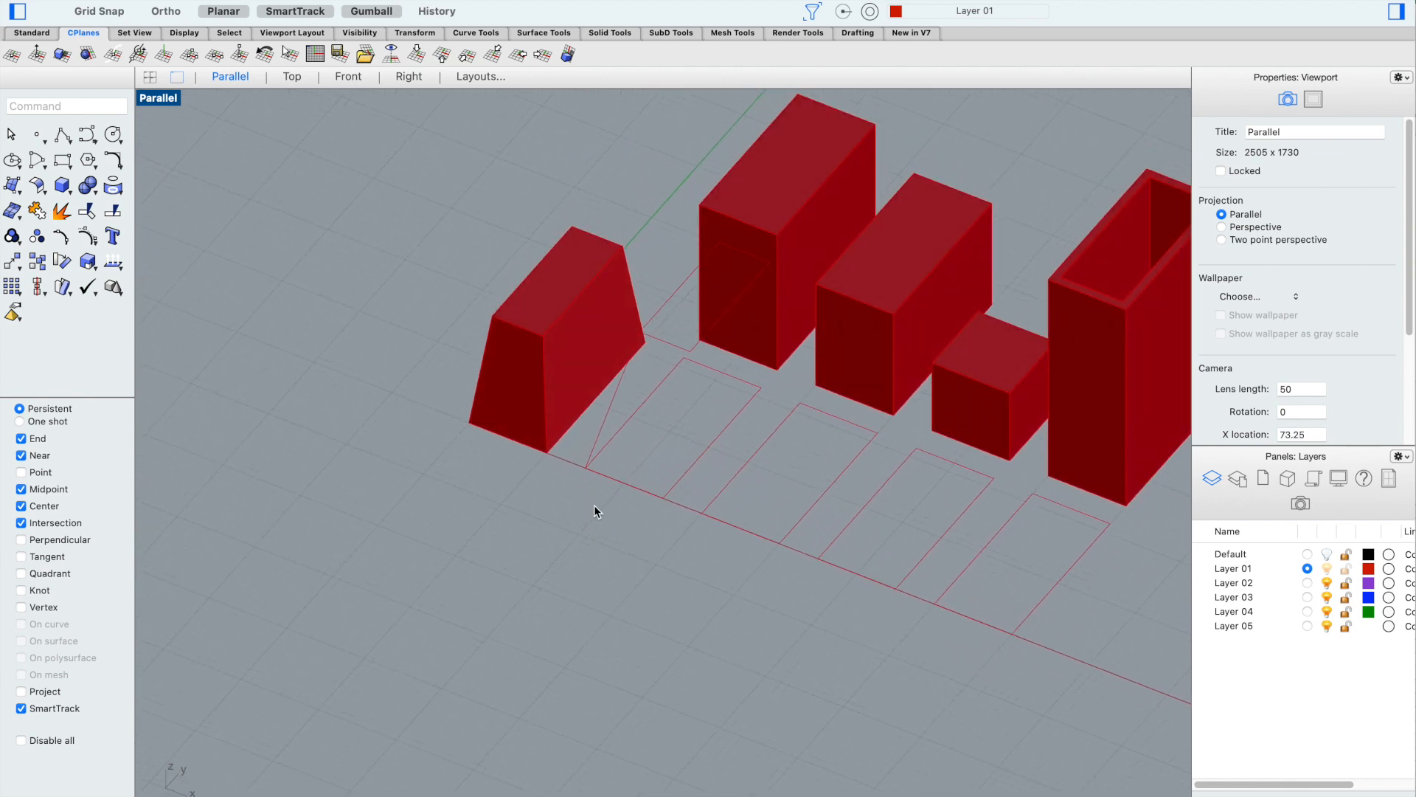
Loft the ground rectangle to the raised rectangle with Normal style and Do not simplify
text(loft)
key(Return)
click(680, 477)
click(671, 298)
key(Return)
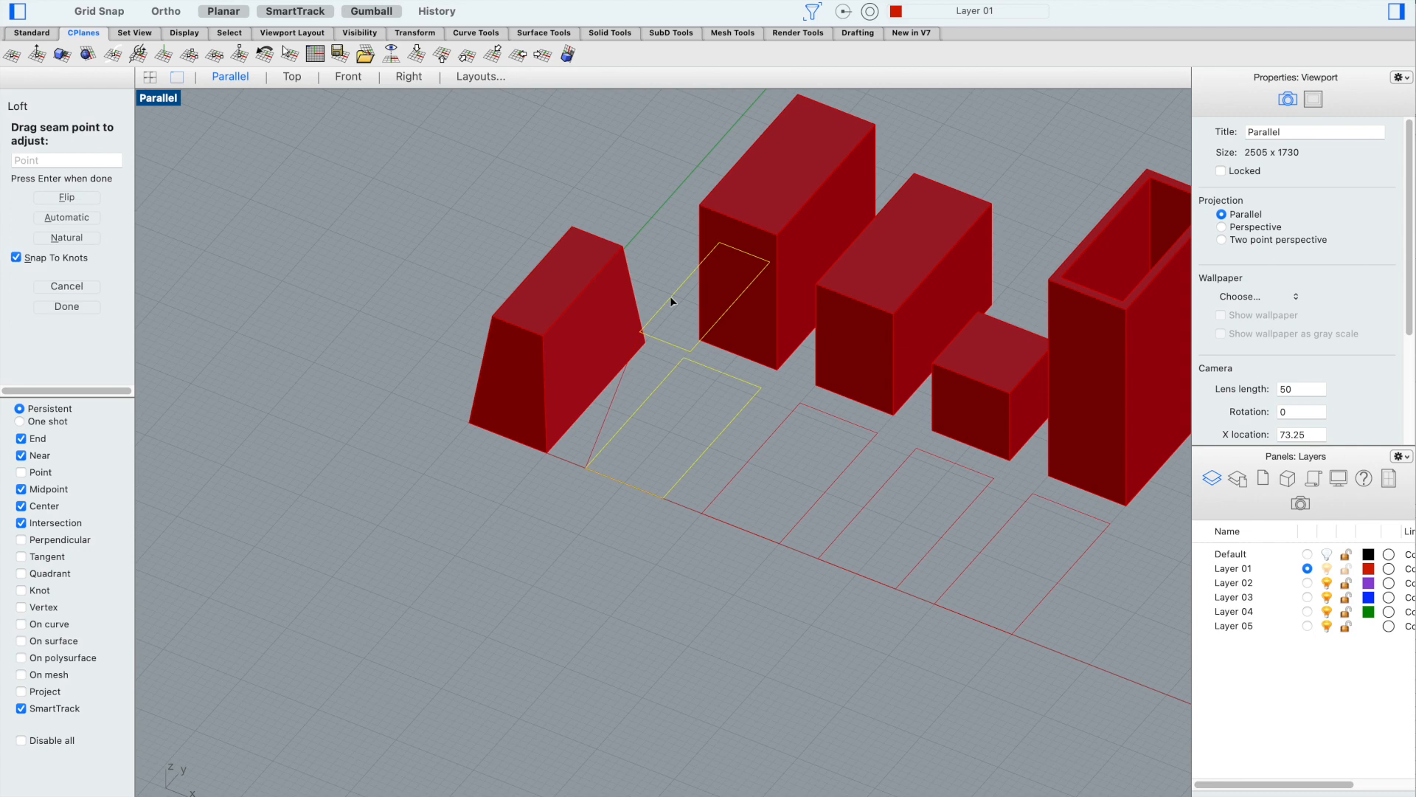
key(Return)
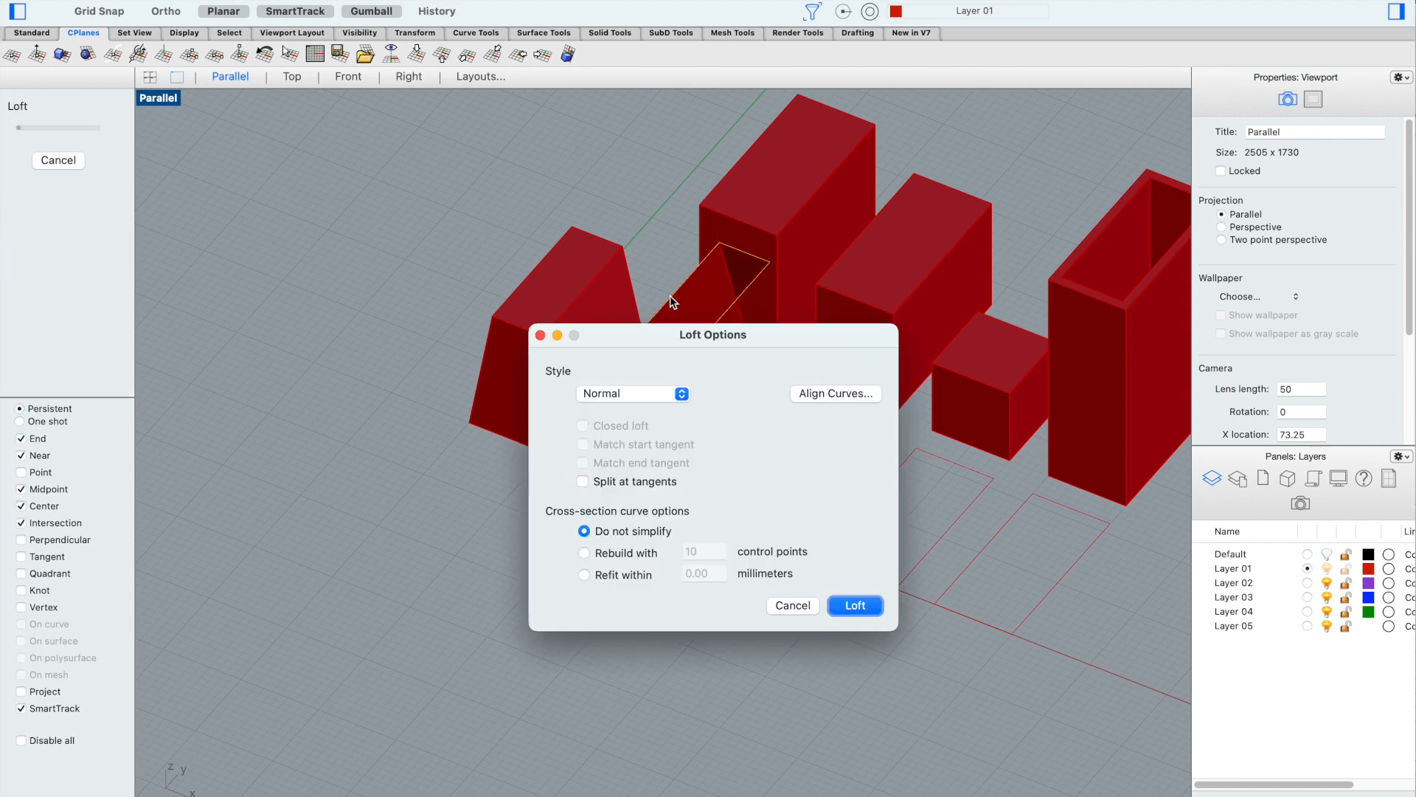
key(Return)
Inspect the lofted surface between the two rectangles and undo the loft
right_drag(644, 224, 756, 590)
scroll(636, 196, up, 2)
key(super+z)
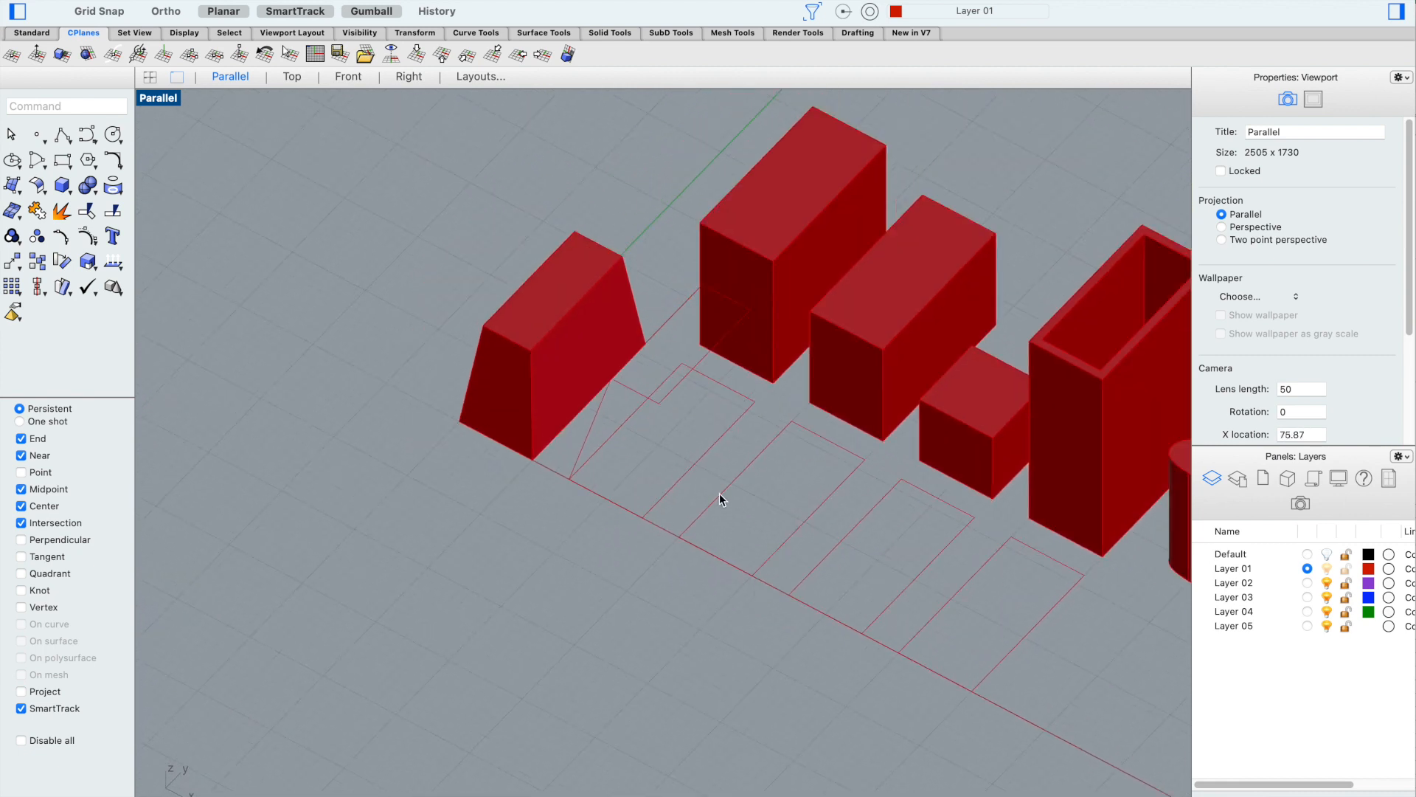
Choose the ground rectangle and the raised rectangle as the curves for a new Loft
text(loft)
key(Return)
scroll(719, 493, up, 1)
click(652, 379)
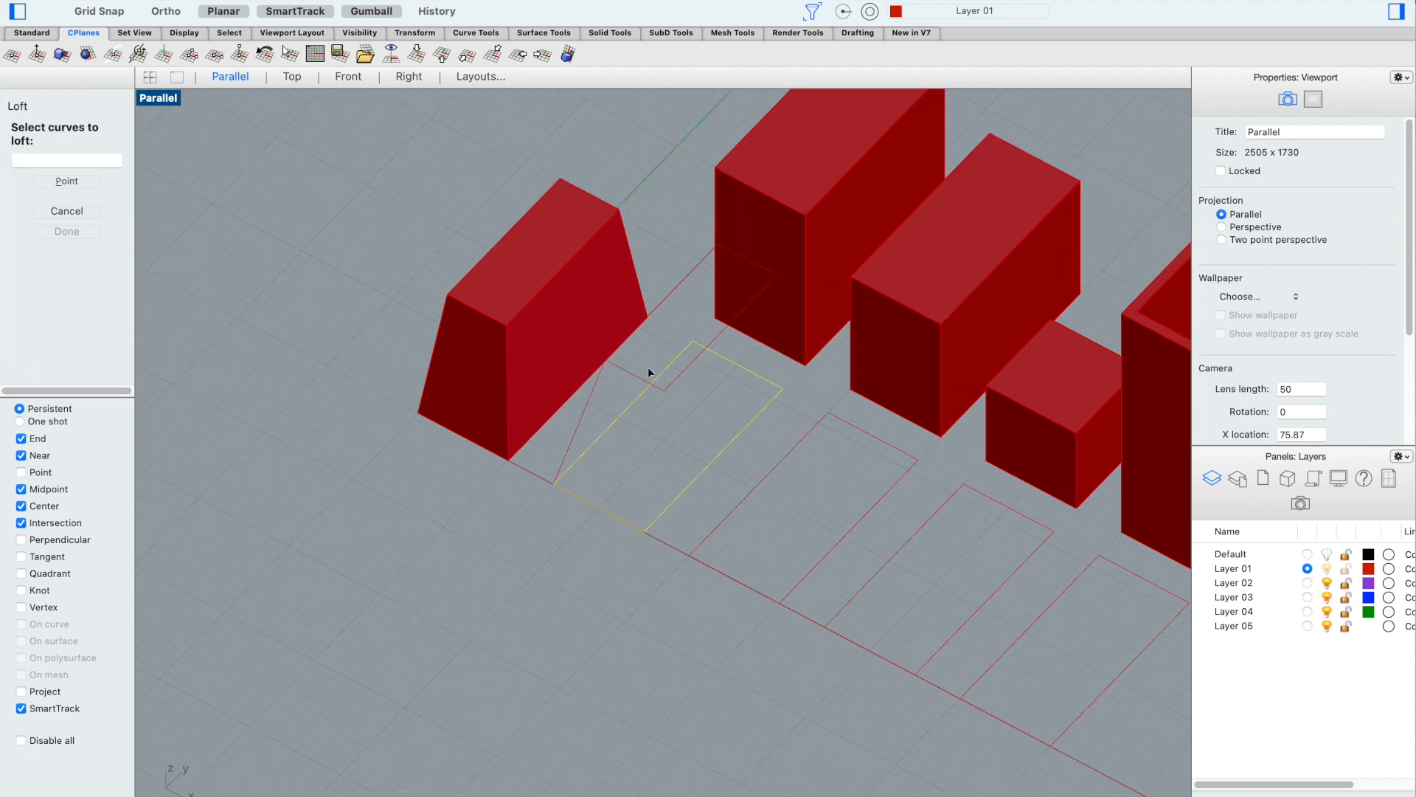
click(635, 373)
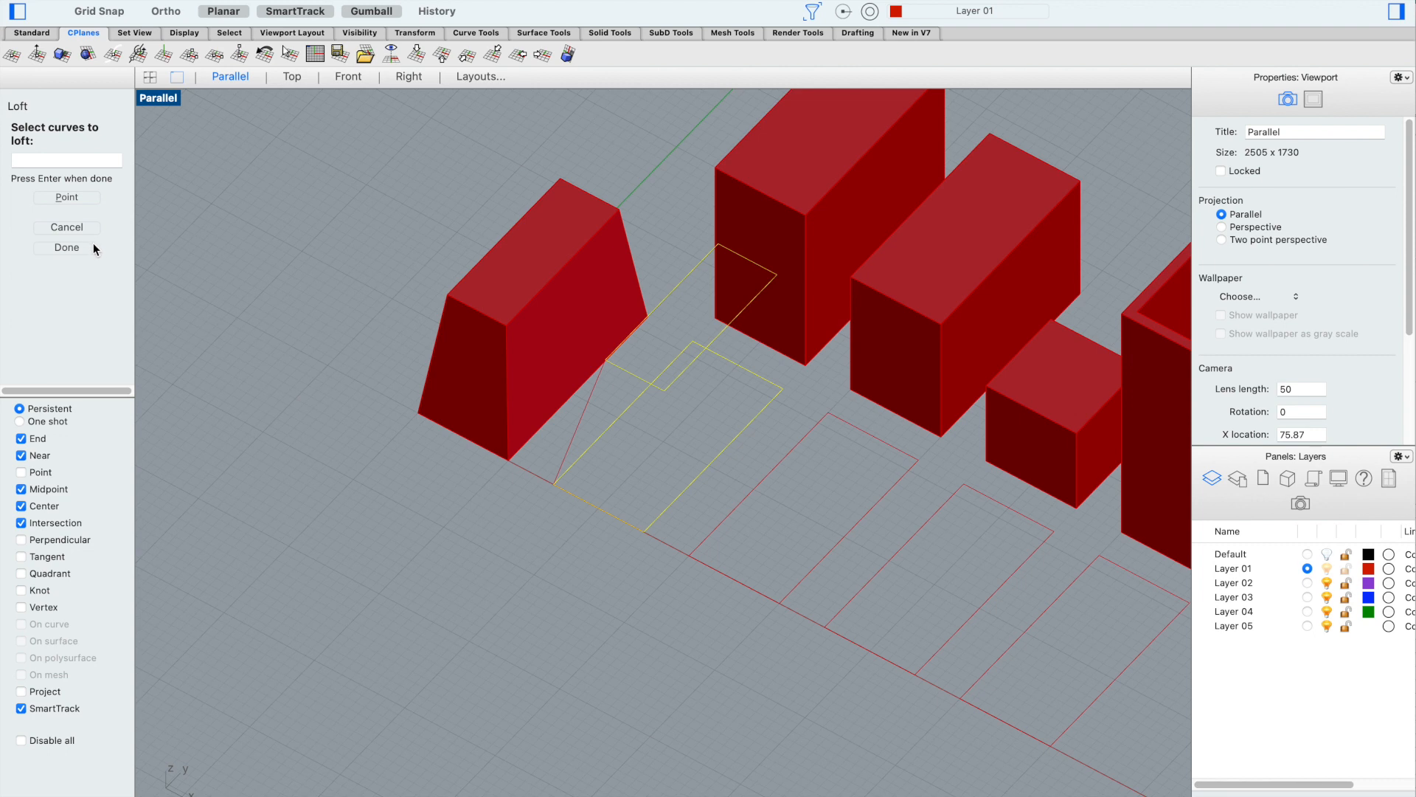
click(67, 248)
Move the raised rectangle's seam point to a neighbouring corner and back to the corner matching the ground rectangle's seam
scroll(719, 250, up, 2)
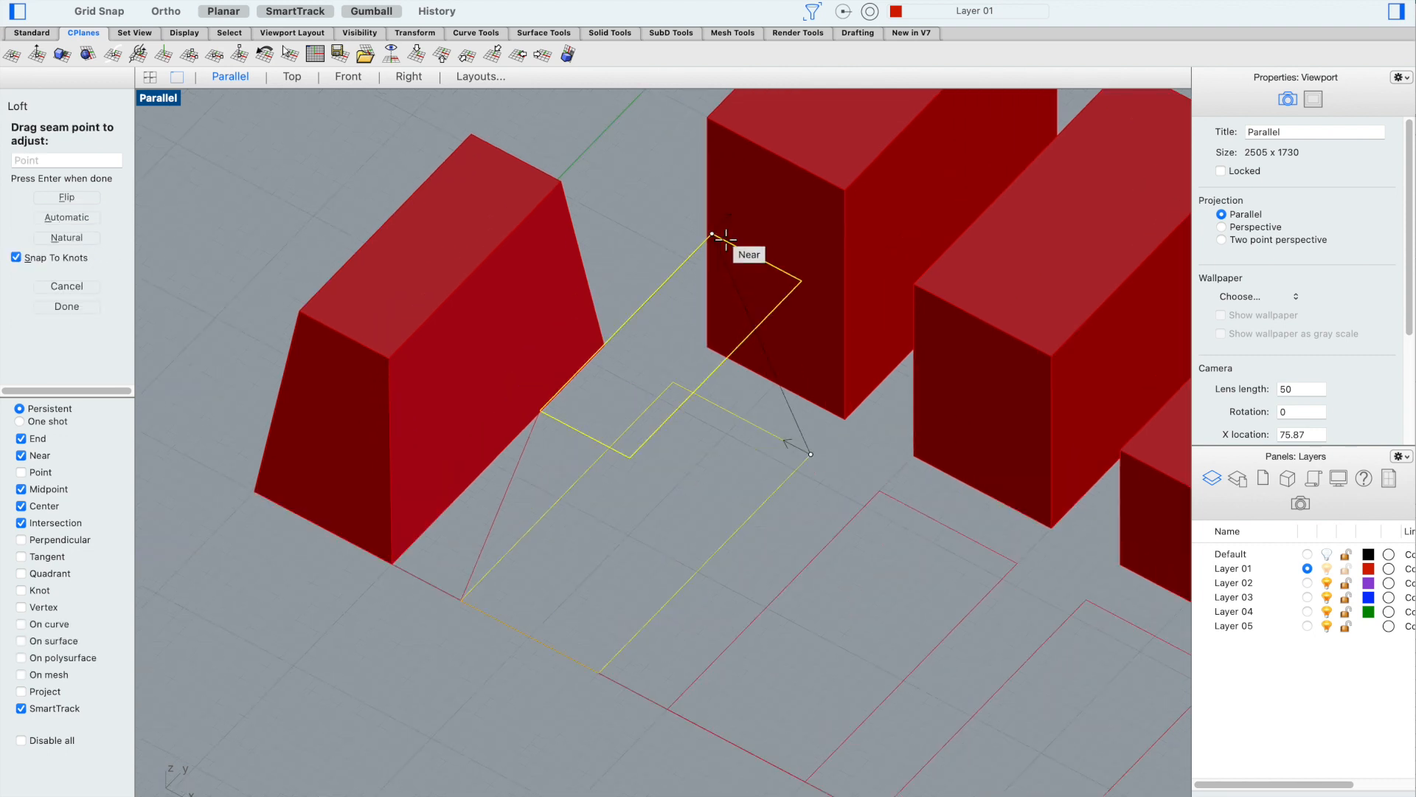
click(716, 240)
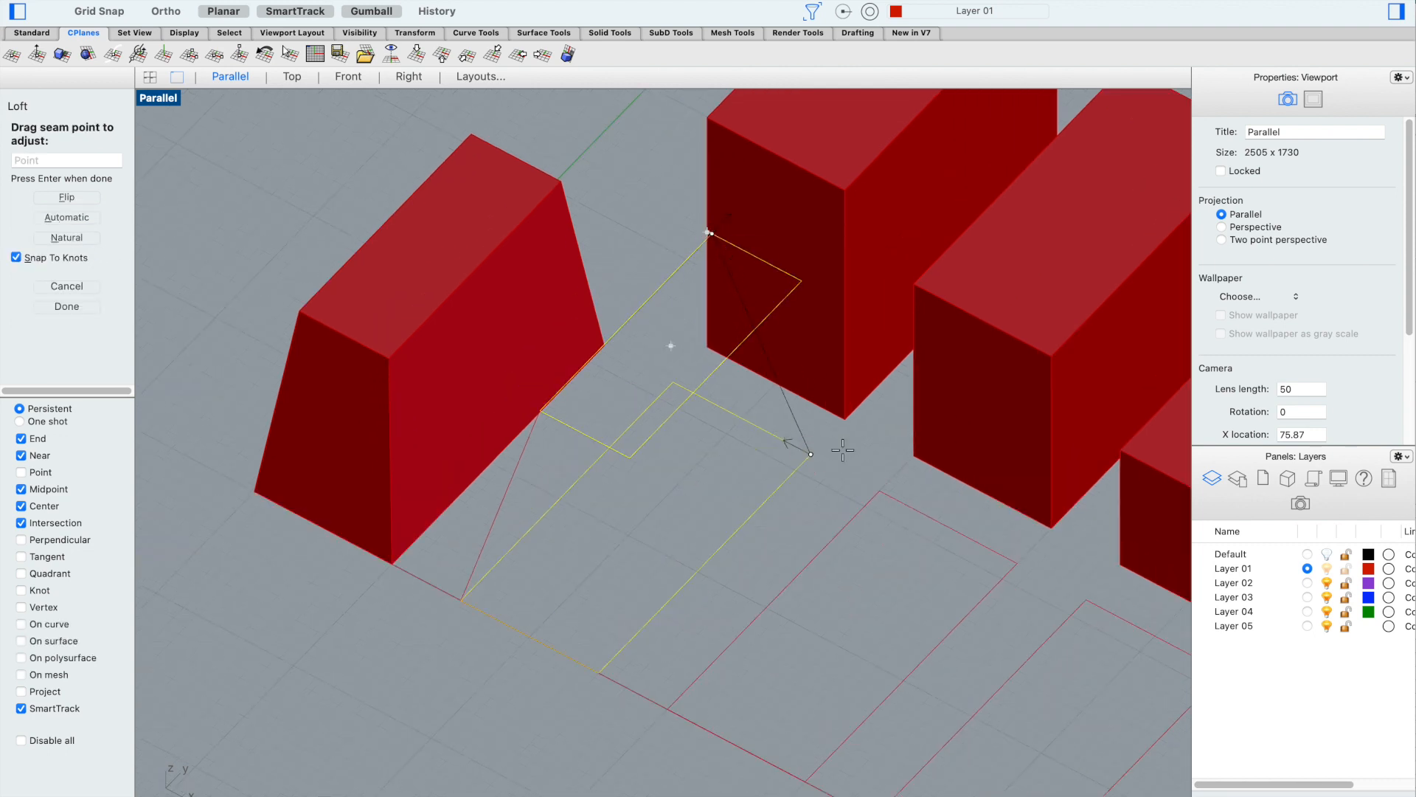
scroll(856, 458, down, 2)
right_drag(754, 432, 731, 448)
scroll(727, 450, up, 3)
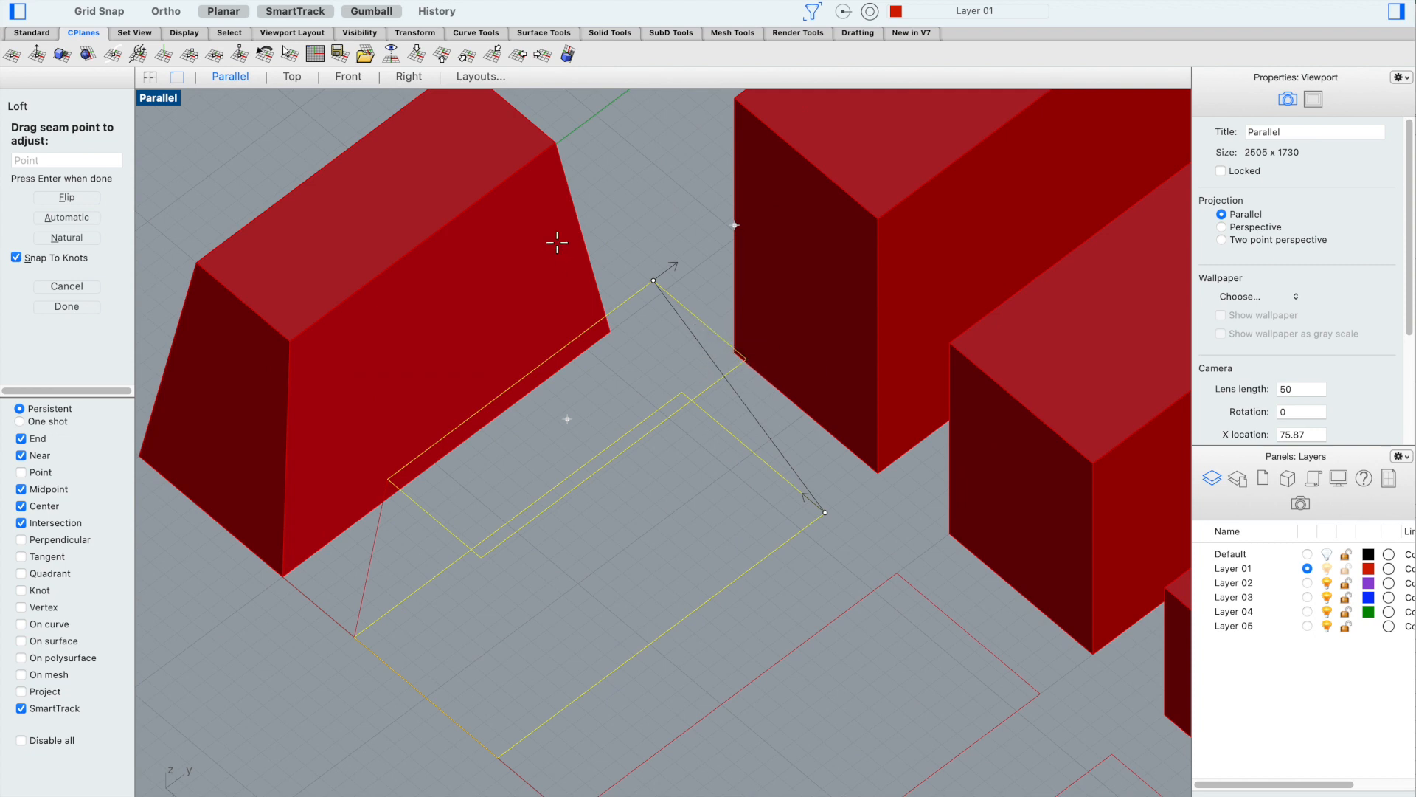
drag(654, 280, 747, 359)
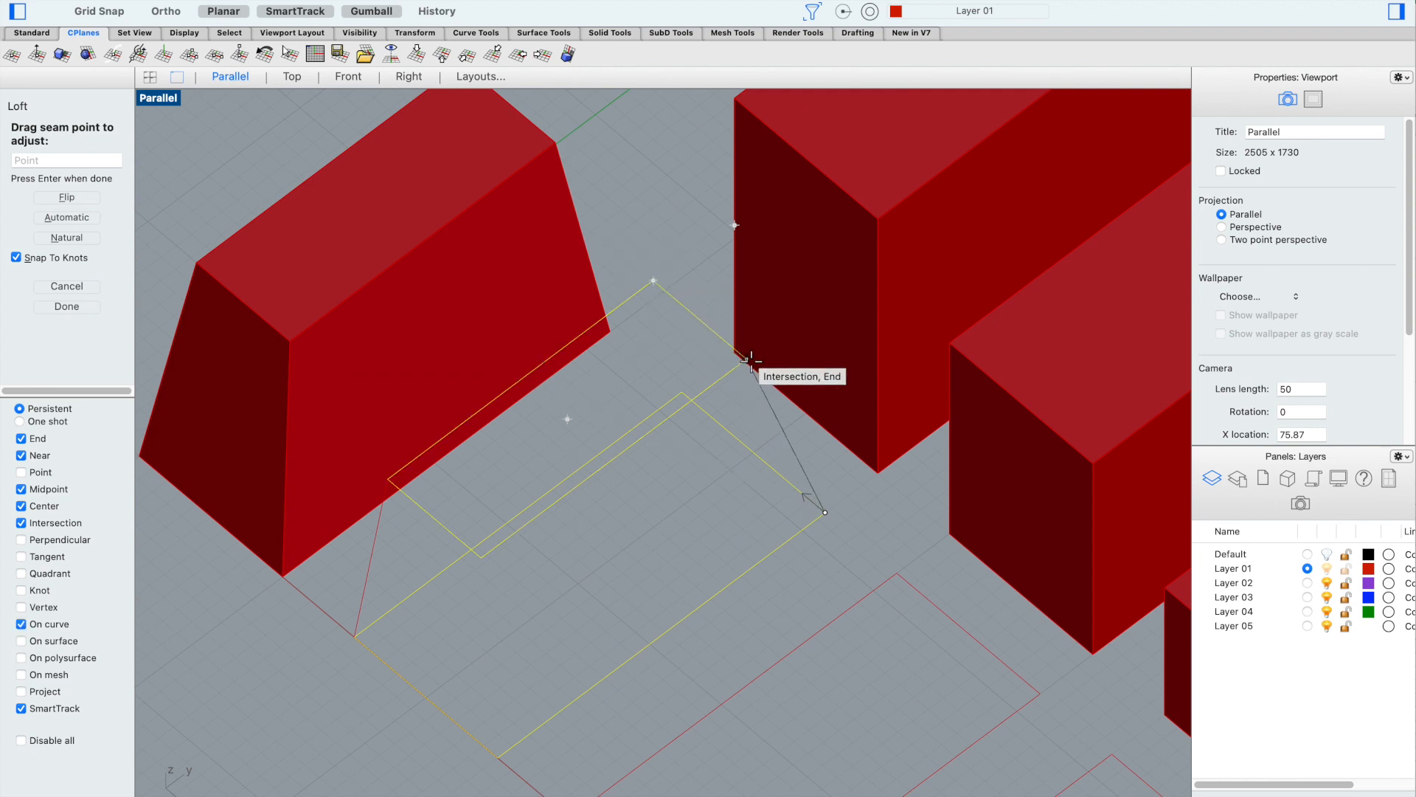
scroll(705, 390, up, 3)
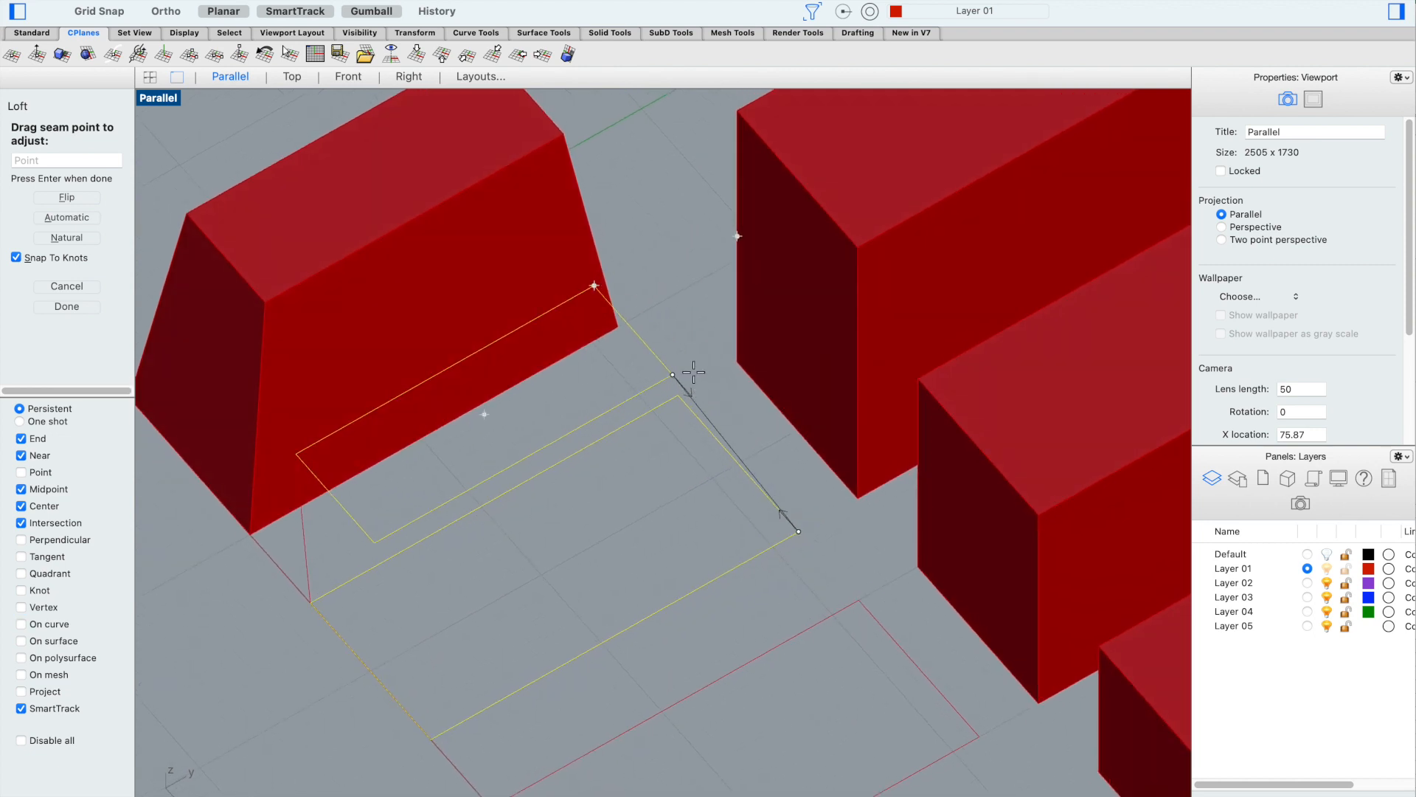
scroll(696, 387, up, 1)
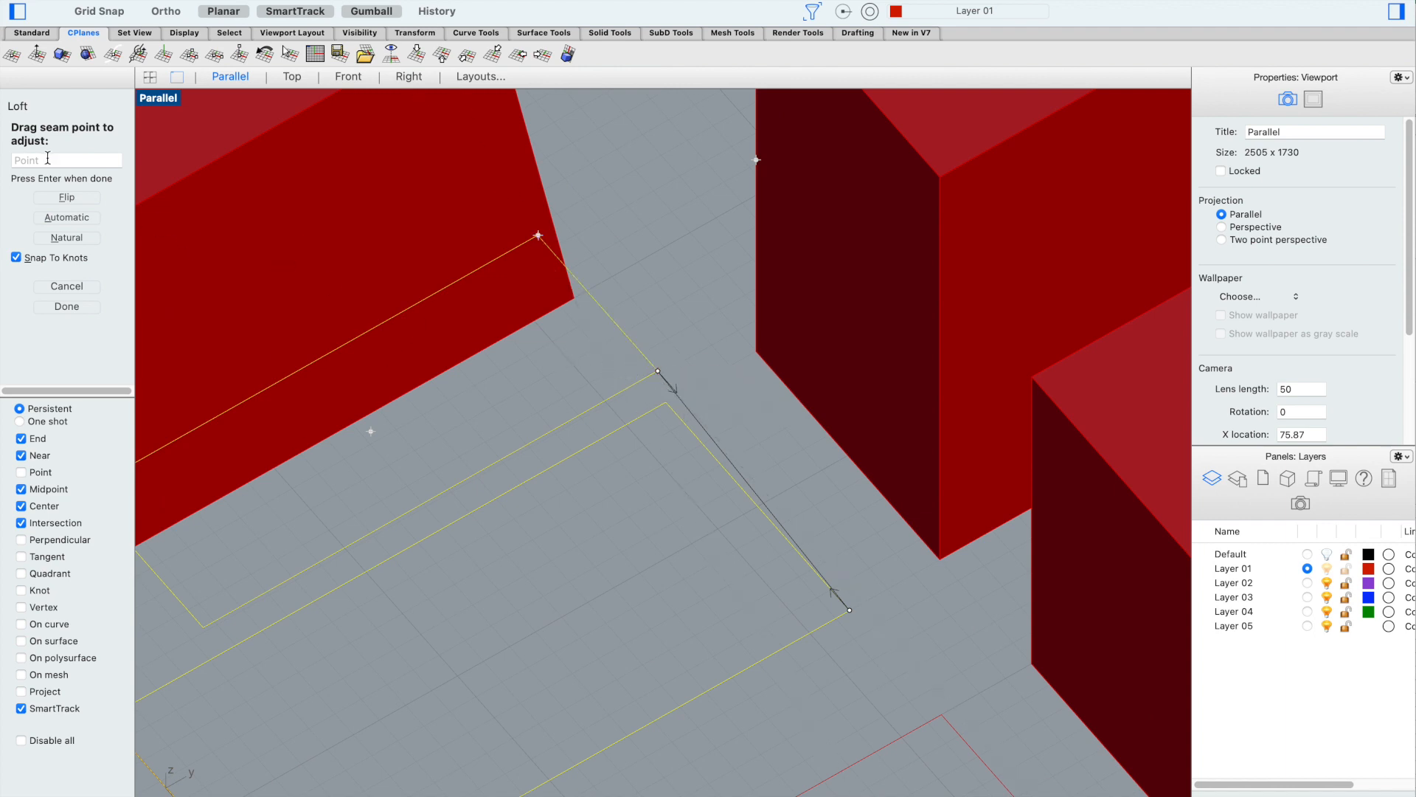
Flip the raised rectangle's seam direction to match the ground rectangle's seam
click(65, 199)
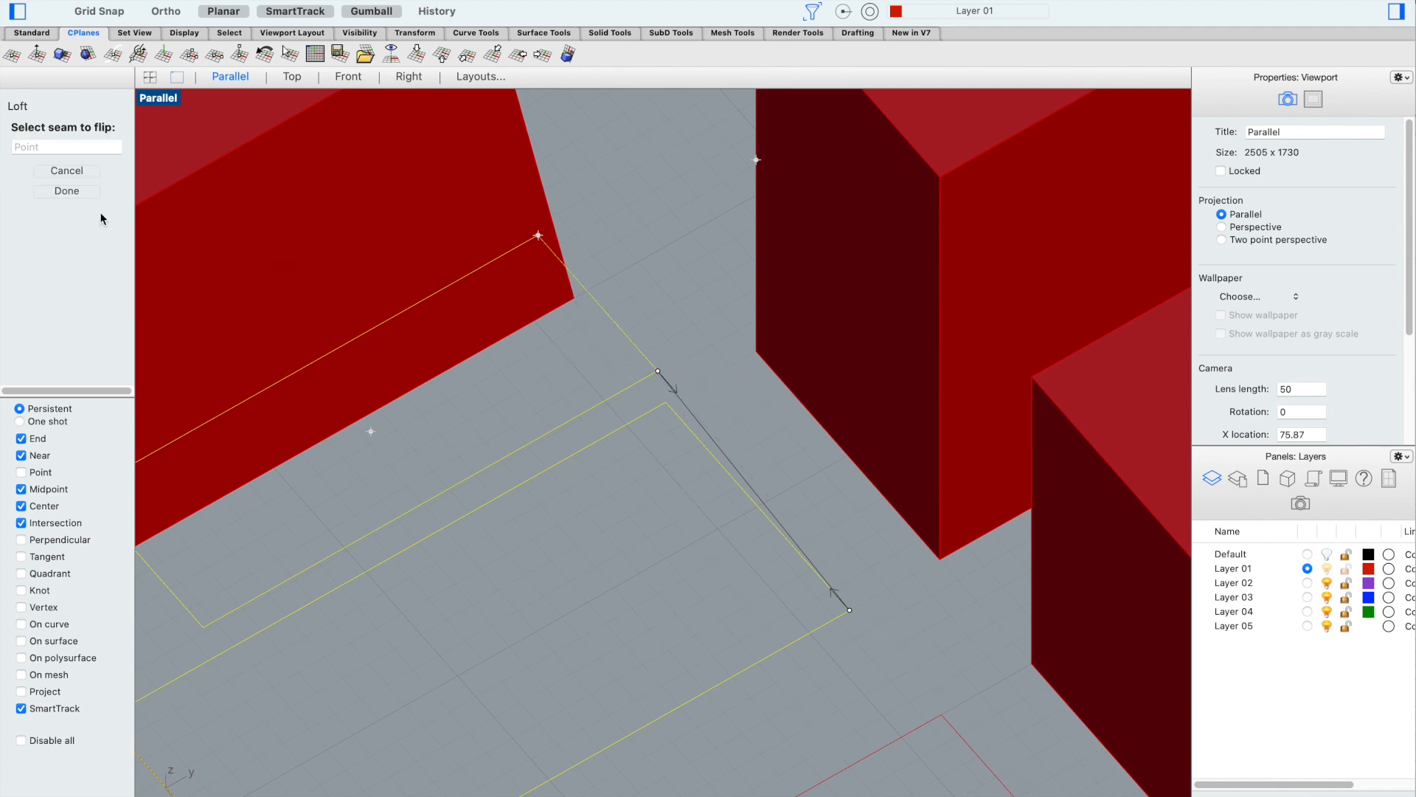
click(658, 372)
scroll(447, 423, down, 6)
right_drag(447, 425, 452, 430)
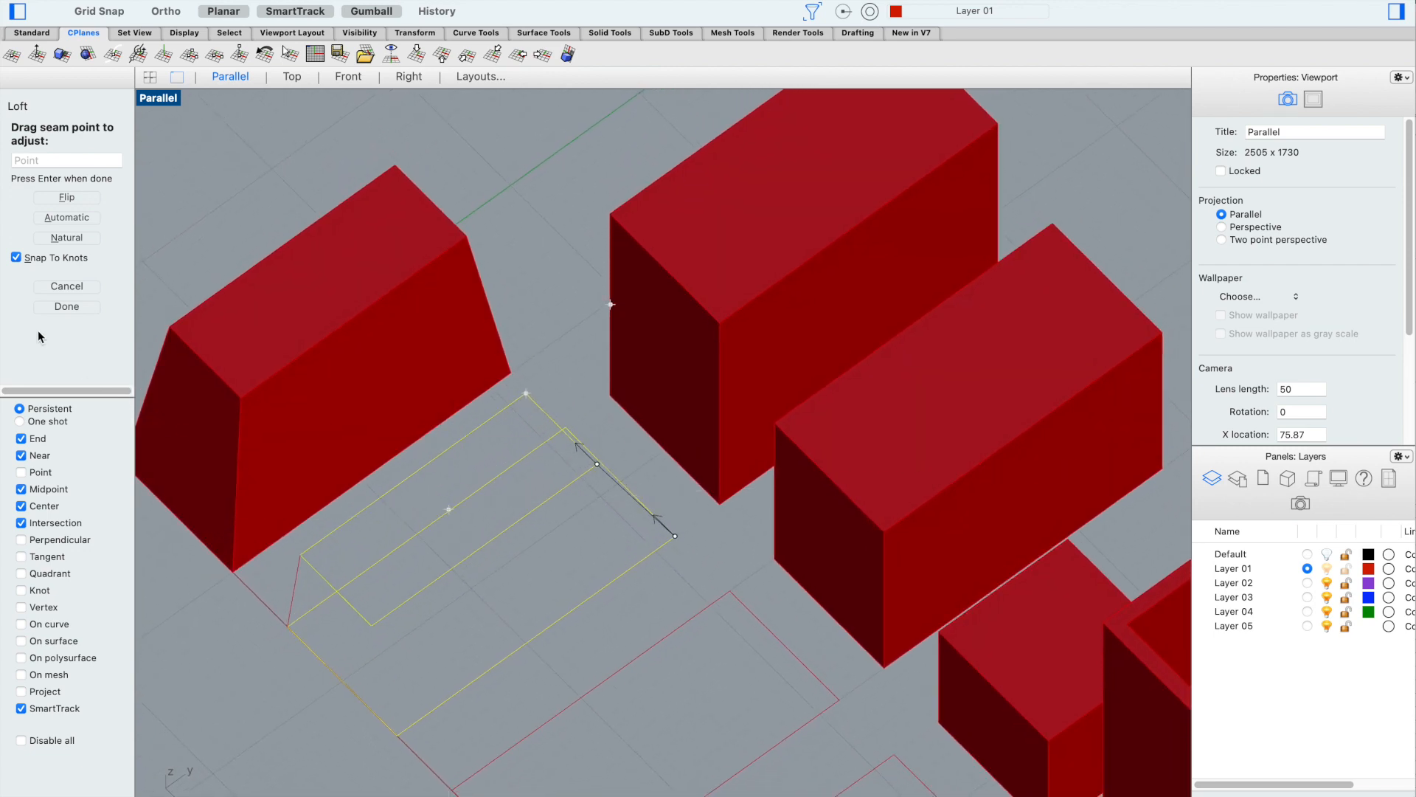
Accept the aligned seams and create the loft with Normal style and Do not simplify
click(48, 307)
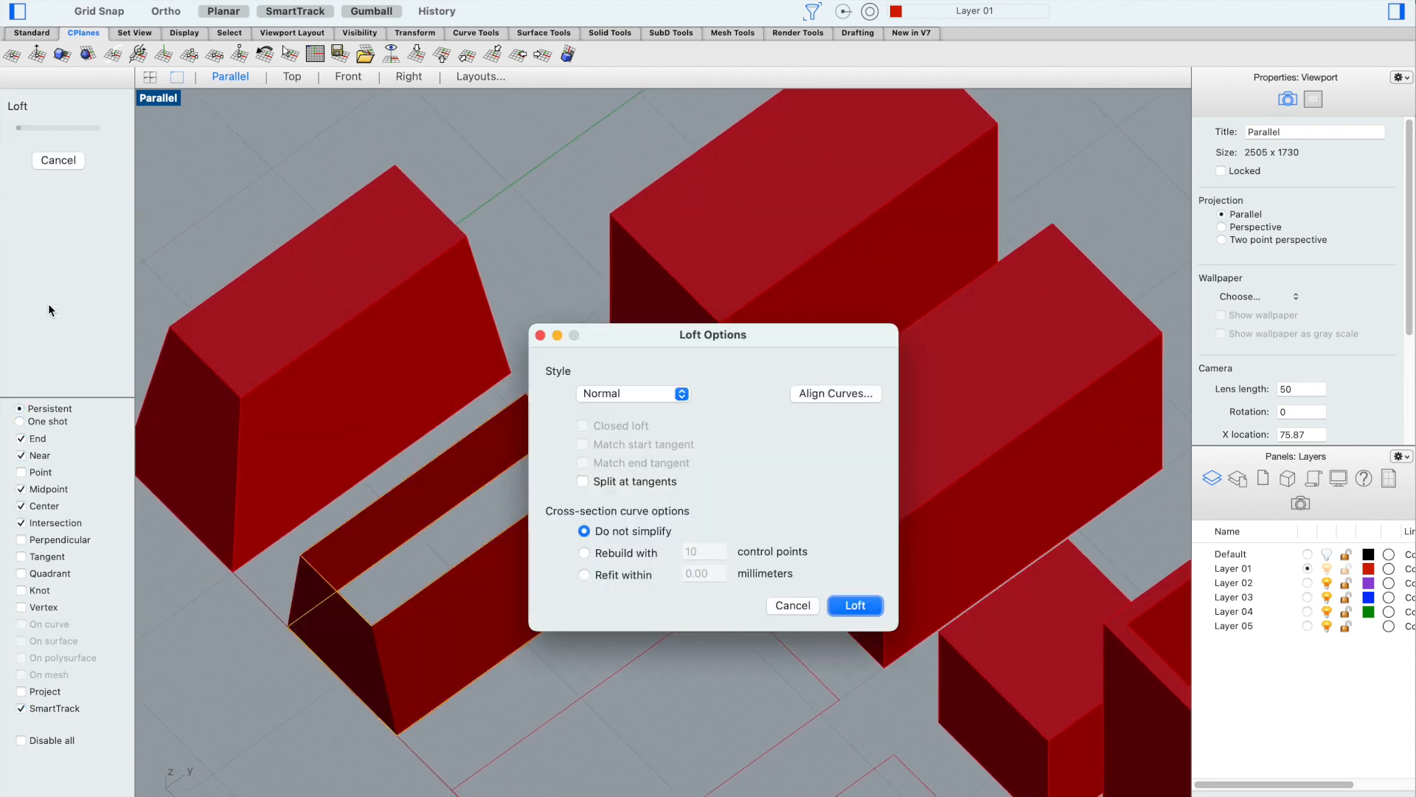
click(854, 606)
right_drag(649, 601, 667, 594)
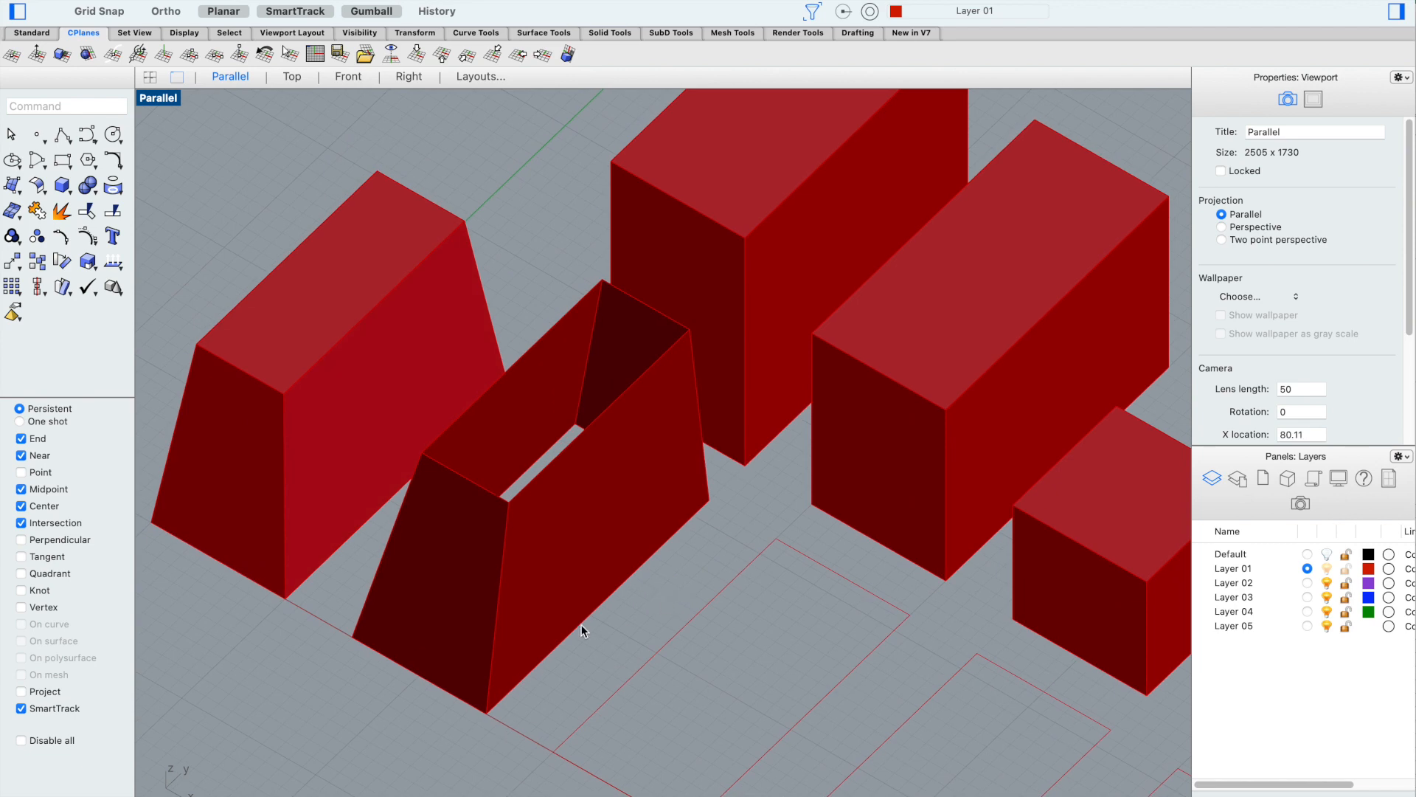
scroll(377, 658, down, 4)
right_drag(378, 658, 471, 625)
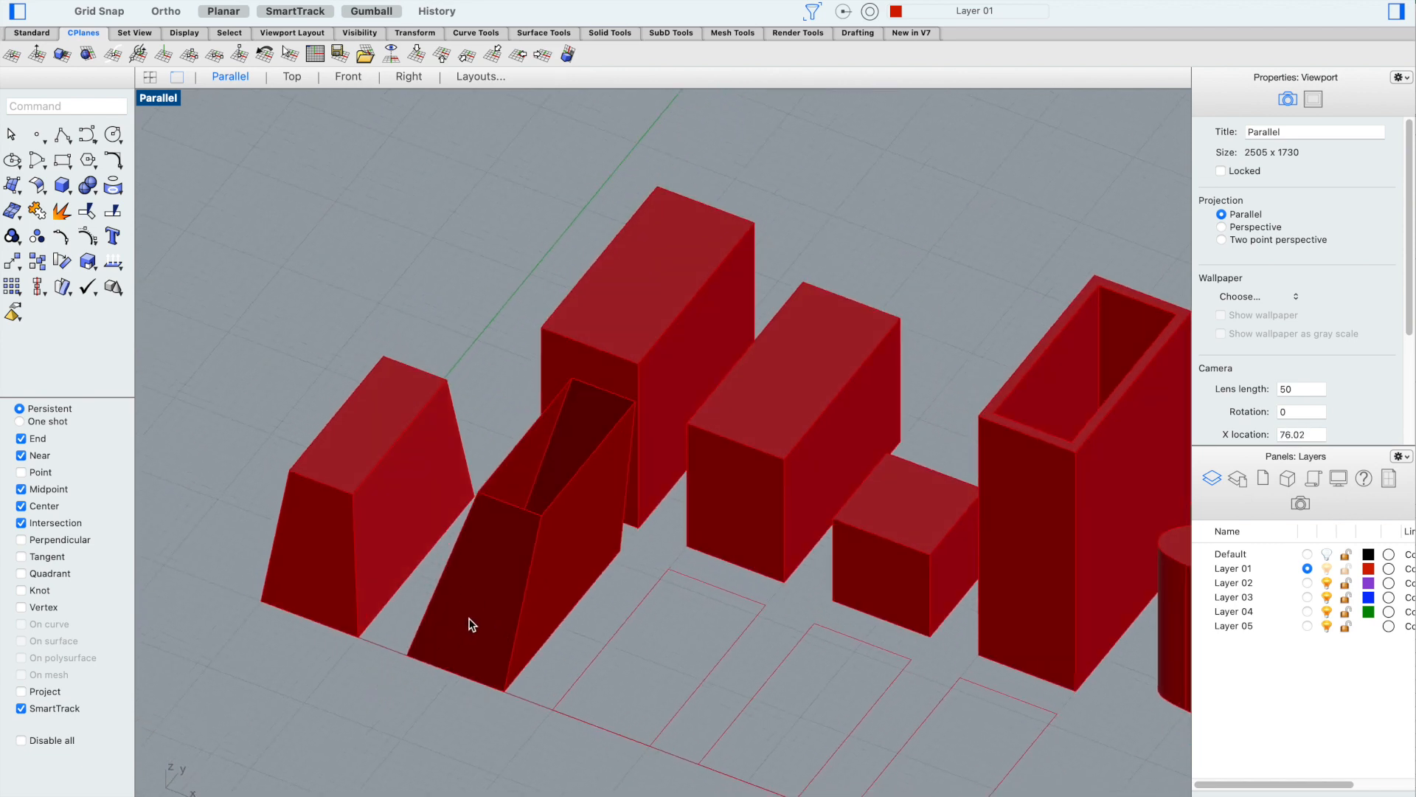
Delete the lofted surface, keeping the two rectangles and the slanted line
click(468, 618)
key(Delete)
right_drag(460, 627, 452, 704)
scroll(463, 704, down, 4)
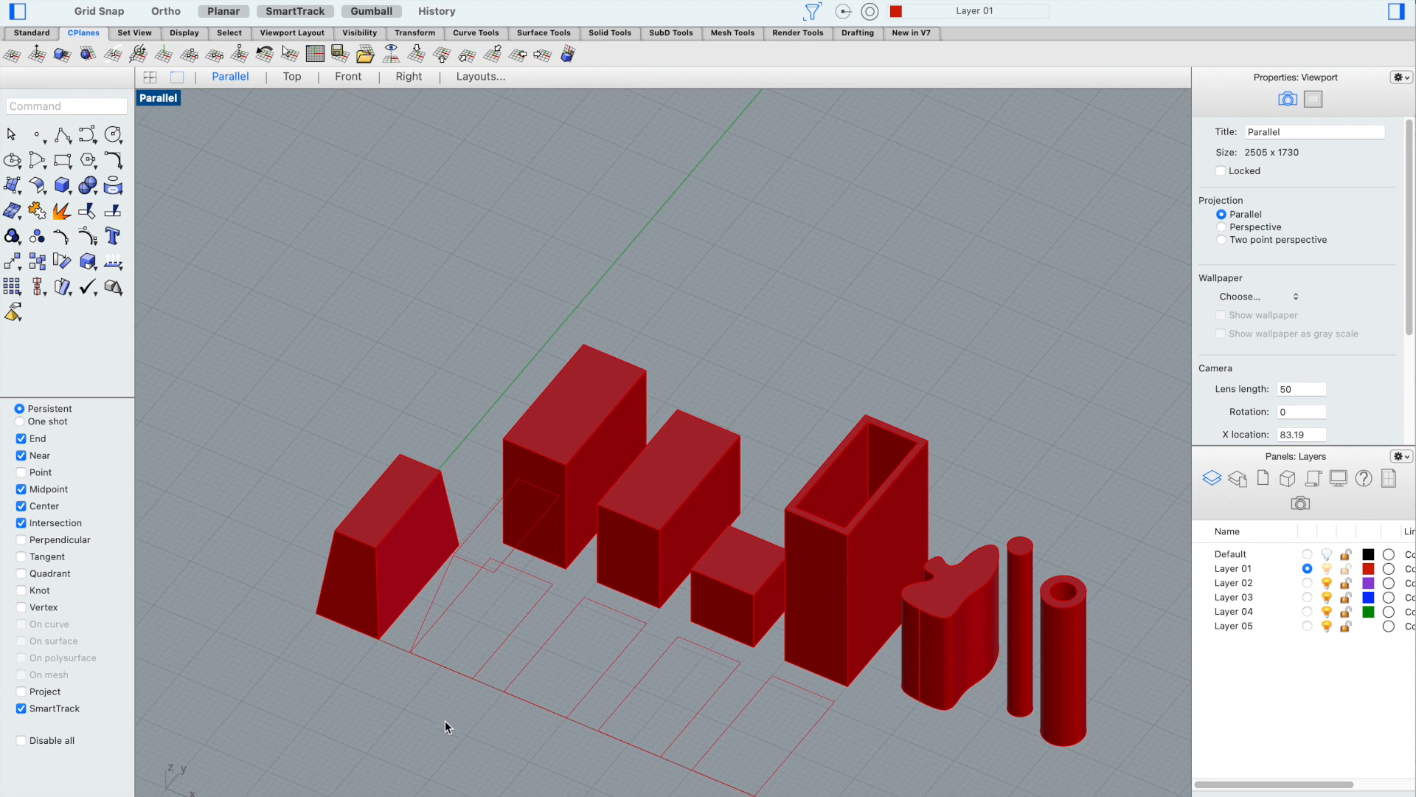
Create a Sweep2 surface using the ground and raised rectangles as rails and the slanted line as the cross section
scroll(447, 603, up, 3)
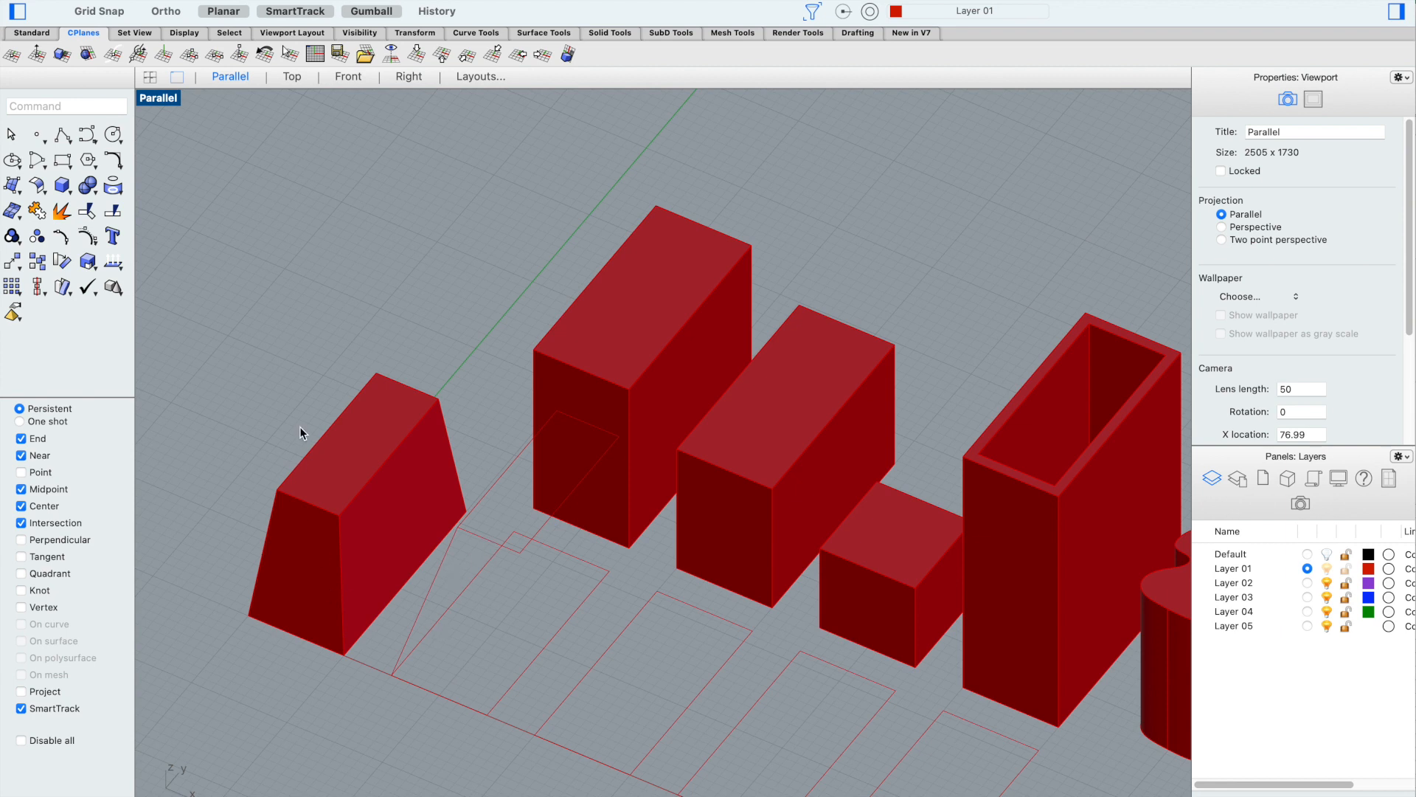
click(74, 111)
text(sweep2)
key(Return)
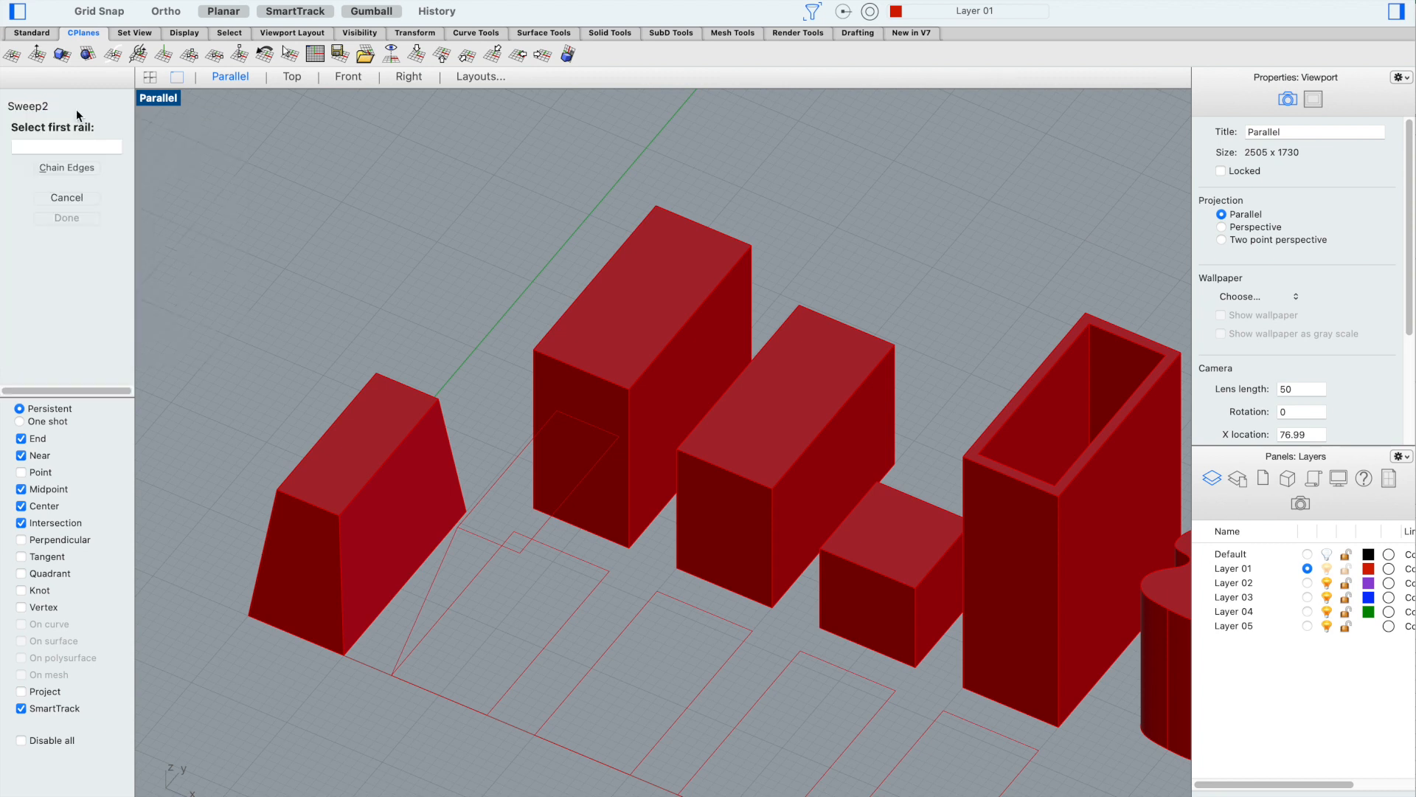
click(538, 655)
click(474, 543)
click(448, 562)
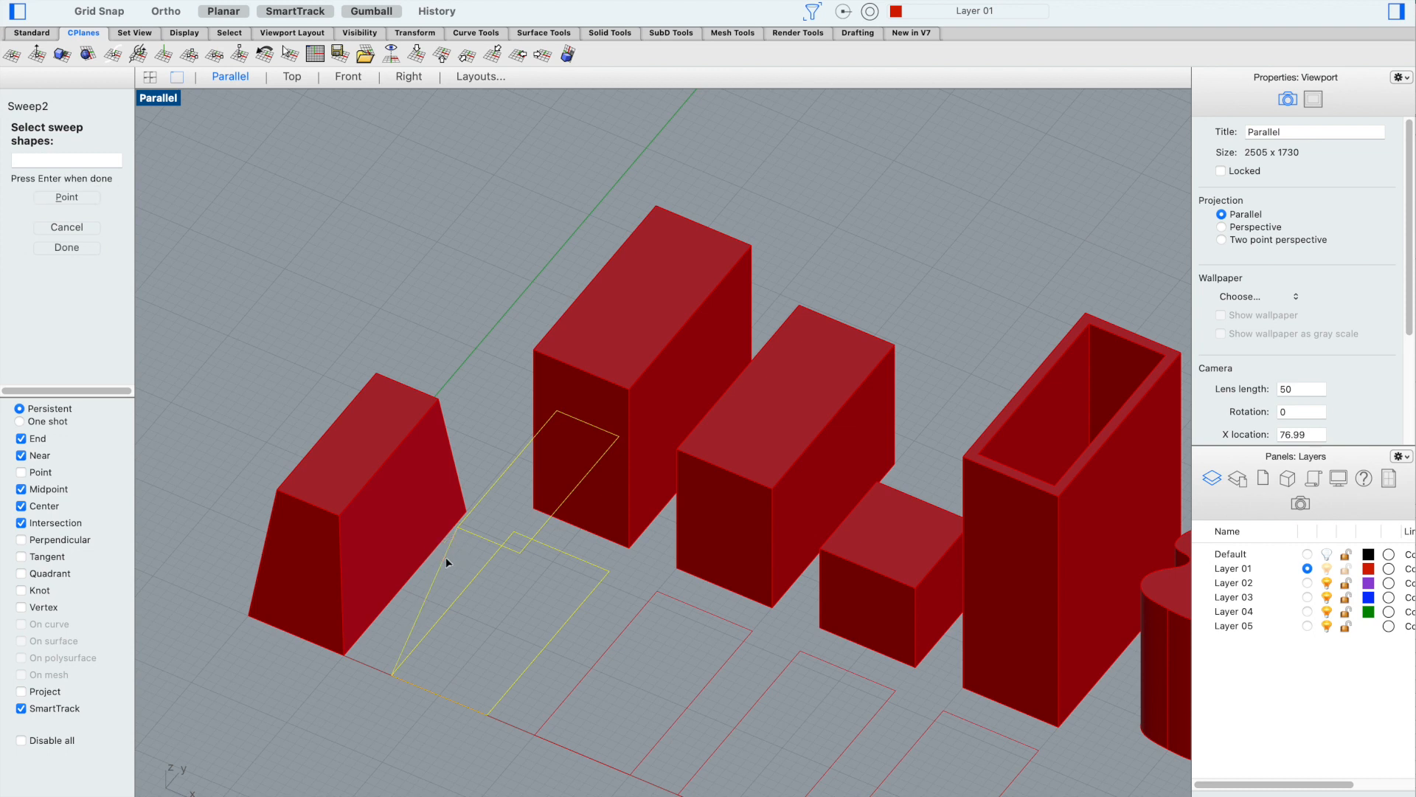
click(87, 249)
click(464, 677)
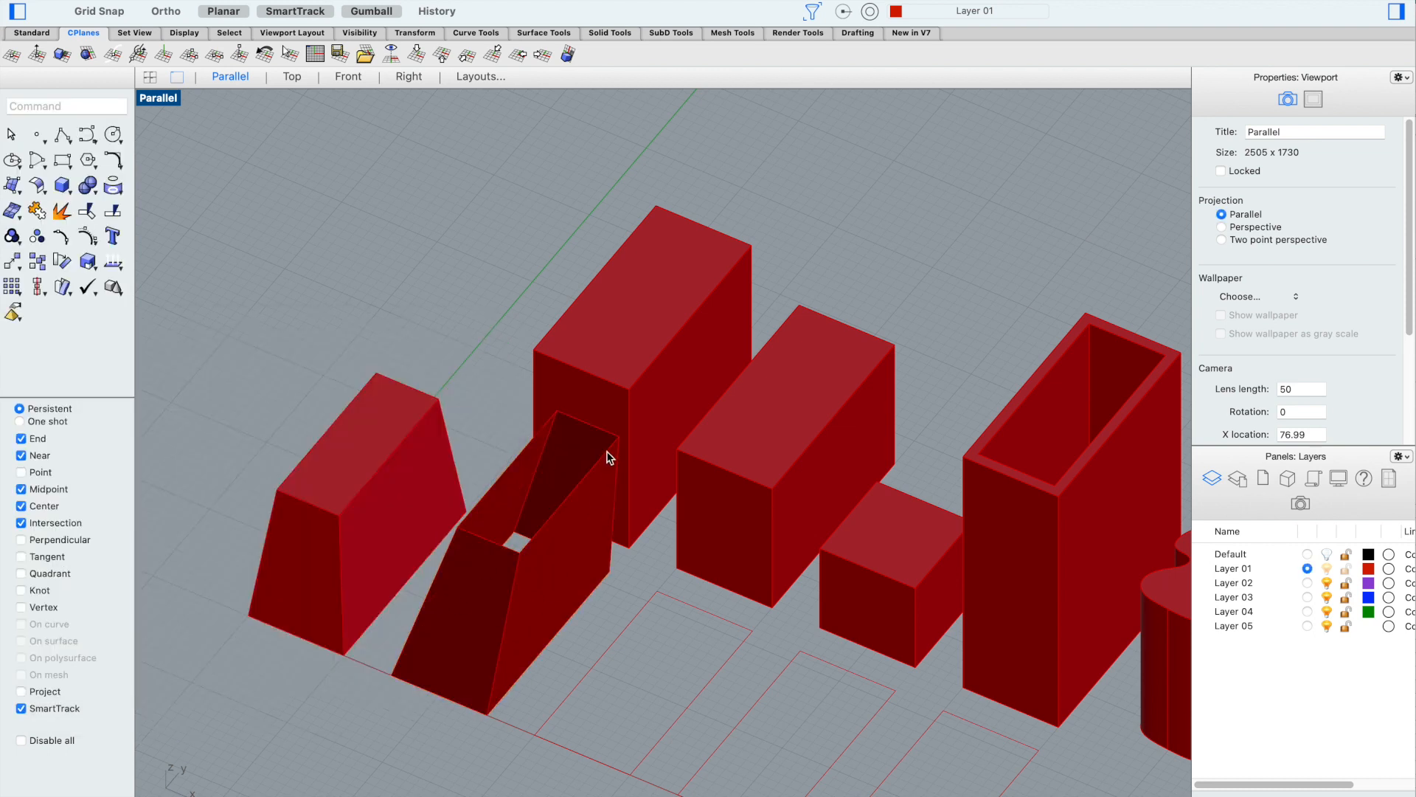
Examine the open tapered surface made by Sweep2 beside the other solids from different angles and distances
right_drag(377, 714, 363, 649)
scroll(373, 633, down, 4)
scroll(343, 579, up, 2)
scroll(319, 583, down, 5)
scroll(327, 690, up, 5)
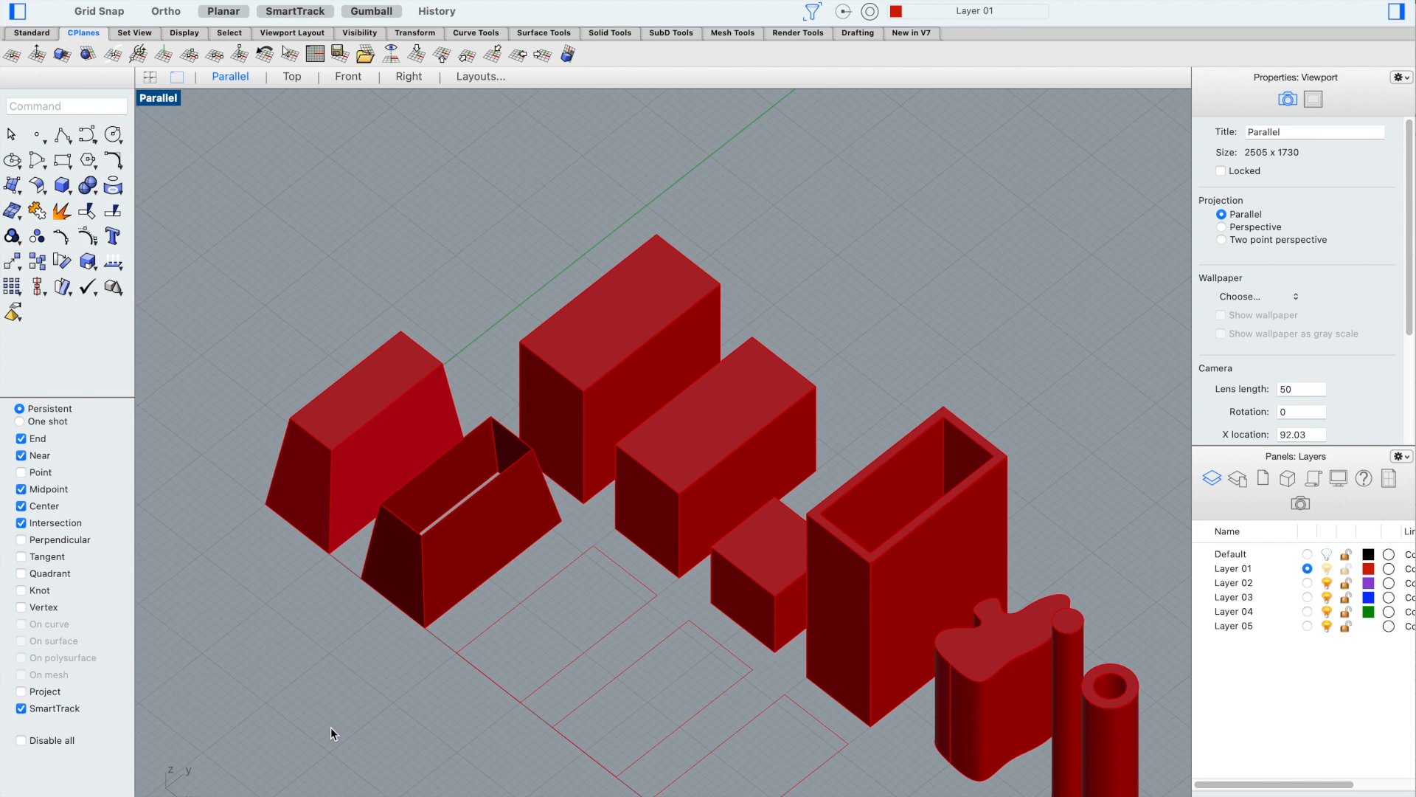
scroll(467, 405, down, 3)
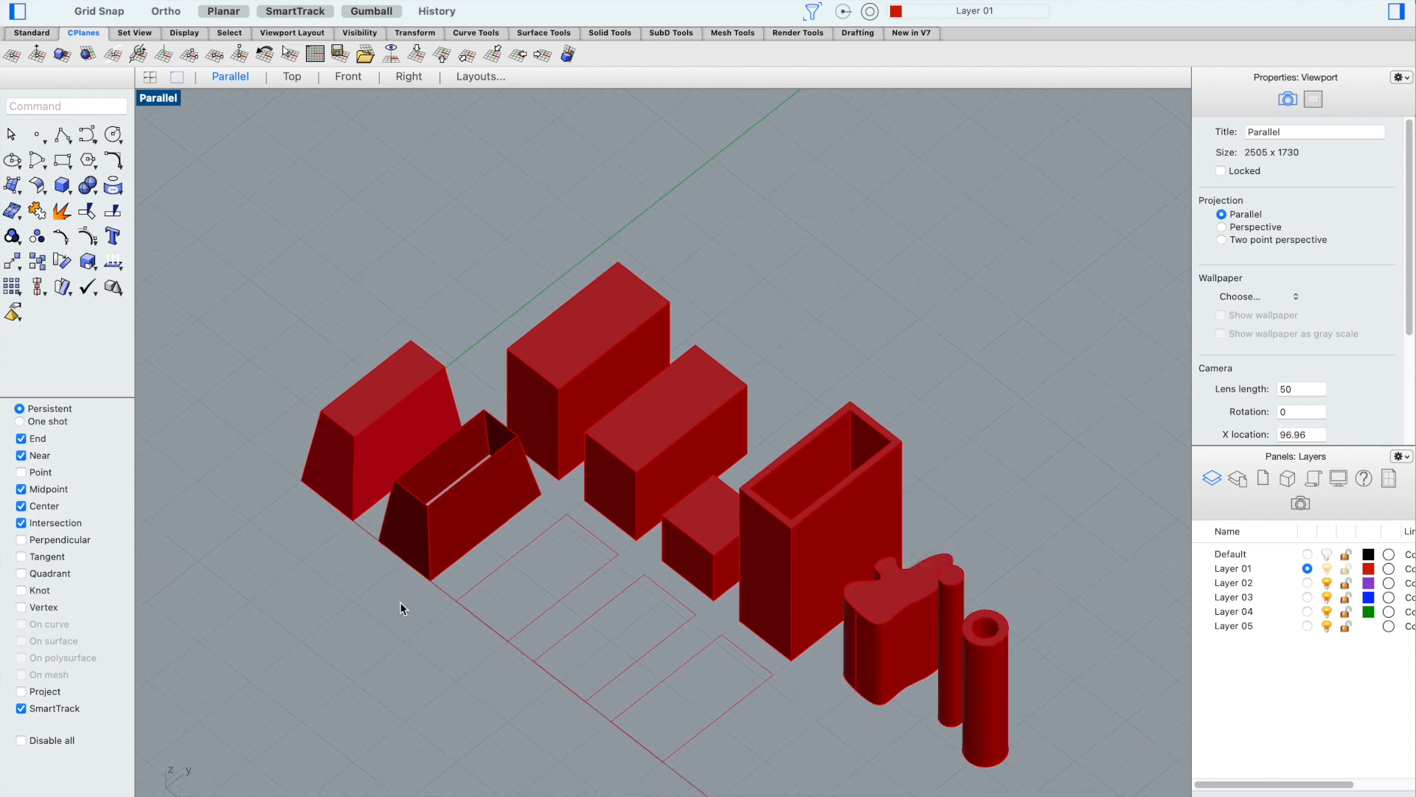
scroll(400, 602, up, 3)
scroll(489, 442, up, 2)
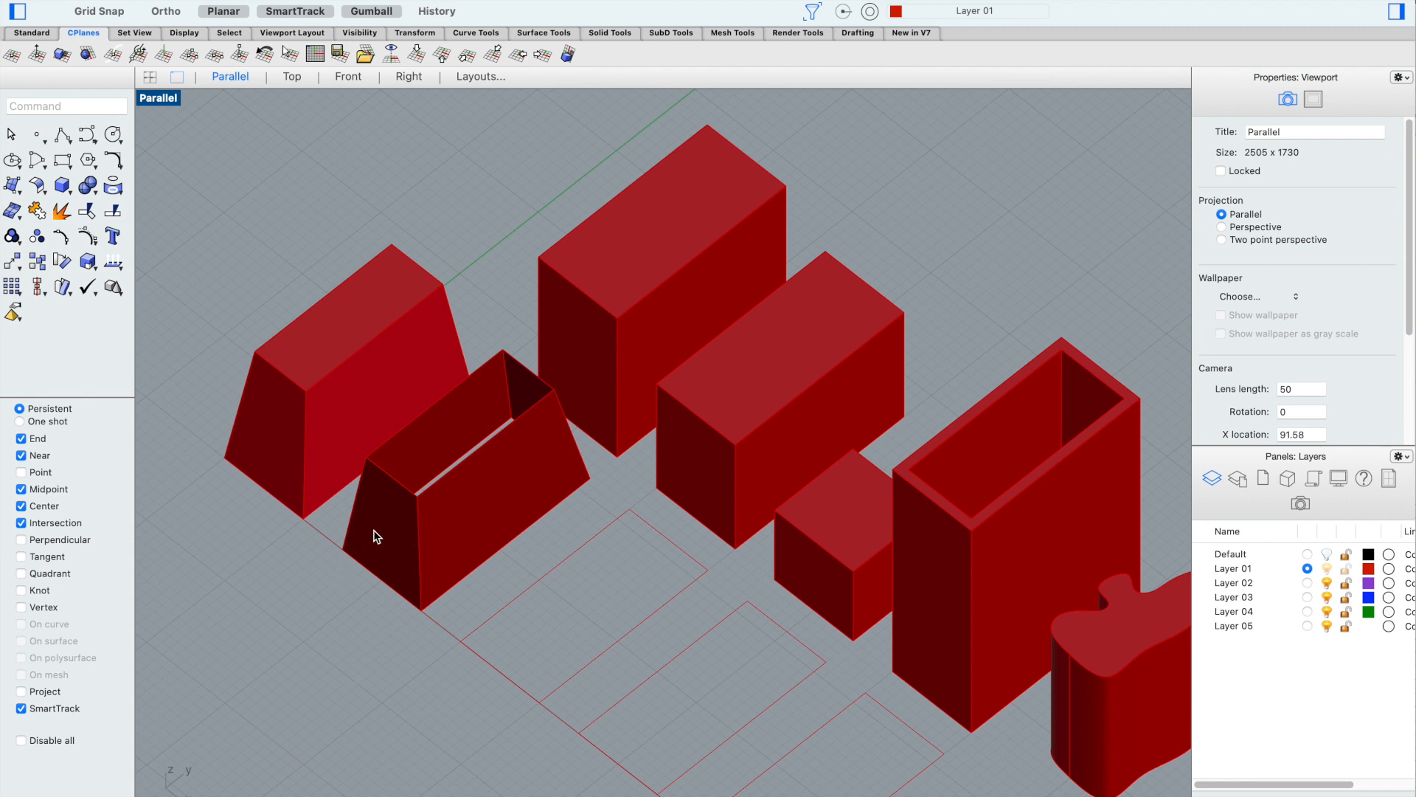
Close the open ends of the tapered Sweep2 surface with Cap and deselect it
click(399, 525)
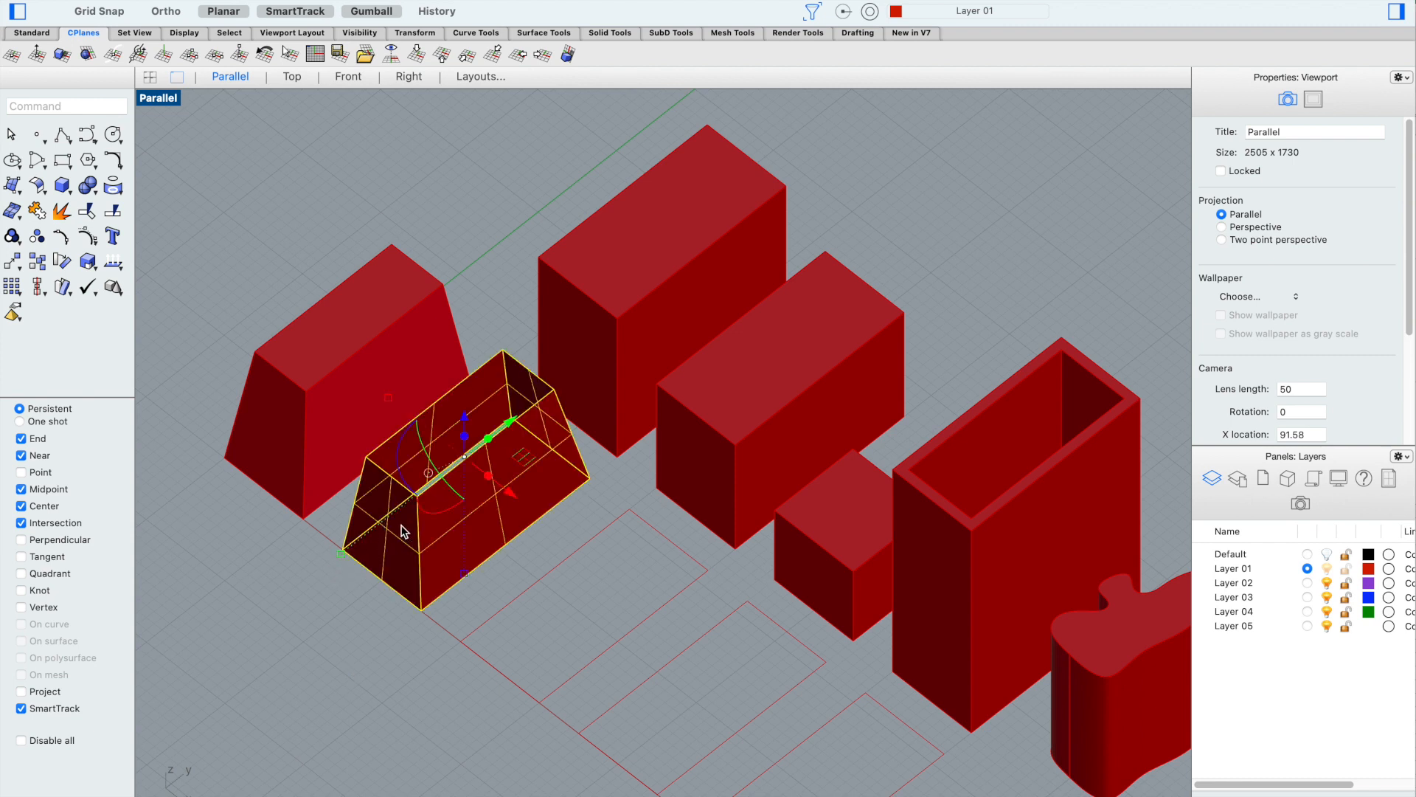
text(Cap)
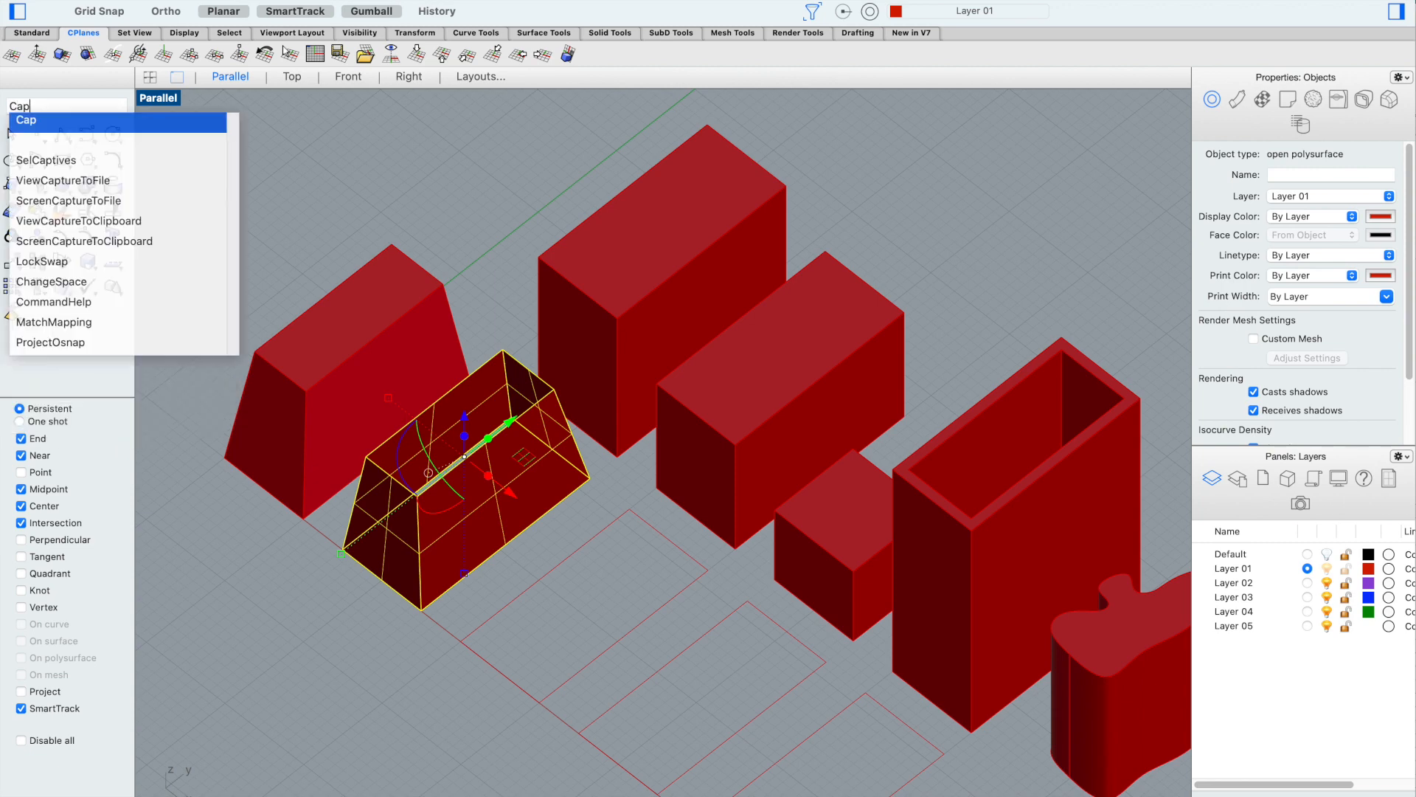
key(Return)
scroll(352, 257, up, 2)
click(423, 156)
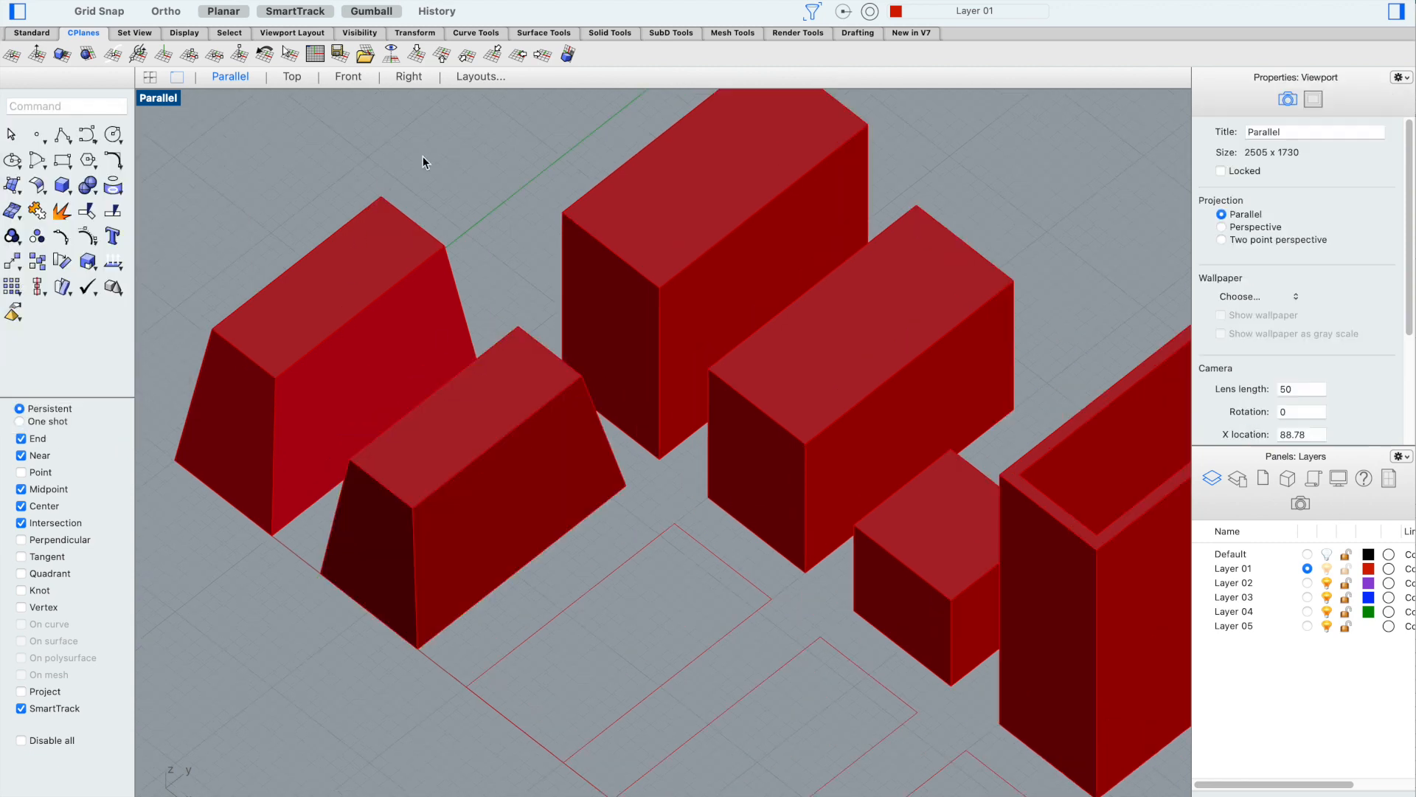
Undo the cap on the tapered Sweep2 surface and delete the surface, keeping its two rectangles and slanted line
right_drag(481, 323, 490, 267)
scroll(462, 273, down, 2)
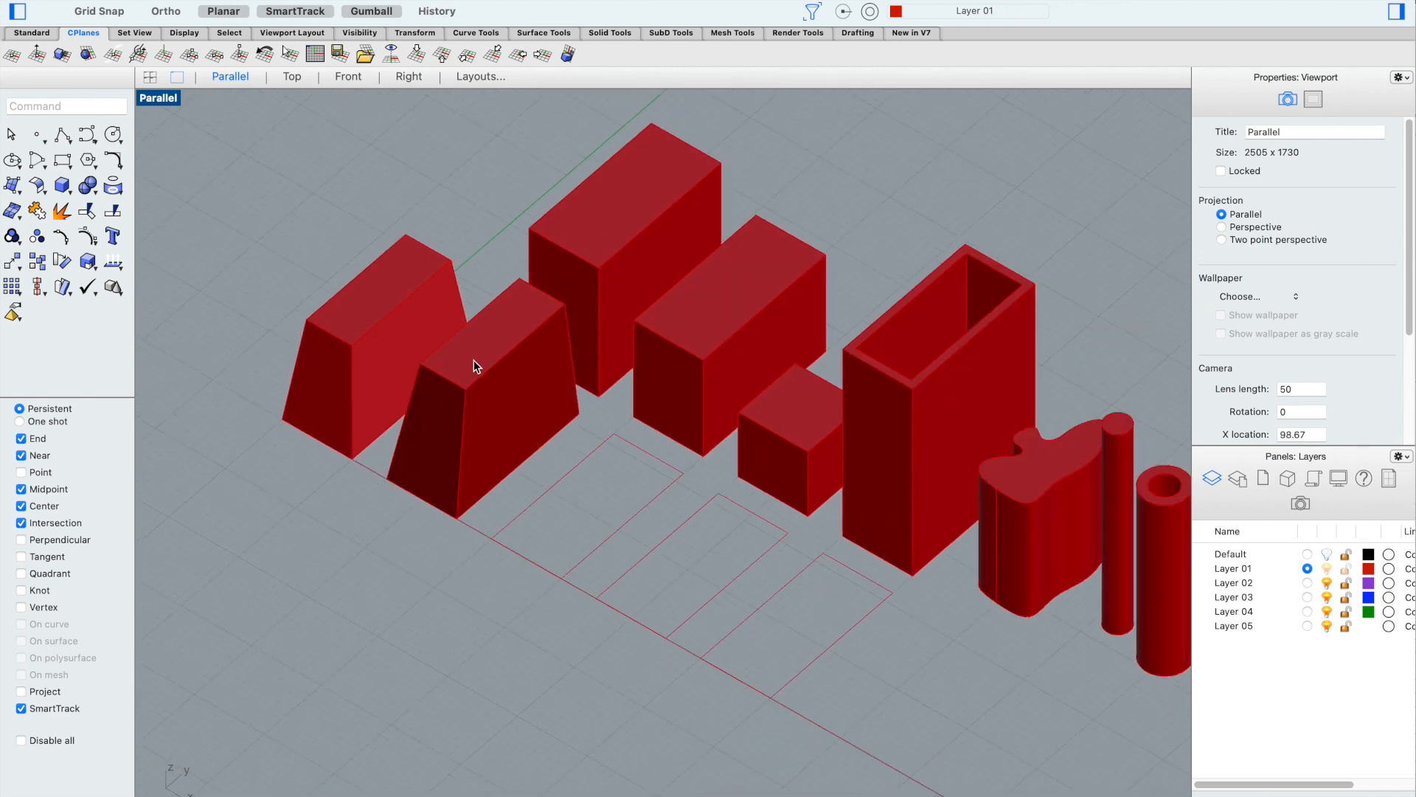
scroll(476, 359, up, 2)
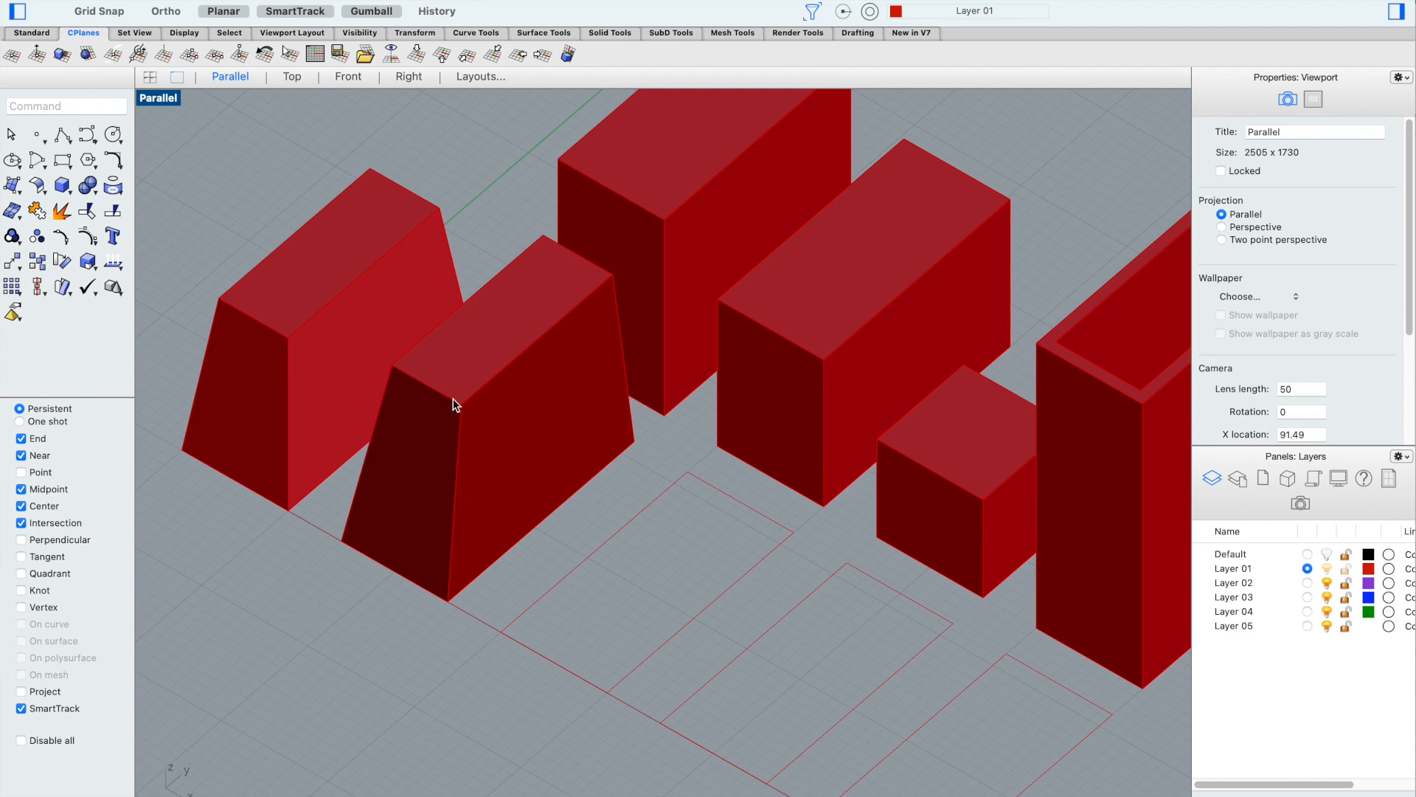
key(super+z)
click(486, 230)
click(505, 274)
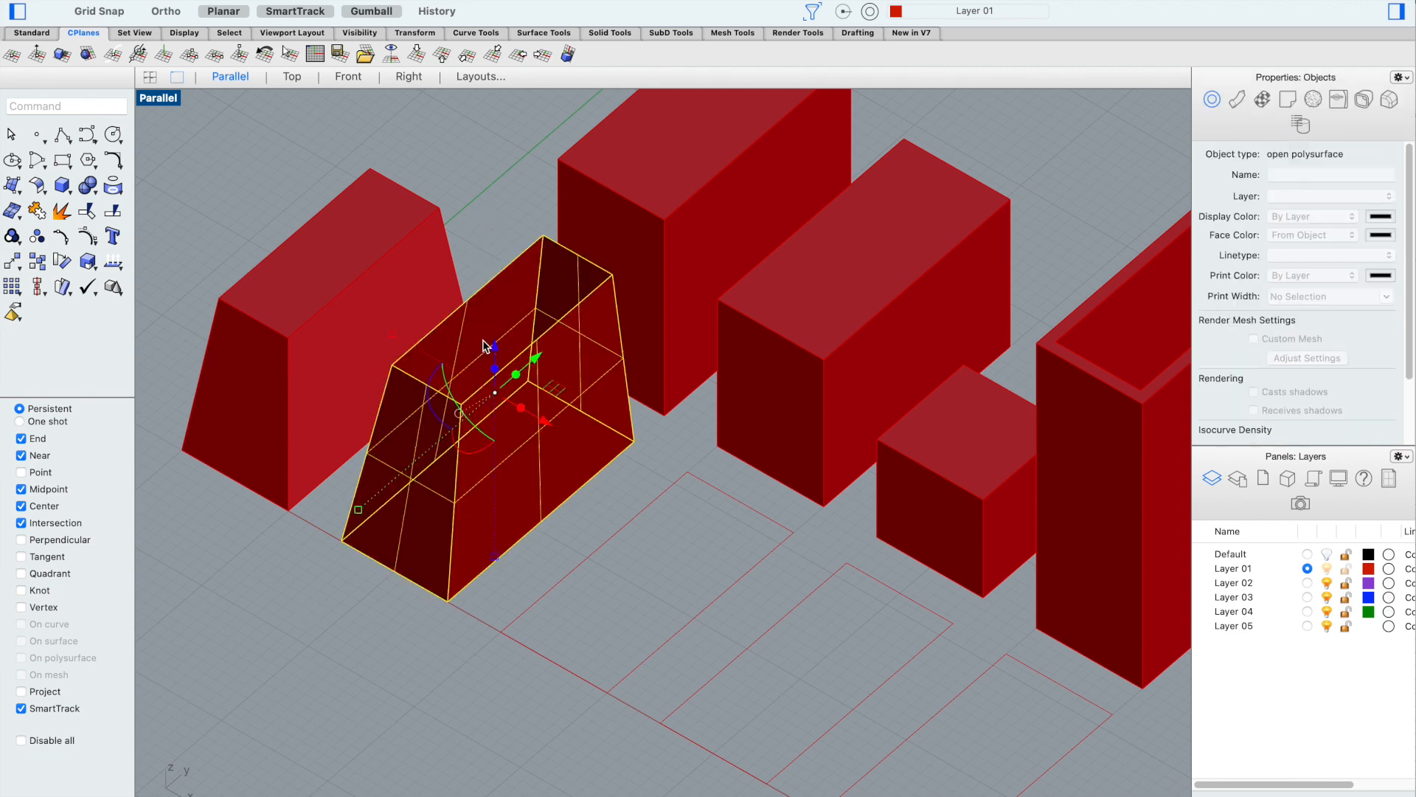
key(Delete)
Move the rear corner control point of the raised rectangle vertically upward and deselect the curve
click(506, 268)
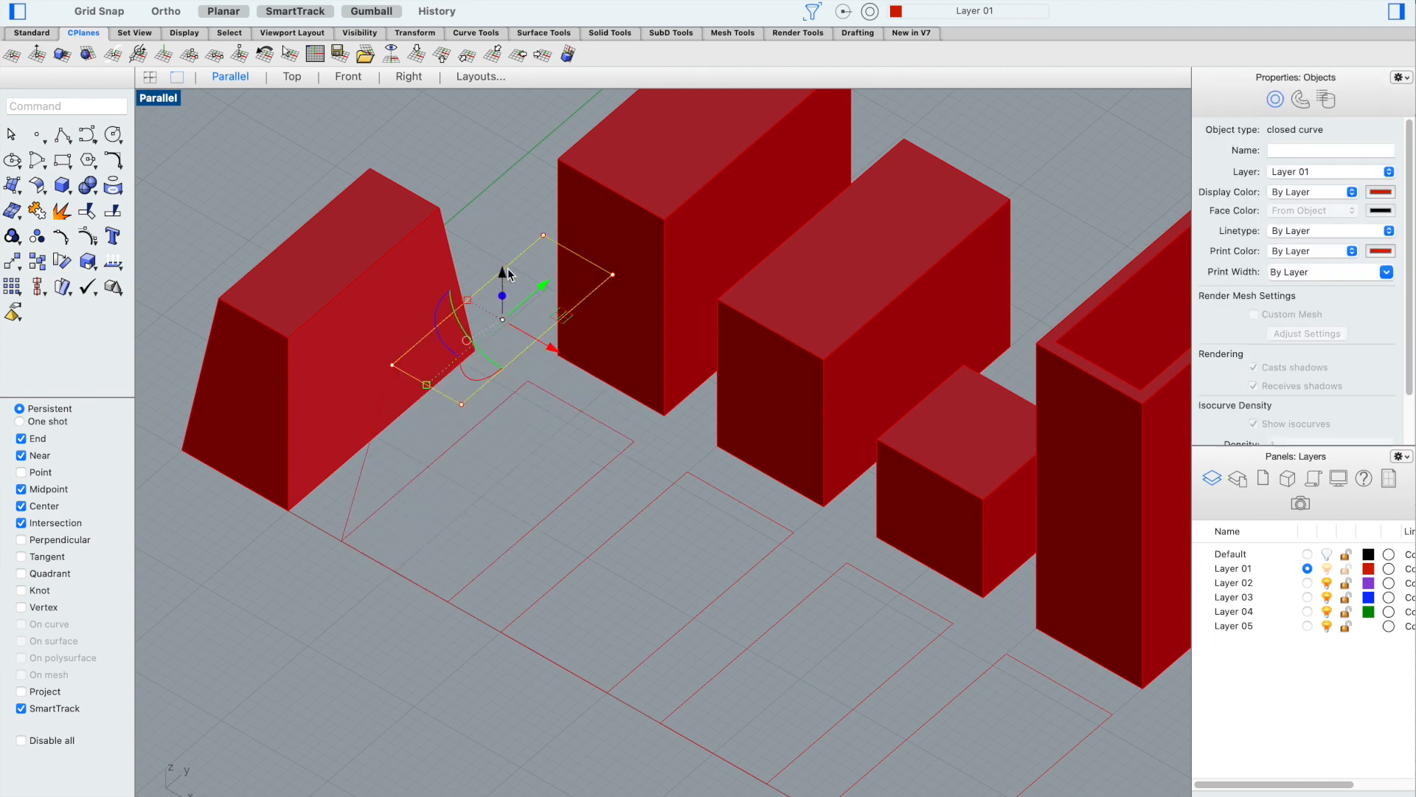
click(543, 236)
drag(544, 199, 505, 185)
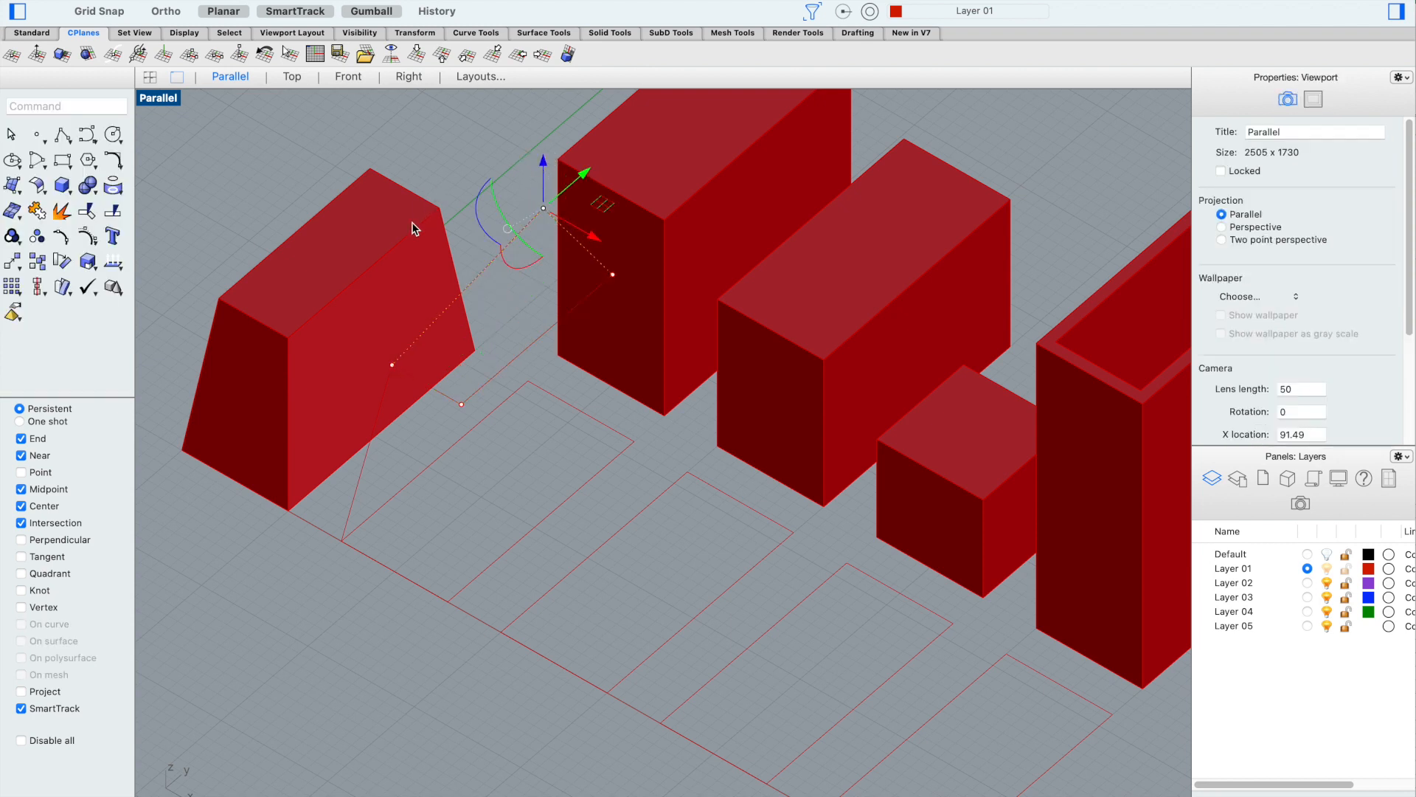
click(501, 389)
Create a closed Sweep2 surface using the ground and edited raised rectangles as rails and the slanted line as the cross section
text(sweep2)
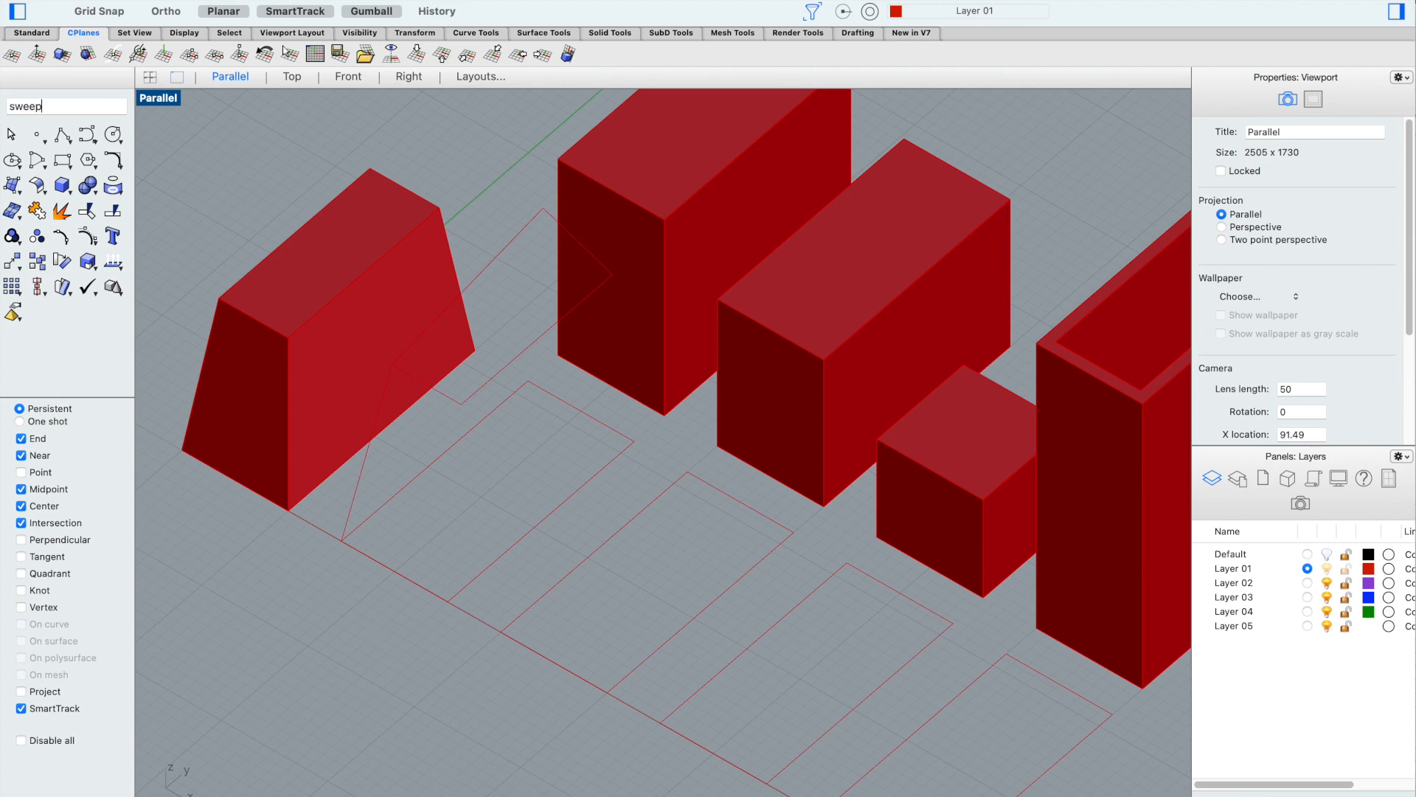
key(Return)
scroll(322, 567, down, 3)
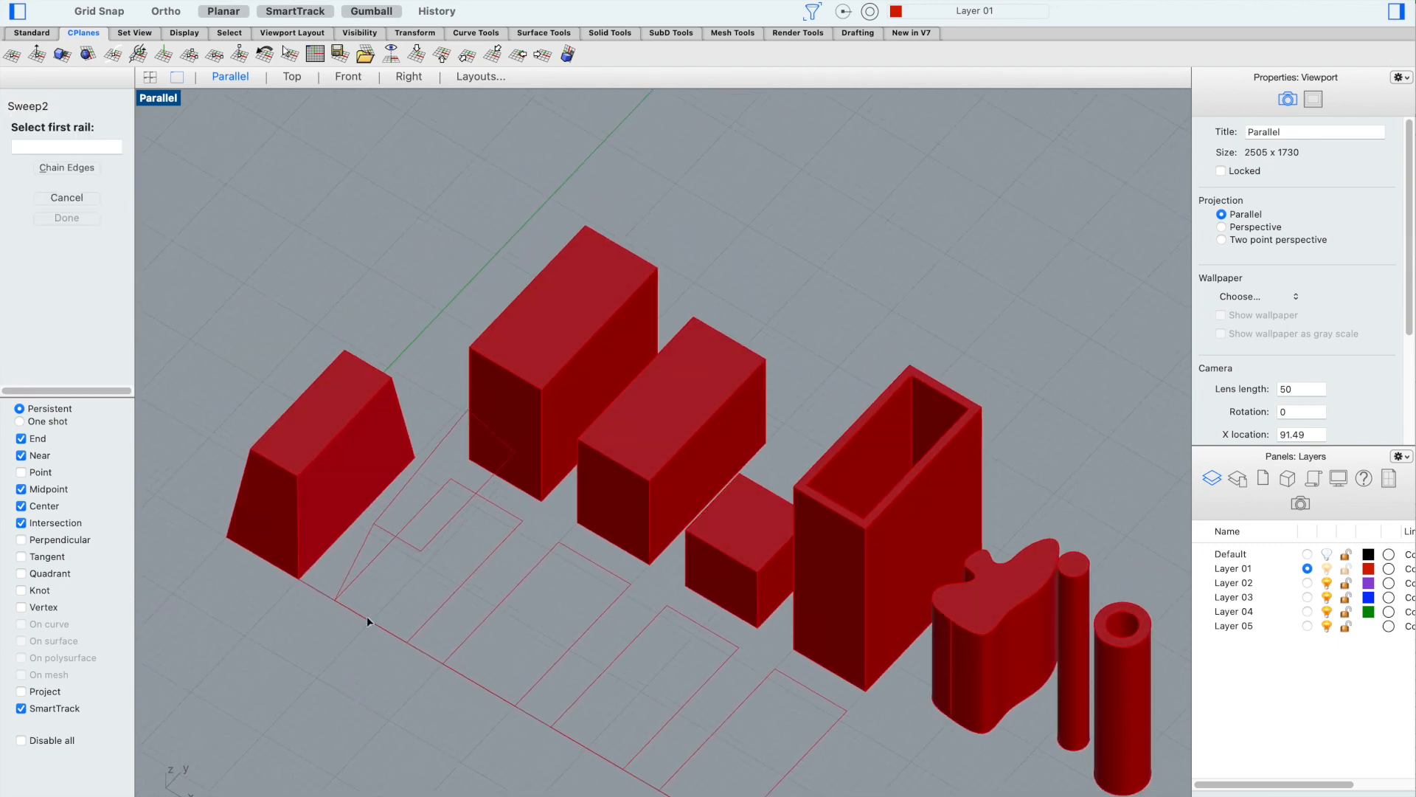
click(396, 537)
click(436, 614)
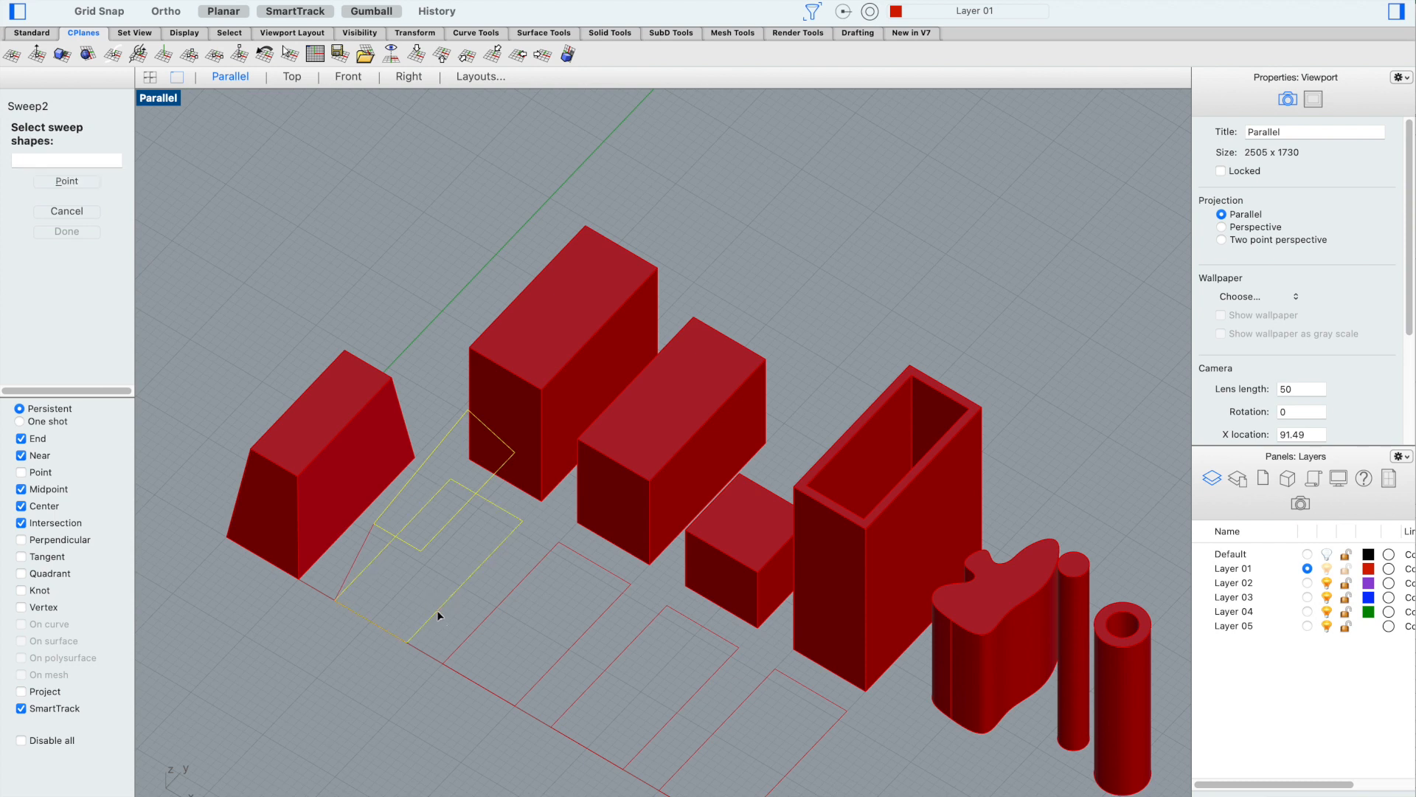
click(361, 555)
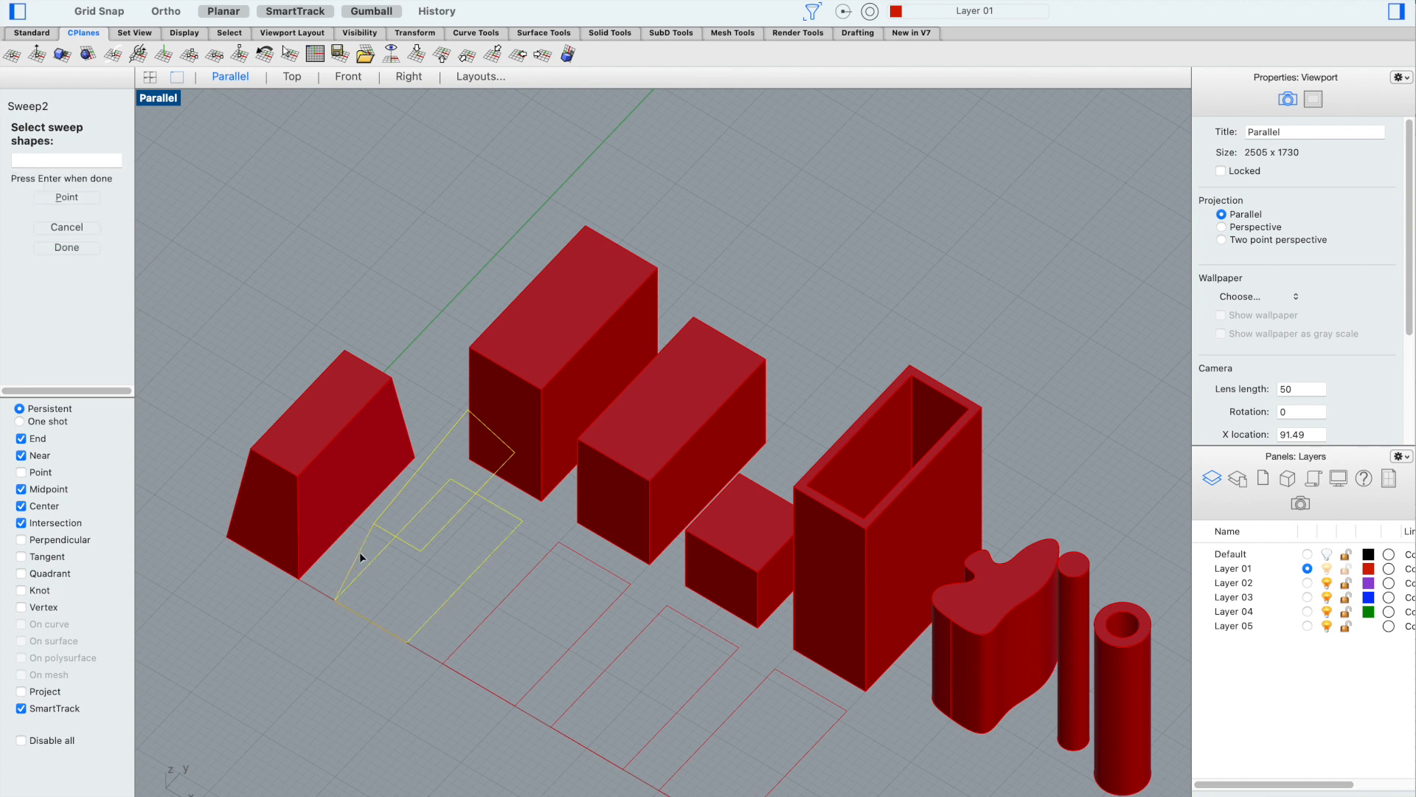
click(66, 248)
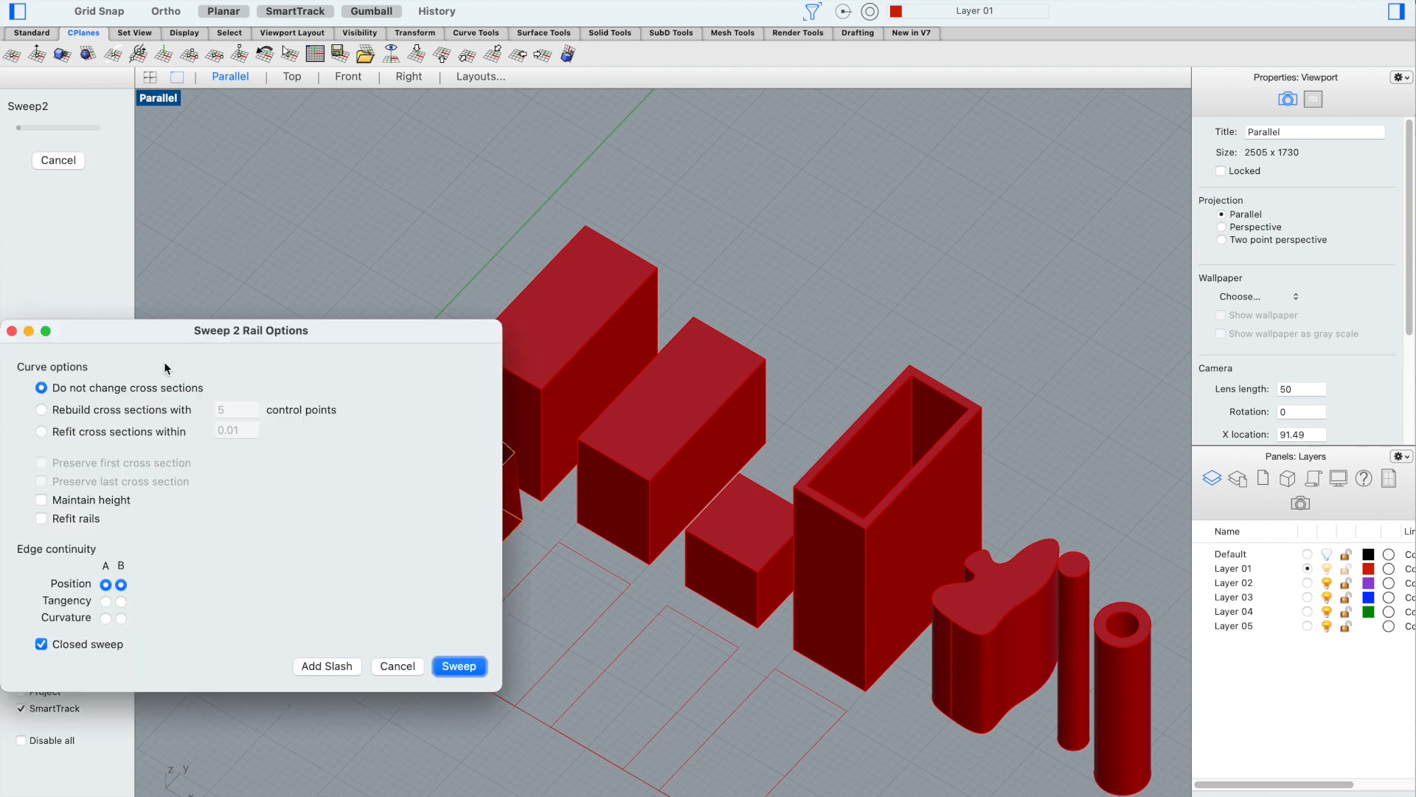
click(478, 662)
Apply Cap to the open Sweep2 surface with the uneven upper rim and deselect it
right_drag(472, 667, 374, 610)
right_drag(402, 236, 332, 326)
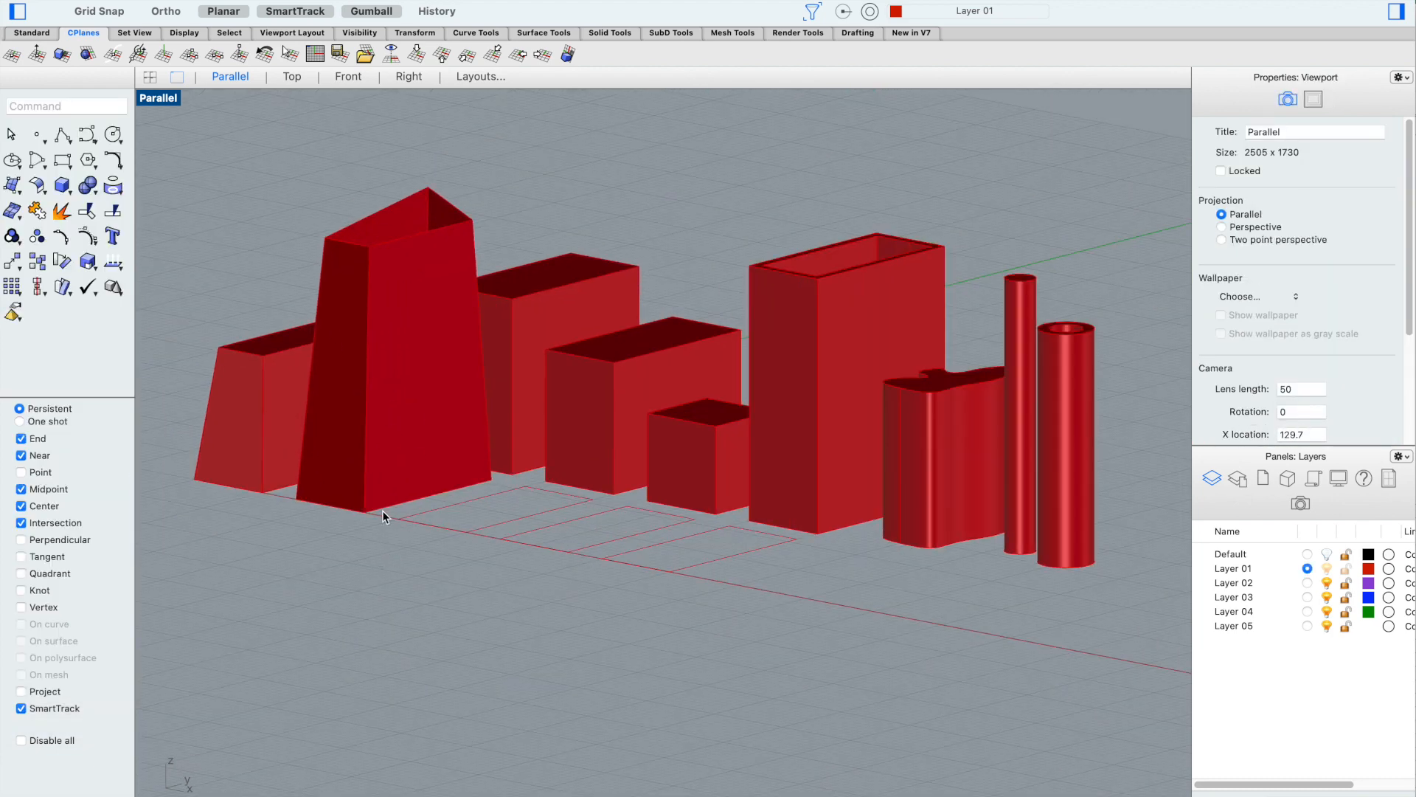
scroll(396, 271, up, 2)
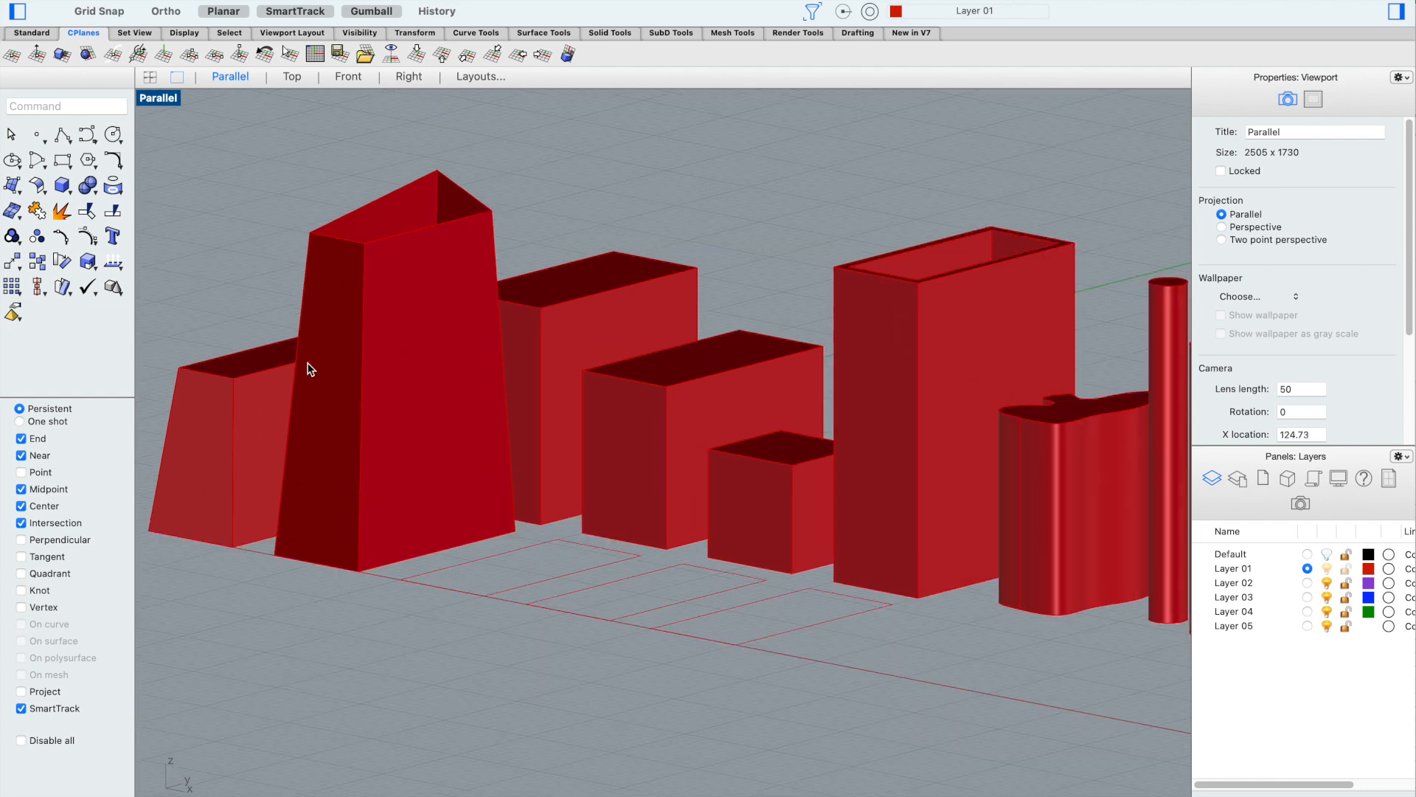
right_drag(427, 607, 384, 429)
click(410, 323)
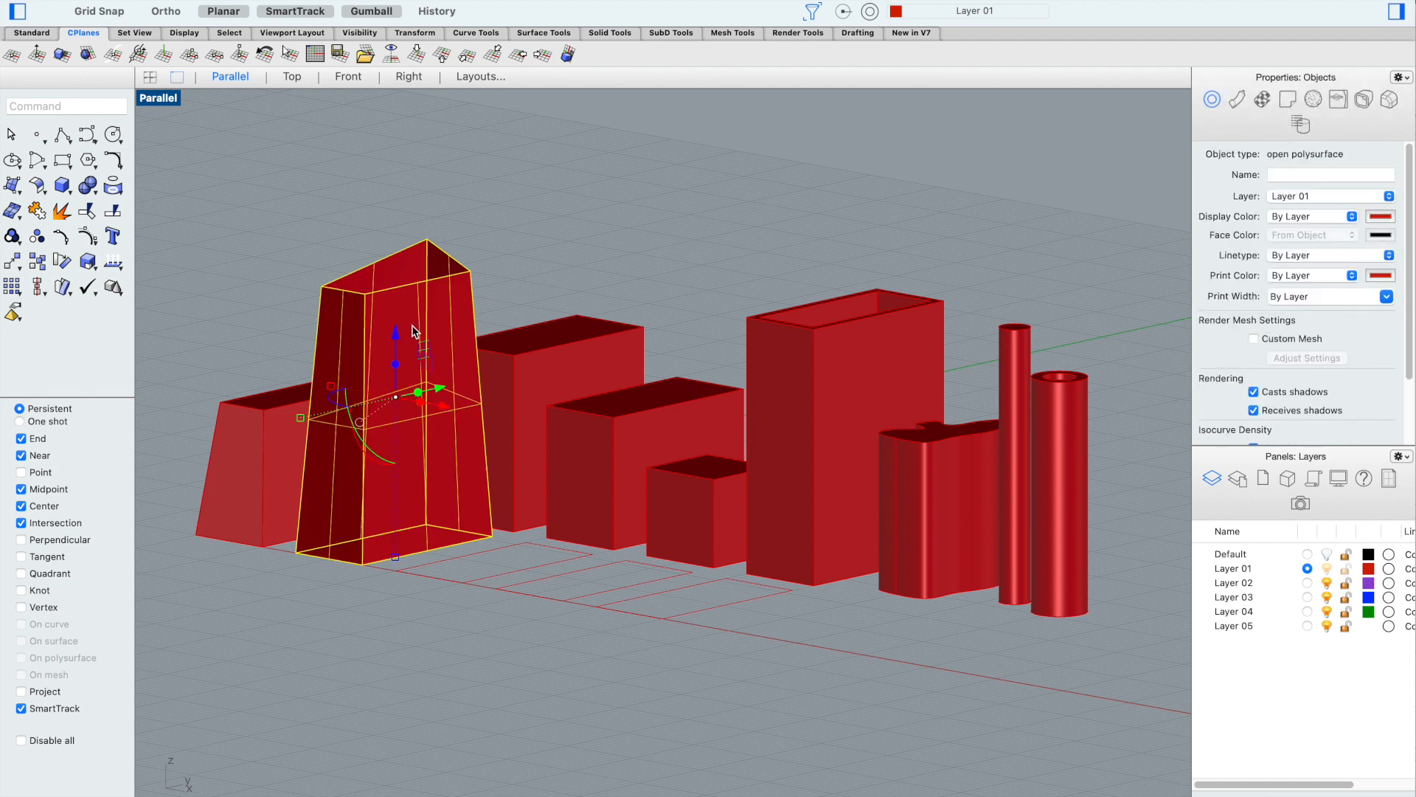
text(Cap)
key(Return)
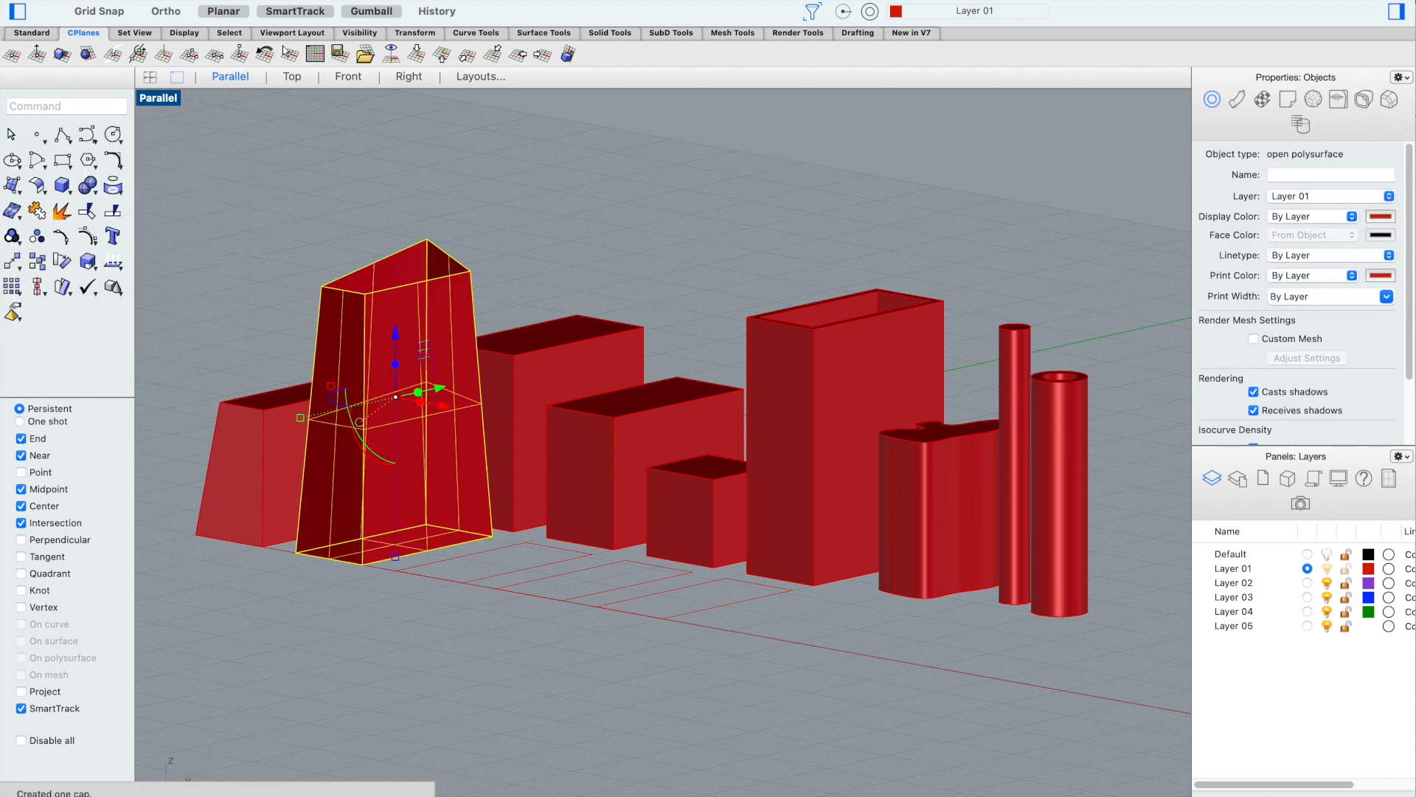
mouse_move(588, 759)
right_down()
mouse_move(595, 670)
mouse_move(595, 749)
right_up()
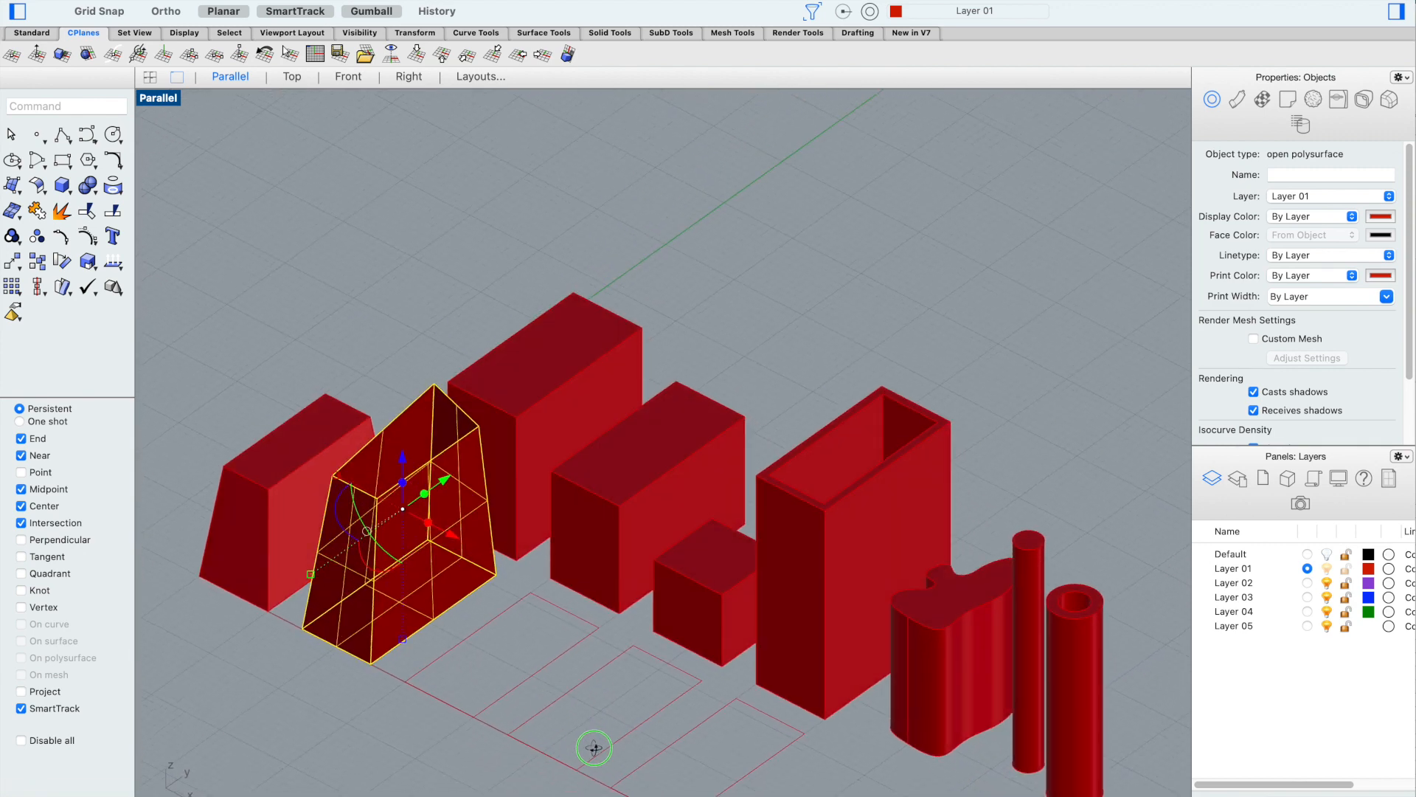
scroll(523, 619, up, 2)
right_drag(376, 259, 403, 274)
click(397, 282)
Cover the uneven top opening with a Sweep2 surface, using the two long rim edges as rails and the short polysurface edges as shapes
scroll(402, 282, up, 2)
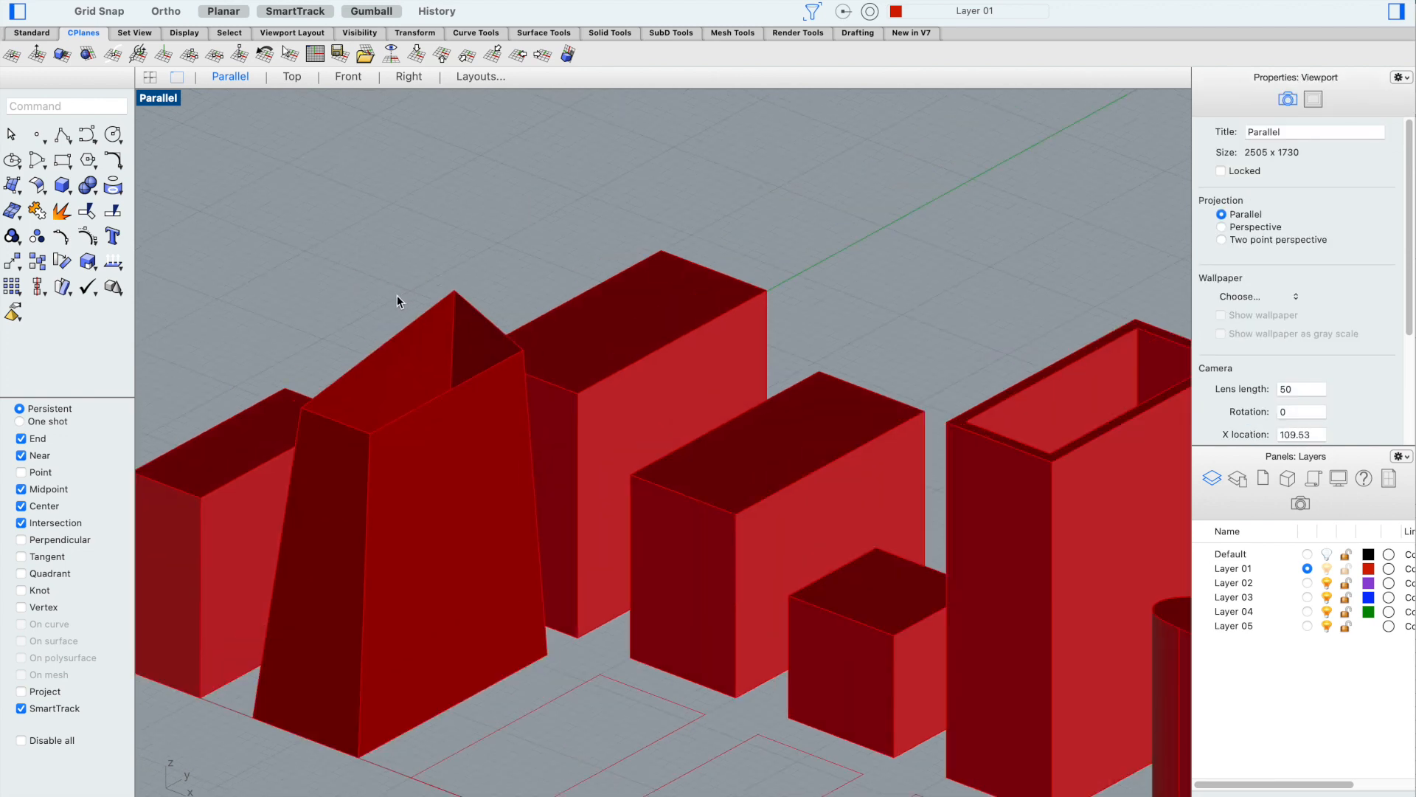
scroll(395, 290, up, 2)
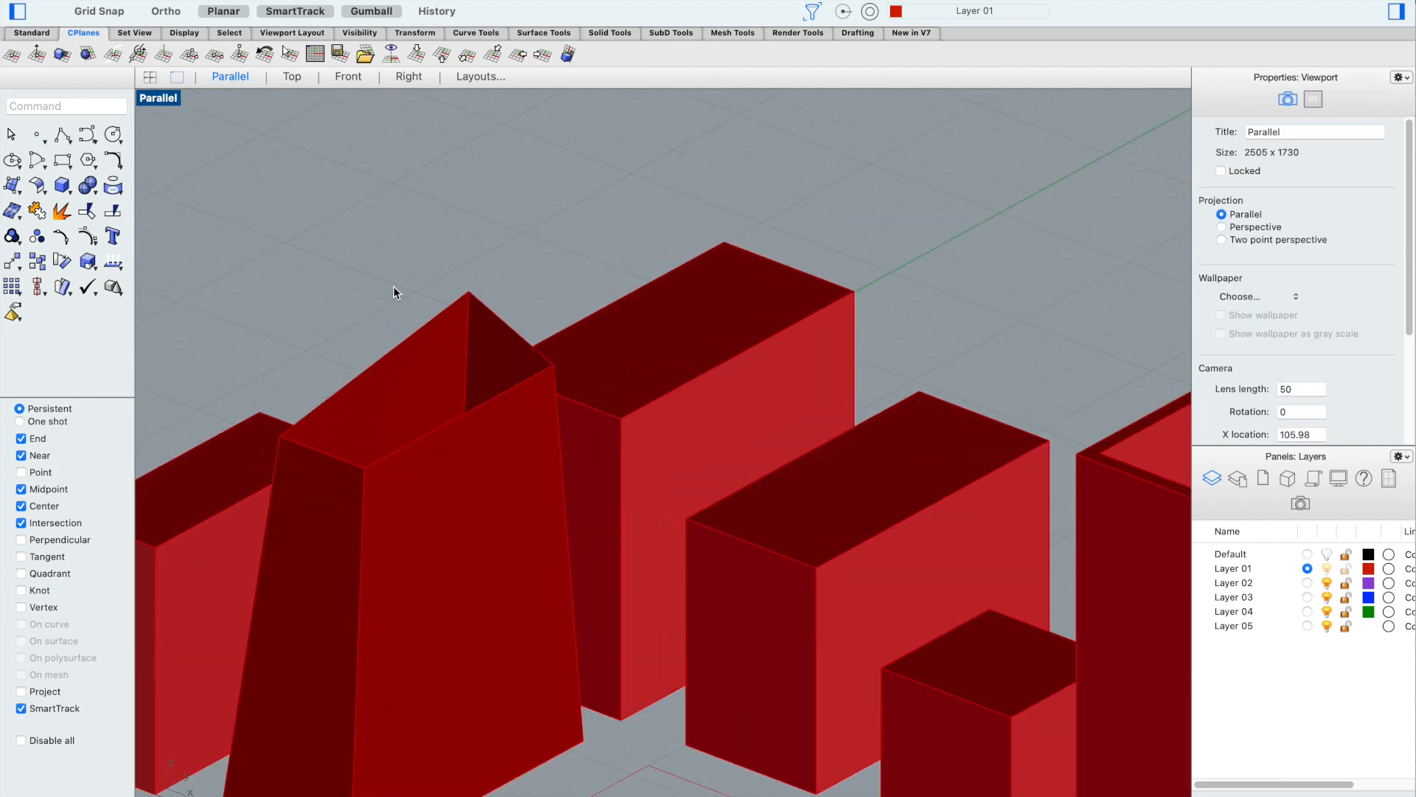
text(Sweep2)
key(Return)
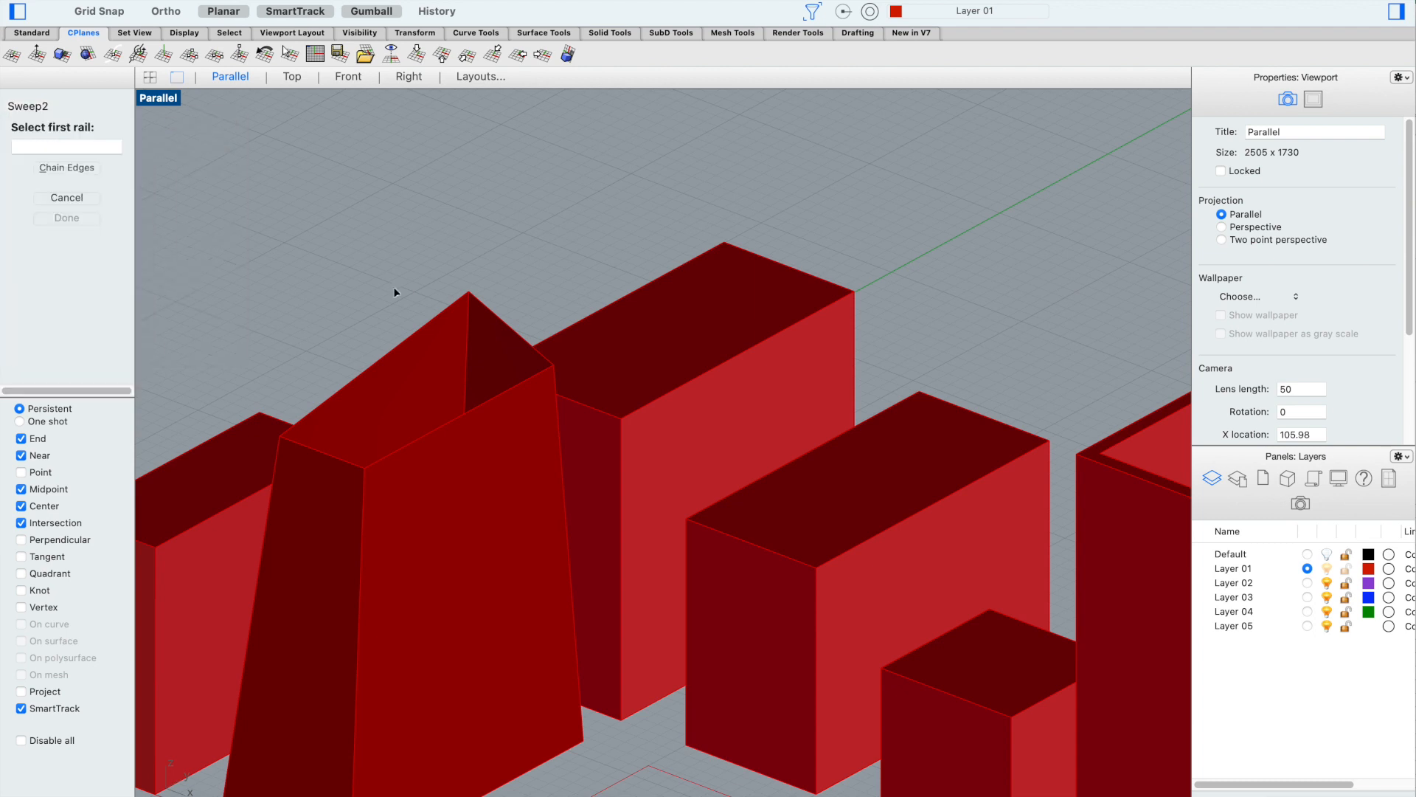
click(388, 354)
click(484, 394)
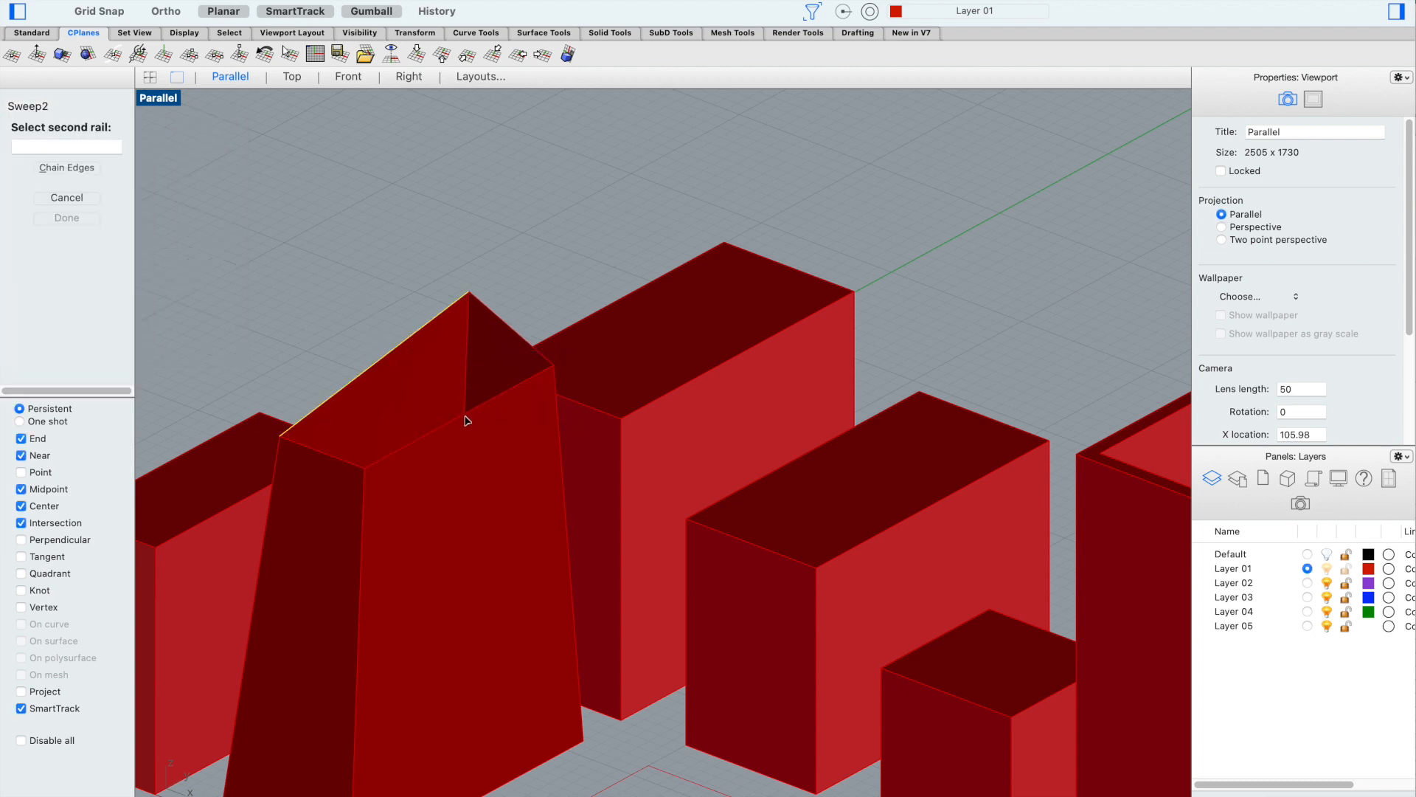
click(465, 413)
click(528, 461)
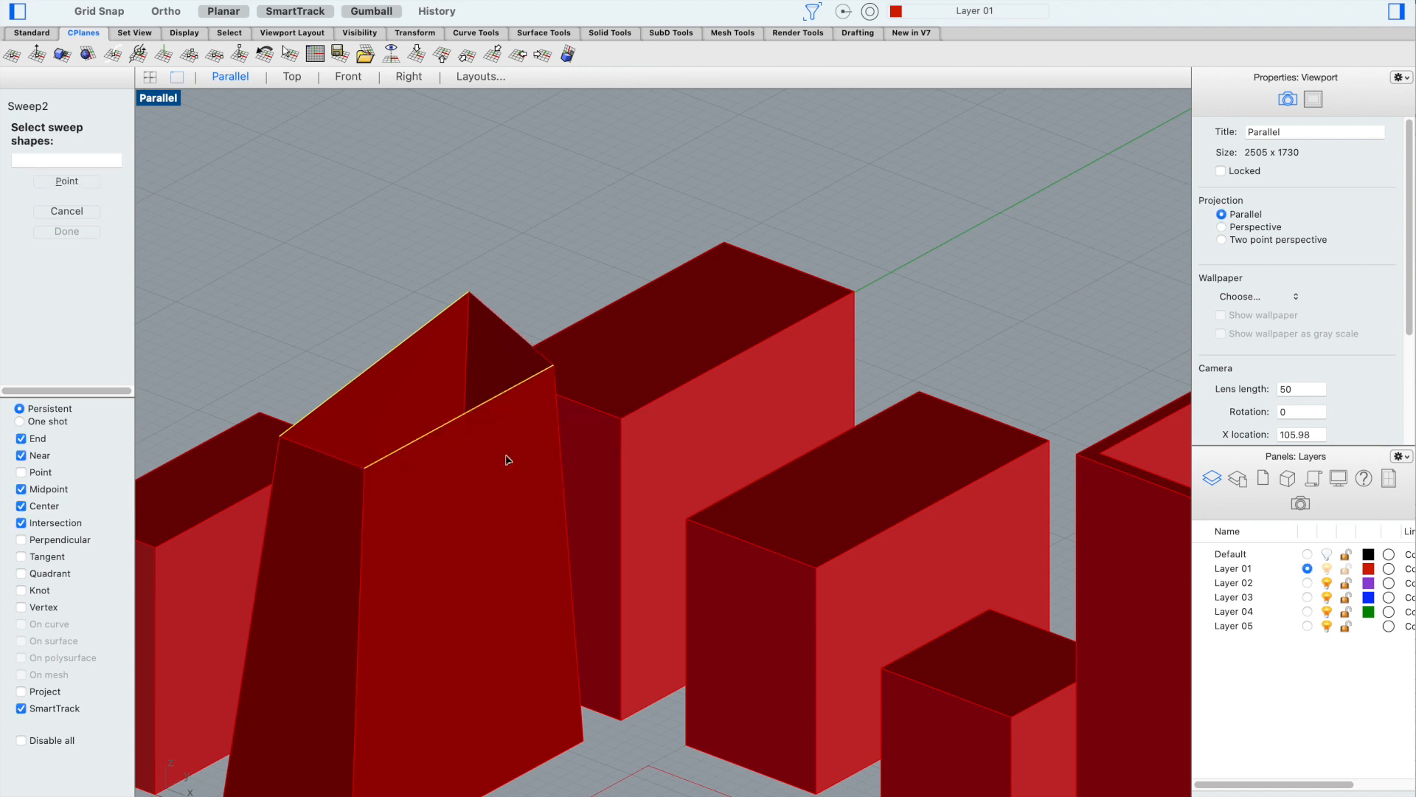
click(329, 461)
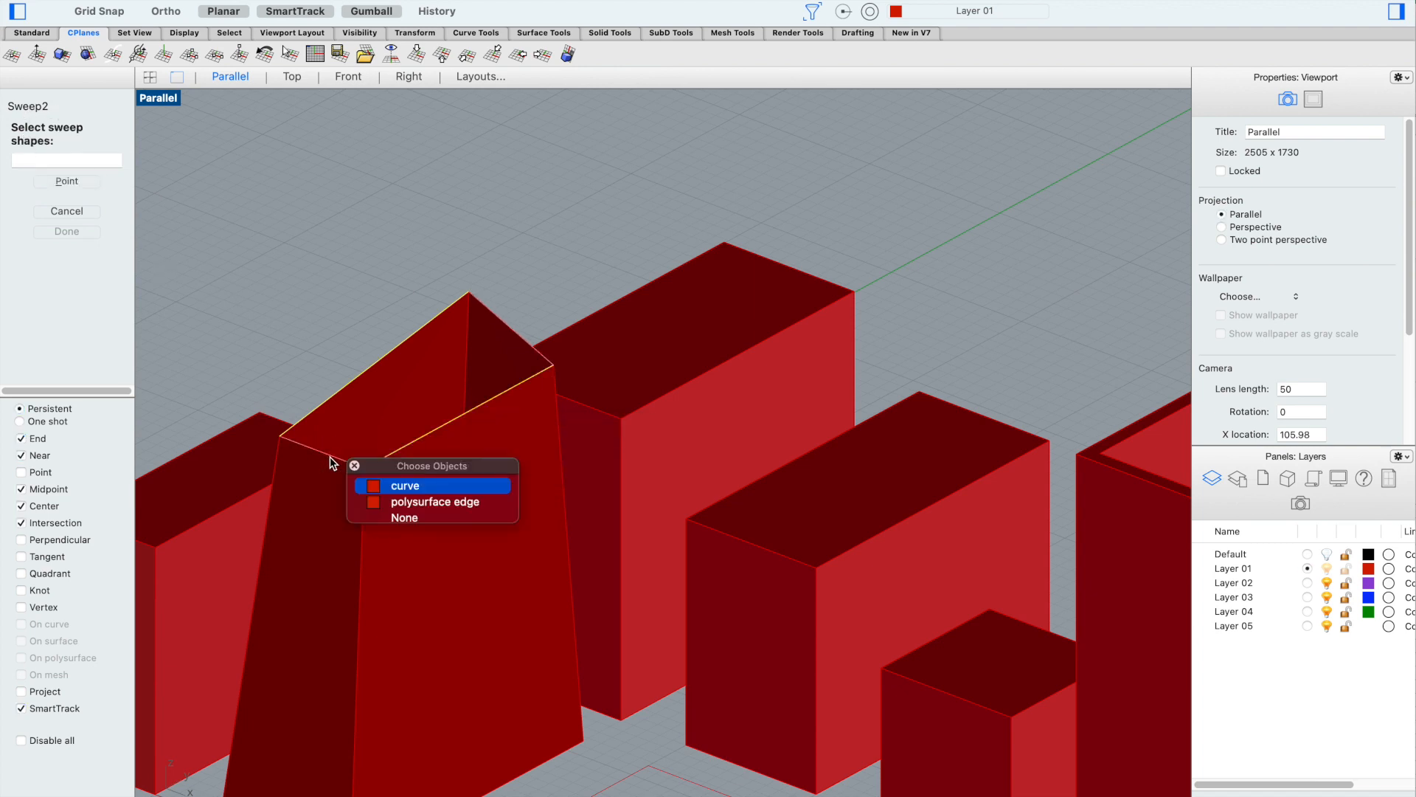
click(412, 500)
click(491, 327)
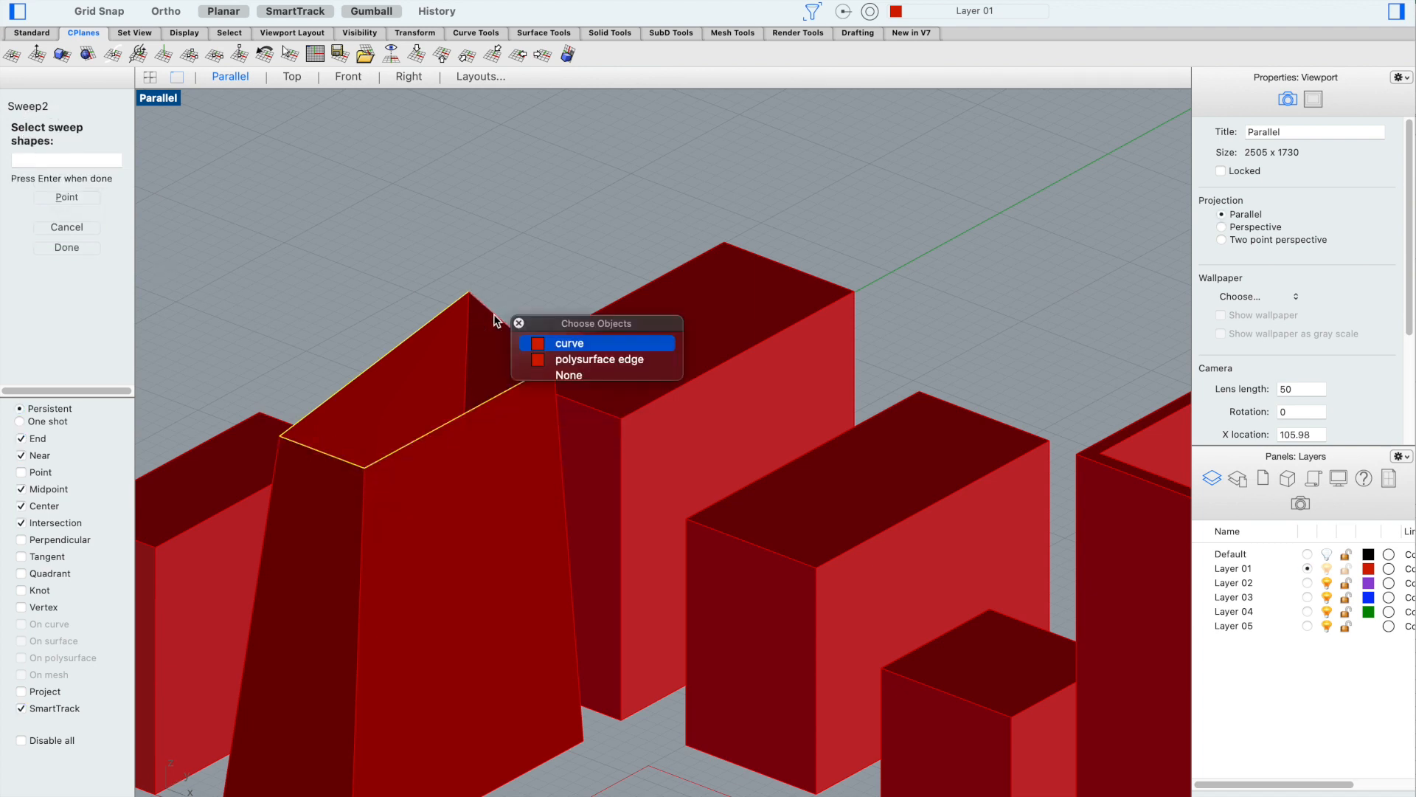
click(564, 355)
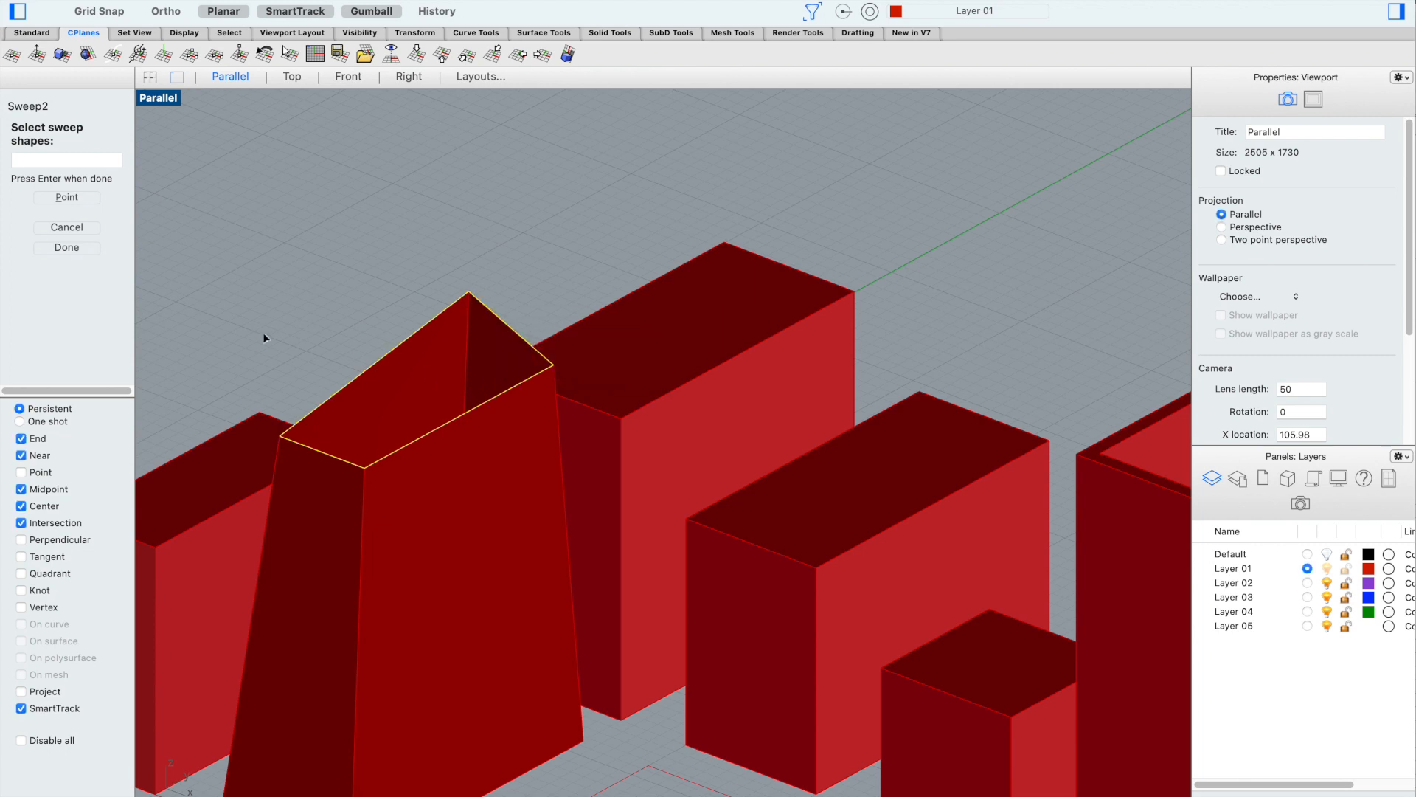
click(66, 248)
click(459, 665)
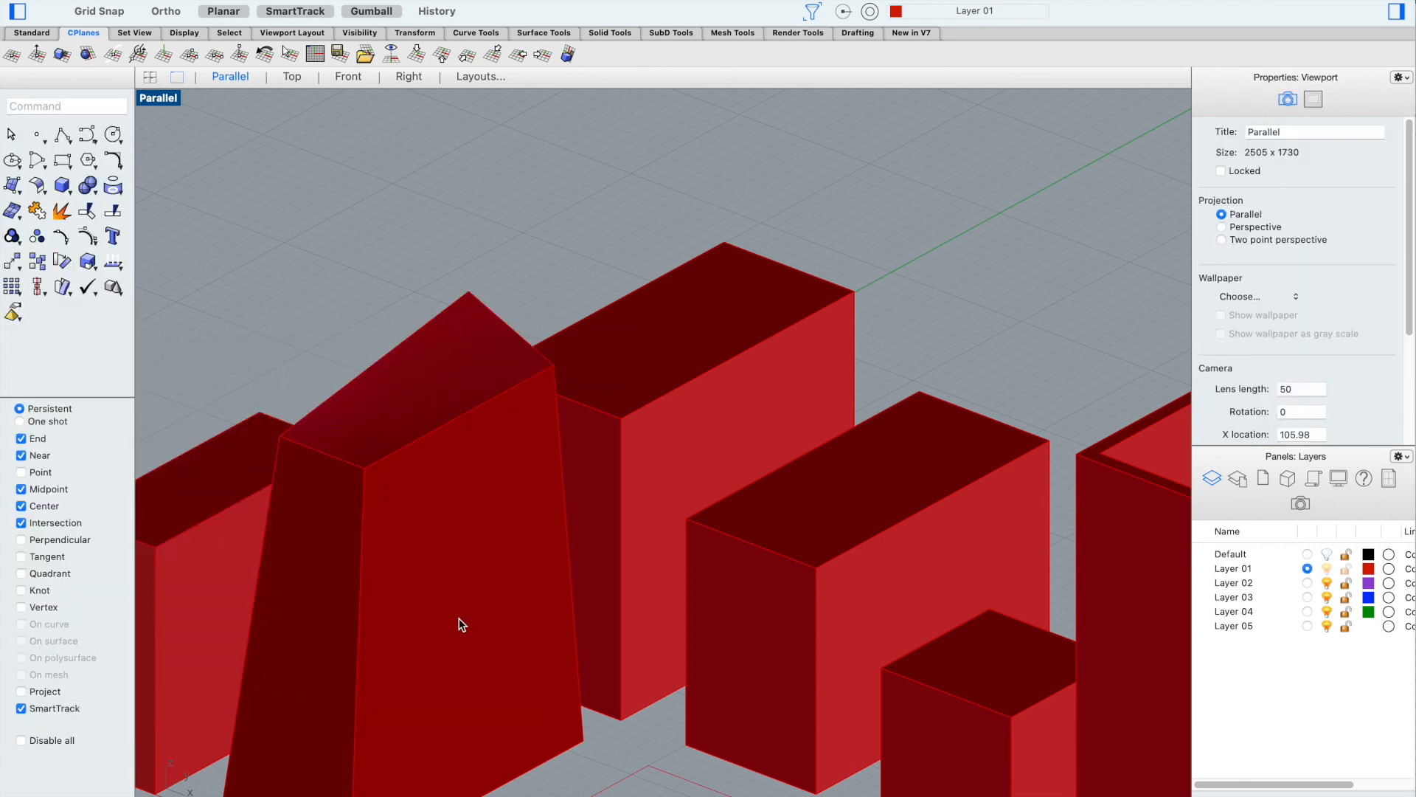
Switch to the Top view and set its display mode to Shaded
scroll(388, 304, down, 2)
right_drag(388, 305, 393, 294)
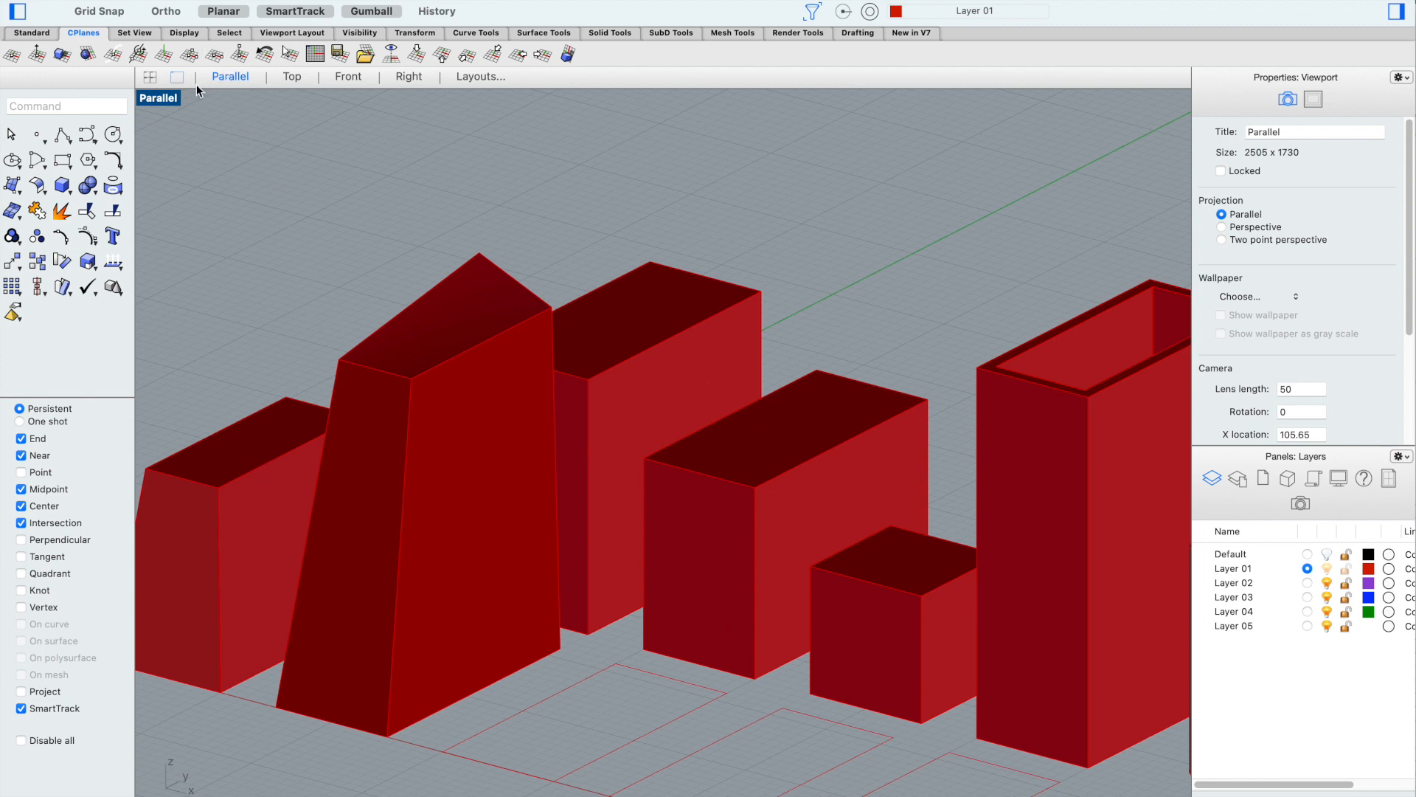
click(293, 76)
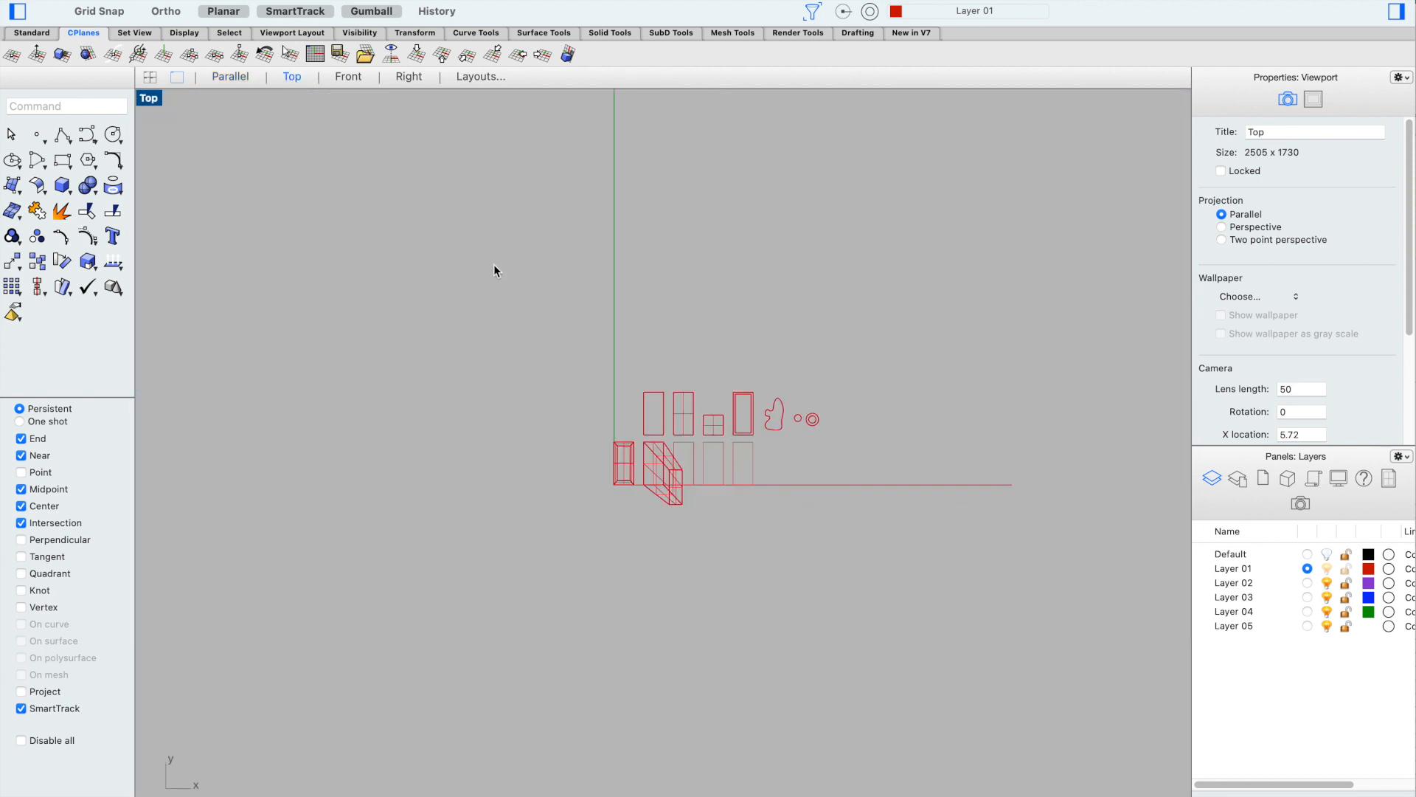
scroll(708, 472, up, 5)
scroll(683, 476, up, 3)
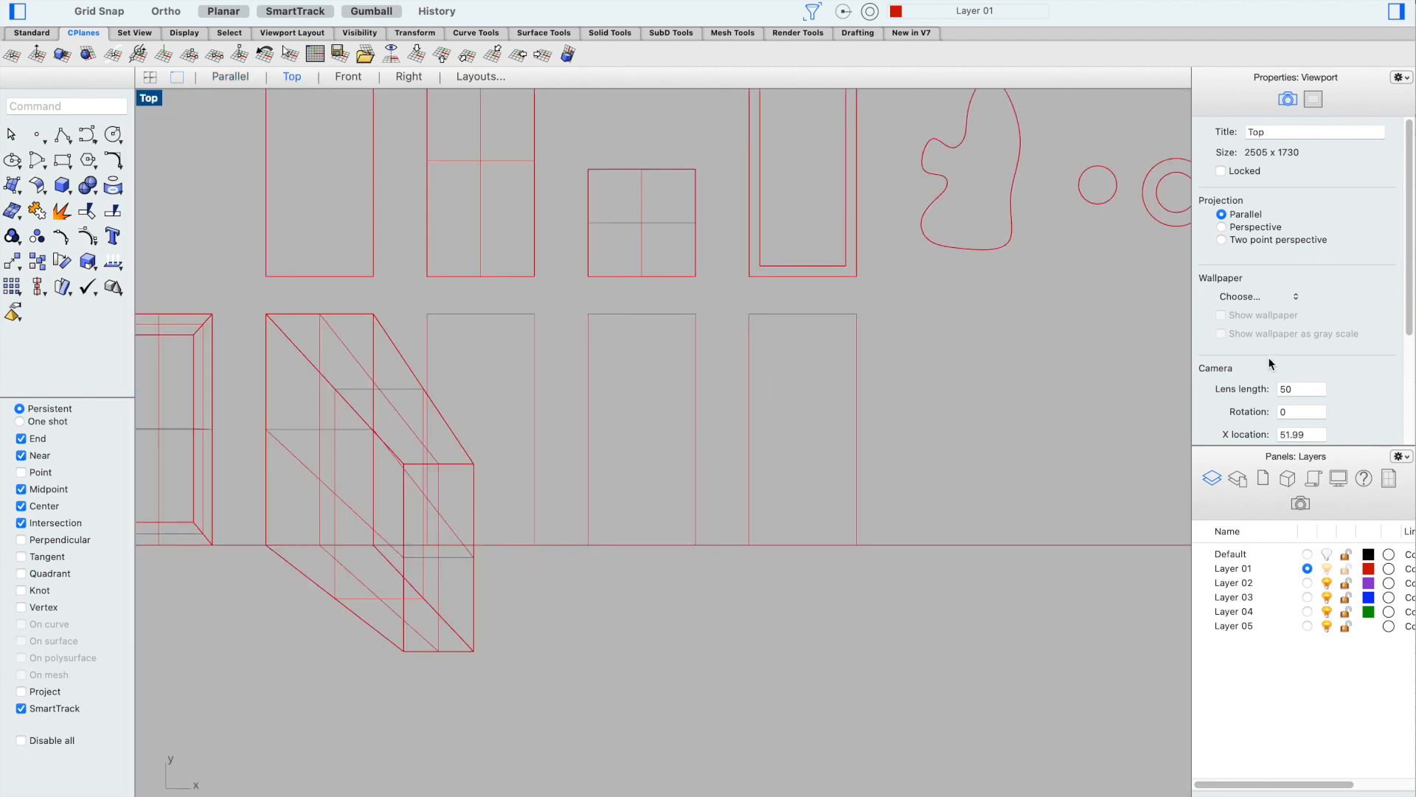
click(1339, 480)
click(1337, 573)
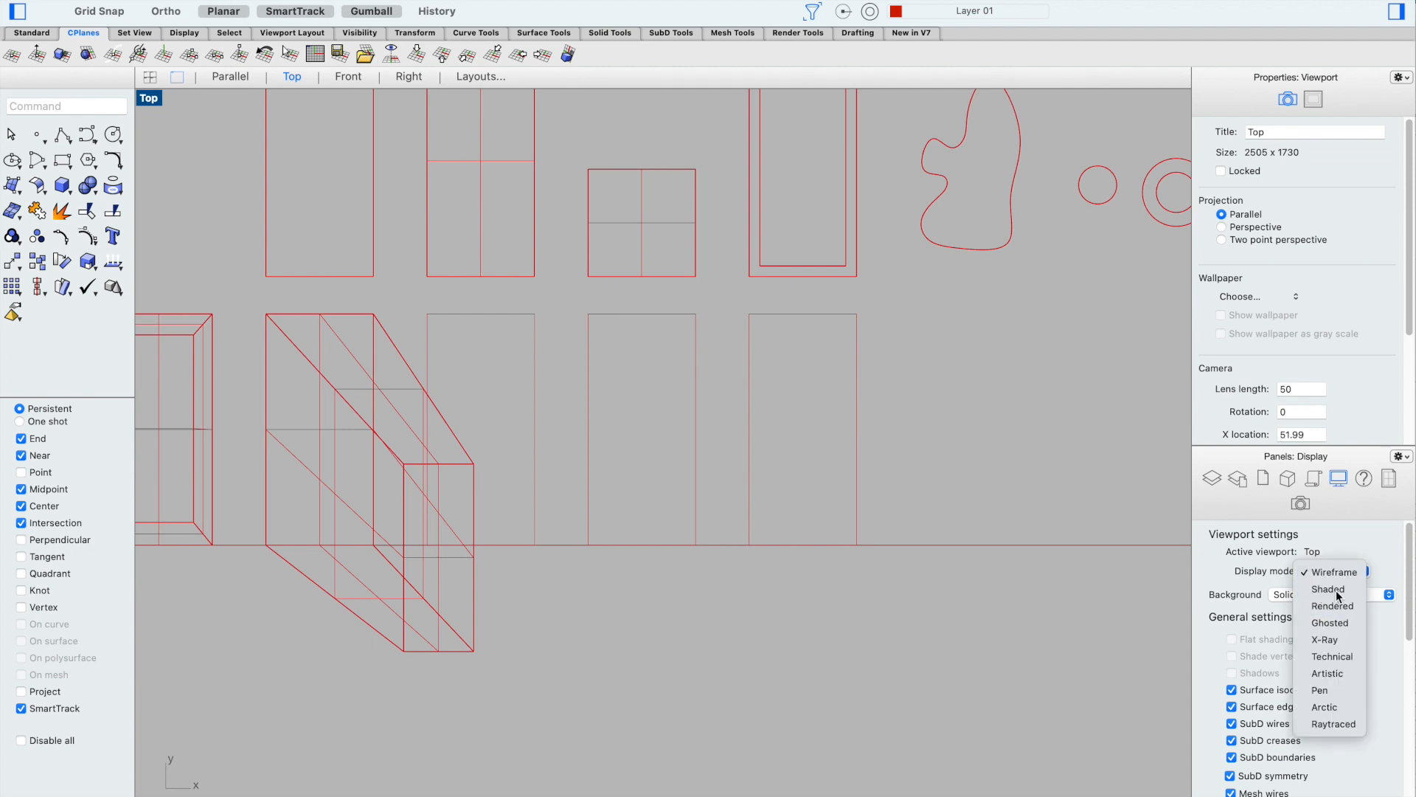
click(1334, 590)
Draw a short vertical polyline segment inside the middle of the three empty ground rectangles, starting near its lower edge
scroll(936, 413, down, 3)
scroll(786, 401, up, 3)
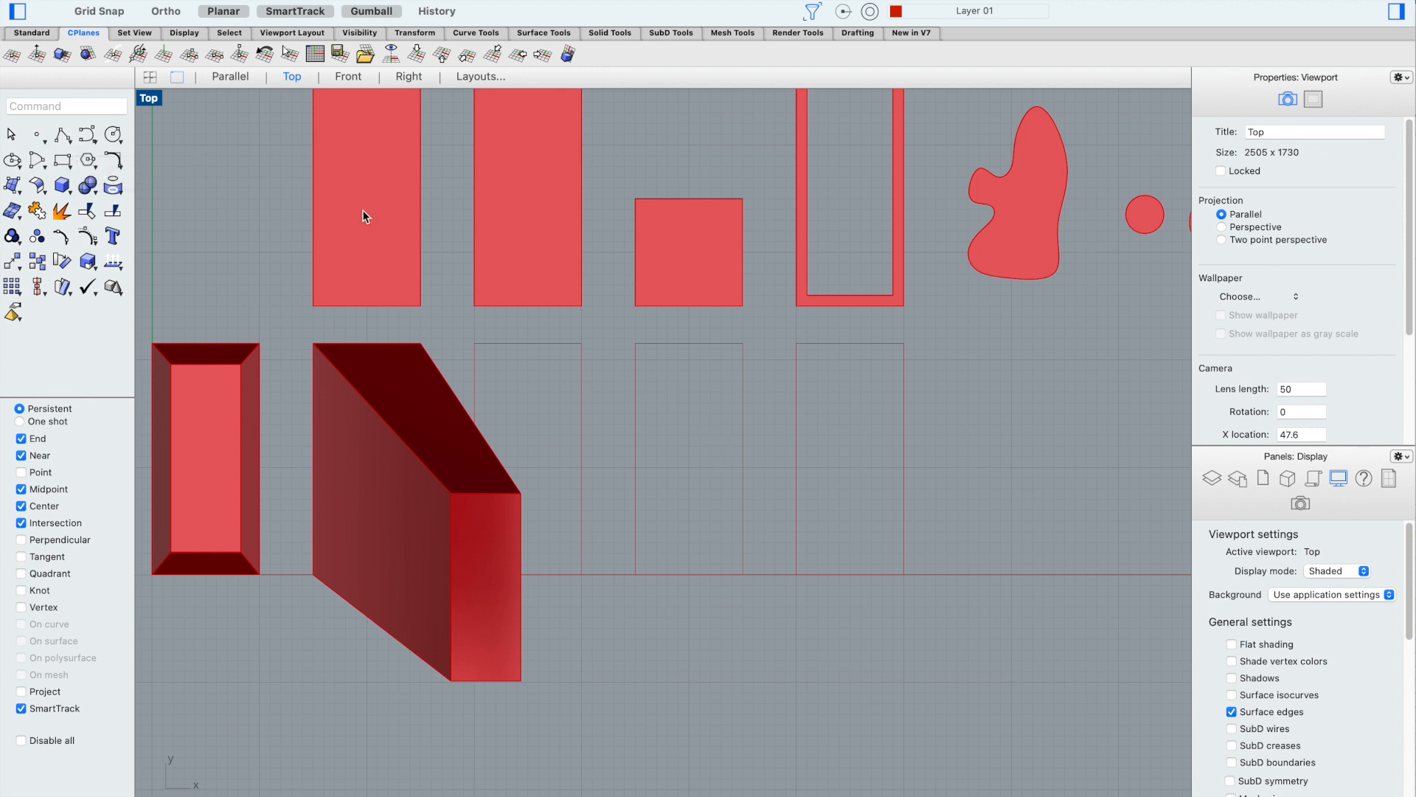
scroll(618, 332, up, 3)
right_drag(818, 470, 788, 405)
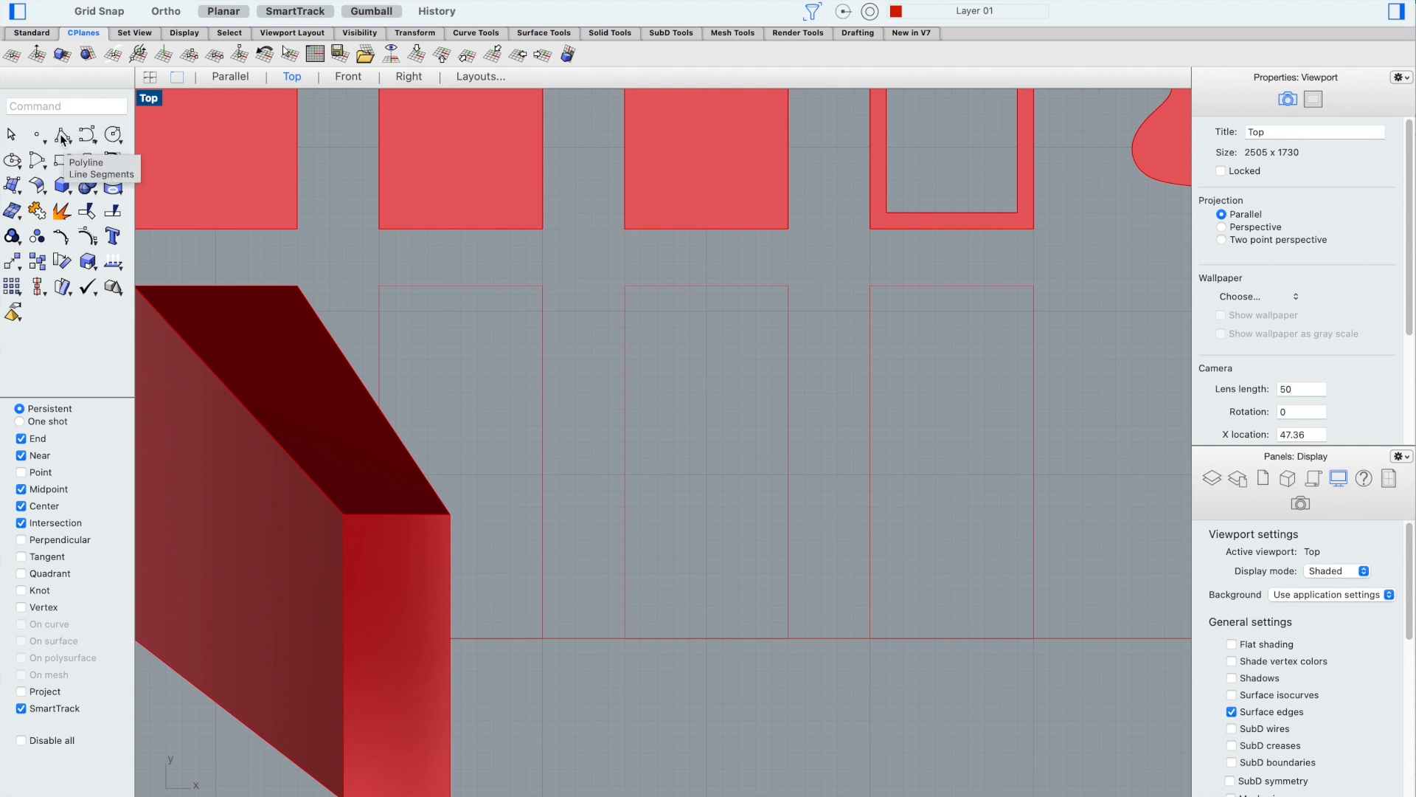
click(87, 137)
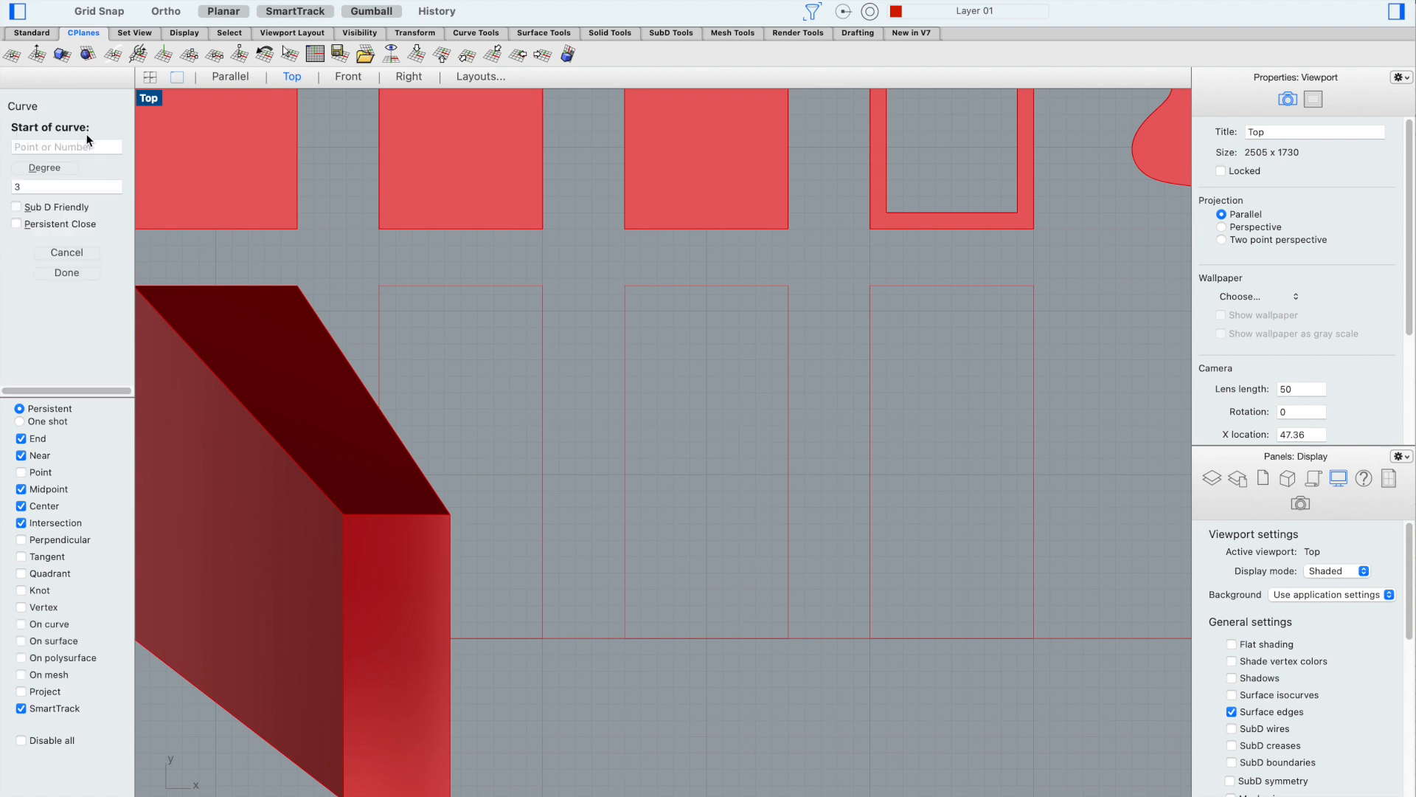
click(67, 257)
click(57, 148)
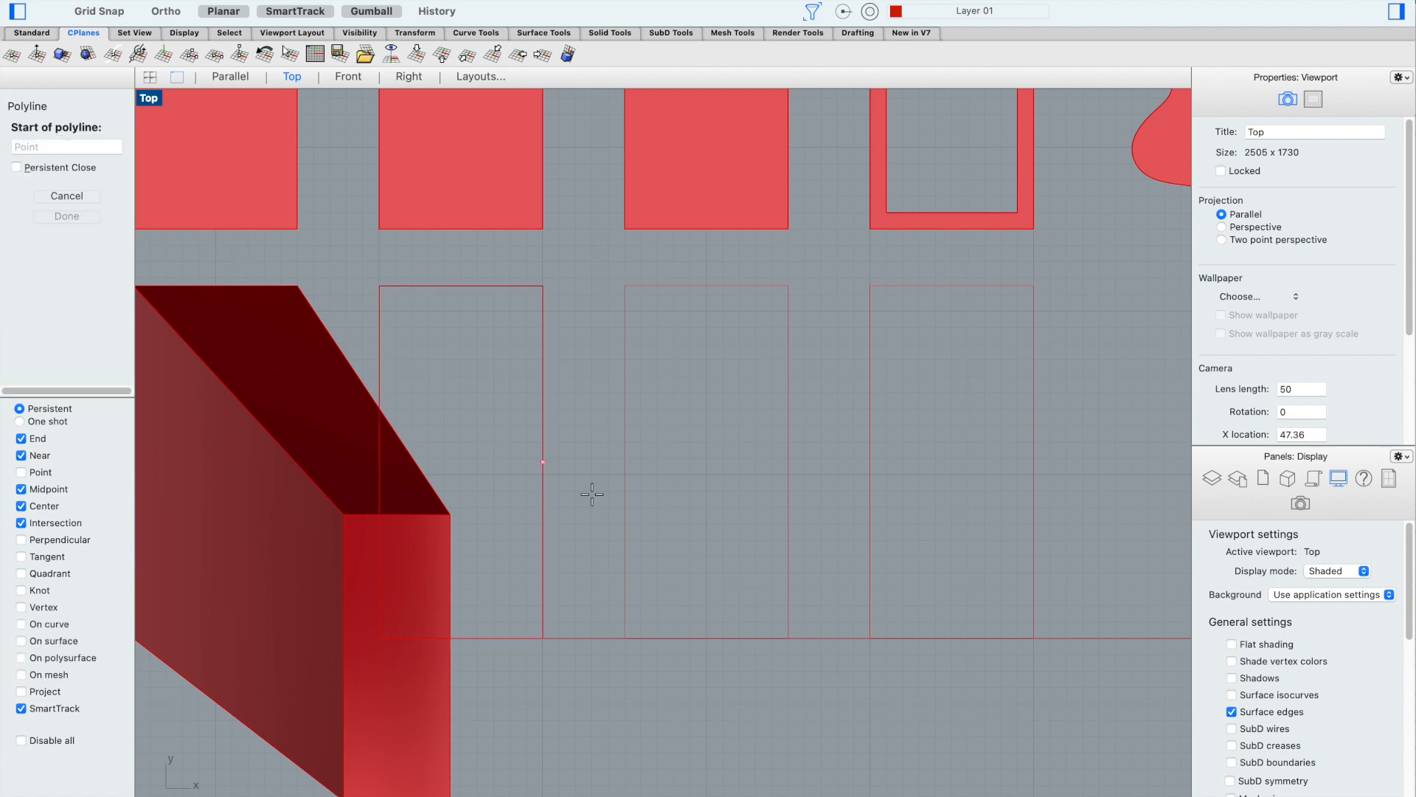
click(720, 607)
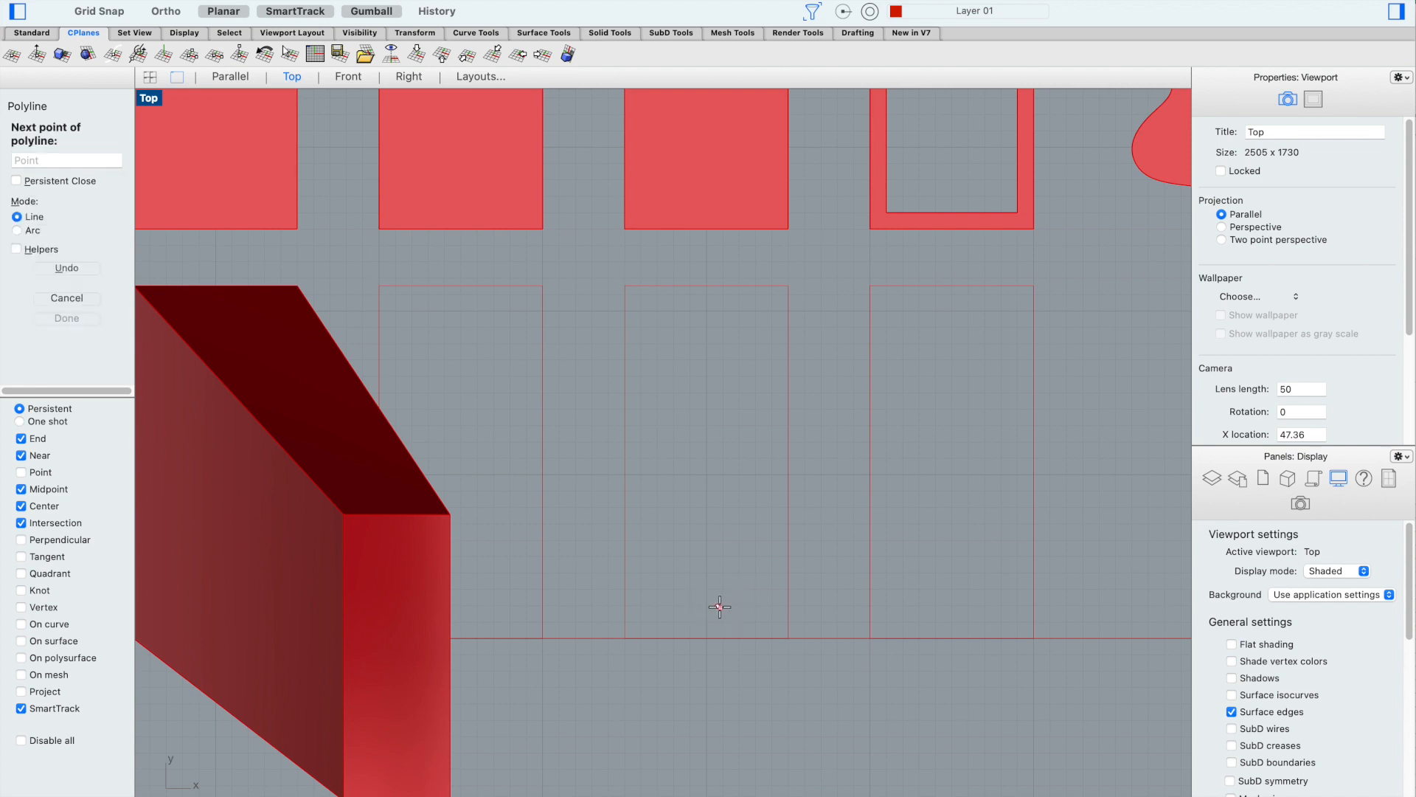
shift+click(726, 494)
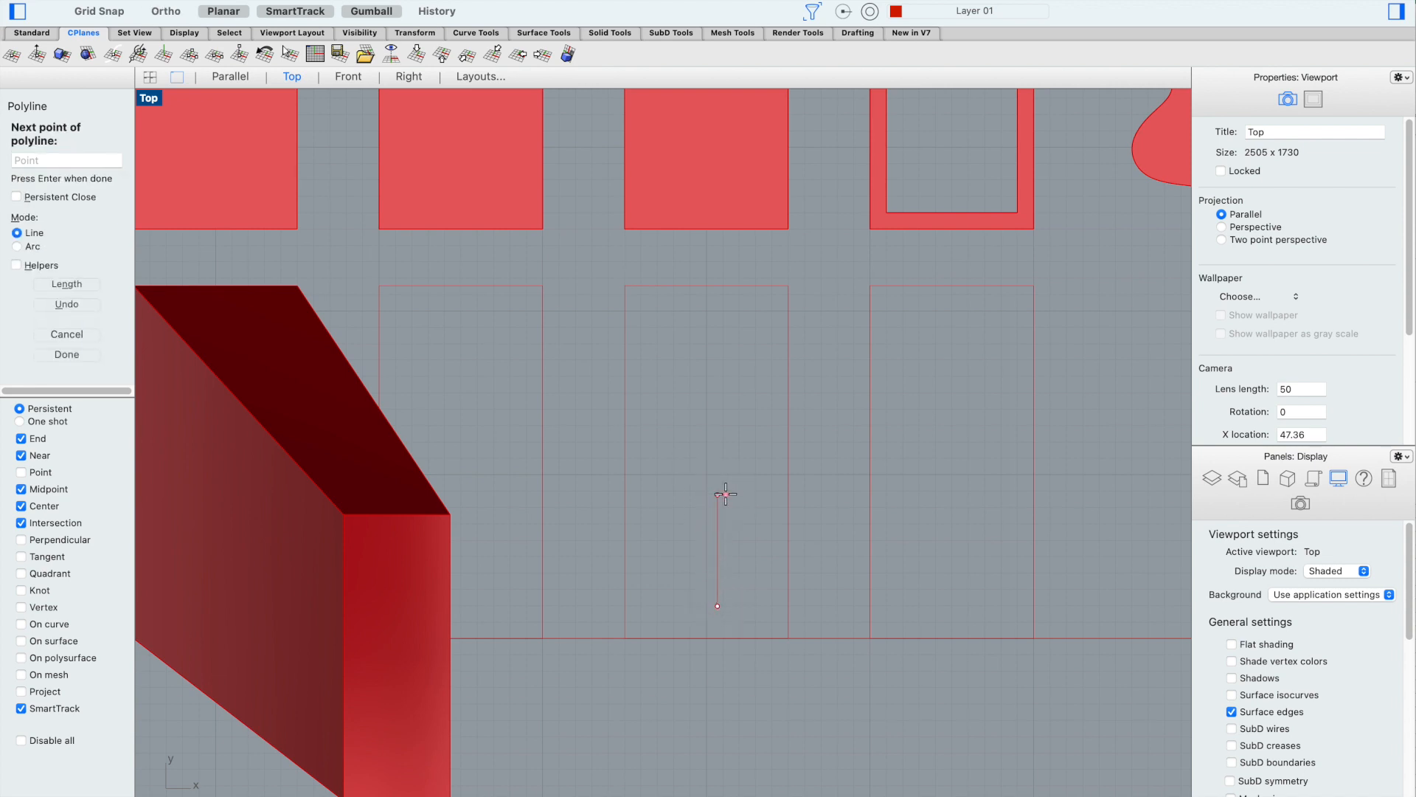
scroll(726, 494, up, 5)
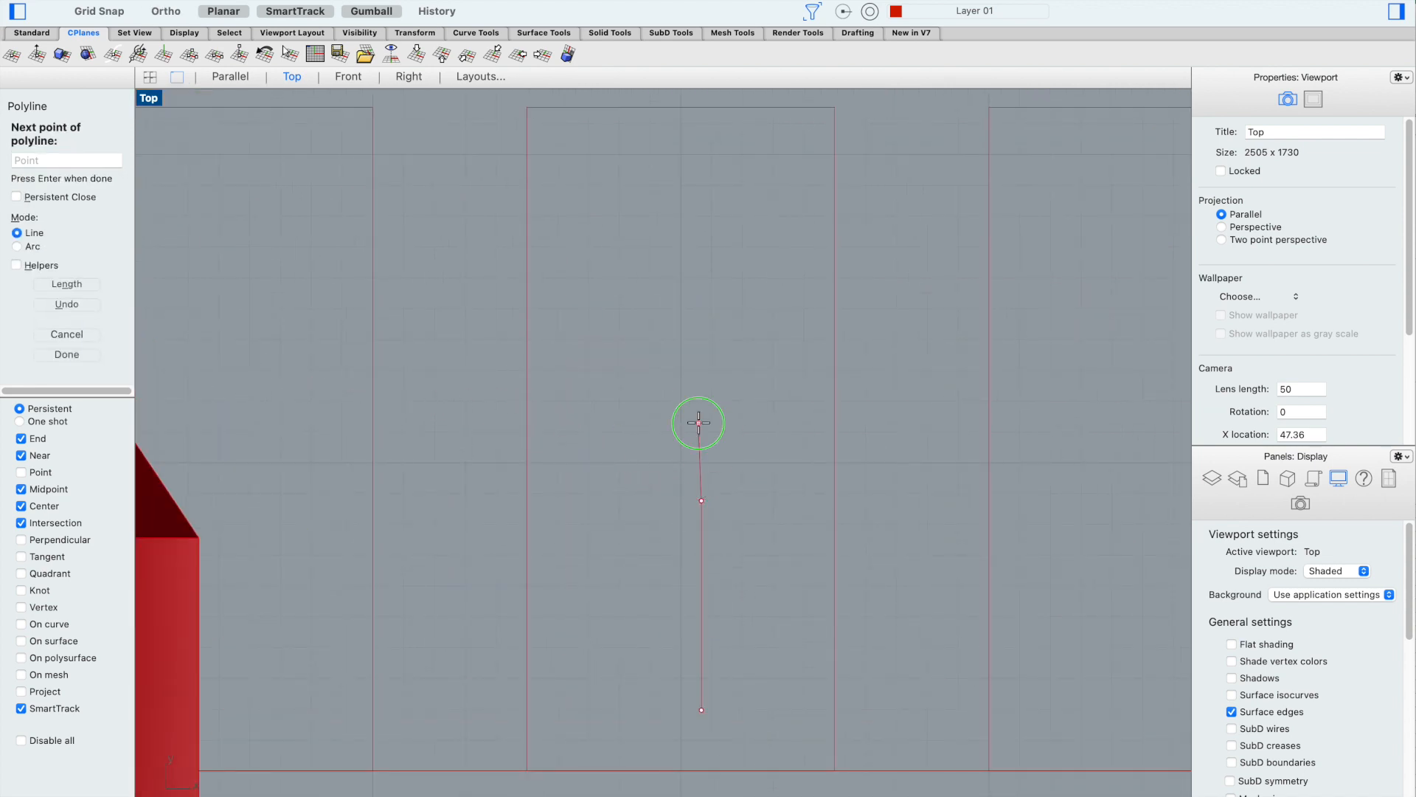
key(Return)
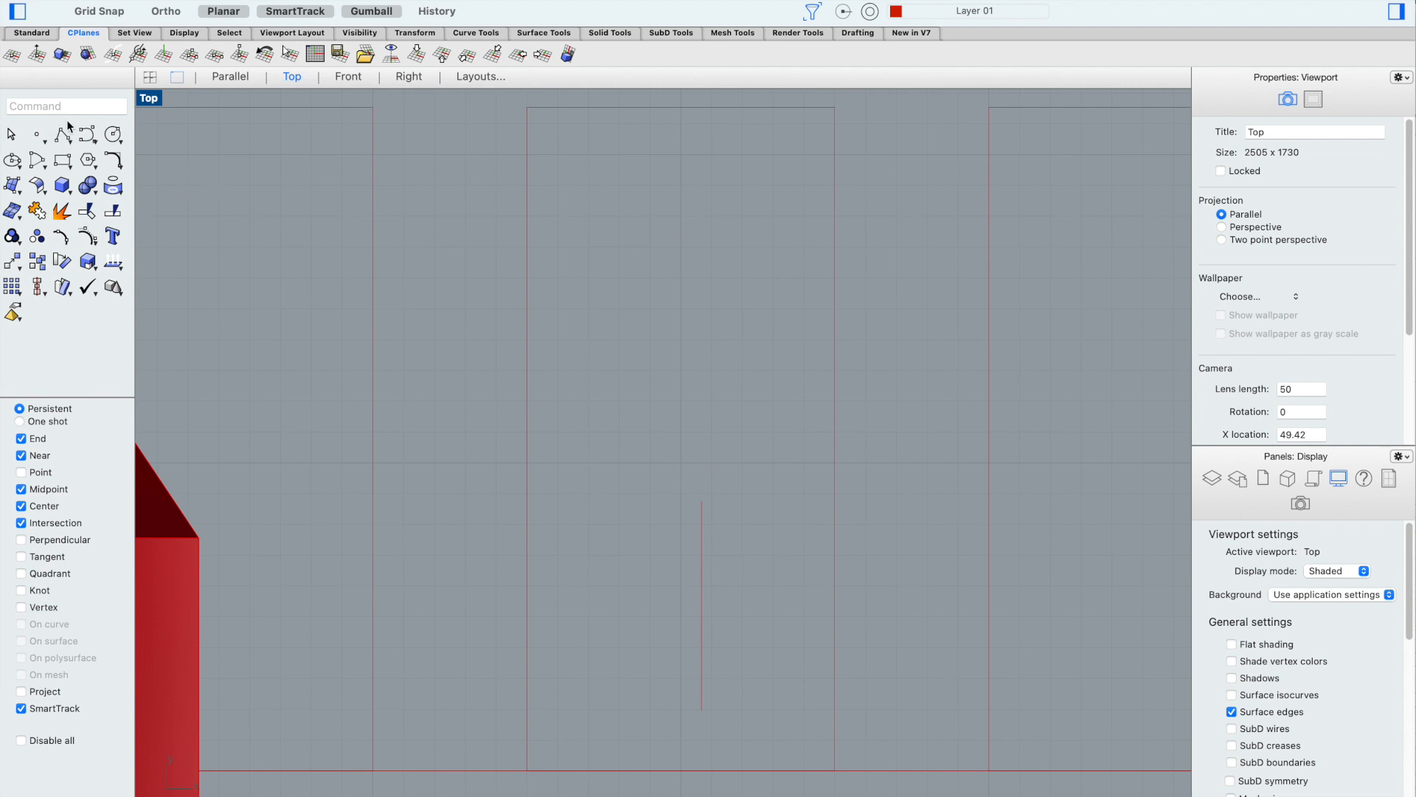
Draw a degree 3 control-point curve upward from the line's upper end, bulging away from the line and curving back
click(88, 135)
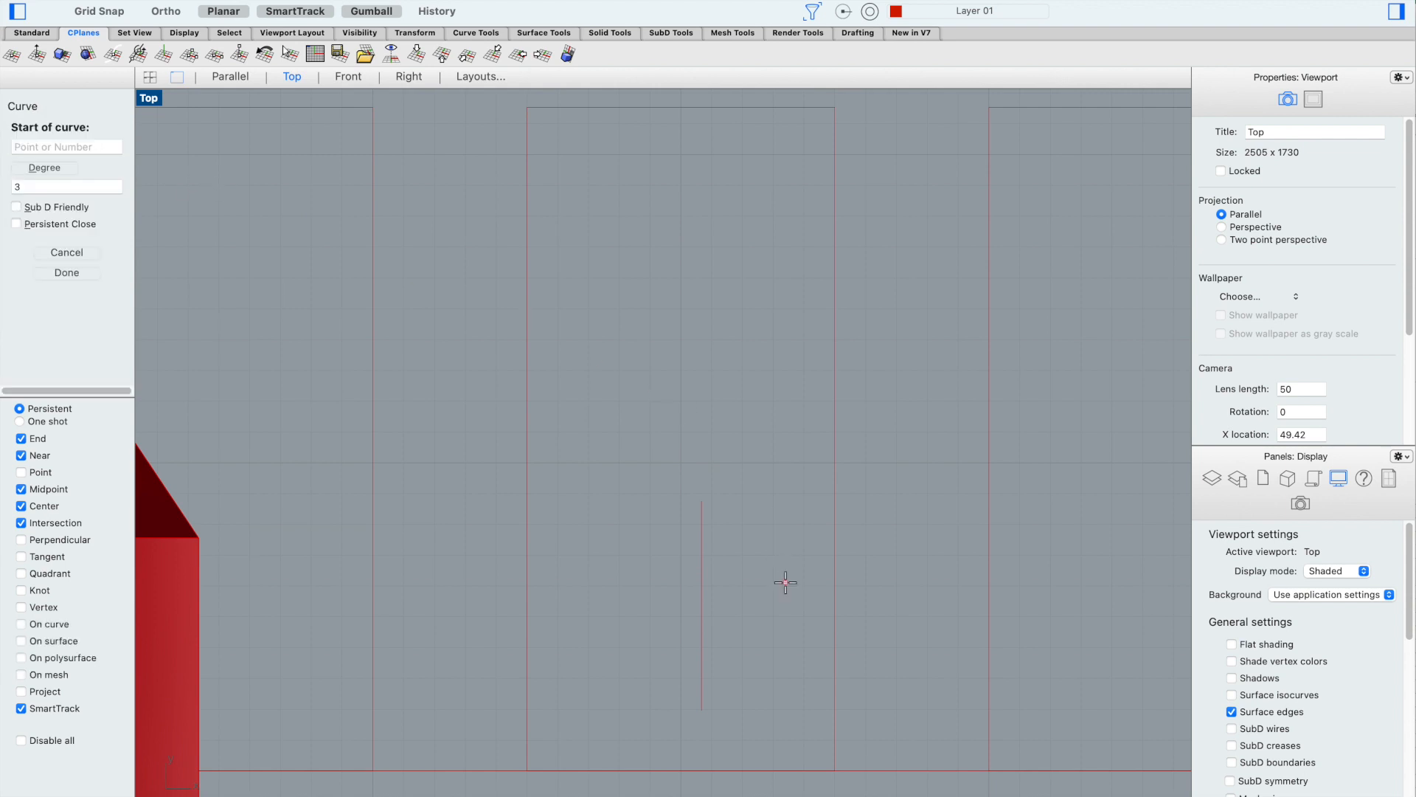
click(701, 500)
click(725, 463)
click(774, 402)
click(755, 360)
click(728, 333)
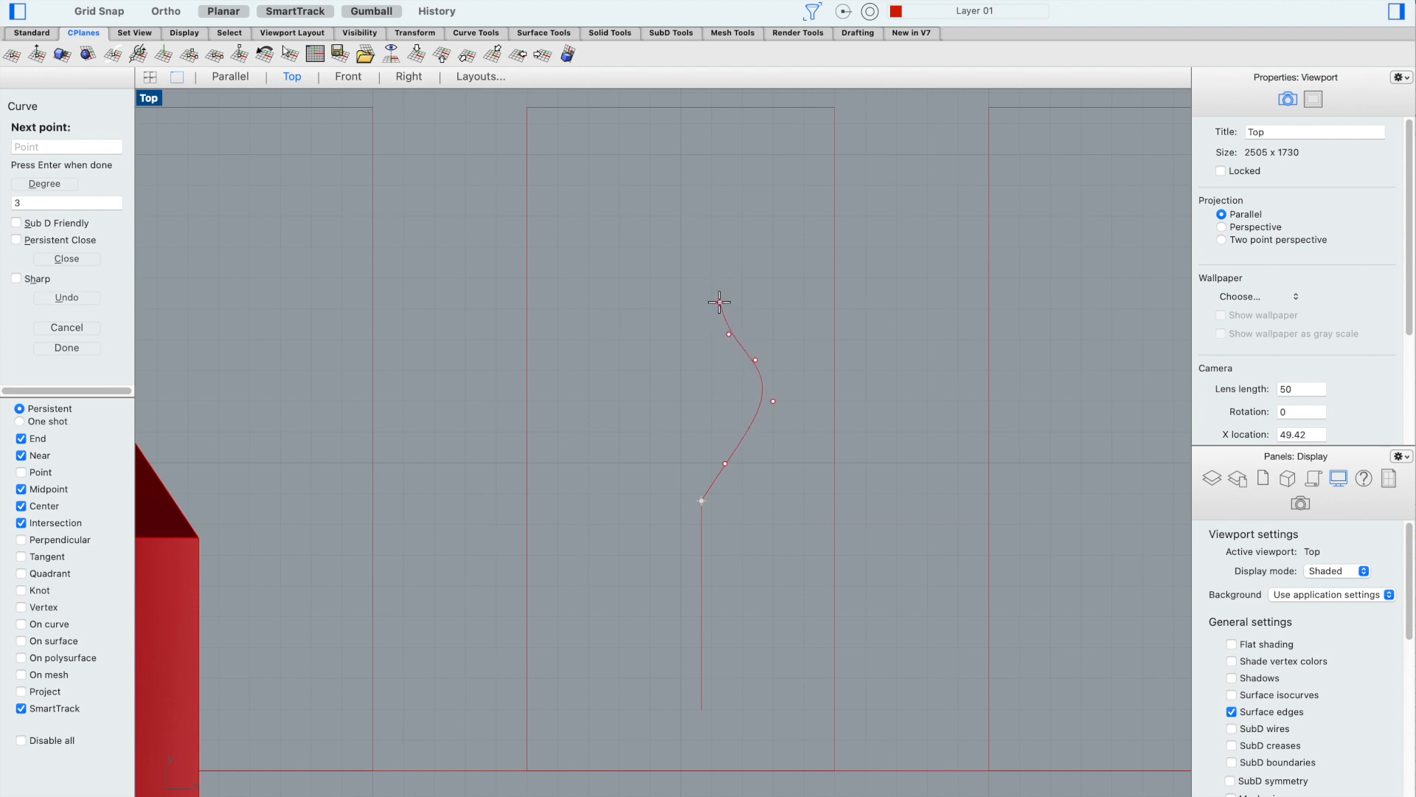
click(720, 302)
key(Return)
scroll(742, 457, up, 2)
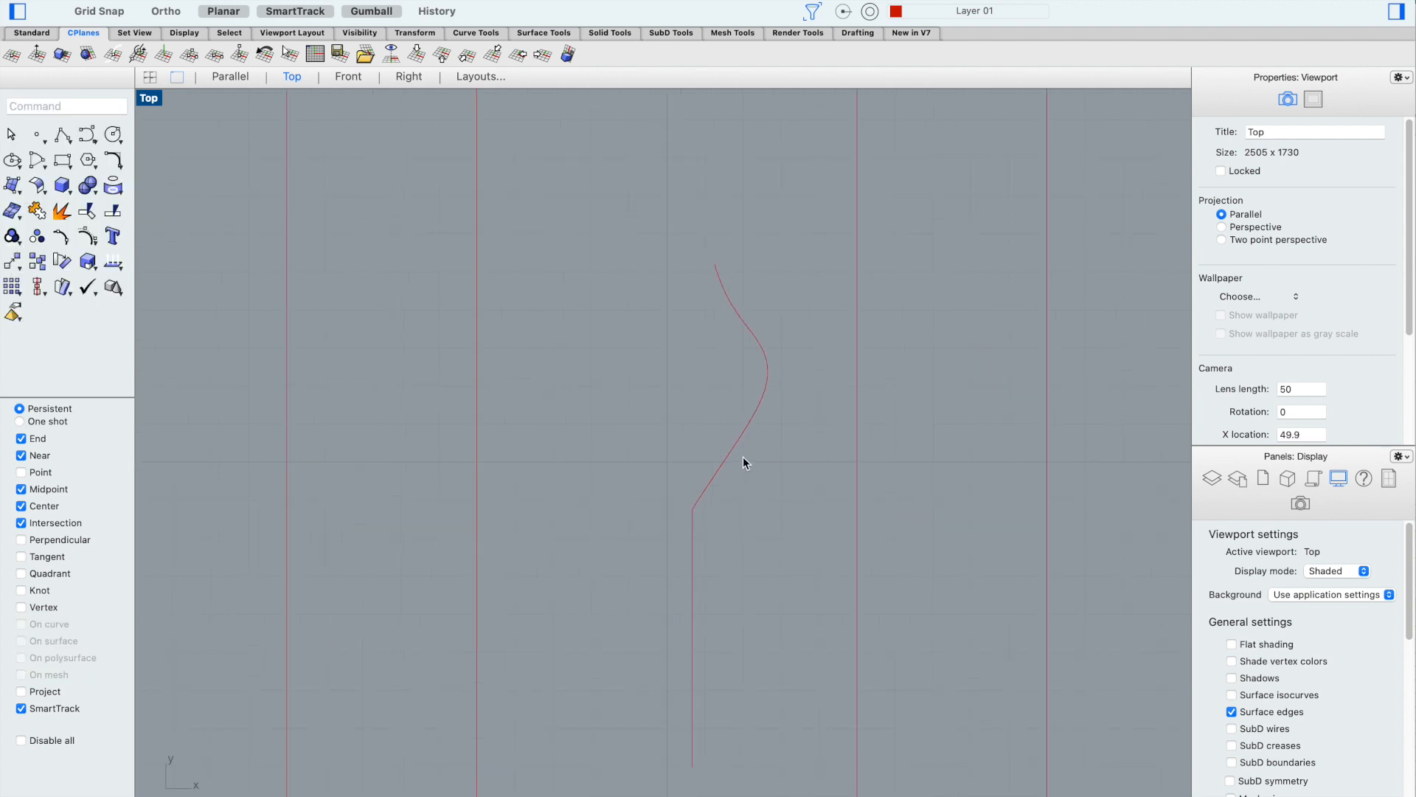
Reposition the upper control points of the curve to round out its bulge
click(743, 435)
click(758, 335)
drag(762, 269, 730, 216)
click(725, 303)
mouse_move(799, 291)
mouse_down()
mouse_move(828, 284)
mouse_move(812, 285)
mouse_up()
click(794, 359)
scroll(829, 199, down, 2)
scroll(779, 456, up, 2)
Rebuild the curve with a point count of 3 and degree 2, deleting the input
click(750, 383)
scroll(775, 301, up, 2)
text(Rebui)
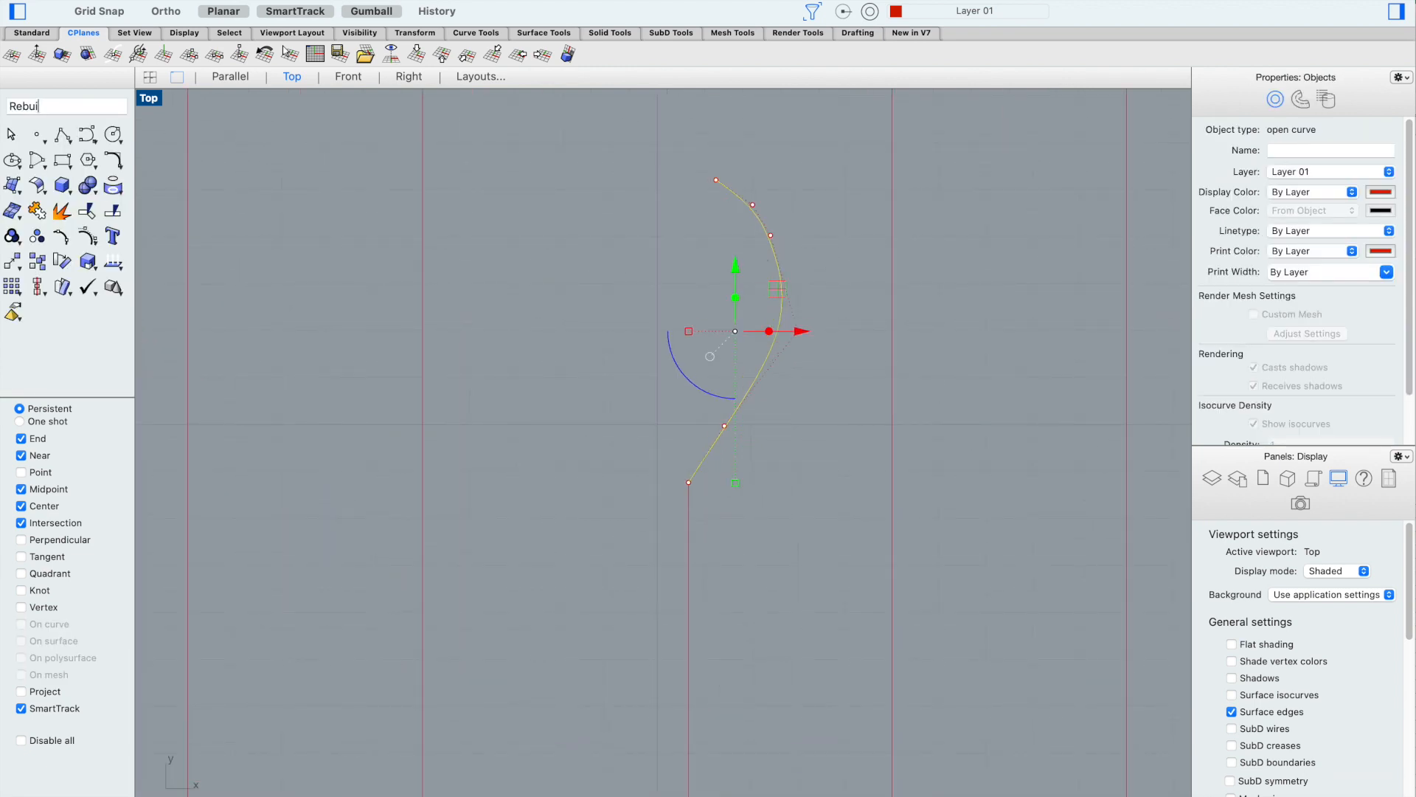
text(ld)
key(Return)
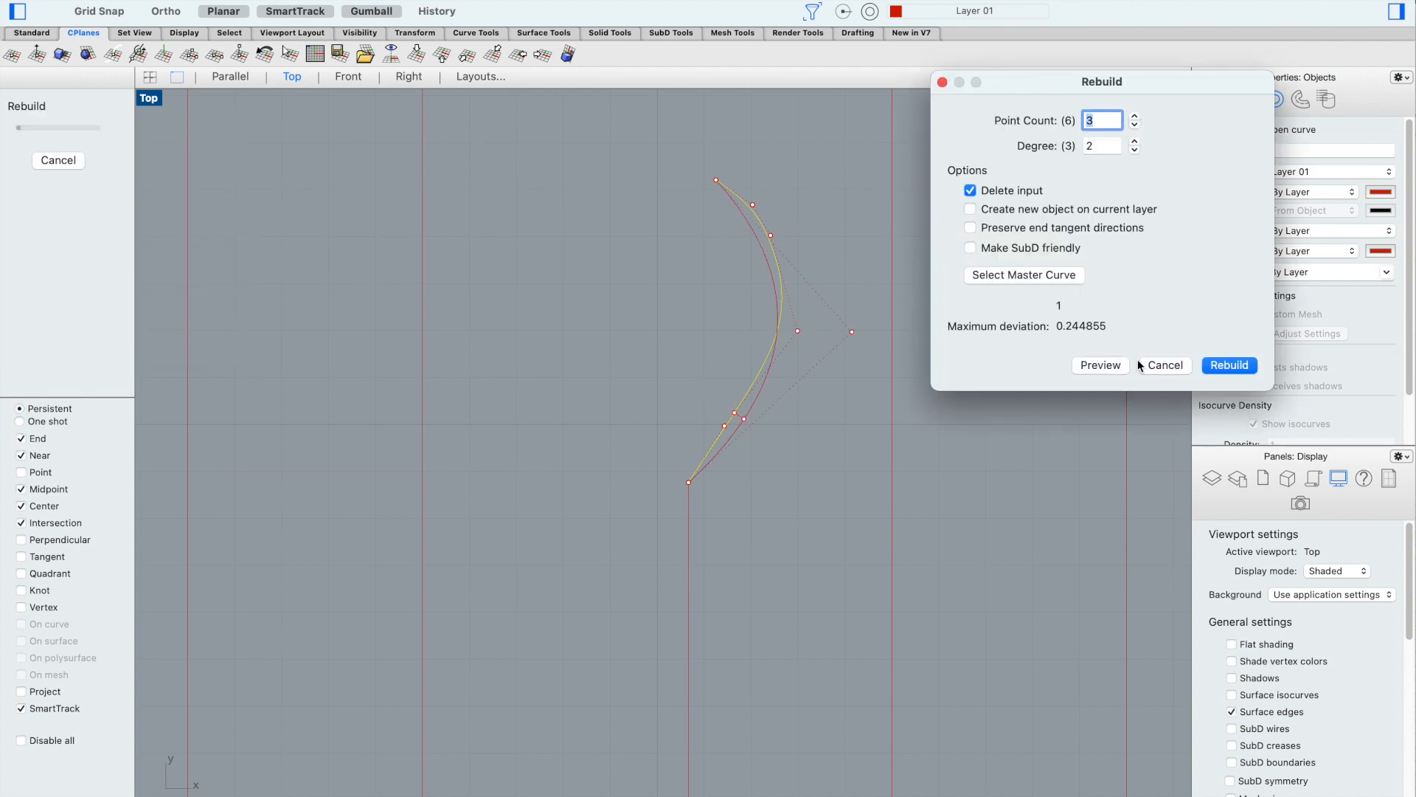
click(1224, 363)
click(869, 174)
scroll(861, 233, down, 6)
scroll(847, 262, up, 3)
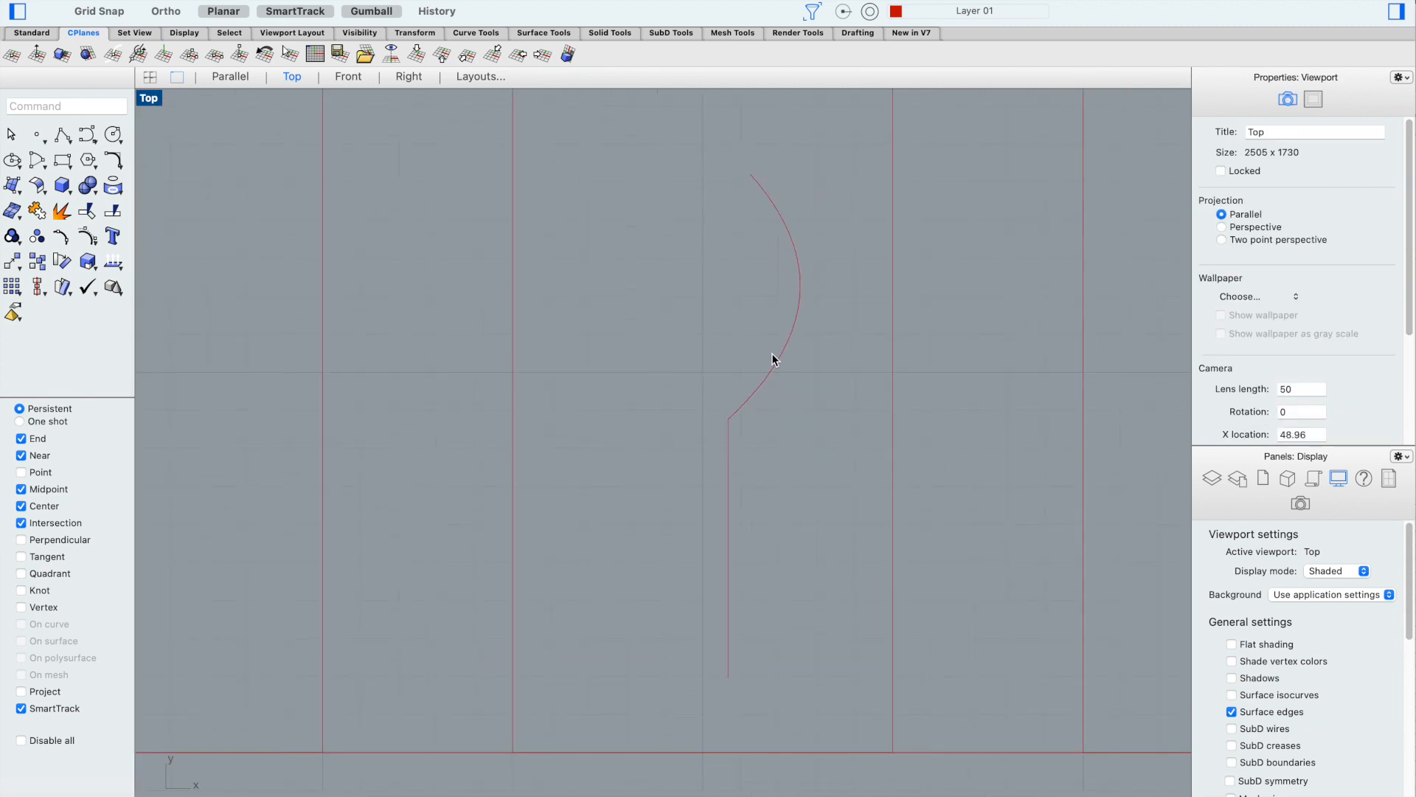
Move the rebuilt curve's upper end point outward and slightly down
click(789, 298)
click(751, 175)
drag(758, 109, 775, 131)
drag(815, 193, 841, 193)
click(627, 210)
scroll(646, 226, down, 4)
scroll(688, 384, up, 2)
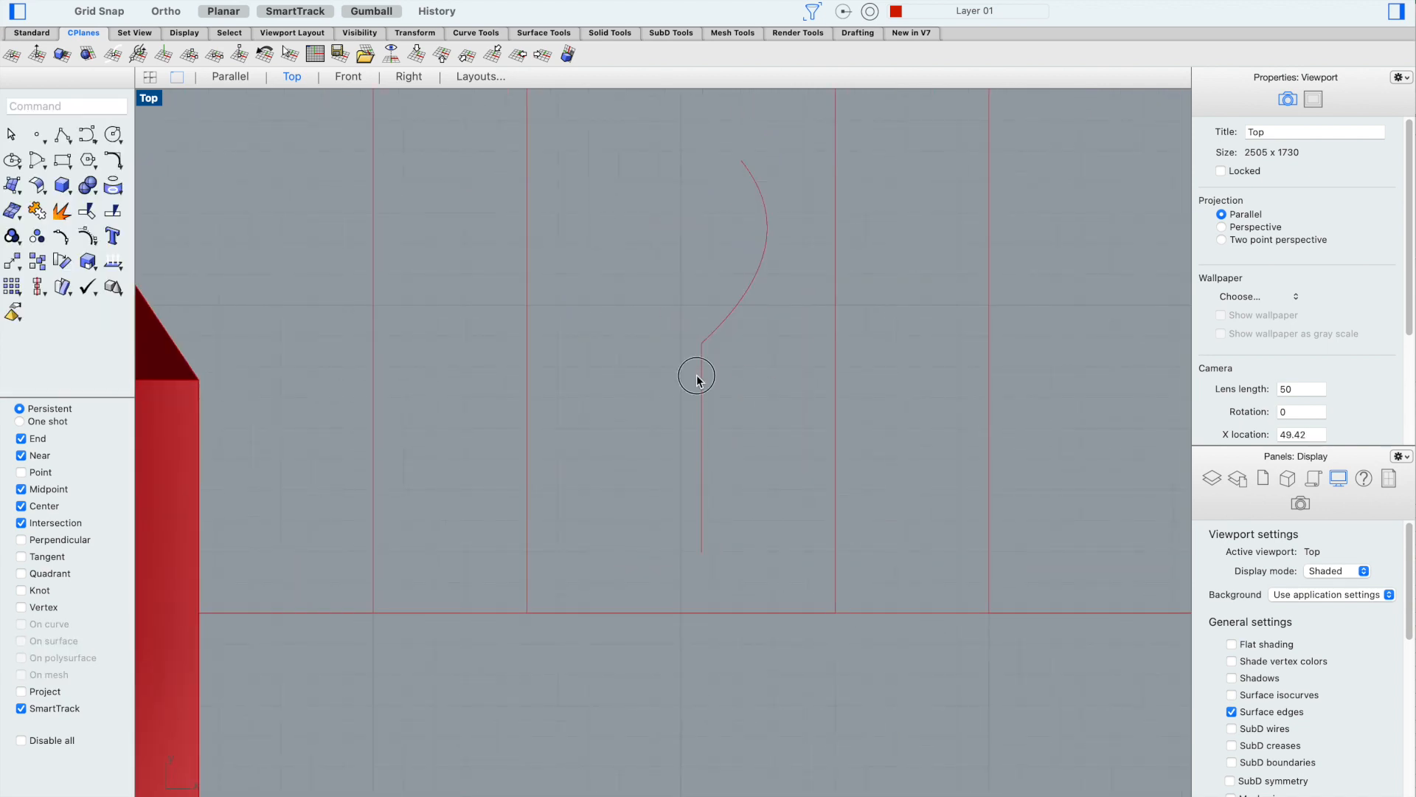
Fillet the corner between the vertical line and the rebuilt curve with a radius of 1
click(698, 376)
click(759, 357)
drag(754, 381, 660, 279)
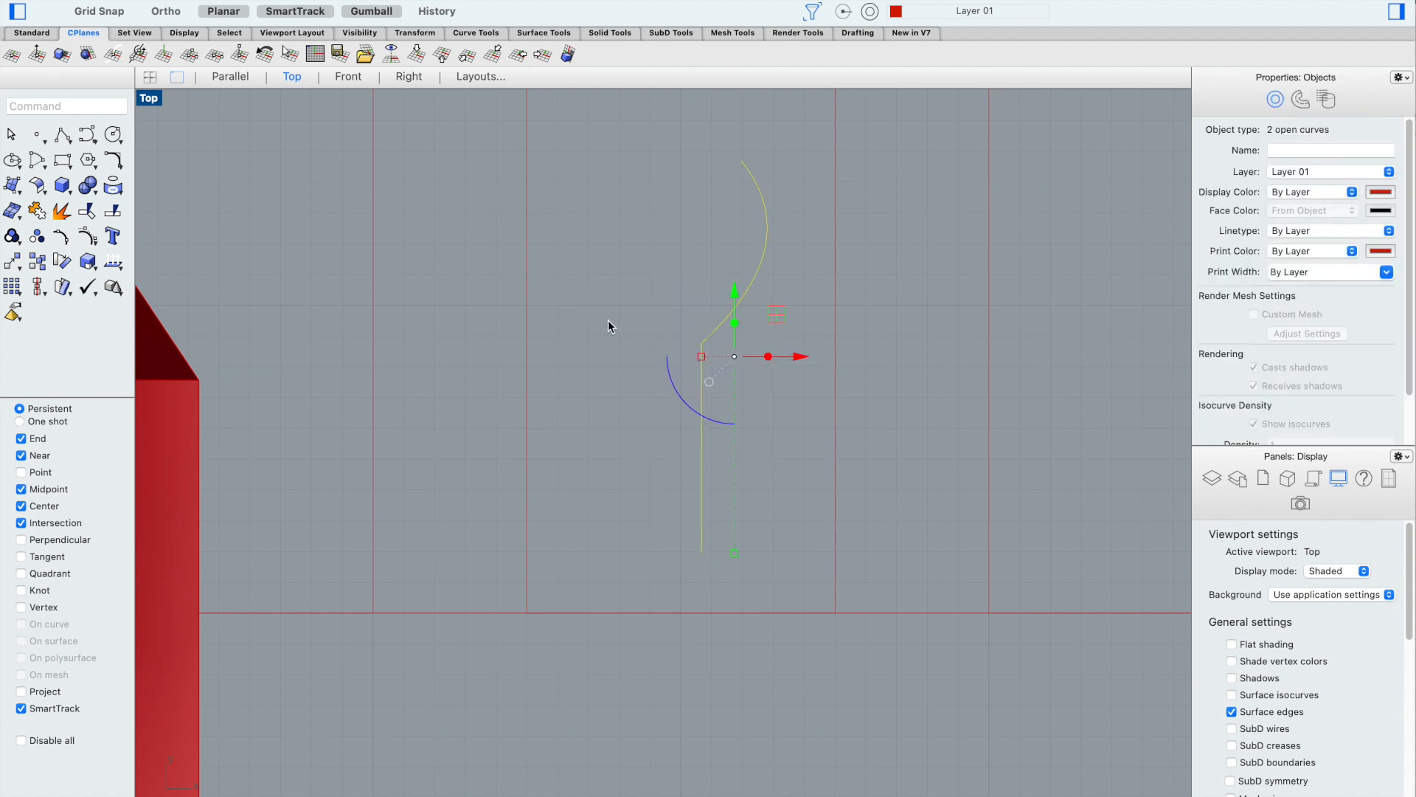
click(605, 272)
scroll(755, 370, up, 4)
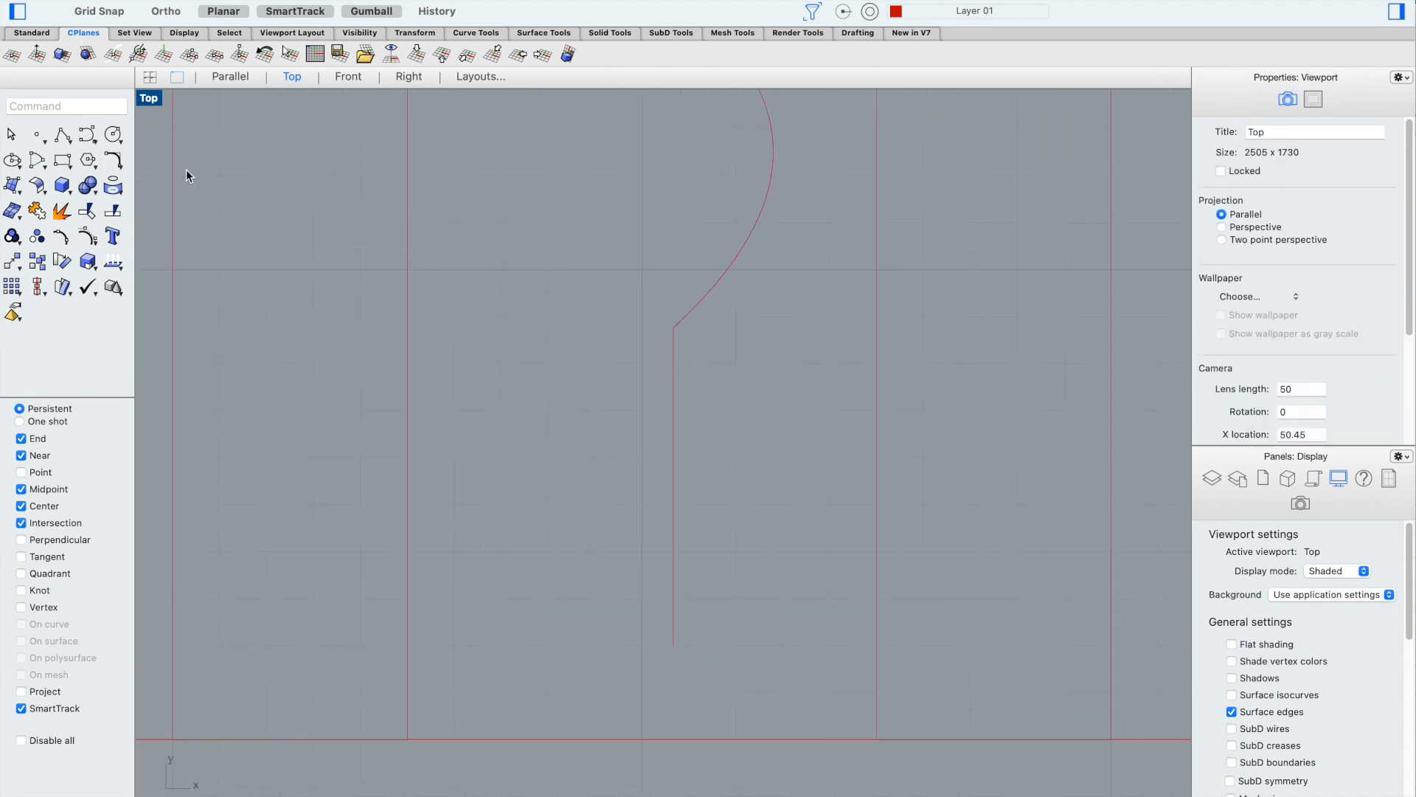
click(113, 160)
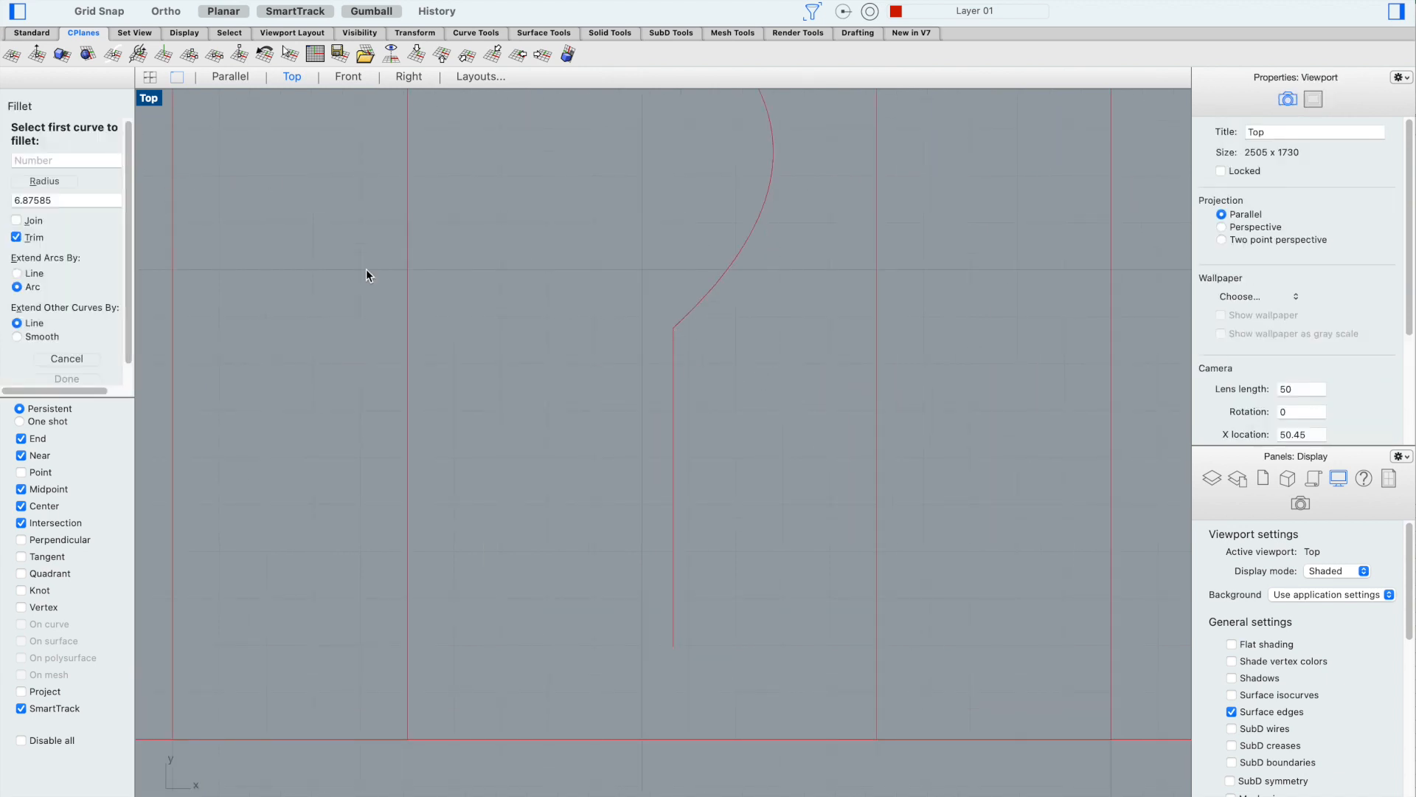
double_click(70, 199)
text(1)
key(Return)
click(673, 348)
click(681, 315)
scroll(738, 336, down, 3)
scroll(745, 341, up, 2)
Join the line, fillet and upper curve into a single profile curve and check it by selecting it
drag(575, 118, 765, 642)
key(super+j)
click(574, 252)
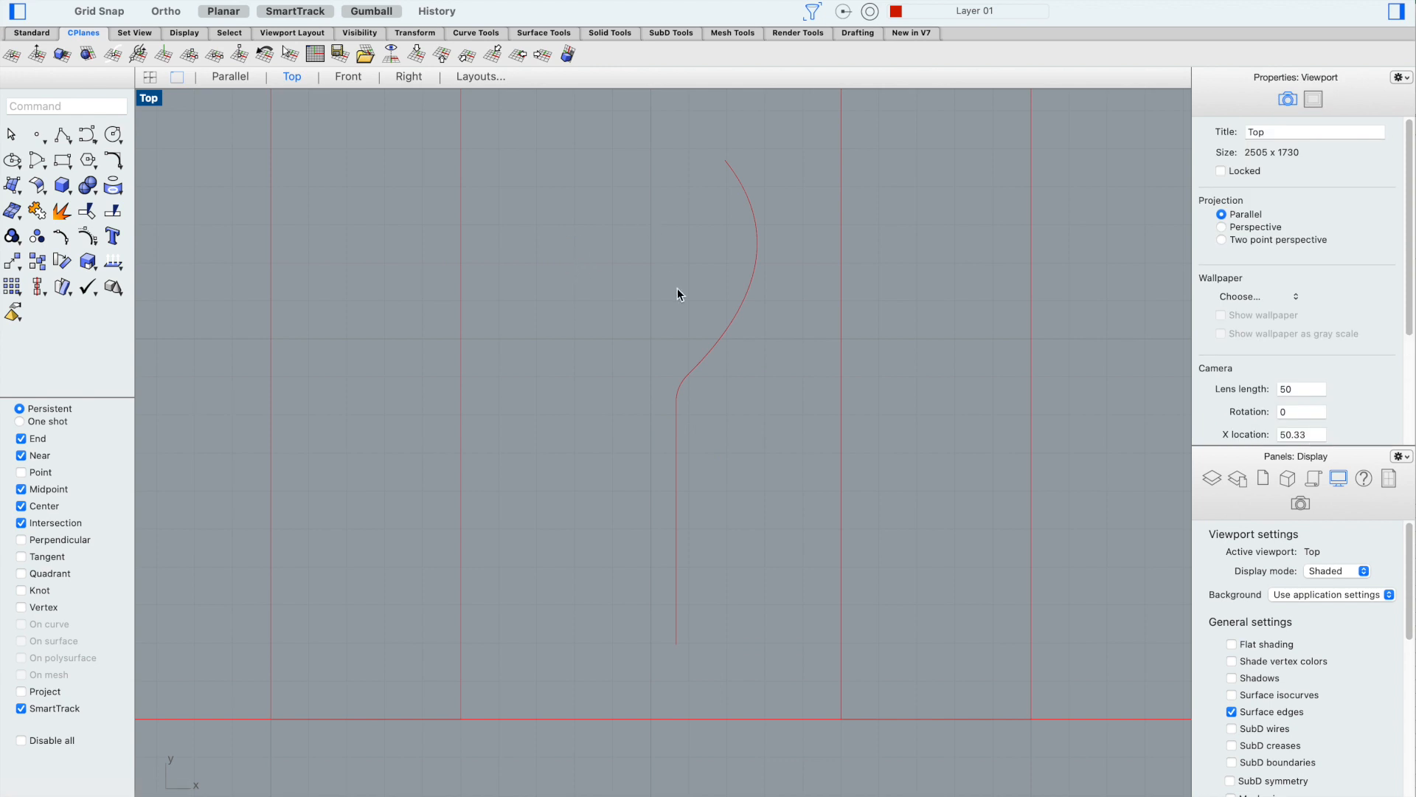
scroll(686, 293, down, 4)
scroll(688, 293, up, 2)
click(733, 209)
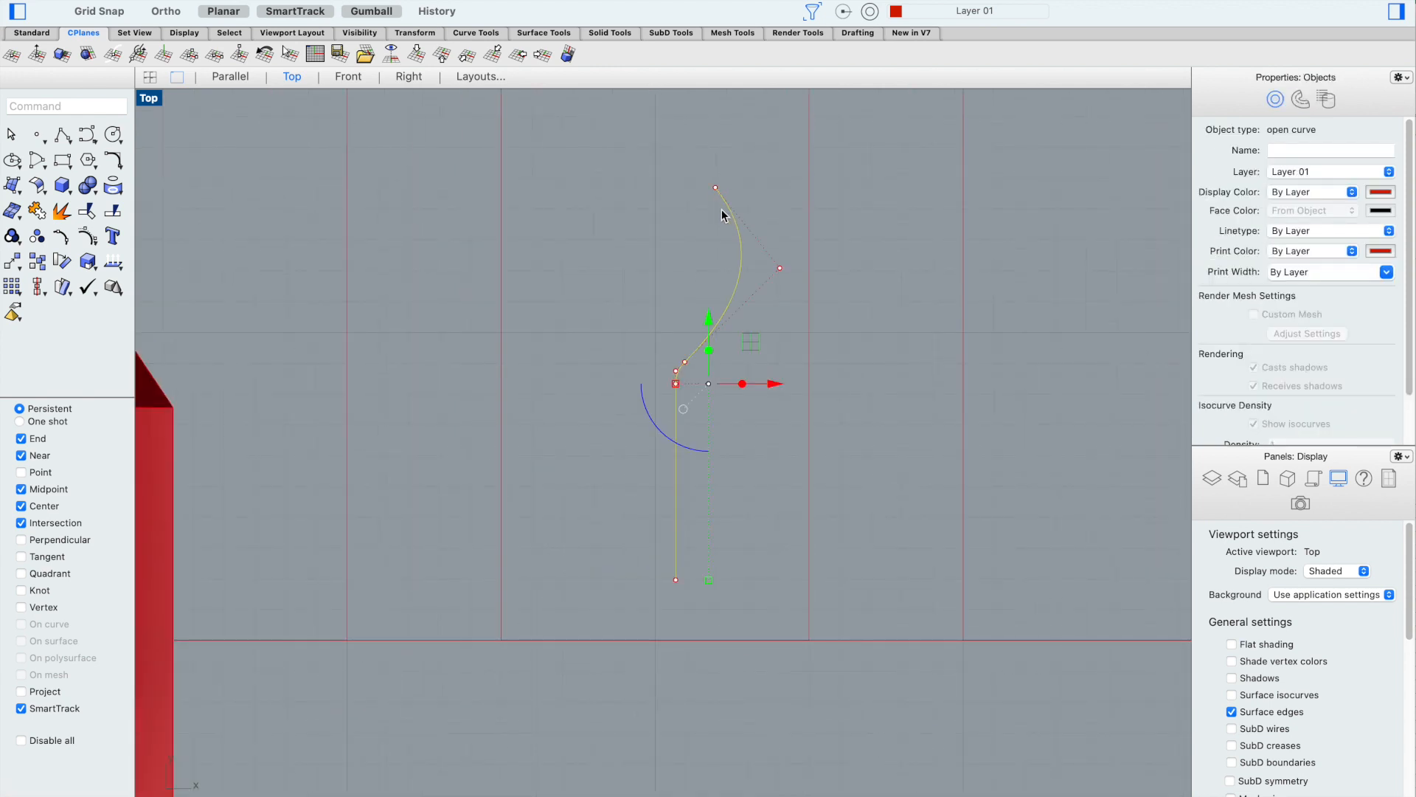
scroll(741, 196, up, 2)
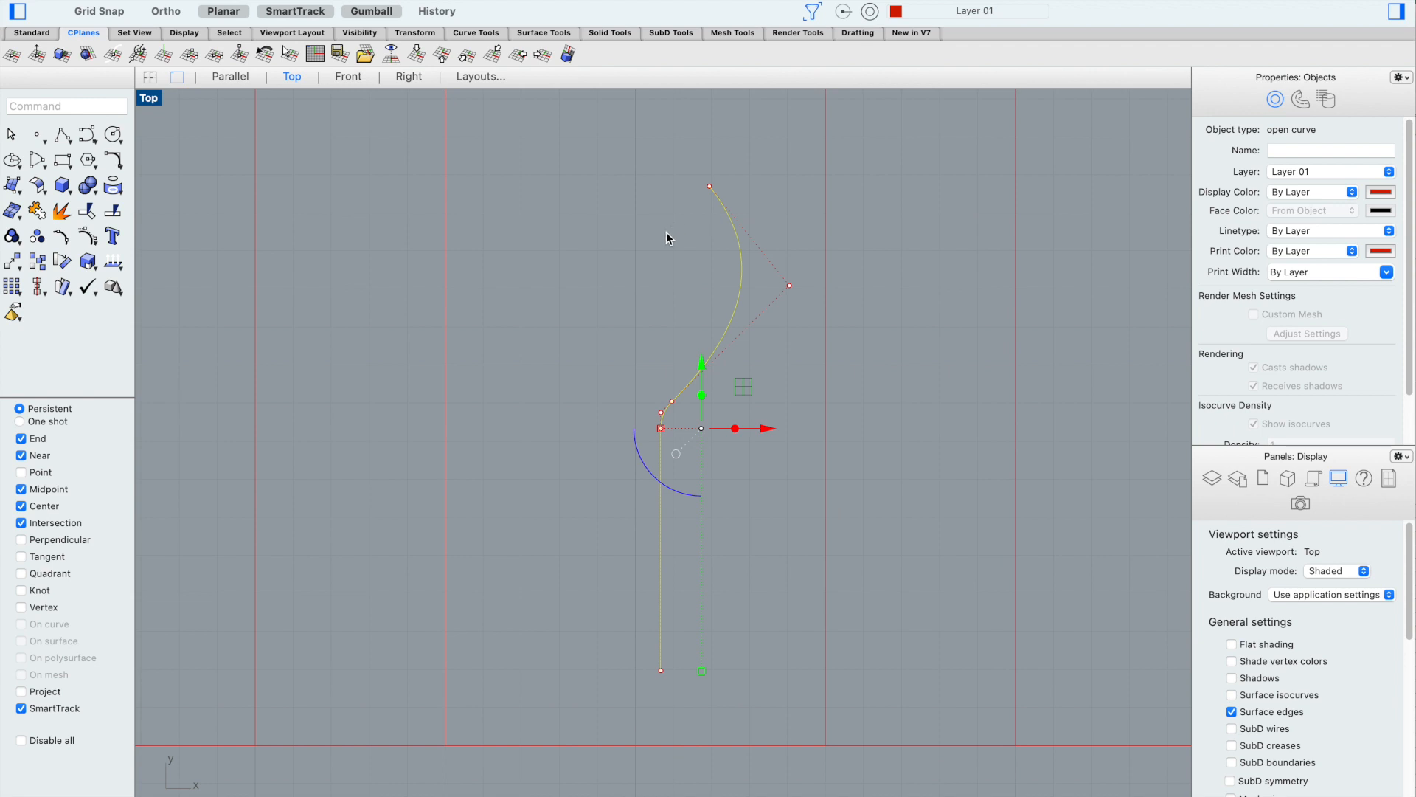
click(586, 322)
scroll(639, 273, down, 2)
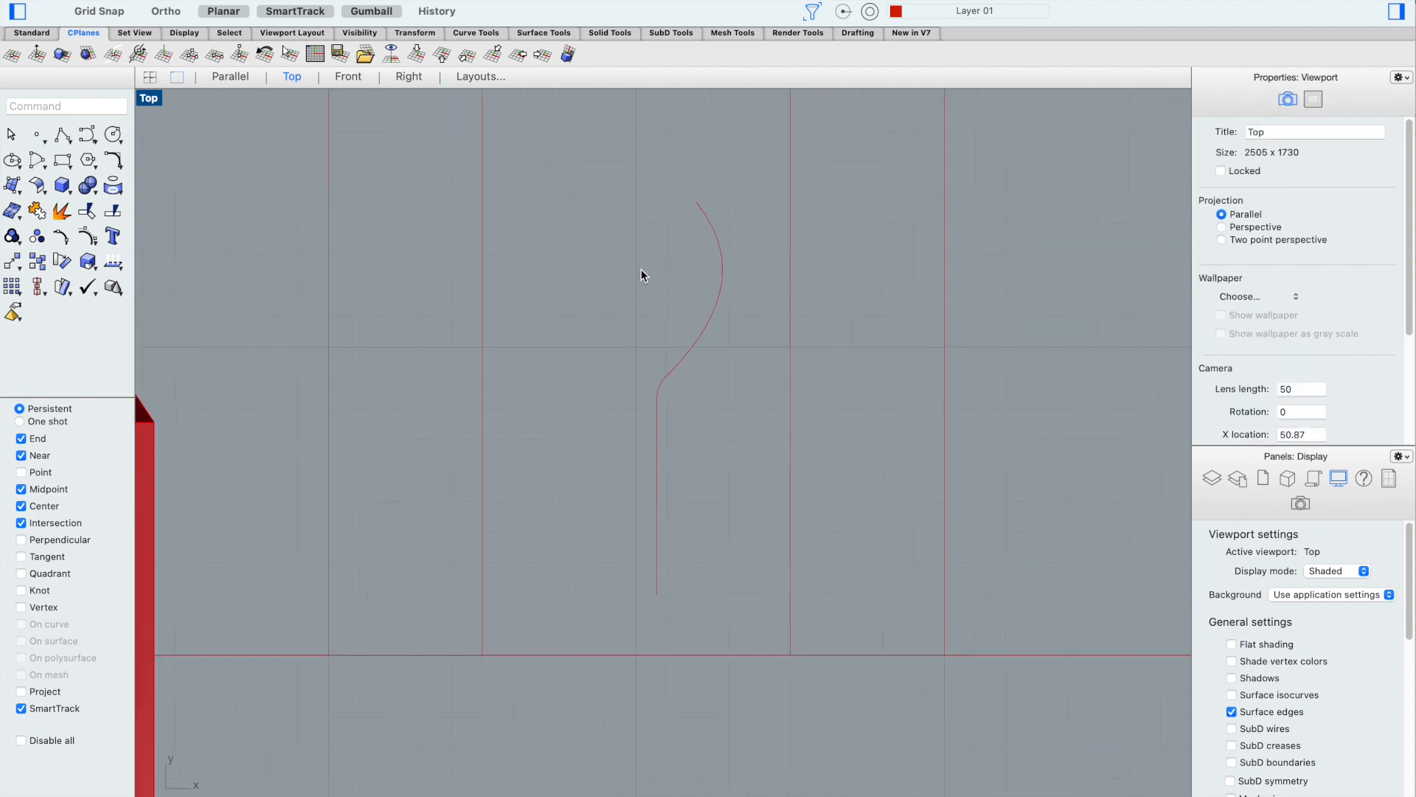
Start a Revolve of the joined profile and define a vertical axis just beside its straight part, extending above the curve
drag(582, 171, 748, 613)
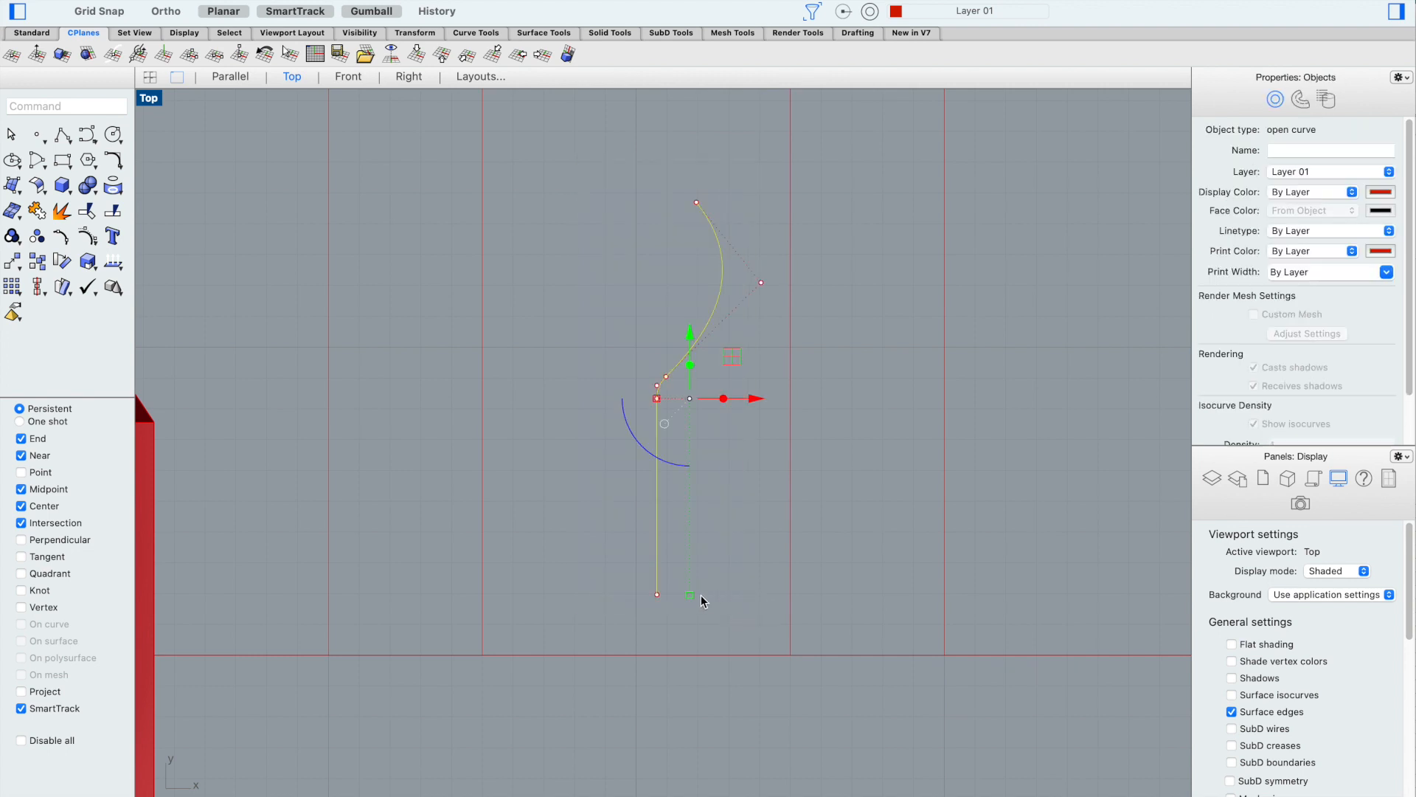
text(rev)
key(Return)
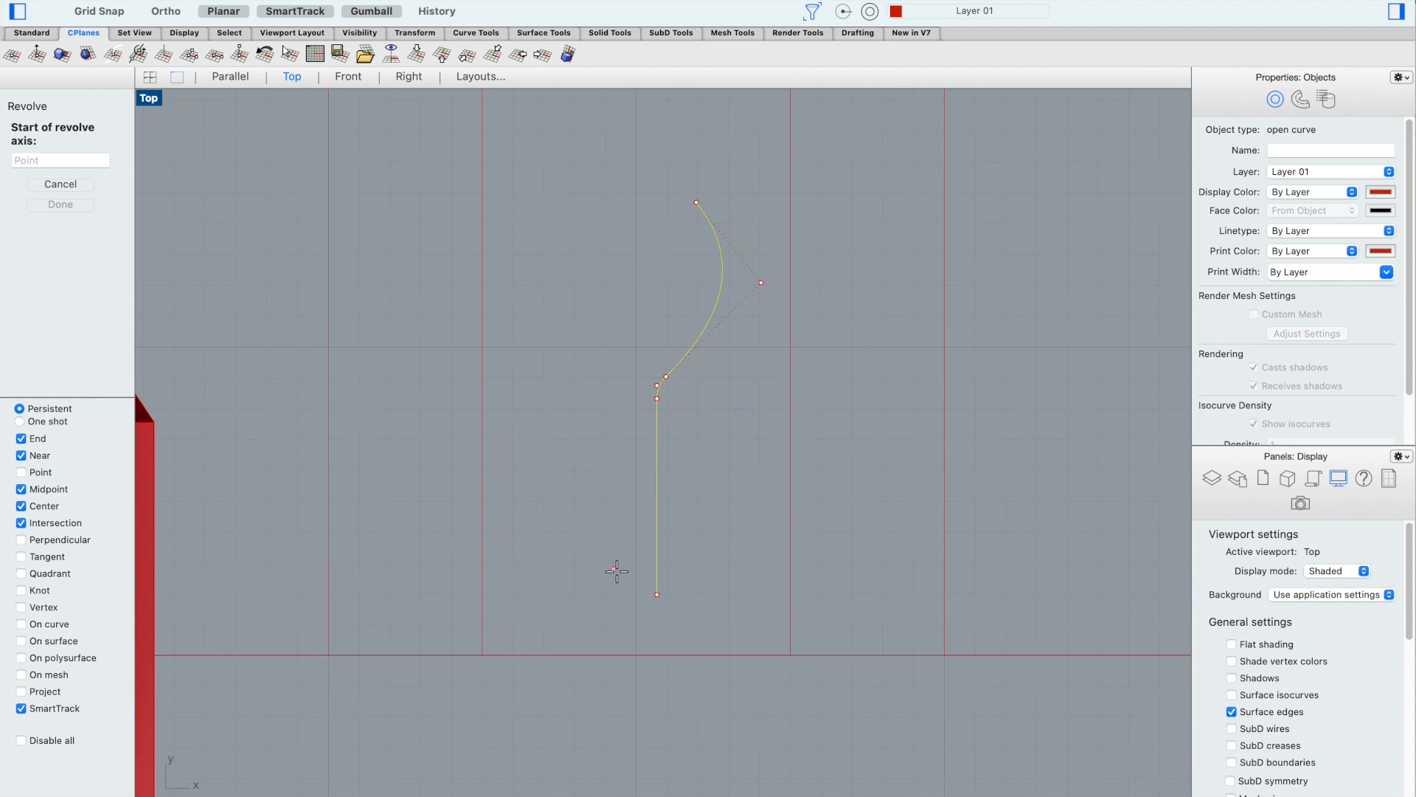
click(636, 592)
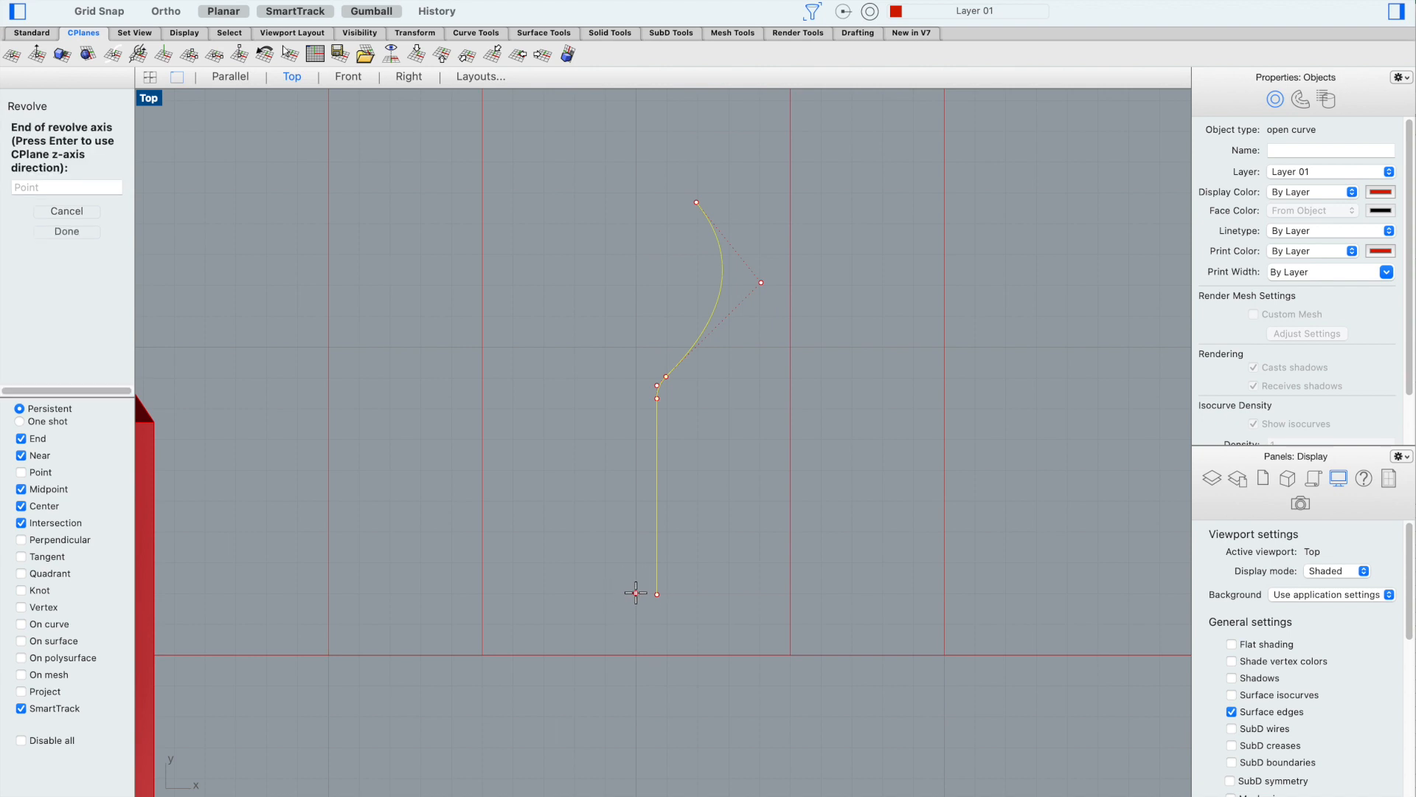
key(F8)
shift+click(621, 172)
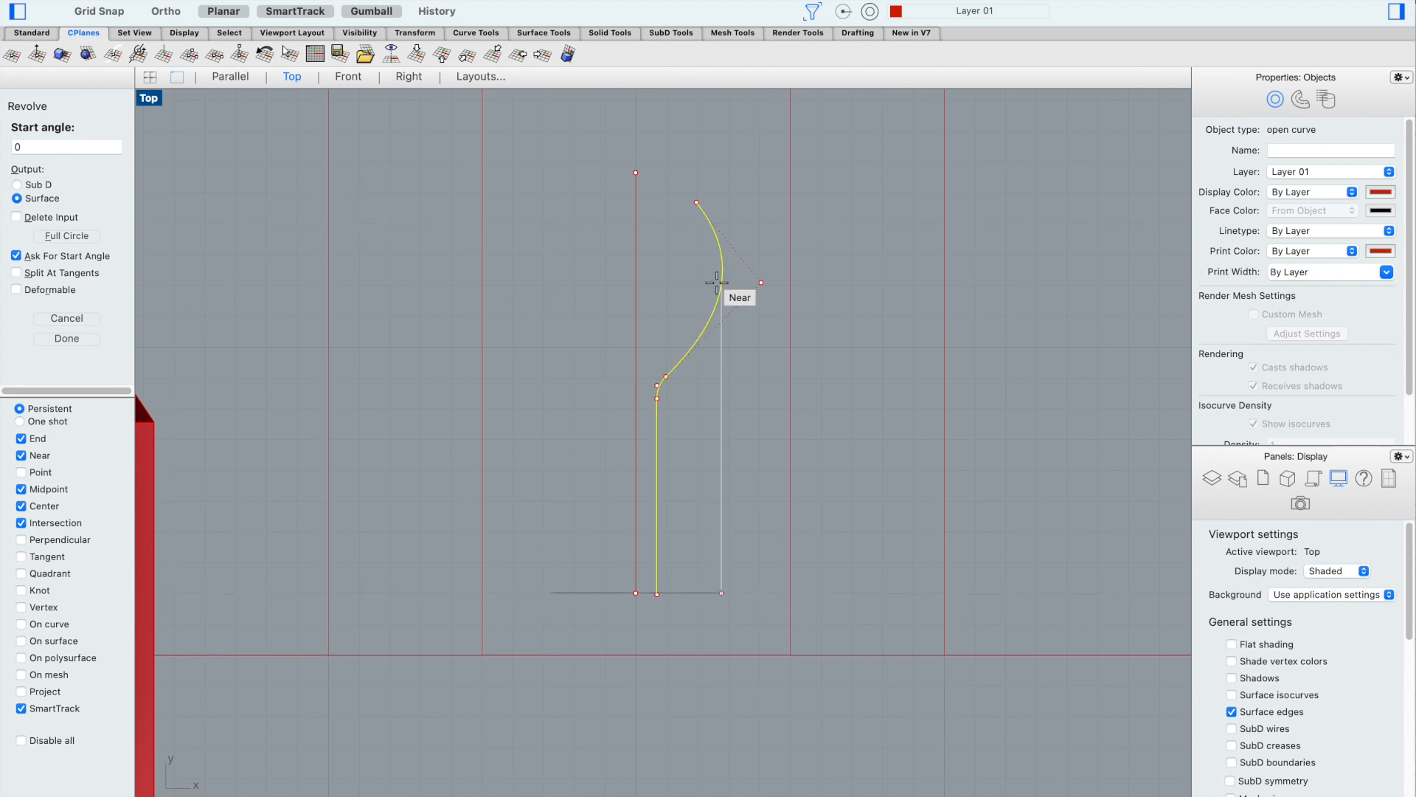
Switch to the Parallel view and frame the profile and its revolve axis
click(240, 80)
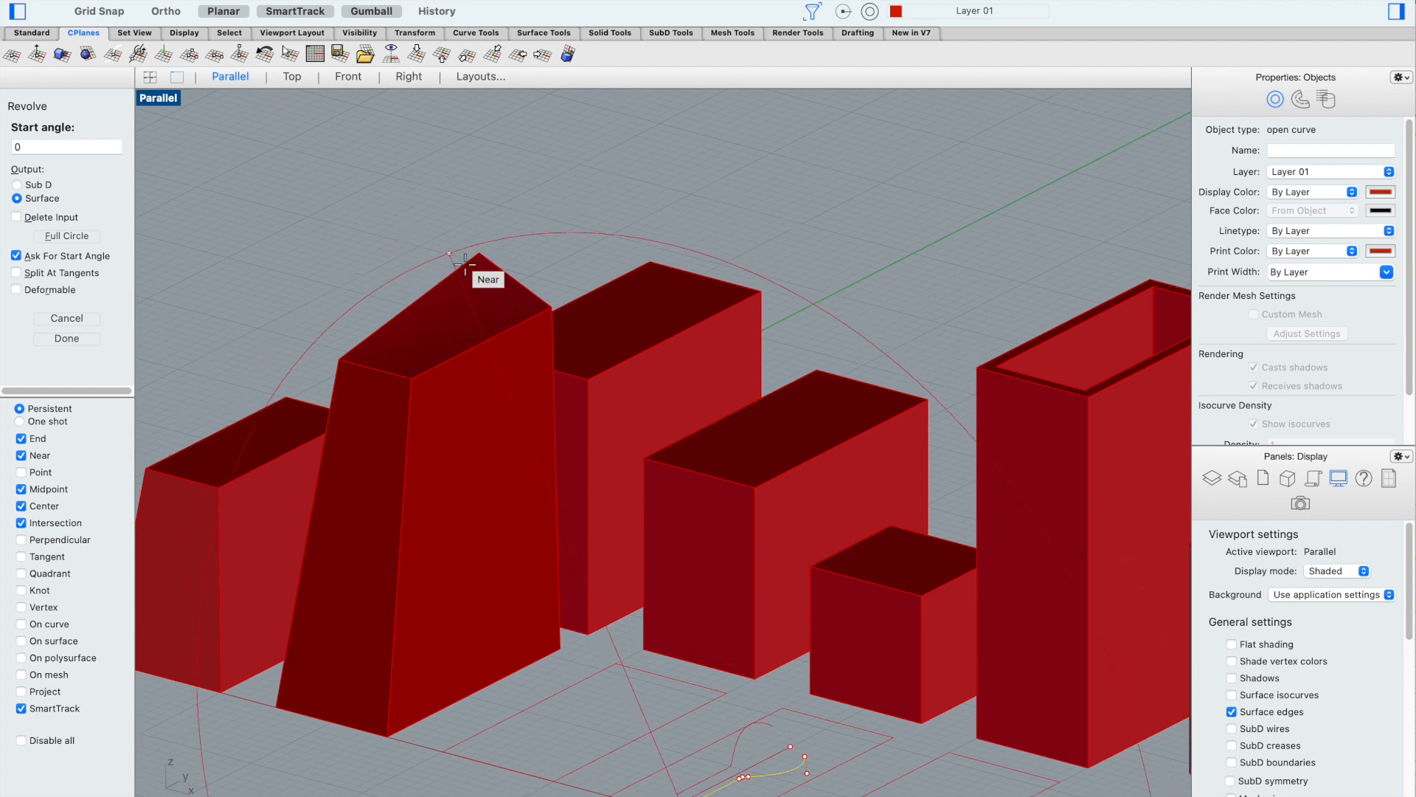
scroll(503, 300, down, 8)
scroll(627, 511, up, 11)
scroll(435, 497, up, 10)
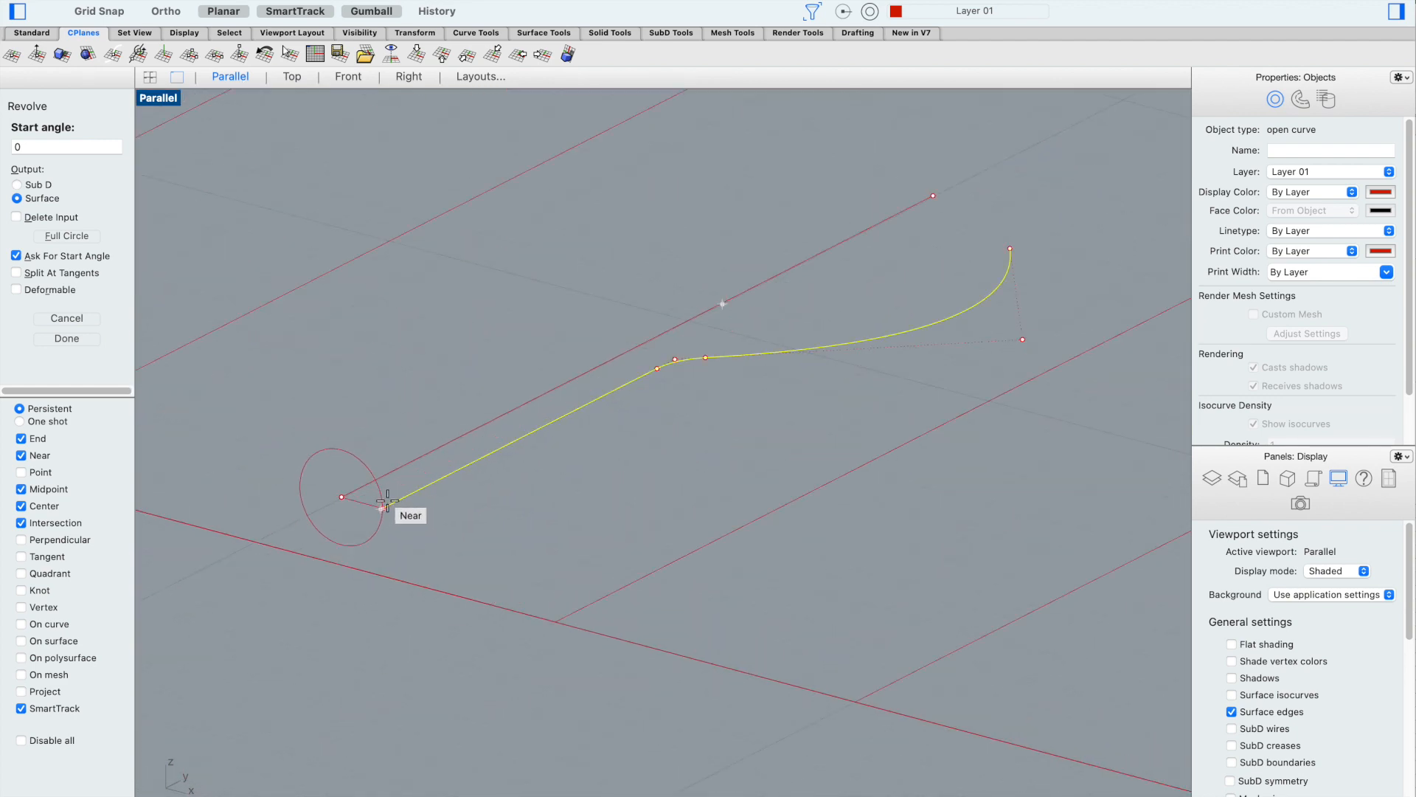
Try a revolve start angle of 30 degrees
click(438, 479)
click(46, 144)
text(30)
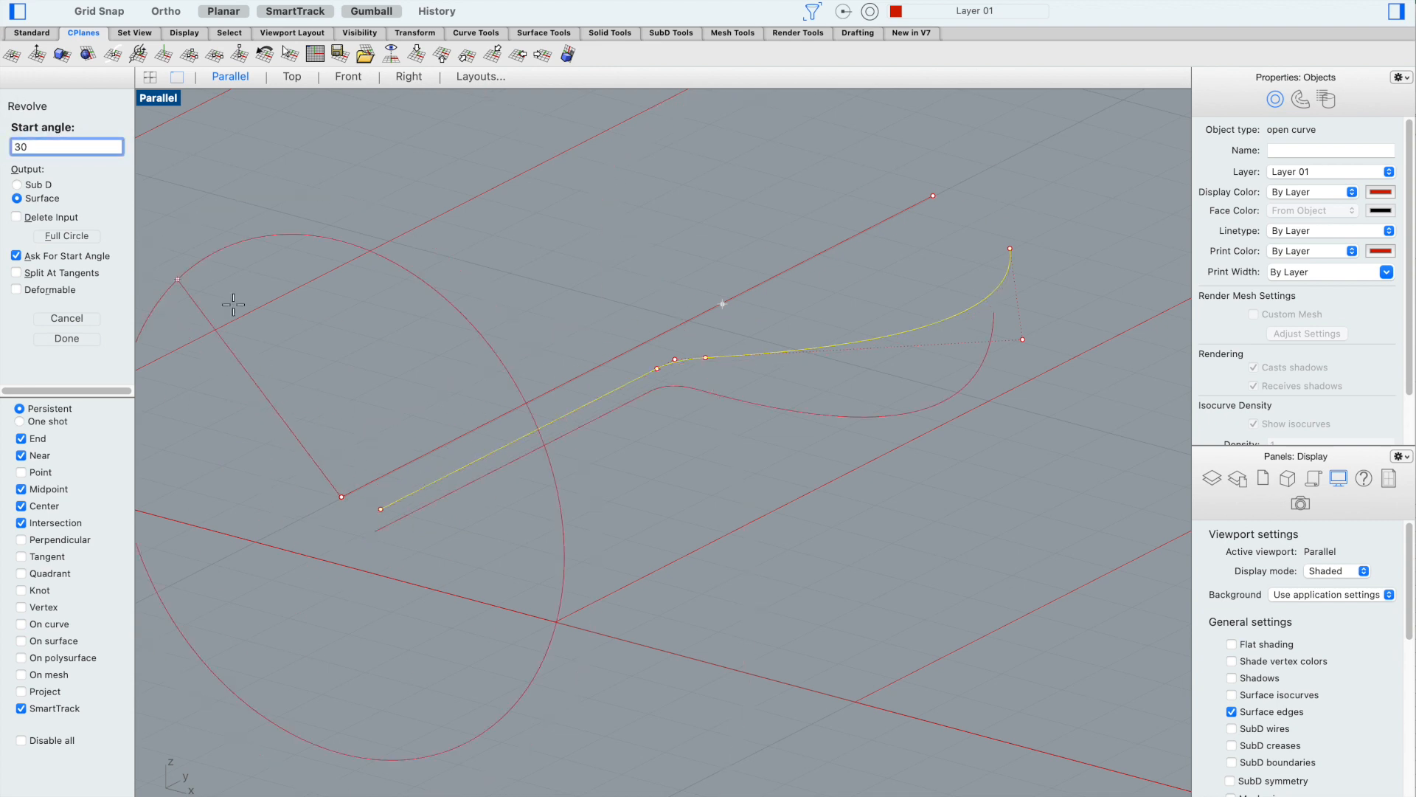
right_drag(505, 489, 516, 483)
scroll(818, 349, up, 2)
Set the start angle of the revolve to 0 and accept it
double_click(72, 146)
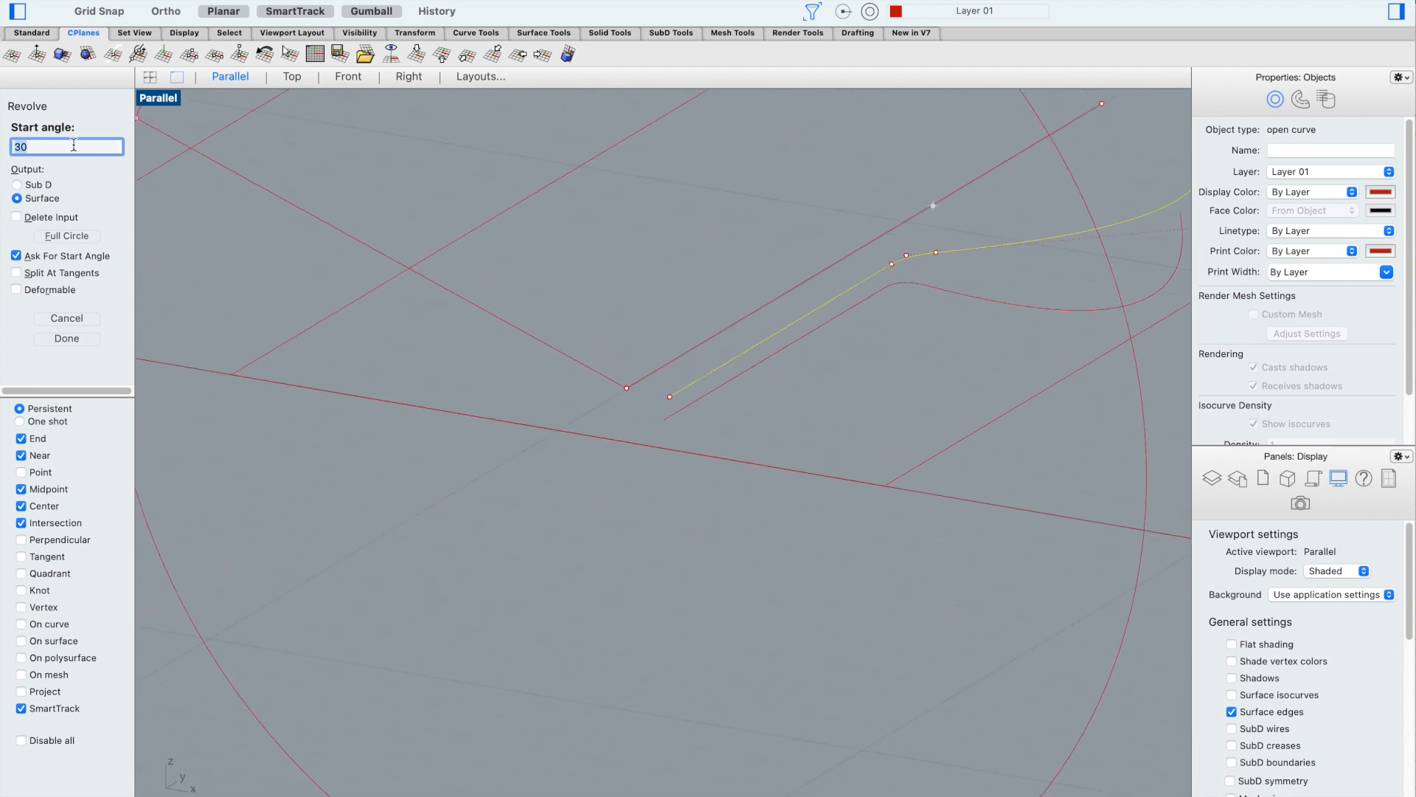
text(0)
key(Return)
click(21, 146)
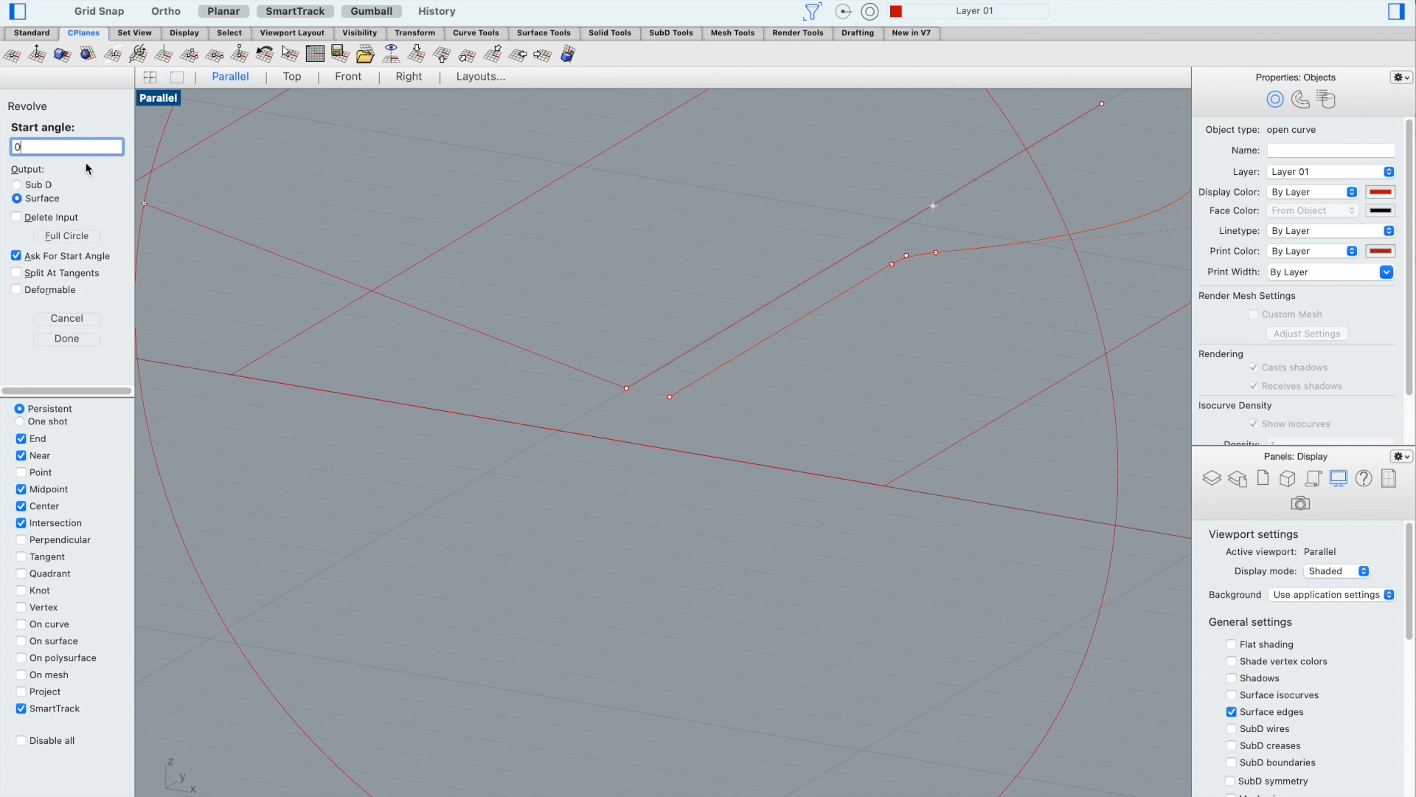
key(Return)
Set the profile's revolution angle to 180 degrees and finish the revolve as a surface
scroll(675, 329, down, 3)
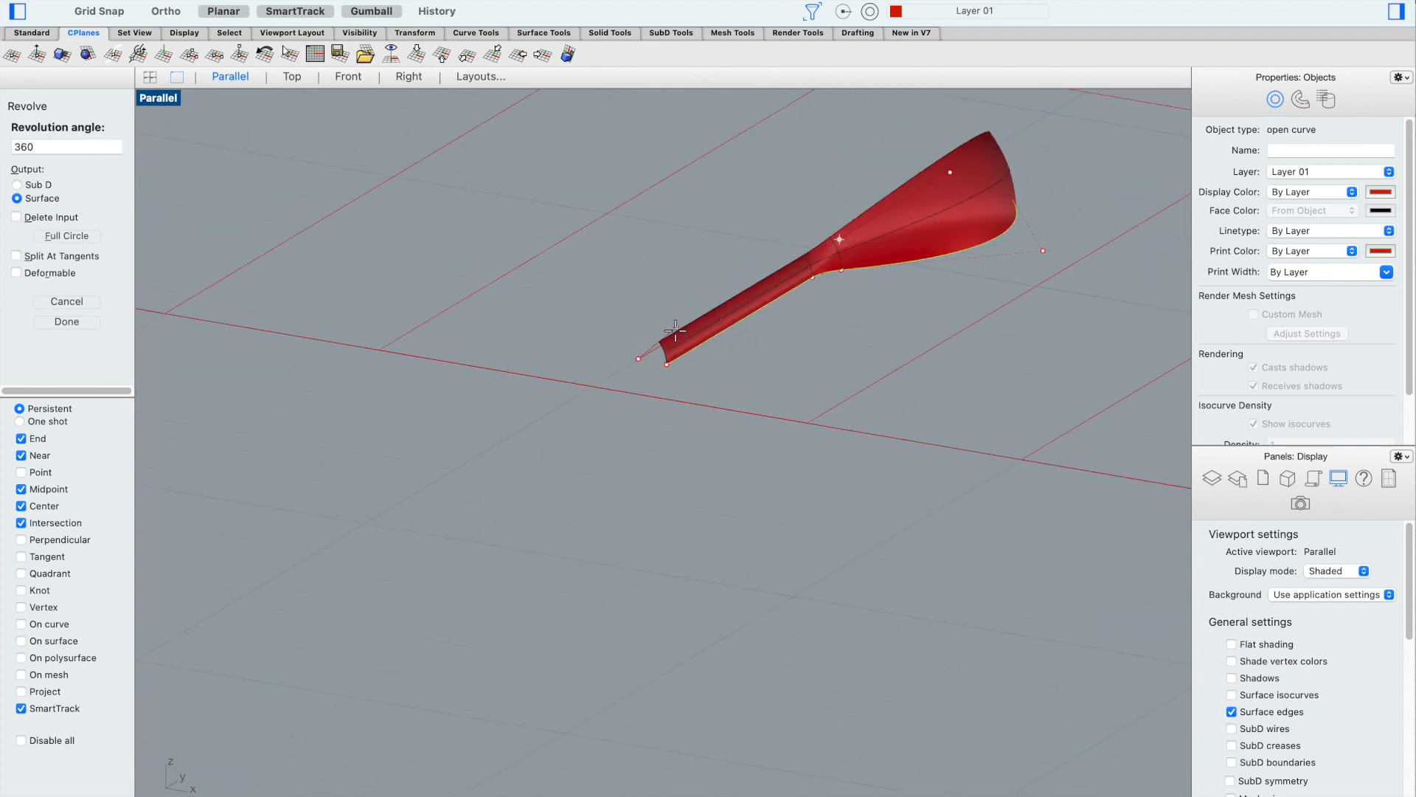
scroll(738, 295, up, 5)
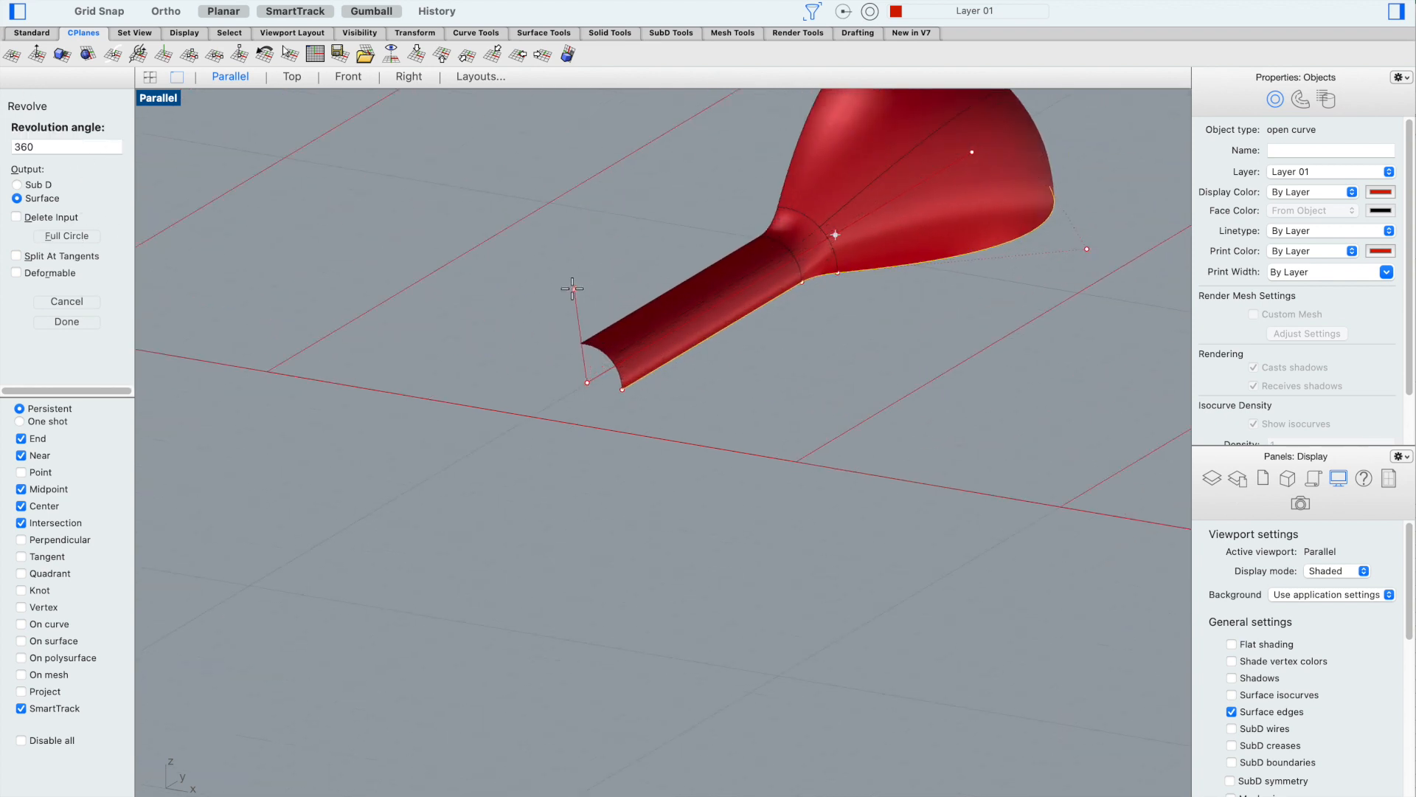
scroll(572, 289, down, 3)
scroll(573, 295, up, 3)
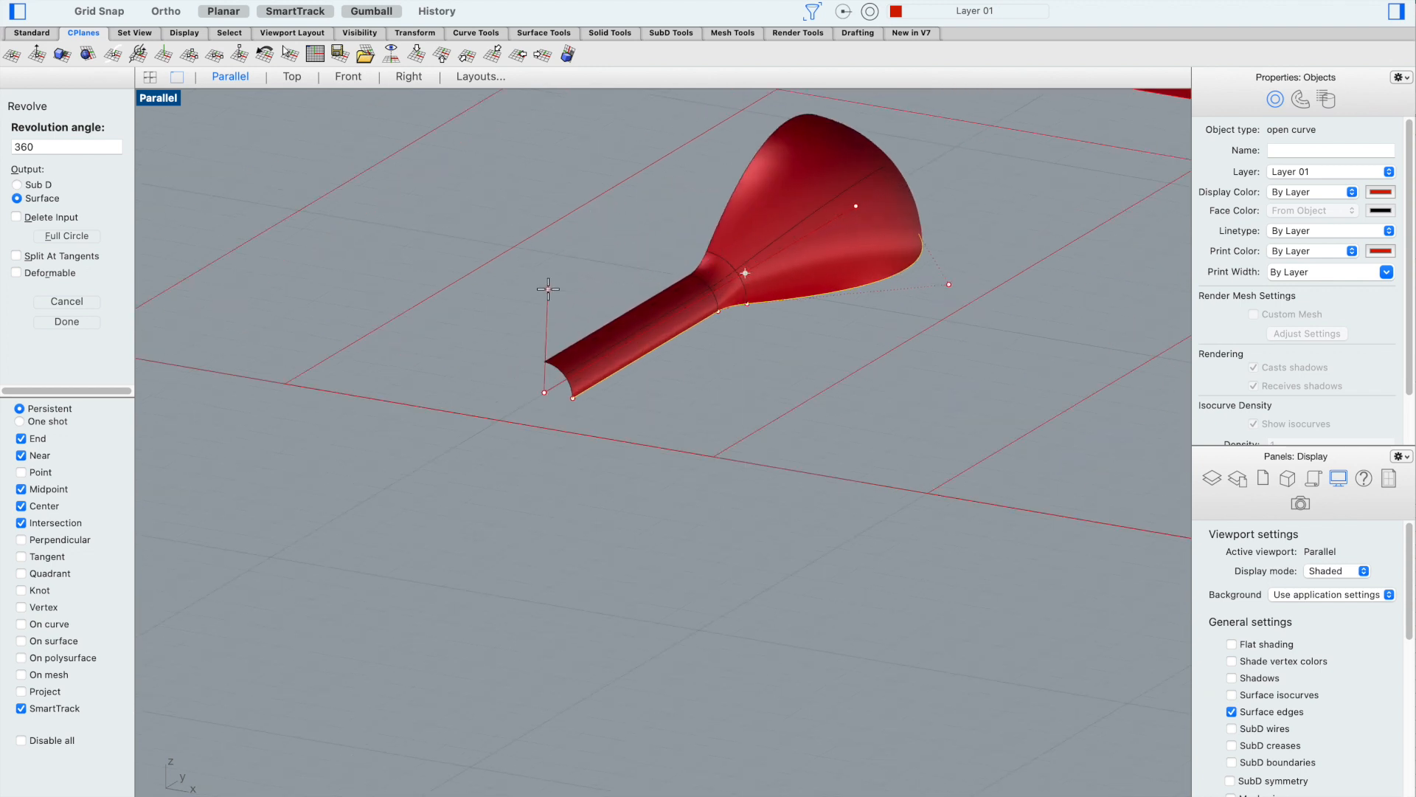
double_click(62, 148)
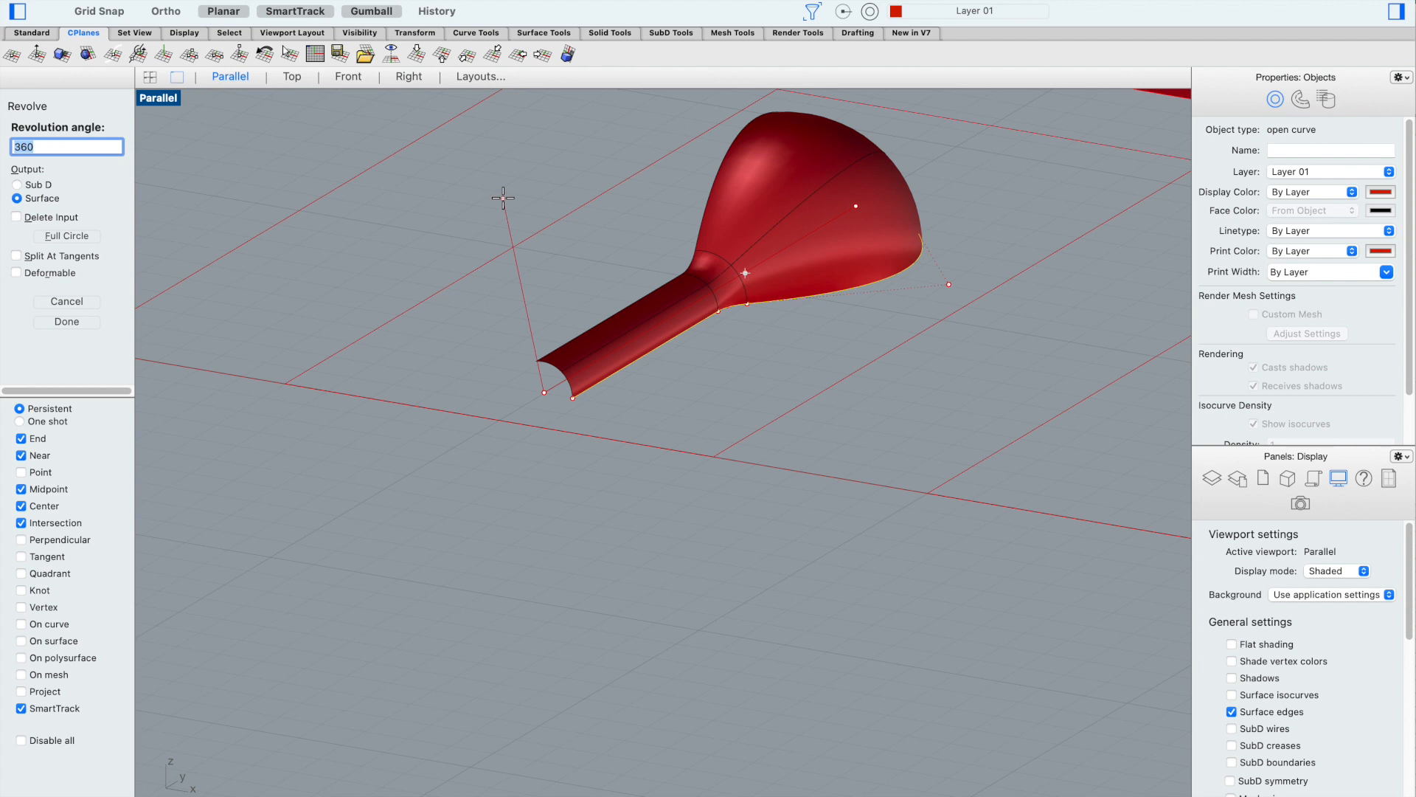
text(180)
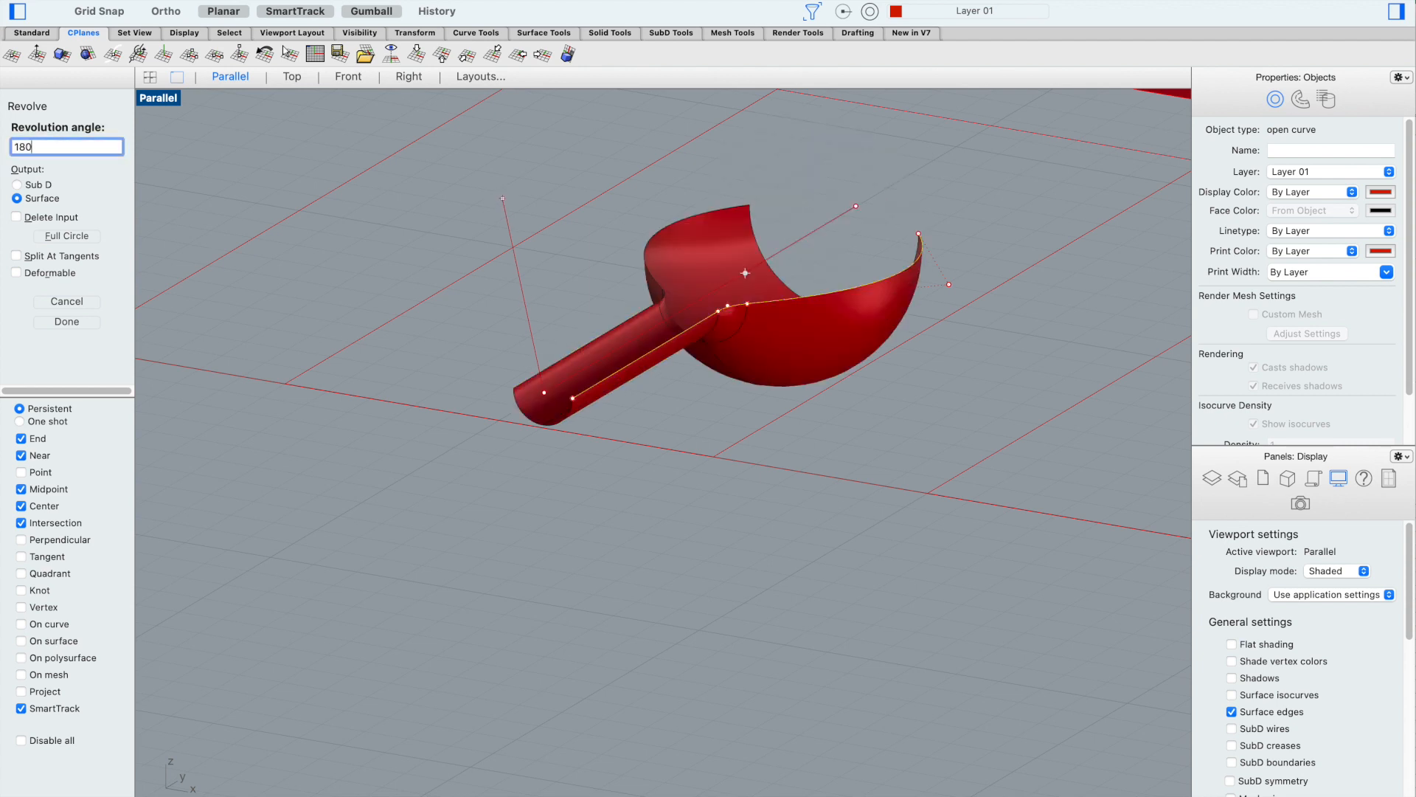
key(Return)
click(684, 618)
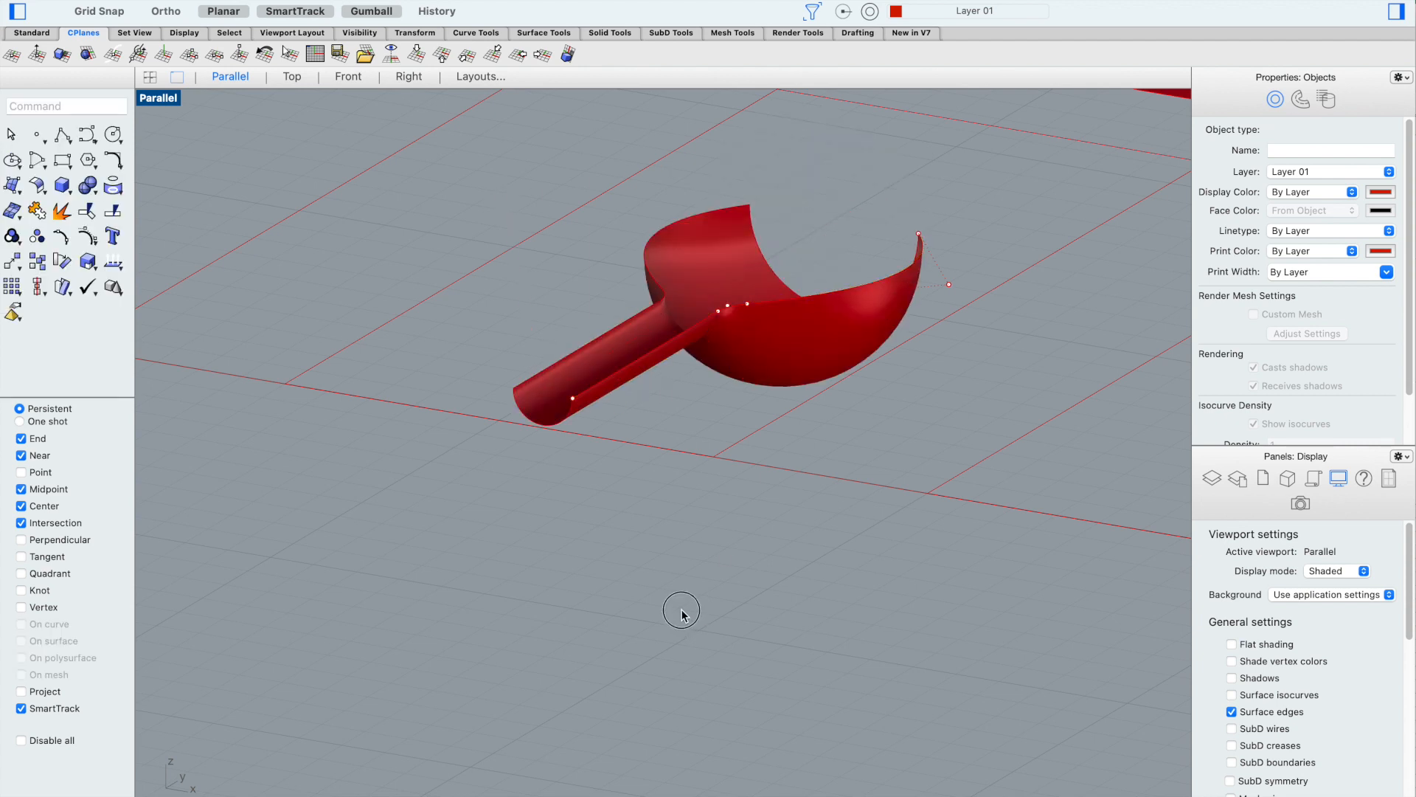
Examine the half-revolved goblet form alongside the other solids, including the hollow cylinder at the end of the row
scroll(684, 618, down, 4)
right_drag(618, 541, 608, 566)
scroll(607, 566, down, 6)
scroll(599, 659, up, 3)
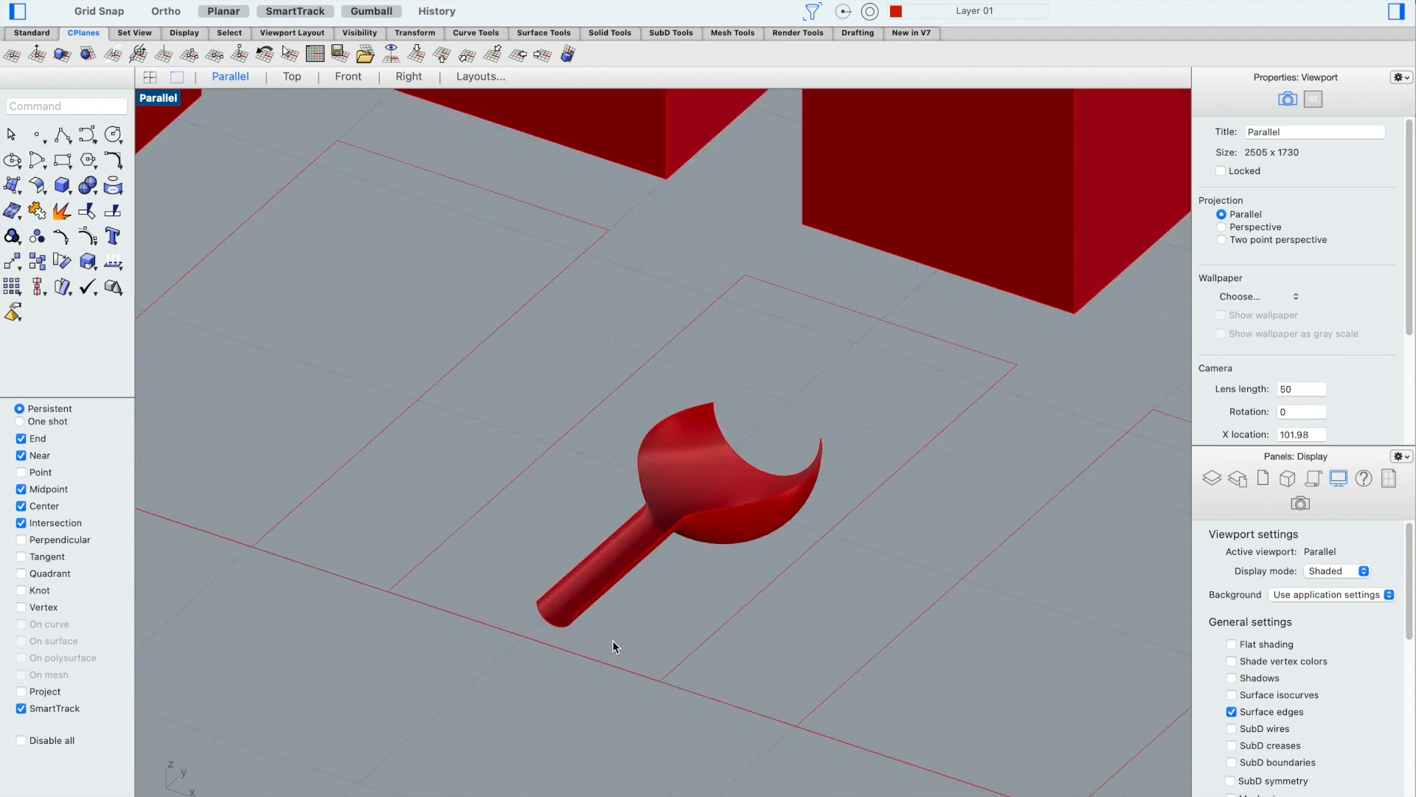
shift+right_drag(626, 632, 613, 647)
scroll(614, 645, down, 4)
shift+right_drag(652, 590, 642, 646)
scroll(642, 647, up, 2)
scroll(762, 286, down, 4)
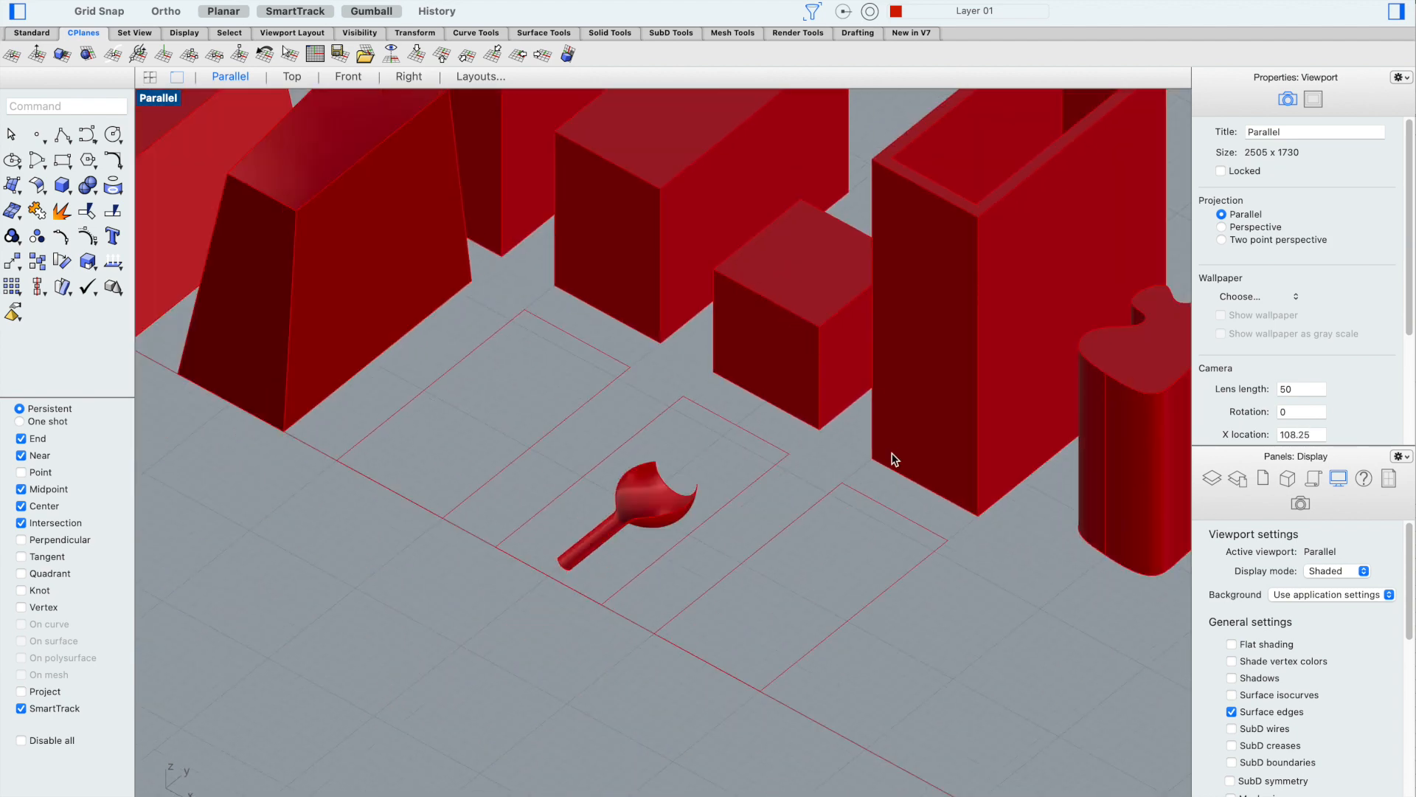
scroll(632, 509, down, 6)
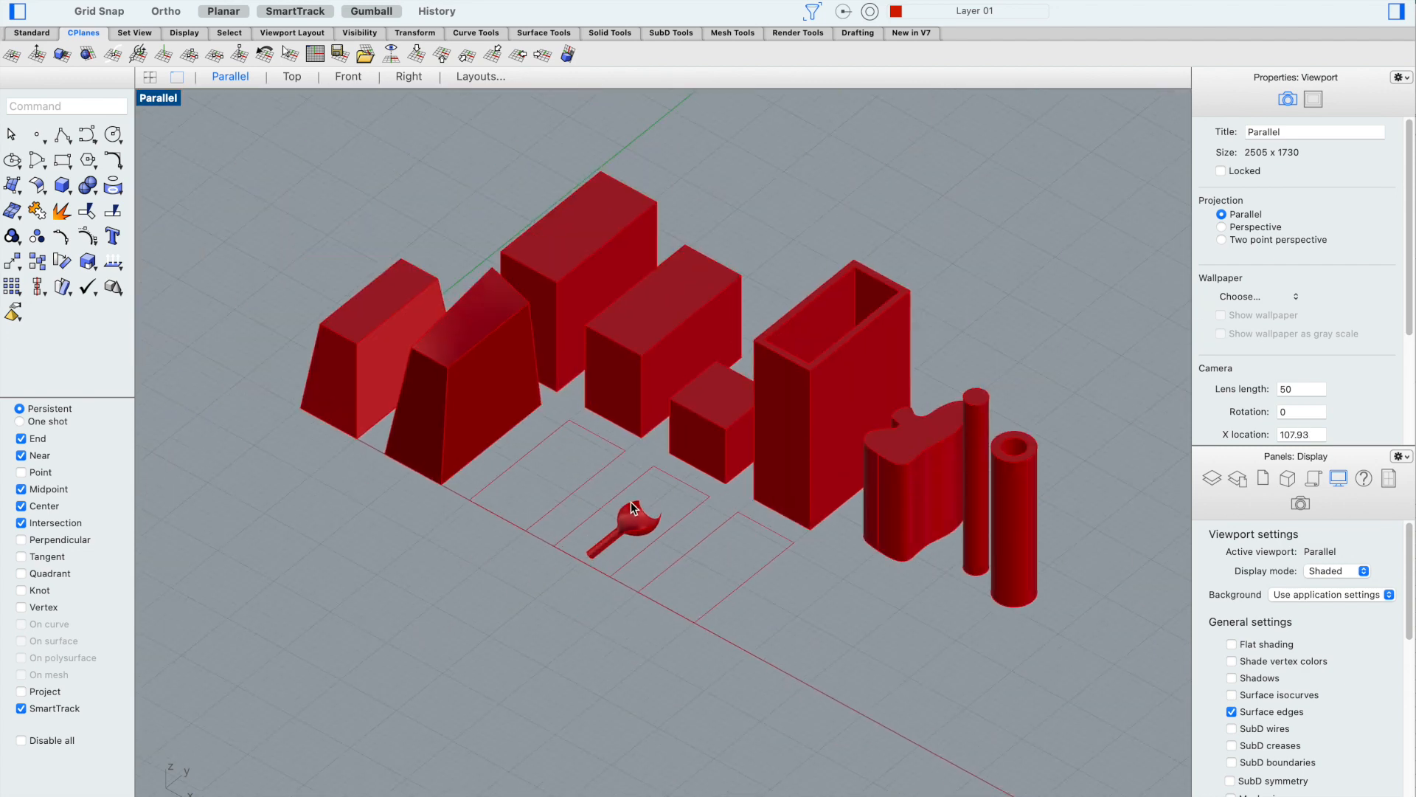
scroll(978, 527, up, 2)
scroll(601, 556, up, 2)
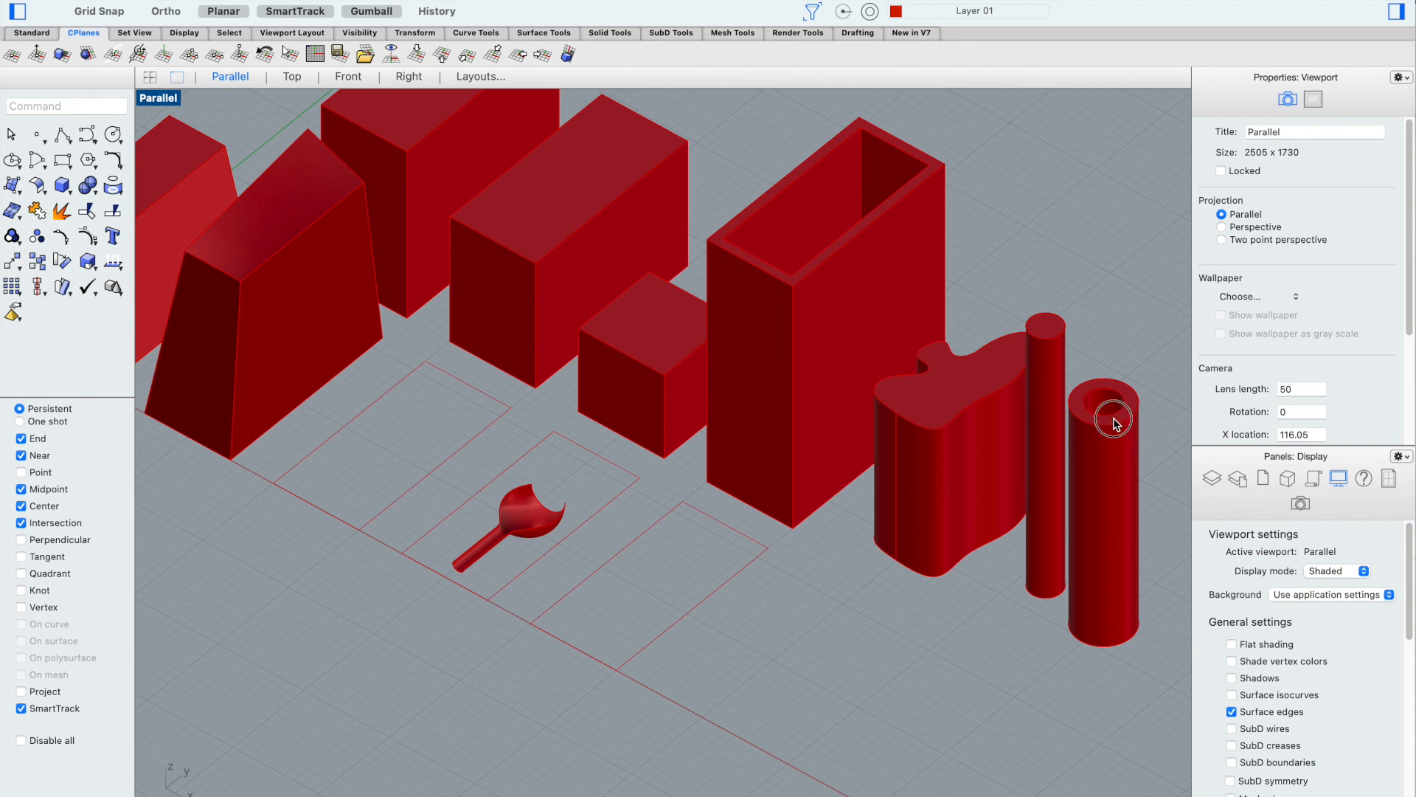
click(1109, 414)
scroll(751, 548, down, 2)
scroll(612, 566, up, 2)
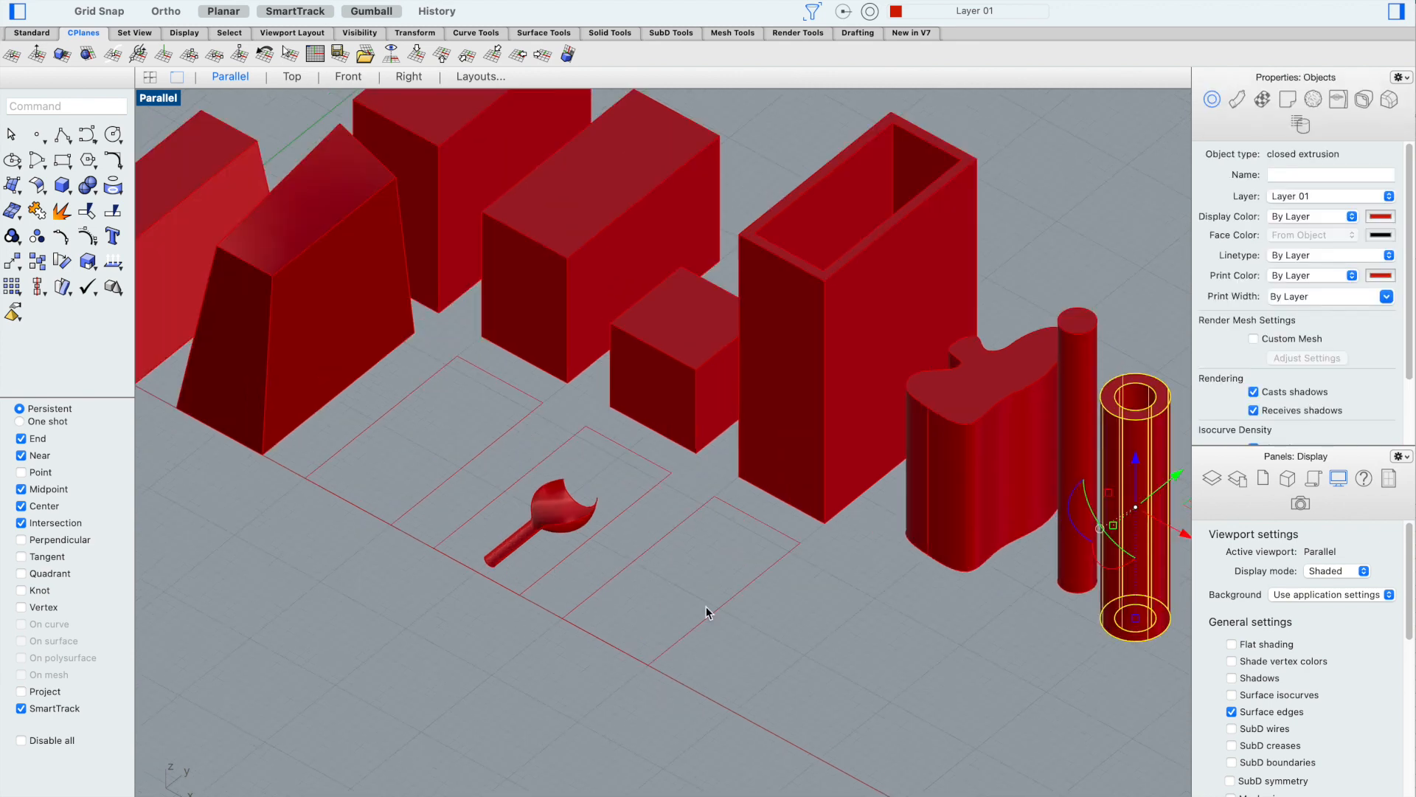
click(428, 568)
scroll(473, 630, down, 1)
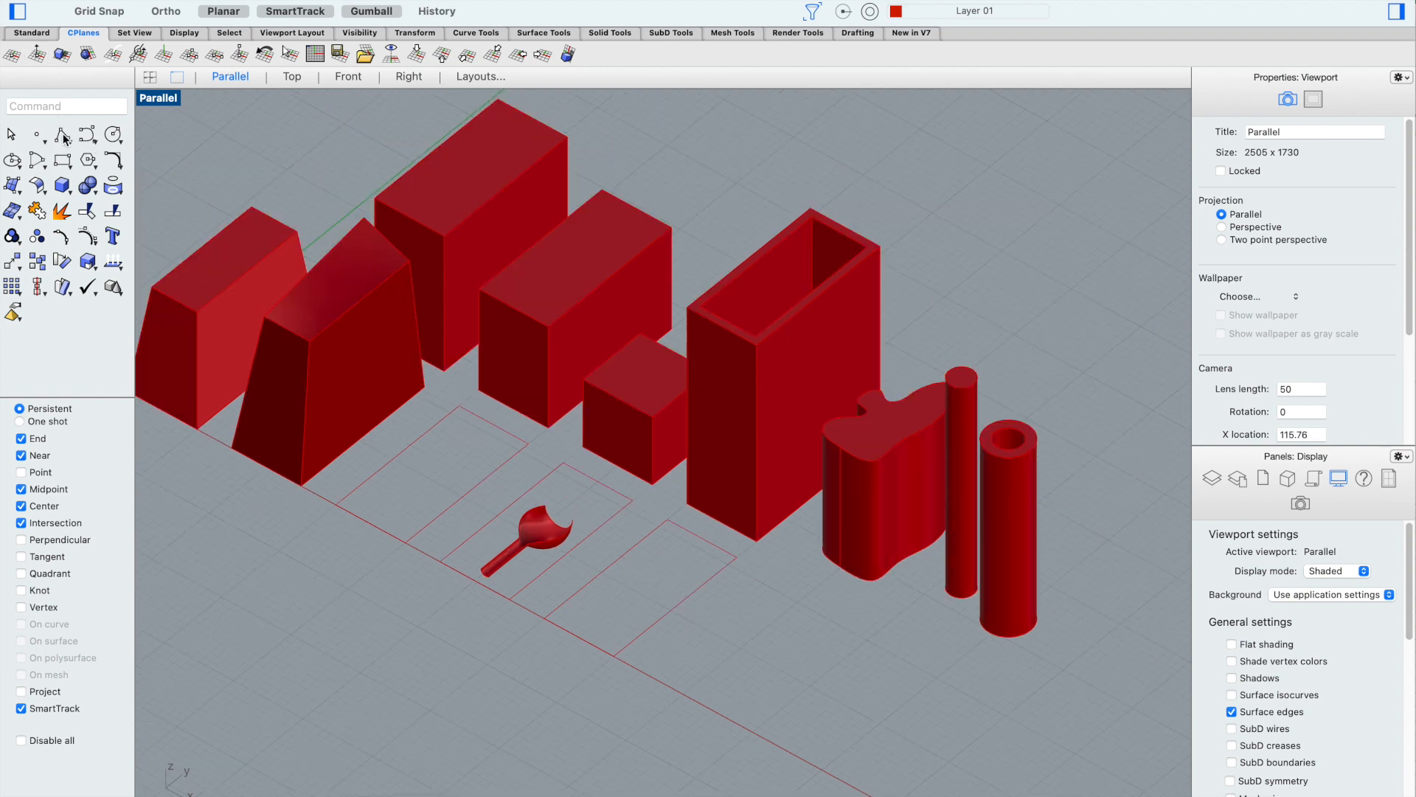
In the Top view, draw a tall narrow rectangle inside the empty outline beside the revolved goblet form
click(292, 76)
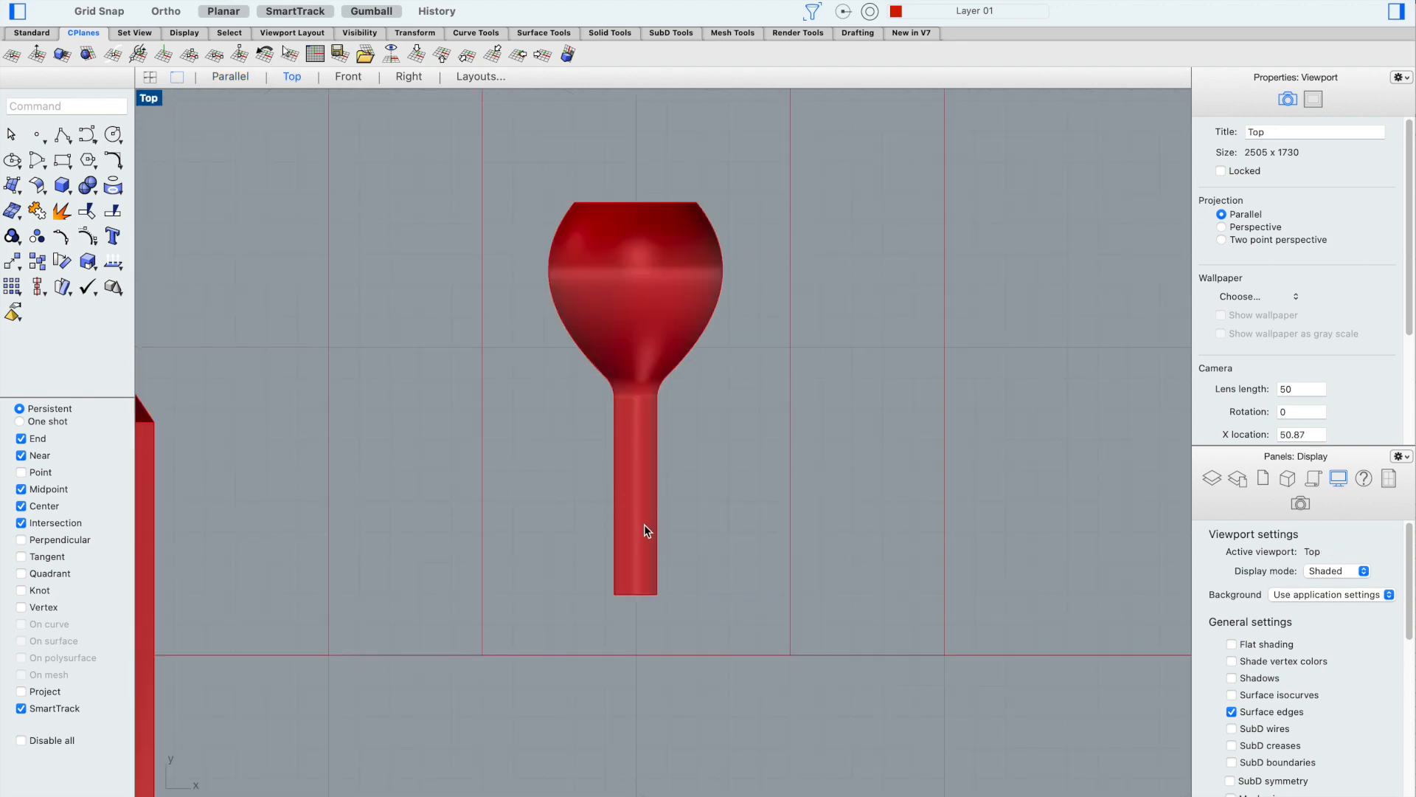
scroll(1135, 577, up, 1)
click(71, 161)
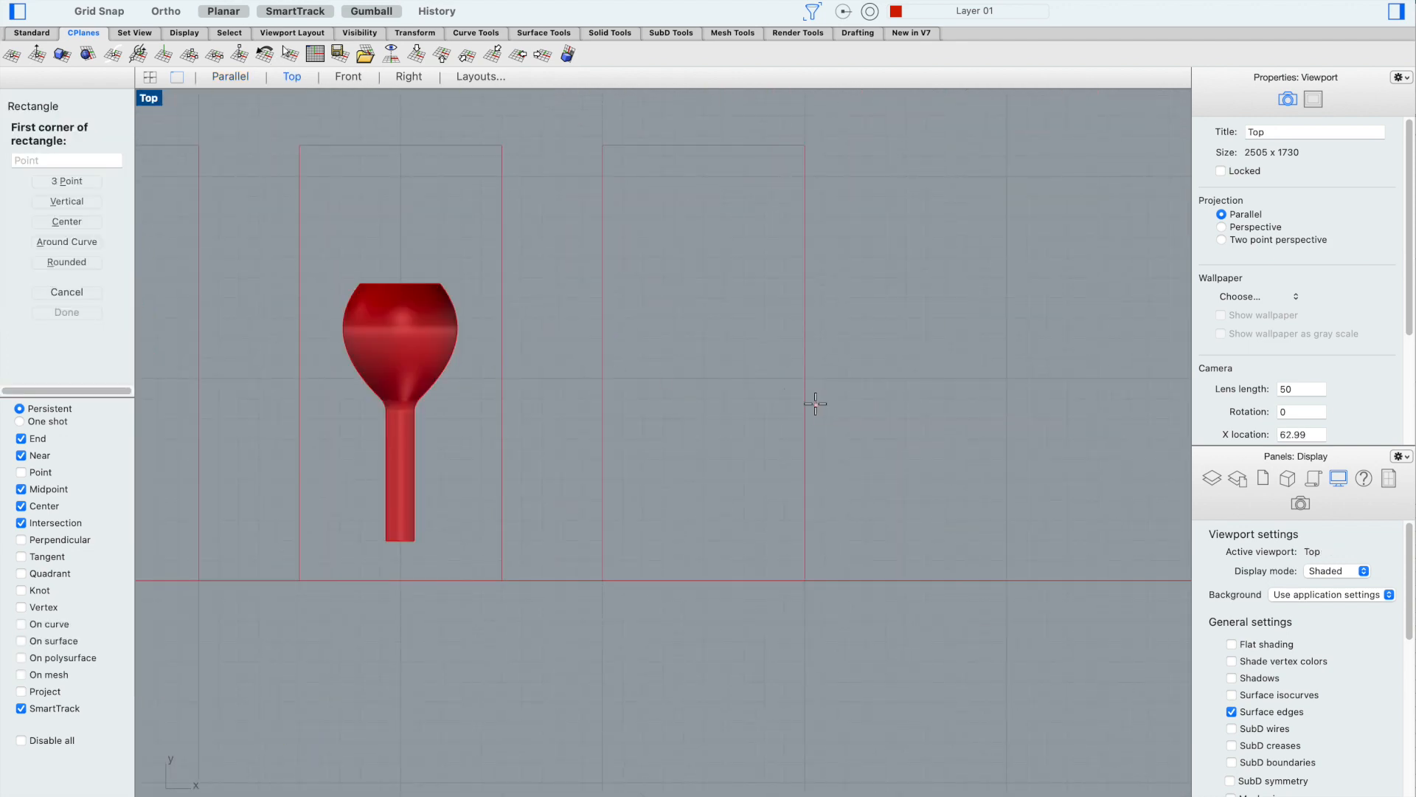
click(711, 235)
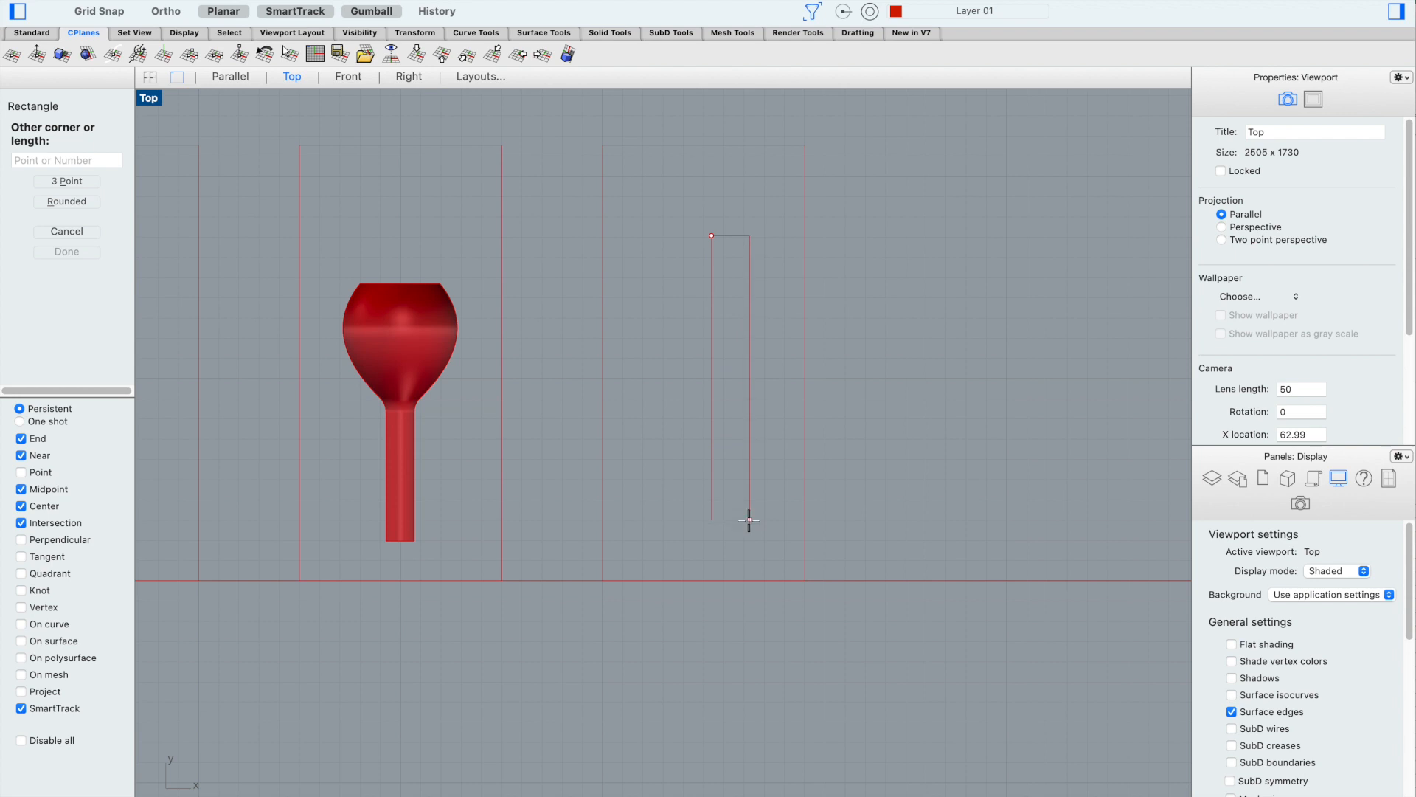
click(742, 556)
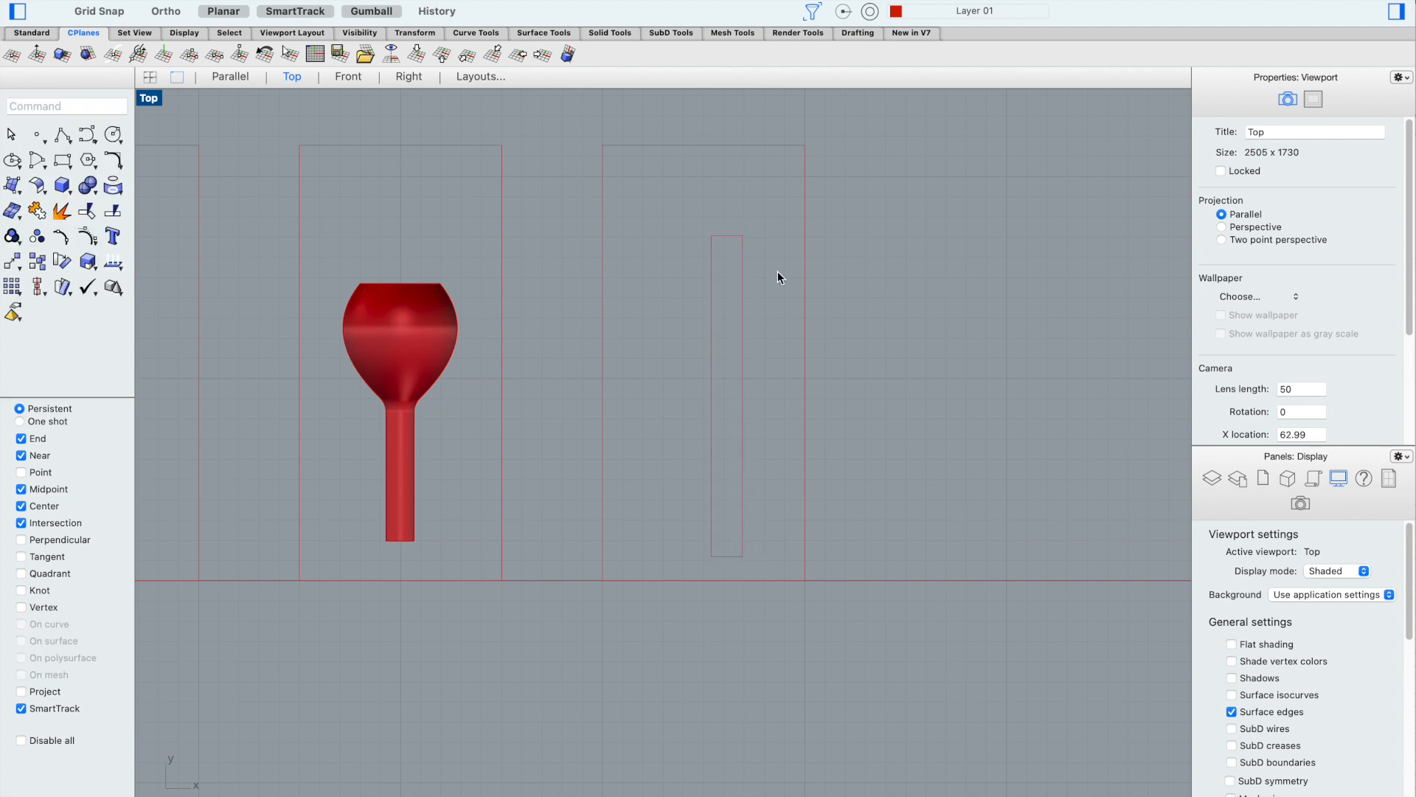
Revolve the narrow rectangle by 180 degrees around a vertical axis a short distance to its left
click(706, 258)
text(revolve)
key(Return)
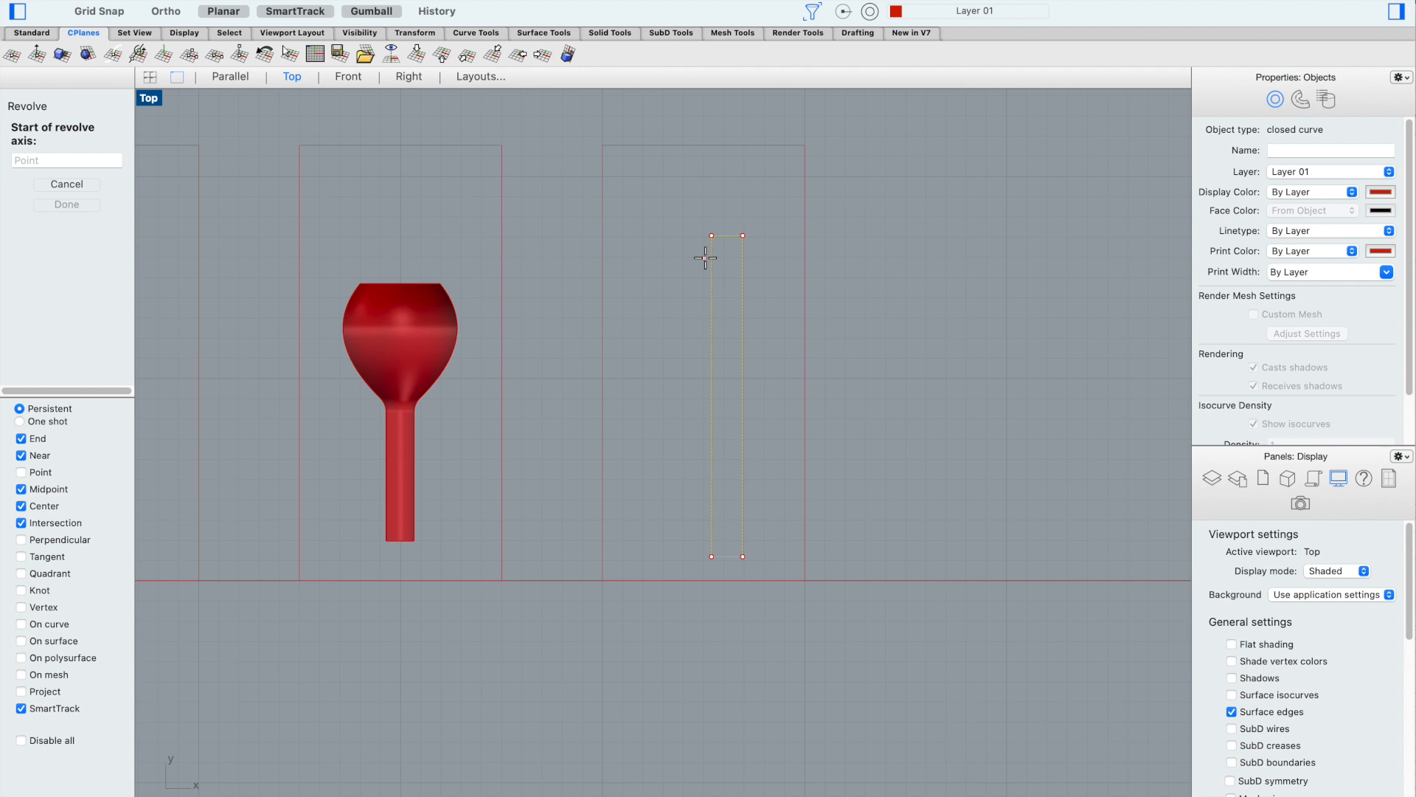
click(683, 223)
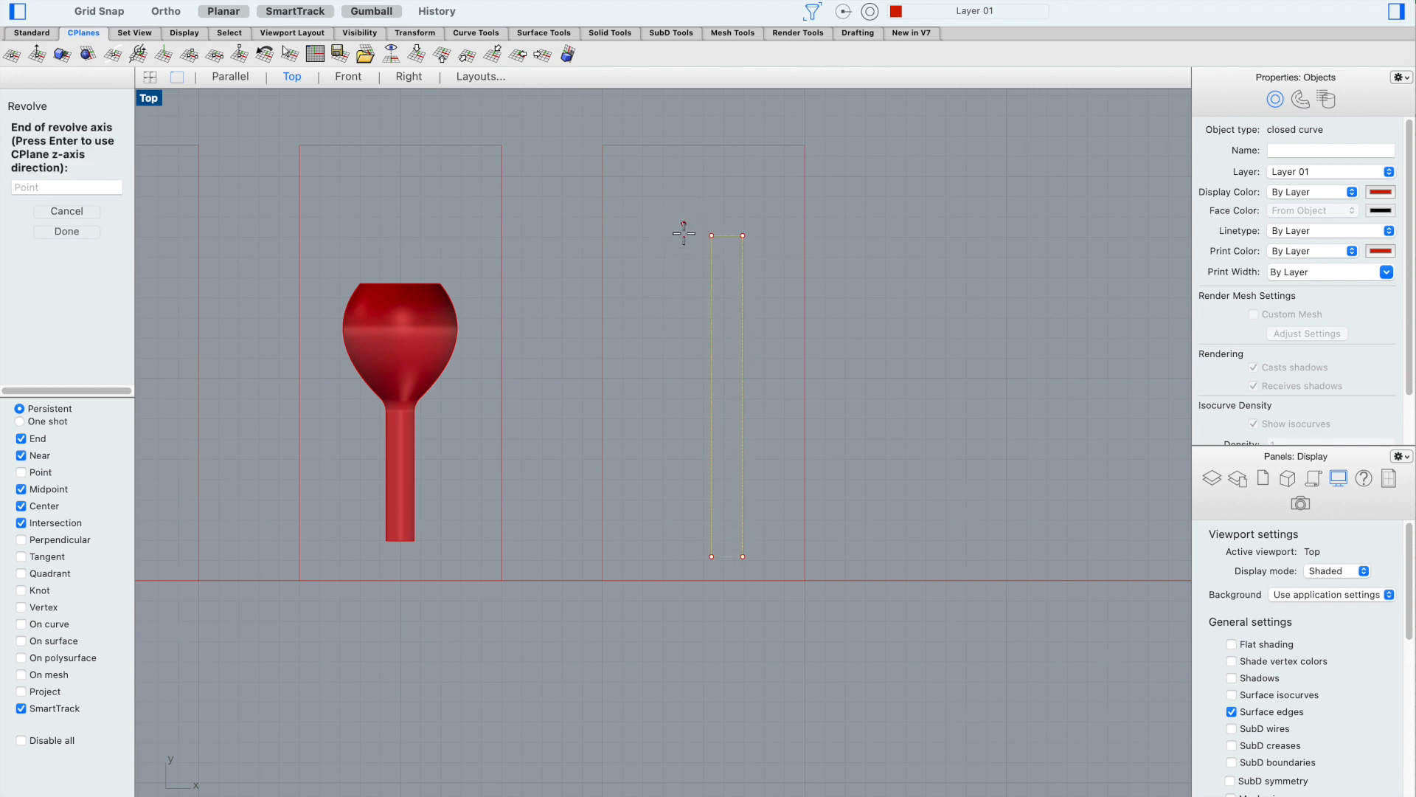
click(683, 563)
key(Return)
key(Return)
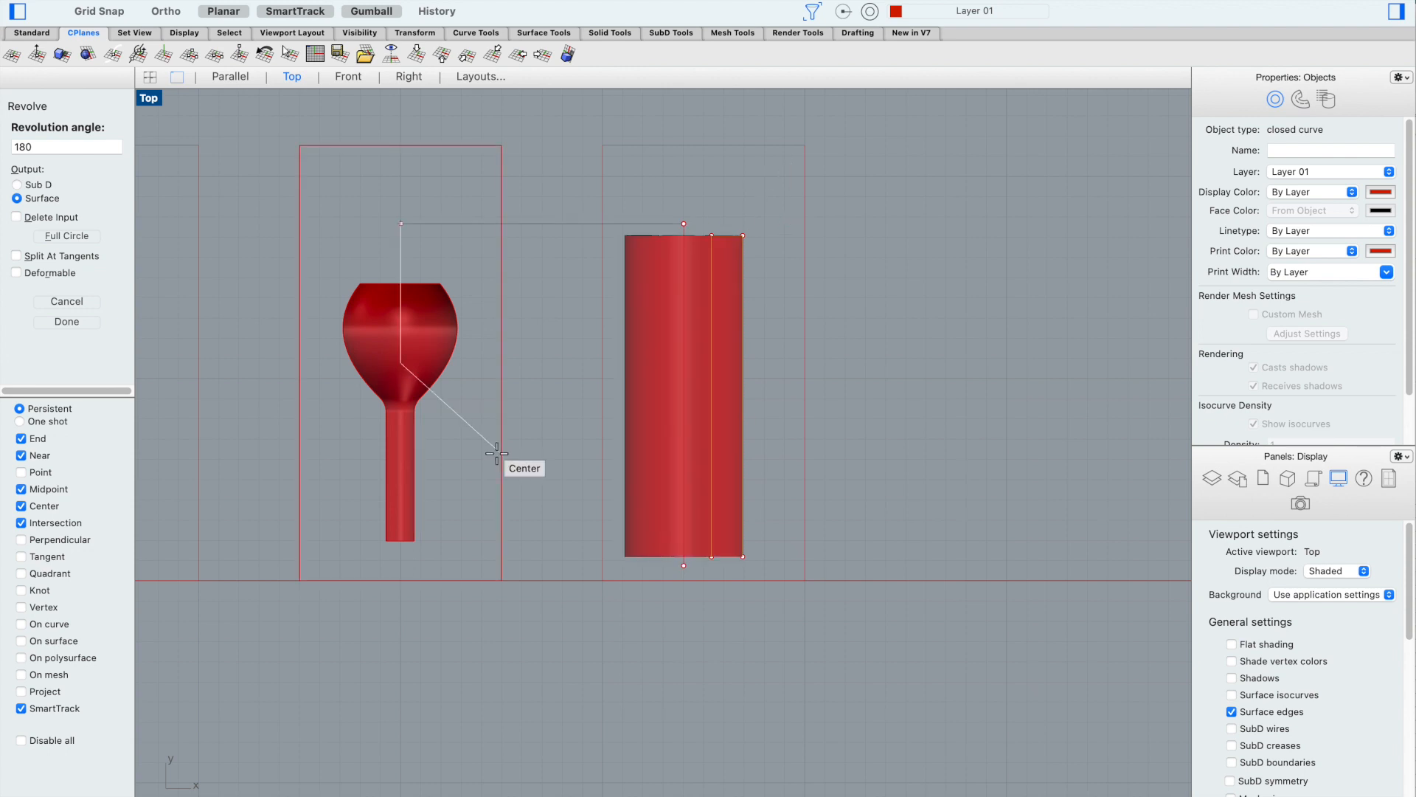
Examine the revolved half-tube in the Parallel view and compare it with the upright hollow cylinder
click(232, 81)
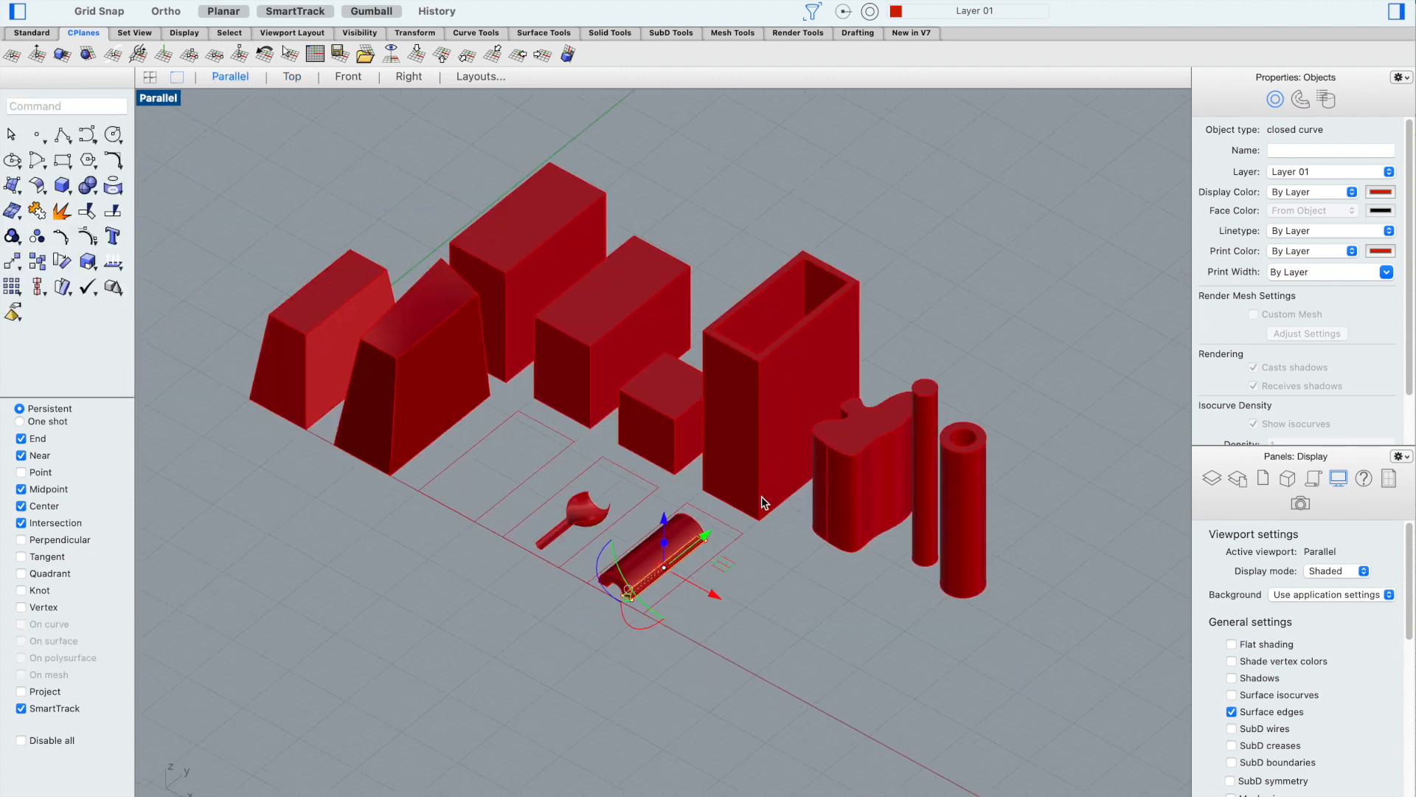
scroll(675, 633, up, 4)
click(519, 663)
right_drag(519, 663, 544, 616)
scroll(719, 377, up, 4)
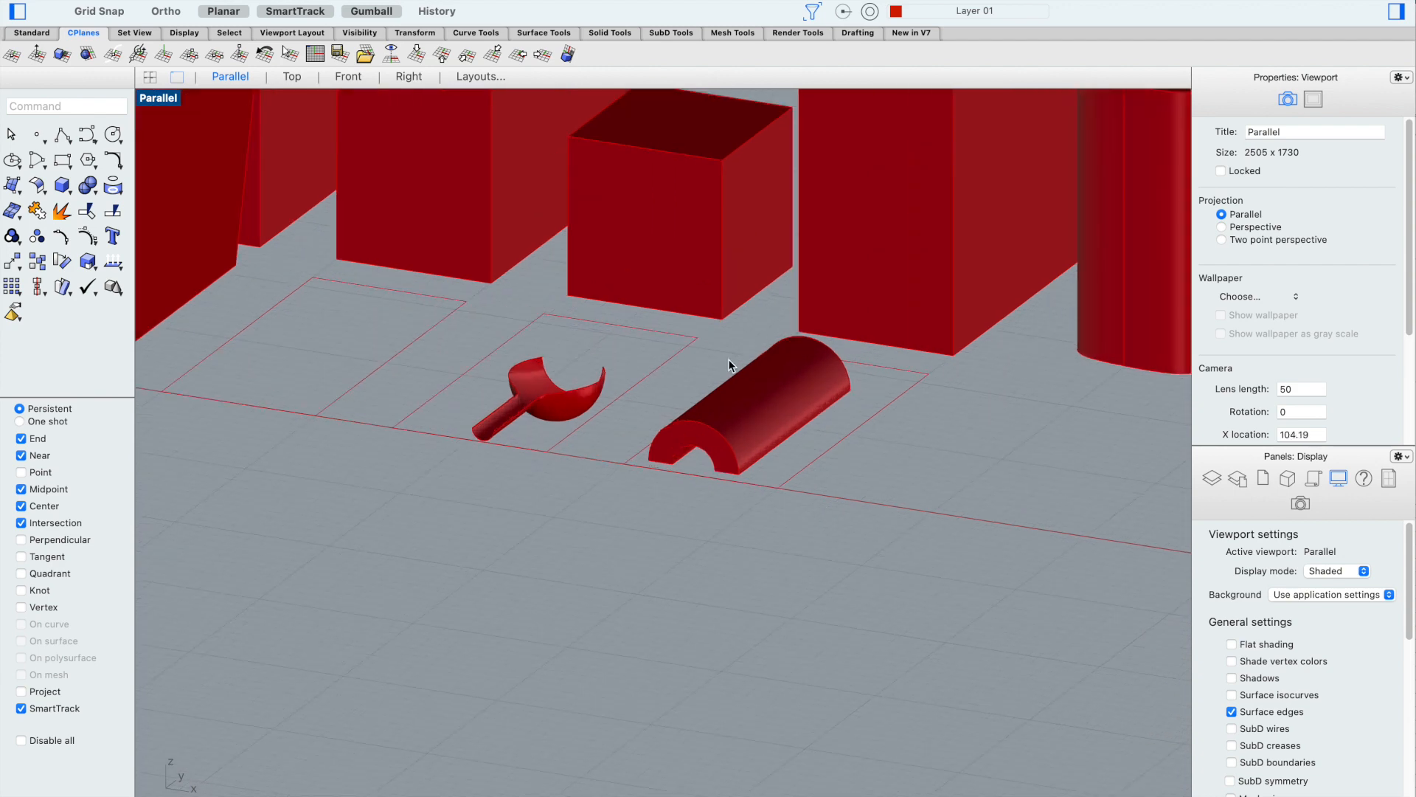
click(753, 420)
scroll(754, 420, down, 5)
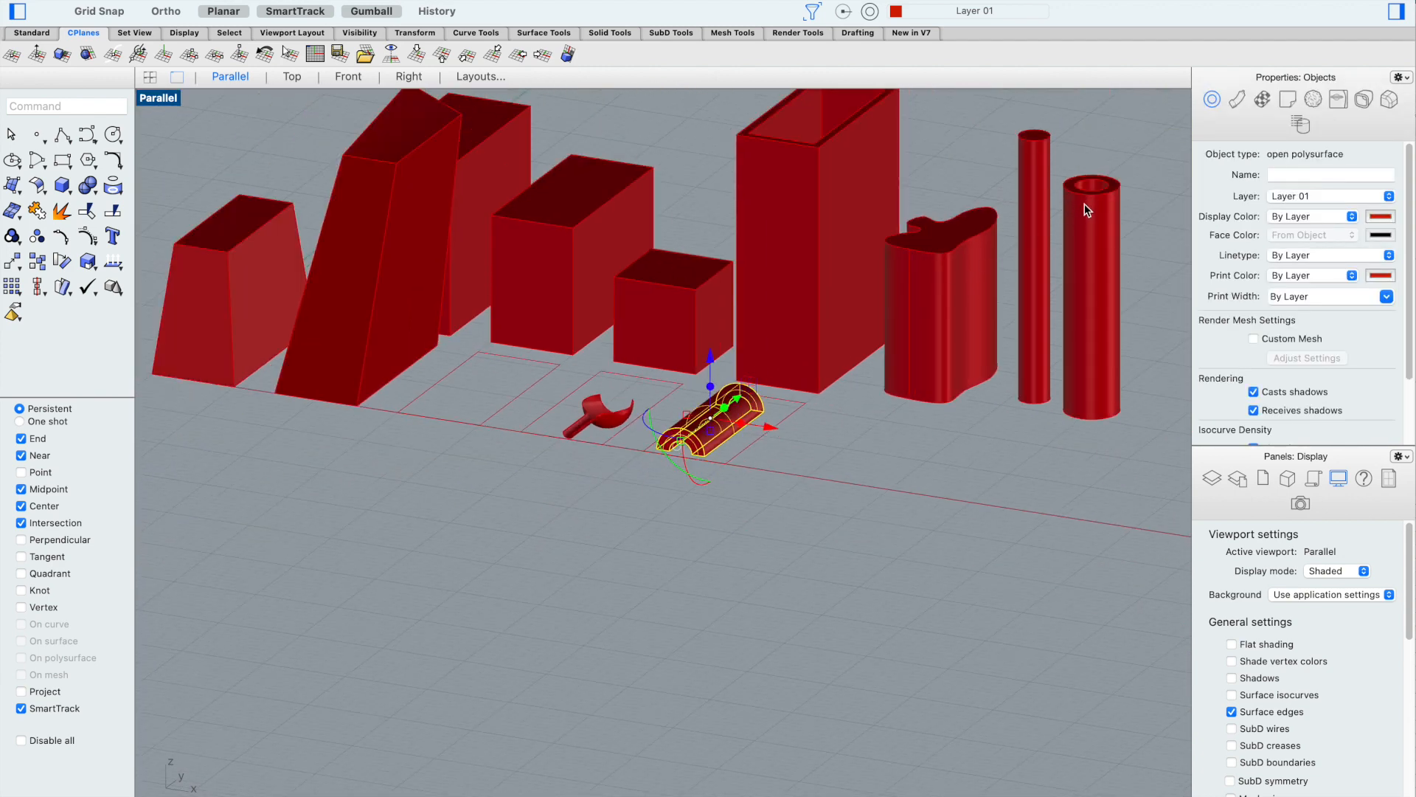
scroll(1084, 204, up, 2)
click(573, 580)
scroll(572, 580, up, 3)
scroll(594, 505, up, 2)
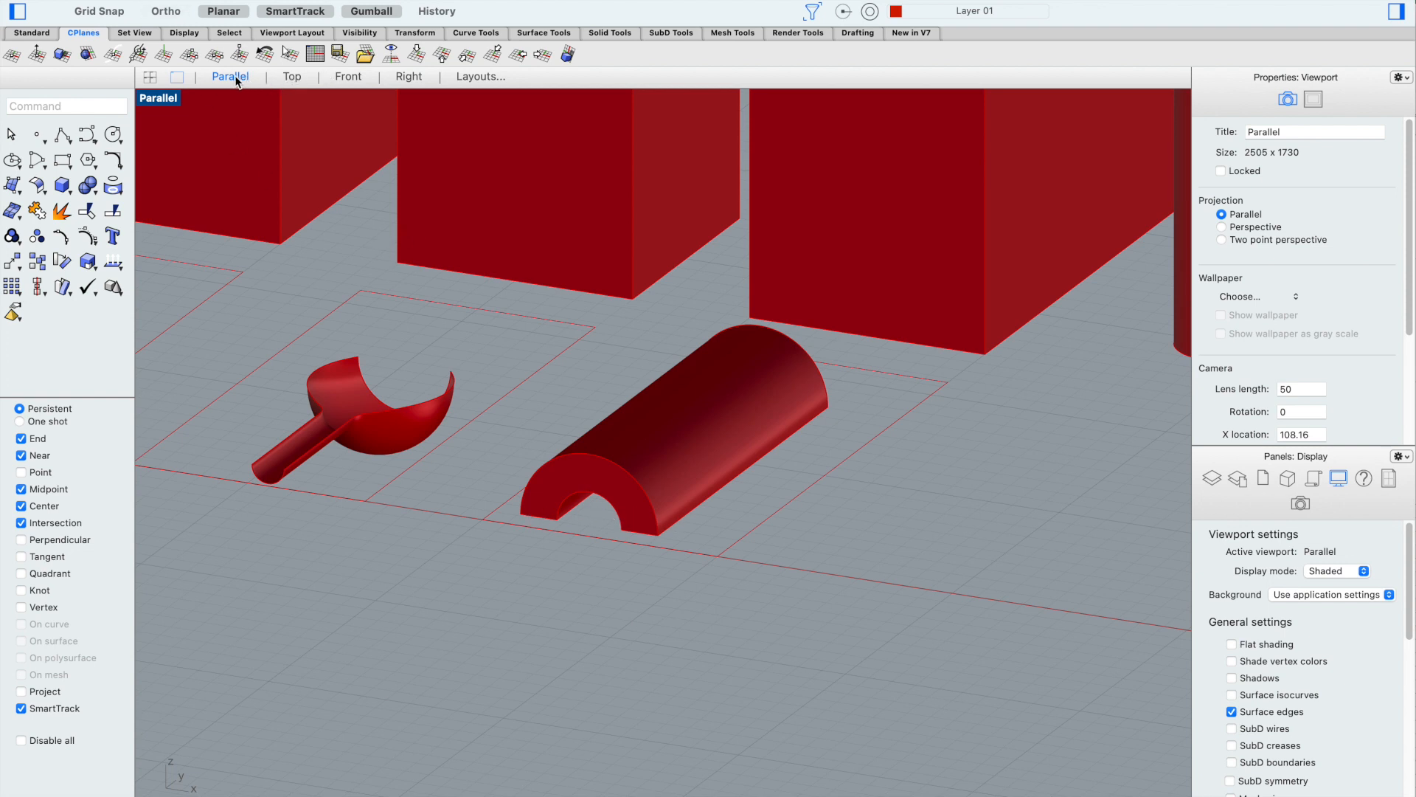
In the Top view, draw another tall narrow rectangle to the right of the half-tube, outside the existing outlines
click(291, 77)
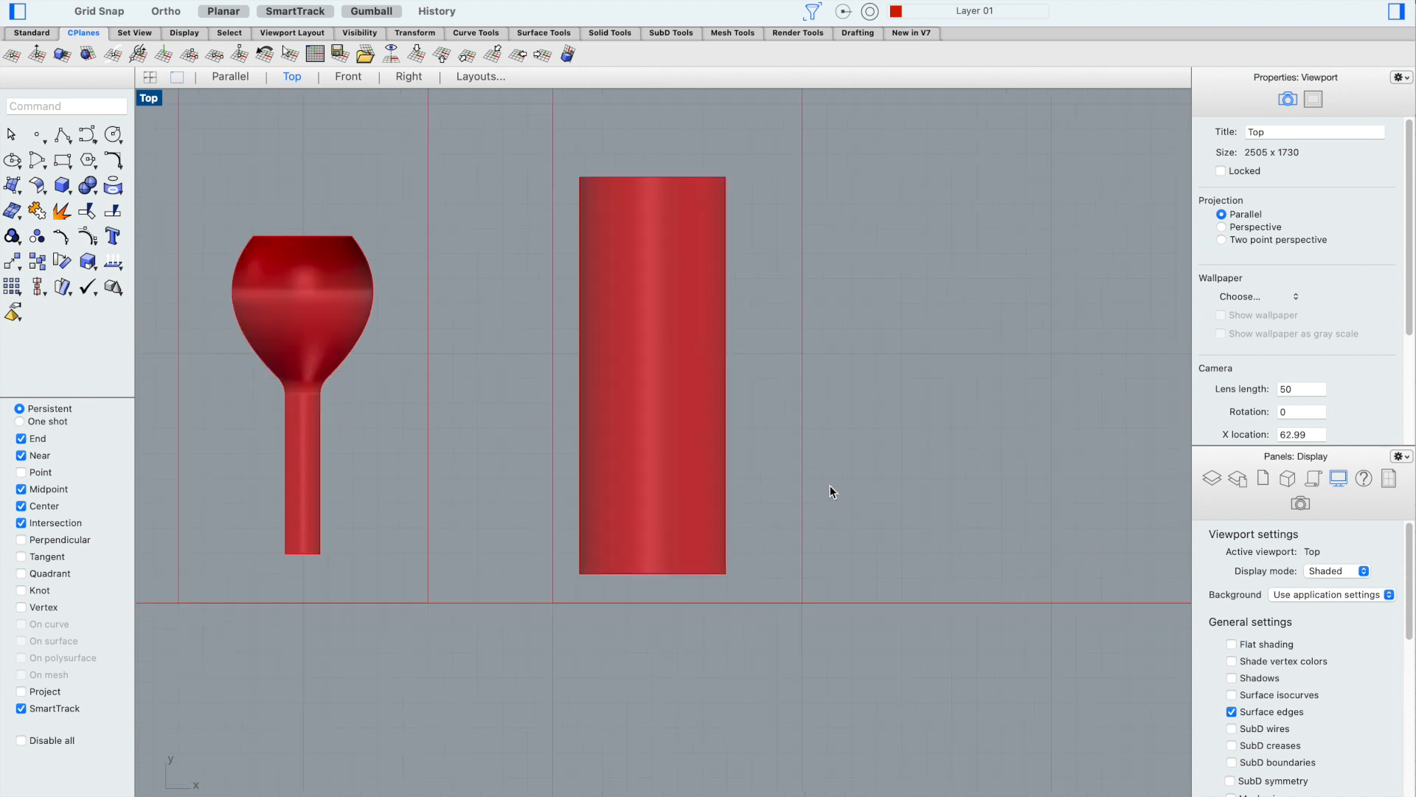
click(62, 161)
click(948, 173)
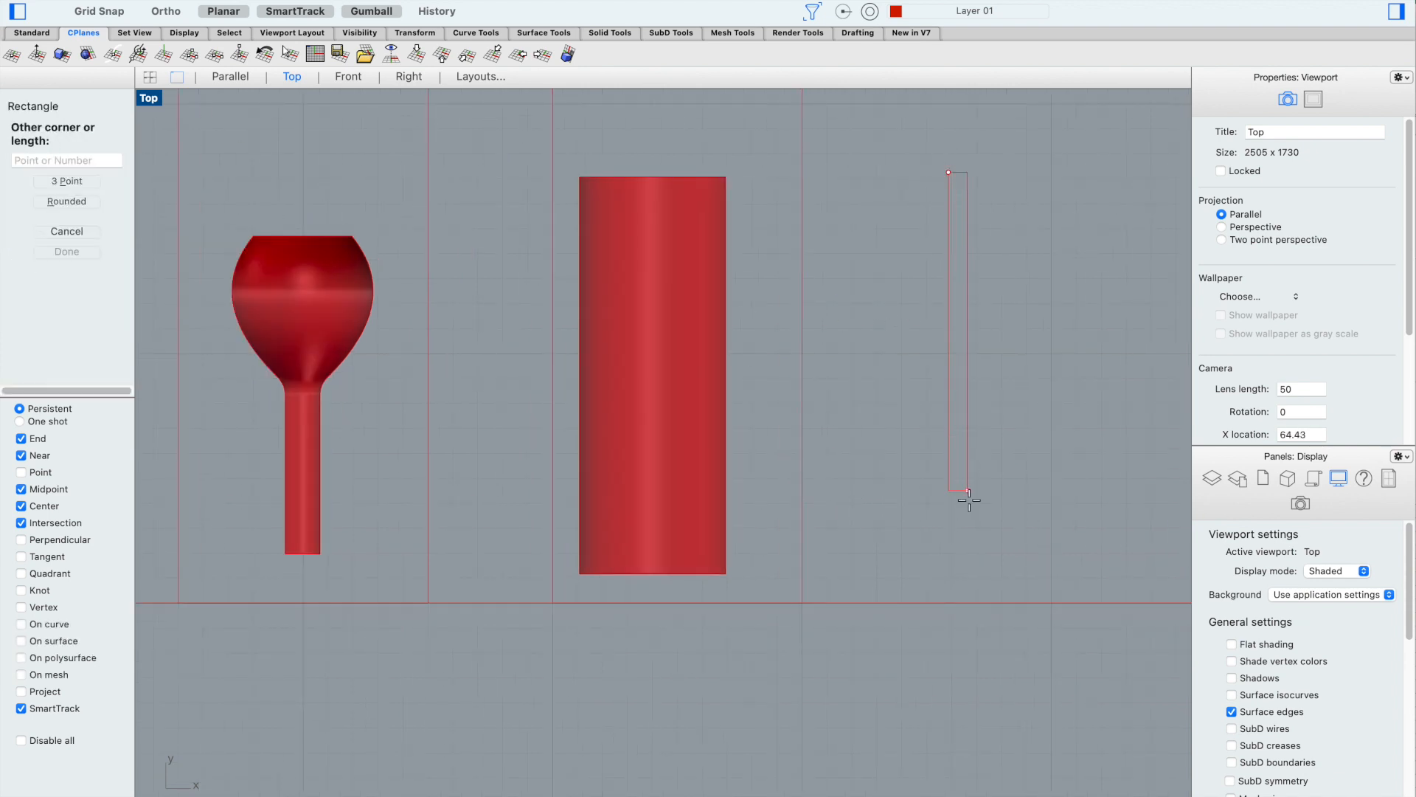
click(996, 567)
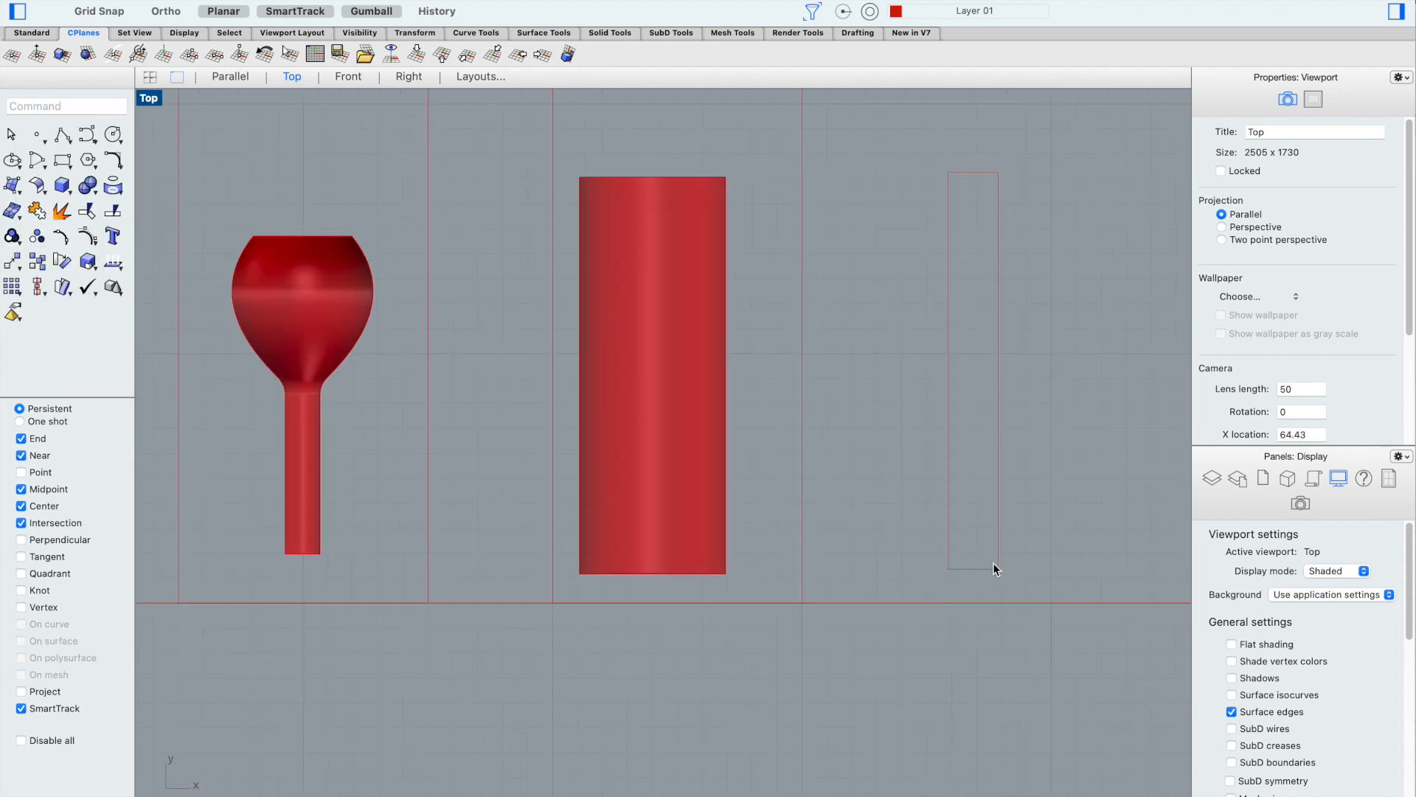
right_click(62, 137)
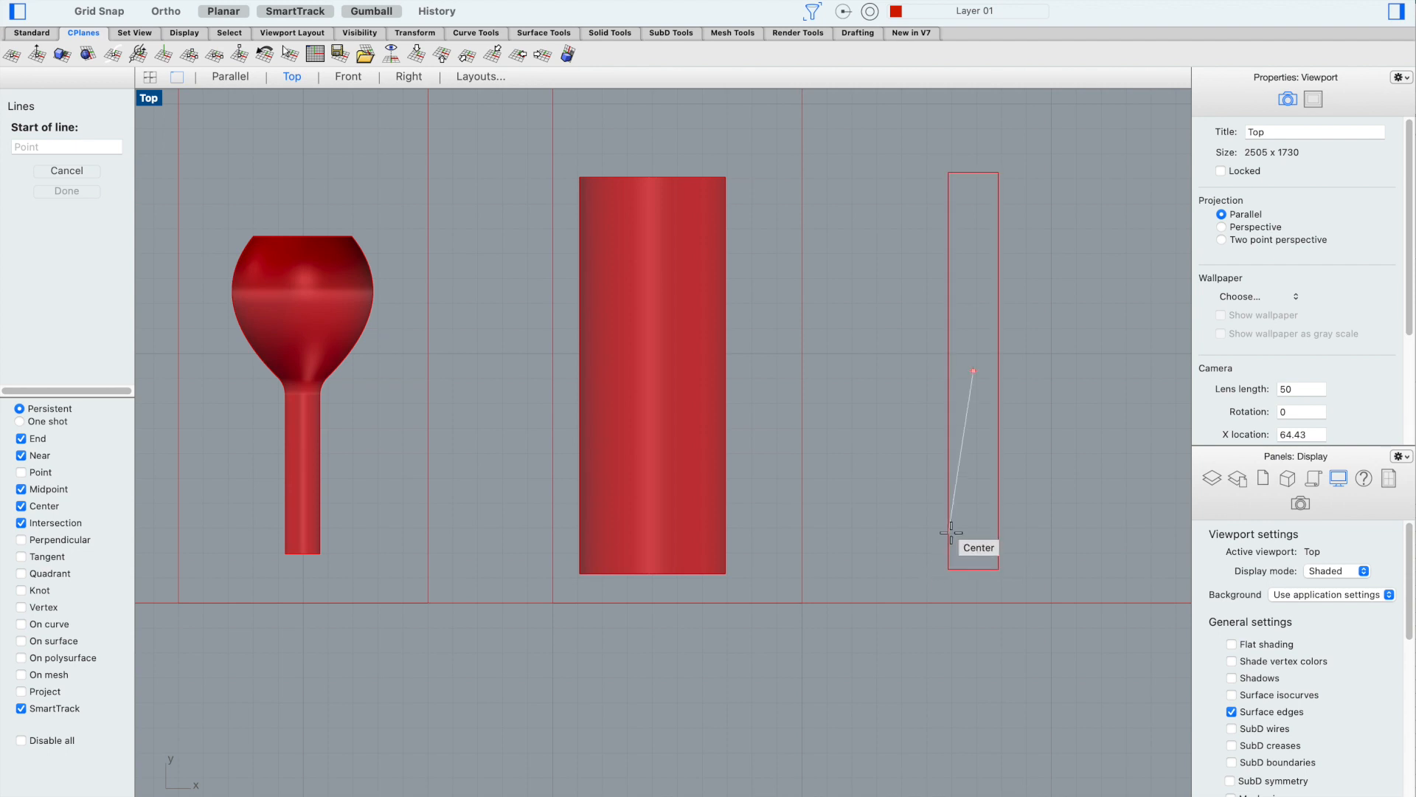
key(Escape)
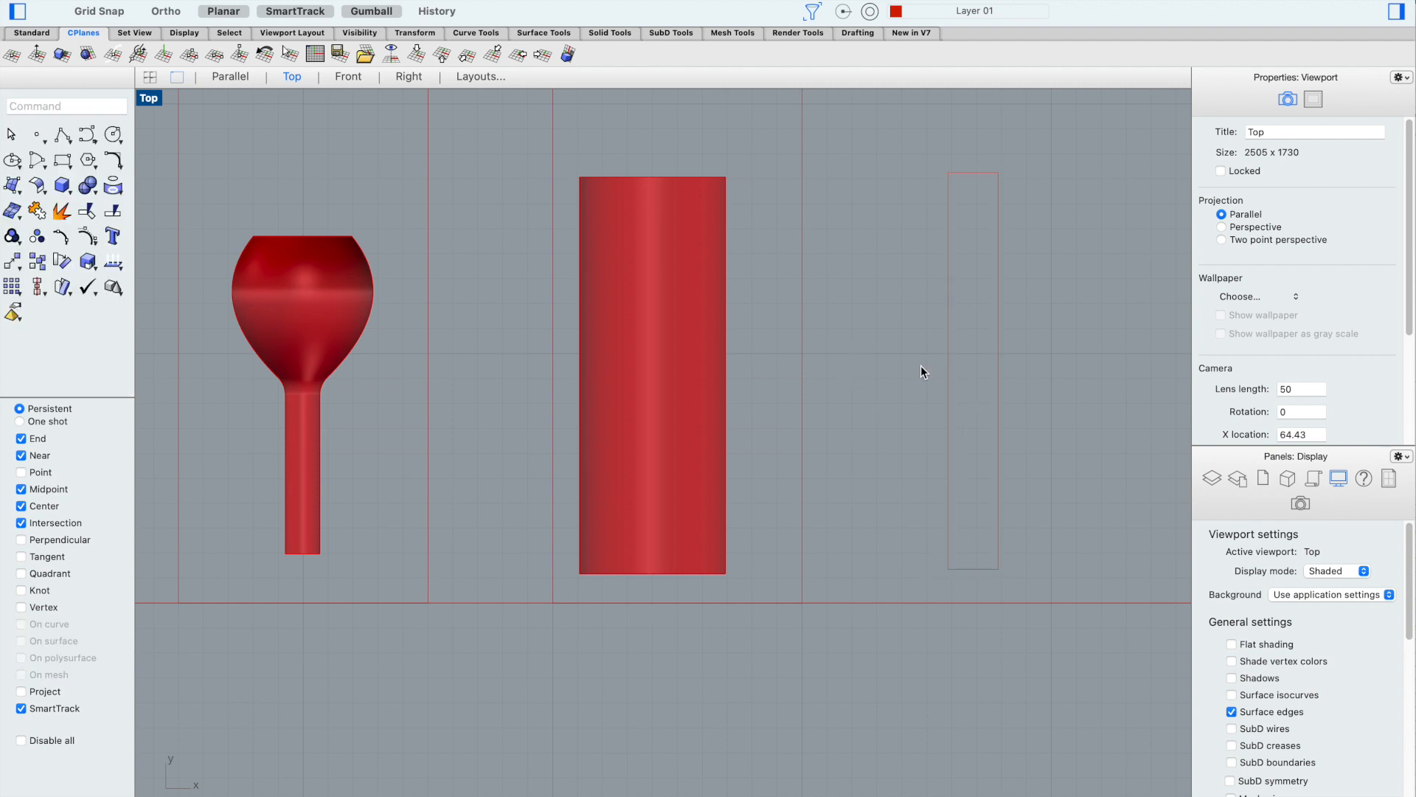
text(o)
key(BackSpace)
Disable the Center object snap and draw a vertical polyline segment along the middle of the new rectangle's left edge
click(62, 137)
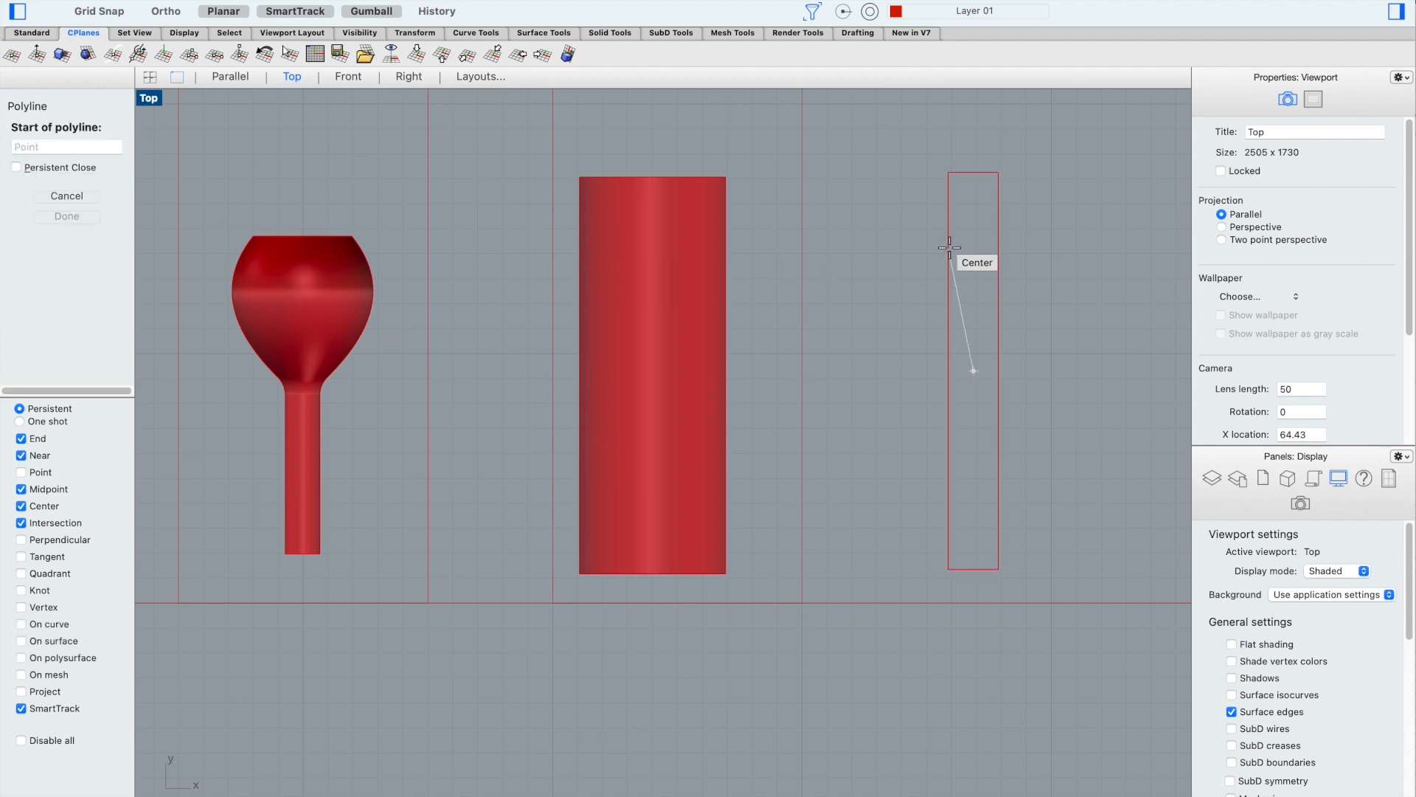
click(33, 509)
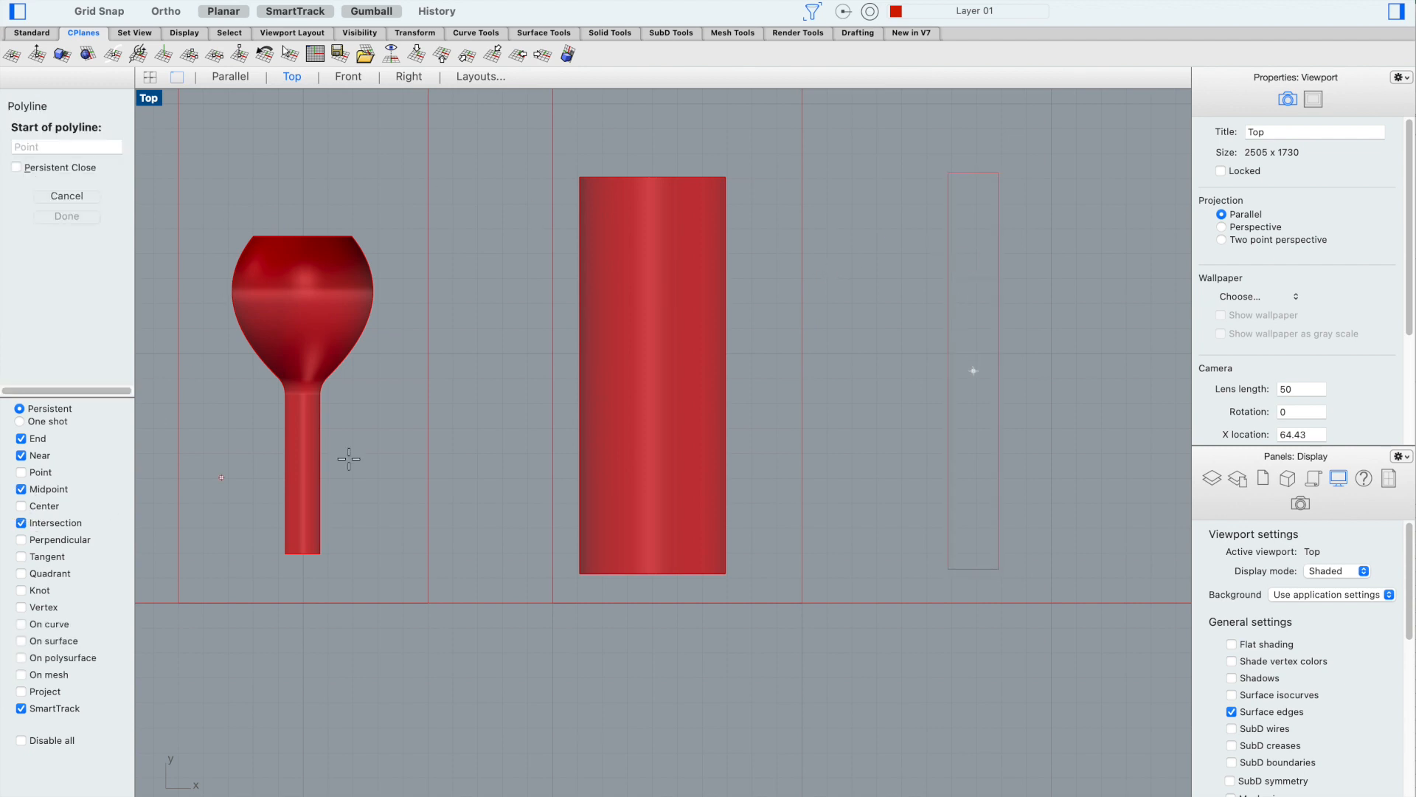
click(947, 271)
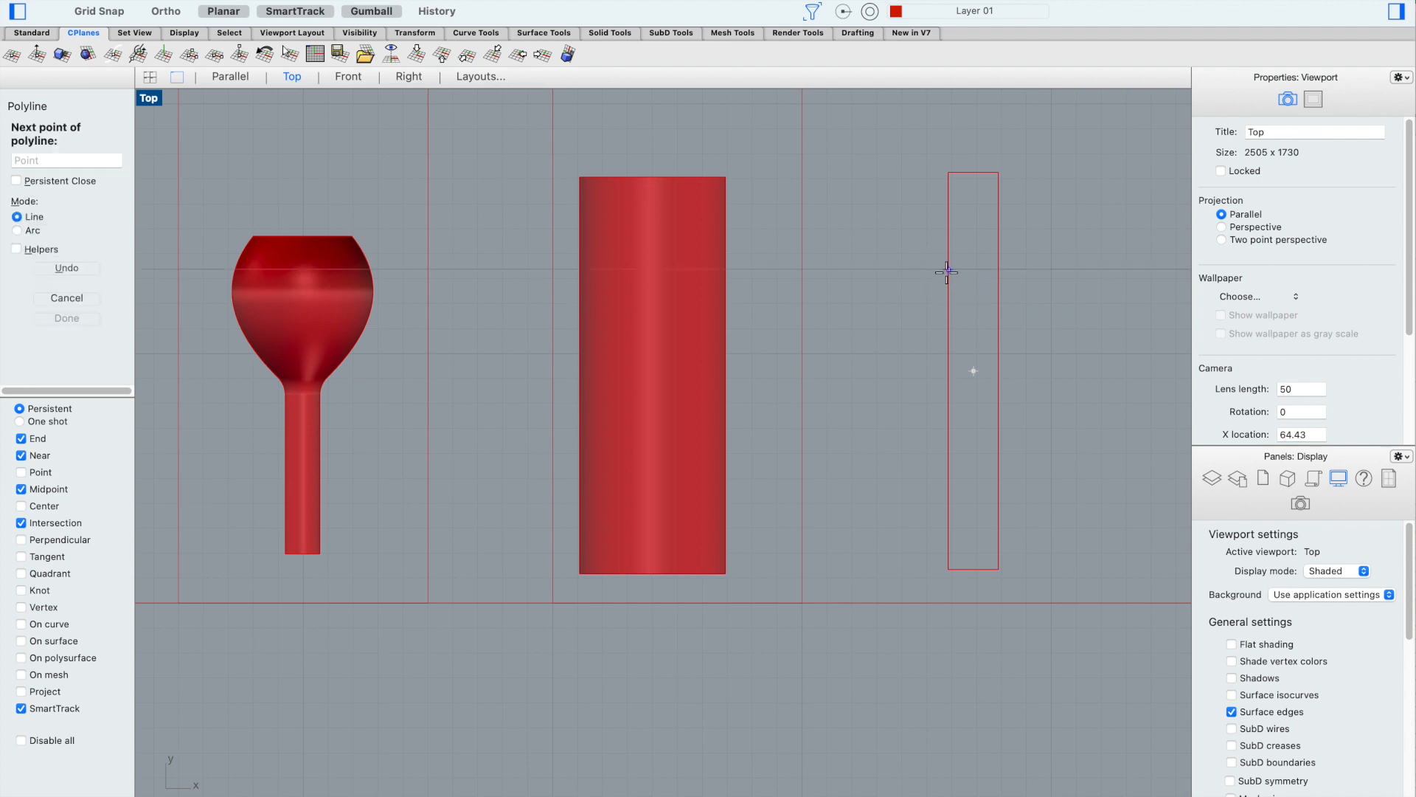
click(948, 506)
key(Return)
scroll(973, 501, up, 2)
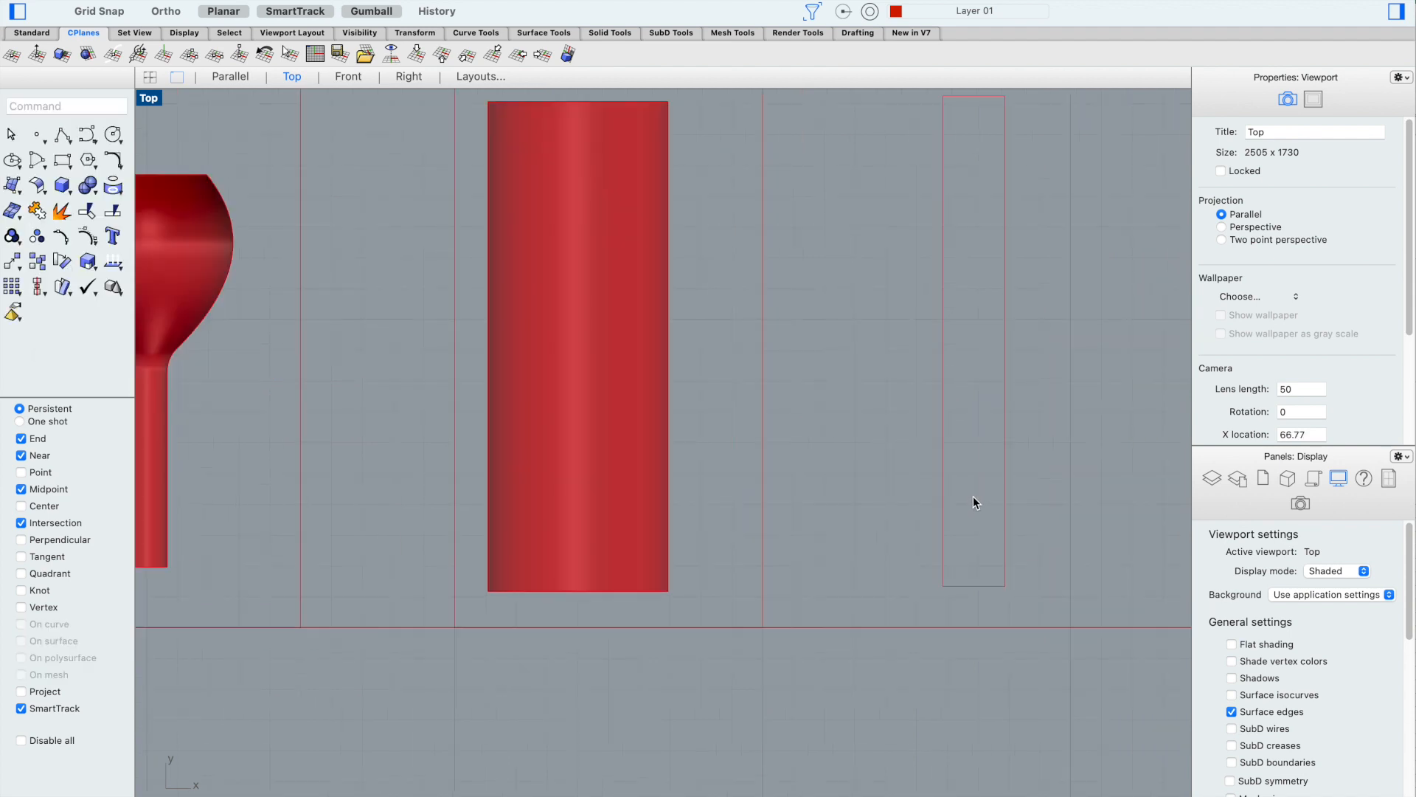
Select the vertical line that overlaps the left edge of the new tall rectangle
click(937, 378)
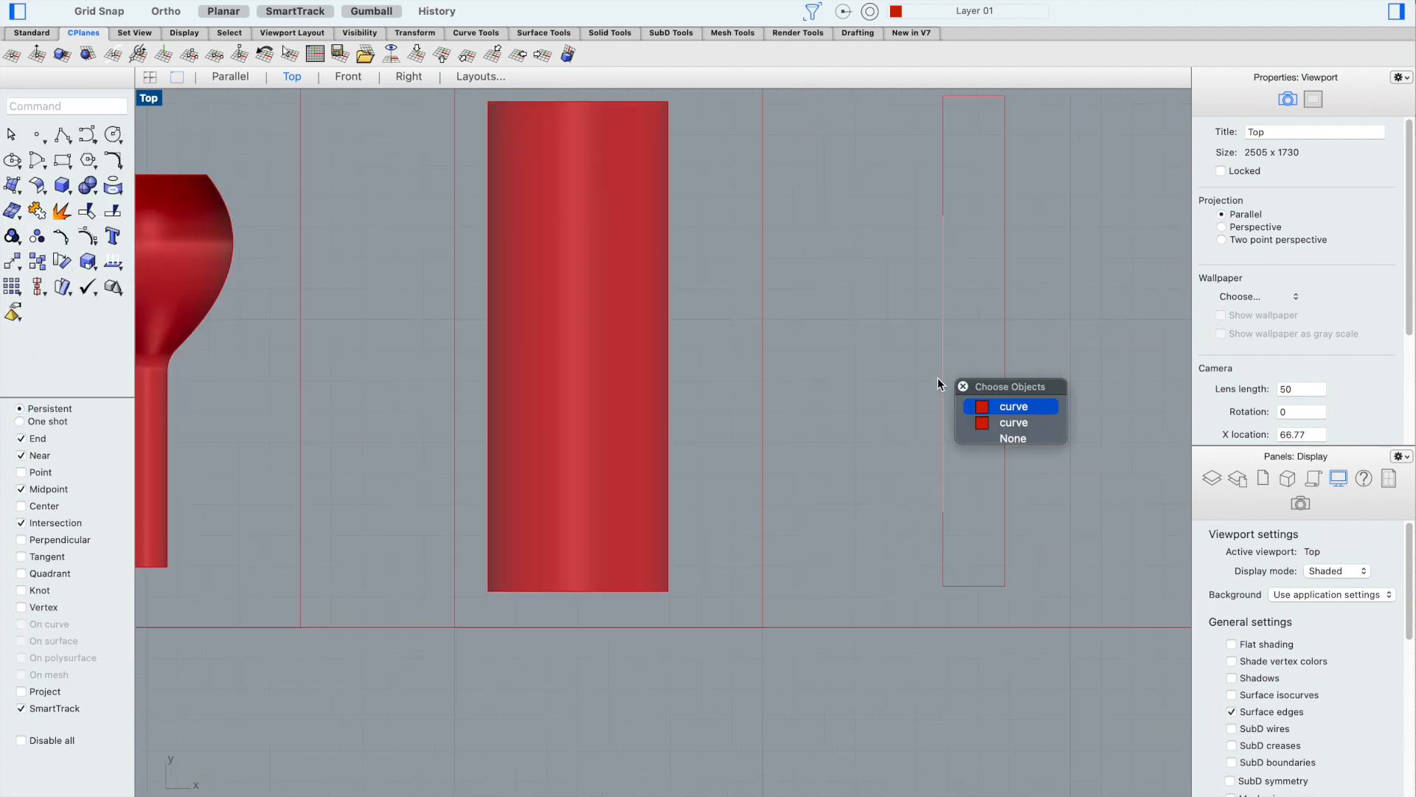
click(997, 405)
scroll(1015, 419, down, 3)
scroll(1002, 366, up, 3)
scroll(999, 379, down, 2)
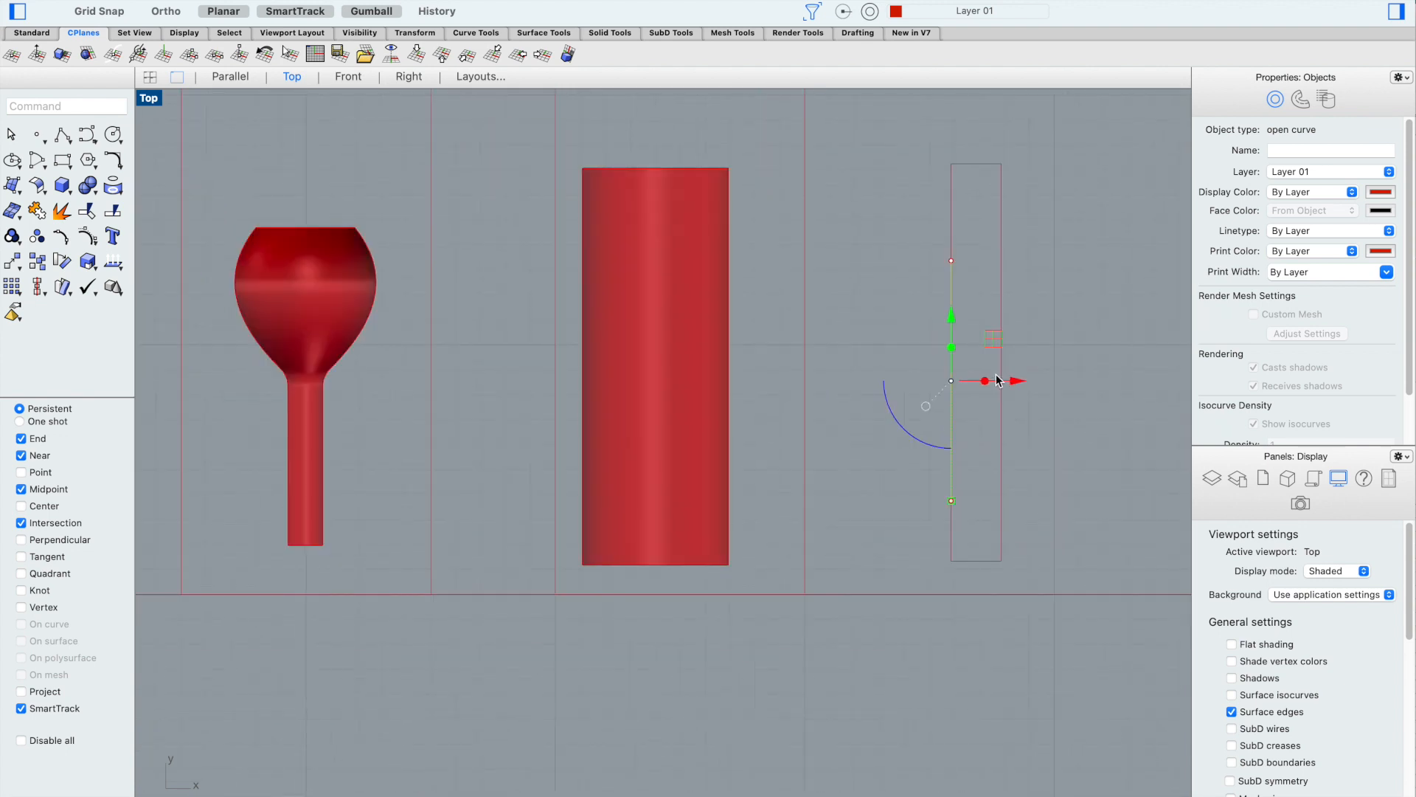
Try moving the selected vertical line by .5 in the X direction, and undo the move
click(1016, 383)
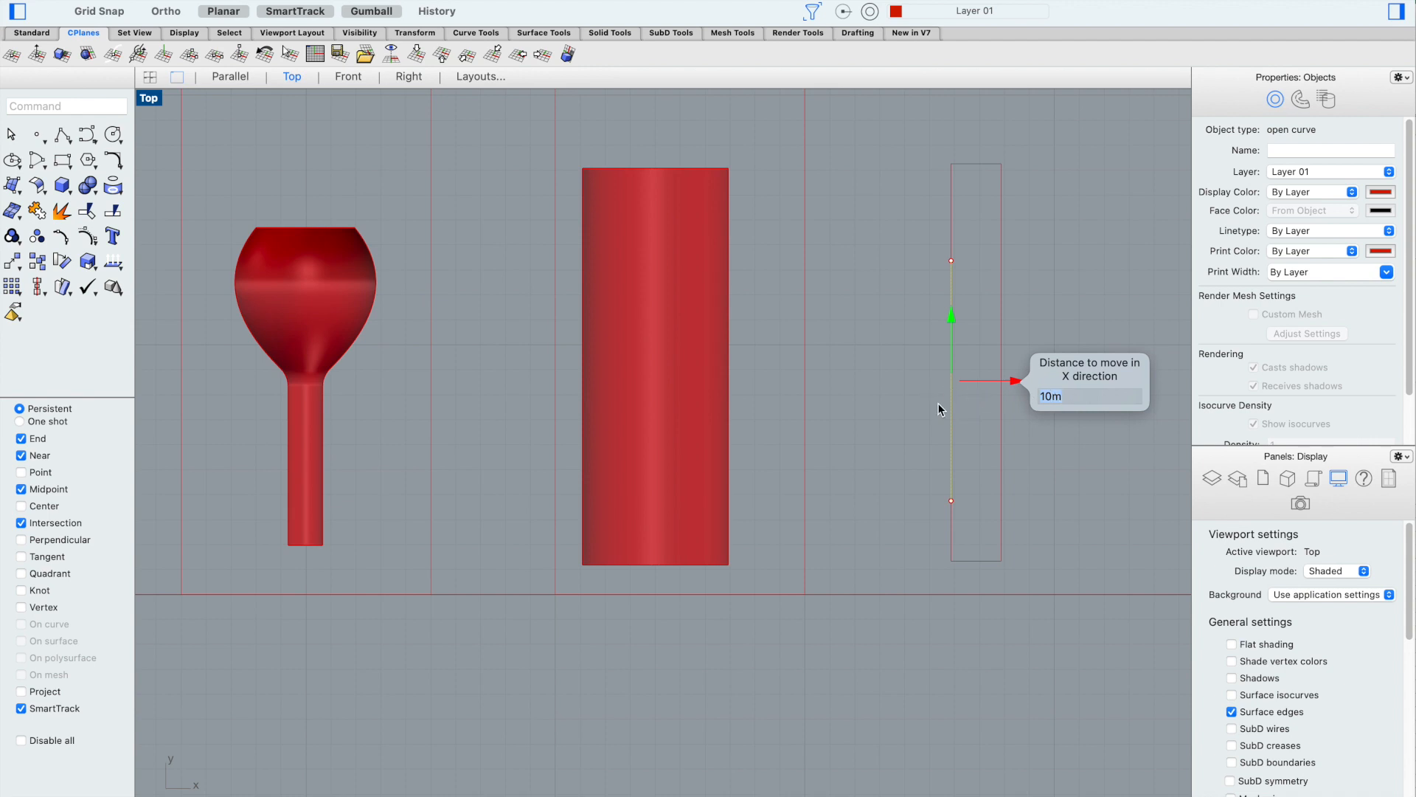
text(.5)
key(Return)
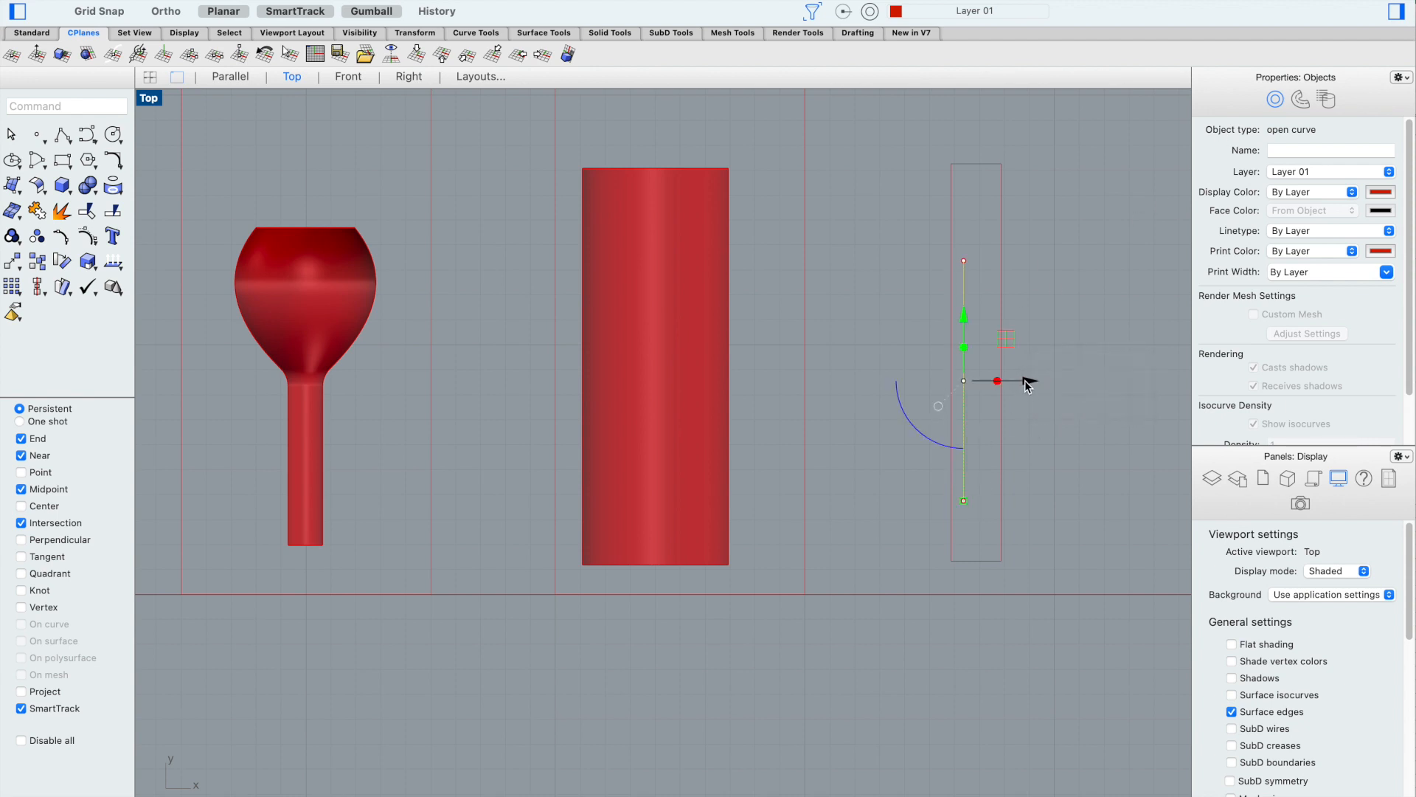
click(1028, 381)
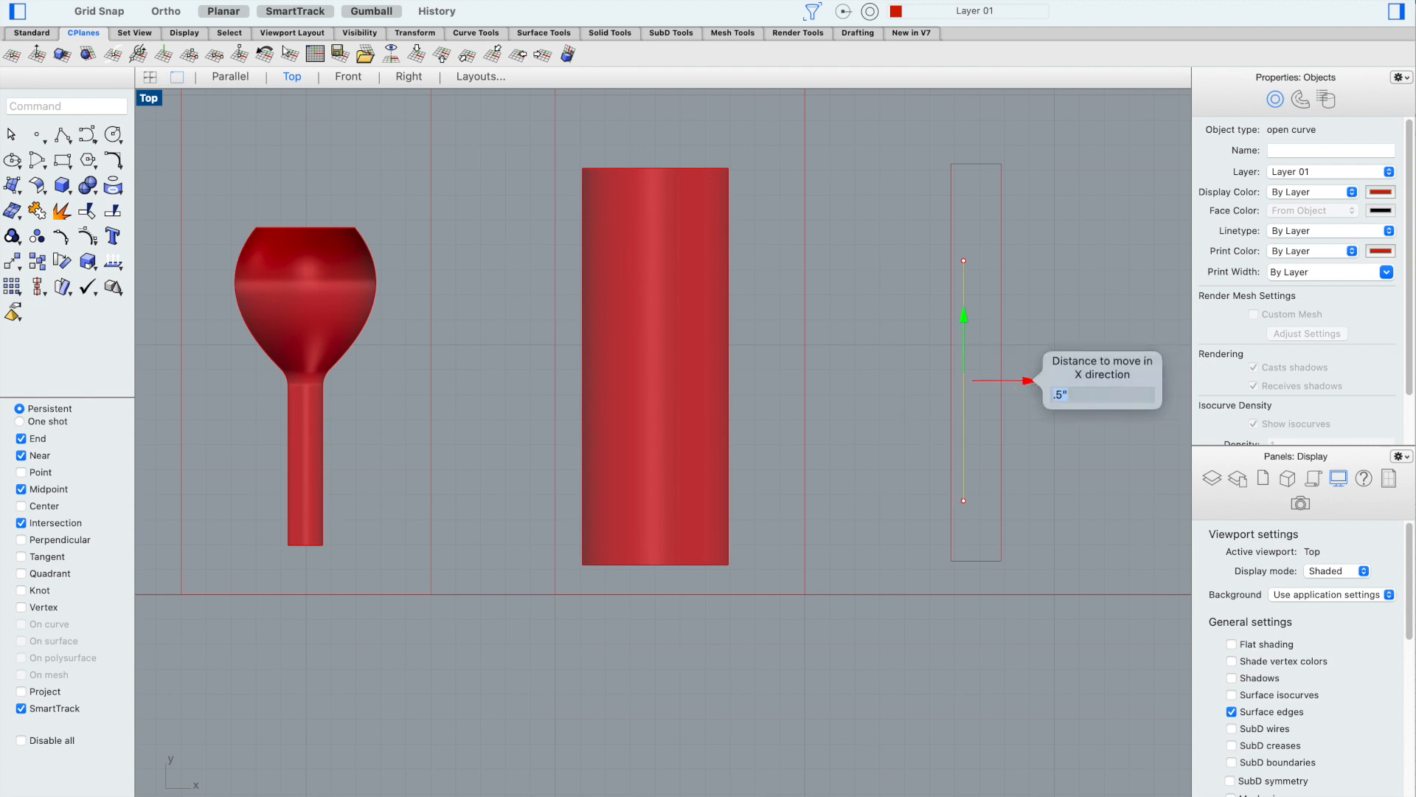
key(Escape)
key(super+z)
Move the vertical line by -.5 in the X direction, outside the rectangle's left edge, and deselect it
click(1023, 382)
click(1046, 393)
text(-)
key(Return)
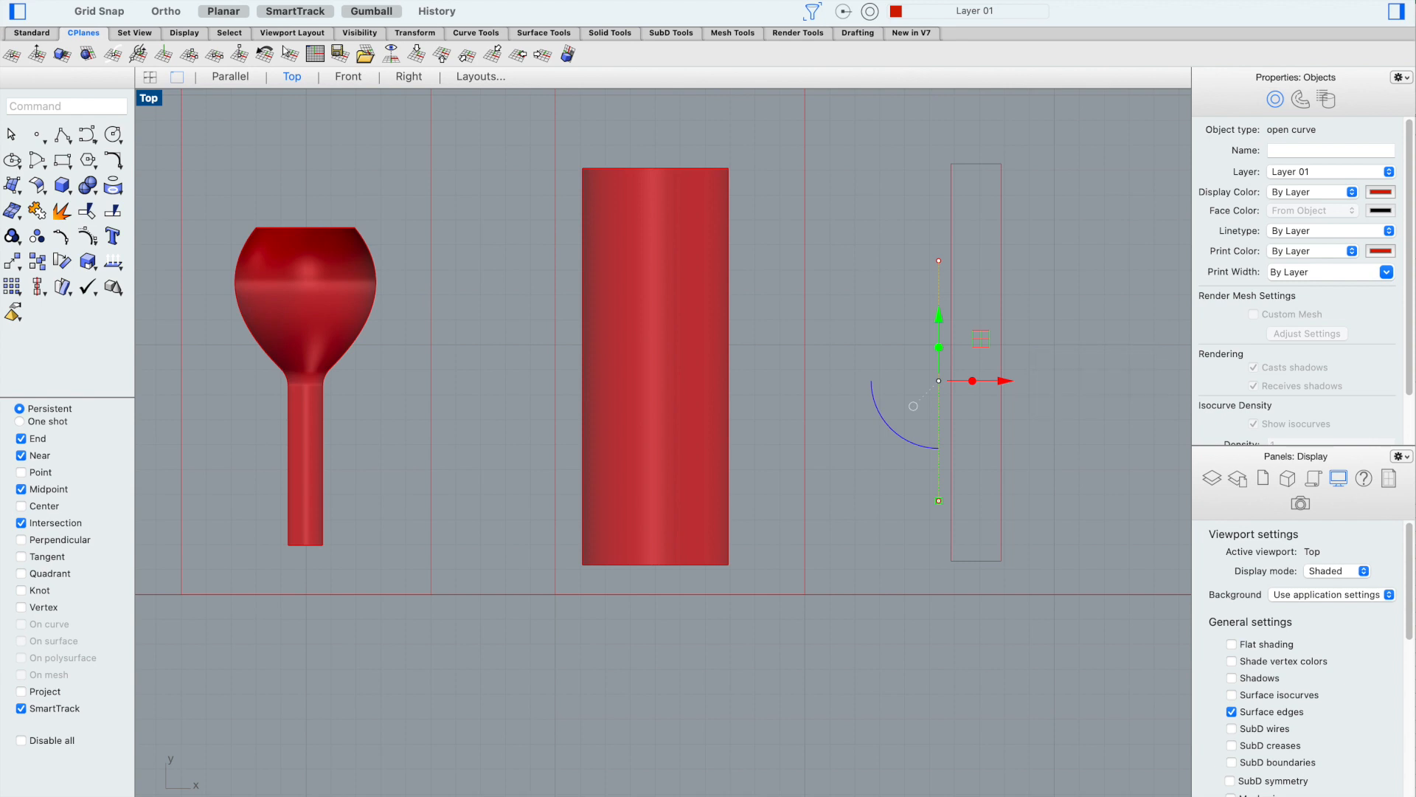
click(838, 205)
scroll(984, 262, up, 2)
scroll(951, 231, down, 4)
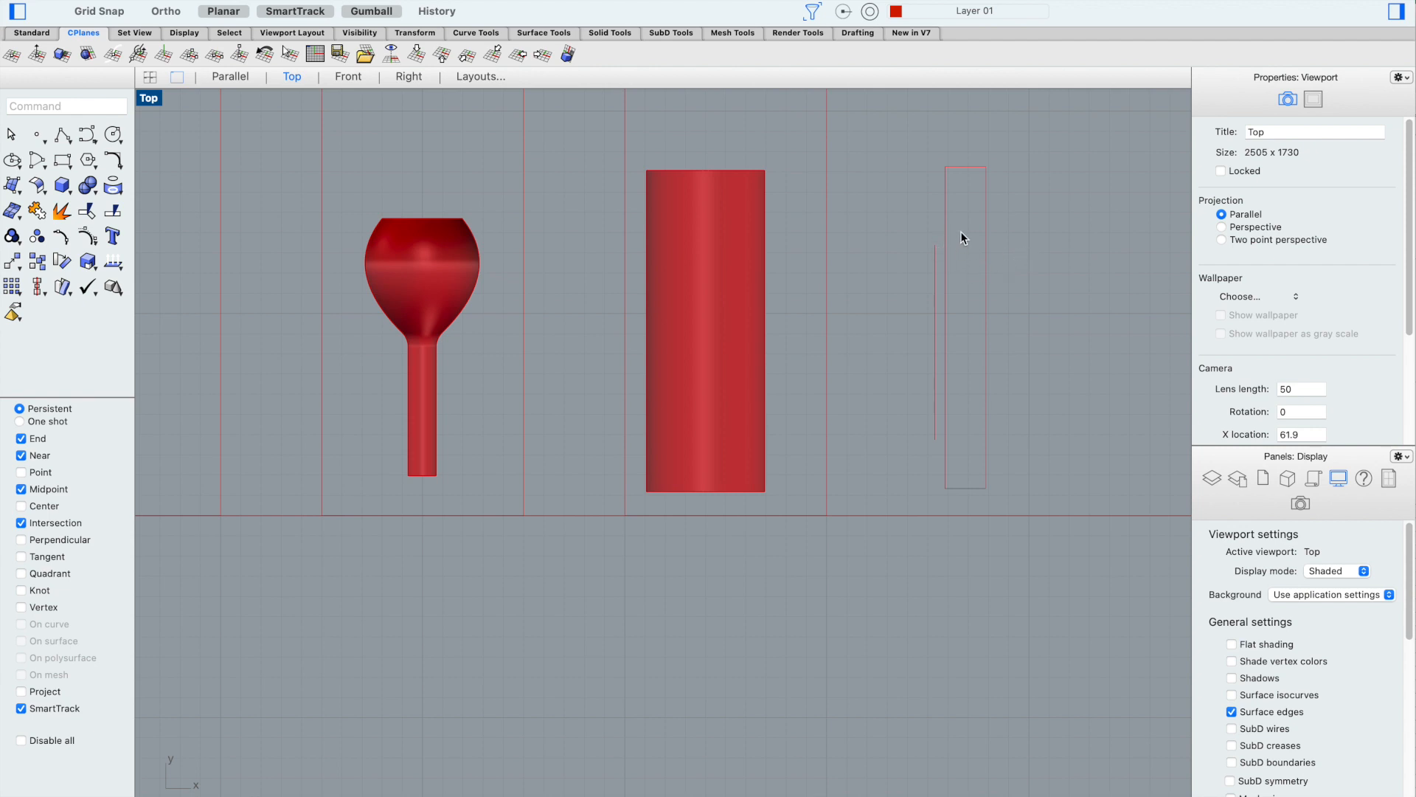
Revolve the tall narrow rectangle by 180 degrees around the offset vertical line, setting the start angle toward the opposite side of the axis
scroll(973, 221, down, 2)
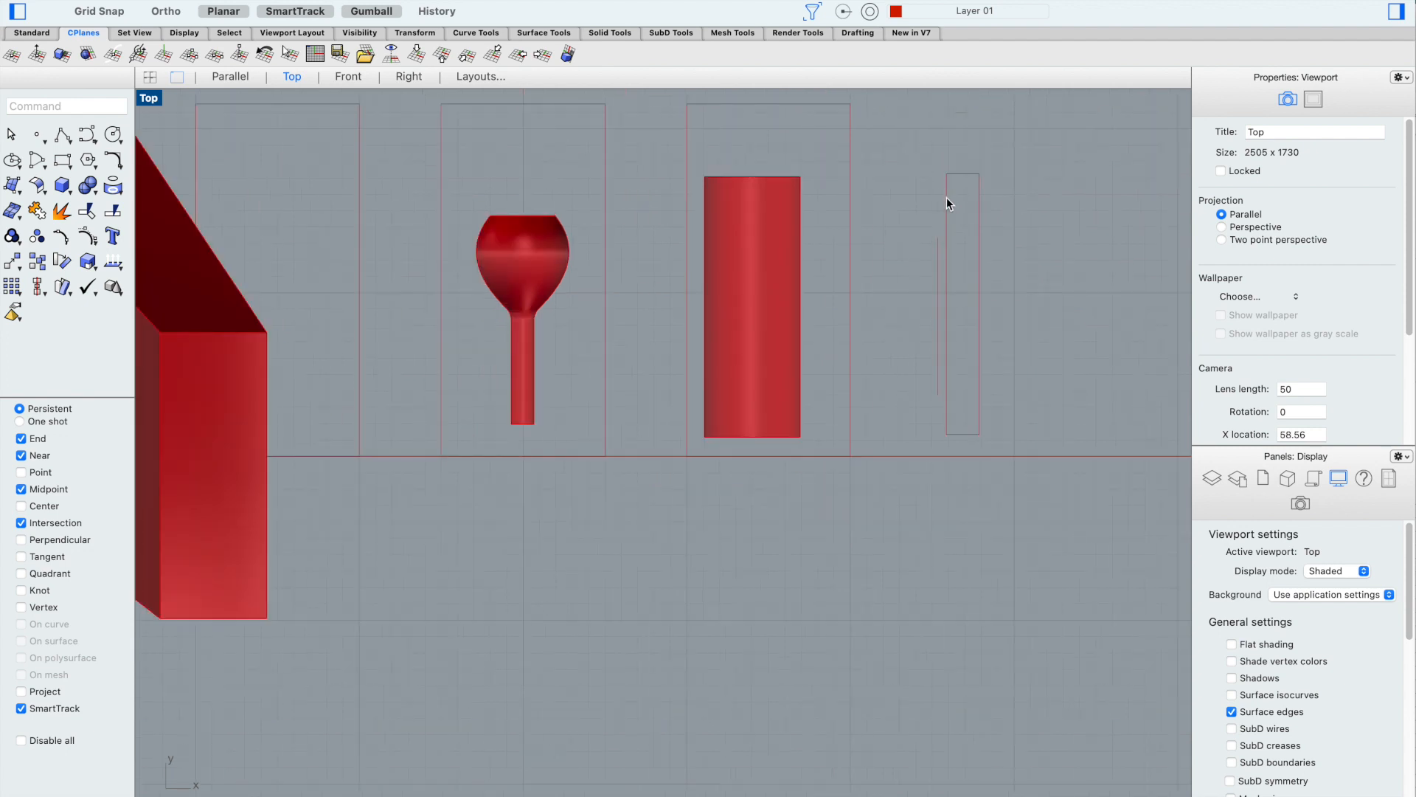
scroll(952, 216, up, 2)
click(948, 226)
text(Revolve)
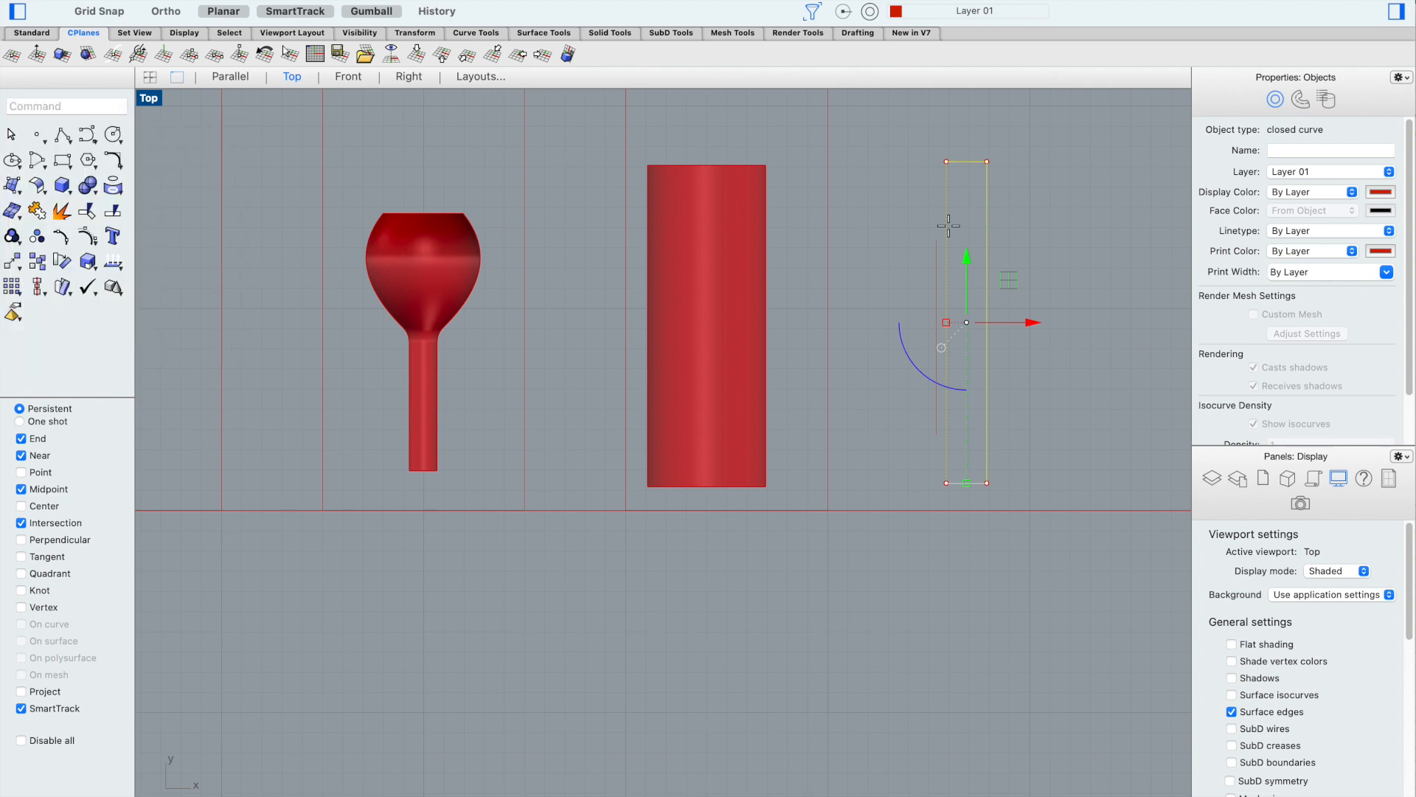
key(Return)
click(937, 243)
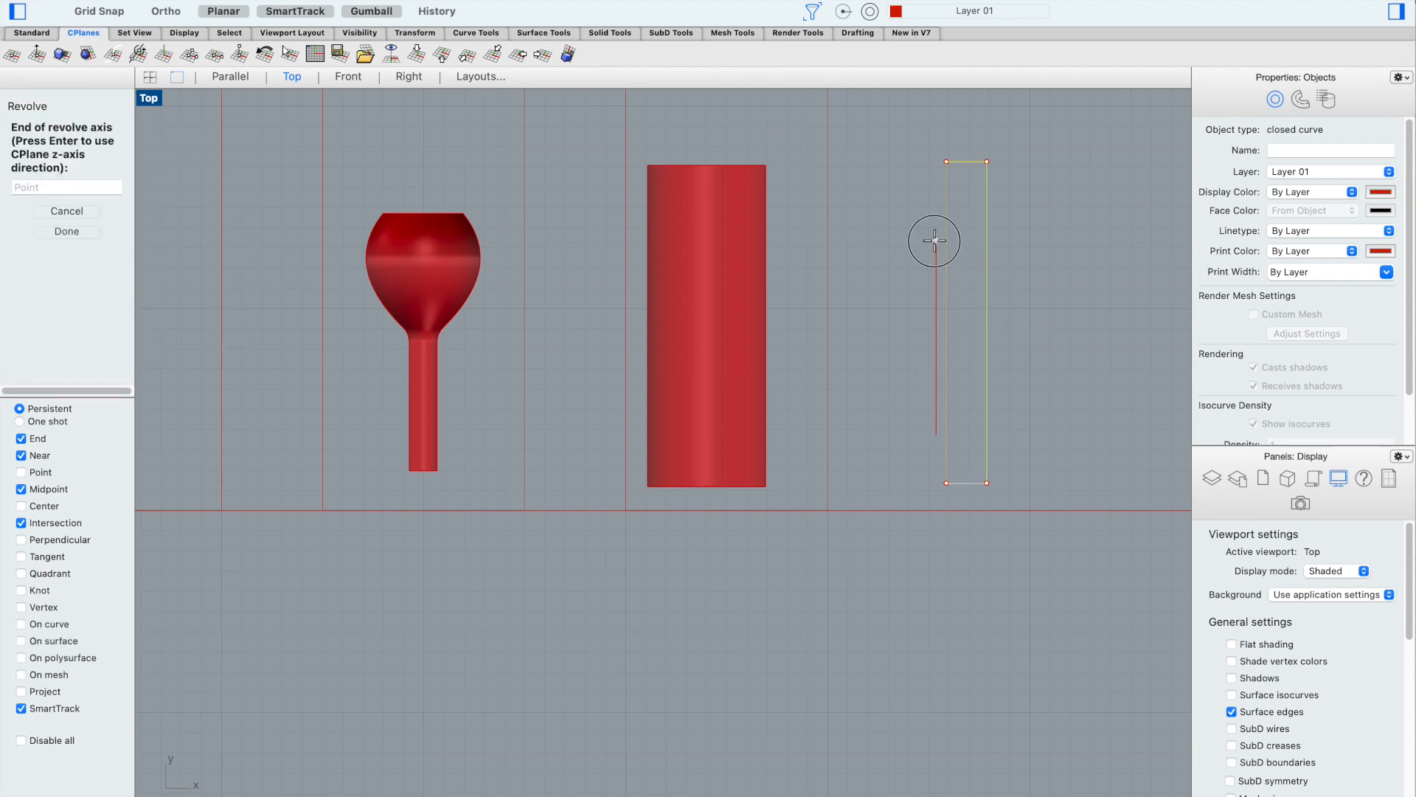
click(936, 384)
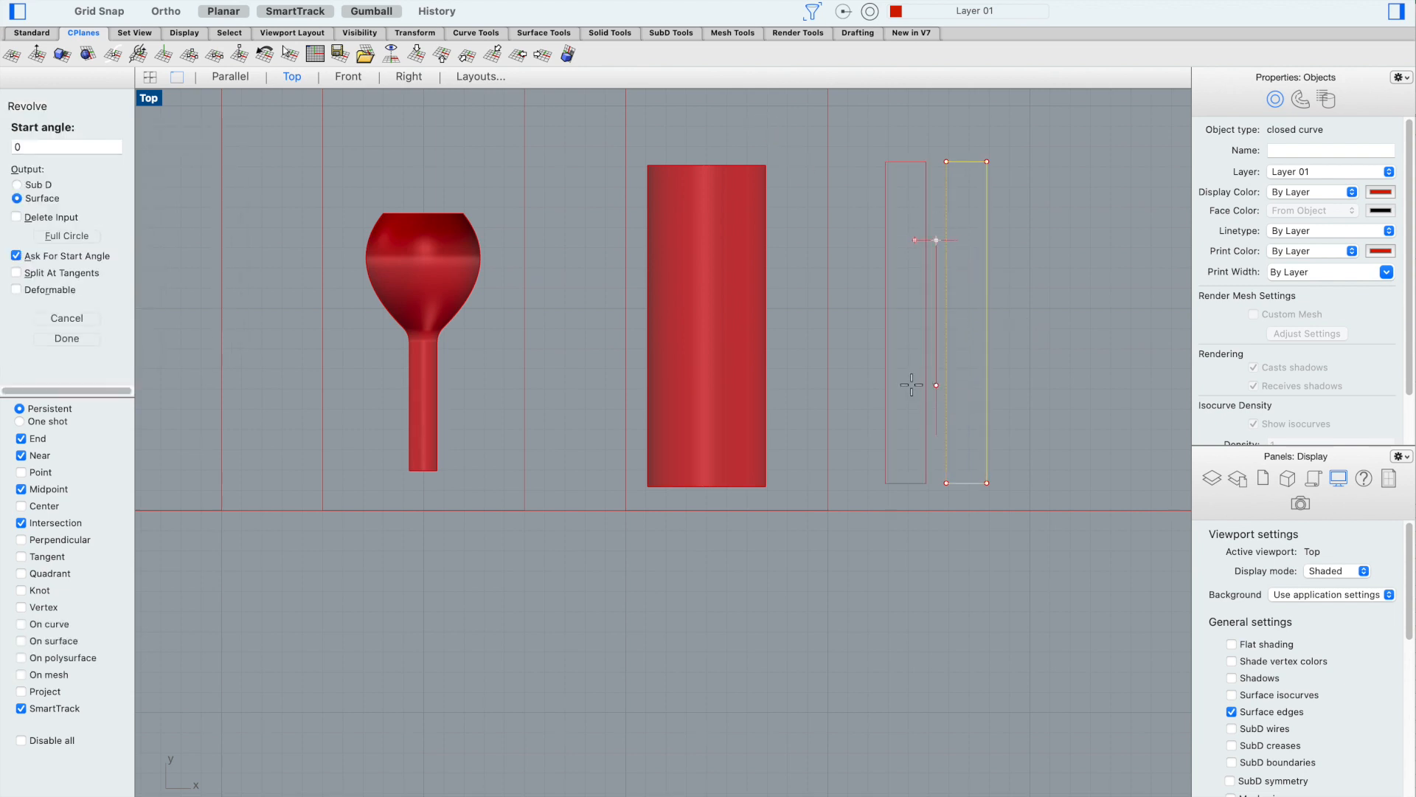
click(909, 386)
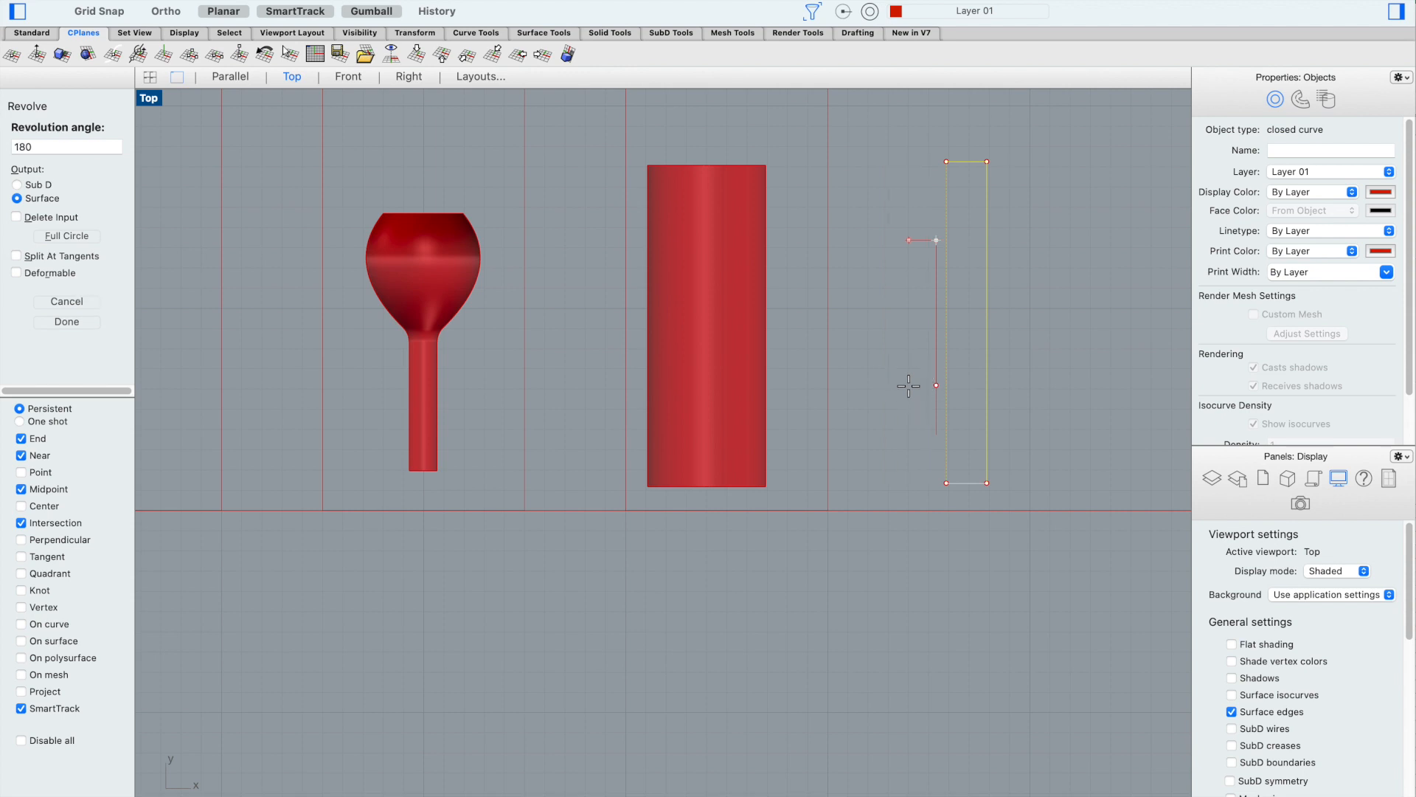
key(Return)
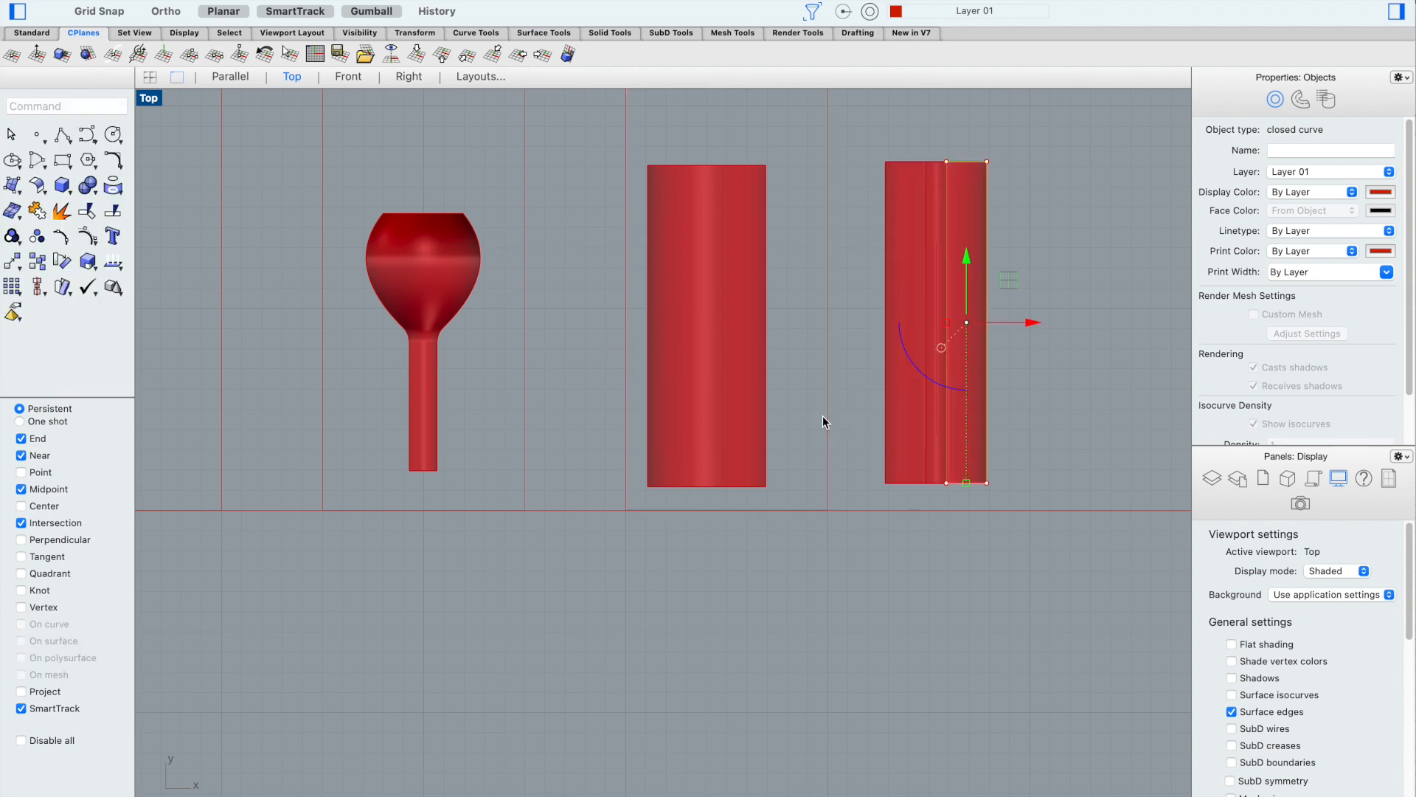
Restart the Revolve command on the still-selected tall rectangle
key(Return)
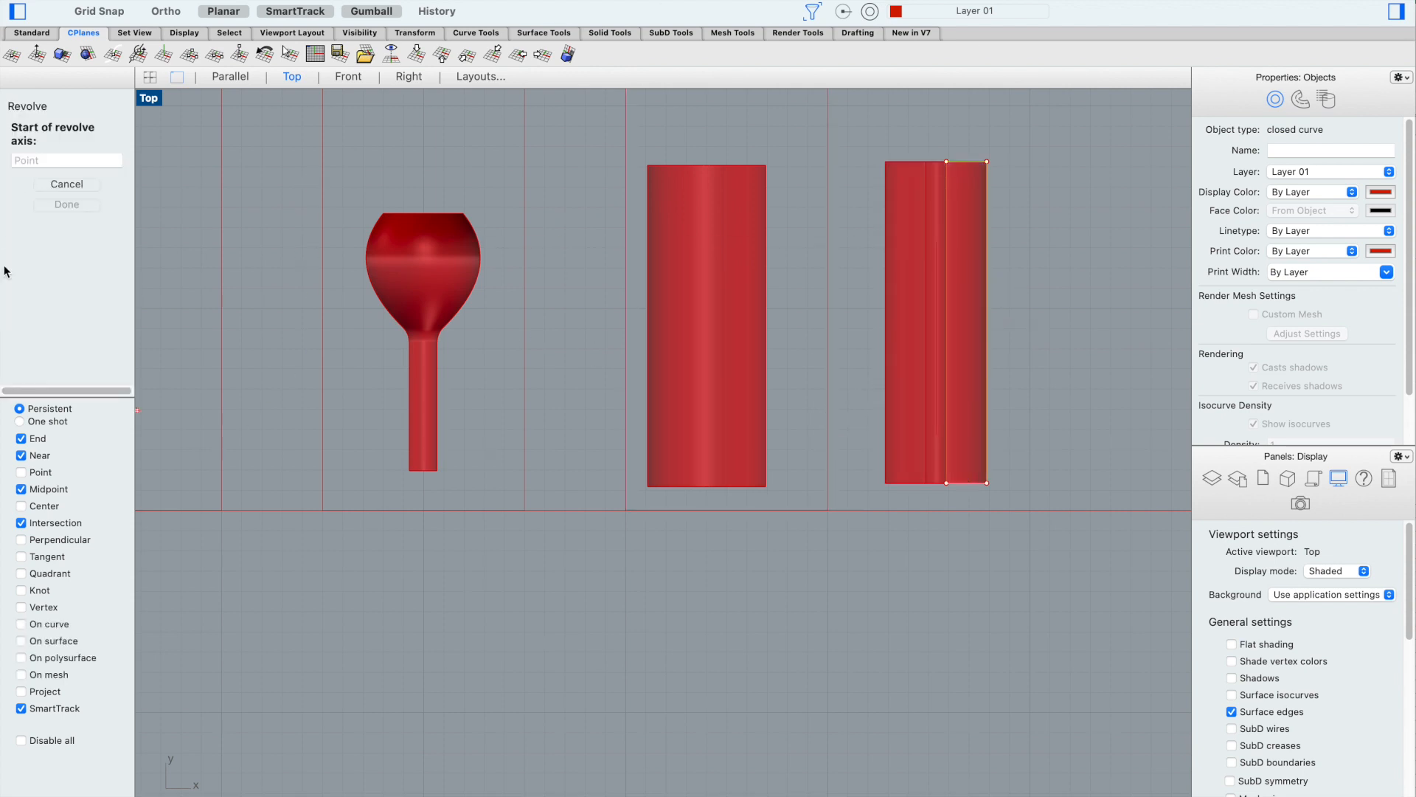
scroll(704, 177, down, 2)
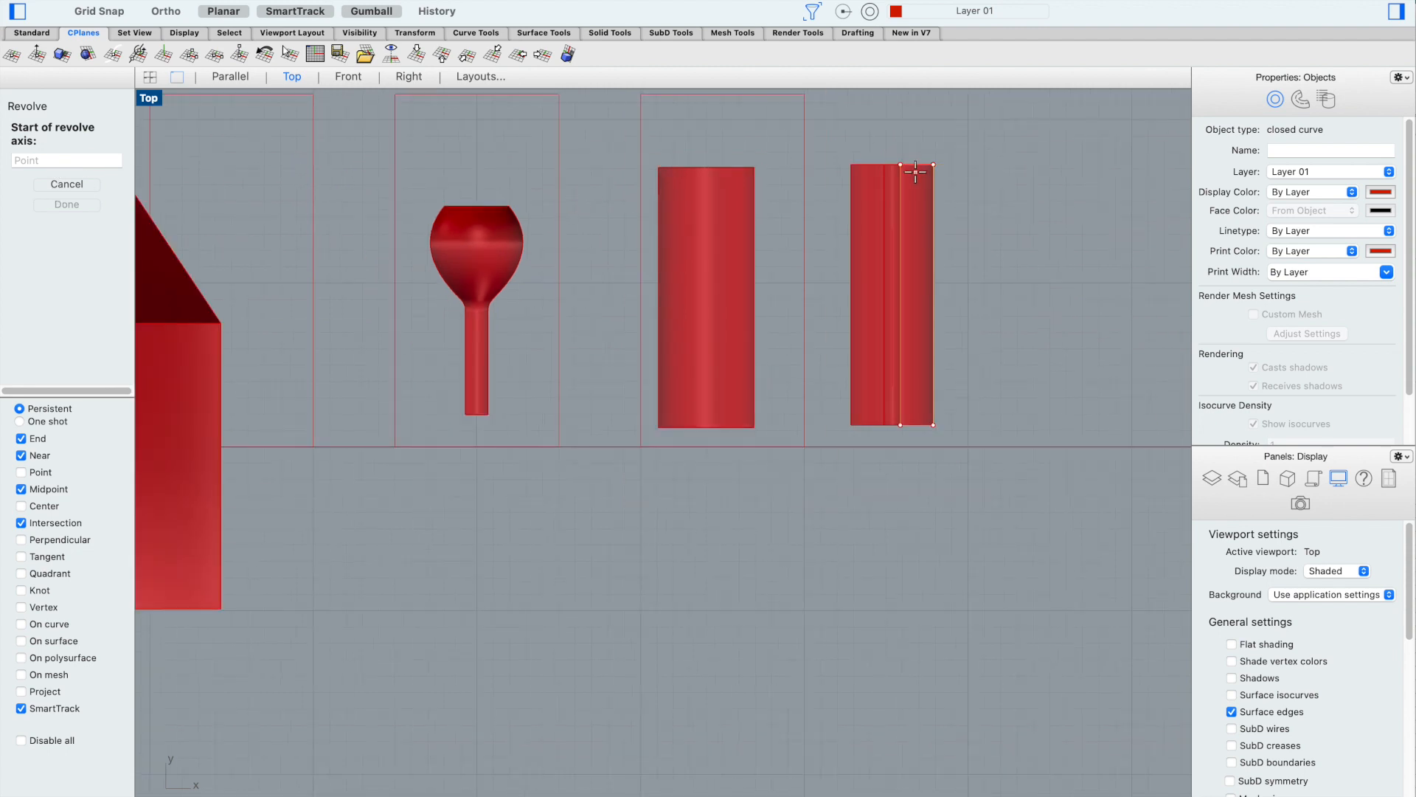
right_drag(920, 158, 908, 179)
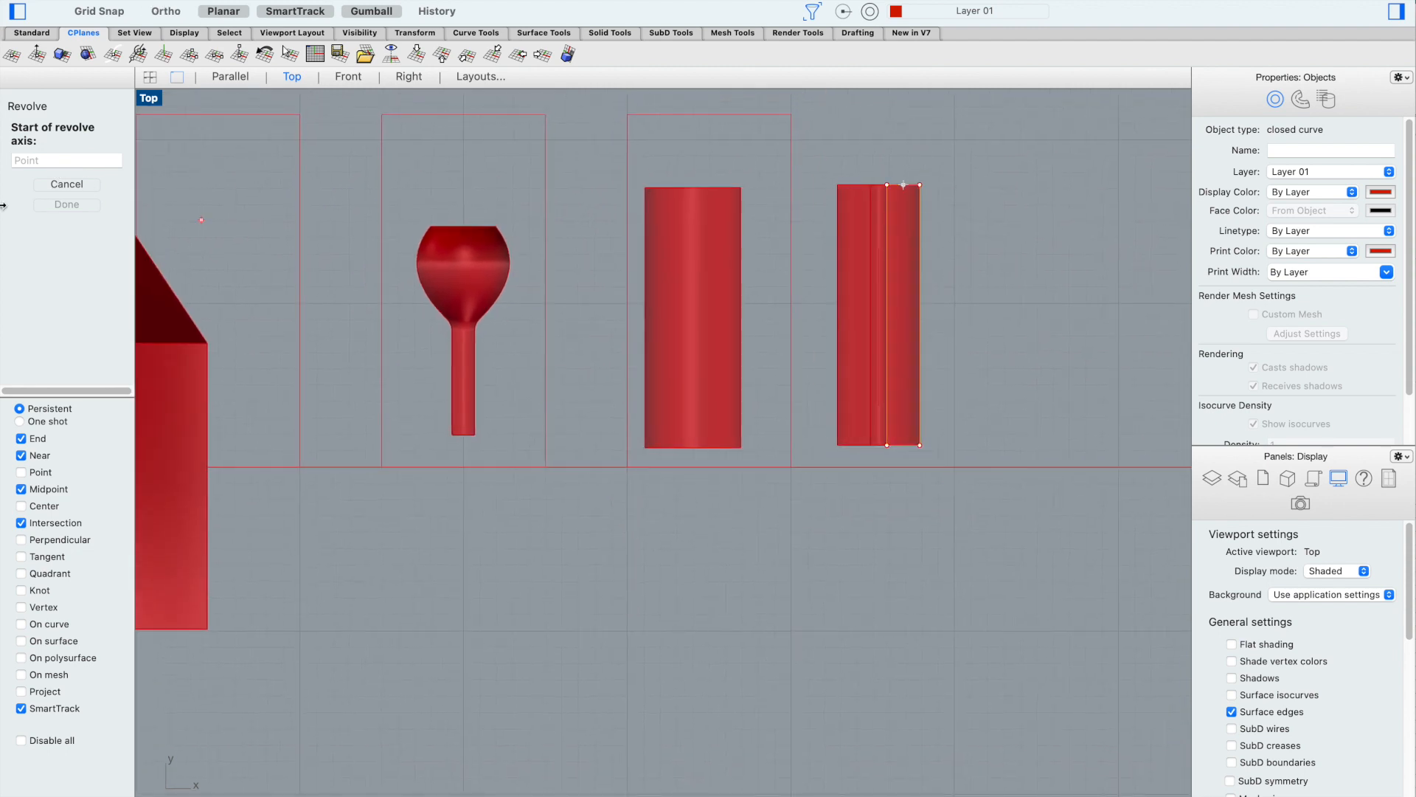
click(230, 76)
scroll(860, 576, up, 2)
scroll(829, 556, up, 5)
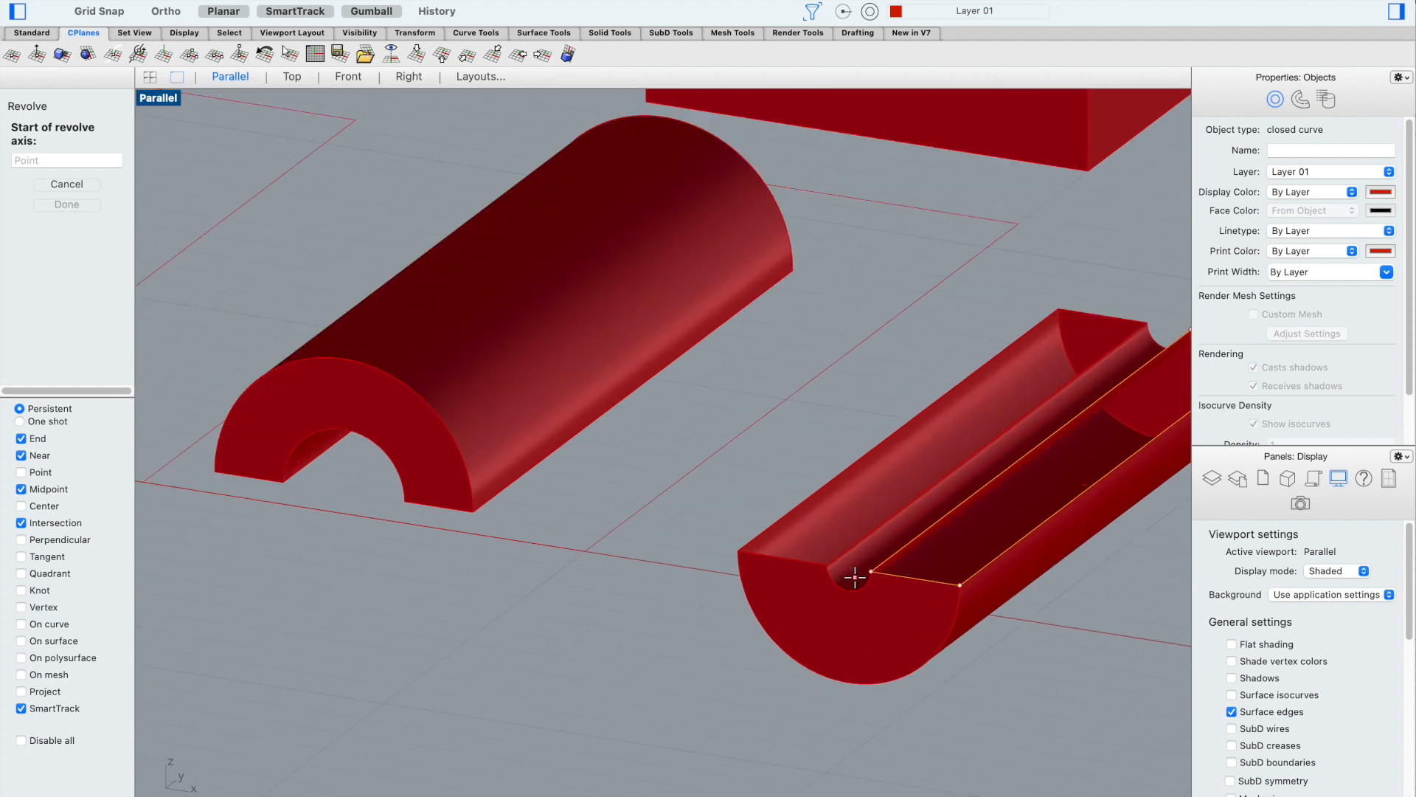
scroll(851, 557, down, 6)
click(831, 551)
scroll(834, 546, up, 5)
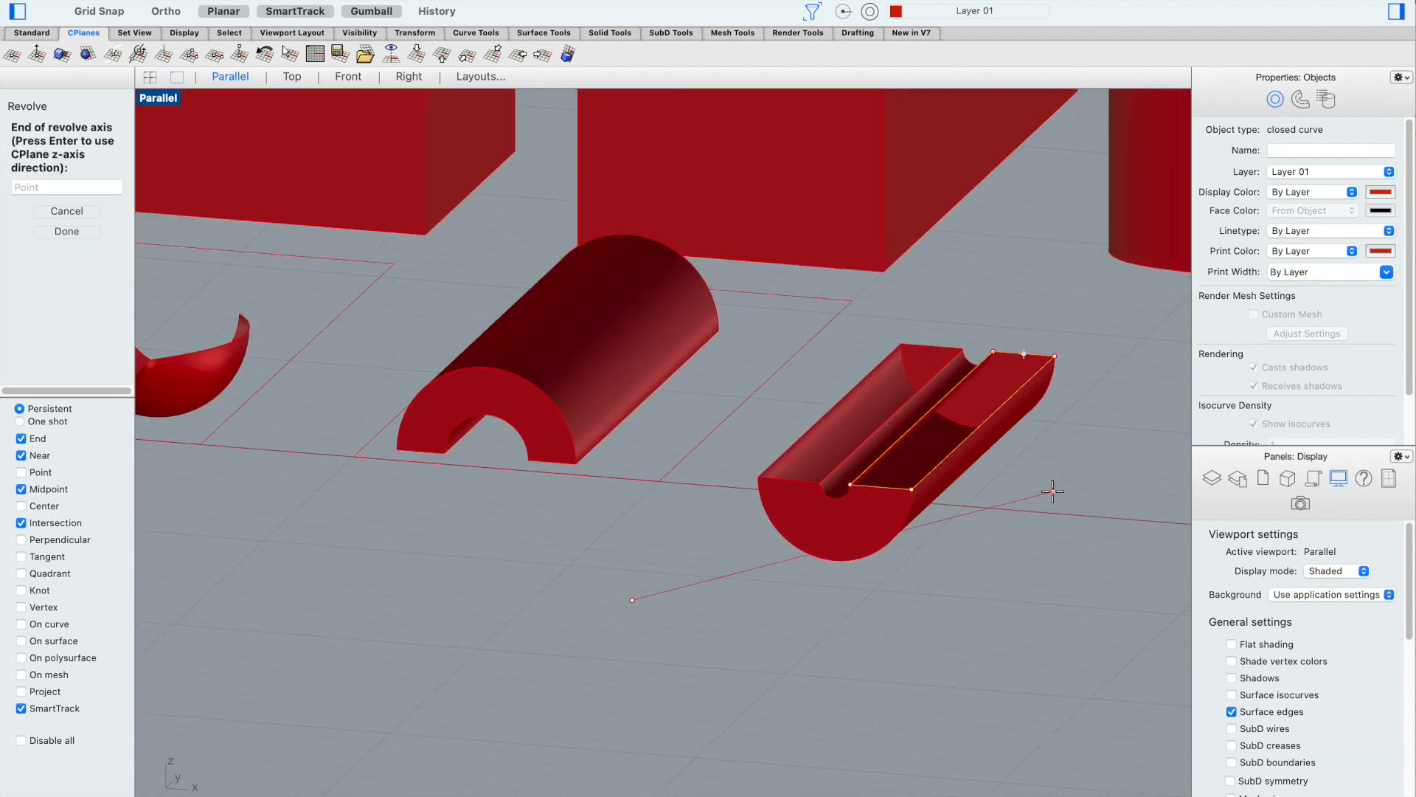
key(Escape)
scroll(798, 475, down, 2)
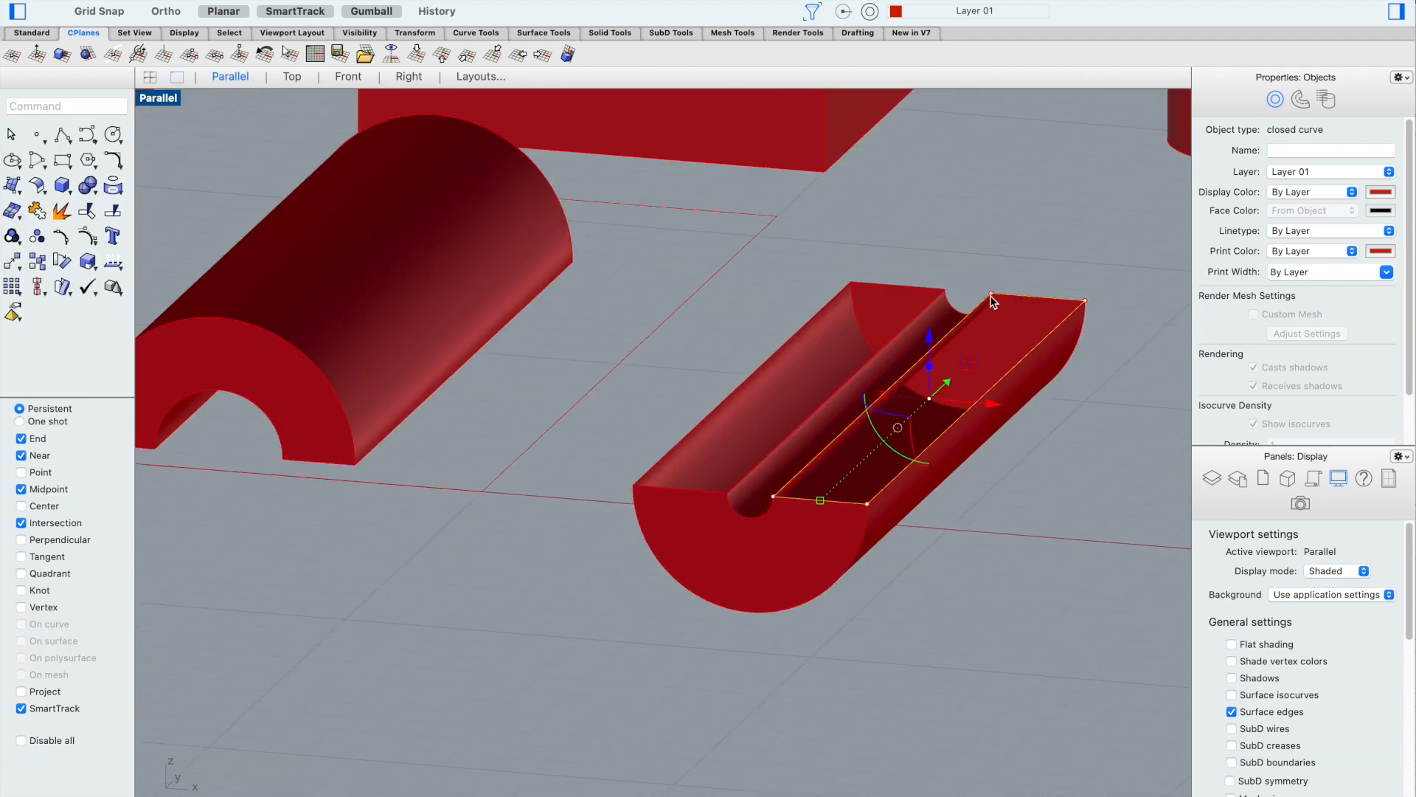
click(989, 222)
scroll(926, 499, up, 2)
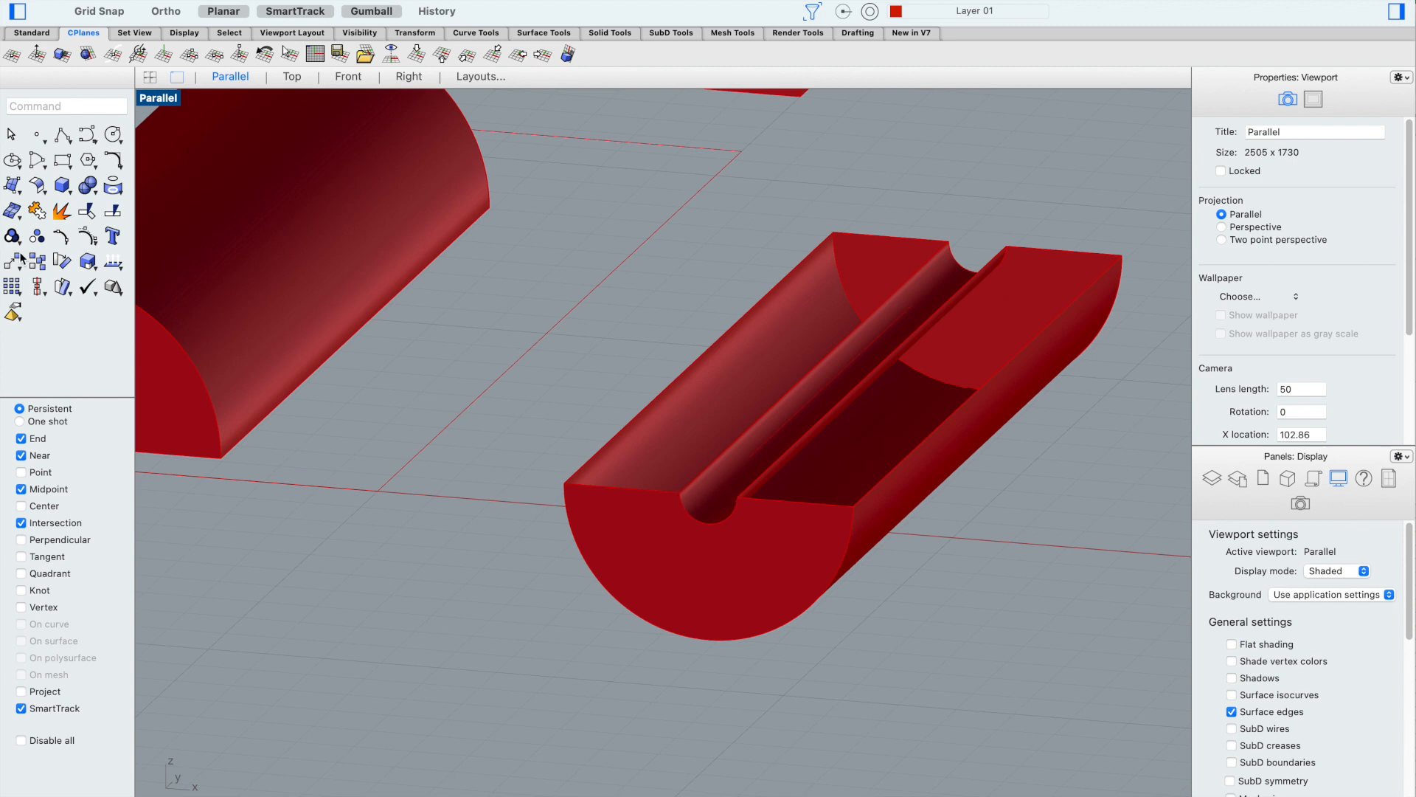
Measure the width of the small round groove at the front end of the half-cylinder with the Distance command
scroll(782, 385, down, 4)
mouse_move(777, 387)
right_down()
mouse_move(777, 398)
mouse_move(777, 385)
right_up()
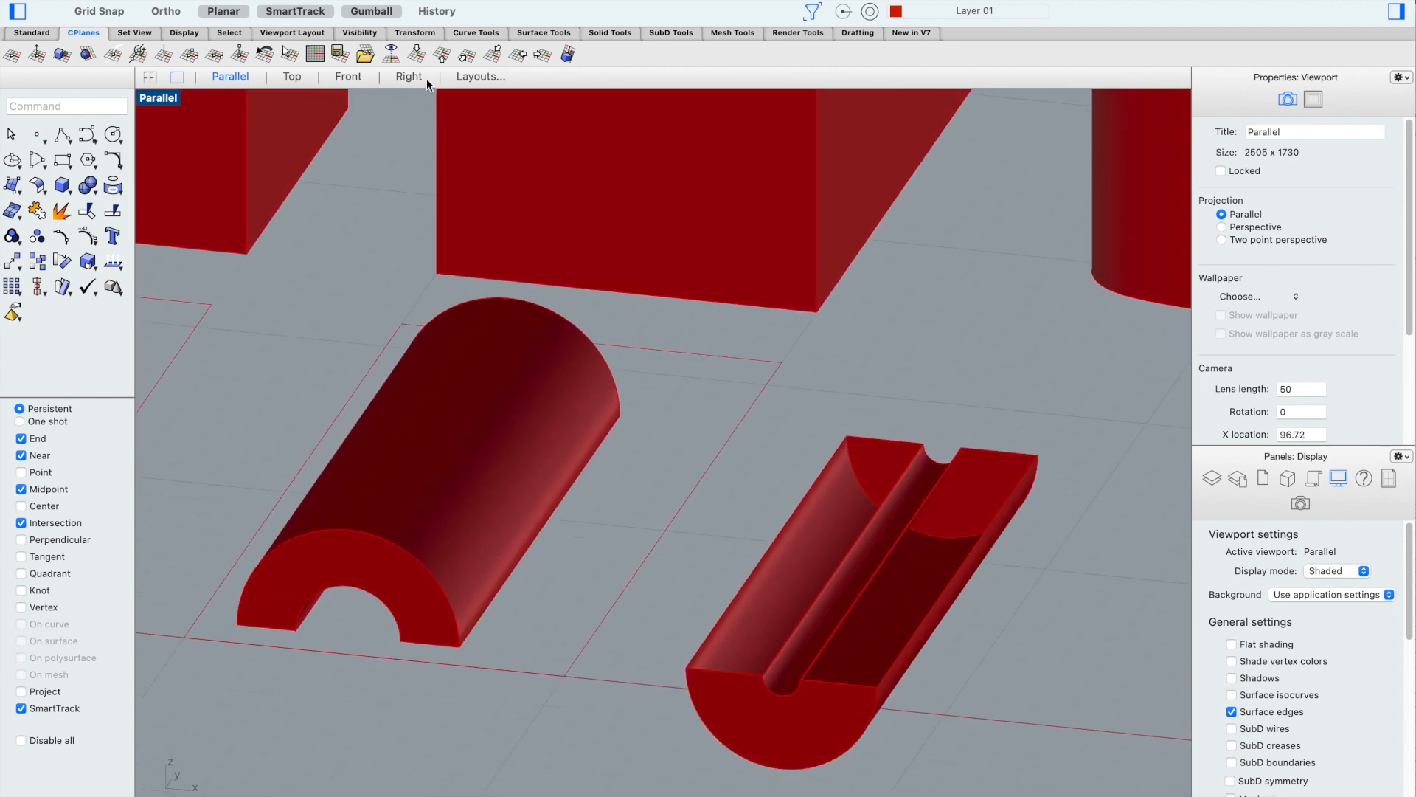
text(di)
key(Return)
scroll(608, 682, up, 2)
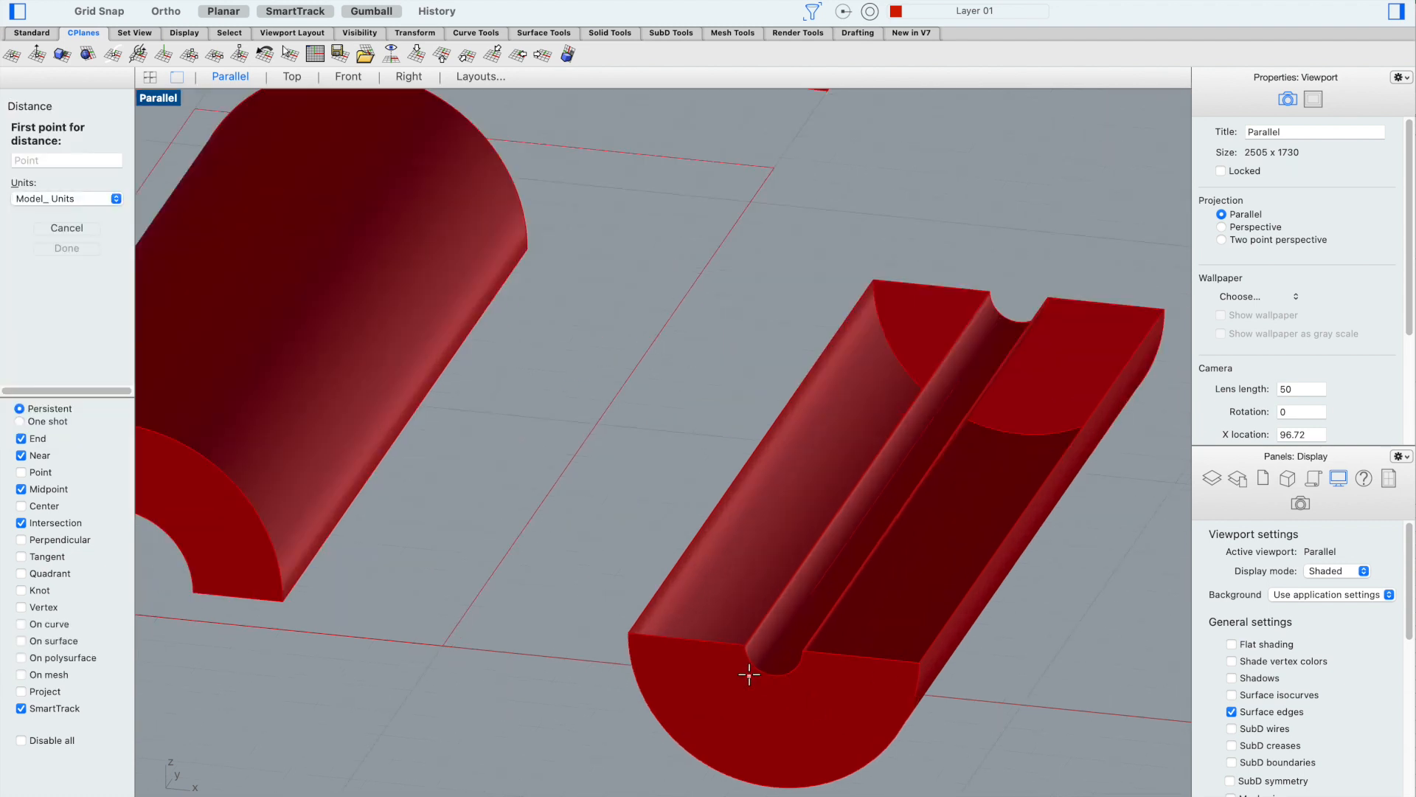
click(746, 645)
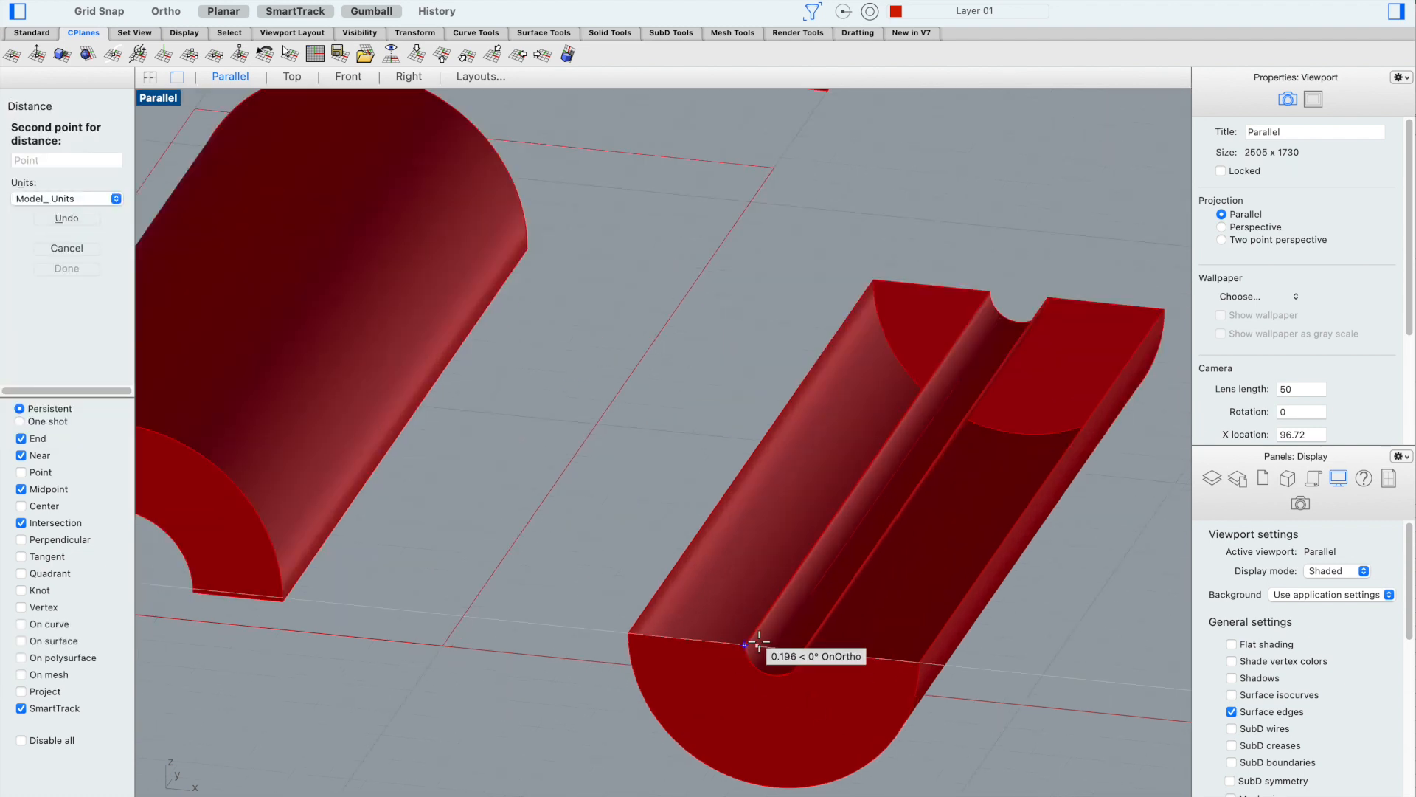
click(799, 647)
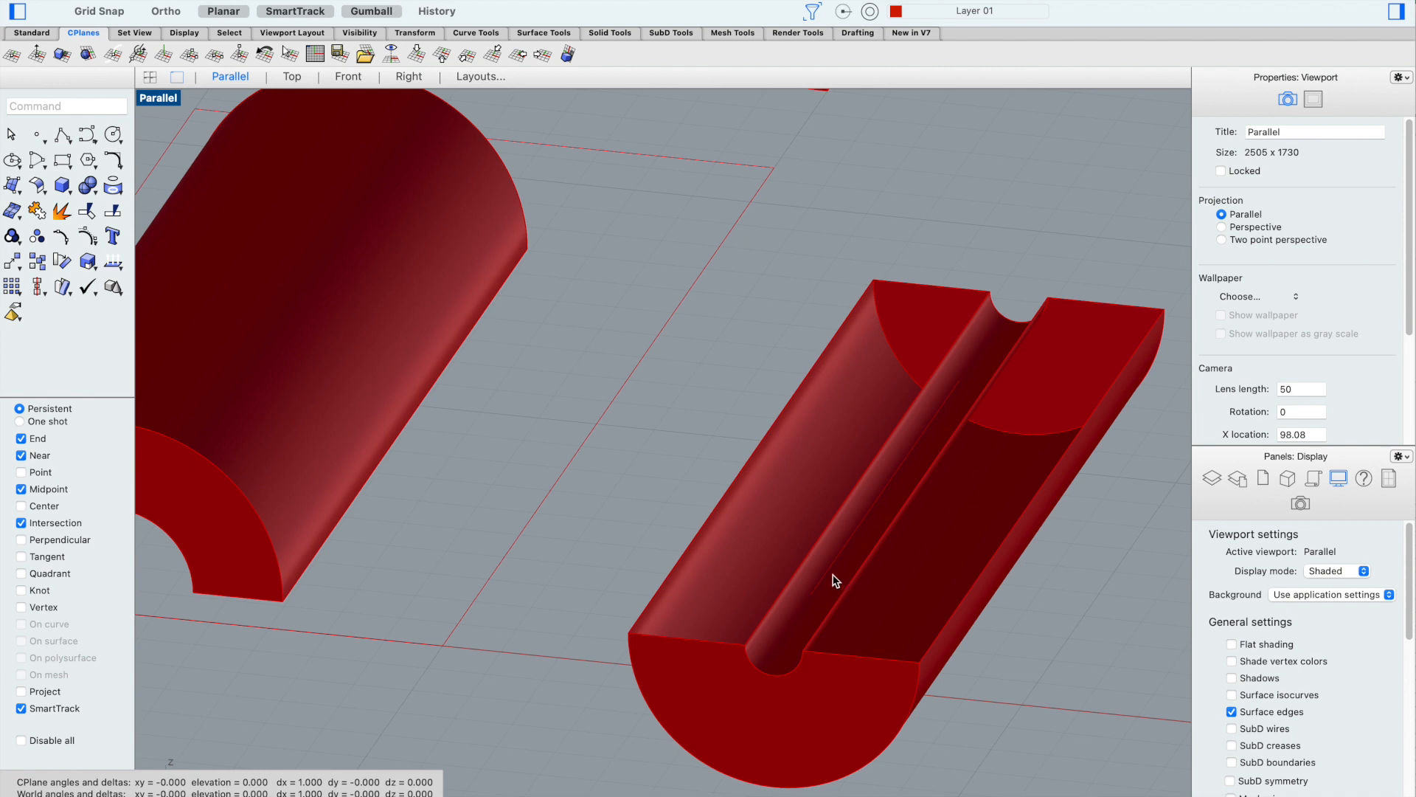
Move the arched half-tube polysurface up 1' in the Z direction and deselect it
scroll(654, 424, down, 5)
scroll(996, 341, down, 2)
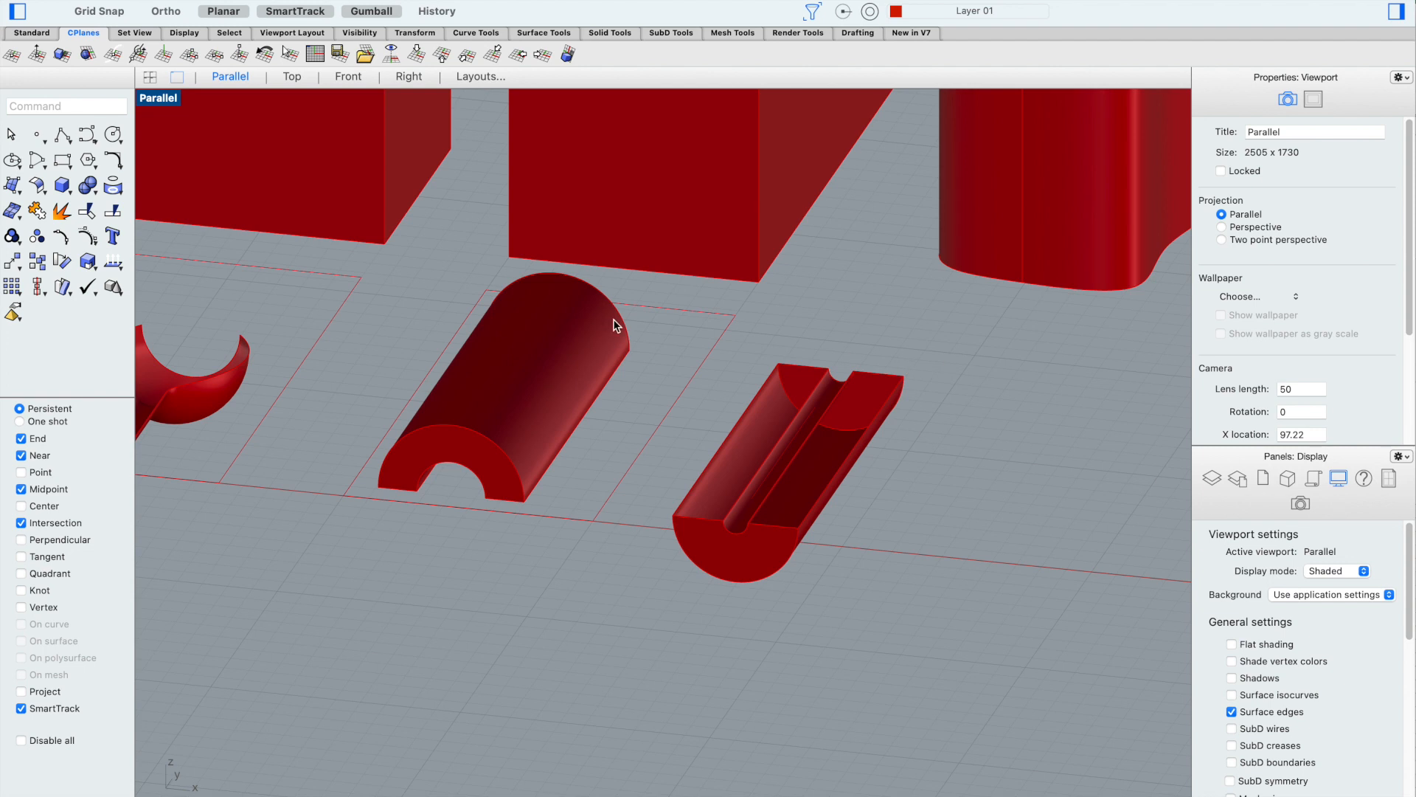
scroll(615, 326, down, 3)
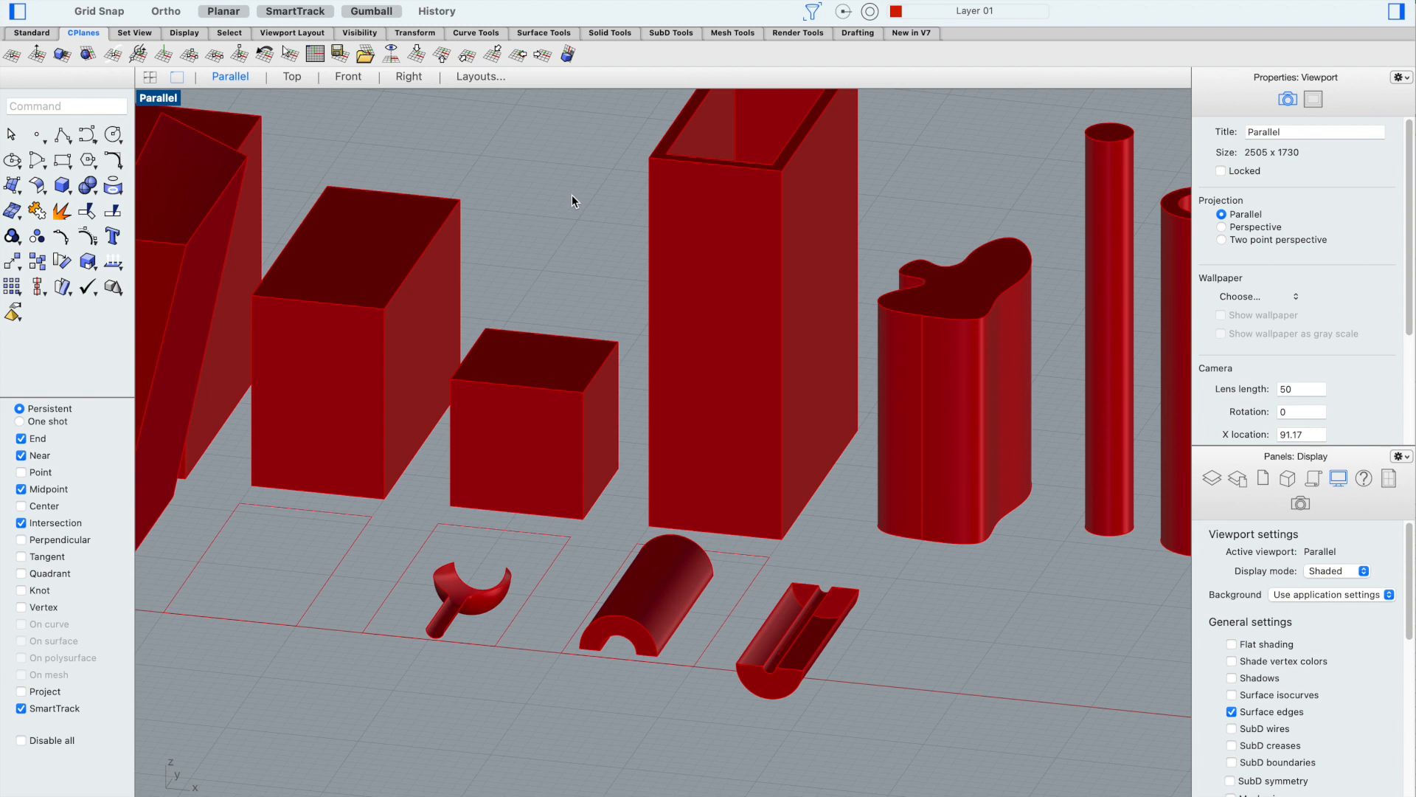
right_drag(640, 431, 654, 566)
click(653, 567)
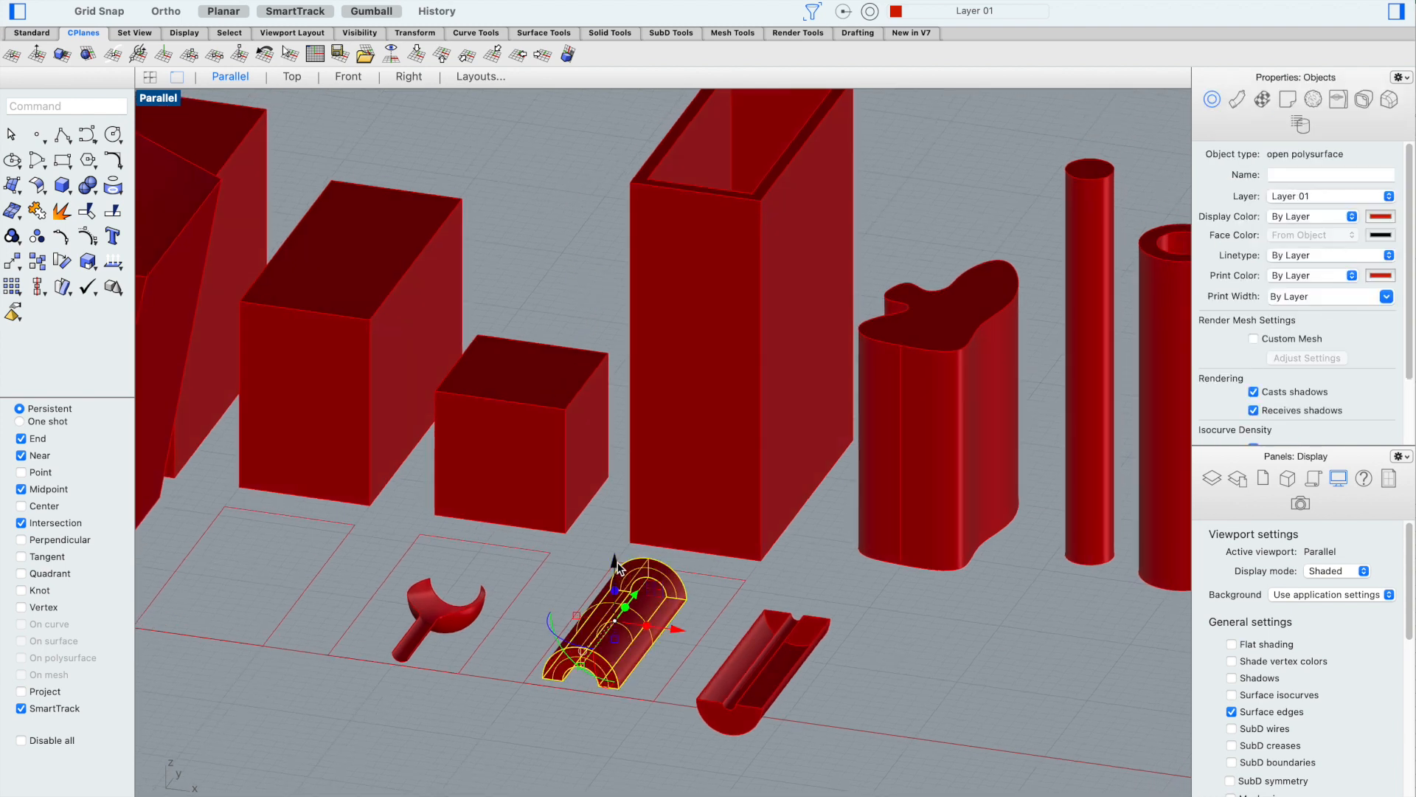
click(617, 564)
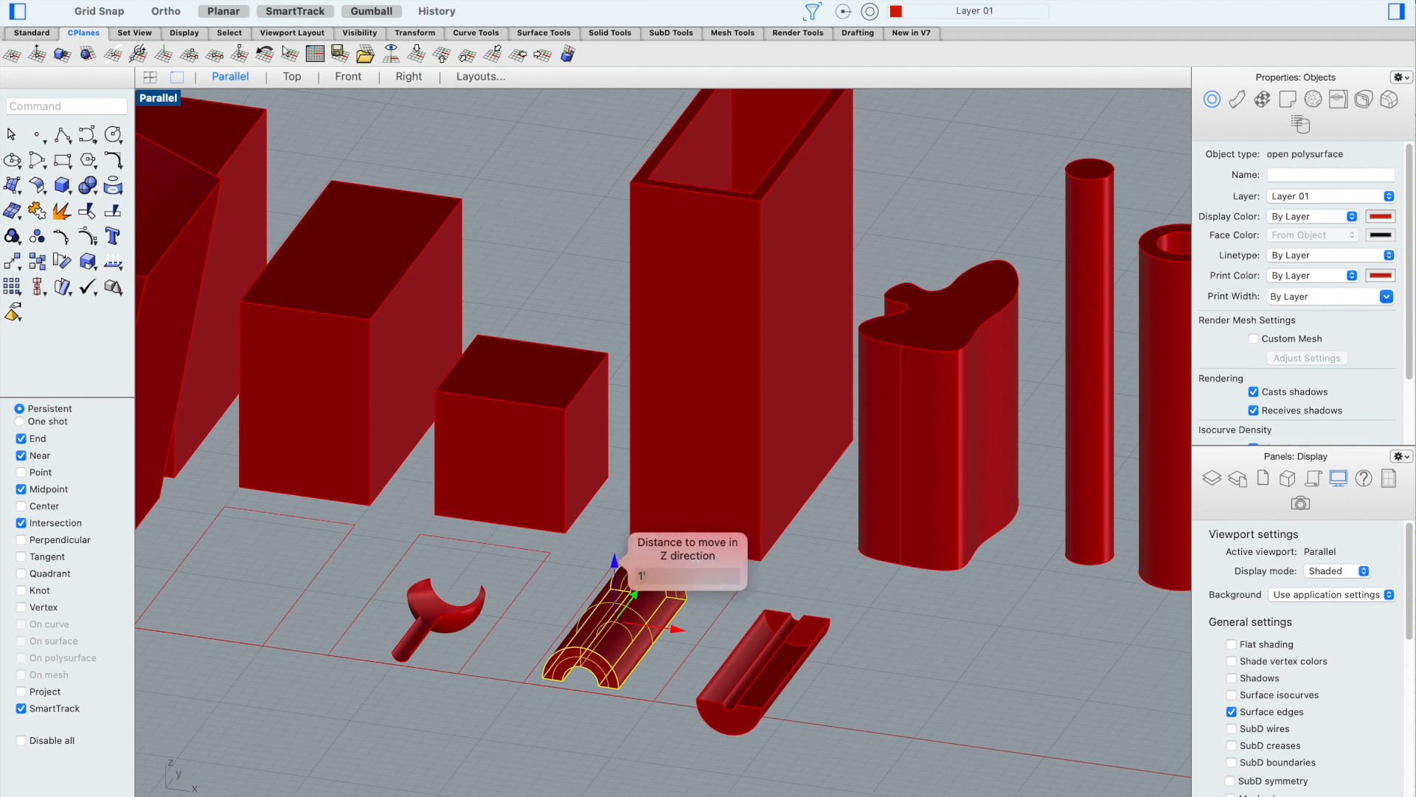
text(1')
key(Return)
click(913, 686)
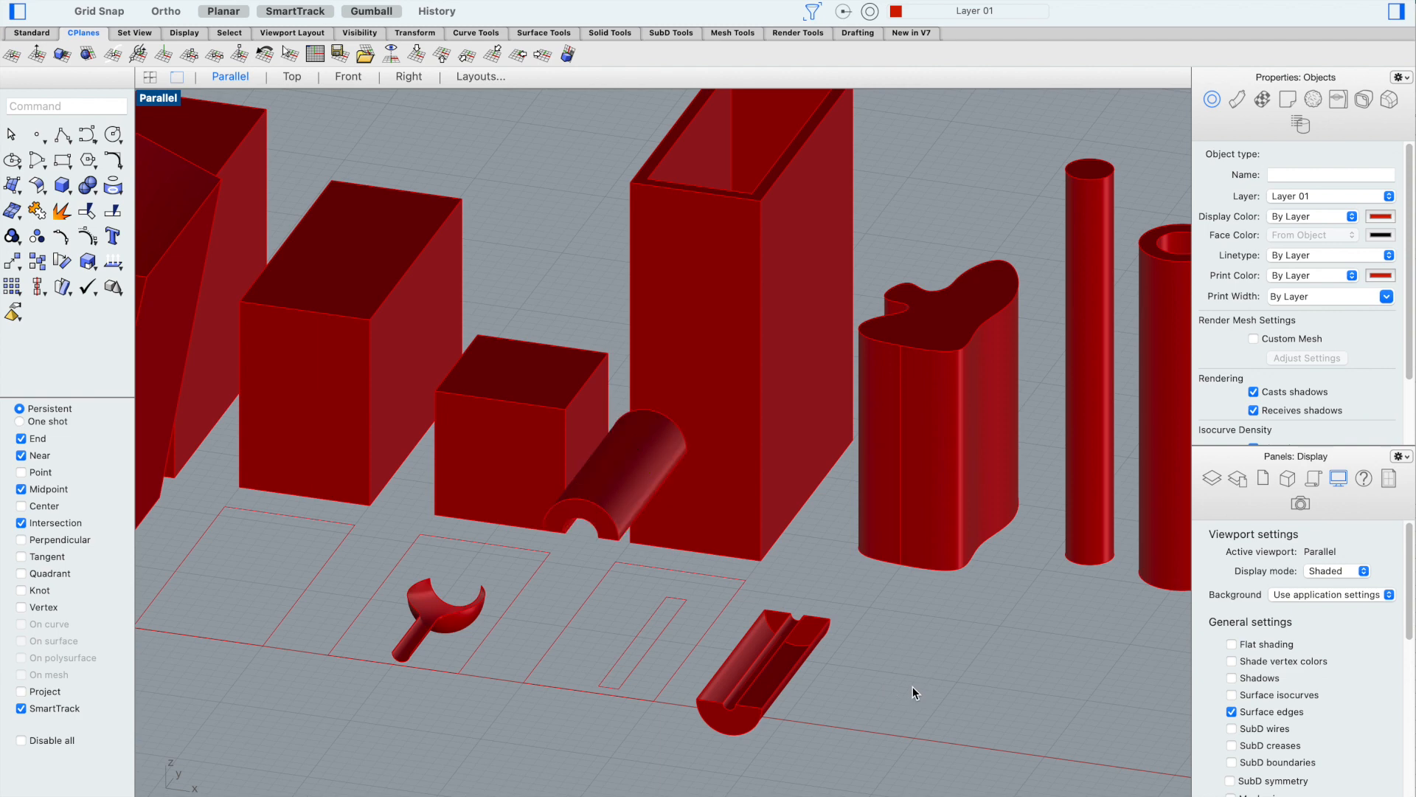
Start moving the grooved half-cylinder polysurface from its front outer corner, constraining the move distance to 1'
click(788, 677)
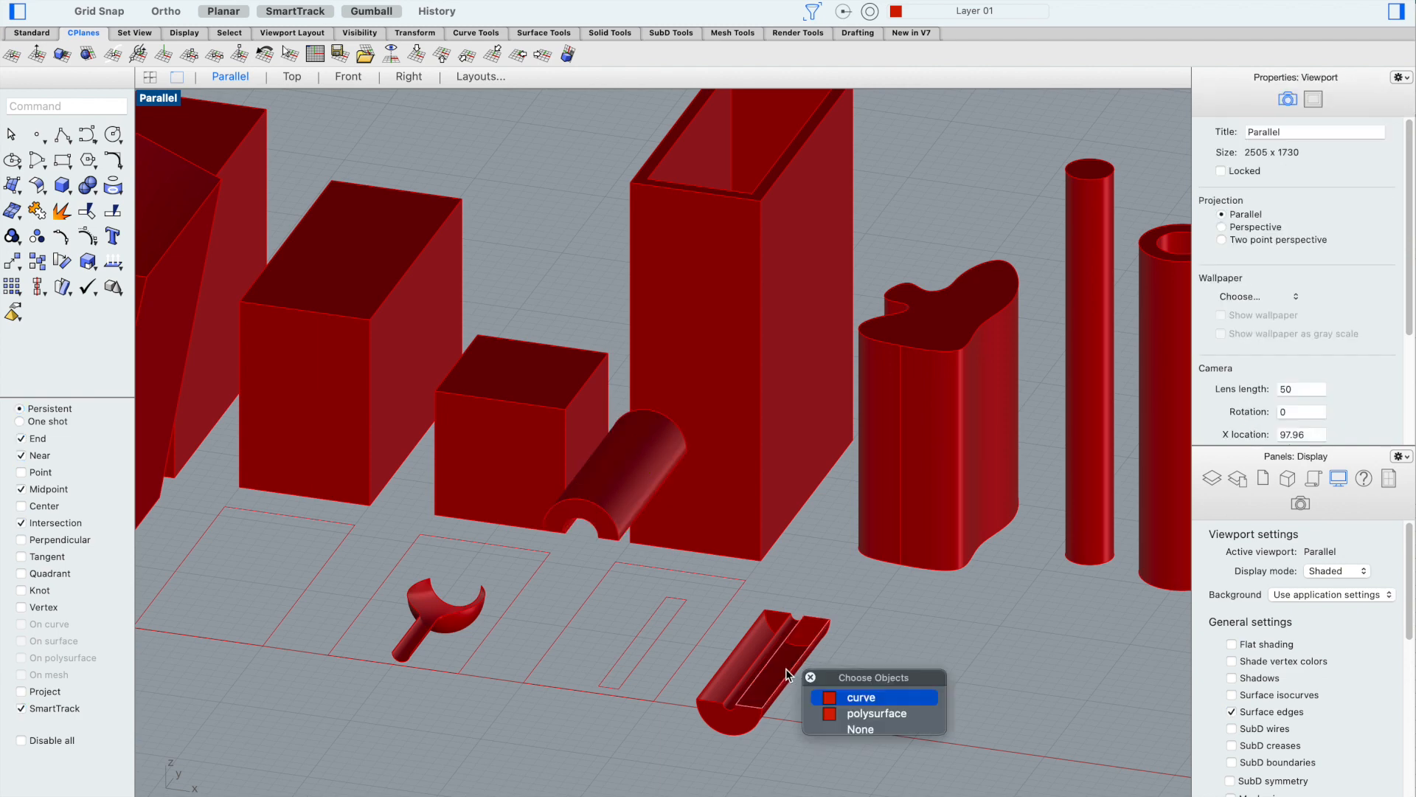
click(856, 703)
text(Move)
key(Return)
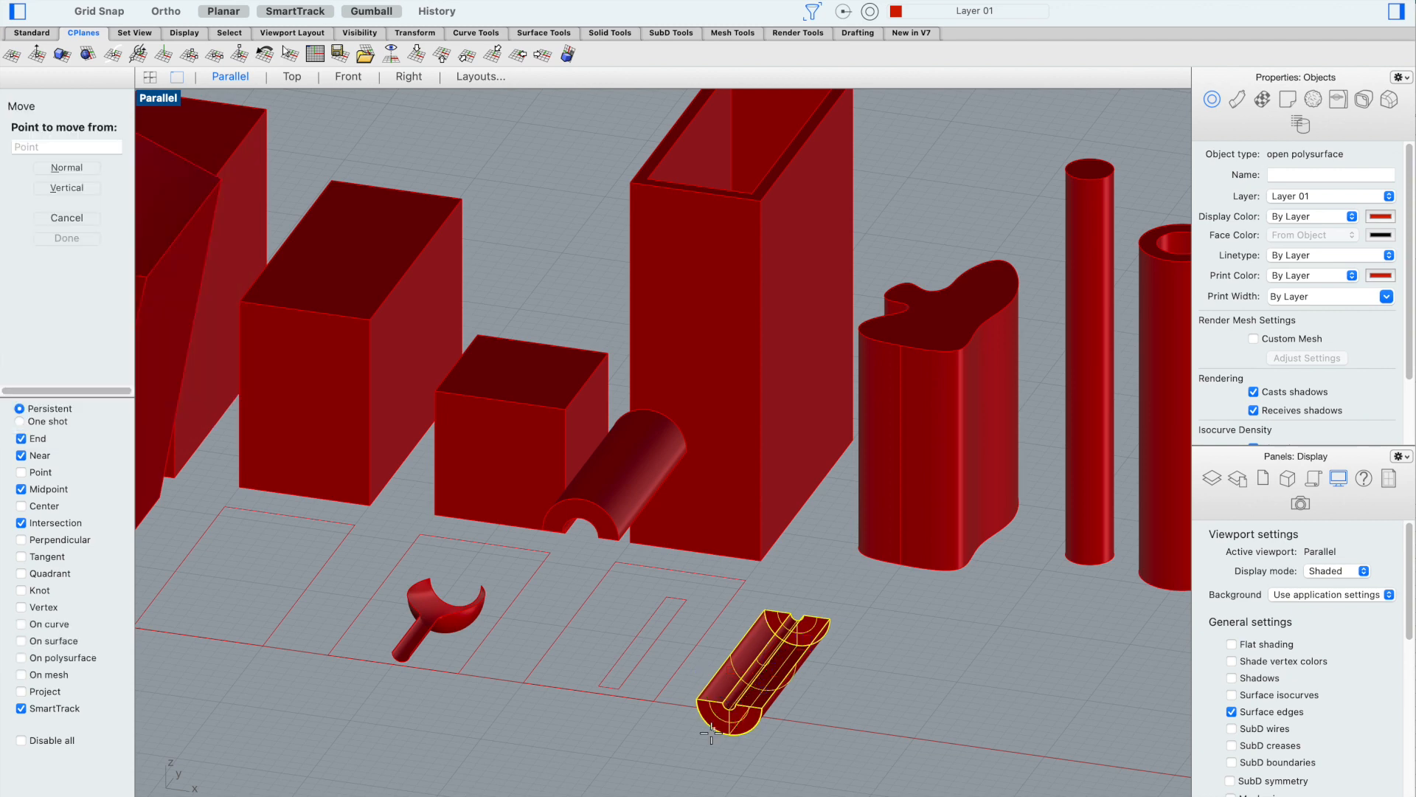
click(693, 698)
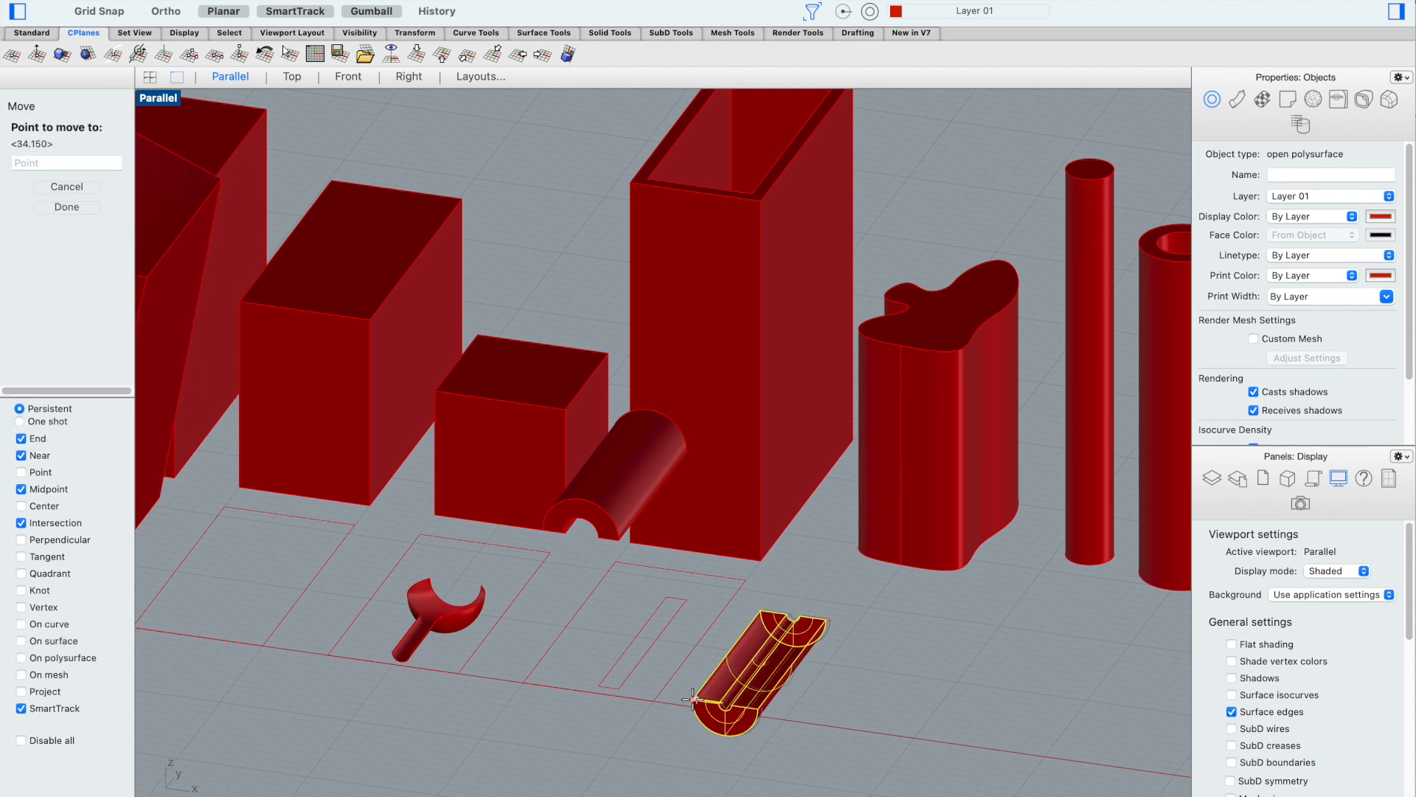
click(70, 164)
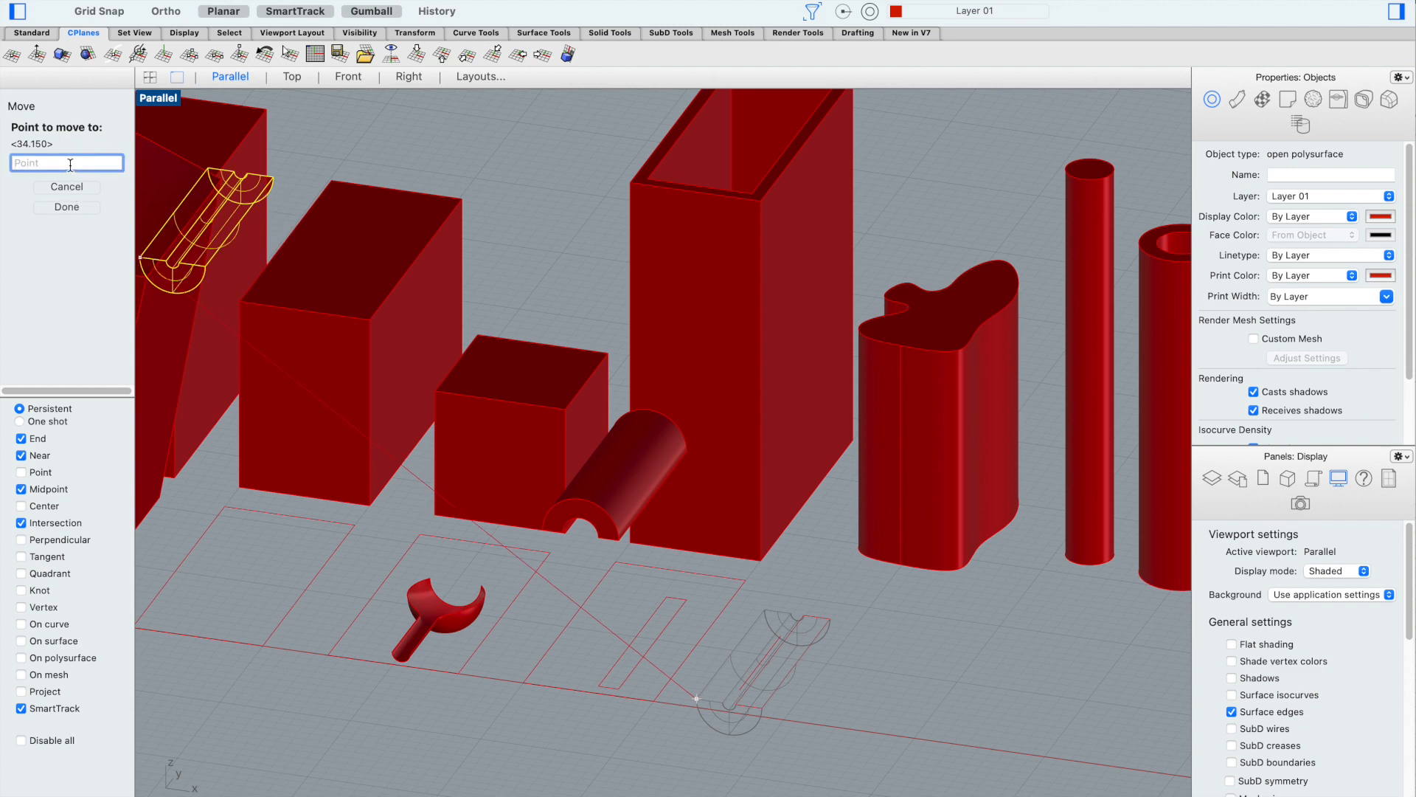
text(1')
Show all four viewports and place the move's end point straight above the base point in the Right viewport
scroll(654, 269, down, 3)
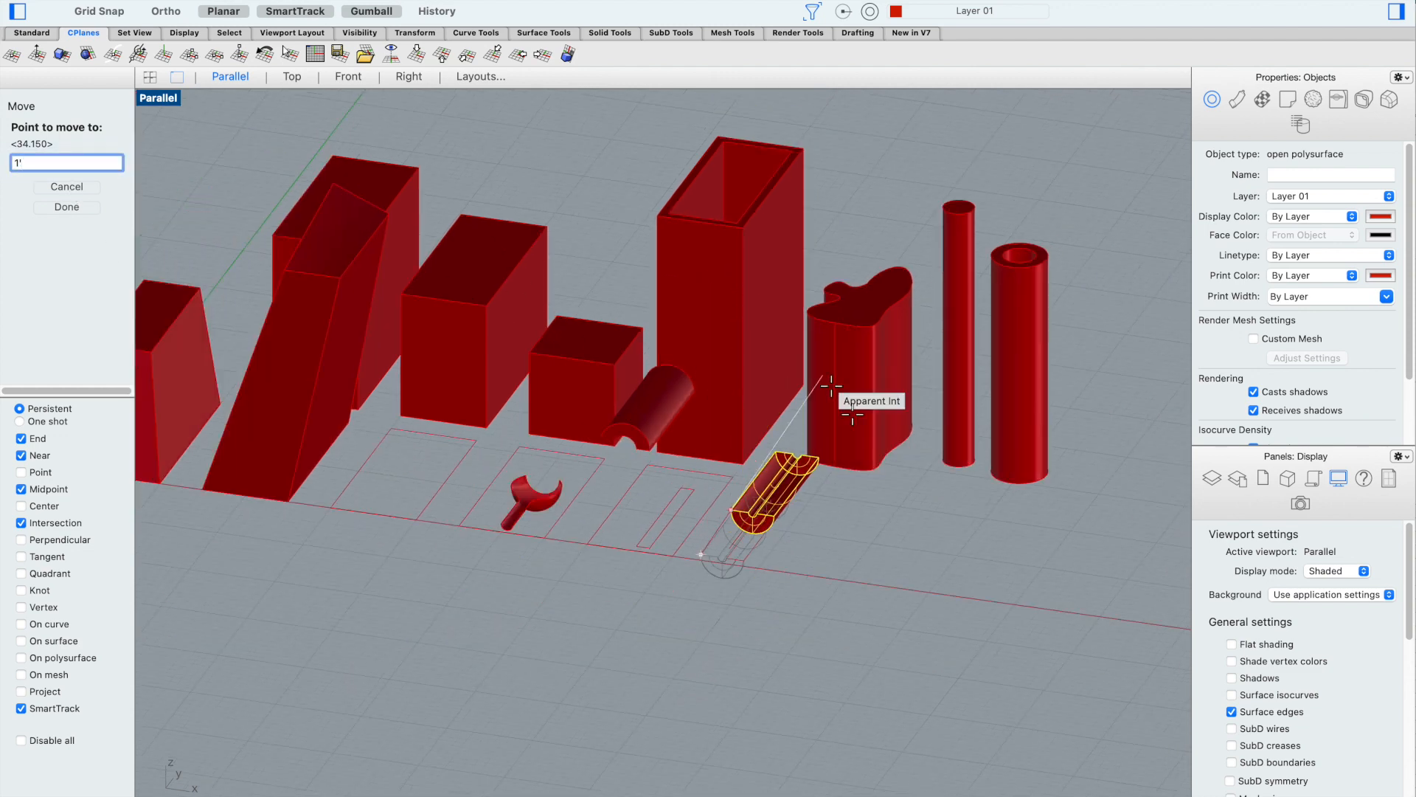
scroll(699, 708, down, 3)
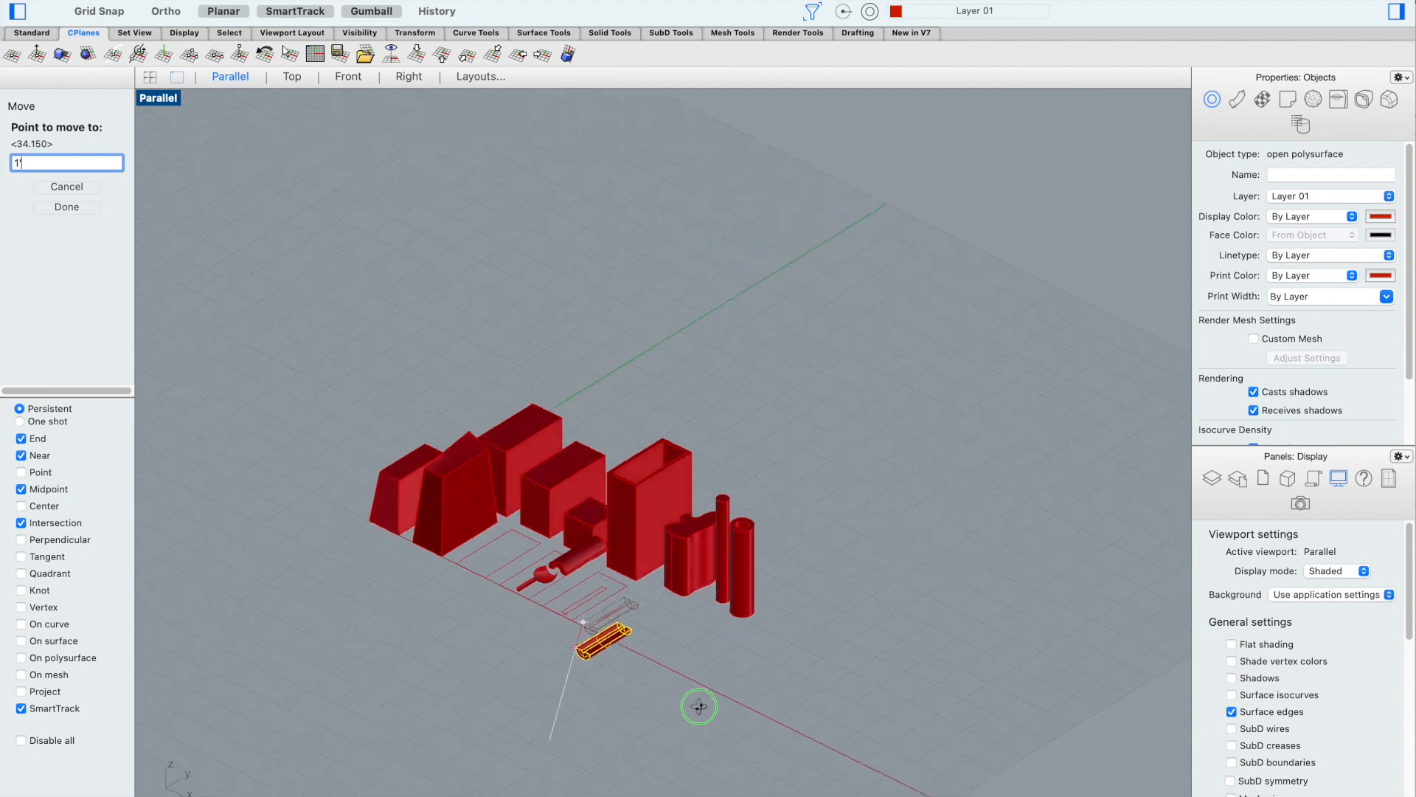
scroll(700, 709, up, 3)
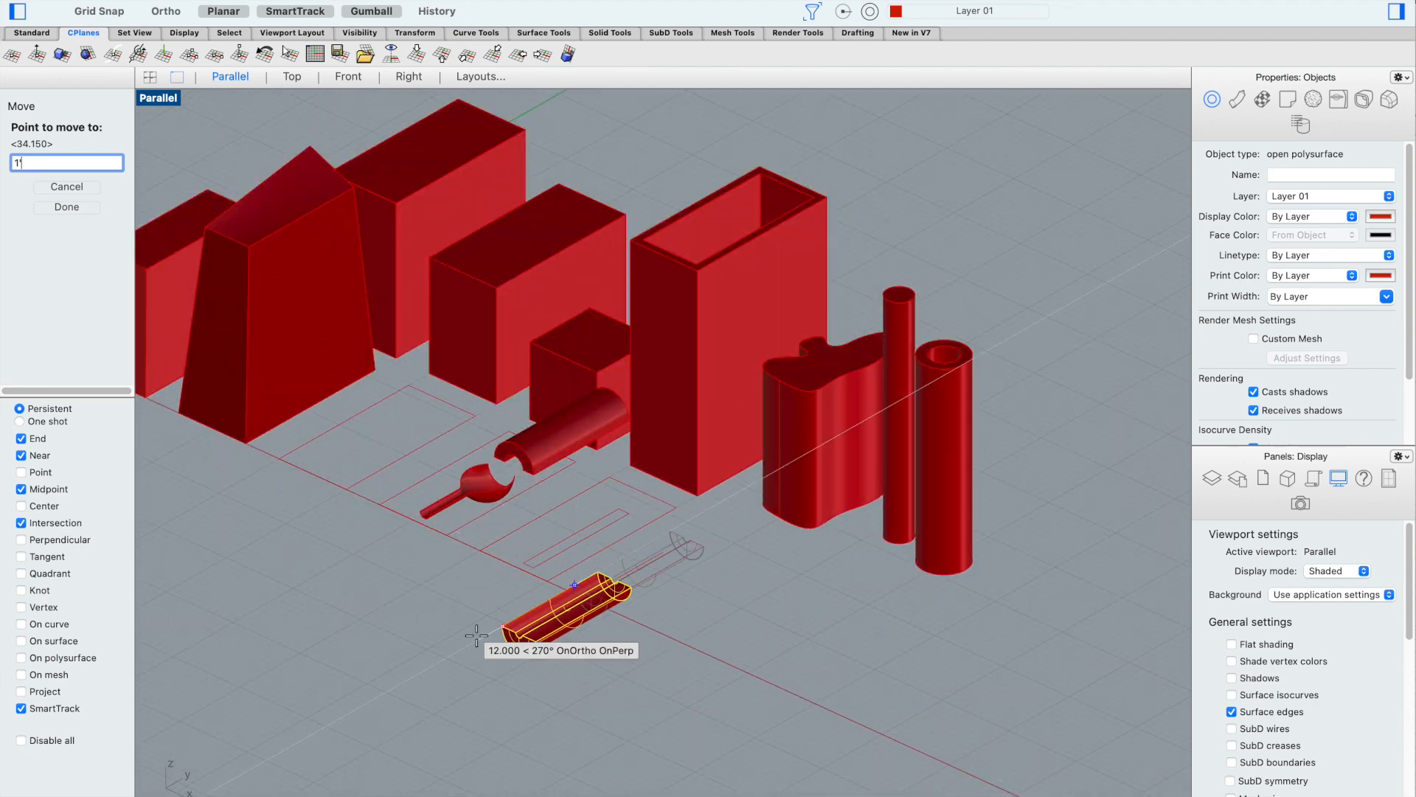
scroll(509, 651, up, 3)
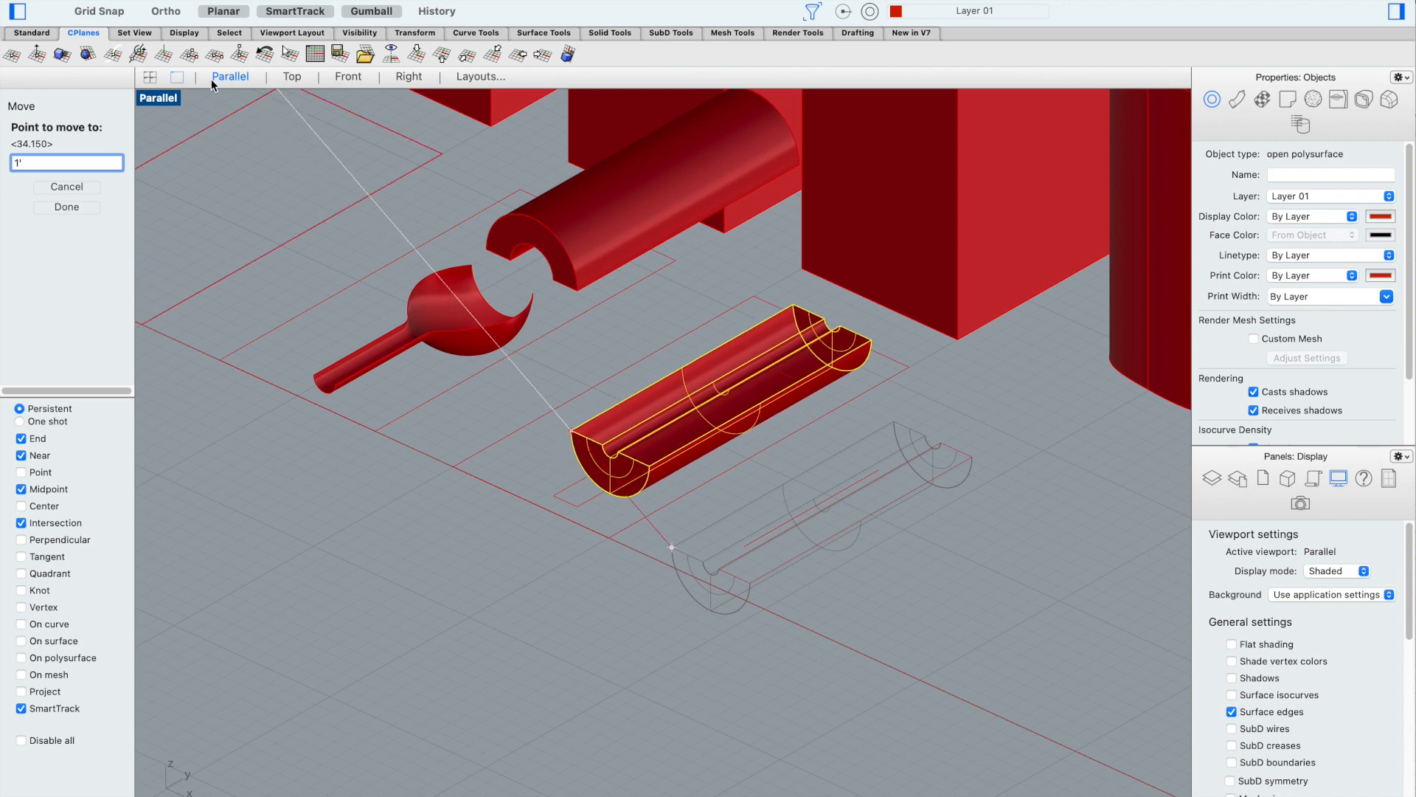
click(150, 76)
scroll(474, 329, up, 2)
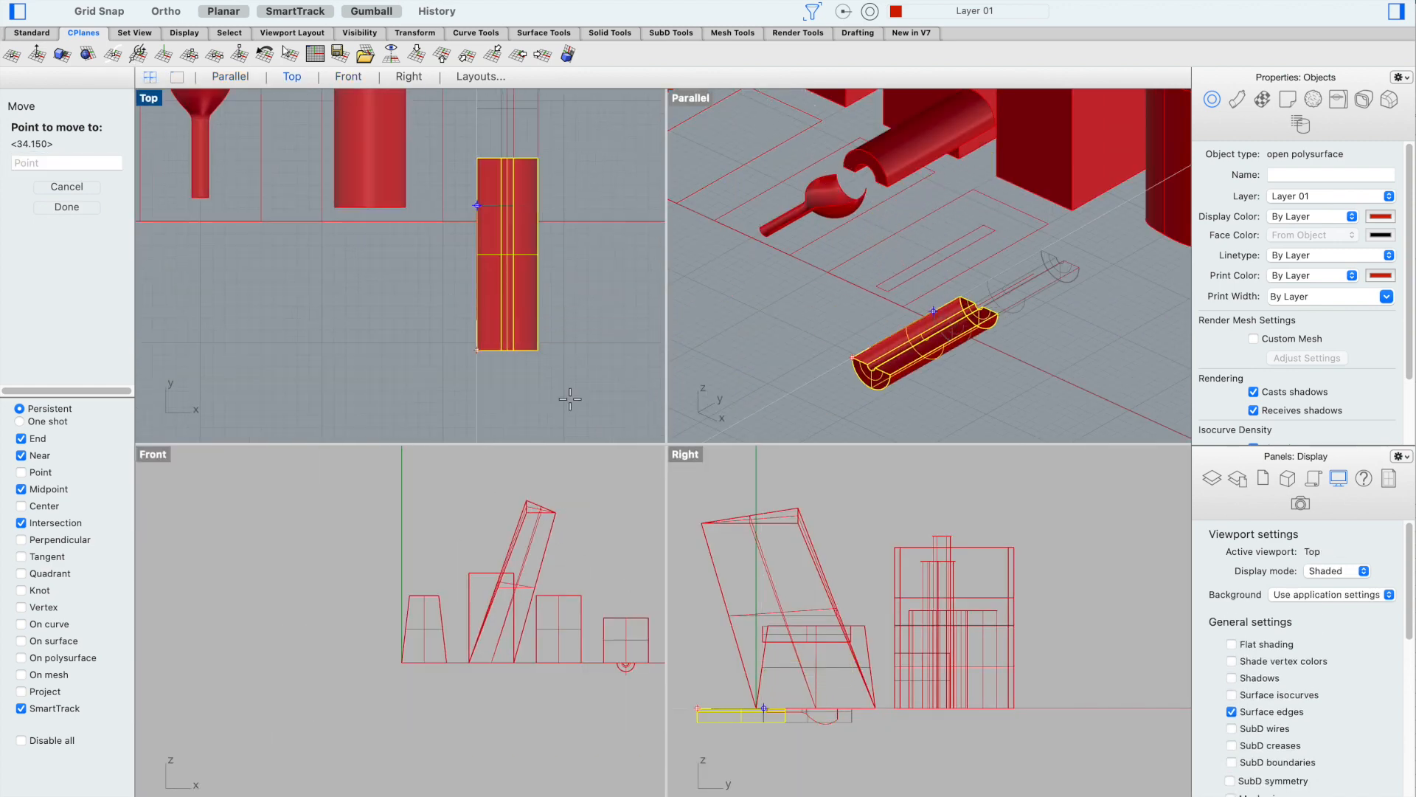
scroll(739, 654, down, 4)
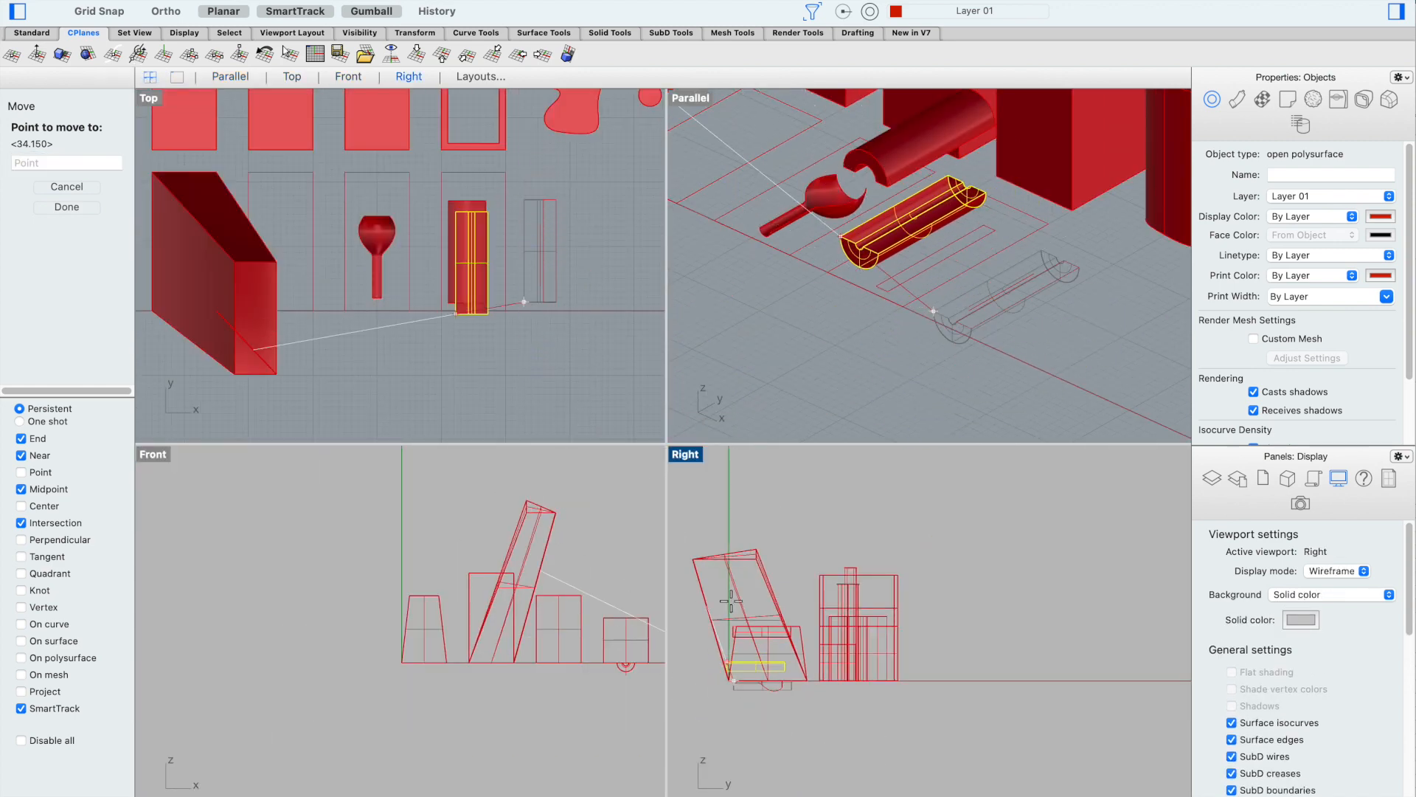
scroll(472, 650, down, 3)
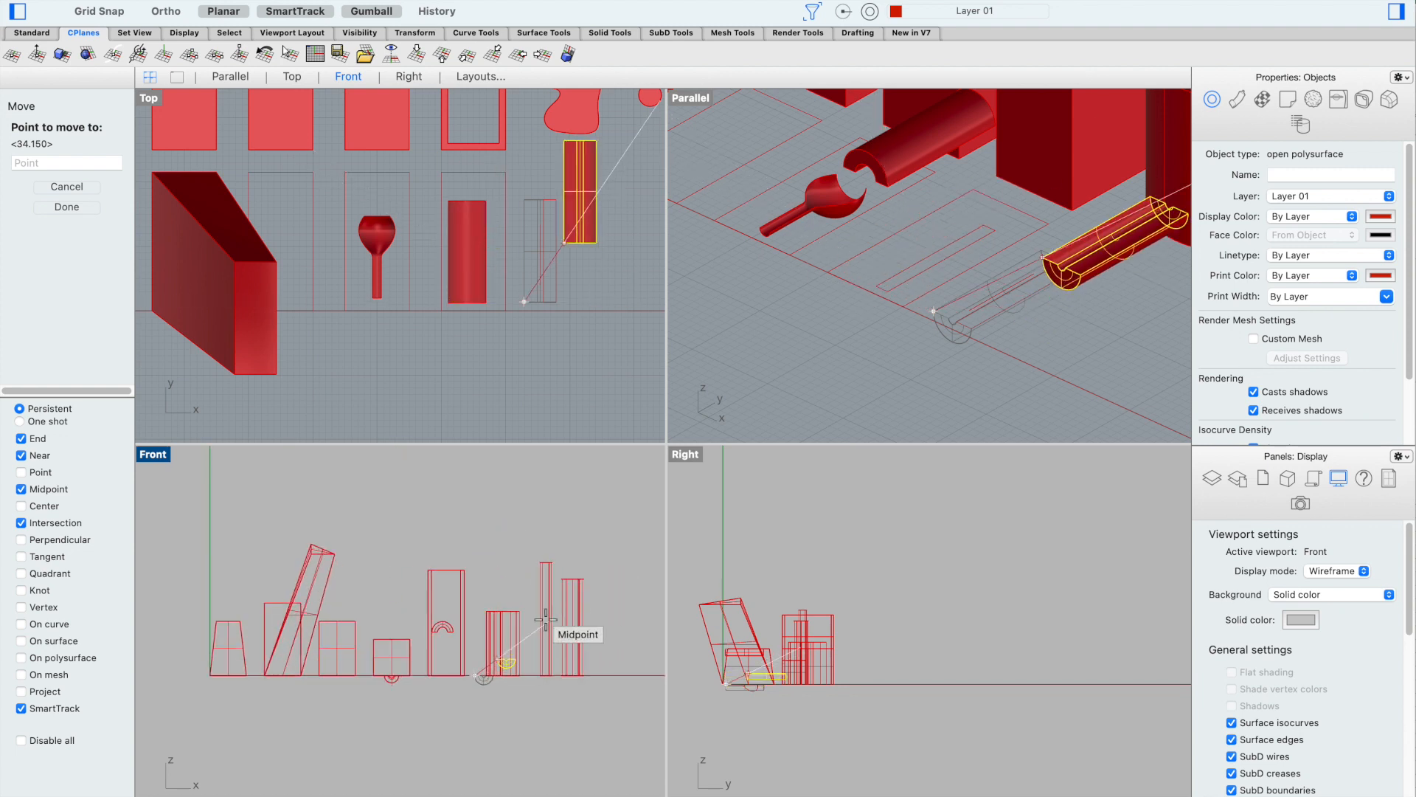
scroll(961, 200, down, 2)
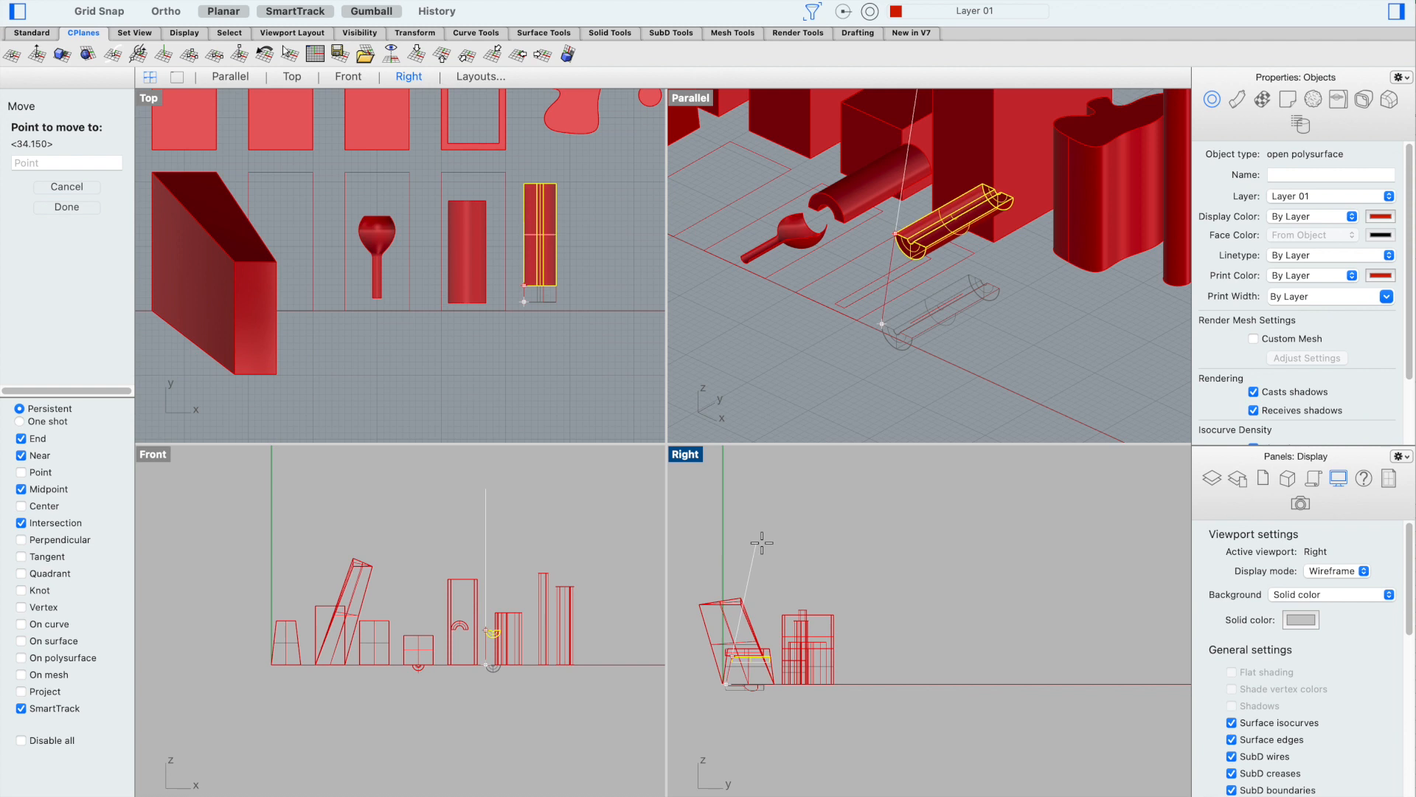
scroll(762, 525, up, 3)
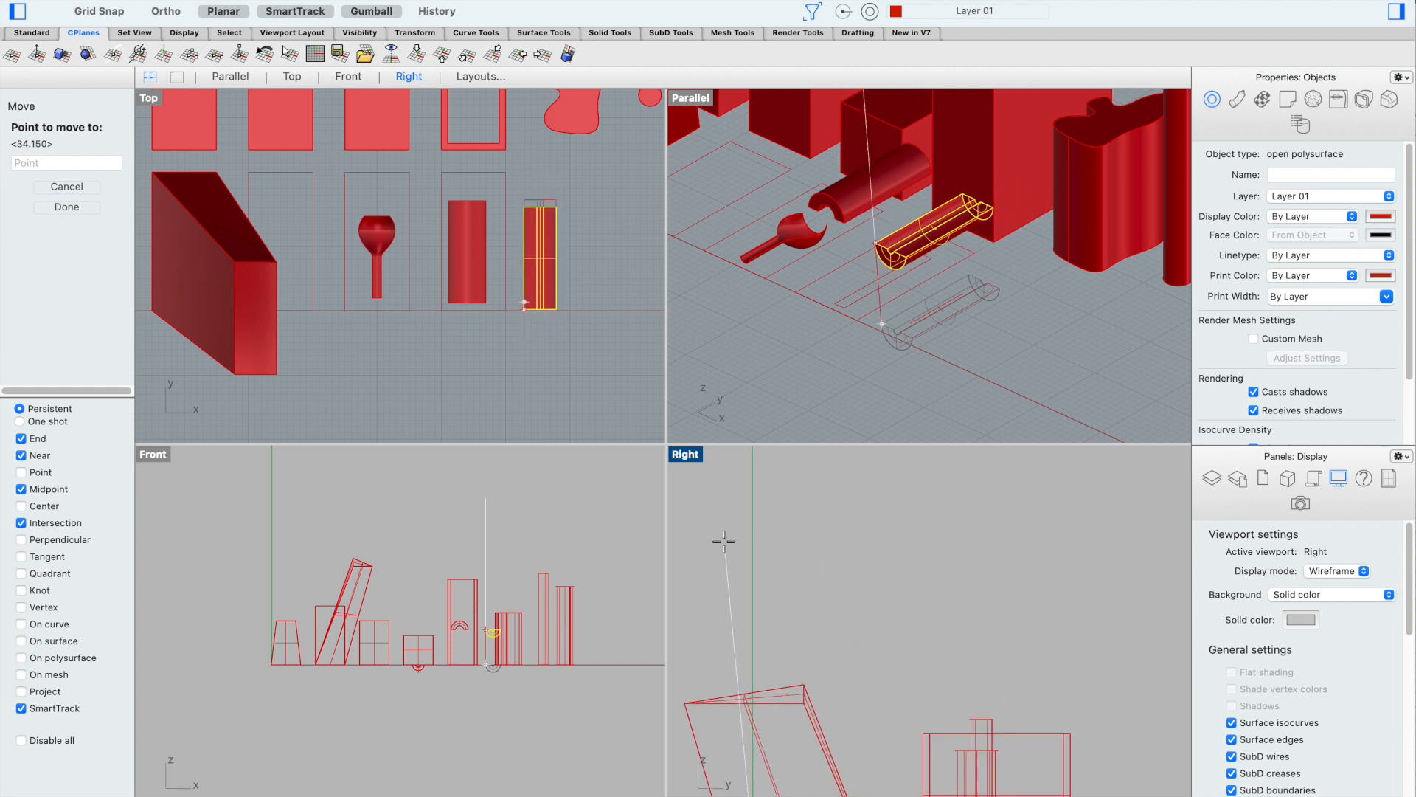
scroll(748, 558, down, 2)
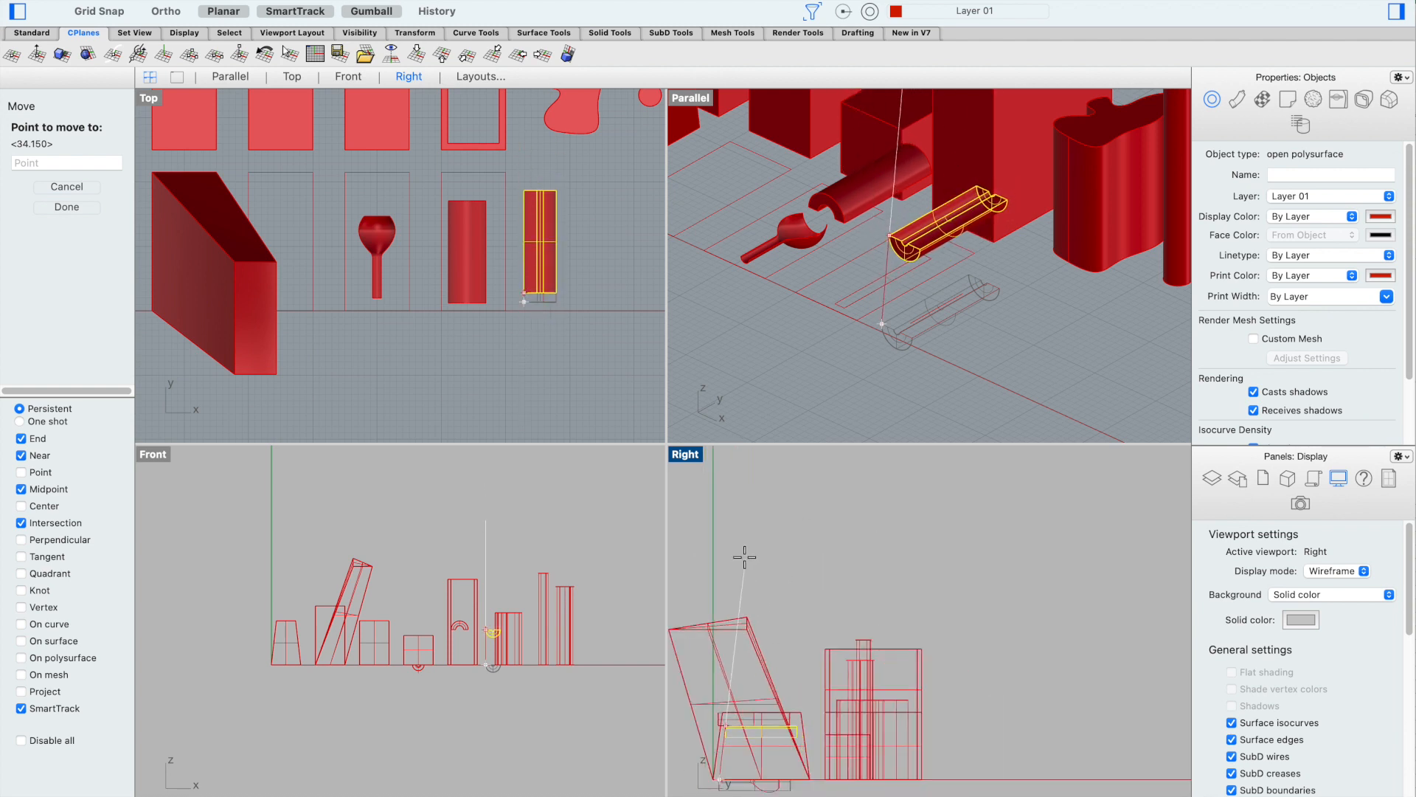
key(shift)
shift+click(711, 538)
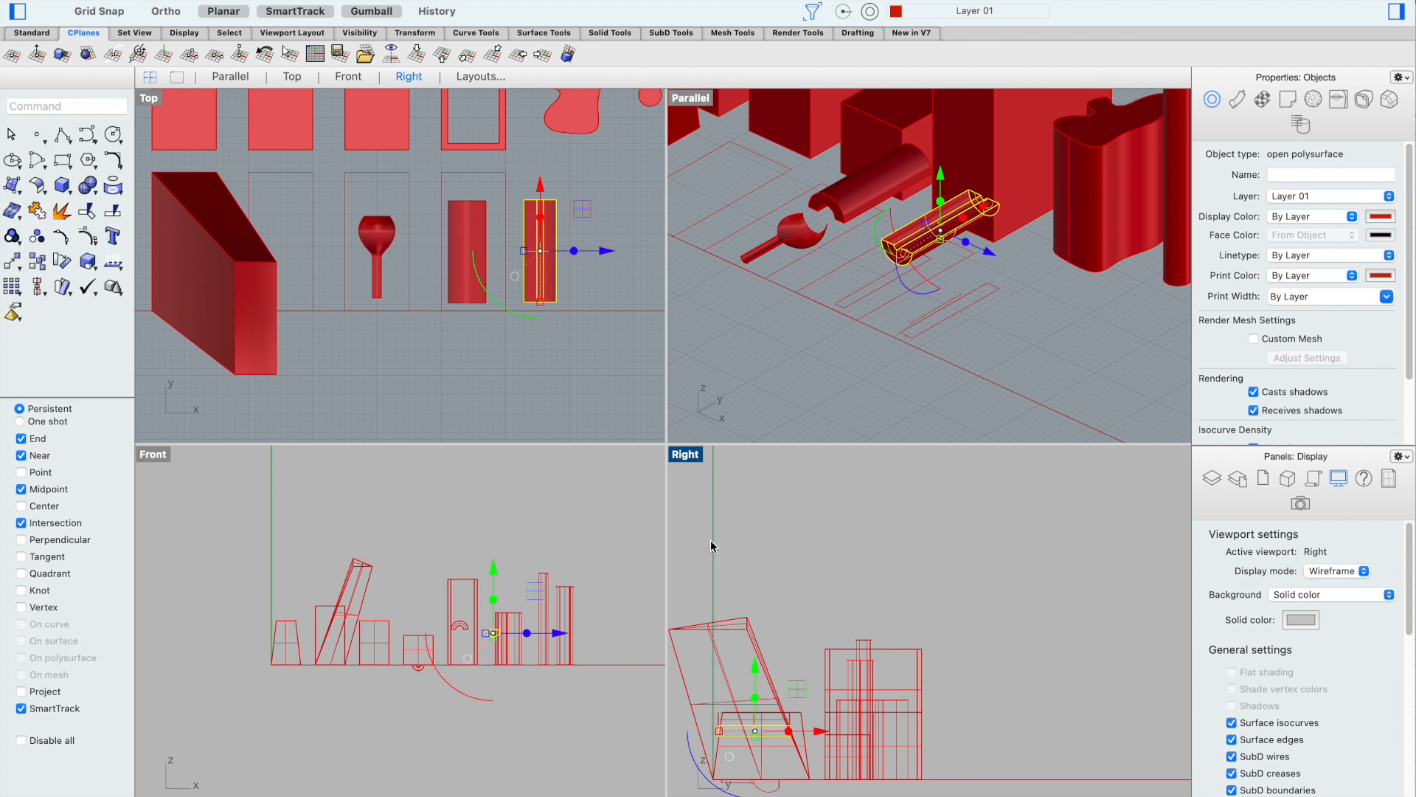
click(819, 574)
Maximize the Parallel viewport and examine the two raised half-cylinders together with the profile curves below them
scroll(824, 571, down, 2)
right_drag(892, 311, 903, 349)
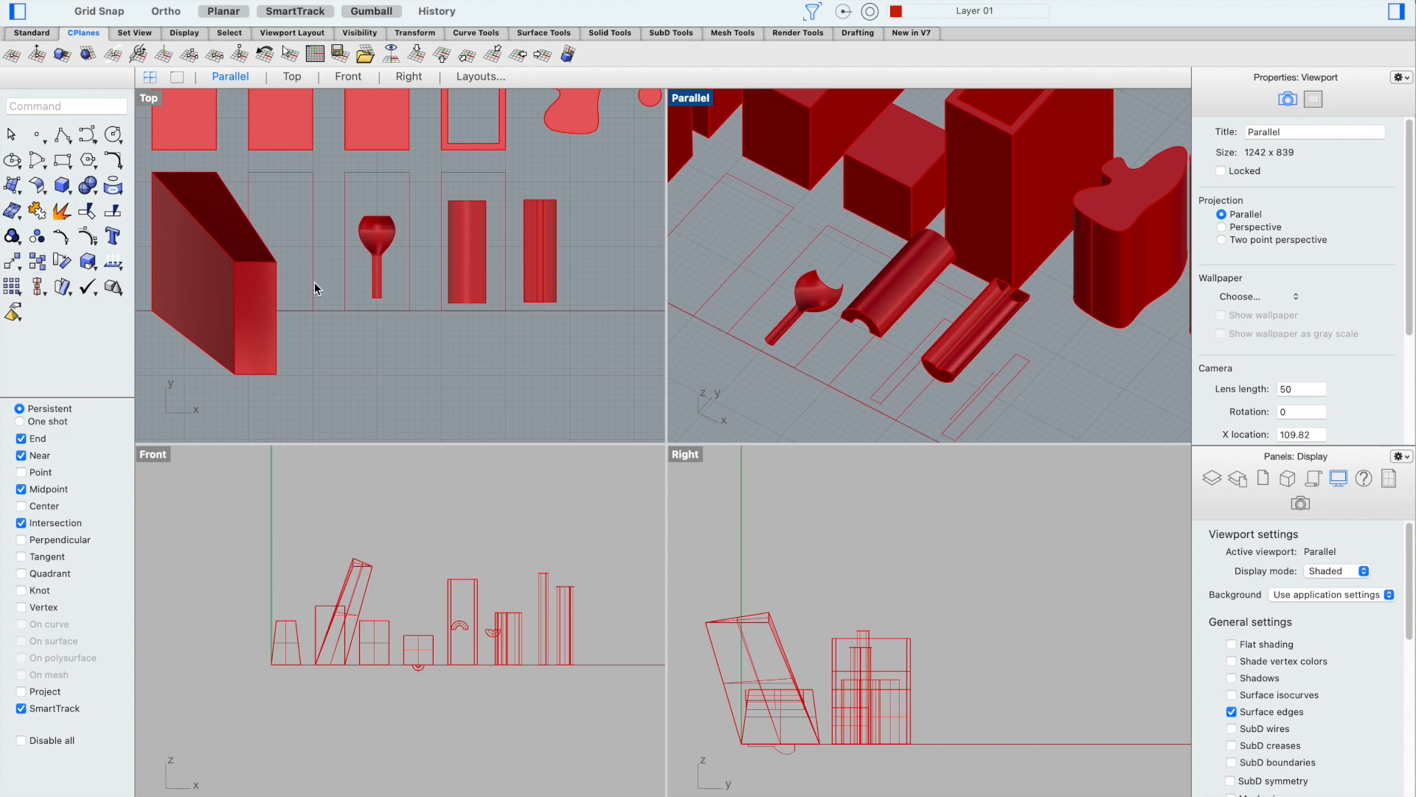
right_drag(1073, 330, 1036, 251)
double_click(692, 98)
scroll(808, 284, down, 5)
right_drag(810, 380, 814, 390)
scroll(1002, 380, up, 3)
scroll(1004, 385, down, 5)
right_drag(971, 471, 968, 468)
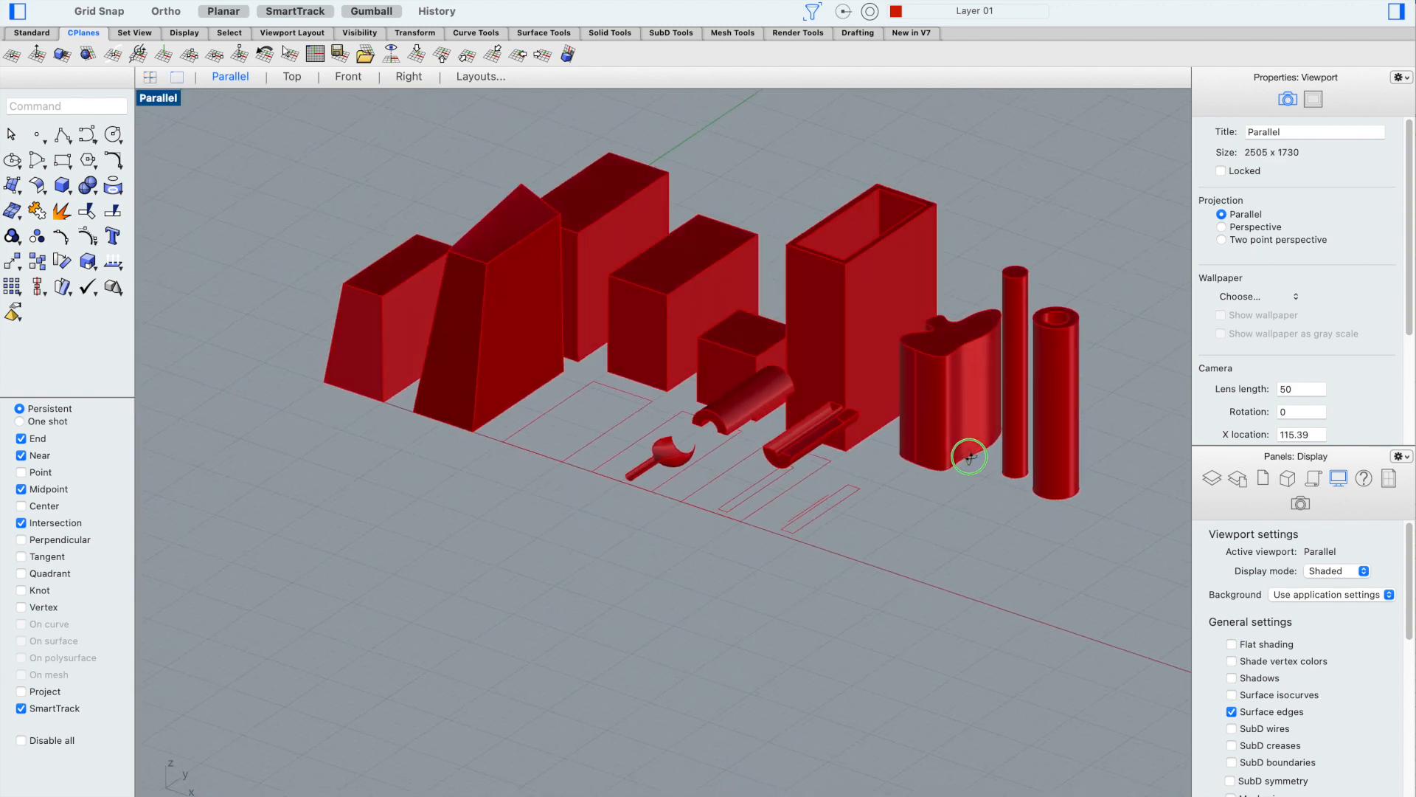
scroll(1019, 391, up, 5)
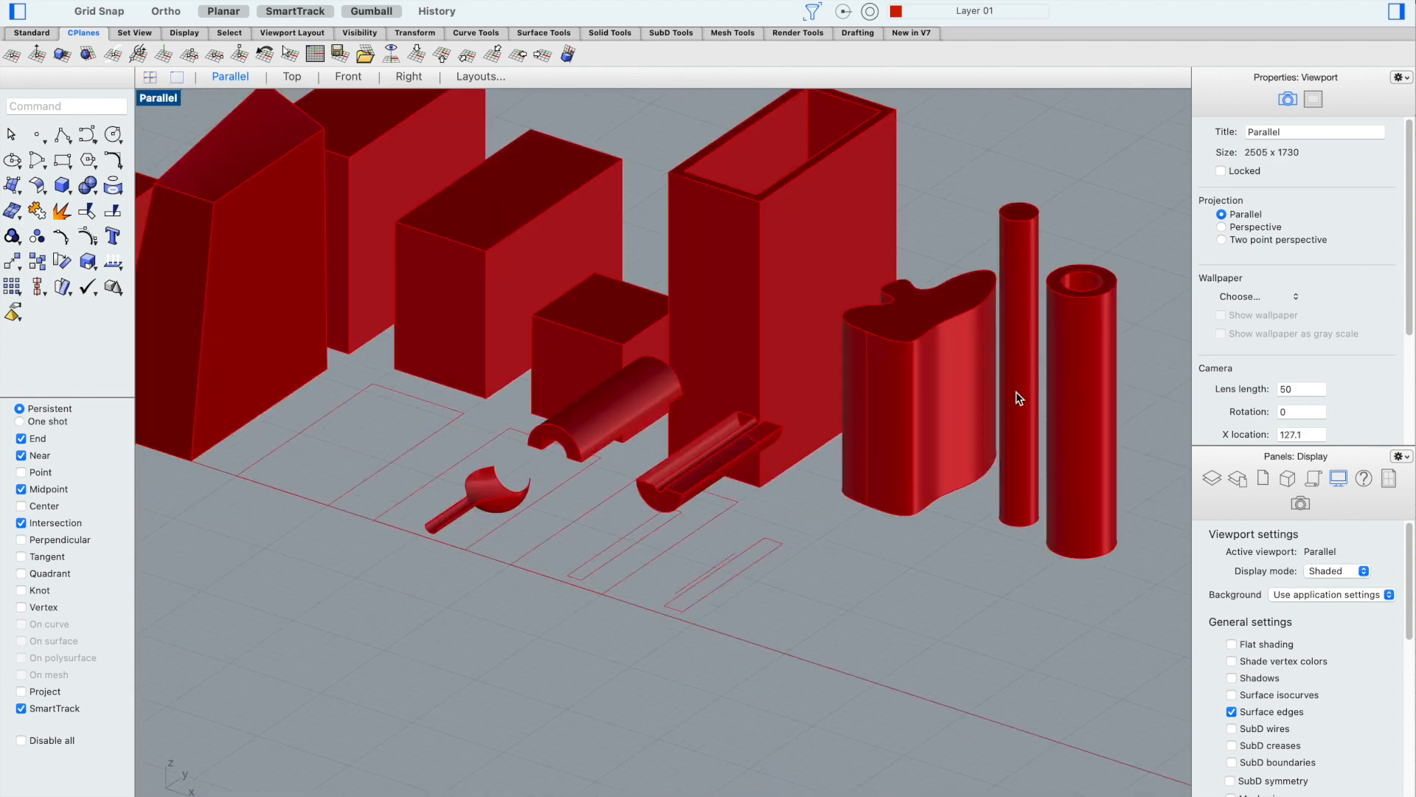
Examine the small cube and the whole row of solids from the opposite viewing angle
click(548, 328)
scroll(660, 413, down, 5)
scroll(660, 413, up, 5)
right_drag(674, 423, 734, 420)
scroll(705, 432, up, 6)
scroll(729, 445, down, 2)
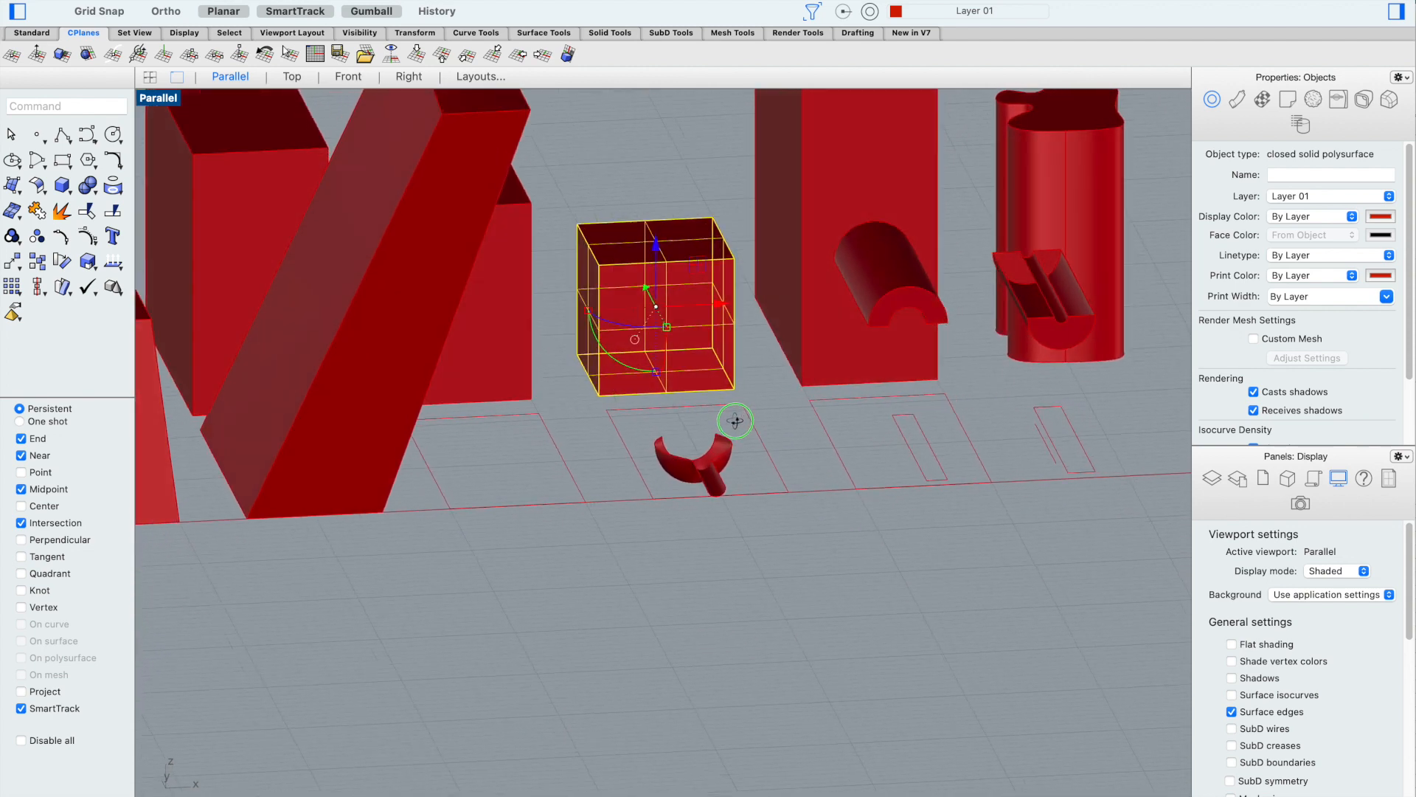
scroll(733, 420, down, 4)
click(693, 278)
scroll(696, 295, up, 3)
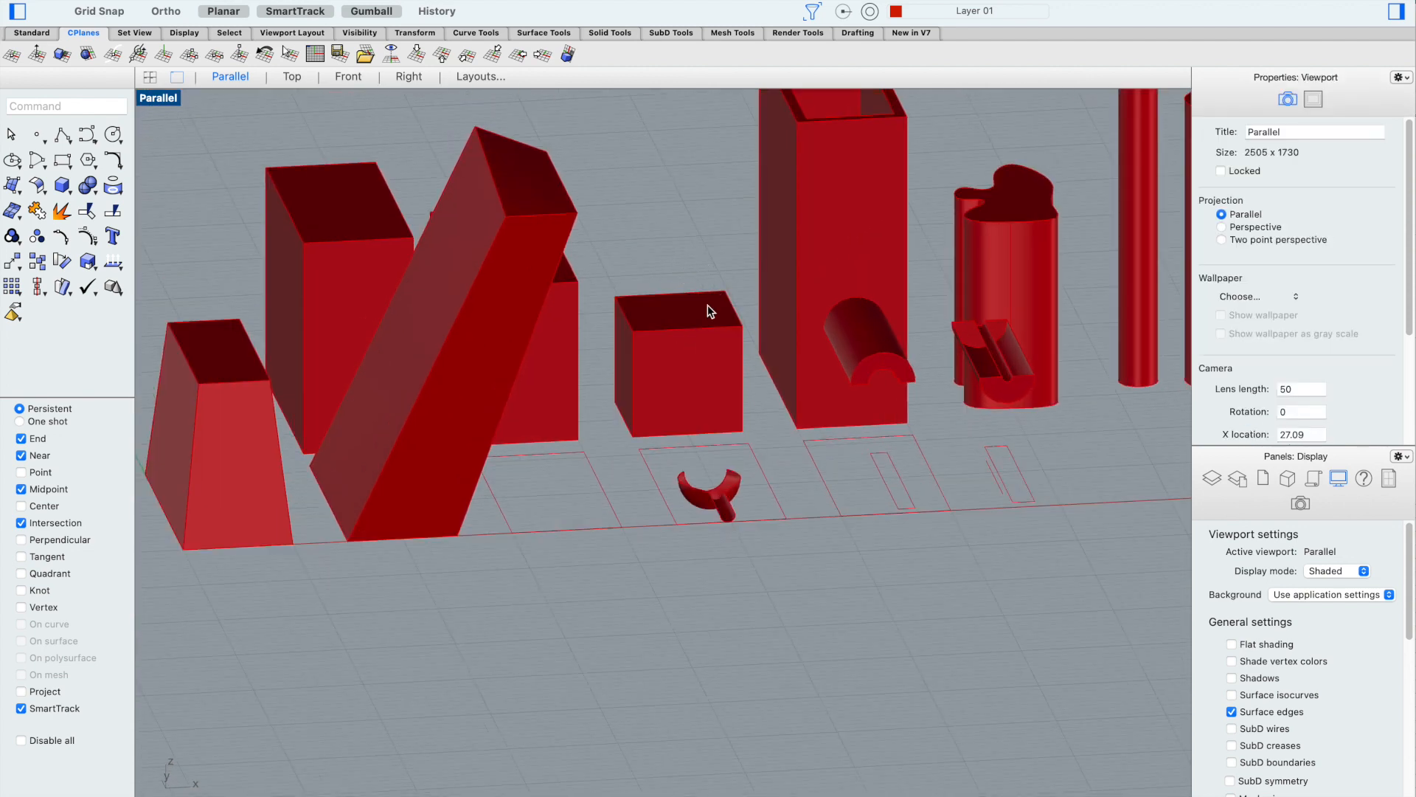
scroll(695, 347, down, 4)
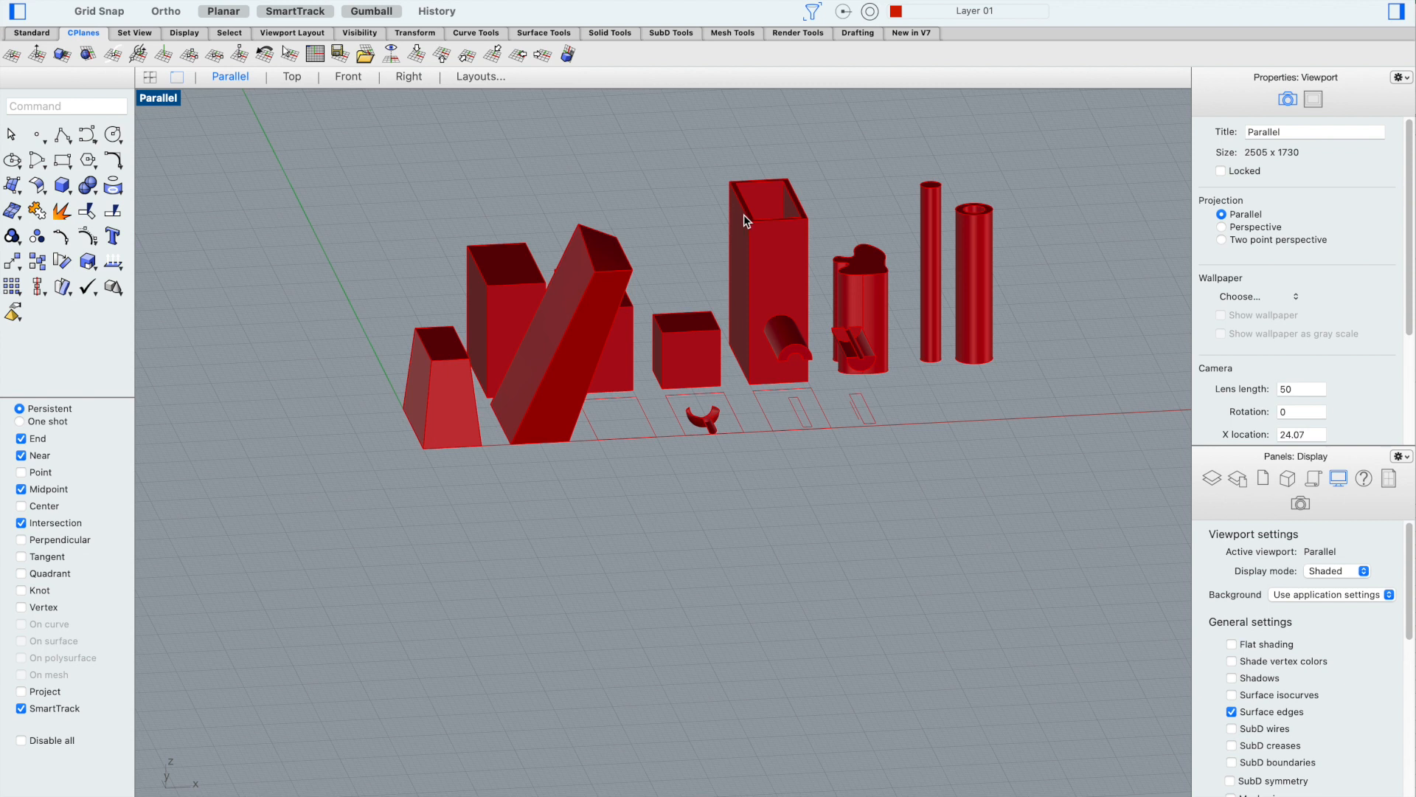
right_drag(661, 206, 665, 214)
scroll(674, 282, up, 2)
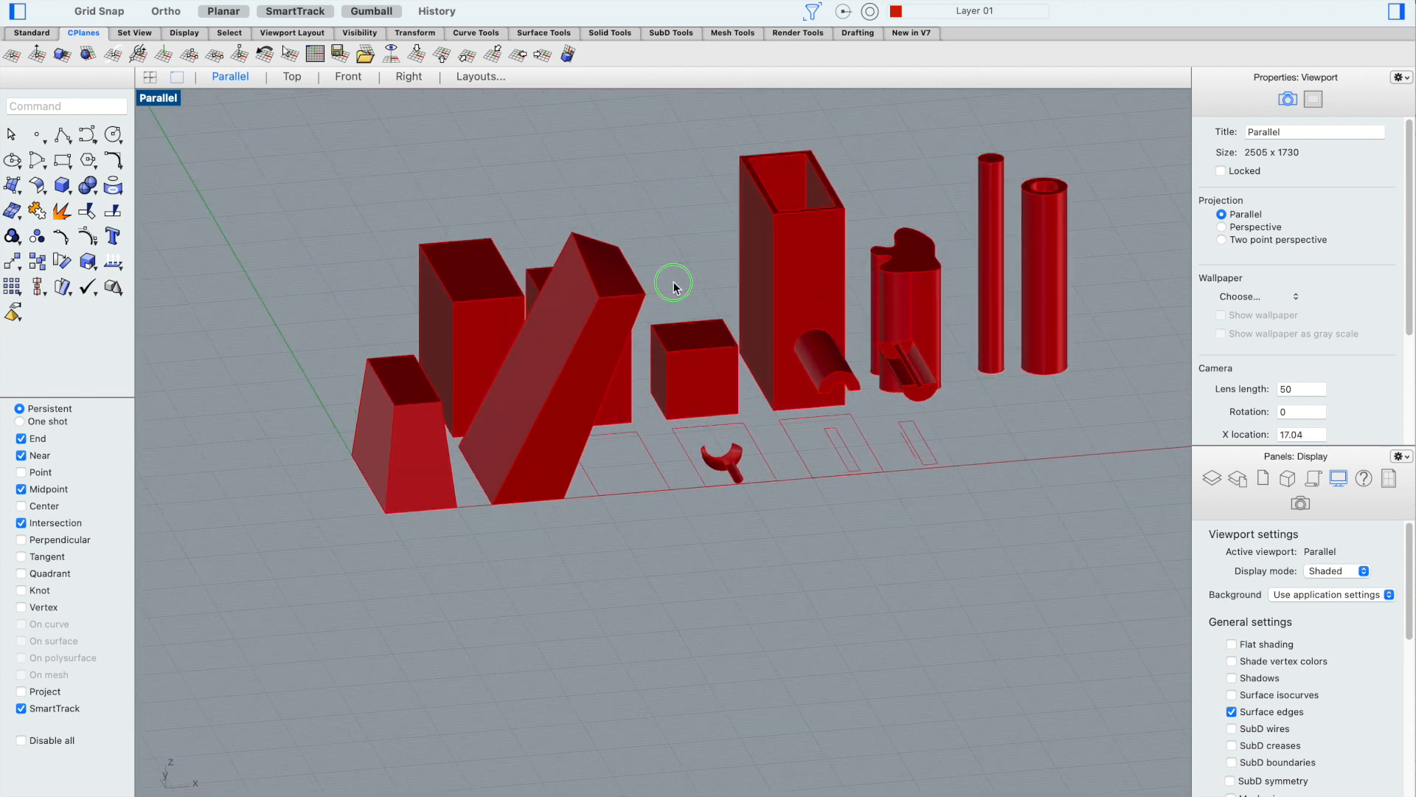
Raise the small cube with Move, using the tall hollow box's lower and upper front corners as the base and end points
right_drag(674, 281, 688, 291)
scroll(687, 291, up, 4)
scroll(713, 286, down, 4)
scroll(726, 276, up, 4)
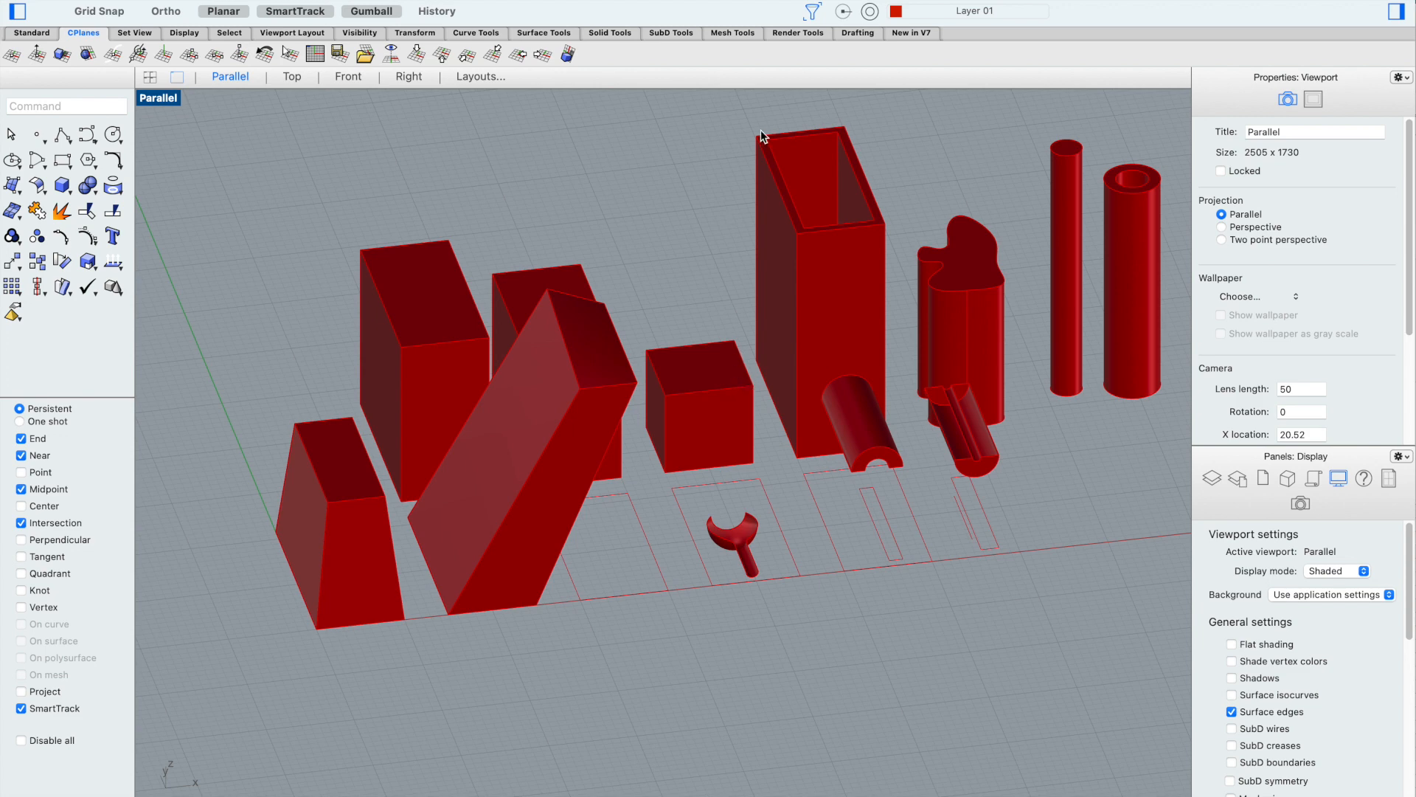
click(700, 360)
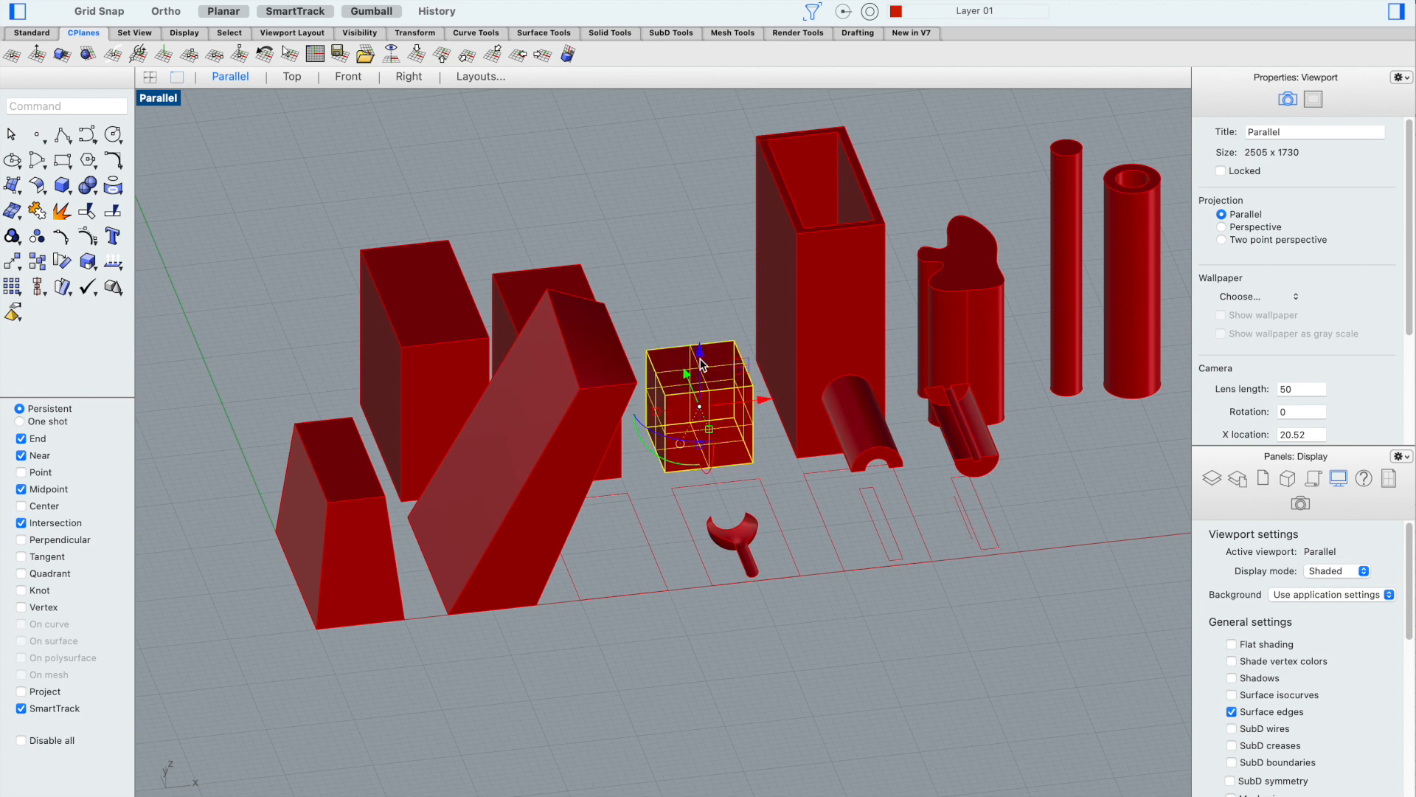
text(mv)
key(Escape)
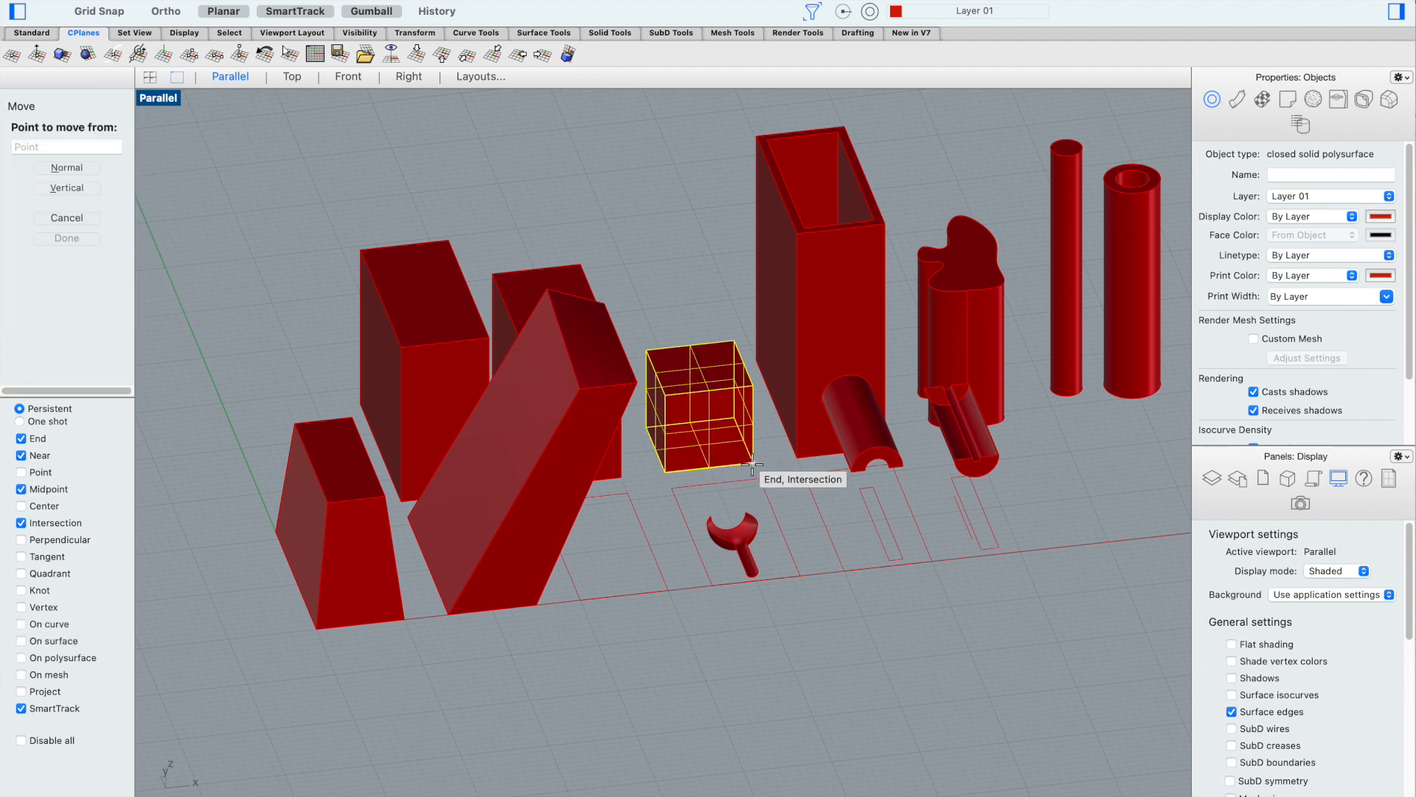
click(793, 458)
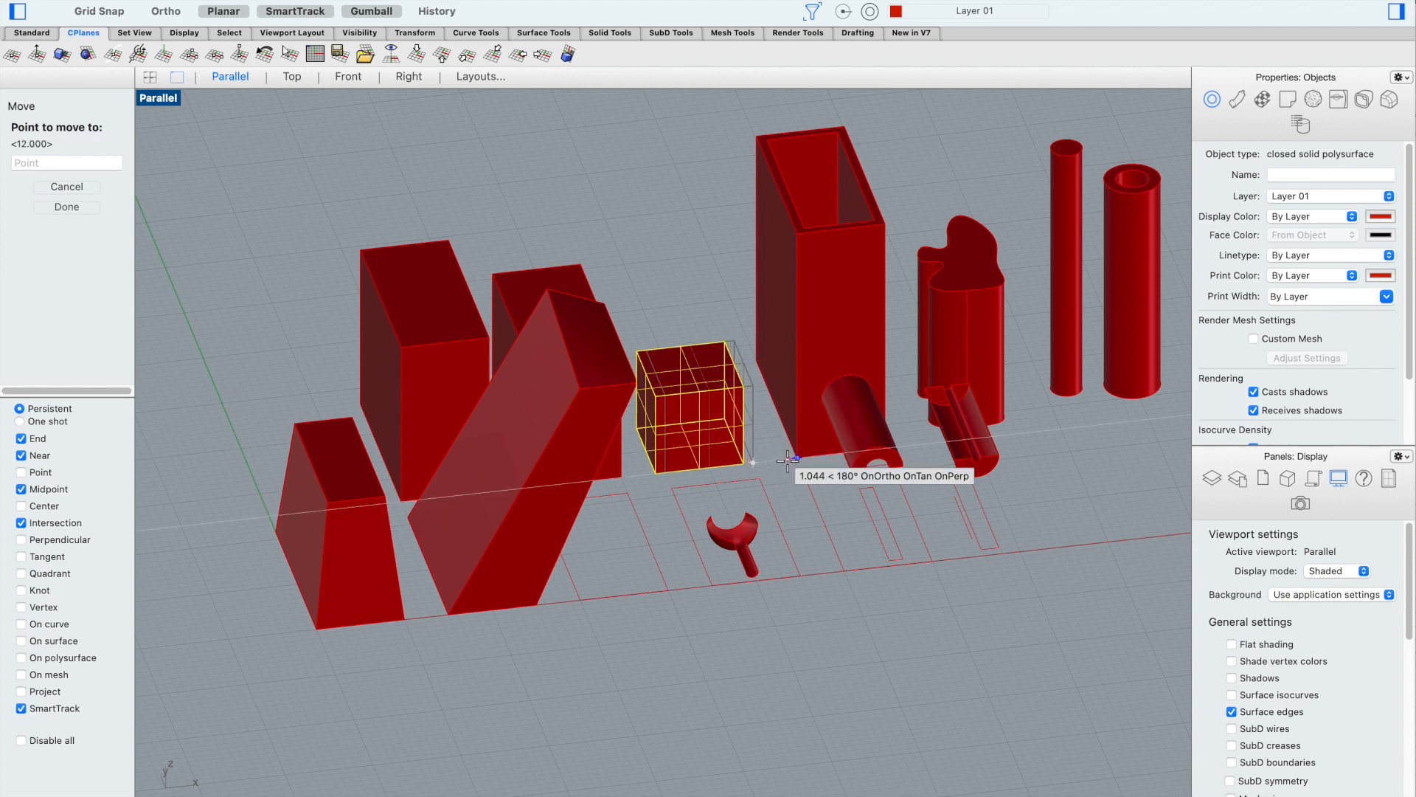
click(794, 235)
click(596, 211)
right_drag(595, 211, 591, 229)
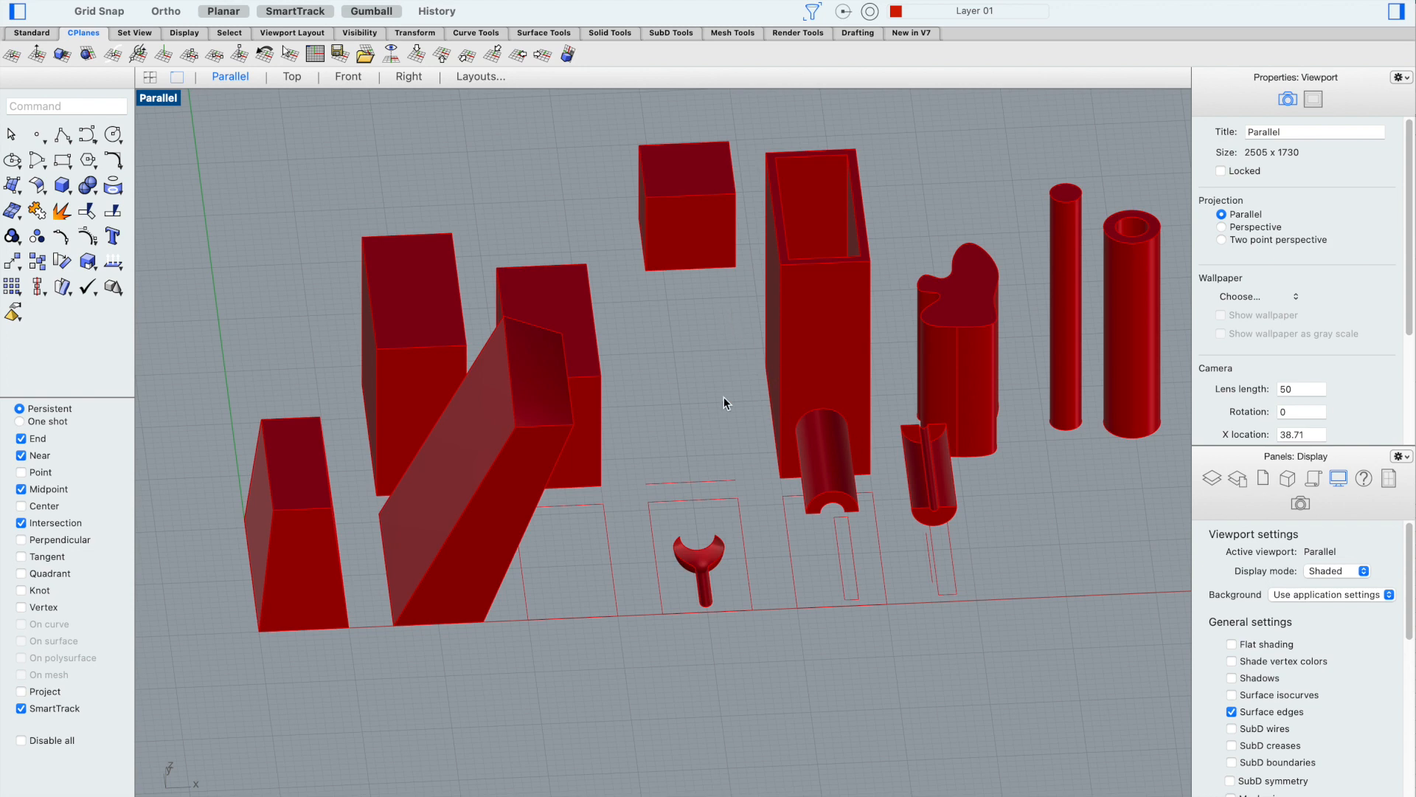
right_drag(725, 403, 730, 403)
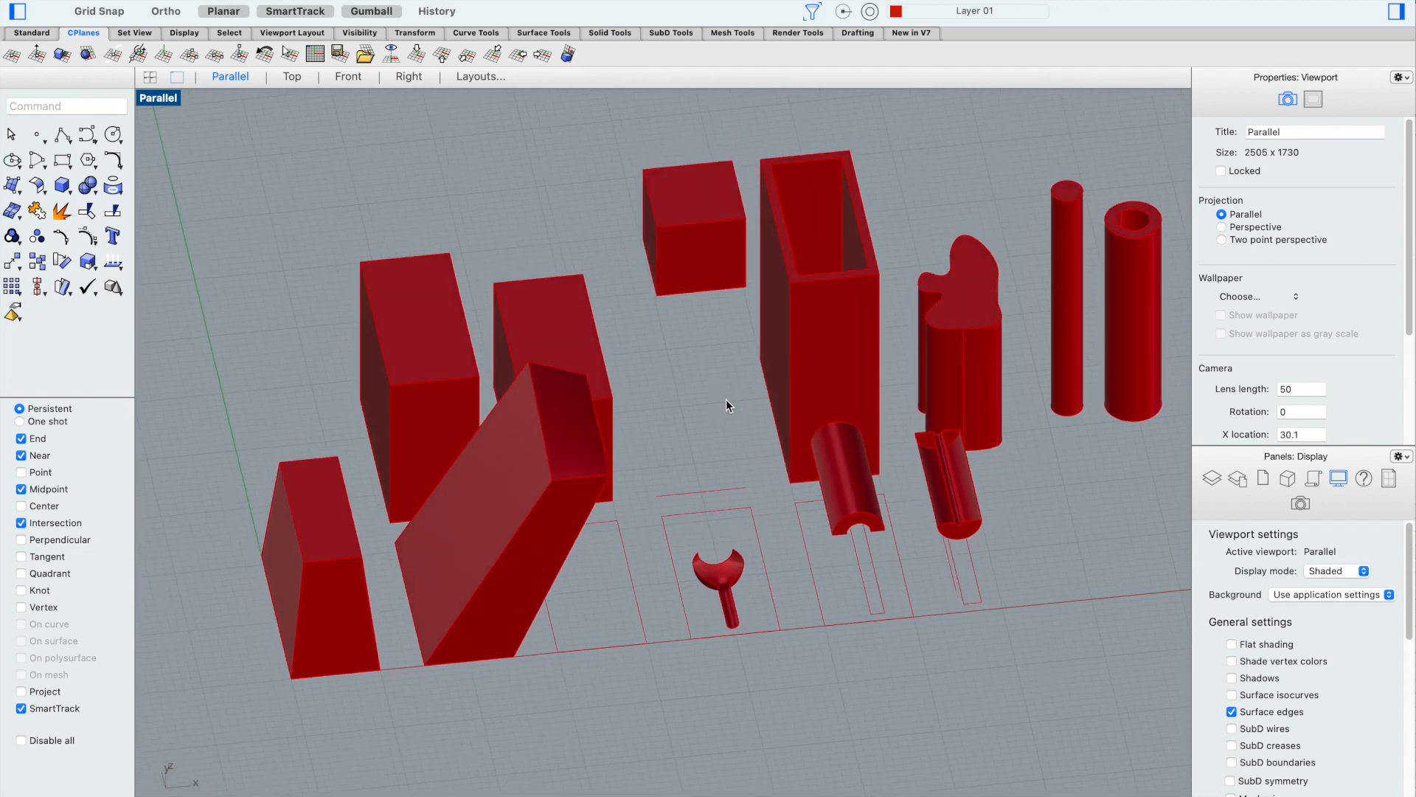
Undo the small cube's move that used the tall hollow box's corners
key(super+z)
click(671, 296)
right_drag(719, 281, 671, 272)
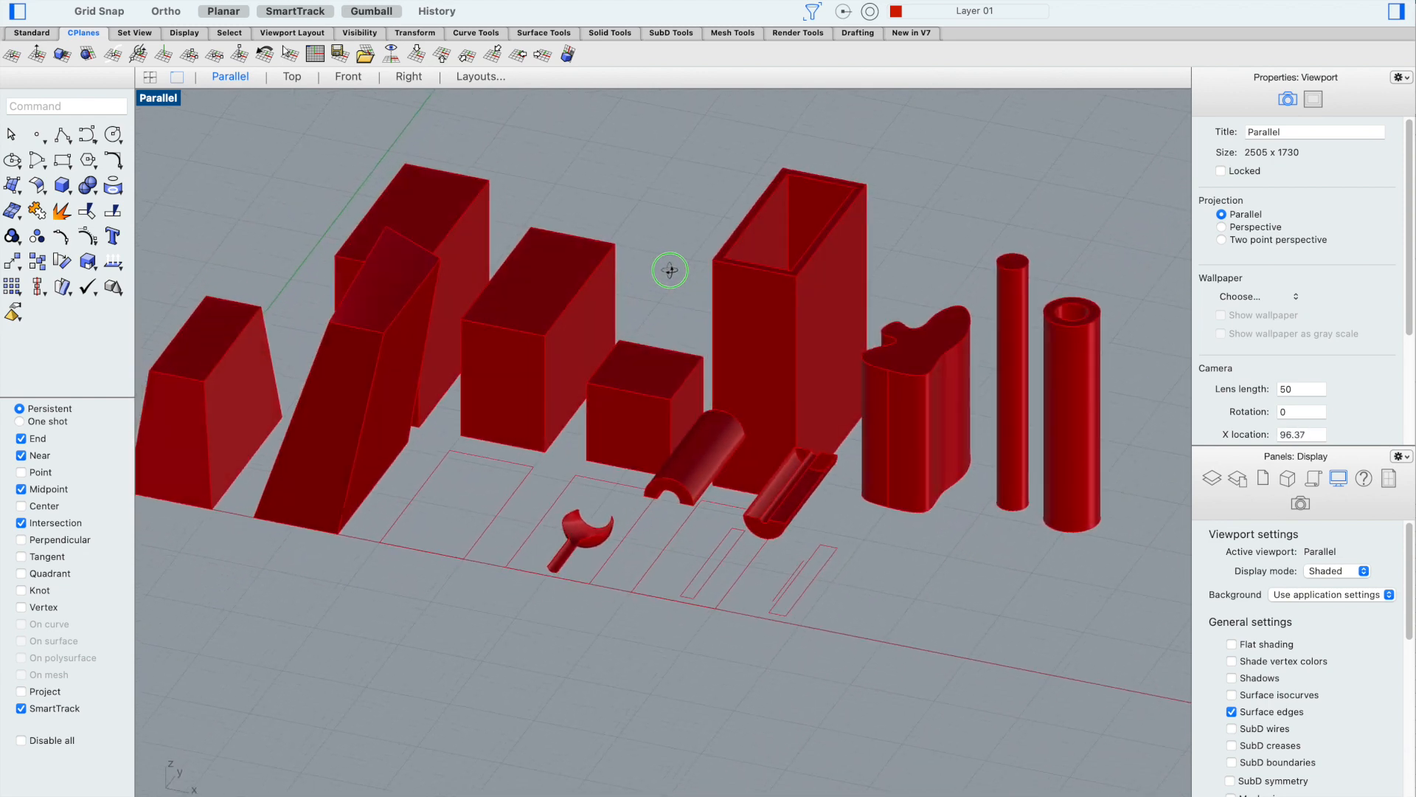
Move the small cube using the slanted box's lower front corner as base point and its upper front corner as end point
scroll(383, 502, up, 2)
right_drag(383, 502, 413, 501)
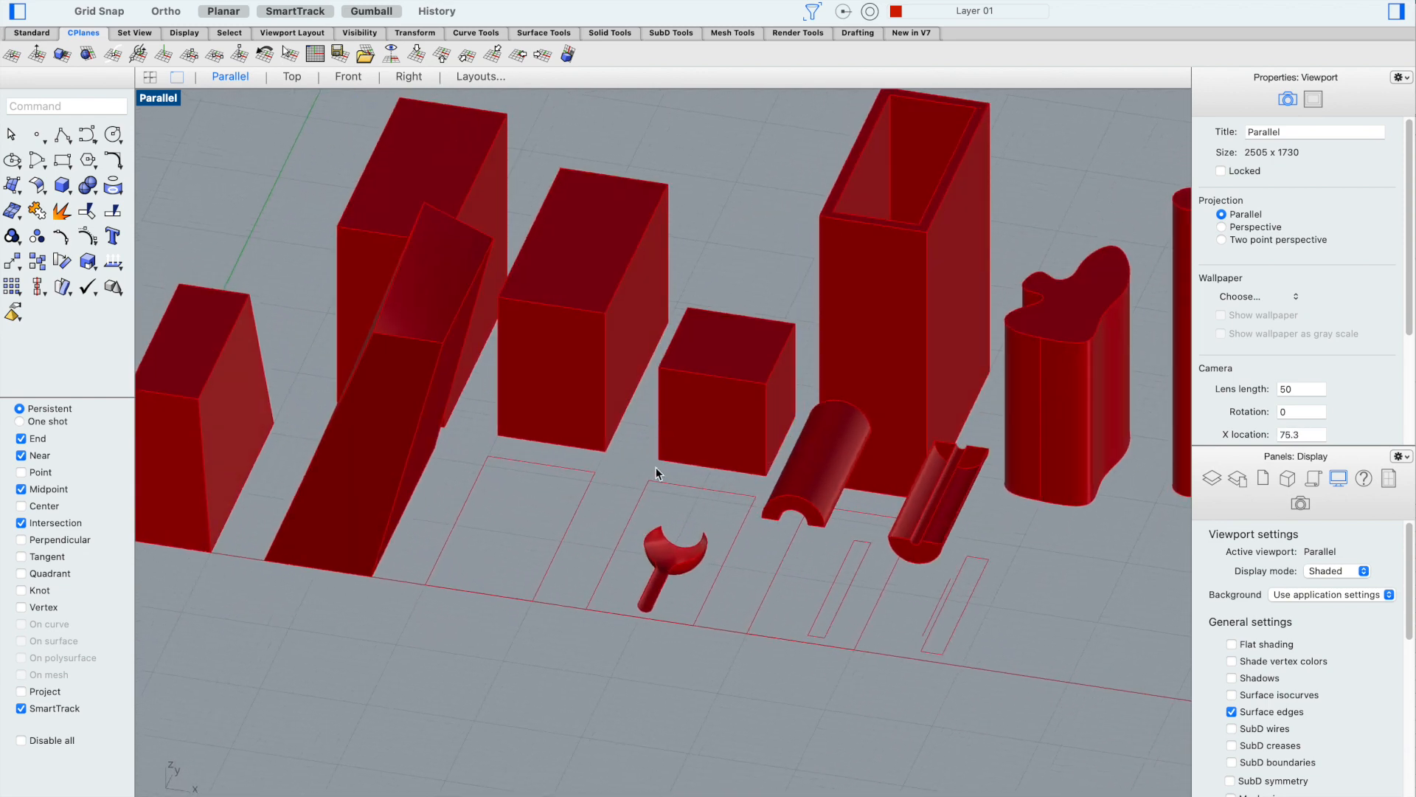
scroll(660, 467, down, 4)
right_drag(604, 474, 604, 354)
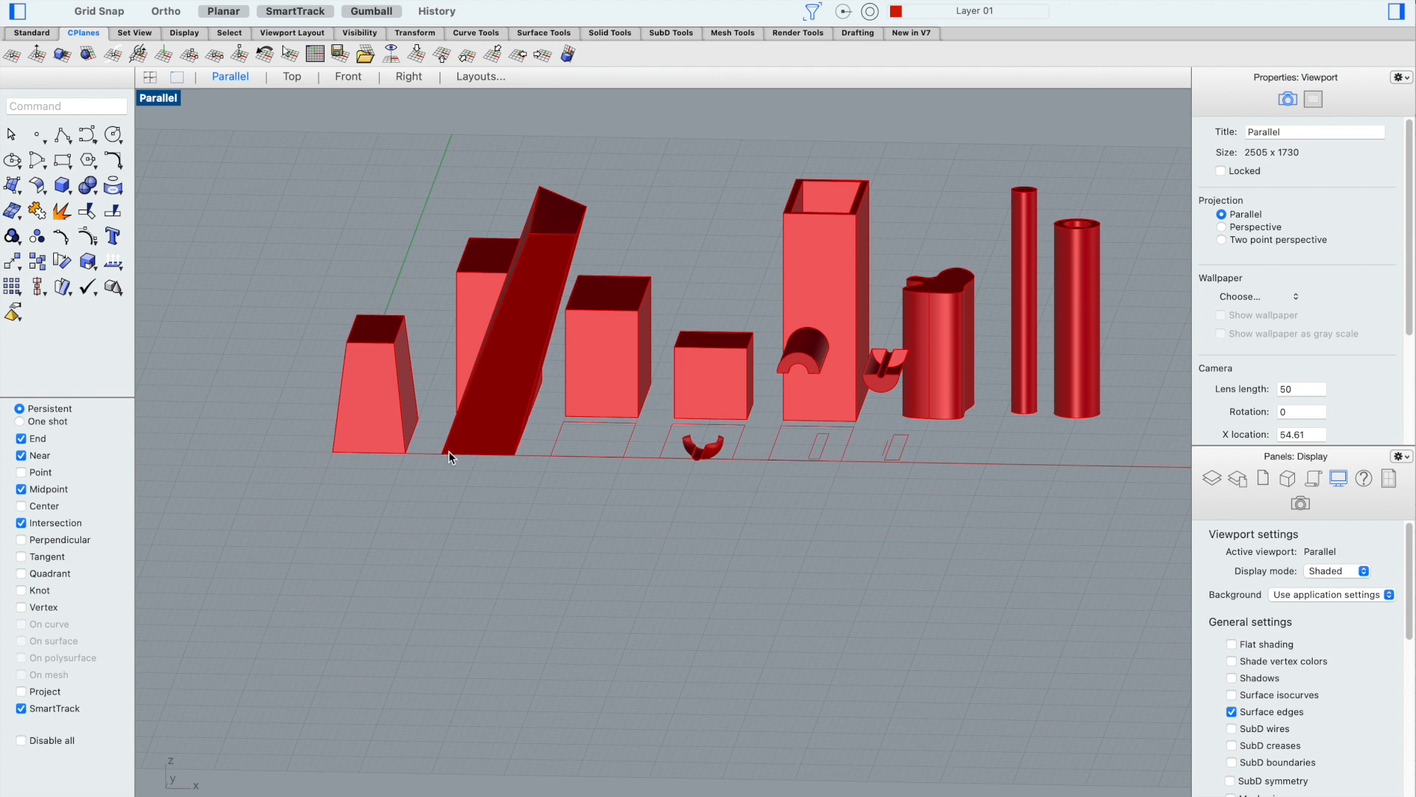
right_drag(561, 190, 558, 384)
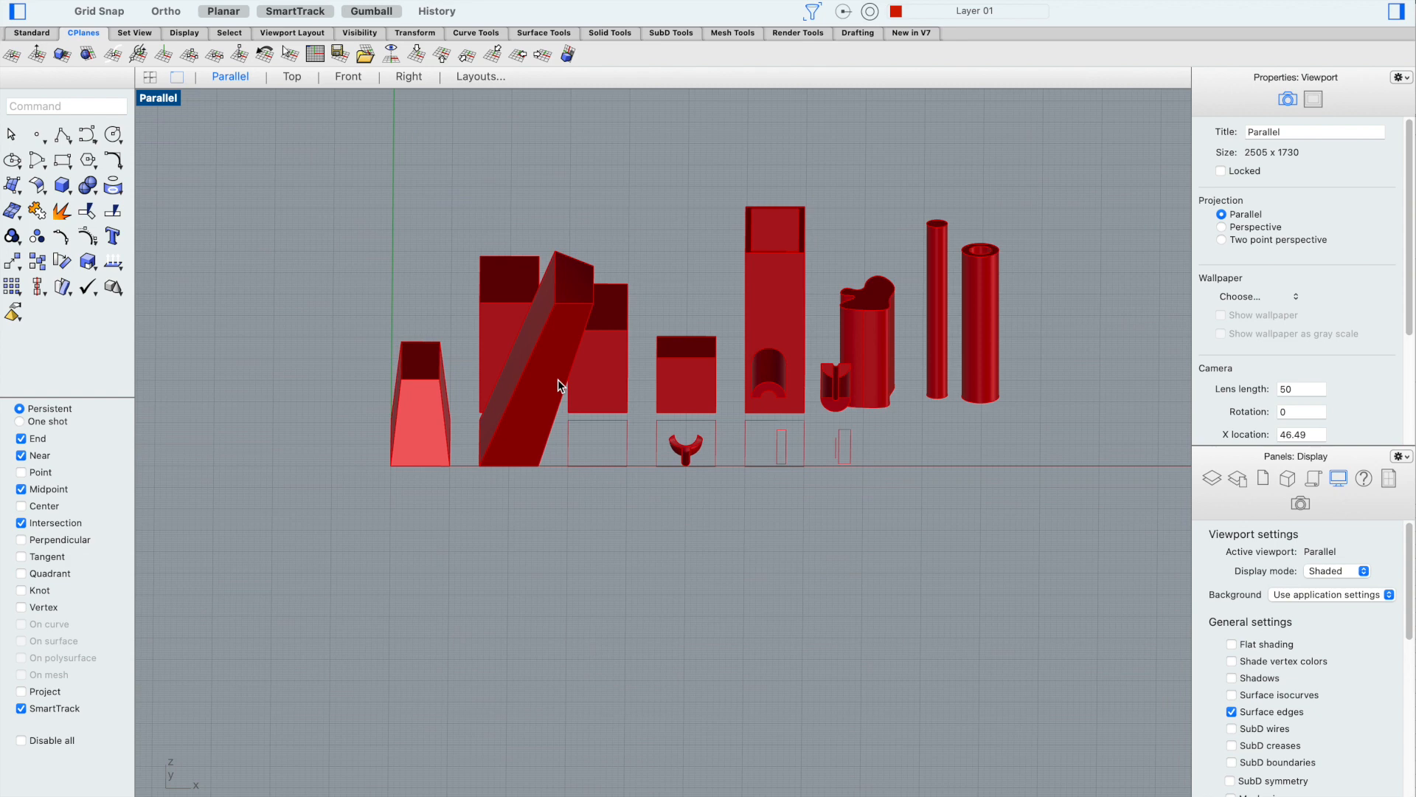
scroll(558, 384, up, 5)
scroll(534, 532, up, 3)
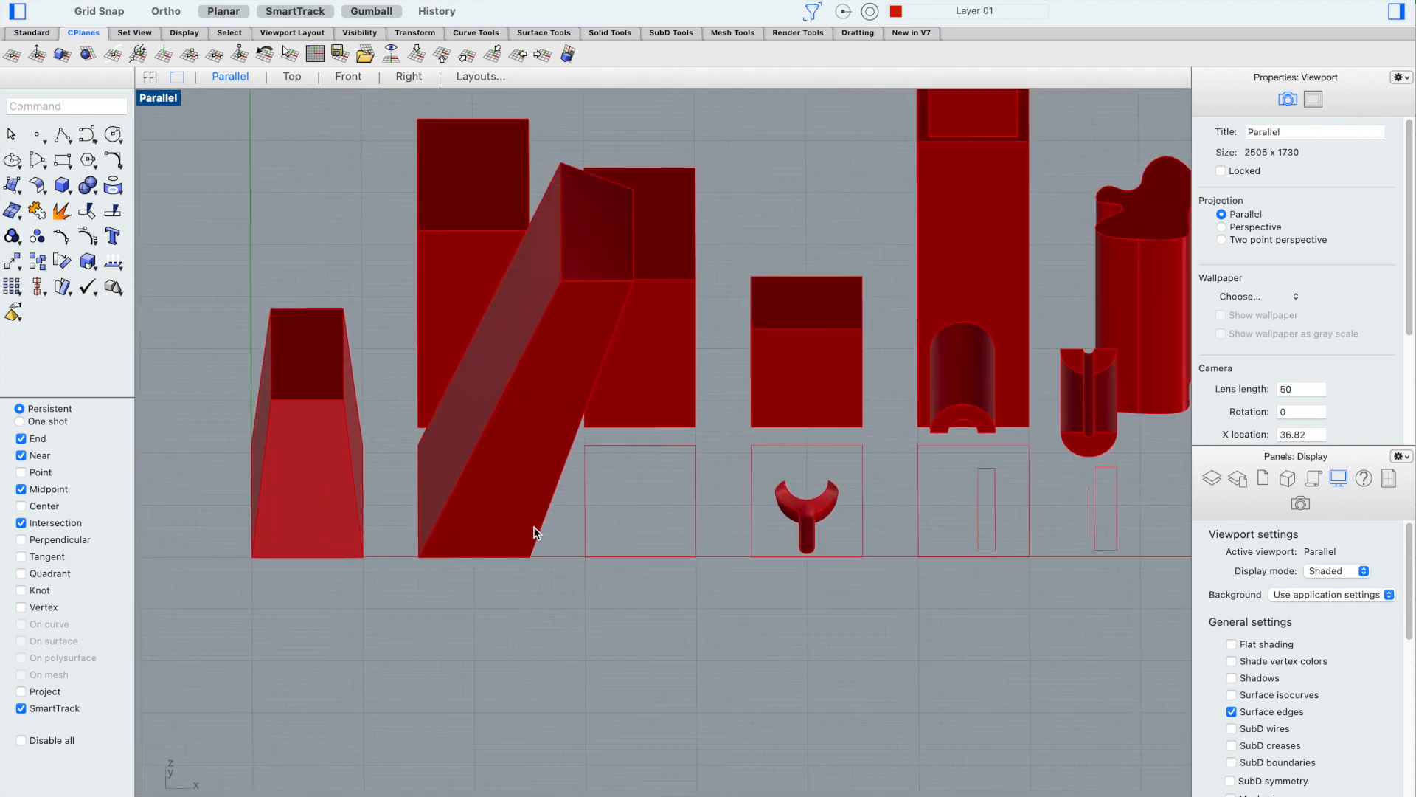
click(791, 334)
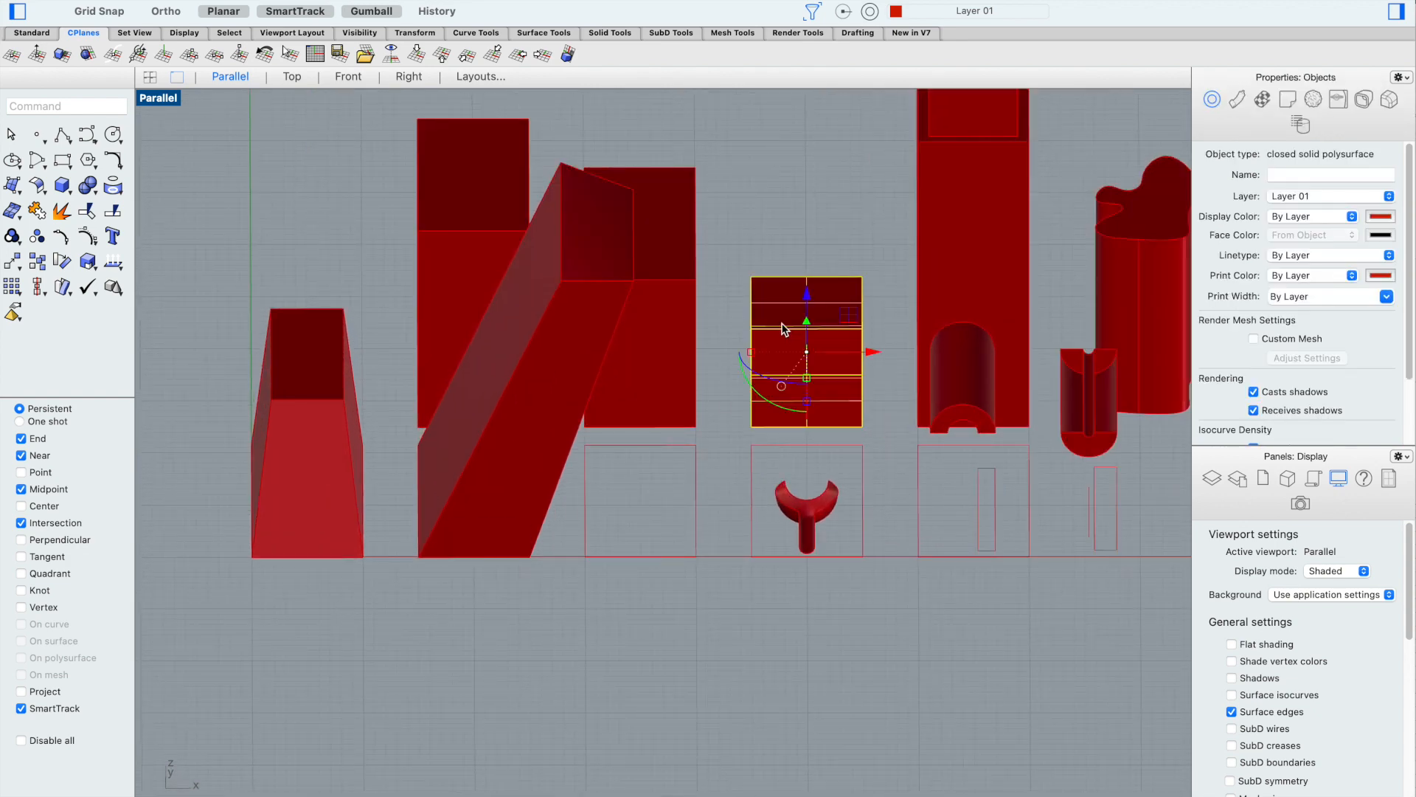
key(Return)
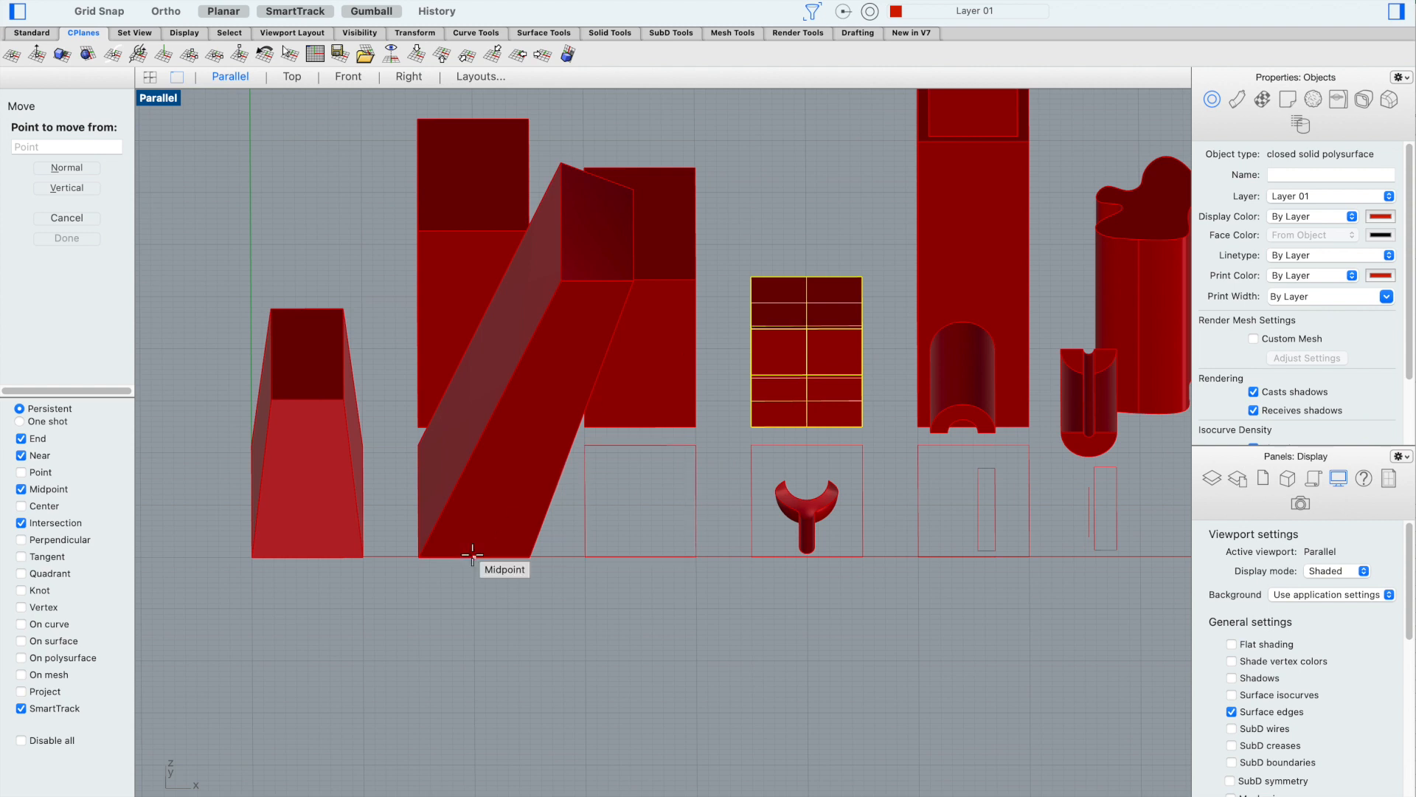
click(419, 557)
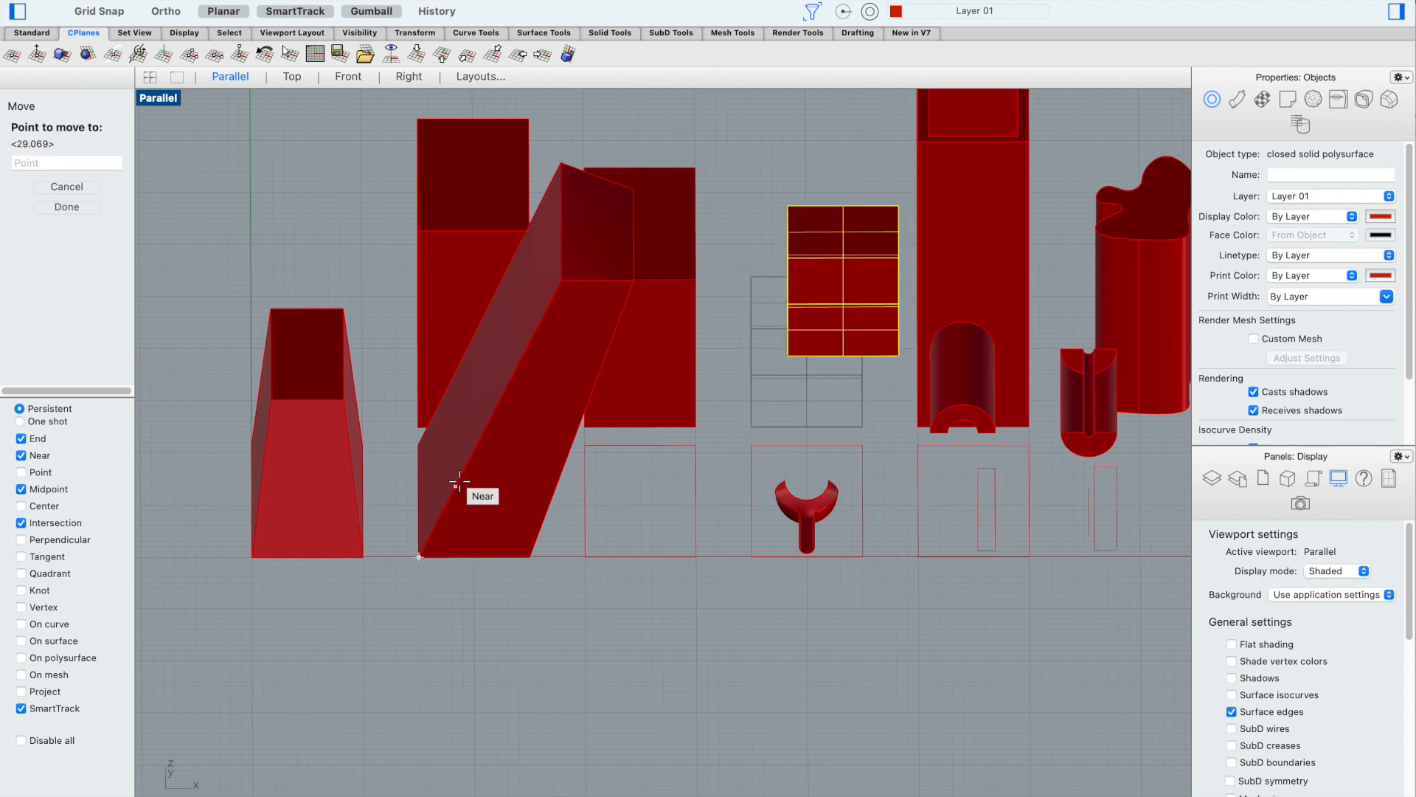
click(560, 277)
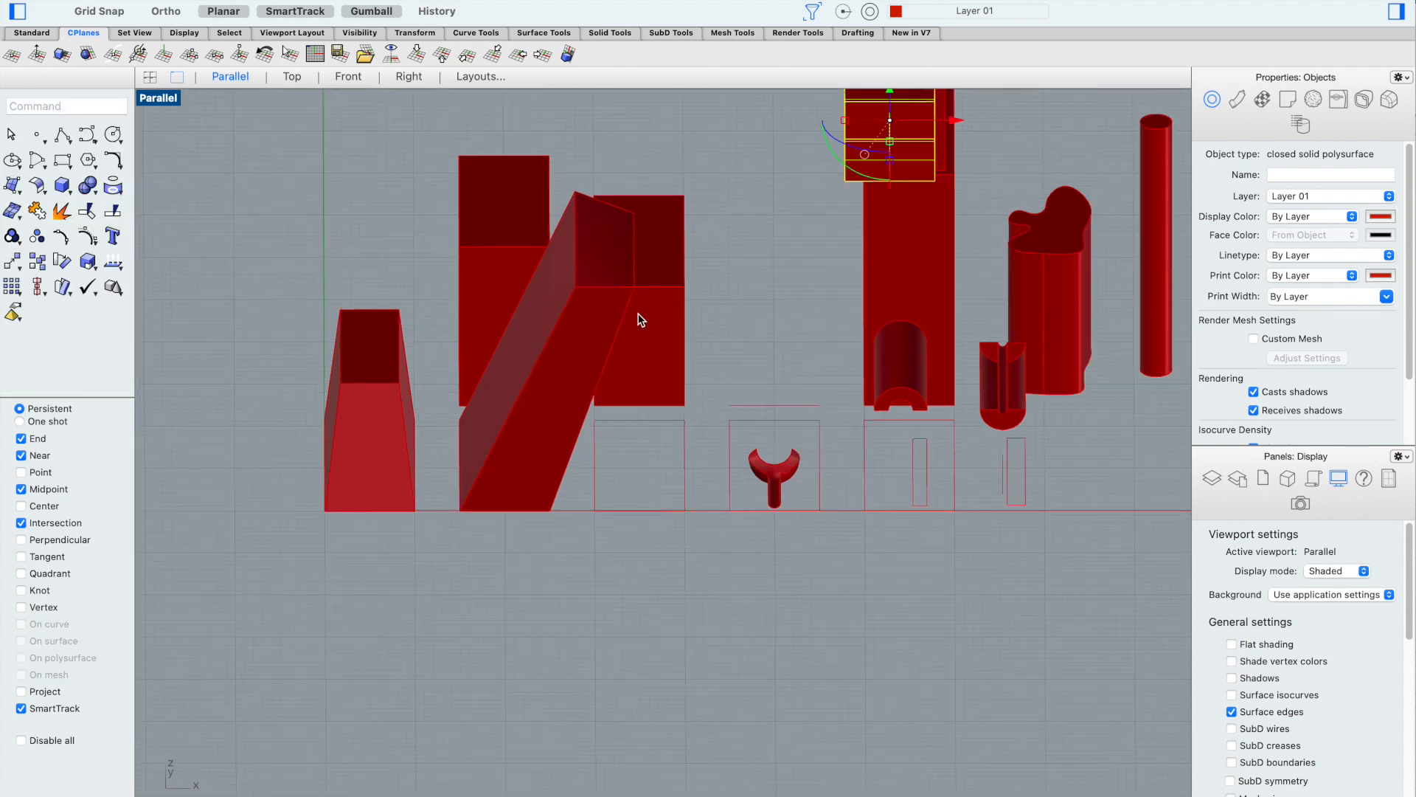
right_drag(639, 319, 733, 271)
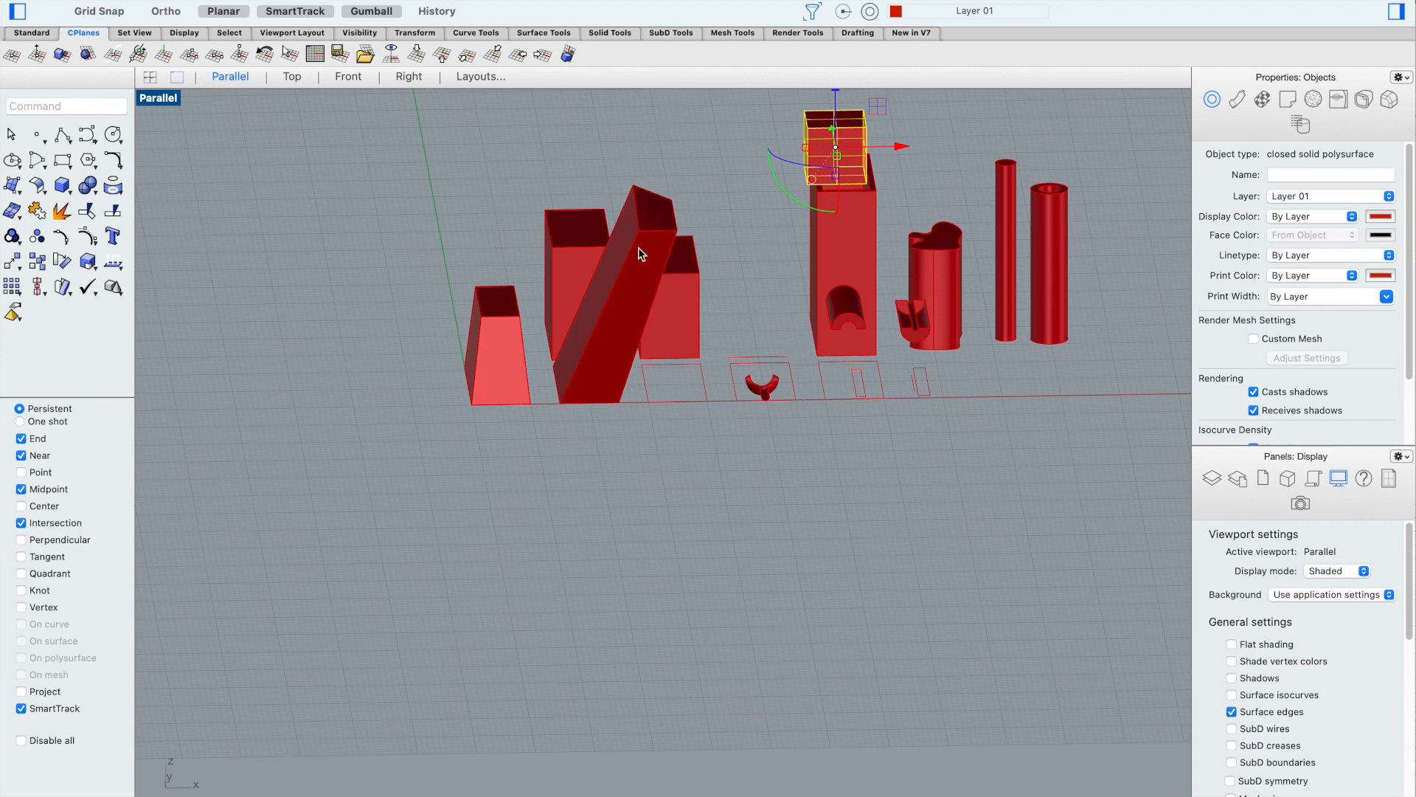
Undo the small cube's diagonal move that followed the slanted box's edge
key(super+z)
click(710, 206)
right_drag(723, 177, 736, 262)
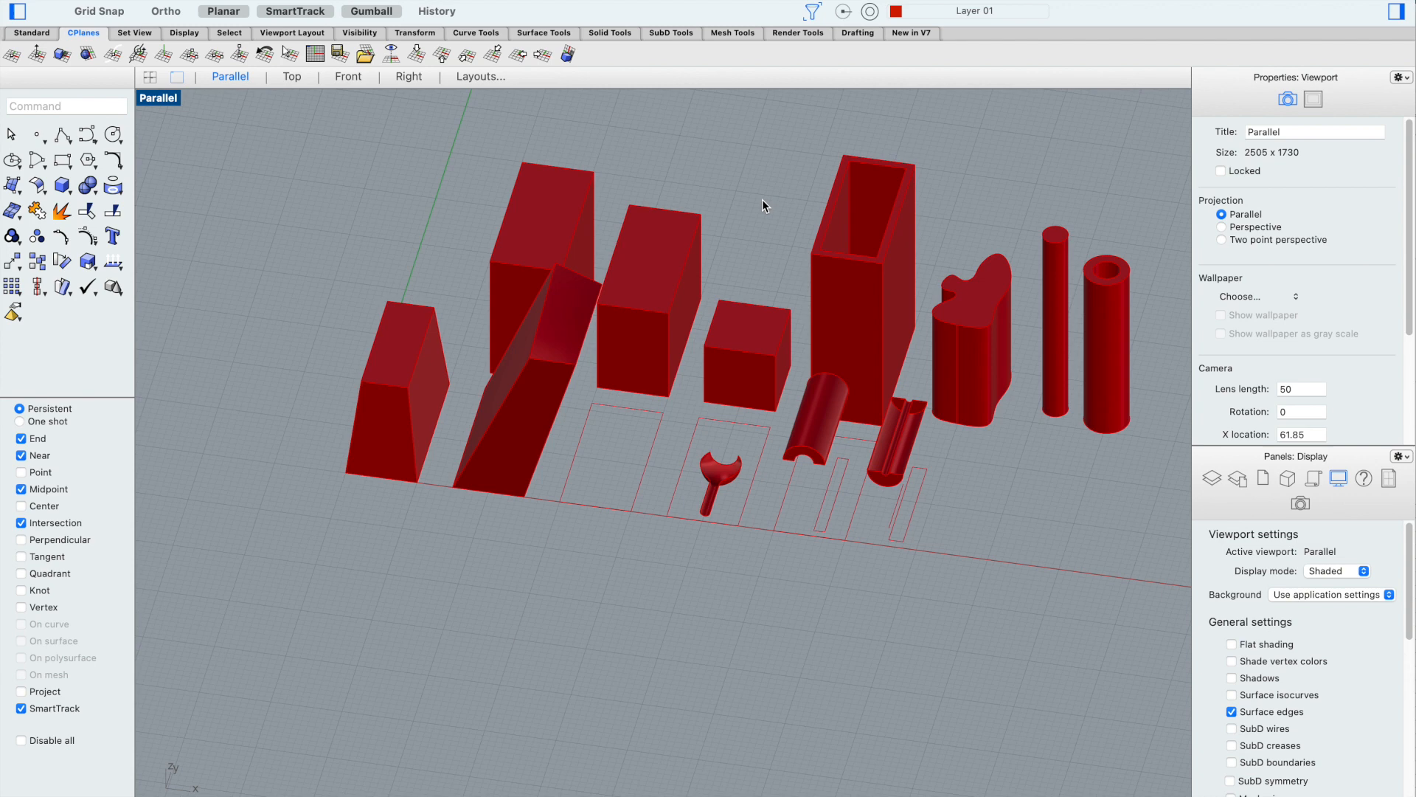
Move the small cube with the Vertical option, from the slanted box's lower front corner to the height of its upper front corner
right_drag(763, 203, 759, 215)
scroll(735, 342, up, 2)
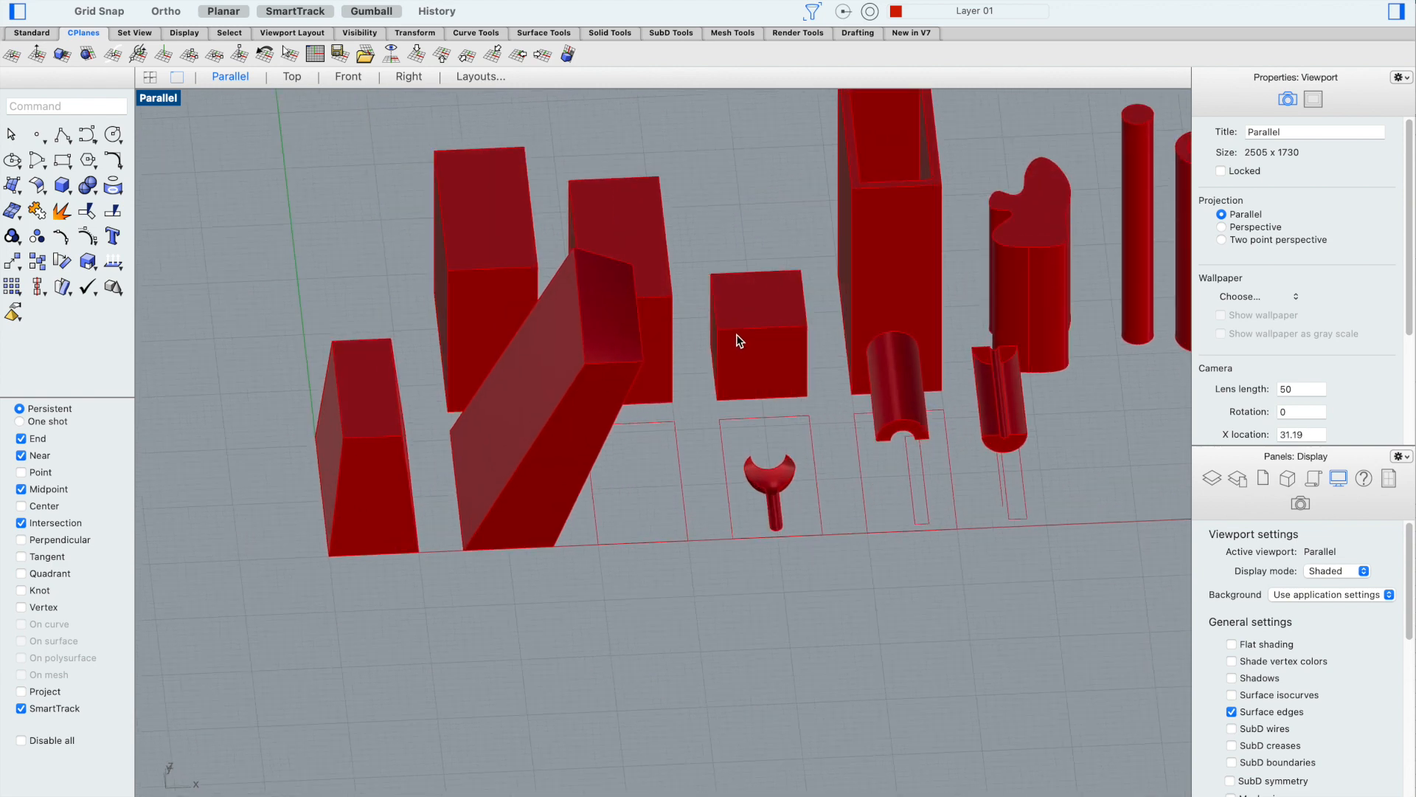
click(738, 341)
text(m)
key(Return)
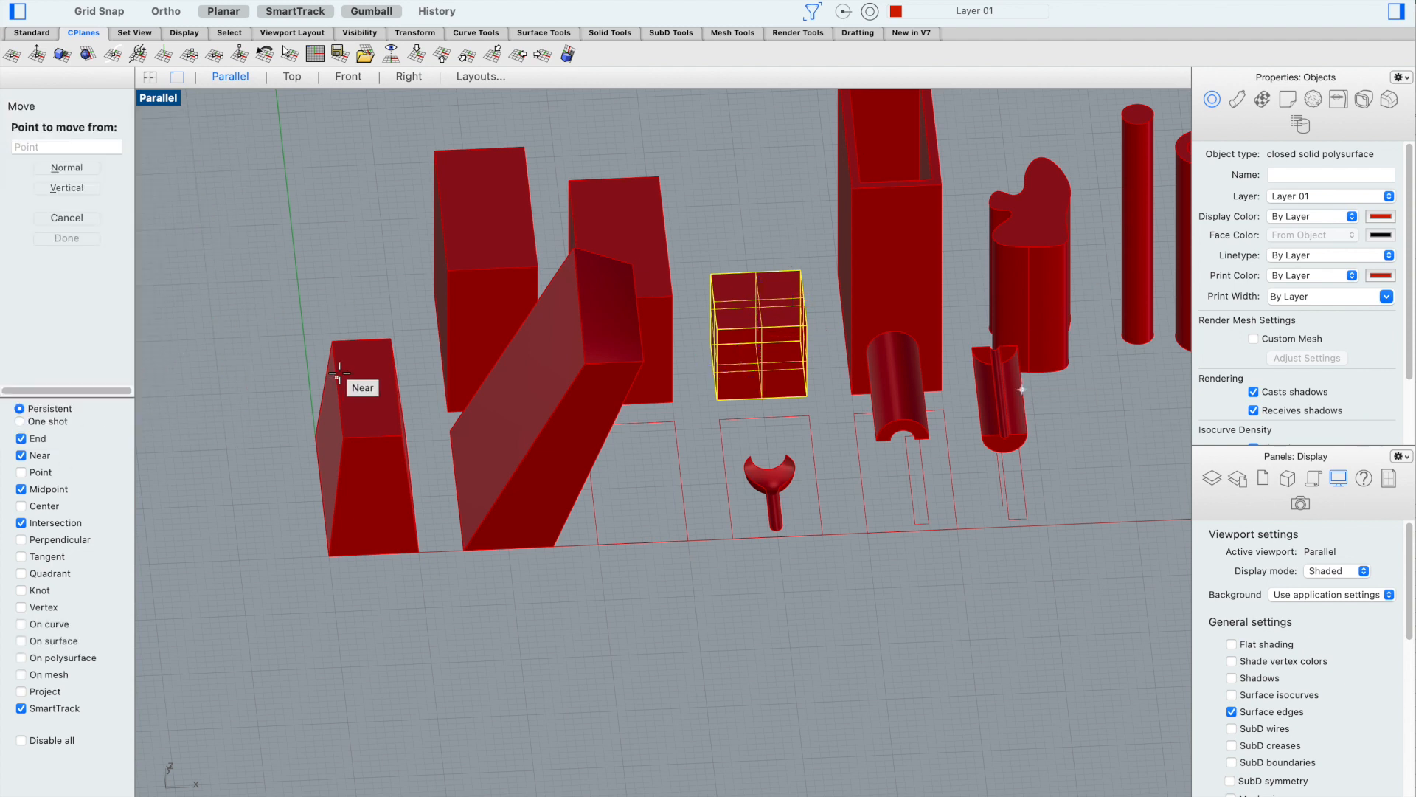
click(67, 188)
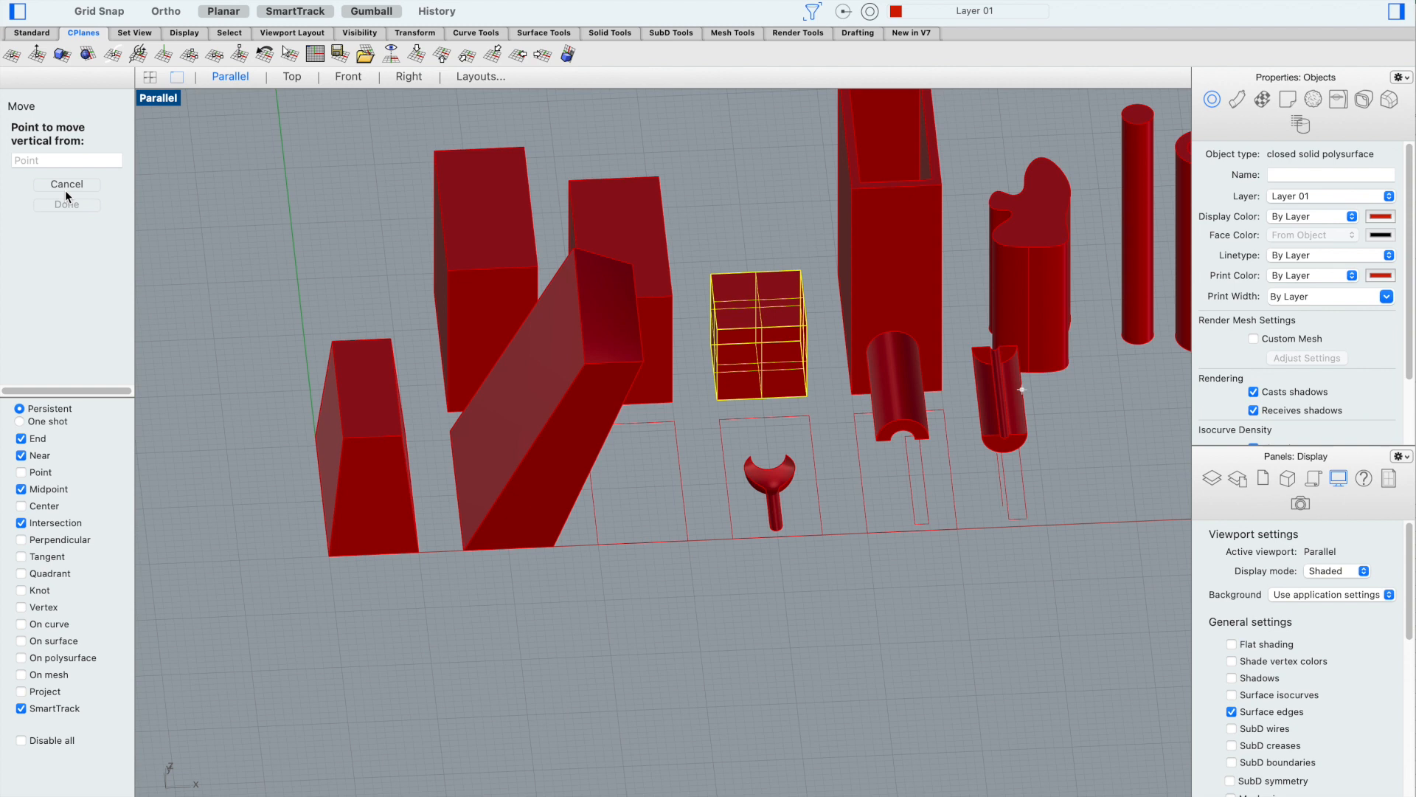
click(464, 550)
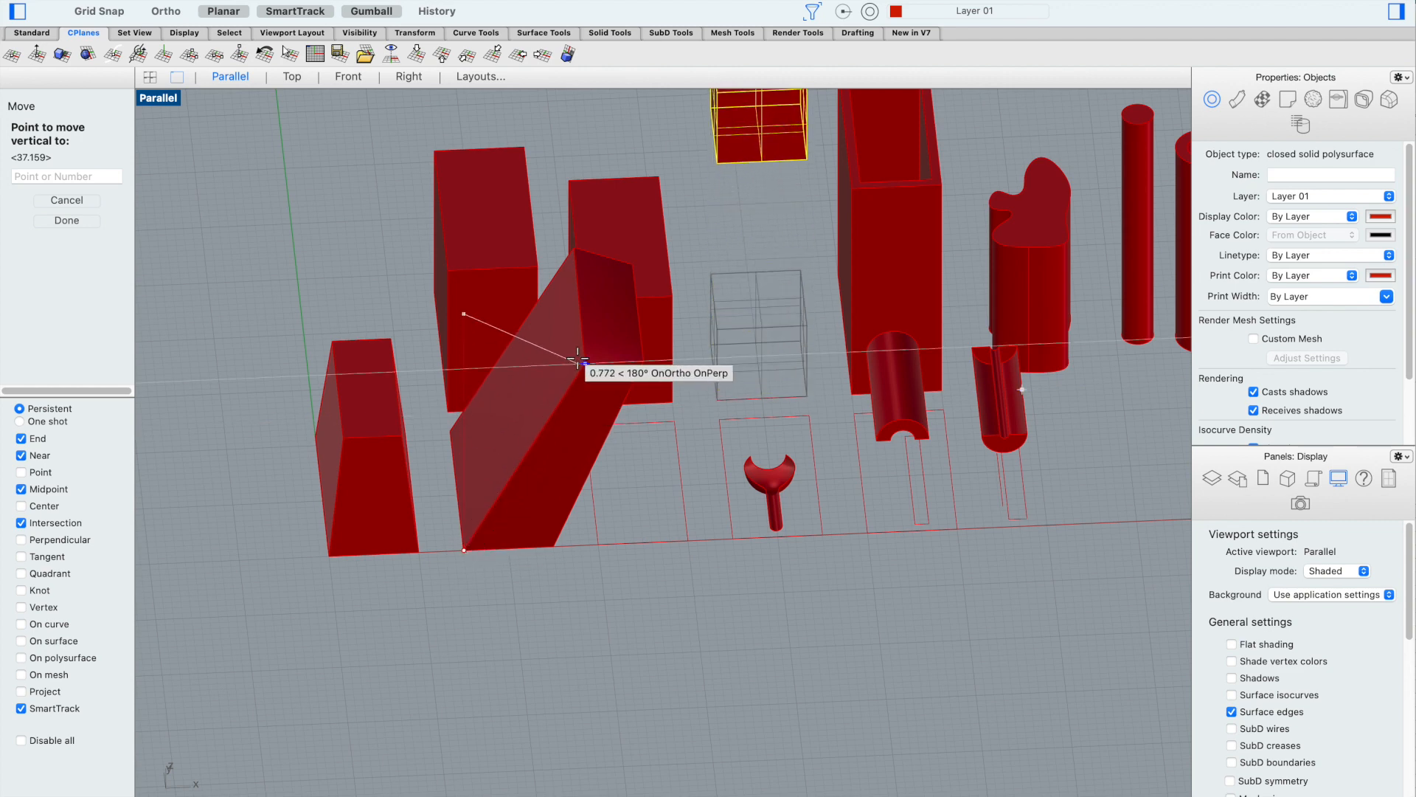
click(579, 362)
scroll(617, 560, down, 4)
right_drag(626, 596, 619, 598)
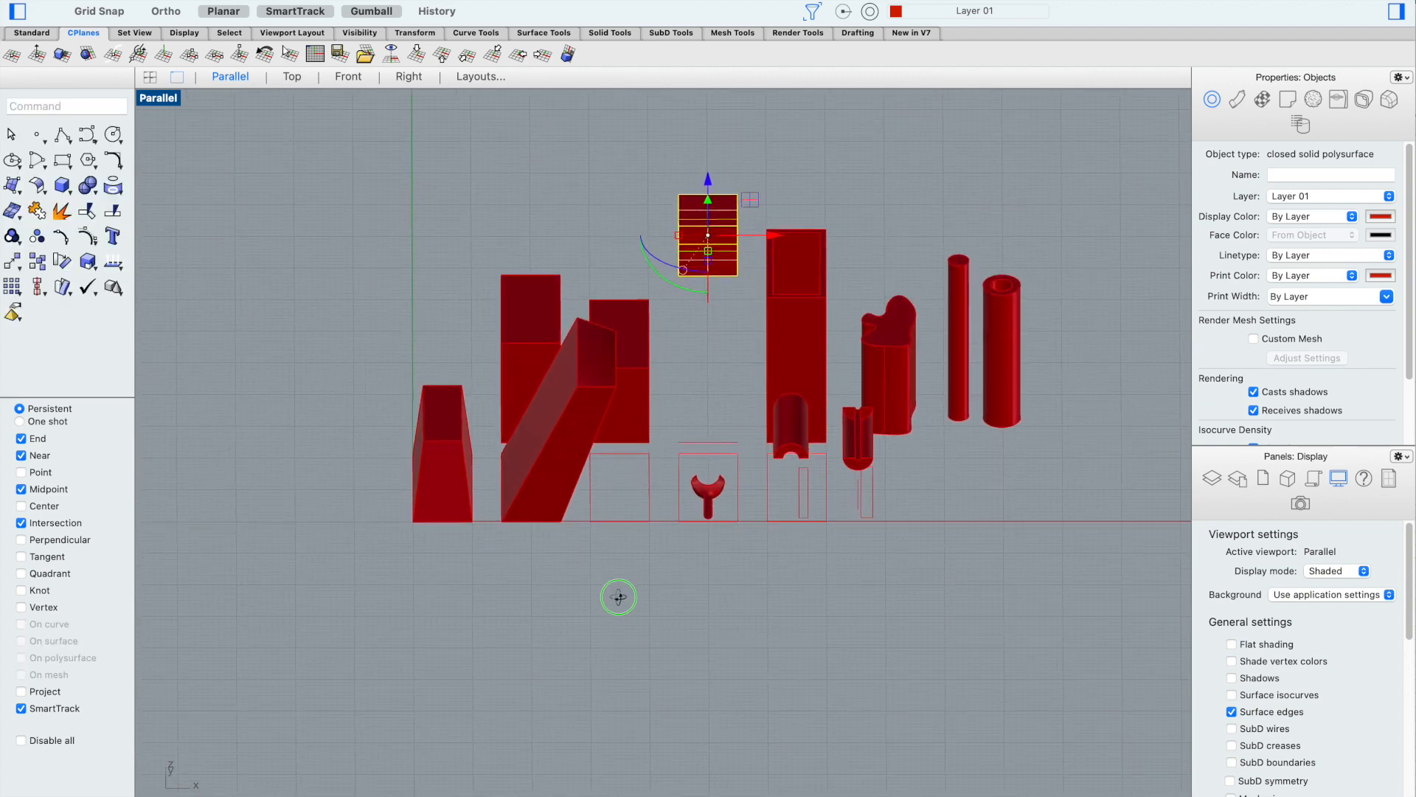
Move the small cube from its lower front corner onto the tall hollow box's matching upper front corner
click(506, 178)
right_drag(507, 178, 538, 191)
scroll(716, 275, up, 3)
click(696, 270)
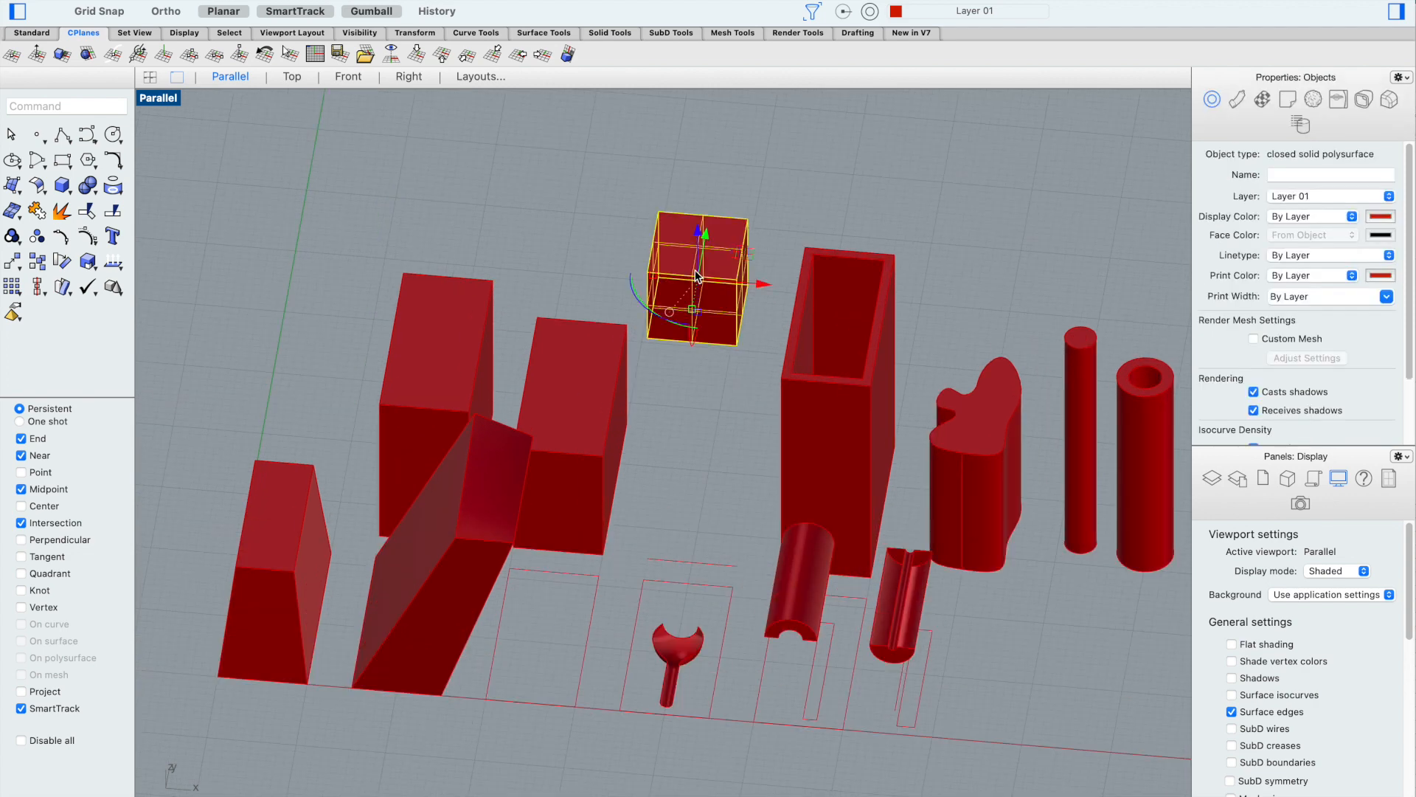
scroll(790, 338, up, 2)
key(Return)
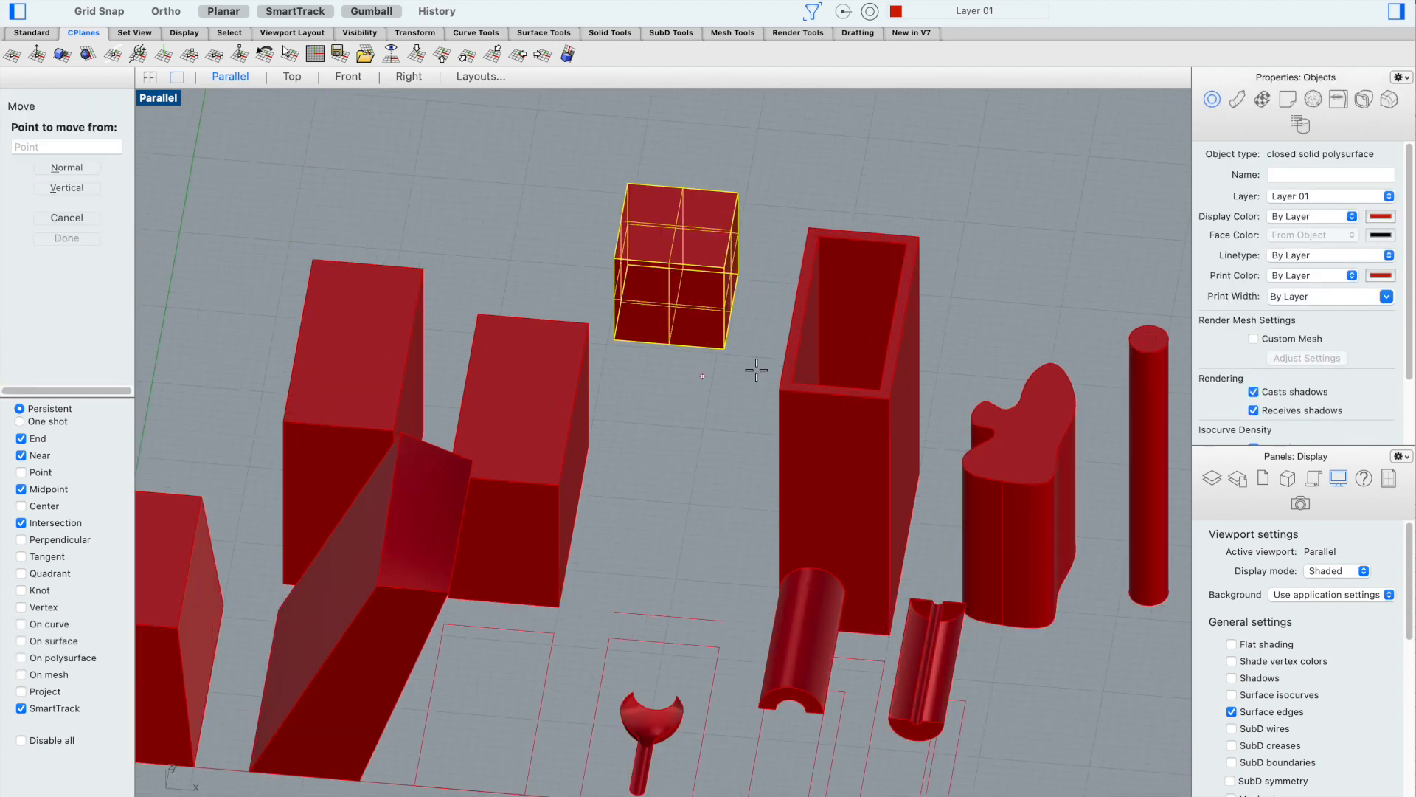
click(725, 346)
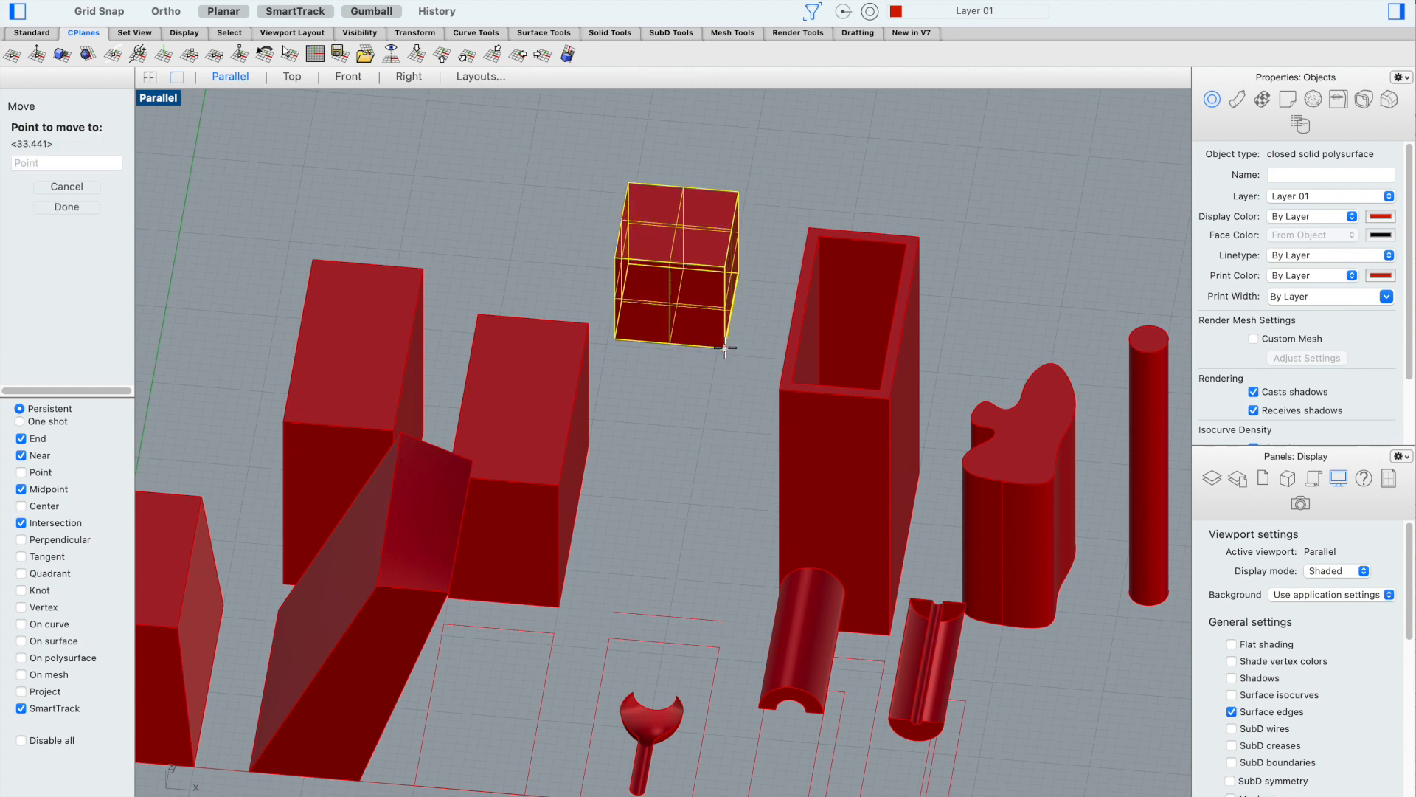
click(891, 400)
click(680, 303)
scroll(692, 284, down, 2)
right_drag(692, 284, 652, 278)
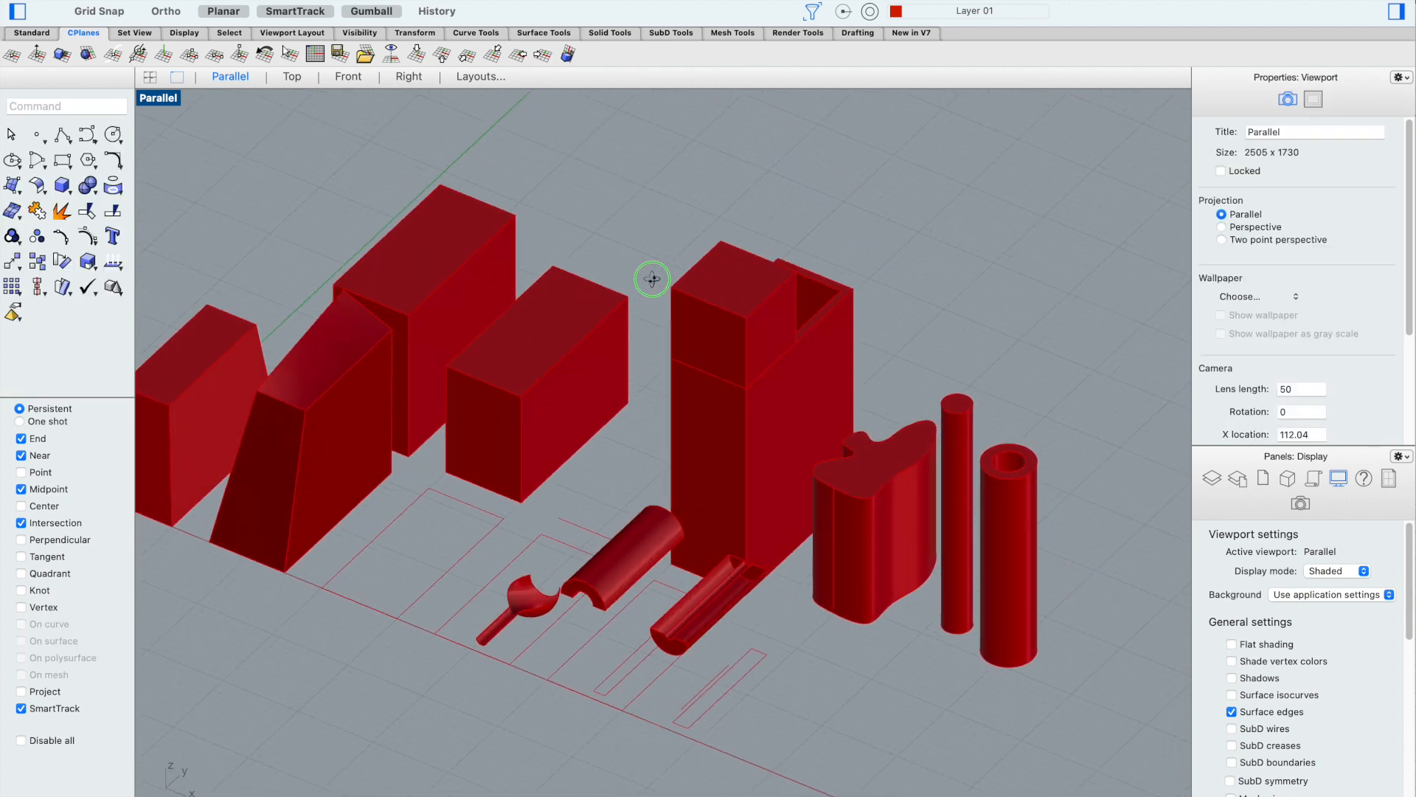
Examine the cube stacked on the tall box, and the circular tops of the slim cylinder and the neighbouring tube
scroll(712, 303, up, 2)
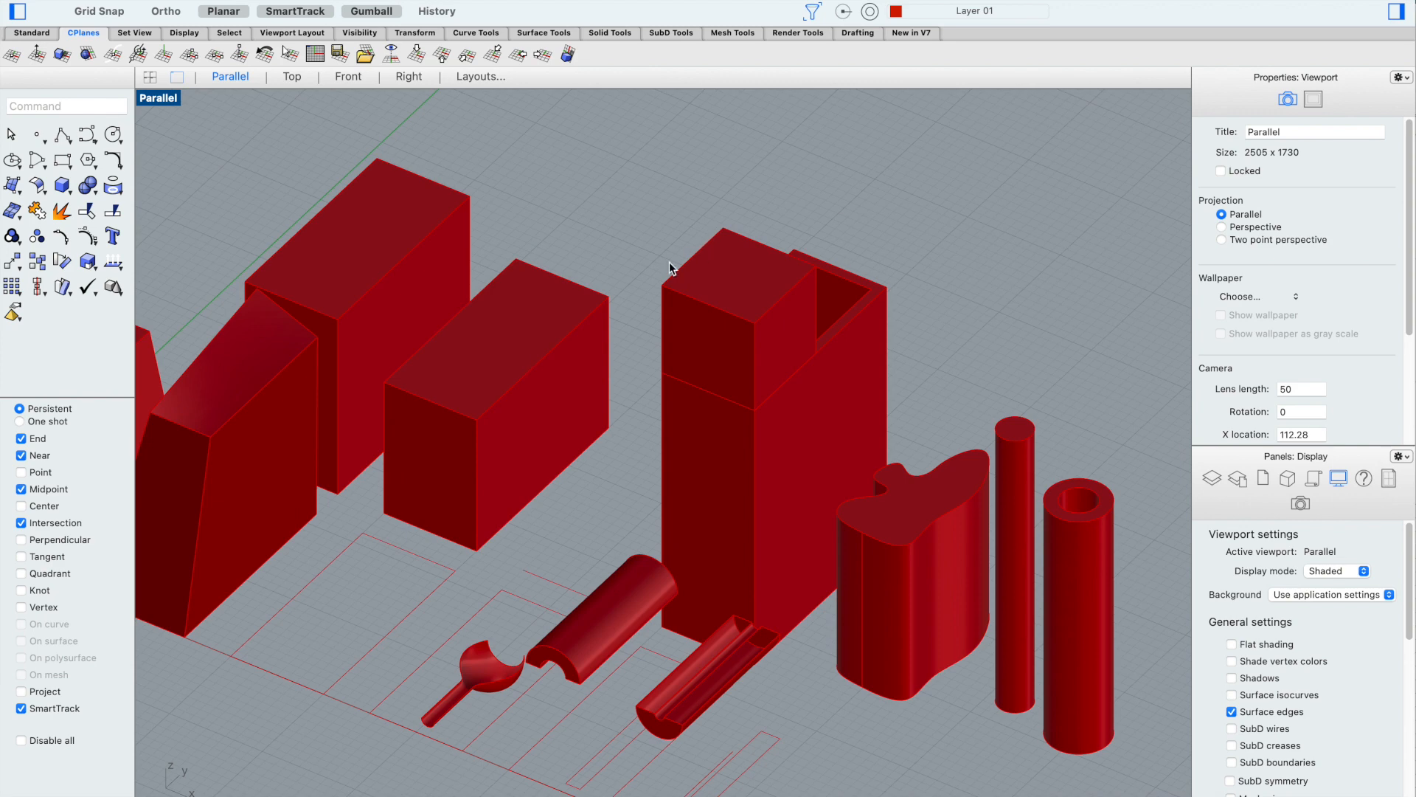
scroll(663, 255, up, 2)
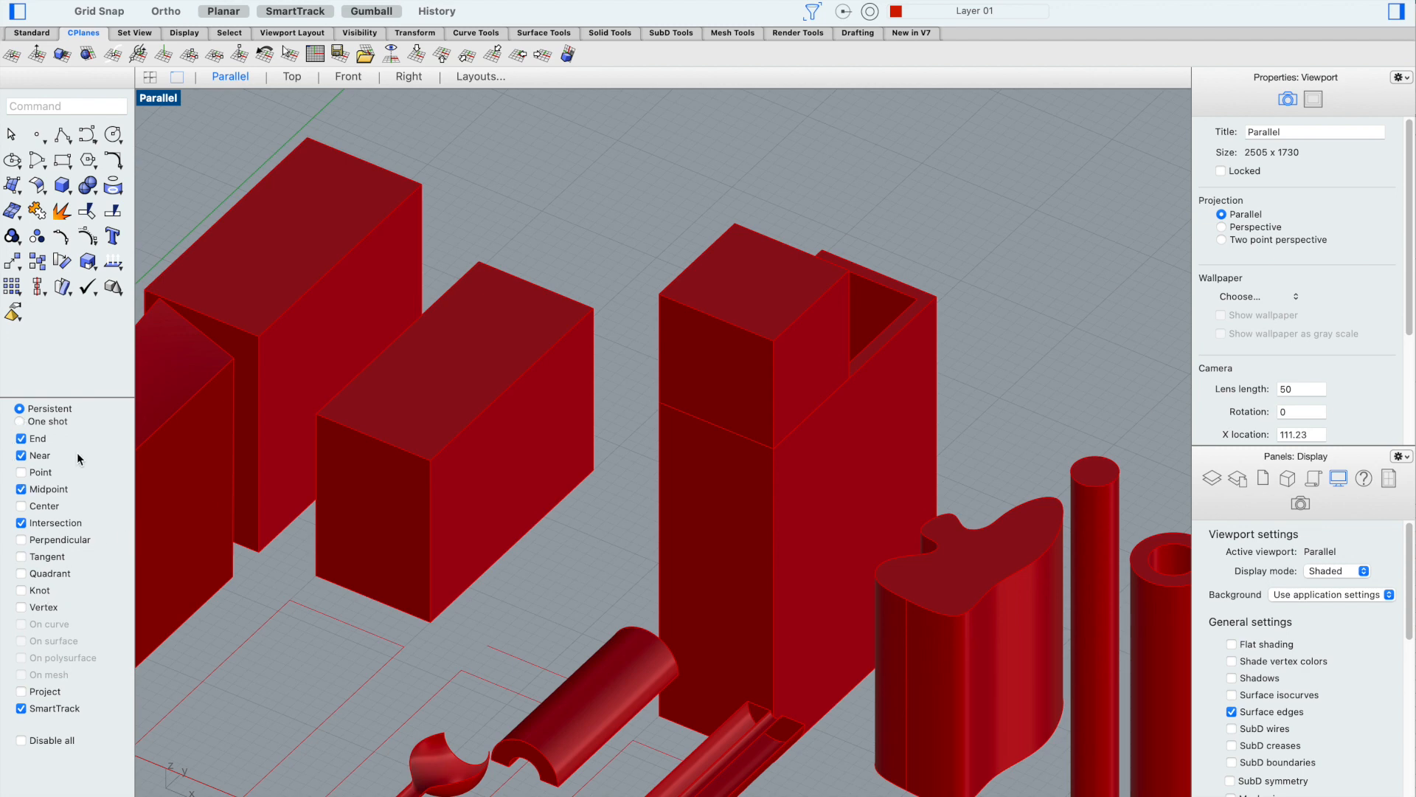
scroll(696, 314, down, 2)
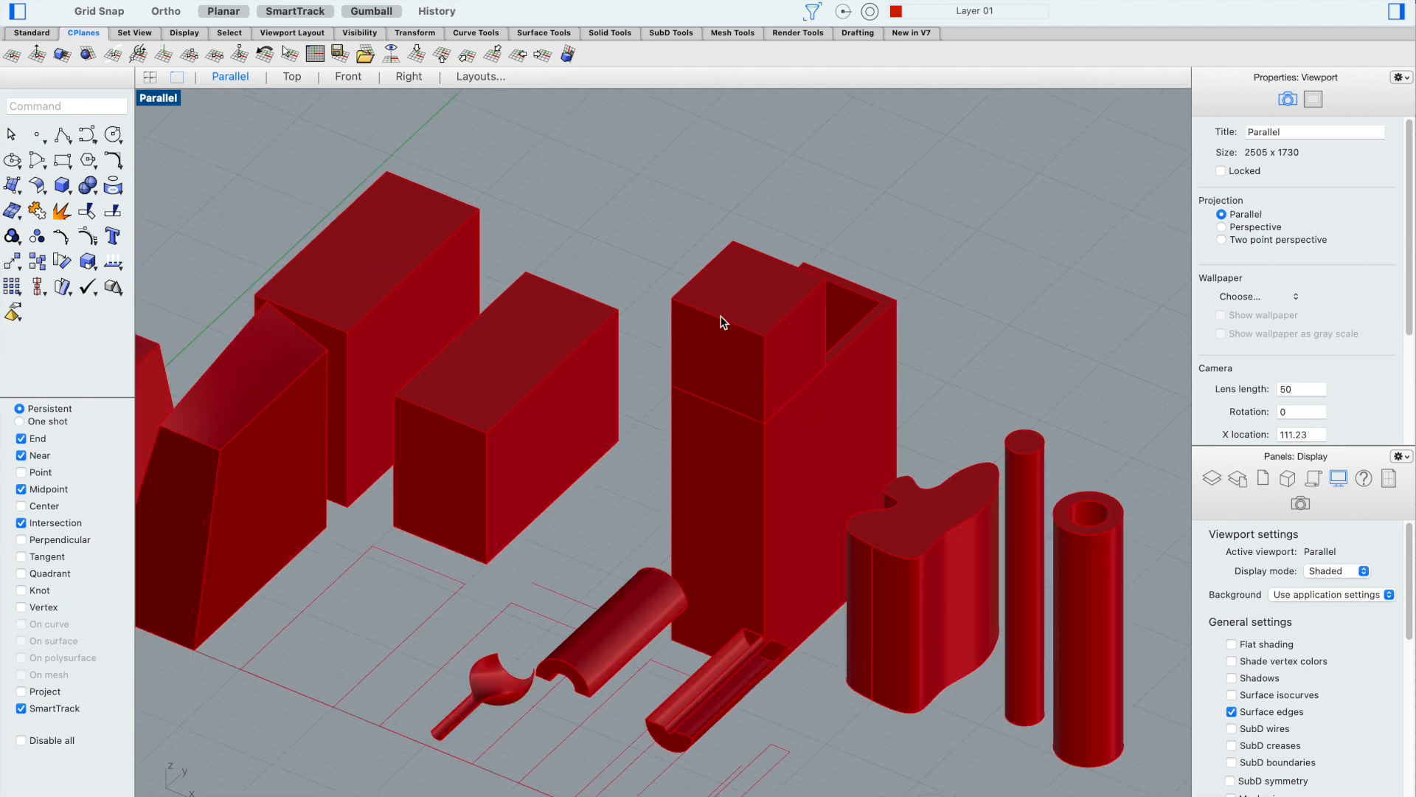
scroll(923, 388, up, 5)
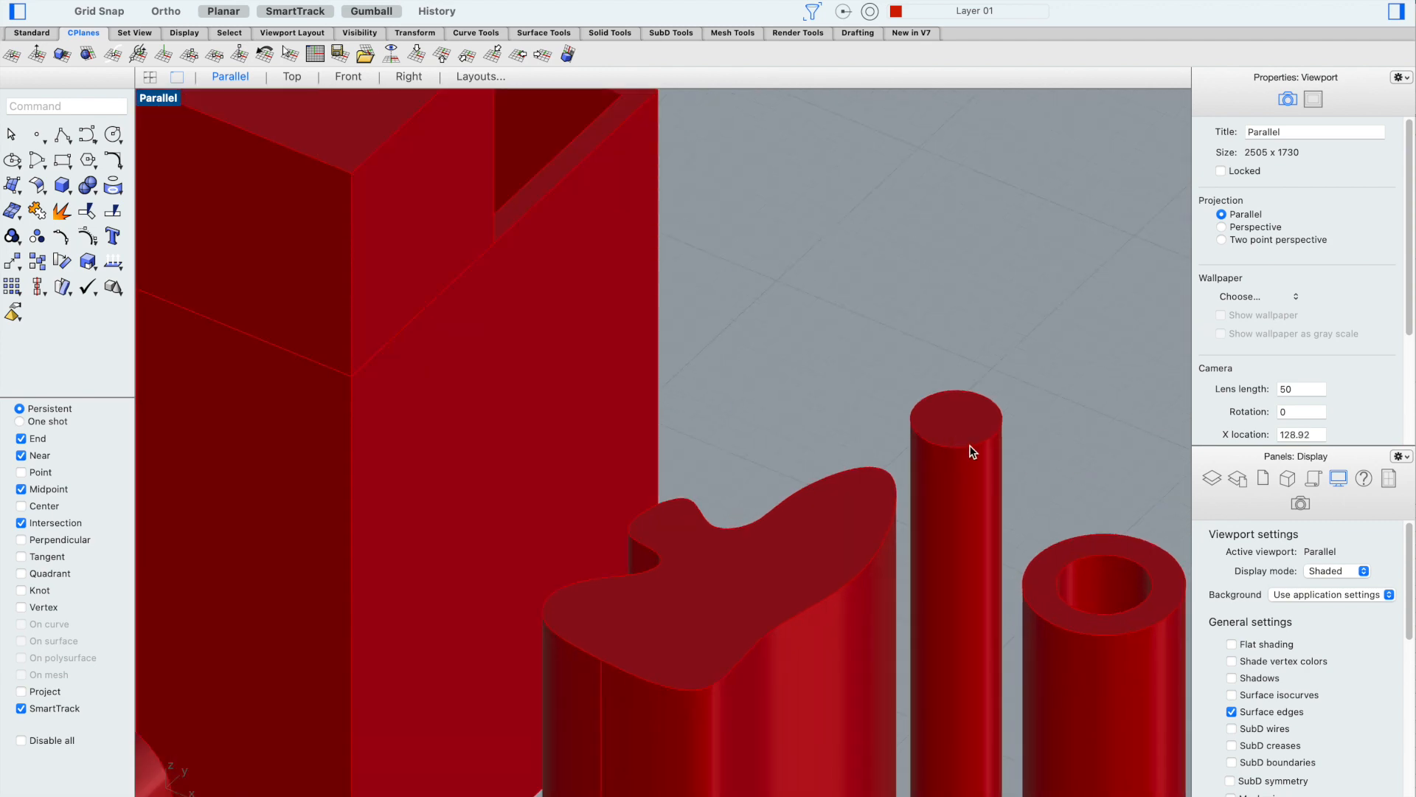
click(971, 450)
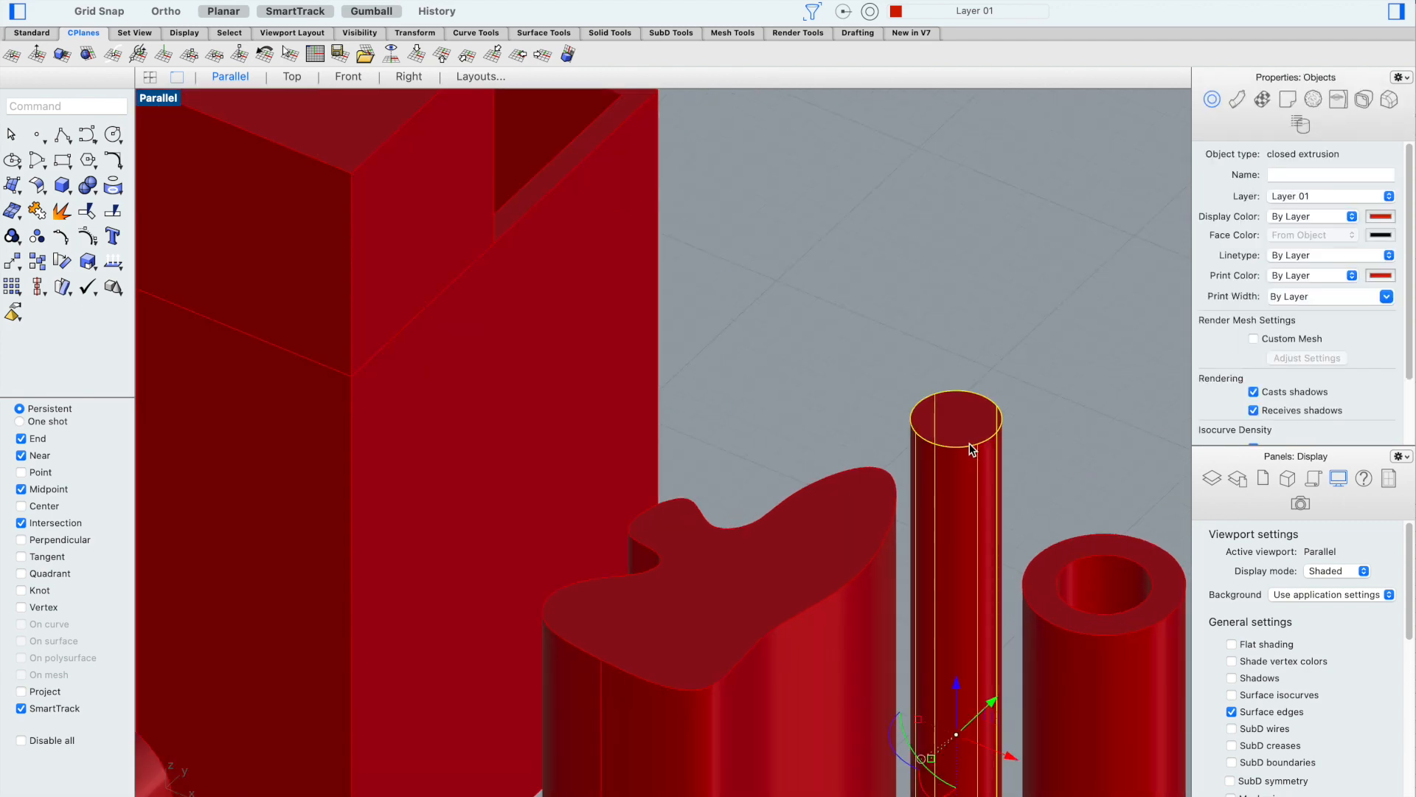
scroll(971, 449, down, 1)
scroll(1021, 533, up, 2)
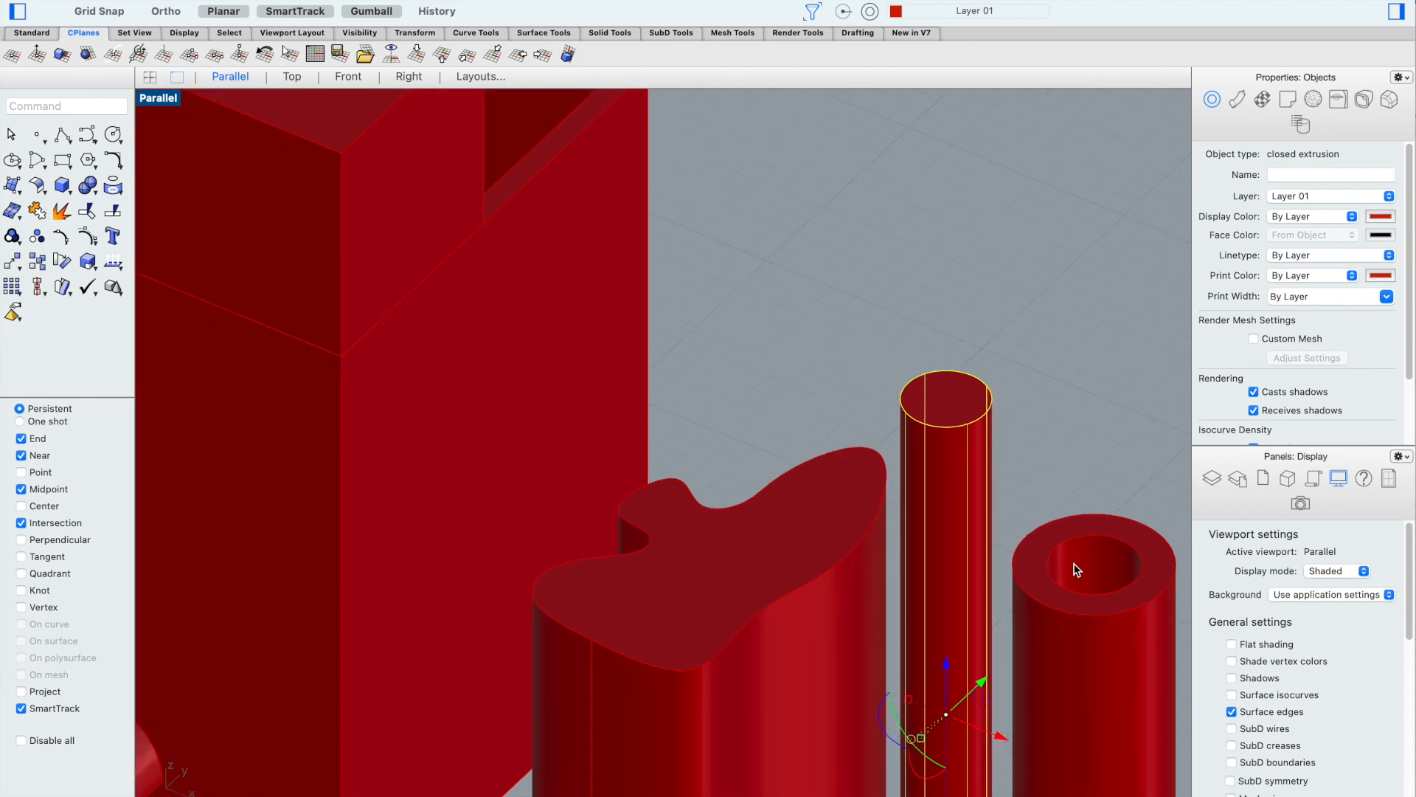
scroll(1084, 550, down, 4)
right_drag(1078, 544, 993, 719)
scroll(993, 718, up, 1)
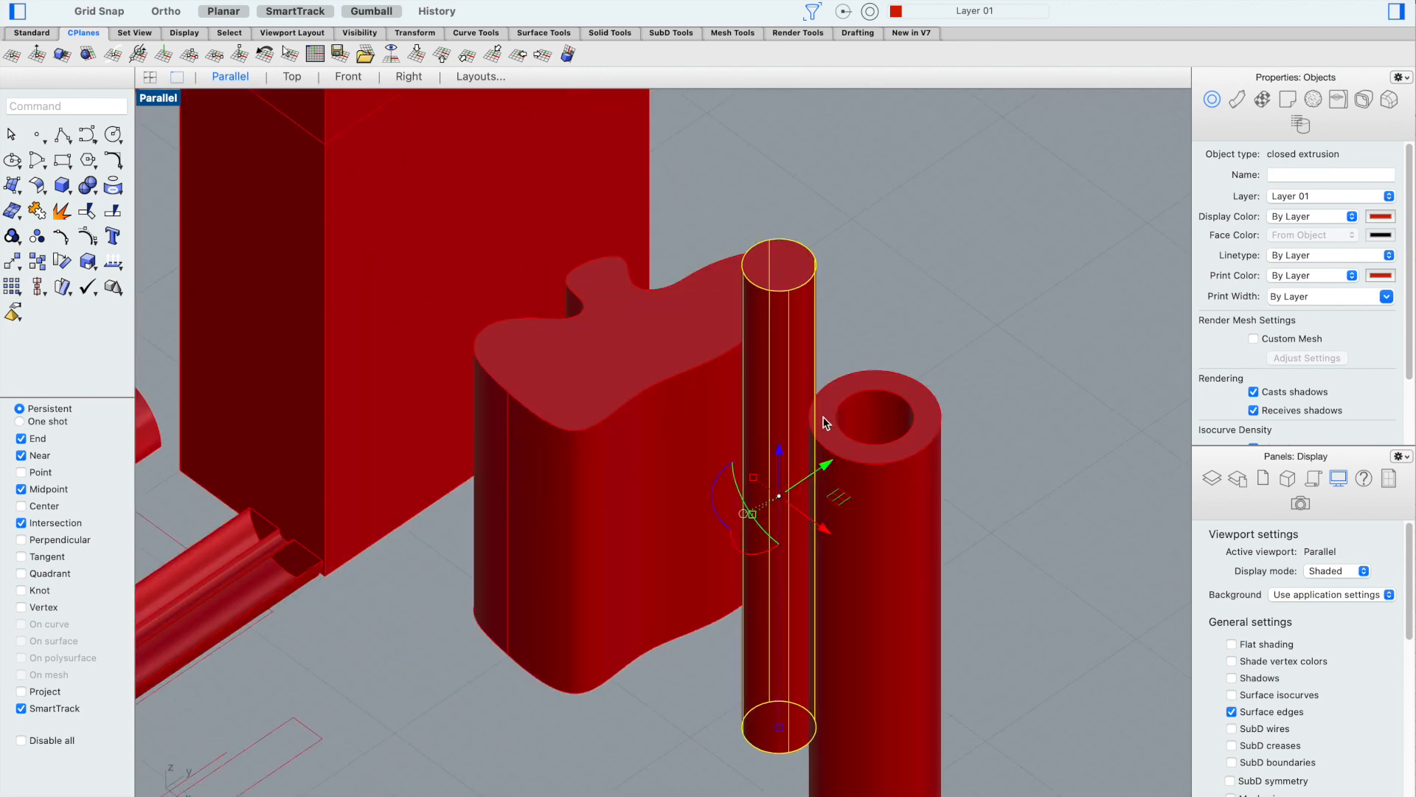
scroll(827, 422, up, 2)
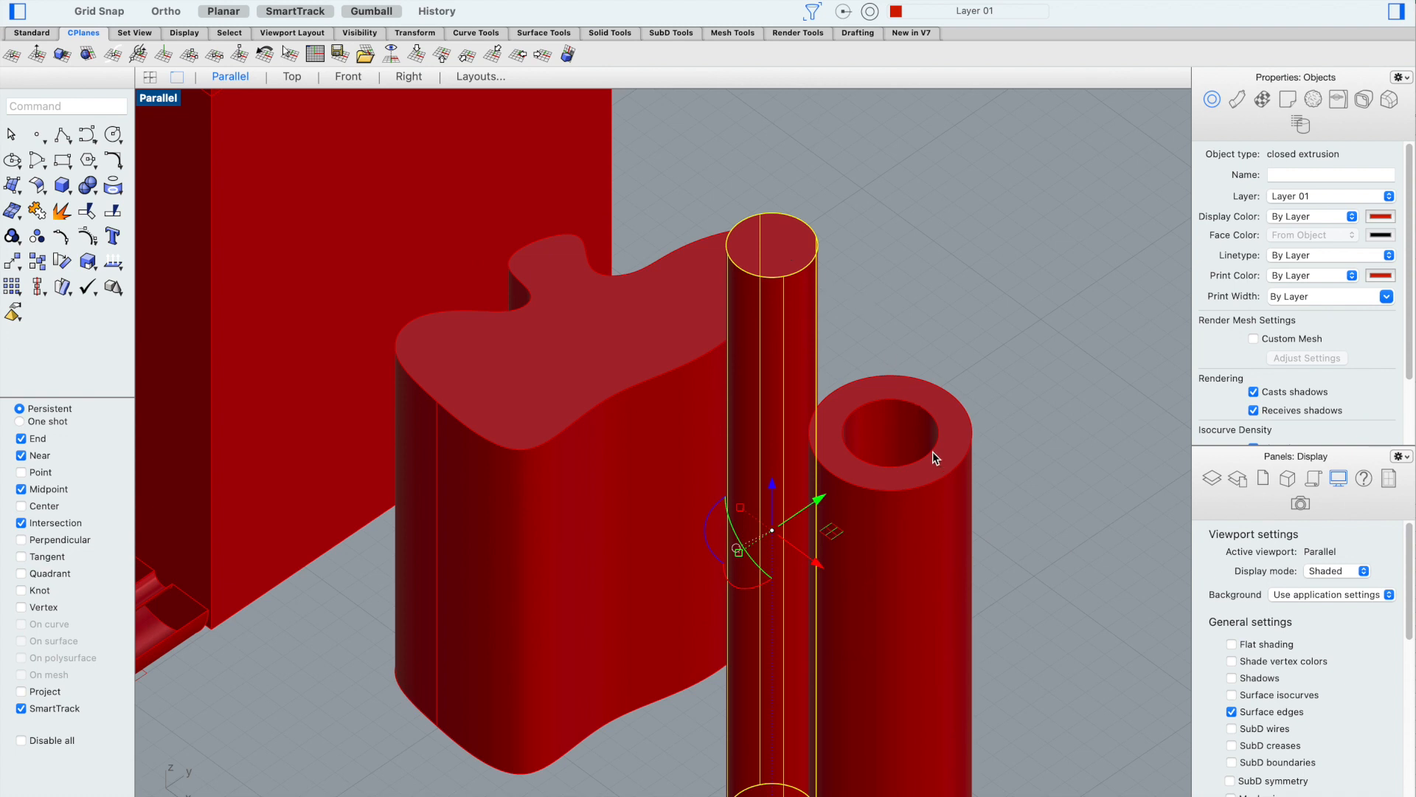
click(908, 307)
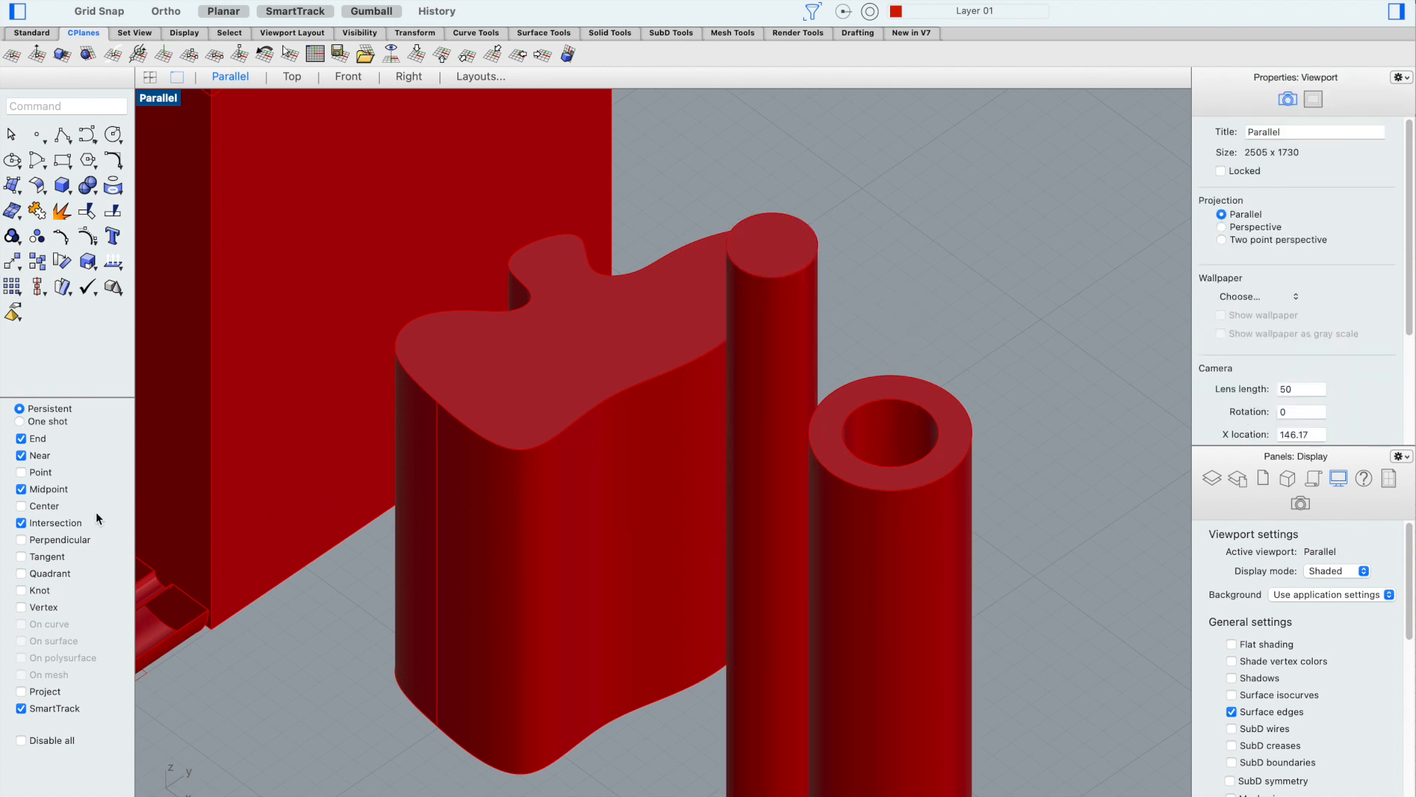
Enable the Center object snap and move the slim cylinder from its top centre to the neighbouring tube's top centre
click(795, 281)
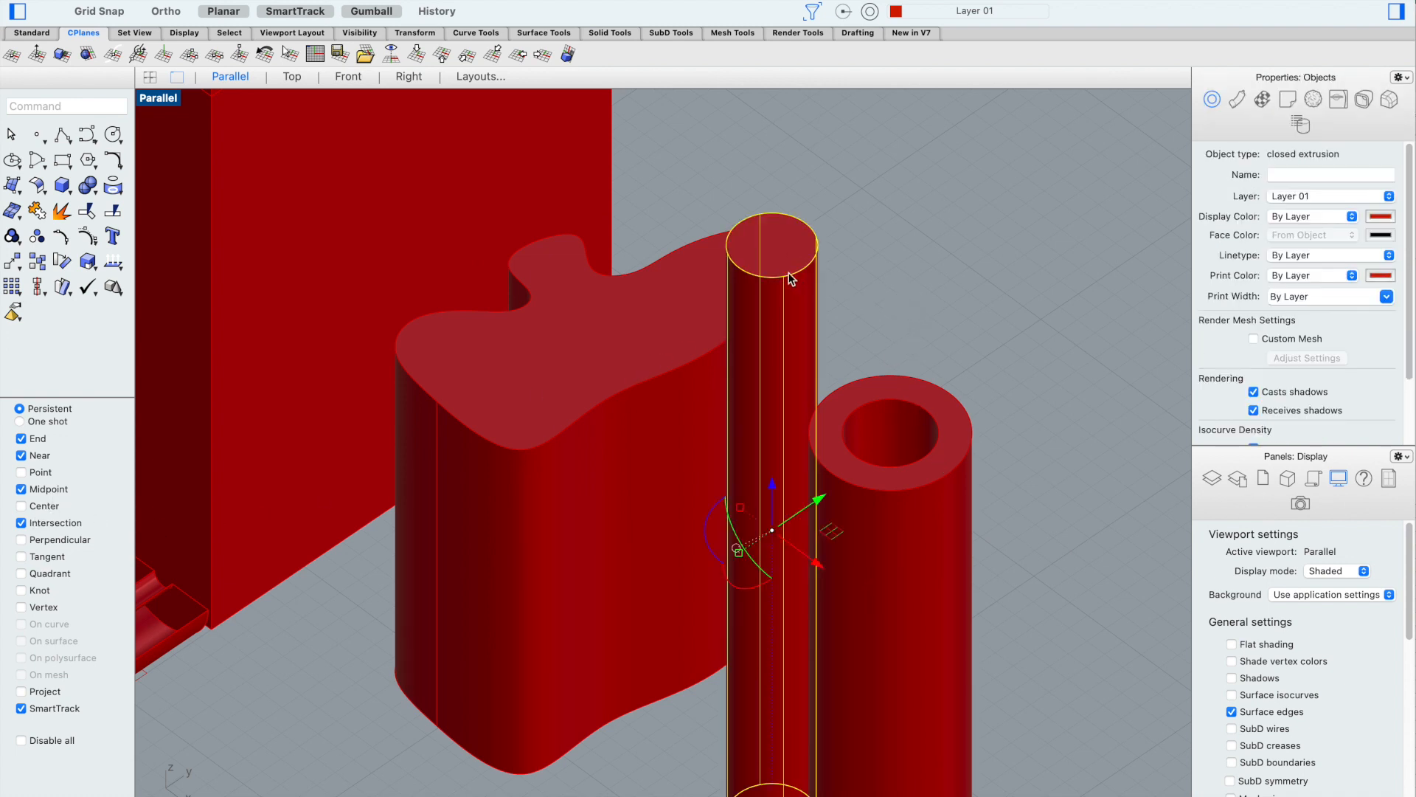
right_click(720, 267)
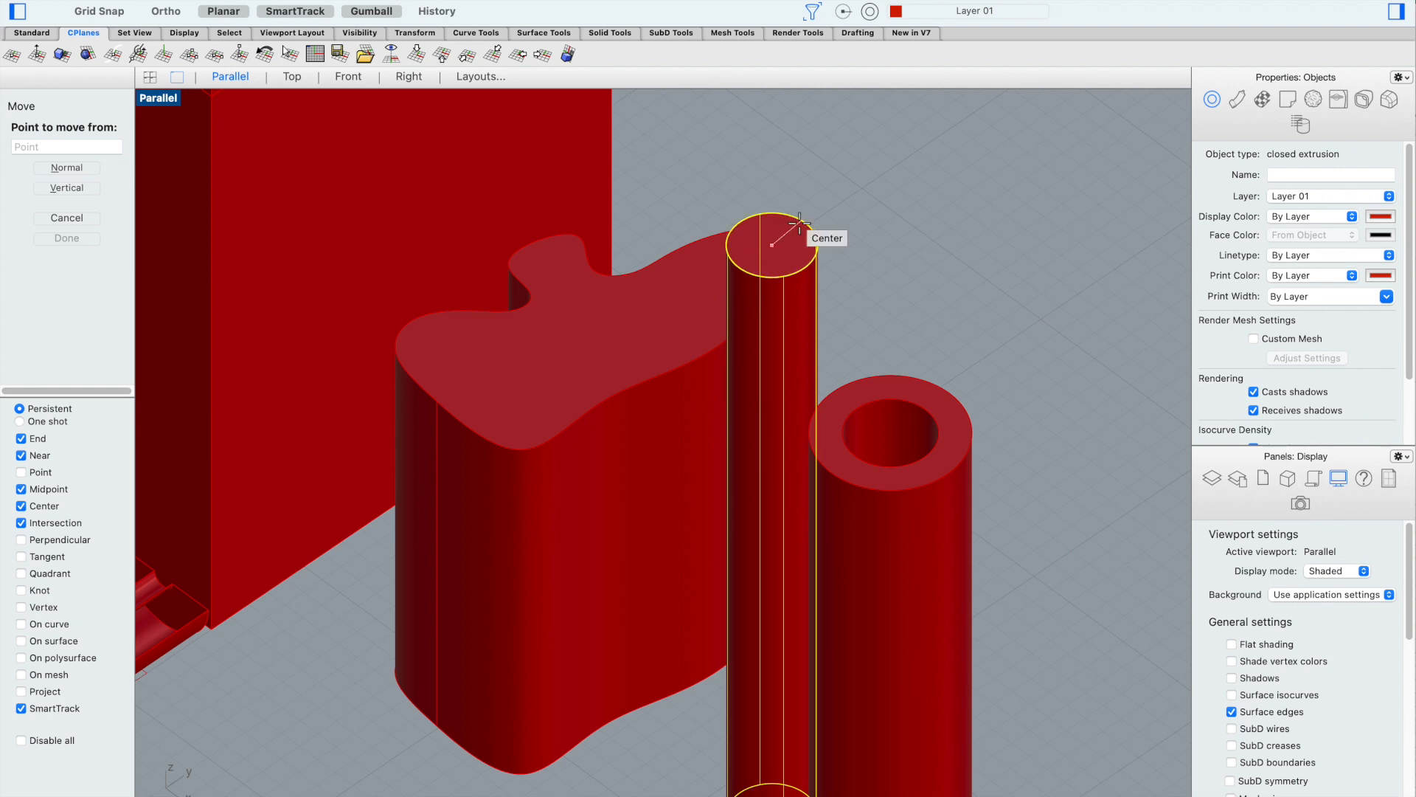
click(772, 244)
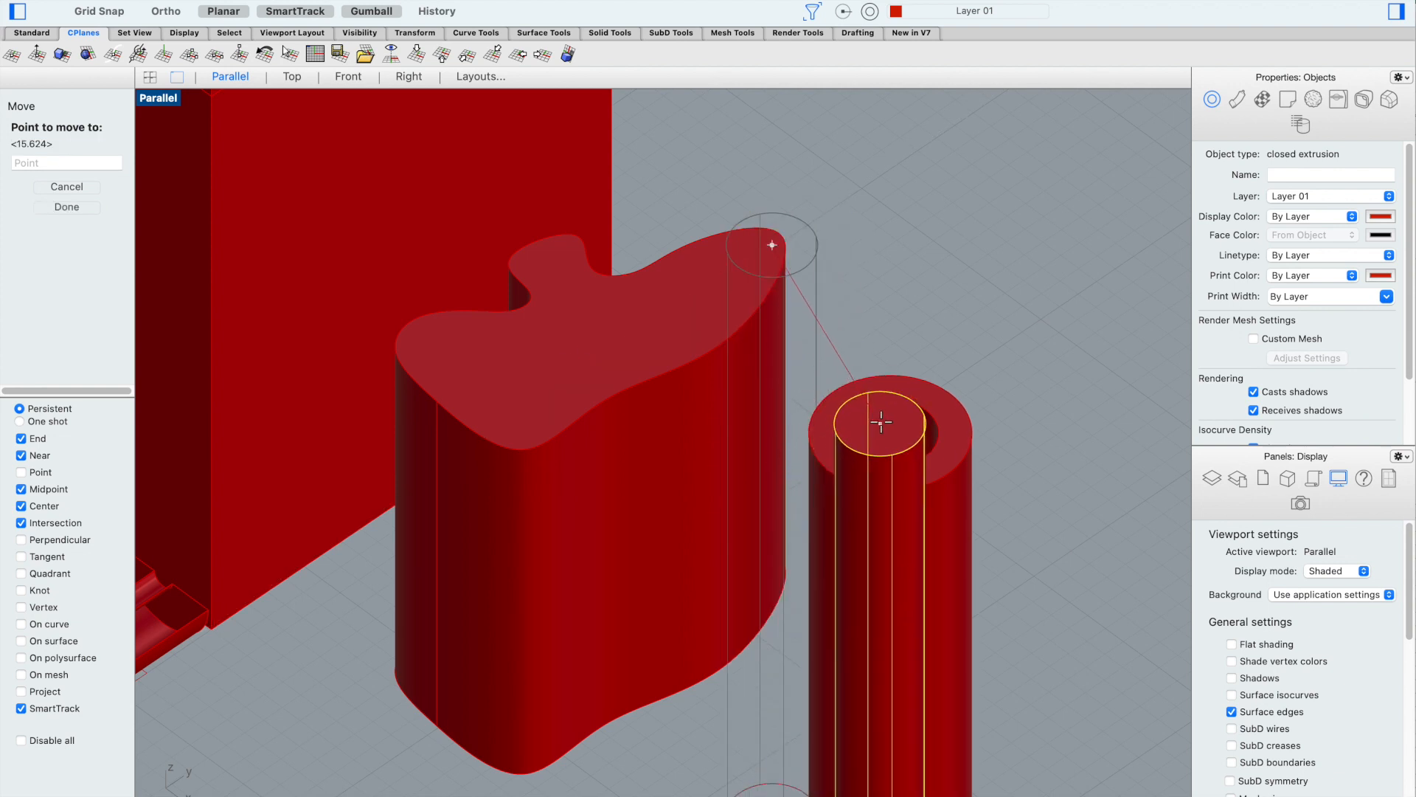
click(902, 402)
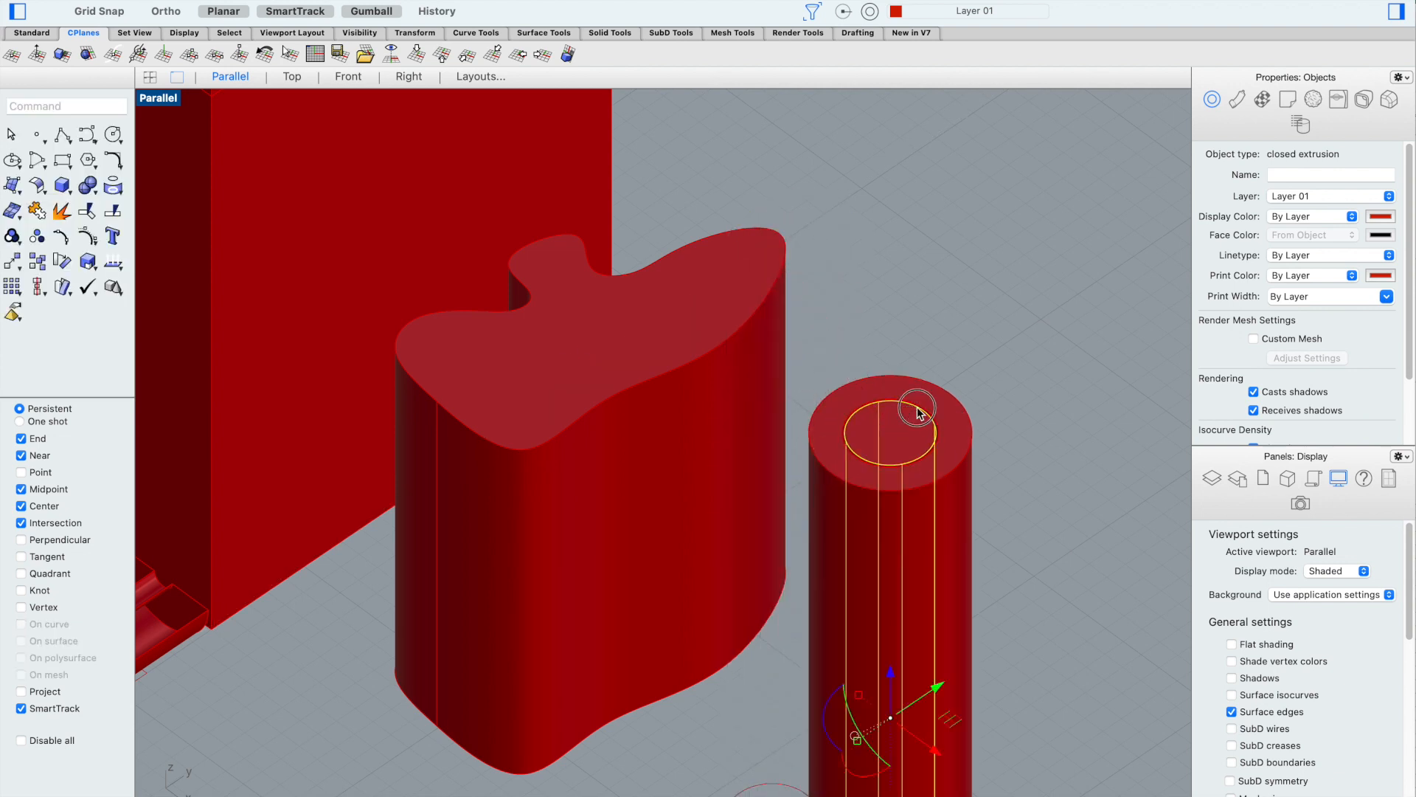
scroll(928, 401, down, 5)
scroll(993, 556, up, 3)
click(993, 556)
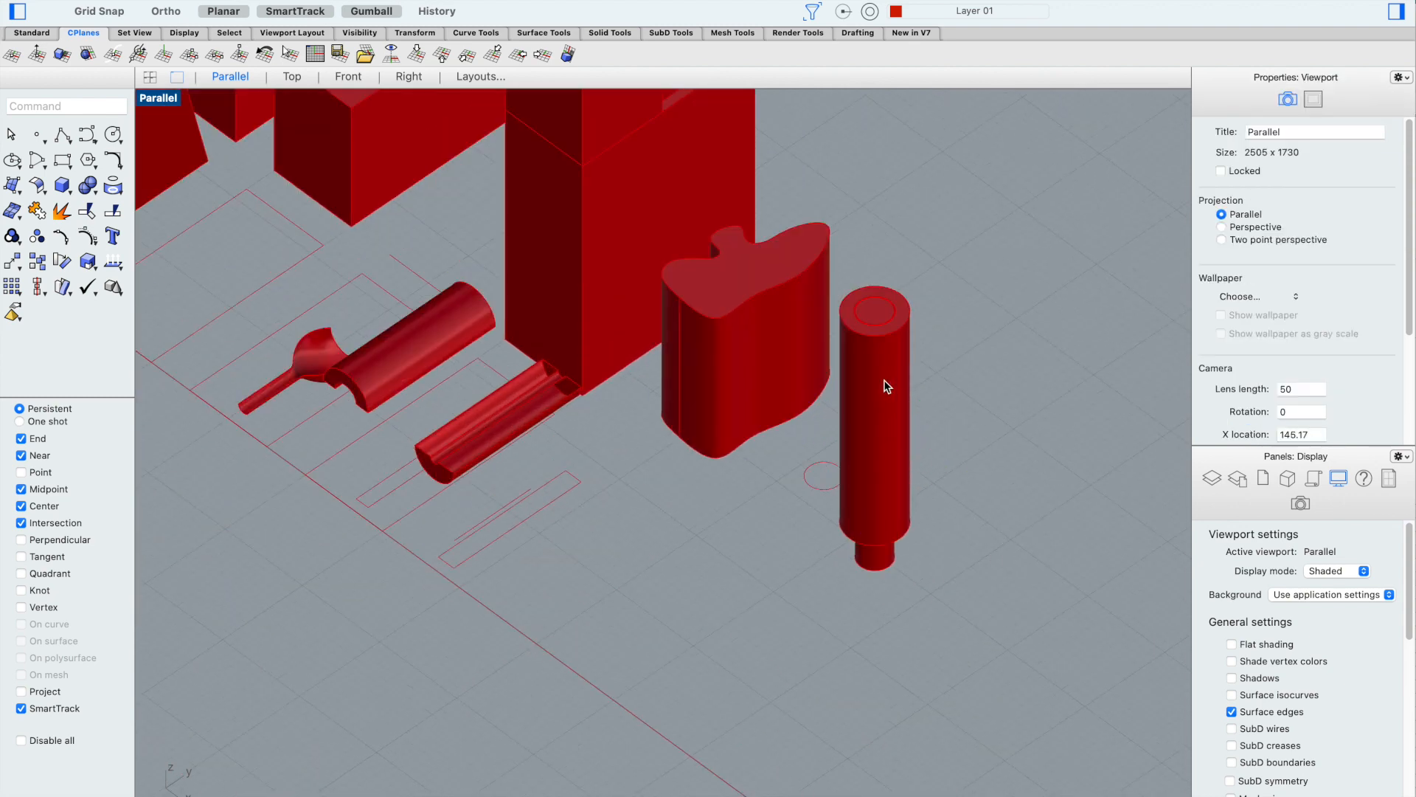
Move the inner cylinder with the Vertical option, from the height of the tube's lower rim to its upper rim
click(885, 568)
scroll(888, 557, up, 2)
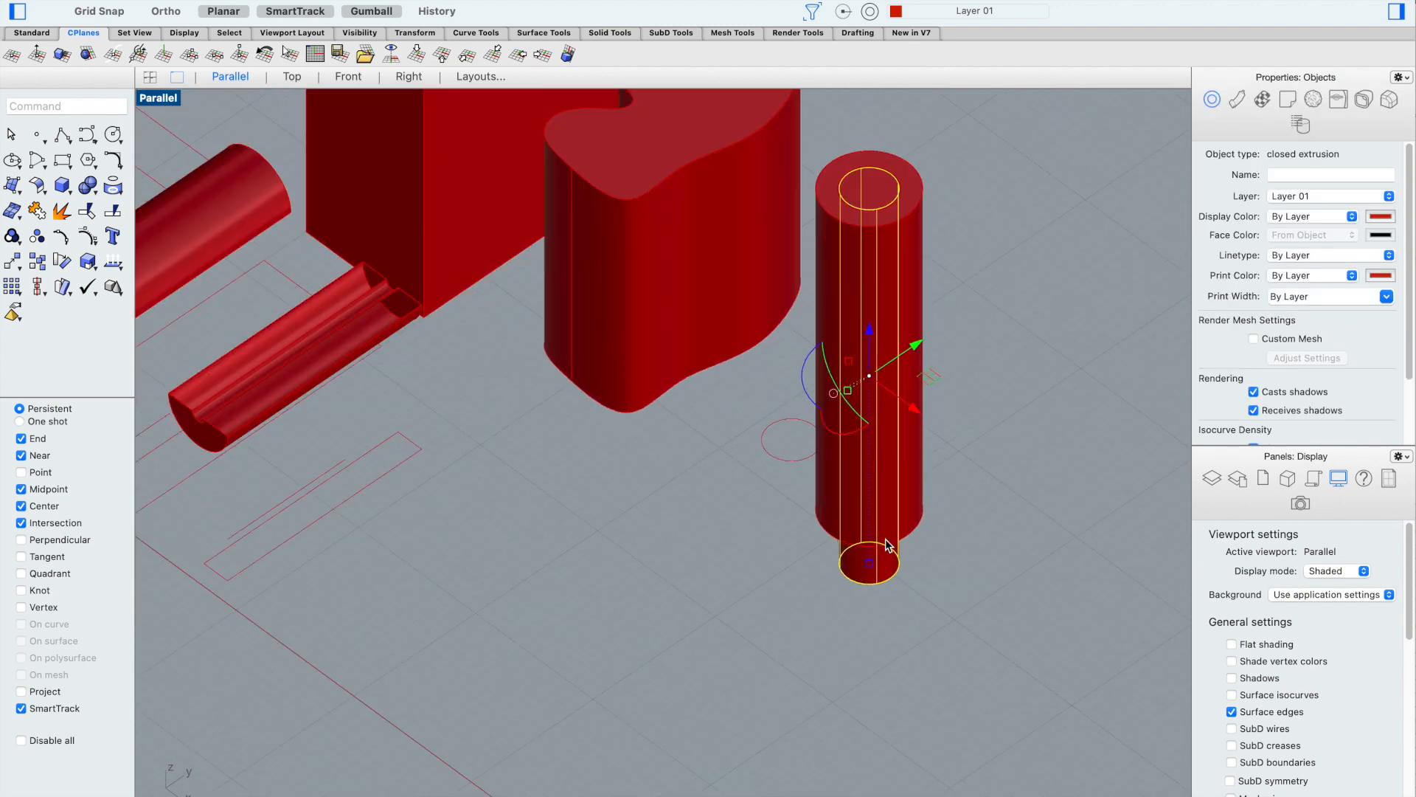
right_click(924, 598)
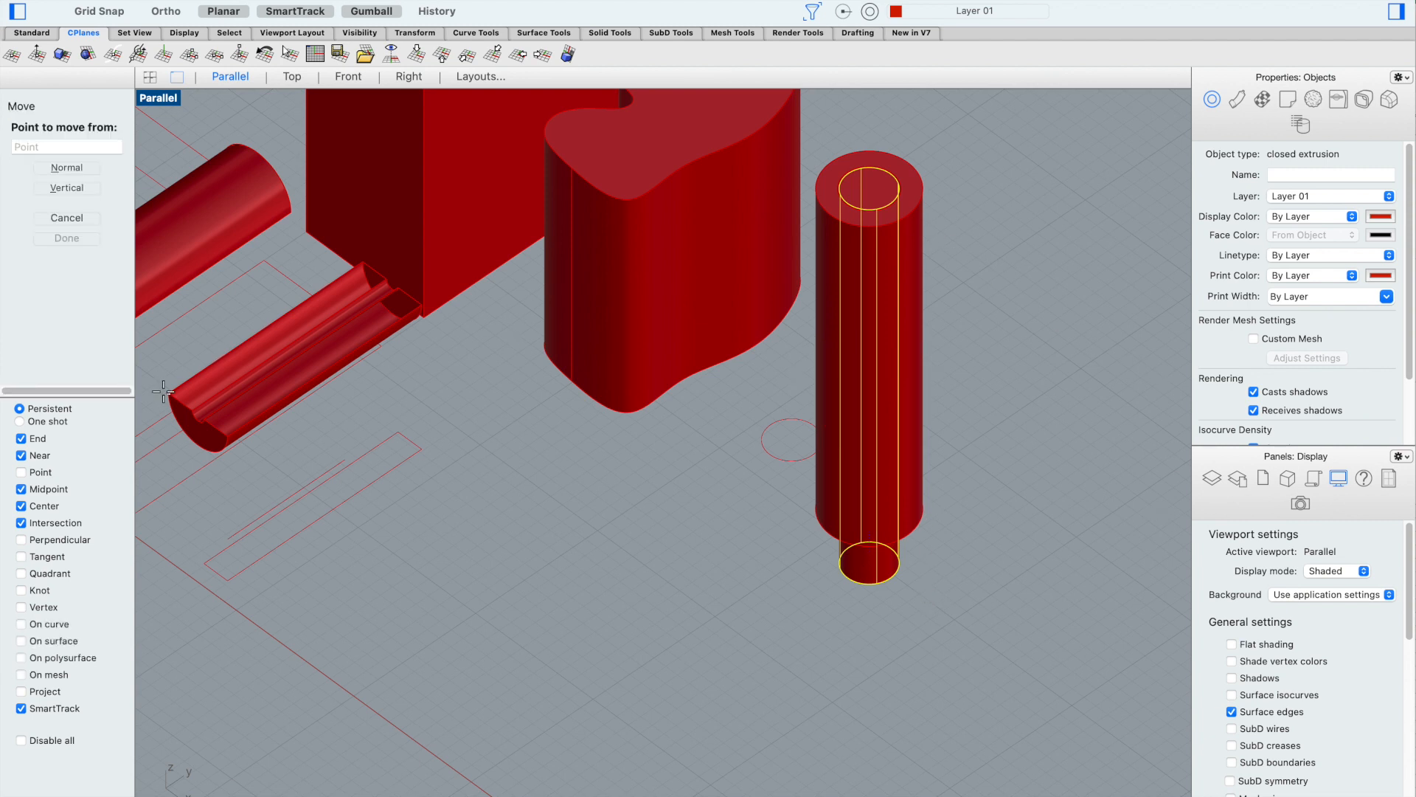
click(73, 193)
click(818, 518)
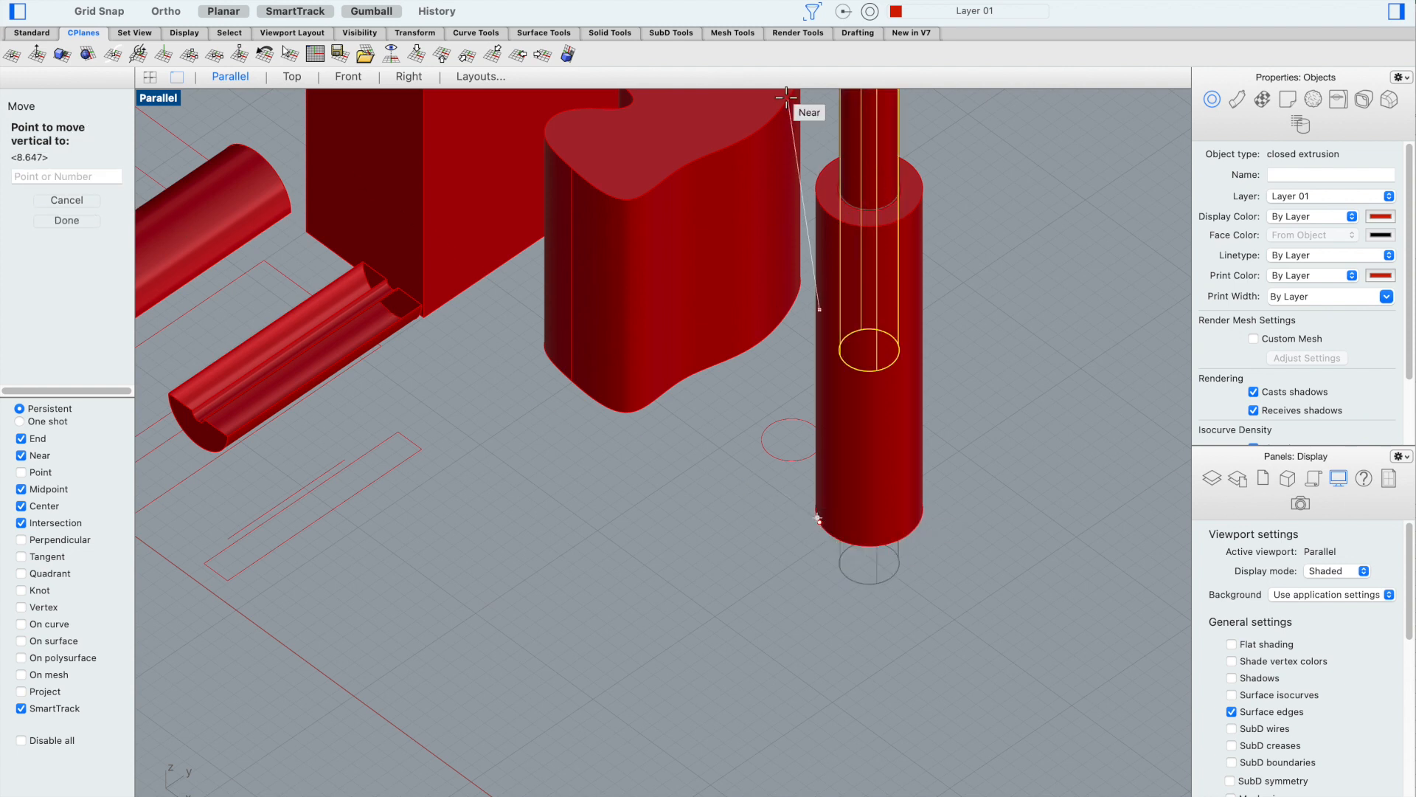
click(816, 194)
click(995, 279)
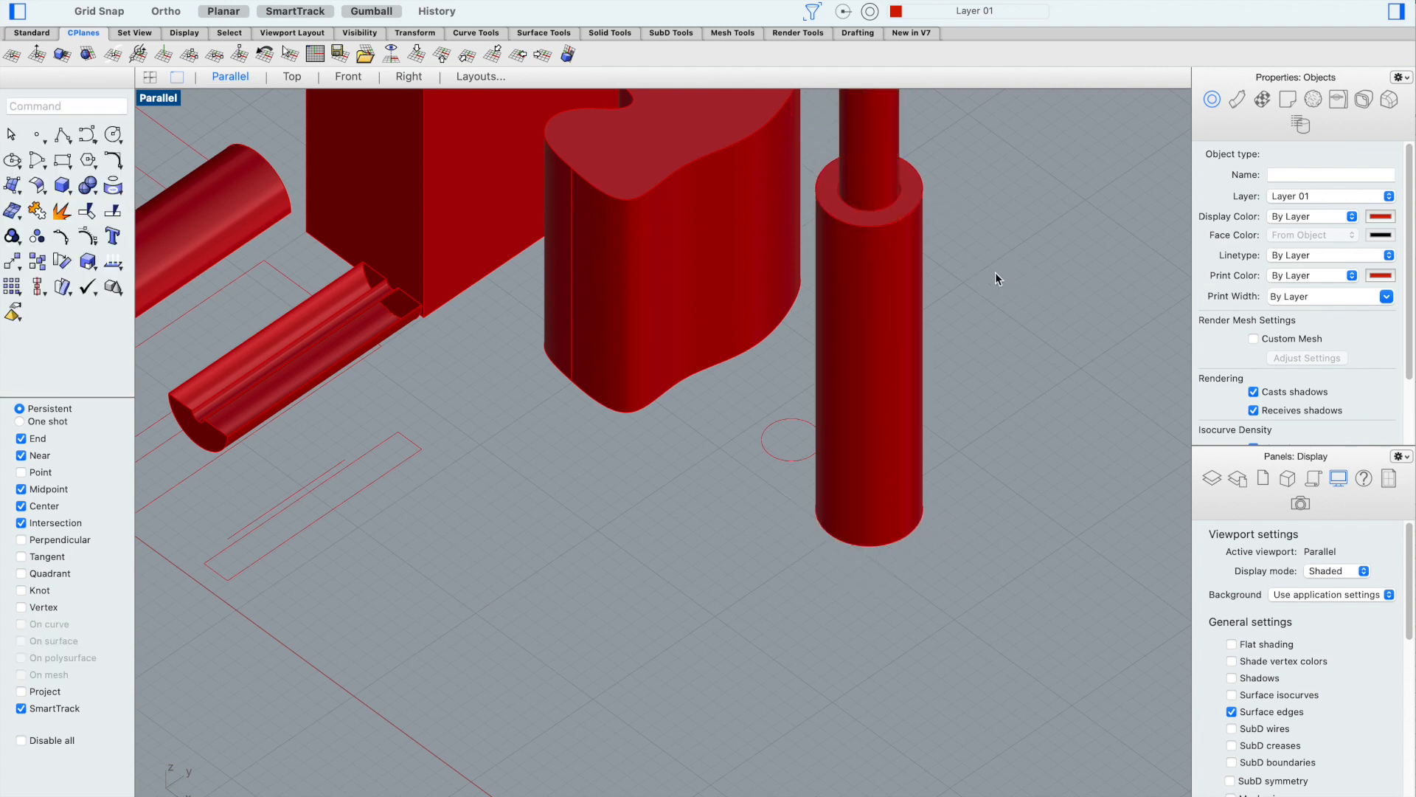
Rotate the plain box between the large box and the tall hollow box freely about its vertical axis with the gumball
scroll(995, 278, down, 10)
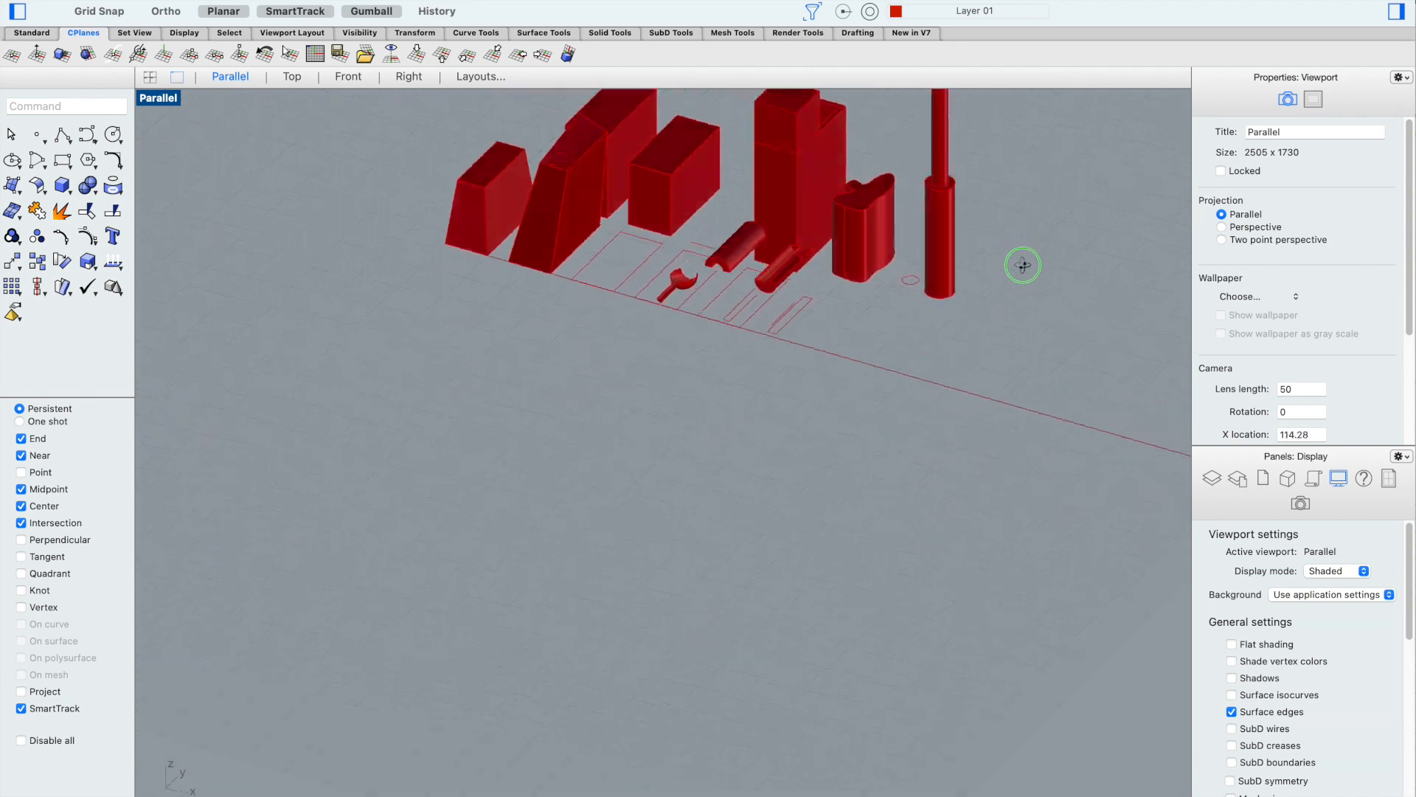
scroll(1009, 152, up, 8)
scroll(957, 236, up, 3)
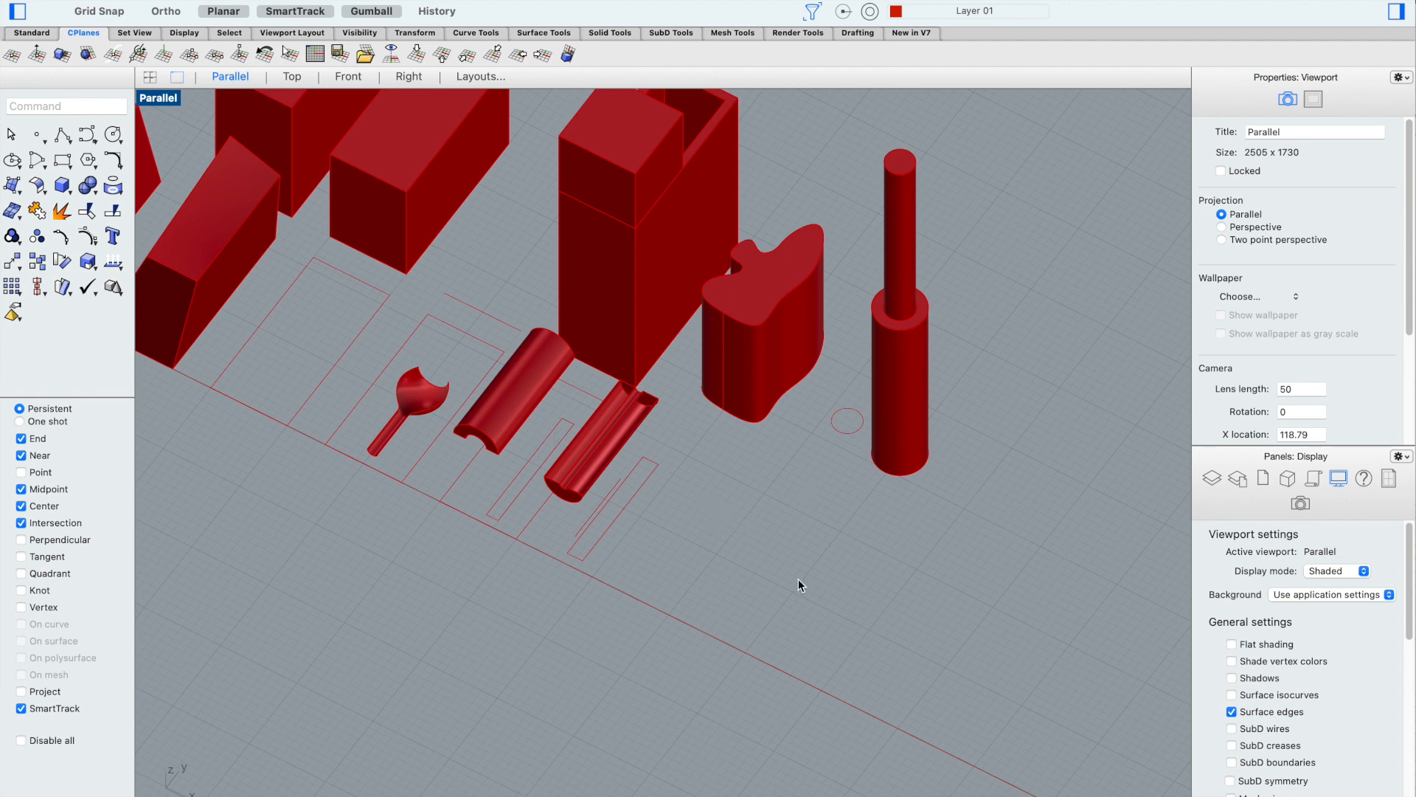
scroll(798, 579, down, 3)
scroll(529, 333, up, 2)
scroll(541, 377, down, 2)
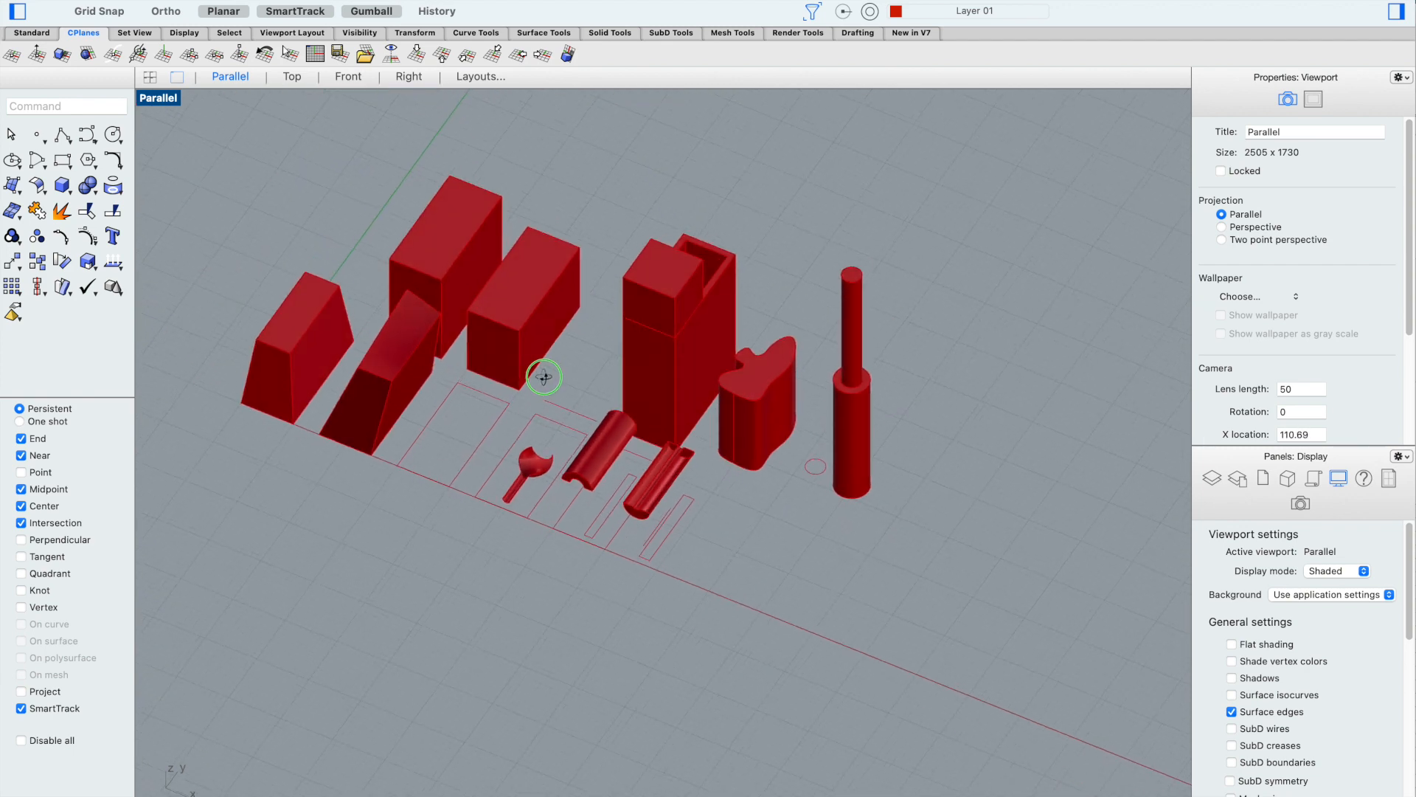
scroll(499, 345, up, 1)
click(502, 339)
scroll(541, 335, up, 2)
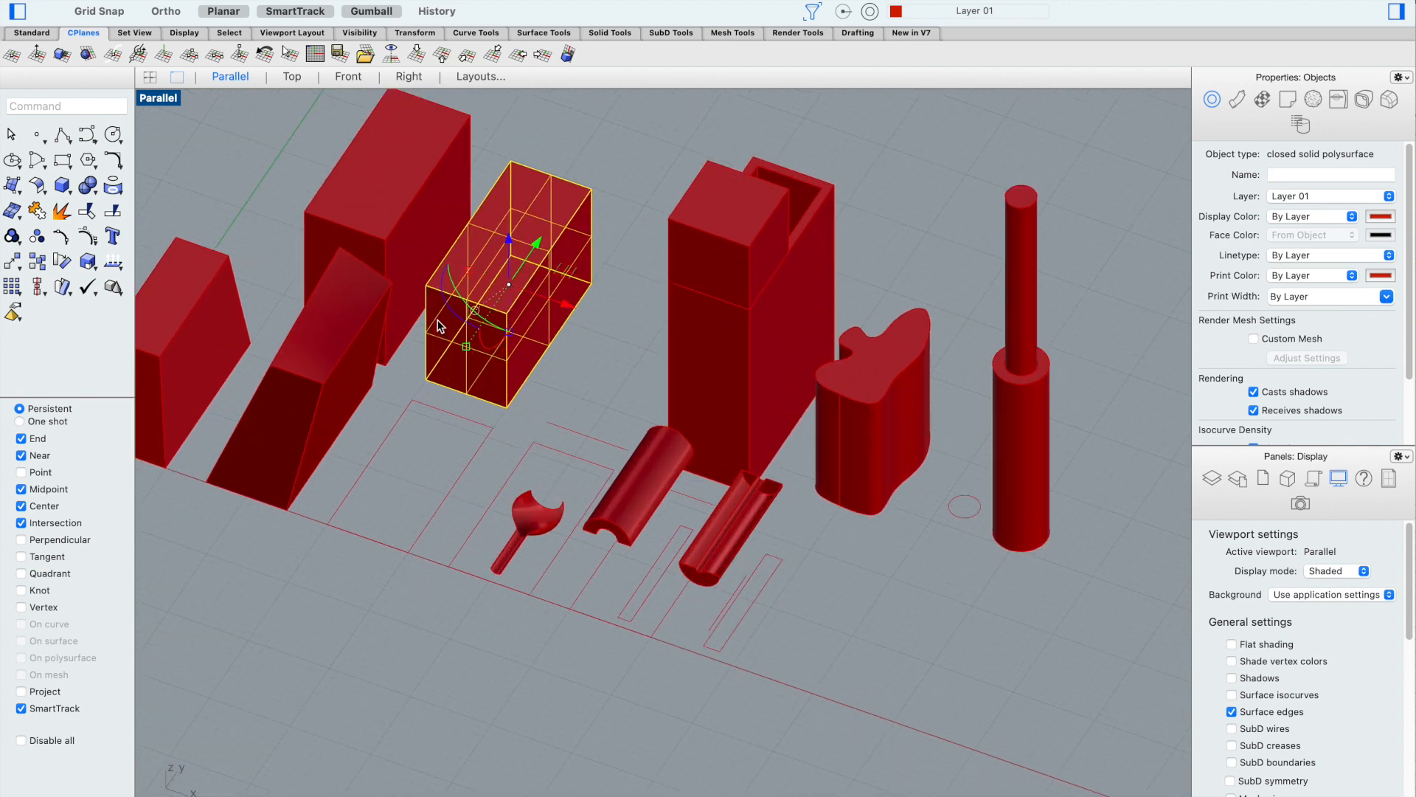
drag(446, 314, 449, 292)
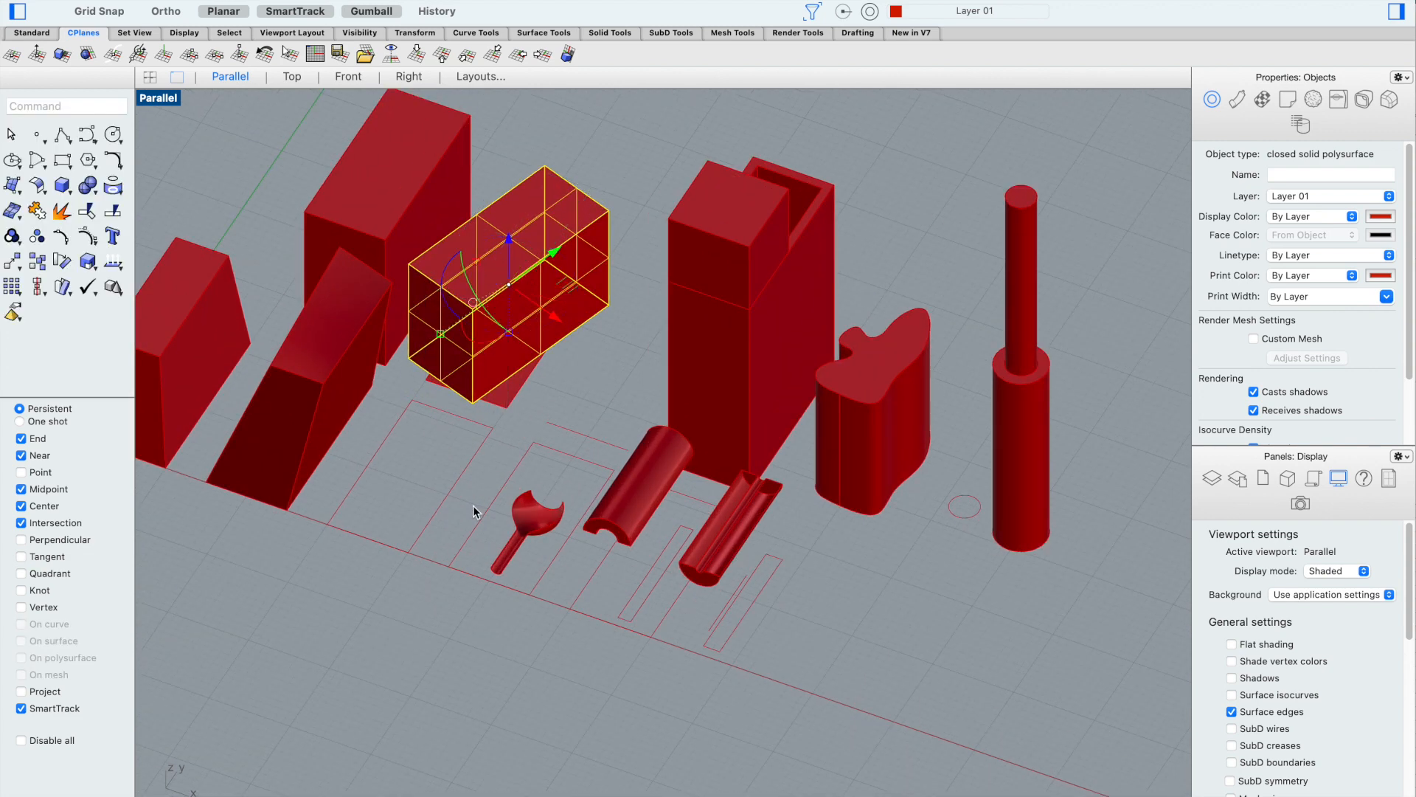
click(373, 542)
click(434, 601)
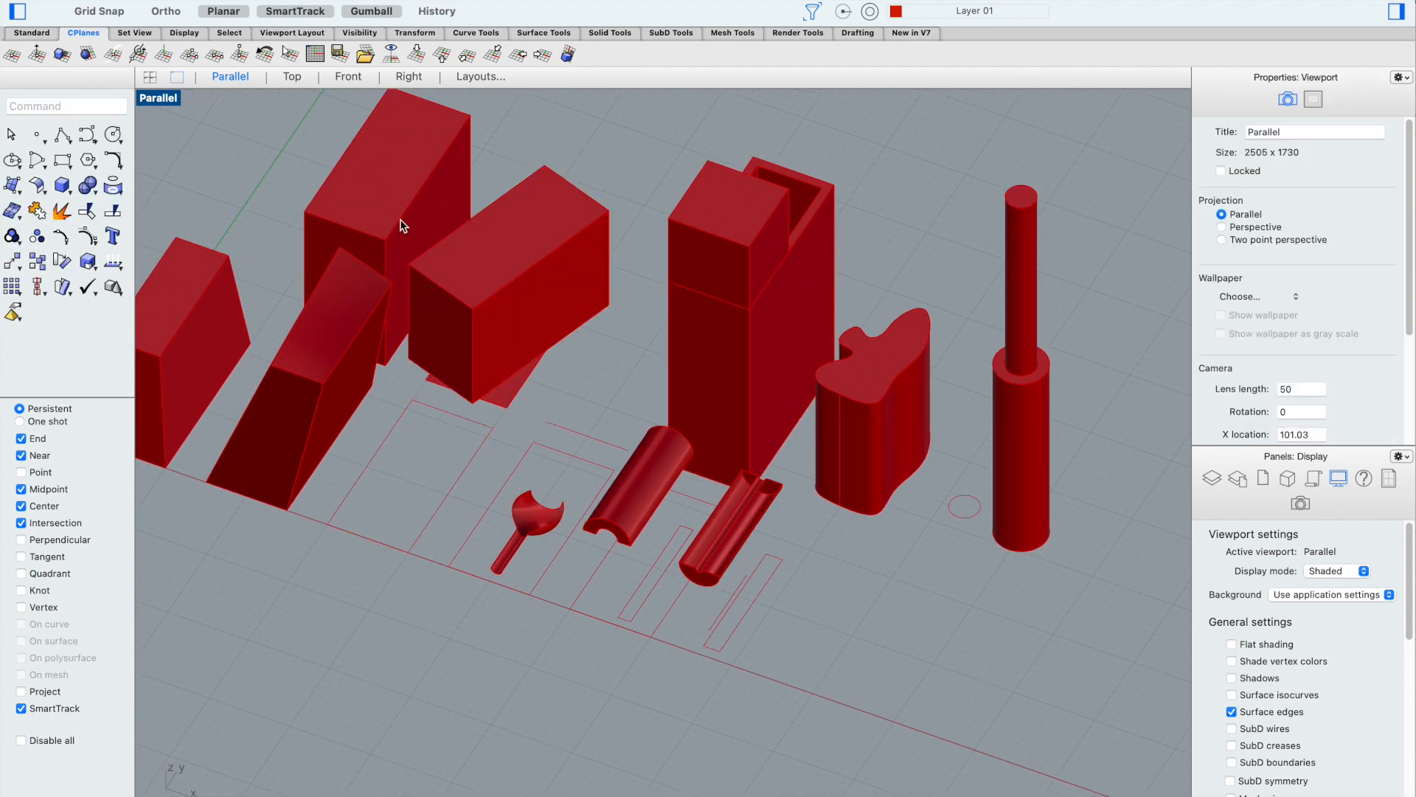
Move the rotated box from its lower front corner onto the nearest lower corner of the larger neighbouring box
click(463, 234)
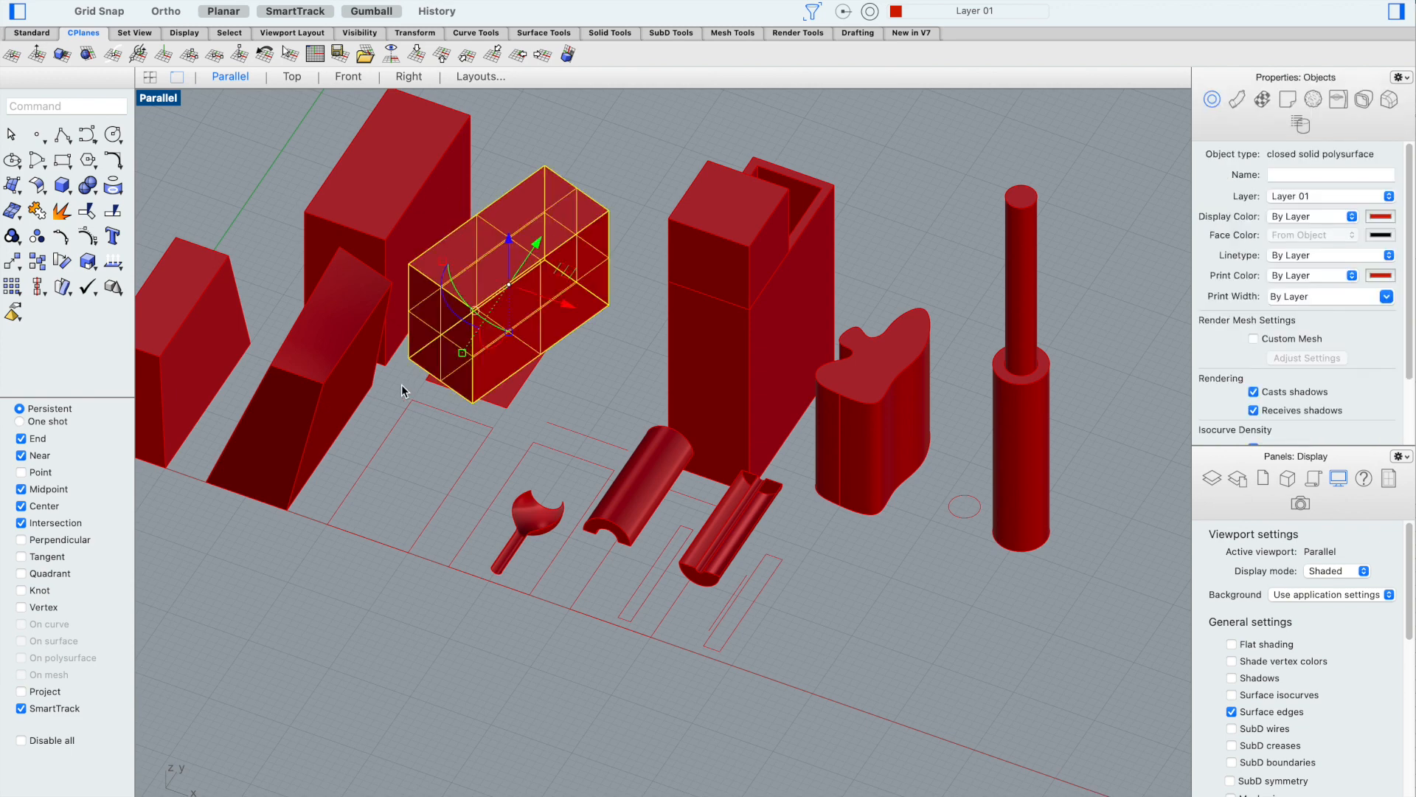
scroll(411, 347, up, 1)
scroll(402, 378, up, 1)
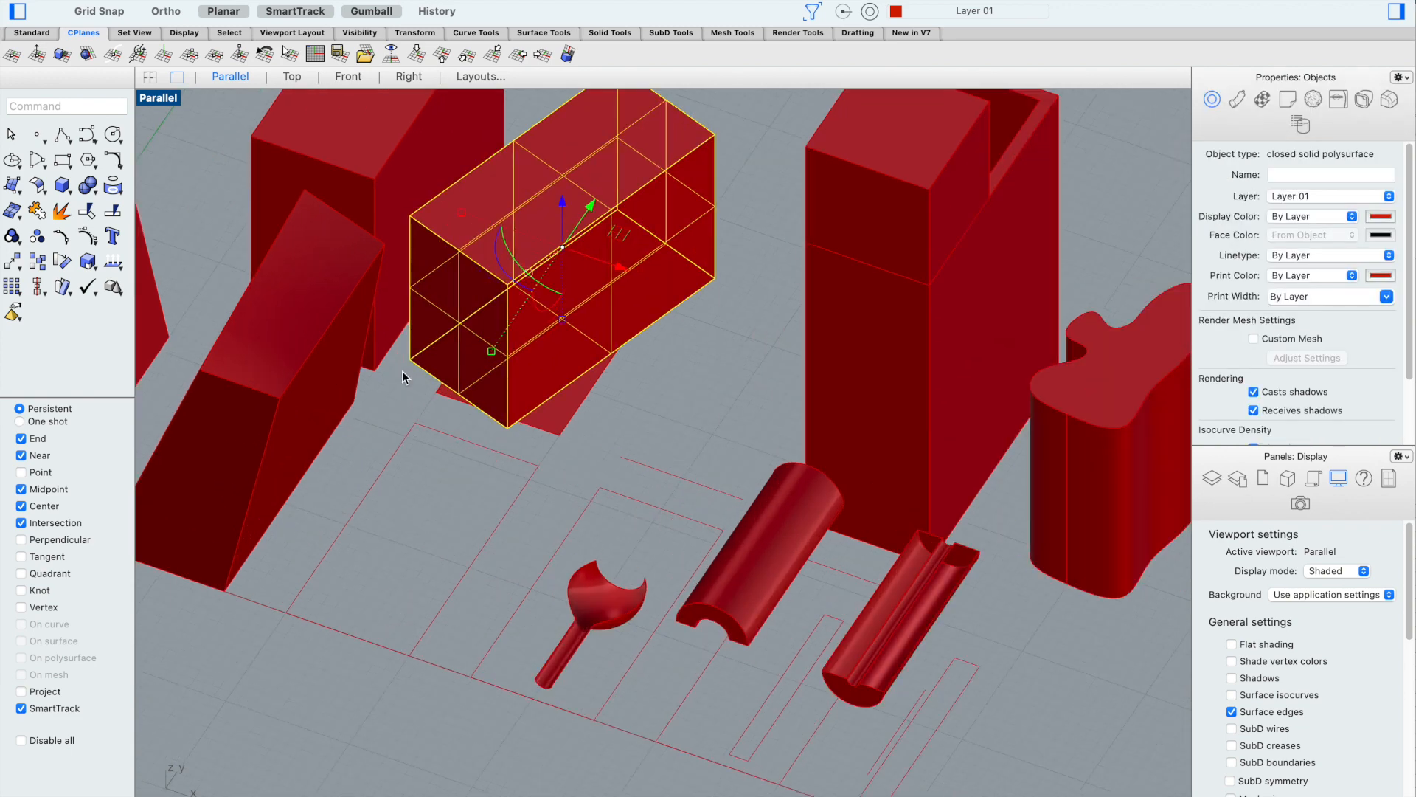
key(Return)
scroll(404, 374, up, 1)
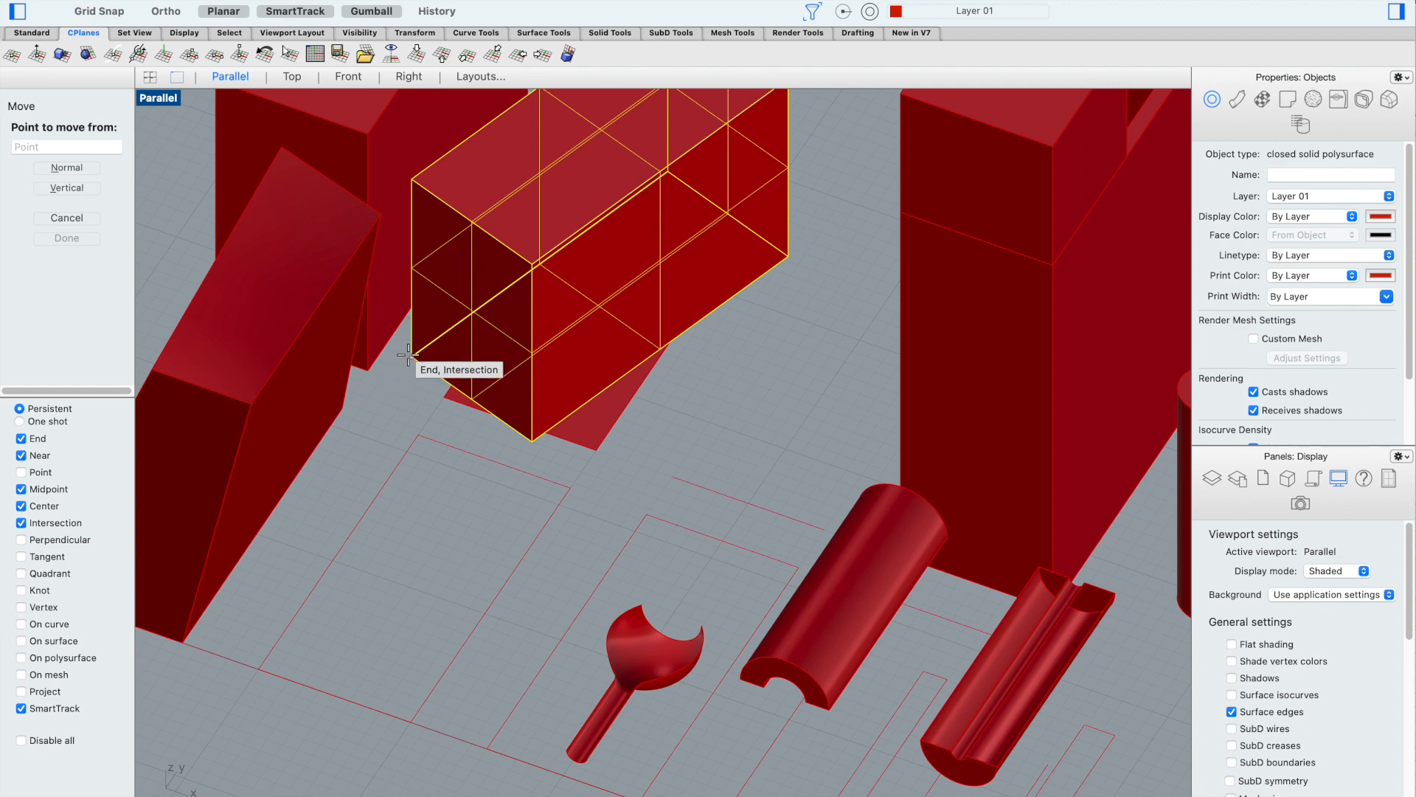
click(407, 355)
click(365, 373)
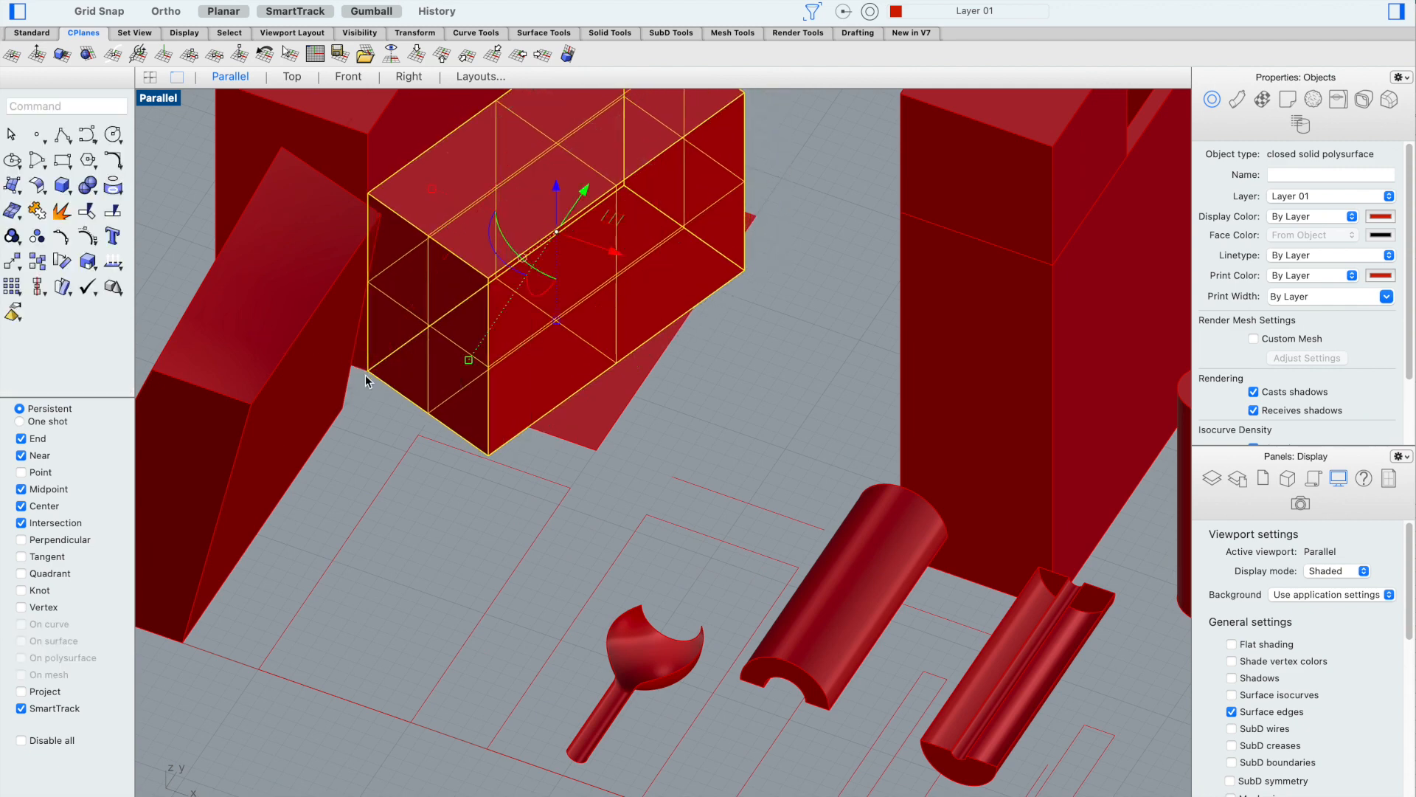
scroll(365, 375, down, 3)
scroll(409, 254, up, 3)
scroll(535, 266, down, 2)
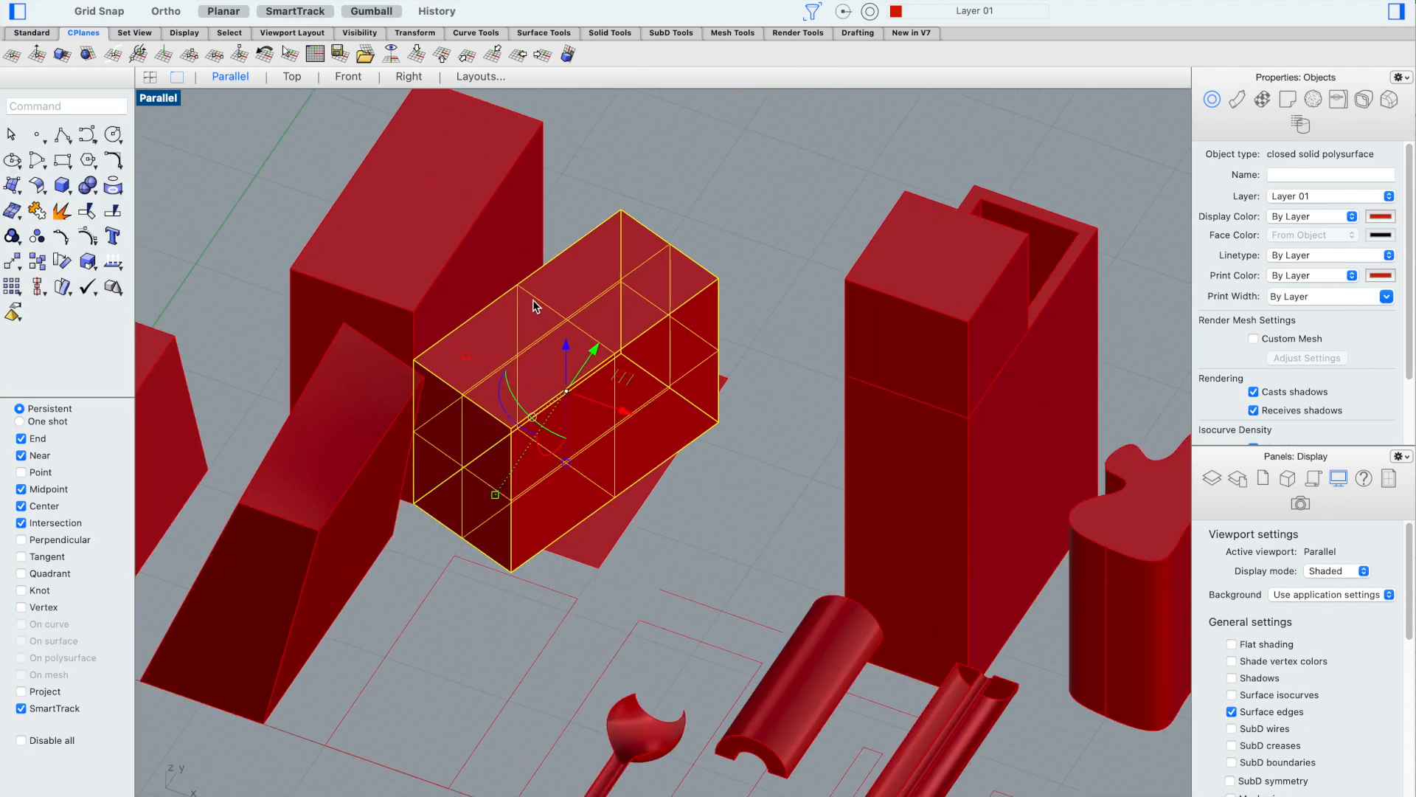
click(699, 180)
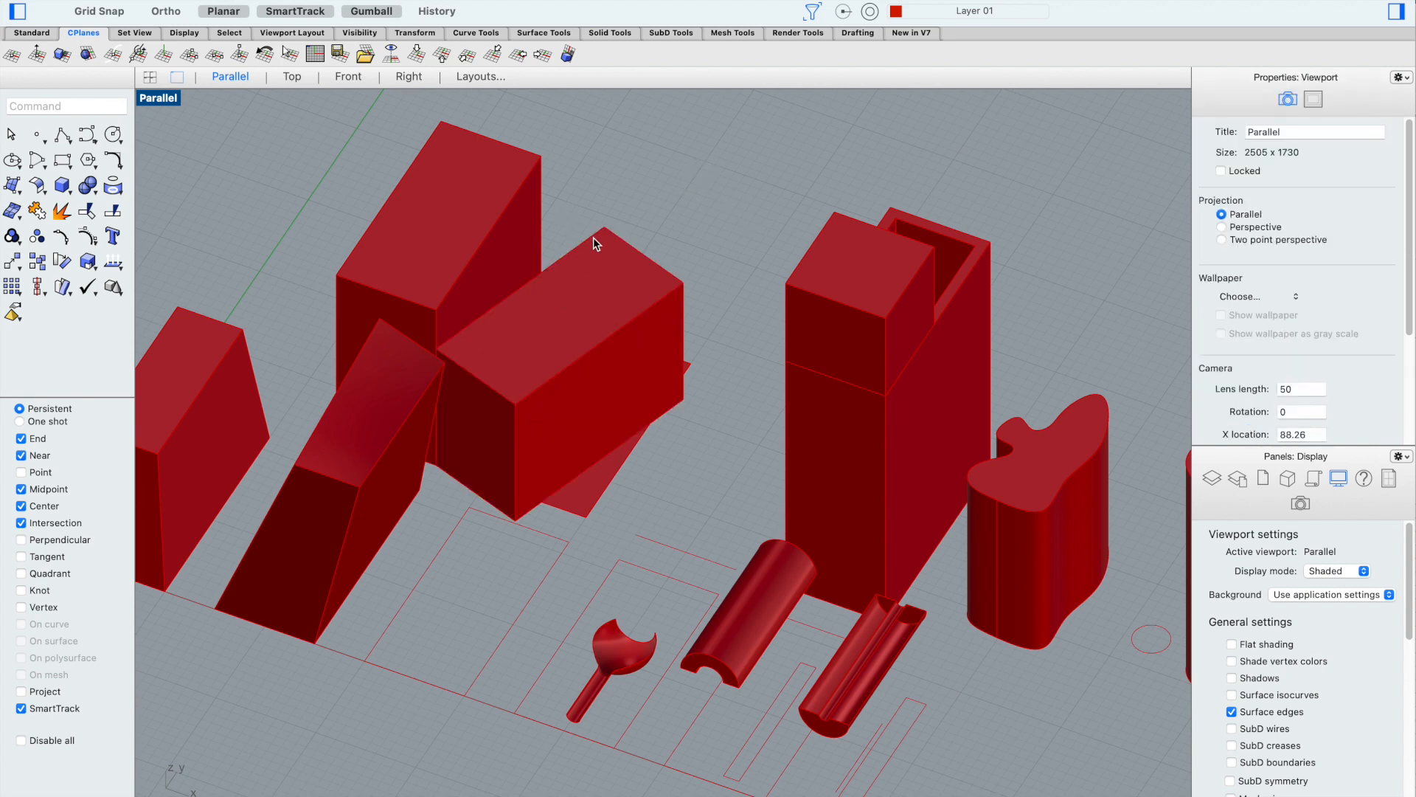
Start rotating the skewed box about the lower corner it shares with the larger box, using its far lower corner as first reference point
scroll(595, 241, up, 1)
scroll(559, 303, up, 3)
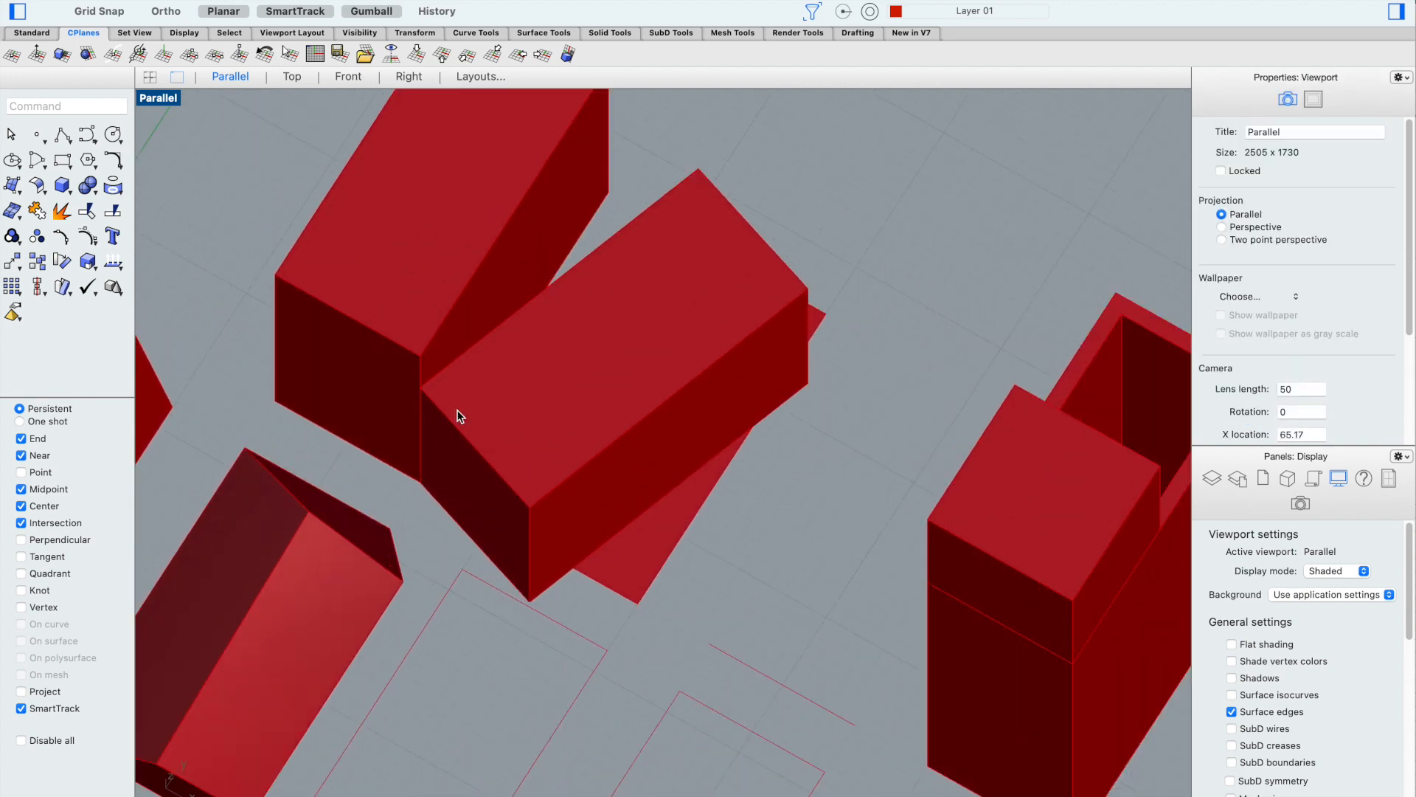
click(458, 399)
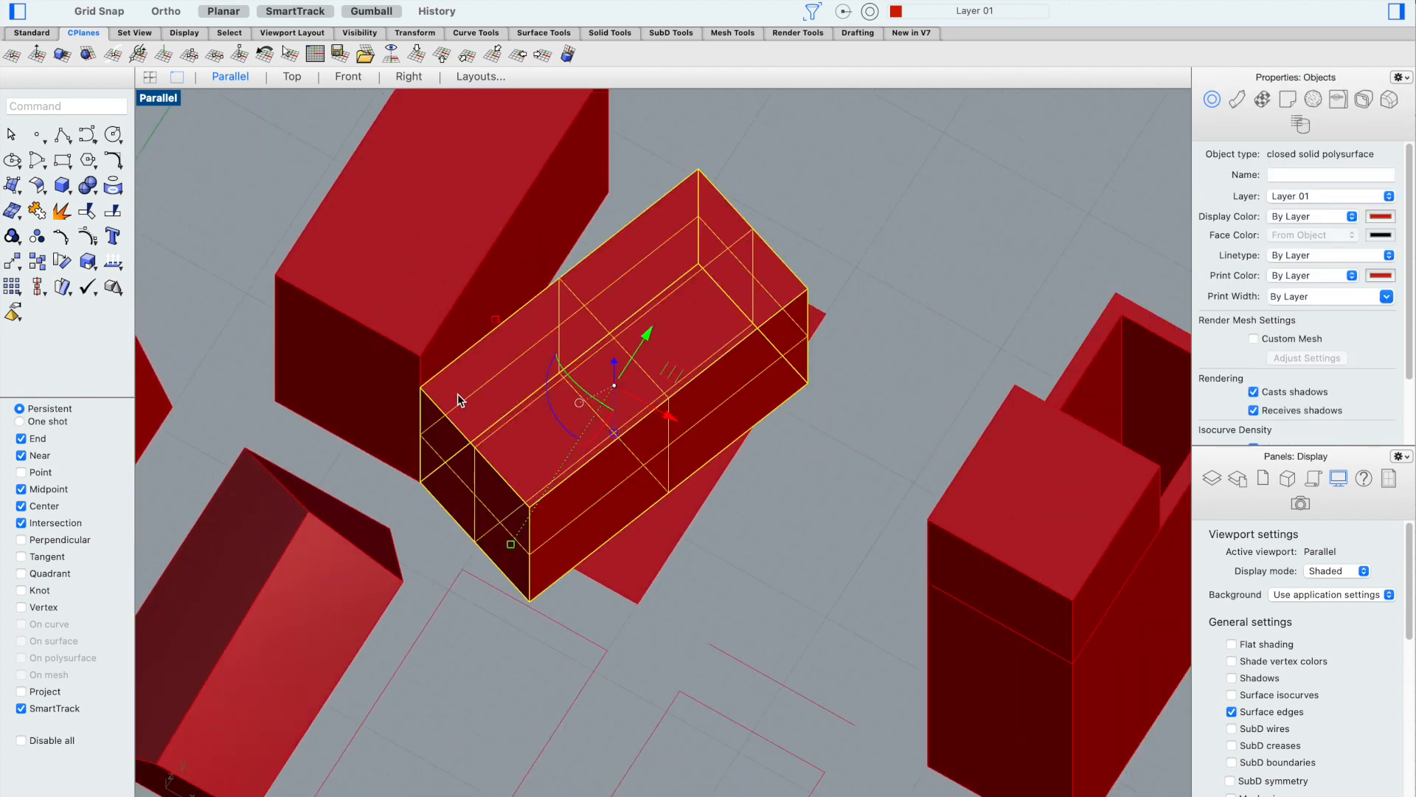
text(ro)
key(Return)
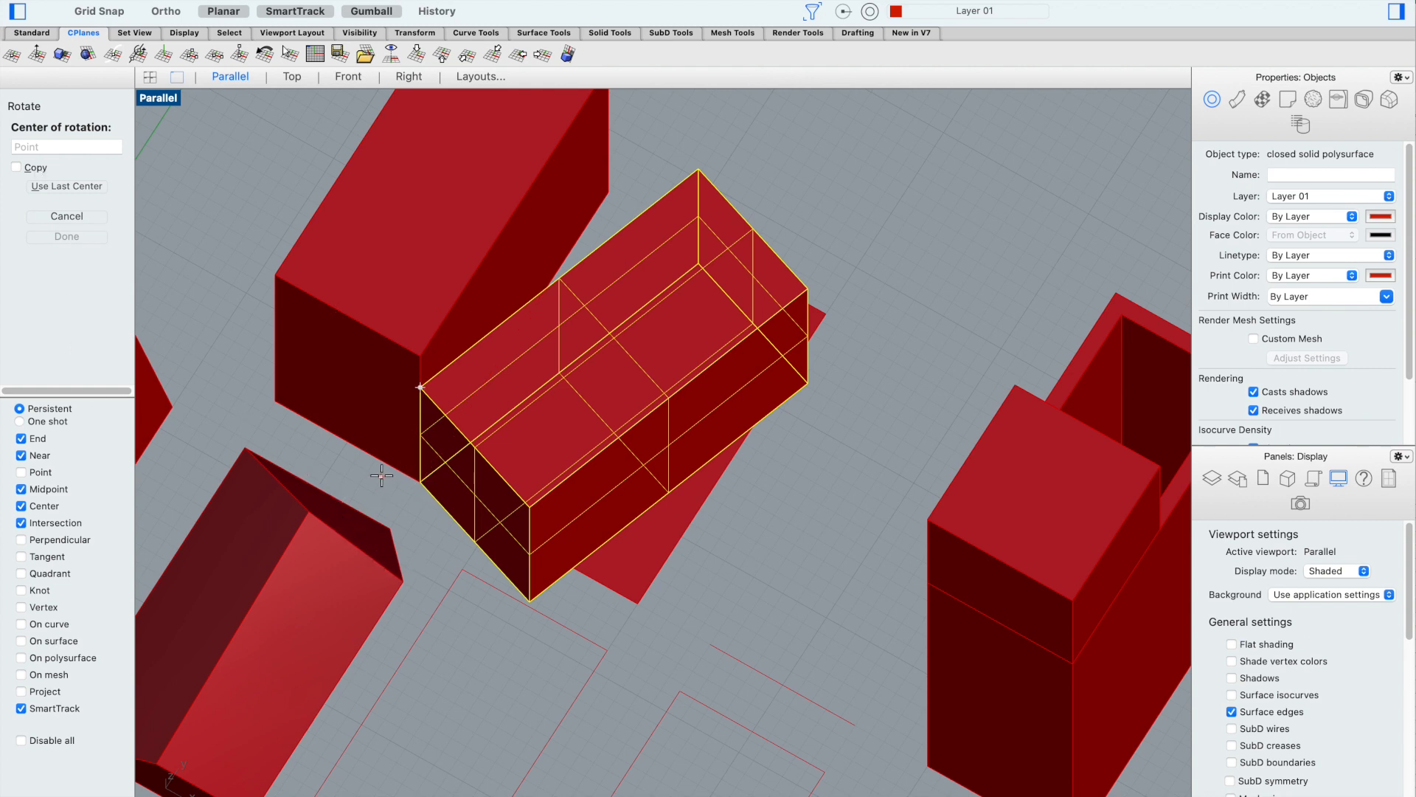
click(420, 479)
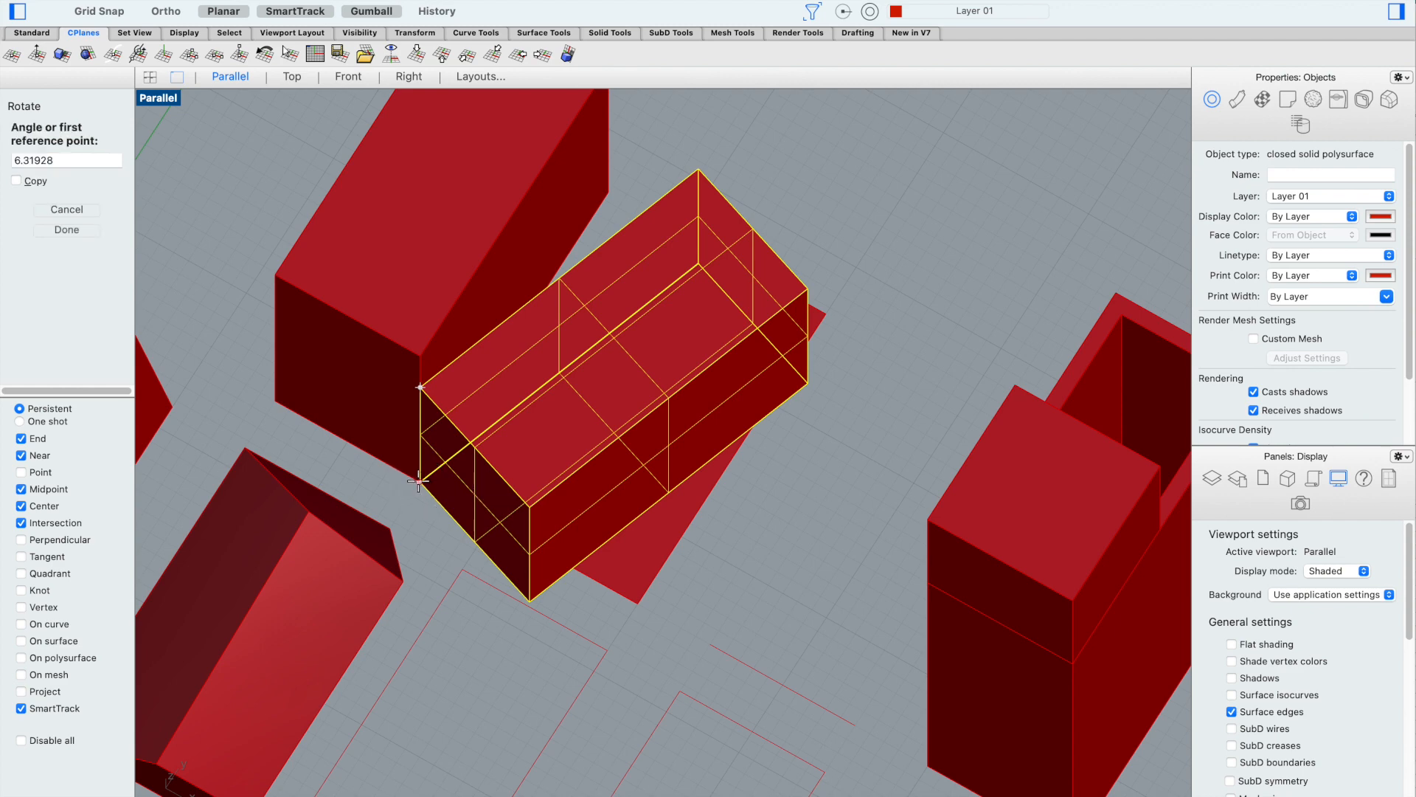
scroll(658, 276, down, 4)
right_drag(658, 275, 747, 325)
right_drag(627, 317, 509, 288)
scroll(472, 332, up, 9)
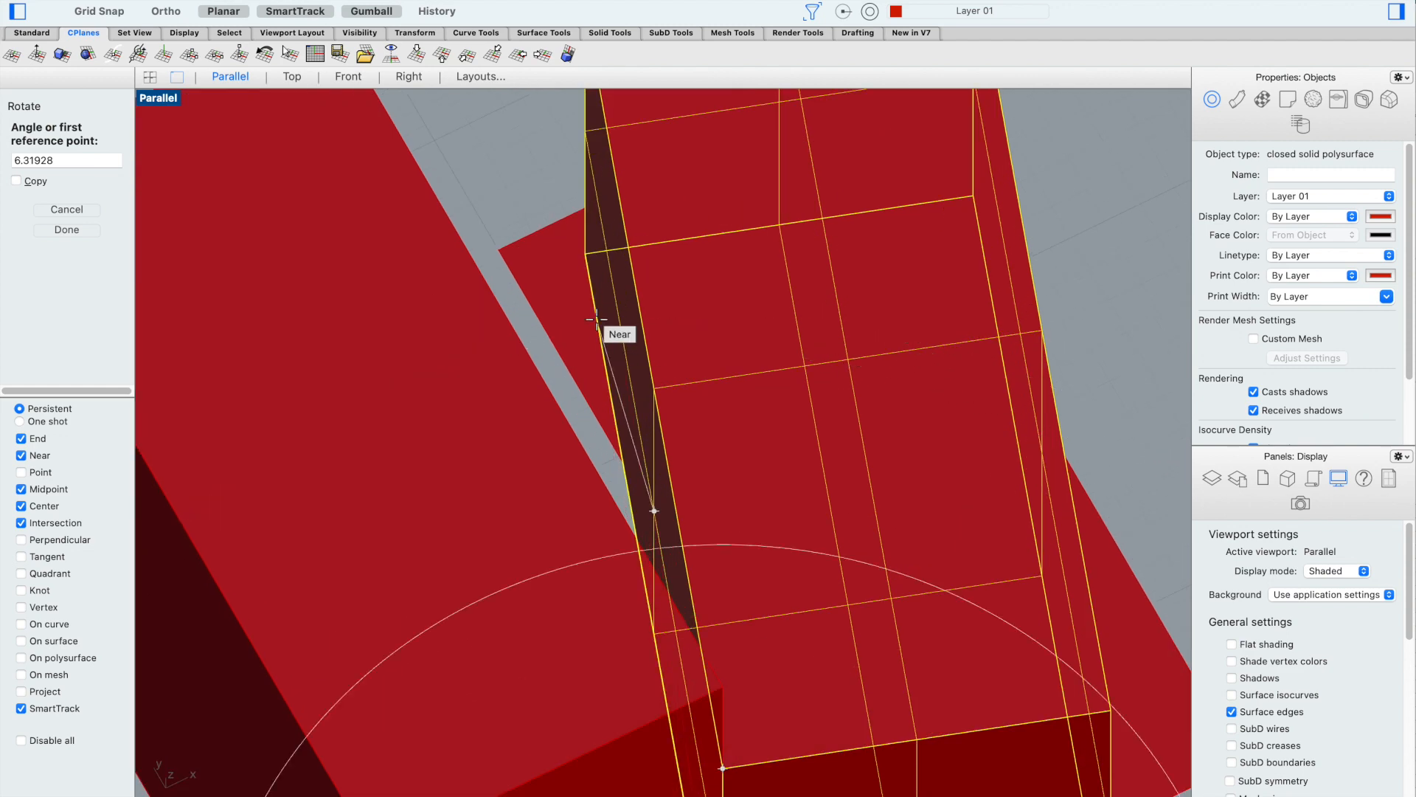
click(589, 278)
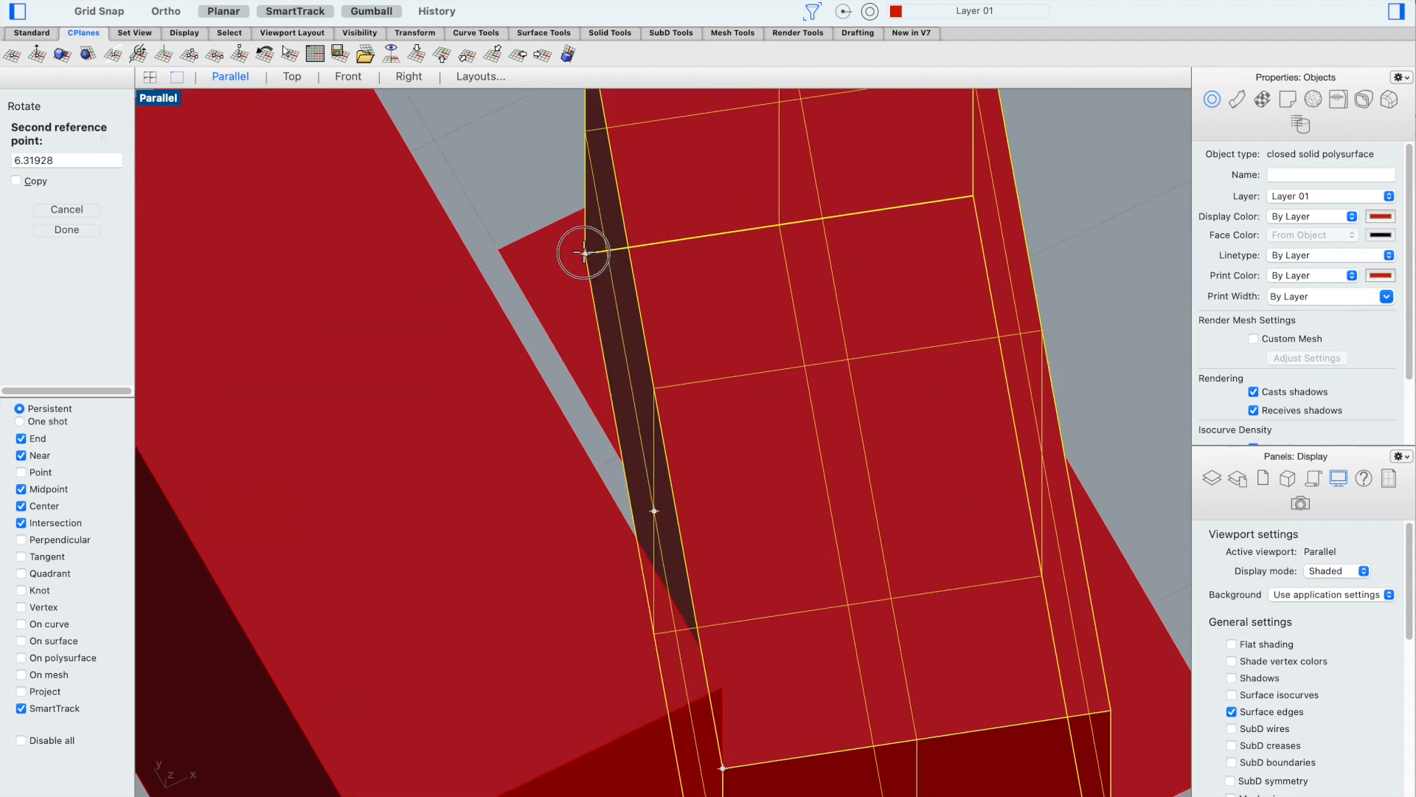
Set the viewport's display mode to Ghosted while the box's rotation is still in progress
scroll(586, 258, down, 5)
right_drag(619, 309, 487, 292)
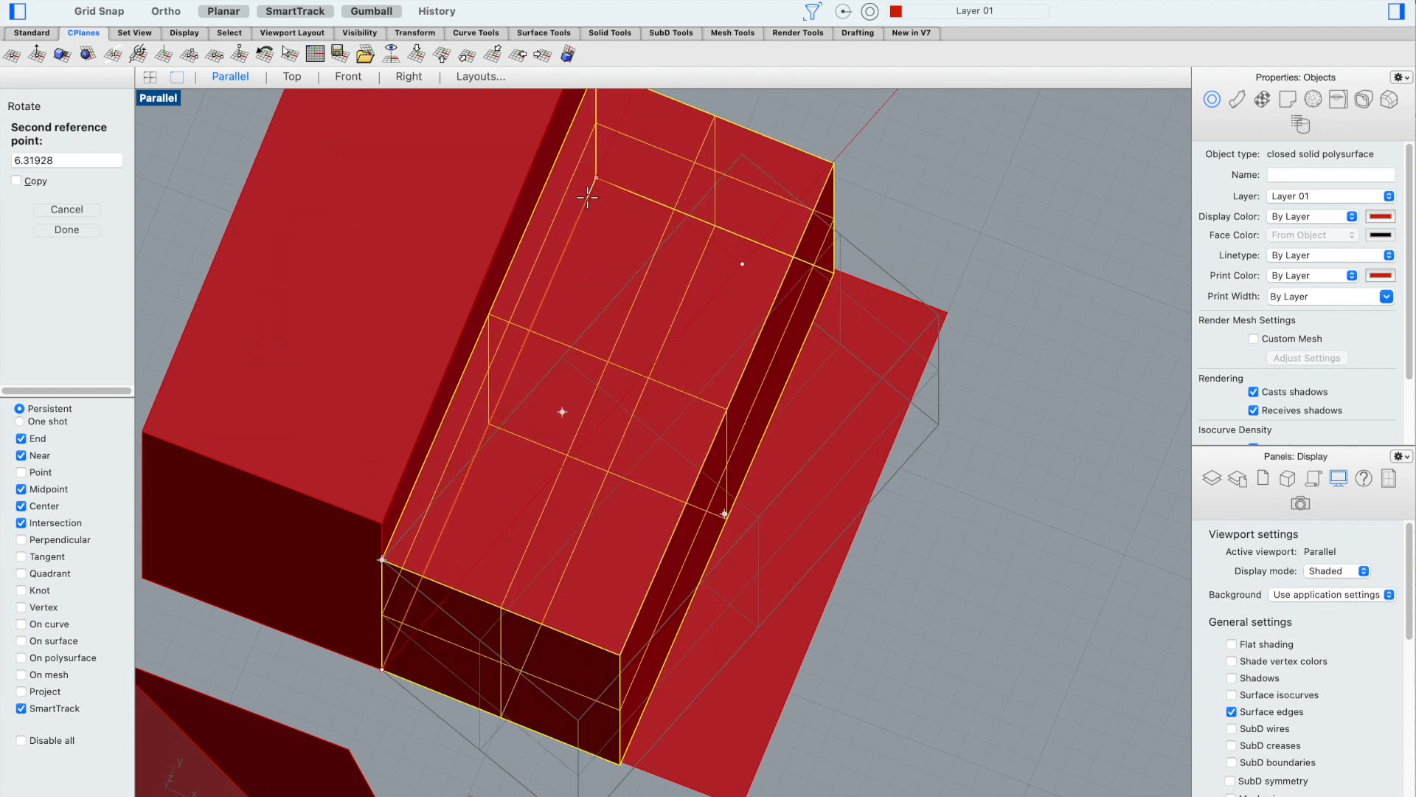
right_drag(698, 280, 553, 236)
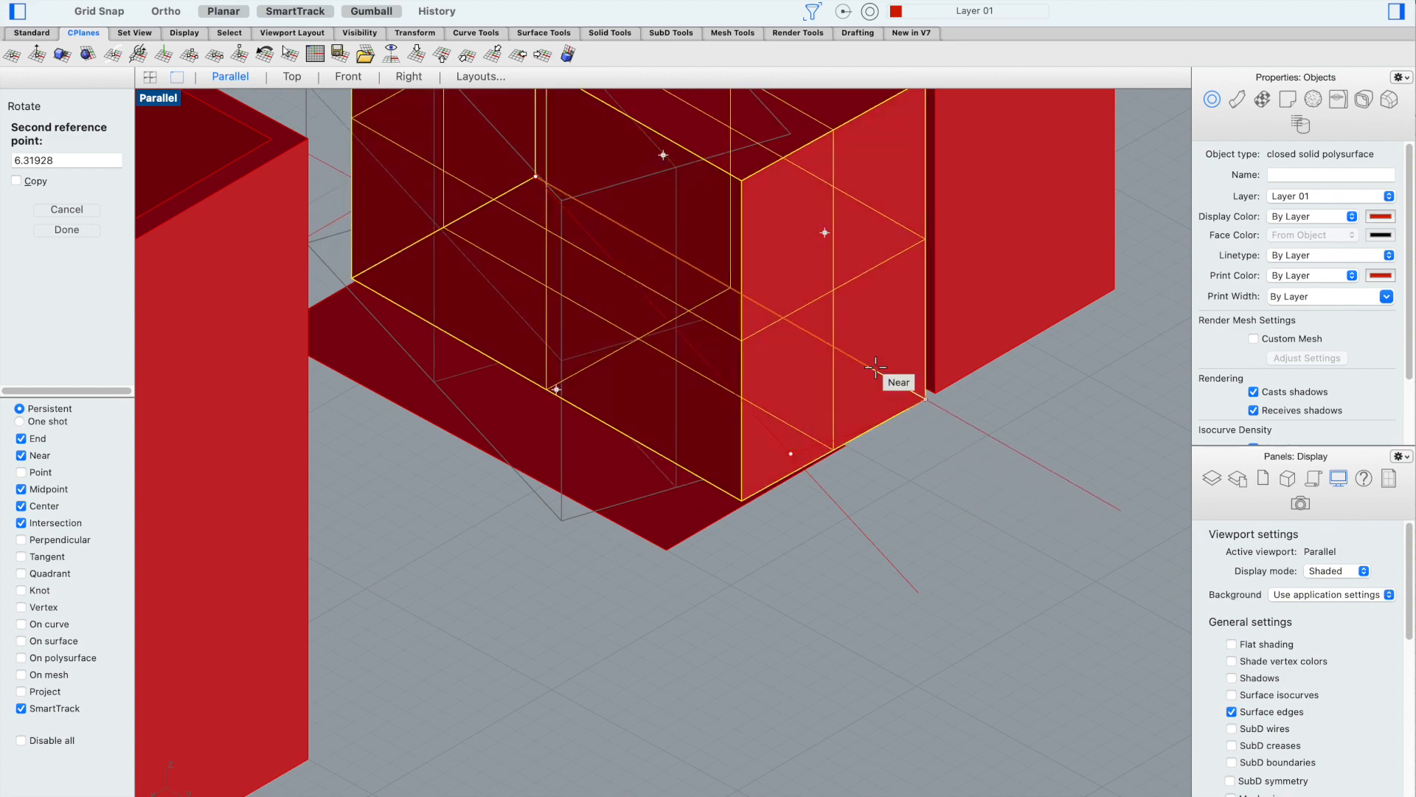
right_drag(1113, 490, 1341, 543)
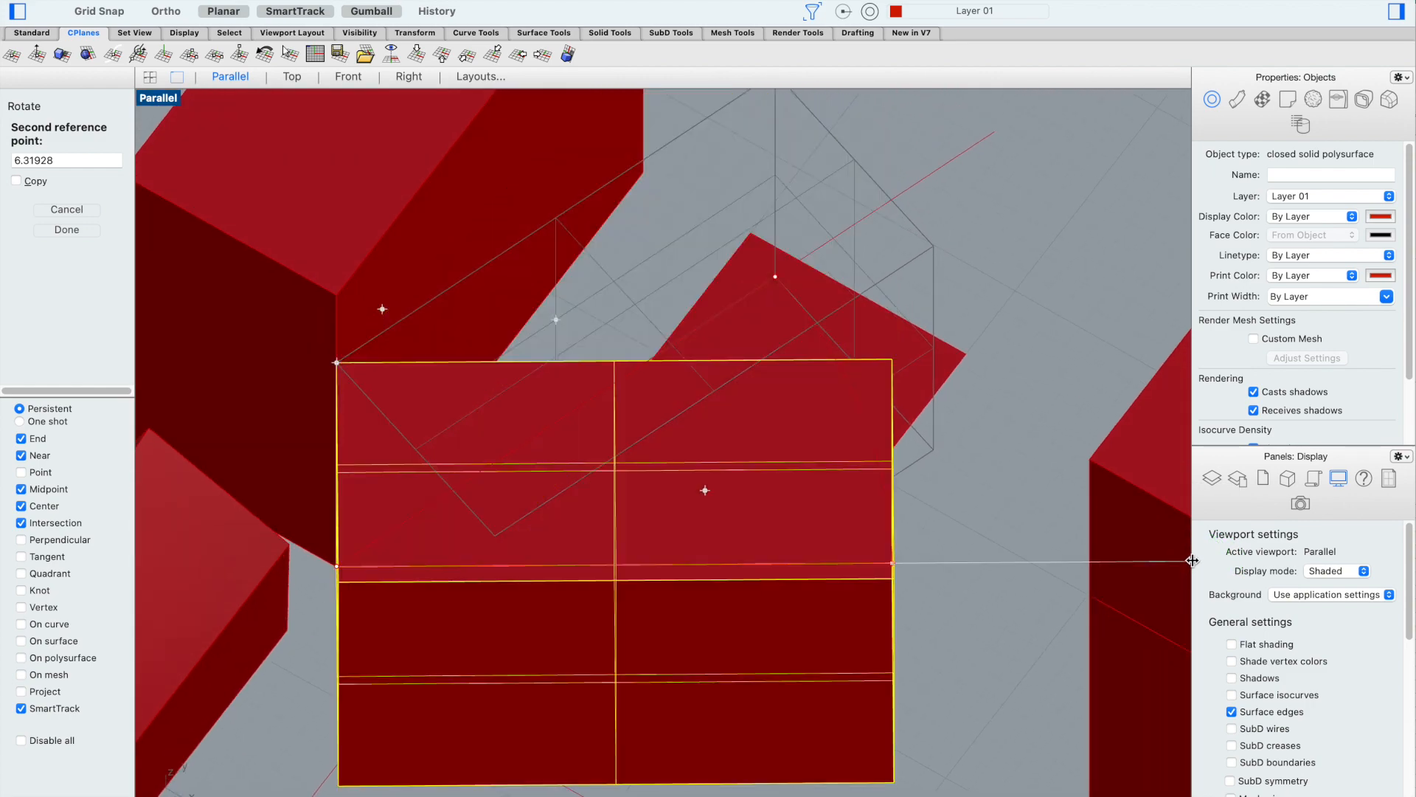
click(1339, 571)
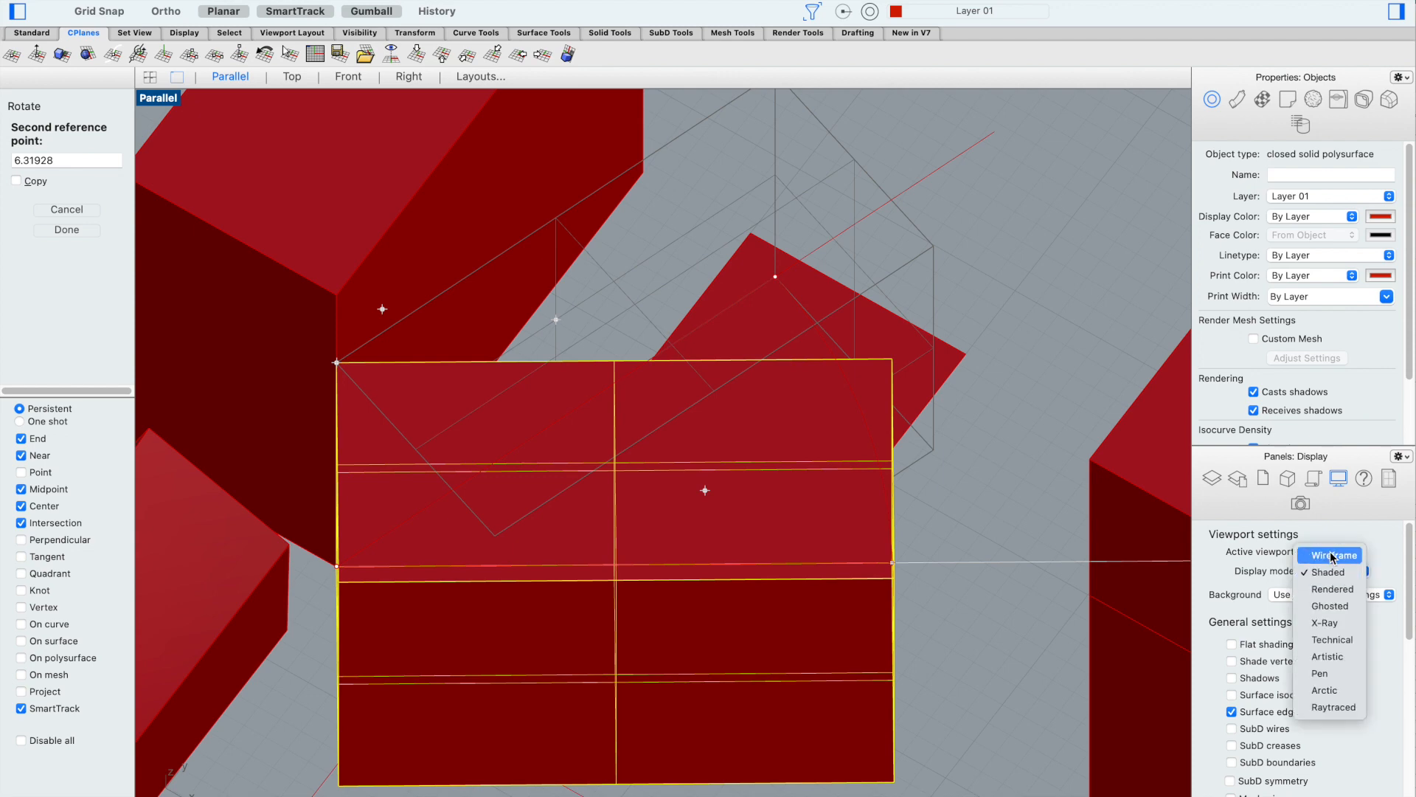
click(1339, 612)
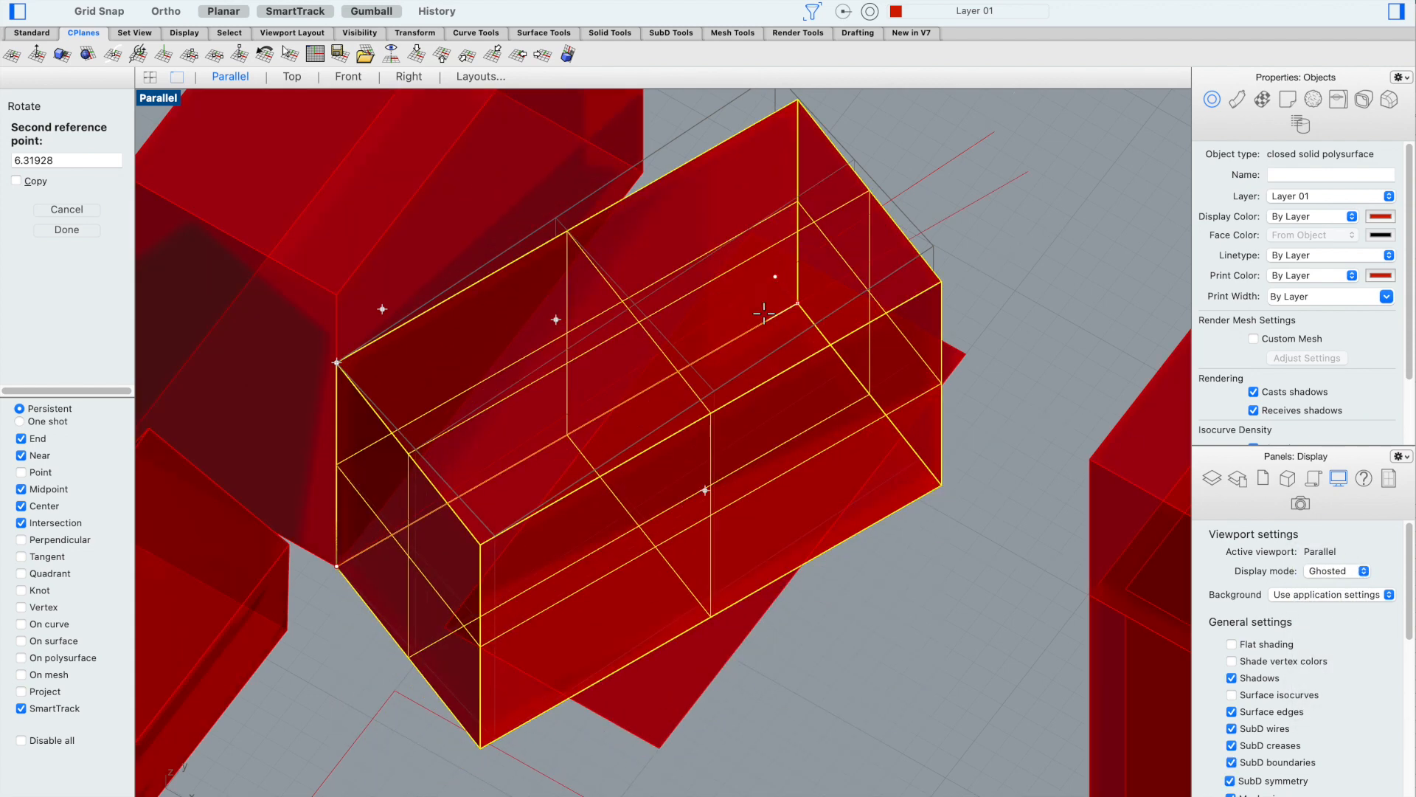
Finish the rotation with a second reference point that aligns the box's long side flush with the larger box
scroll(722, 277, up, 6)
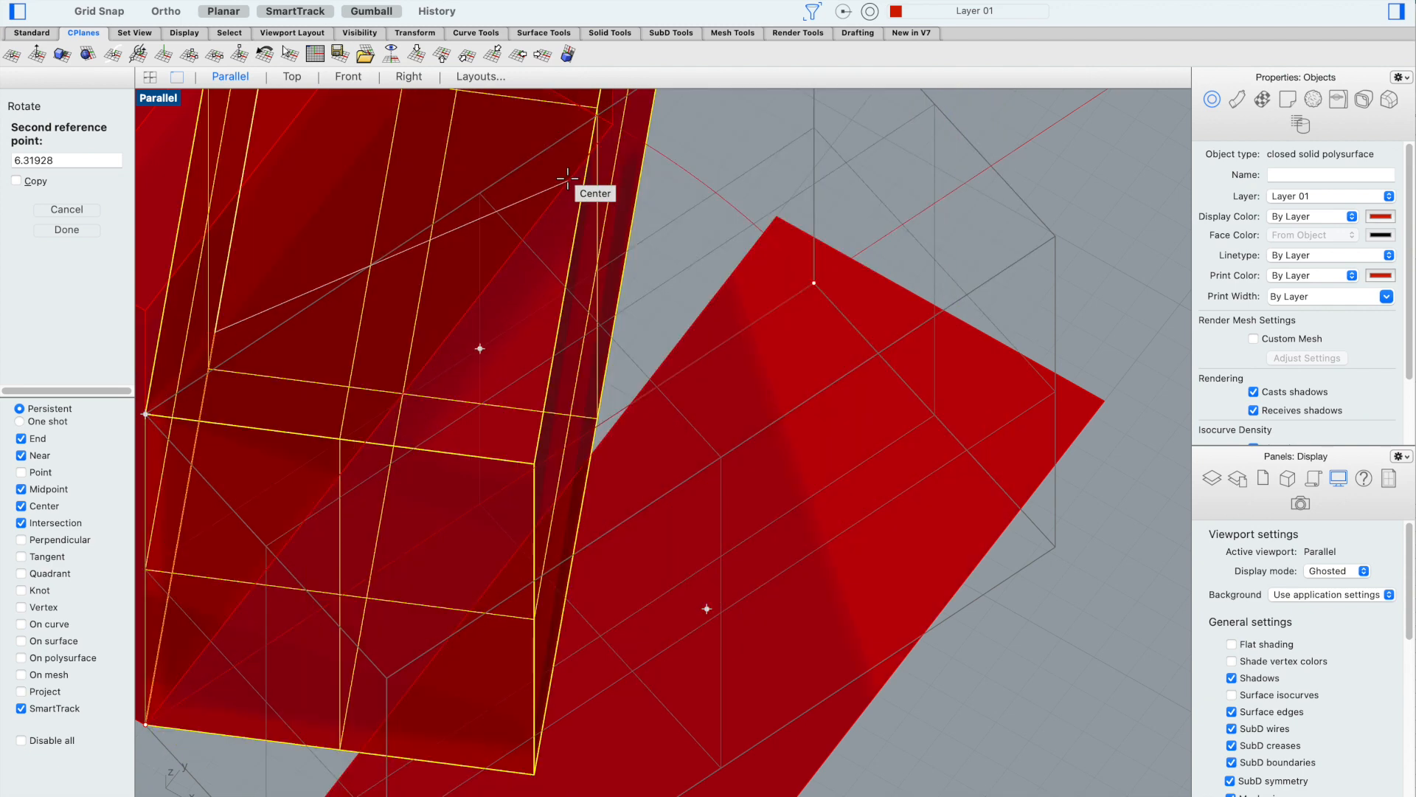
click(576, 188)
scroll(949, 271, down, 5)
click(962, 252)
mouse_move(962, 251)
right_down()
mouse_move(962, 278)
mouse_move(950, 266)
right_up()
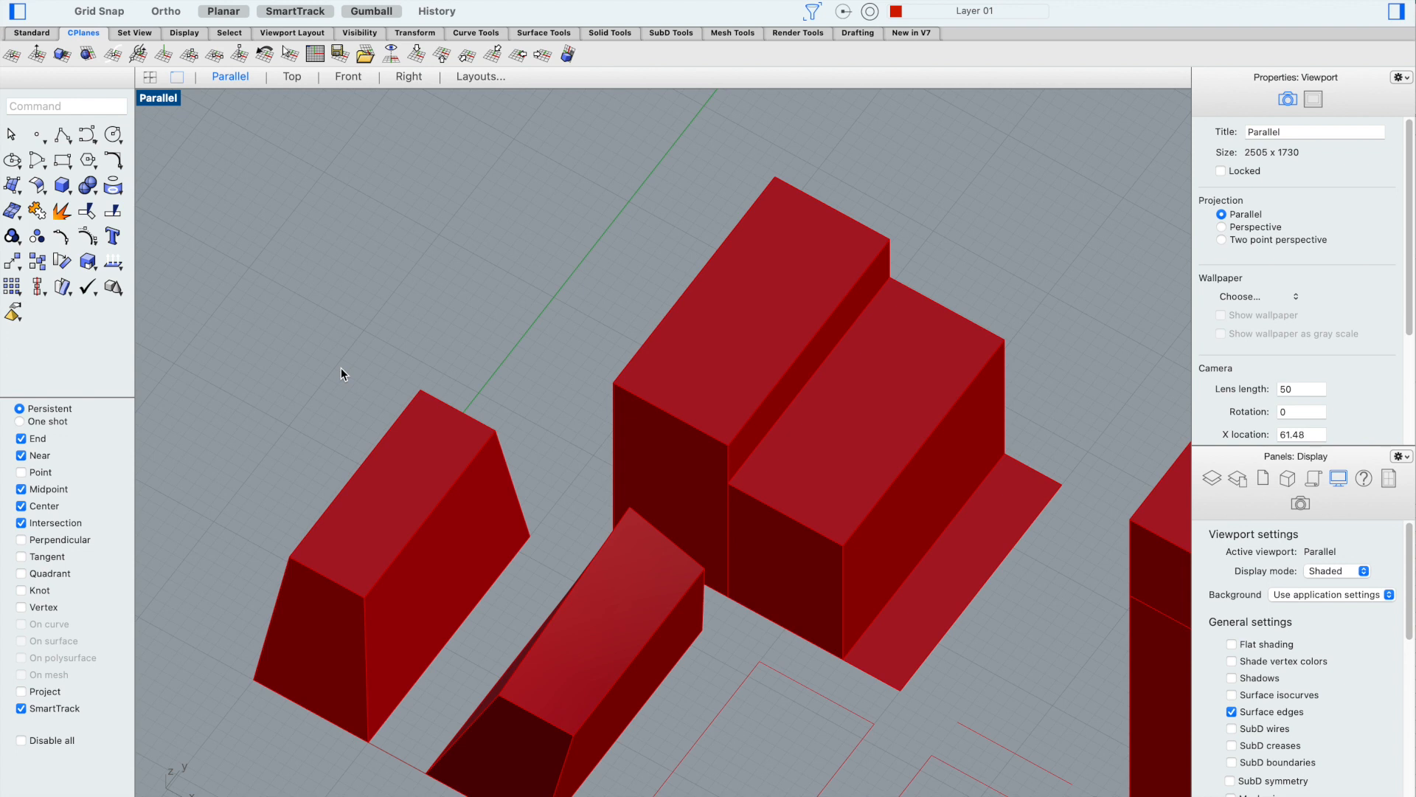
Move the realigned box freely away from the larger box, towards the far end of the flat base surface
click(950, 428)
drag(931, 513, 1048, 391)
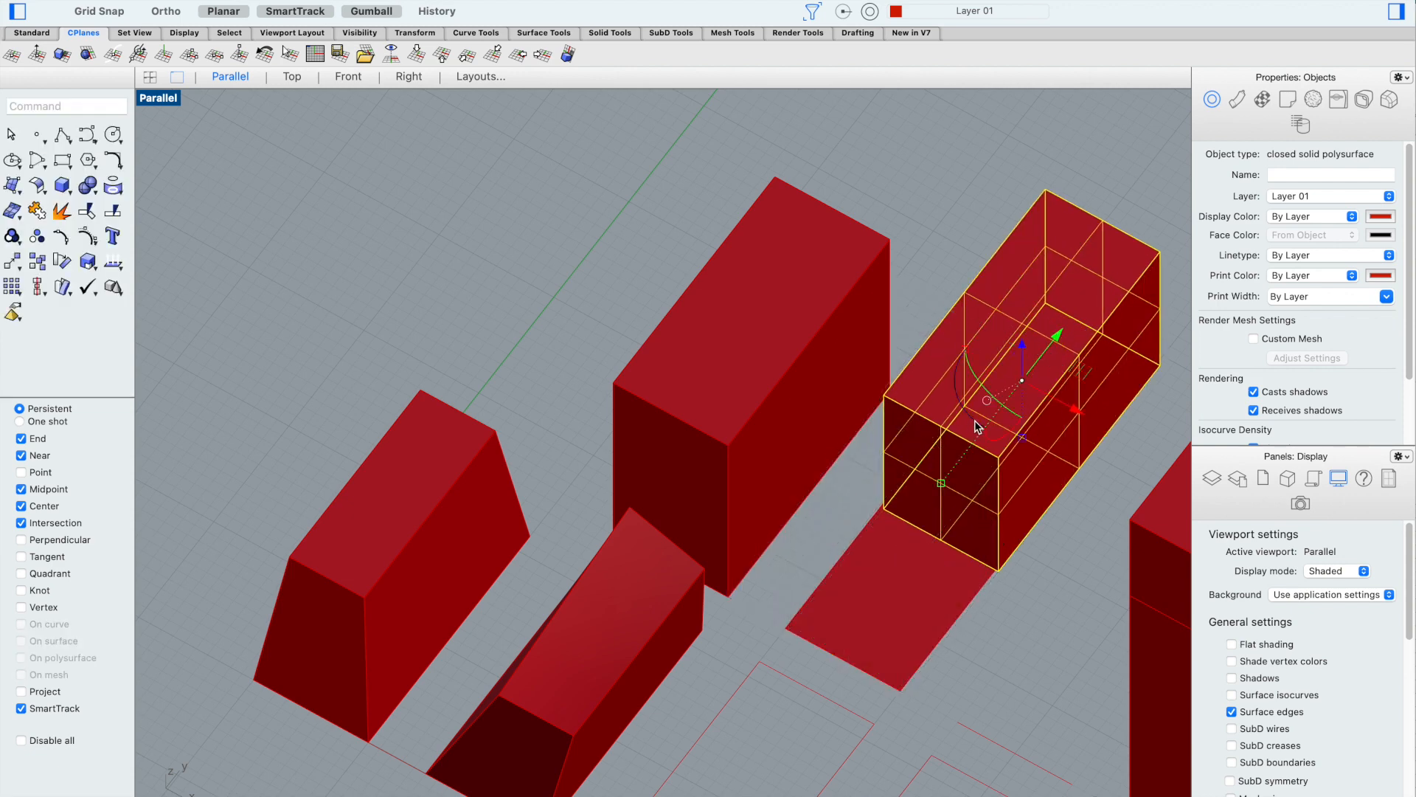
Rotate the smaller box freely in the horizontal plane so it sits skewed to the larger box
drag(968, 414, 957, 387)
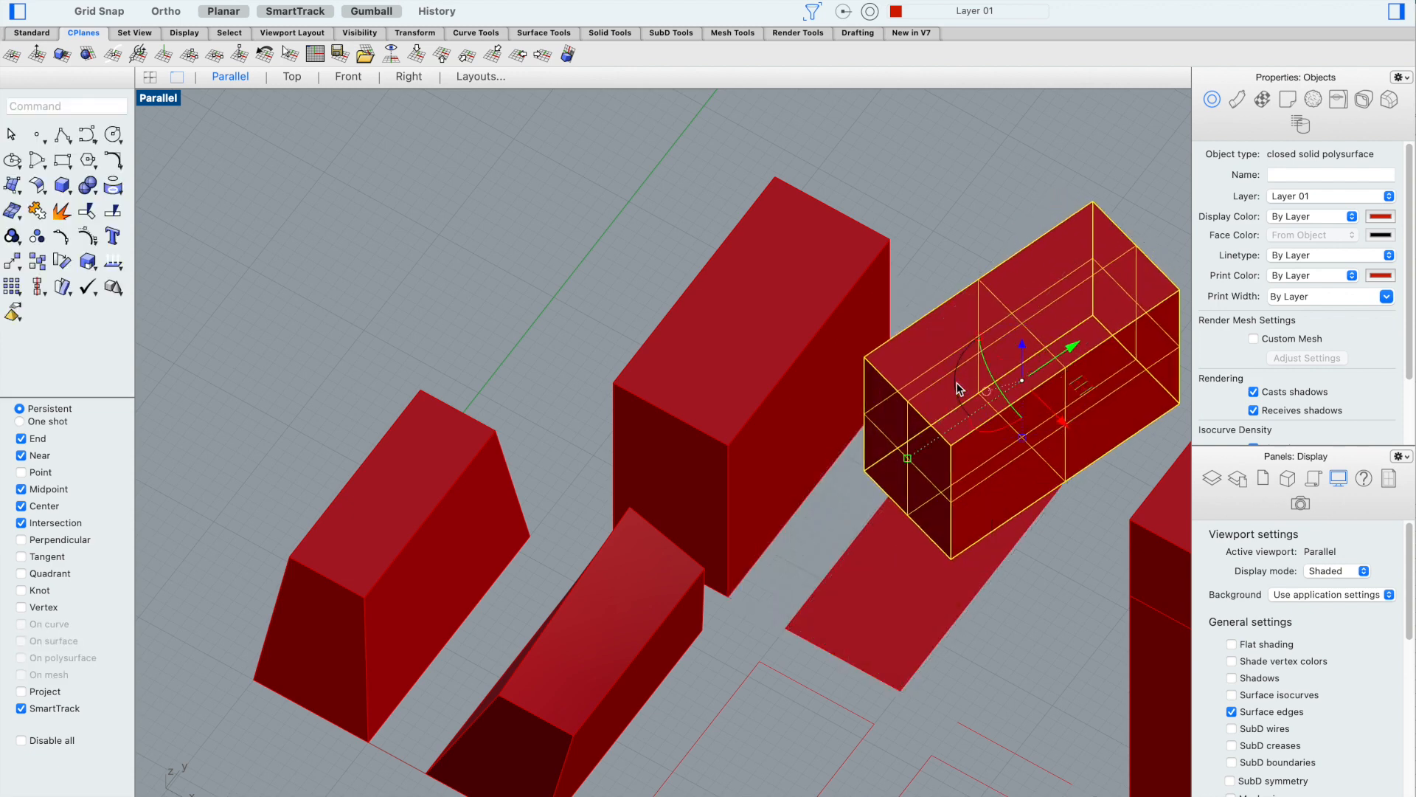
click(972, 241)
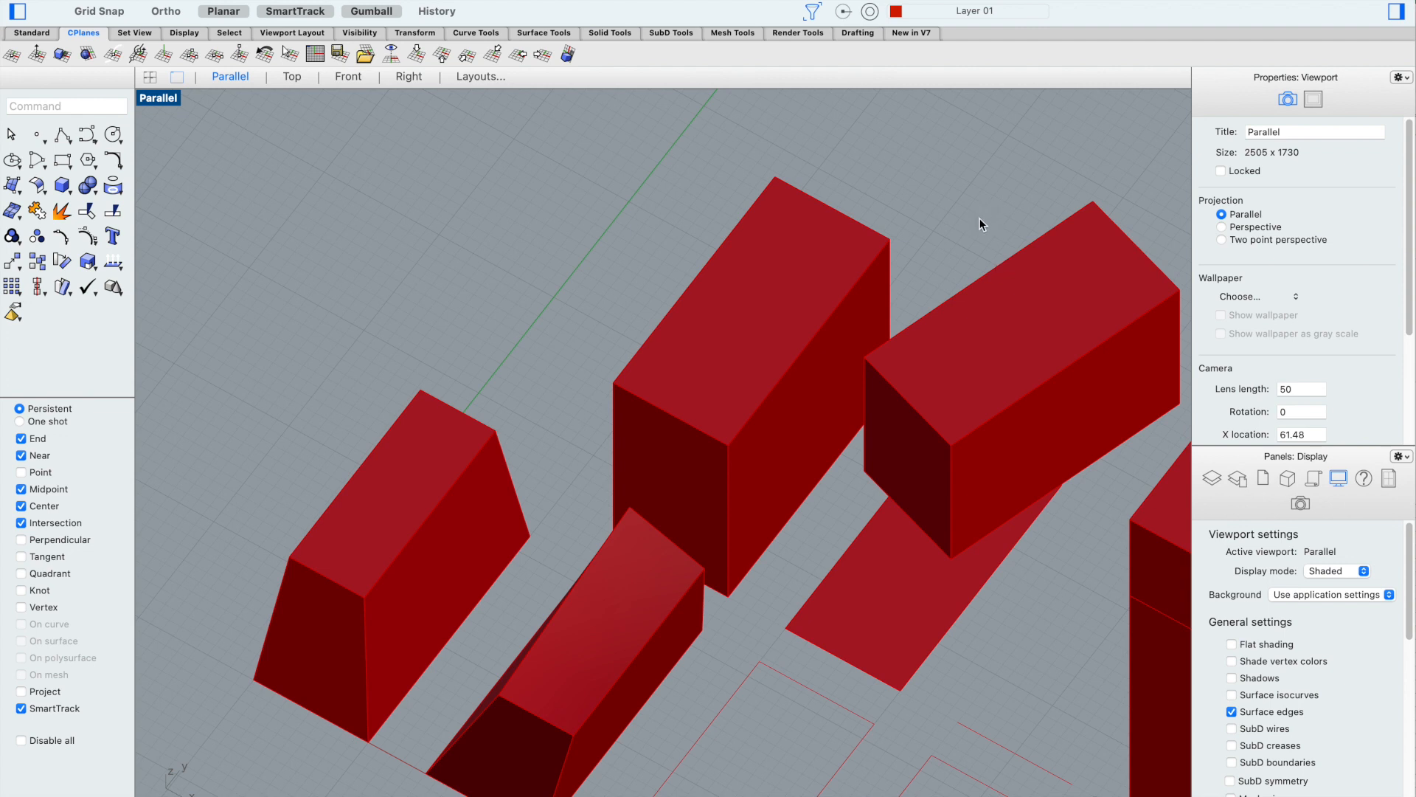
mouse_move(1009, 227)
right_down()
mouse_move(1023, 224)
mouse_move(999, 228)
right_up()
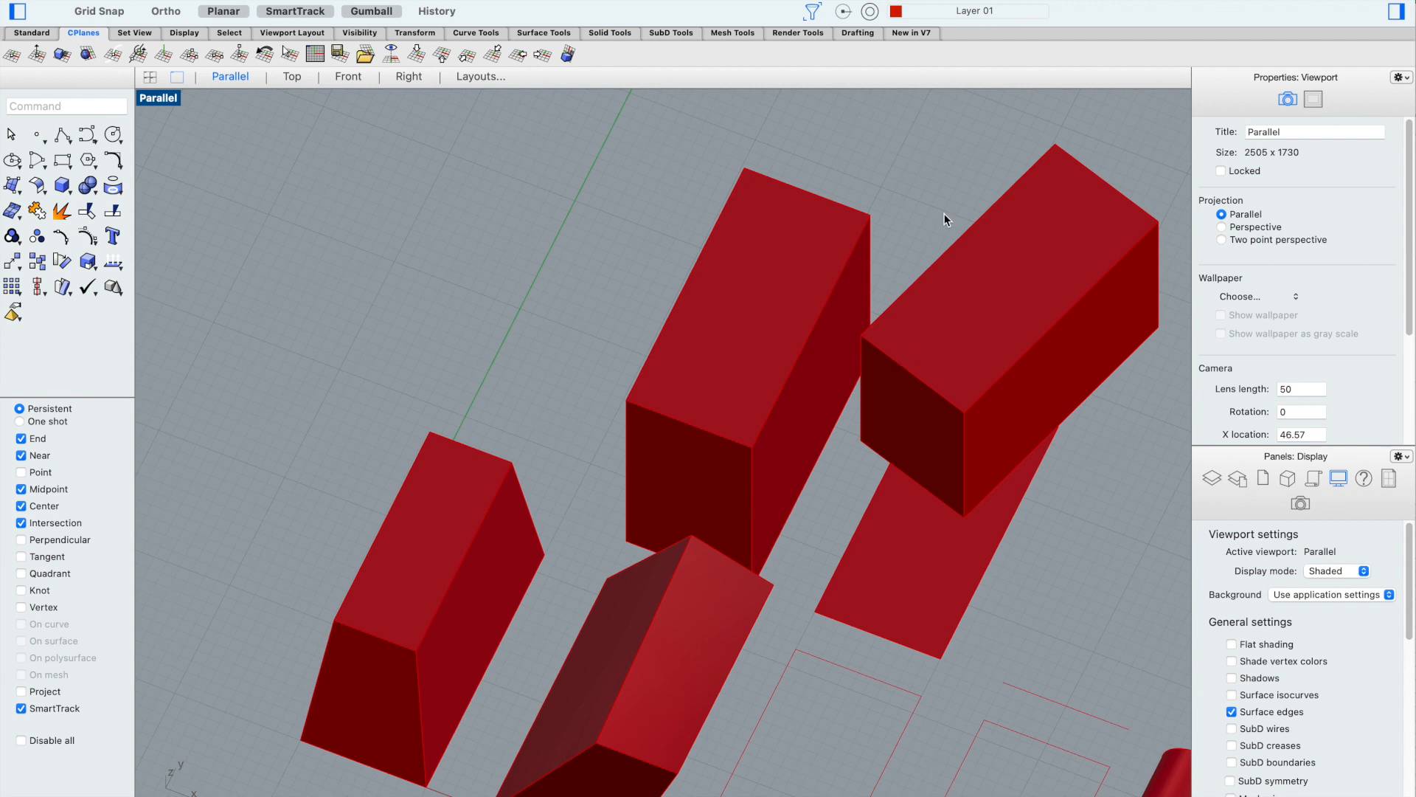
Start an Orient of the skewed box, using both ends of its lower long edge facing the larger box as reference points
click(943, 258)
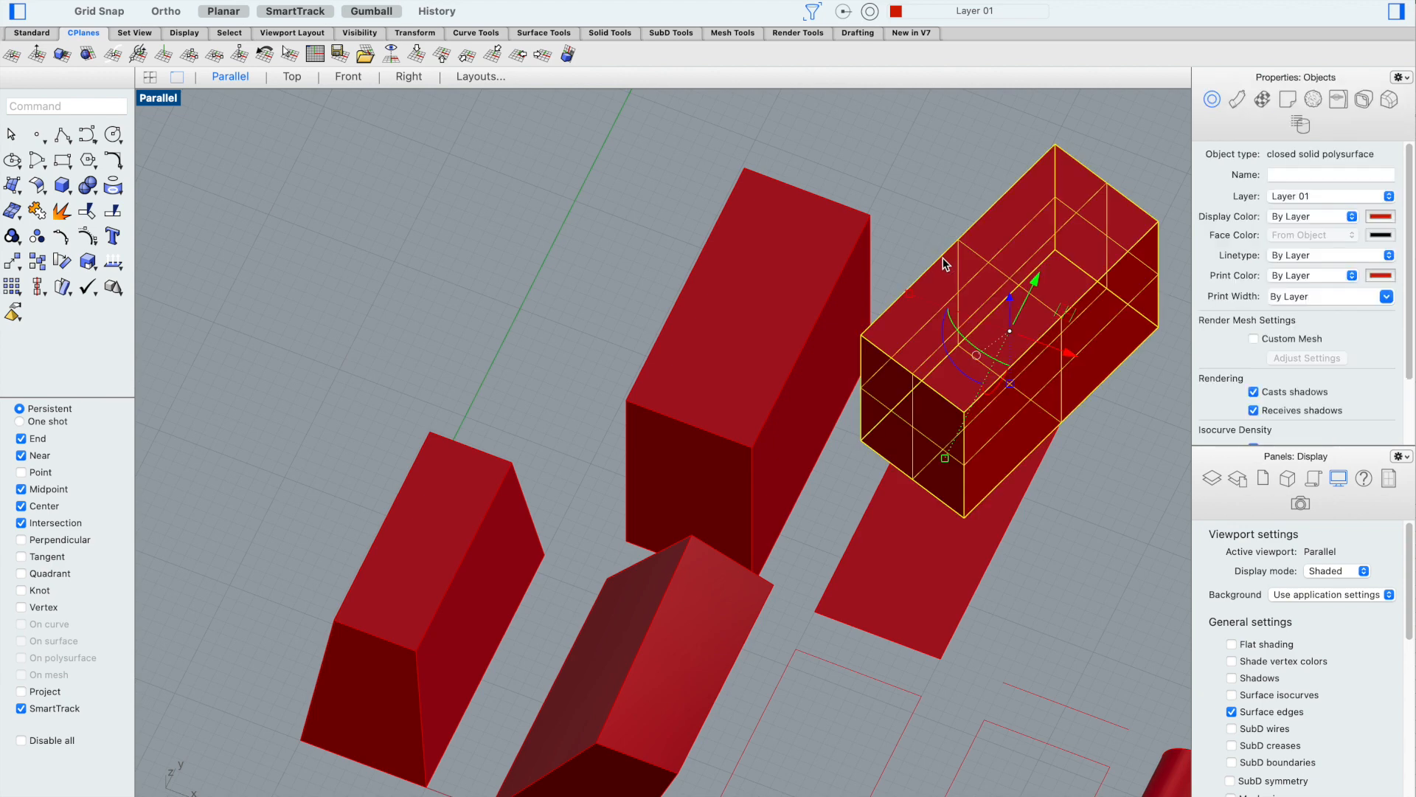
text(orient)
key(Return)
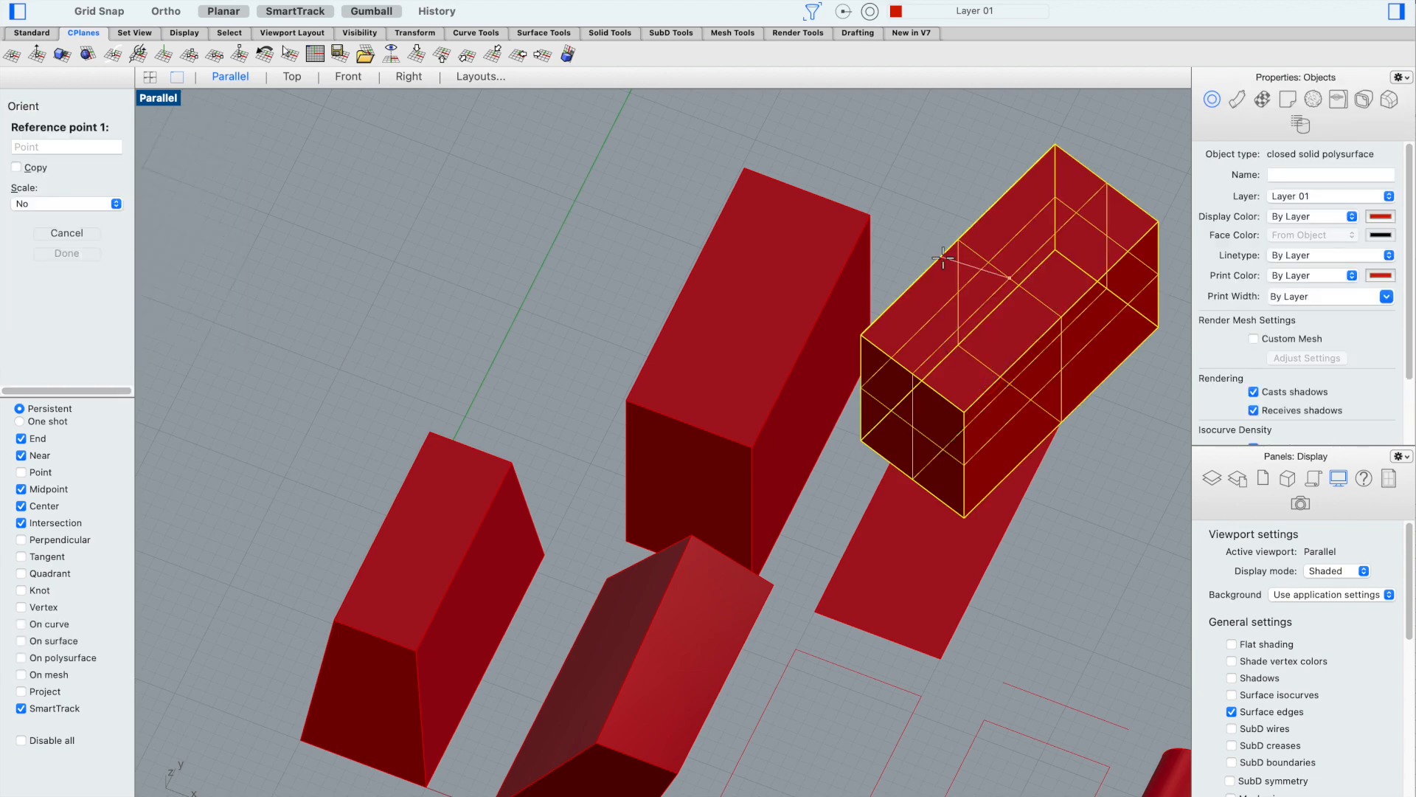
scroll(942, 257, down, 2)
right_drag(910, 301, 996, 288)
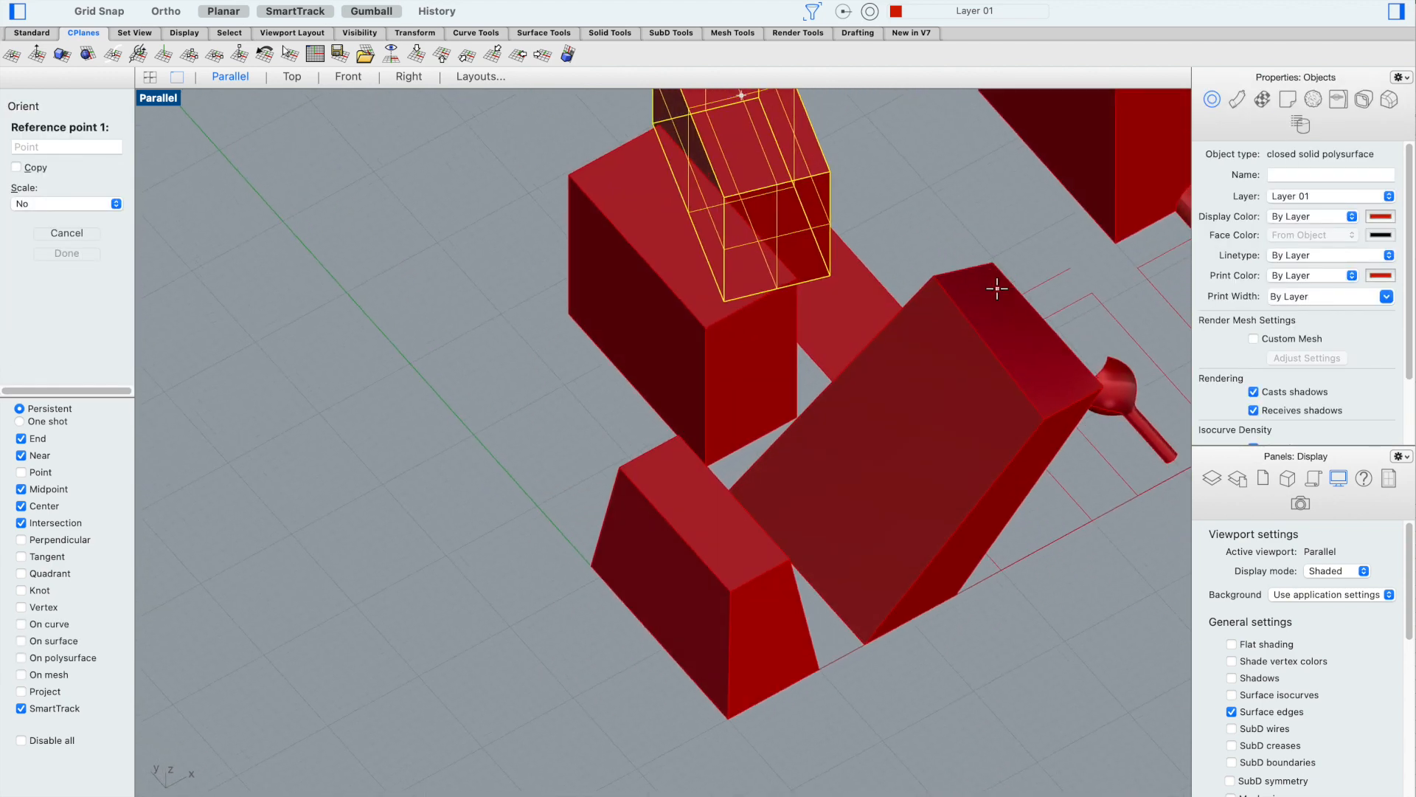
scroll(834, 237, down, 2)
scroll(702, 278, up, 7)
scroll(701, 278, down, 8)
right_drag(793, 247, 761, 290)
scroll(856, 295, up, 5)
right_drag(832, 373, 812, 369)
click(676, 344)
scroll(676, 343, down, 4)
right_drag(664, 401, 838, 396)
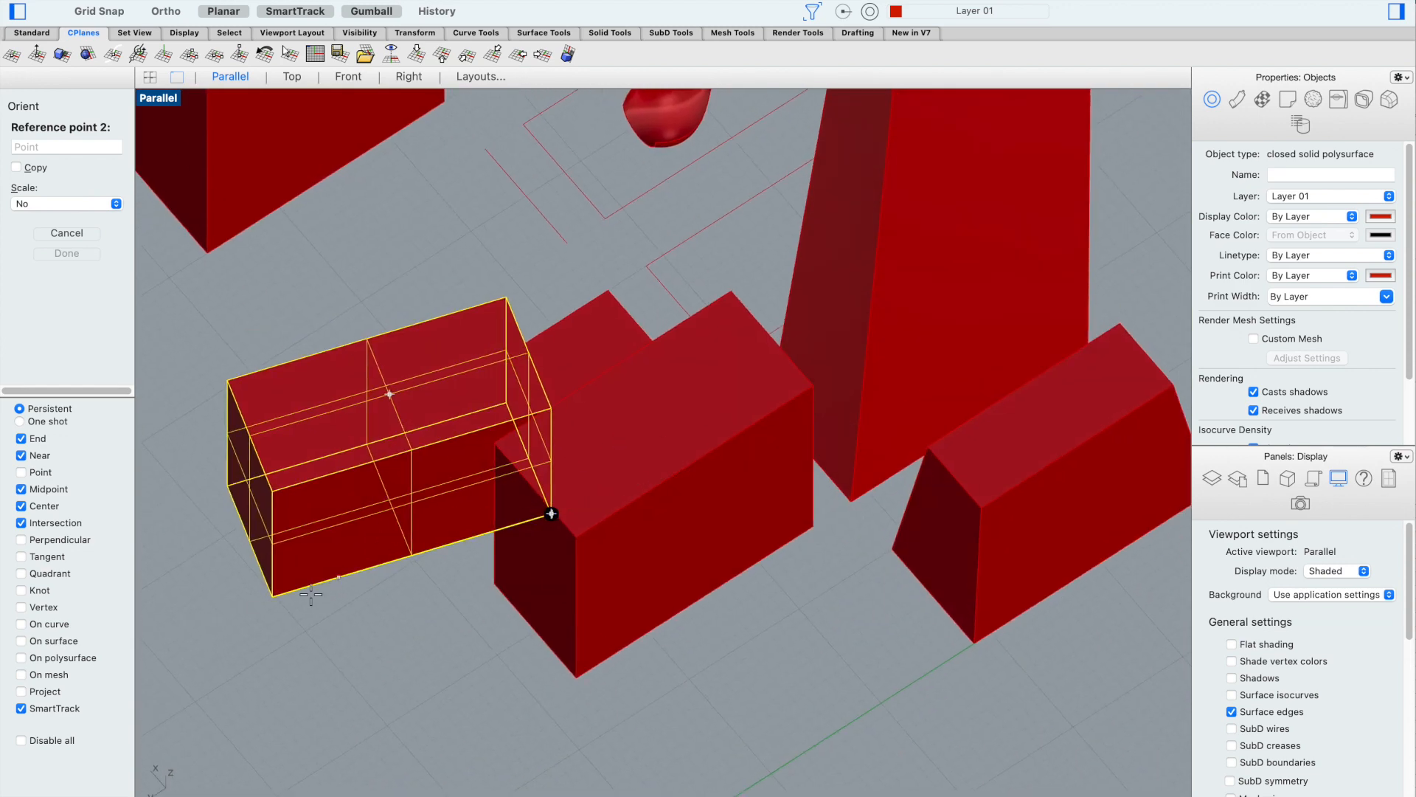
click(269, 597)
Finish the Orient by targeting the front and far corners of the larger box's lower long edge
right_drag(269, 598, 208, 578)
scroll(886, 389, up, 7)
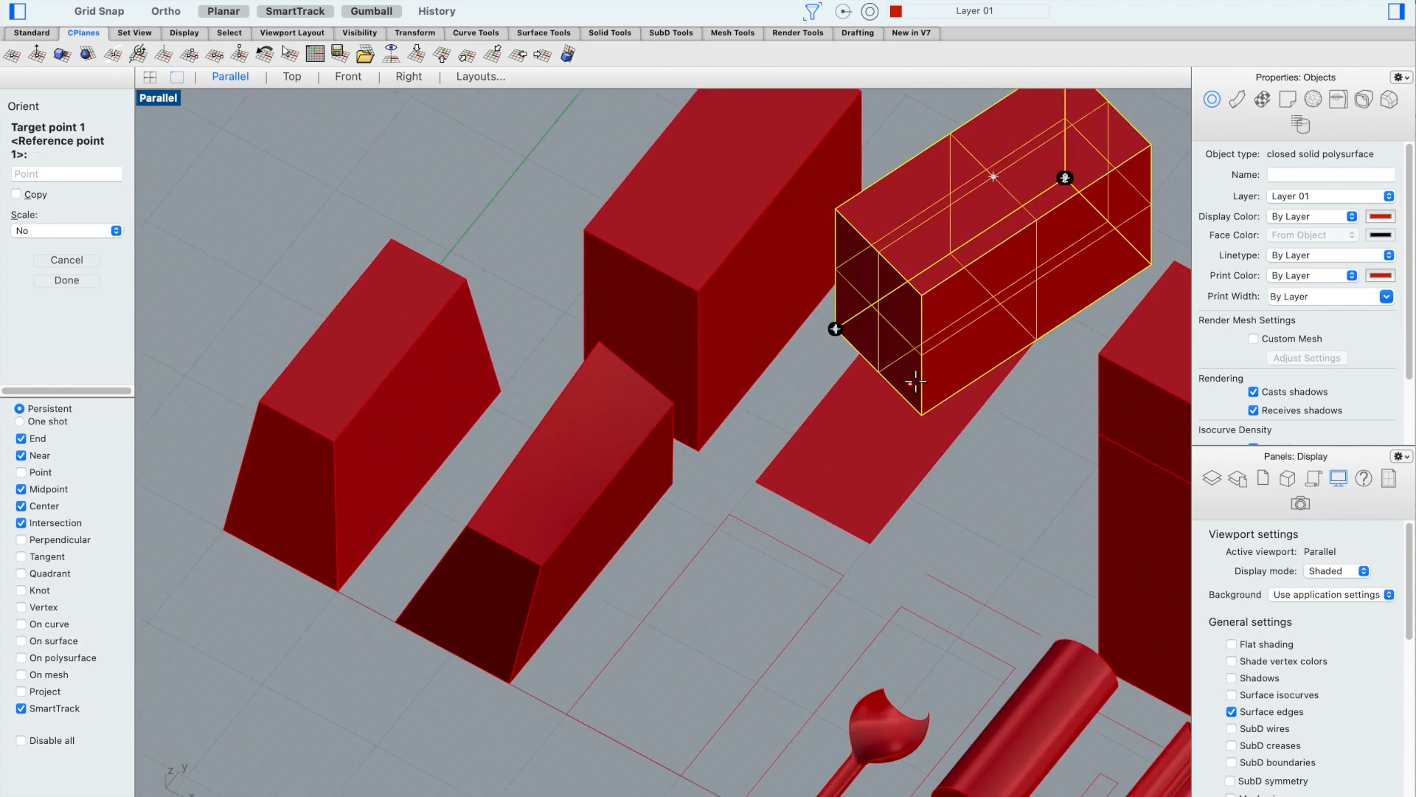
click(650, 465)
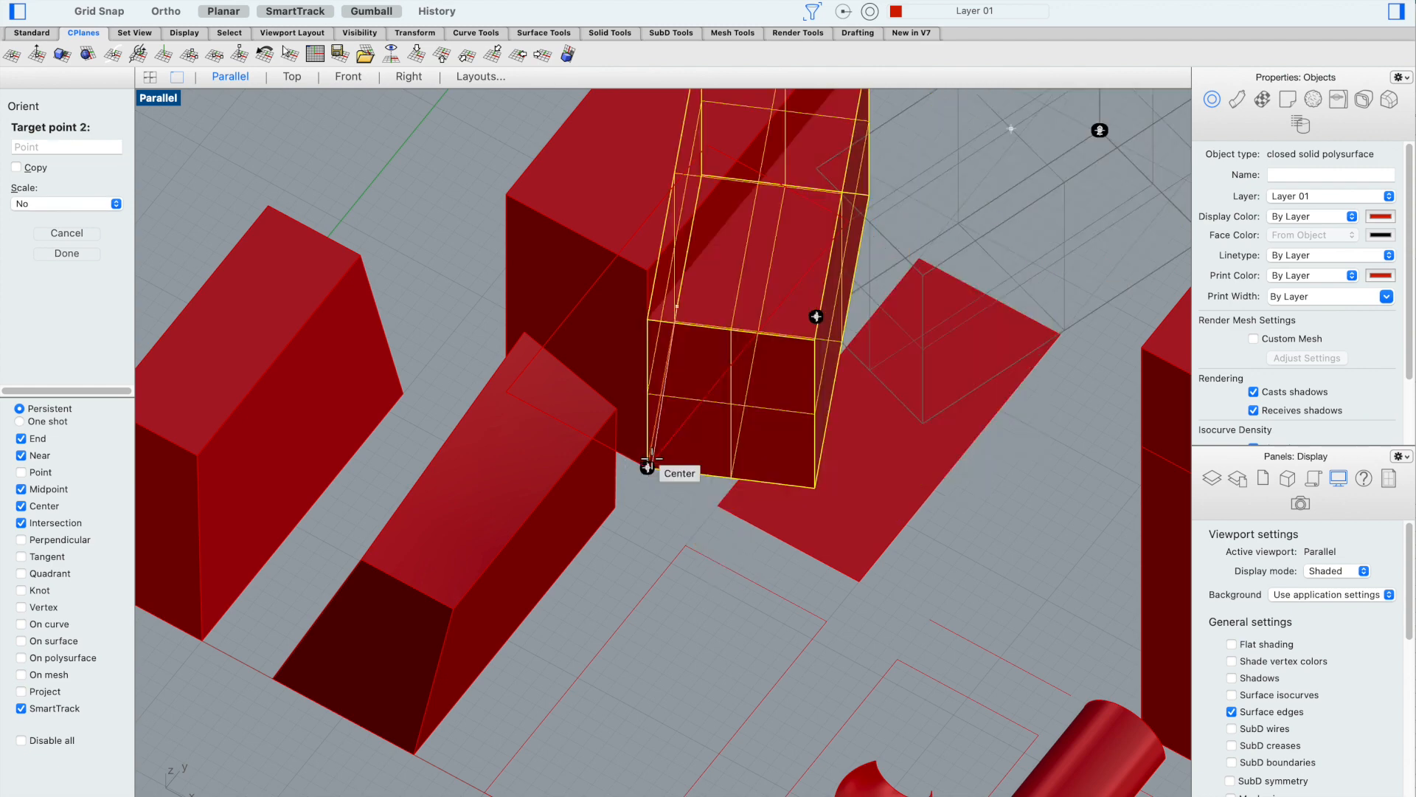
scroll(822, 275, down, 4)
right_drag(822, 276, 811, 314)
scroll(1015, 440, up, 9)
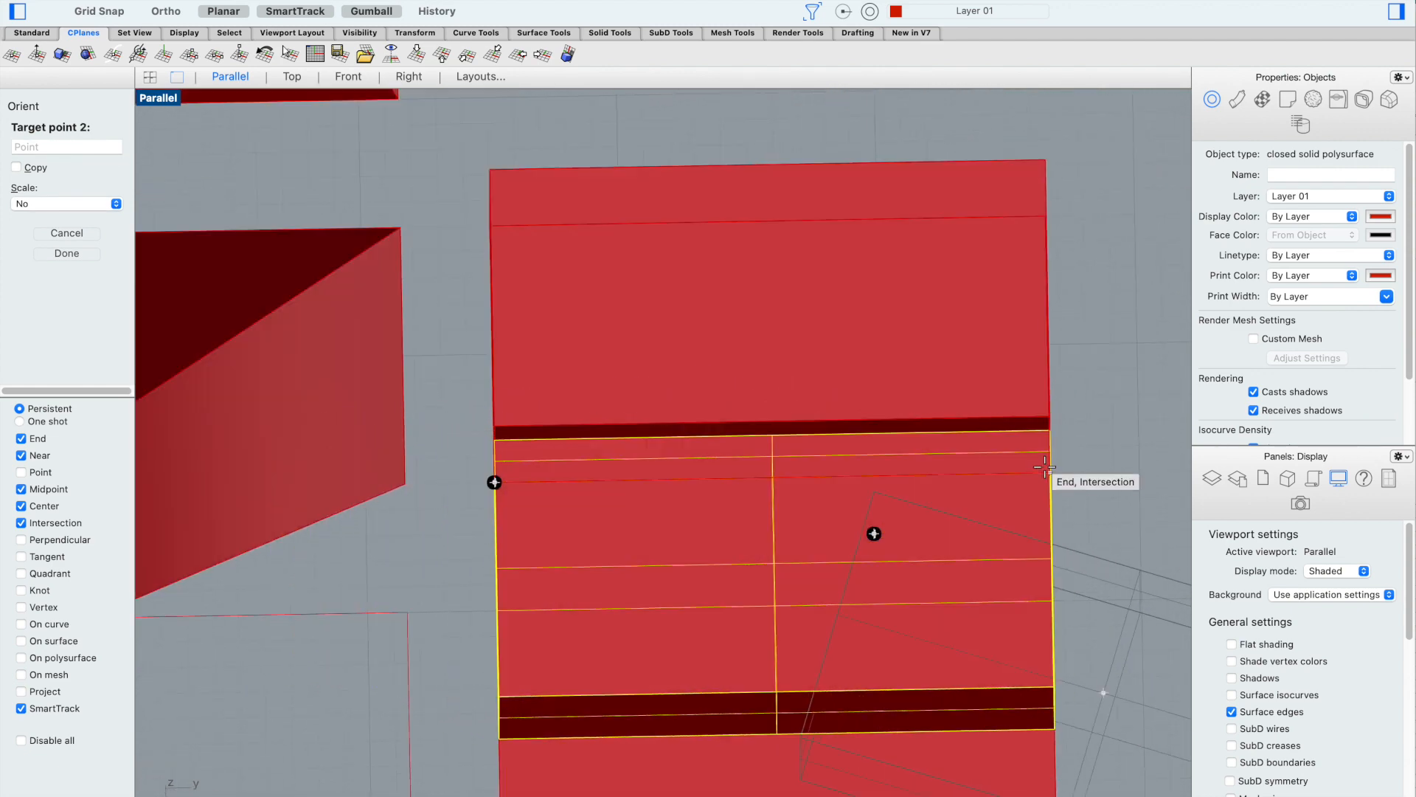
click(1050, 468)
scroll(1033, 458, down, 4)
right_drag(1033, 458, 1018, 431)
click(1075, 337)
right_drag(1075, 338, 1099, 310)
scroll(995, 280, down, 6)
right_drag(660, 410, 701, 459)
scroll(701, 459, down, 2)
scroll(701, 463, up, 3)
Move the aligned box freely away from the larger box
click(760, 341)
drag(821, 389, 1035, 263)
scroll(938, 282, up, 2)
Rotate the detached box freely about several axes so it is tilted in space
drag(962, 314, 975, 326)
scroll(982, 293, down, 2)
right_drag(978, 292, 1006, 268)
scroll(935, 275, up, 3)
drag(845, 298, 840, 270)
scroll(840, 270, down, 2)
mouse_move(840, 270)
right_down()
mouse_move(861, 254)
mouse_move(866, 267)
right_up()
scroll(865, 267, down, 2)
drag(875, 304, 906, 323)
mouse_move(865, 352)
right_down()
mouse_move(844, 329)
mouse_move(846, 345)
right_up()
click(754, 232)
right_drag(754, 231, 751, 250)
scroll(798, 245, up, 2)
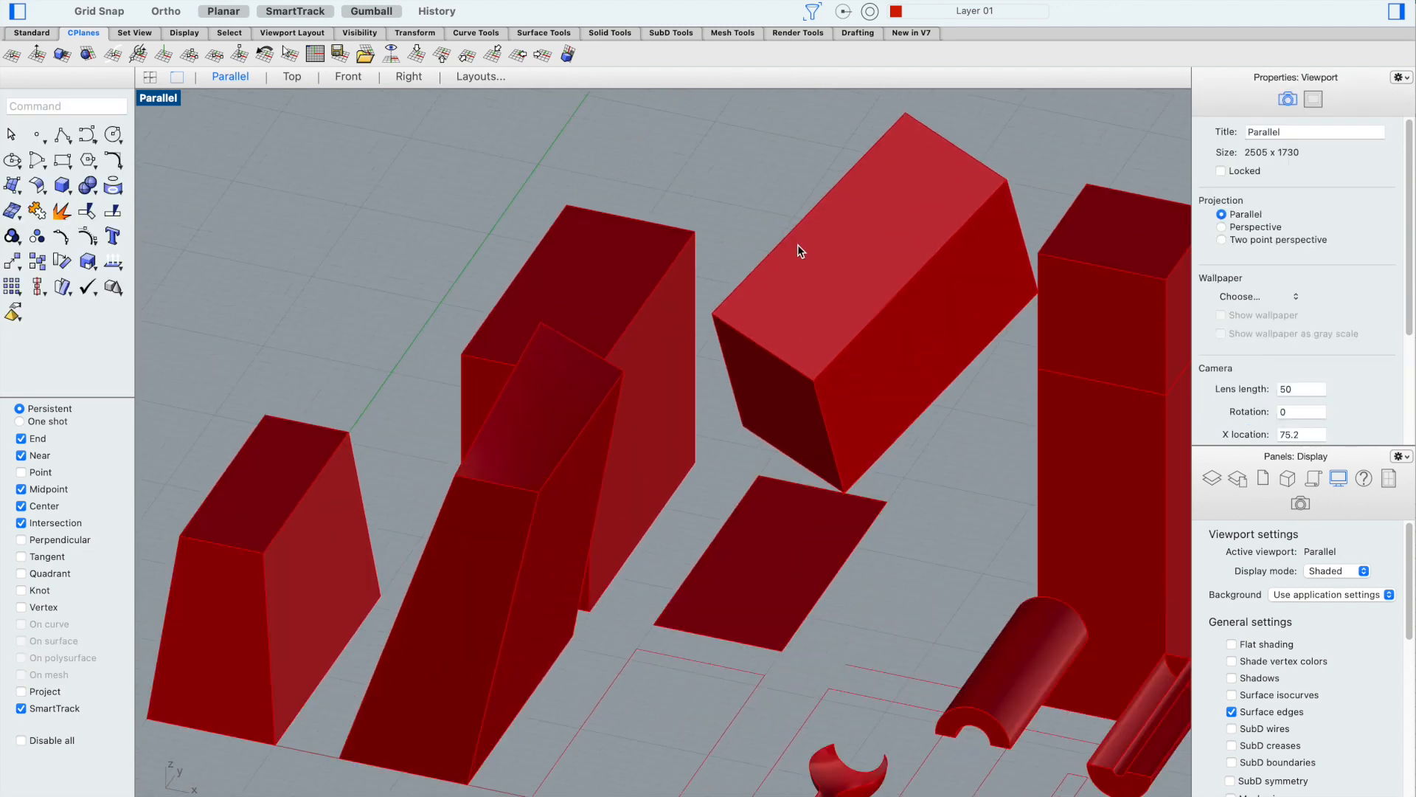
scroll(798, 245, up, 2)
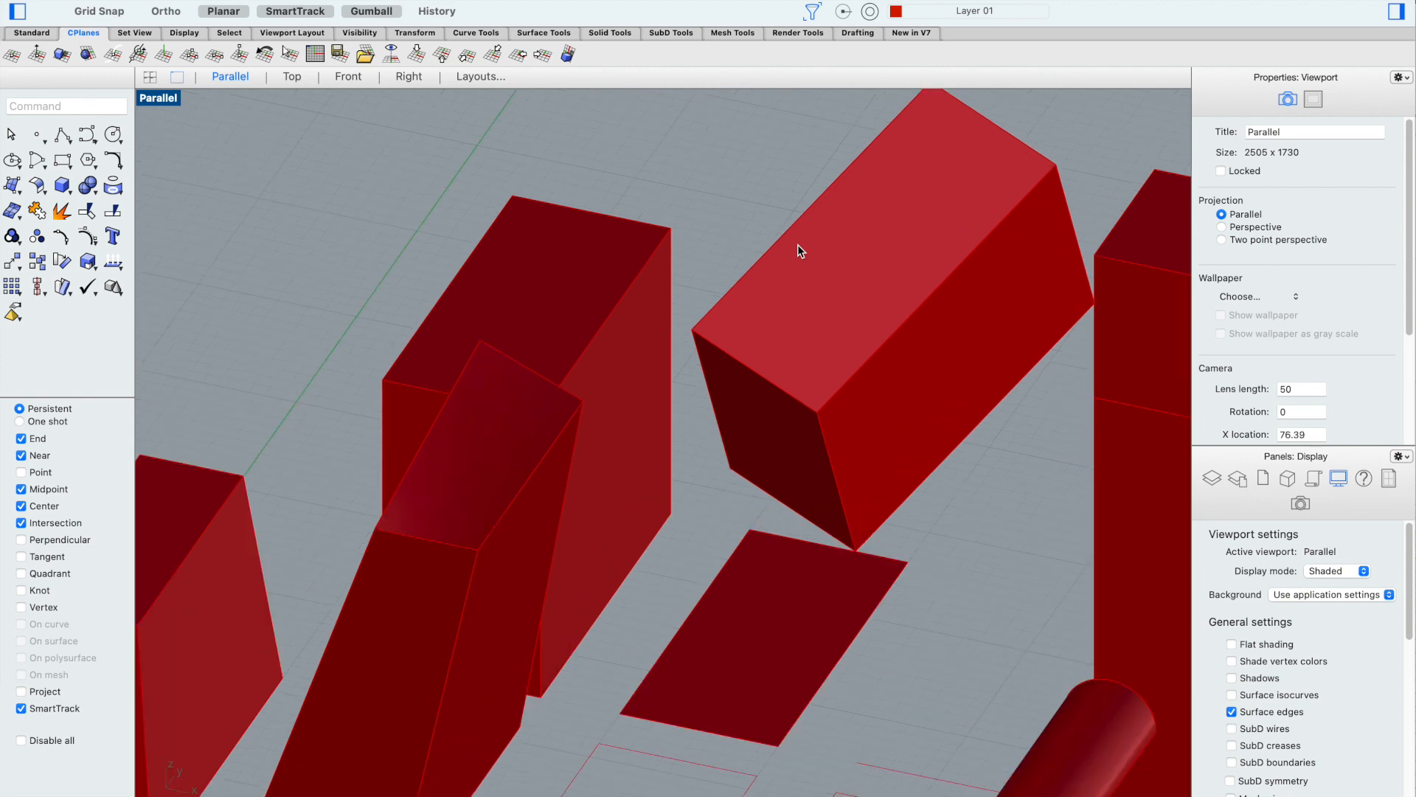
Start Orient3Pt on the tilted box with its upper front, lower front and lower far corners nearest the larger box as reference points
click(799, 245)
text(Orient3d)
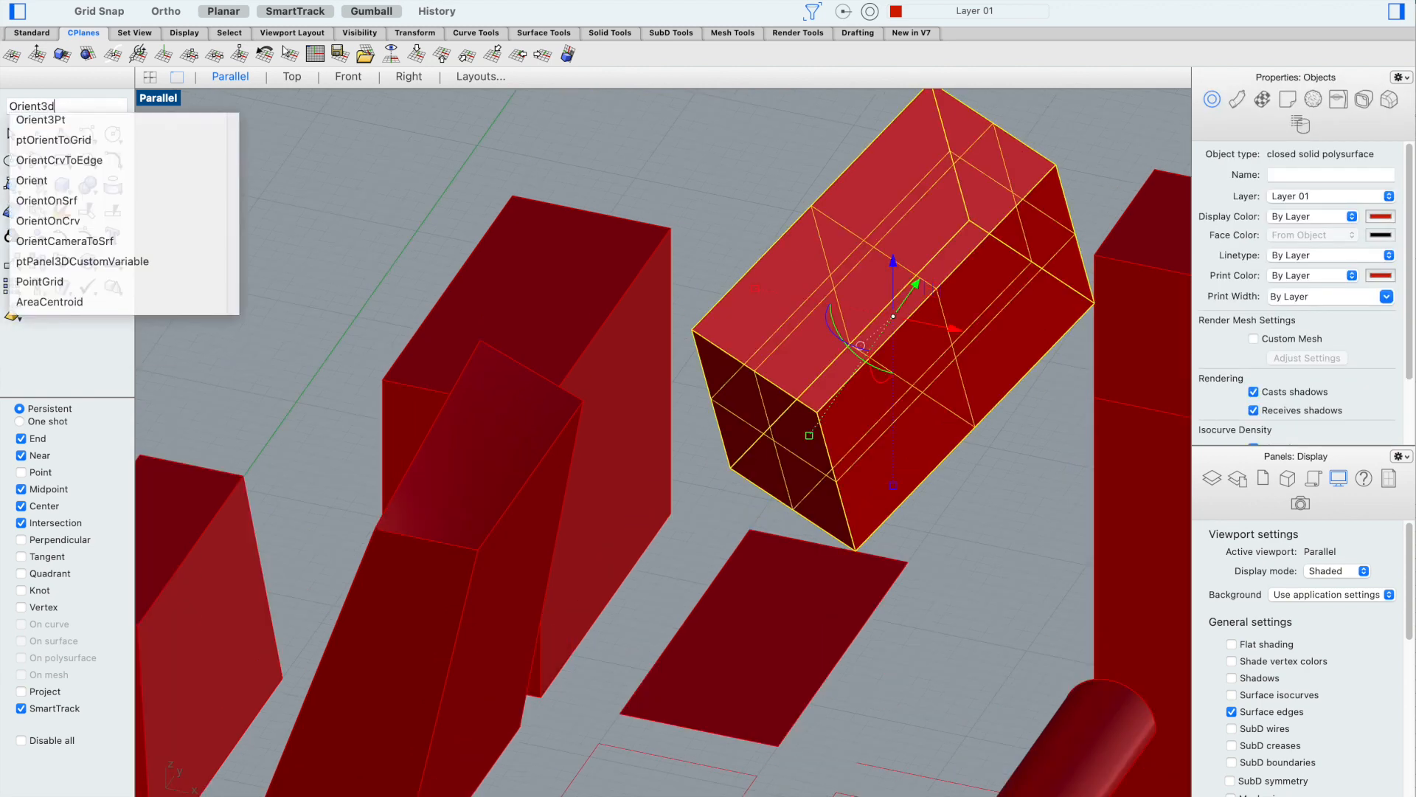
key(Return)
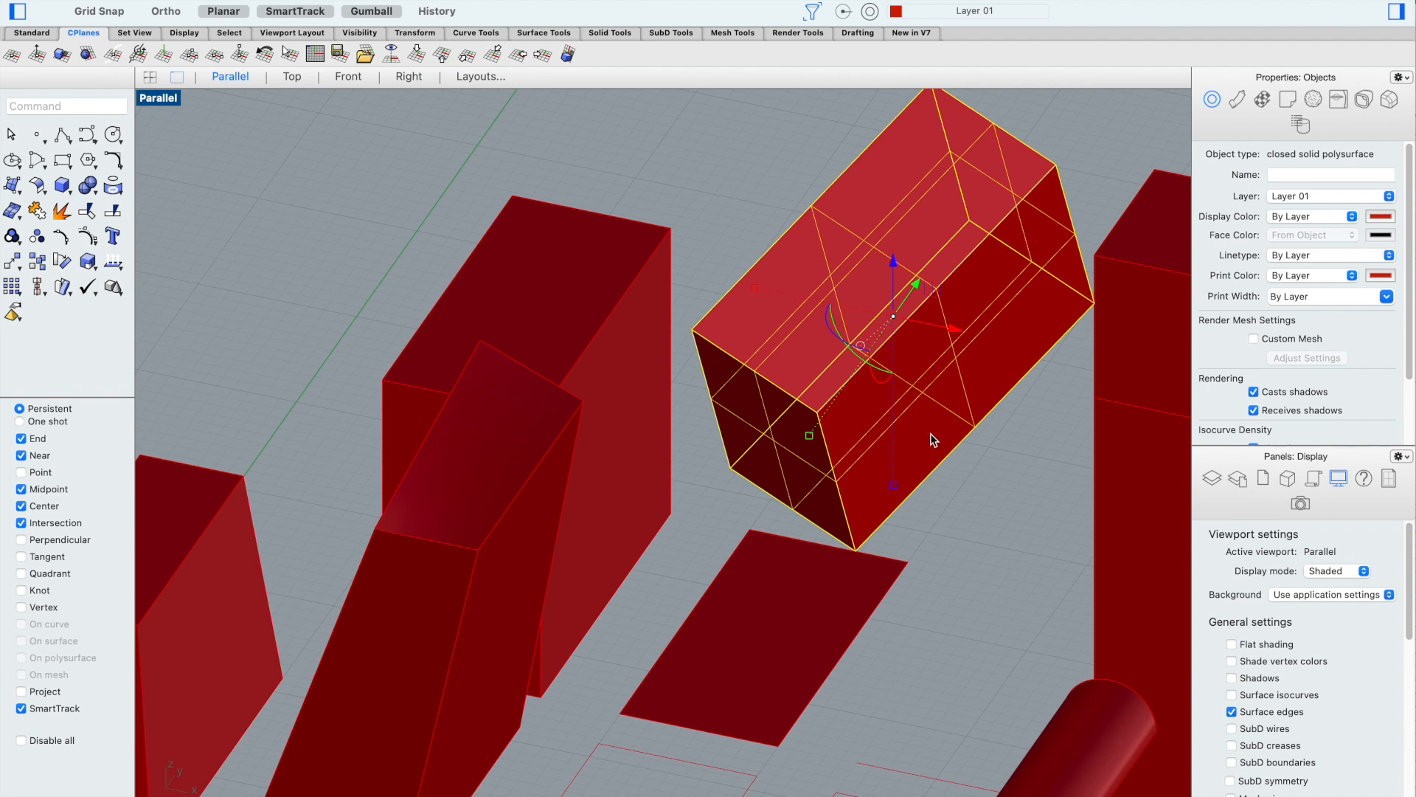
text(Orient3Pt)
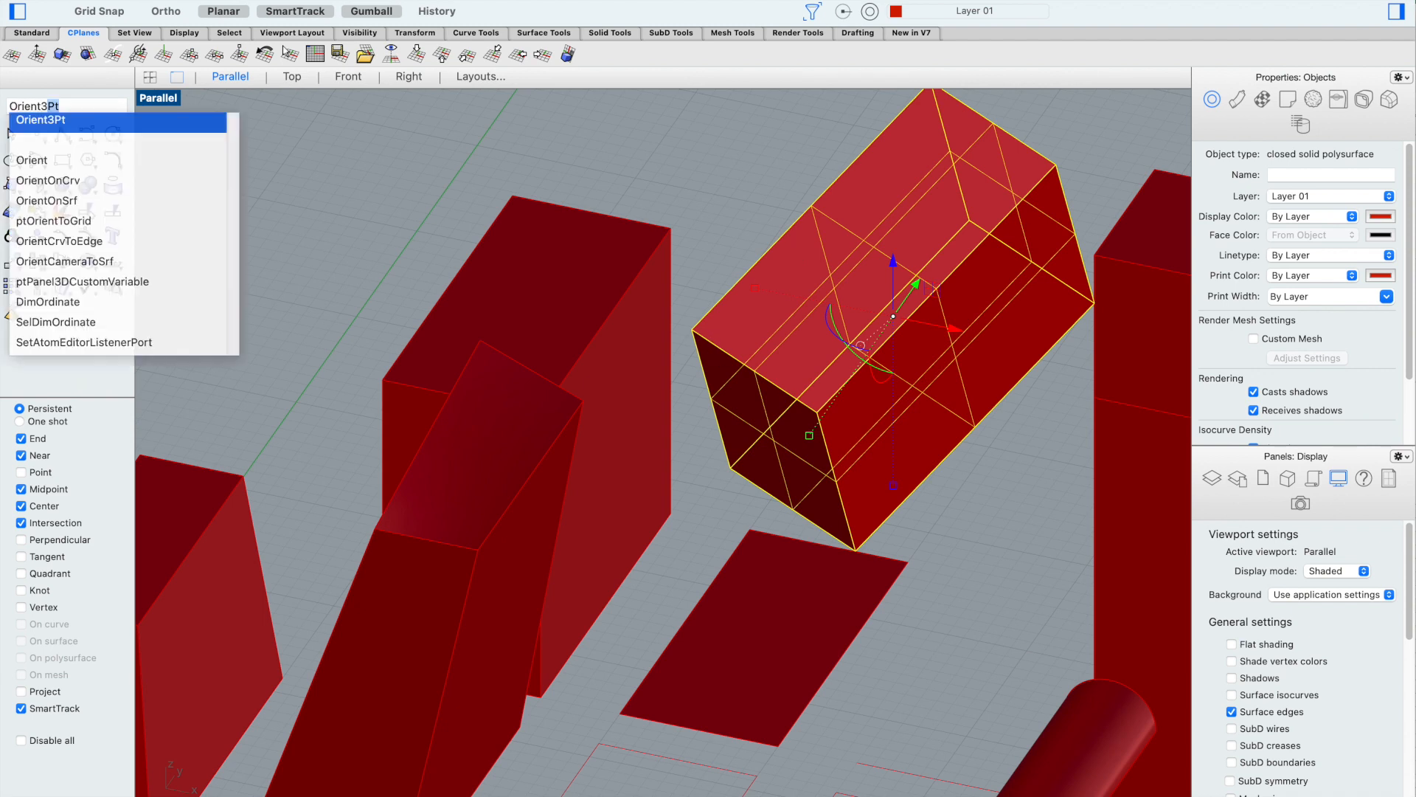
key(Return)
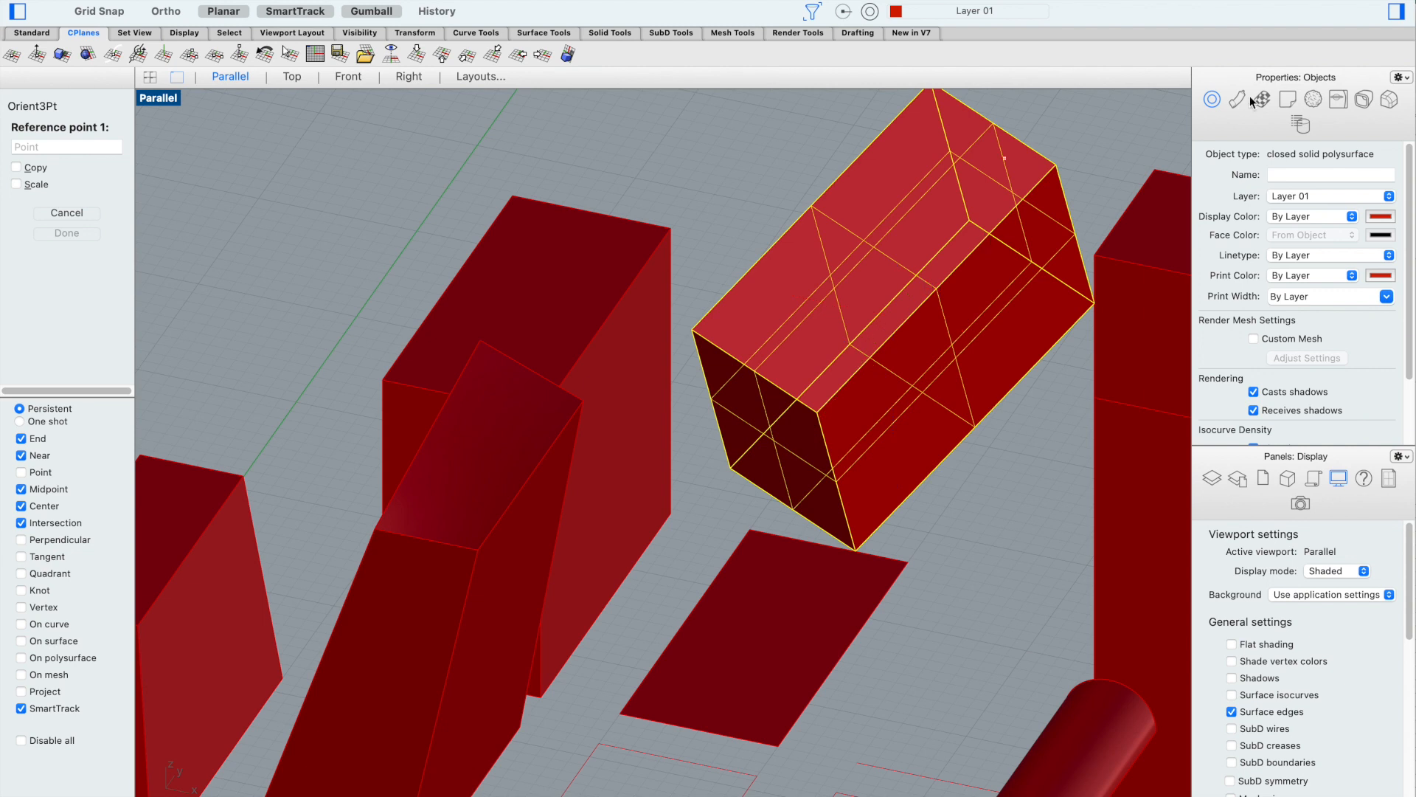
click(692, 329)
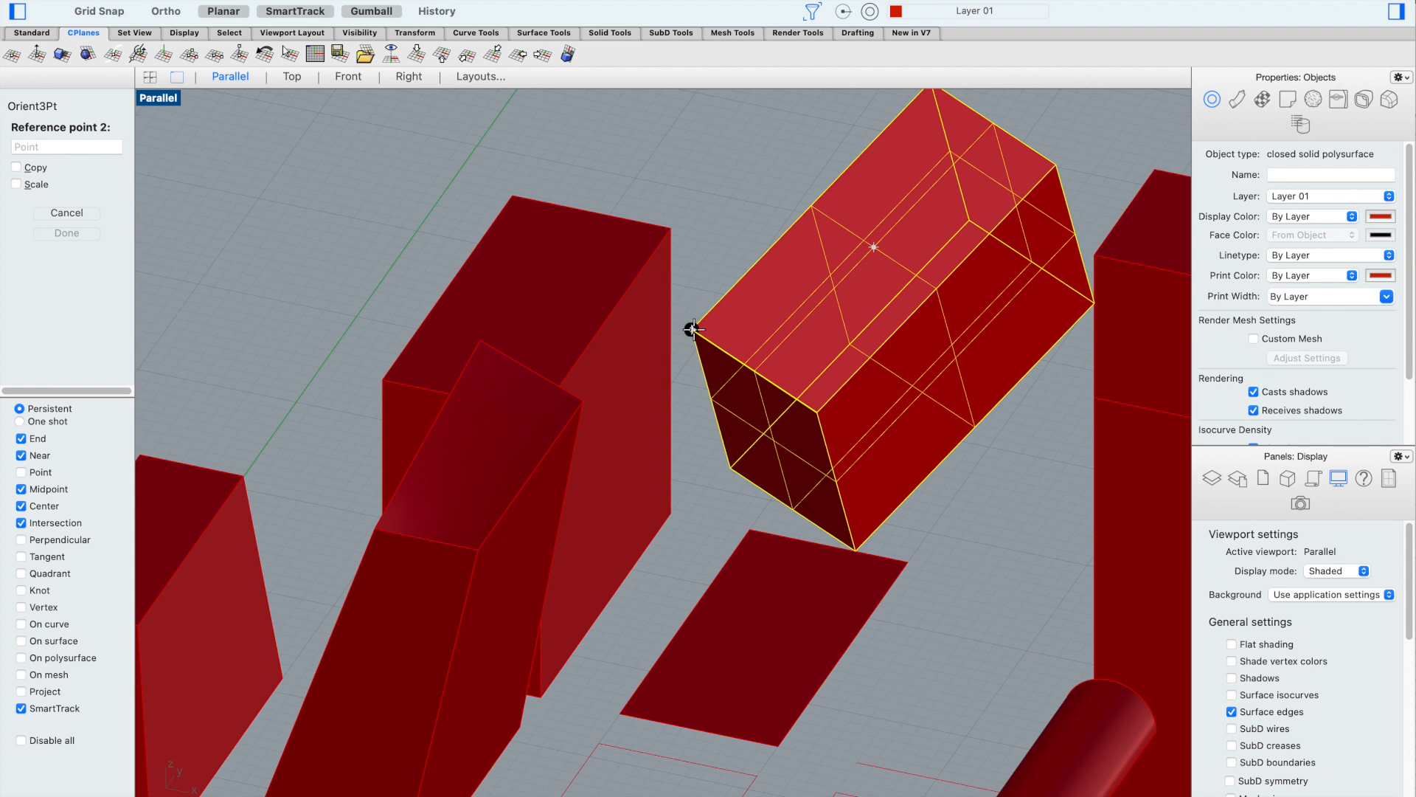
click(726, 469)
click(968, 220)
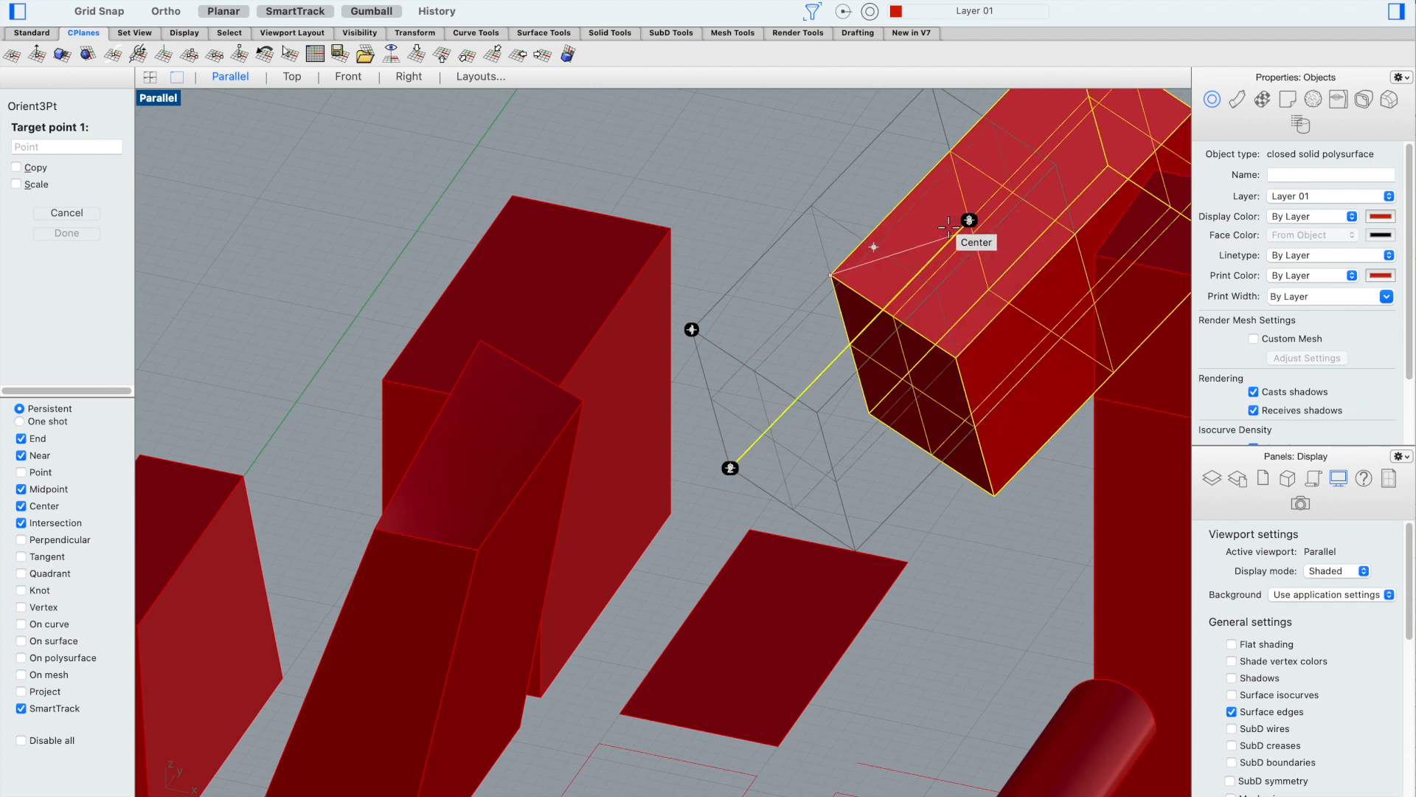
Finish Orient3Pt by targeting the larger box's upper front, lower front and lower far corners along its adjacent side
scroll(945, 227, down, 2)
right_drag(936, 230, 920, 220)
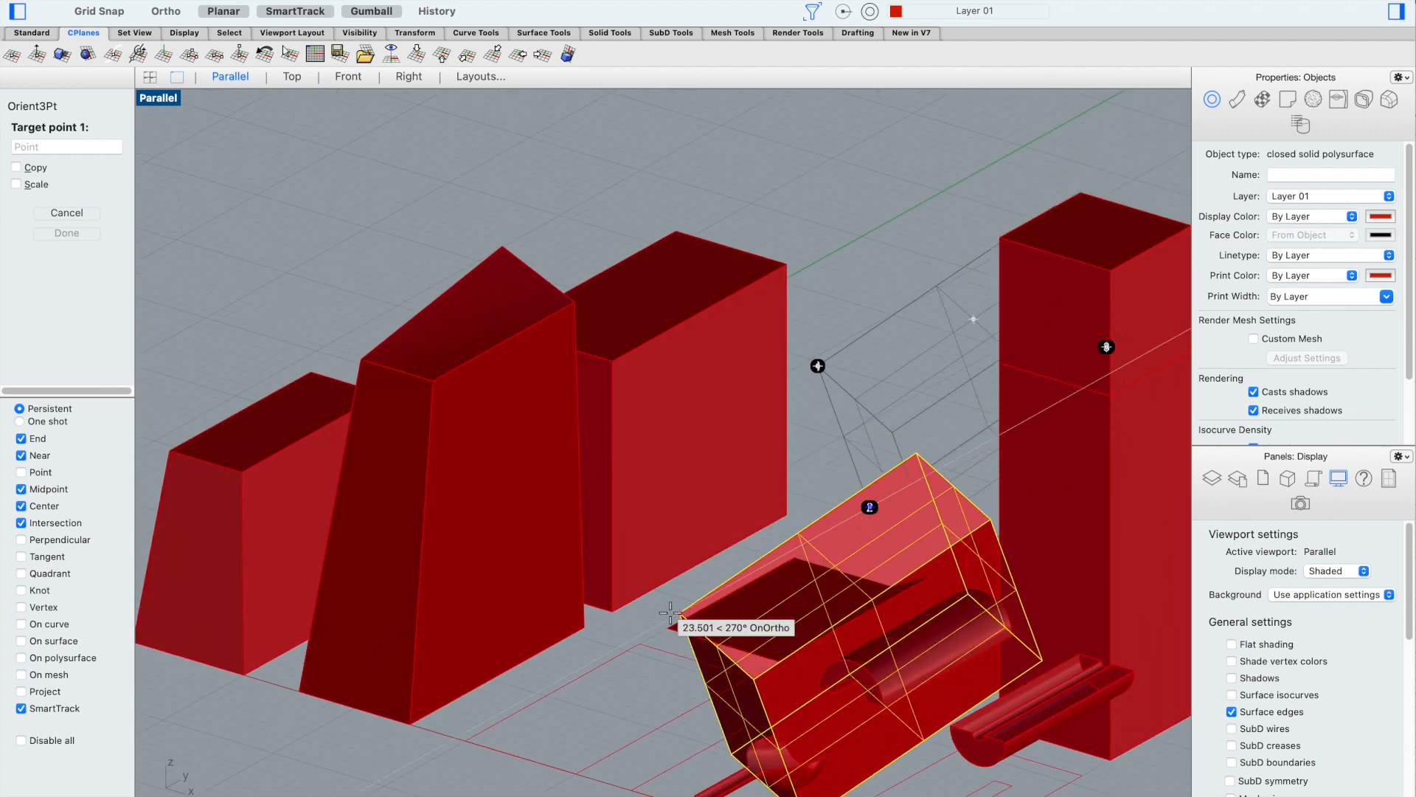
click(611, 361)
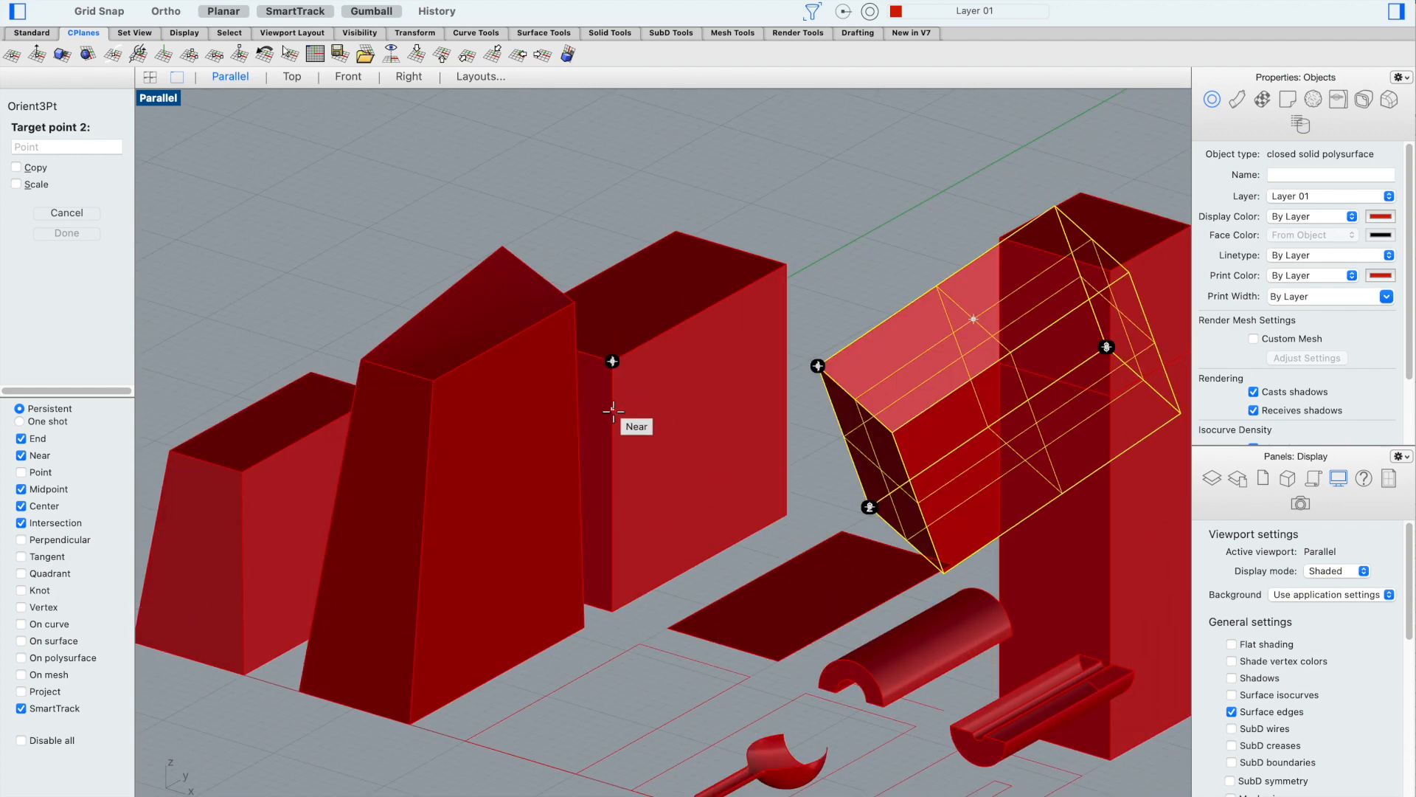
click(613, 611)
right_drag(793, 502, 723, 553)
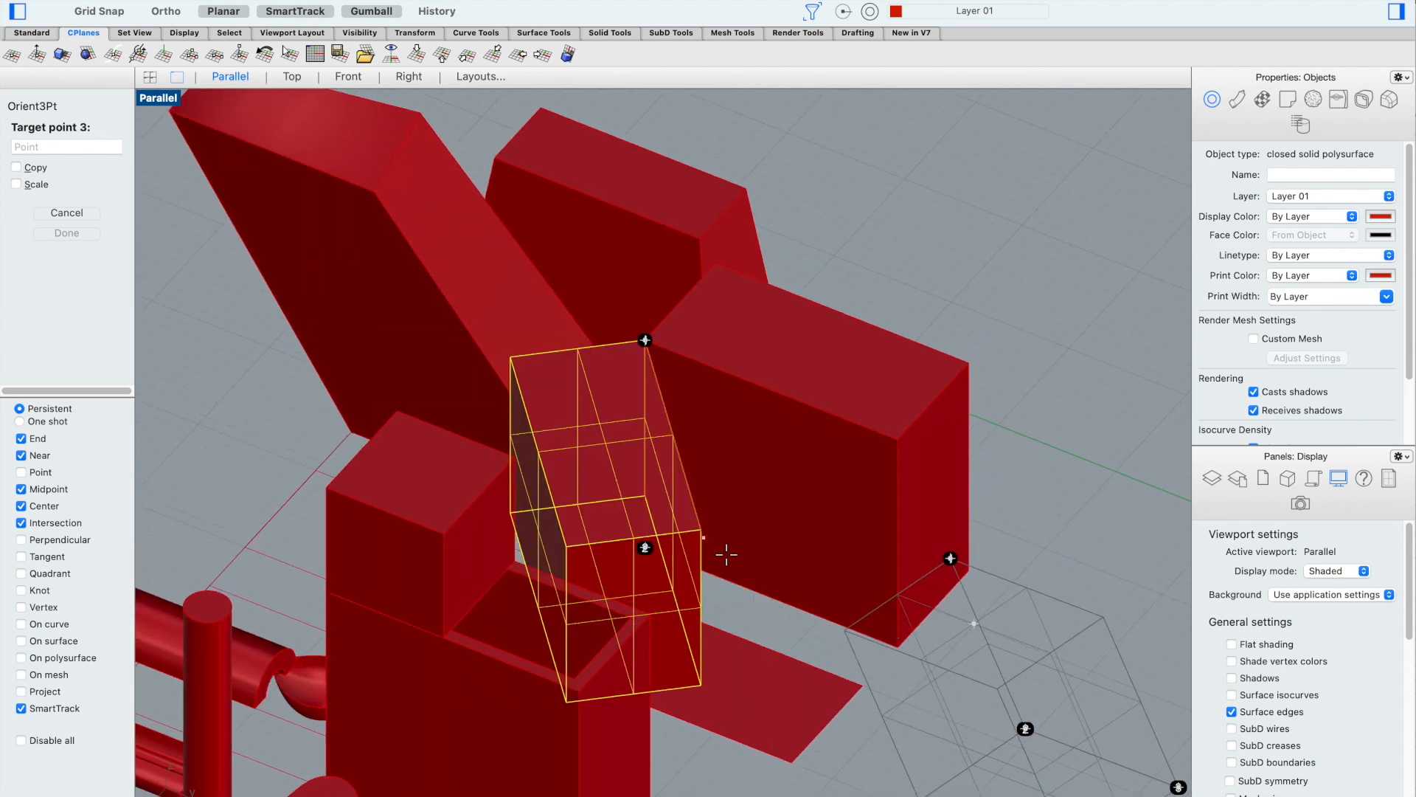
click(896, 647)
right_drag(895, 648, 1006, 619)
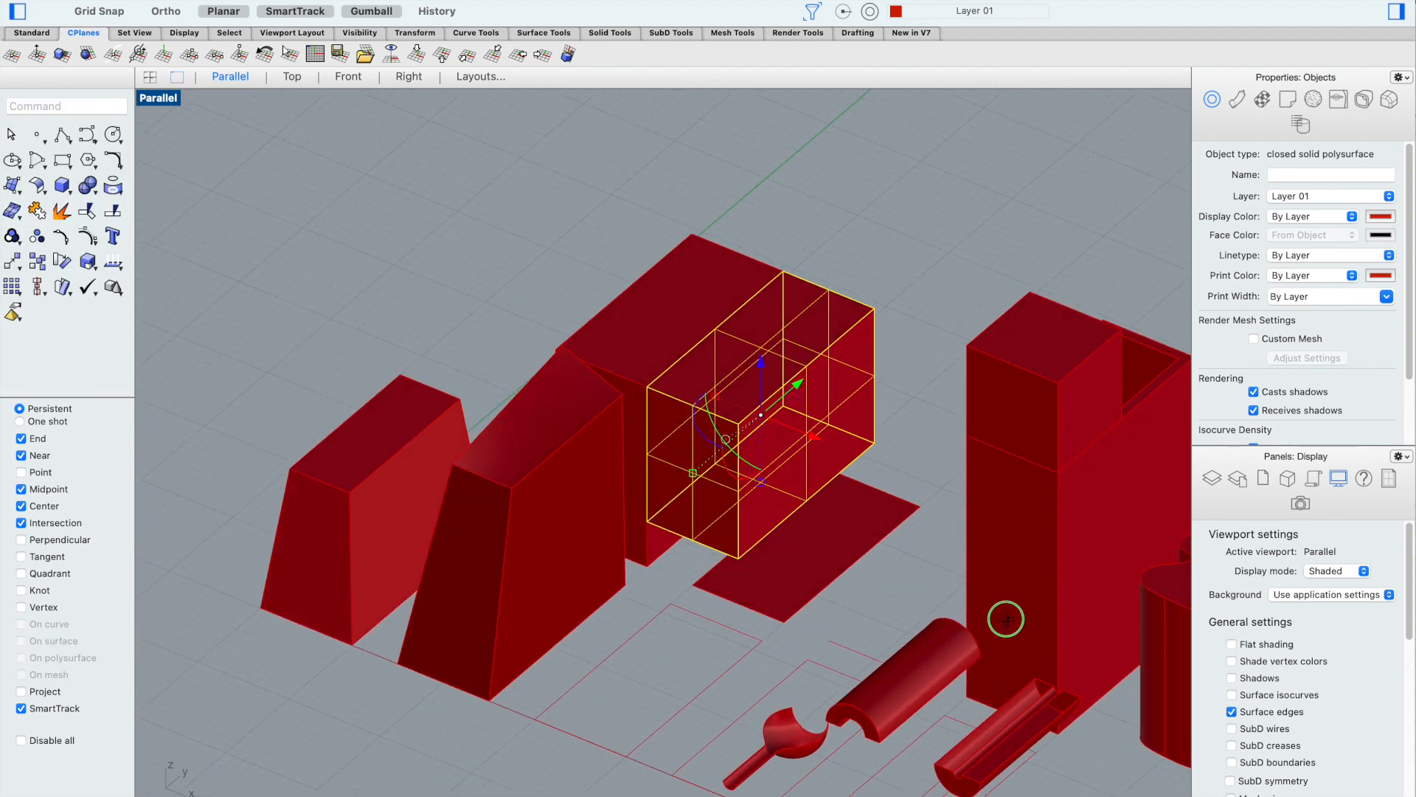
Move the smaller box vertically from its lower front corner down to the larger box's lower front corner
scroll(633, 451, up, 3)
scroll(642, 465, down, 3)
scroll(653, 443, up, 5)
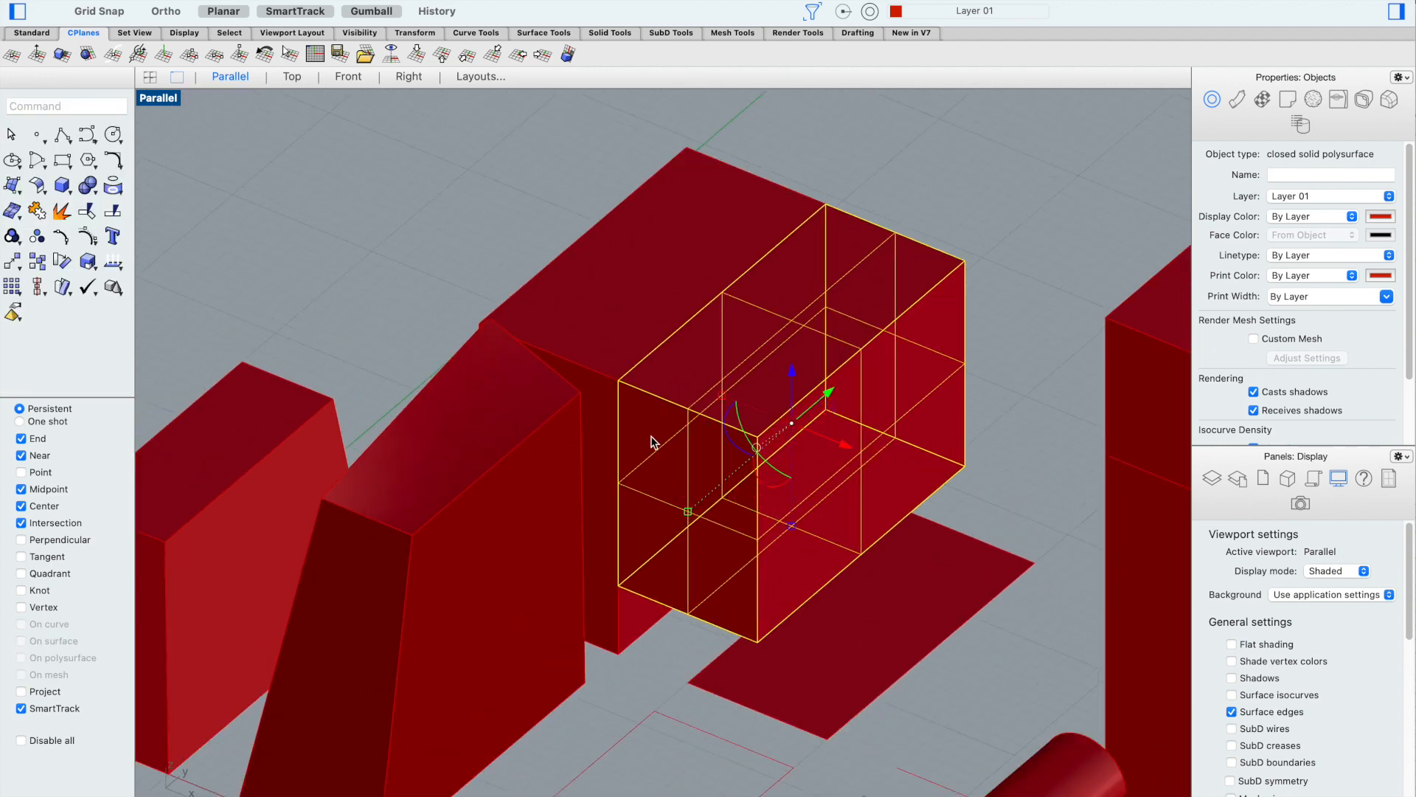
scroll(663, 623, up, 4)
text(mv)
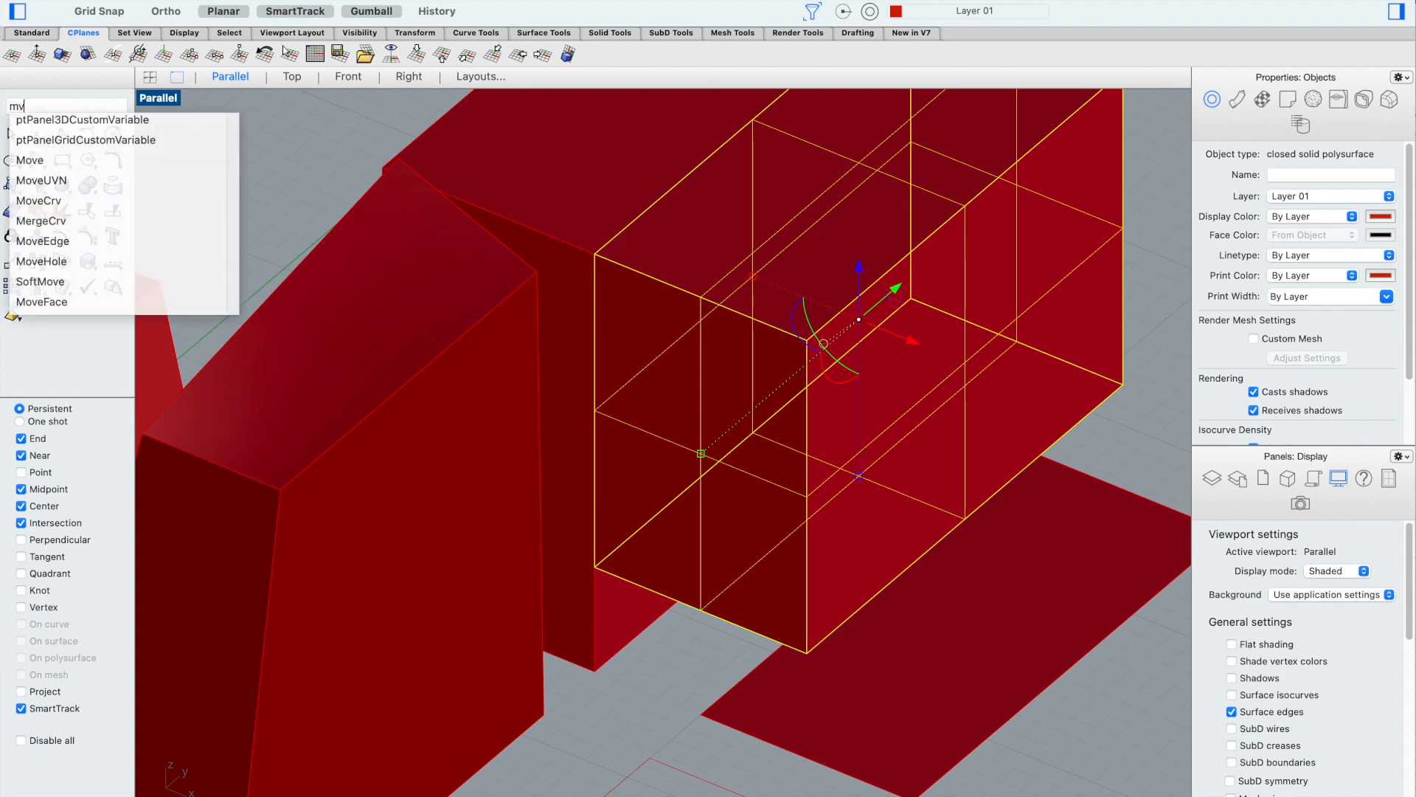
key(Return)
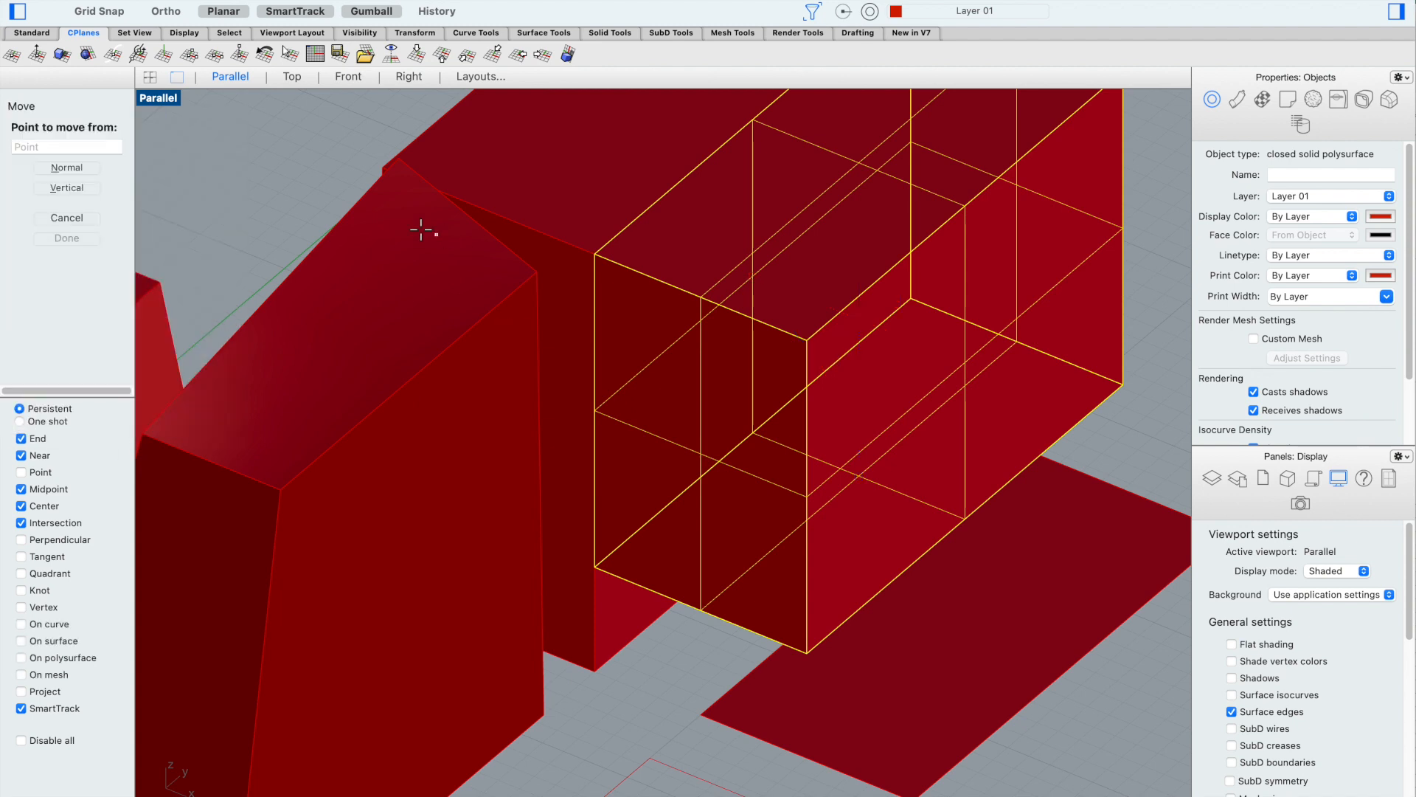
click(66, 188)
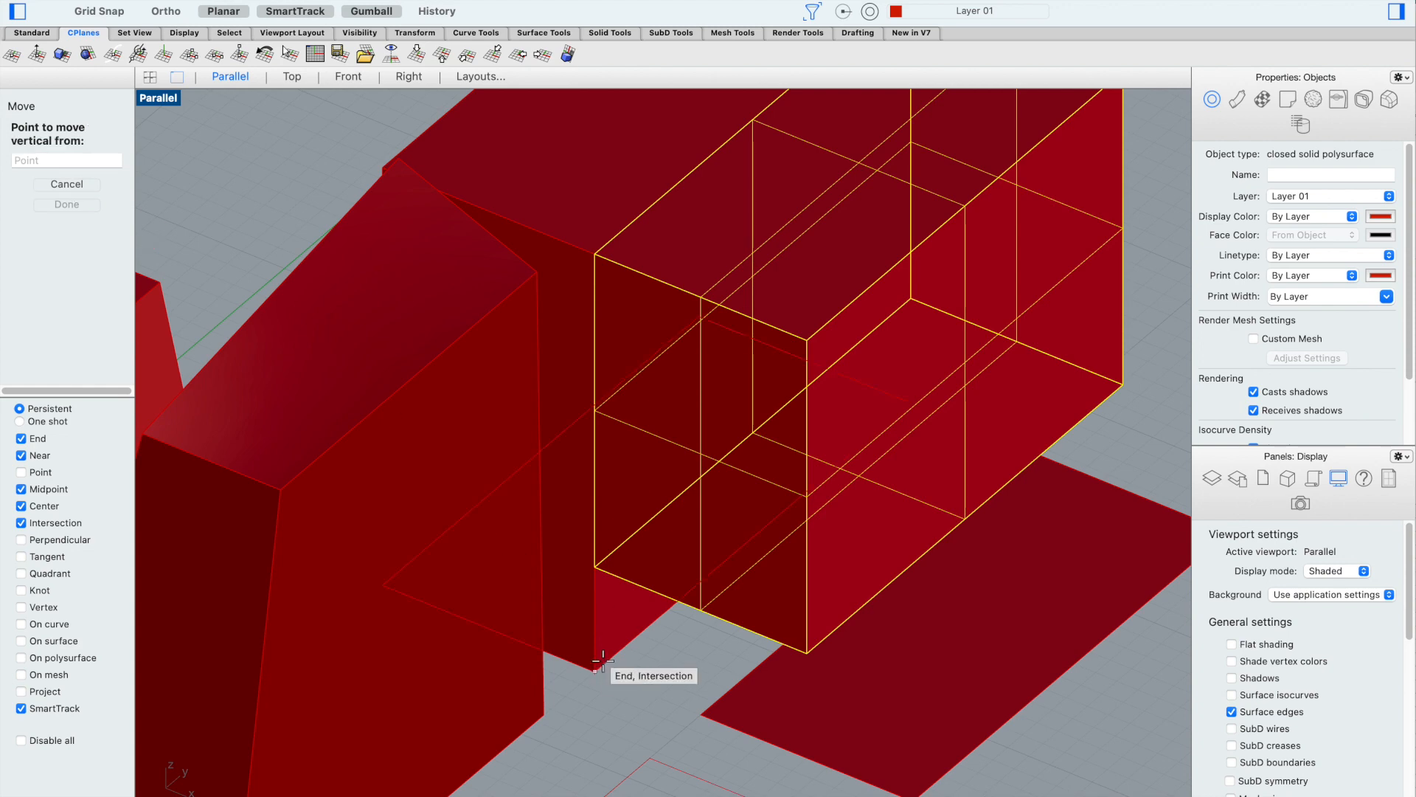
click(595, 566)
click(595, 671)
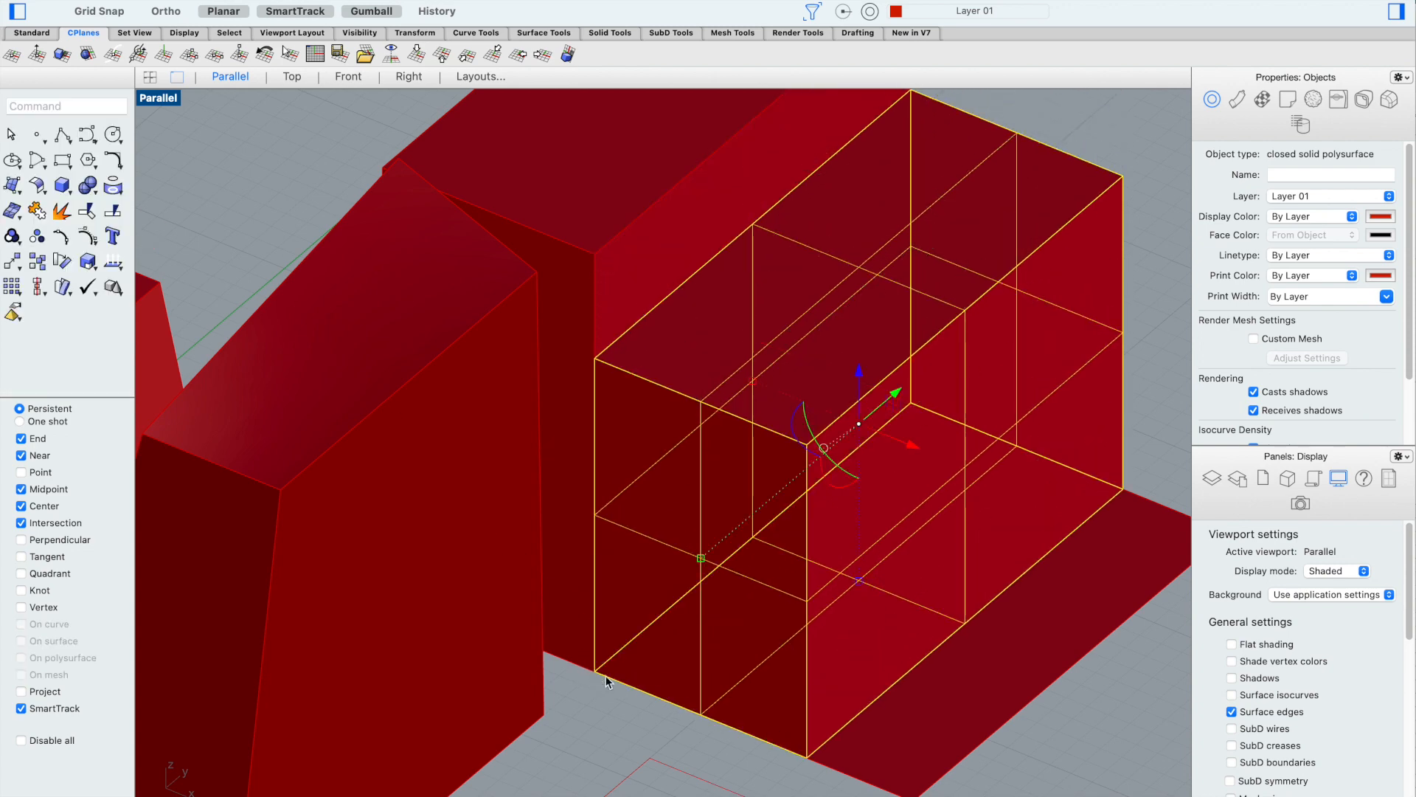
scroll(838, 311, down, 4)
click(984, 171)
right_drag(985, 171, 976, 190)
scroll(976, 190, down, 2)
scroll(1000, 98, up, 2)
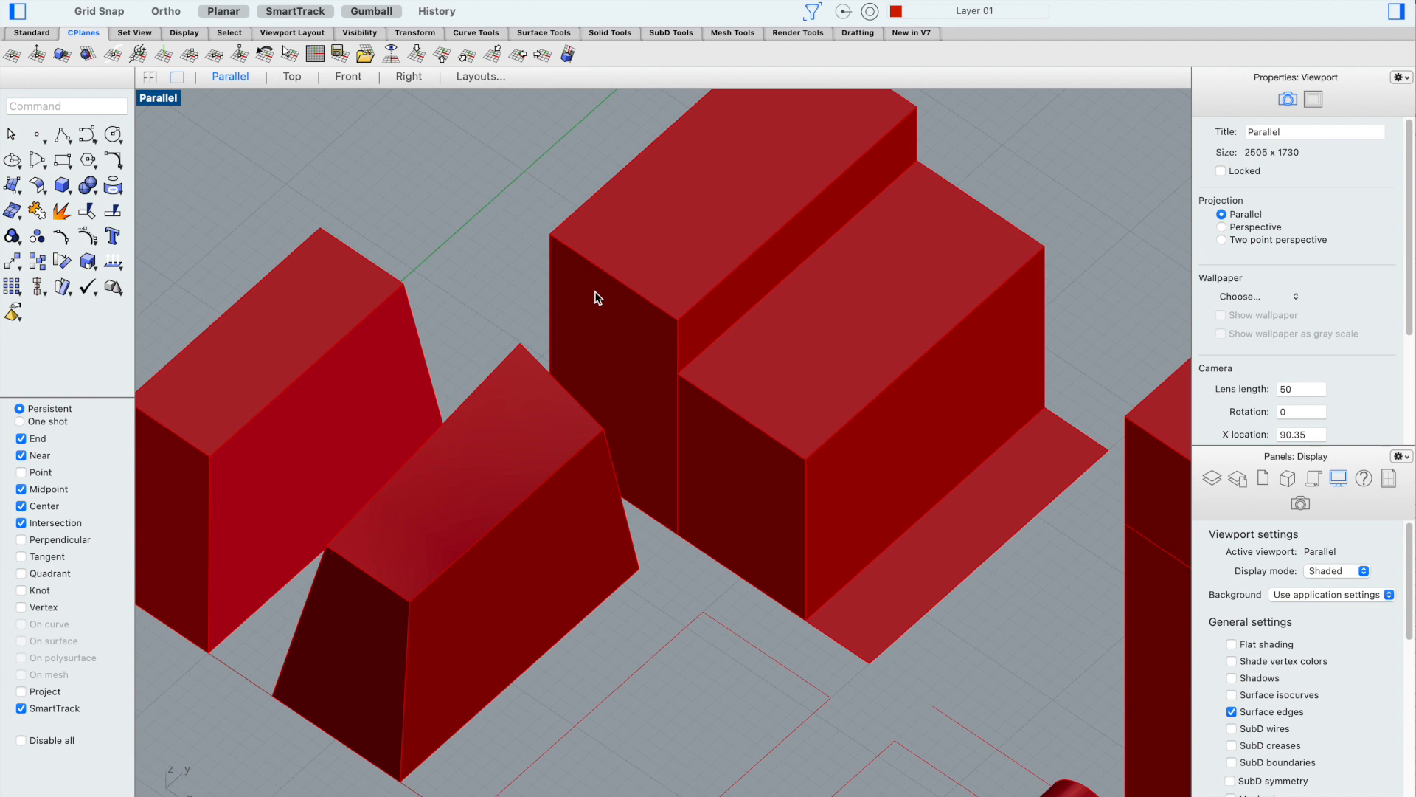
Try enlarging the smaller box uniformly about its automatic base point with Scale, and undo the scaling
click(720, 396)
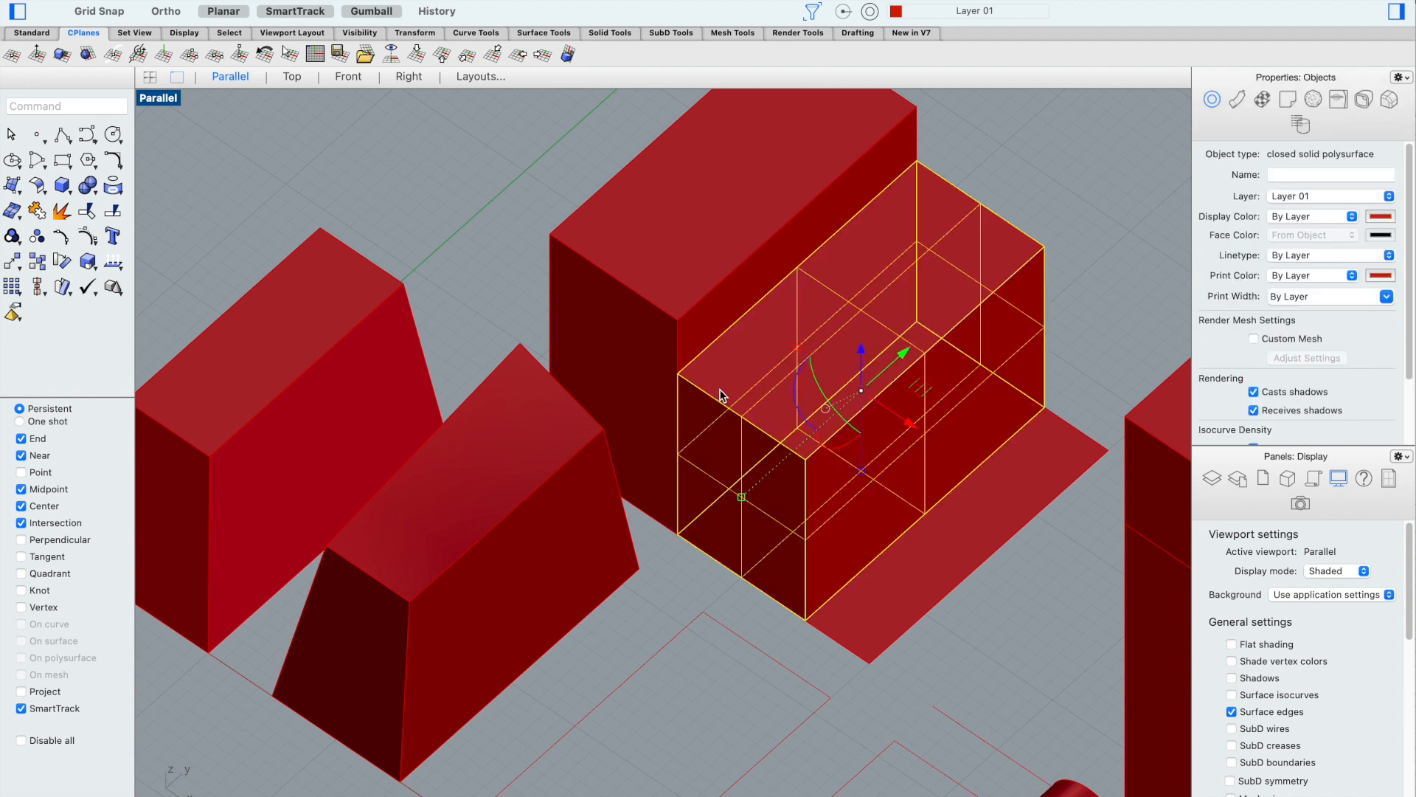
text(Scale)
key(Return)
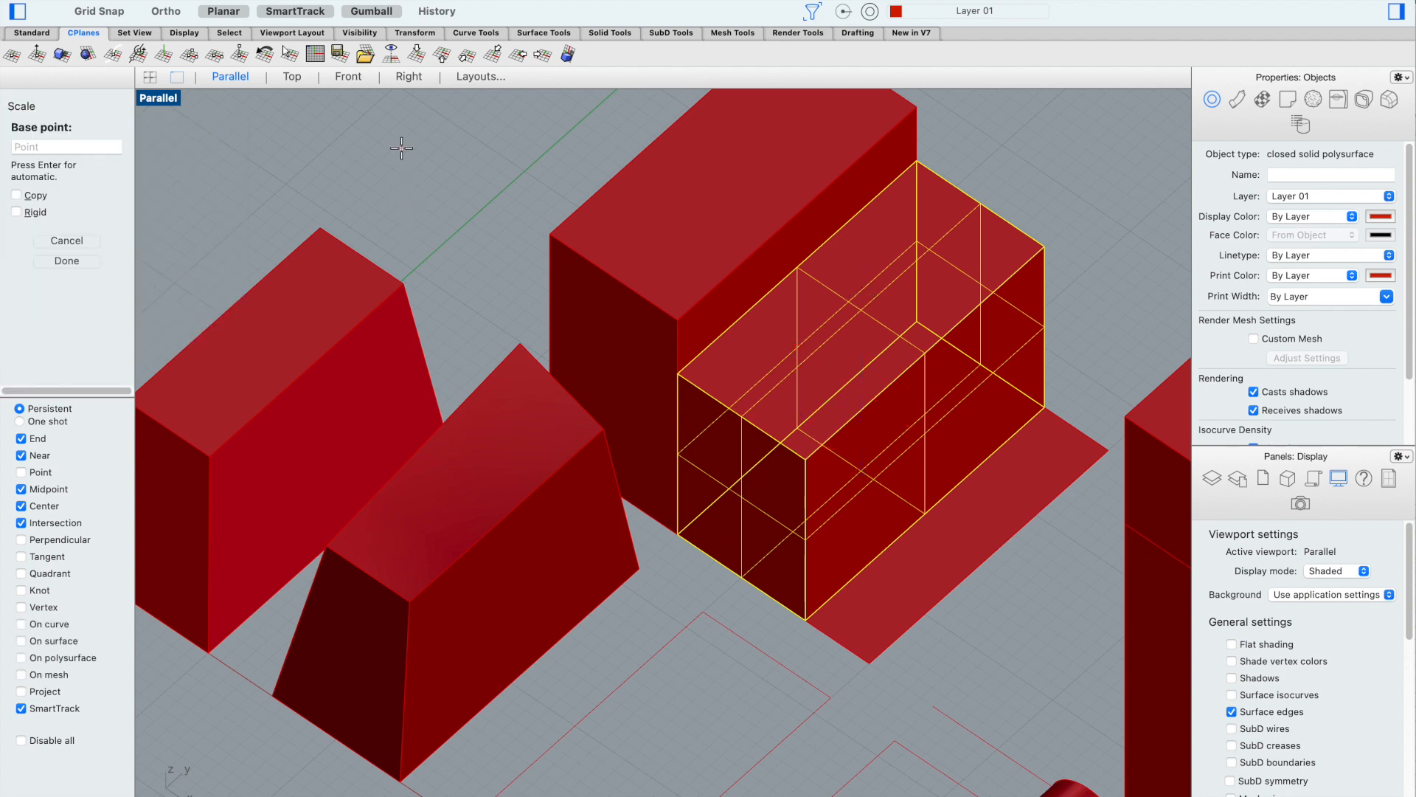
key(Return)
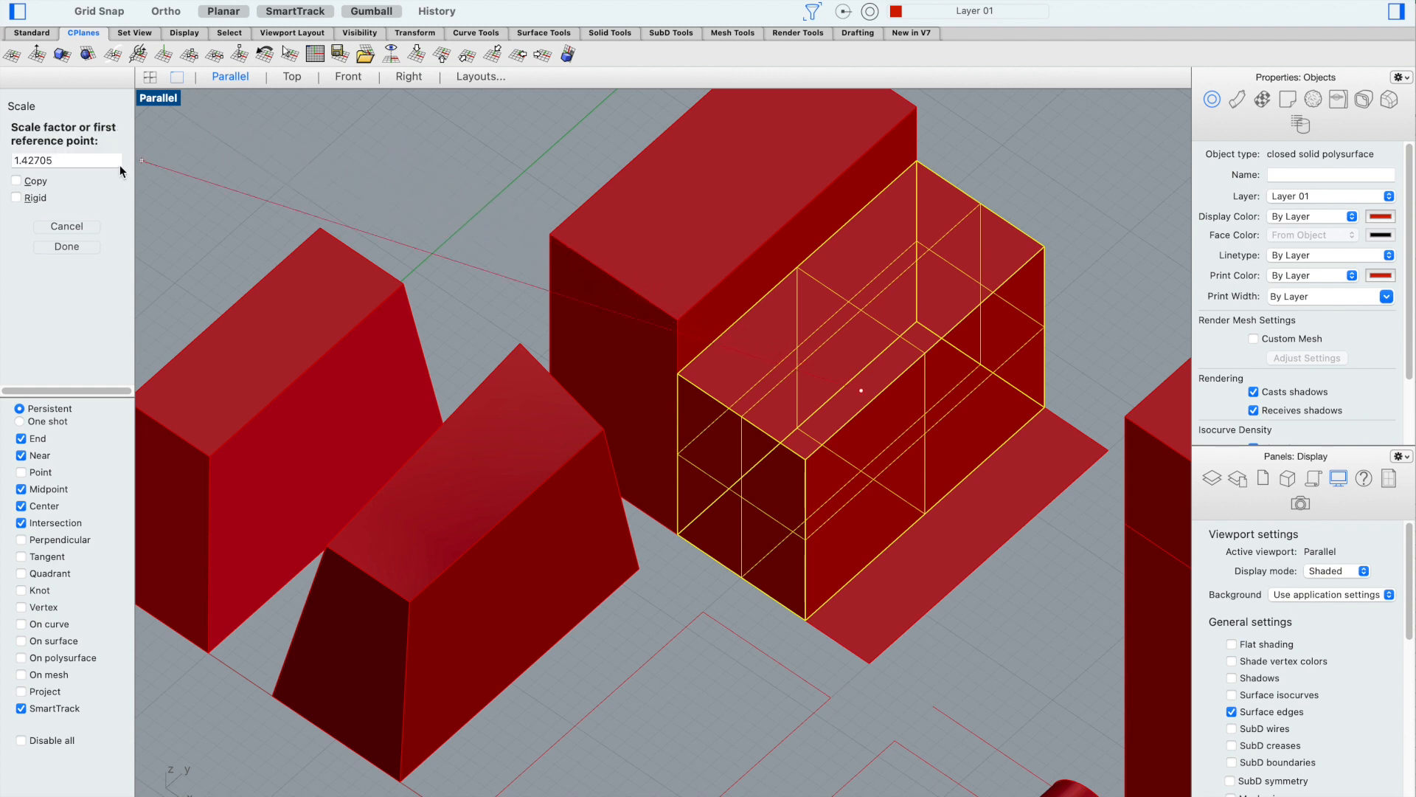
drag(99, 164, 3, 164)
key(Return)
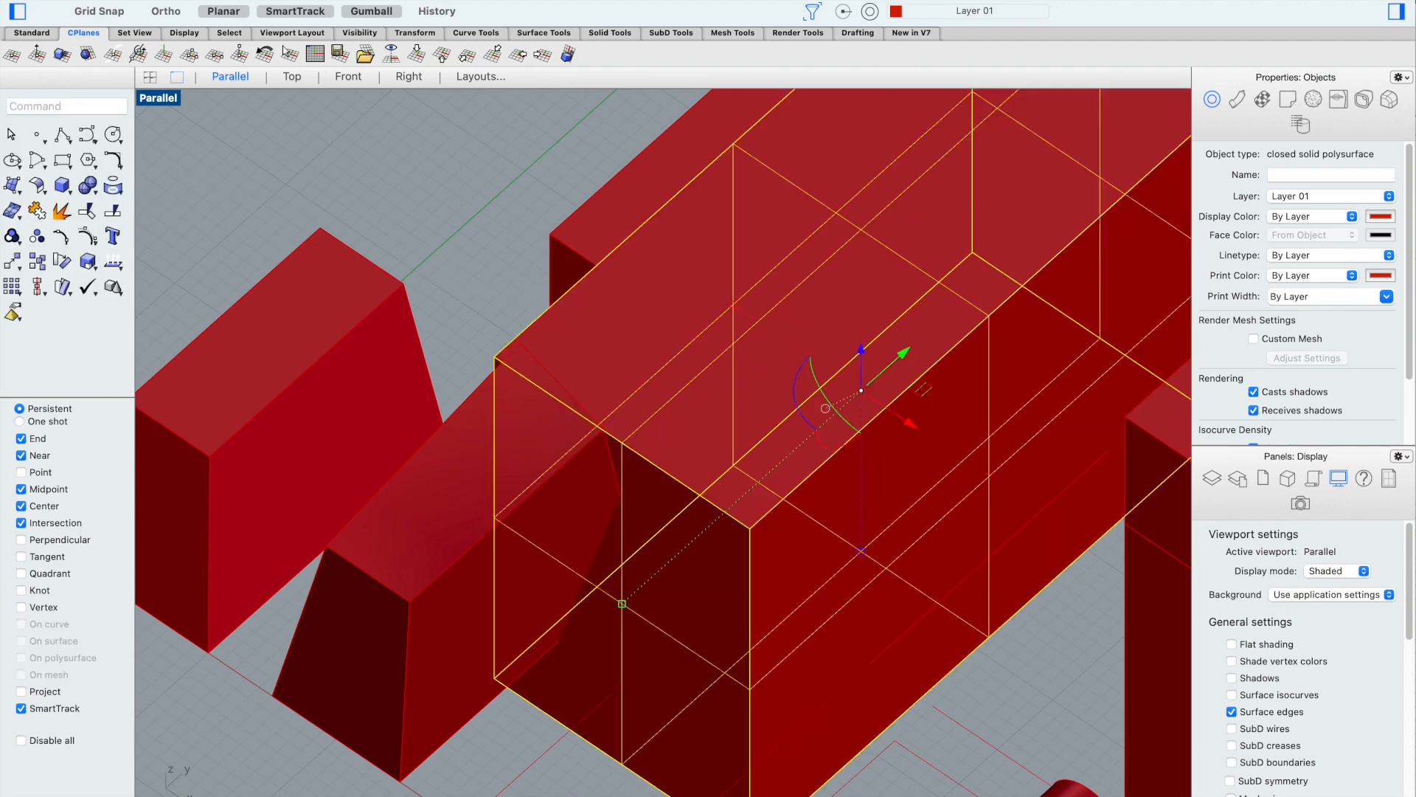
click(449, 205)
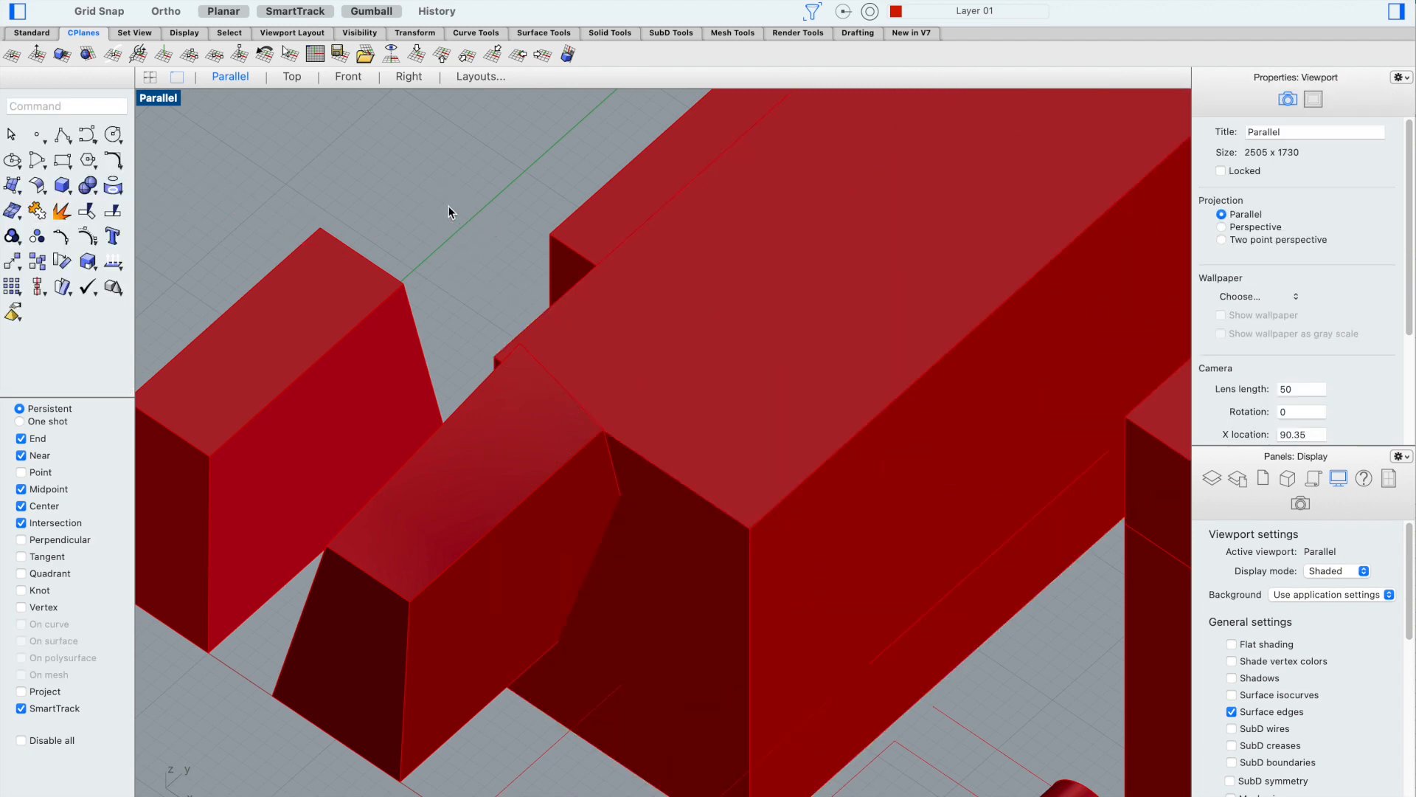
key(super+z)
click(441, 220)
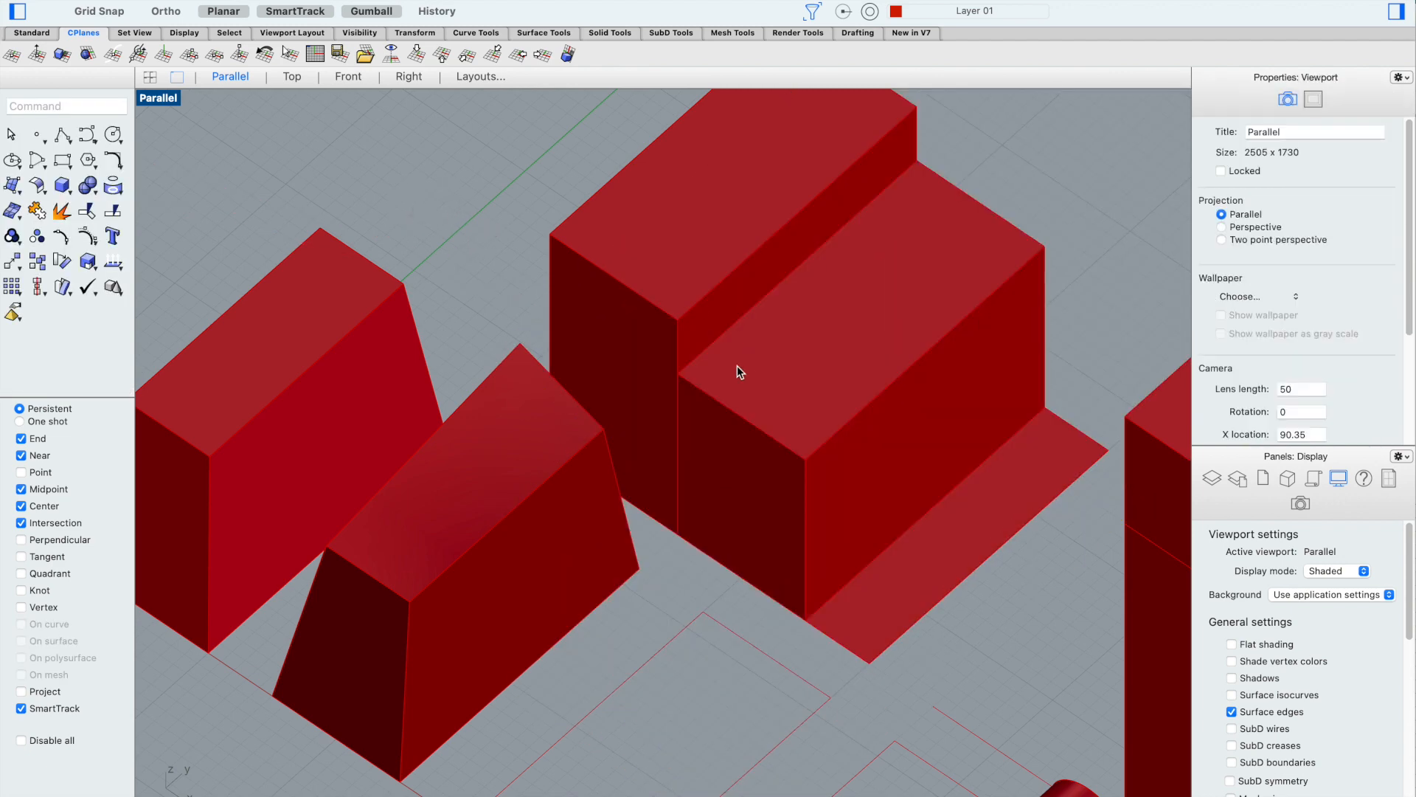
Try scaling the smaller box uniformly from its lower front corner until its height meets the larger box's upper front corner, and undo the scaling
click(707, 393)
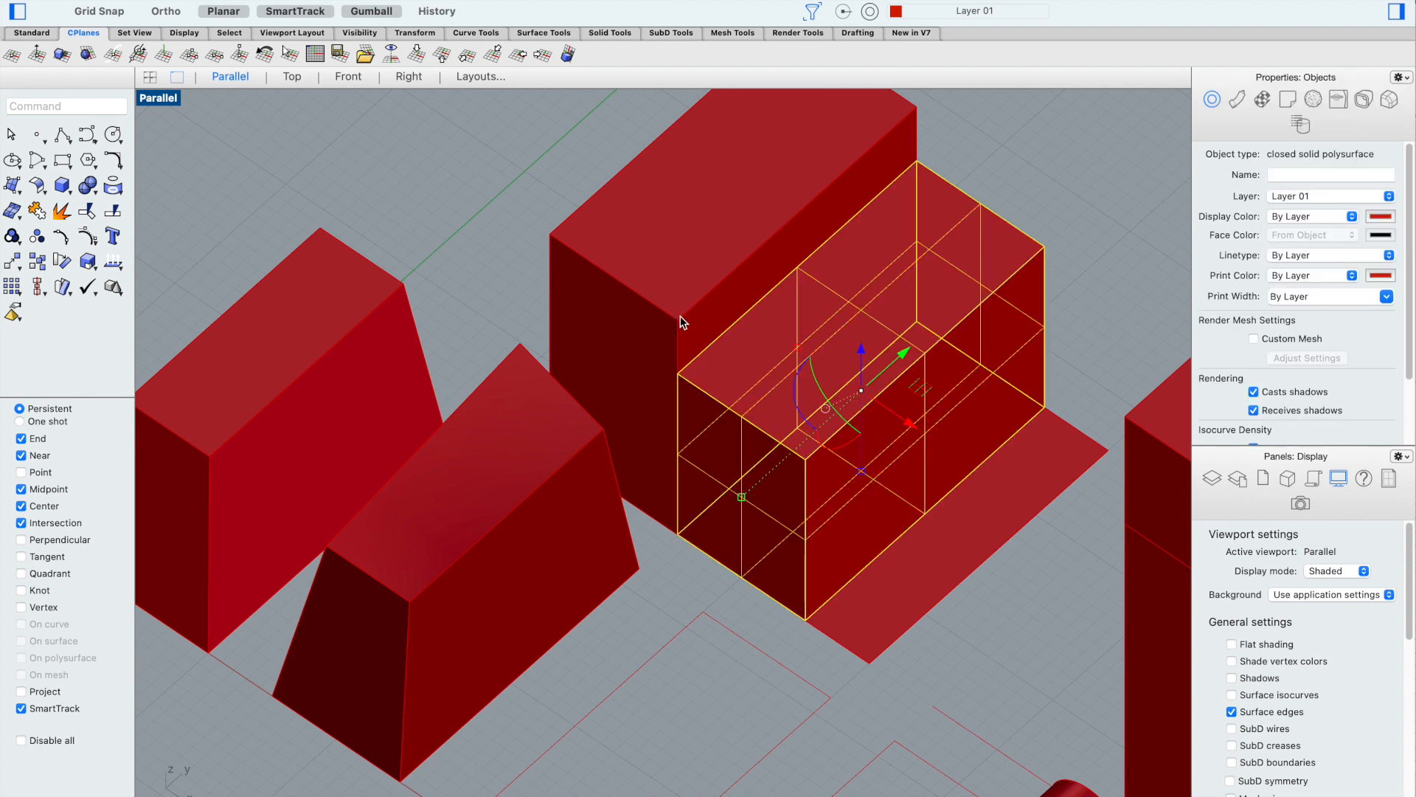
text(Scale)
key(Return)
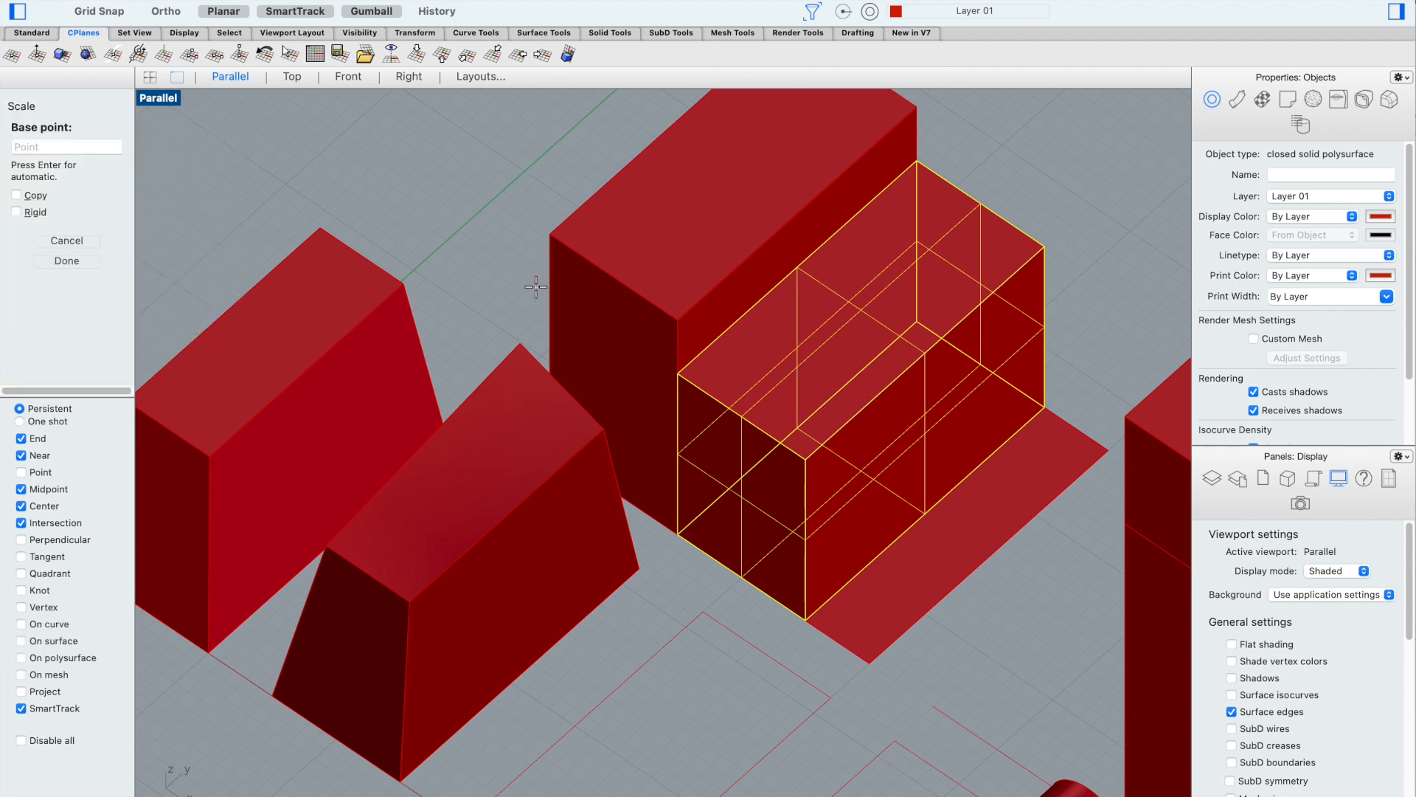
click(675, 532)
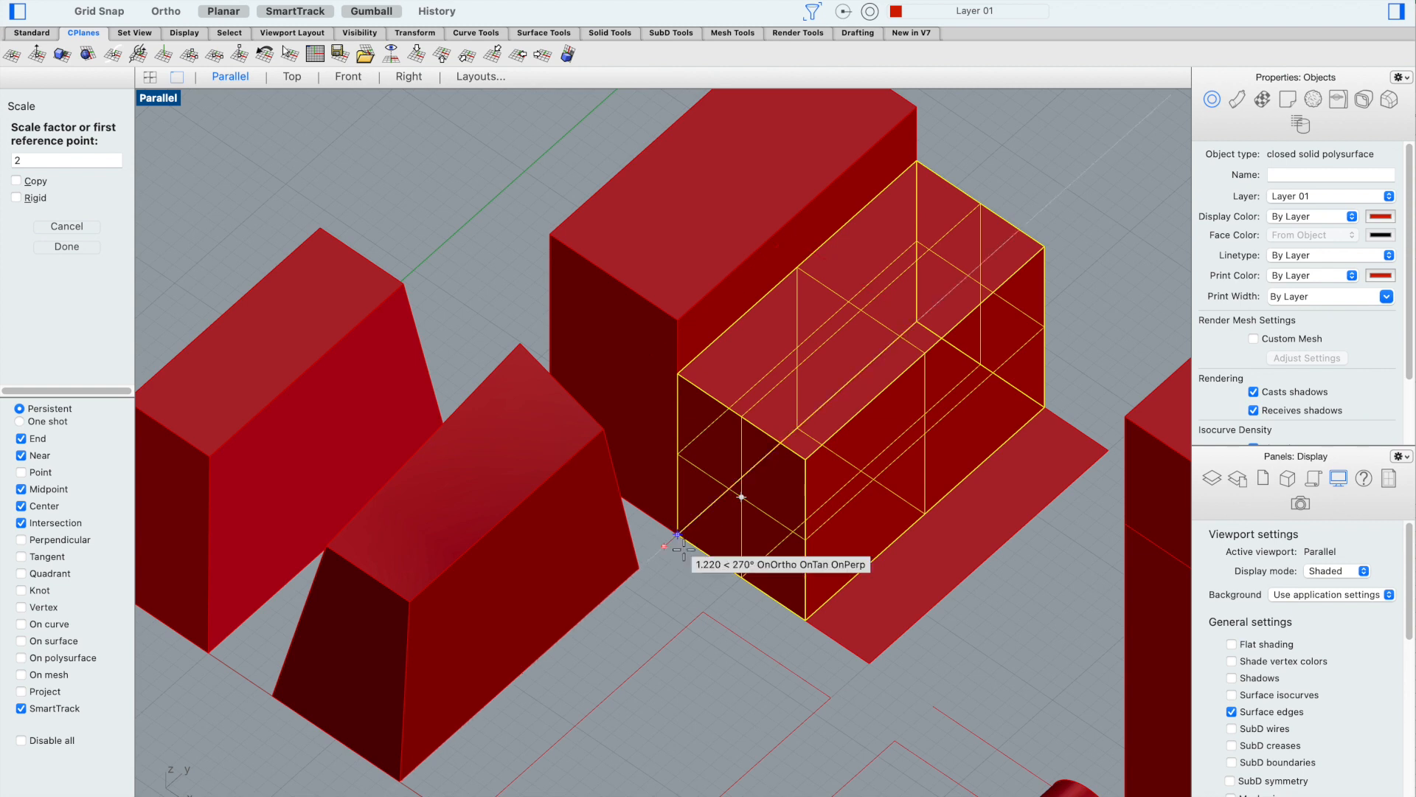
click(676, 367)
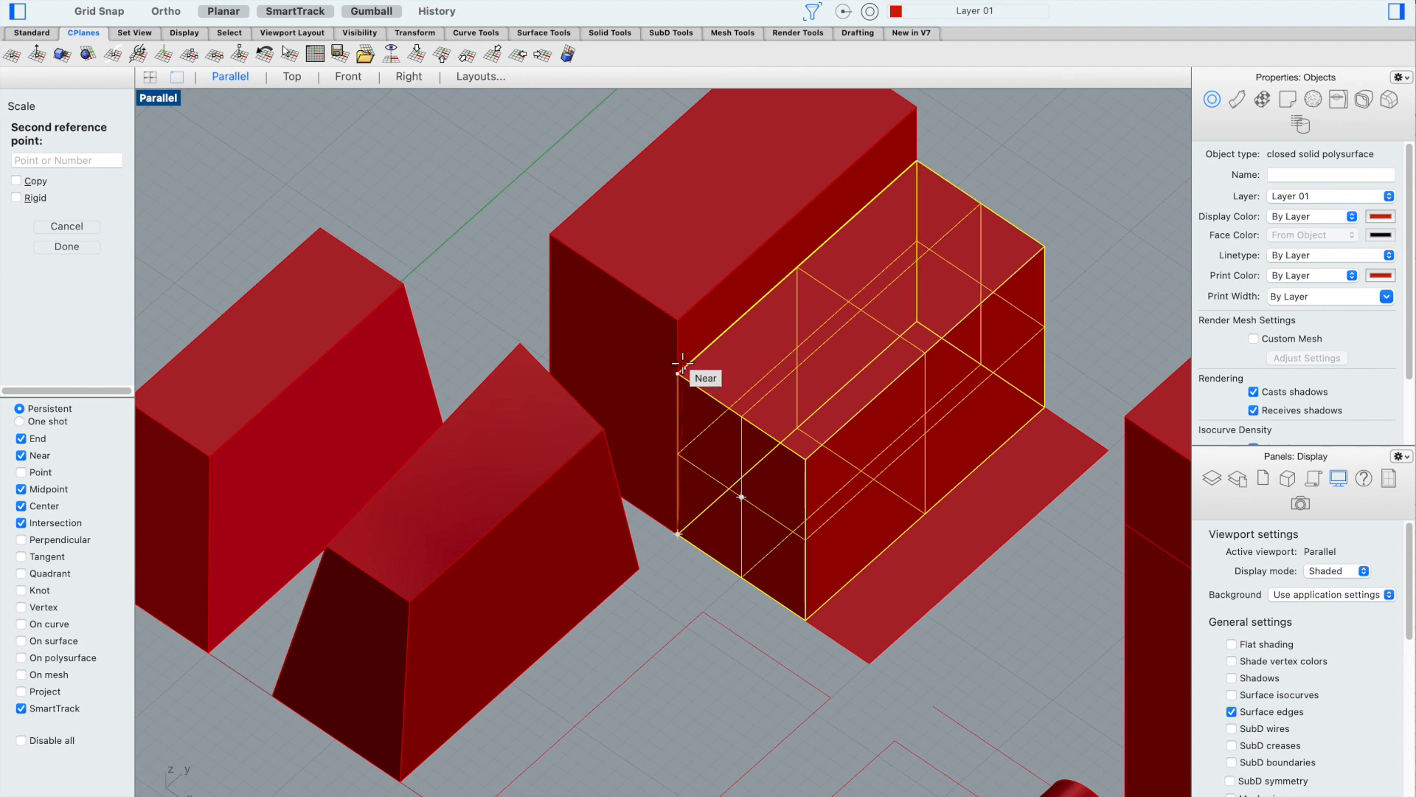
click(677, 319)
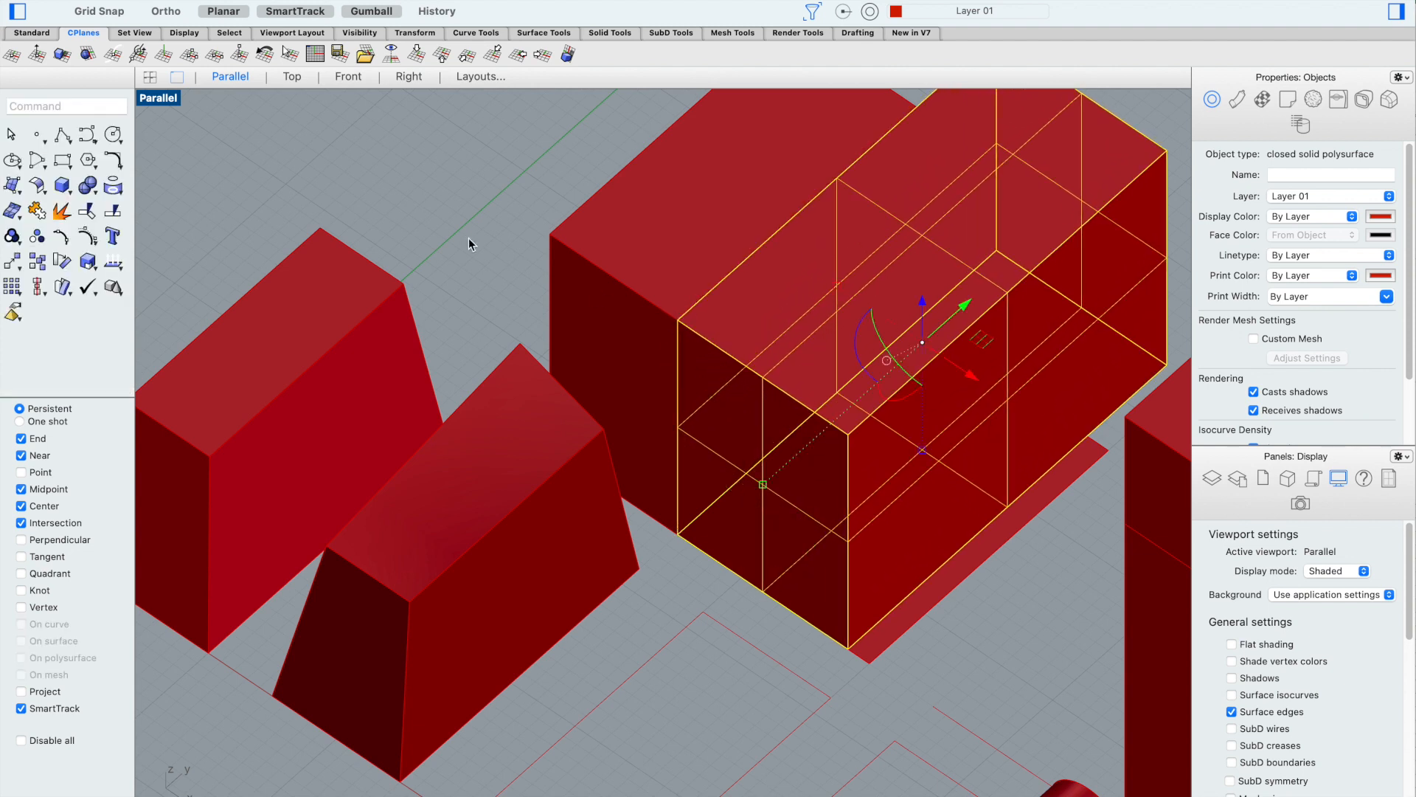
click(469, 217)
scroll(566, 434, down, 5)
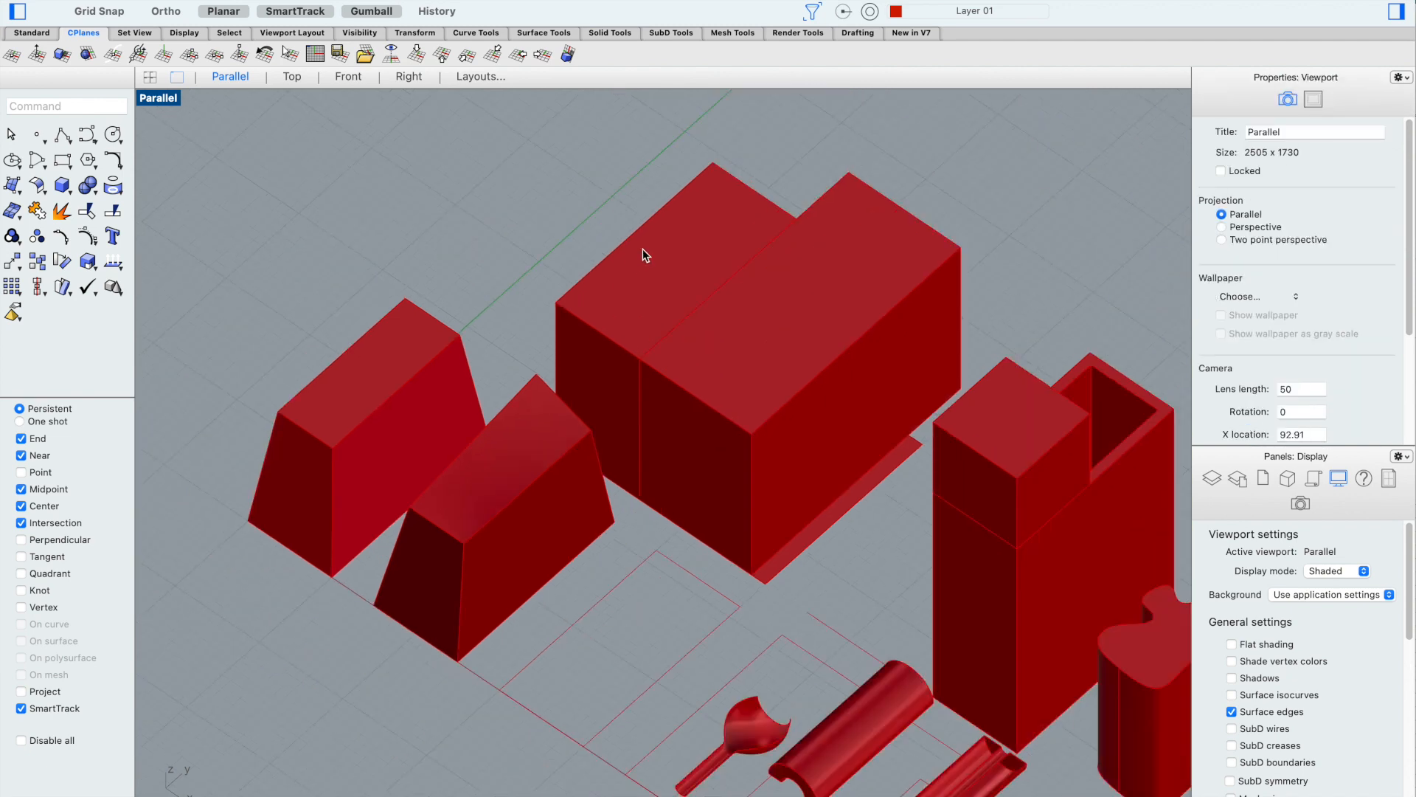
scroll(645, 253, up, 5)
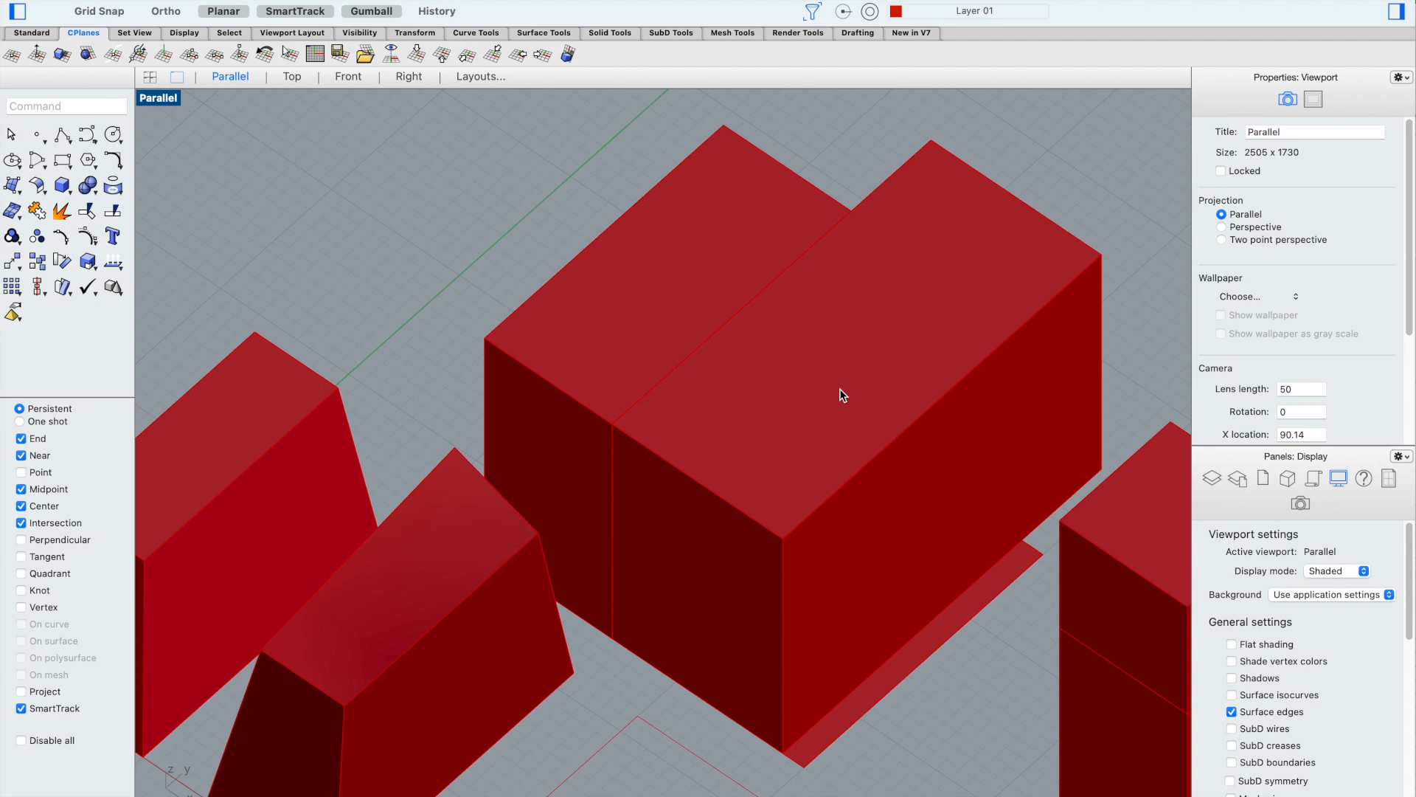
key(super+z)
Scale the smaller box only vertically with Scale1D, from its lower front corner up to the larger box's upper front corner
click(364, 206)
click(666, 512)
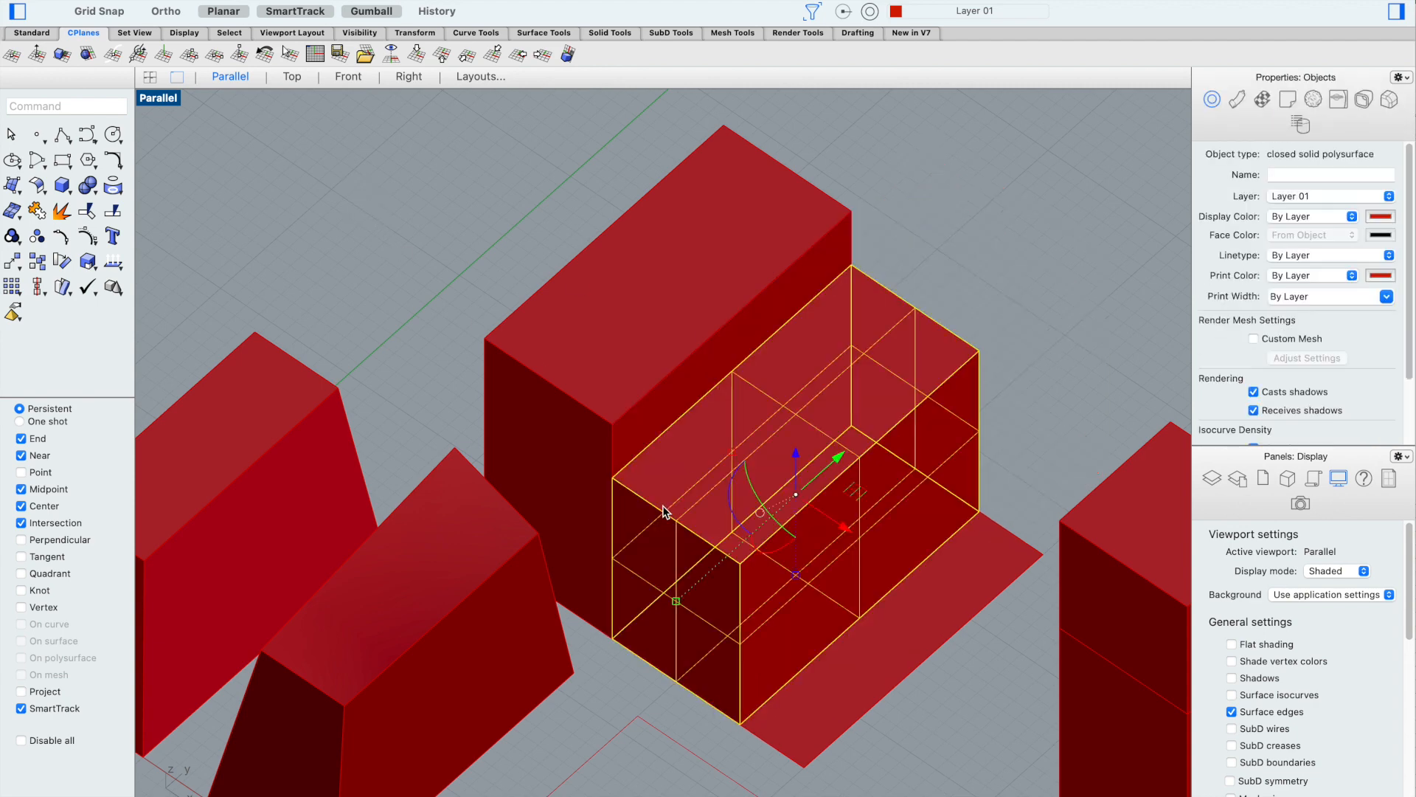
text(scale1D)
key(Return)
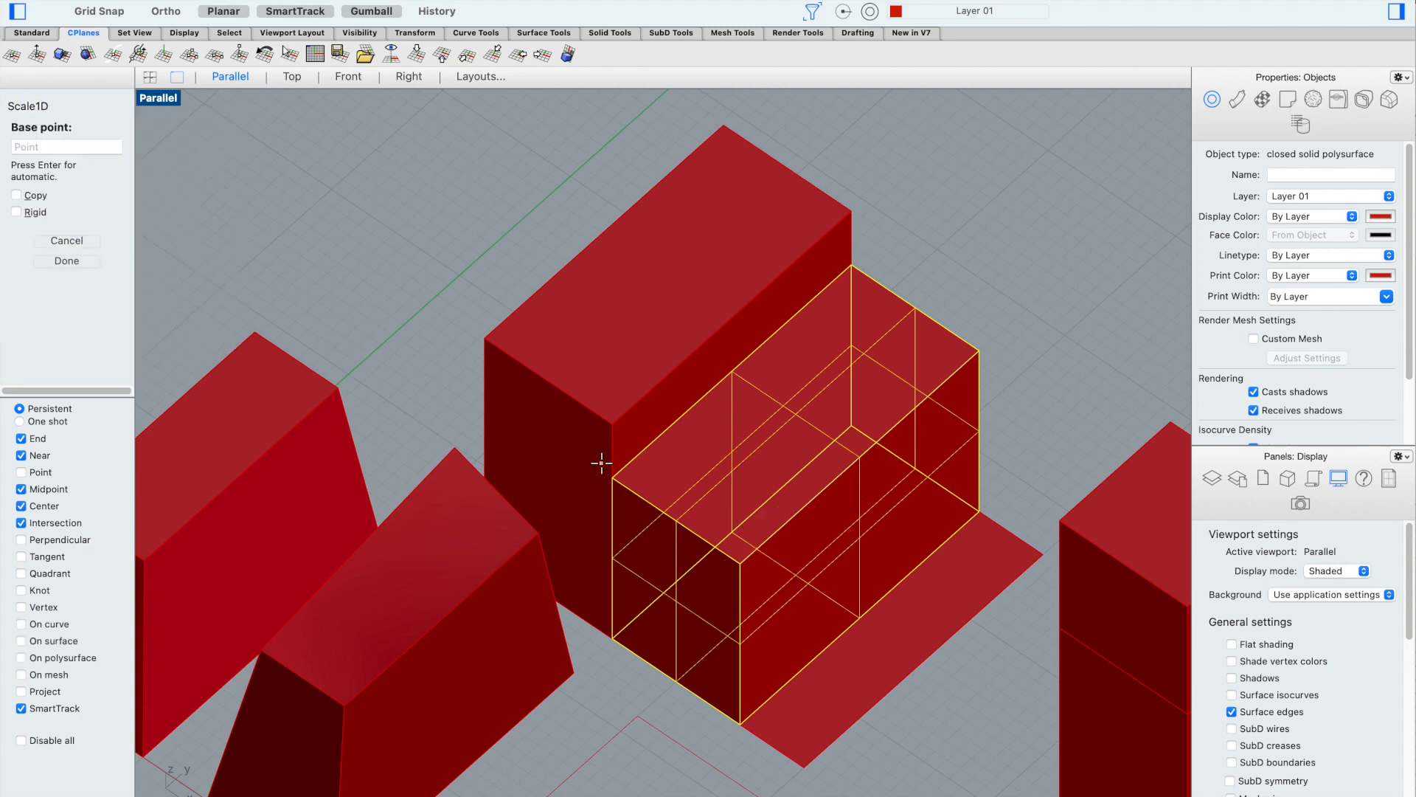
click(614, 636)
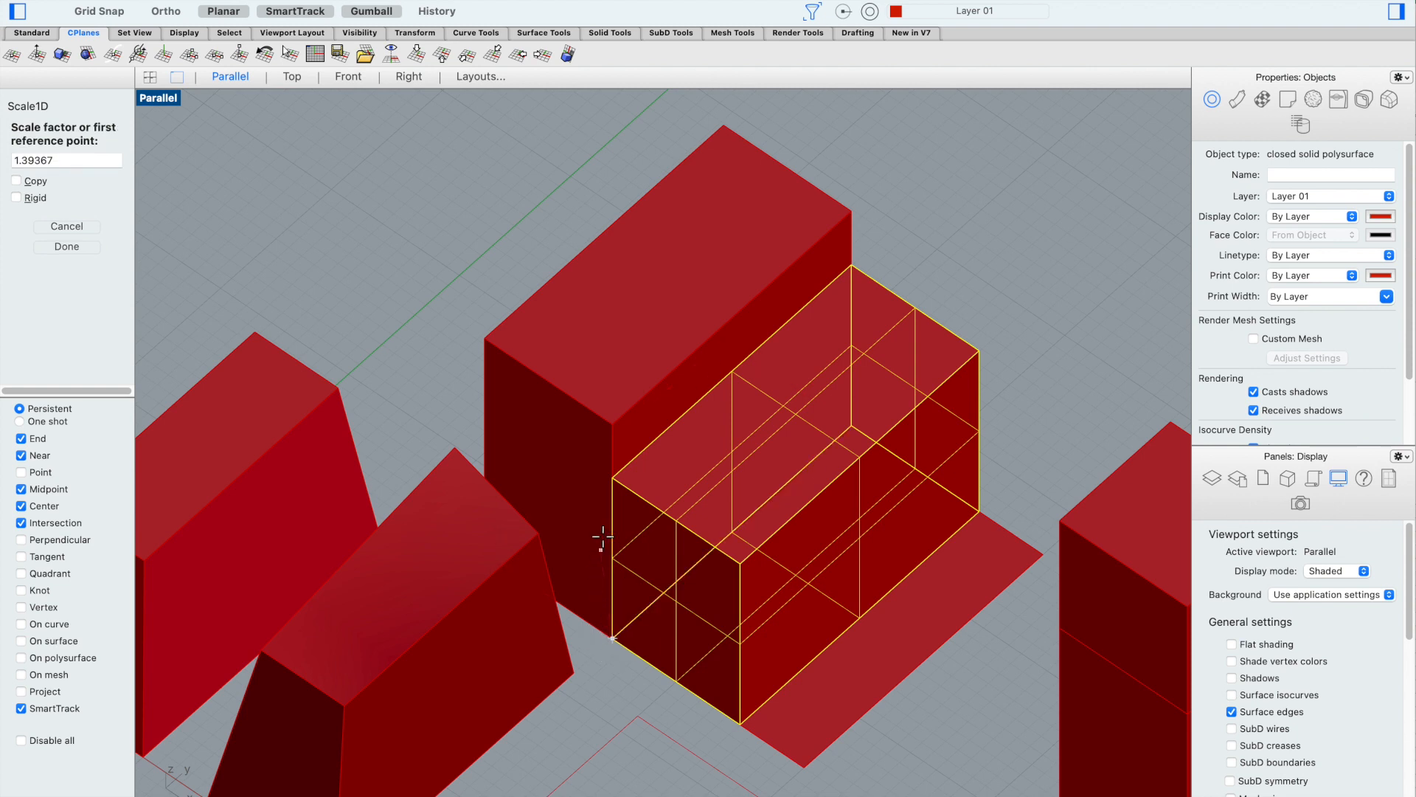
click(611, 475)
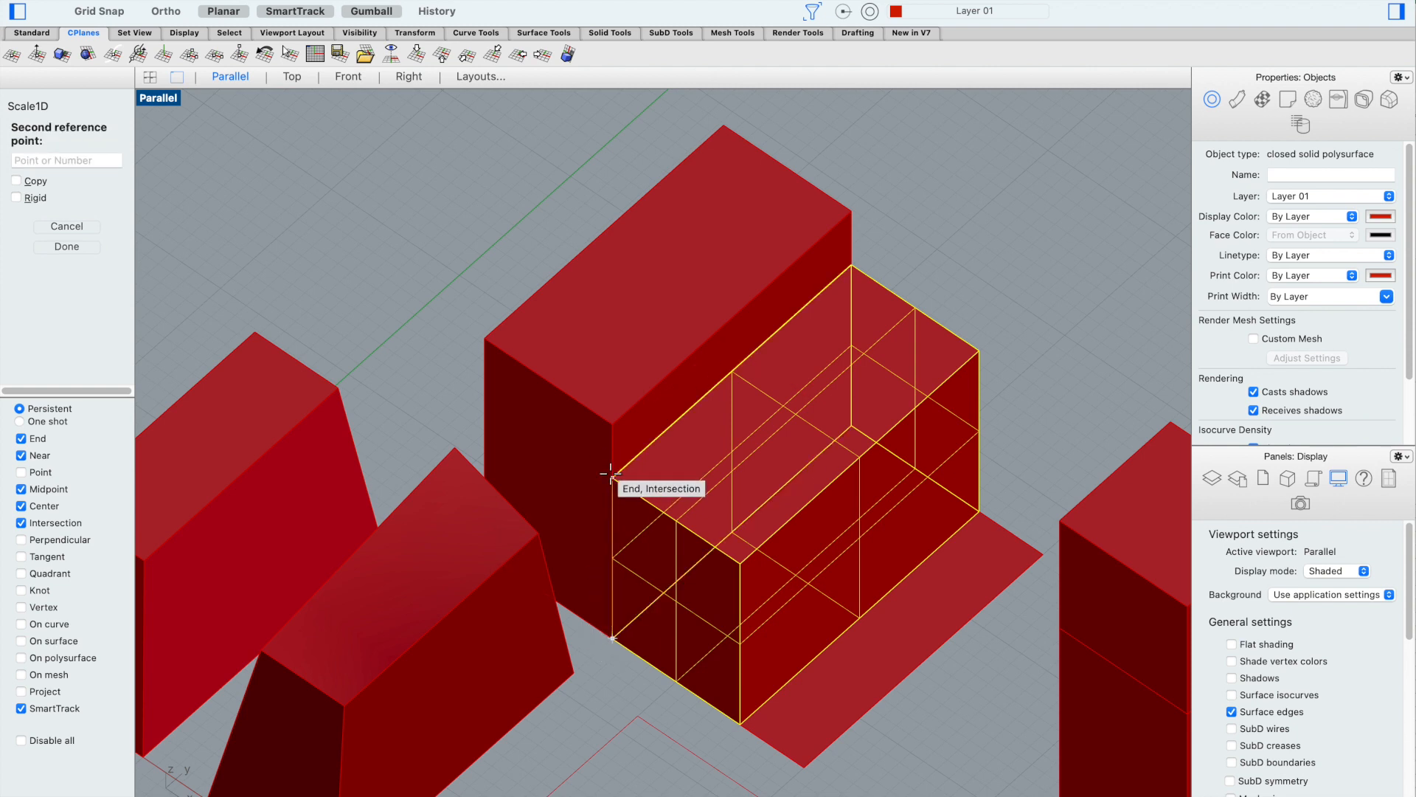
click(606, 422)
click(427, 259)
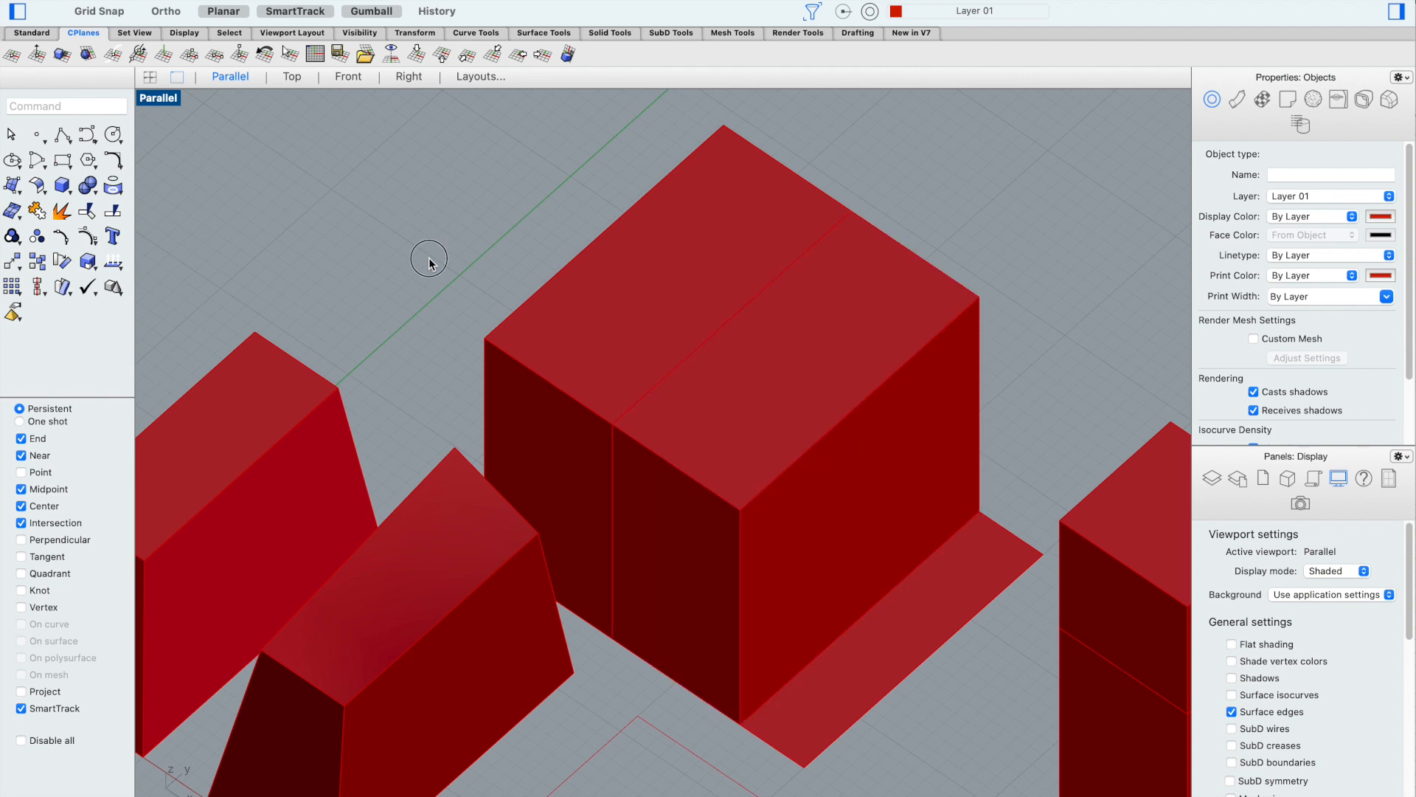
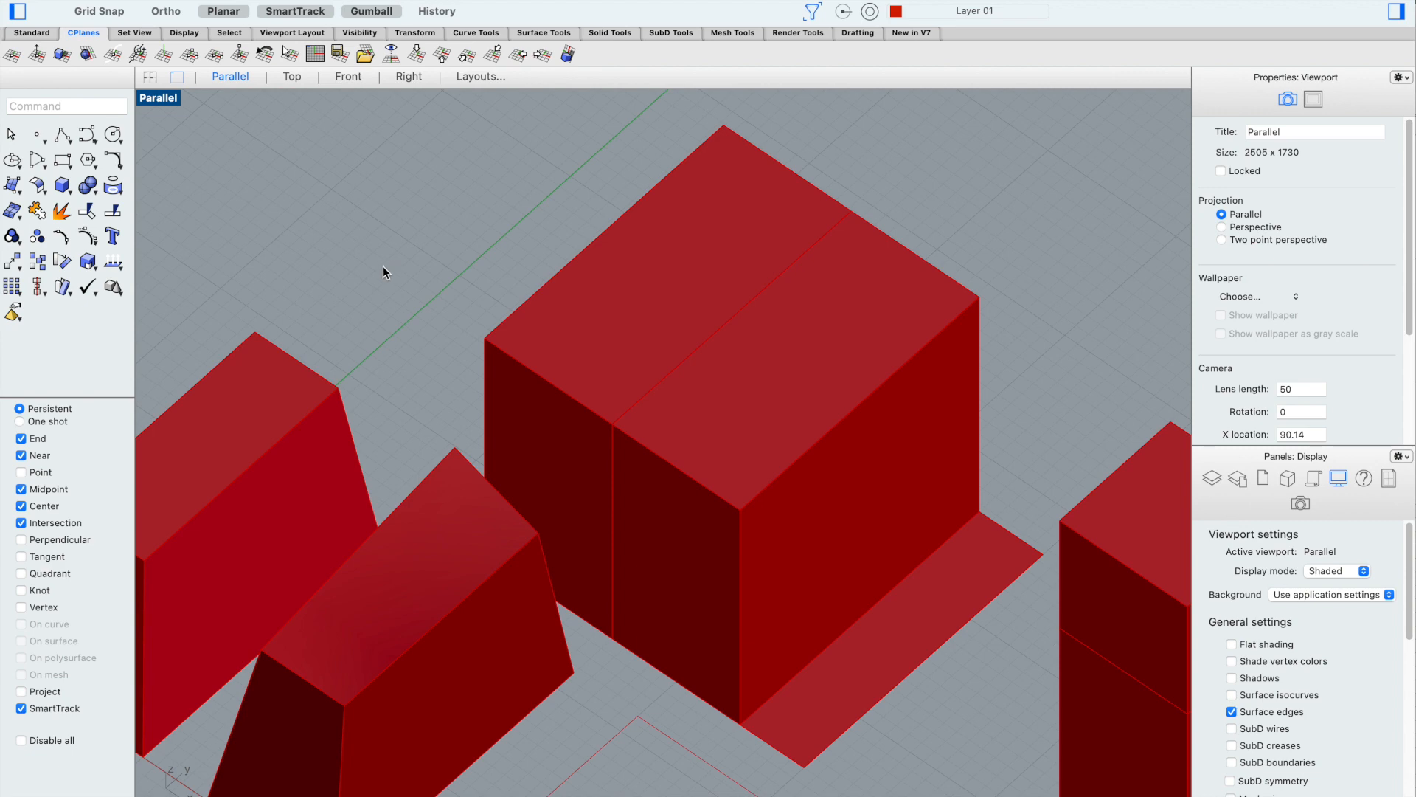
Raise the thin cylinder vertically out of the thicker tube so it floats above the tube's opening
scroll(384, 266, down, 9)
scroll(737, 477, up, 2)
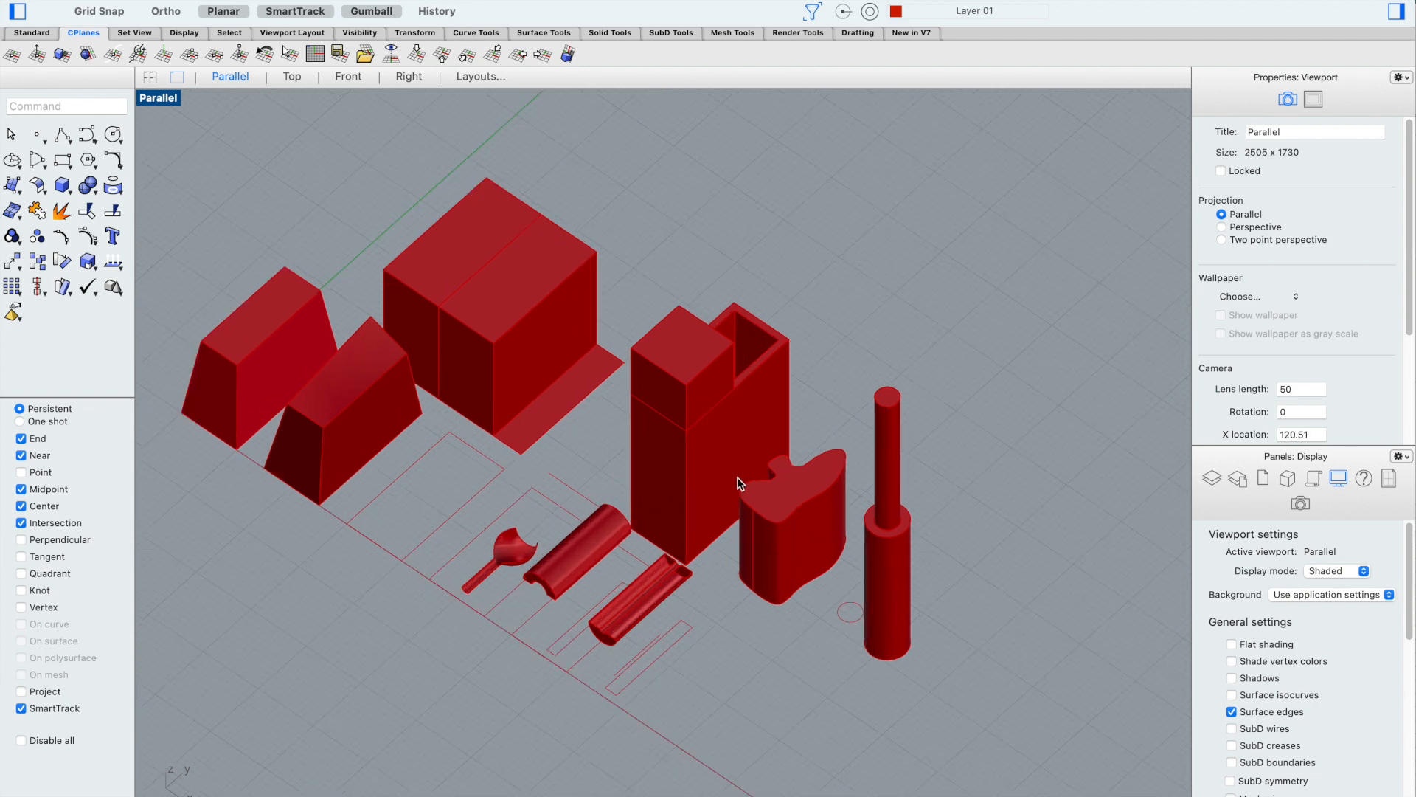
scroll(814, 480, up, 2)
click(894, 456)
drag(908, 424, 905, 269)
scroll(953, 561, up, 2)
scroll(930, 559, up, 3)
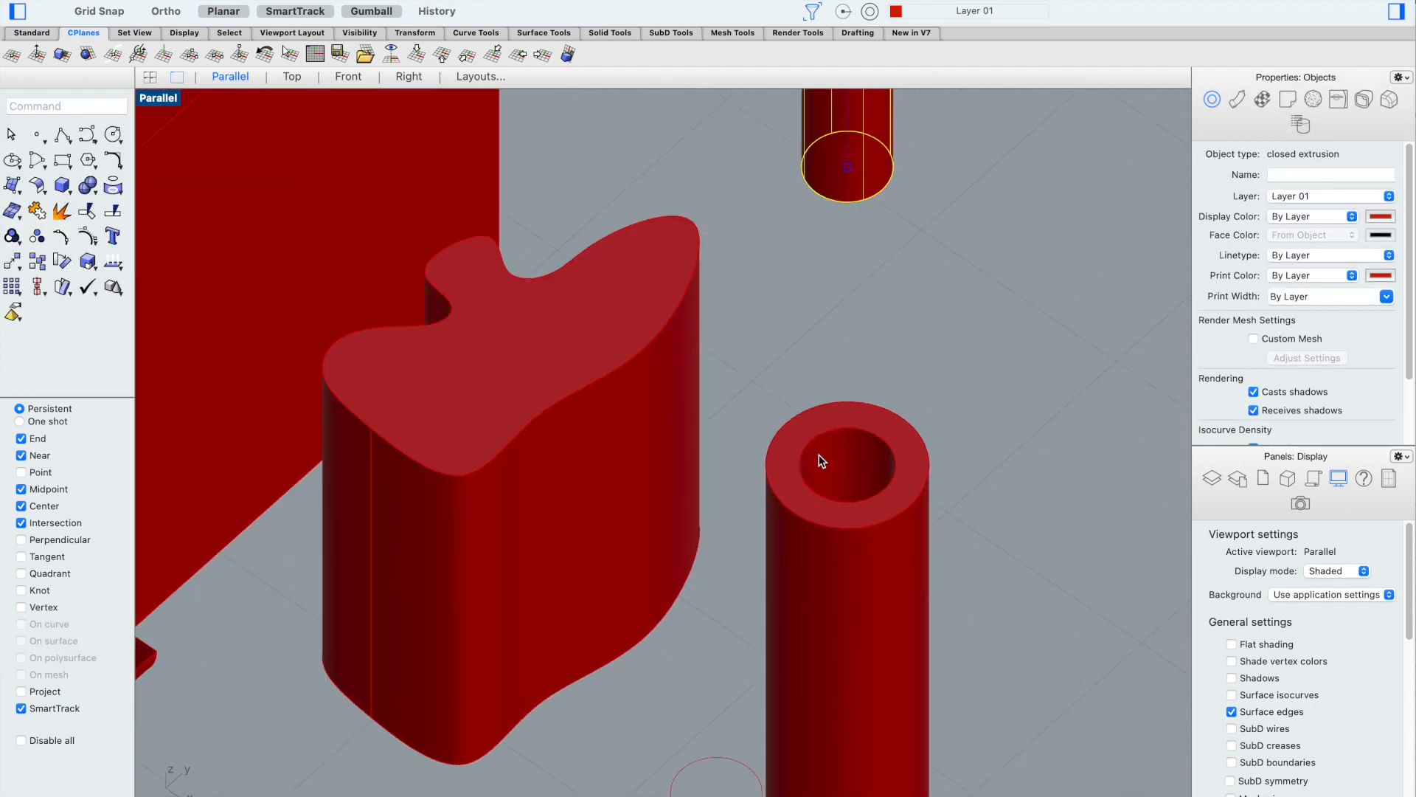
scroll(837, 461, down, 3)
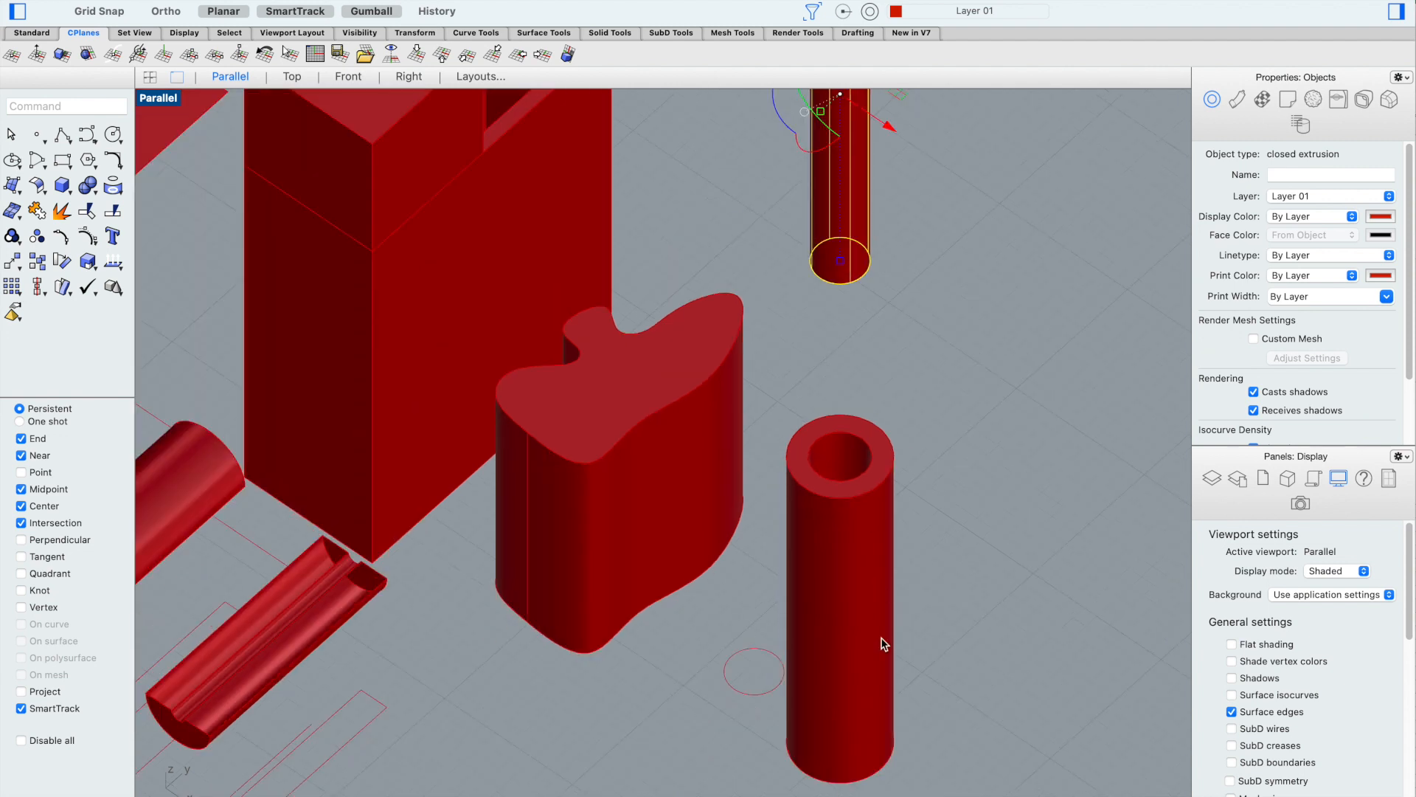
Examine the hollow tube, the grooved and arched extrusions, and the flared scoop-shaped surface
click(858, 740)
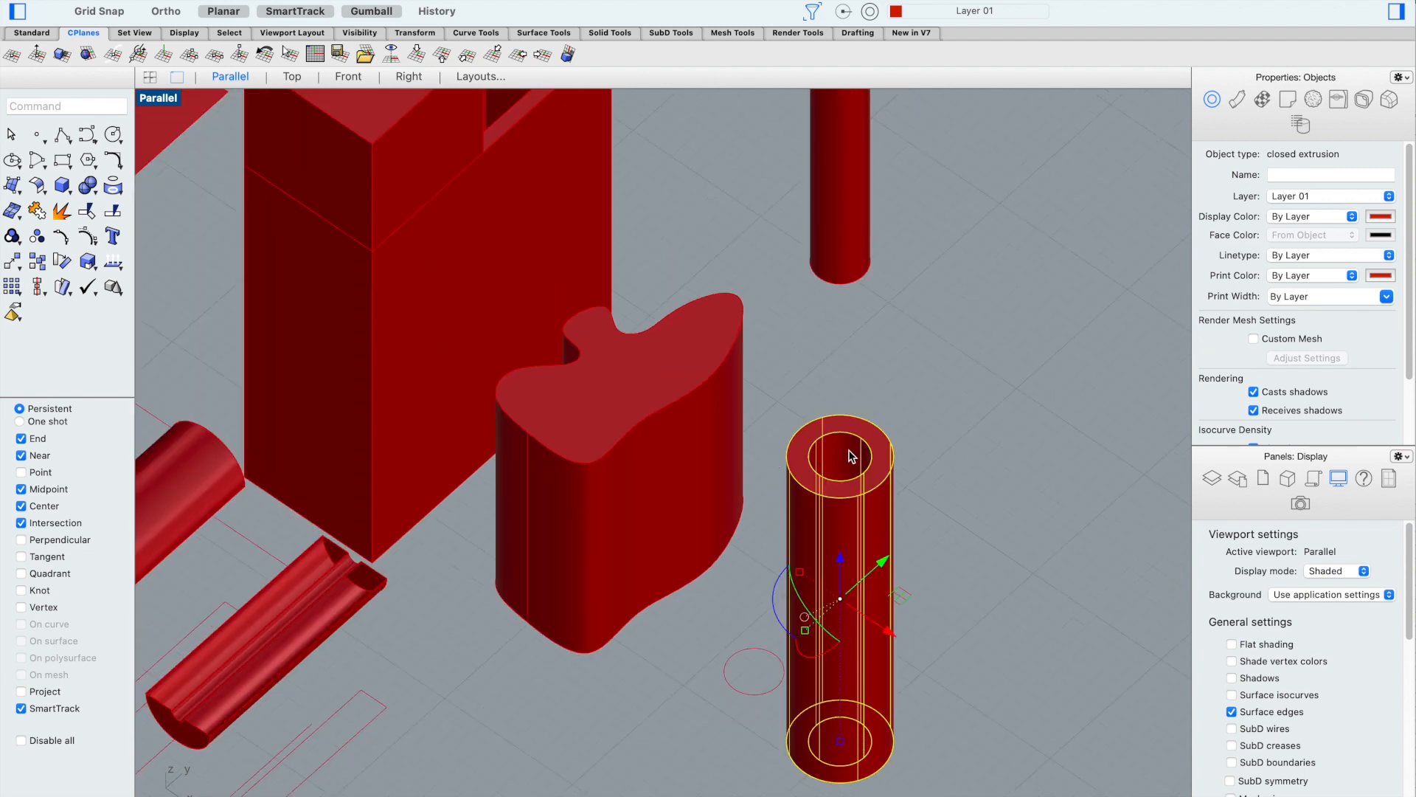
scroll(881, 420, down, 4)
scroll(491, 563, up, 4)
scroll(492, 557, up, 2)
scroll(590, 580, down, 2)
scroll(466, 557, up, 4)
click(466, 557)
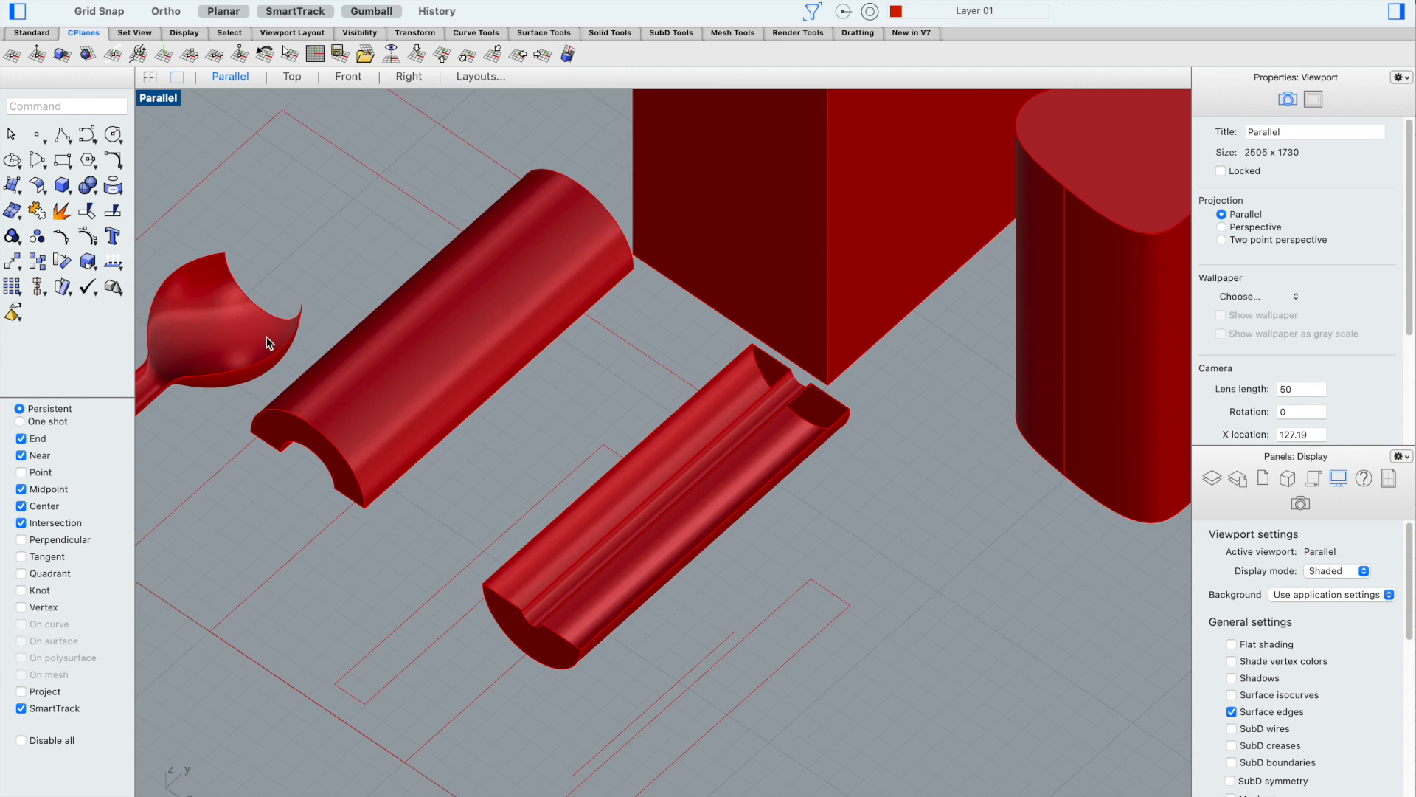
scroll(267, 343, down, 2)
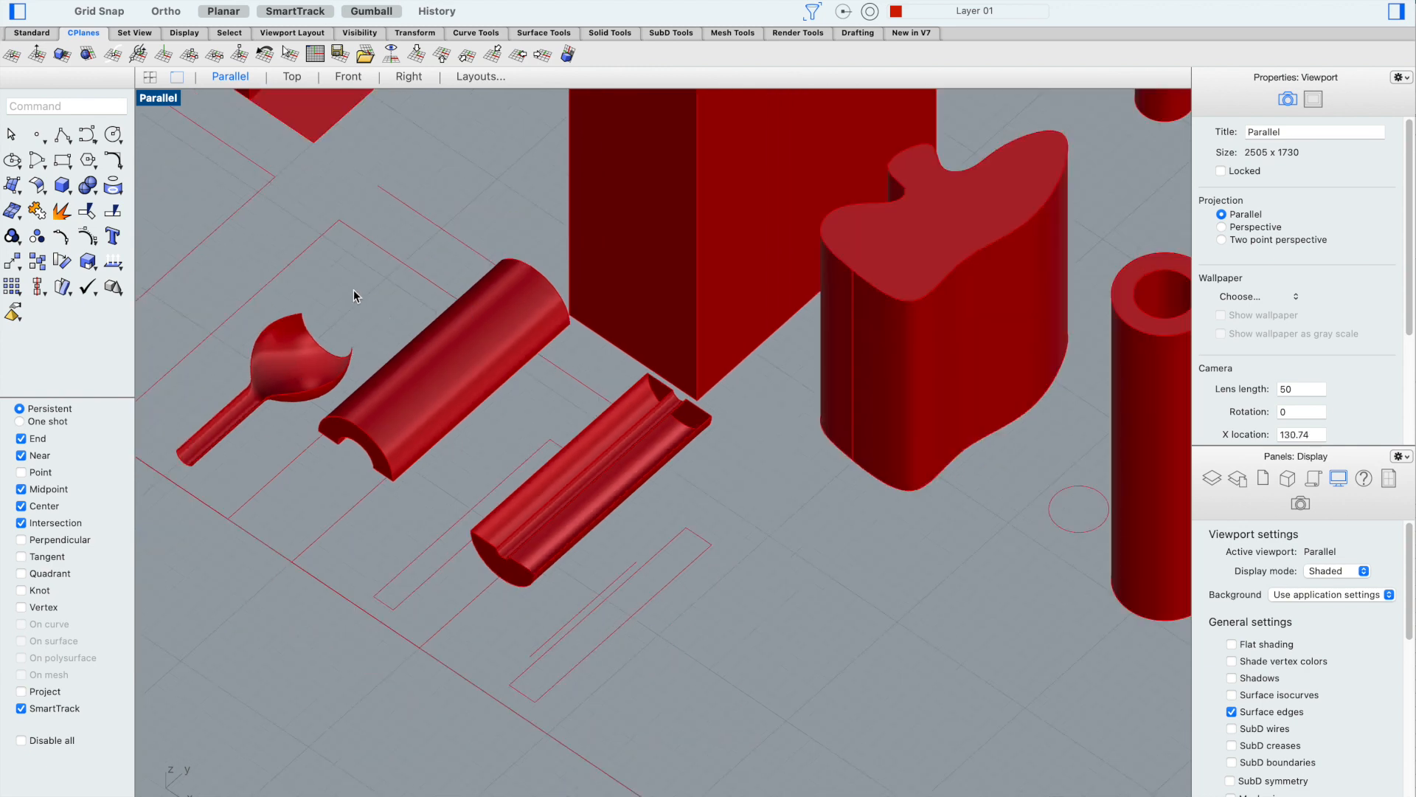
scroll(275, 341, up, 4)
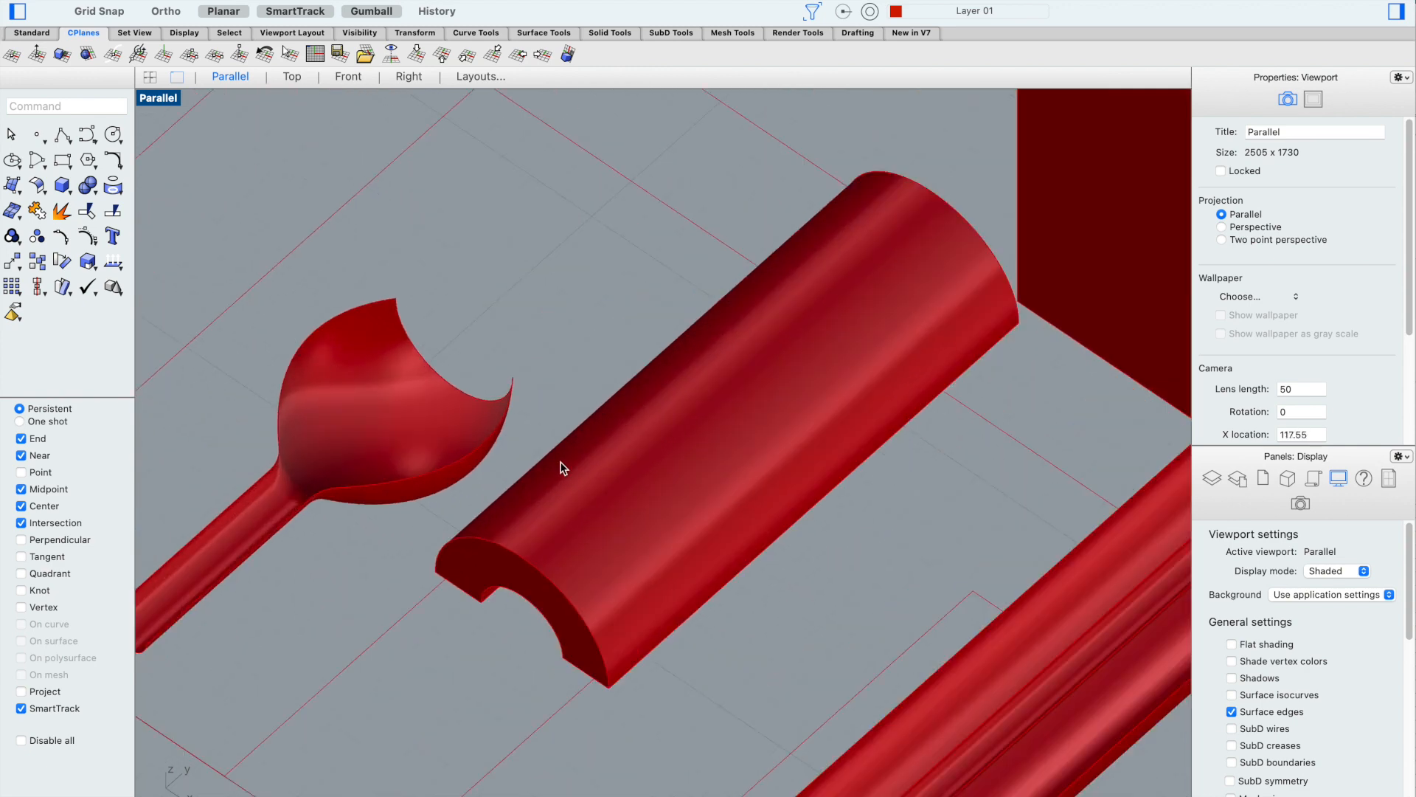
scroll(479, 457, down, 3)
scroll(339, 553, up, 5)
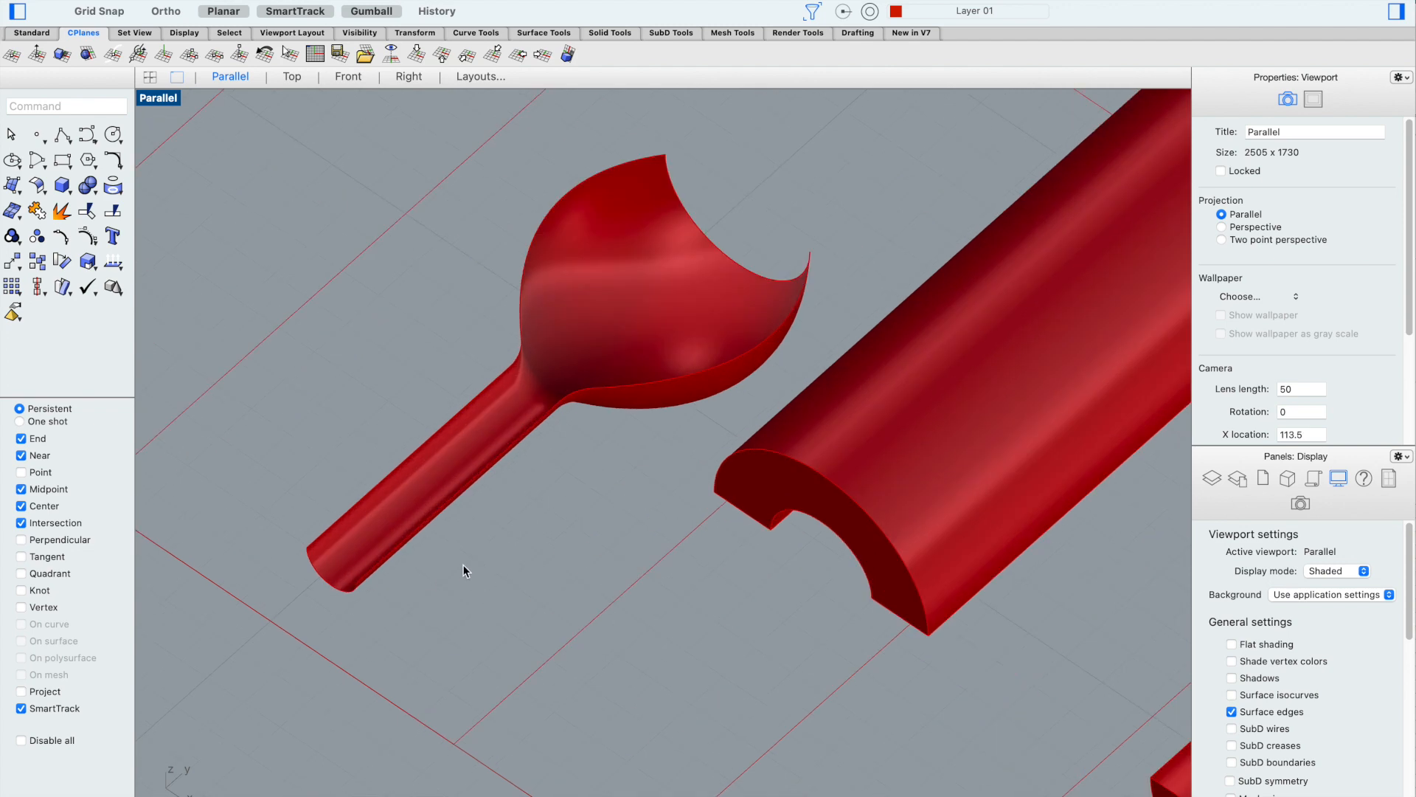
Delete the flared scoop-shaped surface and offset its remaining profile curve by 1 toward the side away from the arched solid
click(666, 307)
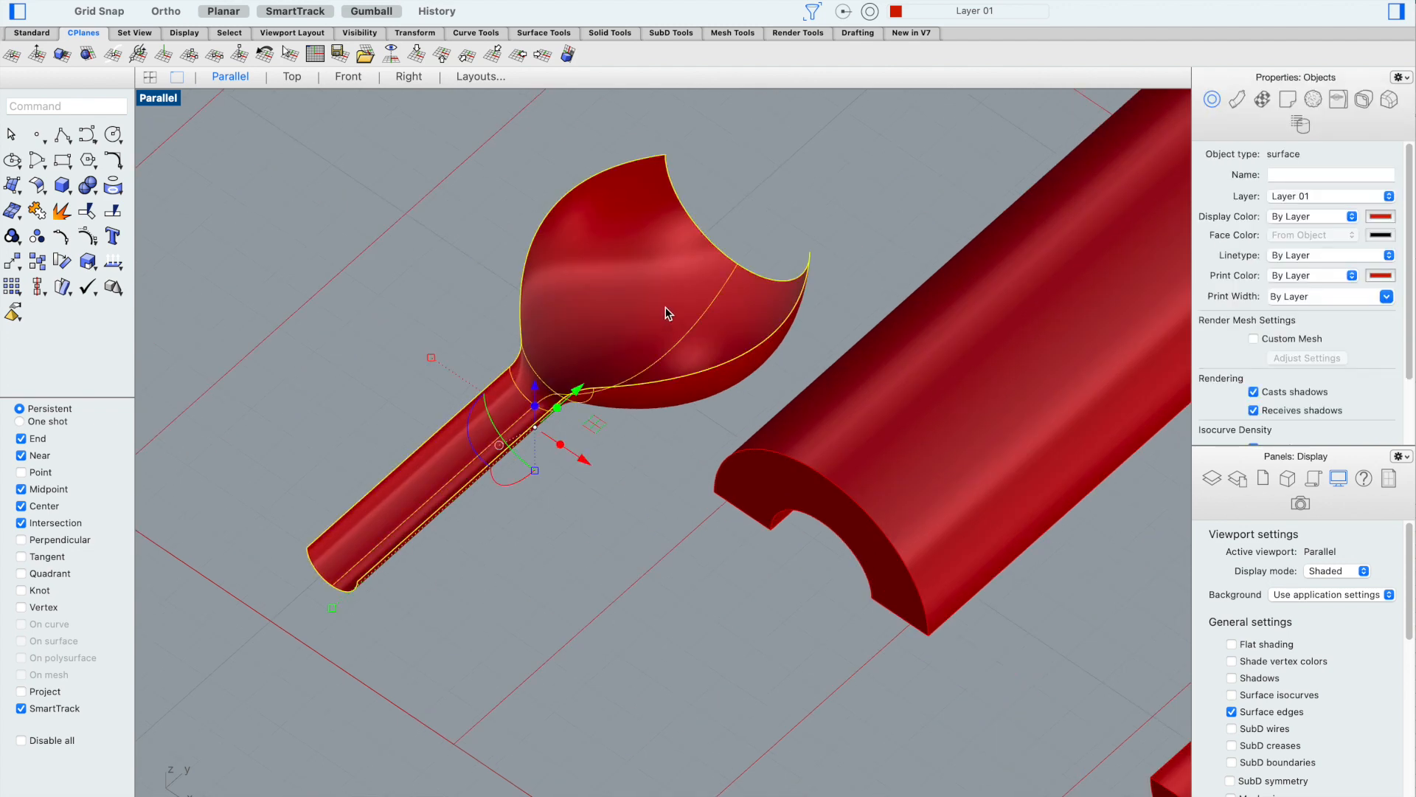
key(Delete)
click(728, 368)
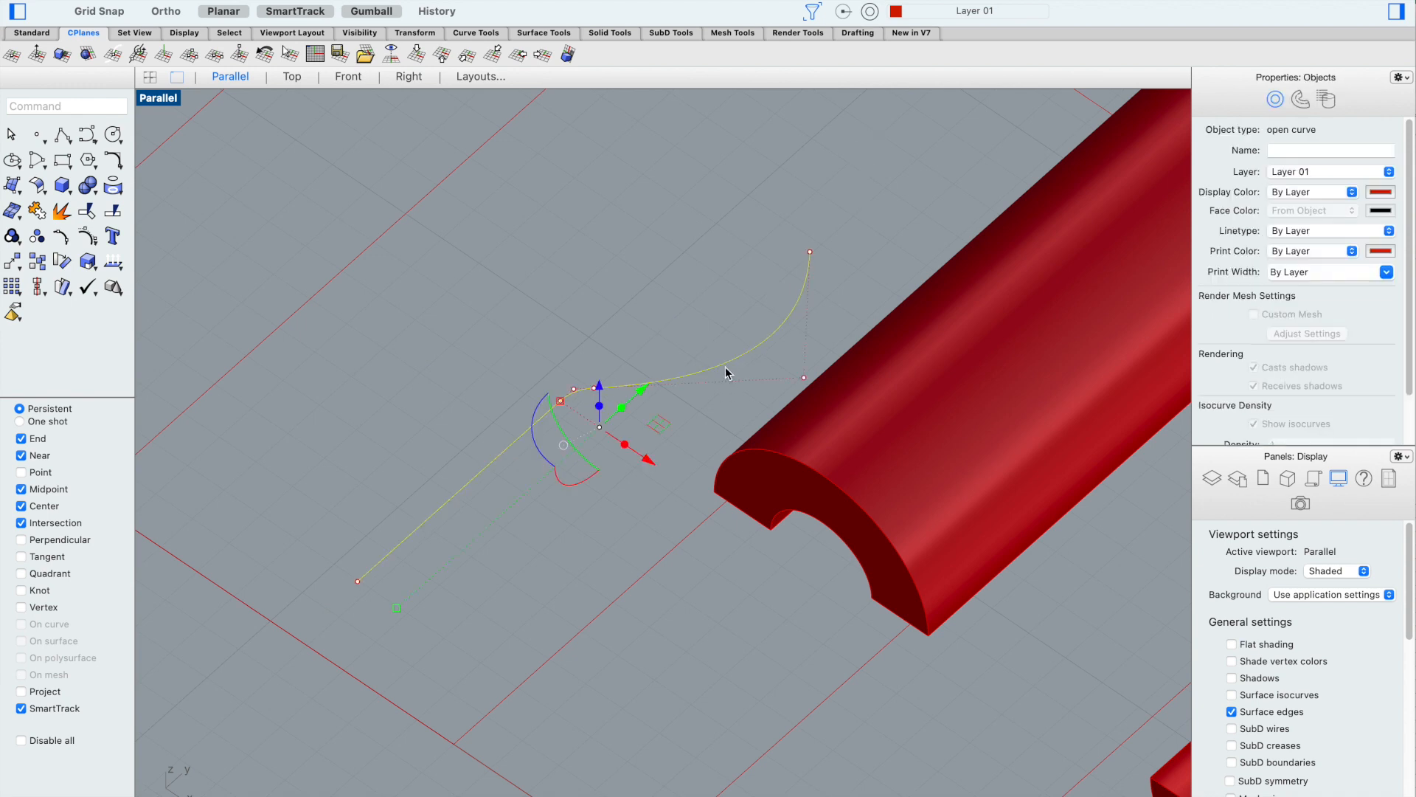
text(offset)
key(Return)
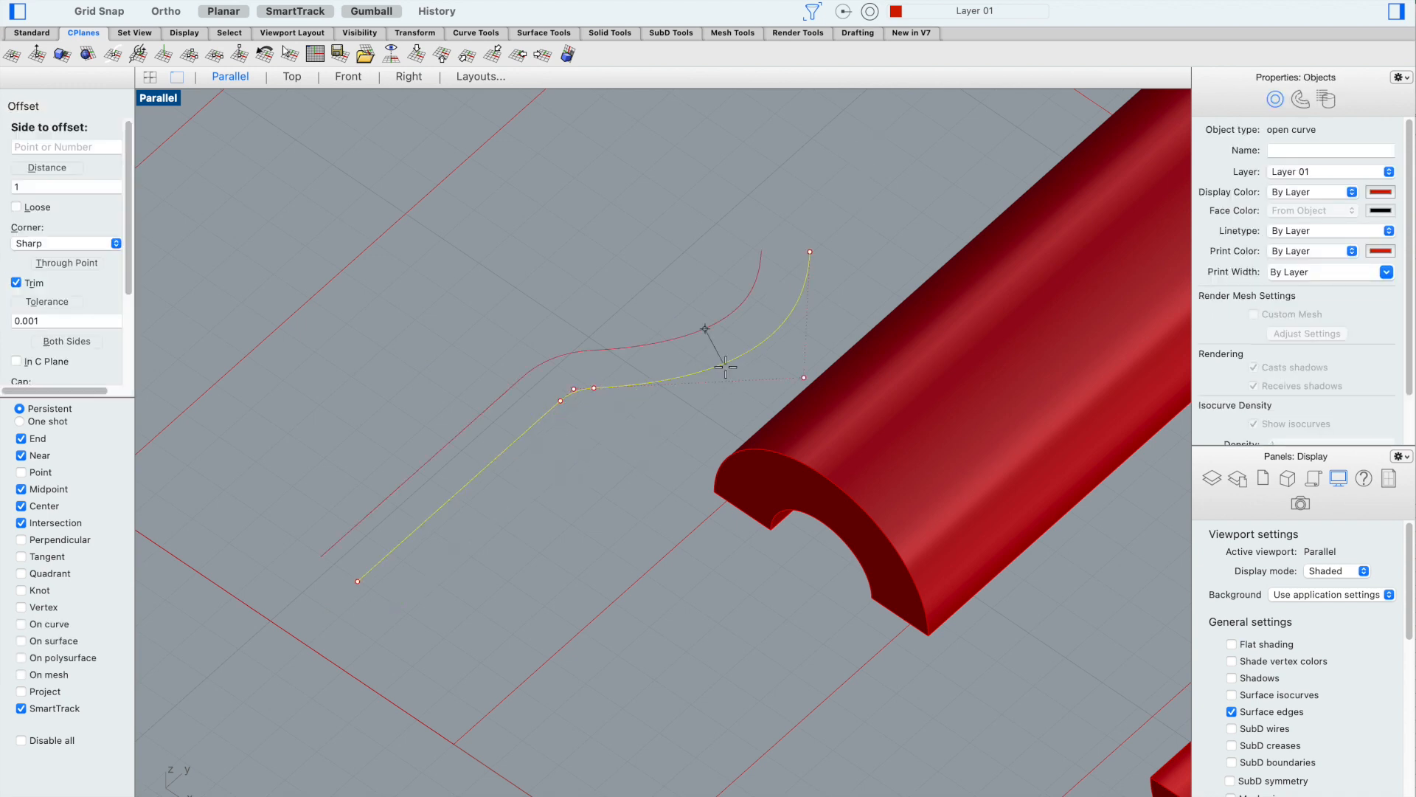
click(616, 306)
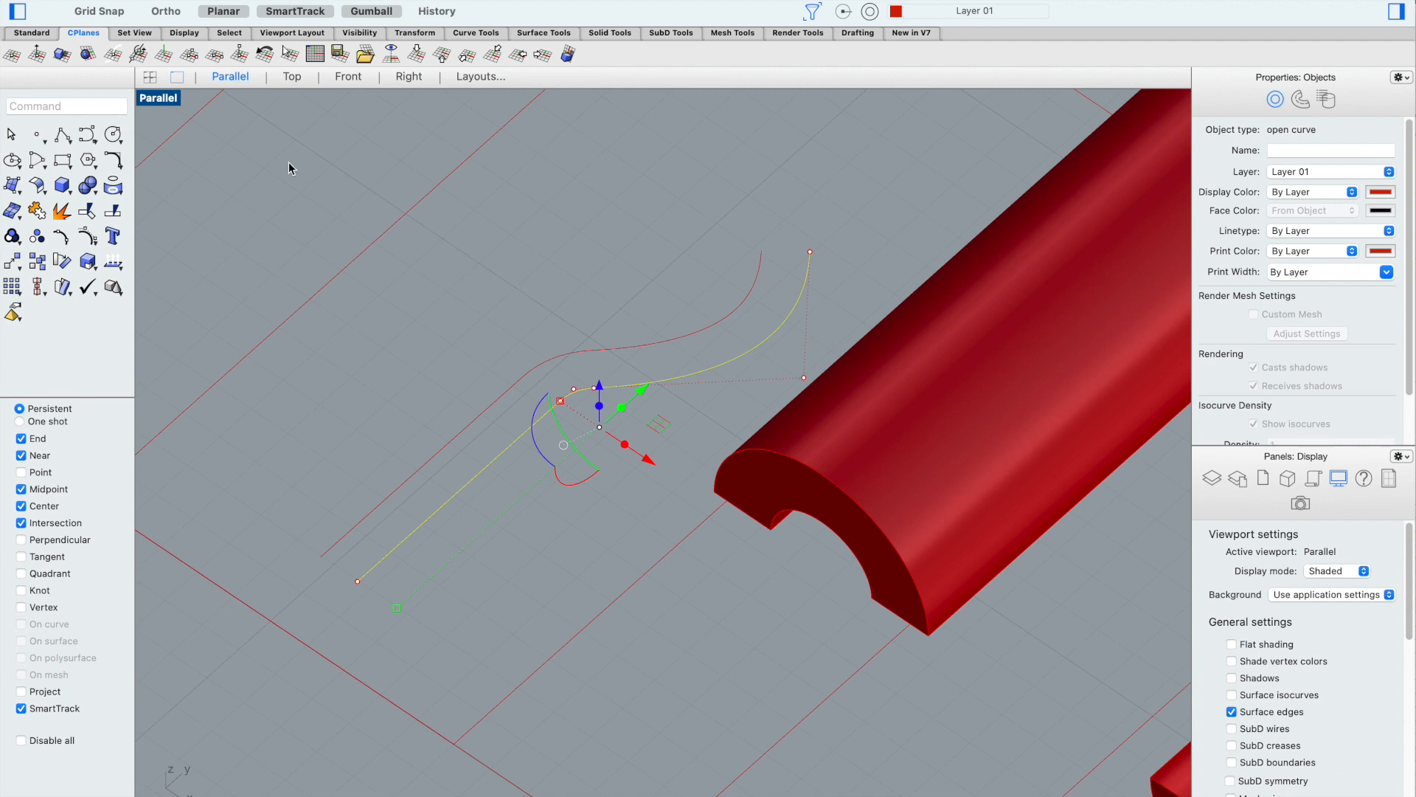
key(Return)
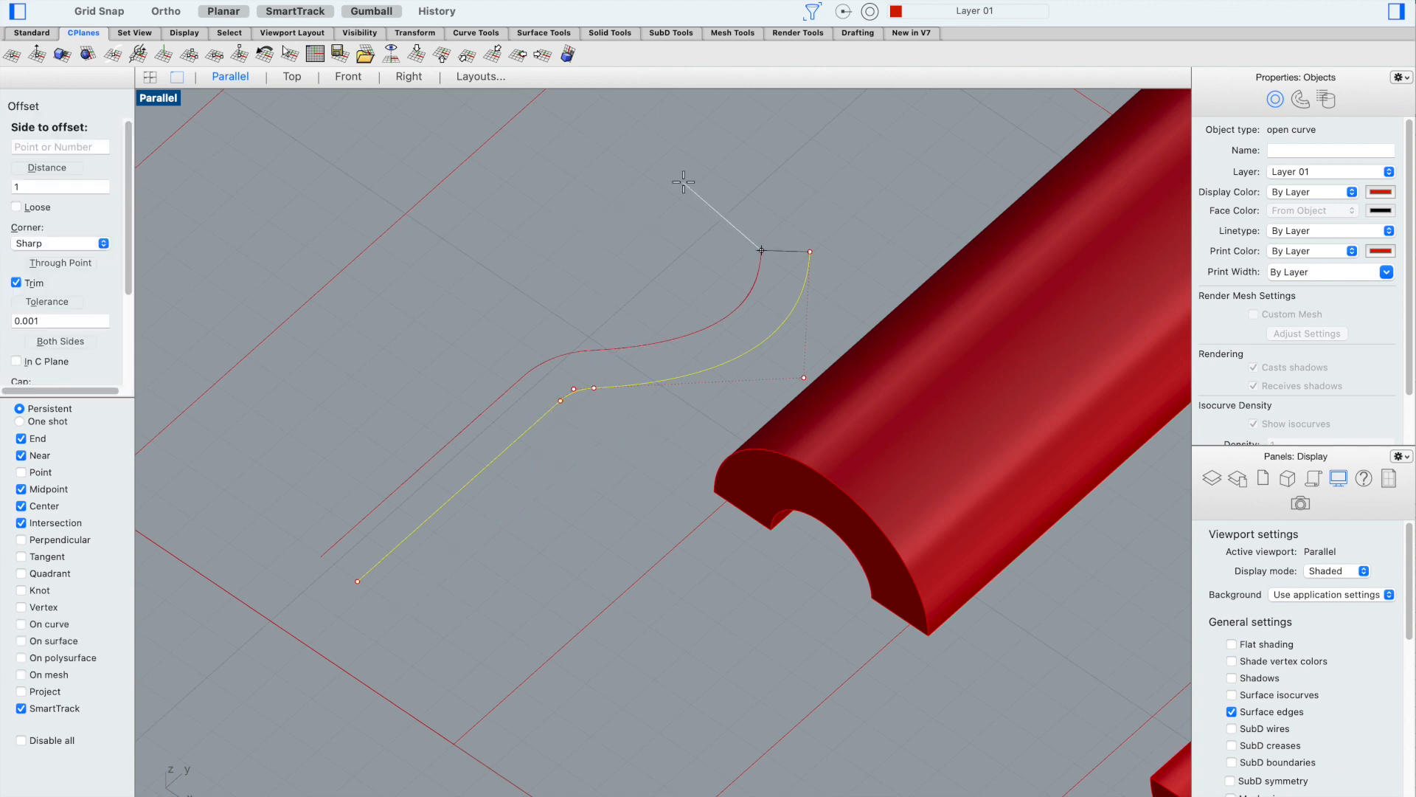
key(Escape)
key(Escape)
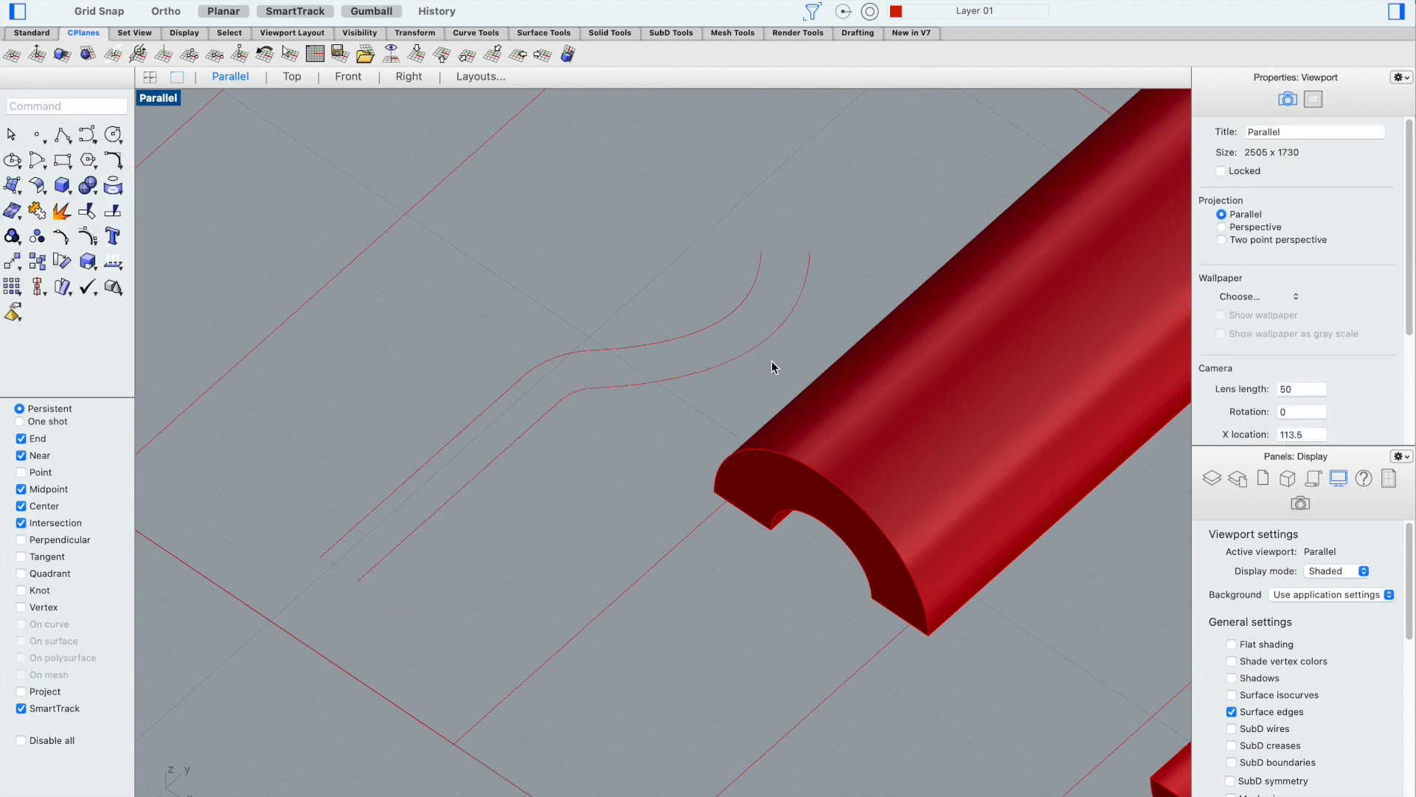
Try bridging the flared ends of the two parallel curves using BlendCrv with Tangency continuity at both ends
text(blendcrv)
key(Return)
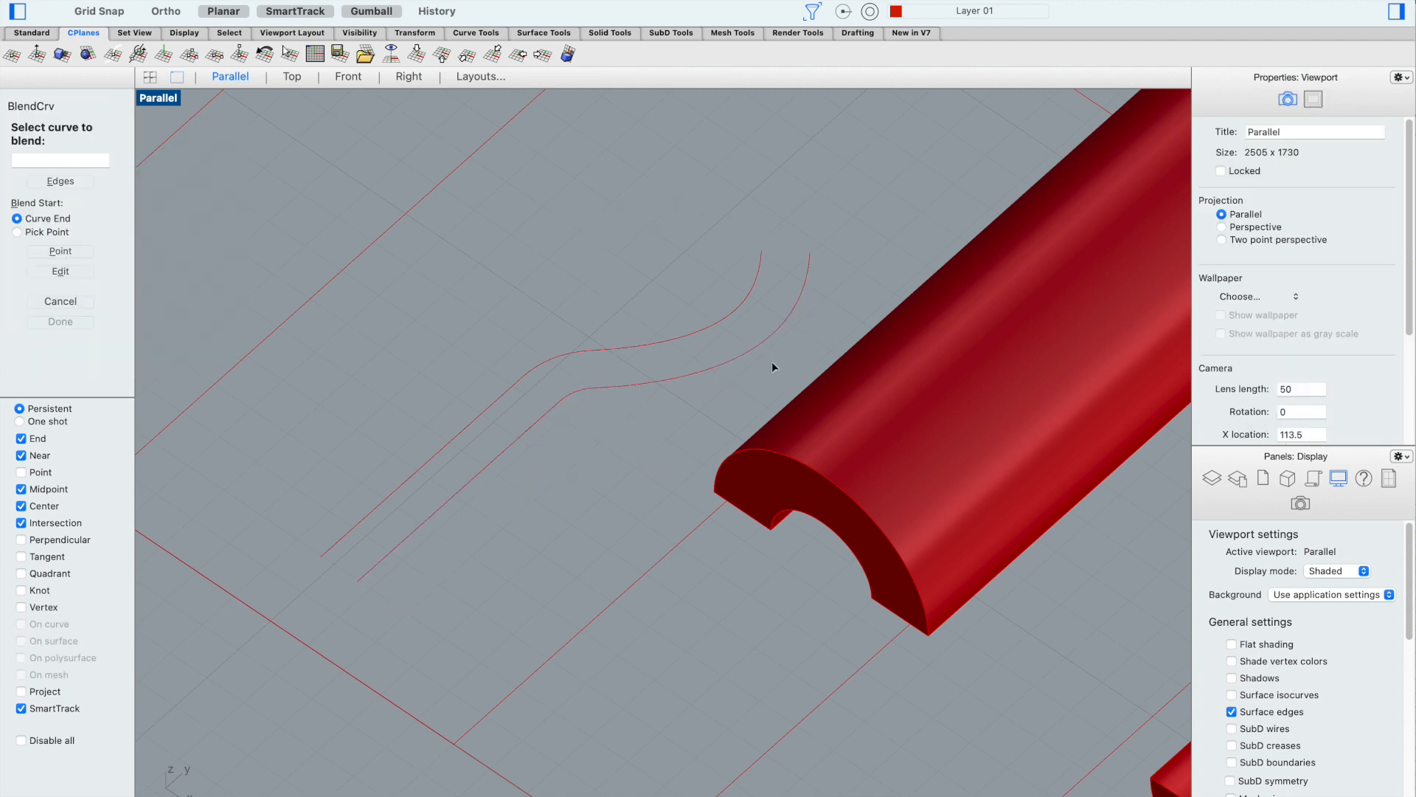
click(766, 258)
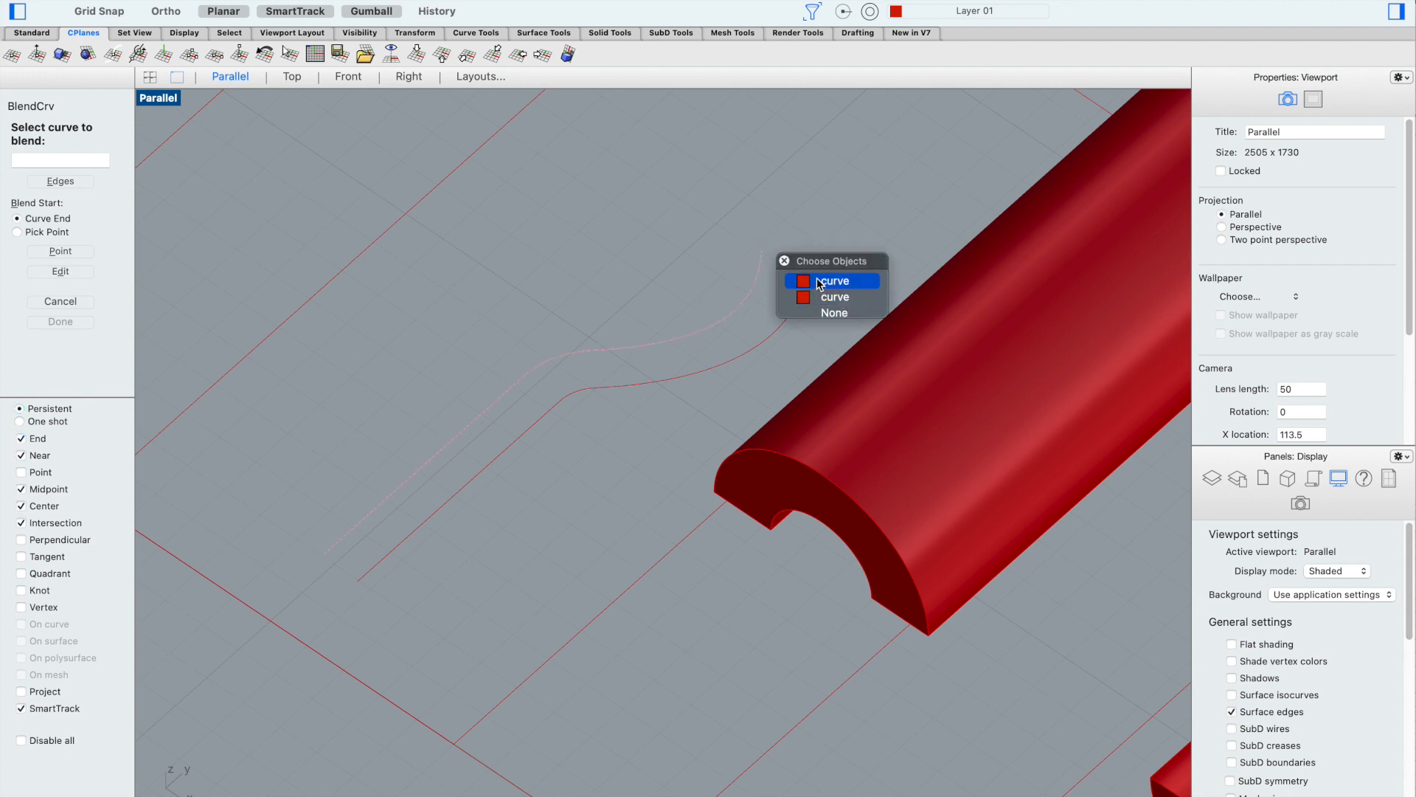
click(760, 277)
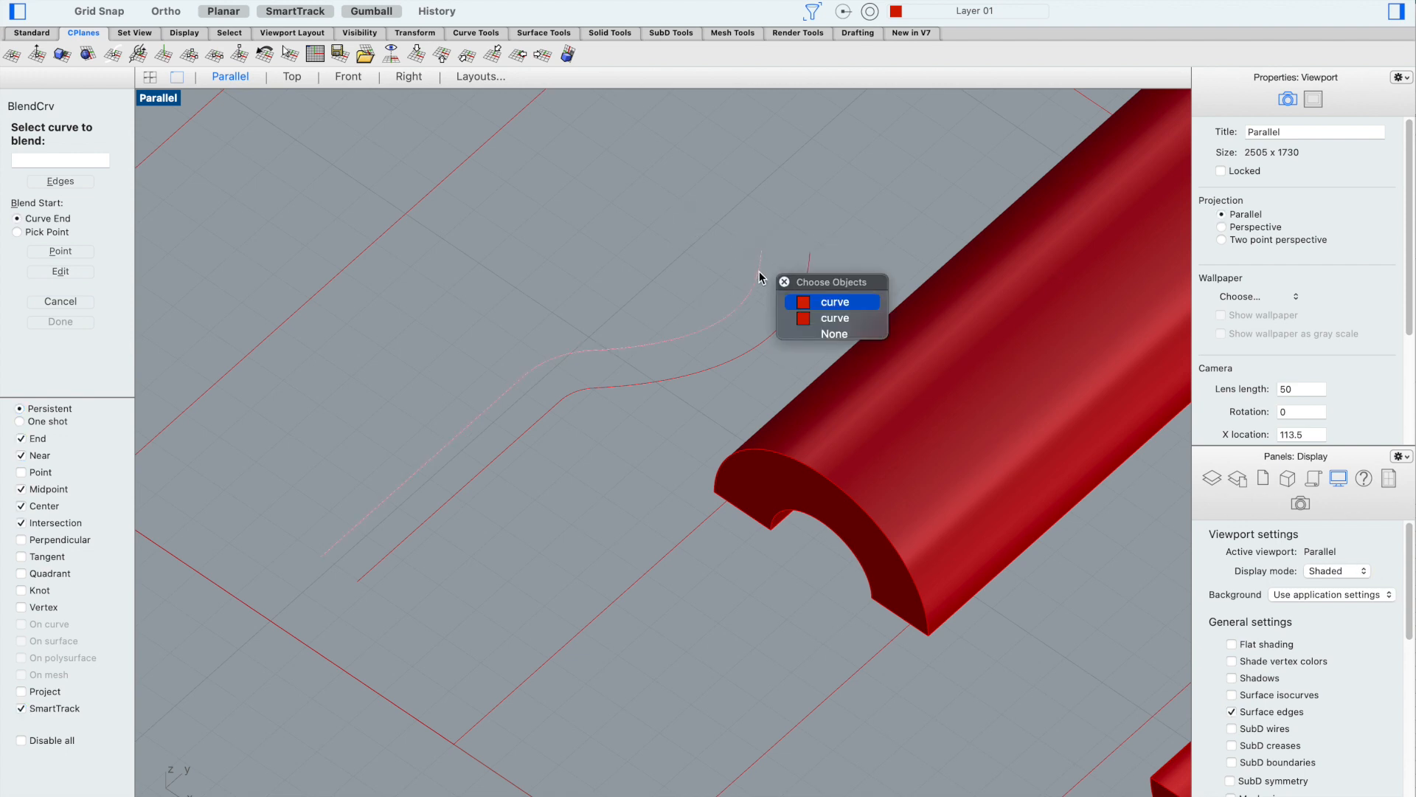
click(806, 304)
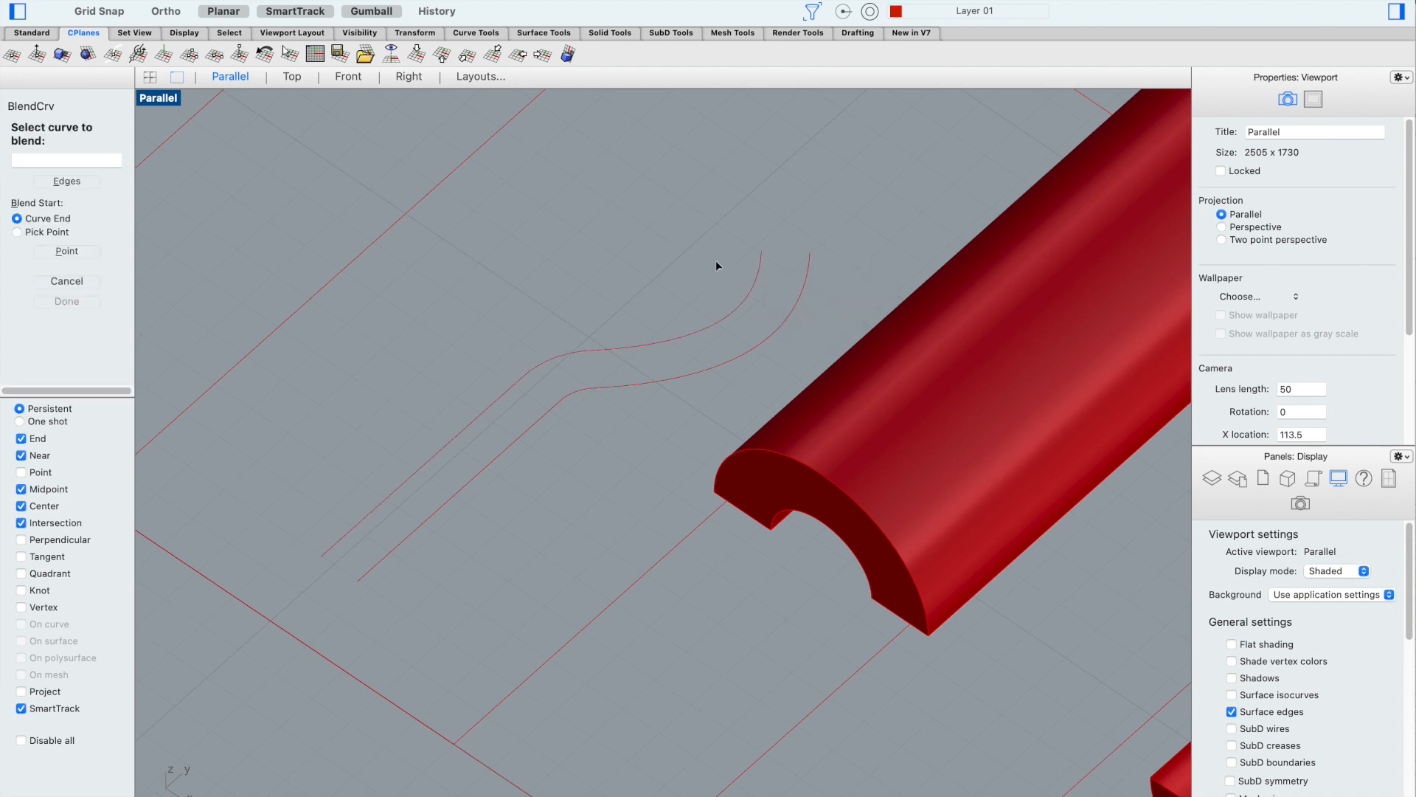
click(762, 263)
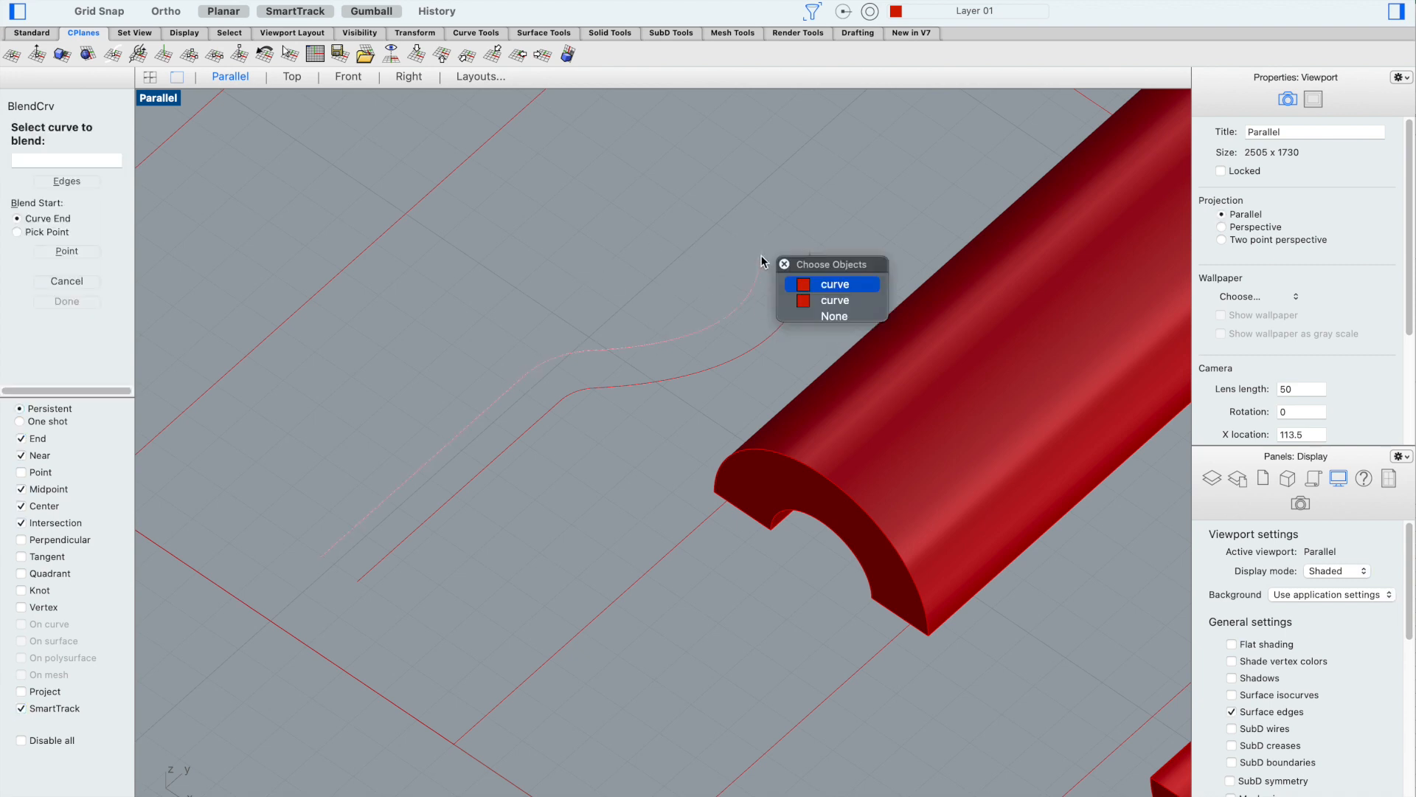
click(848, 285)
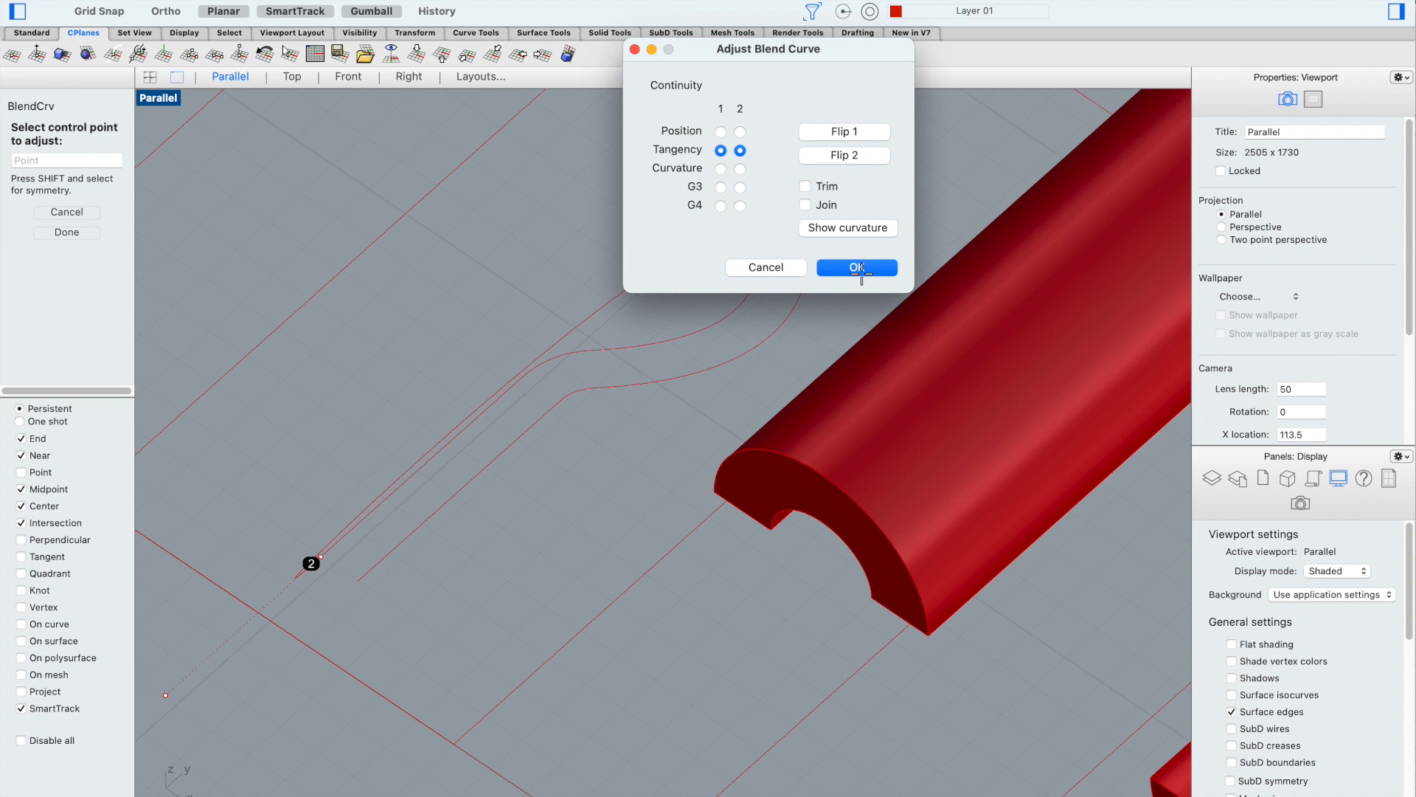
click(854, 267)
Bridge the flared ends of the two parallel profile curves with a rounded blend using BlendCrv
text(bc)
key(Return)
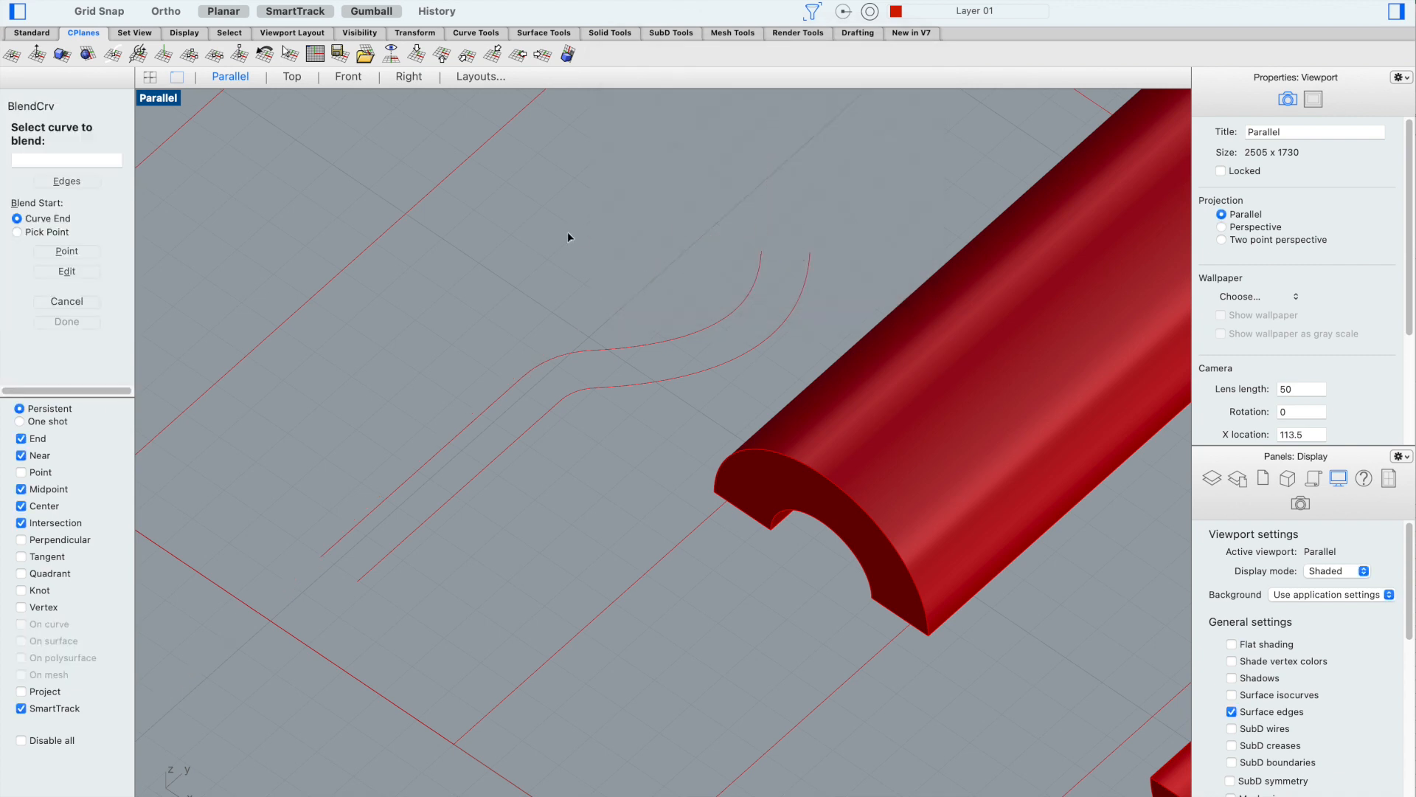
click(762, 258)
click(832, 284)
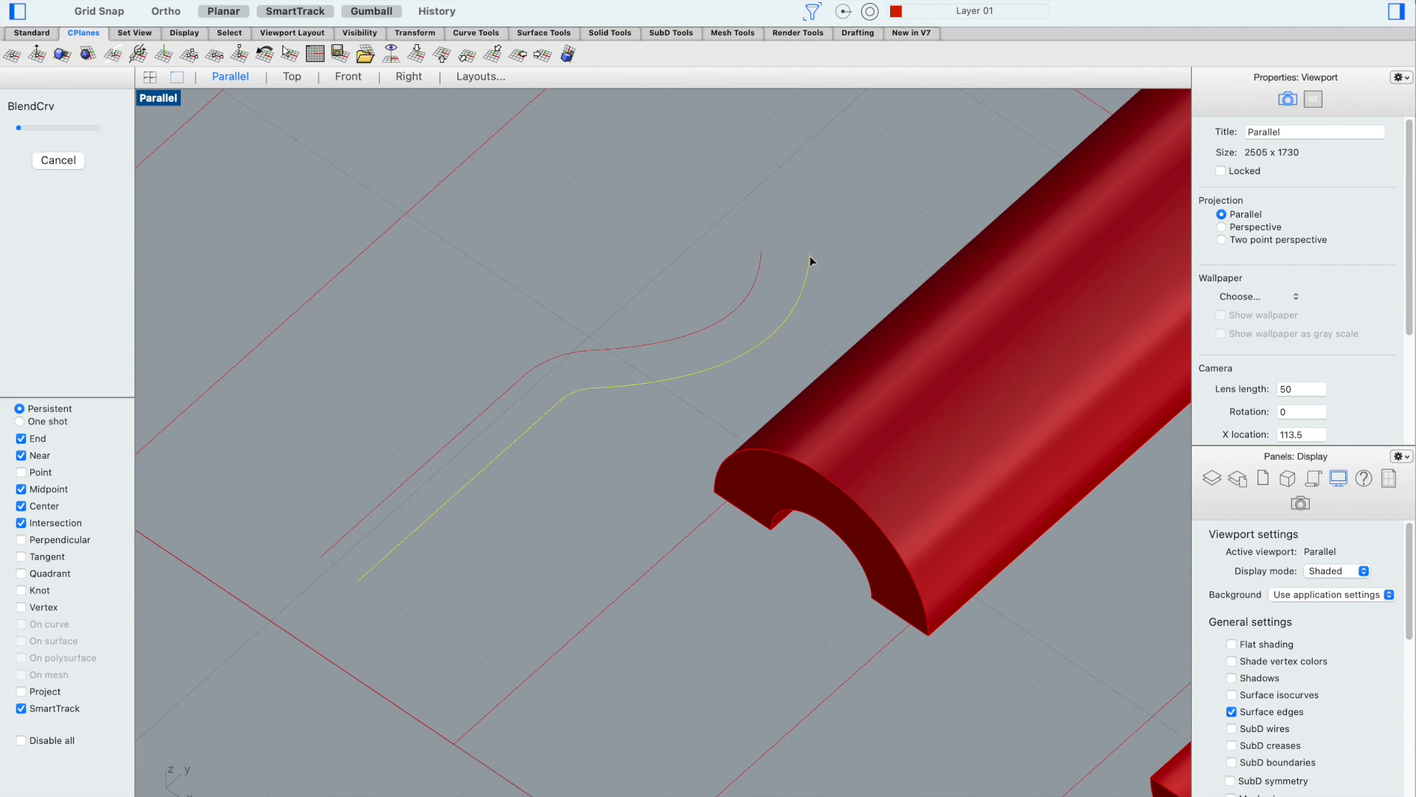
click(814, 262)
click(868, 293)
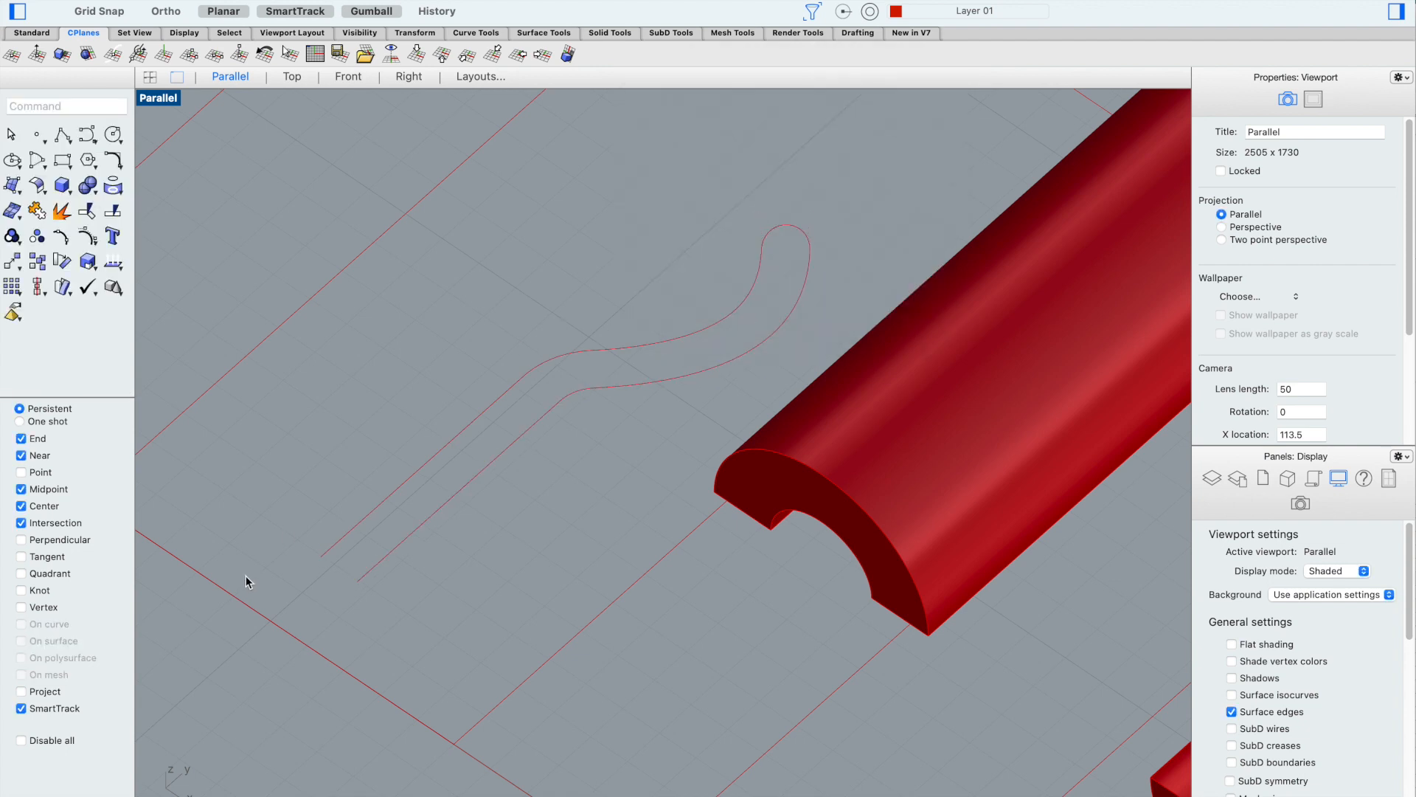
Blend the straight handle ends of the two parallel curves using BlendCrv with Tangency continuity at both ends
key(Return)
click(329, 550)
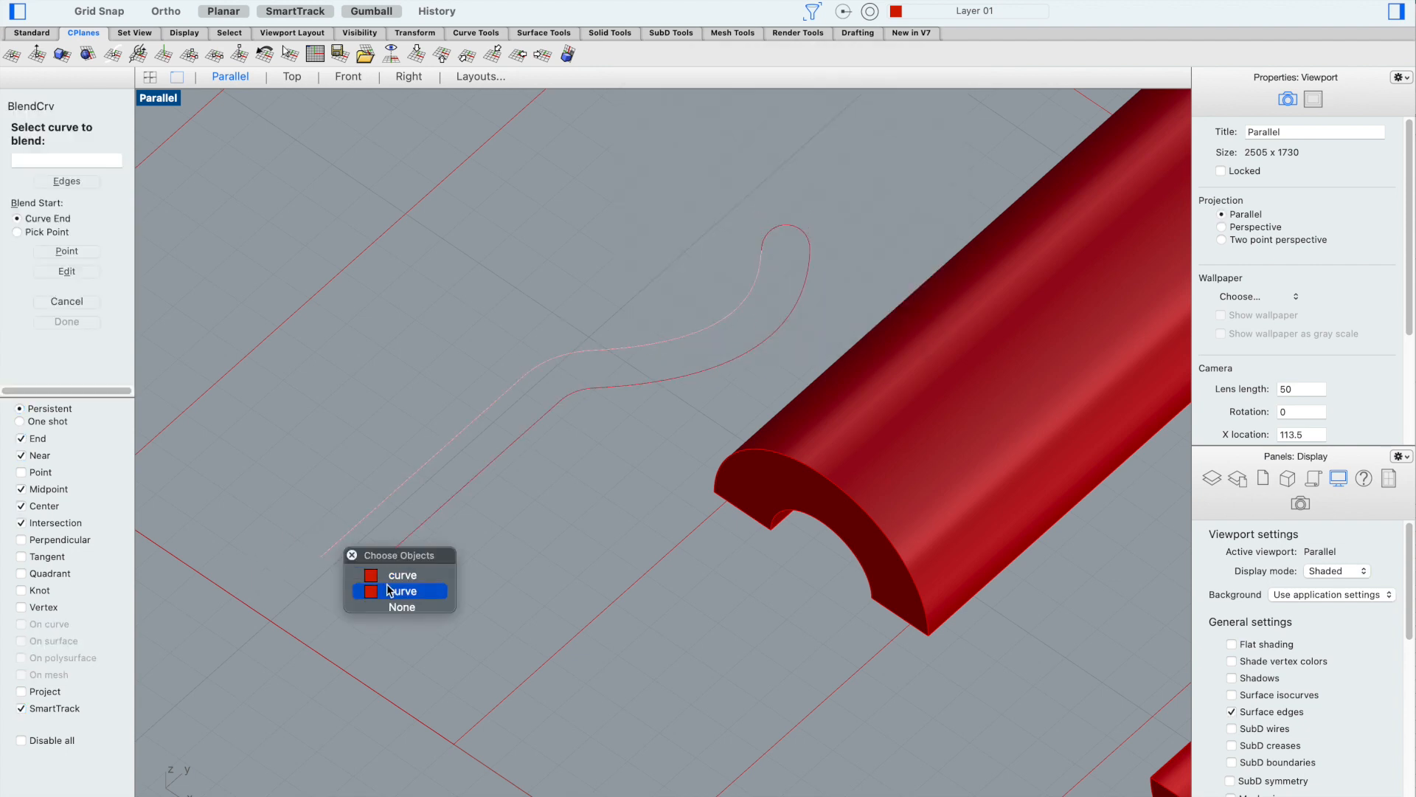
click(391, 580)
click(376, 569)
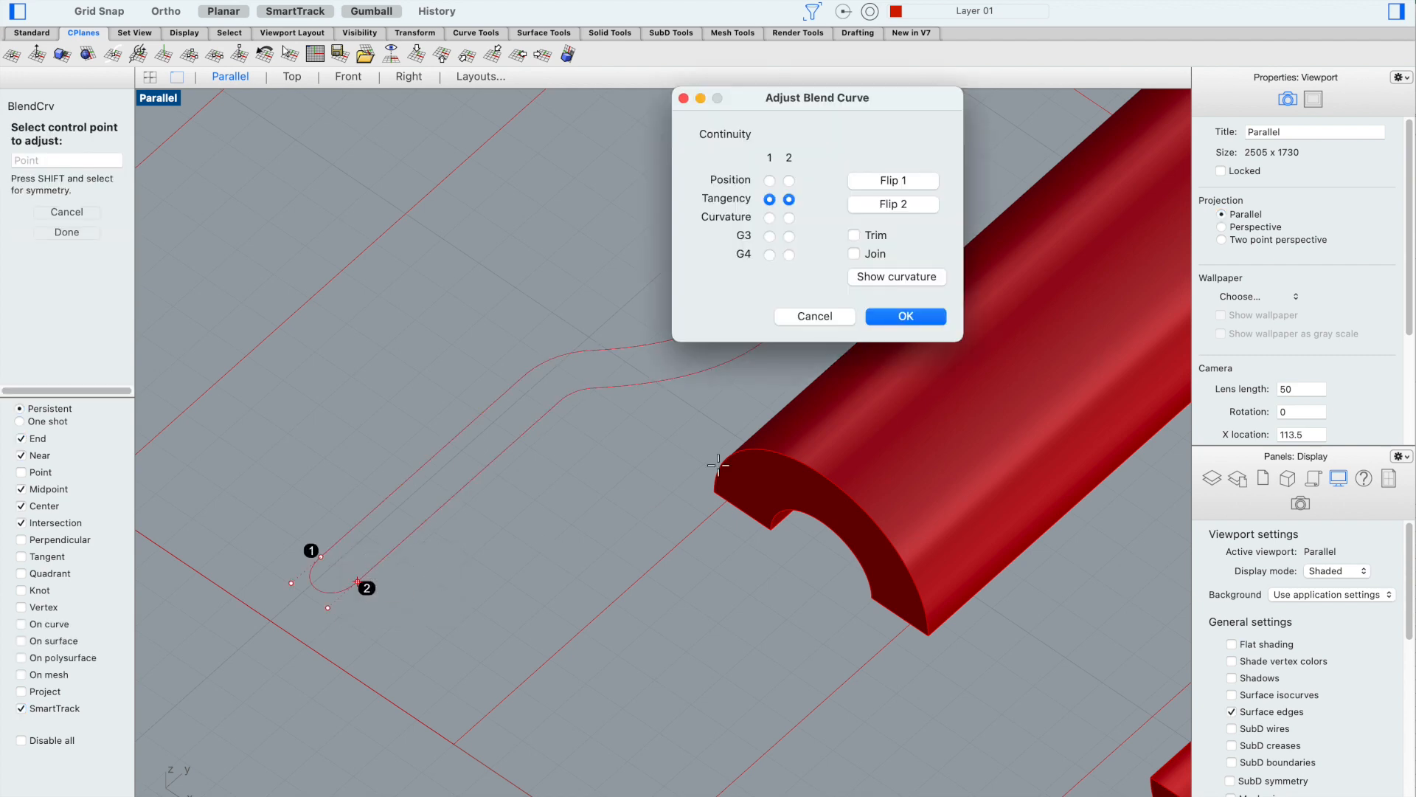
click(930, 319)
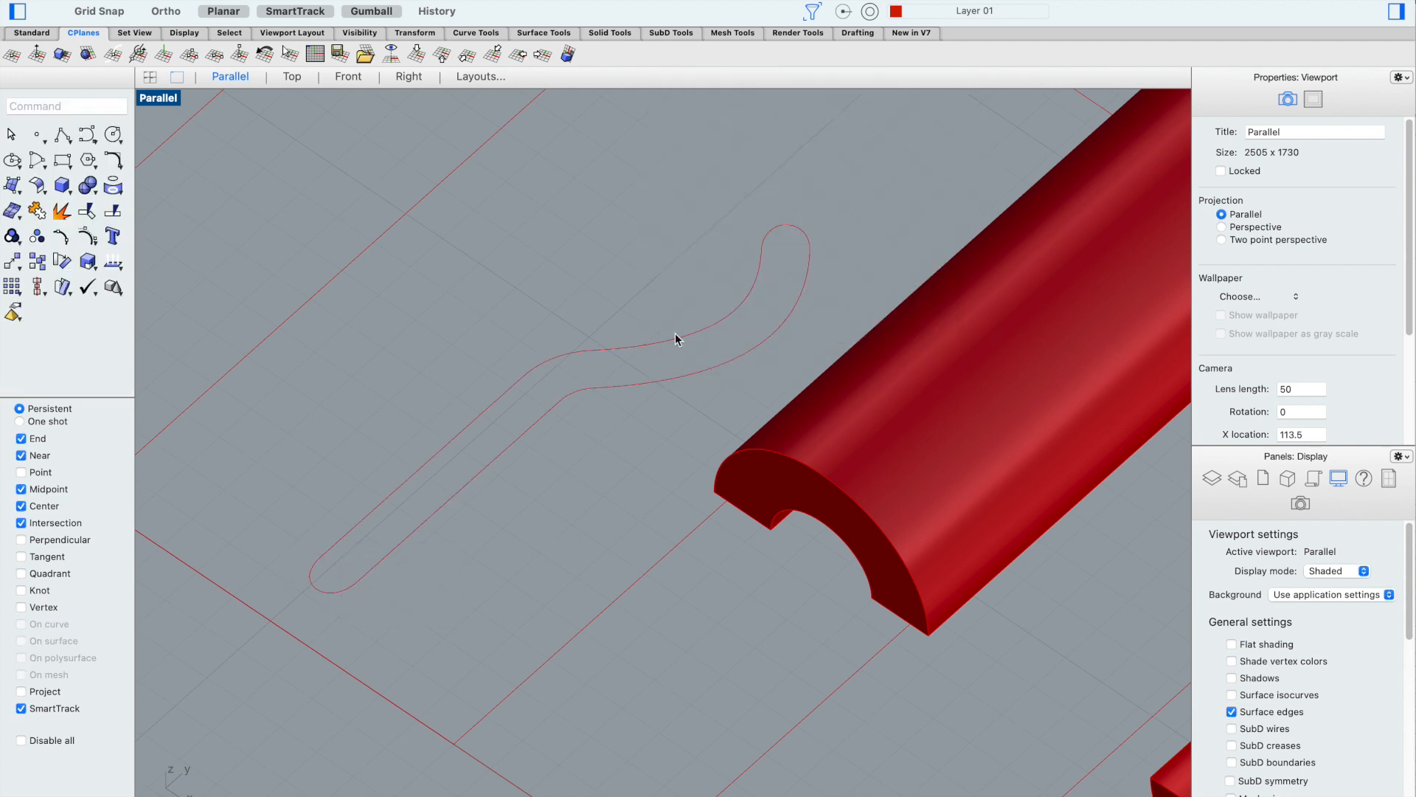
Join the two parallel curves and their two end blends into one closed profile
click(492, 406)
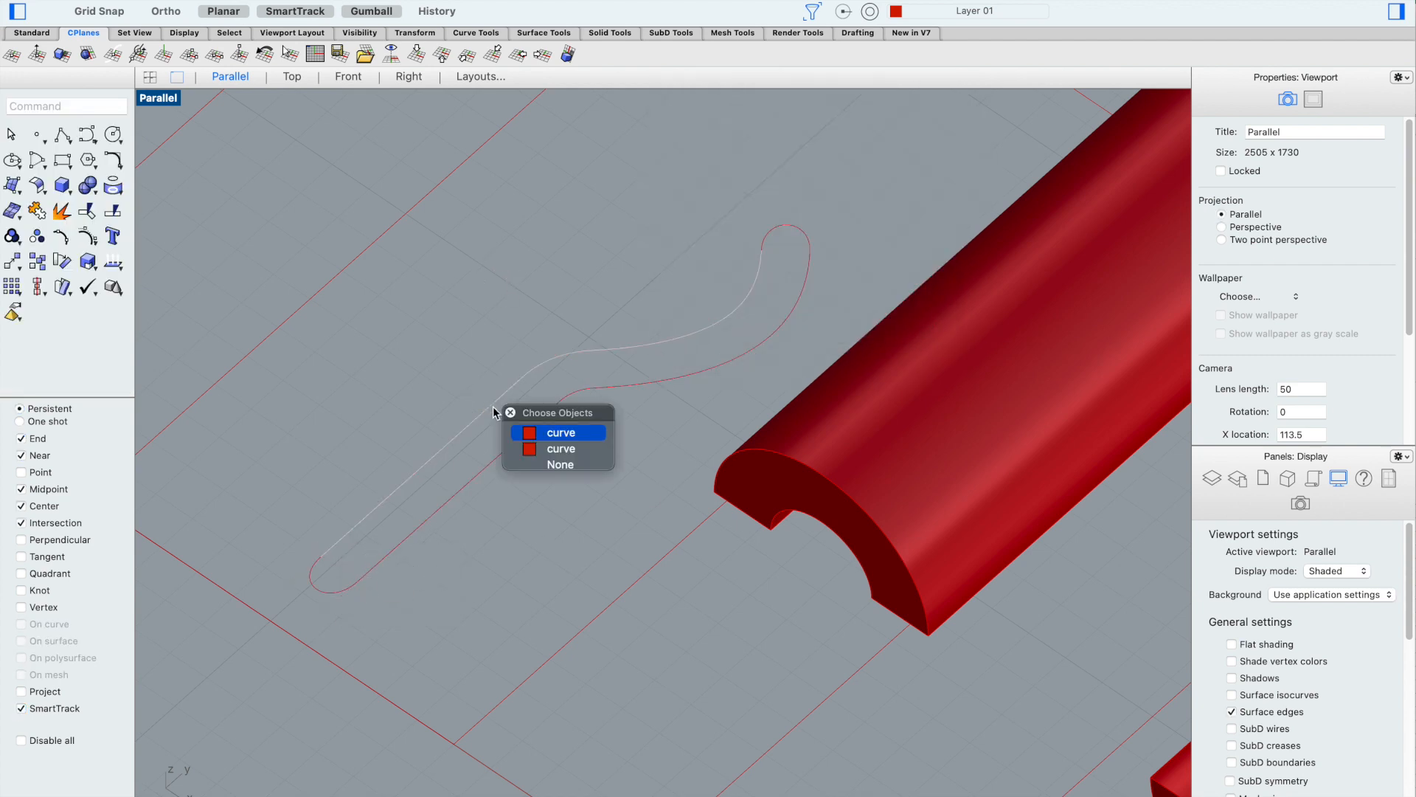
click(562, 433)
click(497, 342)
drag(810, 230, 301, 609)
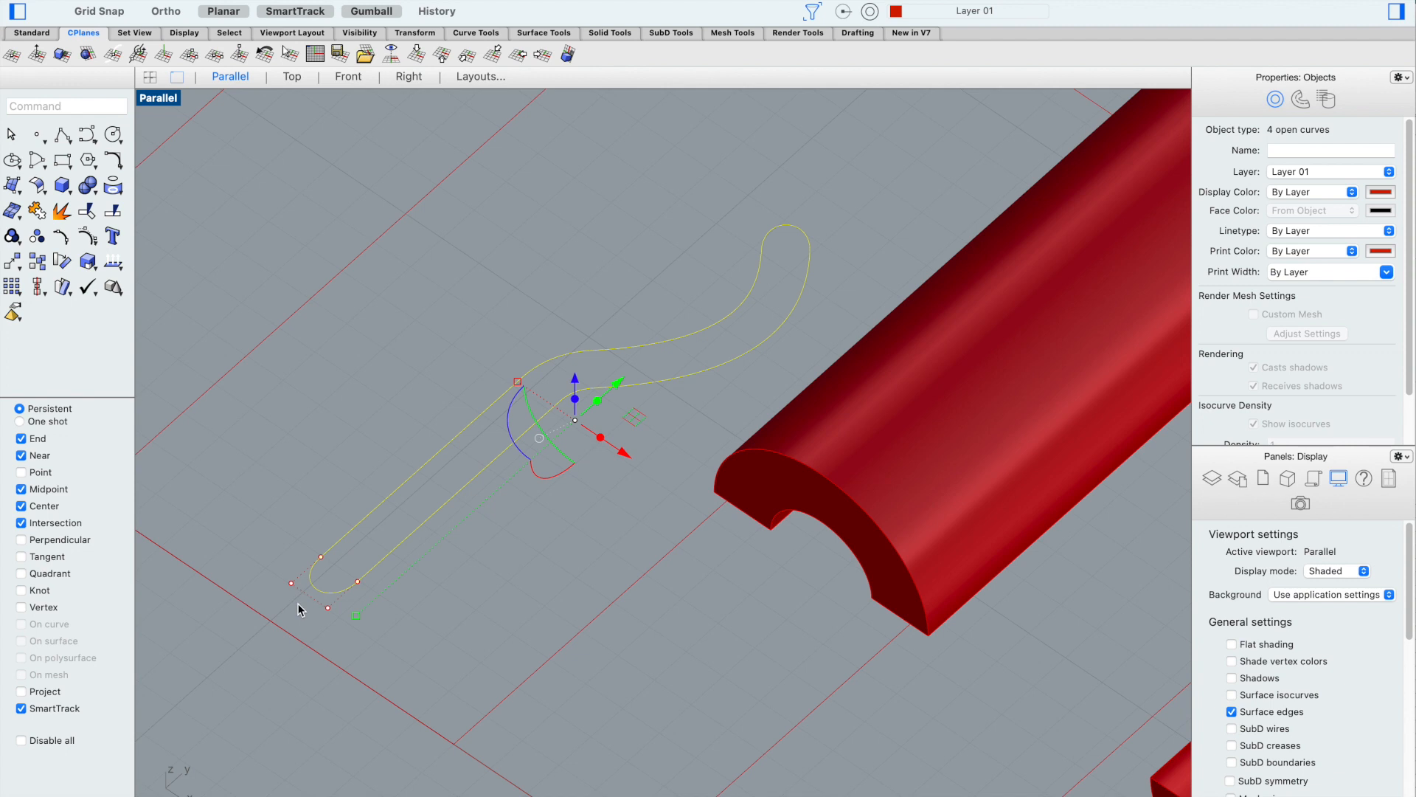
text(join)
key(Return)
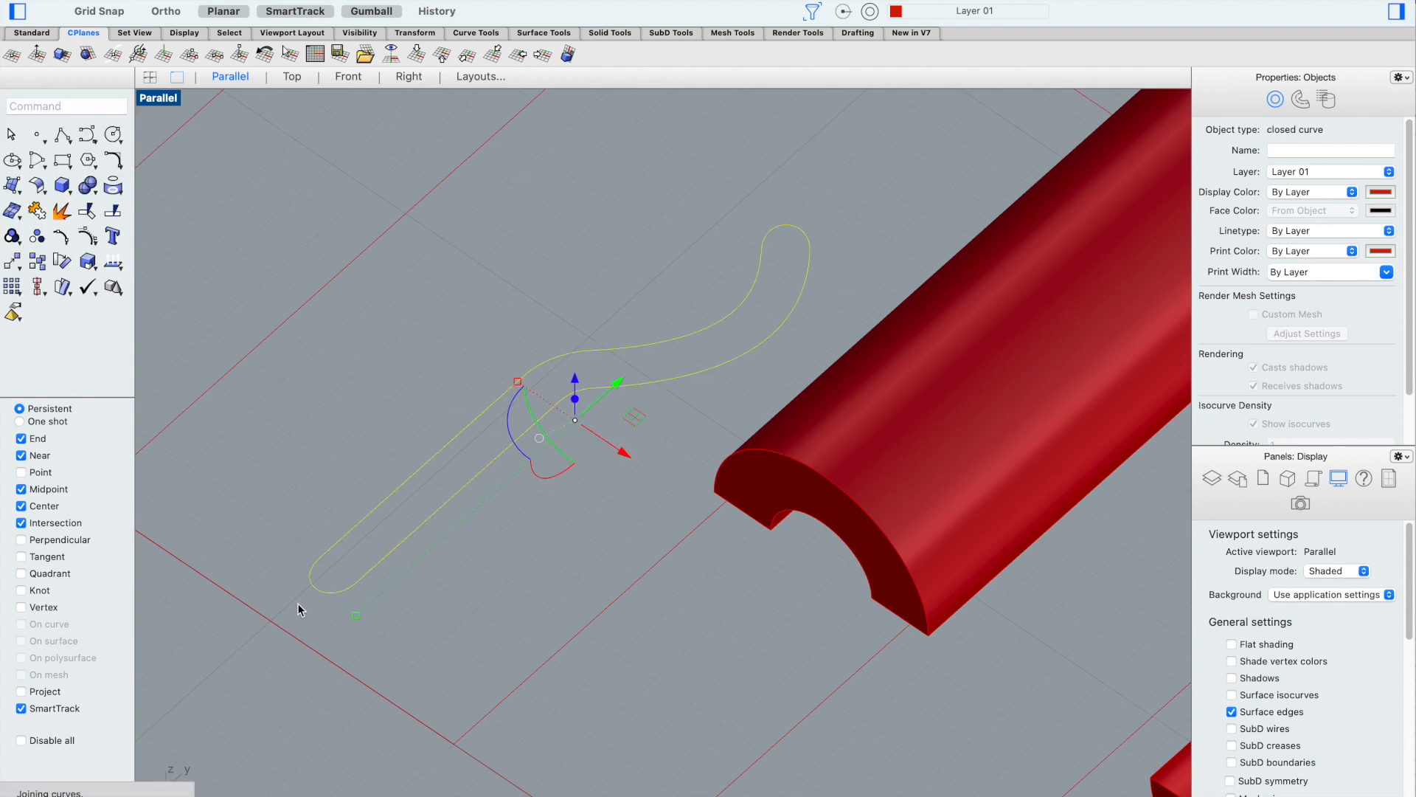
Revolve the closed profile through a half turn about an axis running alongside its straight handle, from beyond the flared end to the handle end
text(revolve)
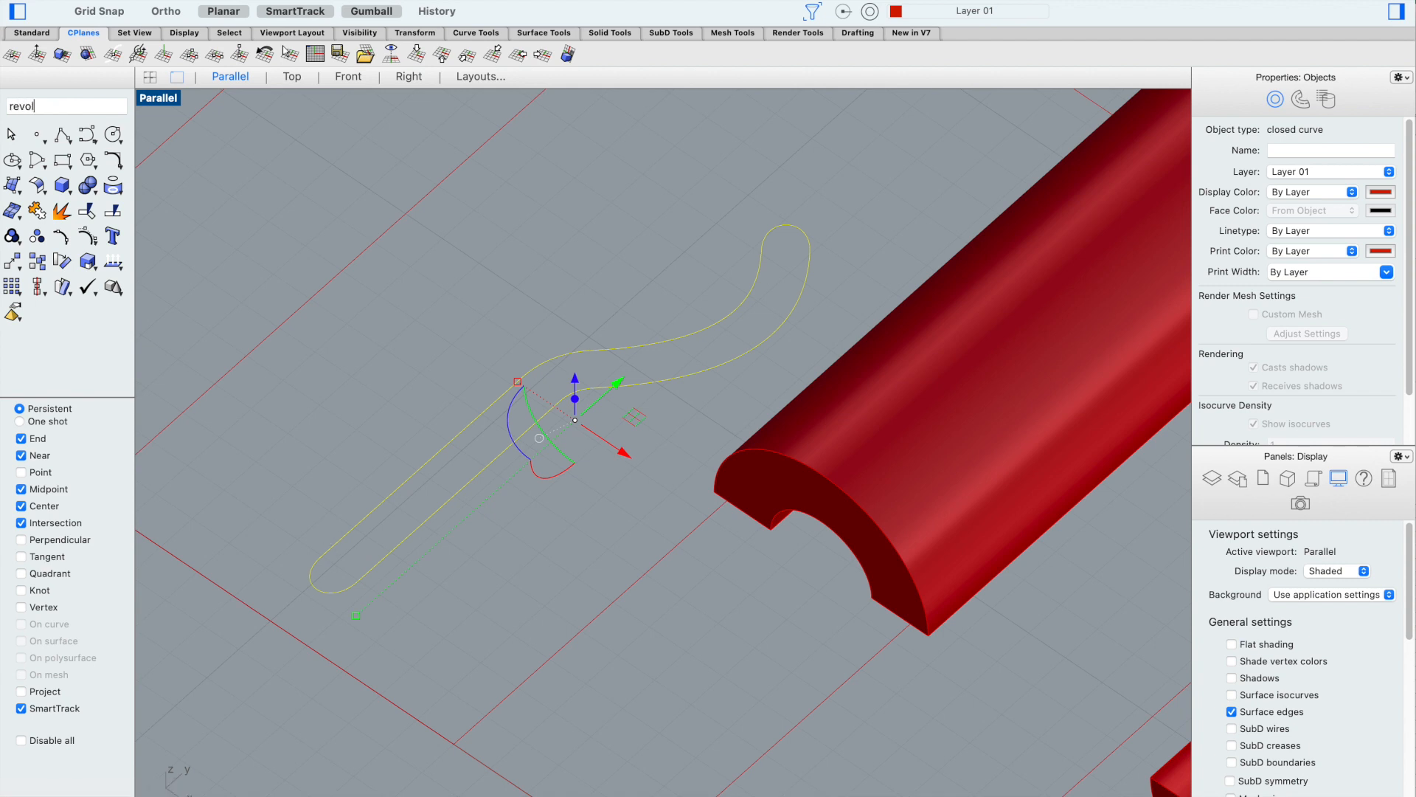
key(Return)
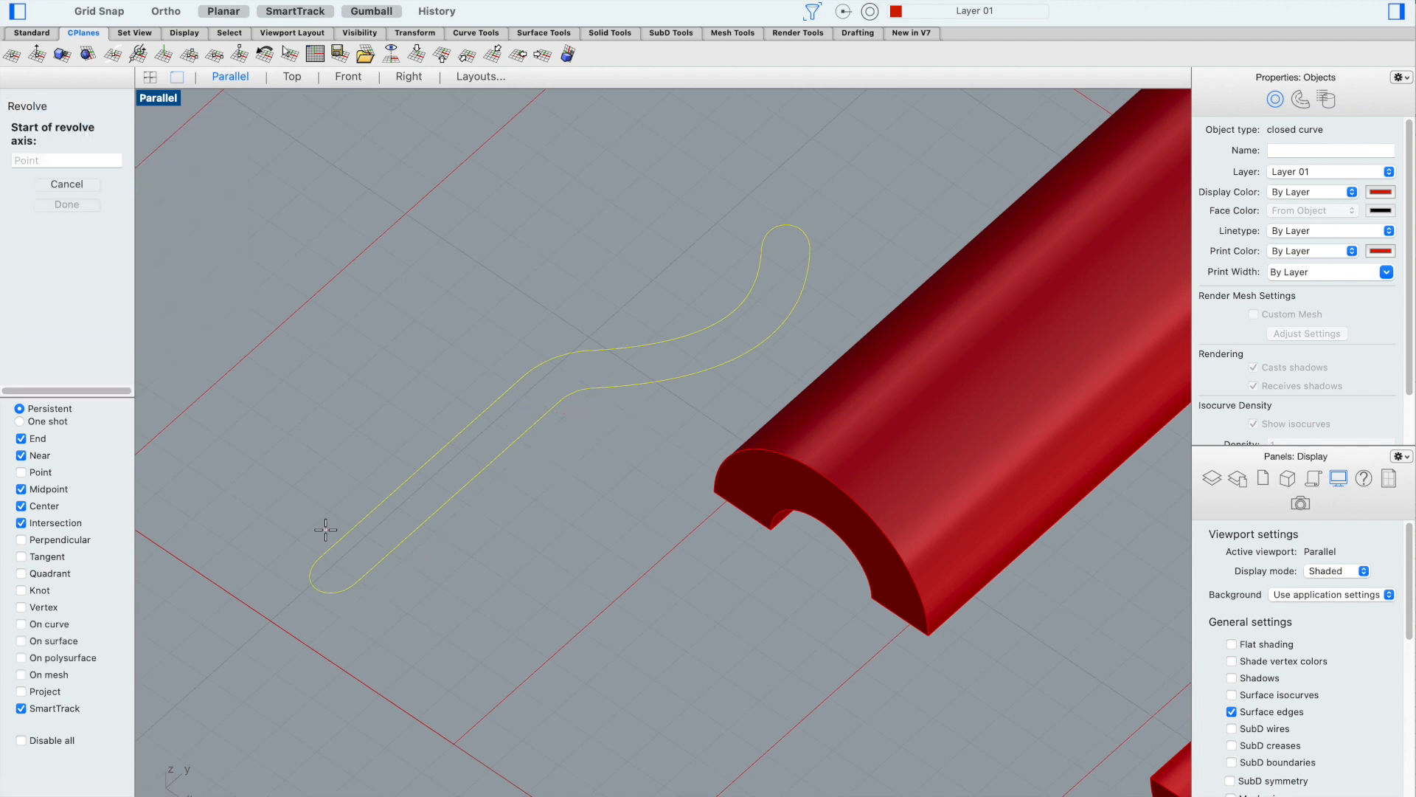
click(739, 179)
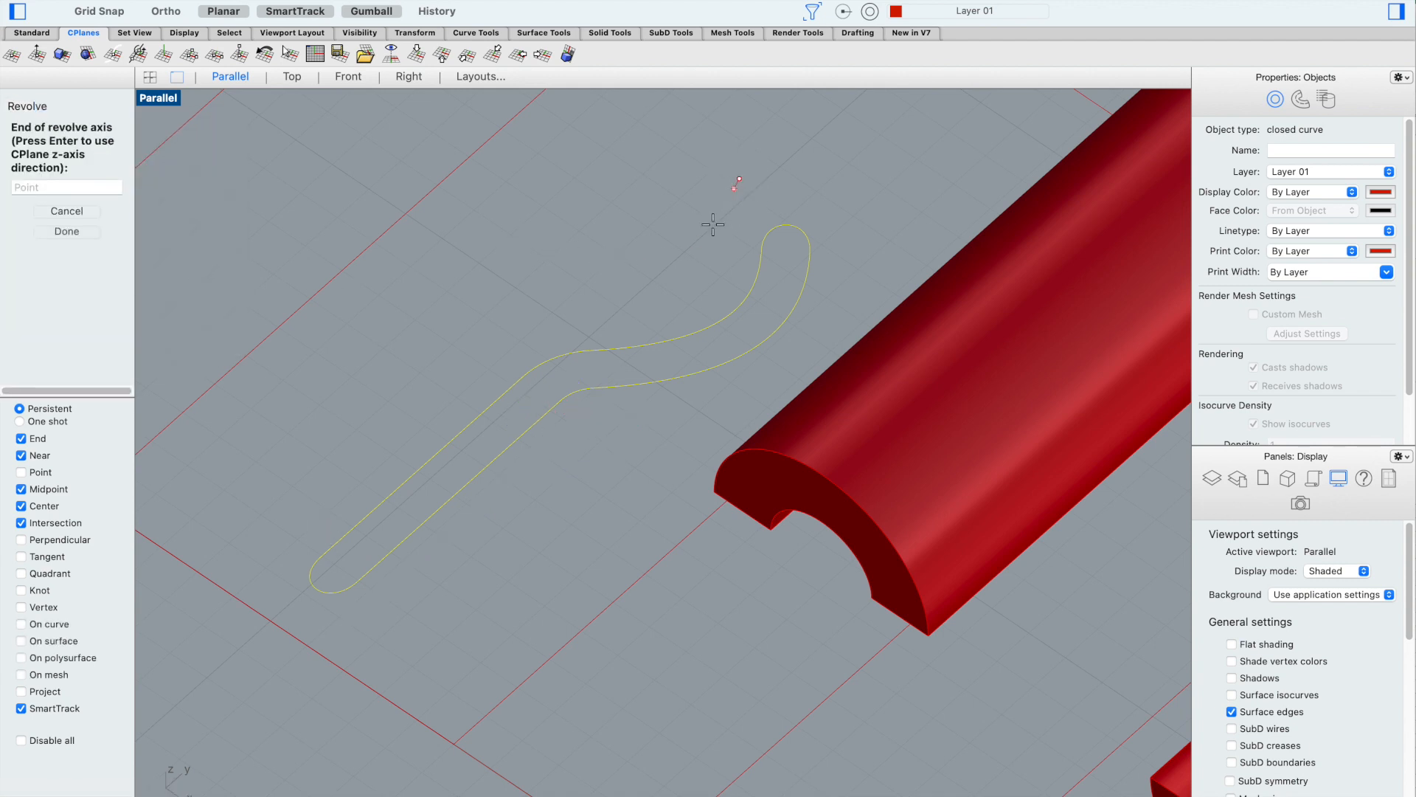
click(281, 537)
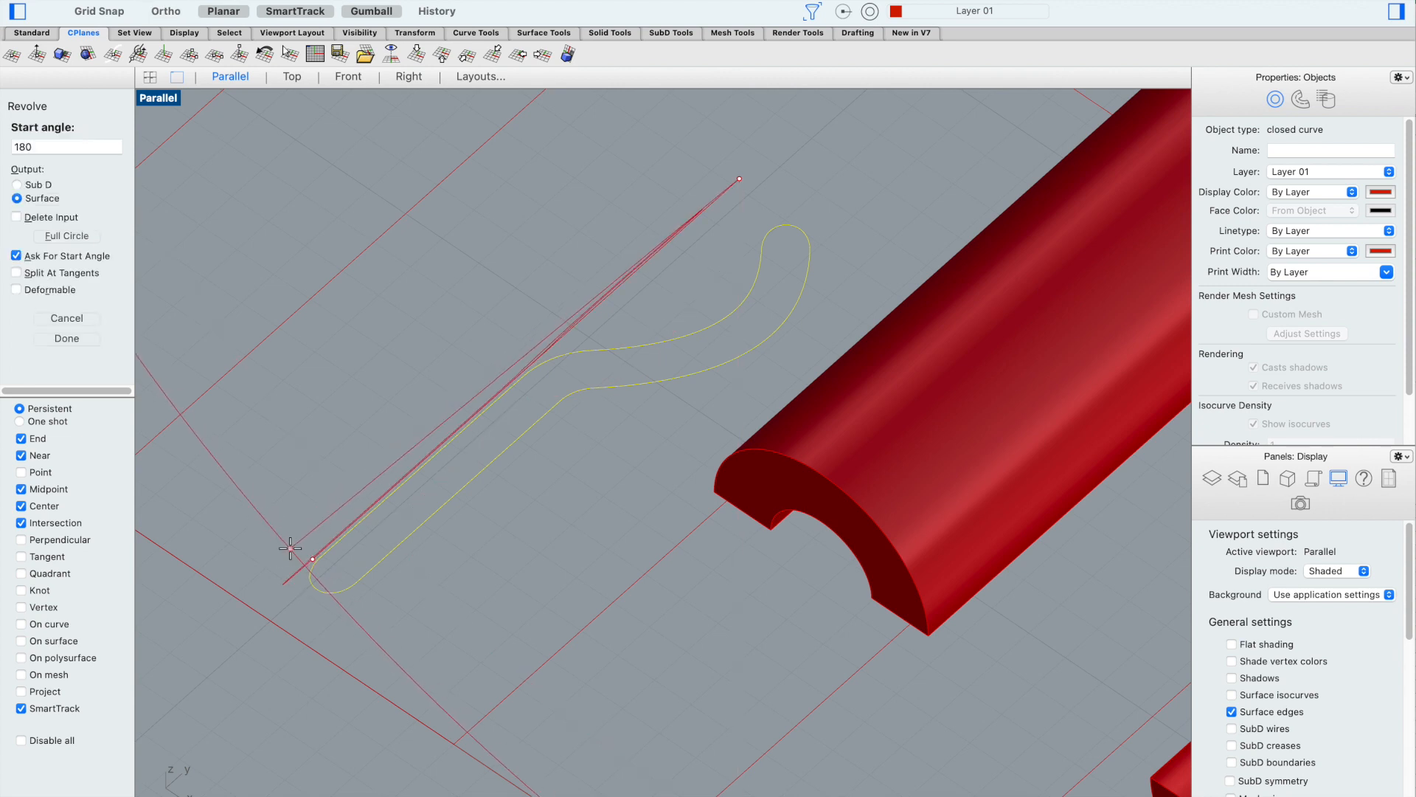
click(296, 548)
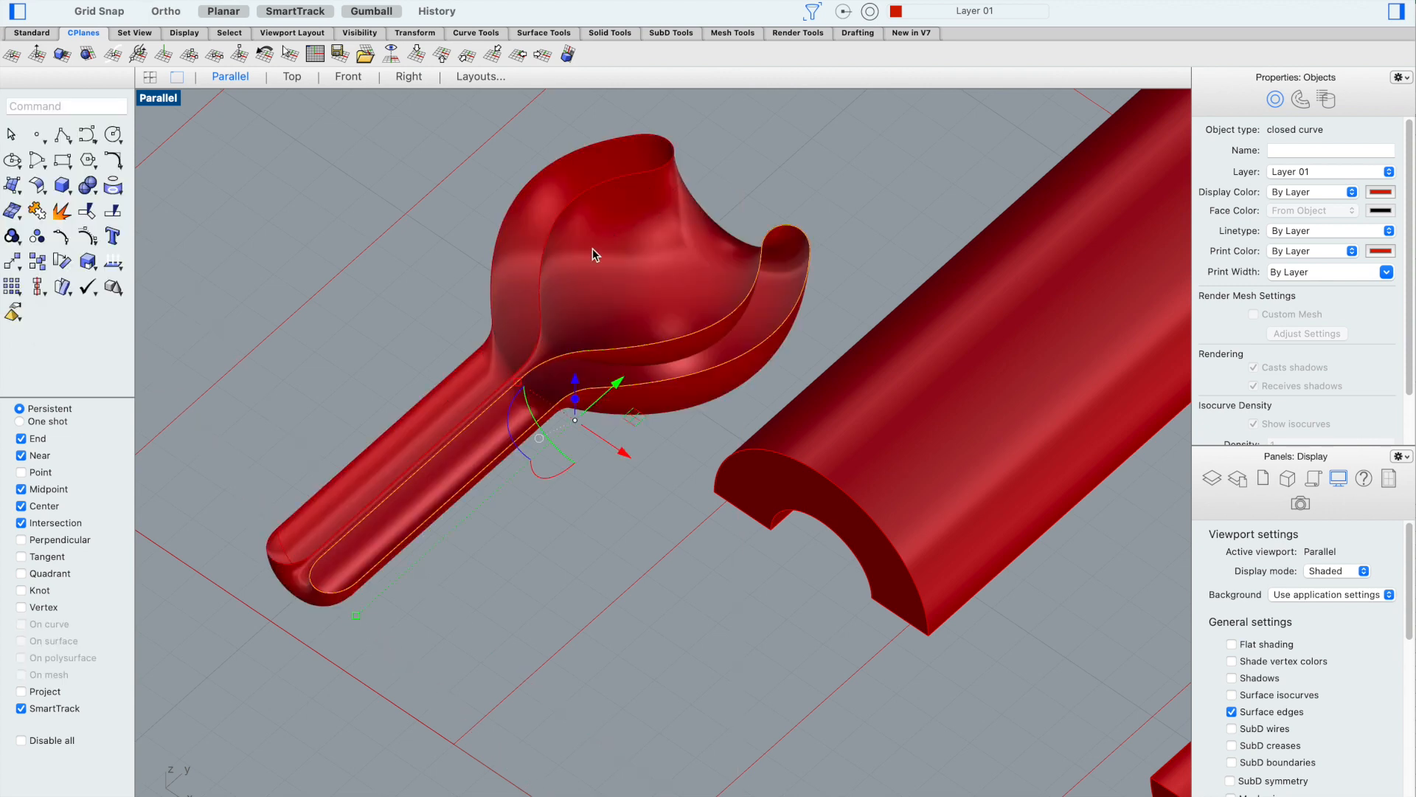
Cap the open flat faces of the half-revolved scoop to make it a closed solid
click(437, 330)
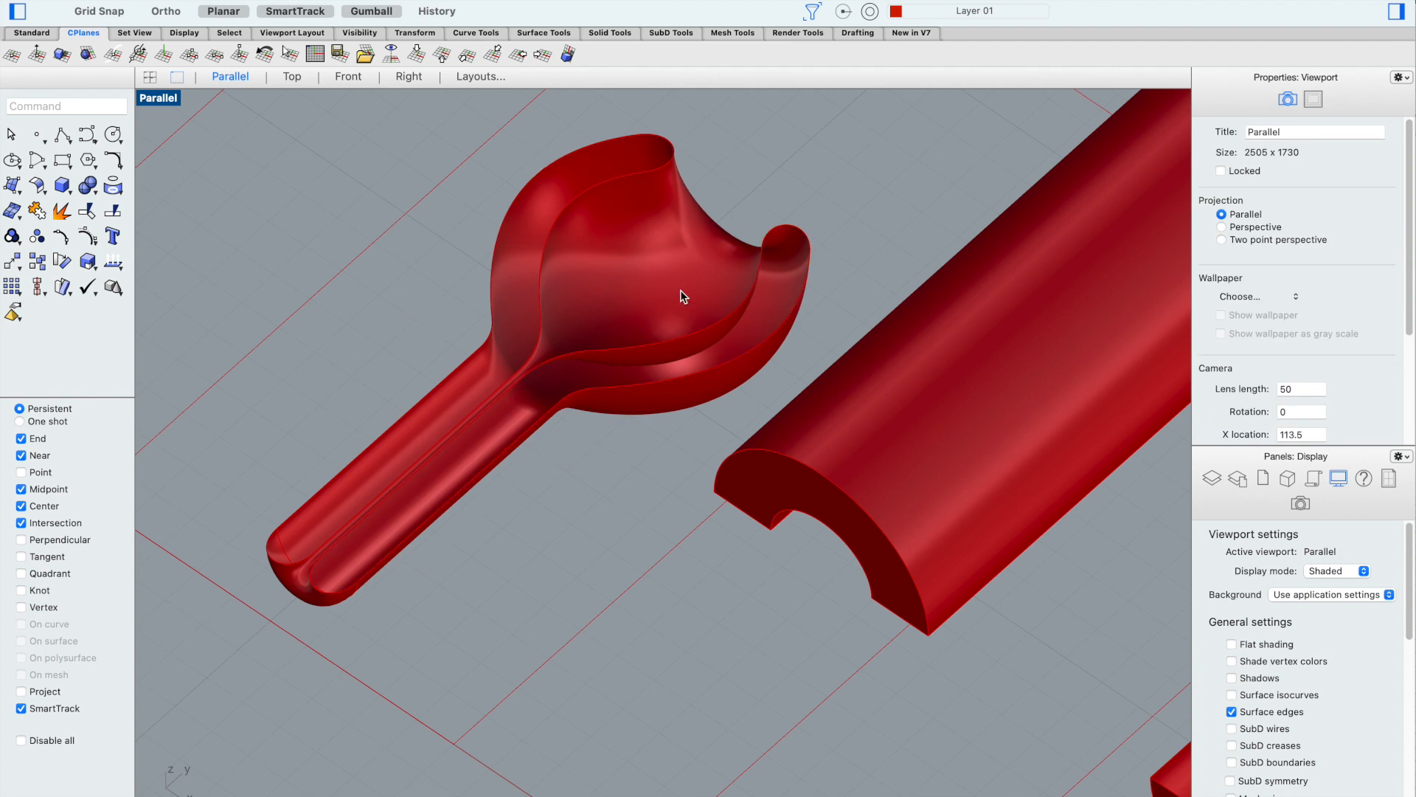
click(712, 397)
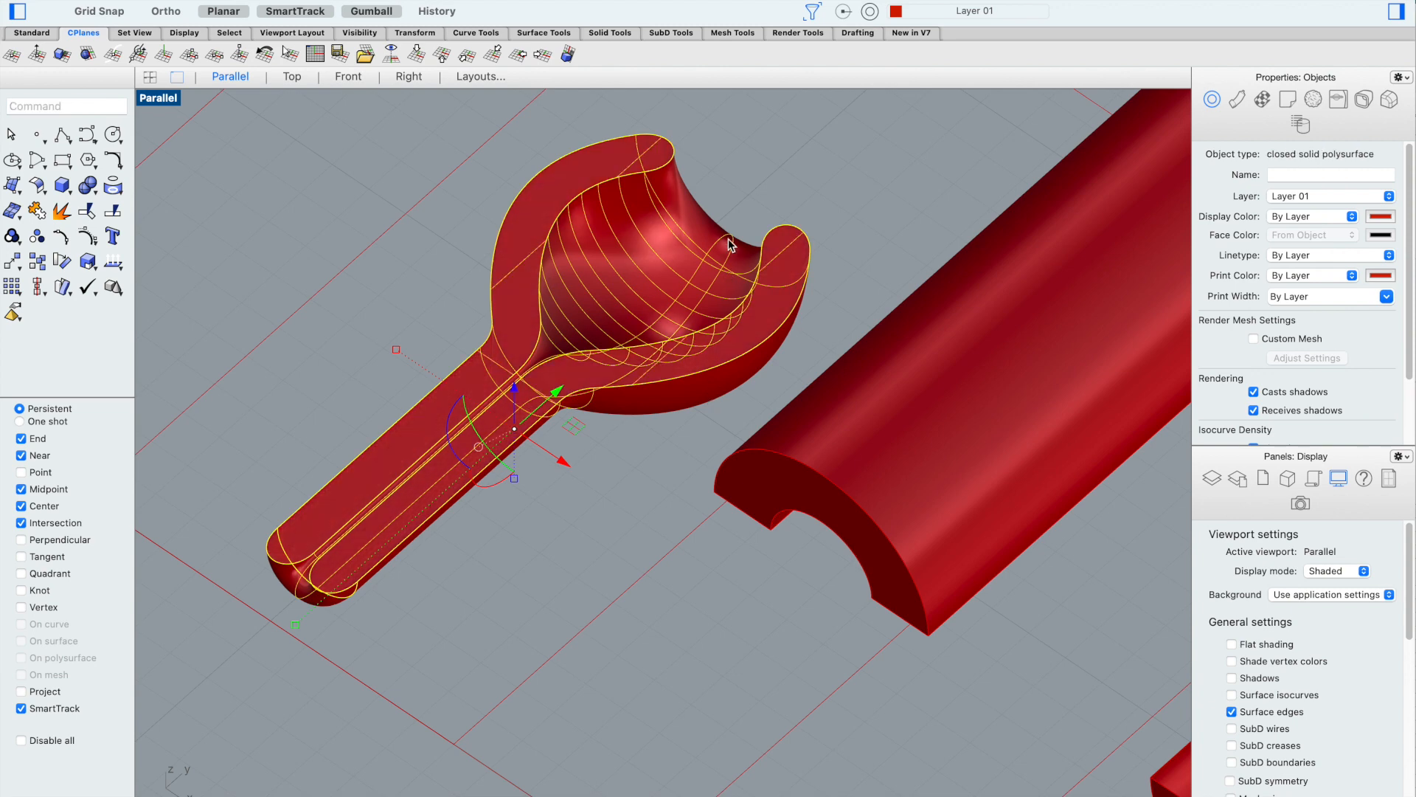
click(728, 121)
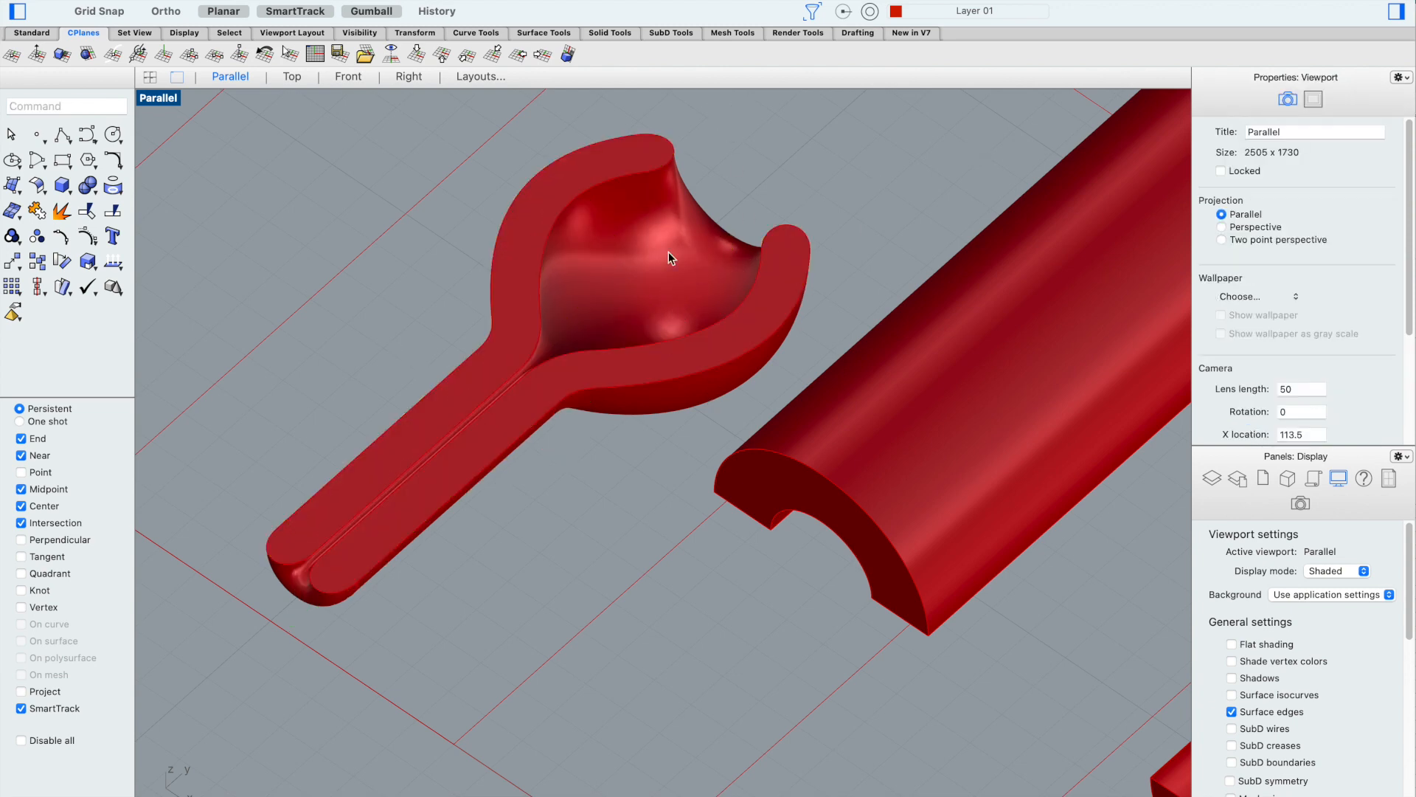
Examine the capped scoop together with the other boxes, cylinders and extrusions in the scene
scroll(674, 436, down, 6)
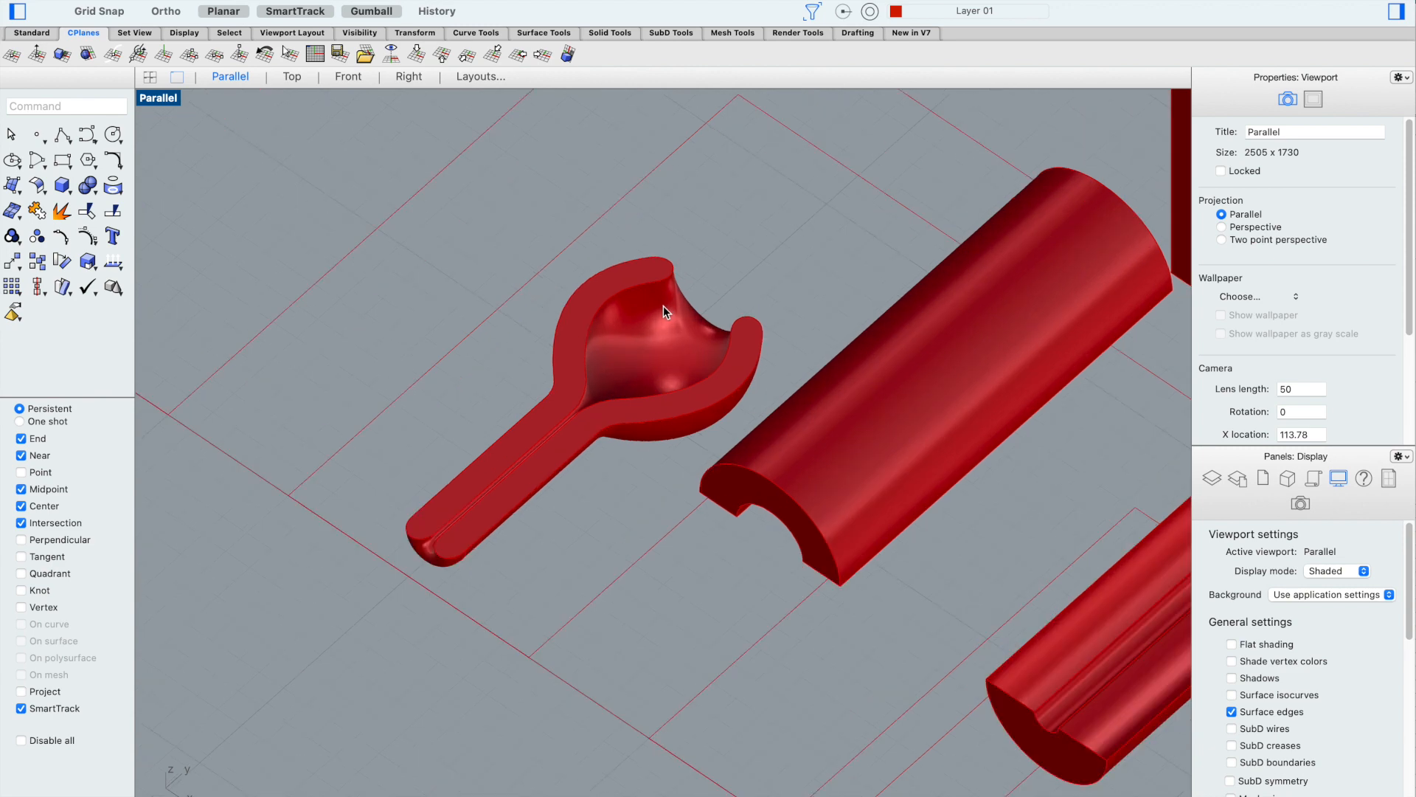
scroll(664, 336, down, 8)
scroll(902, 383, down, 5)
scroll(953, 338, up, 5)
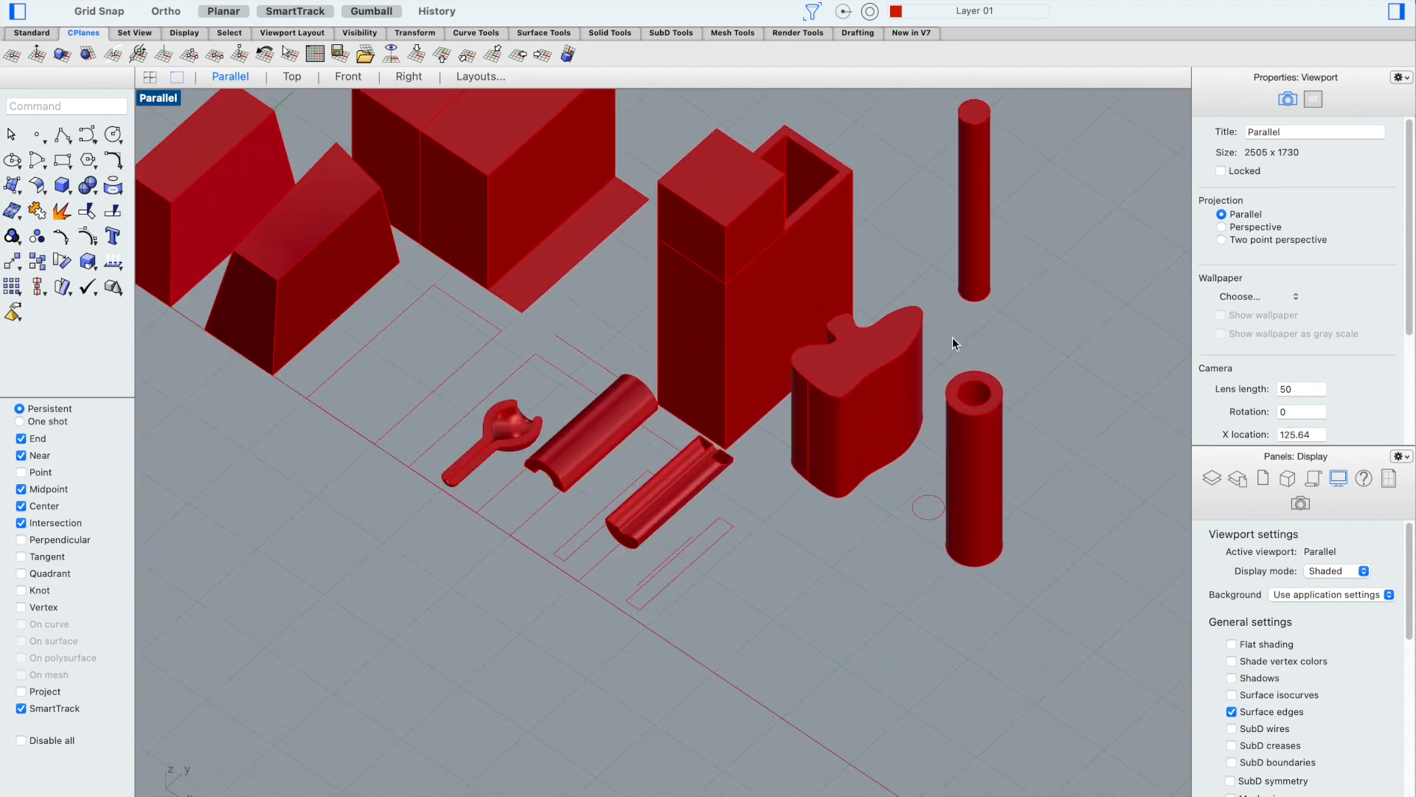
scroll(516, 295, down, 6)
scroll(612, 199, up, 5)
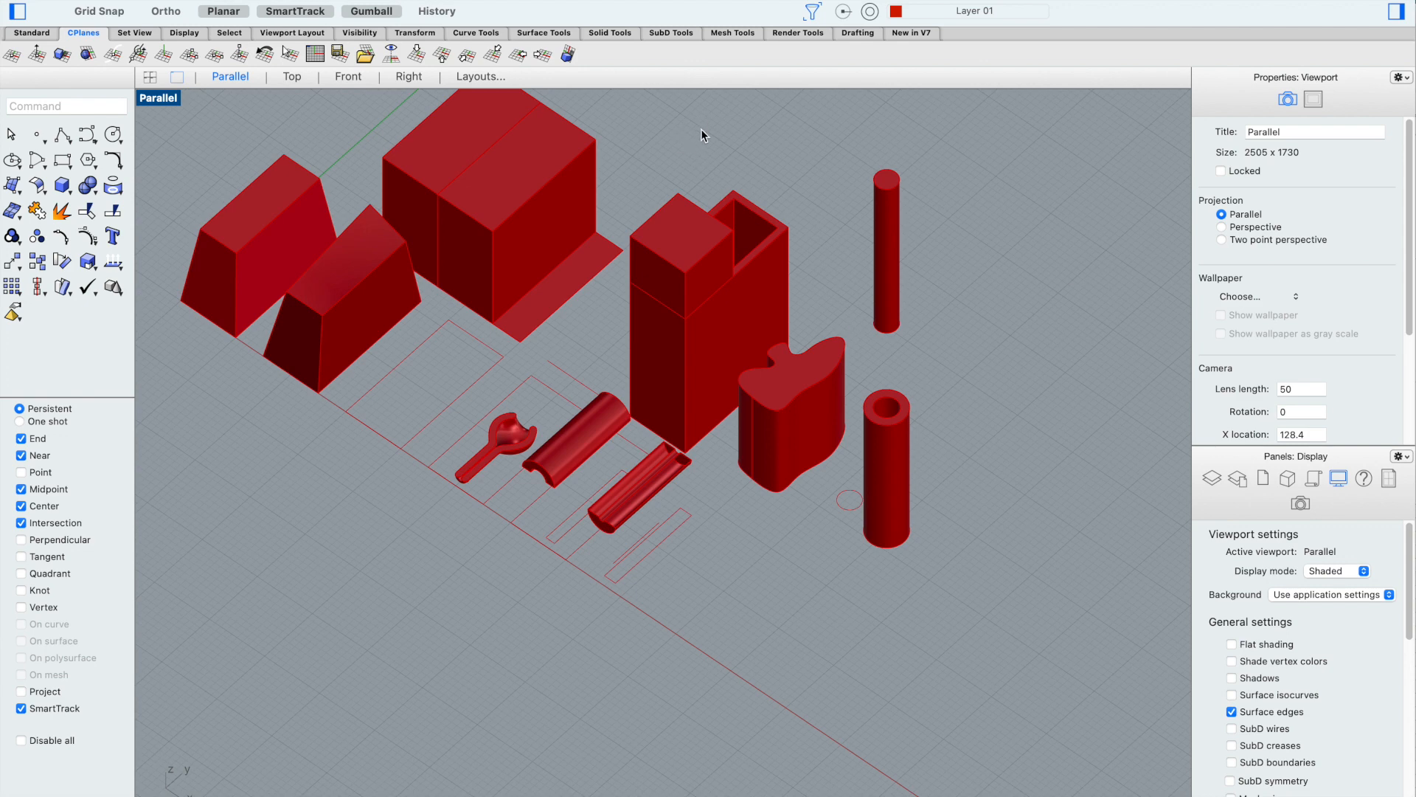
scroll(704, 134, down, 2)
middle_click(883, 148)
click(922, 187)
middle_click(741, 131)
mouse_move(741, 130)
scroll(672, 122, up, 3)
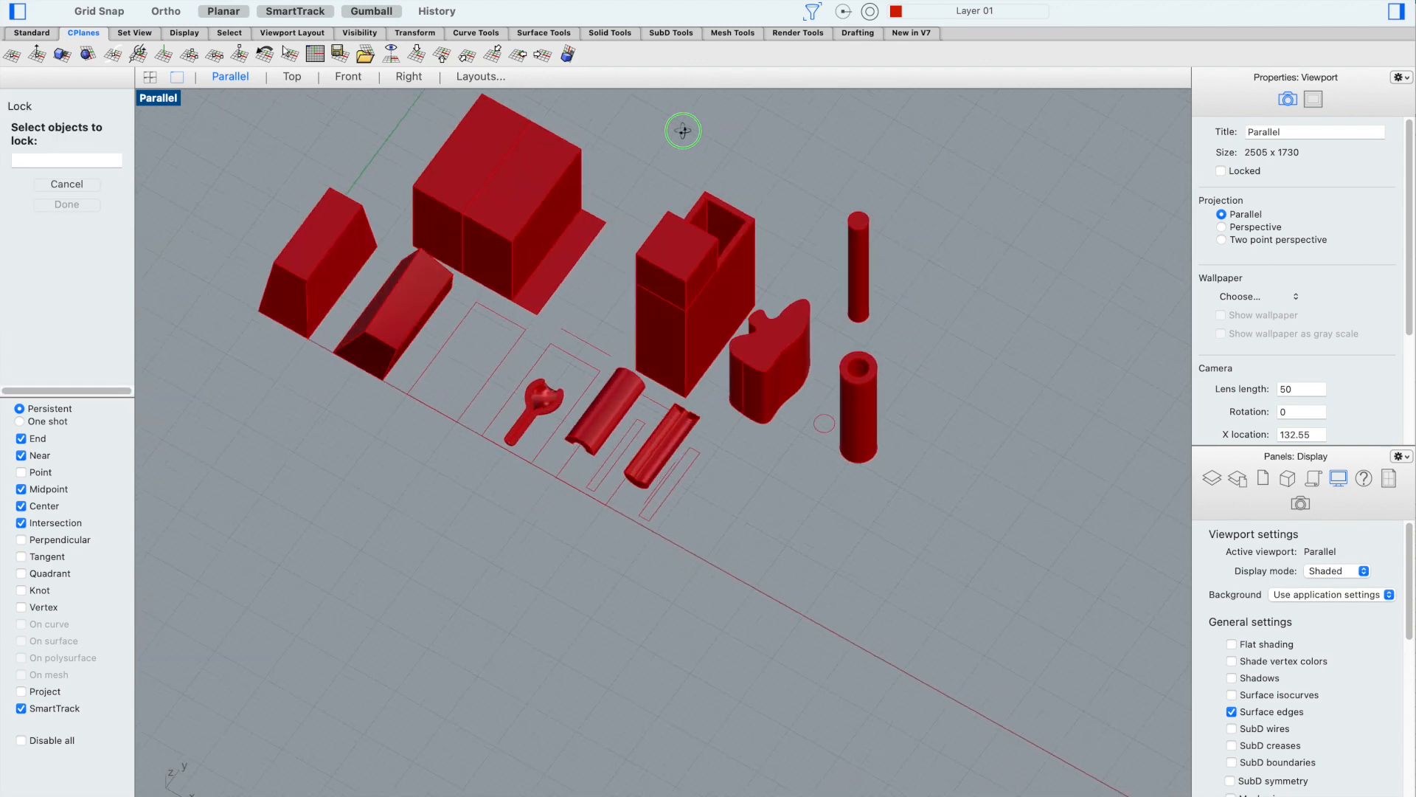
shift+right_drag(665, 134, 698, 184)
scroll(736, 249, up, 4)
click(522, 298)
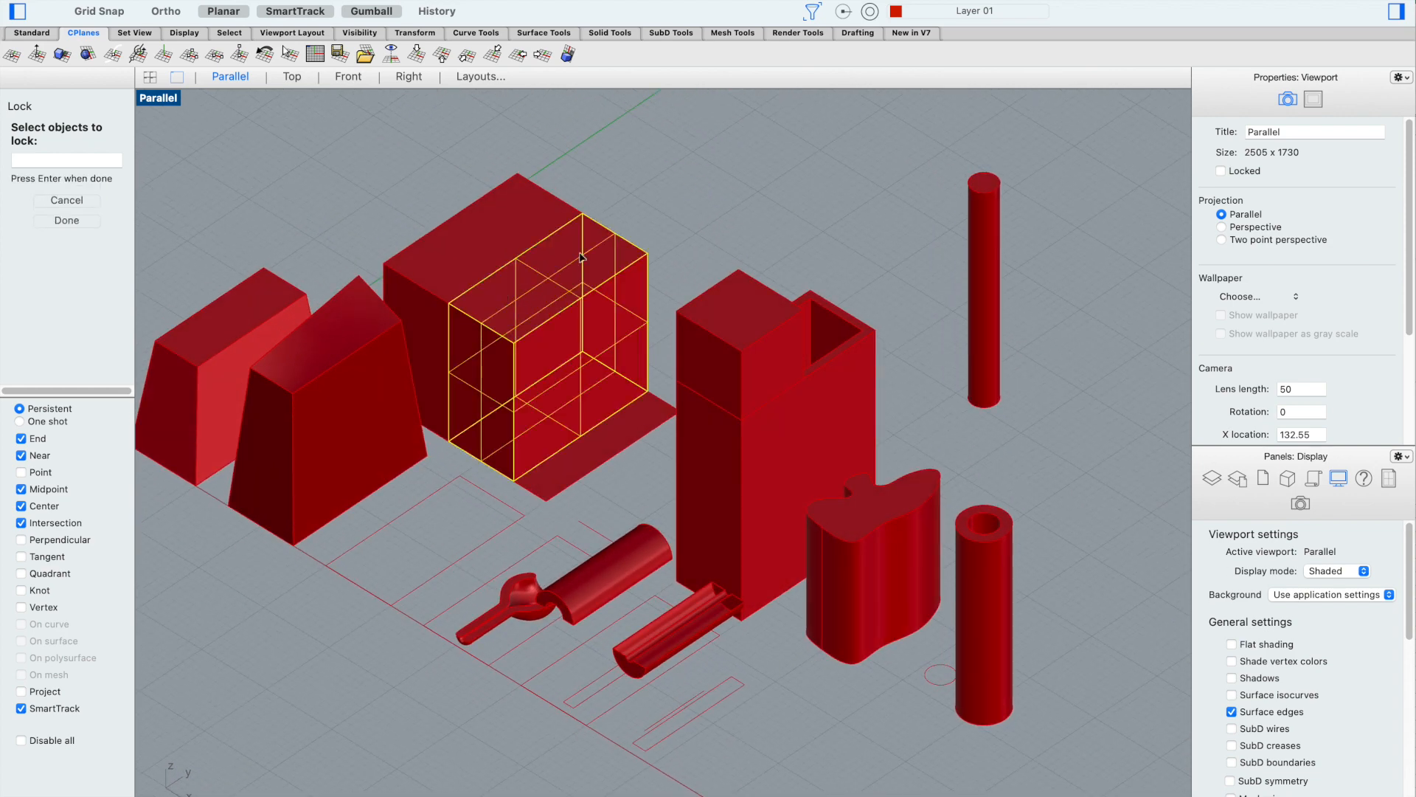
scroll(598, 285, up, 3)
shift+right_drag(399, 305, 536, 289)
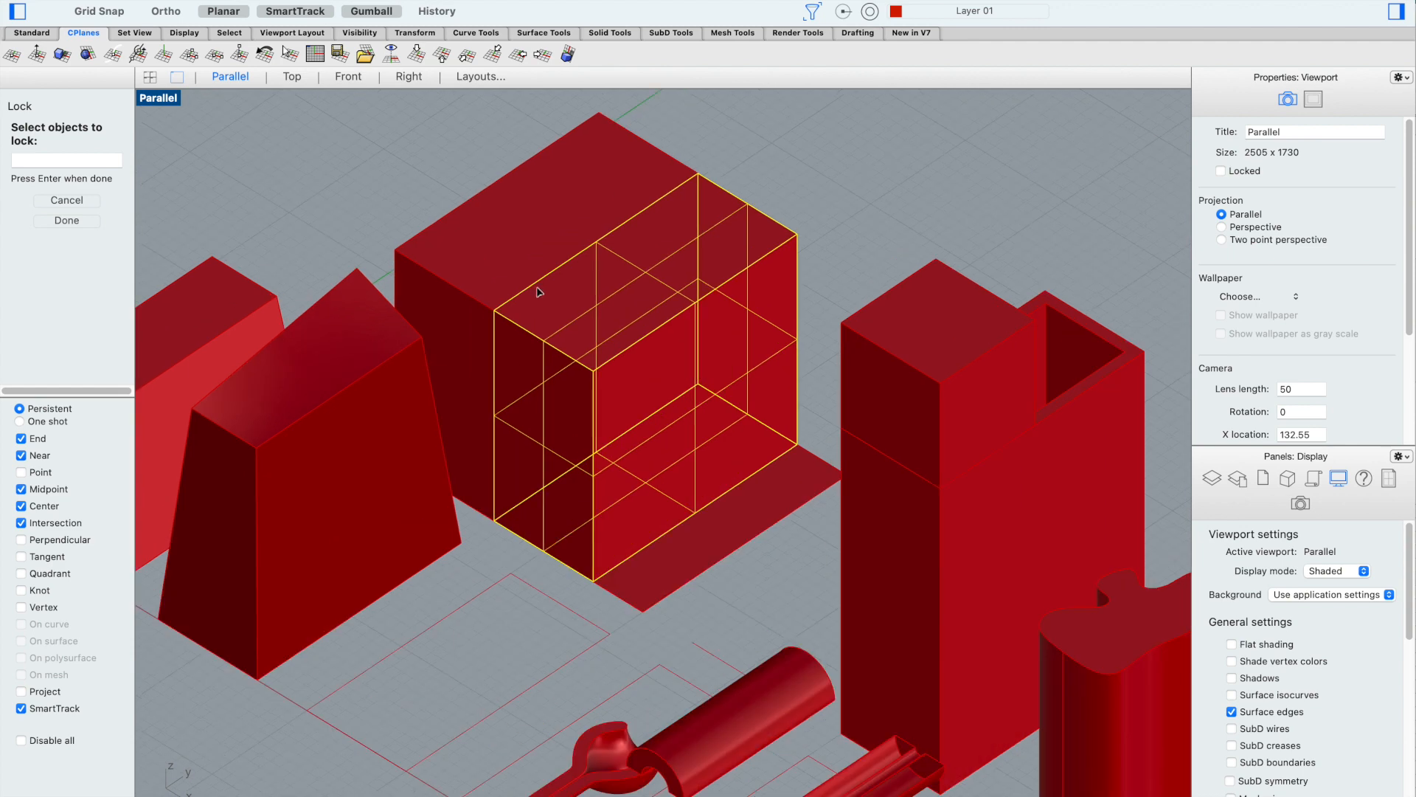
scroll(908, 295, down, 2)
scroll(926, 317, down, 2)
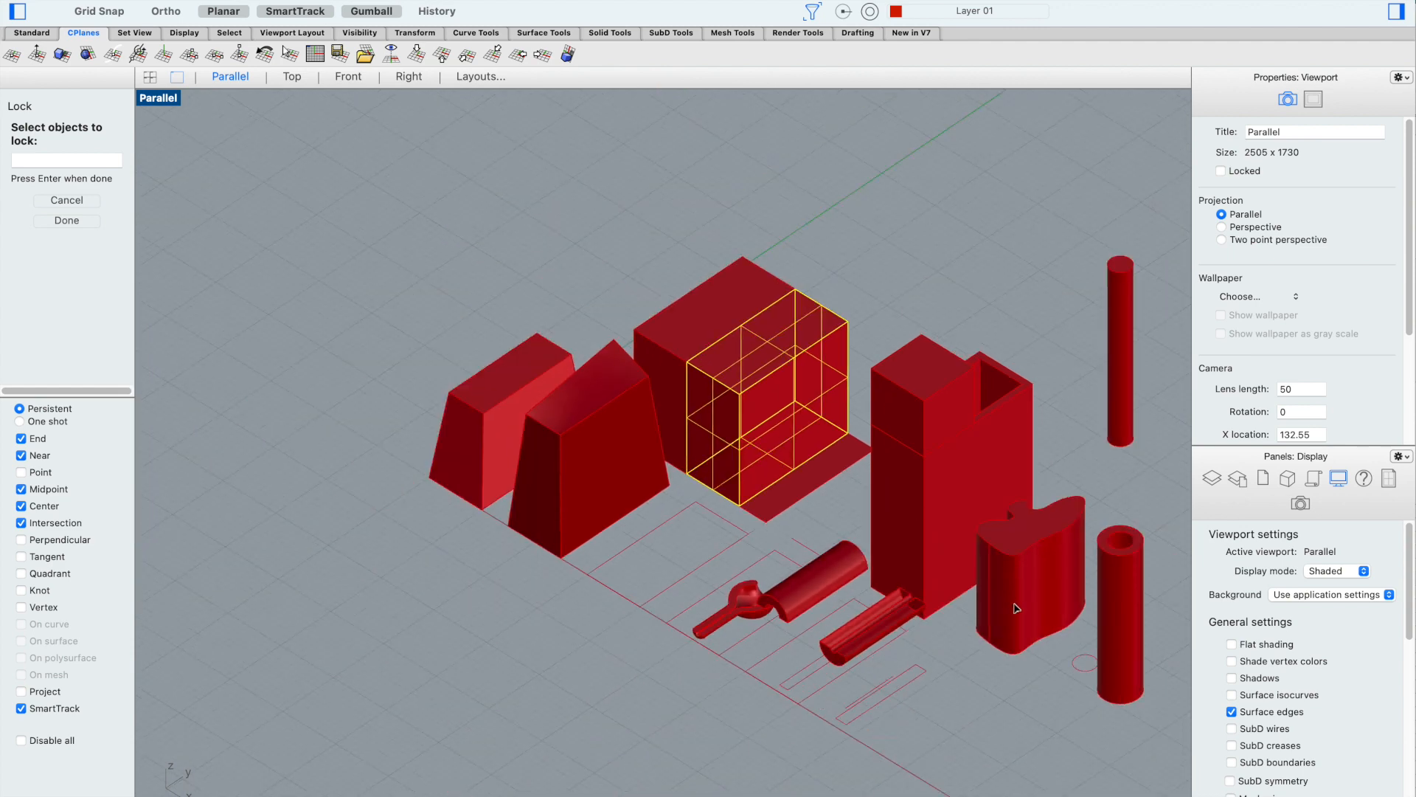
scroll(1010, 551, up, 5)
scroll(898, 378, down, 2)
click(546, 156)
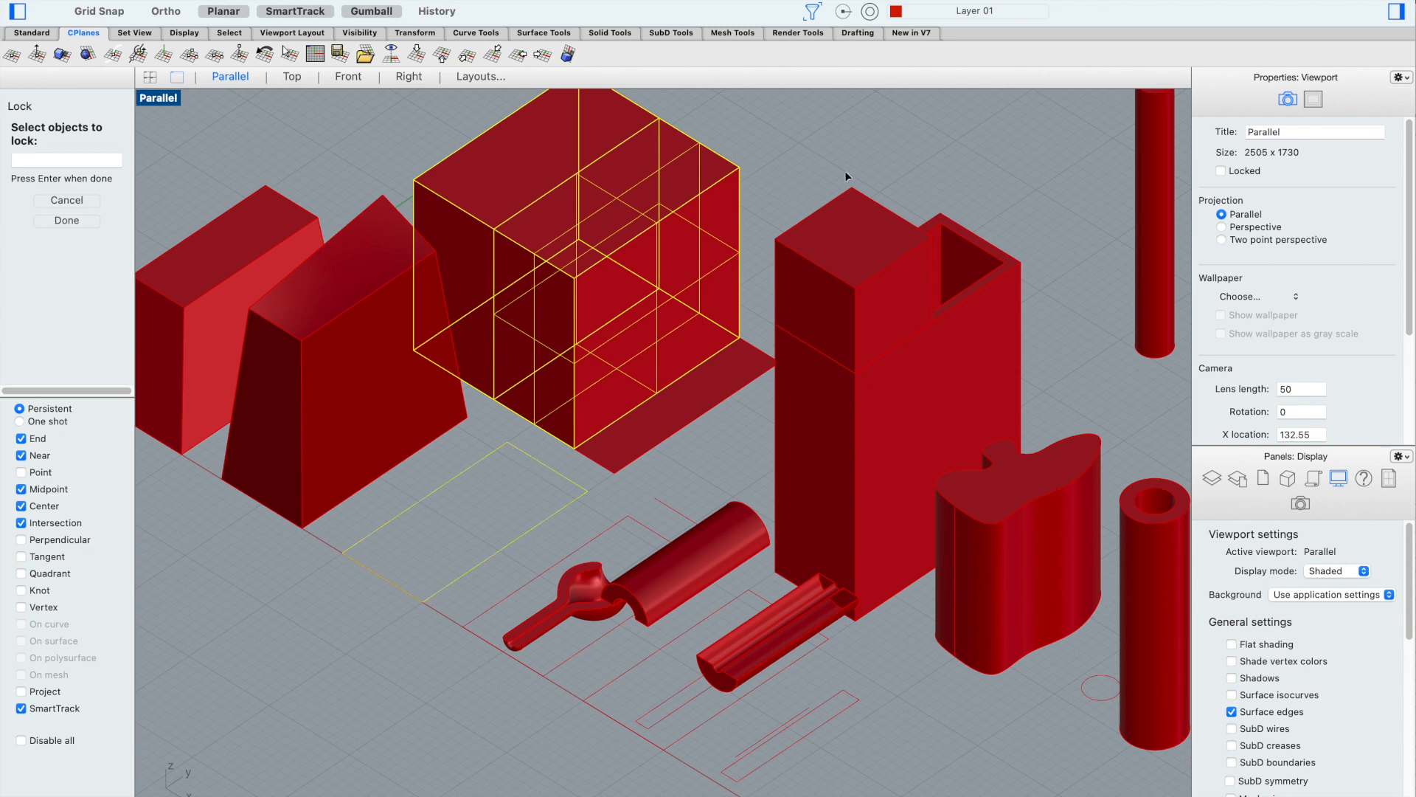
scroll(812, 169, down, 3)
click(70, 201)
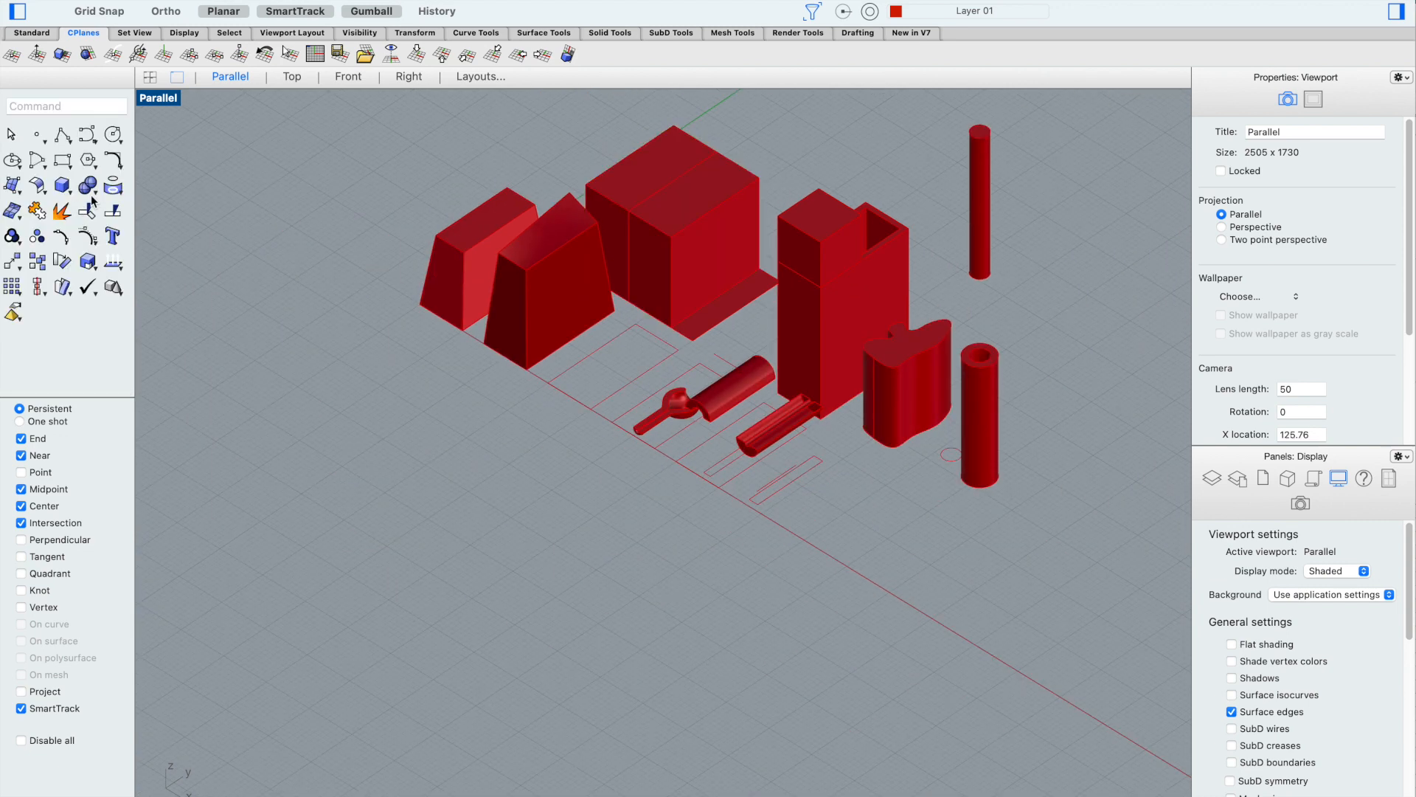
Move one of the two adjoining large boxes well clear of the other, into open space behind the row of solids
scroll(689, 149, up, 3)
click(664, 206)
drag(679, 271, 844, 152)
scroll(704, 153, down, 3)
scroll(576, 234, up, 3)
scroll(844, 152, down, 3)
scroll(844, 135, up, 4)
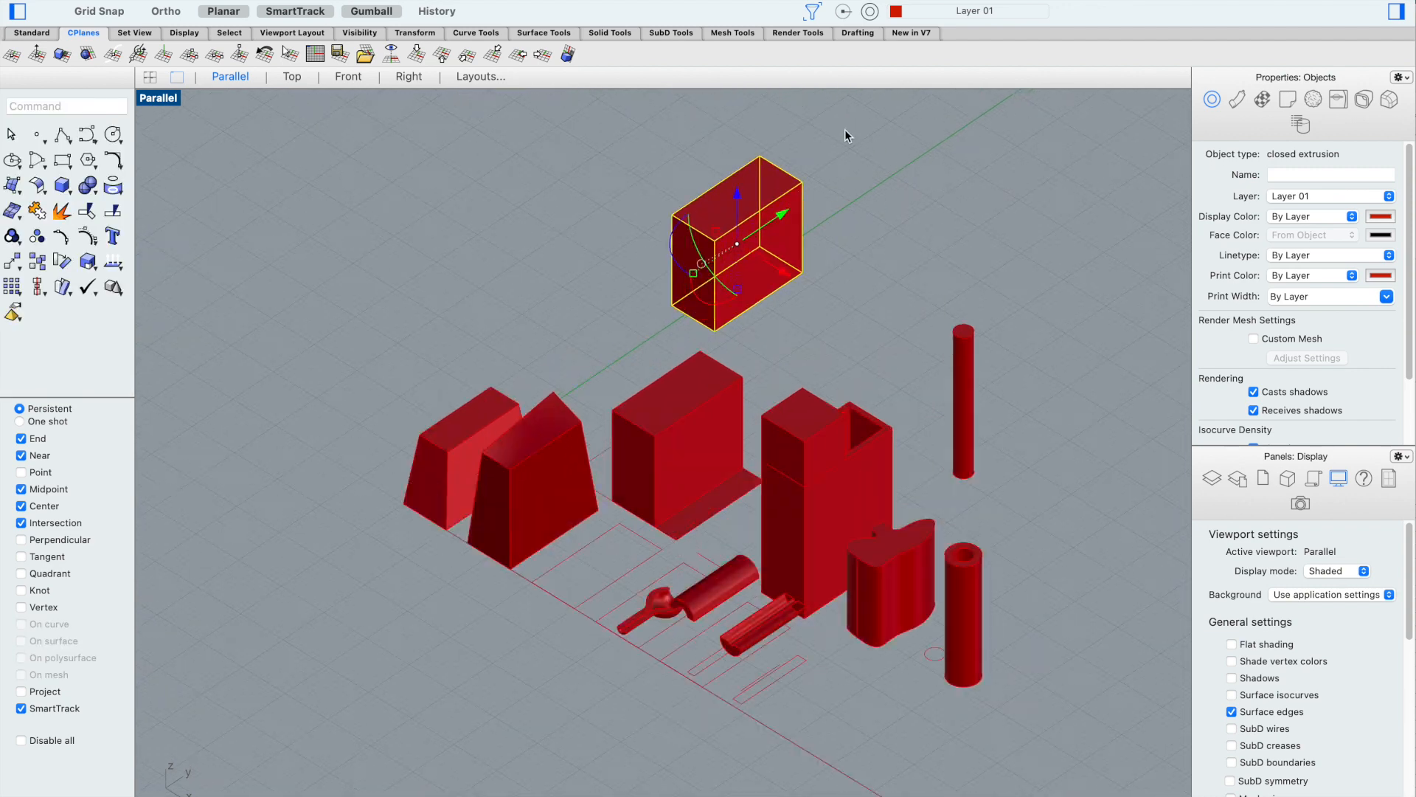
Move the wavy freeform extrusion off its profile curve into open space beyond the thin cylinder
click(940, 682)
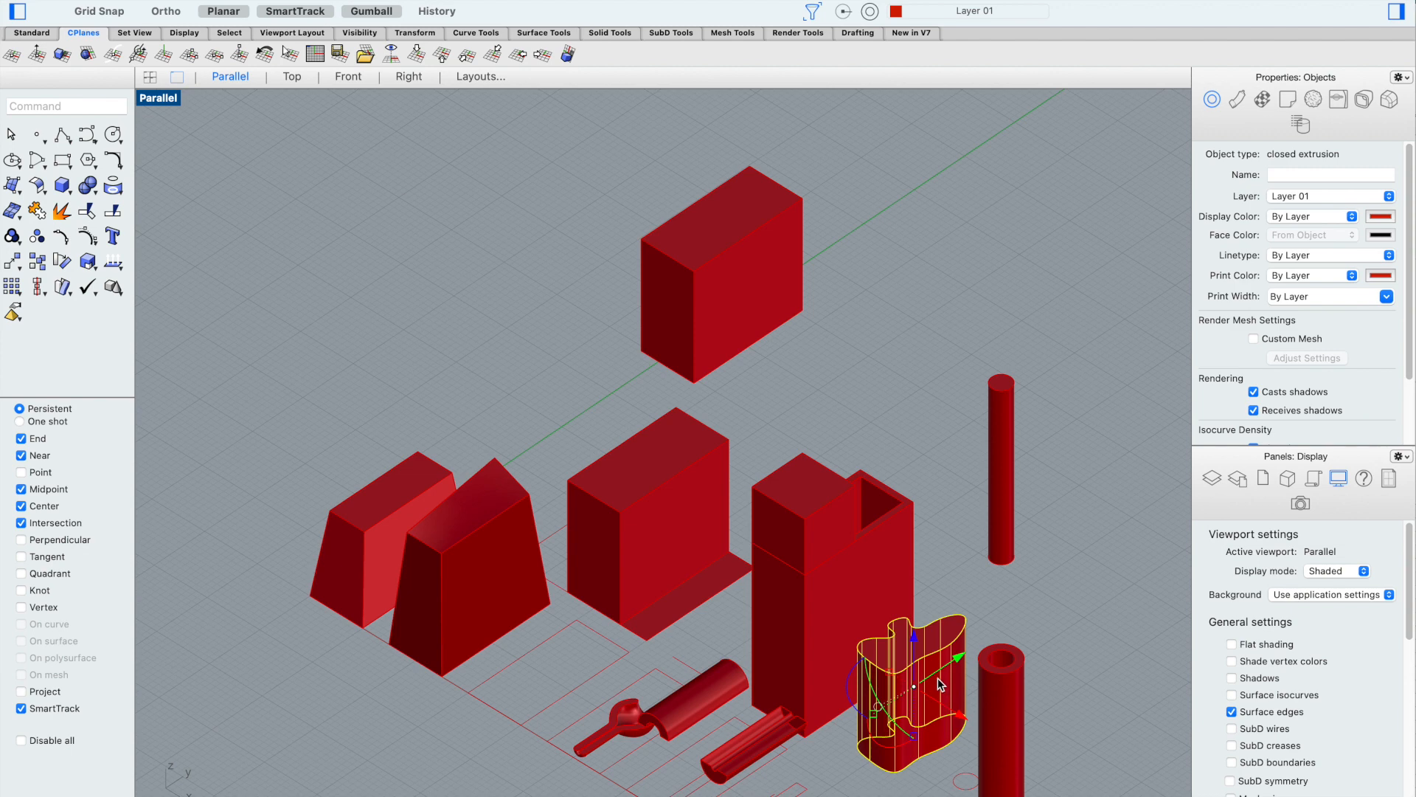
drag(959, 660, 1113, 416)
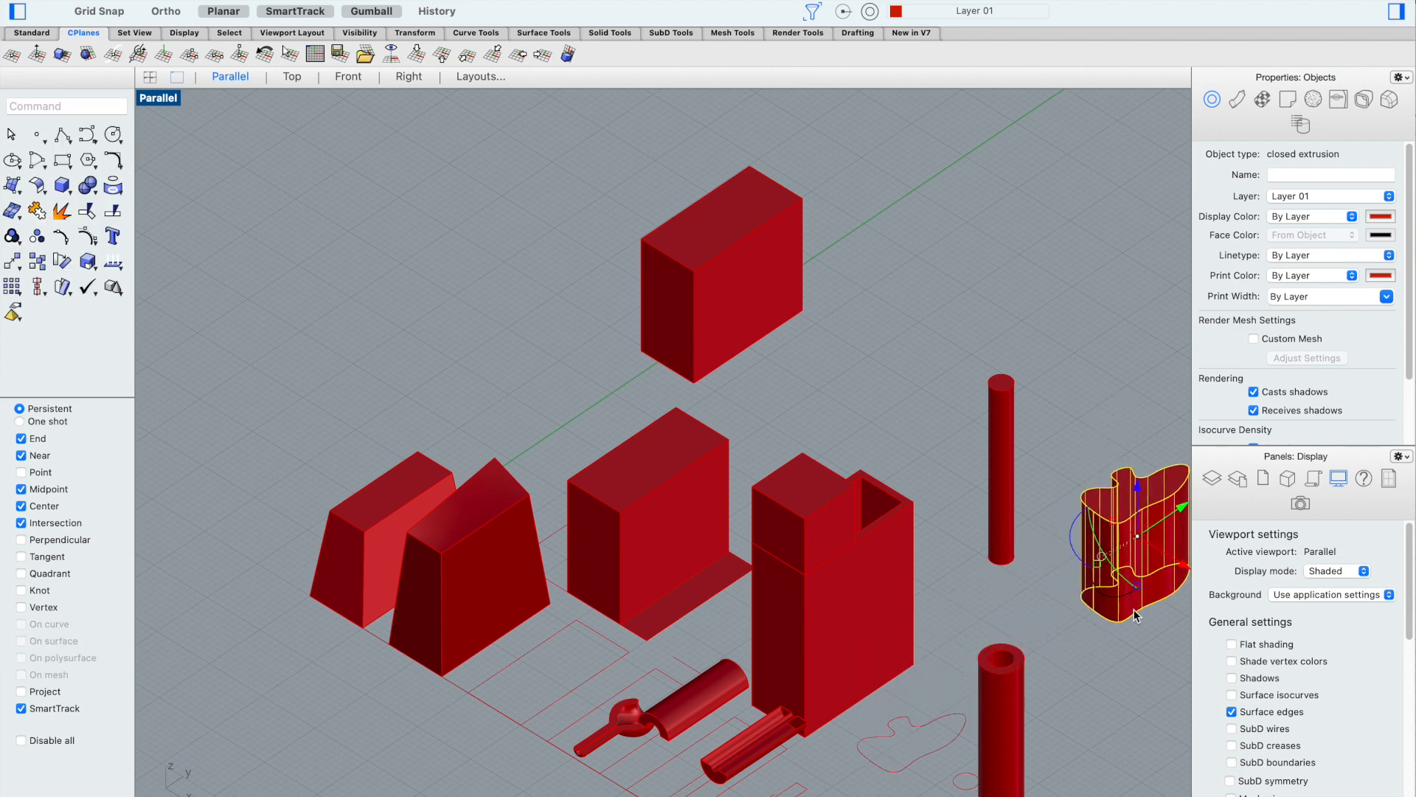
click(1132, 646)
Inspect the separated box and the wavy extrusion in turn, comparing their shapes and object properties
click(730, 294)
click(904, 354)
click(1125, 529)
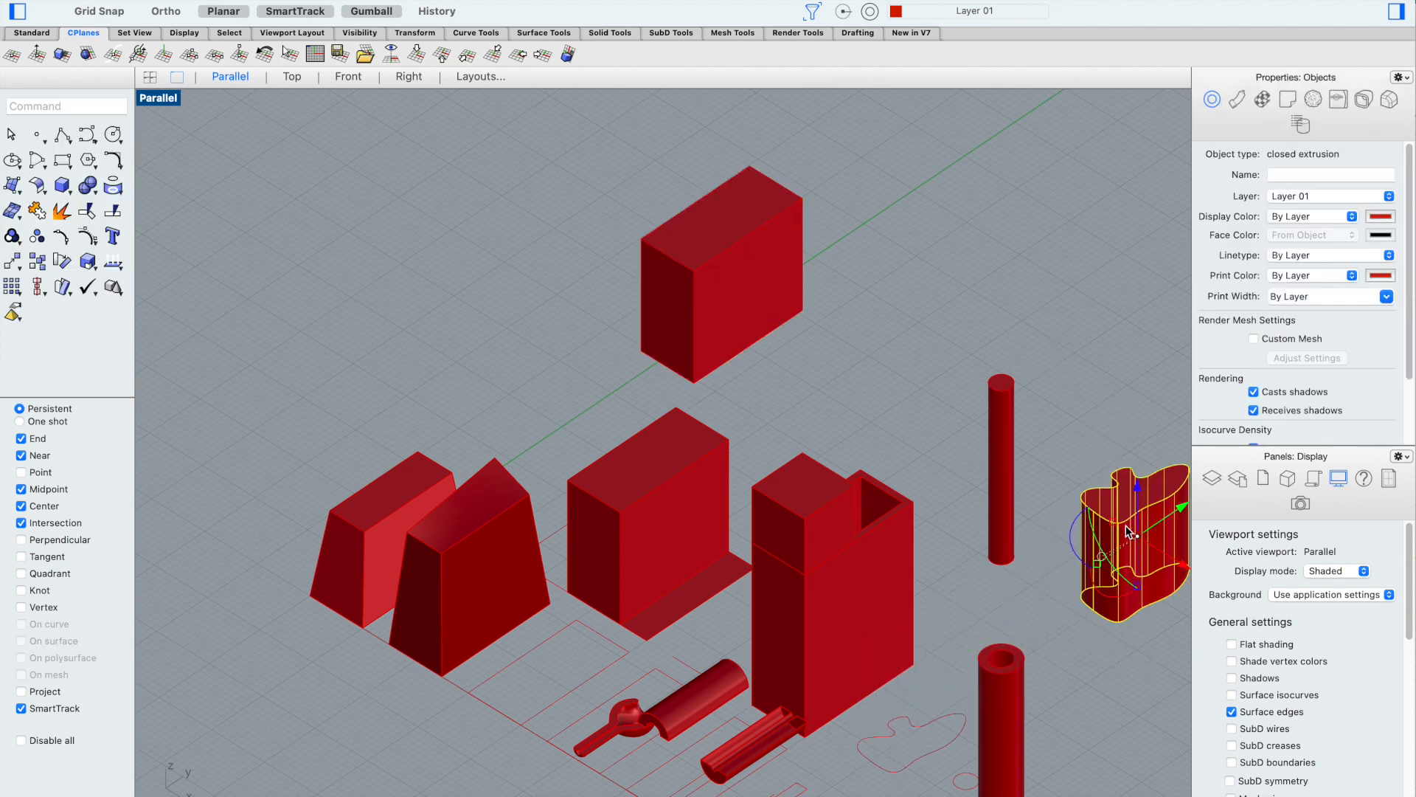
click(1069, 540)
click(1025, 436)
scroll(1018, 424, down, 4)
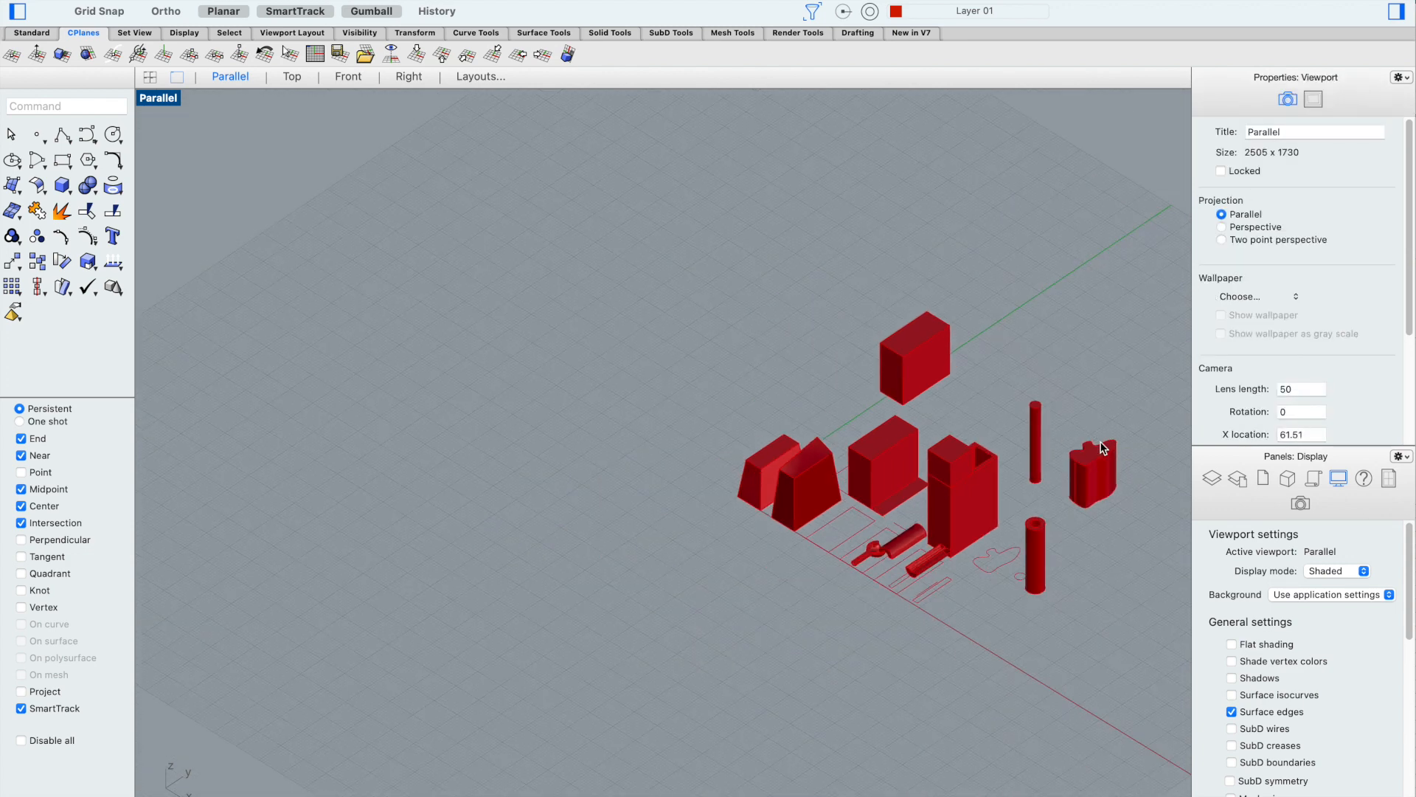
scroll(1033, 442, up, 5)
click(1107, 496)
scroll(1105, 501, up, 3)
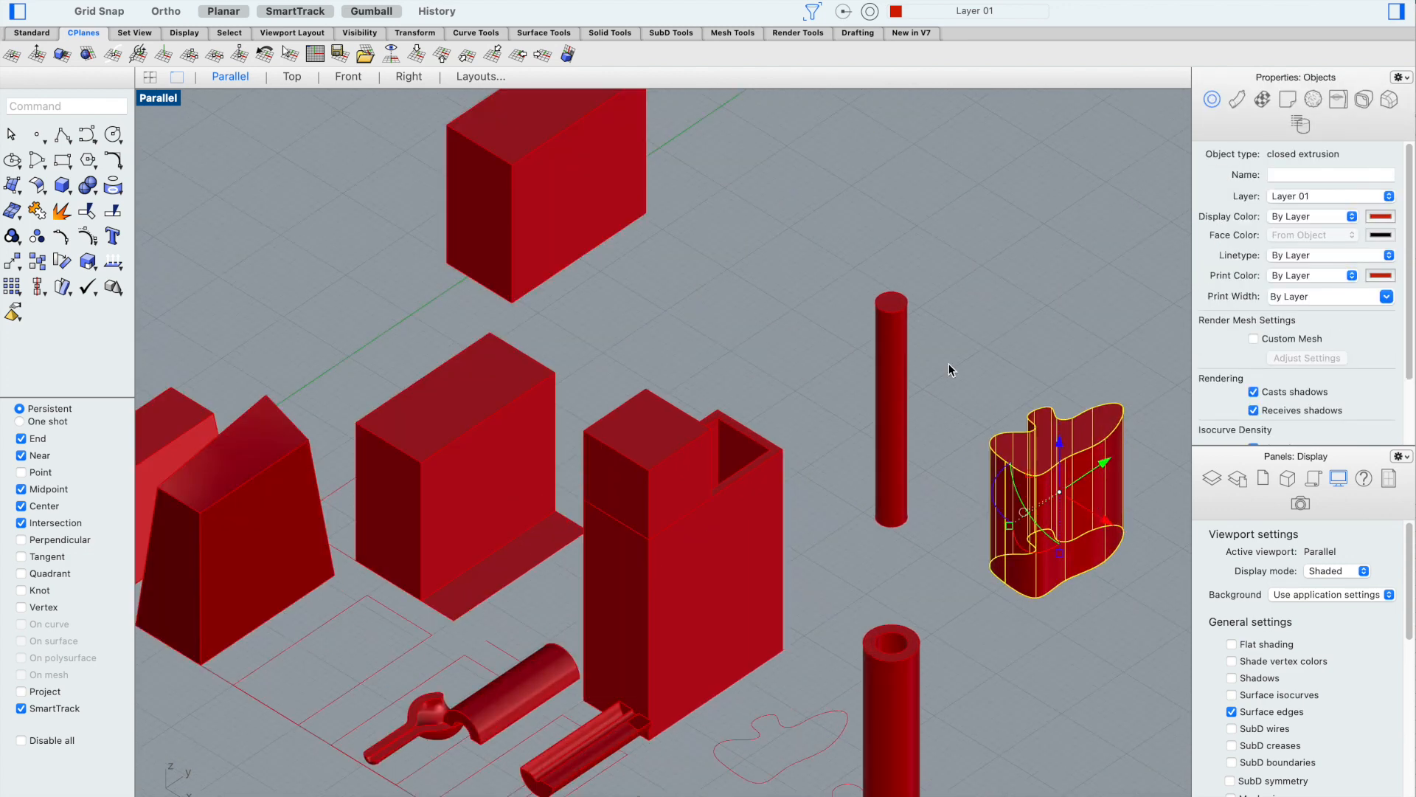
scroll(588, 316, down, 3)
scroll(610, 160, up, 5)
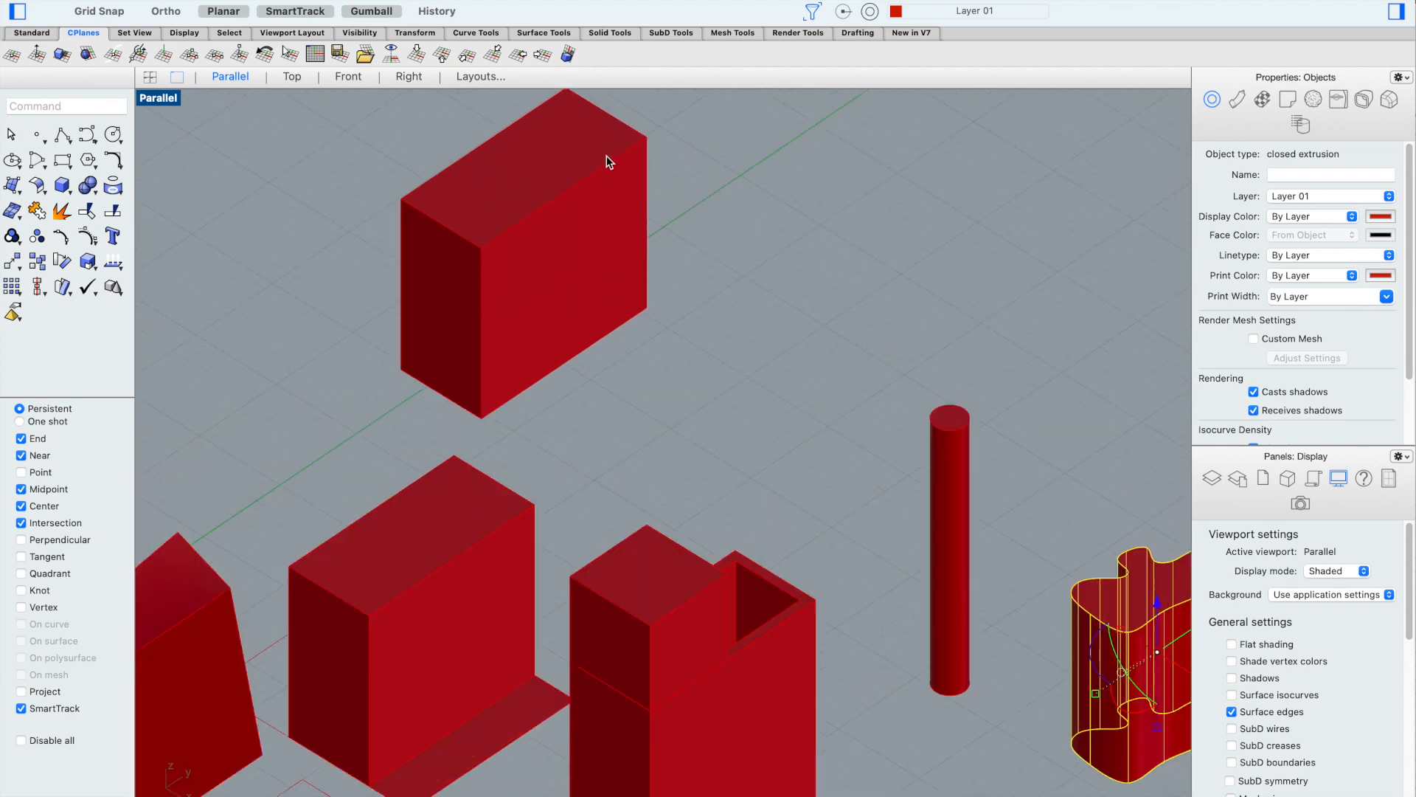
click(607, 156)
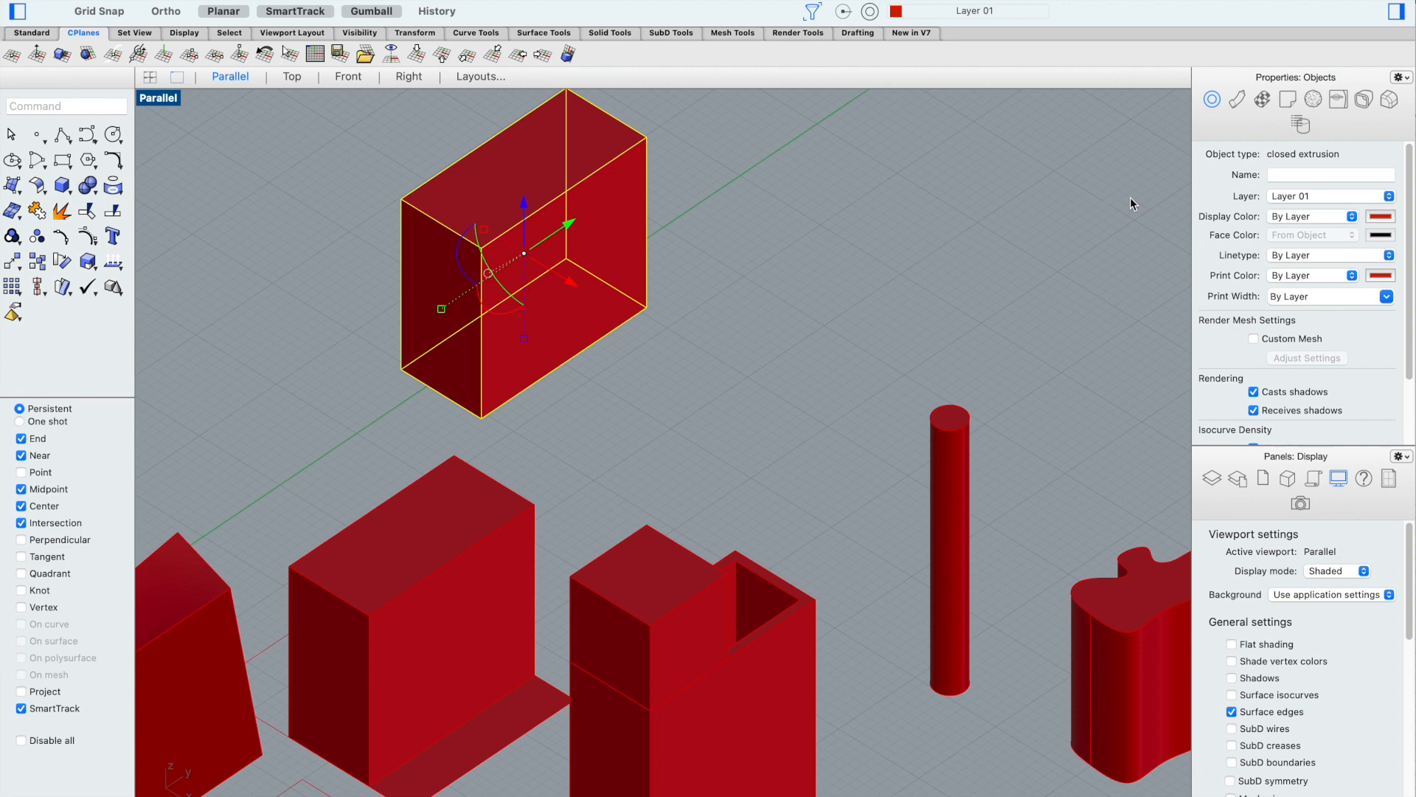
click(975, 287)
click(1174, 660)
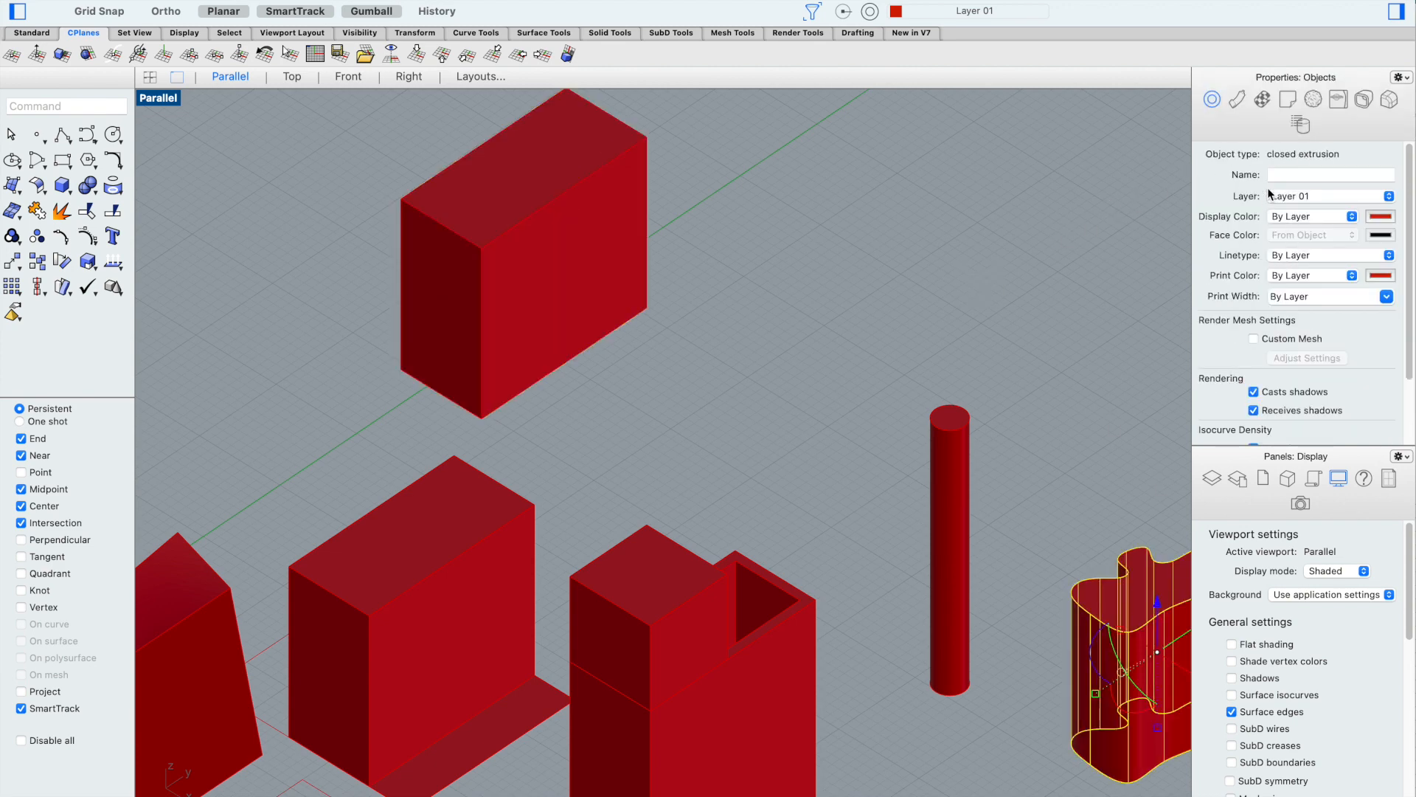
Rotate the wavy freeform extrusion 90 degrees around the Y axis
click(1042, 334)
scroll(901, 406, down, 6)
scroll(1149, 586, up, 4)
click(1037, 567)
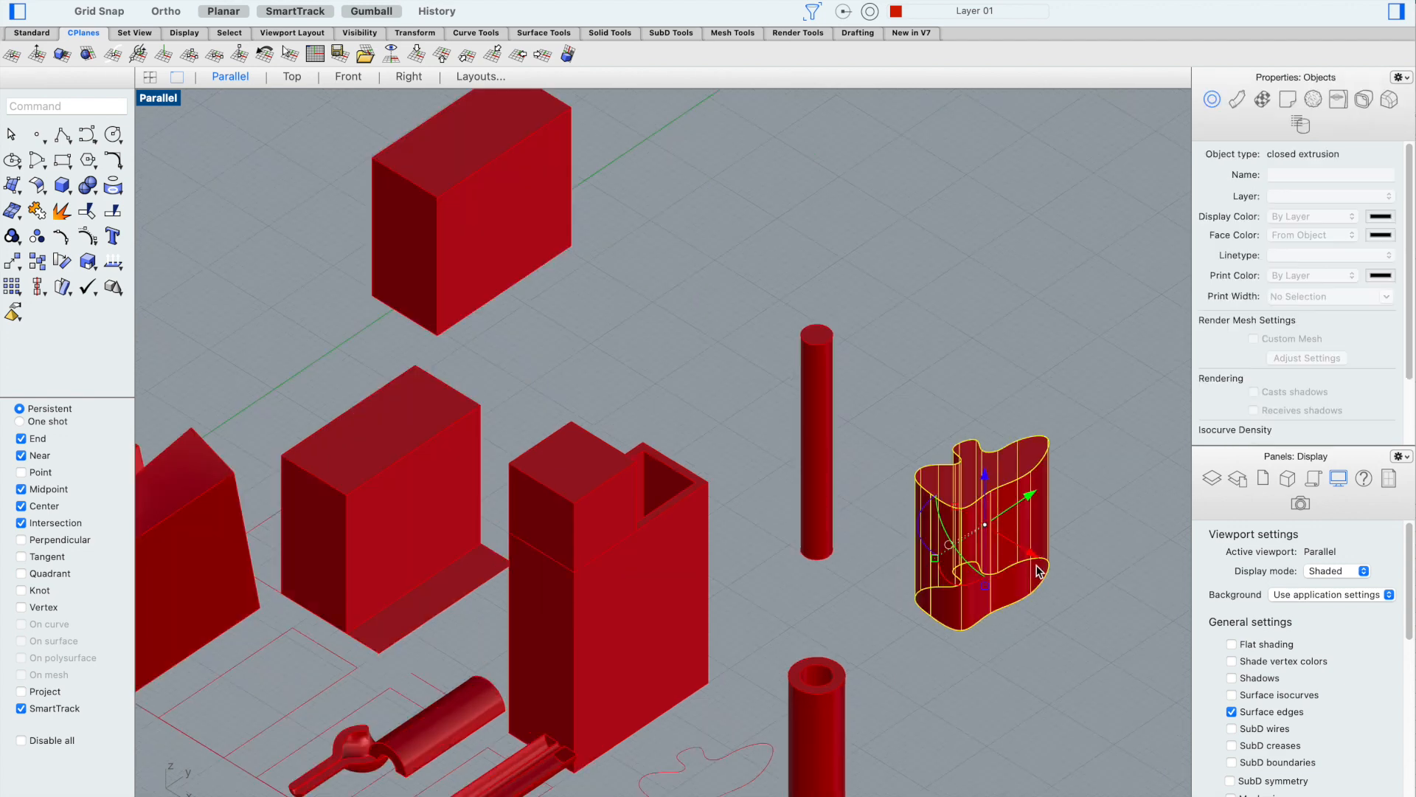
click(949, 533)
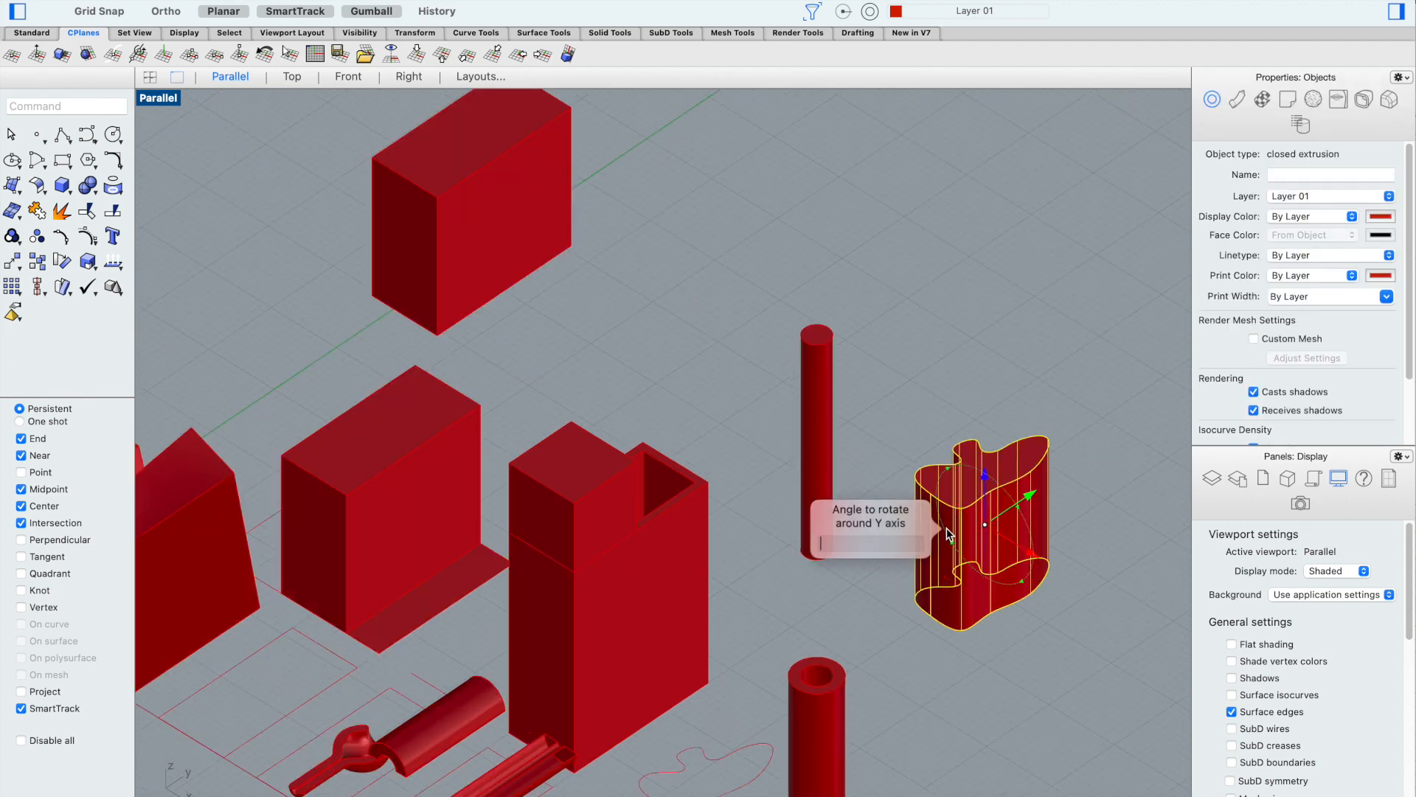
text(90)
key(Return)
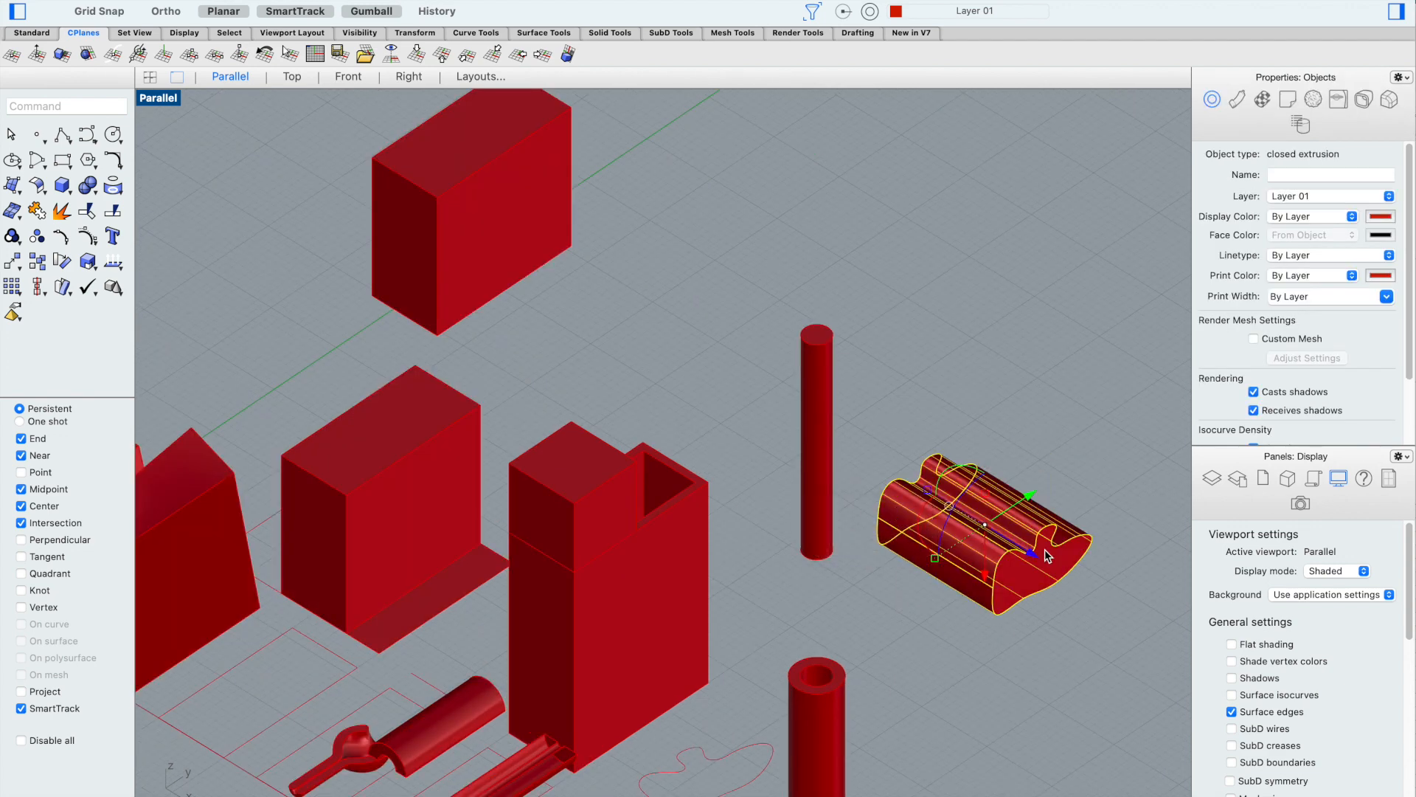
Move the rotated wavy extrusion to the separated box so that it passes through the box's broad face
drag(1037, 565, 627, 310)
scroll(598, 309, down, 2)
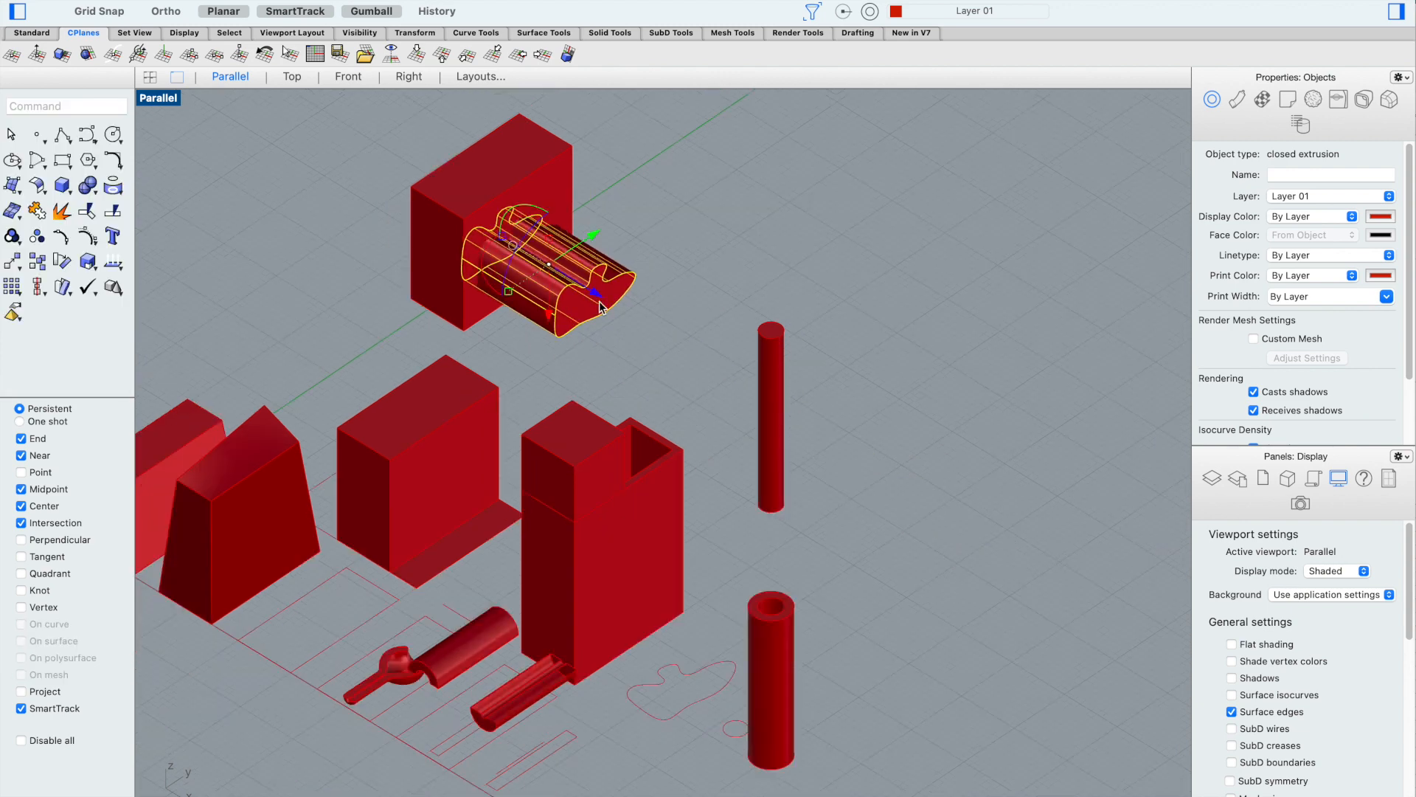
scroll(583, 308, down, 3)
scroll(605, 295, up, 5)
drag(702, 276, 498, 251)
click(499, 251)
right_drag(500, 251, 732, 405)
scroll(732, 404, down, 3)
mouse_move(525, 190)
shift+right_down()
mouse_move(563, 228)
mouse_move(669, 230)
mouse_move(604, 228)
shift+right_up()
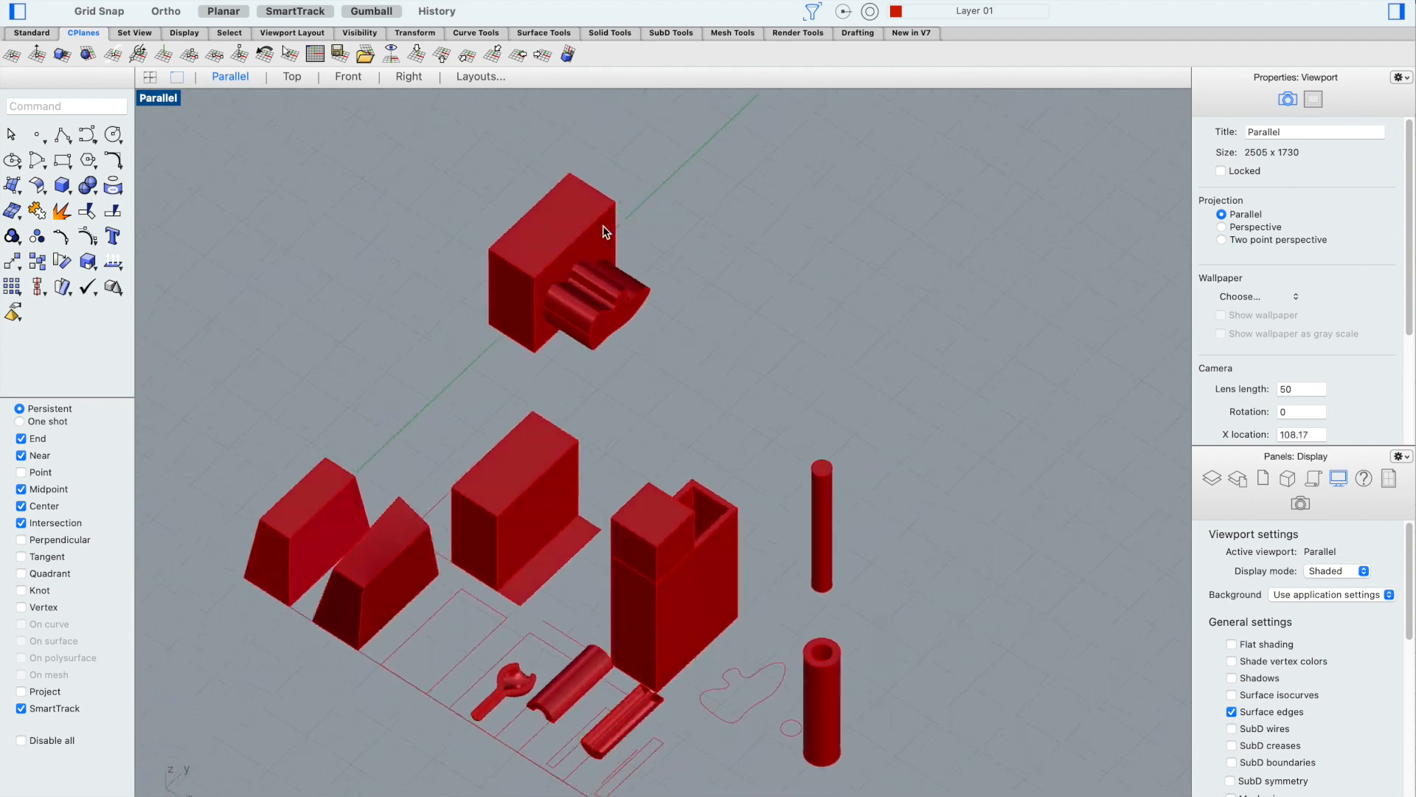
scroll(499, 236, up, 5)
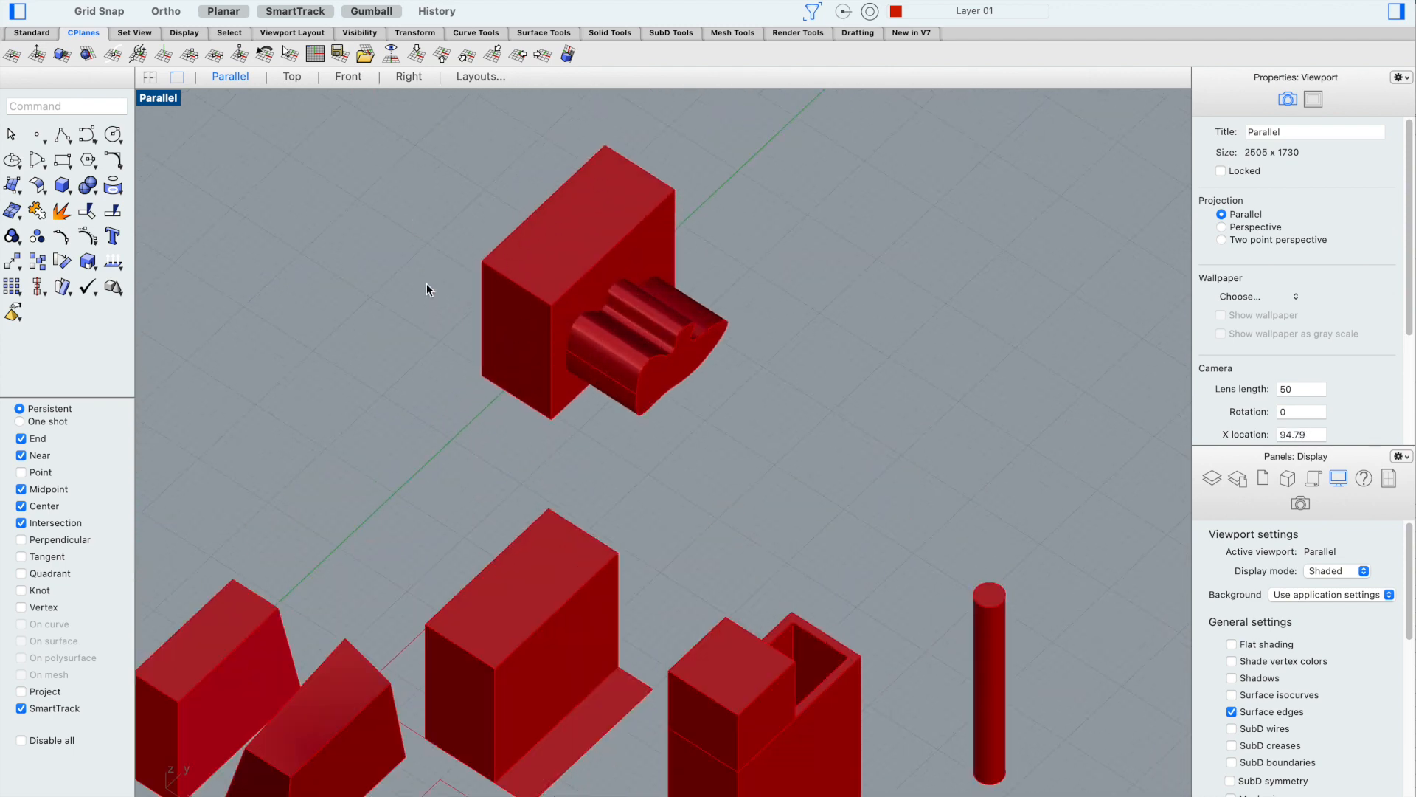
Subtract the wavy extrusion from the separated box with BooleanDifference, keeping the cutting solid by leaving Delete Input off
click(31, 102)
text(BooleanDiff)
key(Return)
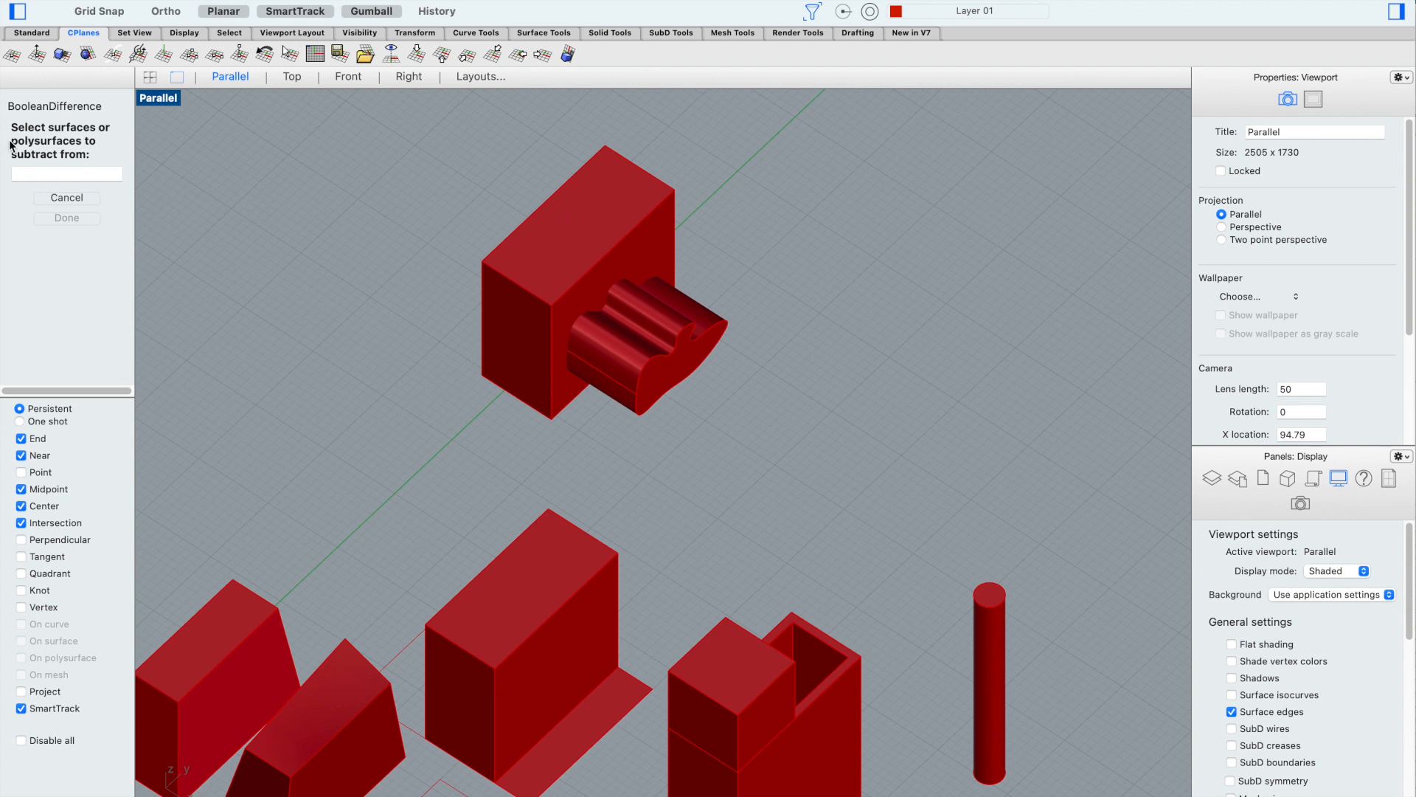
click(543, 226)
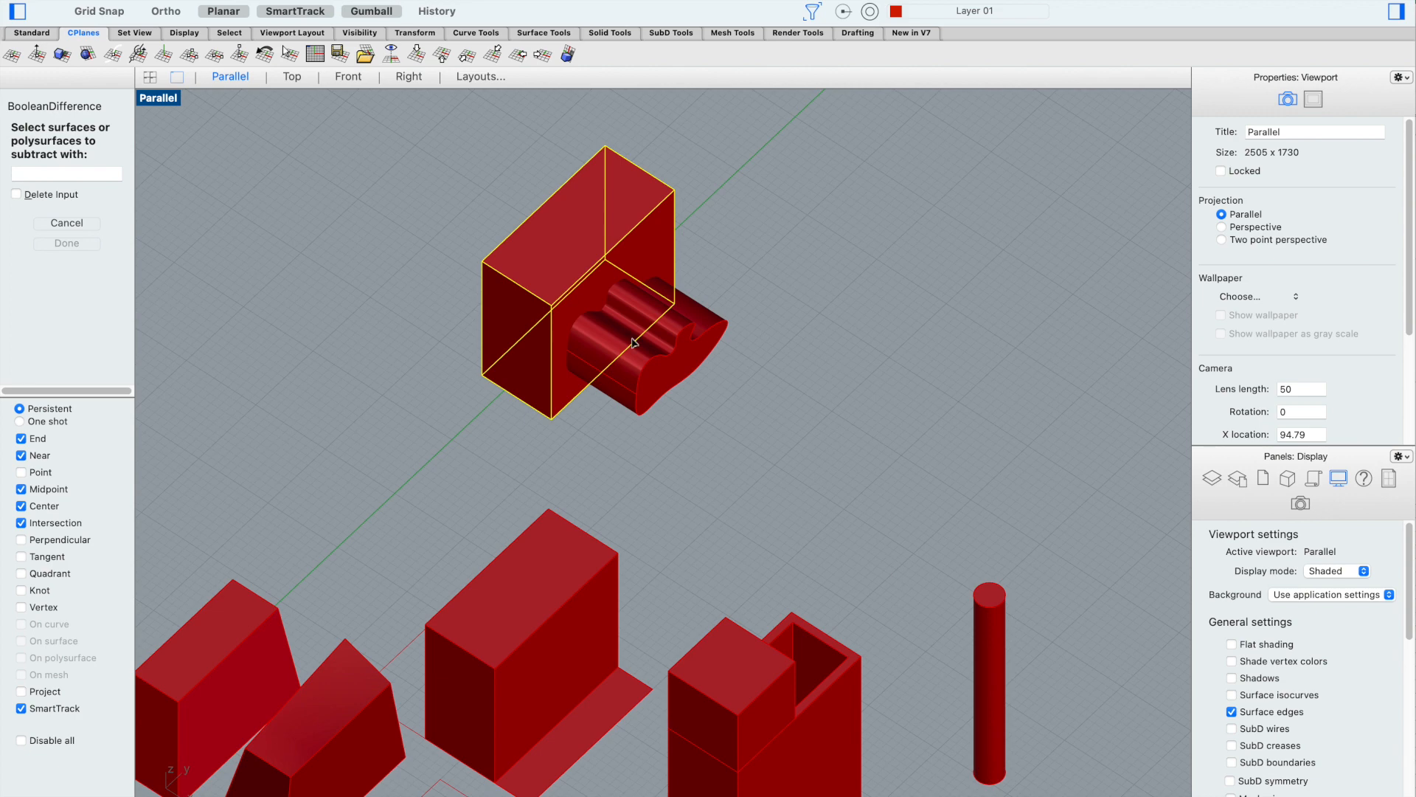
click(671, 381)
click(67, 259)
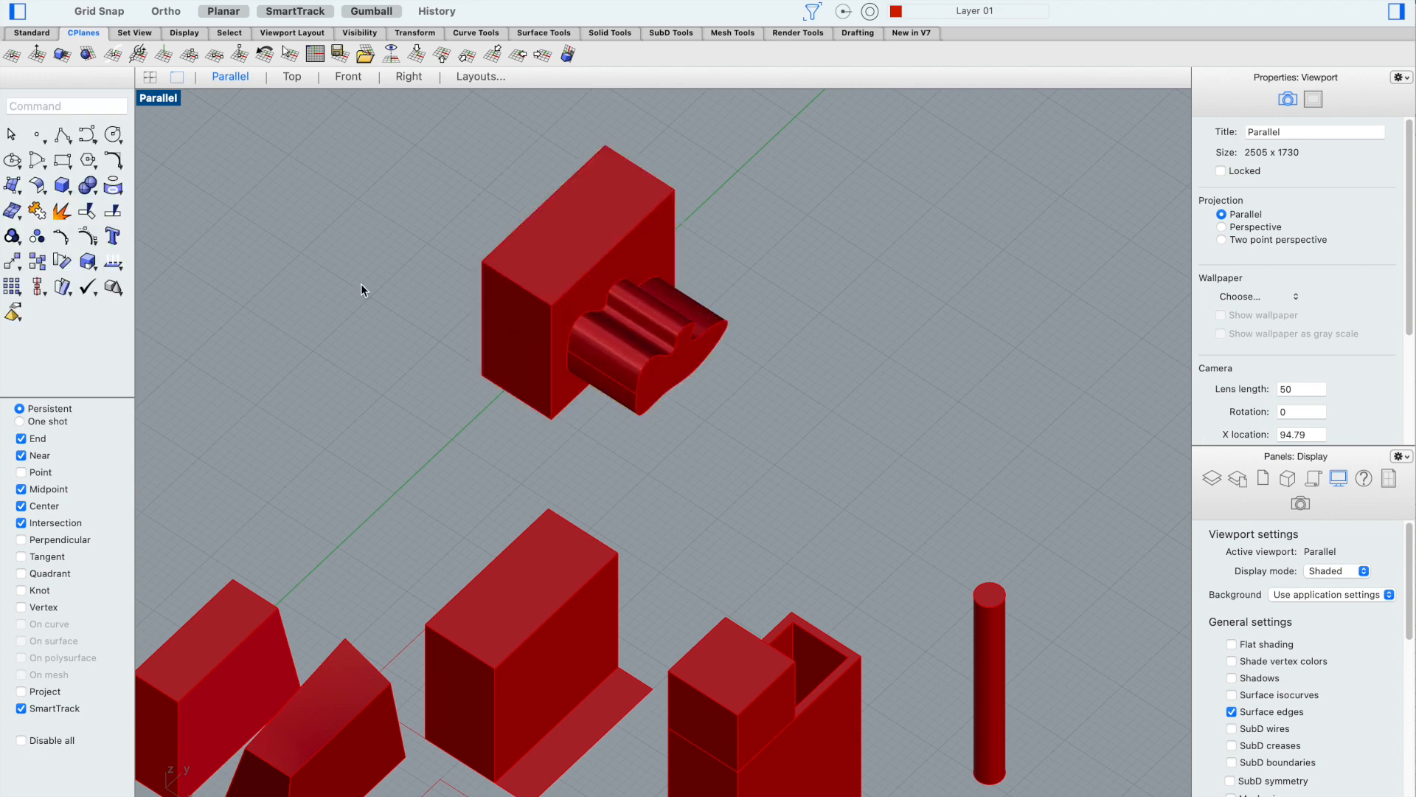
Move the wavy extrusion out of the separated box and examine the cavity cut in it
click(688, 369)
drag(675, 352, 782, 417)
click(408, 360)
scroll(396, 358, down, 2)
right_drag(395, 357, 397, 296)
scroll(500, 446, up, 4)
right_drag(499, 453, 506, 452)
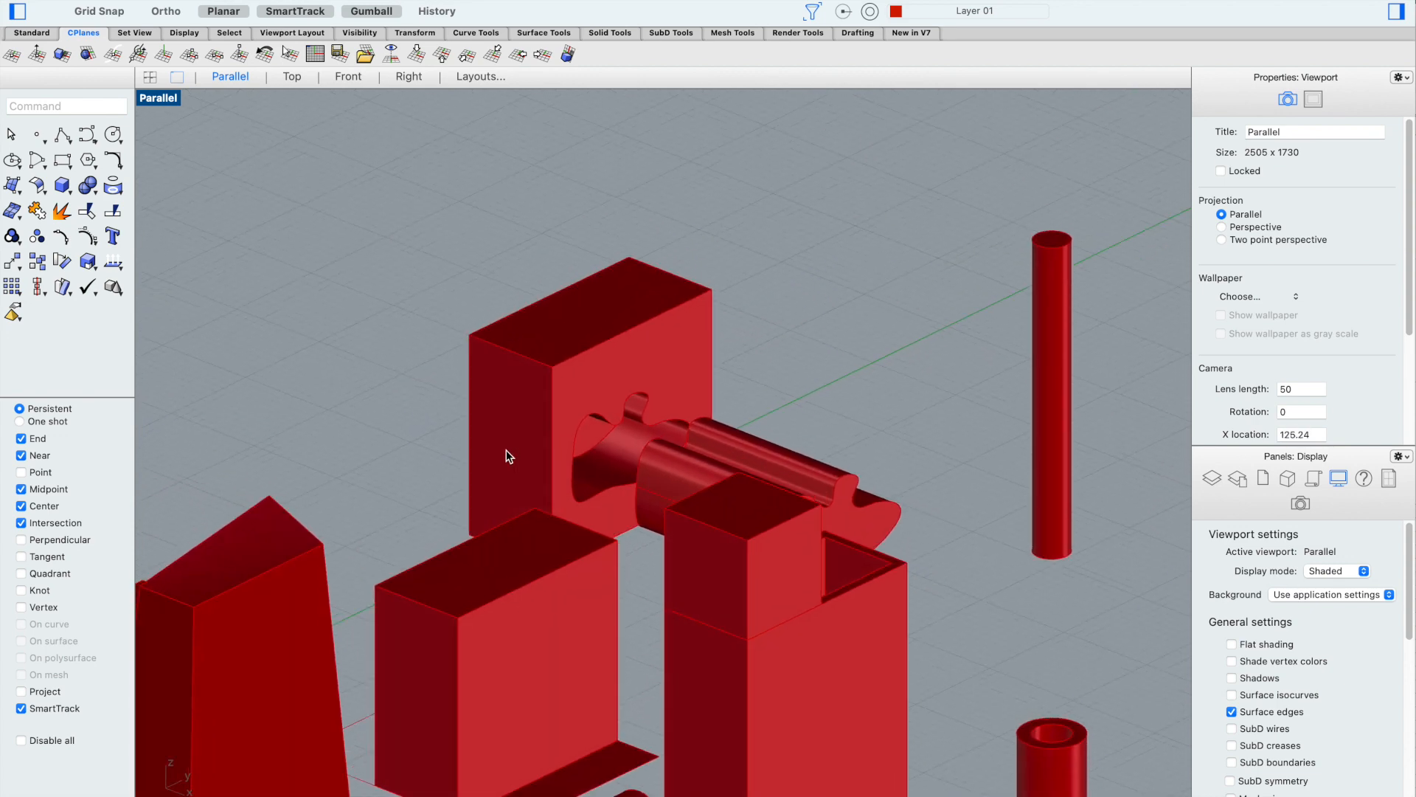
scroll(351, 375, down, 3)
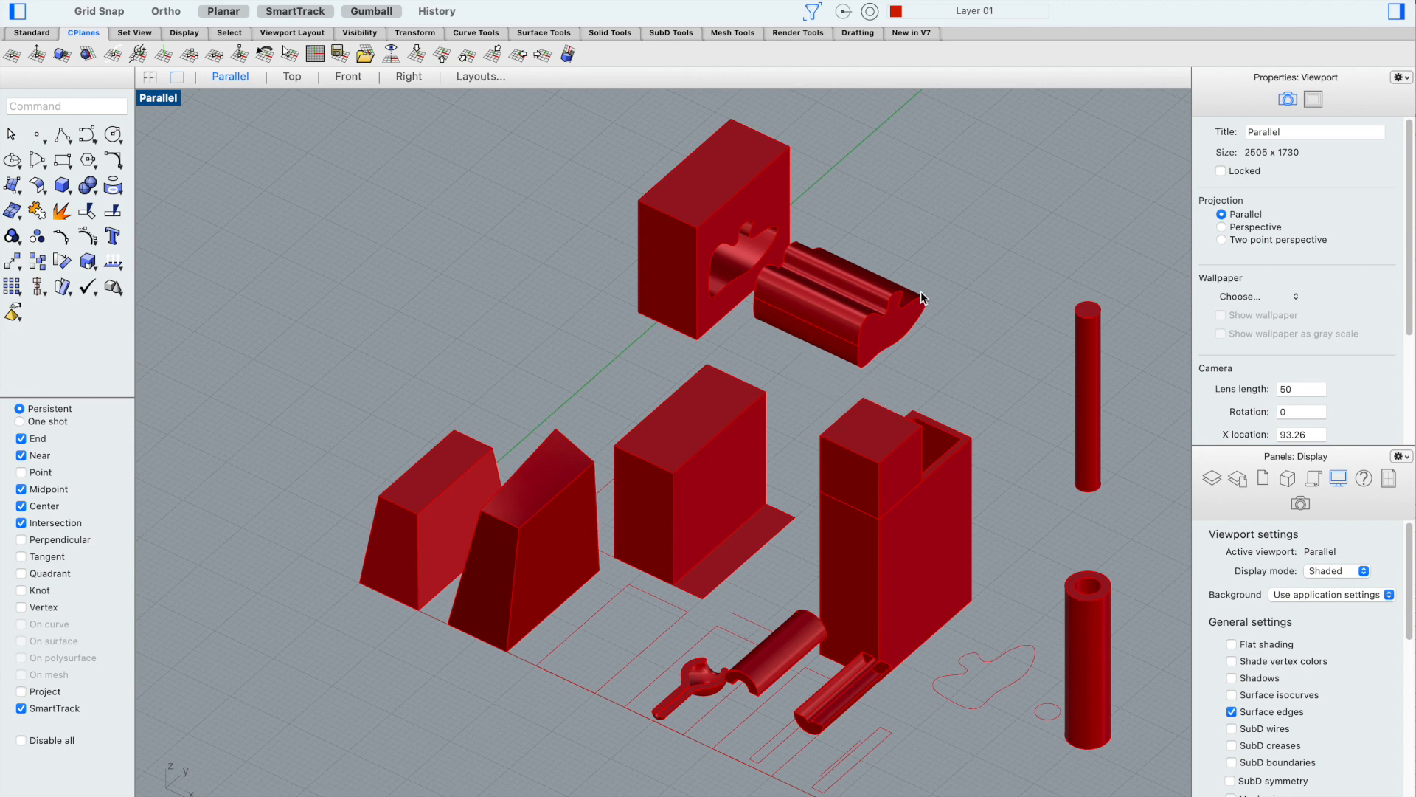
scroll(995, 366, down, 2)
scroll(995, 365, up, 2)
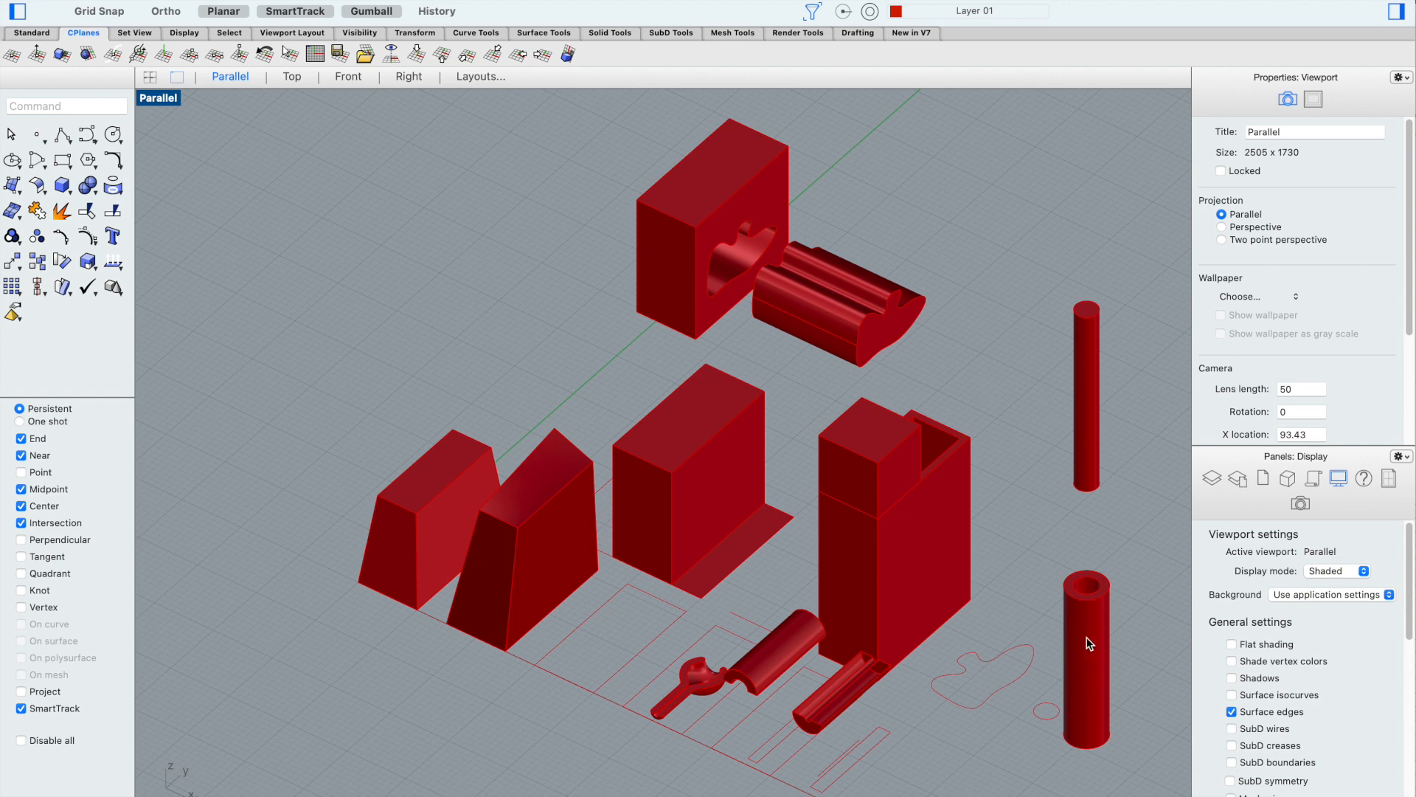
Extrude the small circle beside the thick-walled tube upward with ExtrudeCrv as an uncapped surface, with Solid off
click(1044, 722)
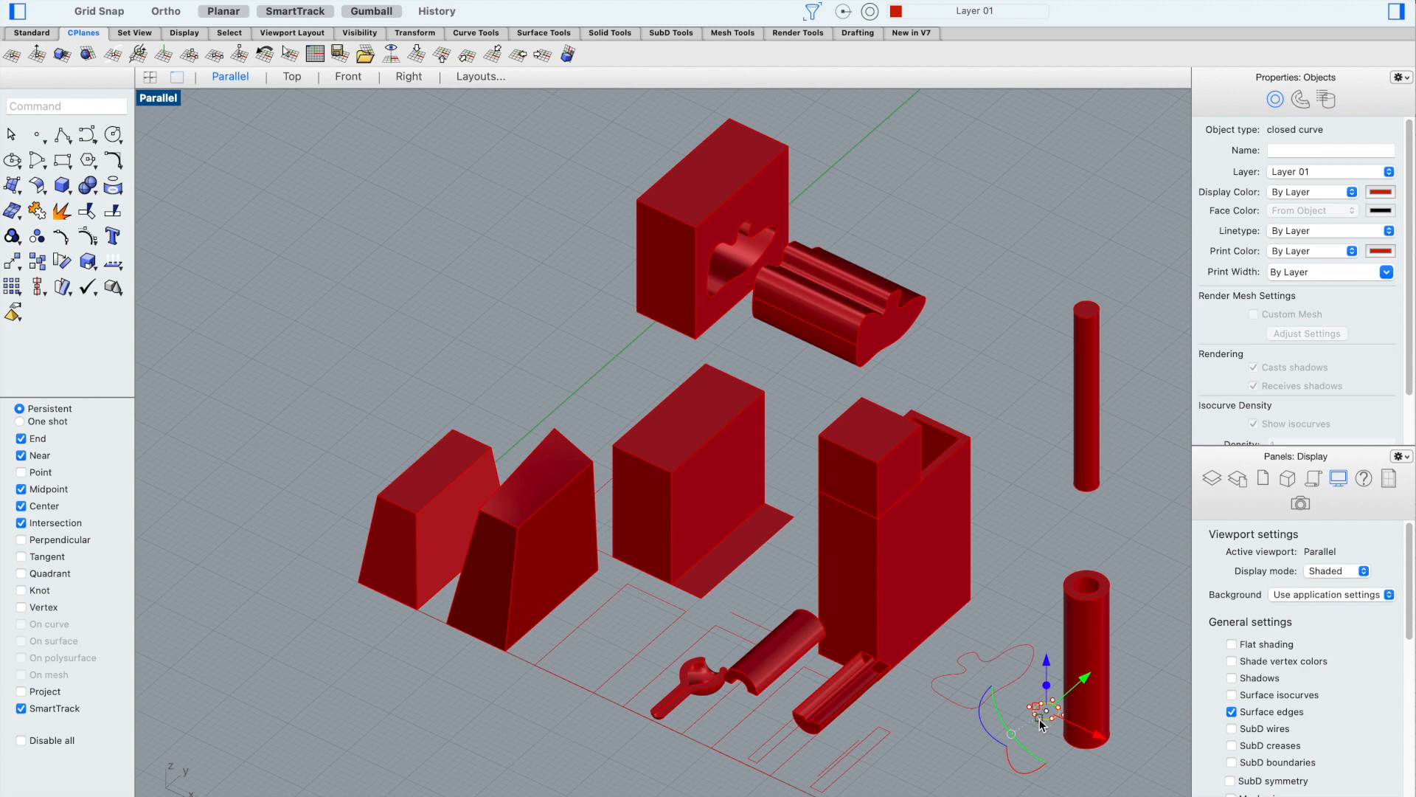
text(ExtrudeCrv)
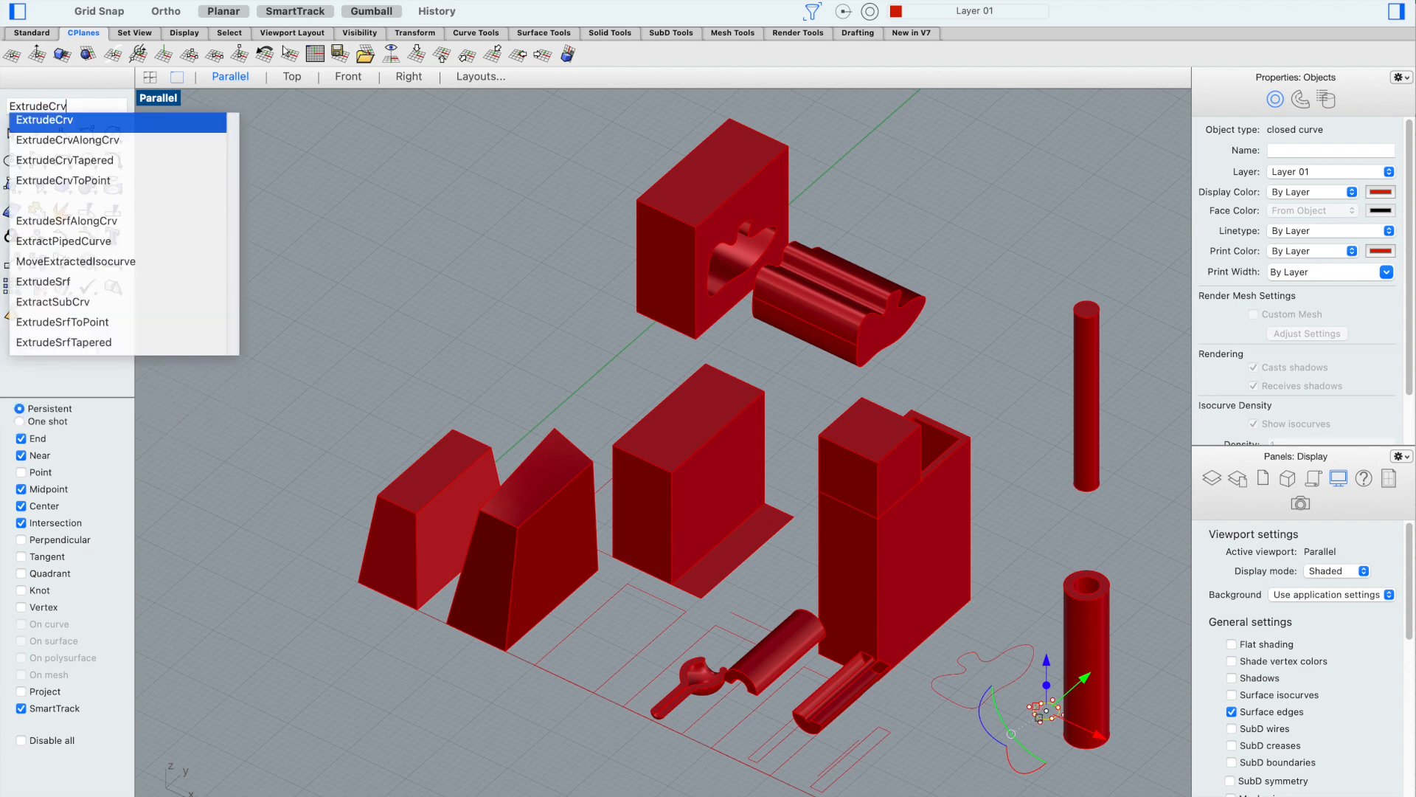
key(Return)
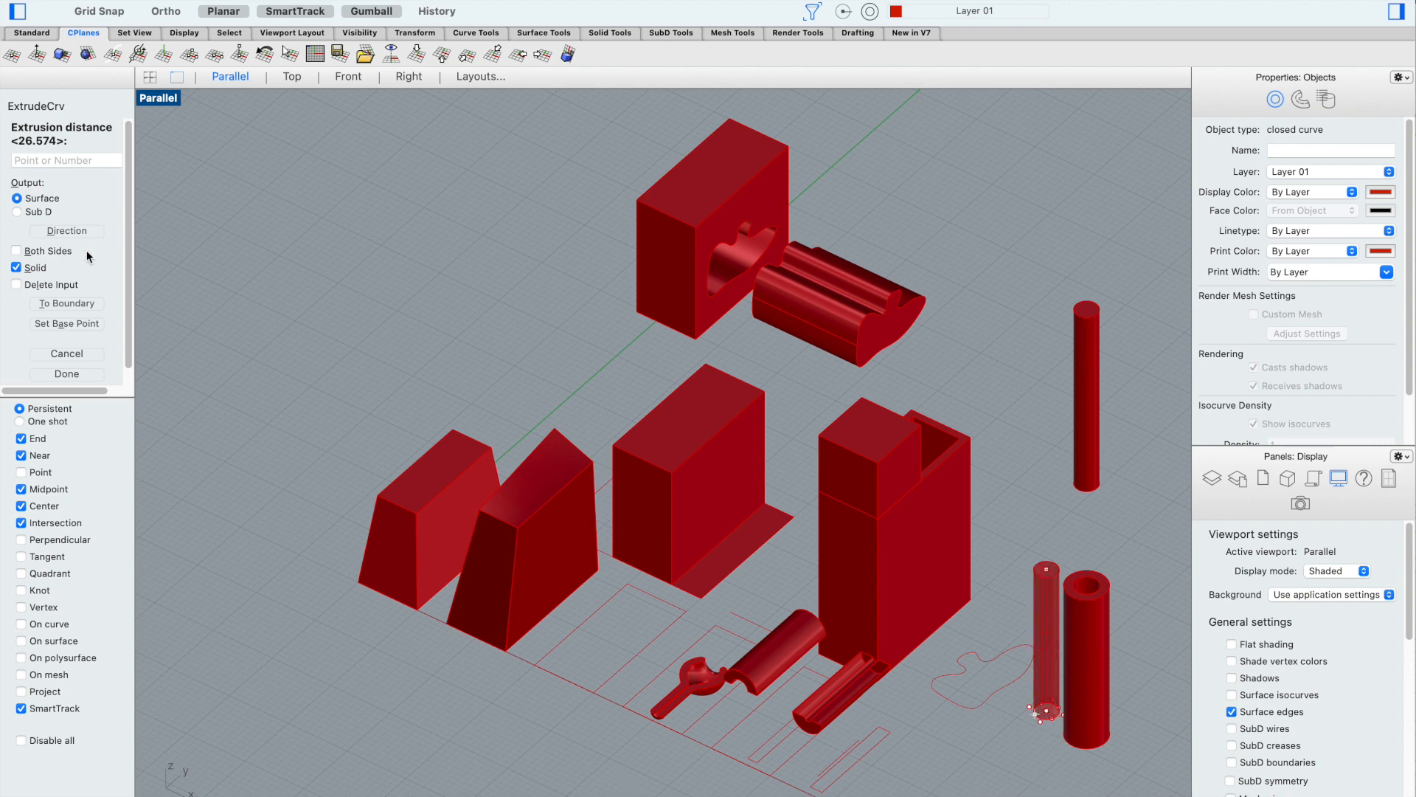
click(15, 268)
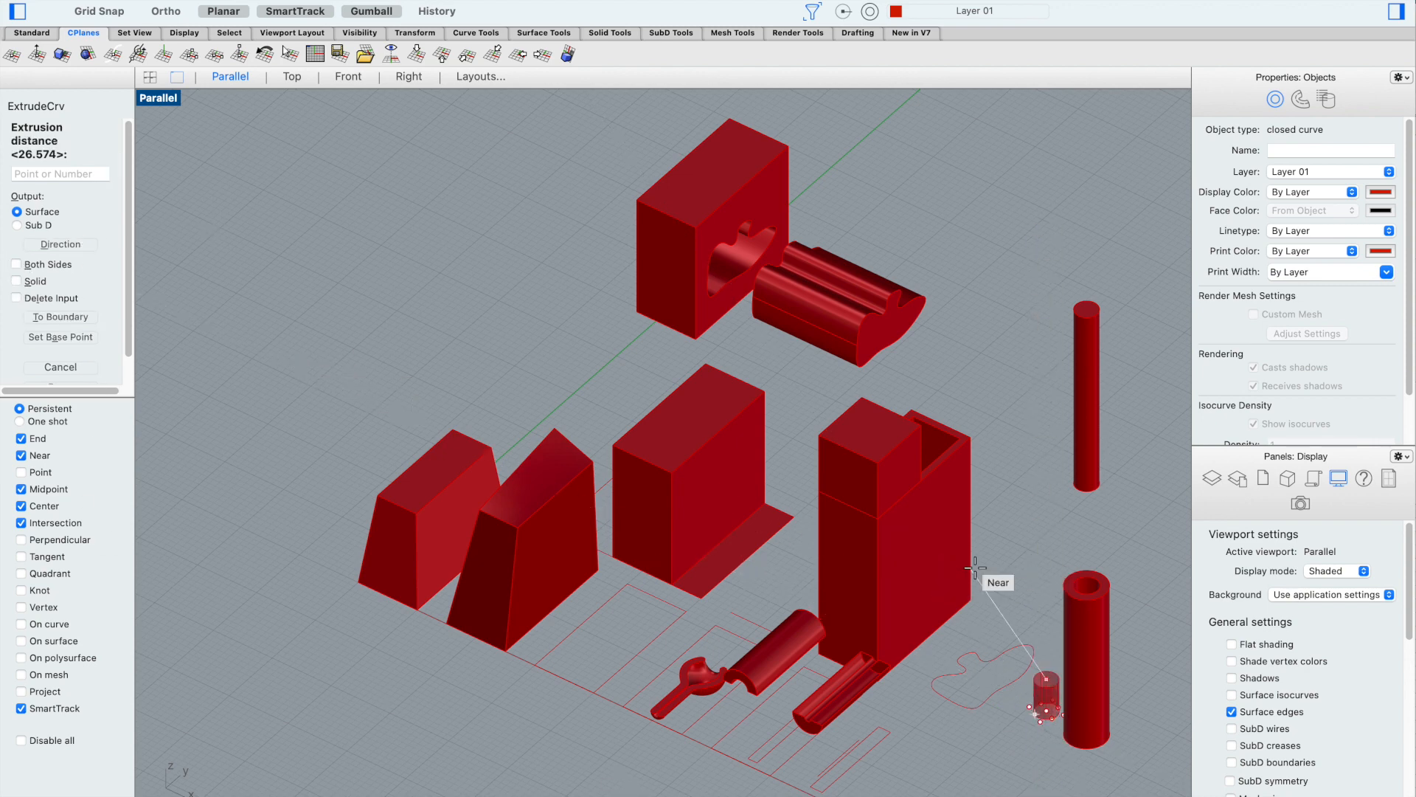
scroll(959, 571, up, 3)
click(986, 523)
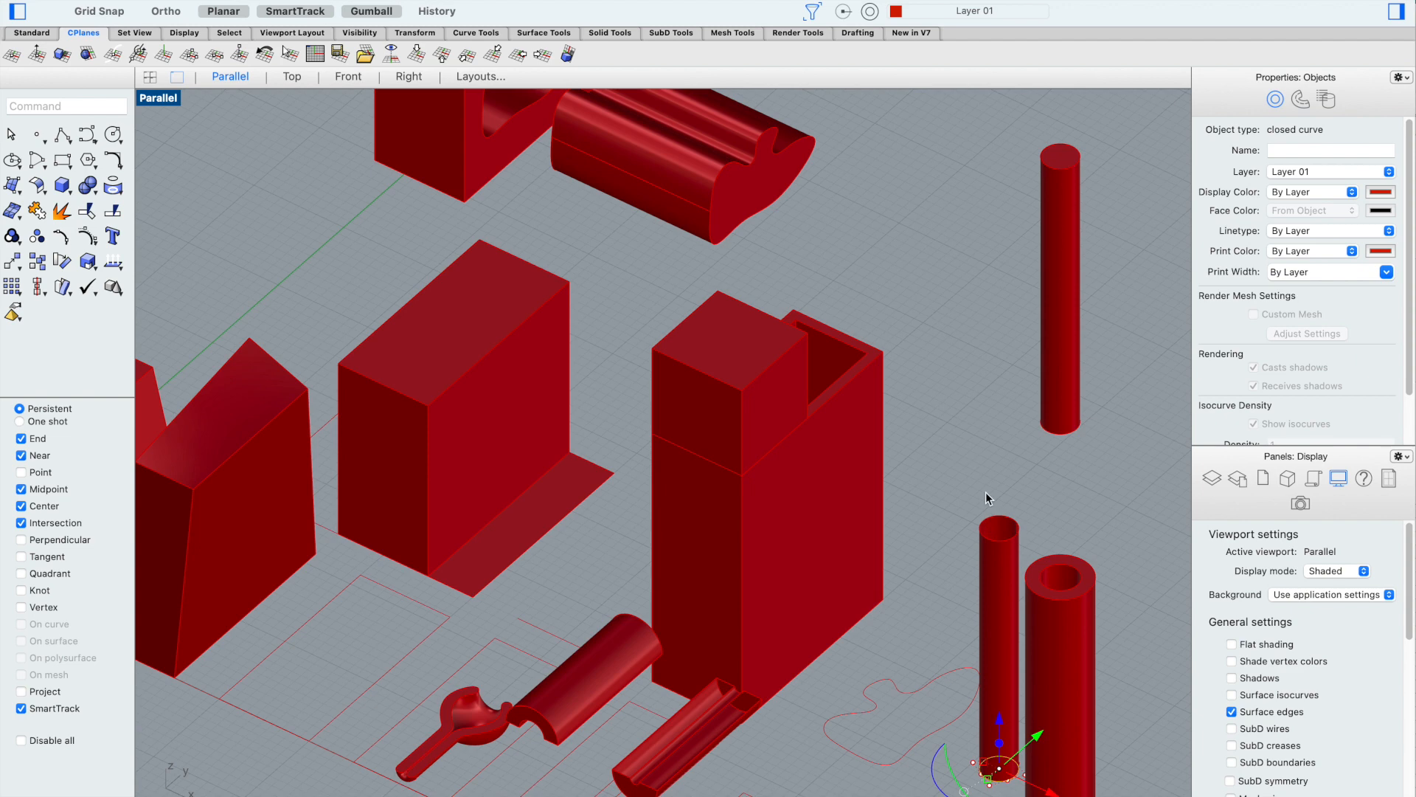
Rotate the thin open tube 90 degrees to lie horizontally and place it through the large box in the row
key(Escape)
scroll(975, 590, down, 2)
click(981, 635)
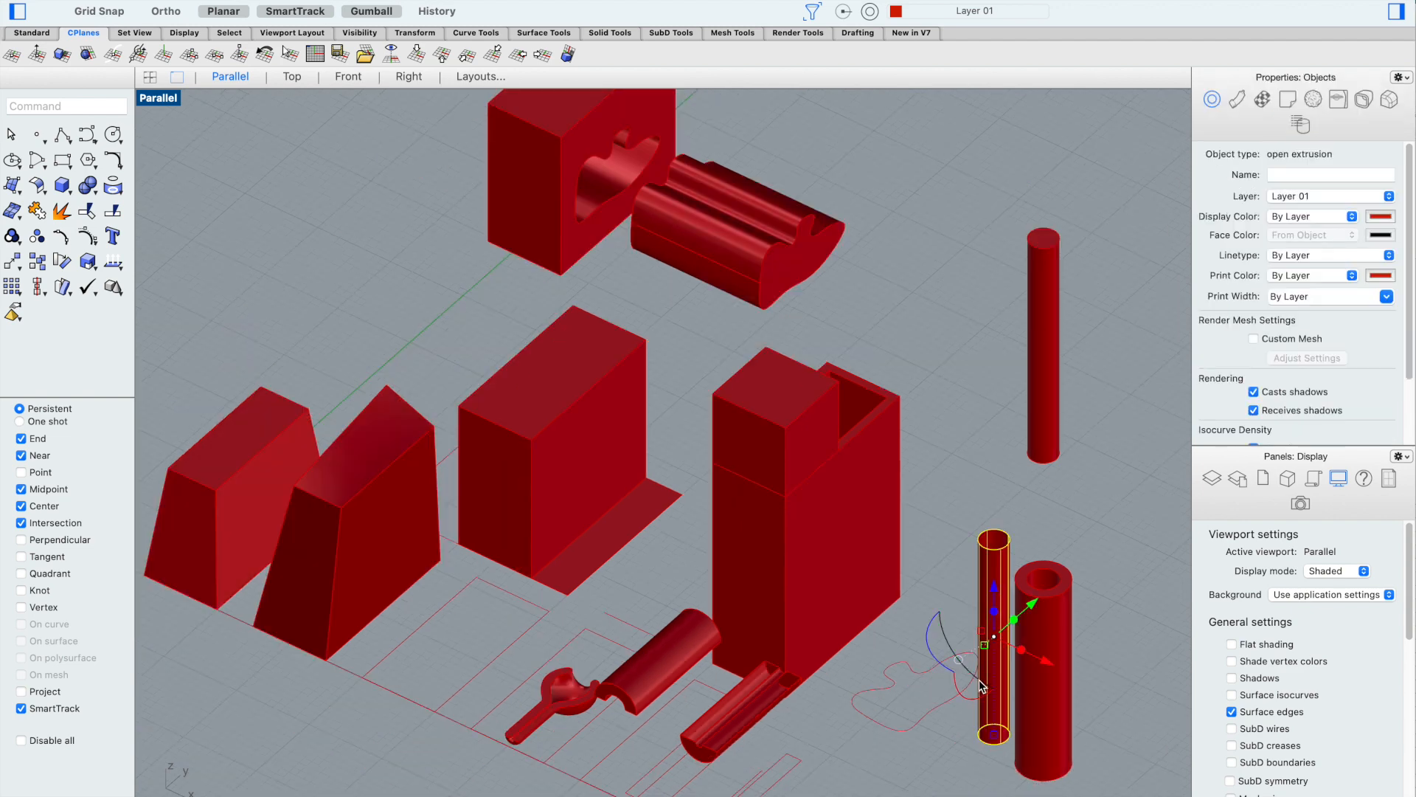
click(952, 641)
text(90)
key(Return)
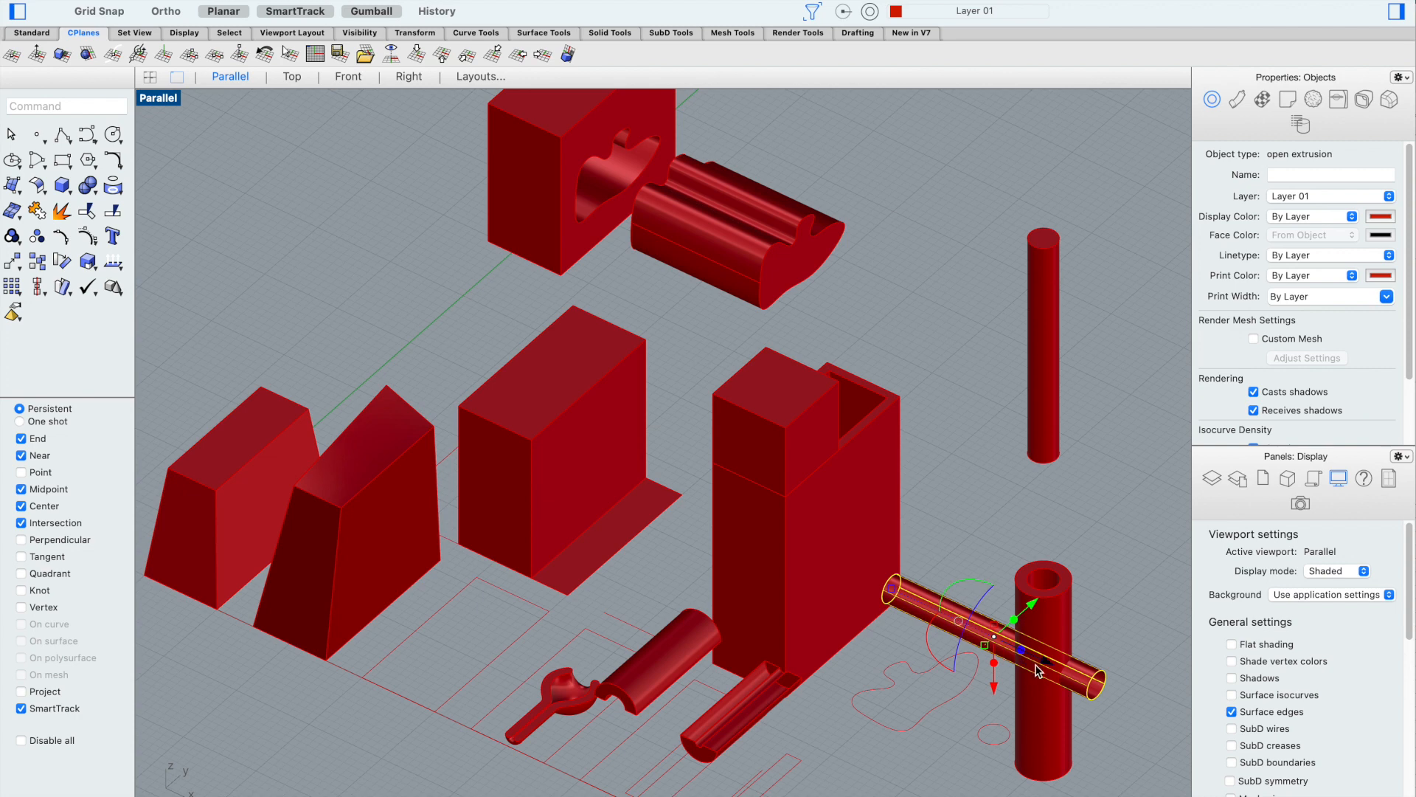
drag(1046, 663, 479, 424)
click(514, 268)
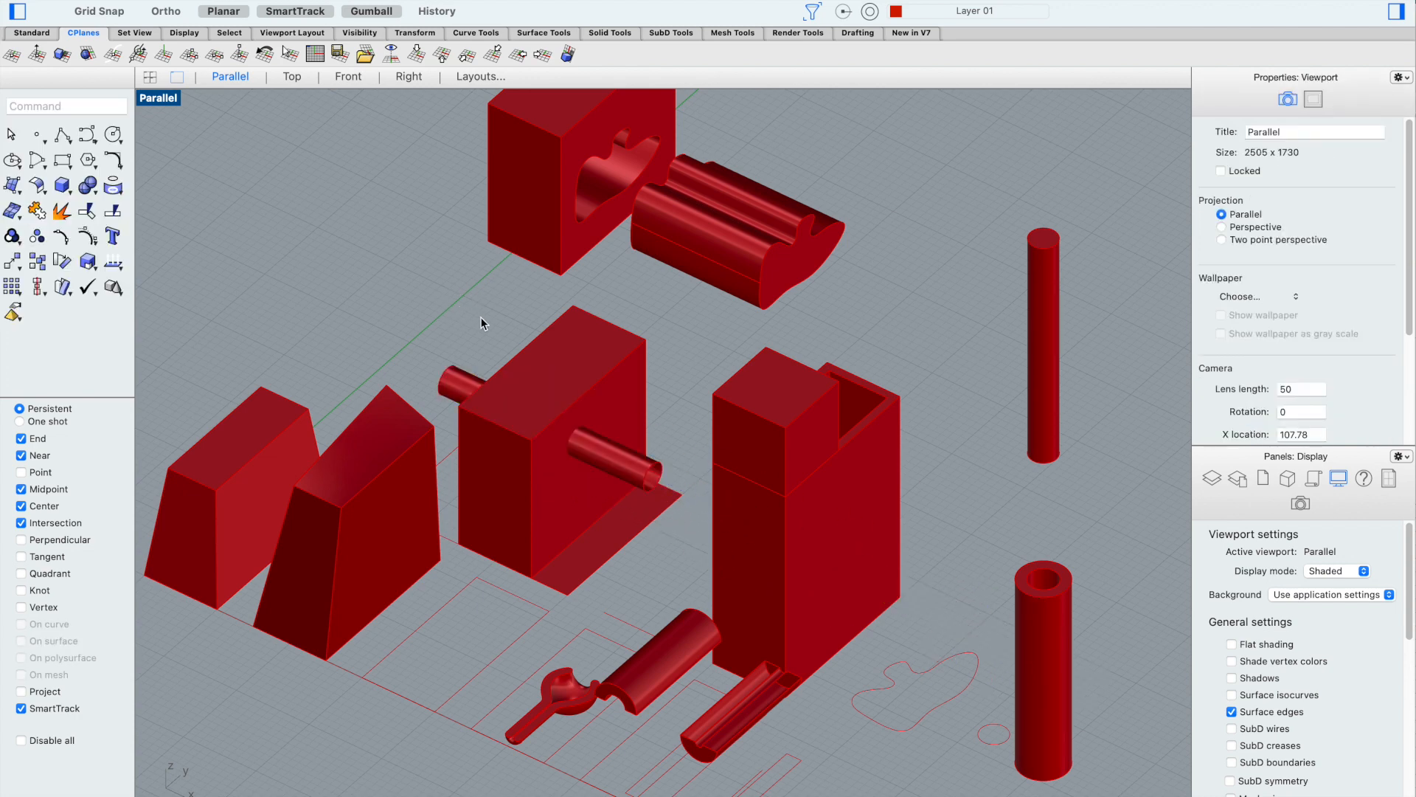
Split the large box with BooleanSplit, using the open tube as the cutting surface
text(BooleanSplit)
key(Return)
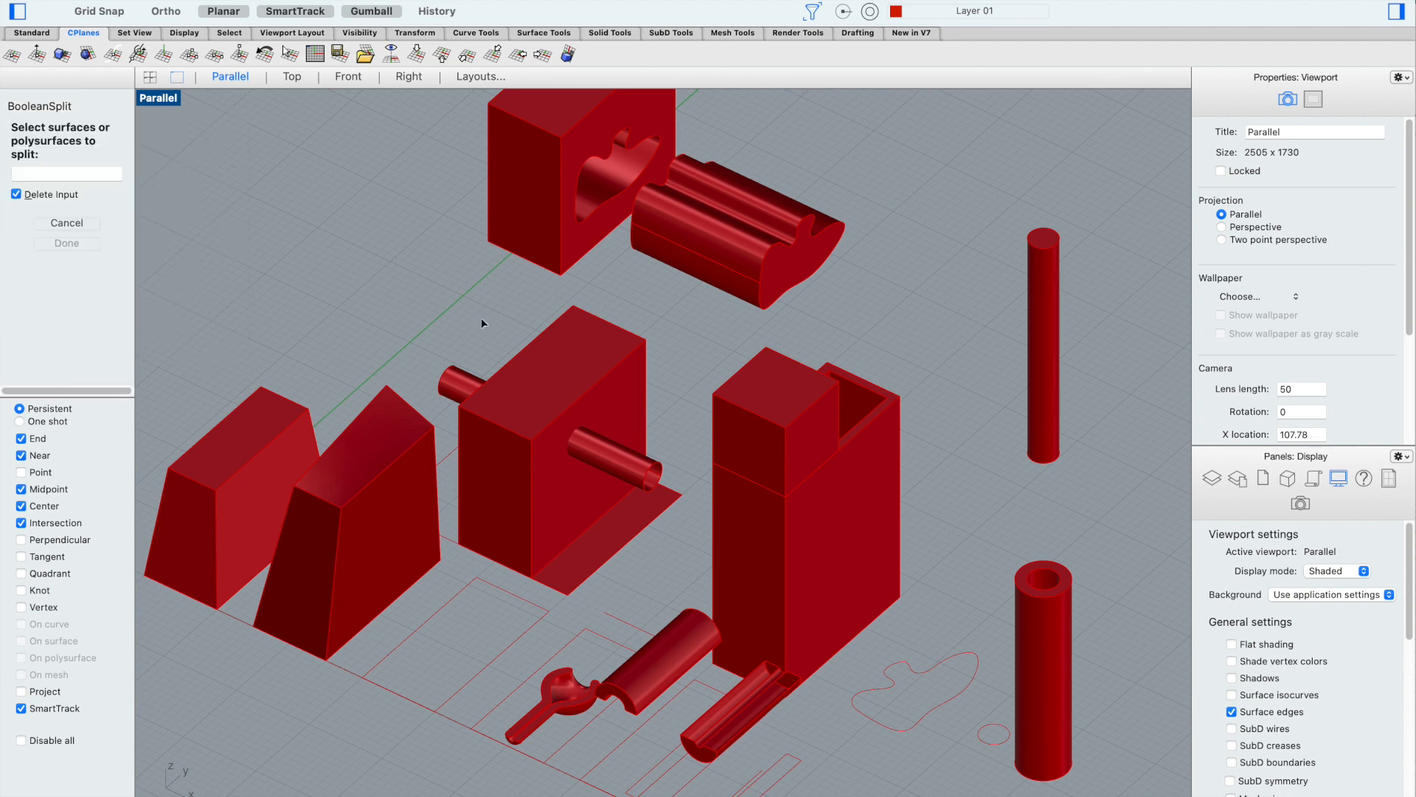
click(478, 453)
key(Return)
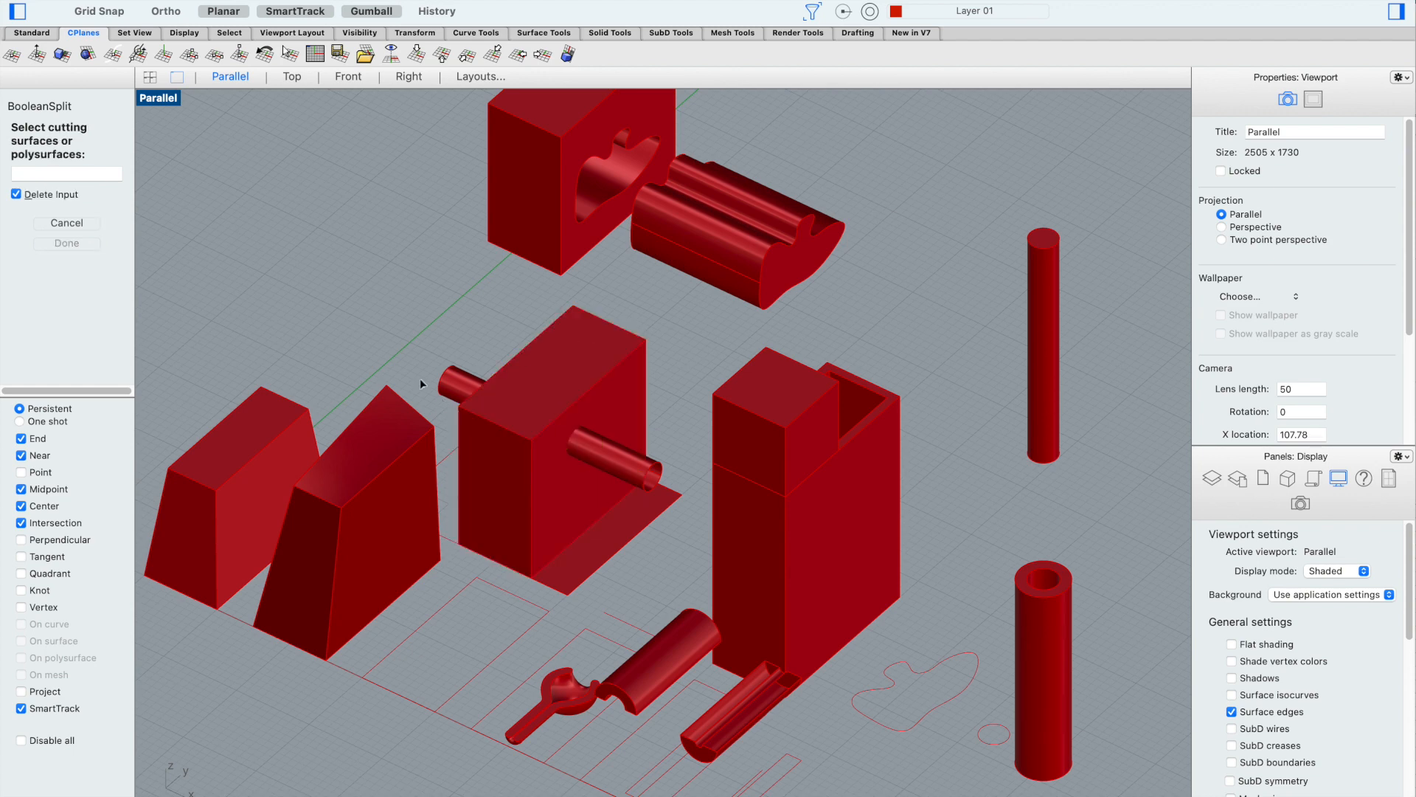
click(455, 383)
key(Return)
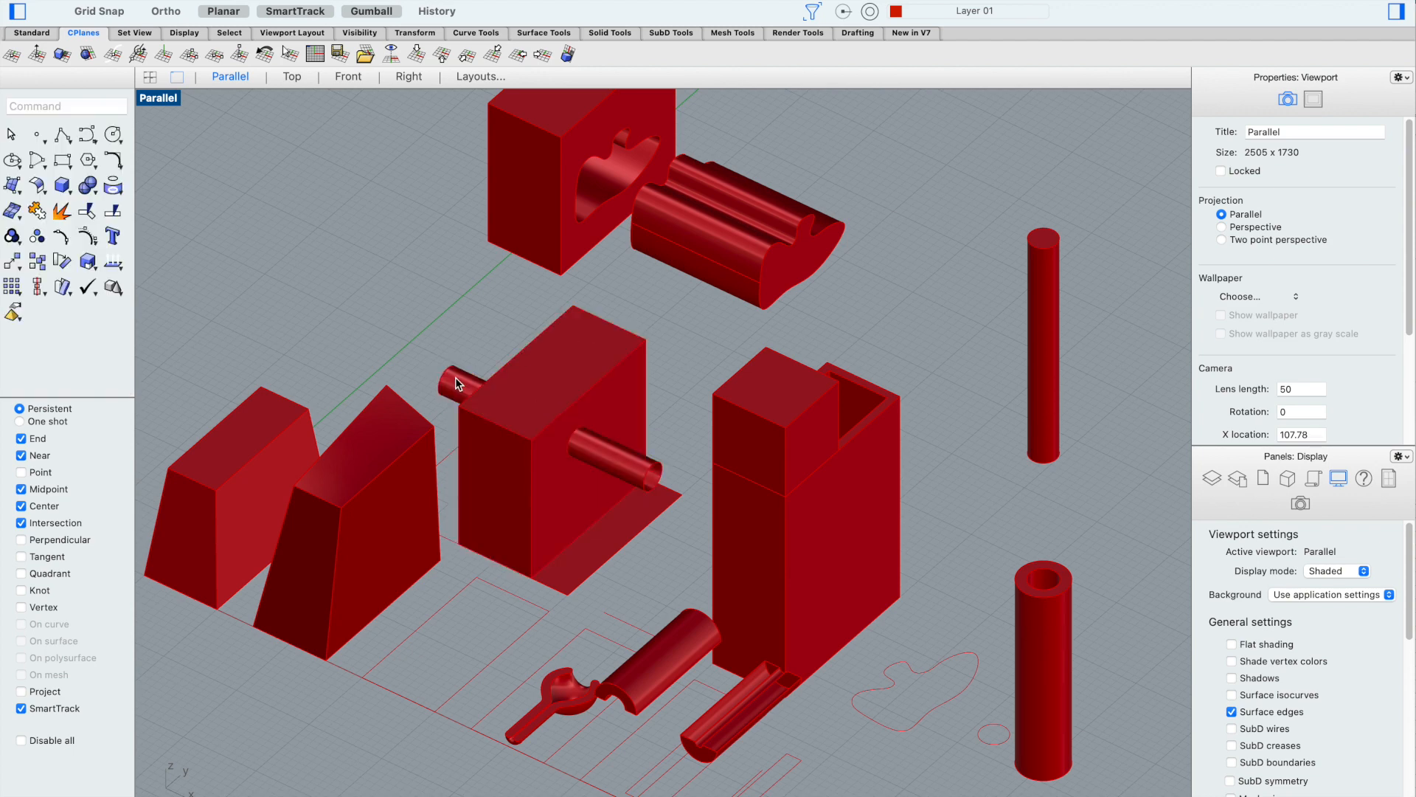
Move the open tube out of the split box into free space behind the tapered solids
click(451, 385)
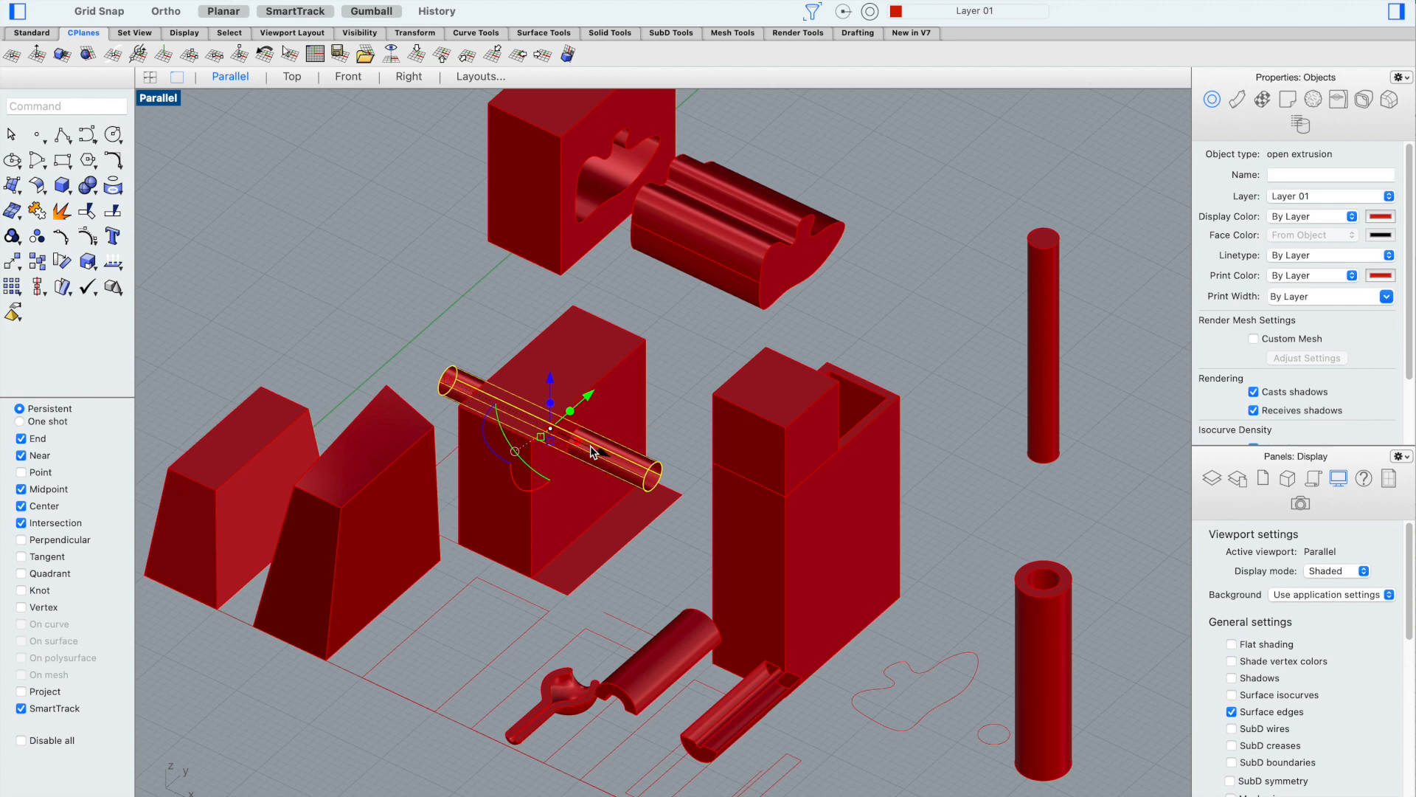
drag(599, 451, 386, 338)
scroll(528, 415, up, 2)
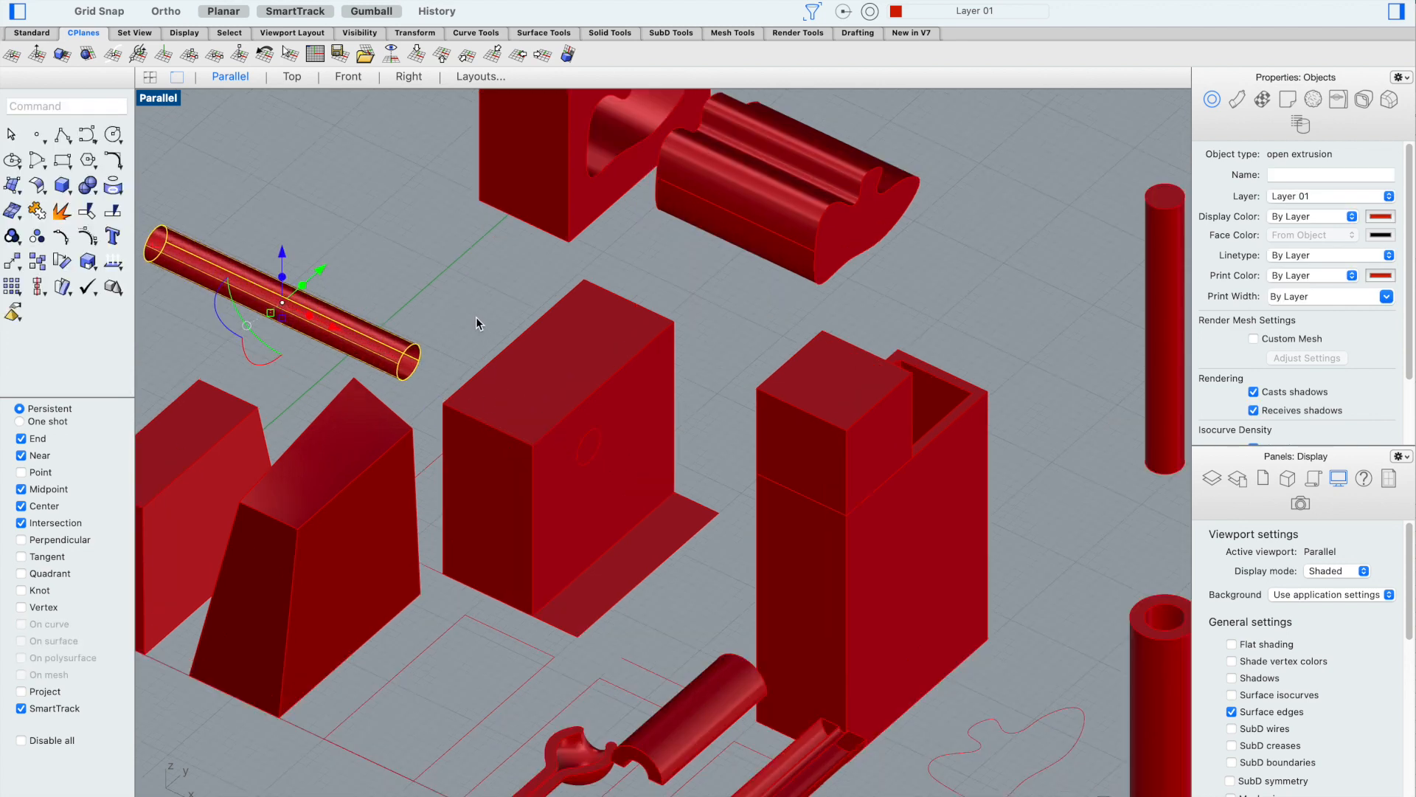
click(477, 336)
middle_click(476, 337)
click(449, 302)
right_drag(419, 291, 395, 271)
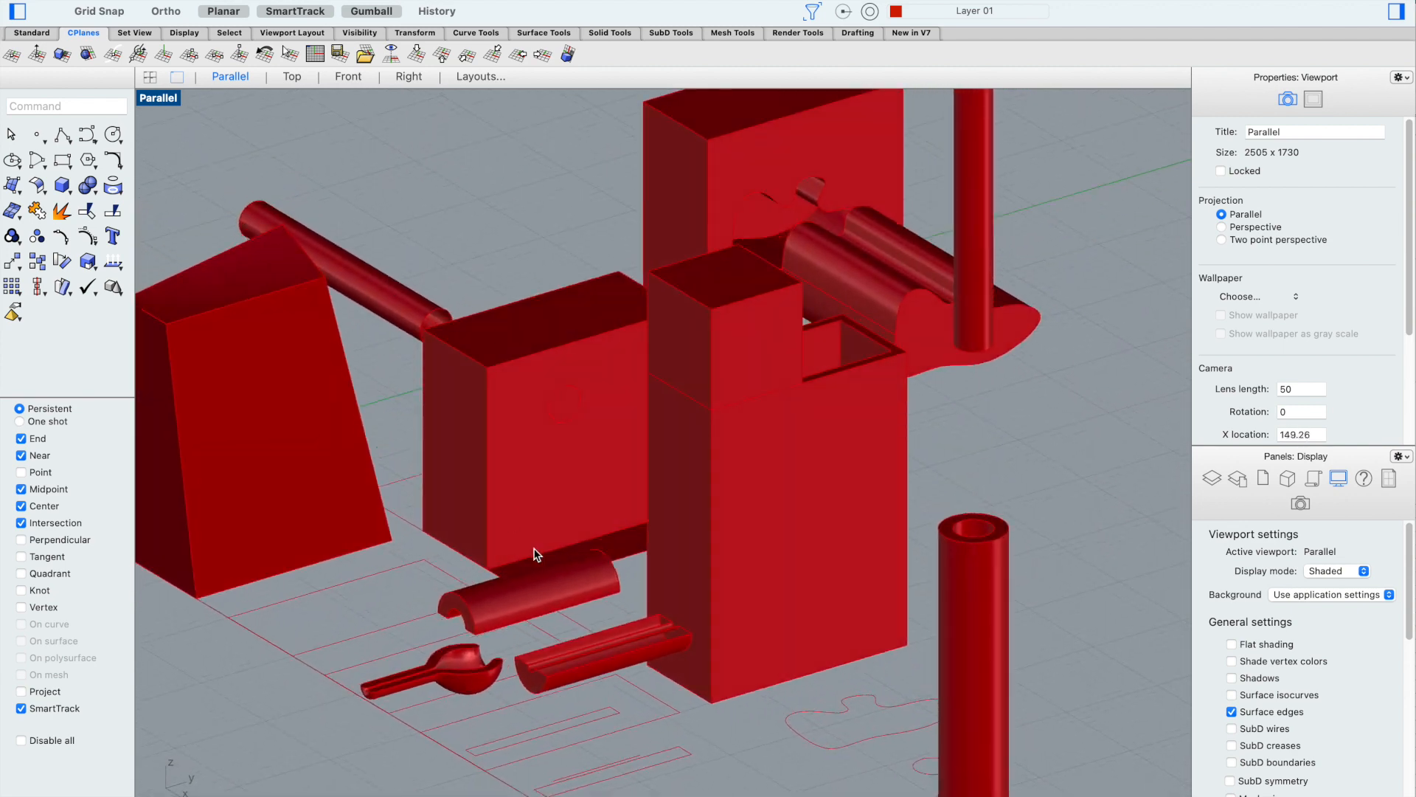
Move the cylindrical plug split from the large box out into open space beyond the tube
scroll(538, 463, up, 6)
scroll(547, 373, up, 2)
scroll(622, 255, down, 2)
scroll(598, 307, down, 3)
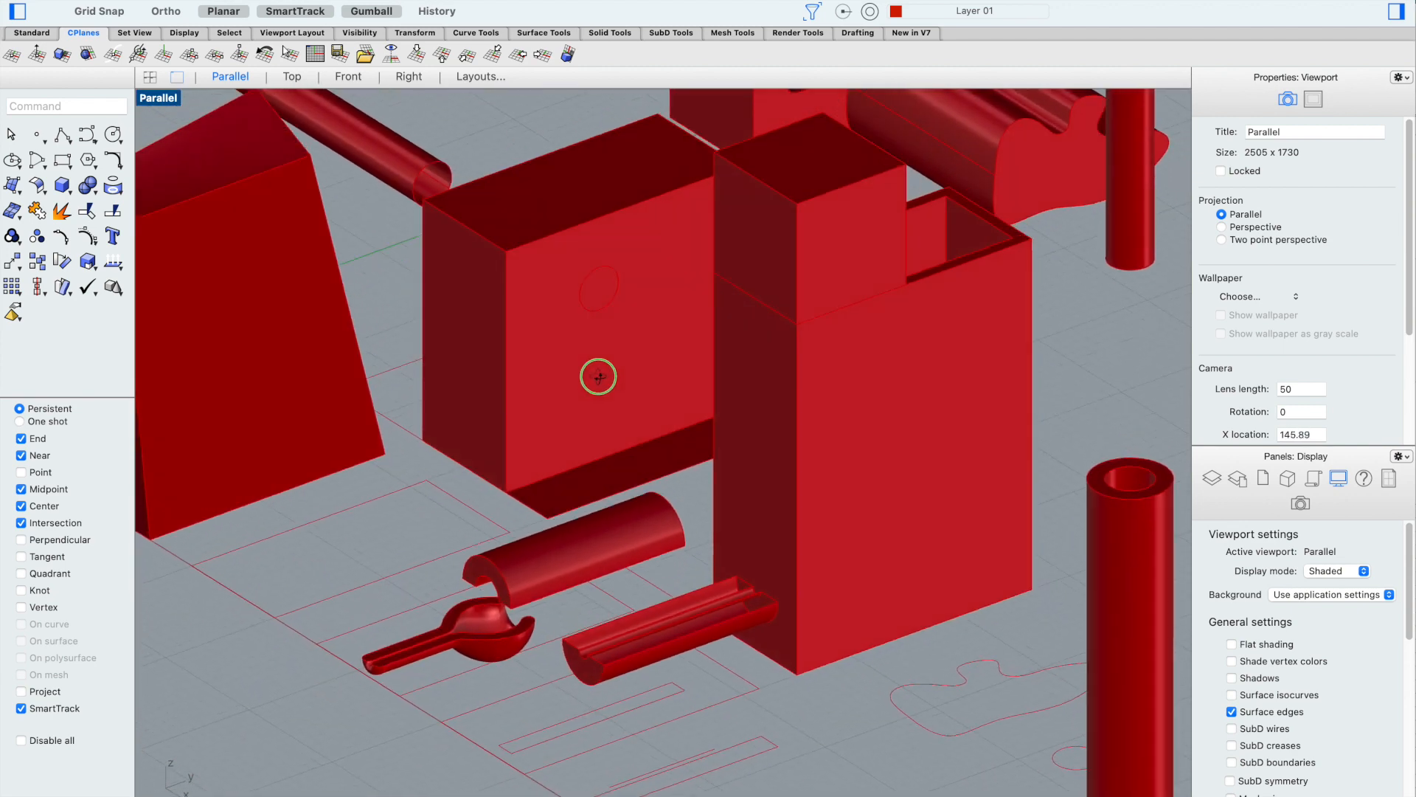
scroll(595, 228, up, 5)
scroll(646, 425, down, 2)
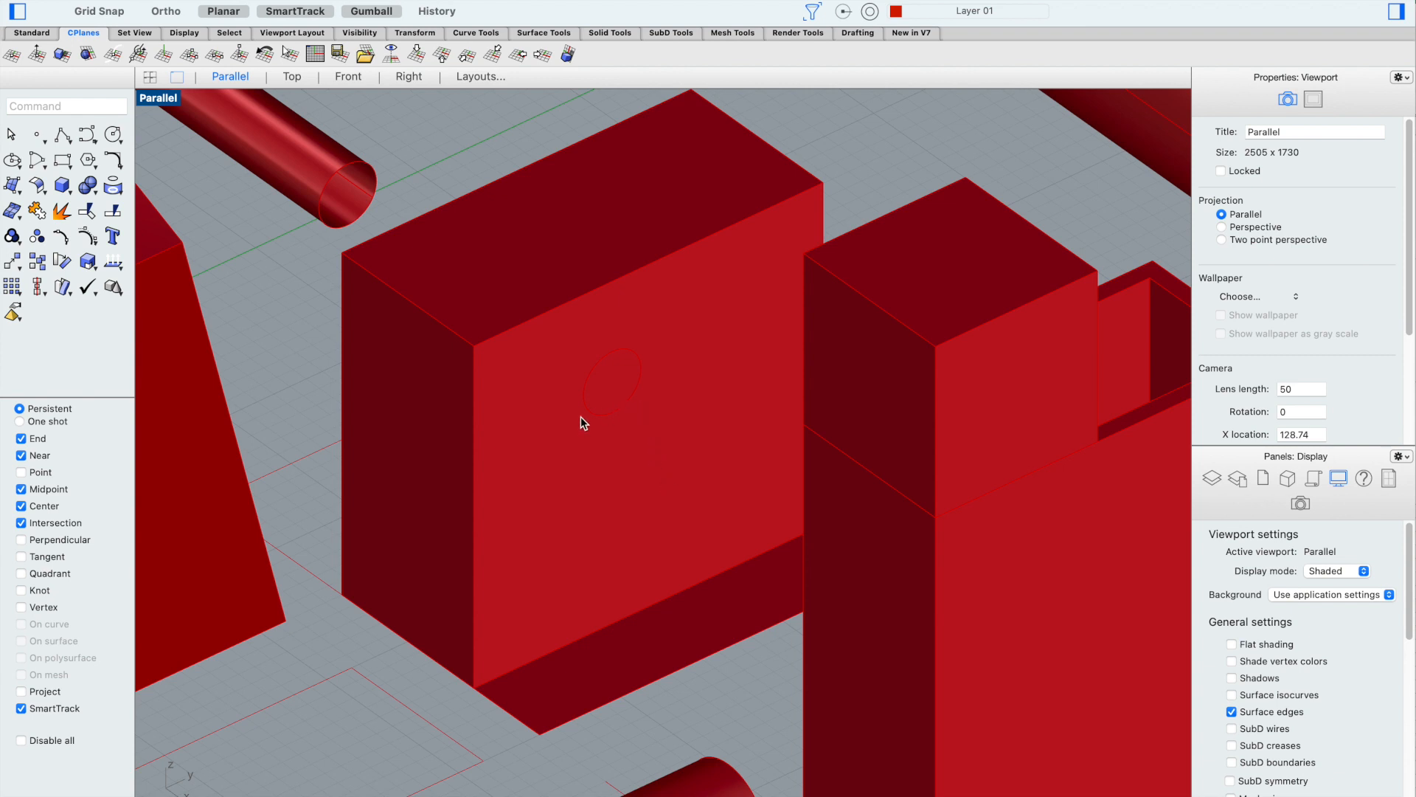
scroll(606, 383, up, 2)
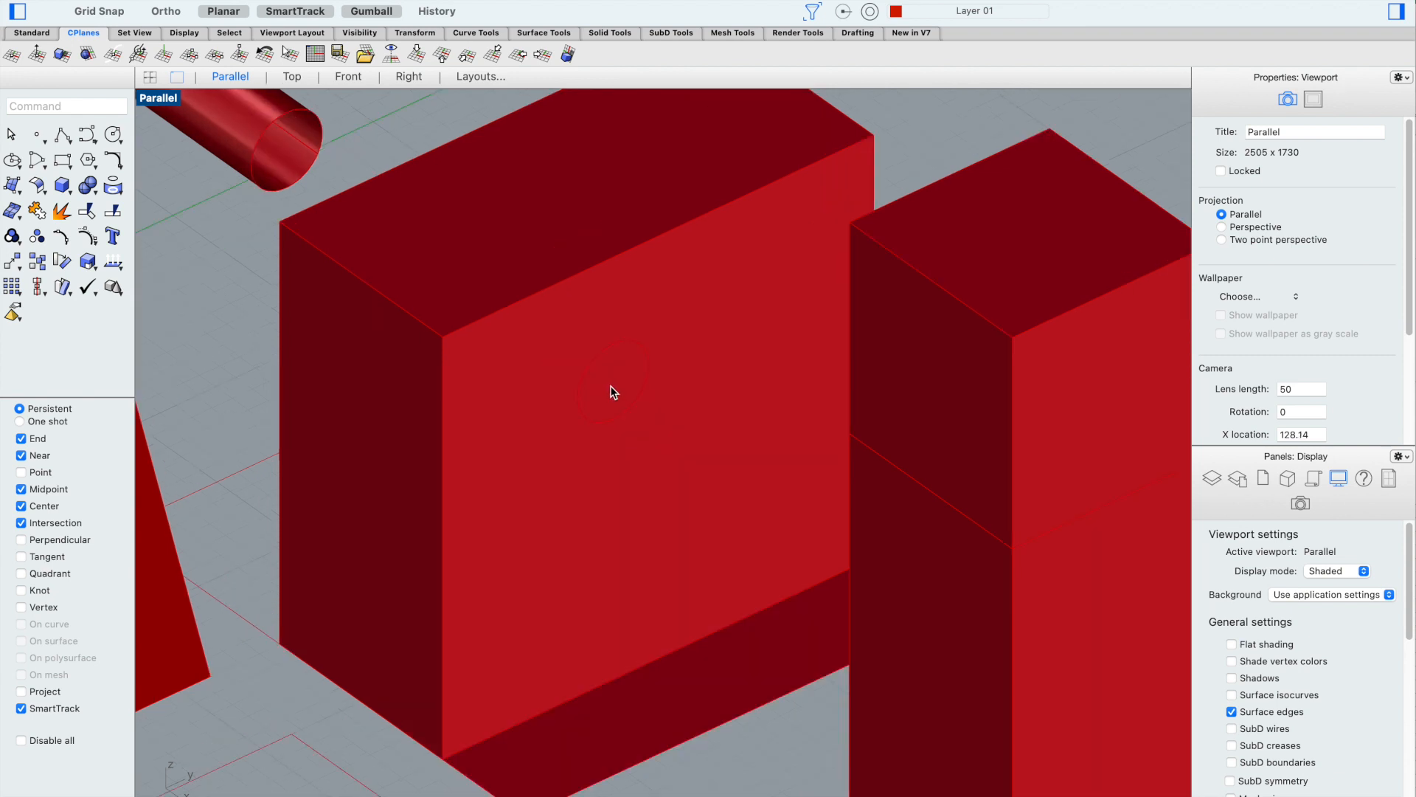
click(612, 391)
scroll(612, 395, down, 2)
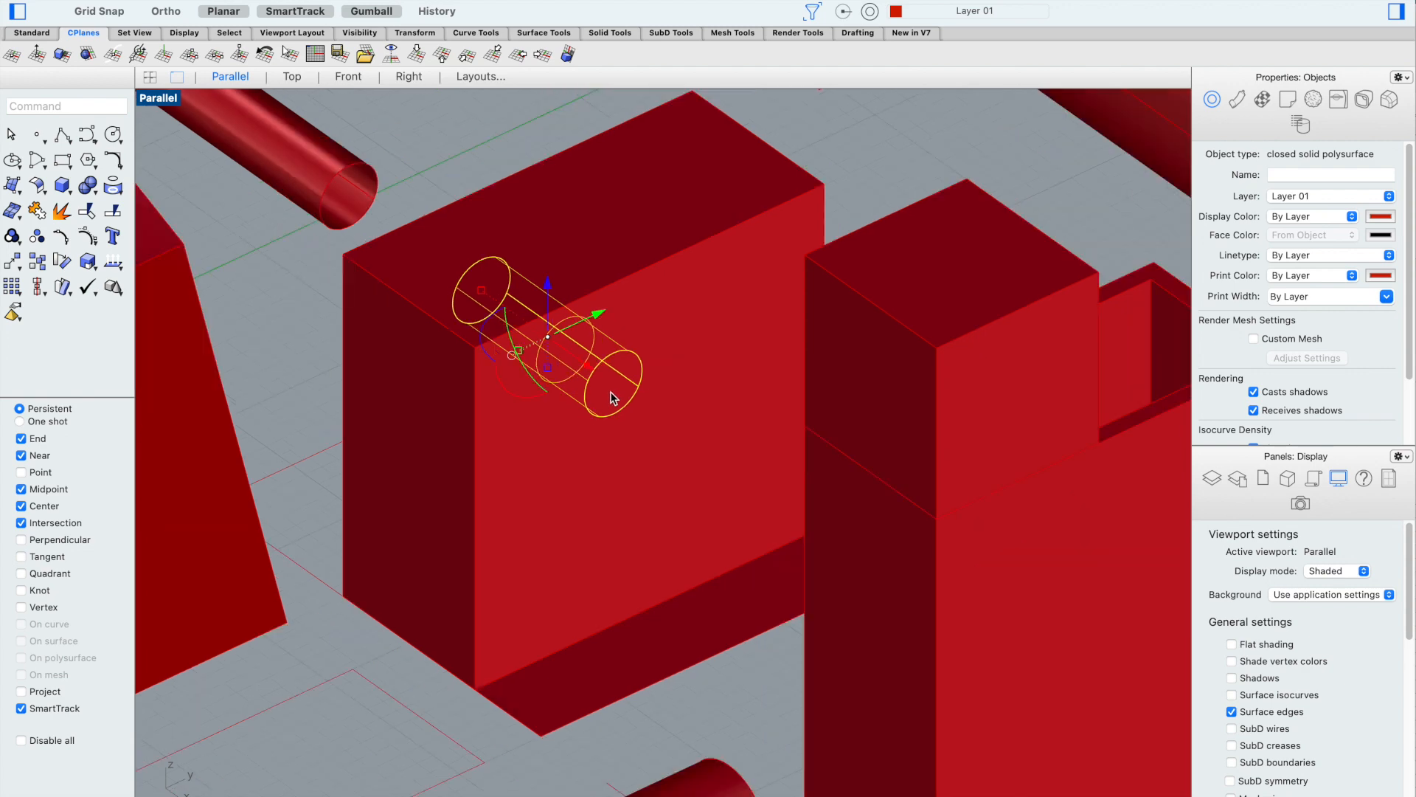
scroll(613, 398, down, 4)
drag(614, 392, 279, 236)
key(Escape)
scroll(603, 390, up, 7)
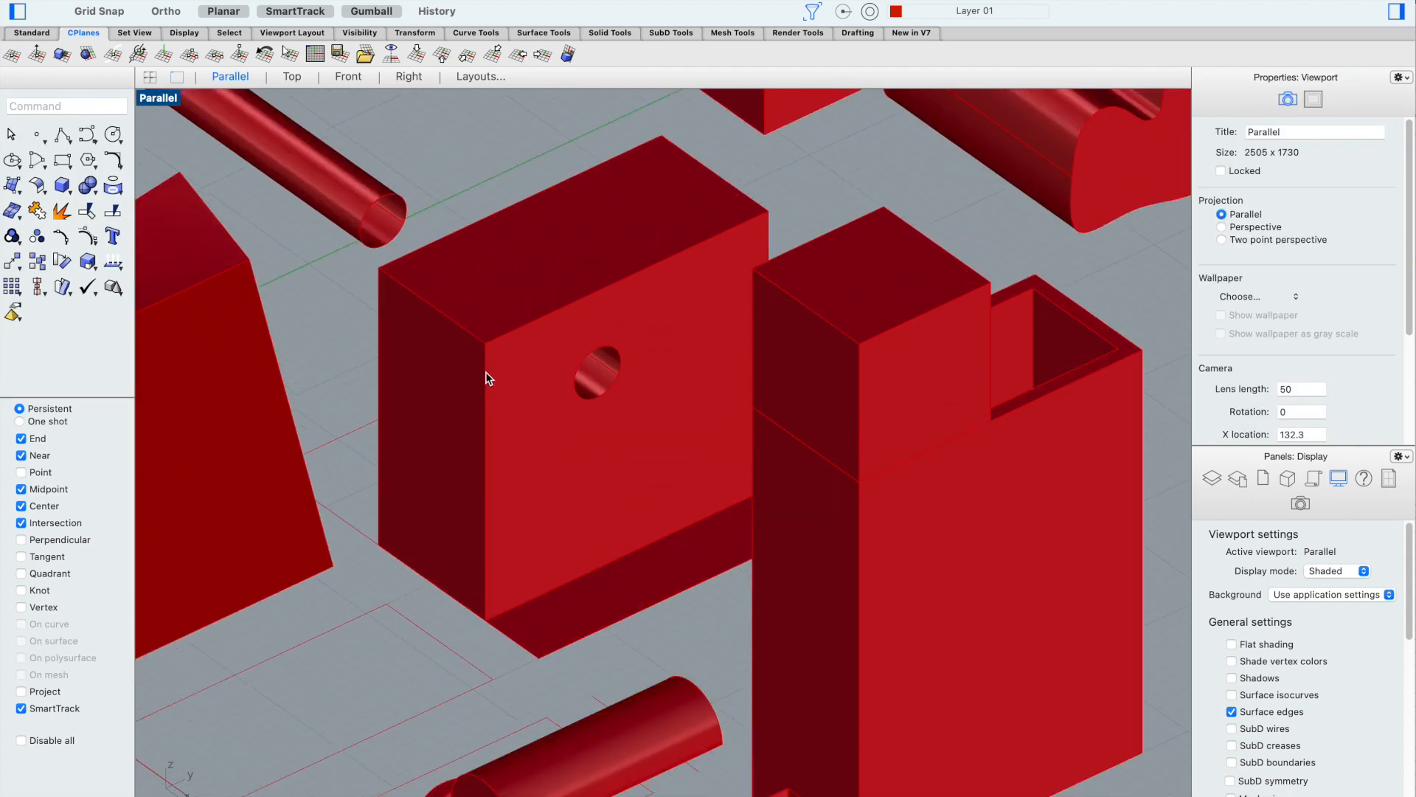
Examine the round hole through the box and compare it with the open tube and the removed plug
scroll(487, 378, up, 5)
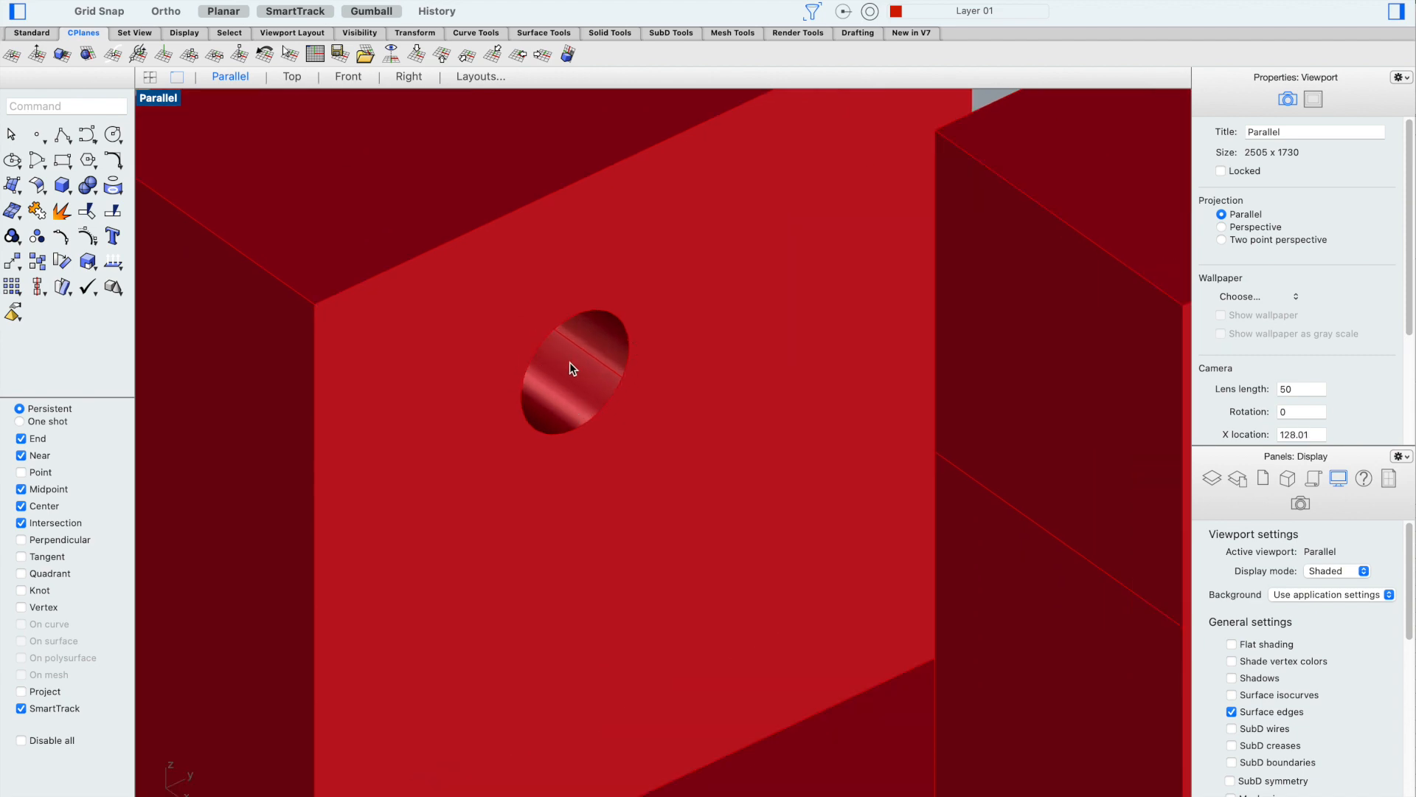
scroll(572, 370, down, 10)
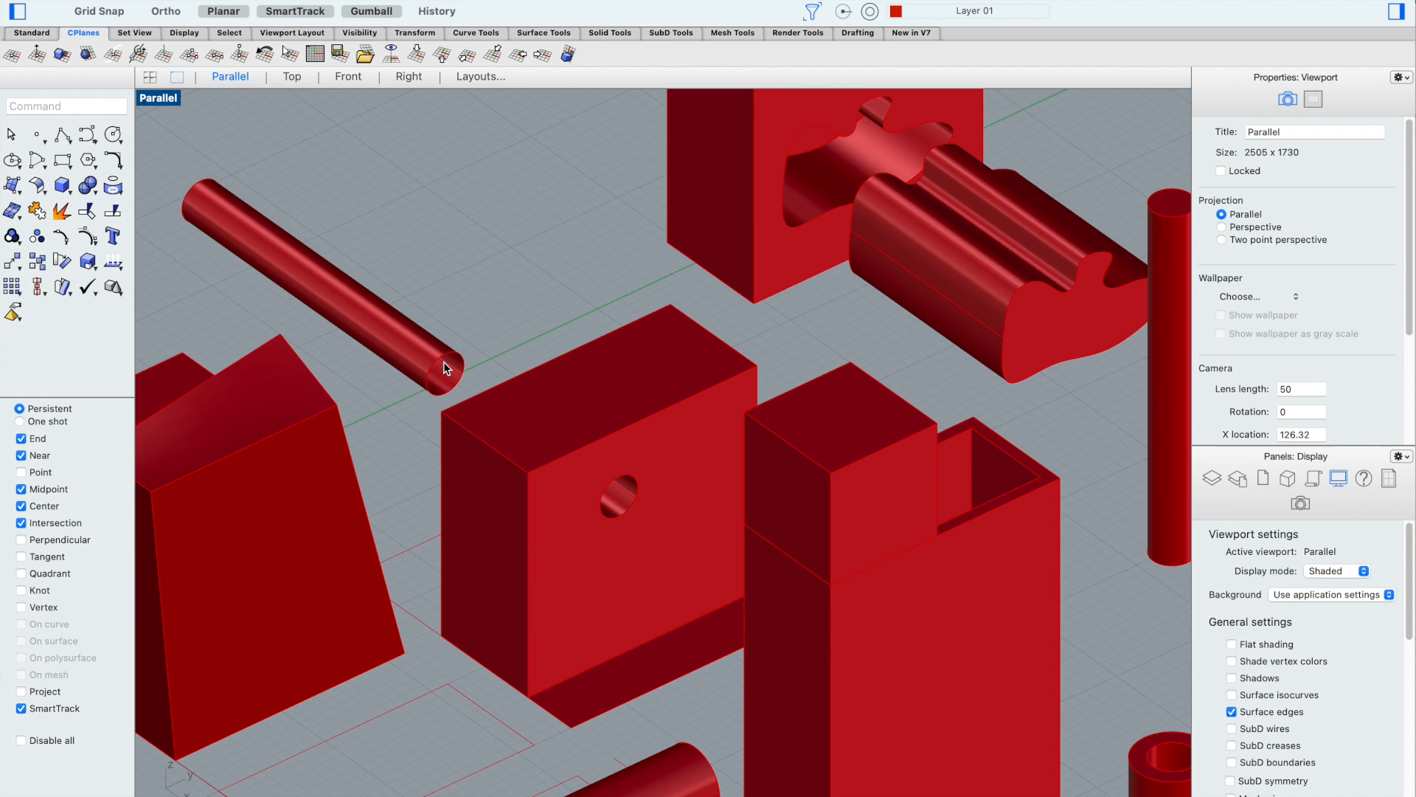
scroll(479, 343, down, 3)
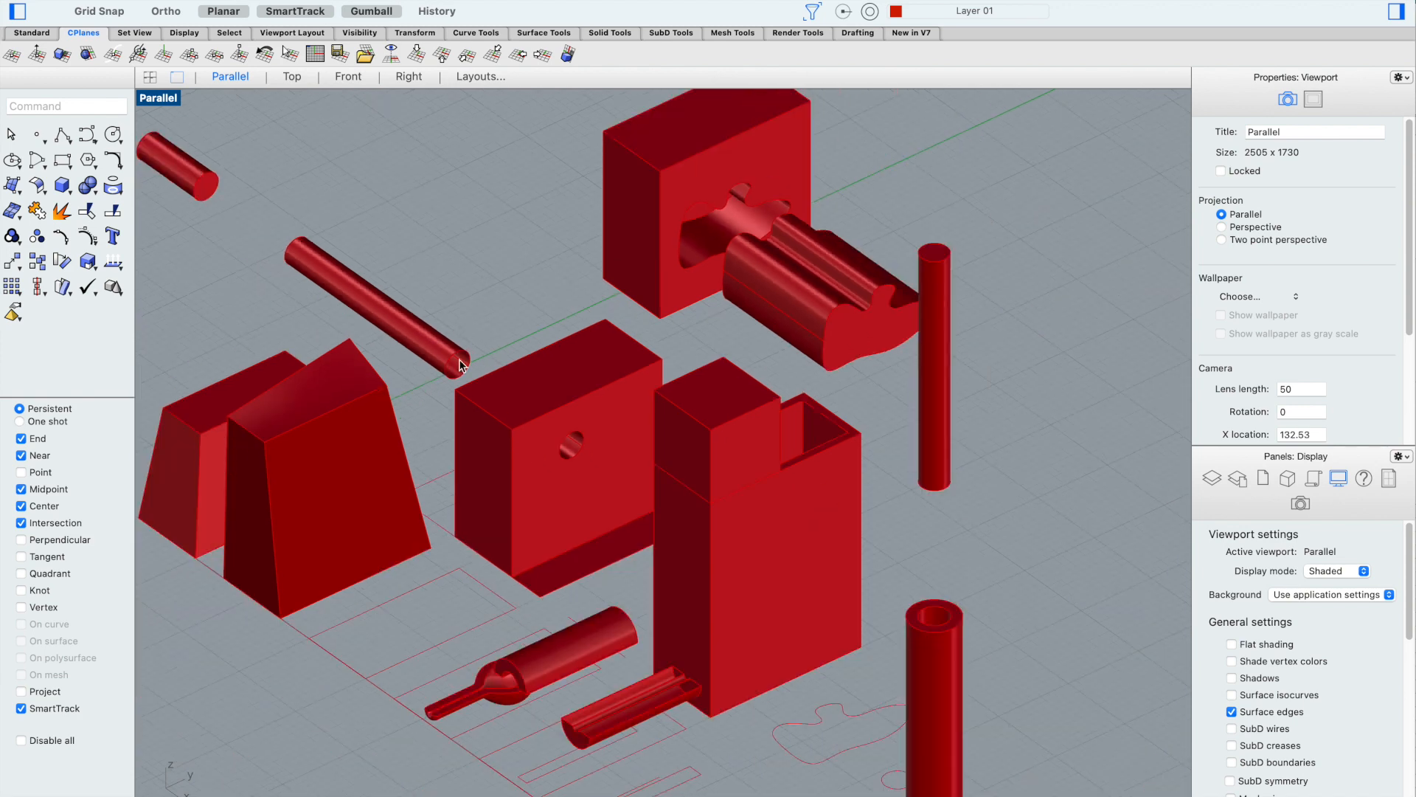
scroll(494, 356, up, 8)
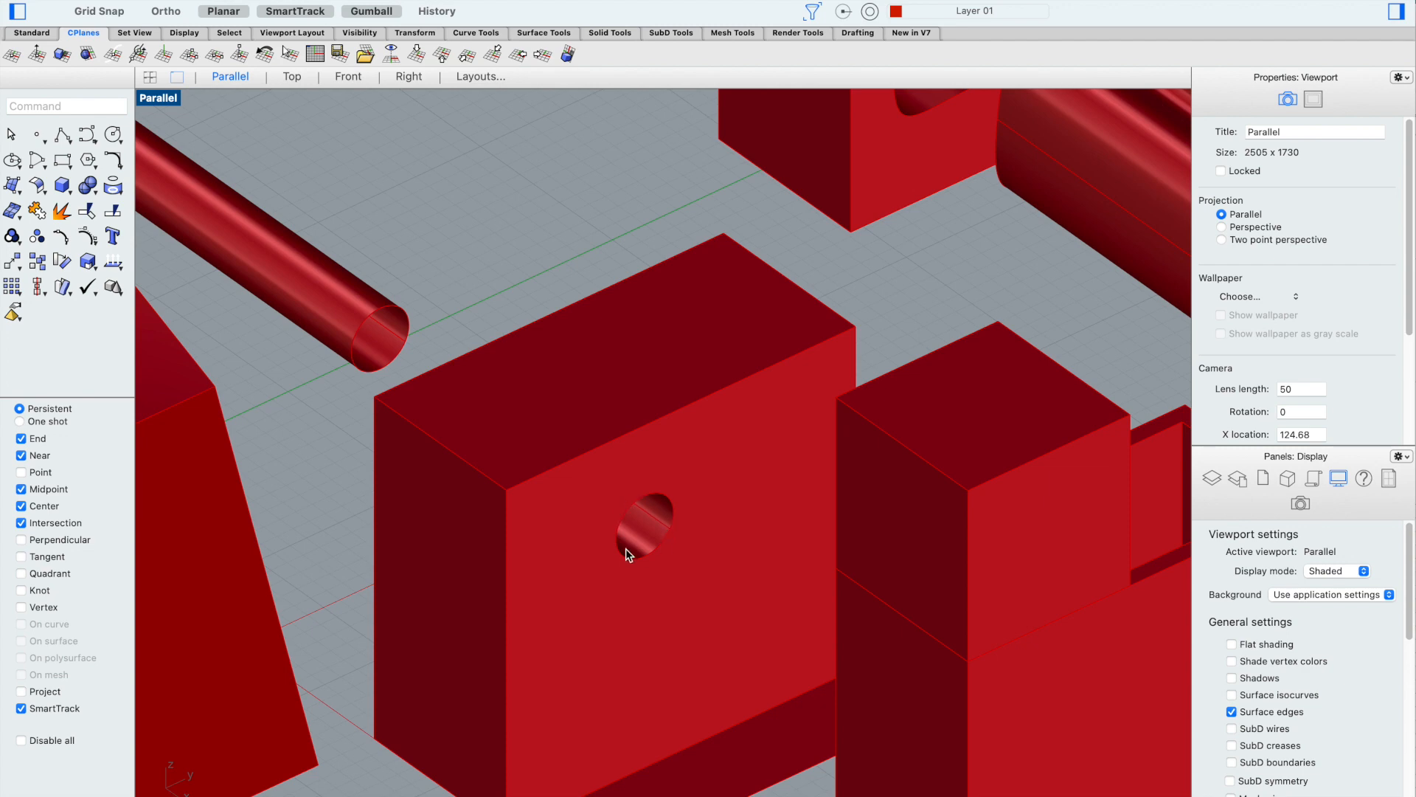
Move the open tube through the lower part of the large box, below the existing round hole
scroll(561, 310, down, 3)
scroll(628, 393, up, 3)
scroll(630, 397, up, 4)
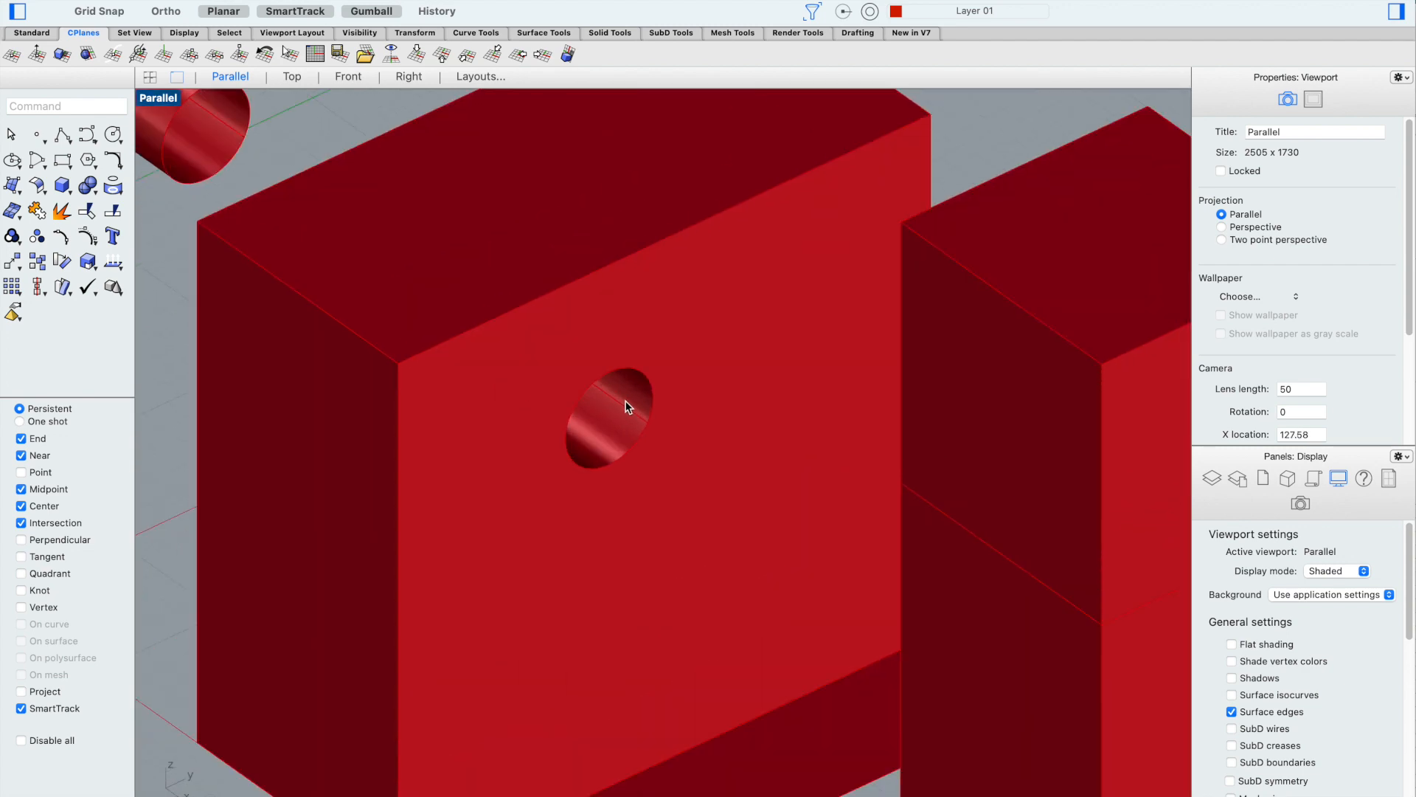
scroll(772, 509, down, 2)
scroll(652, 426, down, 5)
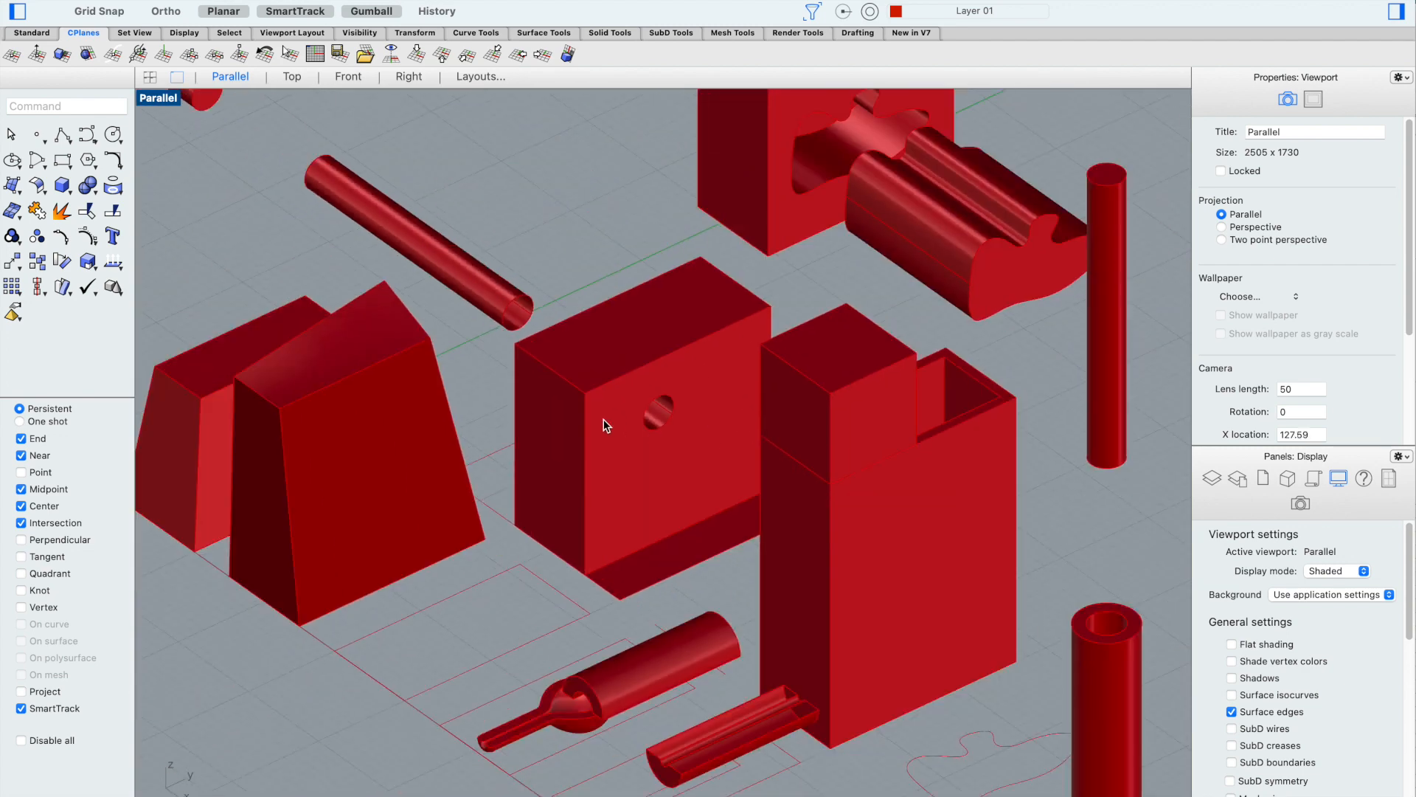
click(439, 260)
drag(418, 193, 419, 270)
drag(460, 349, 622, 488)
click(538, 237)
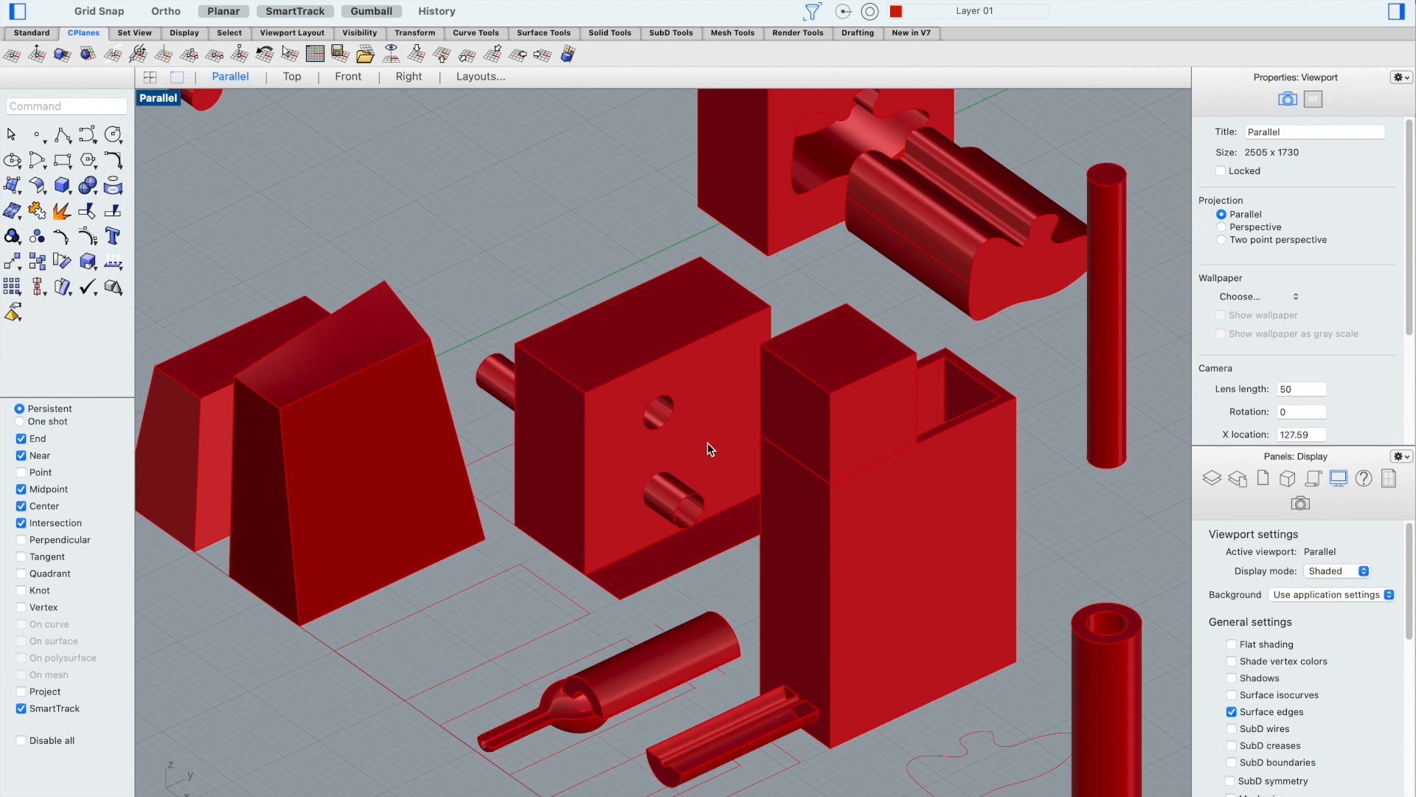
Split the large box with the Split command, using the open tube as the cutting object
click(707, 442)
text(Split)
key(Return)
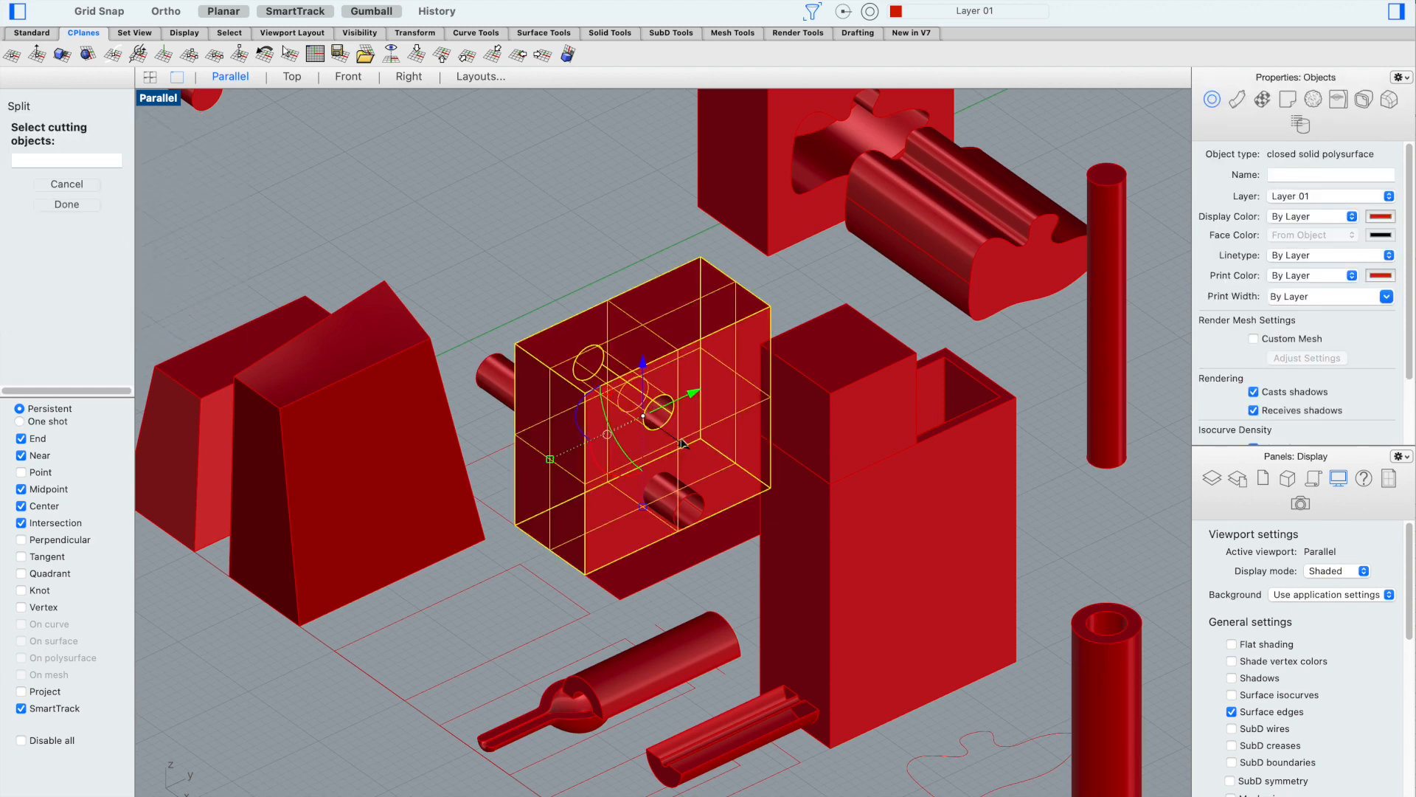
click(516, 394)
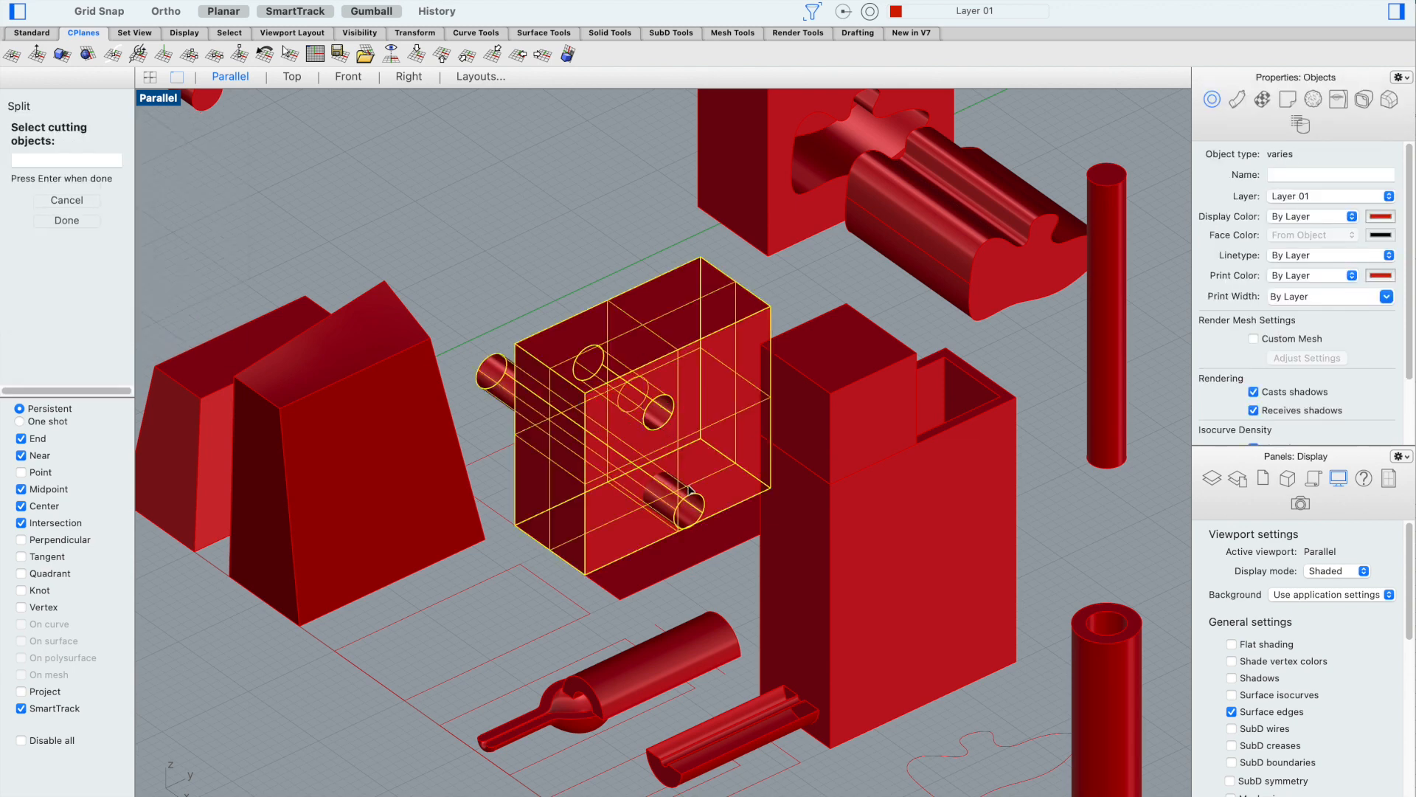
key(Return)
click(555, 176)
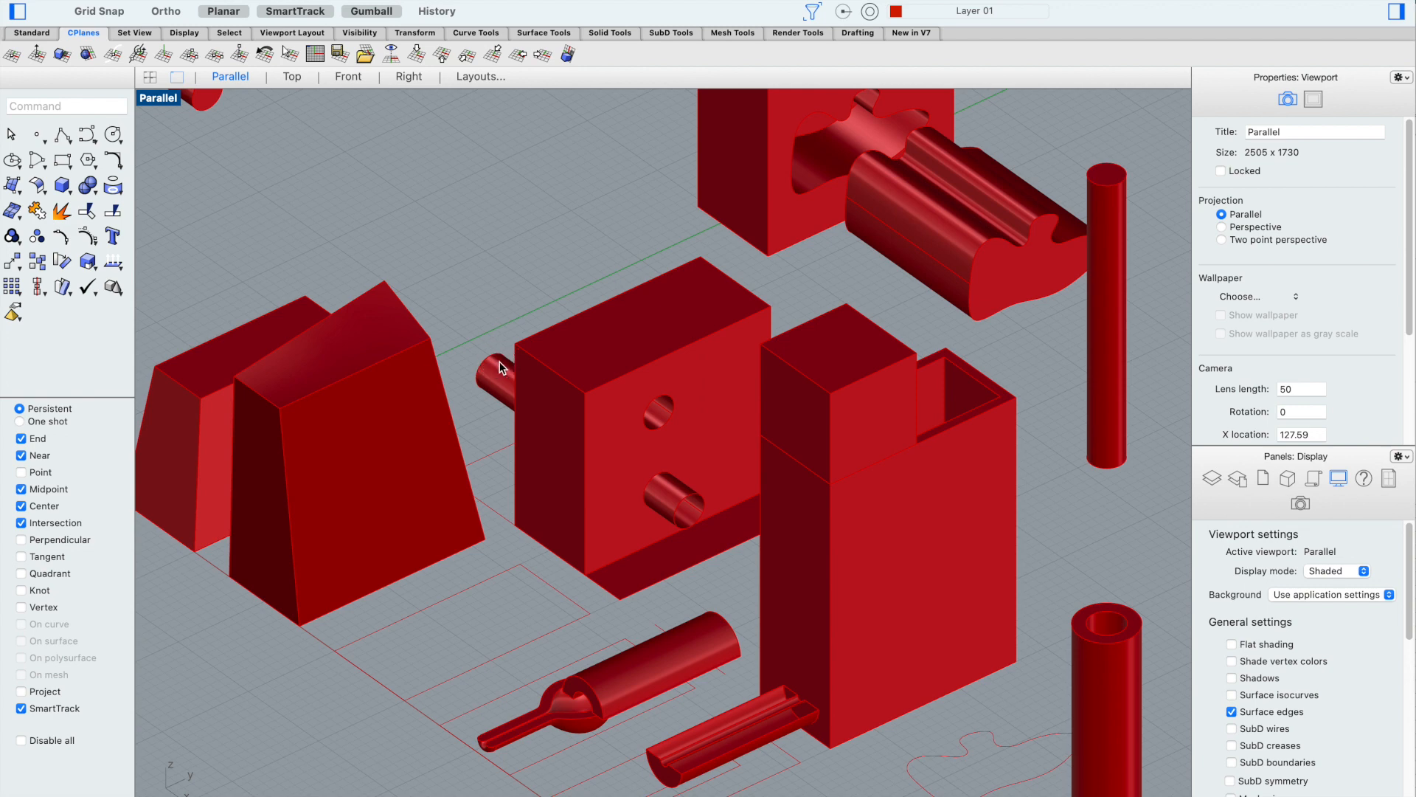
Move the tube out of the box toward the tapered solids and delete the circular piece split from the front face
click(501, 368)
drag(639, 476, 452, 220)
click(485, 199)
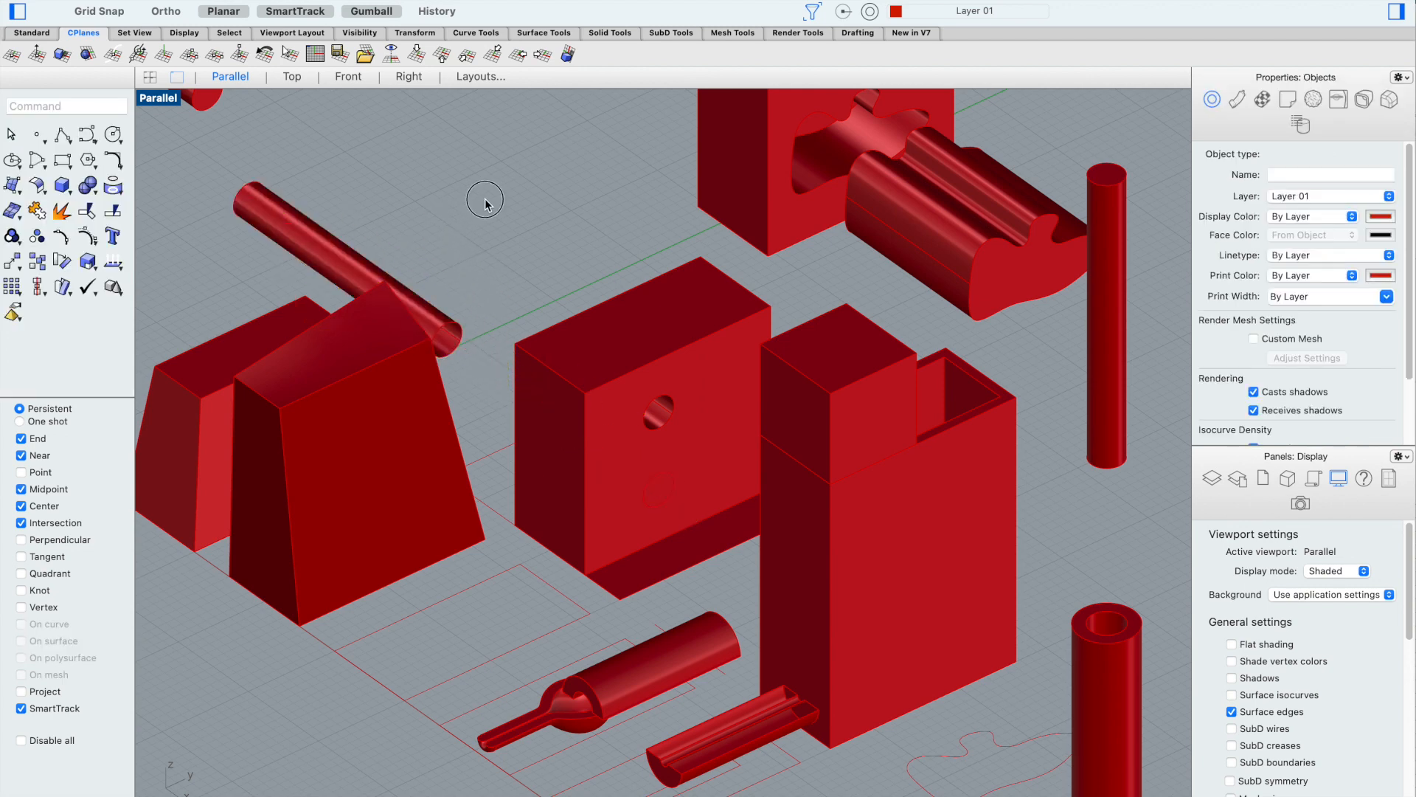
click(661, 489)
key(Delete)
Examine the lower opening left by Split and compare it with the walled hole above it
scroll(661, 489, up, 3)
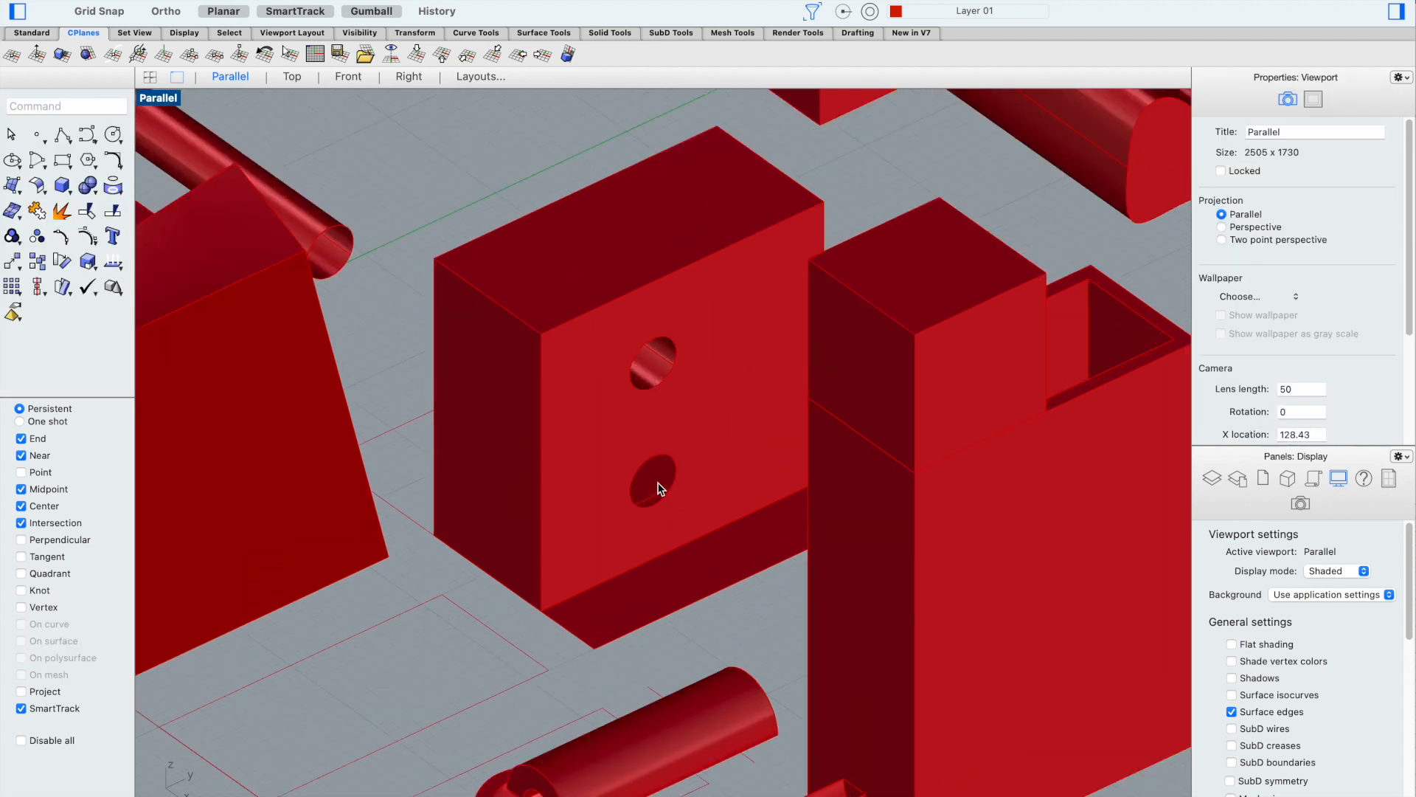
scroll(659, 489, up, 4)
scroll(664, 488, down, 3)
right_drag(580, 527, 601, 378)
scroll(572, 239, down, 4)
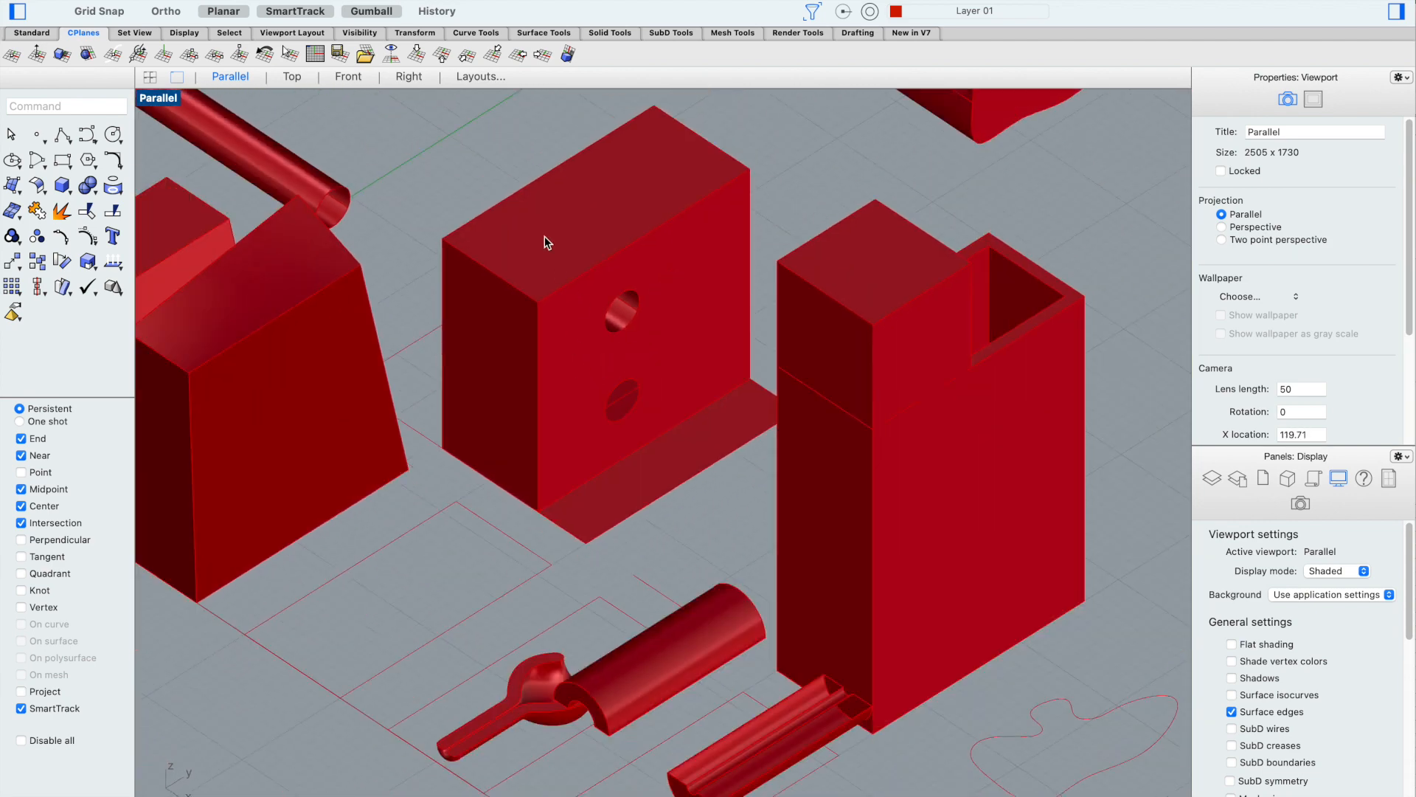
scroll(544, 242, up, 3)
scroll(546, 303, down, 5)
scroll(539, 251, up, 4)
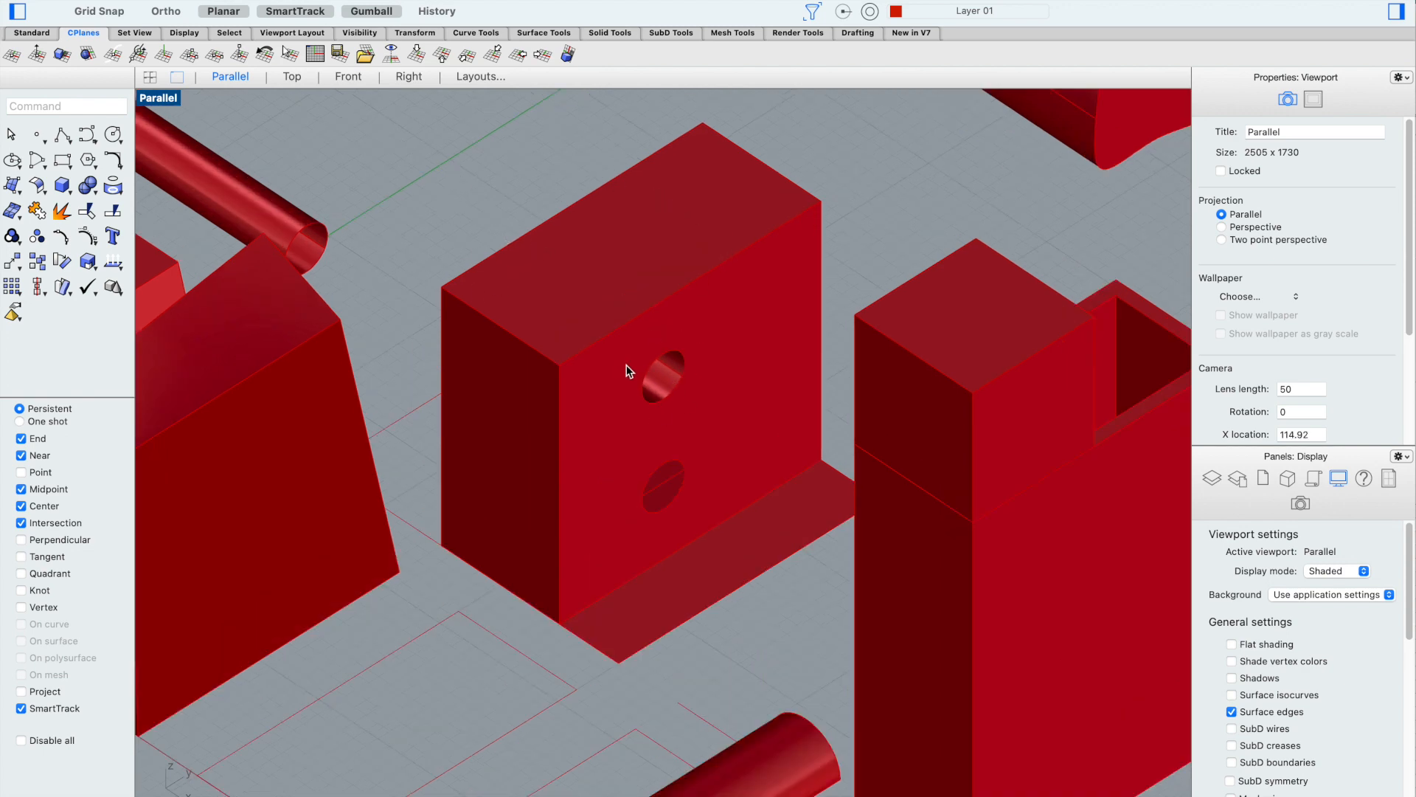
scroll(591, 373, down, 2)
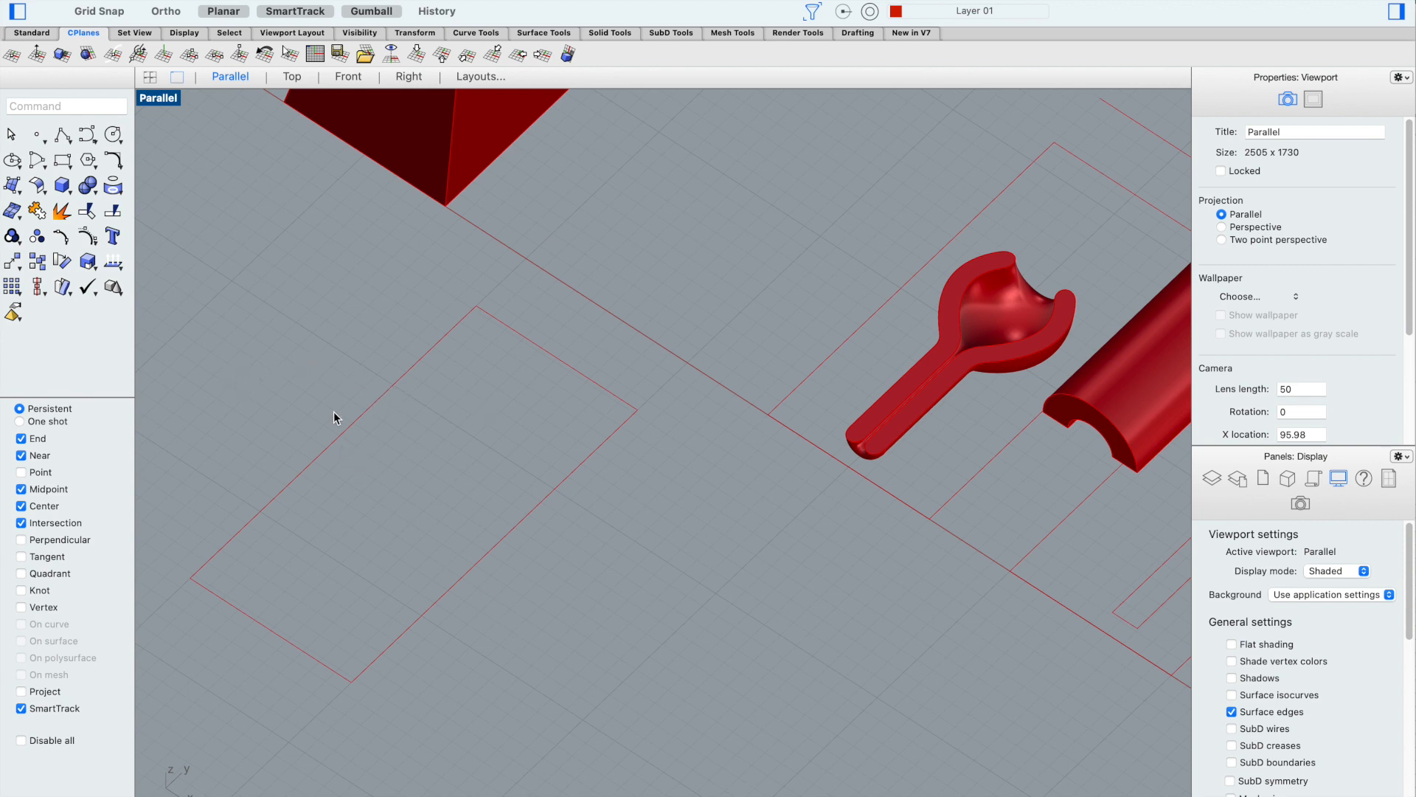
Explode the closed rectangle on the ground plane into separate line segments
click(383, 404)
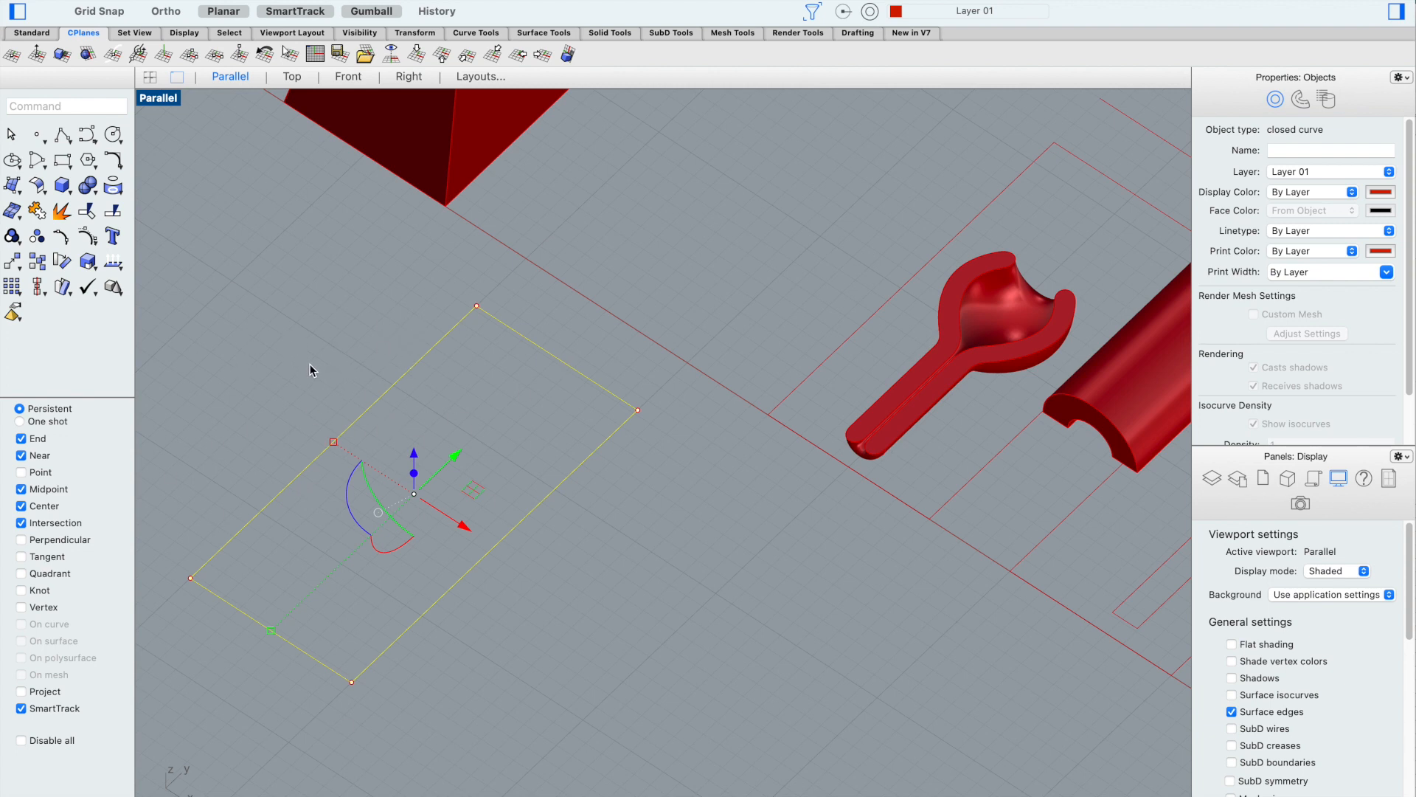
text(Explode)
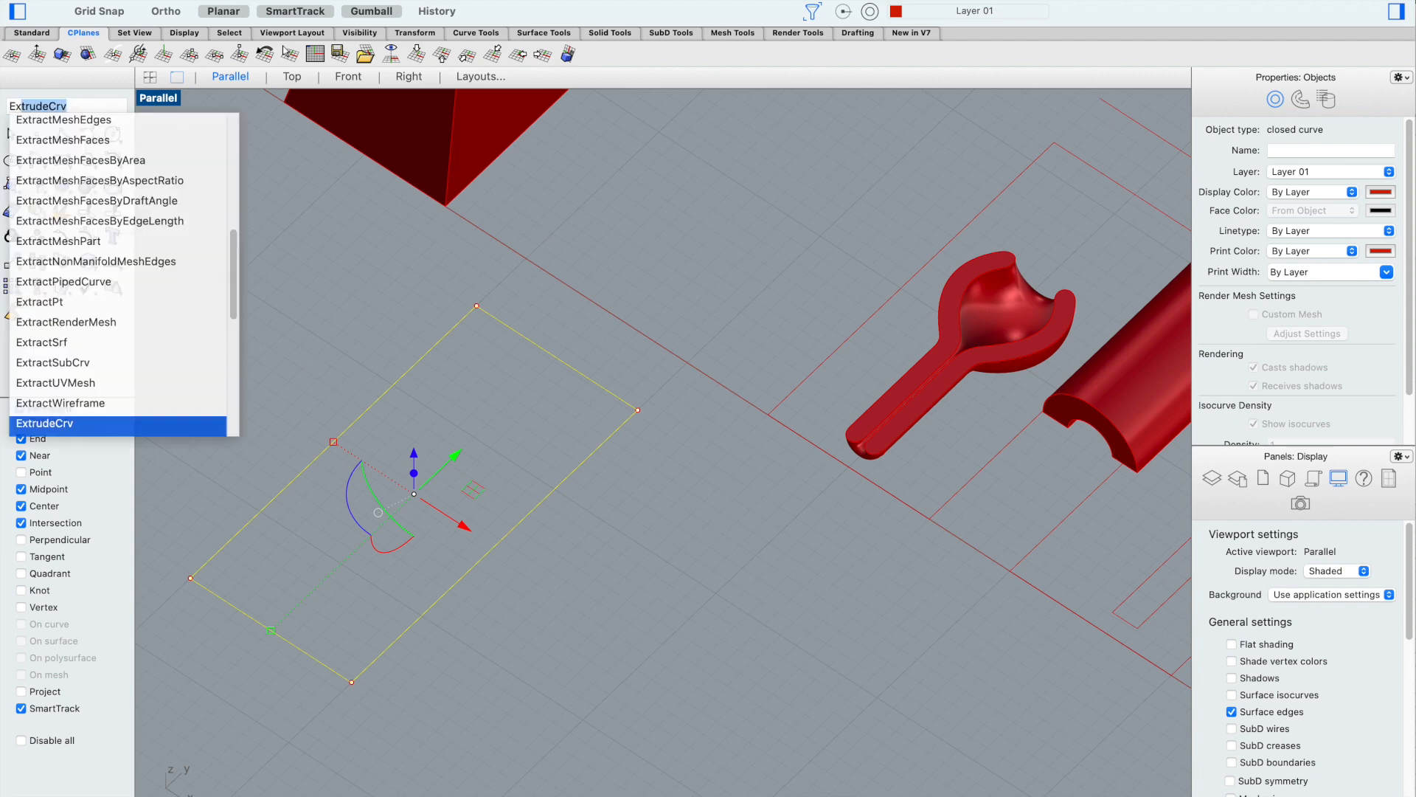
key(Return)
click(389, 515)
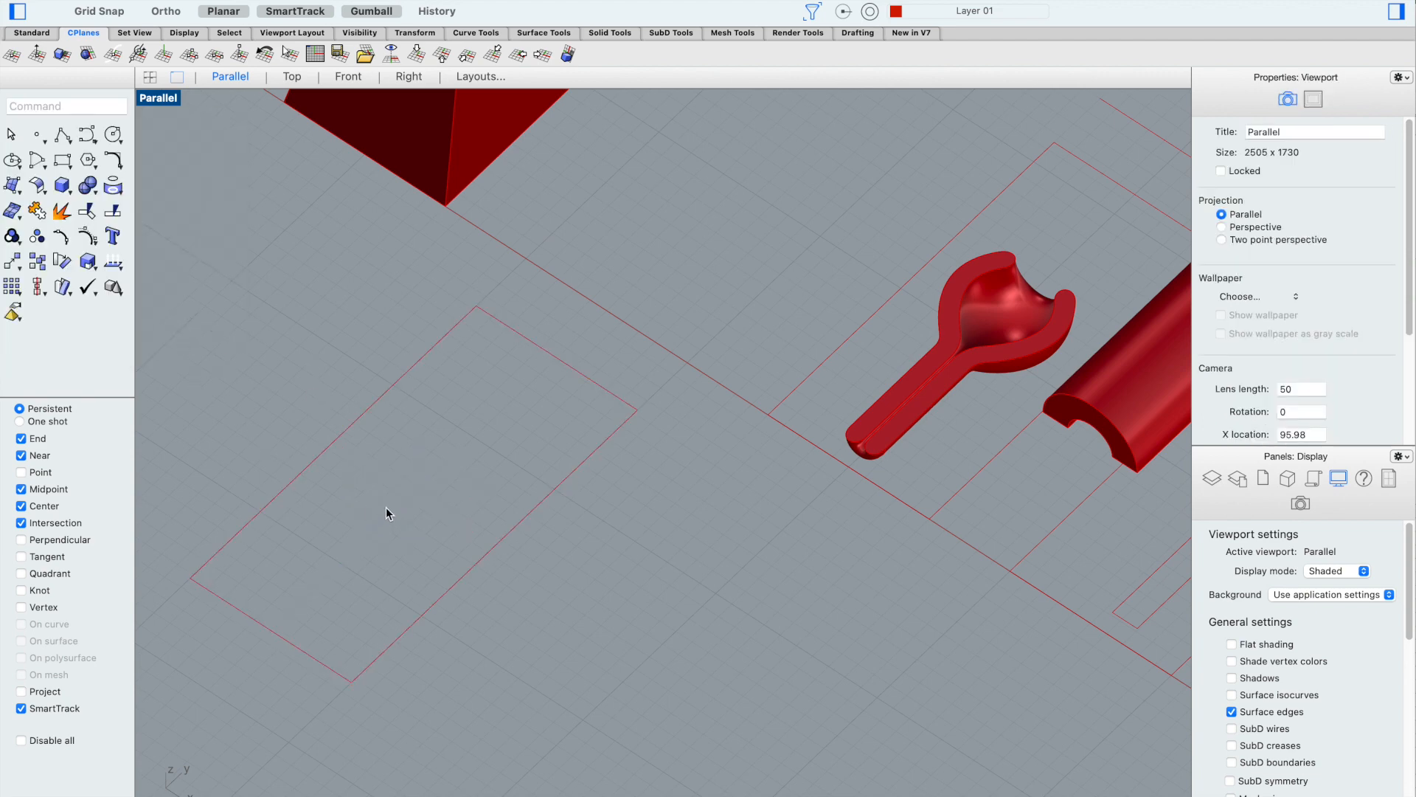
Check the sides of the exploded rectangle one by one as individual curves
click(306, 465)
click(623, 378)
click(607, 385)
click(587, 456)
click(244, 615)
click(199, 728)
Extrude the four rectangle segments together upward as a solid with ExtrudeCrv, and delete the extruded box
drag(583, 642, 264, 336)
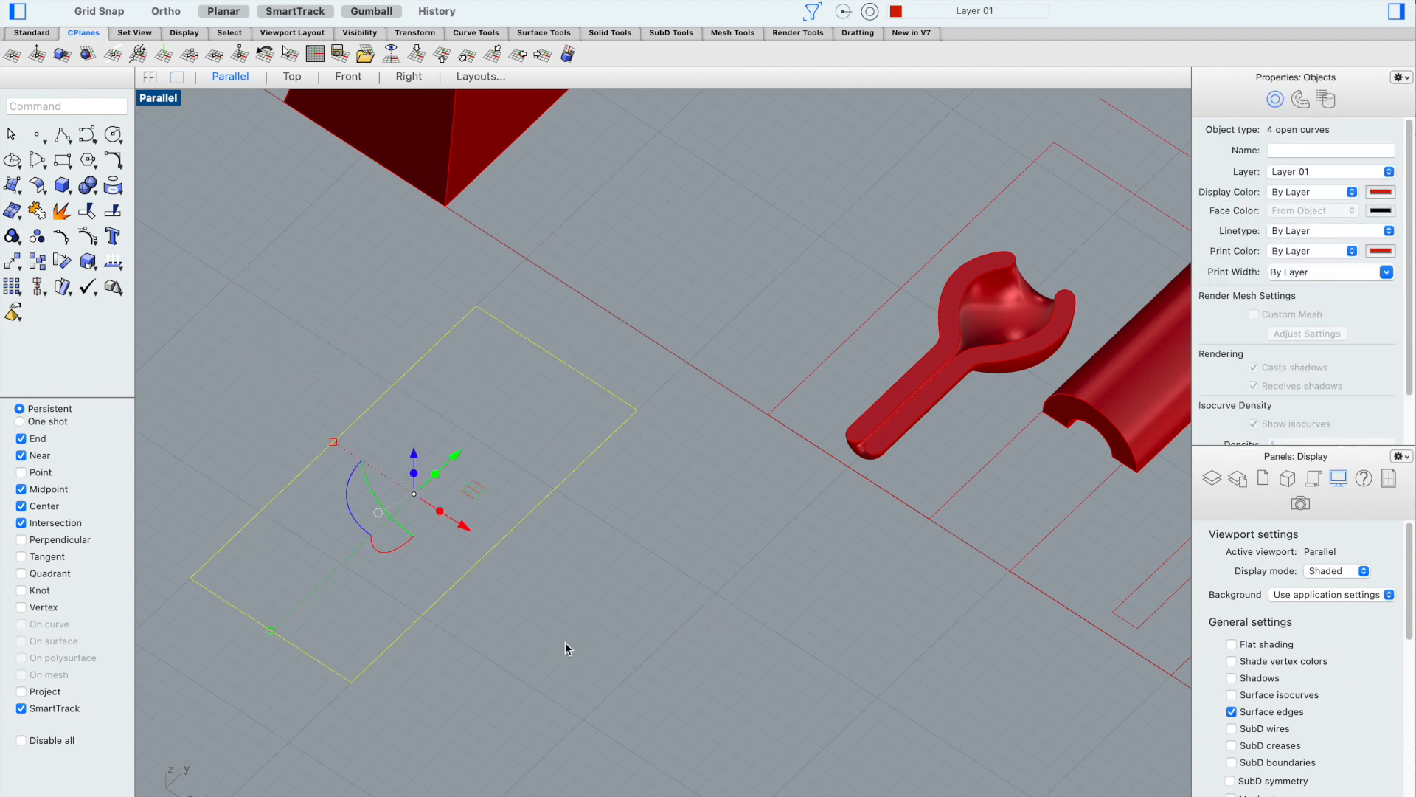
text(e)
key(Return)
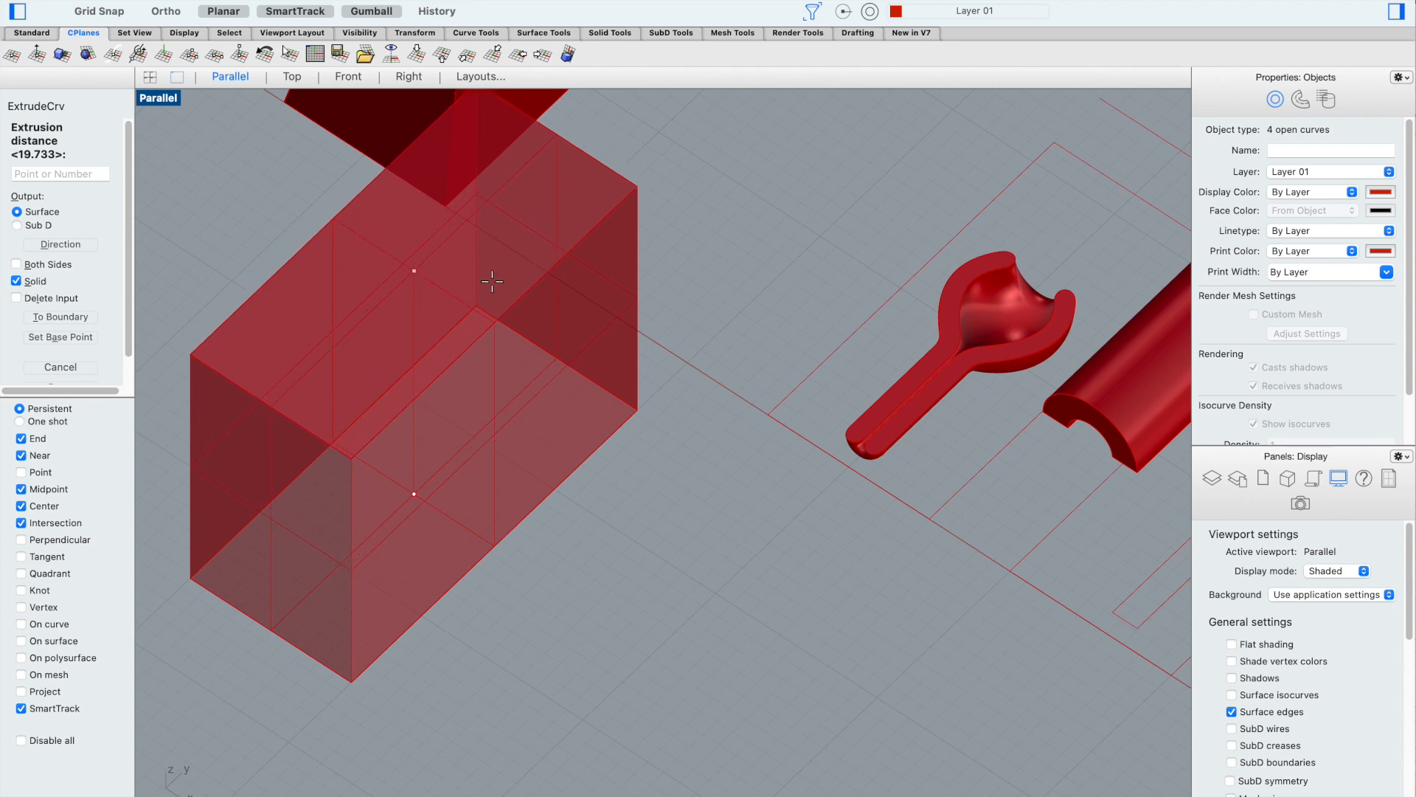
click(373, 292)
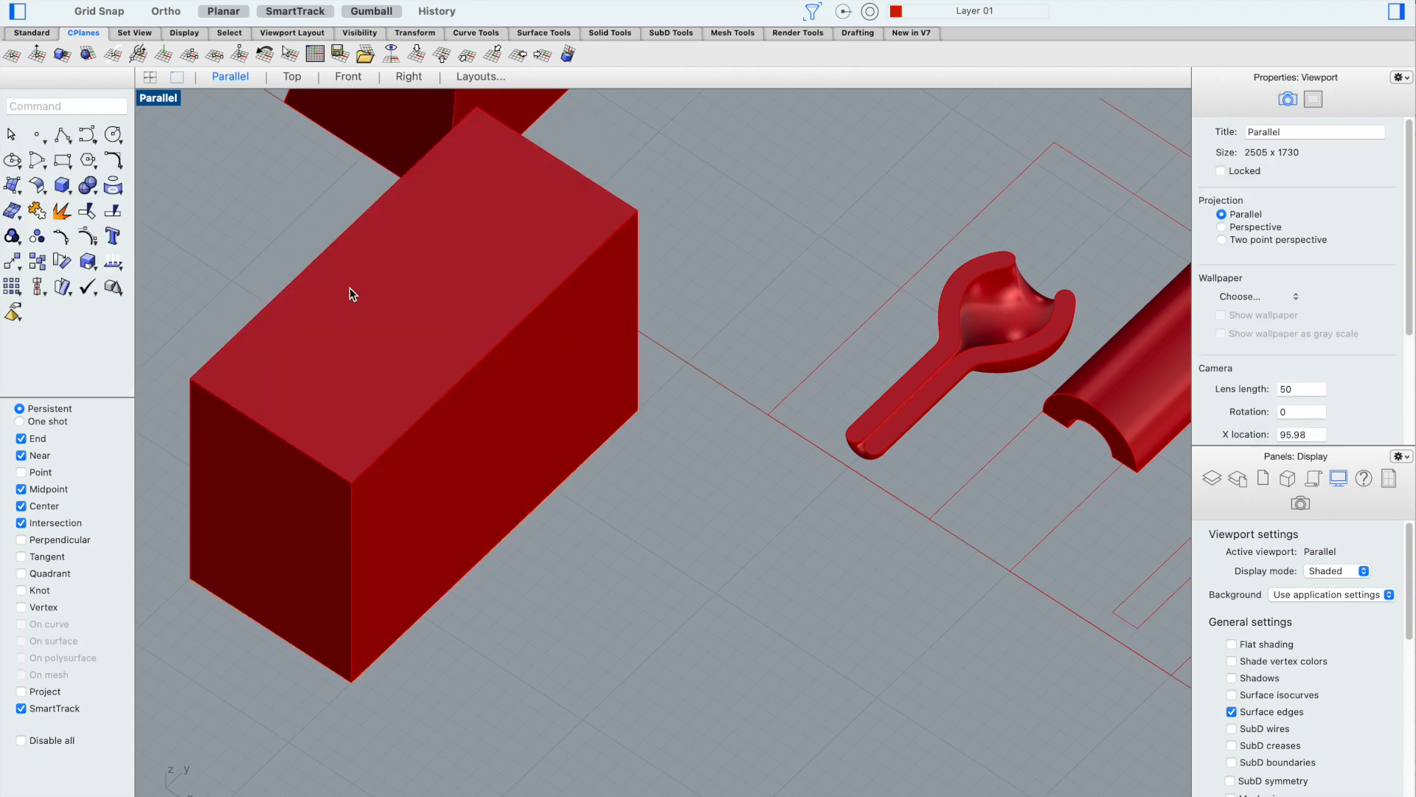
click(399, 330)
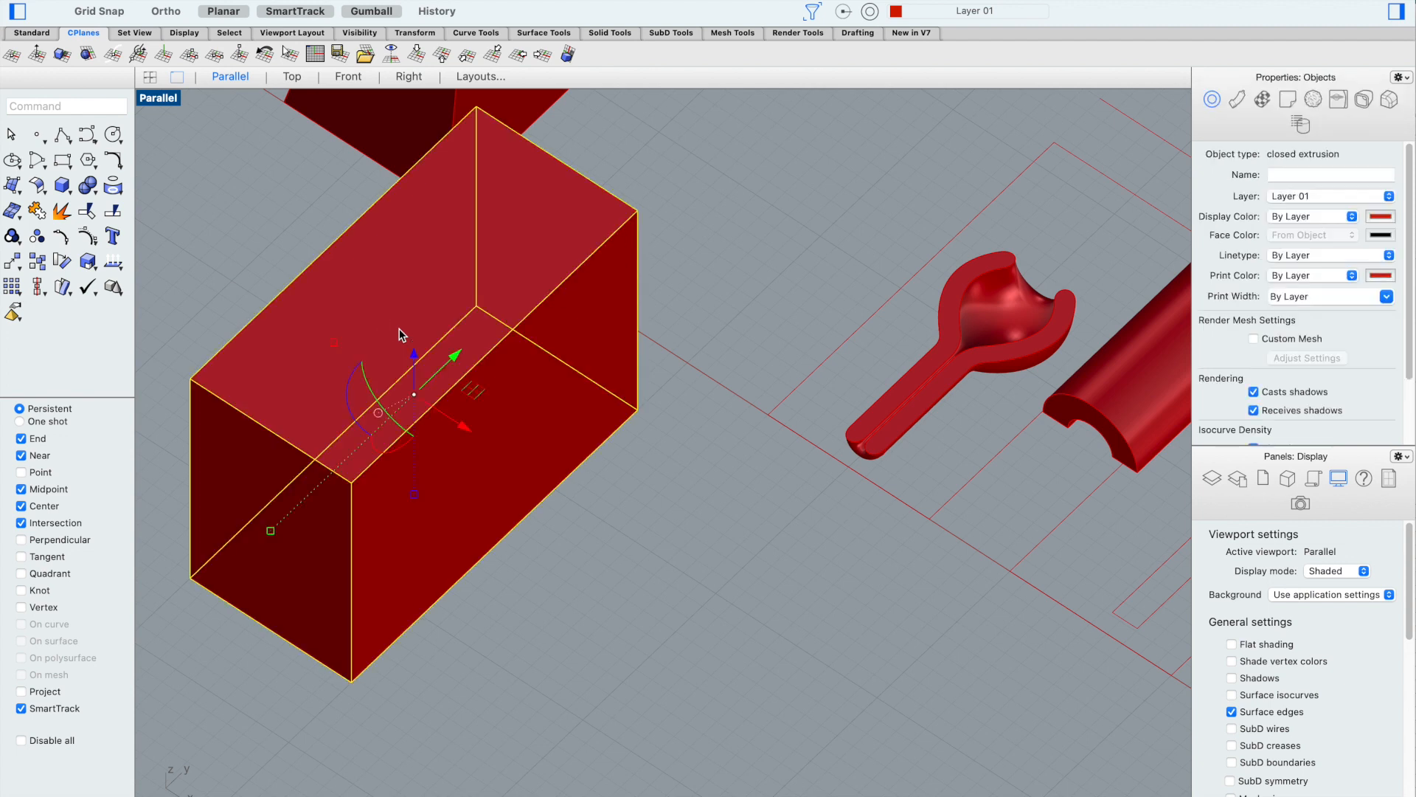
key(Delete)
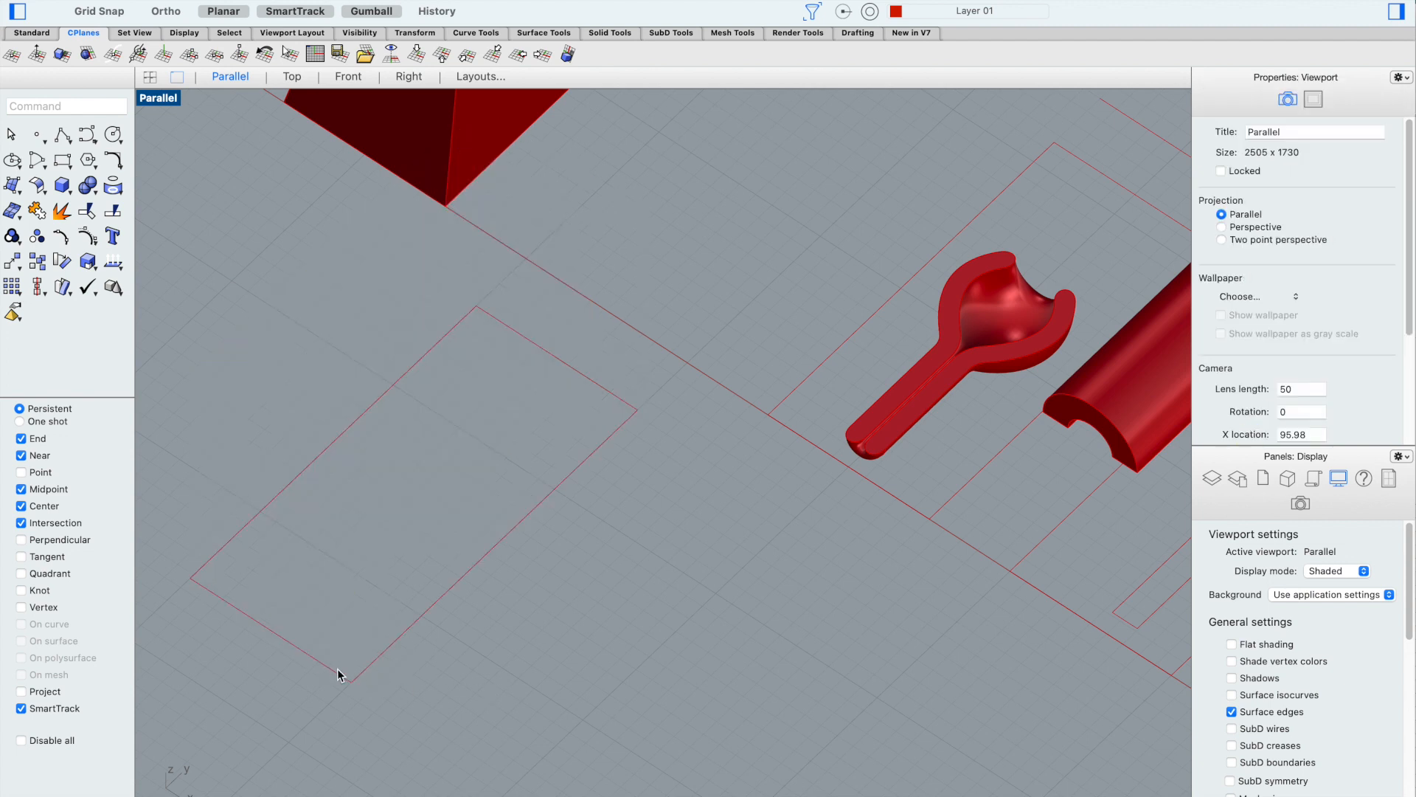
Examine the rectangle's short and long sides individually for separate, unjoined open curves
click(369, 667)
click(313, 671)
click(312, 662)
click(262, 508)
click(592, 380)
click(617, 490)
click(312, 655)
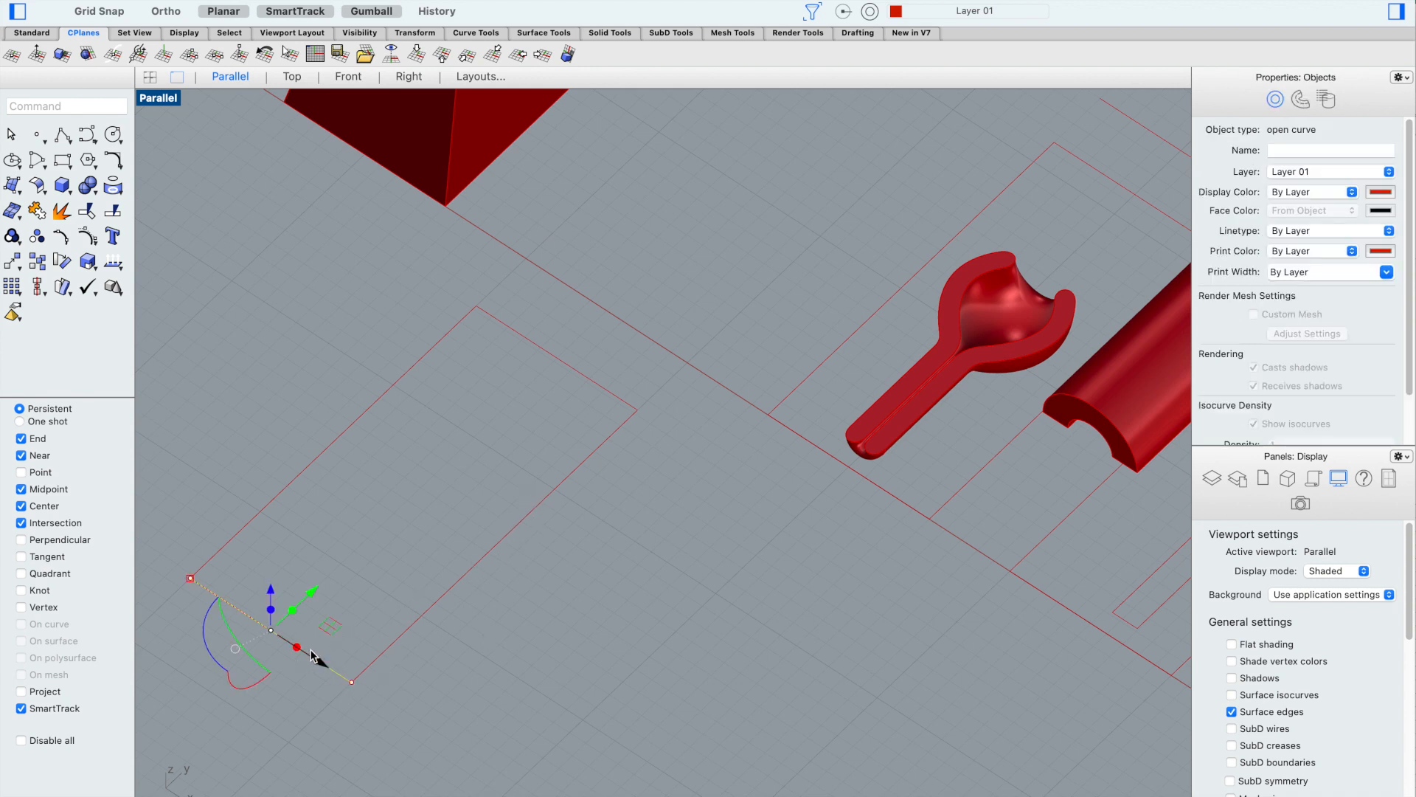
click(411, 661)
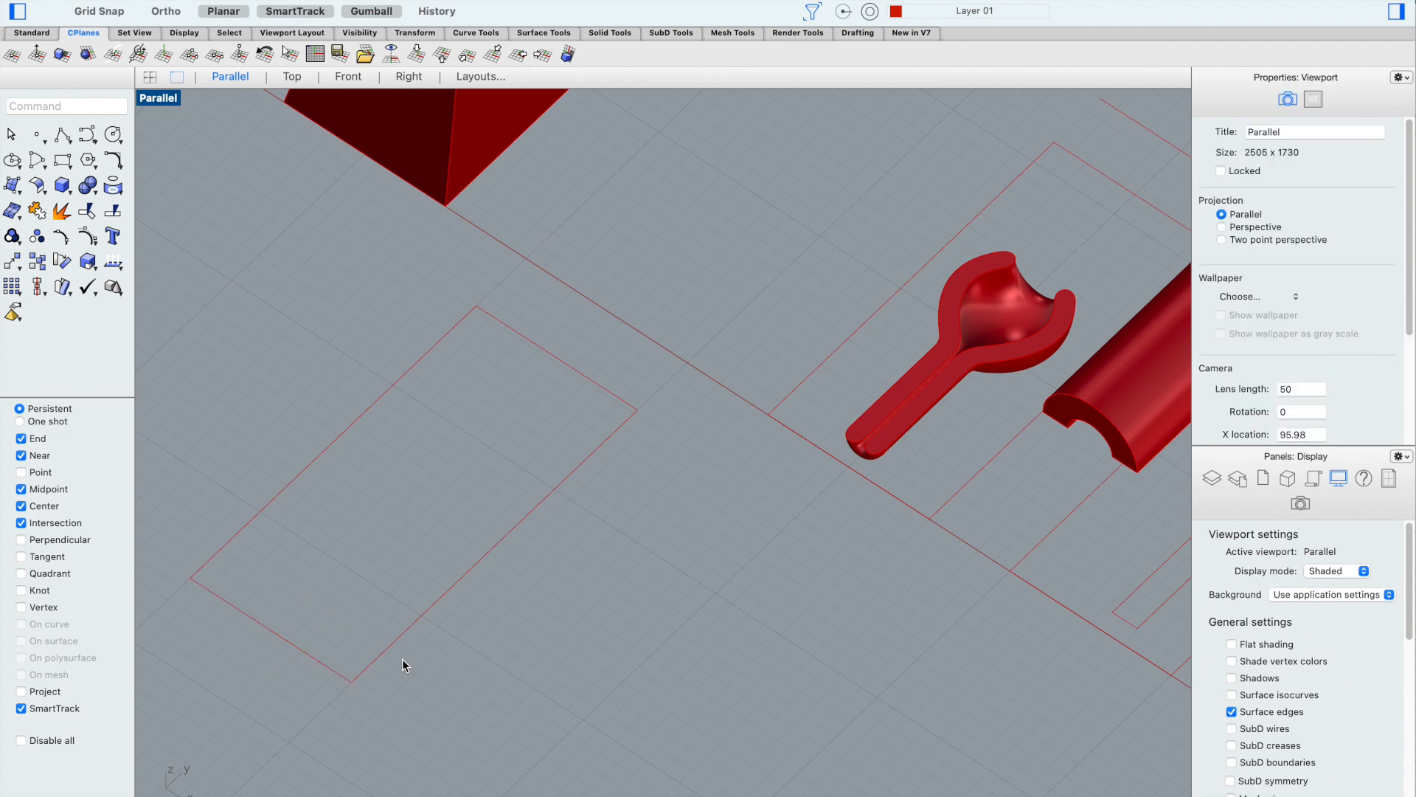
click(326, 660)
click(582, 610)
click(567, 364)
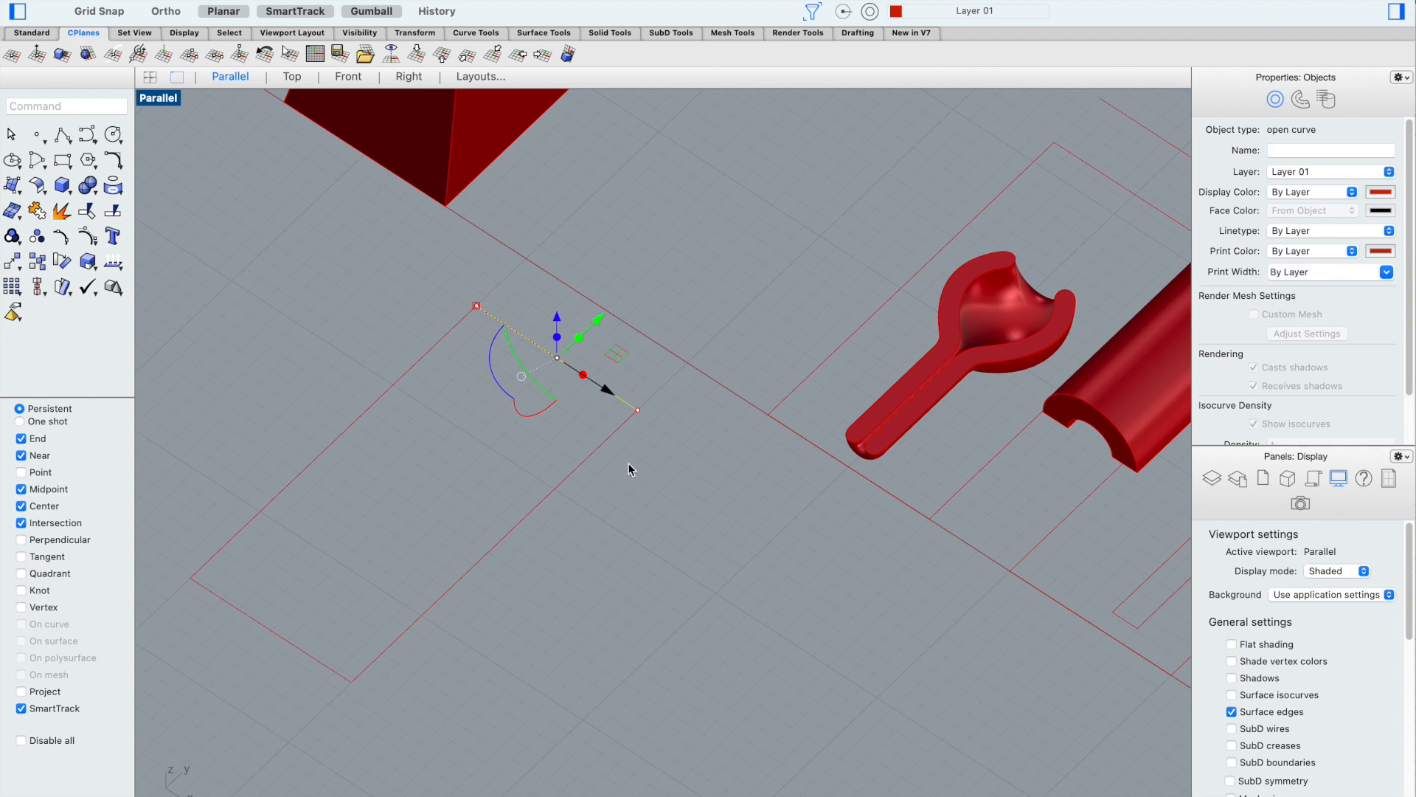
click(599, 419)
click(539, 348)
click(494, 376)
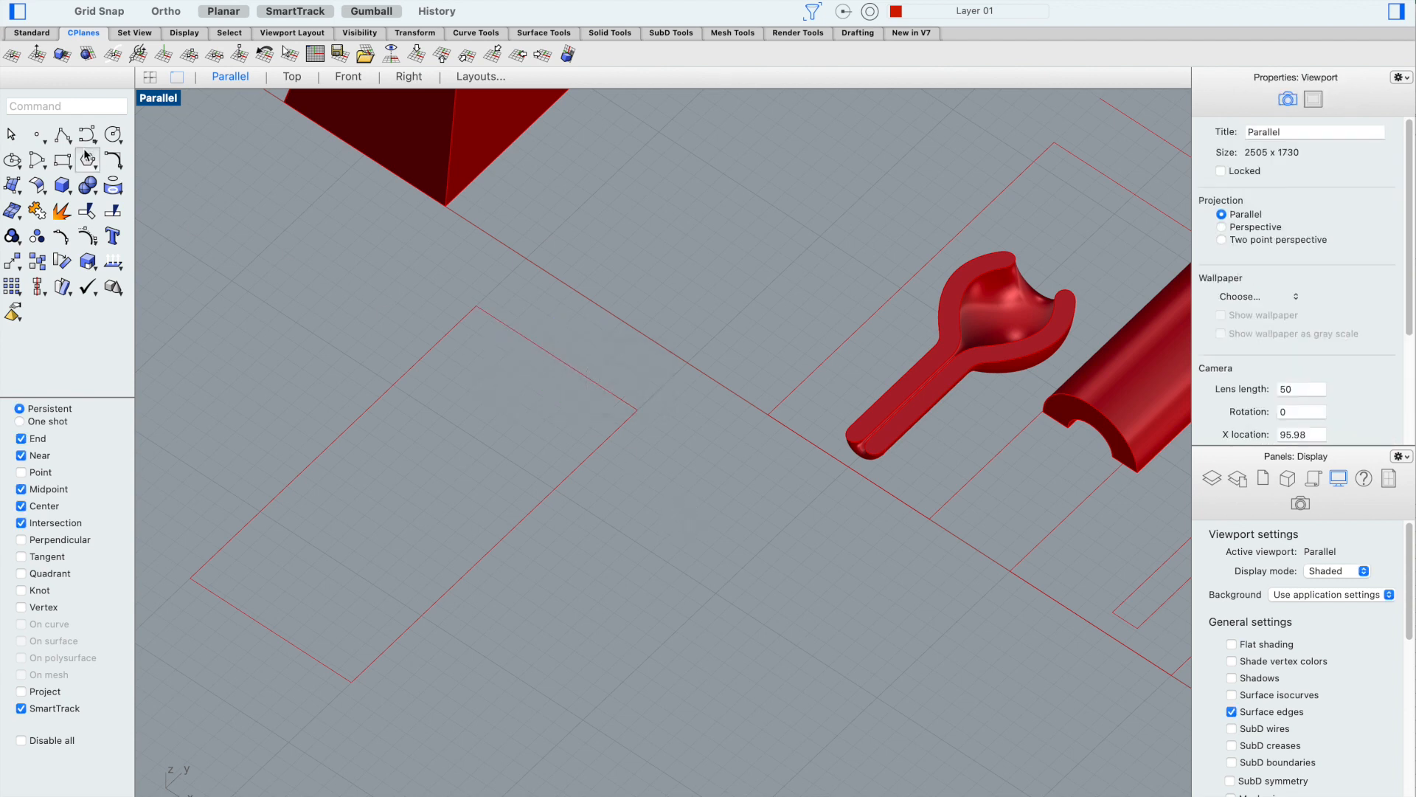
Draw overlapping lines on top of the rectangle's far short side, one ending at the side's midpoint
right_click(62, 134)
click(636, 411)
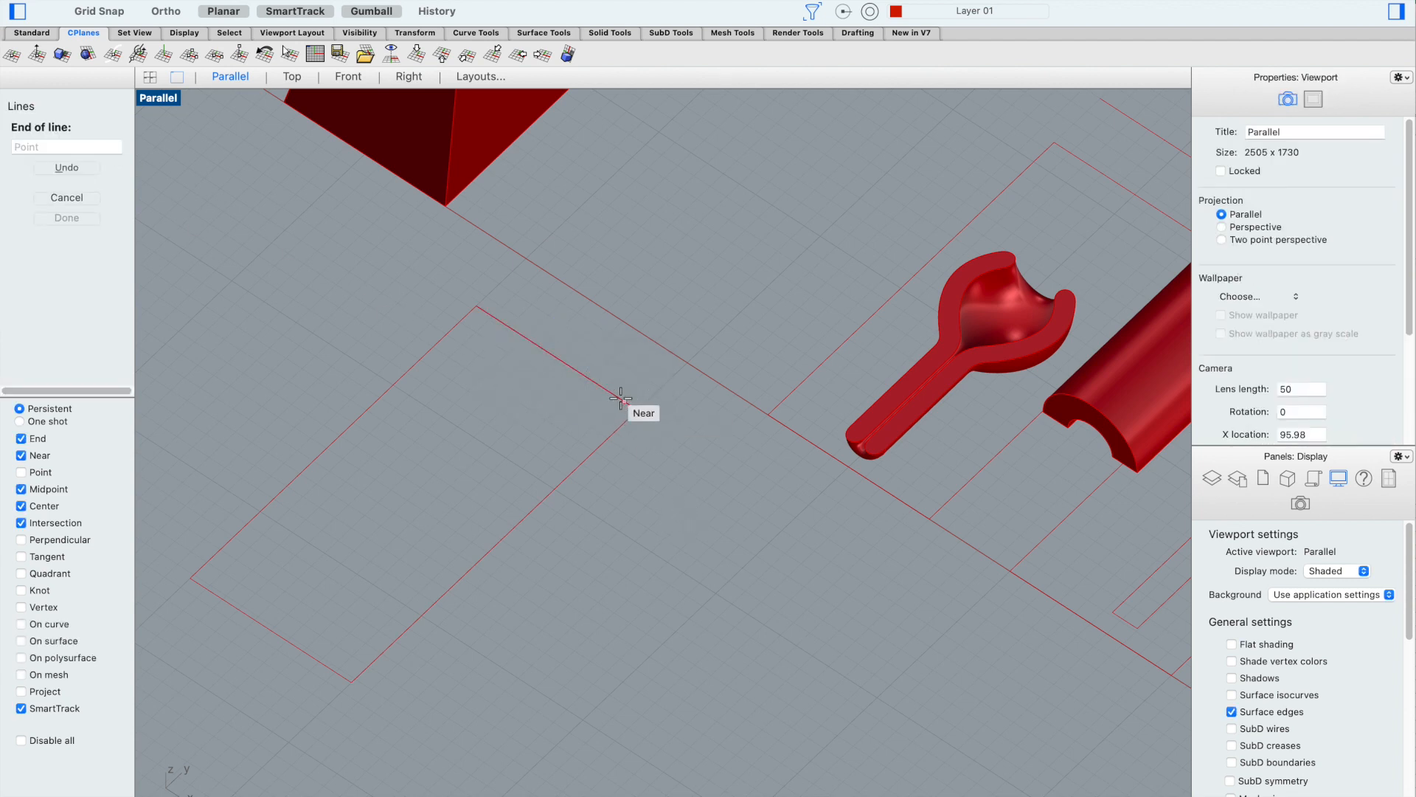
click(554, 359)
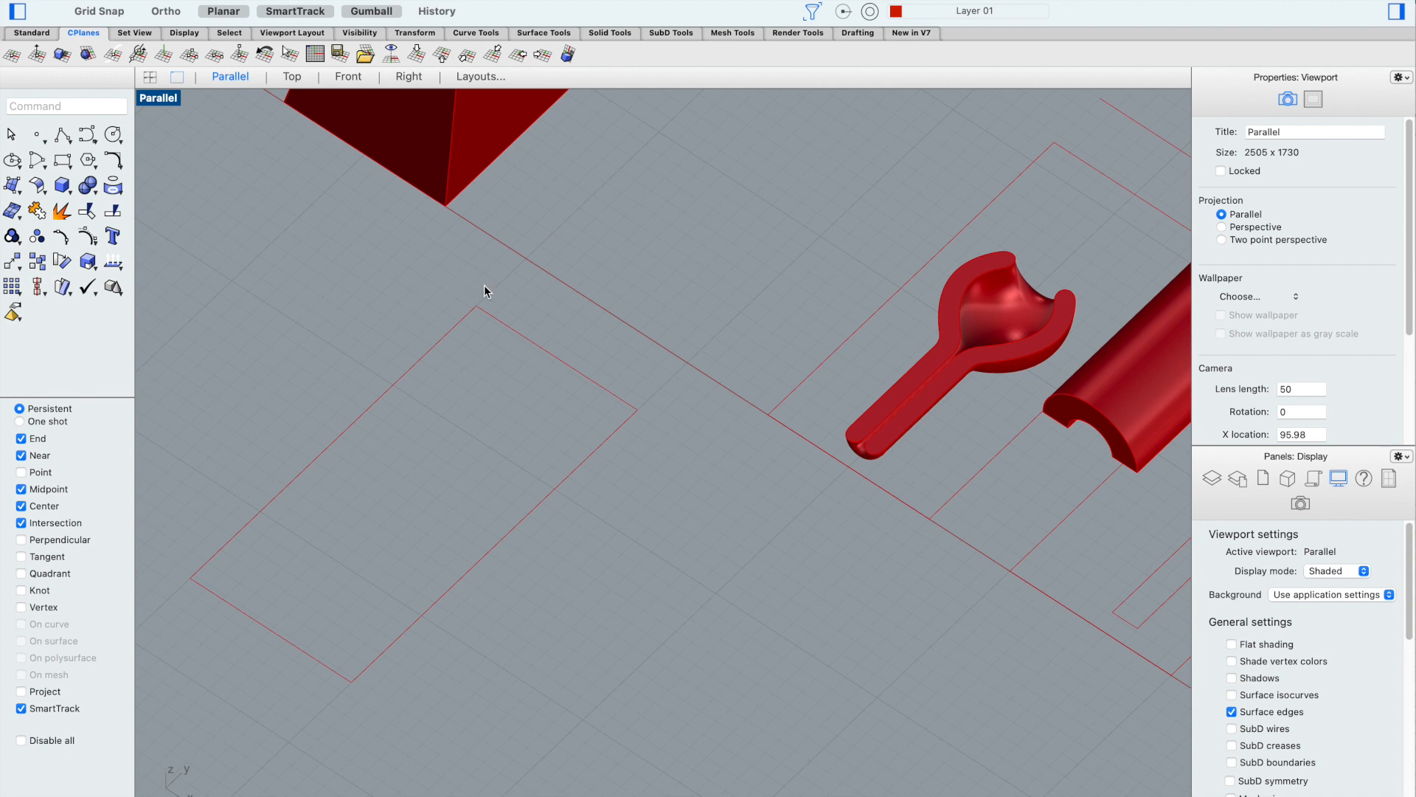
Extrude all seven open curves of the rectangle upward together with ExtrudeCrv, keeping the Solid option on
drag(671, 452, 232, 368)
shift+drag(546, 751, 260, 648)
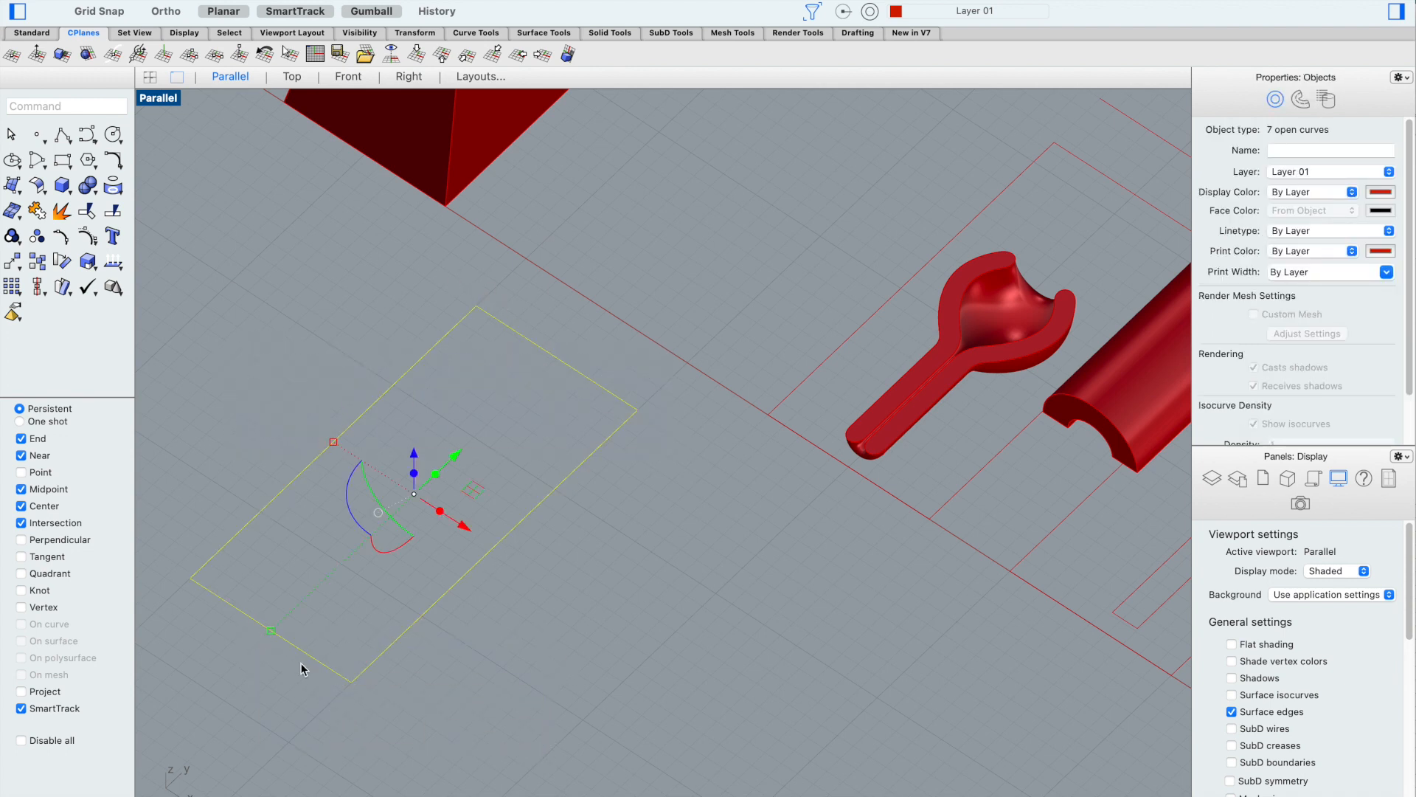
text(ExtrudeCrv)
key(Return)
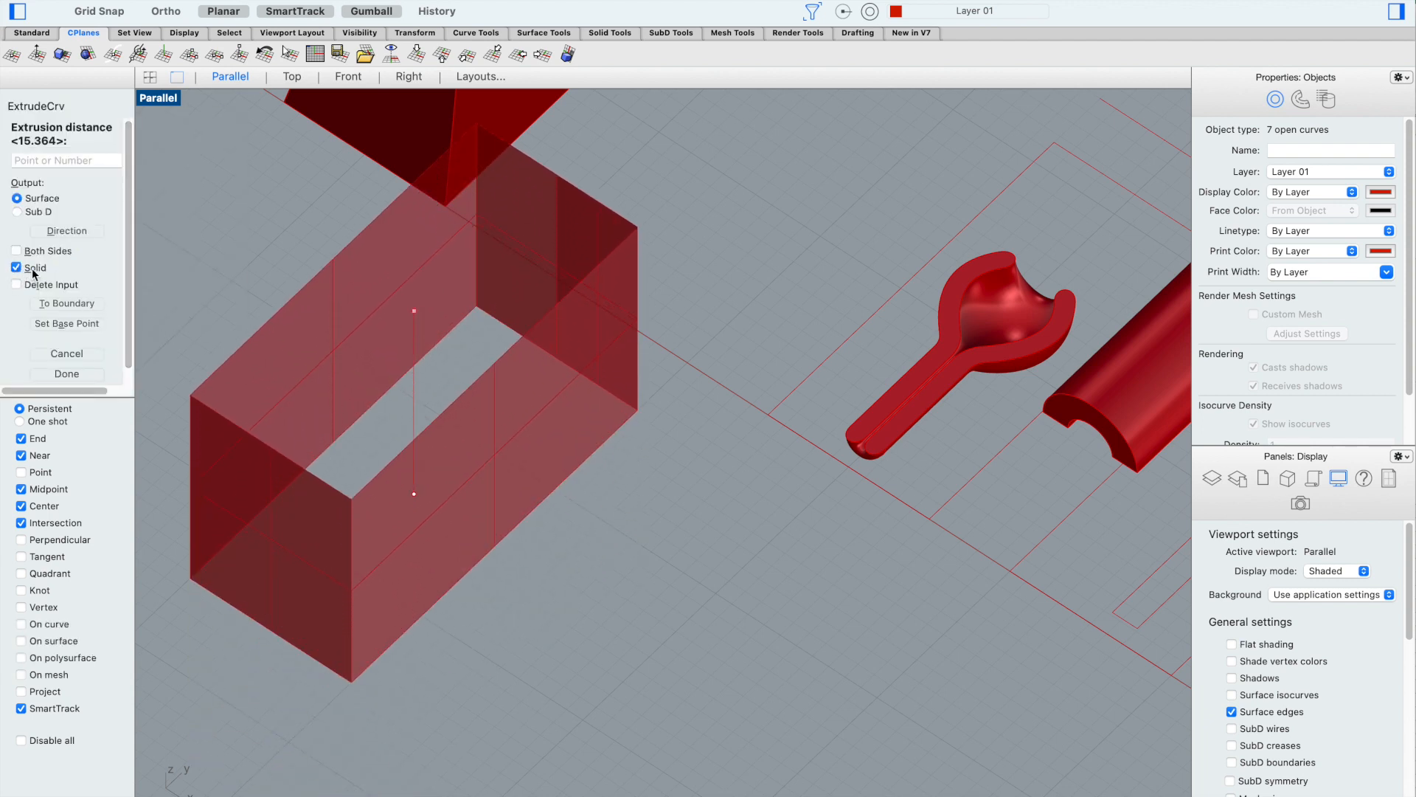
click(514, 316)
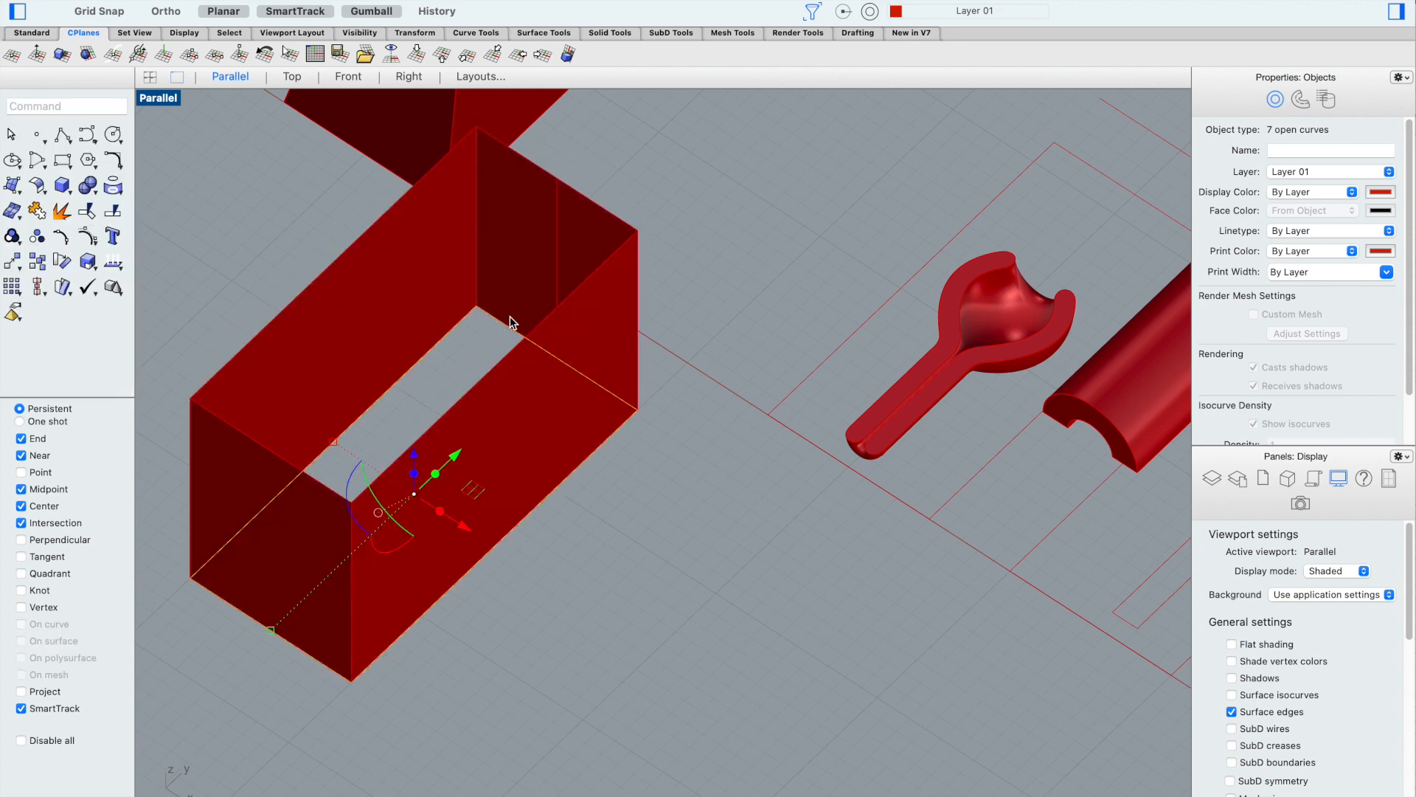
click(722, 573)
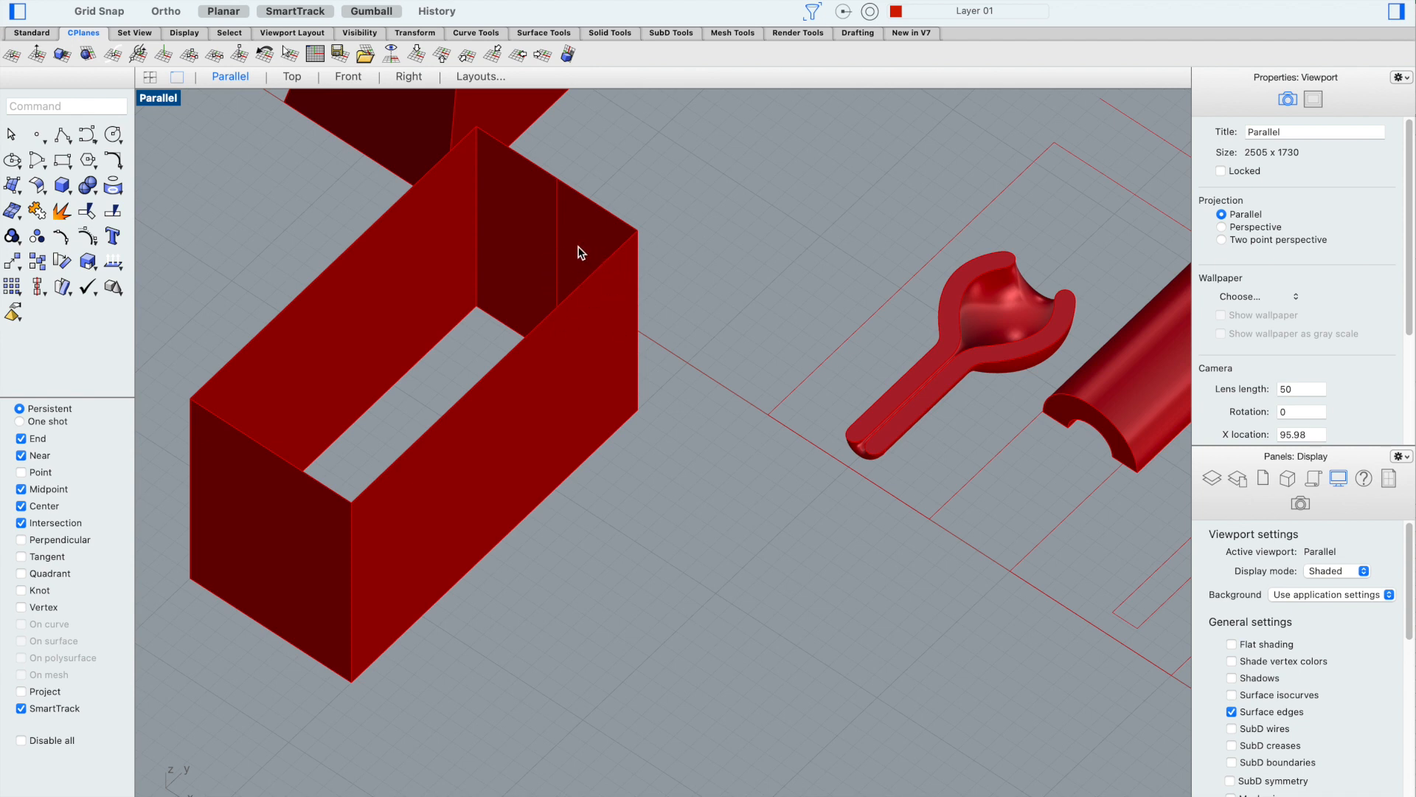
Inspect the extruded walls individually and look for overlapping surfaces on the short sides
click(555, 232)
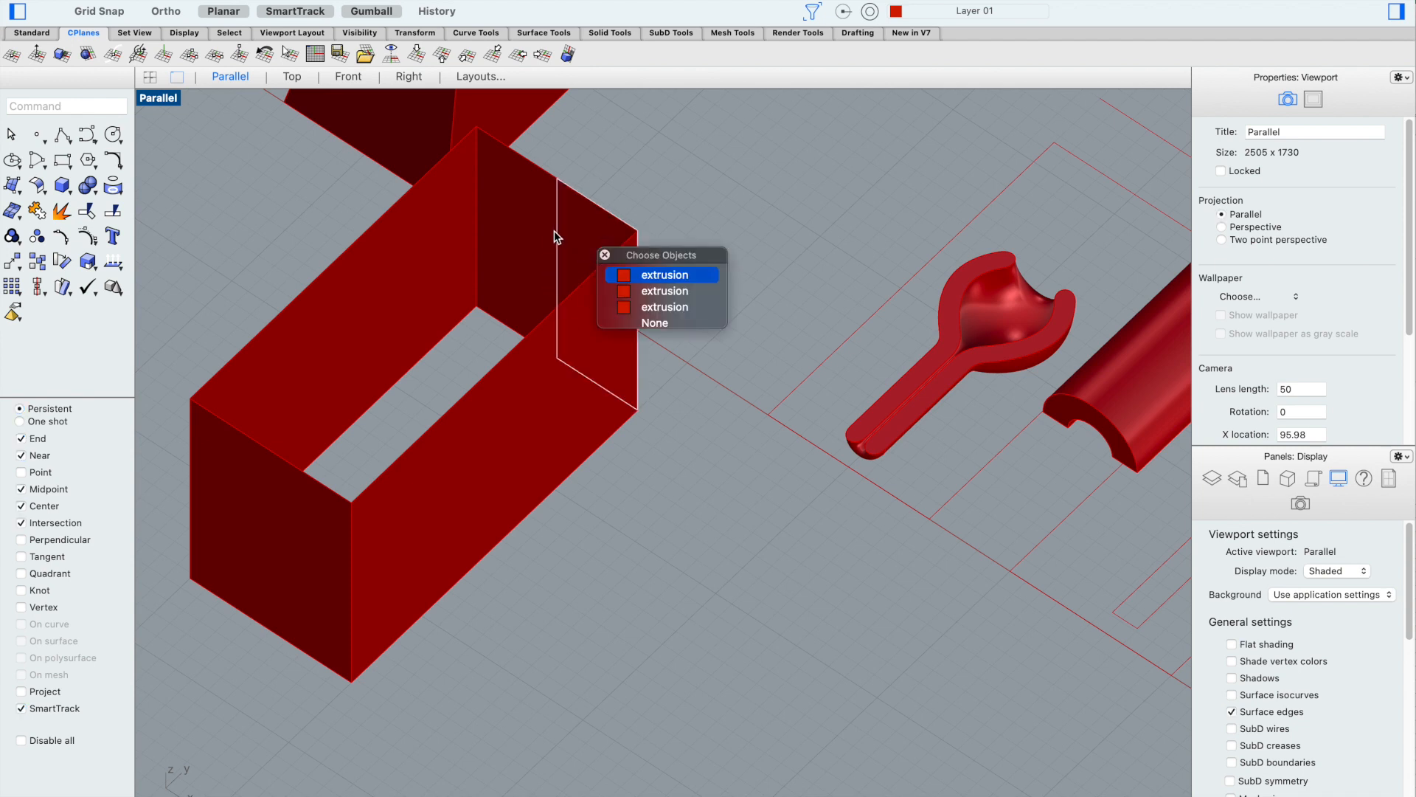
click(516, 232)
click(423, 259)
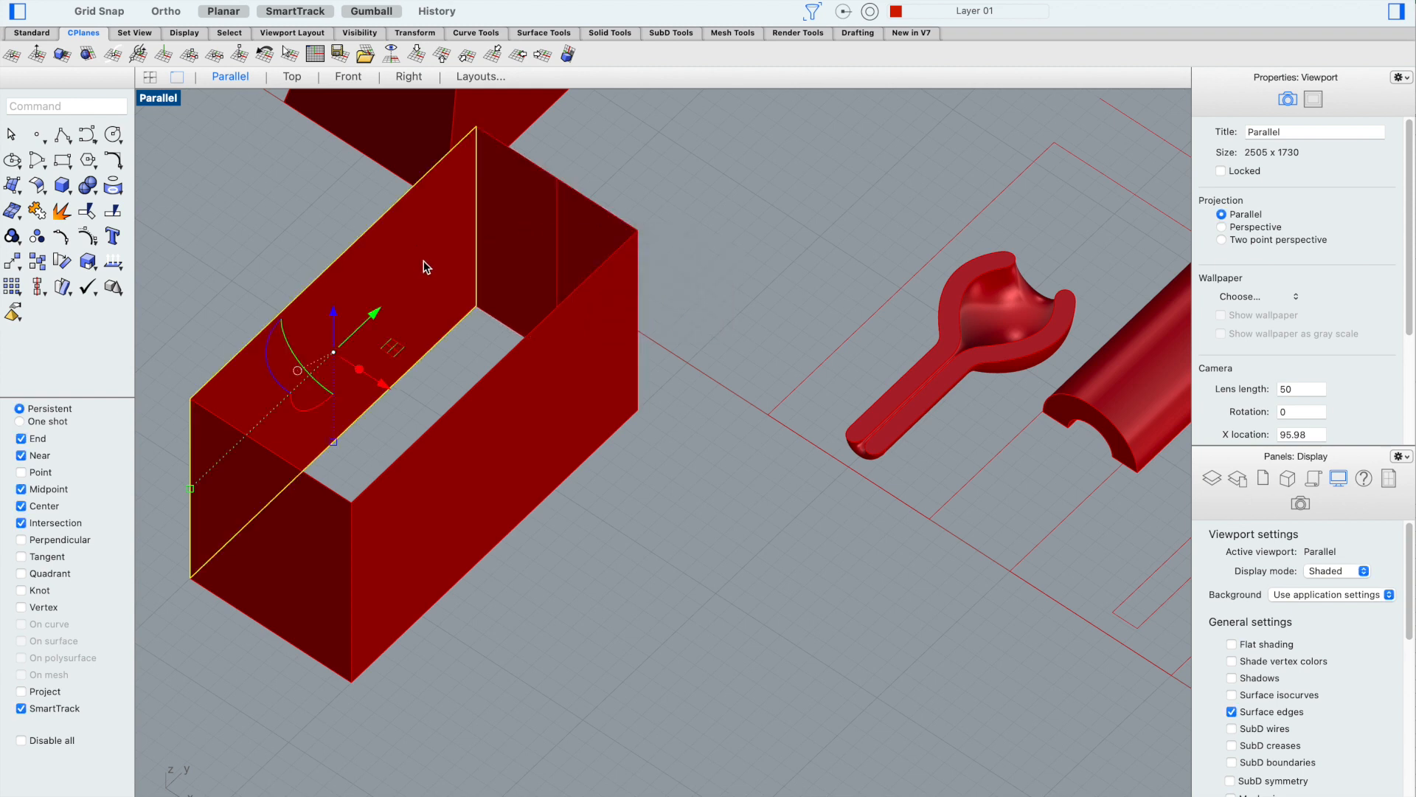
click(327, 593)
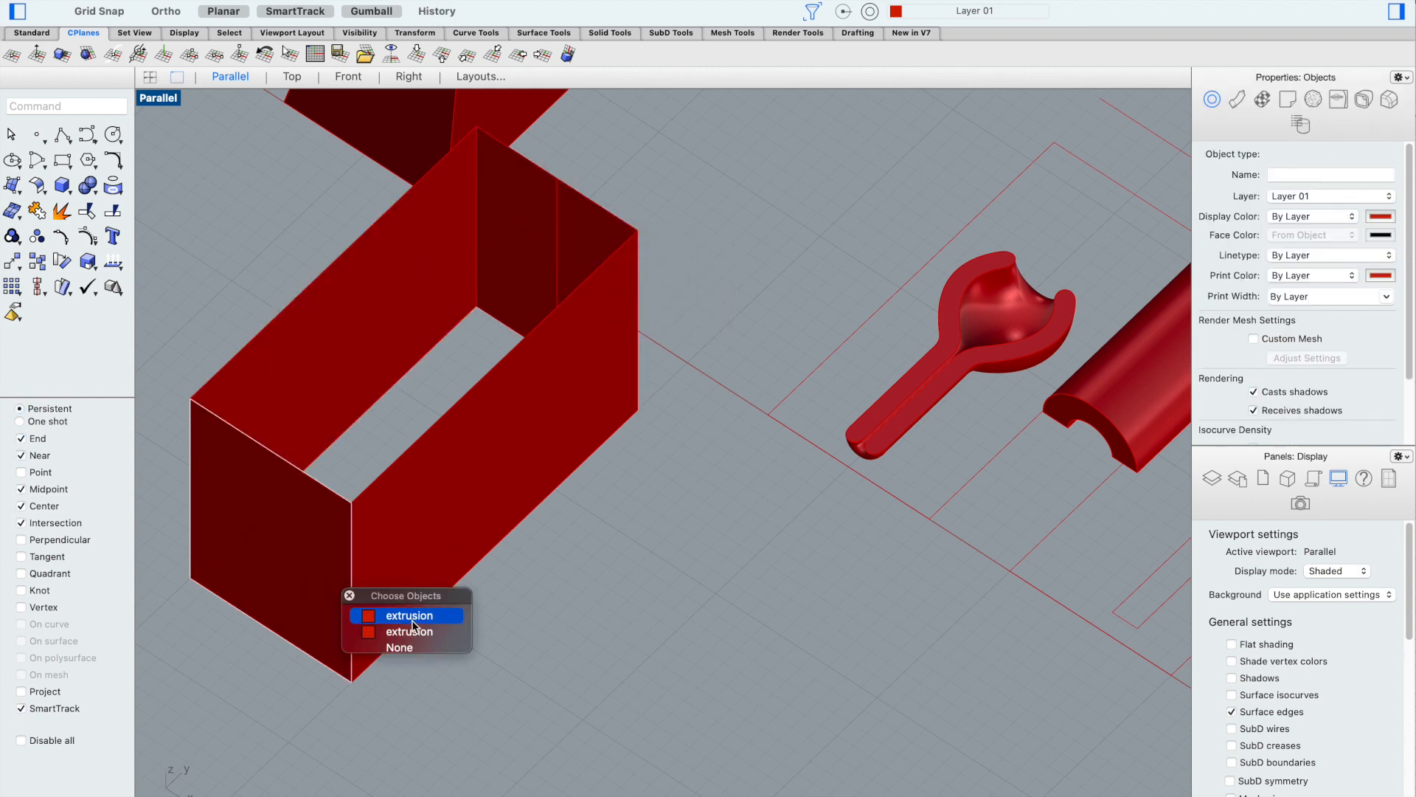
click(438, 519)
click(605, 227)
click(551, 205)
click(521, 202)
click(735, 207)
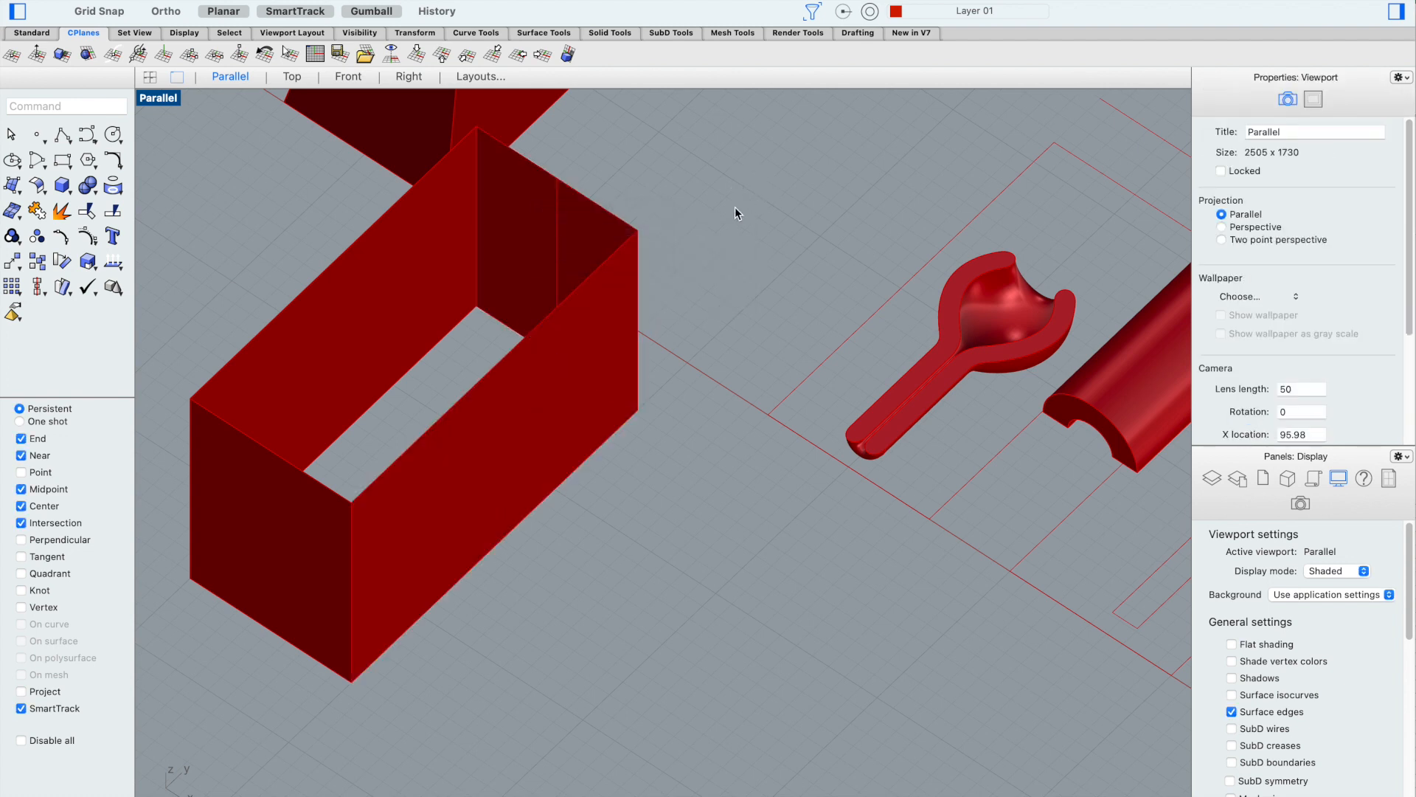
Undo the extrusion of the seven open curves and select one long side of the rectangle
key(super+z)
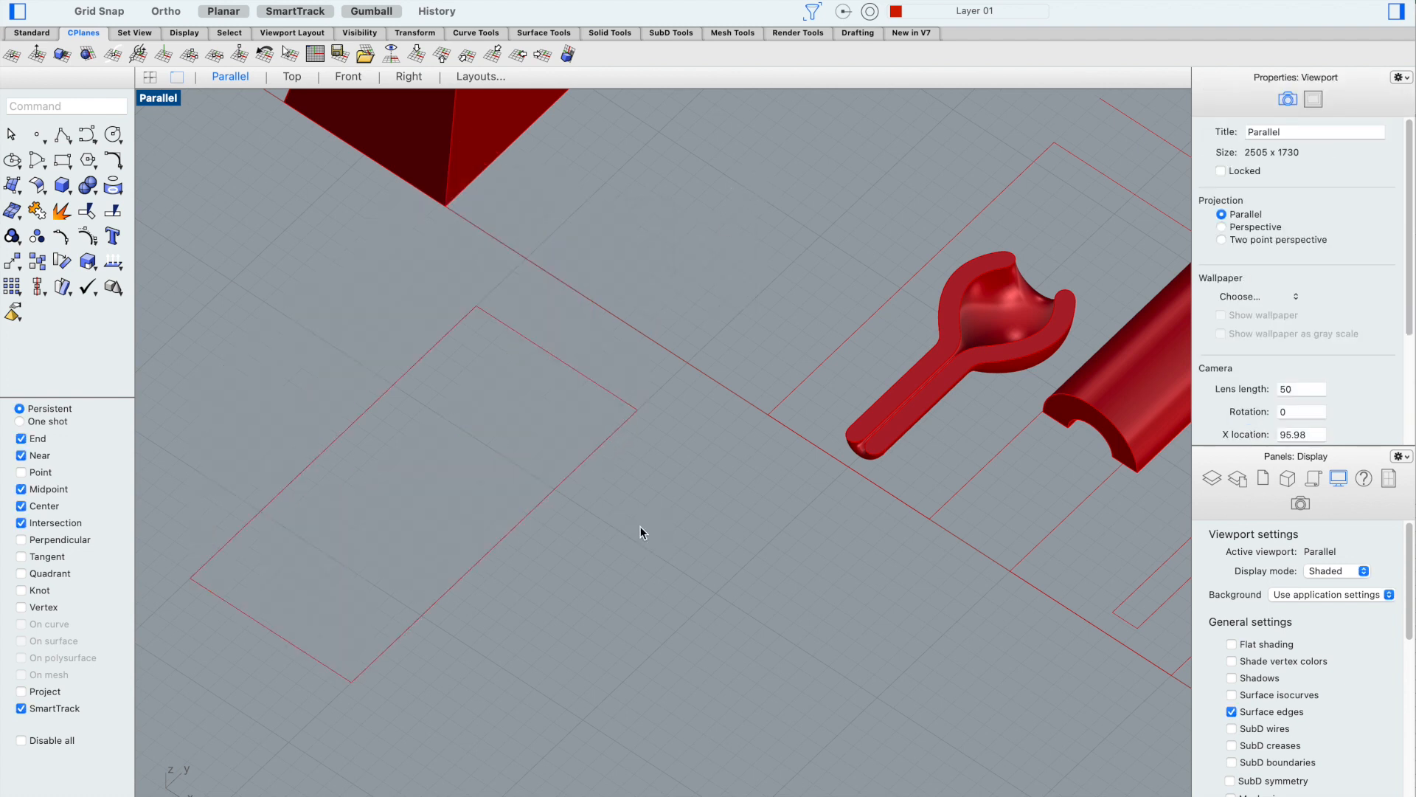
click(579, 463)
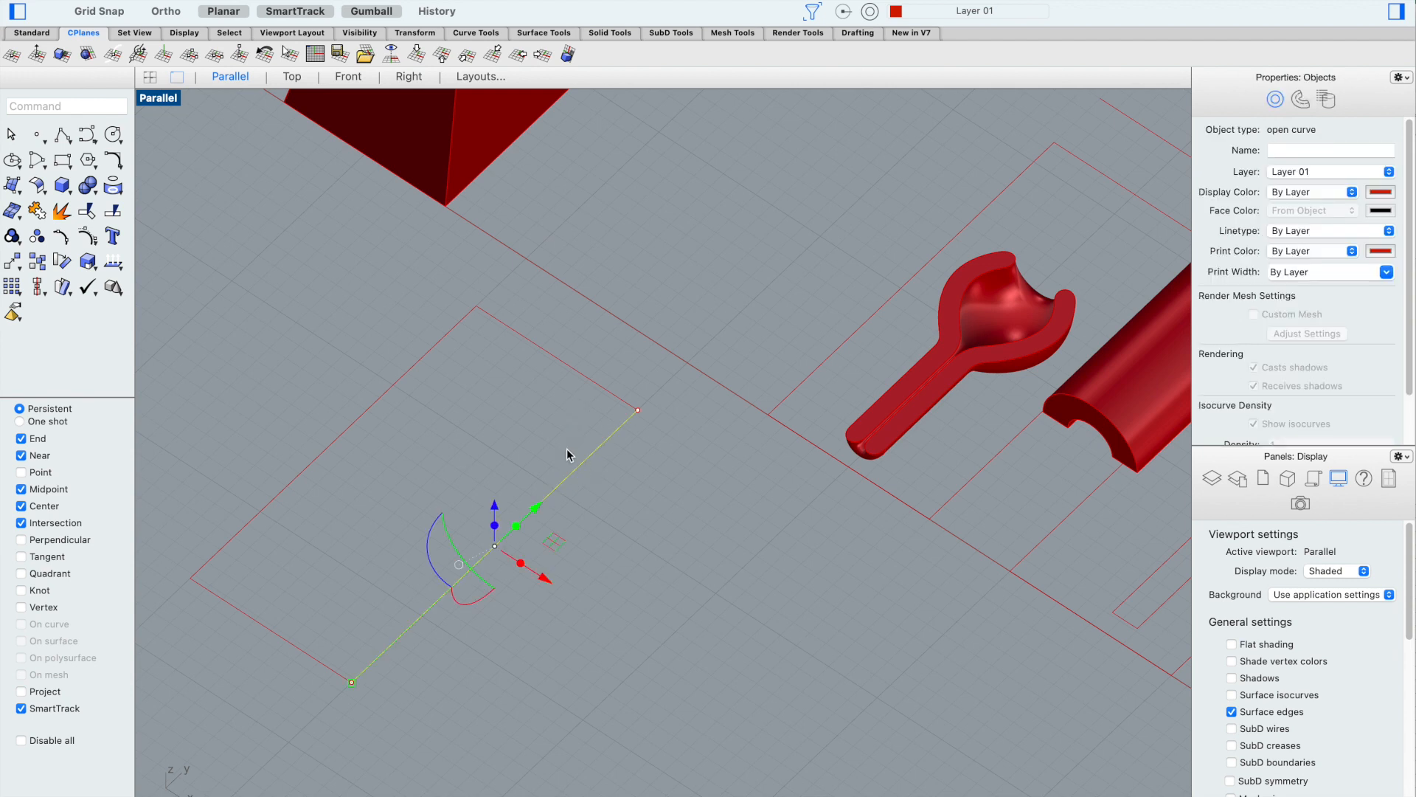
Join the rectangle's separate side curves into one closed curve and select it
click(391, 679)
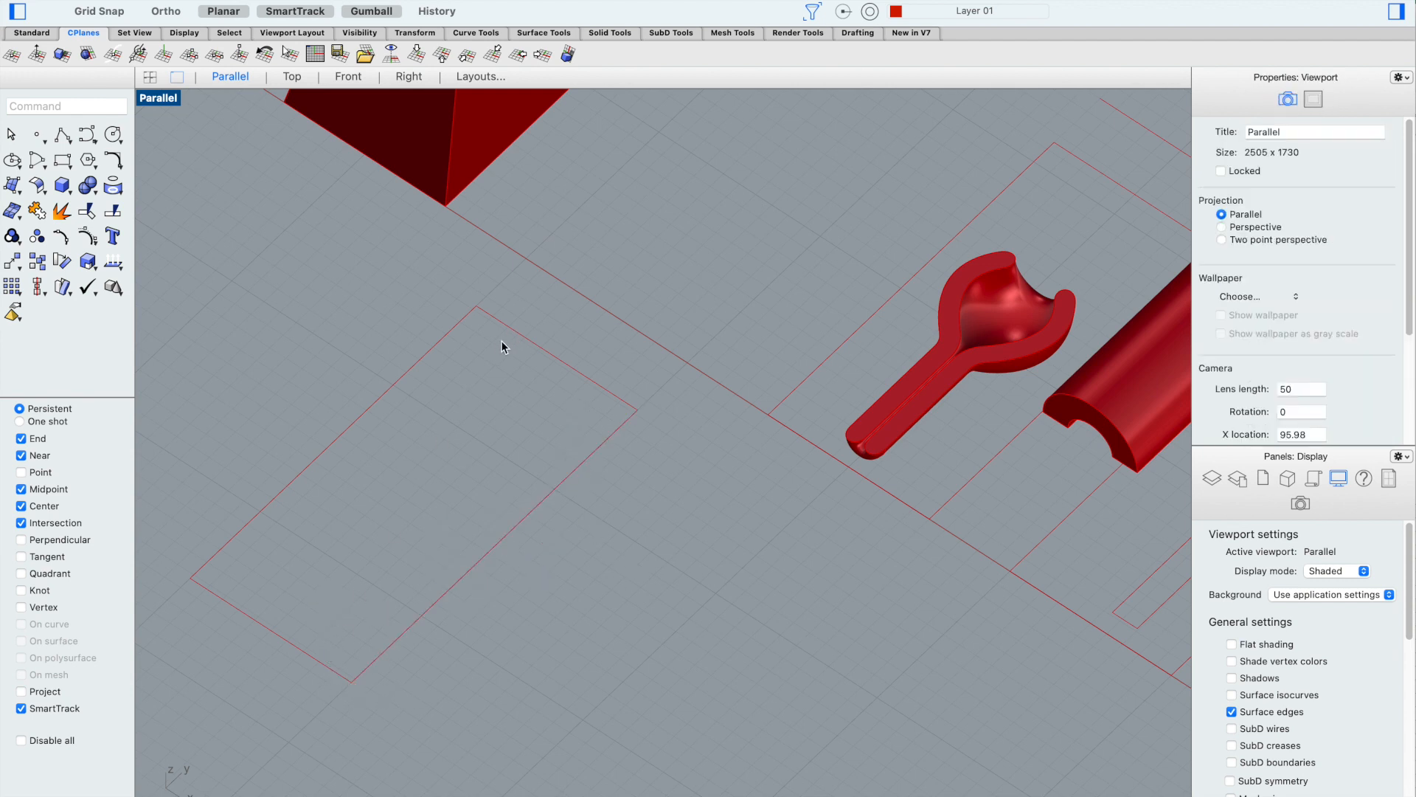
drag(560, 733, 278, 335)
key(super+j)
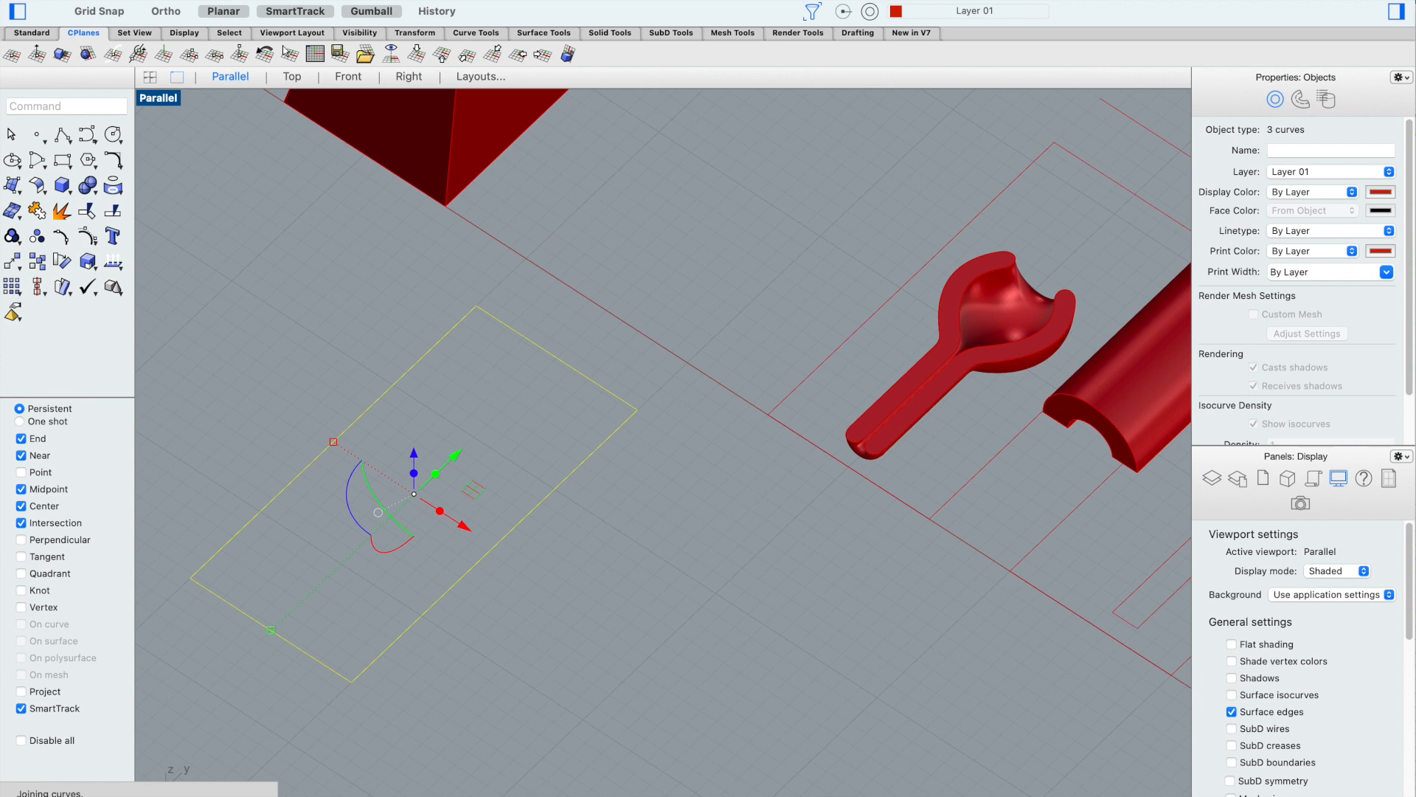
click(565, 709)
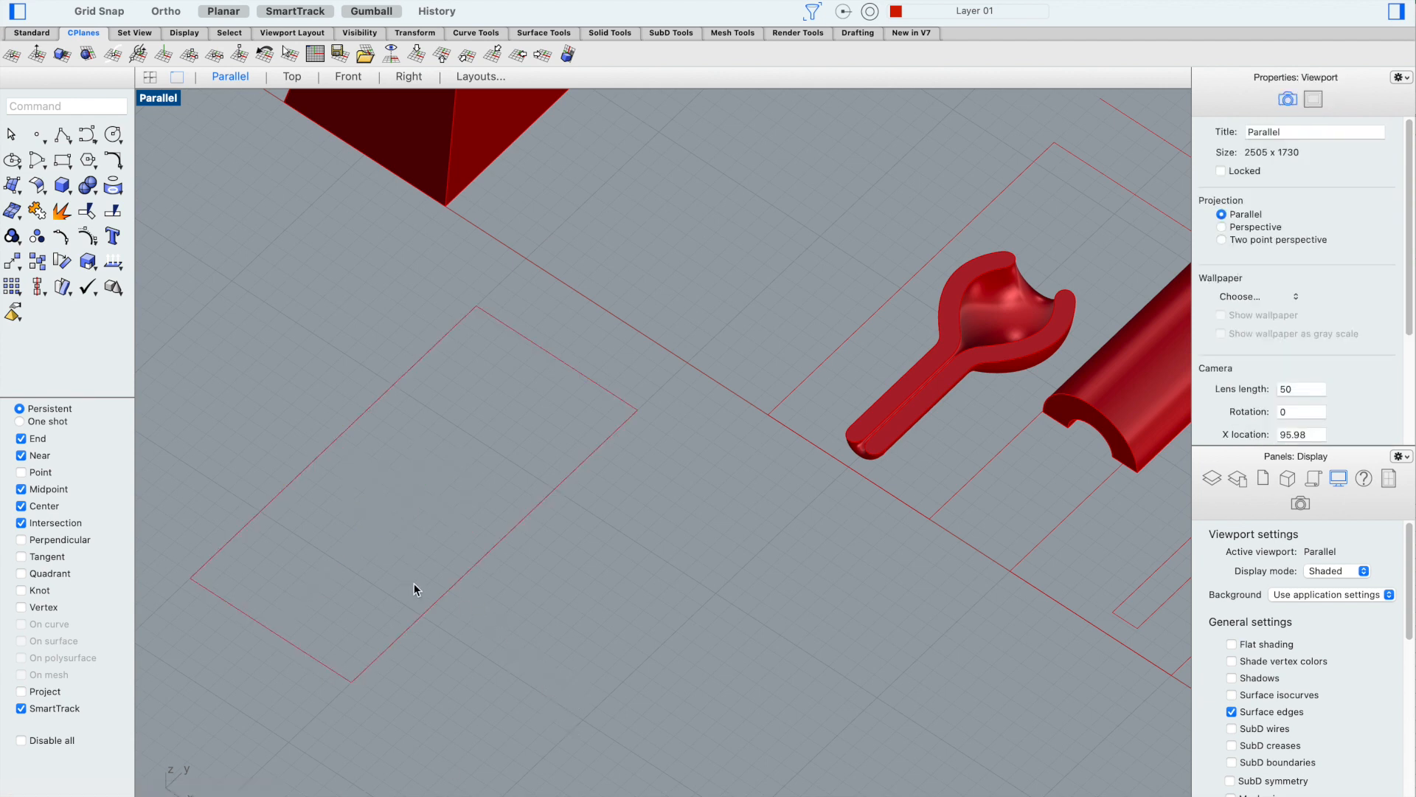
click(427, 601)
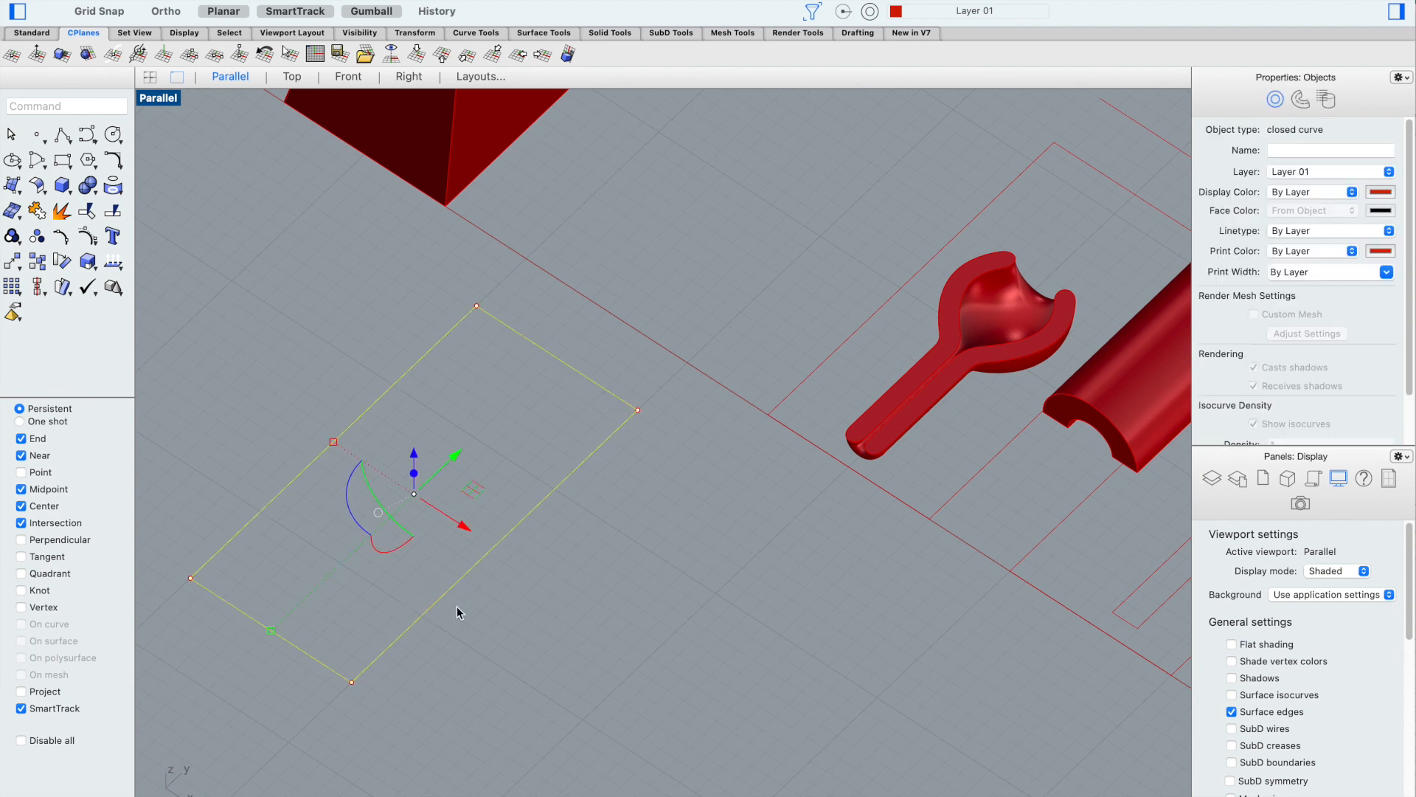
text(EvaluatePt)
key(Return)
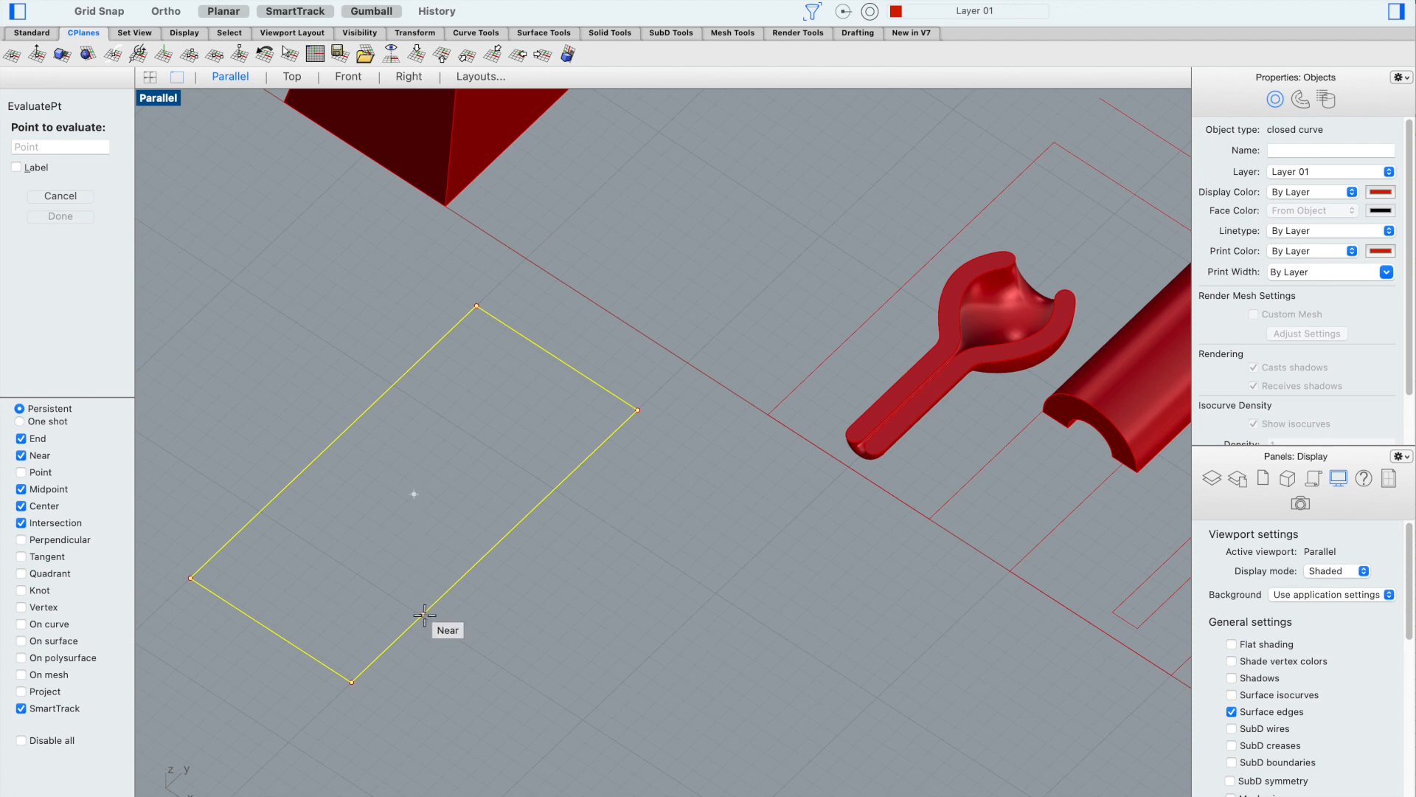
key(Escape)
Extrude the joined closed rectangle upward as a solid with ExtrudeCrv
text(EC)
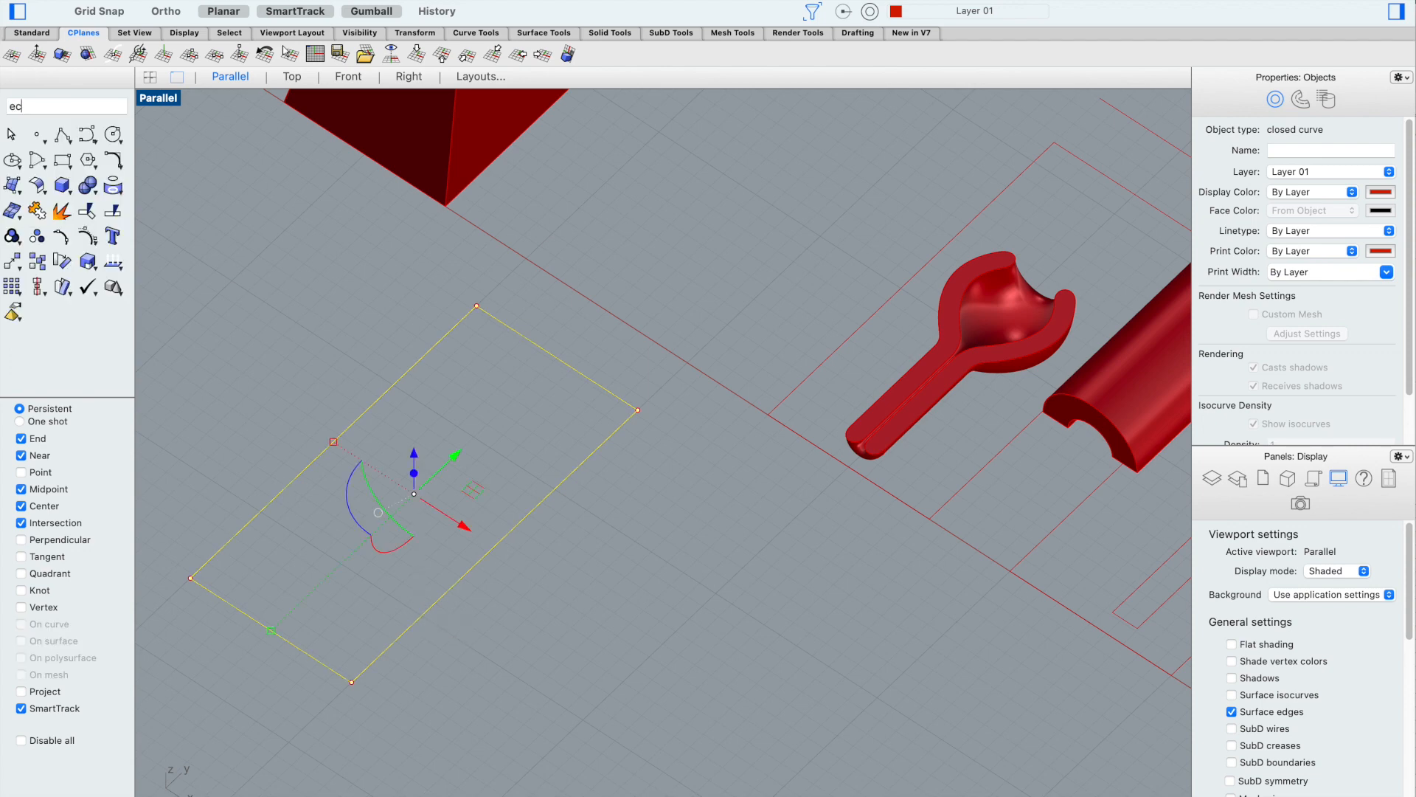
key(Return)
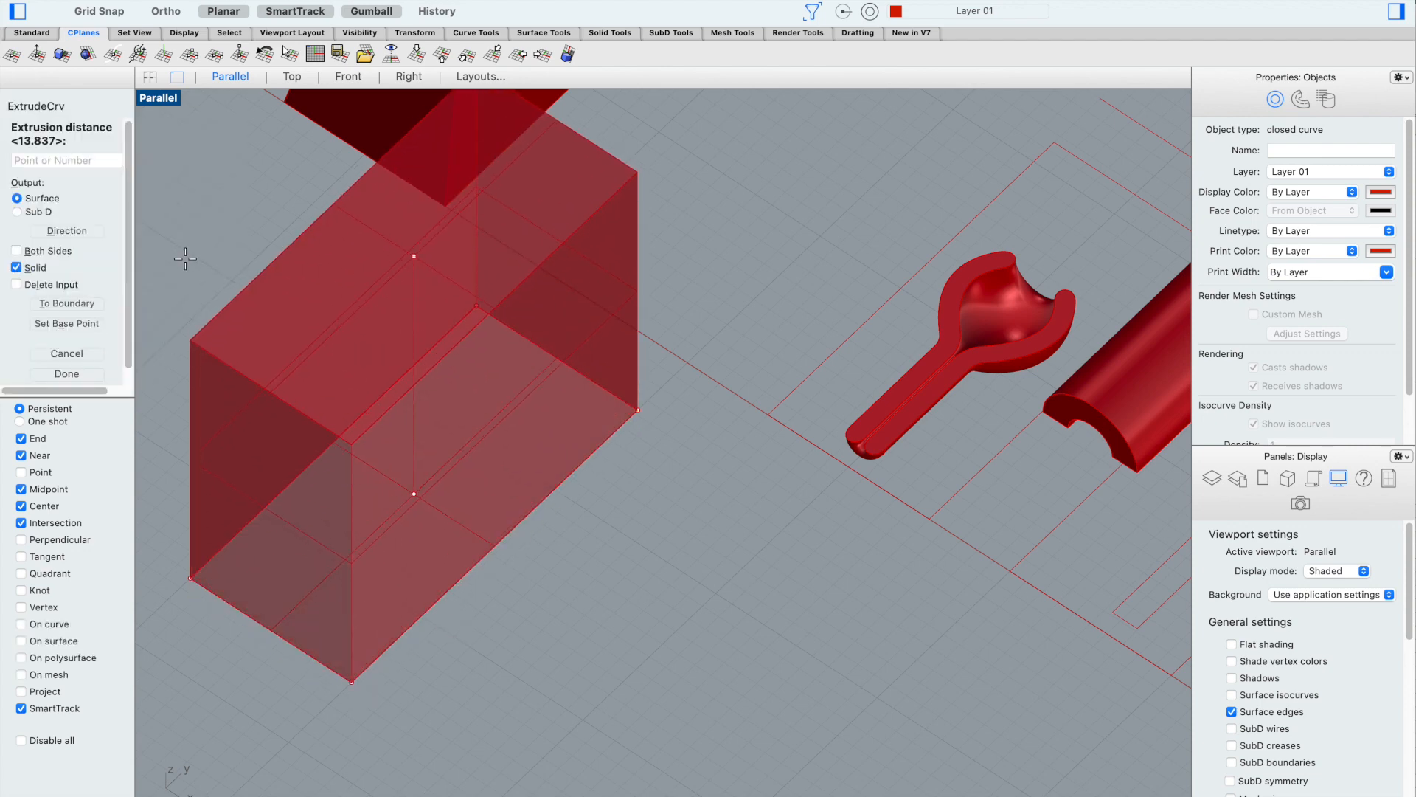
click(184, 258)
key(Escape)
Delete the extruded box, keeping the base curves, and select the closed rectangle
click(423, 488)
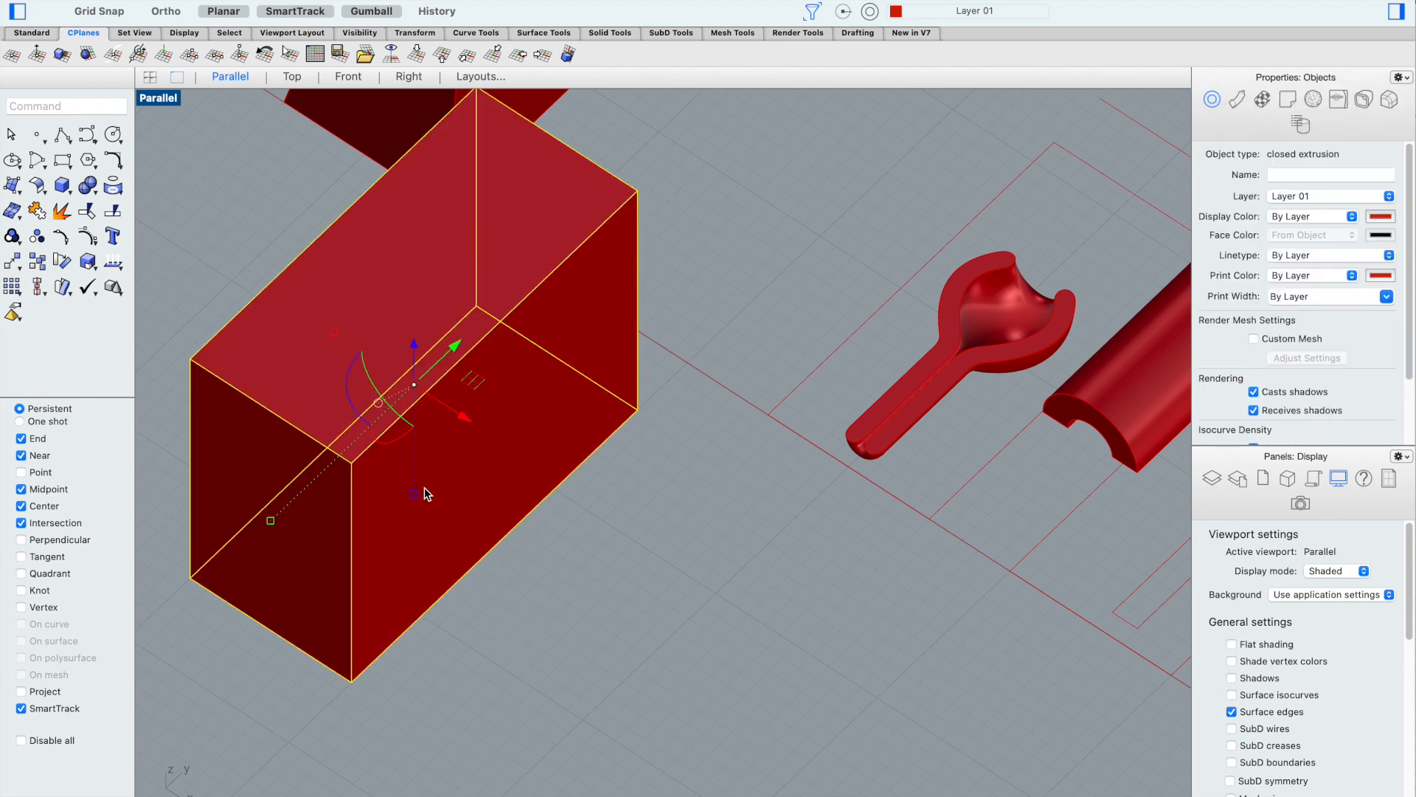
key(Delete)
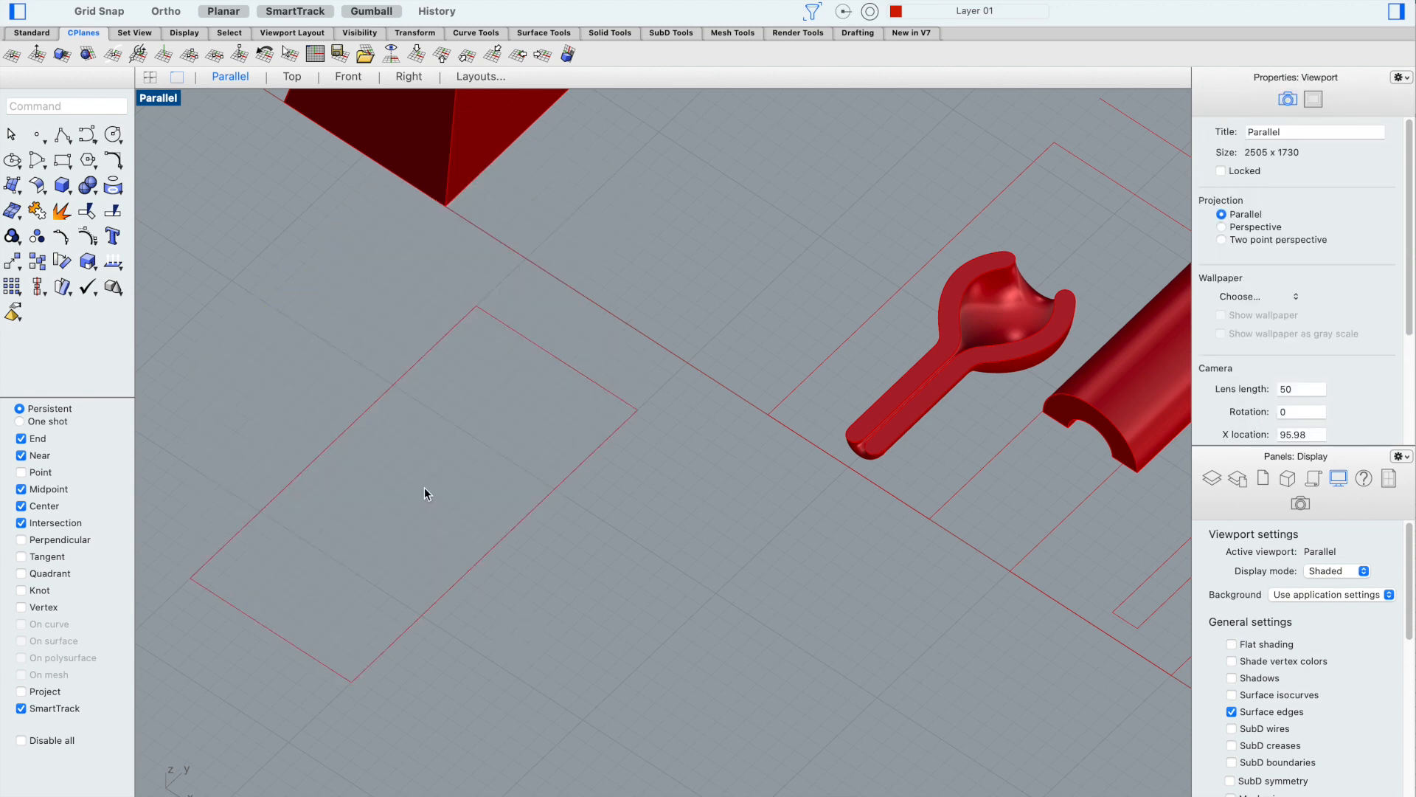
click(475, 575)
key(Escape)
key(super+z)
key(Delete)
click(525, 516)
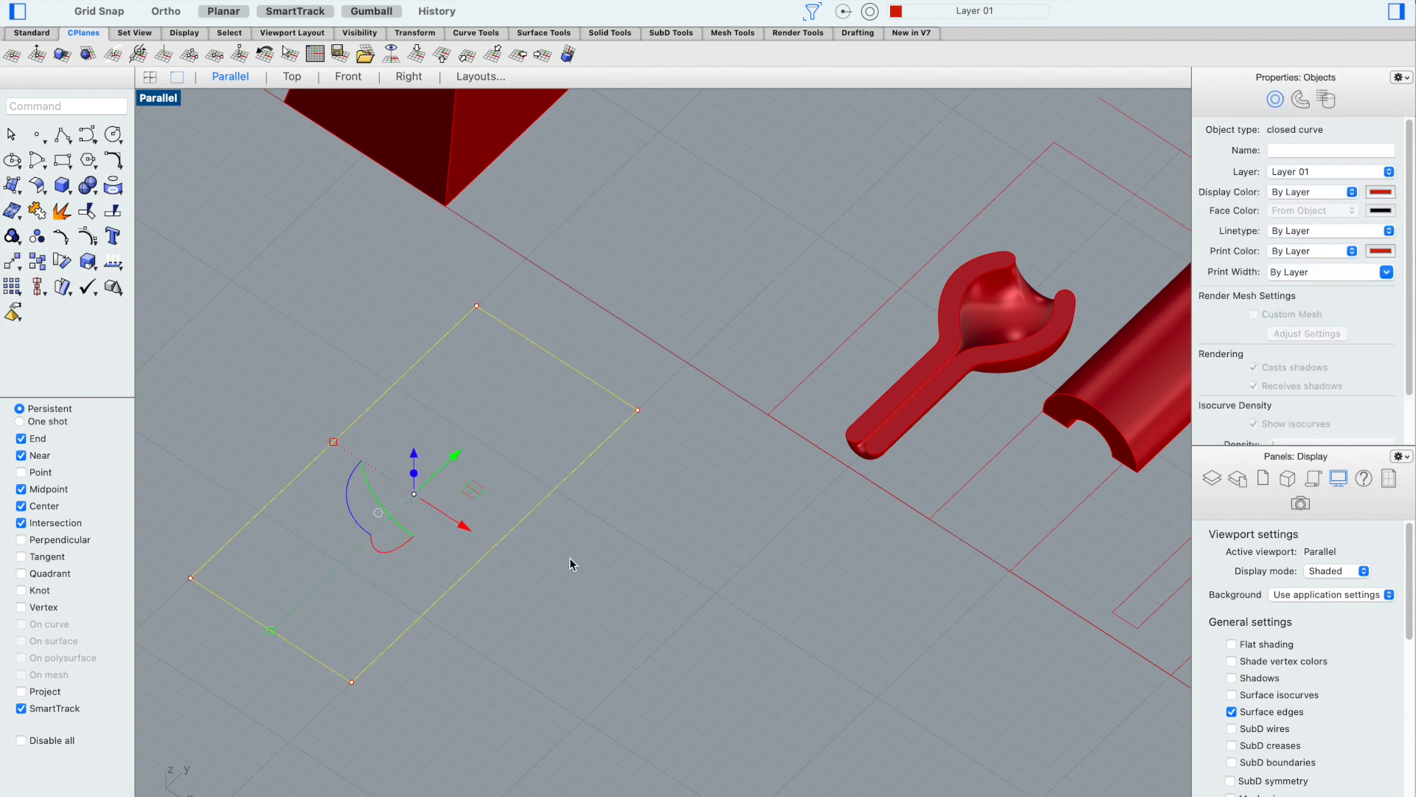
Find all open curves in the model with SelOpenCrv, then clear the selection
key(F10)
click(294, 657)
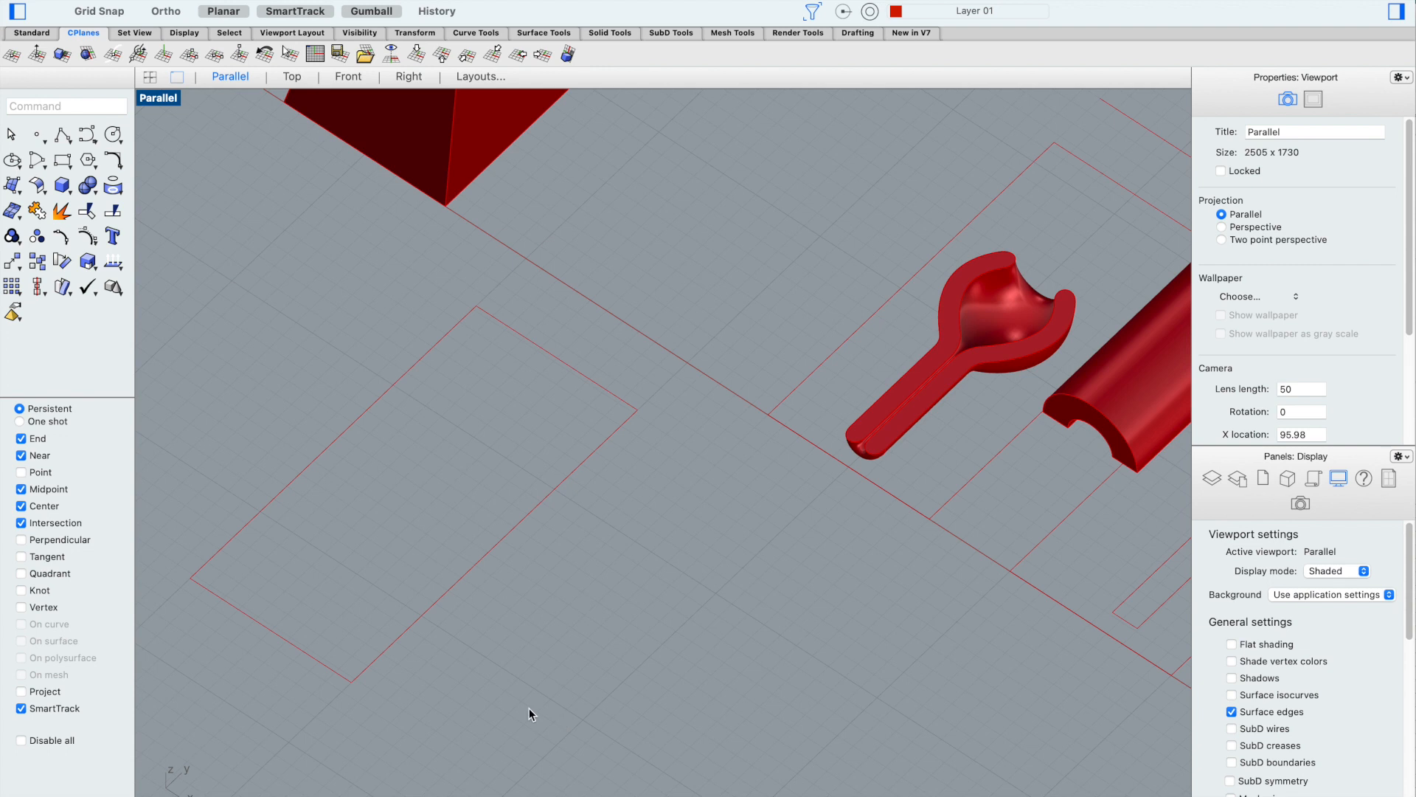
text(se;O)
key(BackSpace)
key(BackSpace)
text(lOpenCrv)
key(Return)
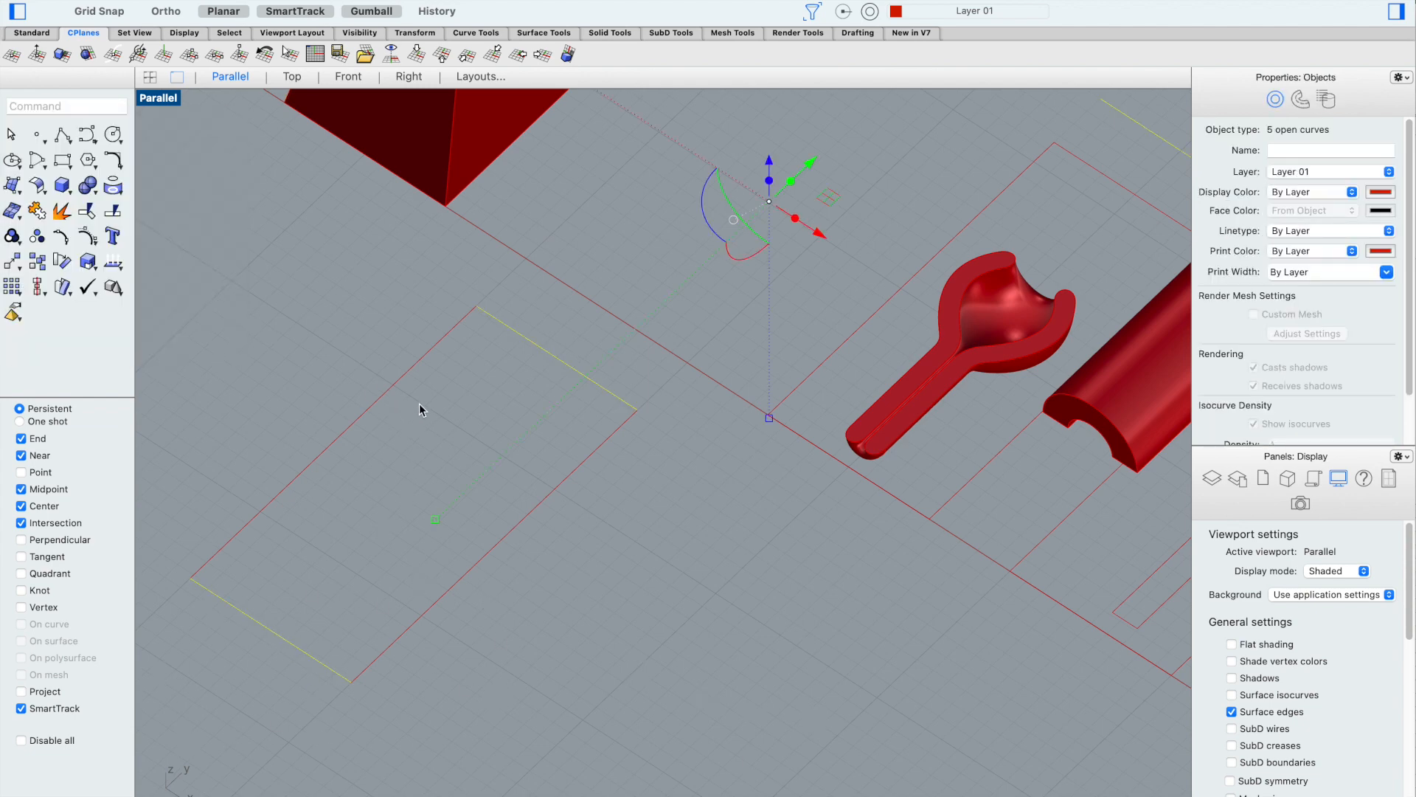
click(343, 356)
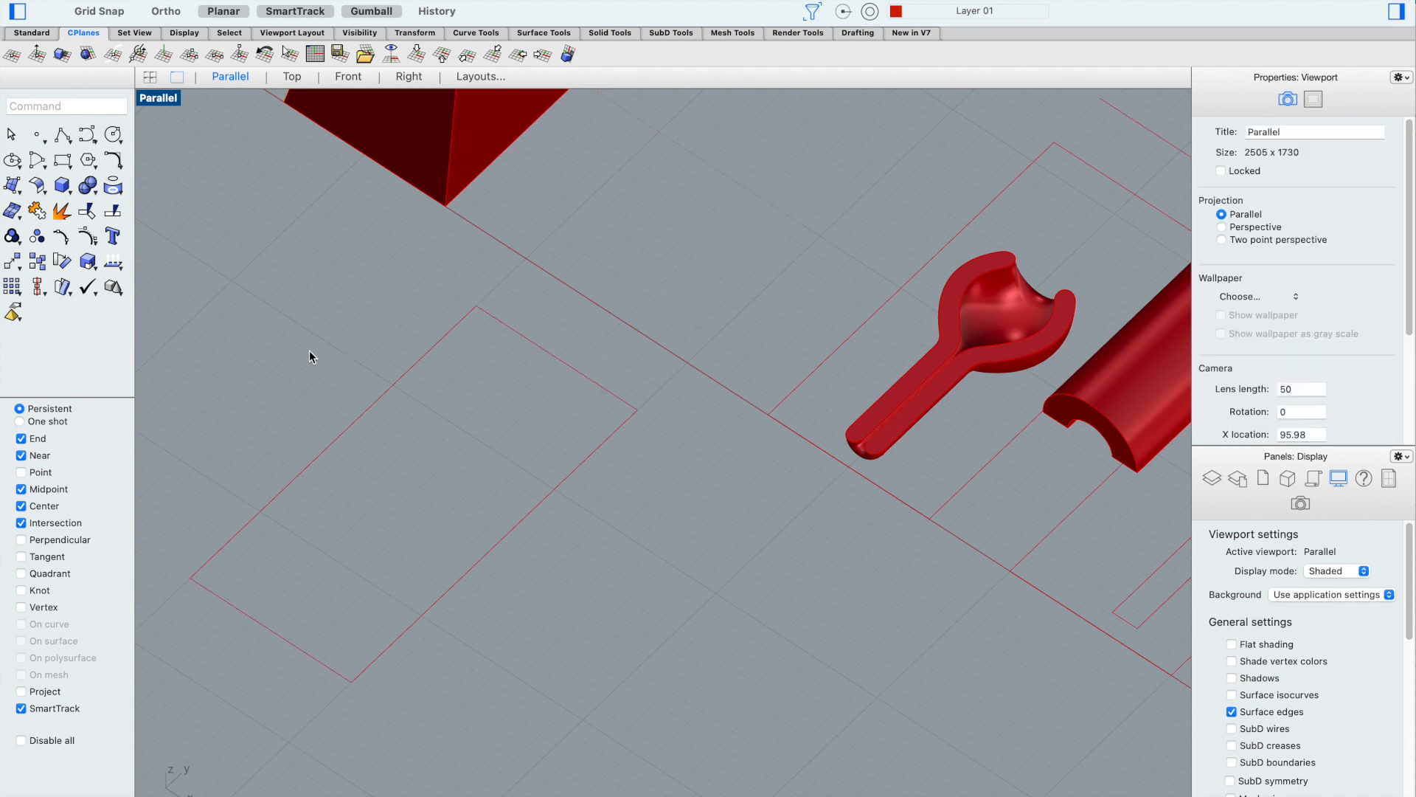
Inspect the curves stacked on both short sides of the rectangle
click(524, 332)
click(588, 360)
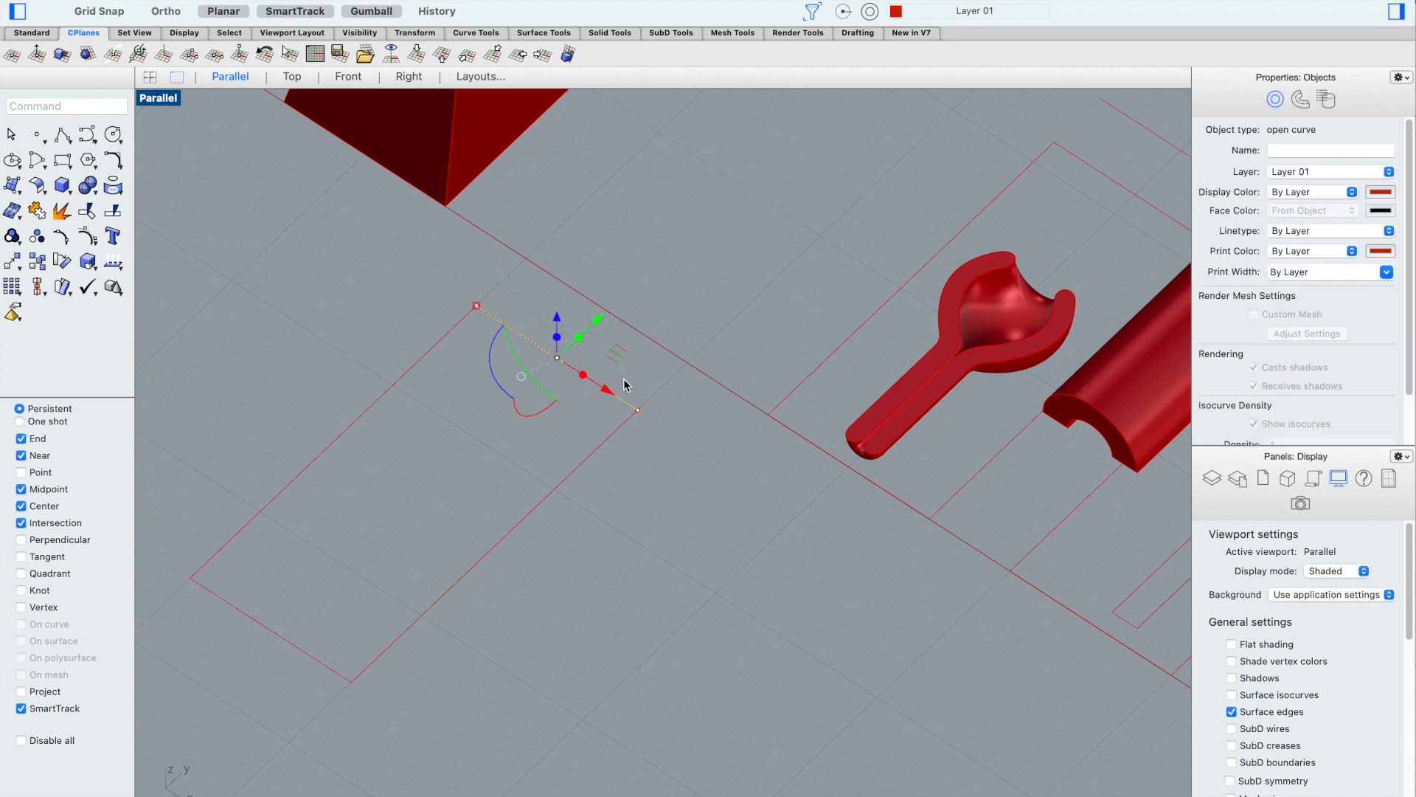
click(286, 676)
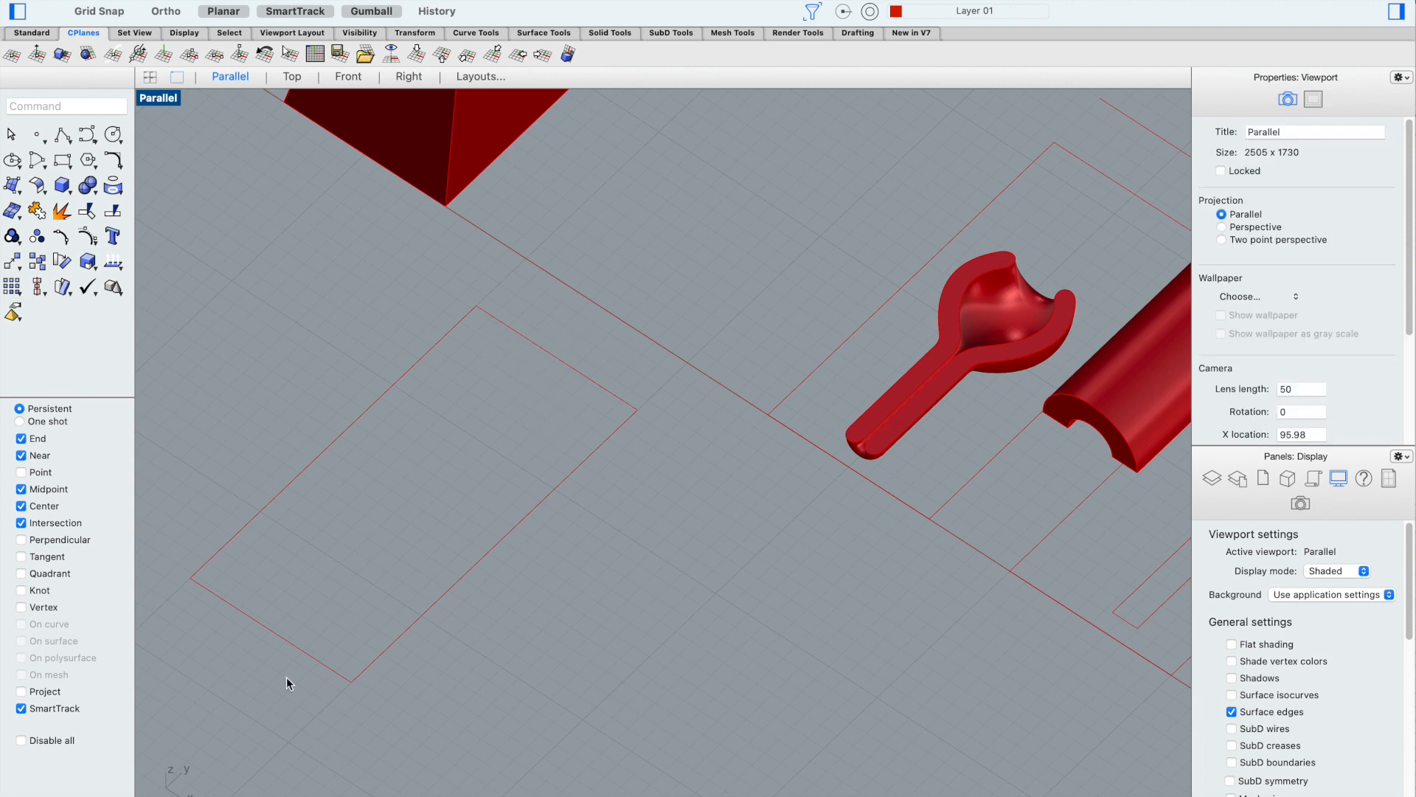
click(308, 650)
click(381, 677)
click(498, 632)
click(493, 621)
click(240, 344)
click(145, 0)
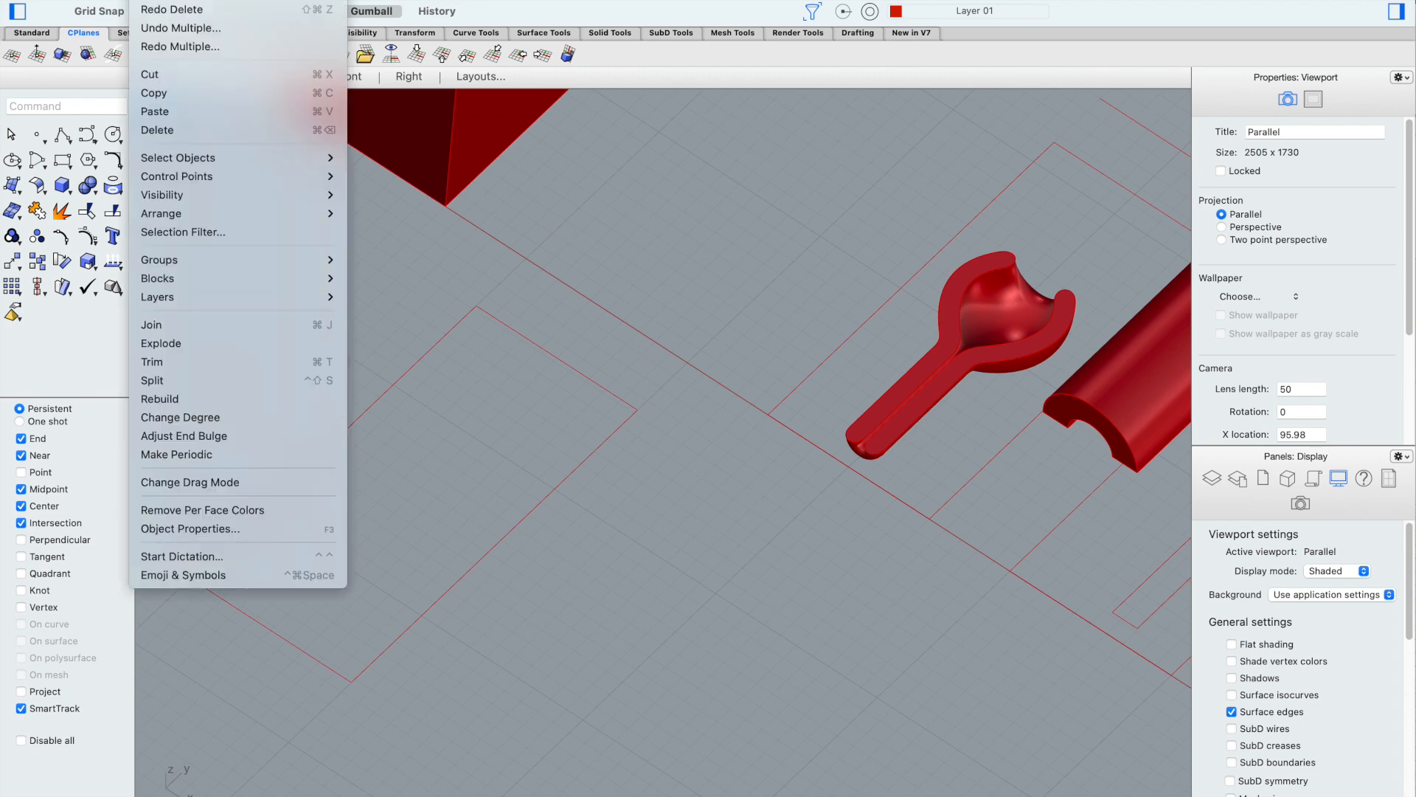
mouse_move(176, 0)
mouse_move(201, 158)
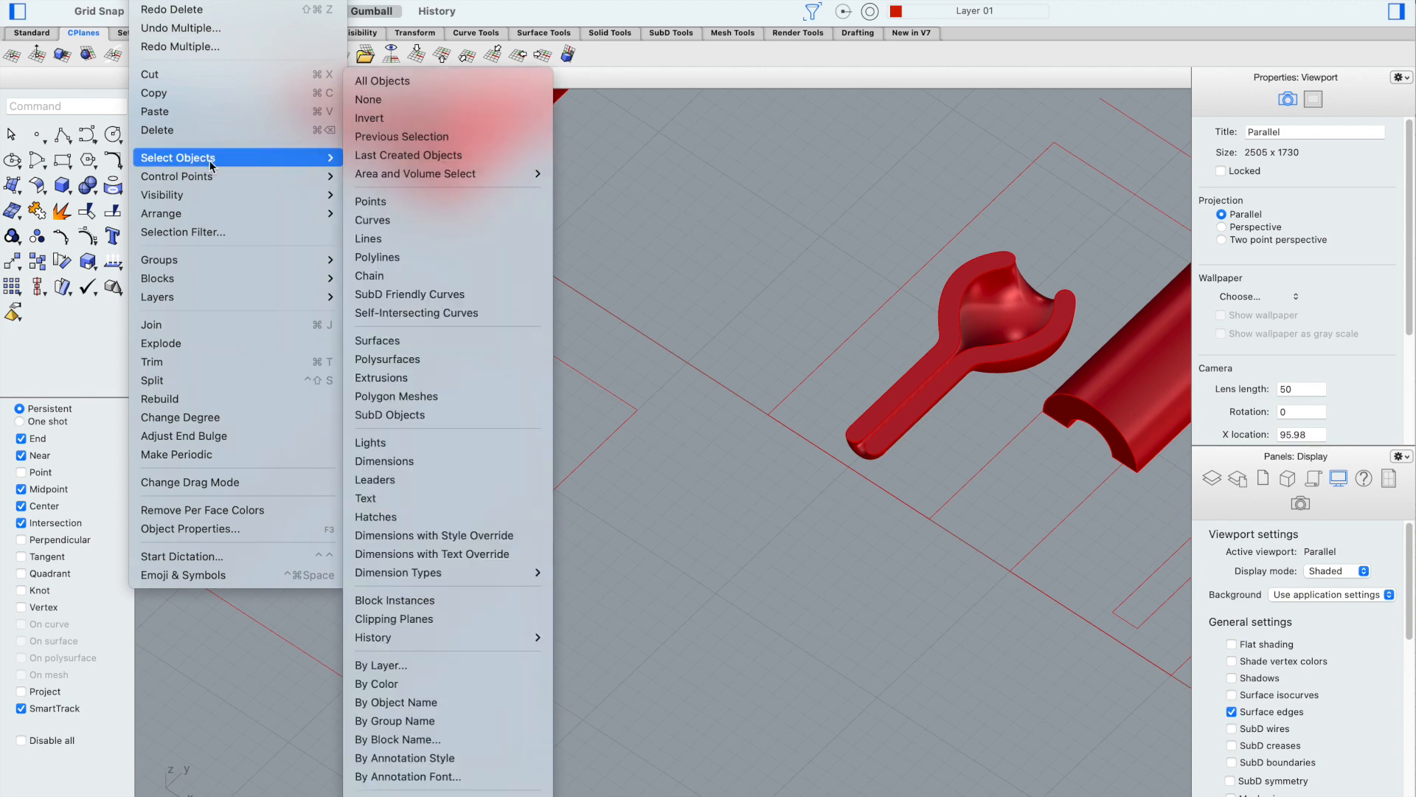
click(433, 795)
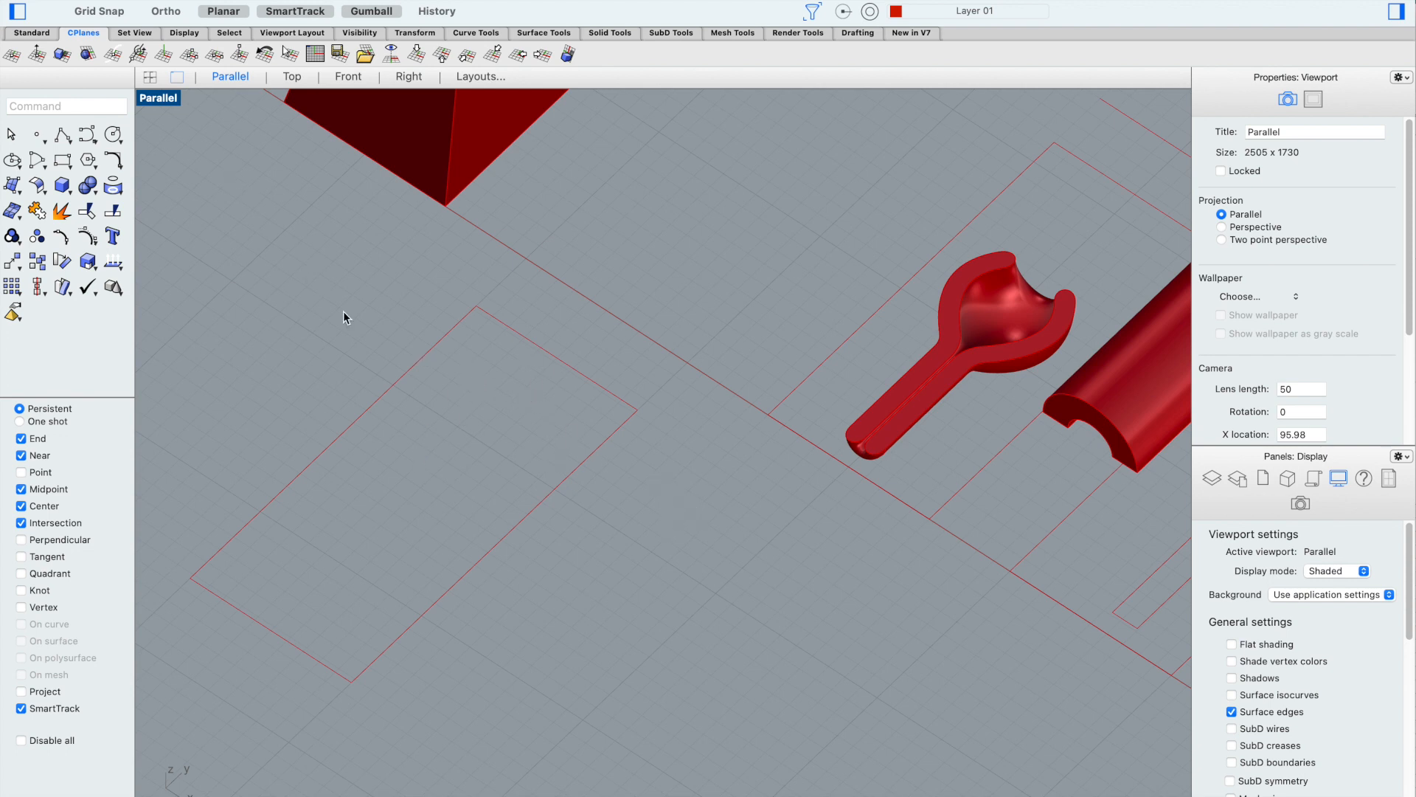
Select the overlapping curves on the rectangle's near short side one at a time to tell them apart
click(304, 656)
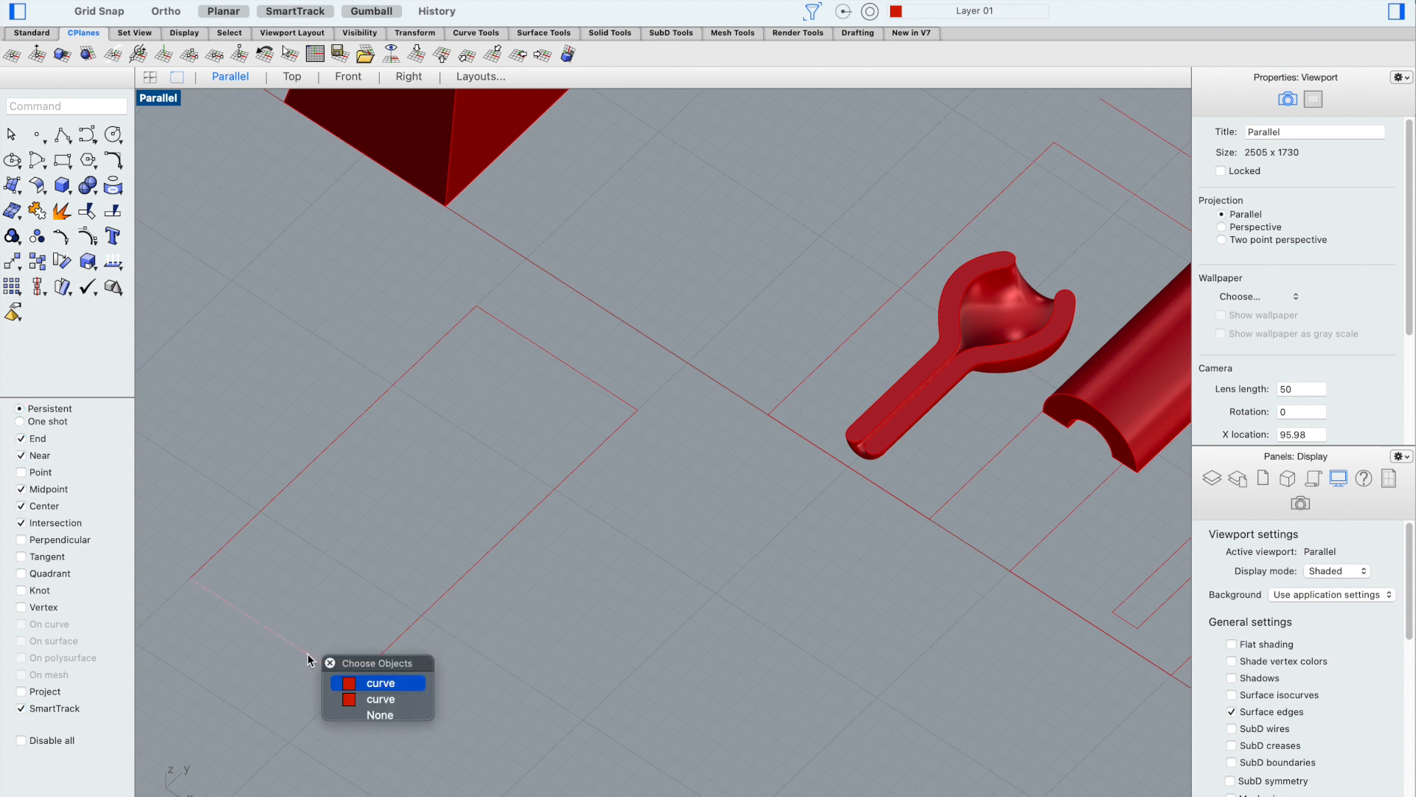
click(406, 694)
click(498, 670)
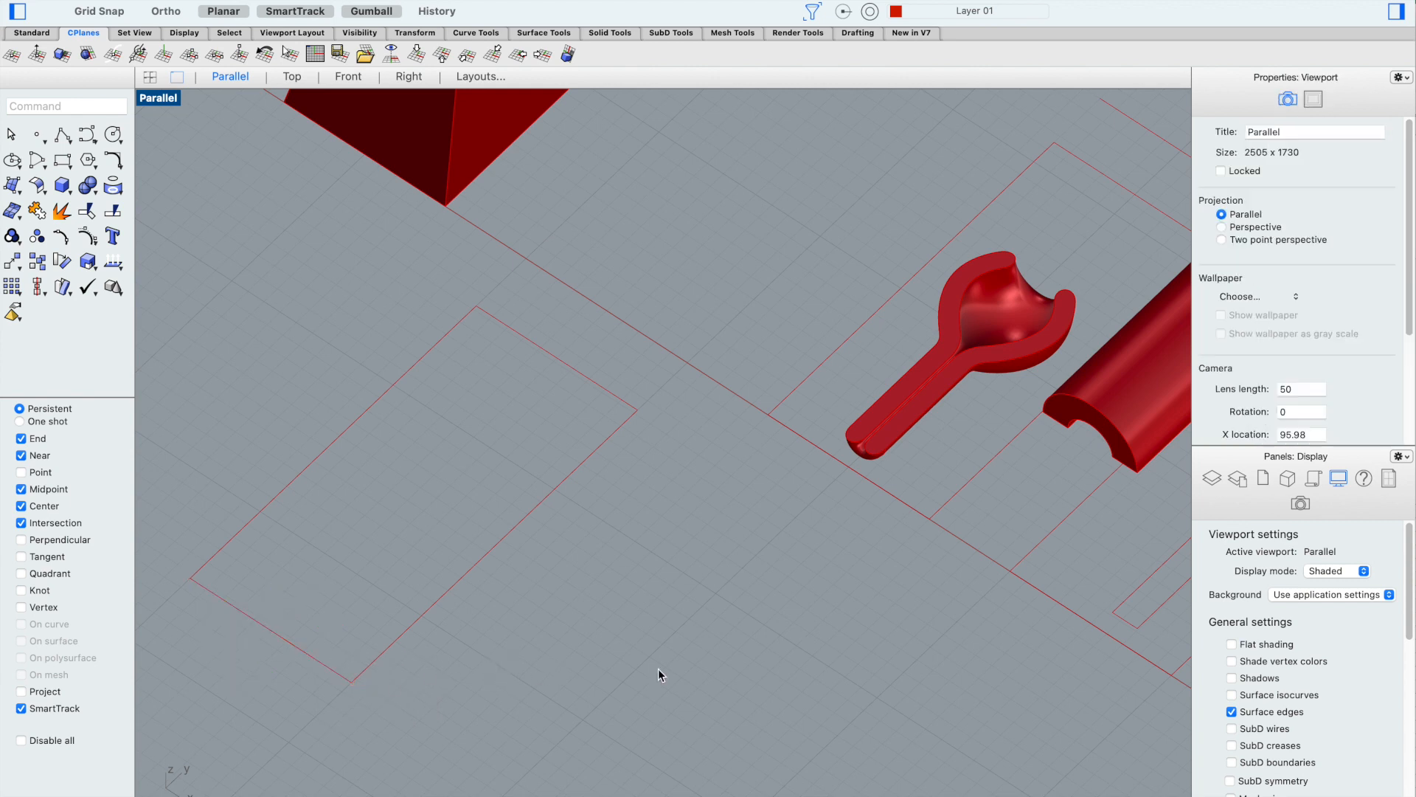
click(294, 649)
click(382, 690)
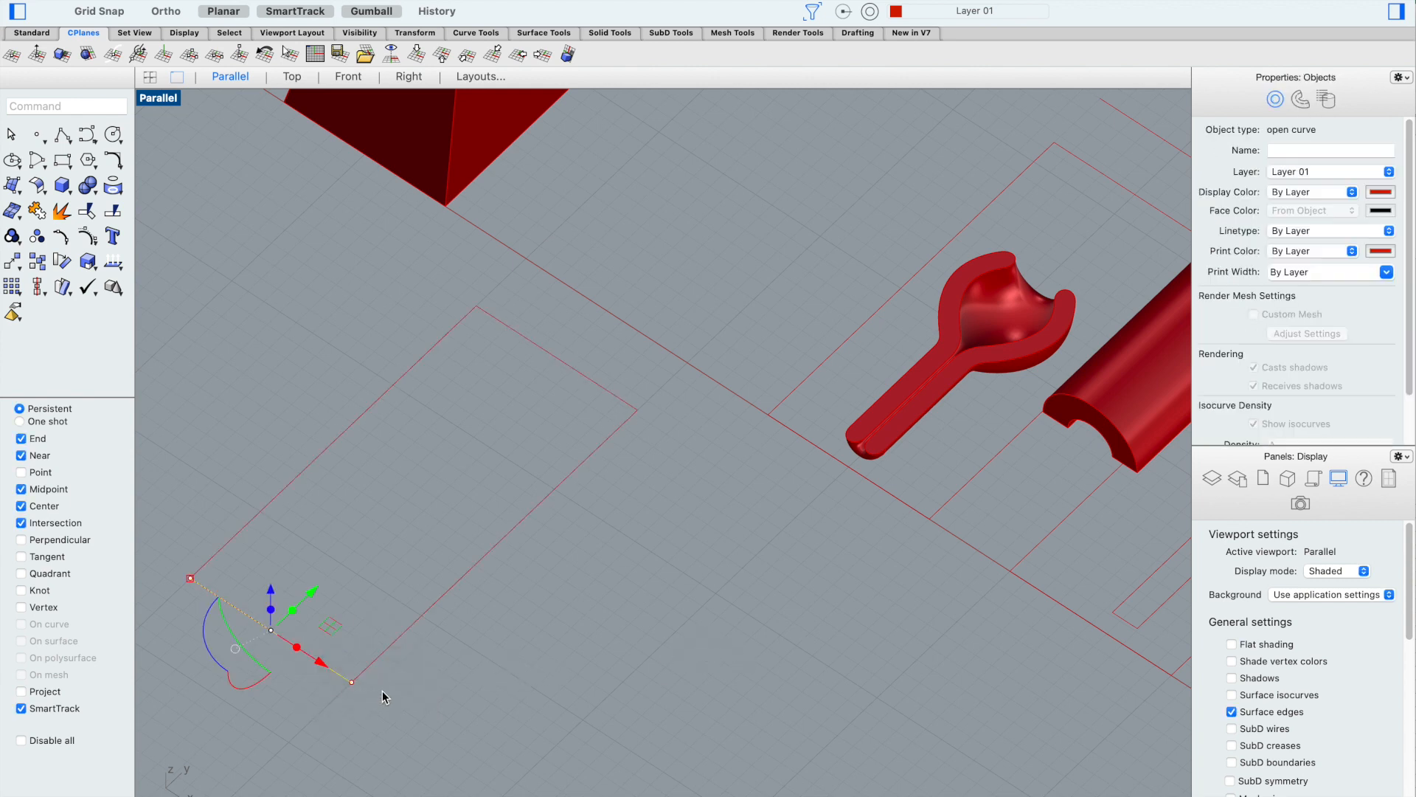
click(519, 422)
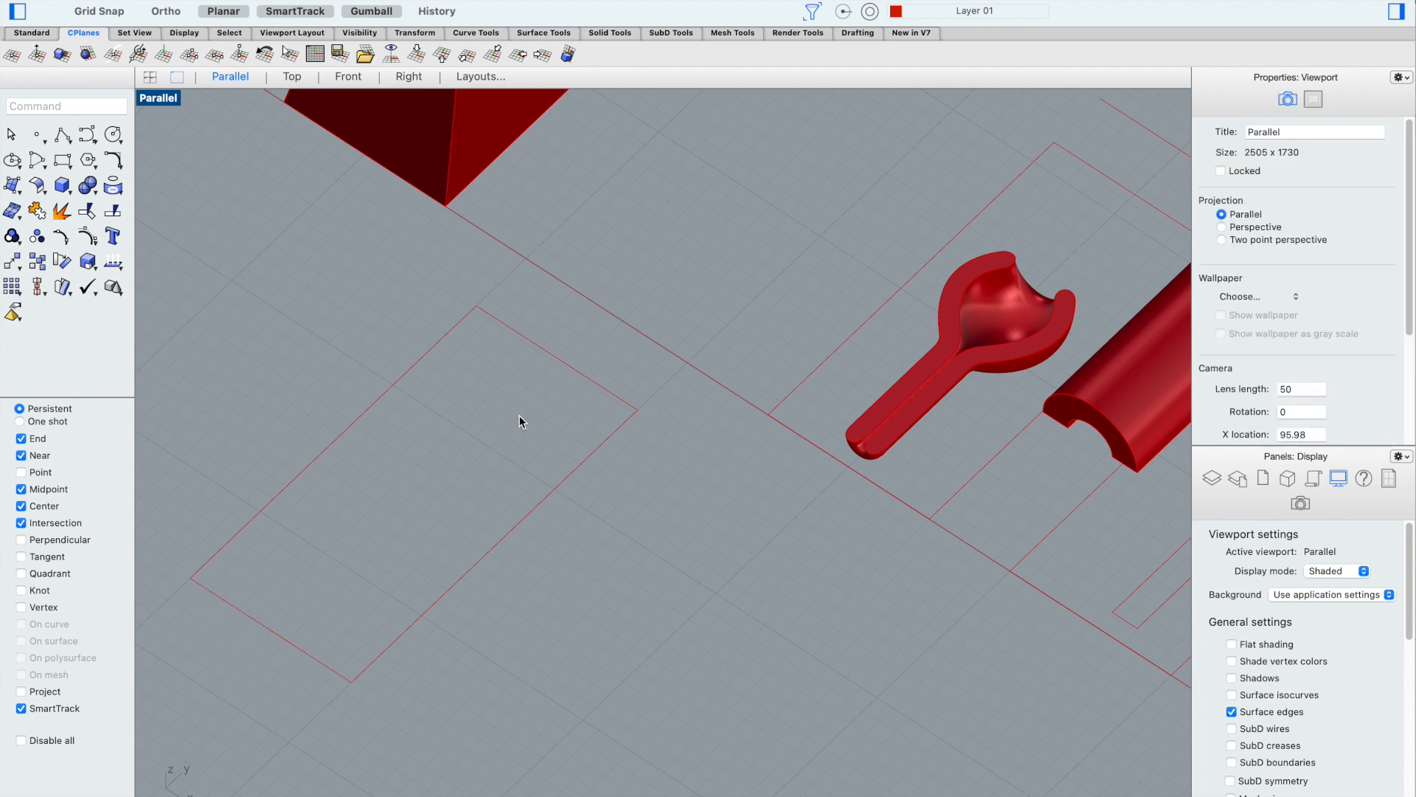
Compare the closed rectangle with the line lying on its far short side by choosing between the stacked curves
click(605, 388)
click(672, 432)
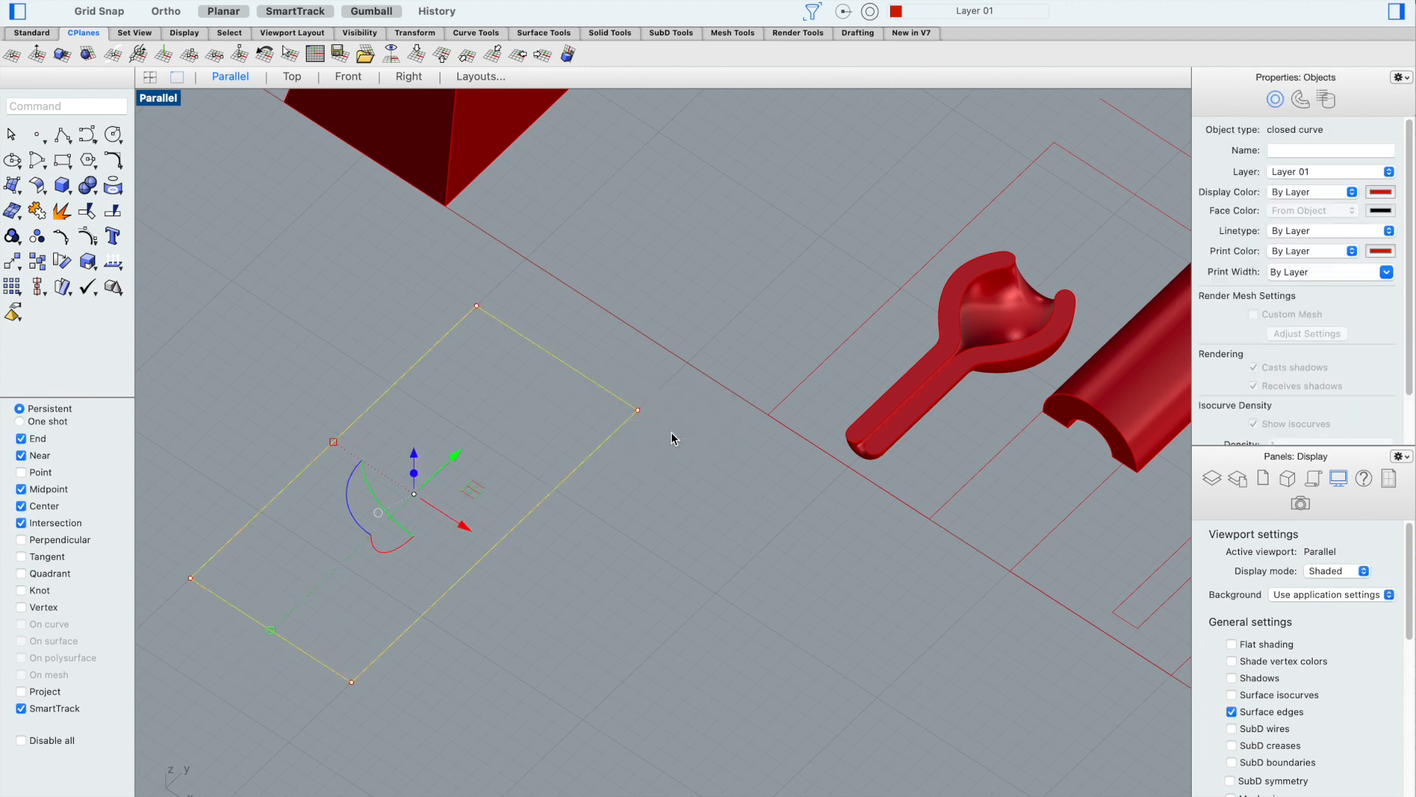
click(624, 519)
click(557, 366)
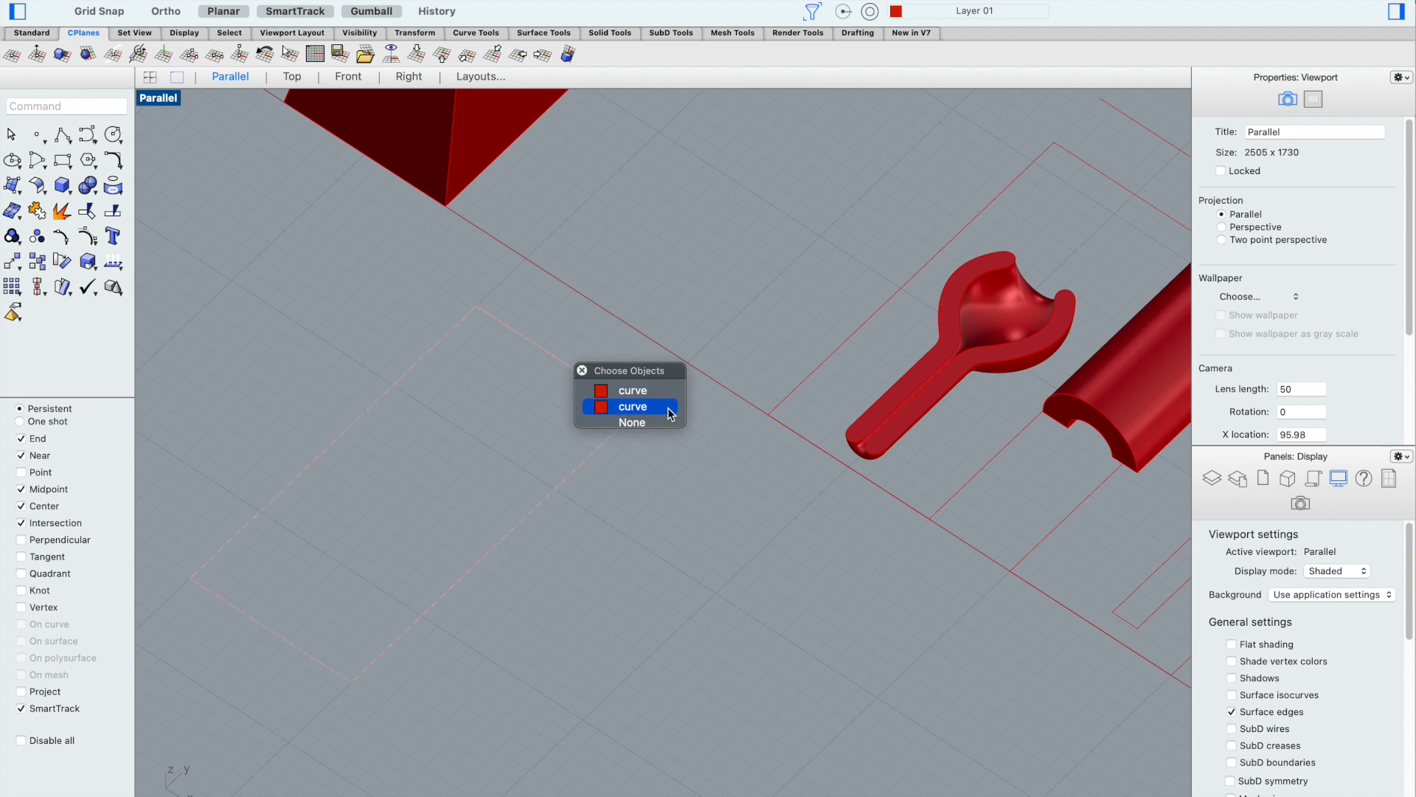
click(659, 396)
click(648, 480)
click(566, 368)
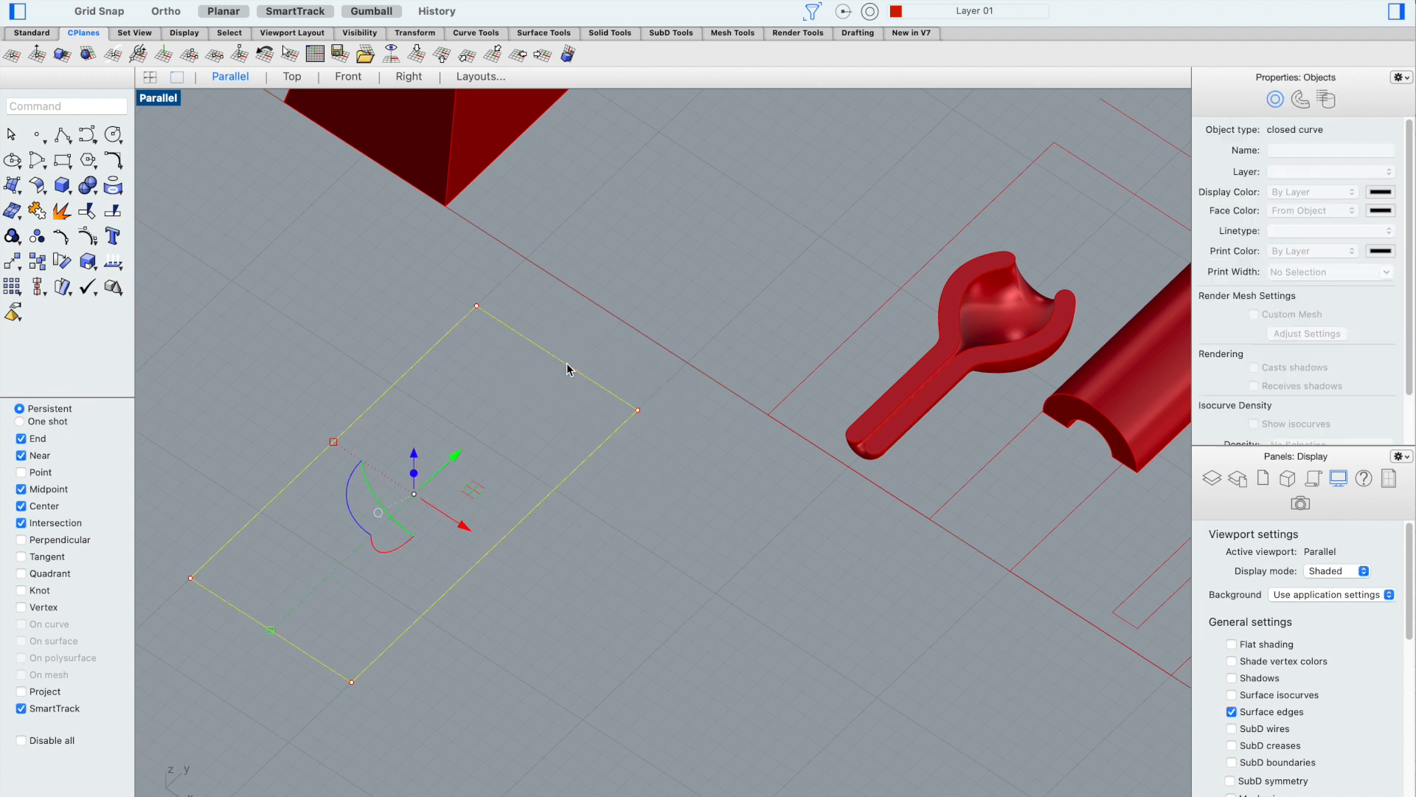
click(610, 412)
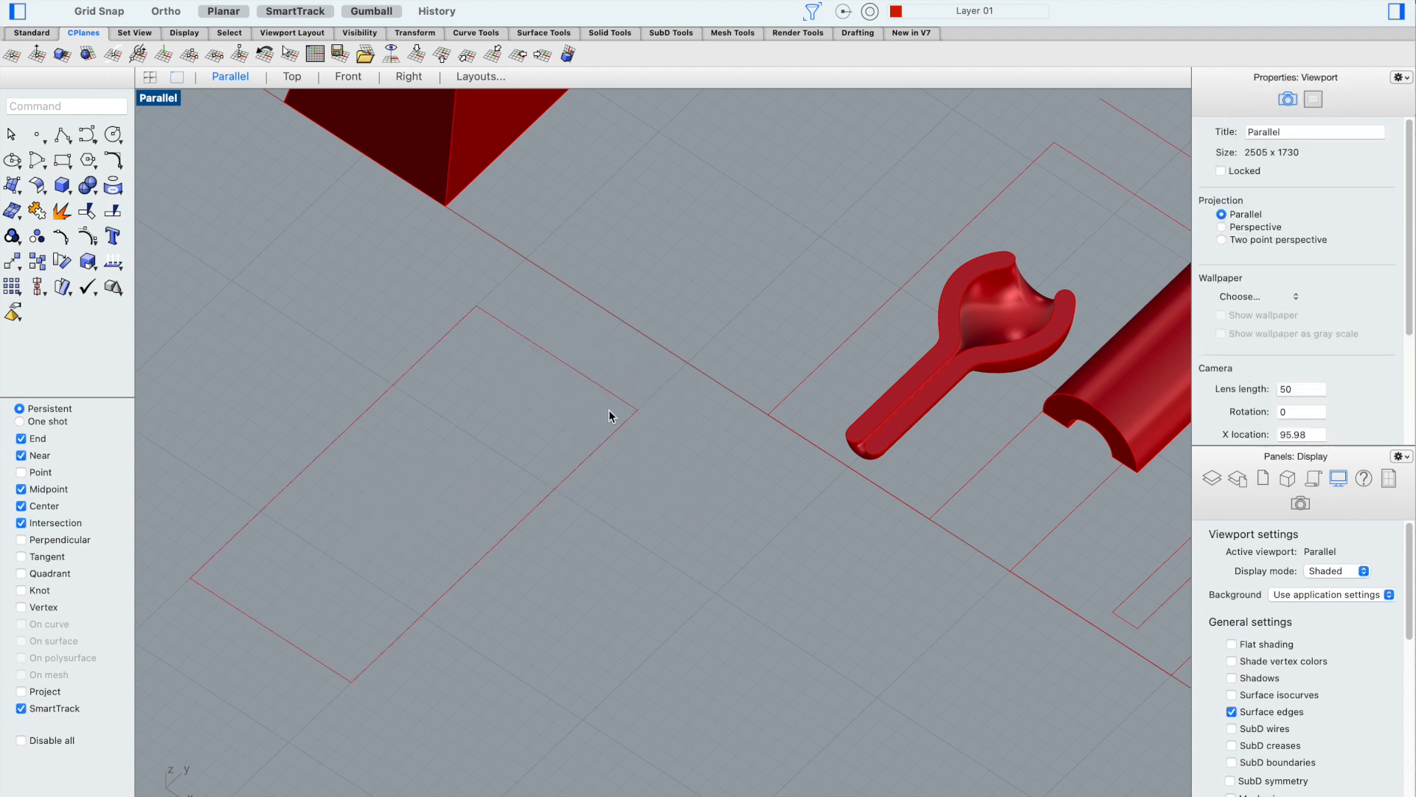
Turn off the Center snap and draw a polyline over the rectangle from the far short side around the corner onto the adjoining long side
click(63, 135)
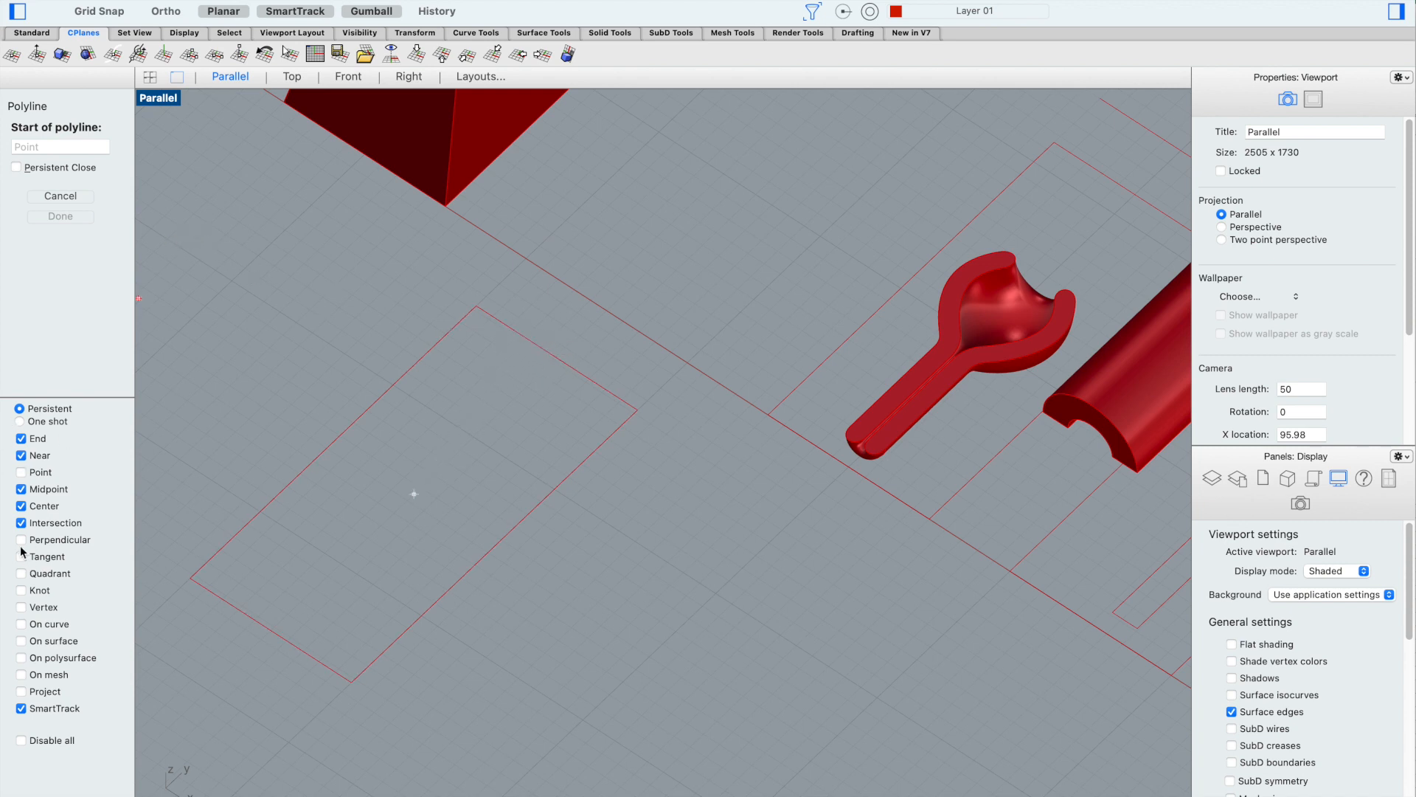
click(21, 506)
click(525, 338)
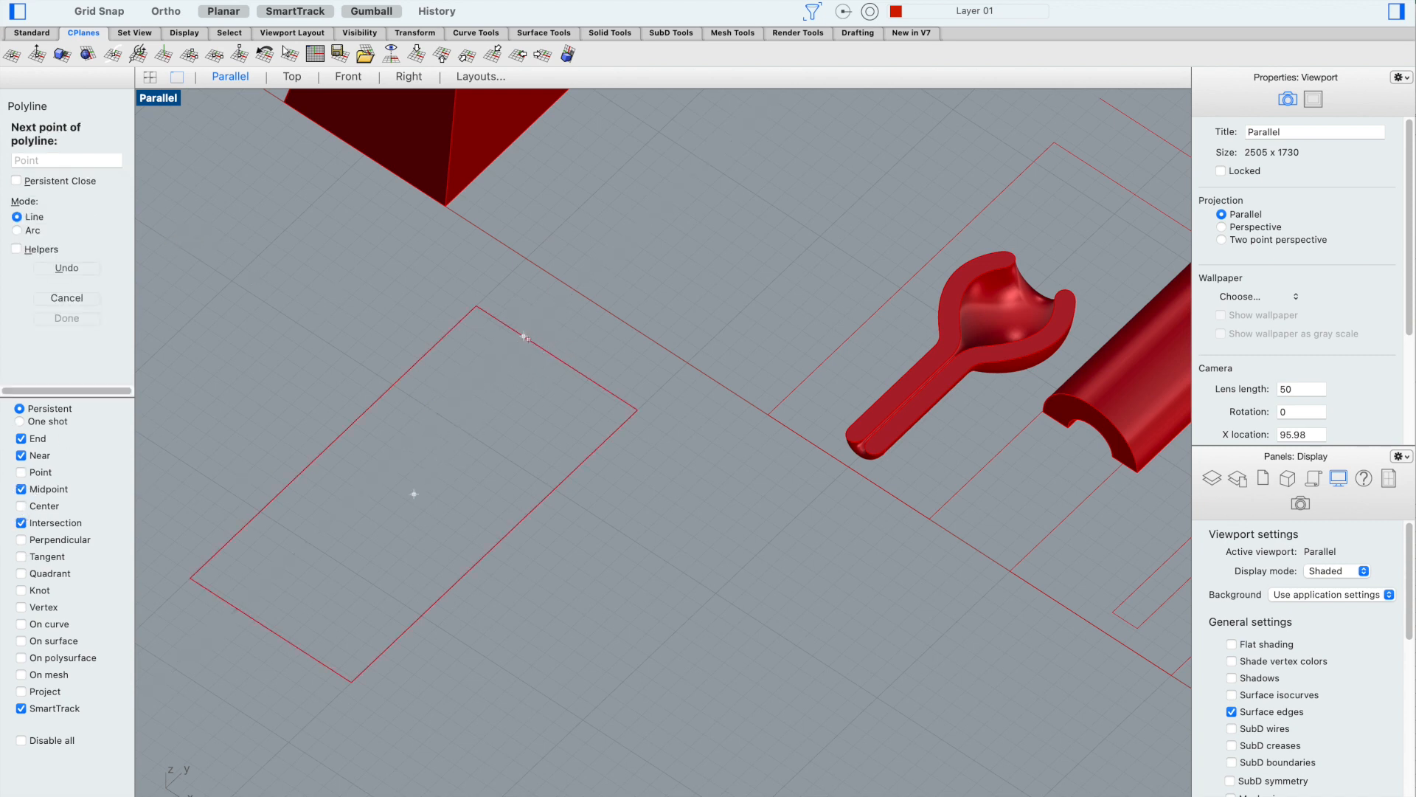
click(637, 410)
click(436, 602)
key(Return)
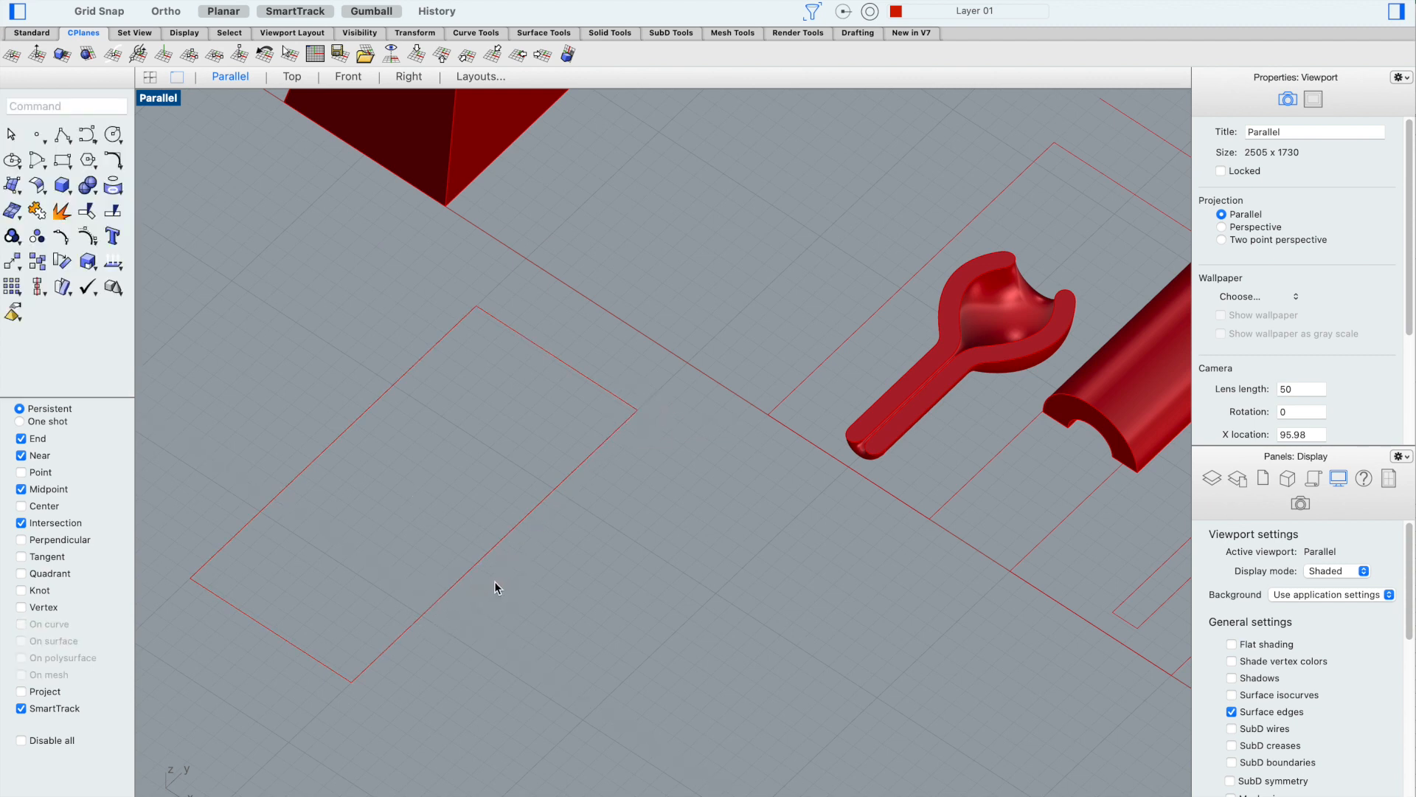
Inspect the closed rectangle and the overlapping polyline by selecting each on the long side
click(374, 655)
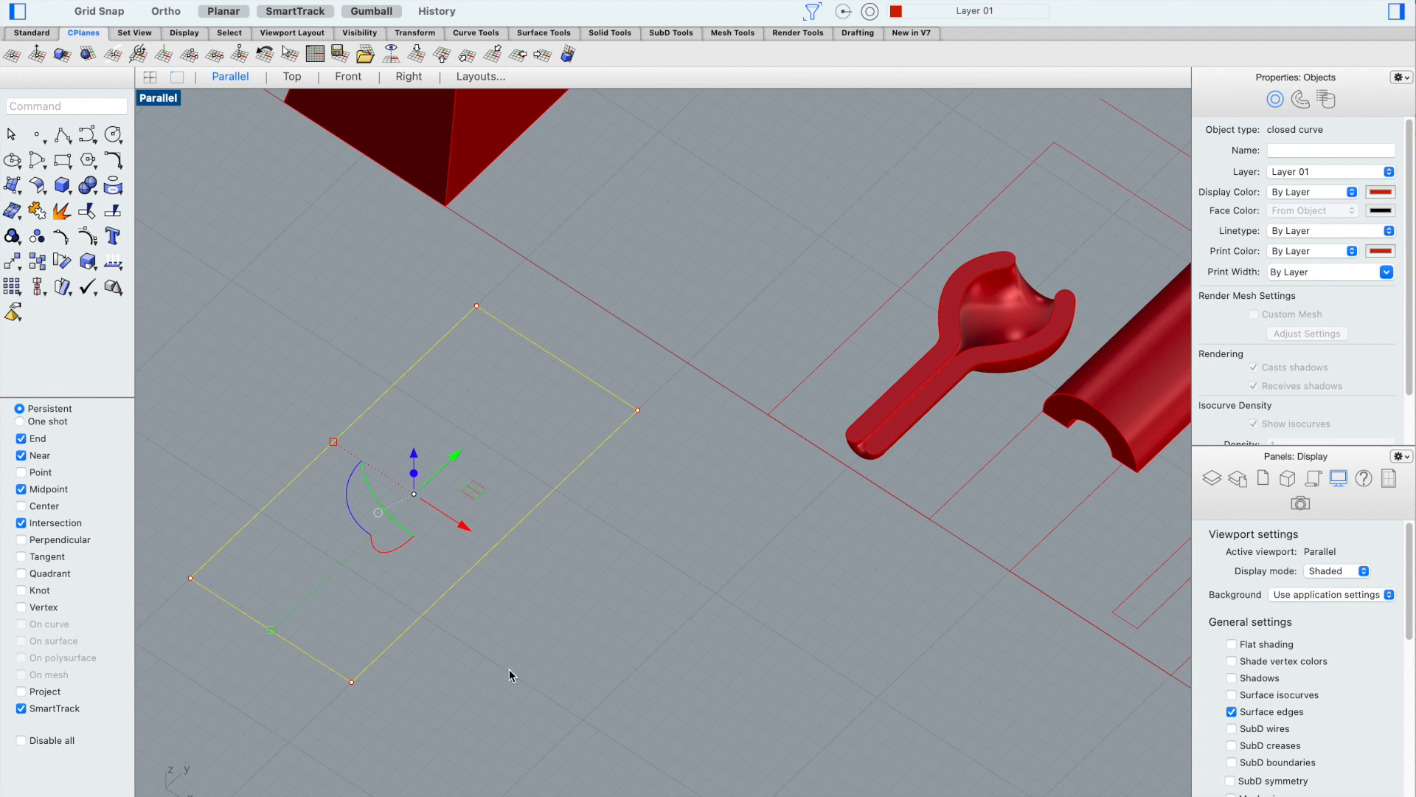
click(531, 648)
click(543, 501)
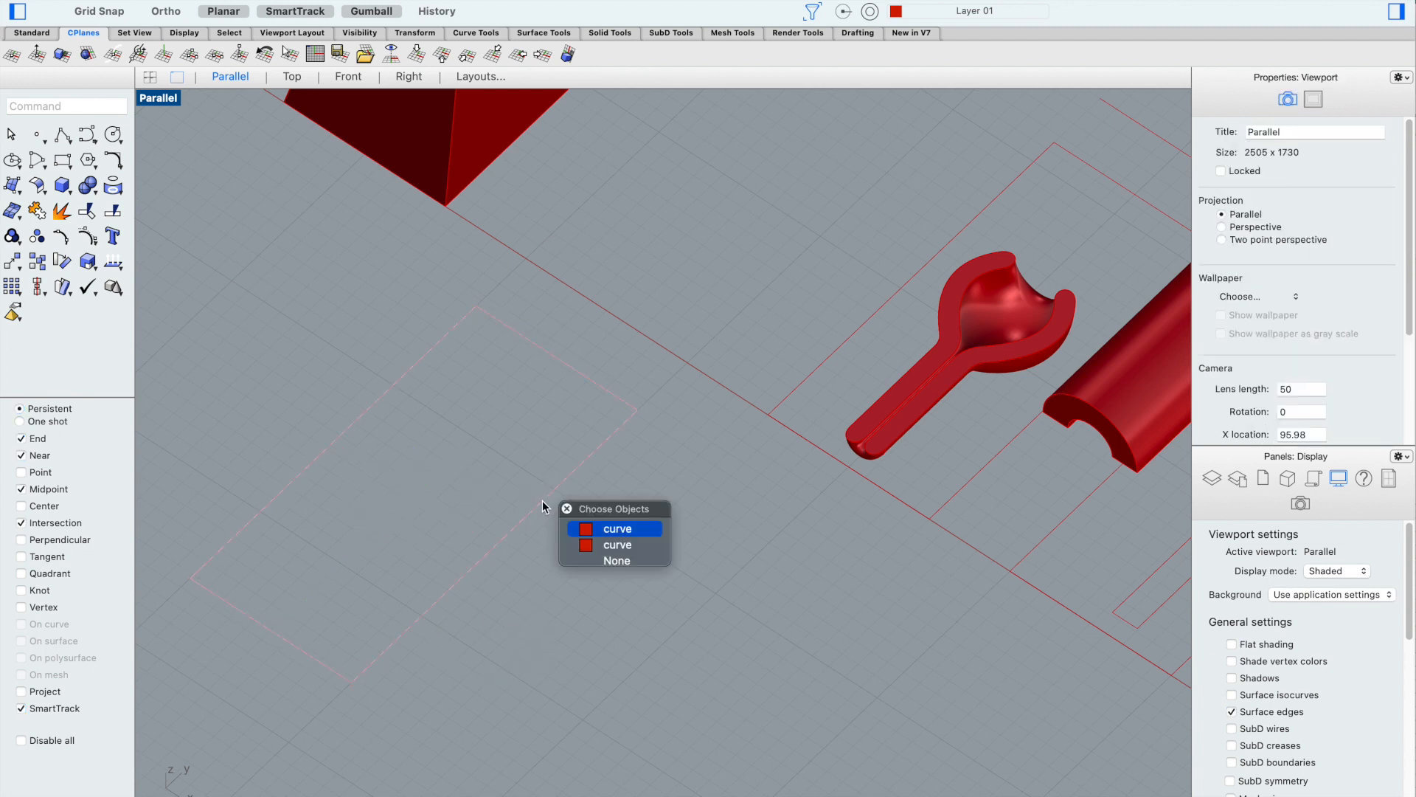
click(619, 544)
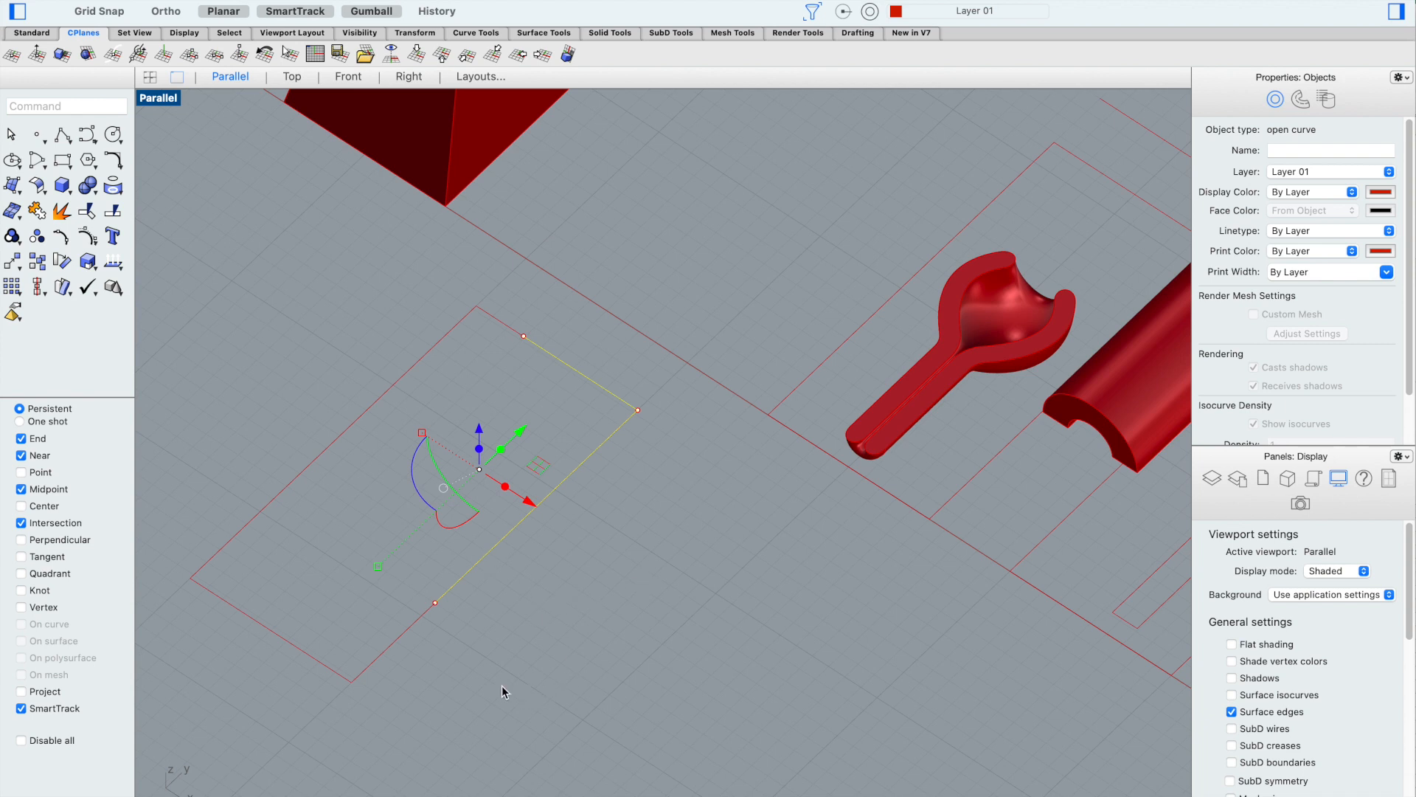
click(578, 676)
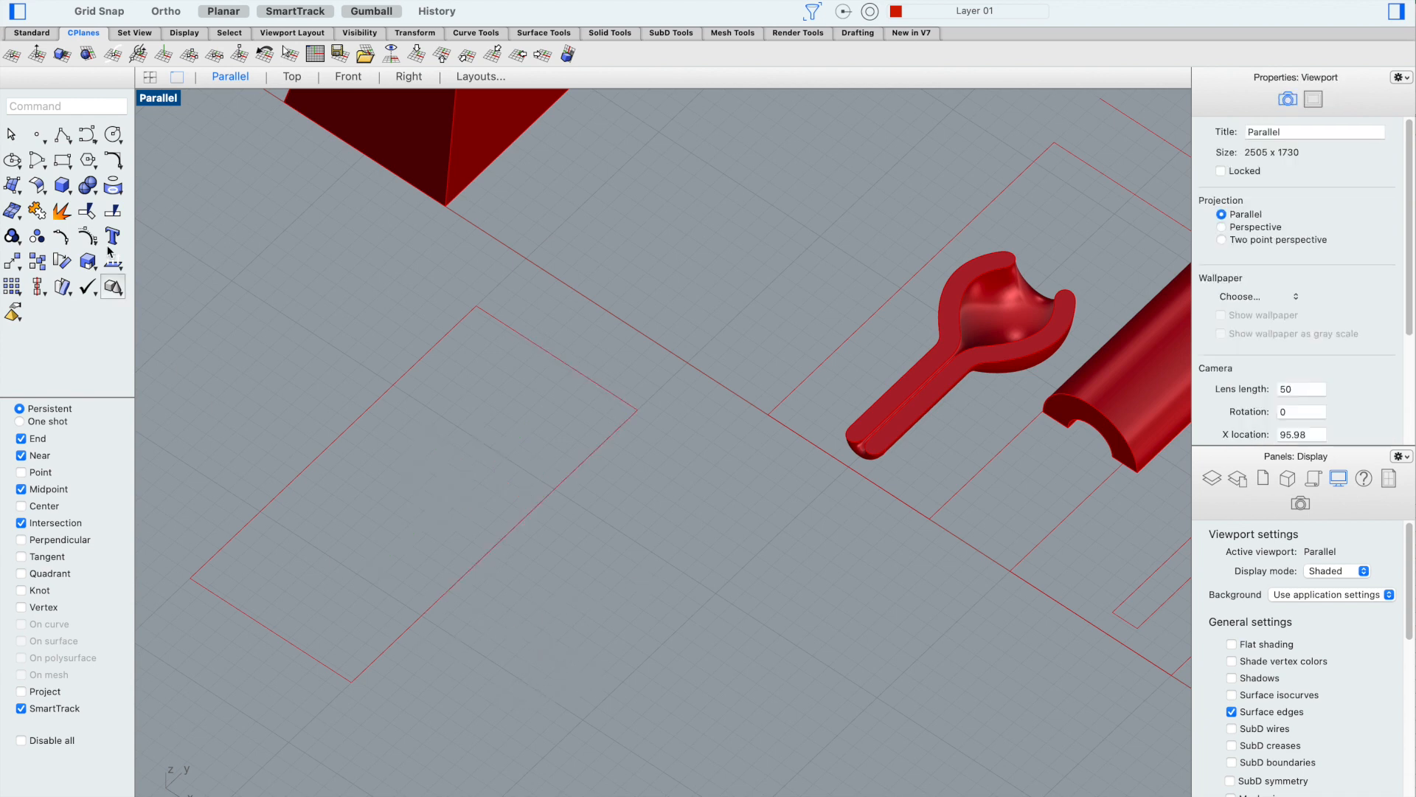
Draw an open polyline over the whole rectangle outline, starting on the near long side and ending slightly past its own start point
click(63, 135)
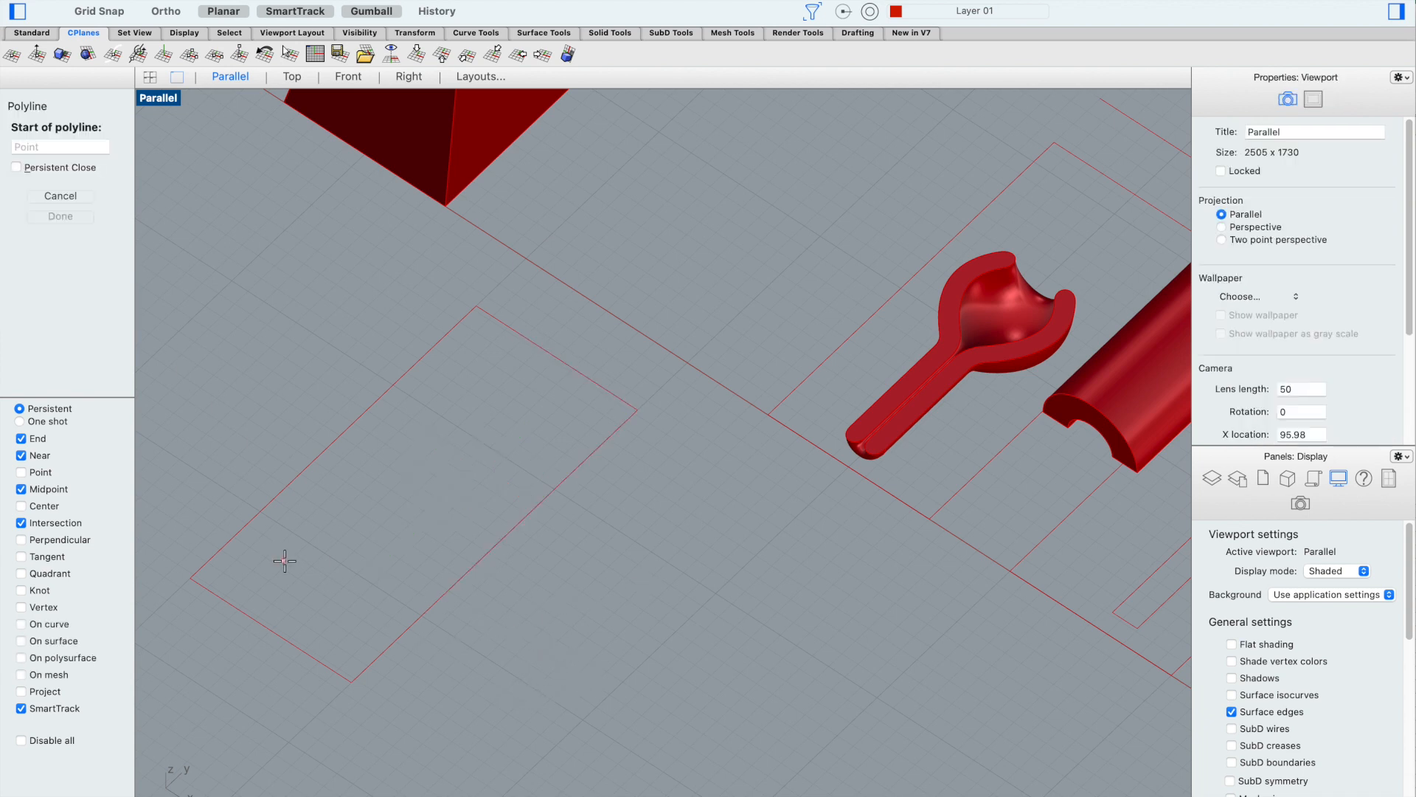
click(435, 603)
click(352, 681)
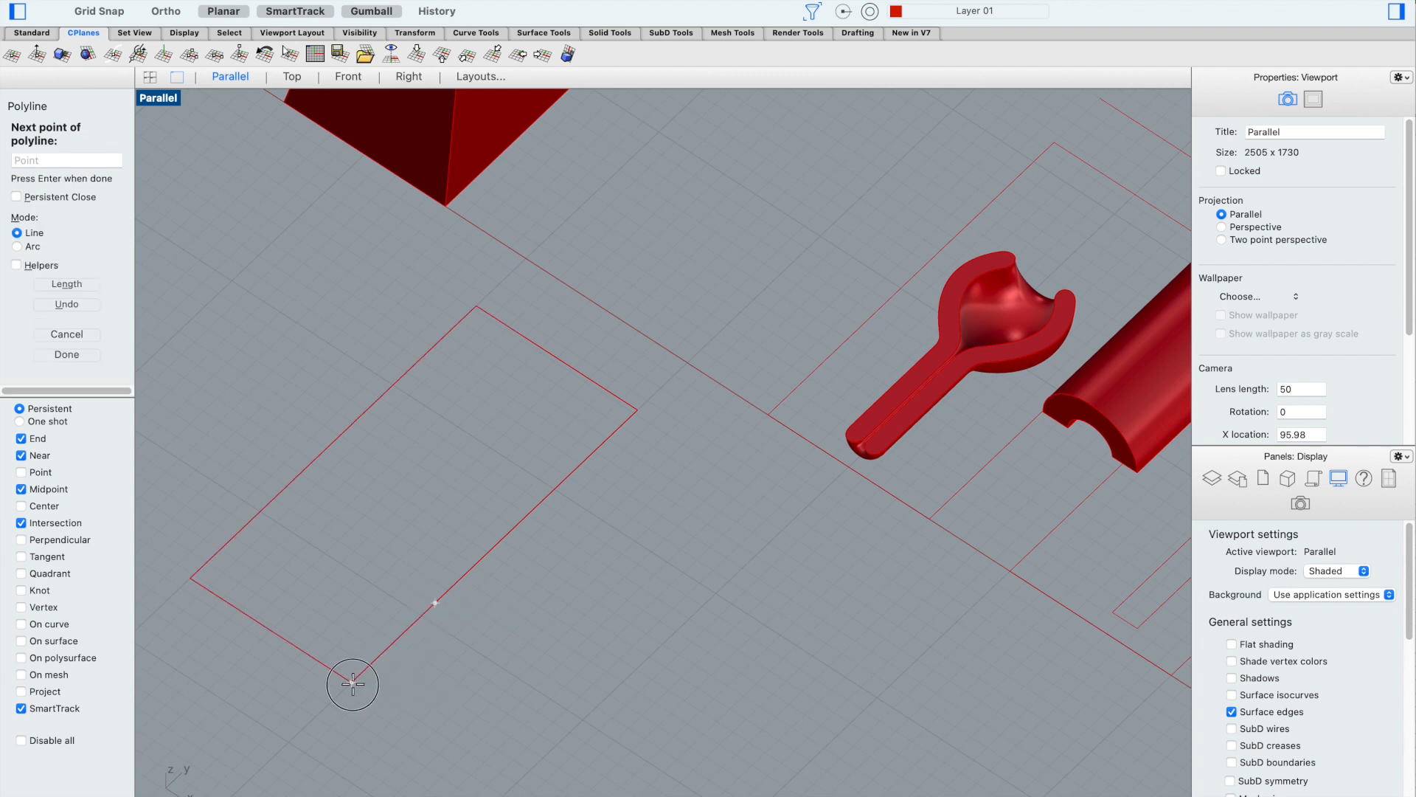
click(190, 578)
click(476, 306)
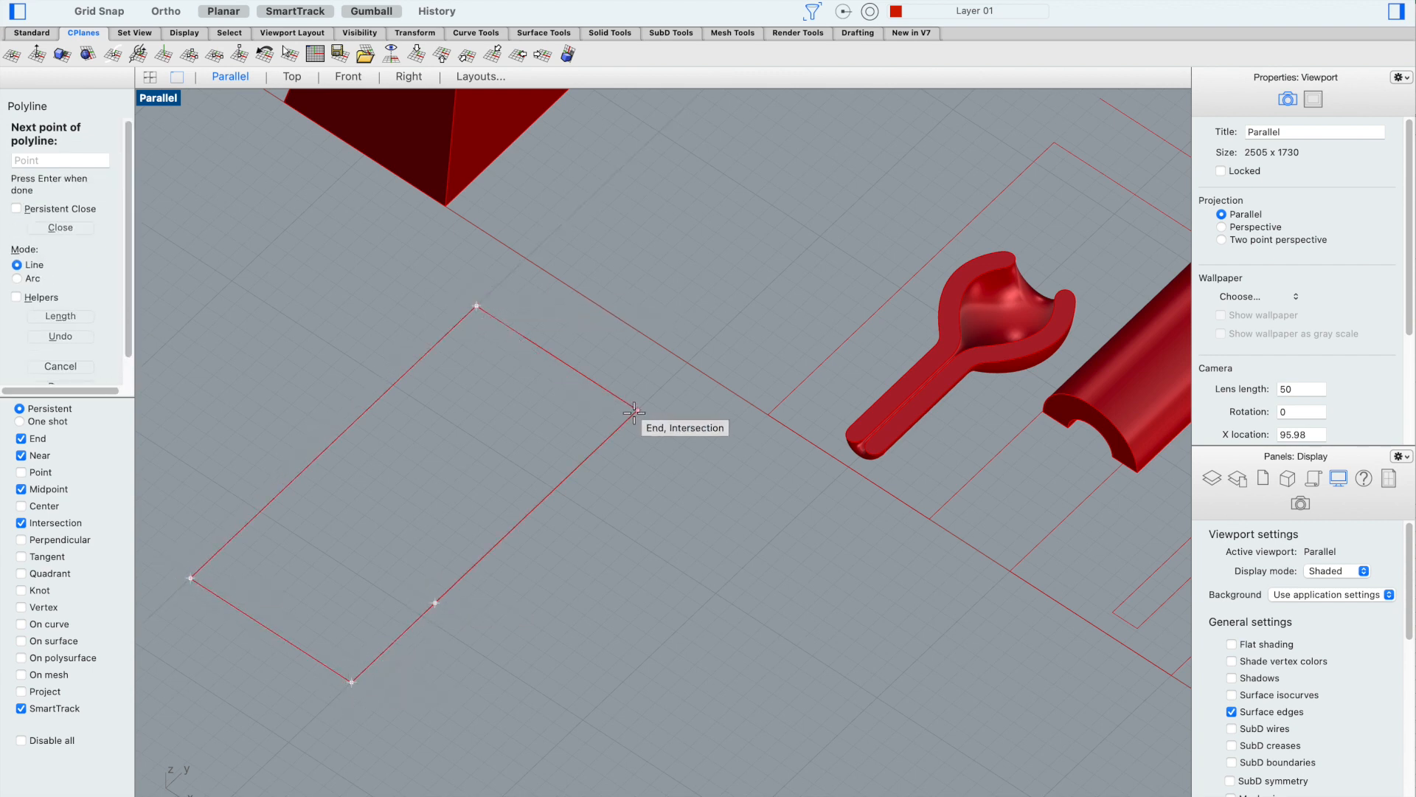
click(637, 409)
click(435, 602)
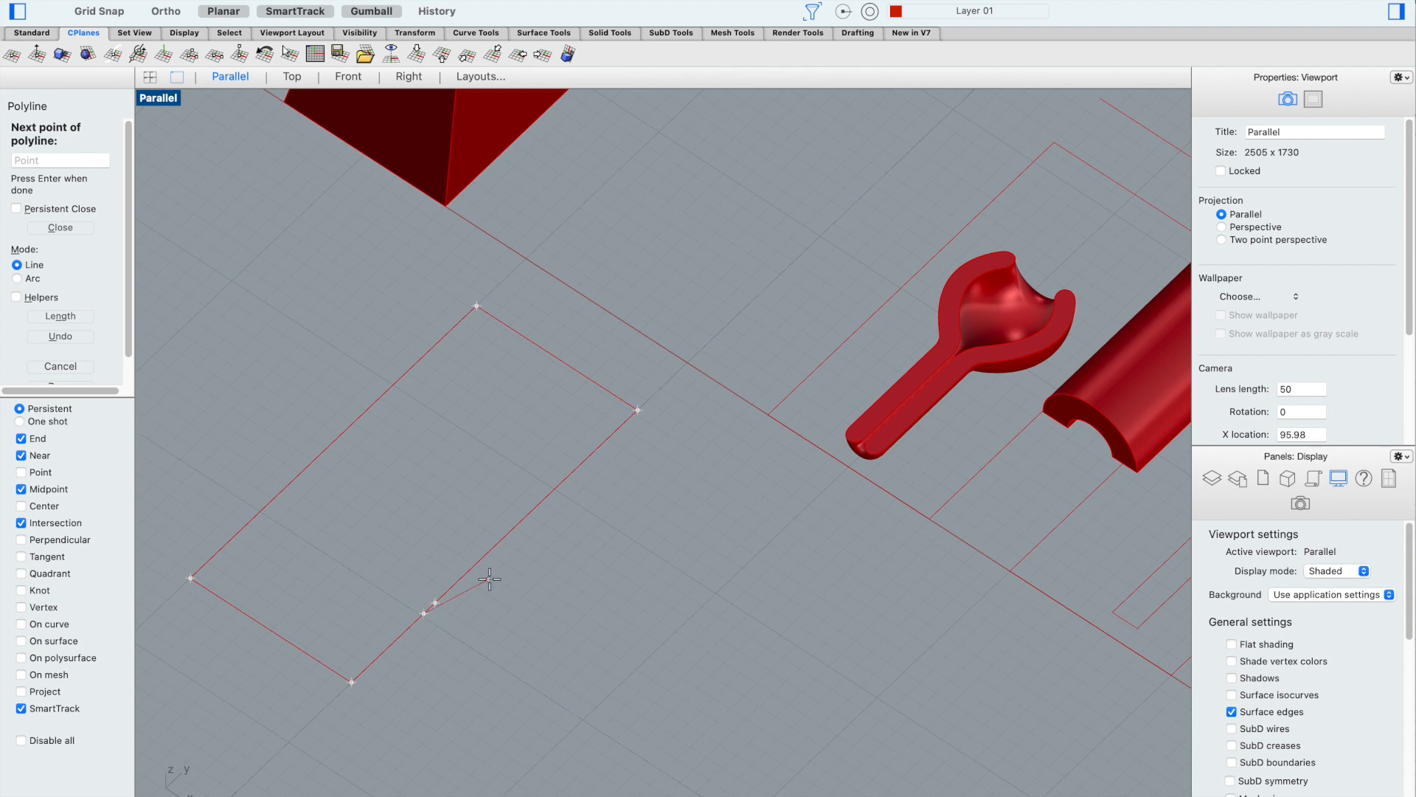
Choose between the stacked curves on the rectangle's long side and delete the shorter polyline wrapping around its far corner
click(529, 517)
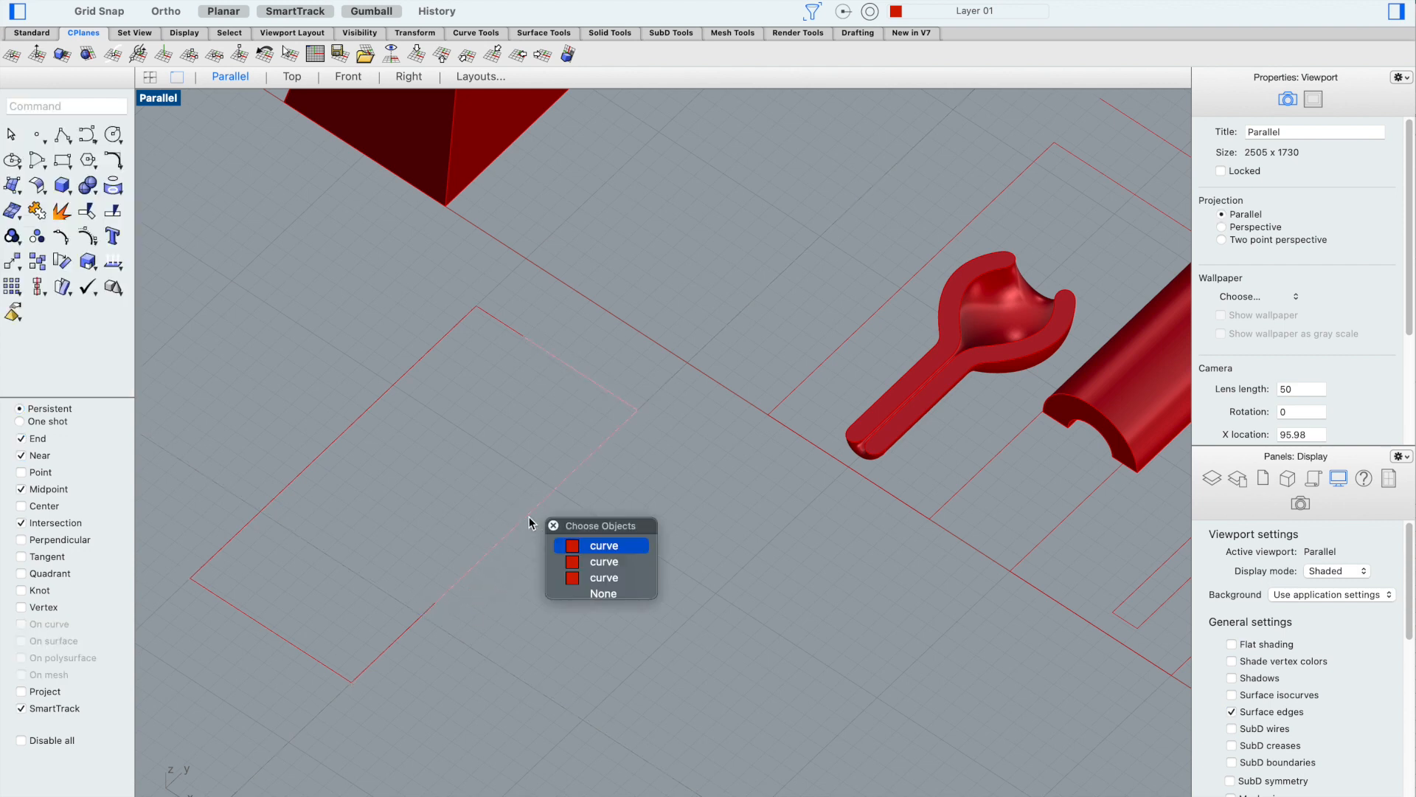
click(609, 577)
click(610, 566)
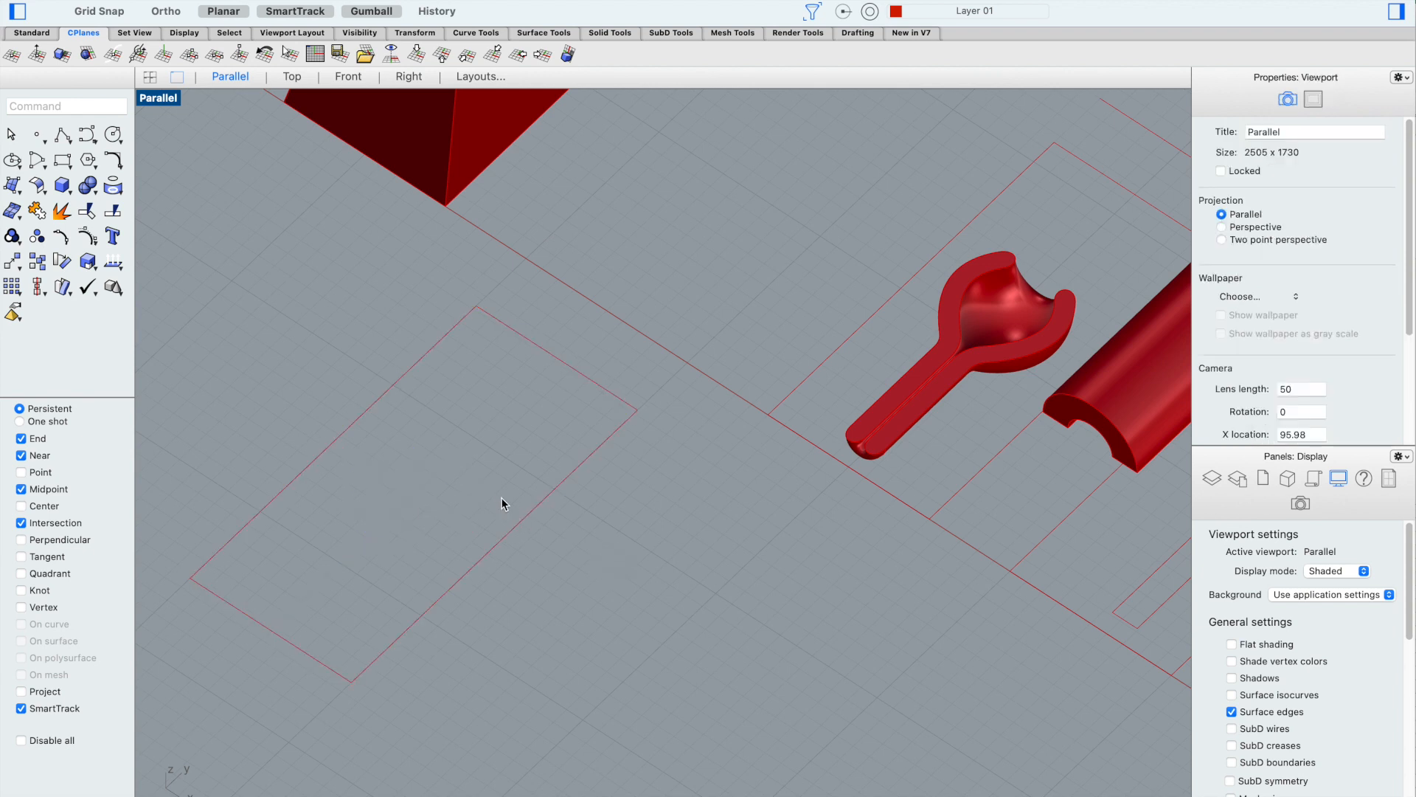
click(526, 515)
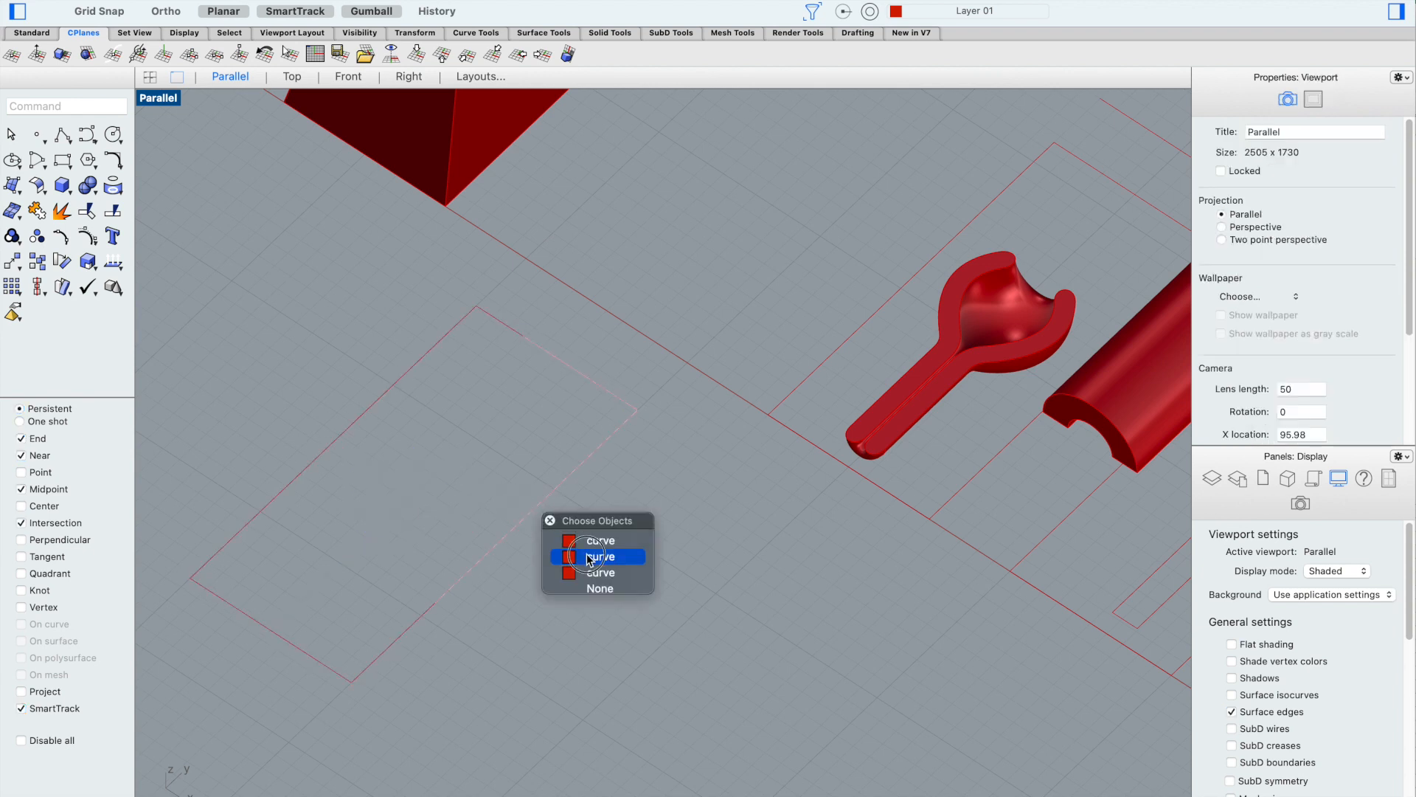
click(585, 558)
key(Escape)
Compare the self-overlapping open polyline with the closed rectangle by selecting each in turn on the long side
click(538, 498)
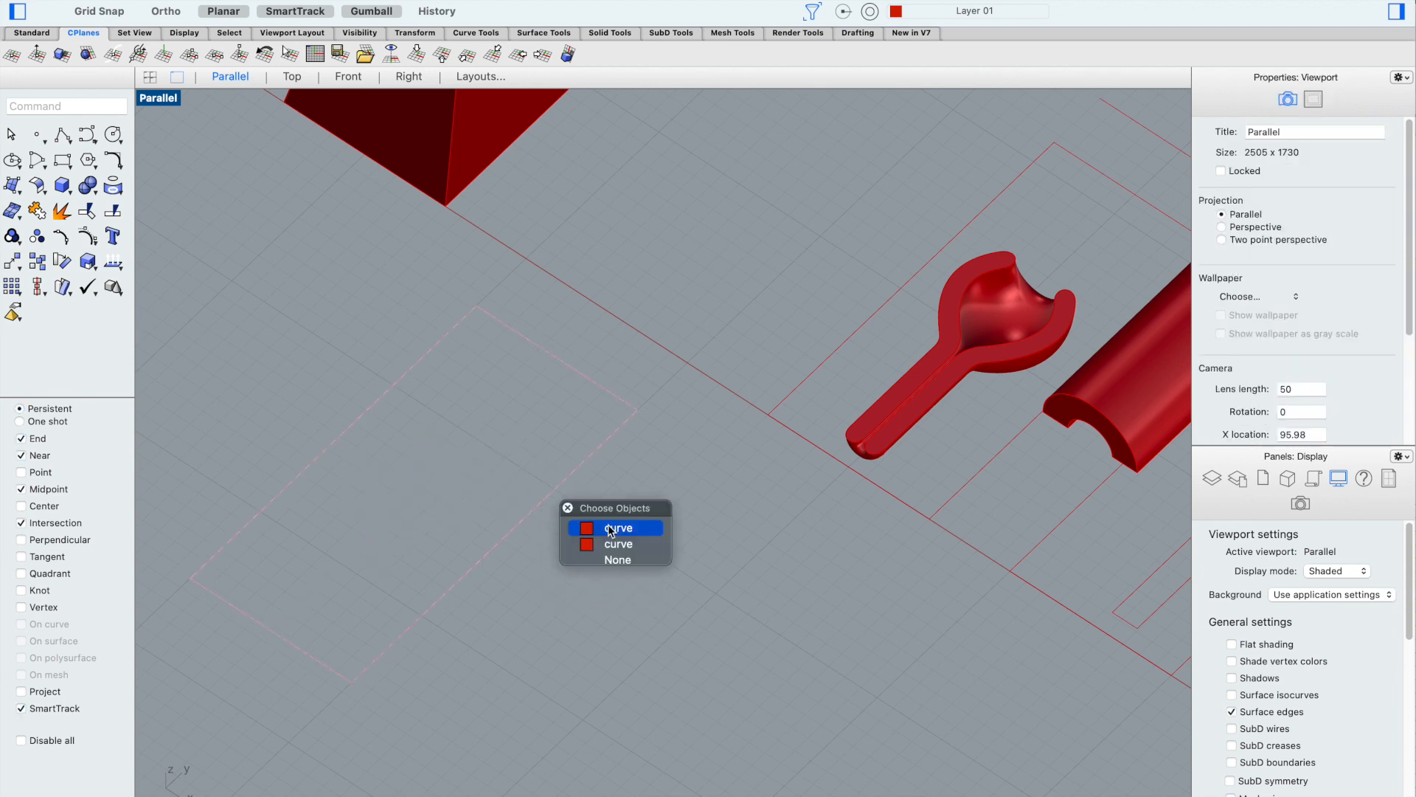
click(618, 528)
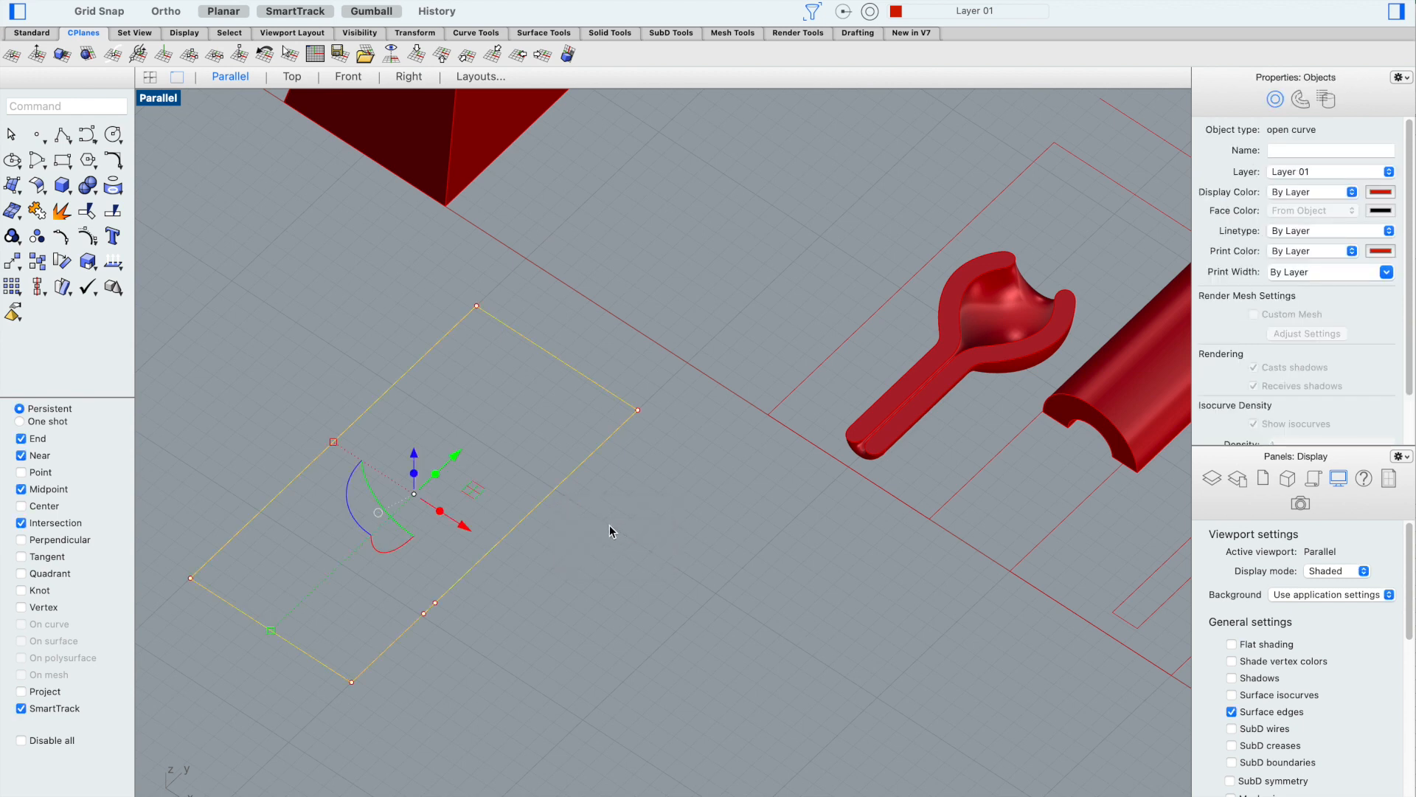
key(Escape)
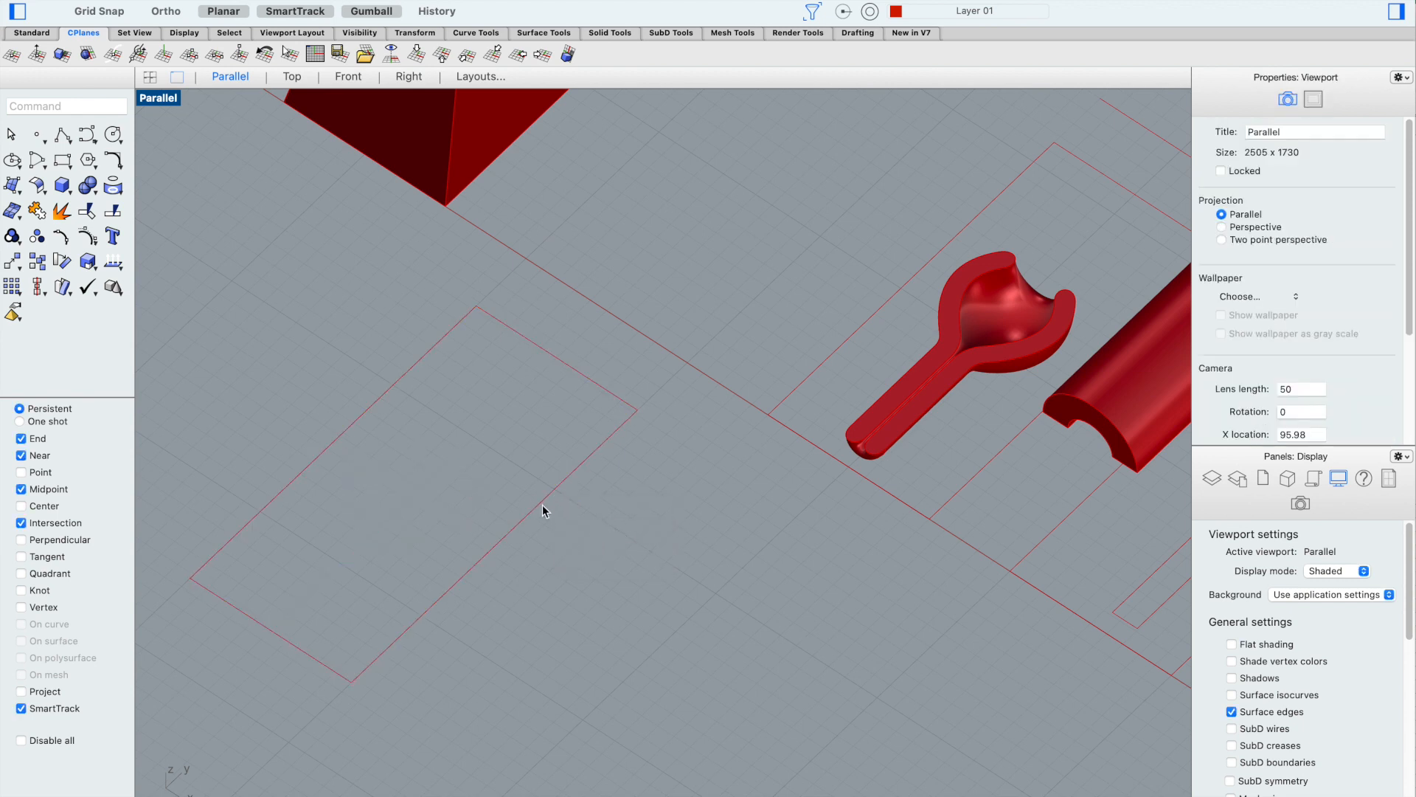
click(541, 502)
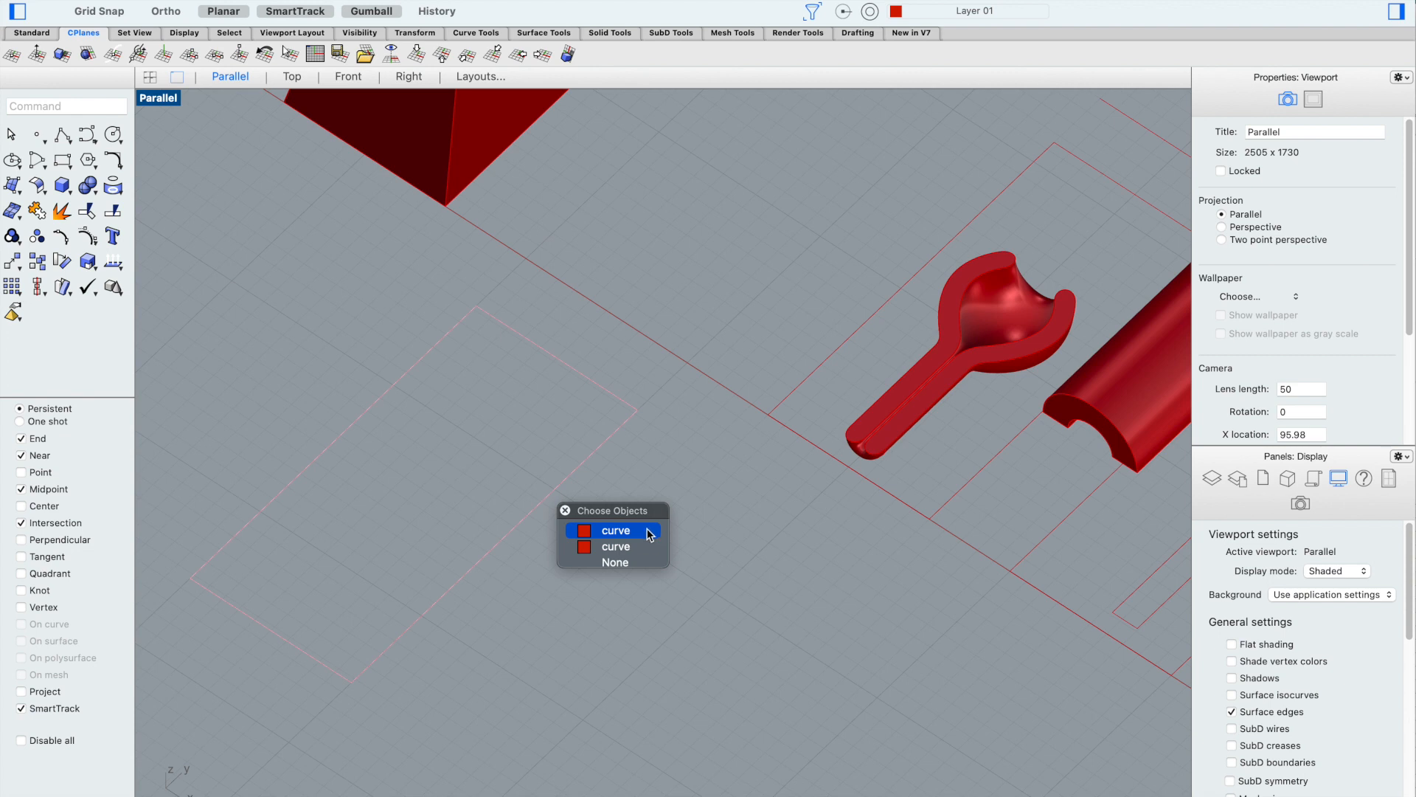
click(608, 540)
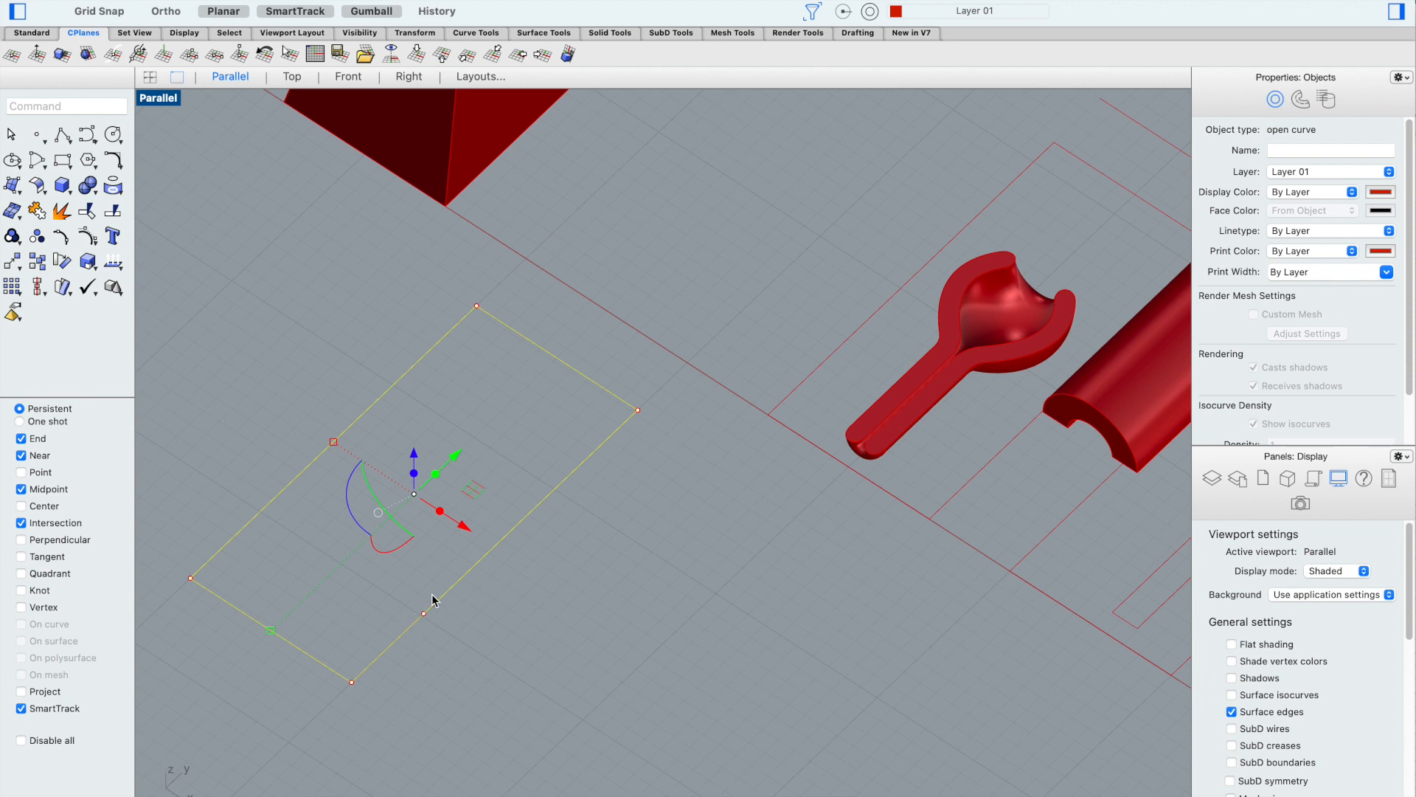
key(Escape)
click(472, 566)
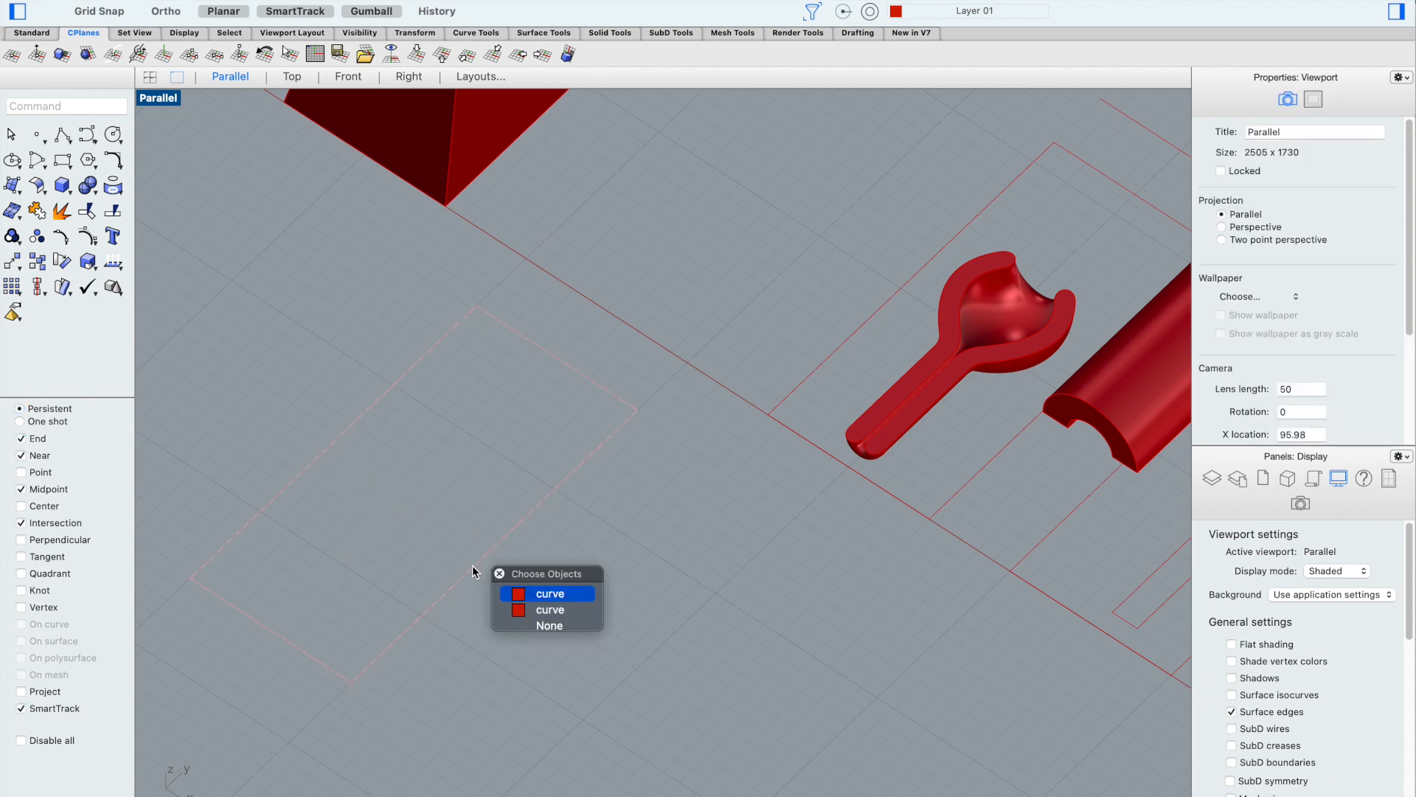
click(546, 592)
key(Escape)
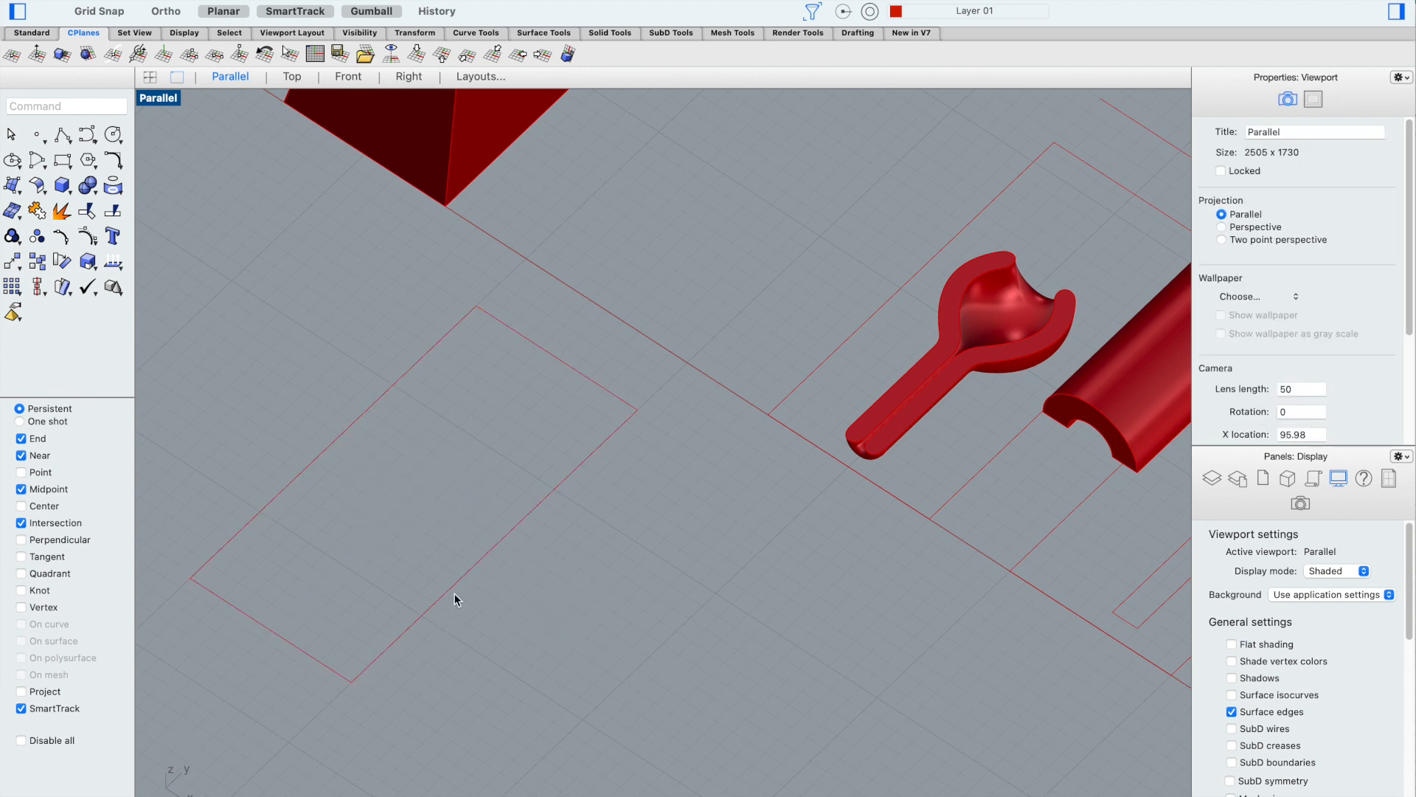
click(455, 593)
click(530, 627)
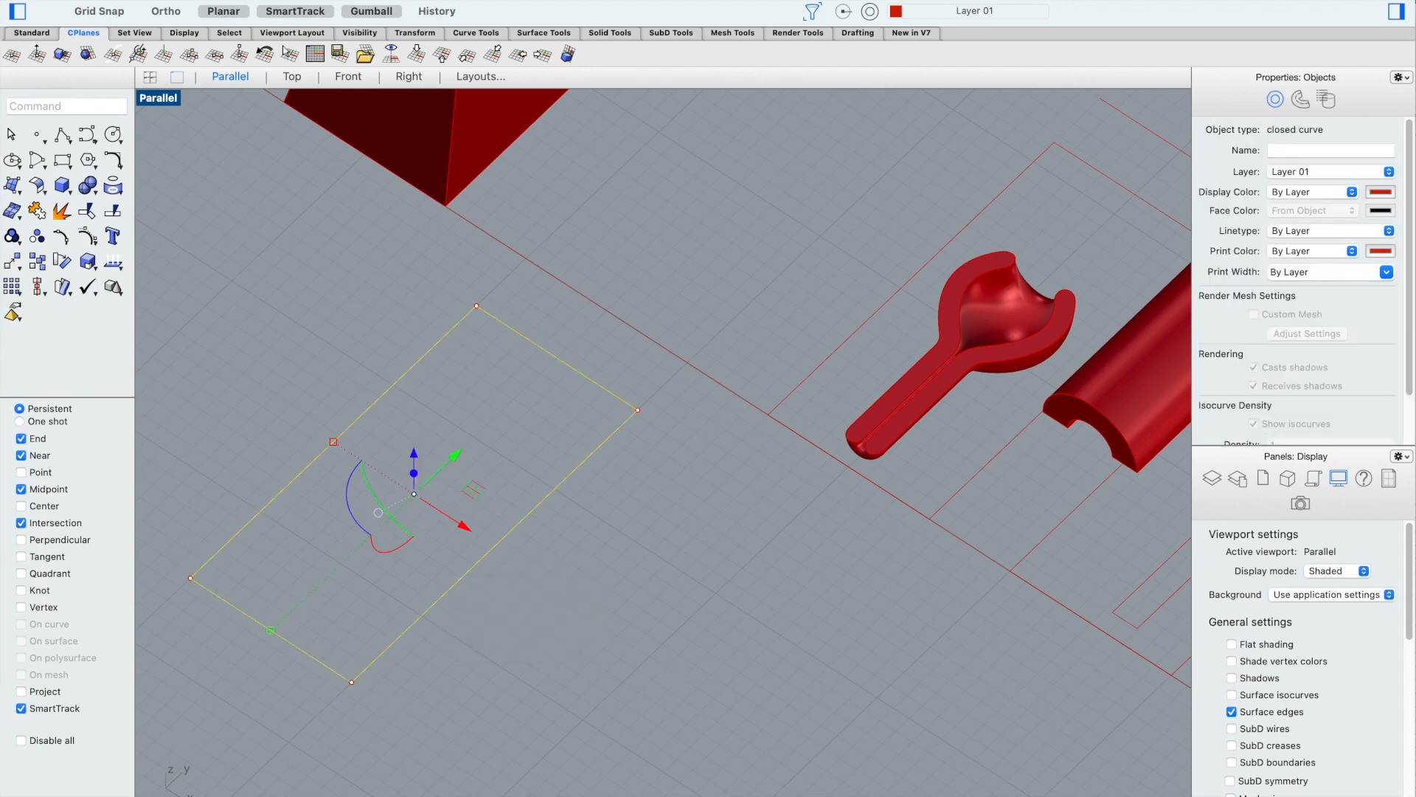
Select the self-overlapping open polyline and mark its start point with the CrvStart command
click(531, 509)
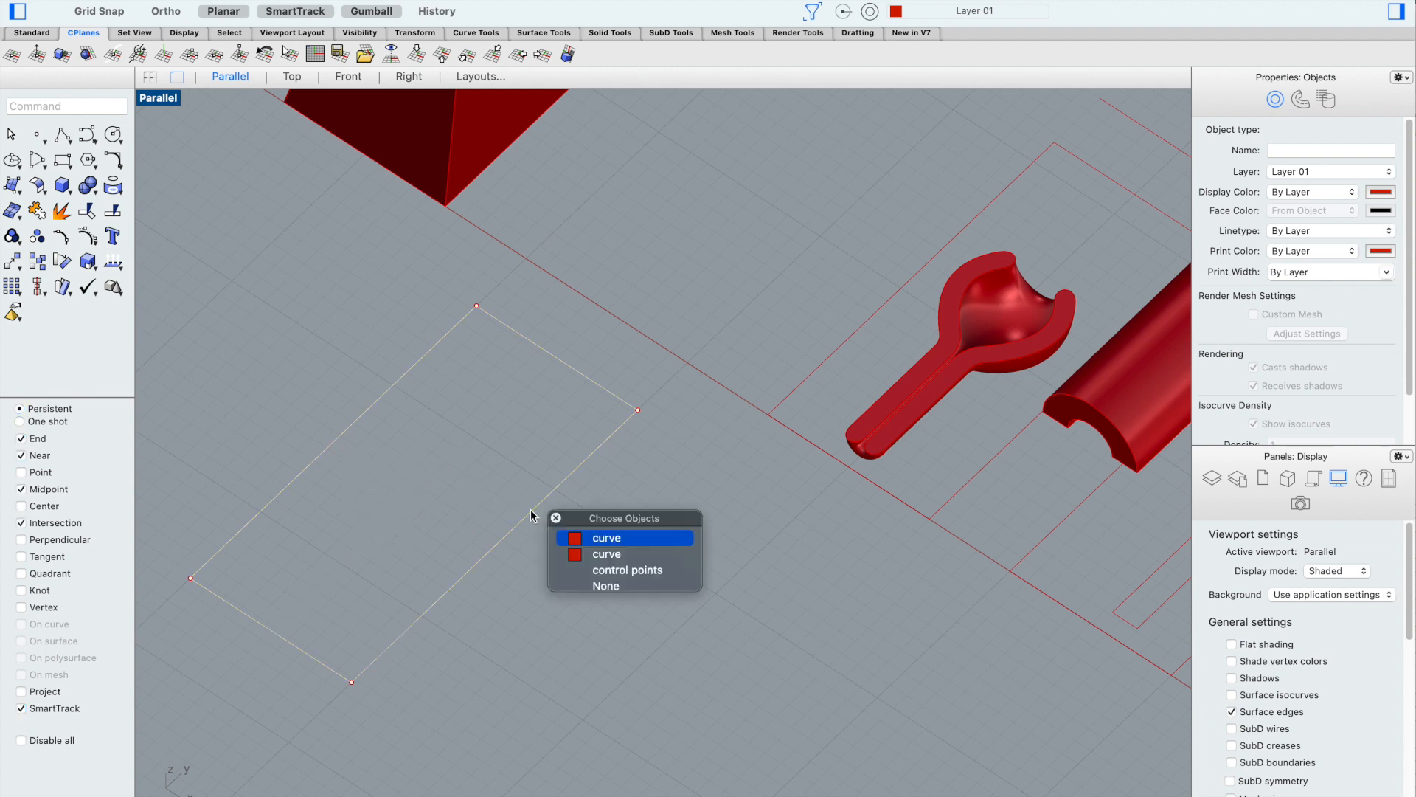
click(643, 537)
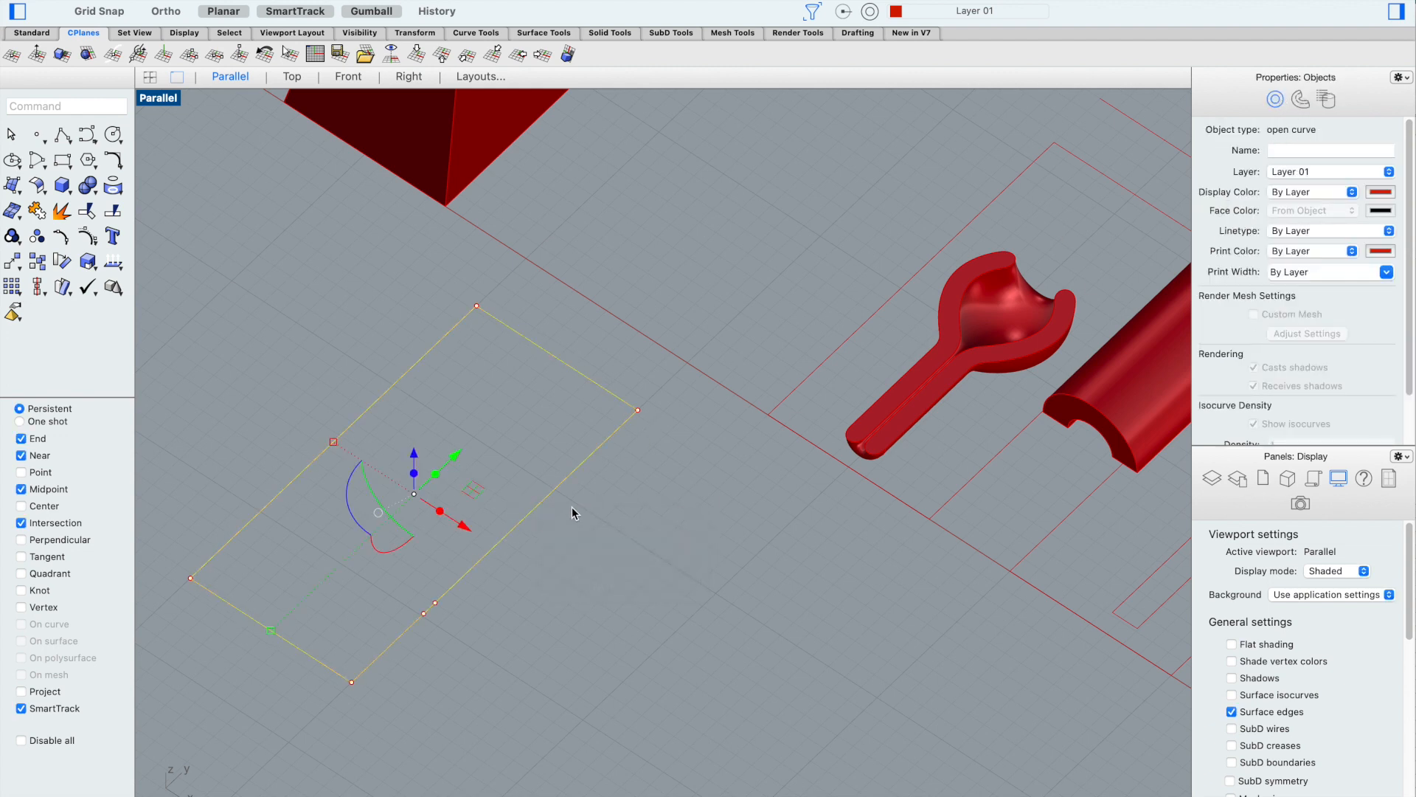
text(CrvStart)
key(Return)
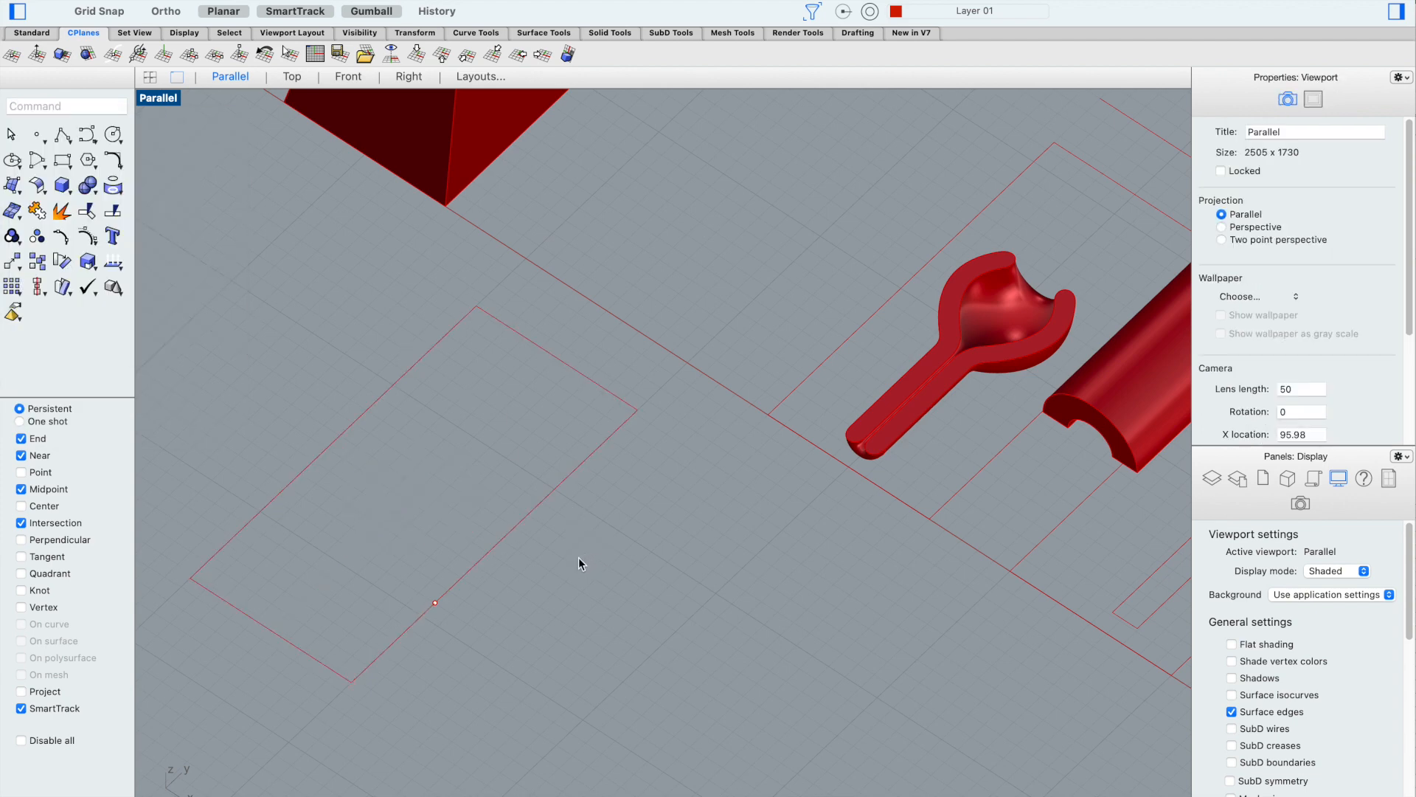
Select the closed rectangle from the stacked curves and mark its end point with the CrvEnd command
click(486, 558)
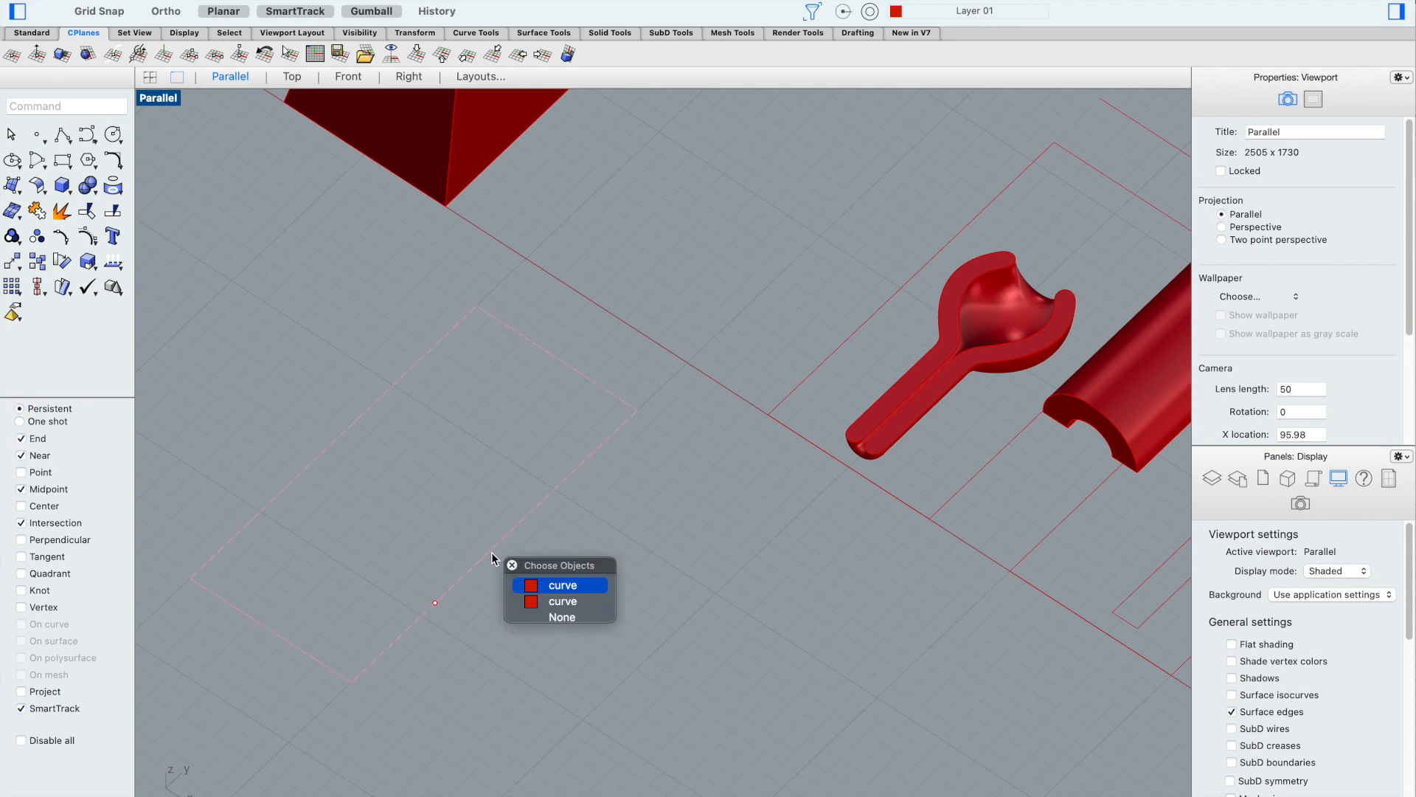
click(565, 587)
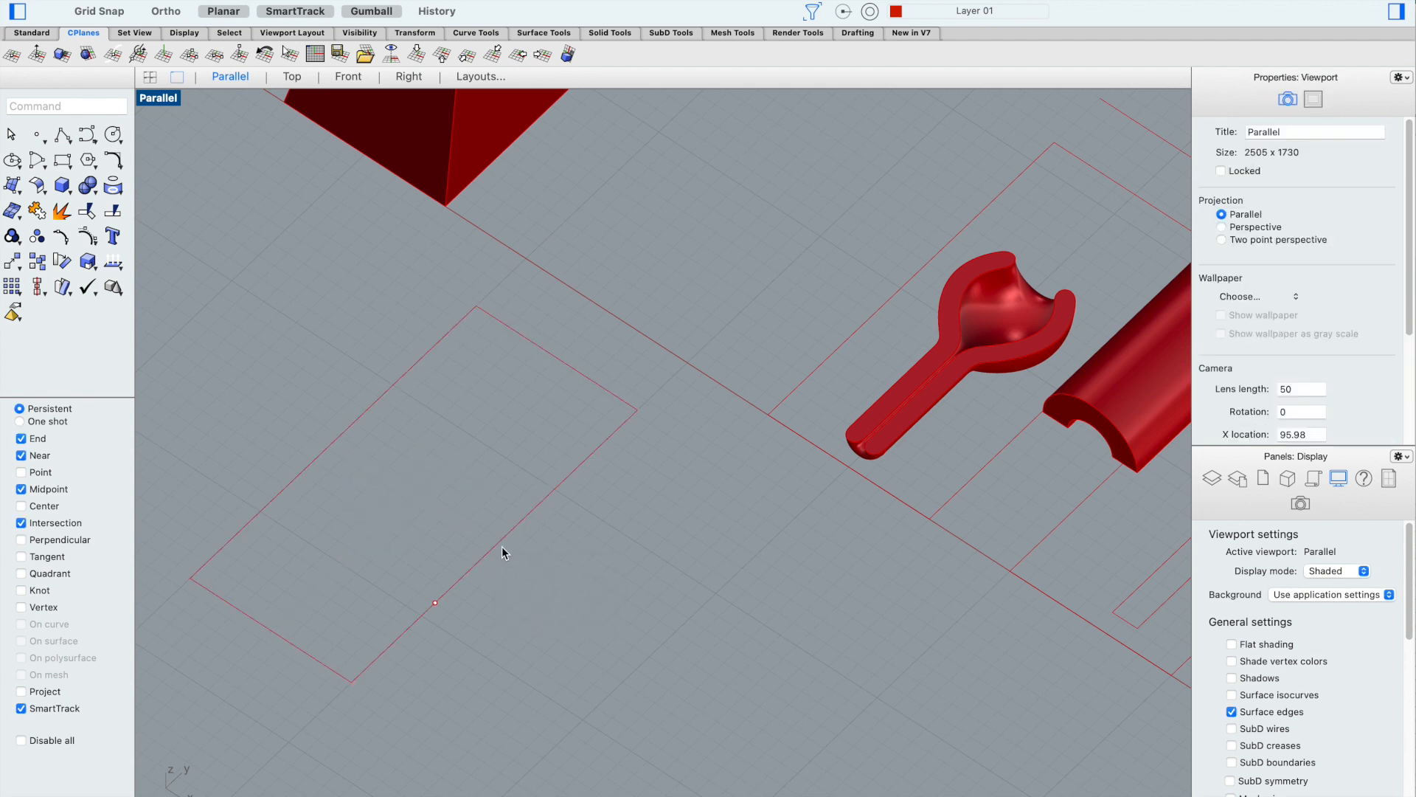
click(505, 550)
click(574, 579)
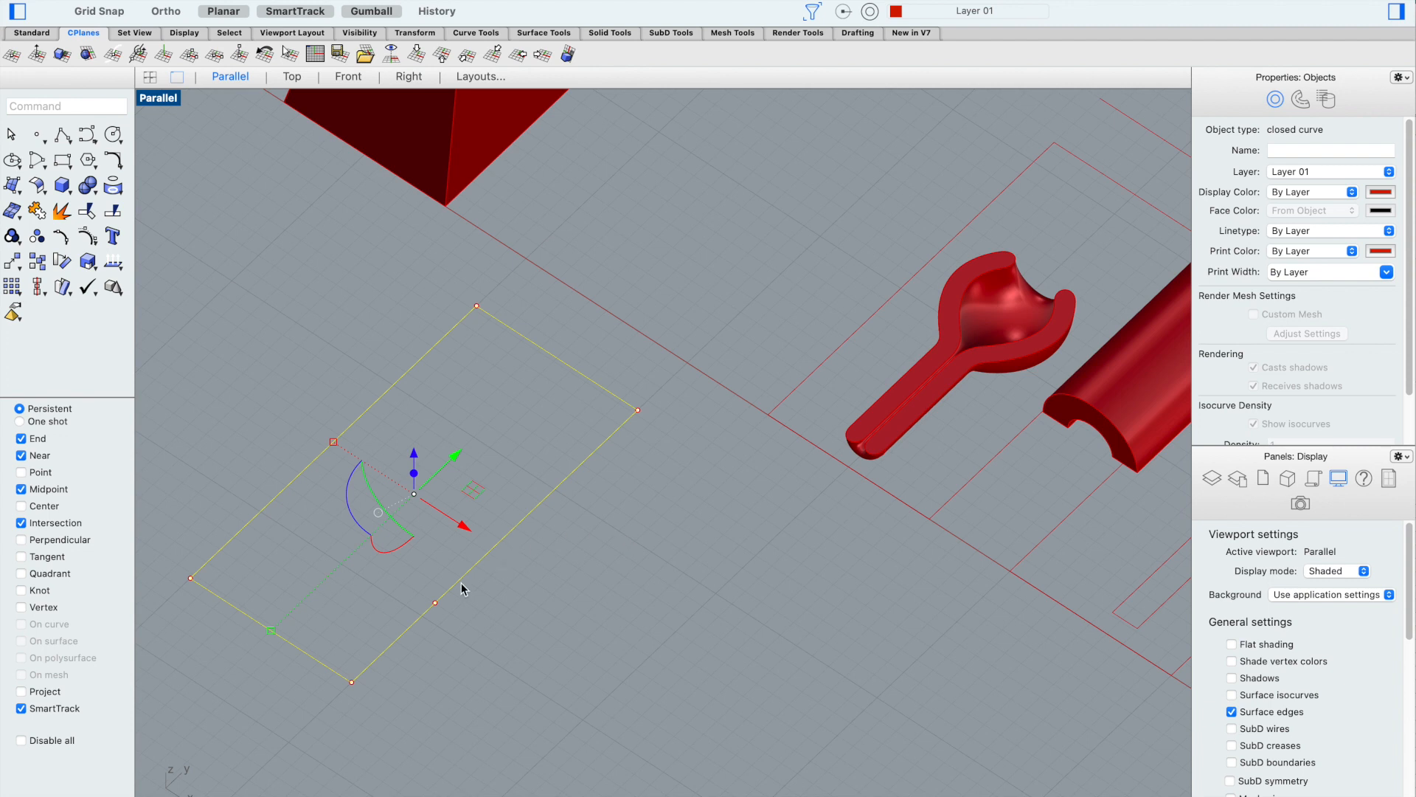
text(crvend)
key(Return)
click(480, 603)
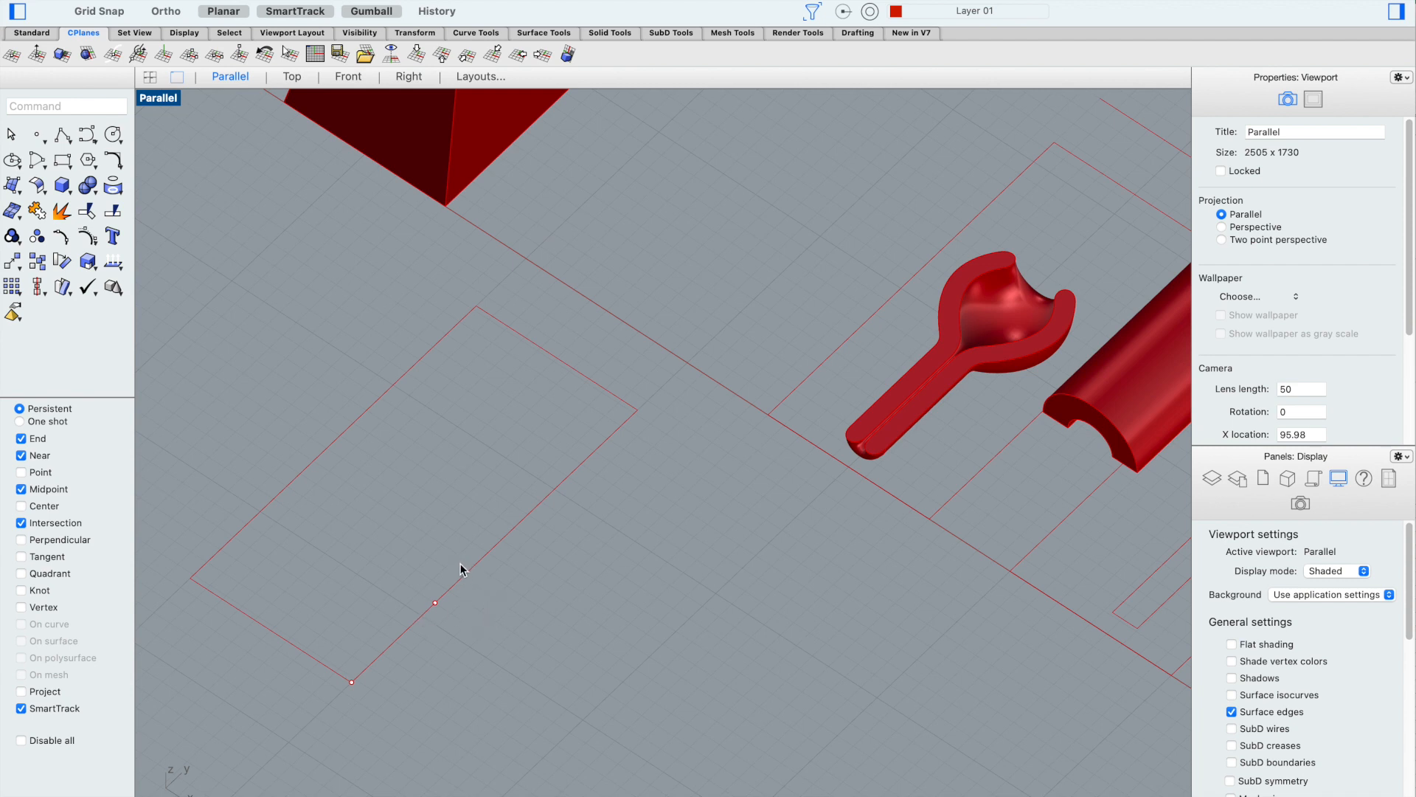
Examine the closed rectangle and the open polyline against the marker points by choosing between the stacked curves on the long side
click(472, 565)
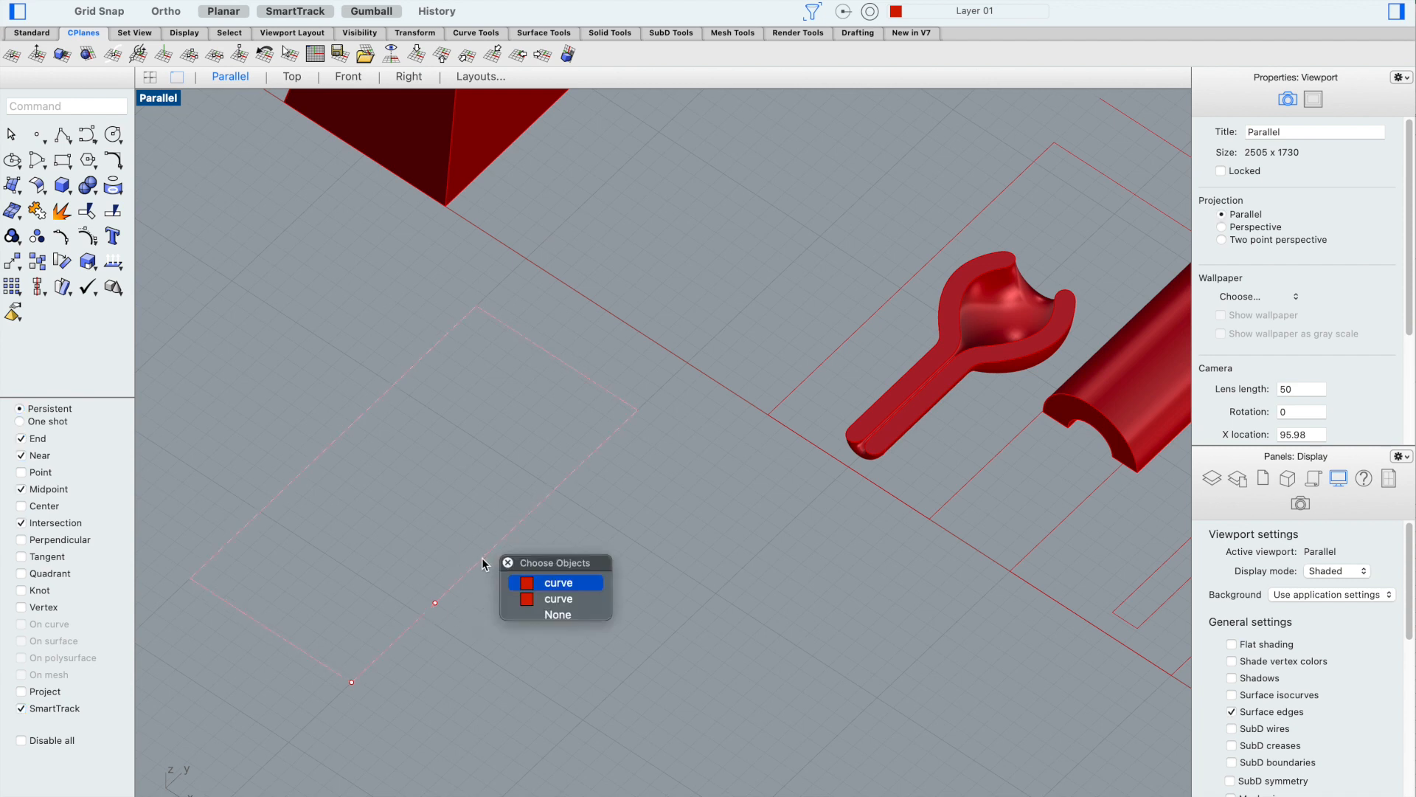
click(551, 597)
click(548, 579)
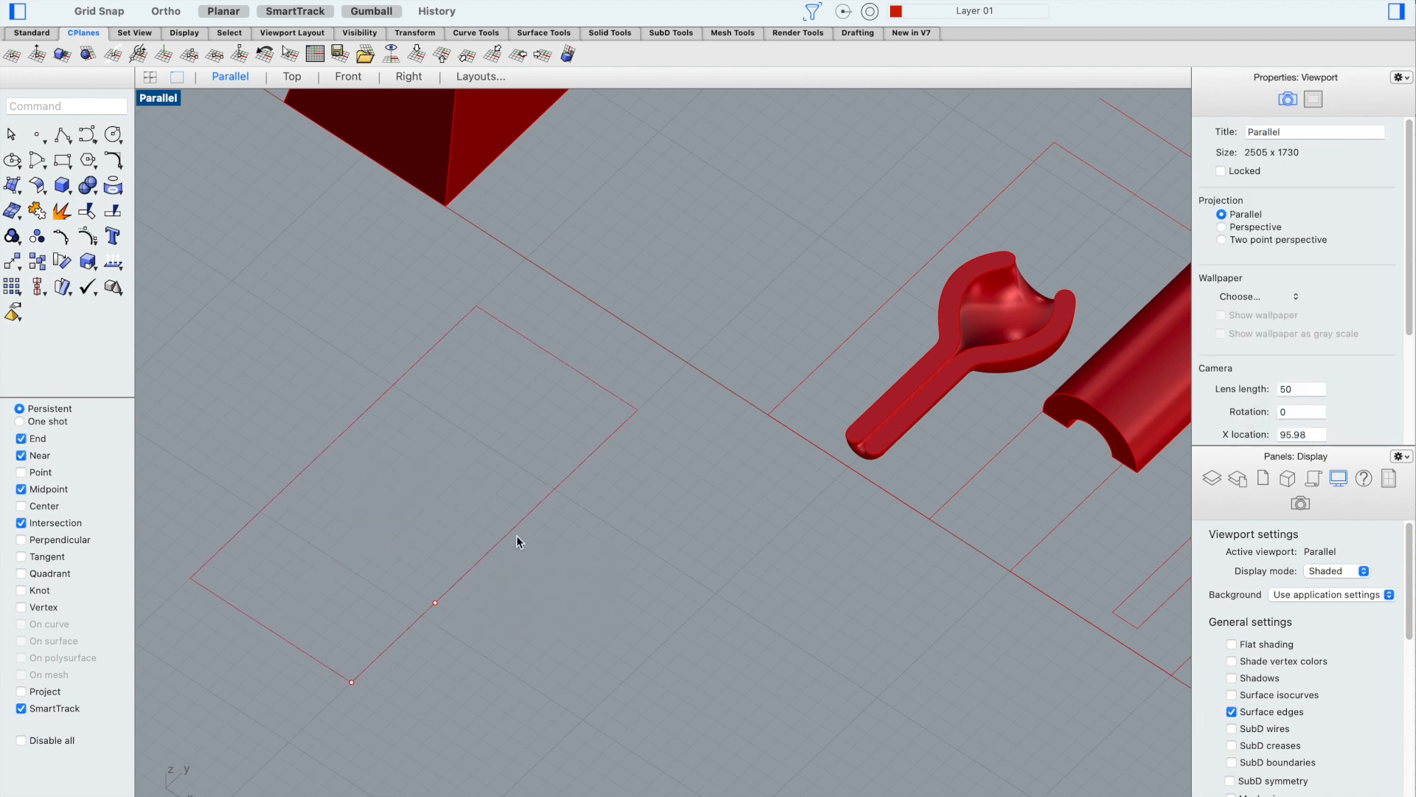
click(516, 537)
click(575, 557)
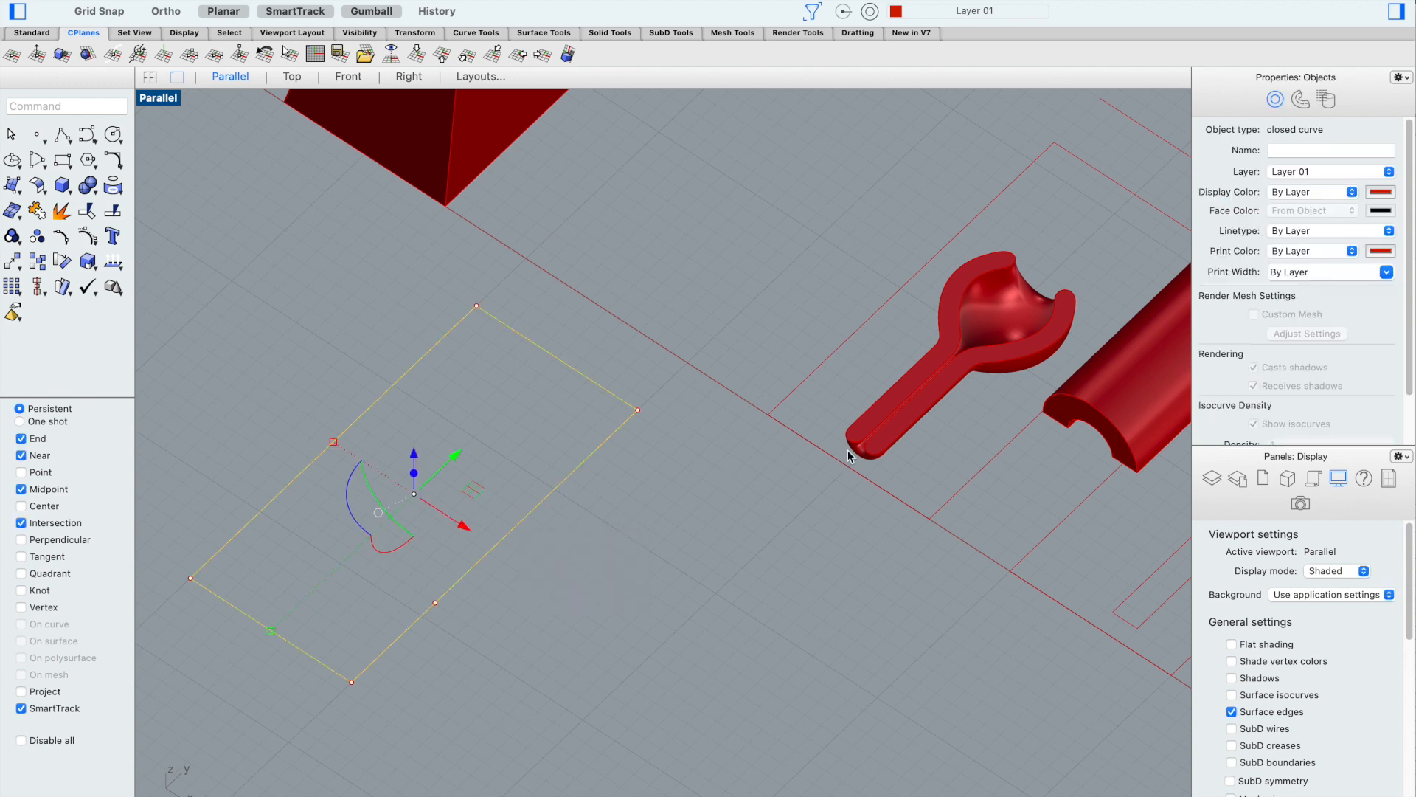
click(648, 599)
click(520, 534)
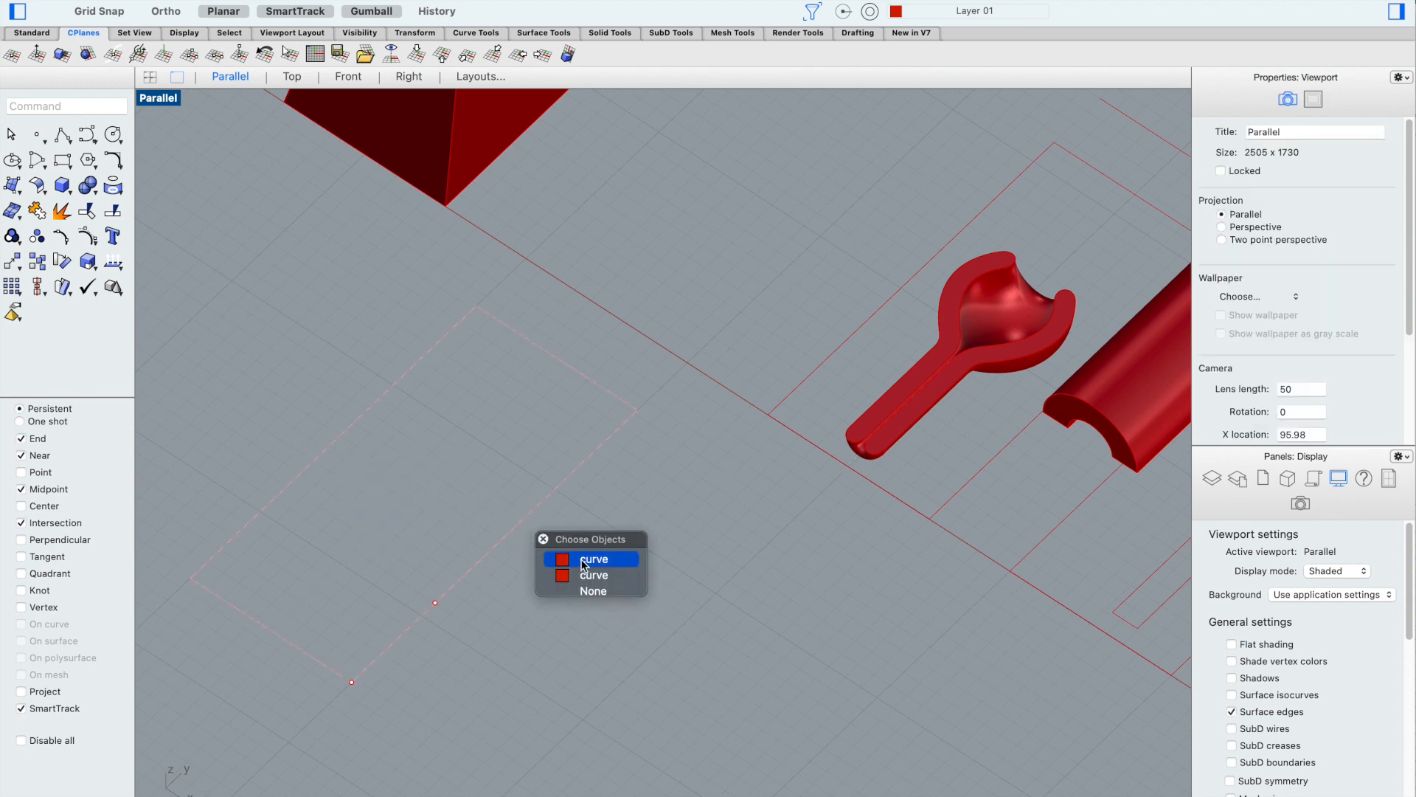
click(588, 578)
click(623, 555)
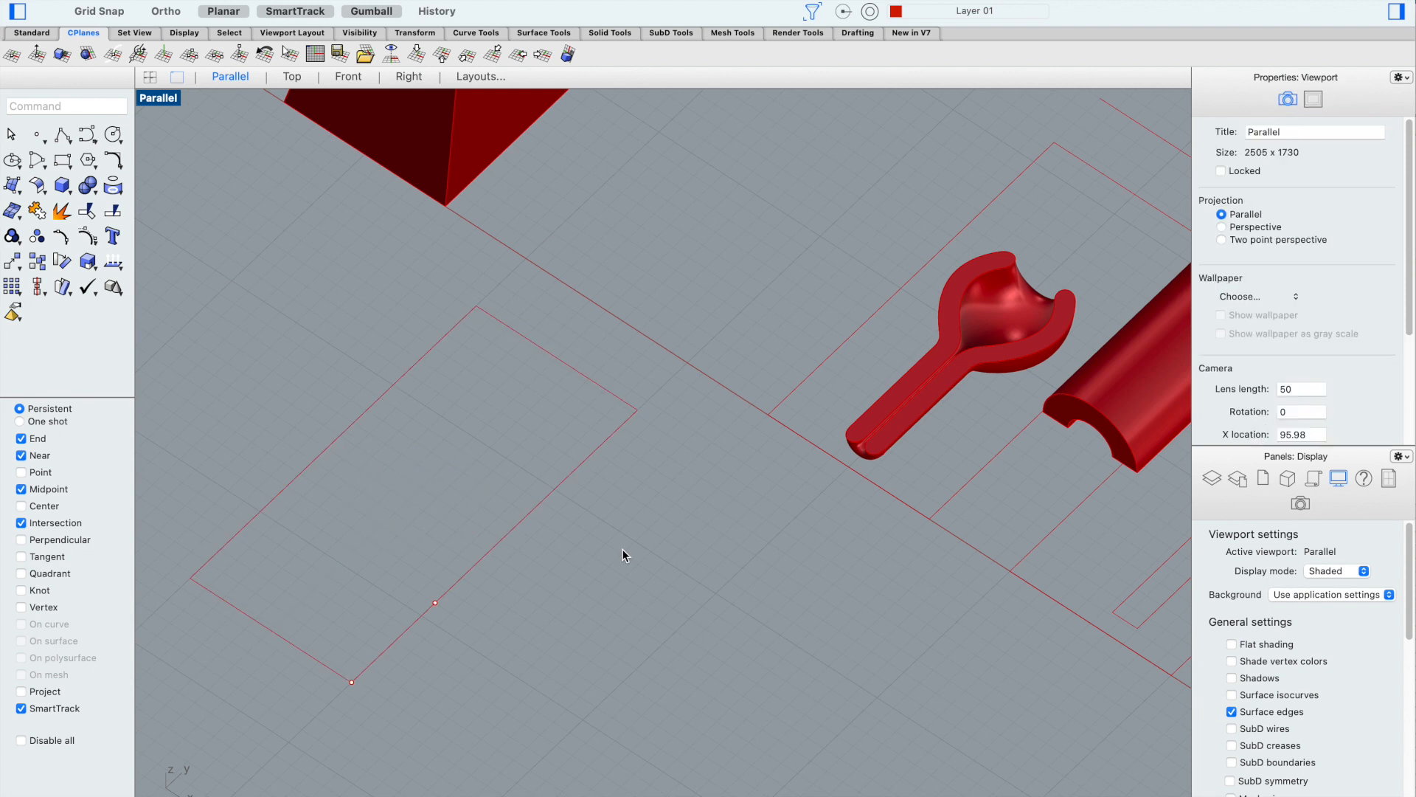
Delete the point object marking the open polyline's start on the rectangle's long side
click(436, 610)
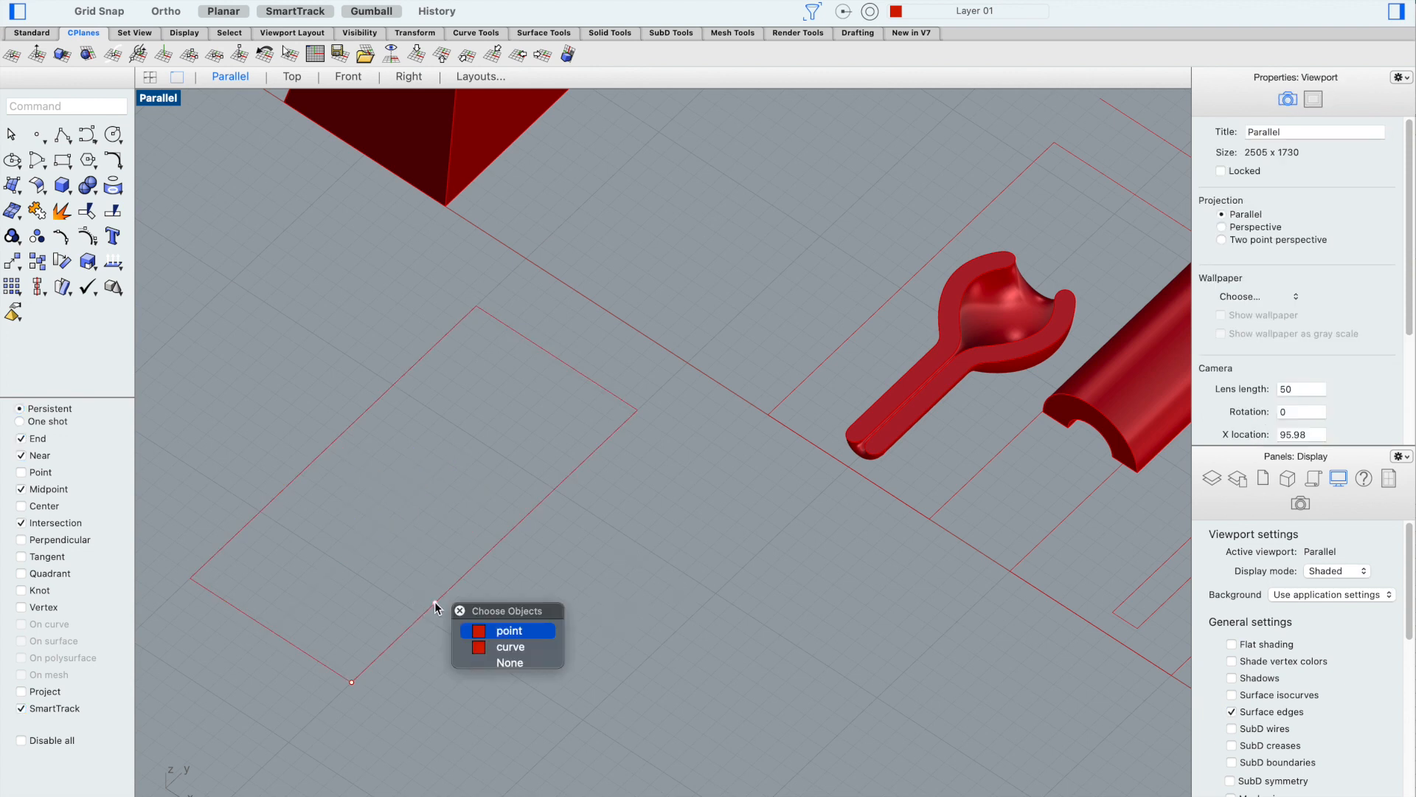
click(539, 629)
click(539, 629)
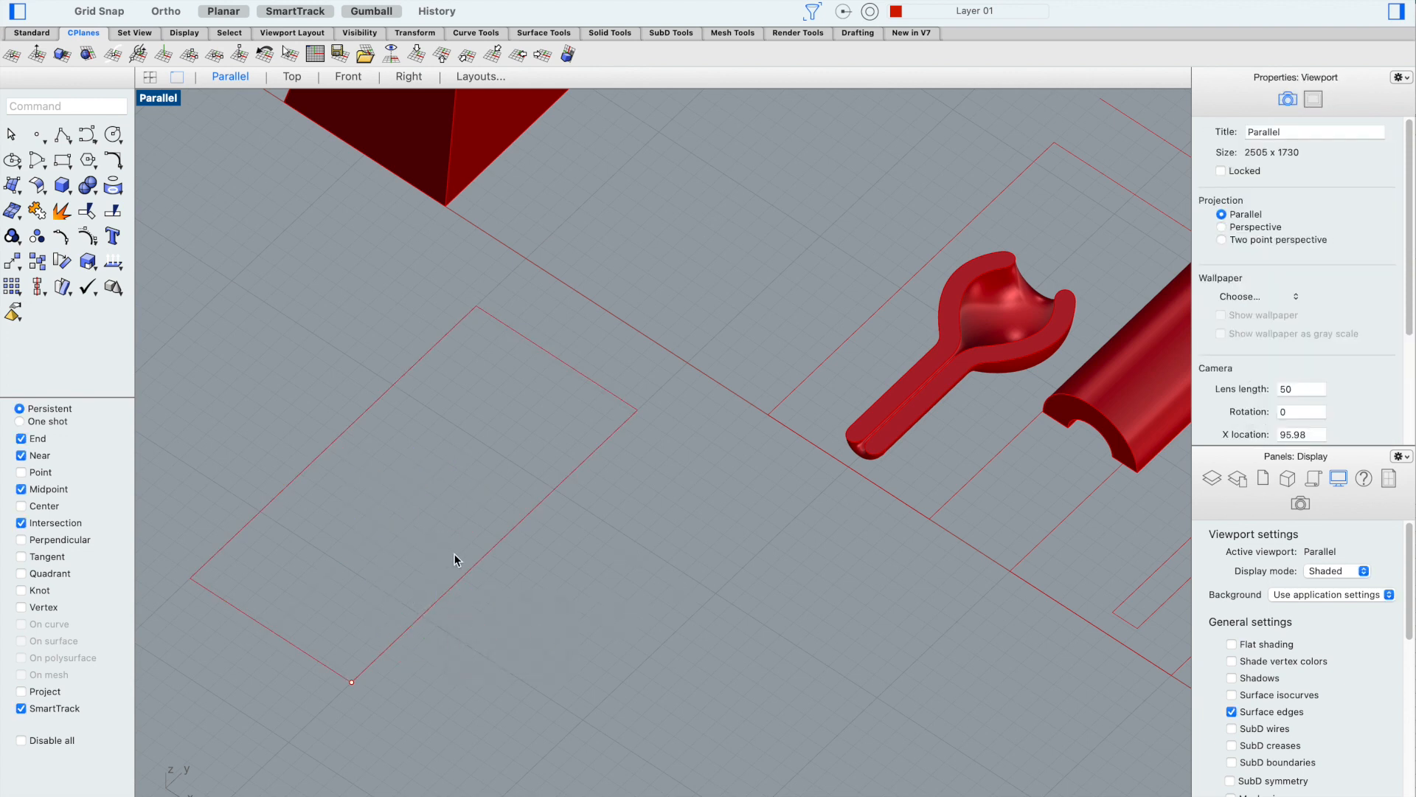